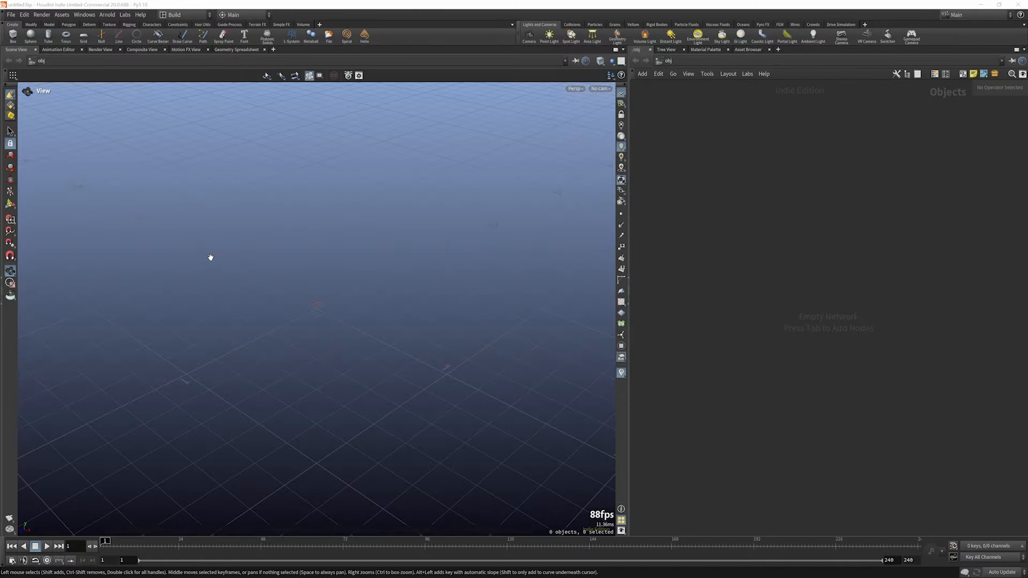
- Create a Geometry object in the obj network and go inside it
click(697, 62)
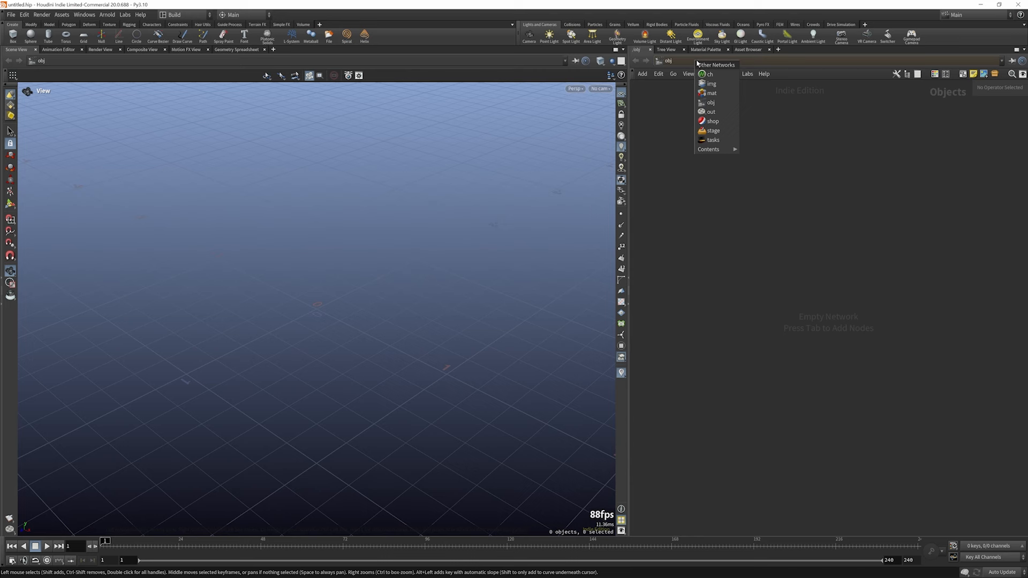
click(715, 102)
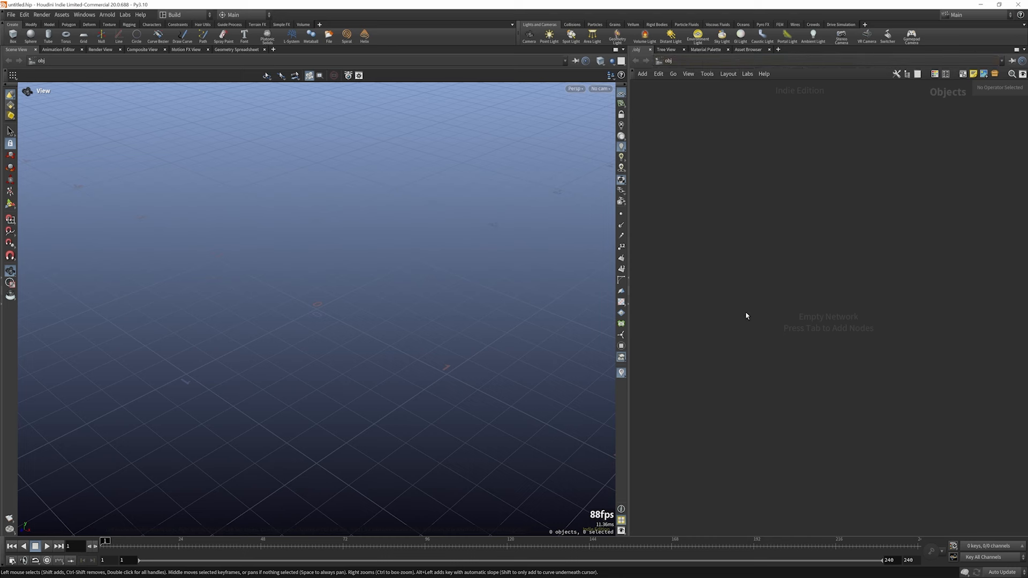
key(Tab)
text(GEO)
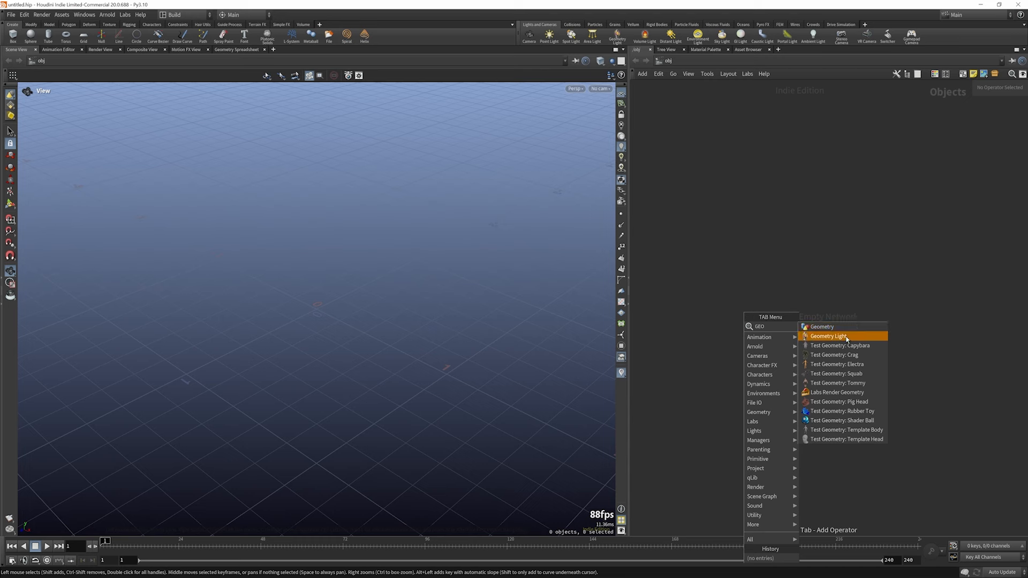
click(825, 327)
click(734, 253)
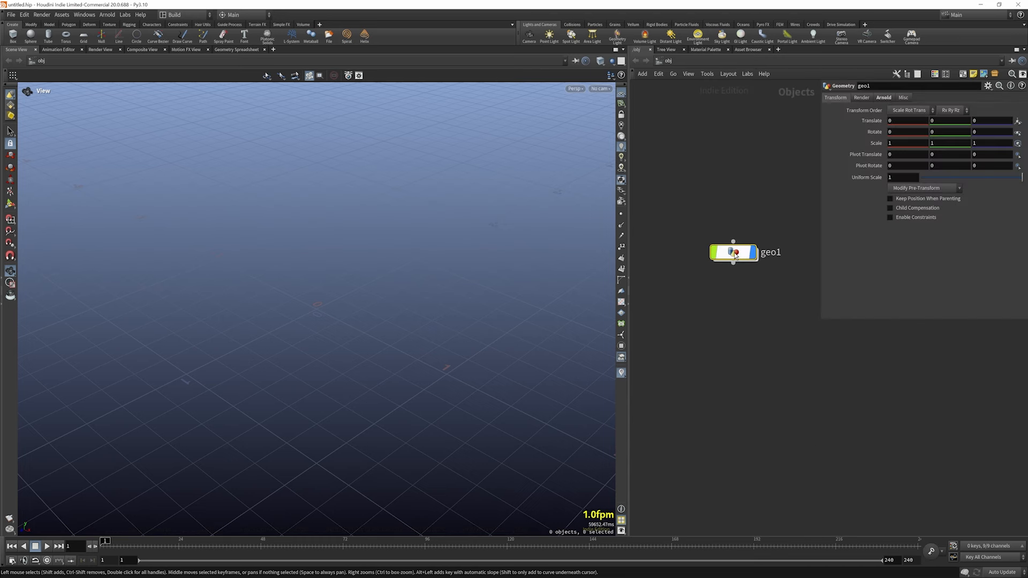
double_click(735, 253)
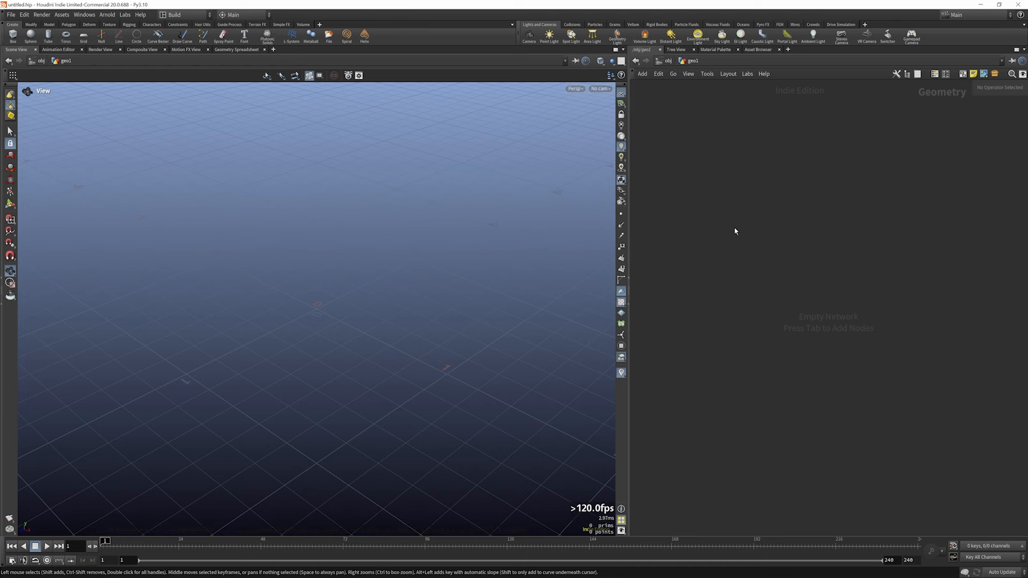
- Add a Box node to the empty geometry network
key(Tab)
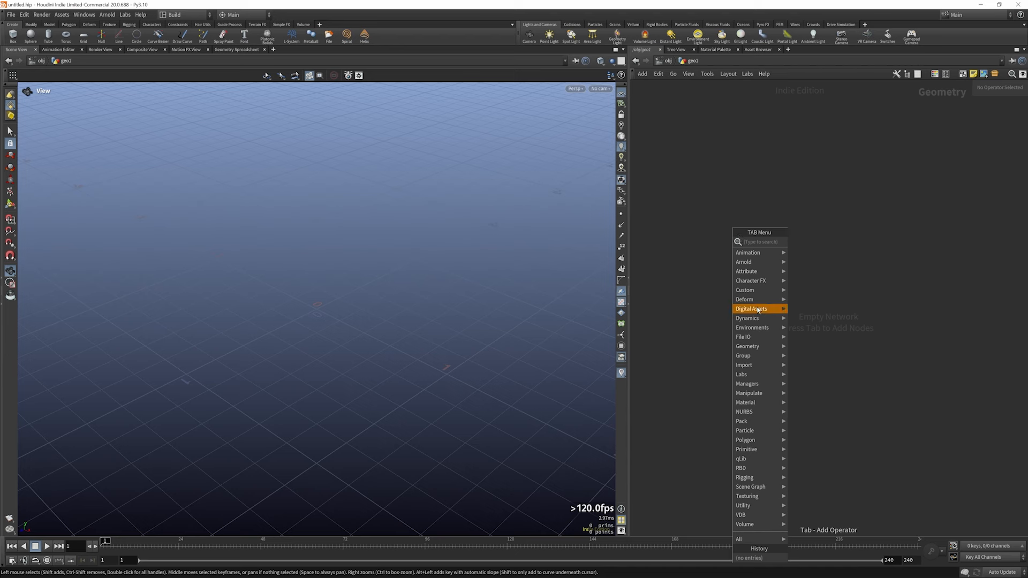
click(713, 267)
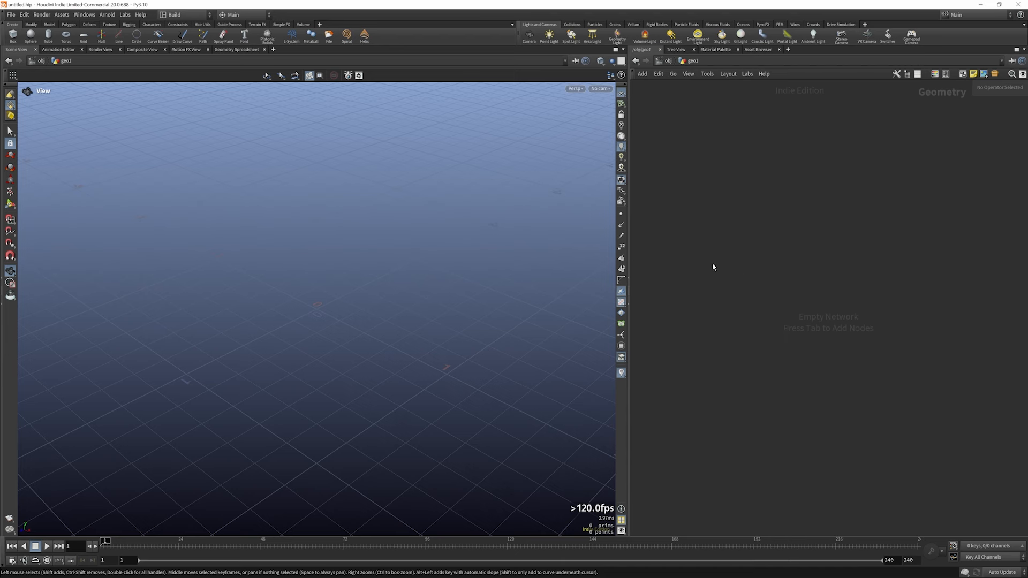
key(Tab)
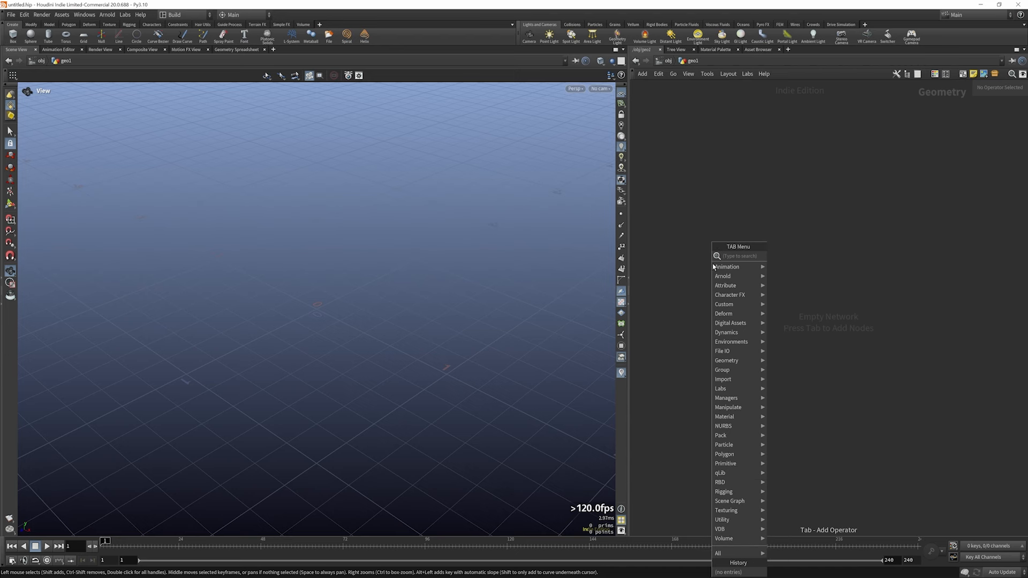
text(box)
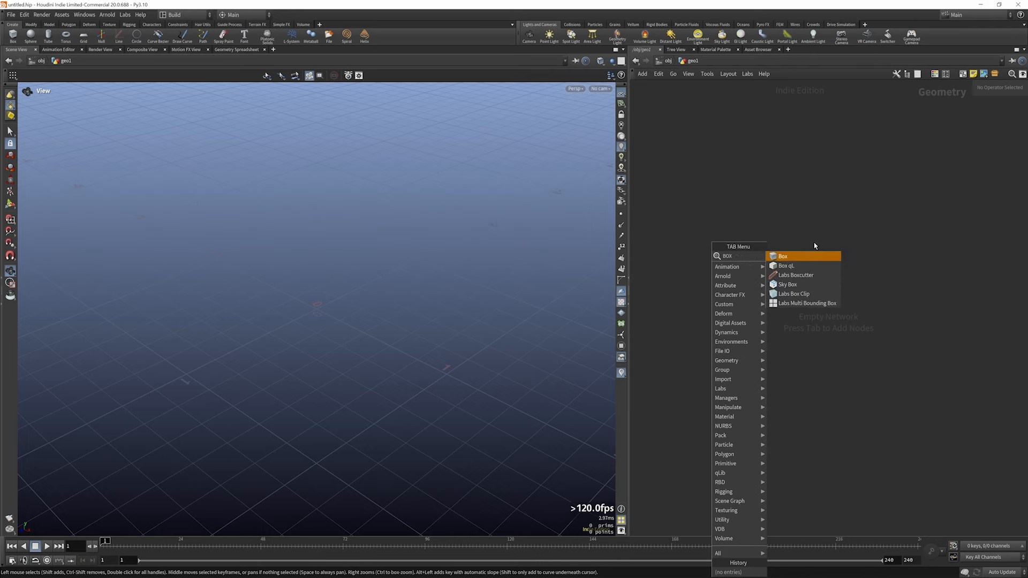
key(Return)
click(749, 227)
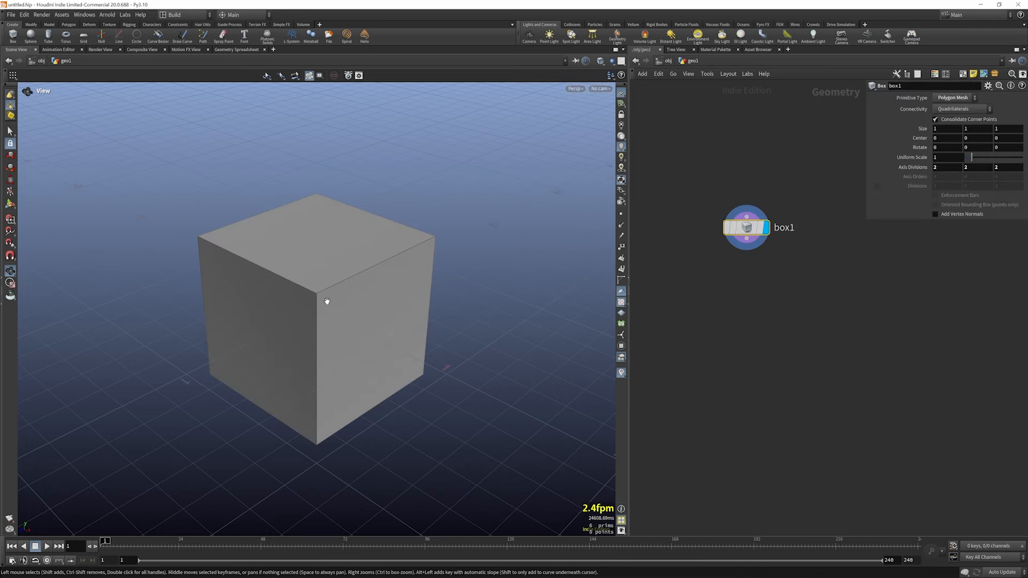
mouse_move(262, 289)
mouse_down()
mouse_move(360, 278)
mouse_move(245, 280)
mouse_up()
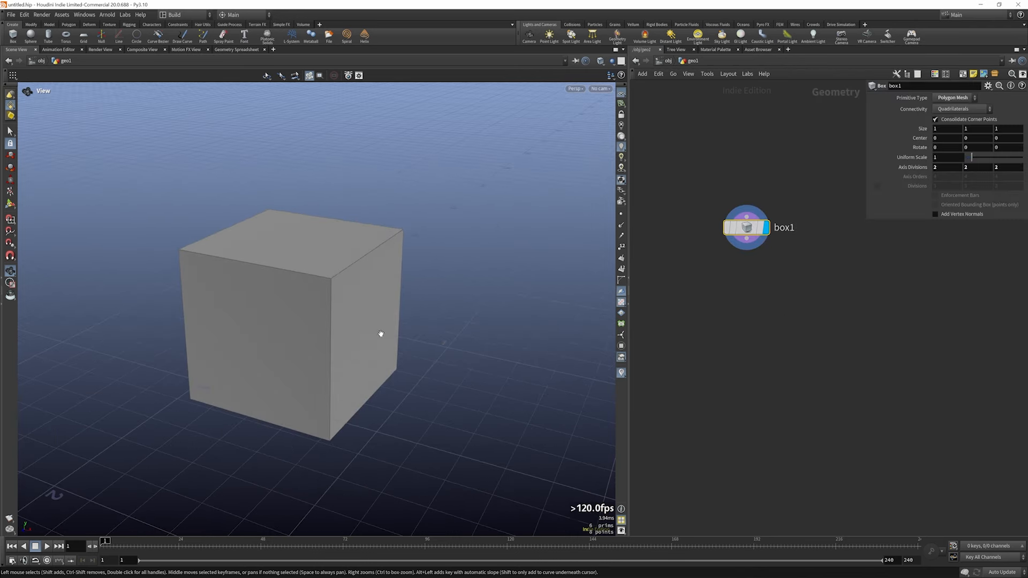
drag(261, 231, 453, 245)
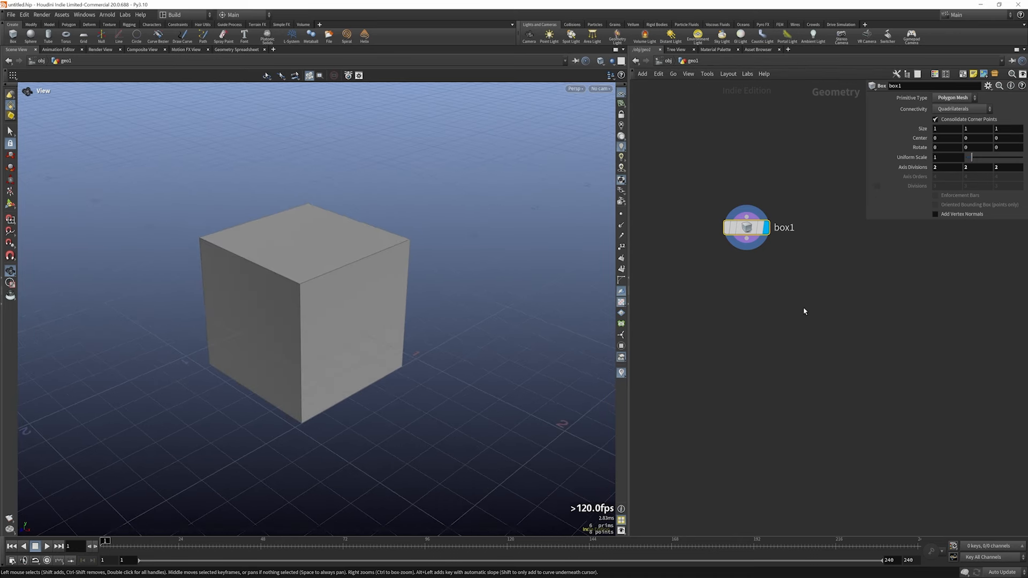
- Add a DOP Network node beside the box node and go inside it
key(Tab)
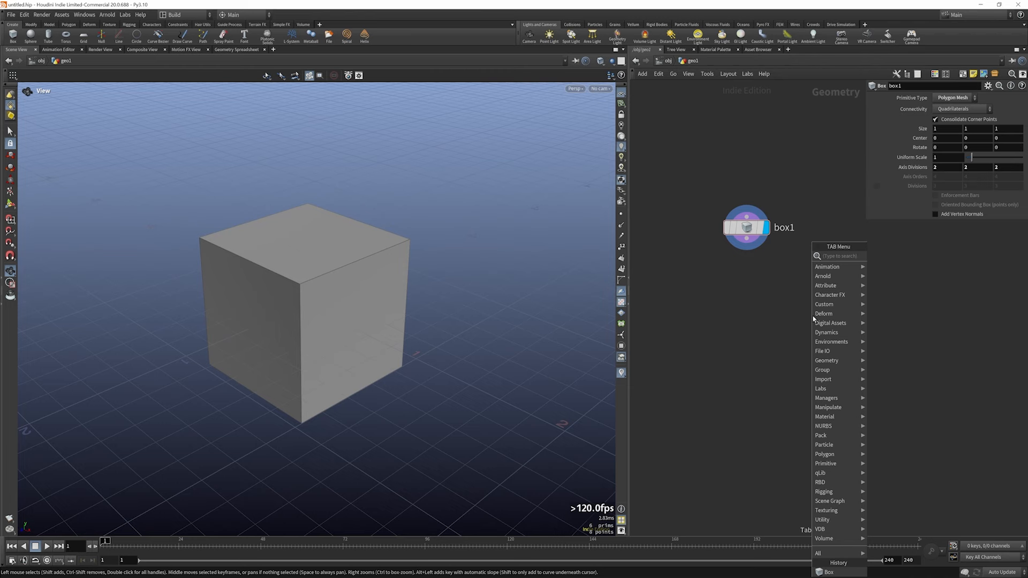
text(DOP)
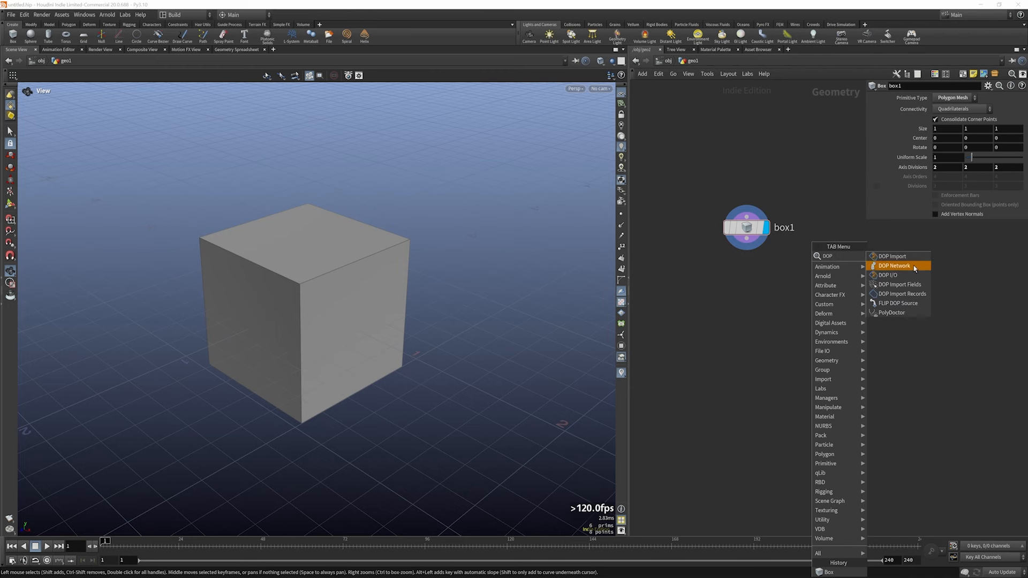
click(888, 265)
click(856, 289)
scroll(707, 291, down, 5)
scroll(760, 300, up, 5)
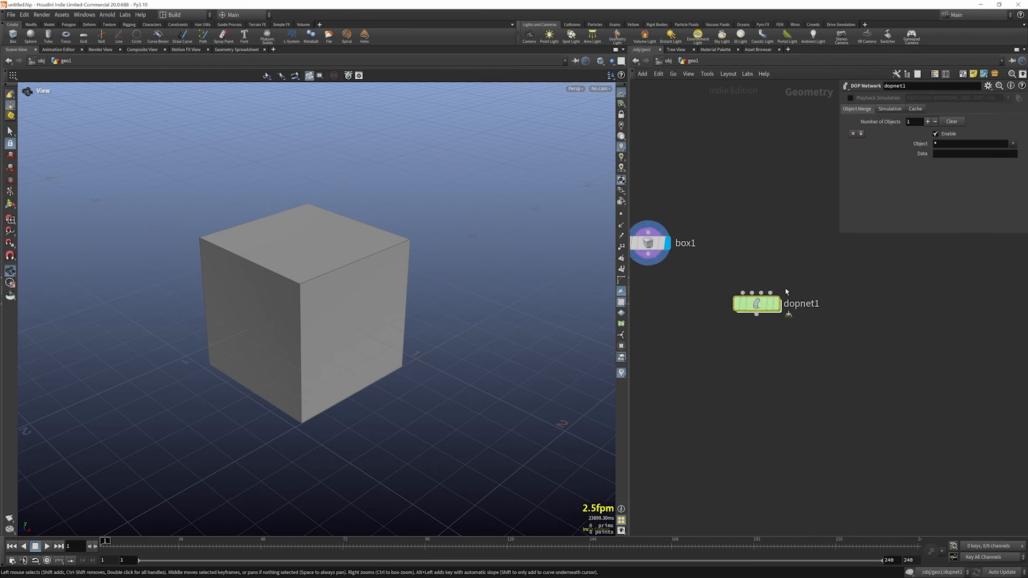
double_click(758, 310)
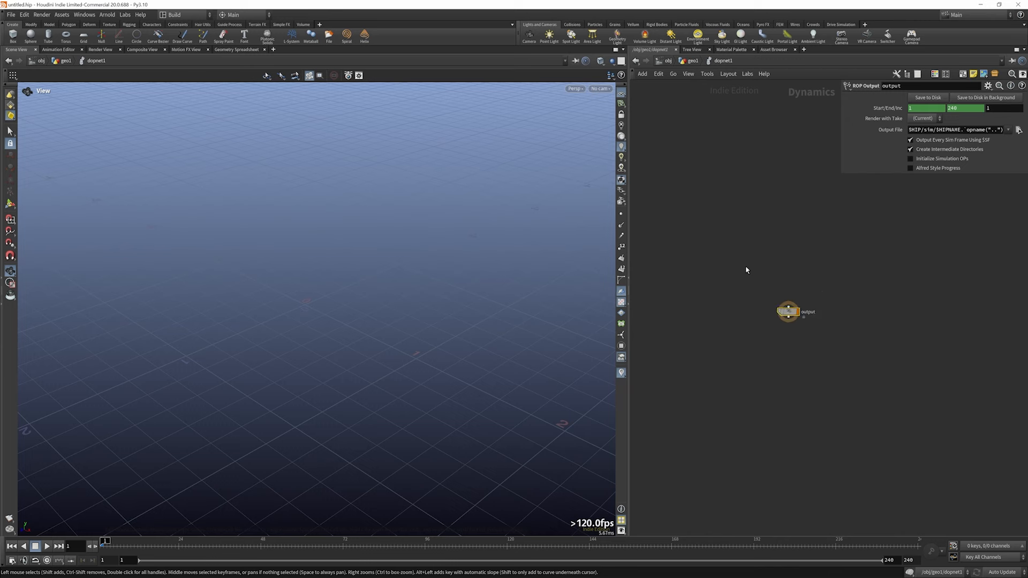
- Add a POP Solver node and place it above the output node
key(Tab)
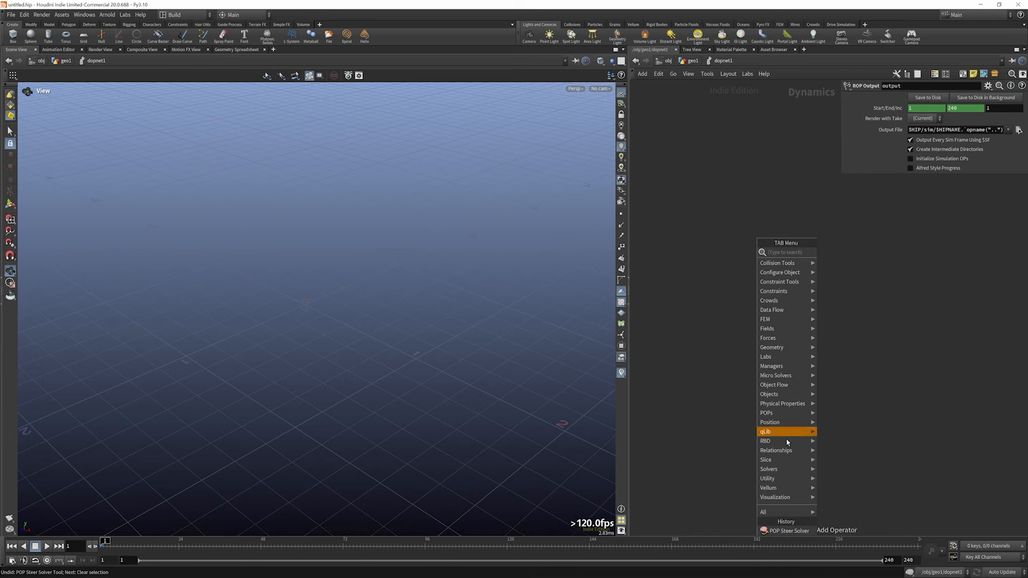
mouse_move(787, 471)
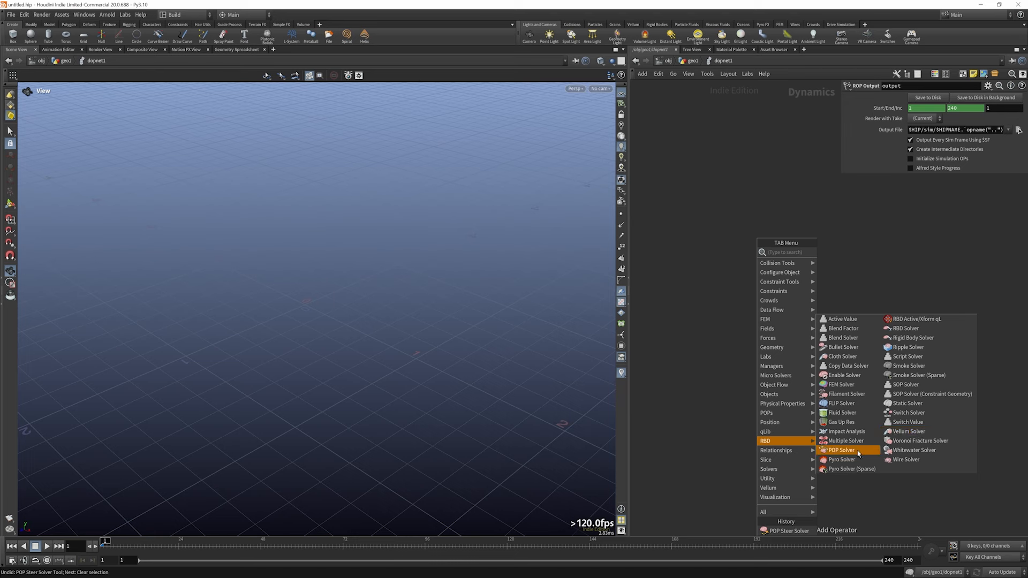
click(843, 450)
click(781, 253)
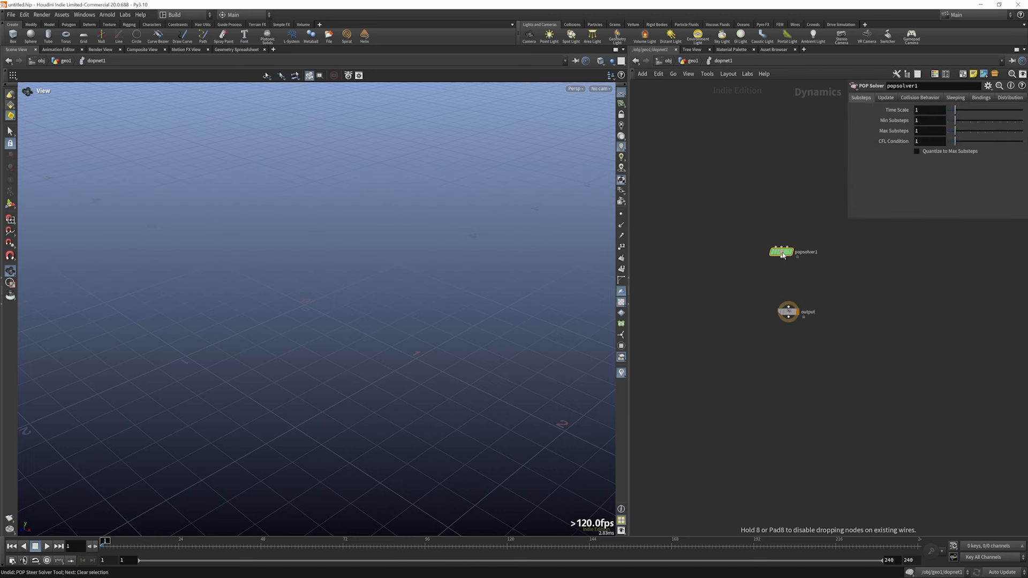
scroll(764, 399, down, 3)
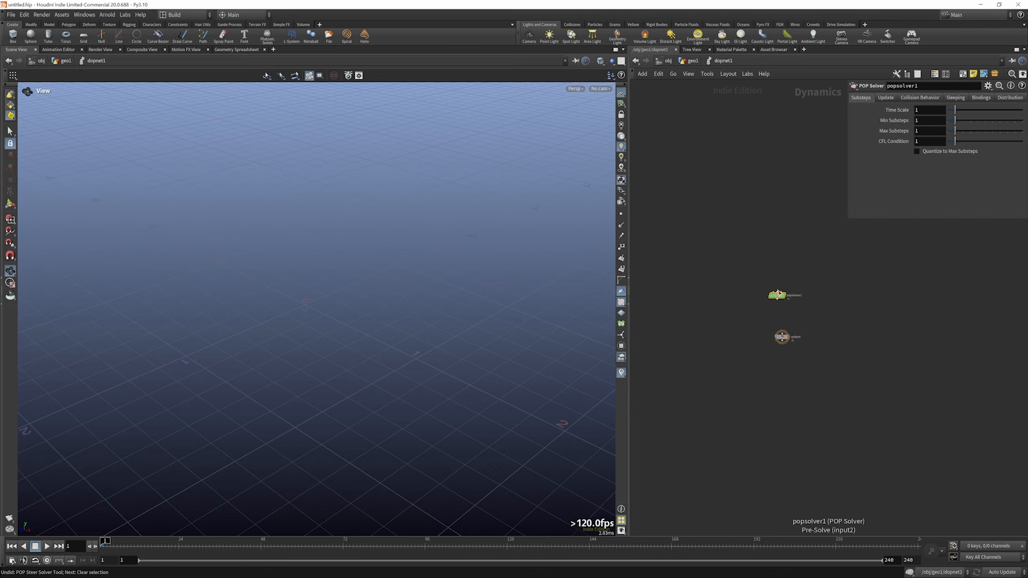
scroll(776, 292, up, 4)
drag(777, 301, 790, 294)
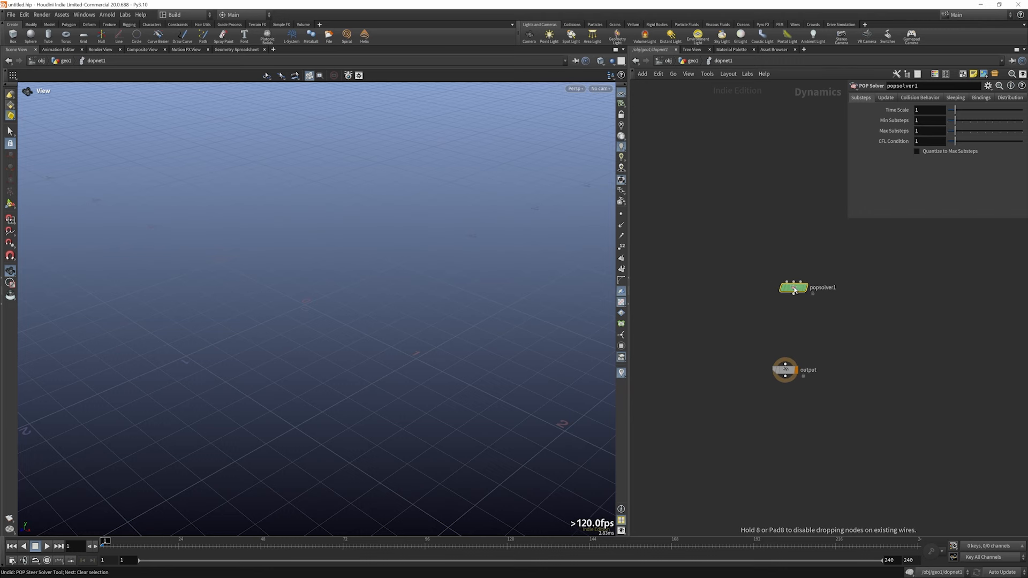
- Add a POP Object node wired into the first input of the POP Solver
key(Tab)
text(P)
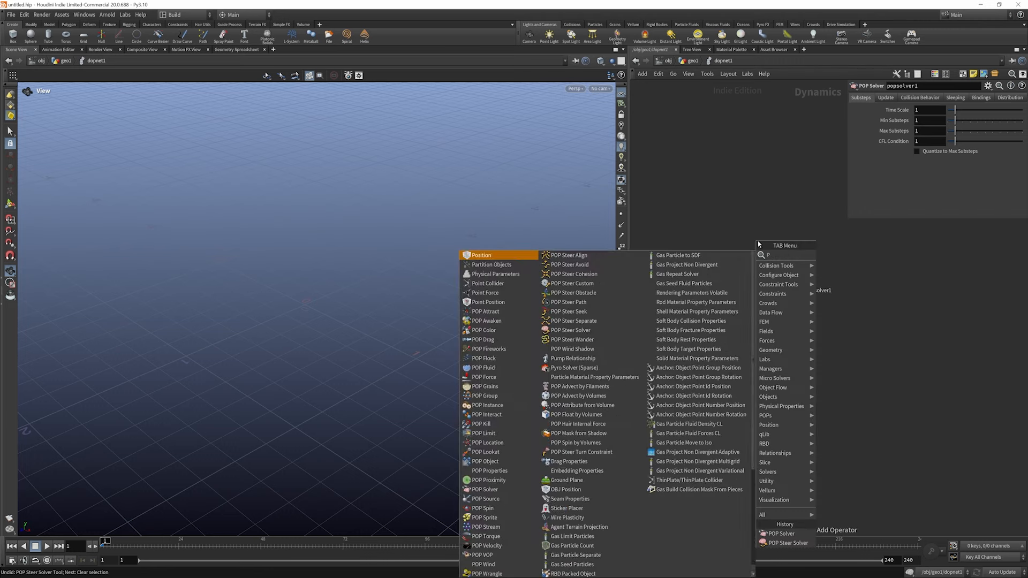
text(OP OB)
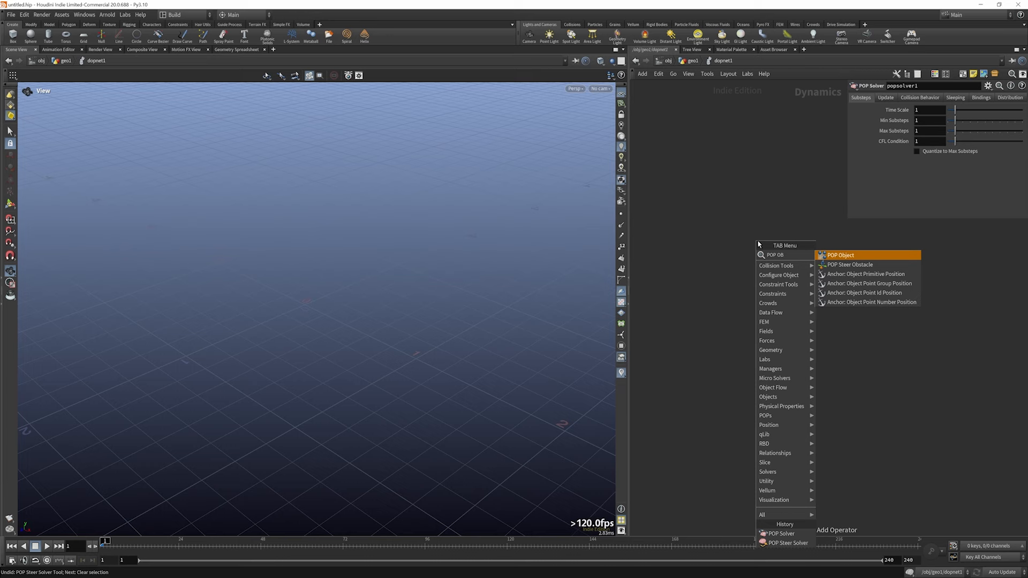
key(Return)
scroll(736, 292, down, 3)
scroll(792, 265, up, 5)
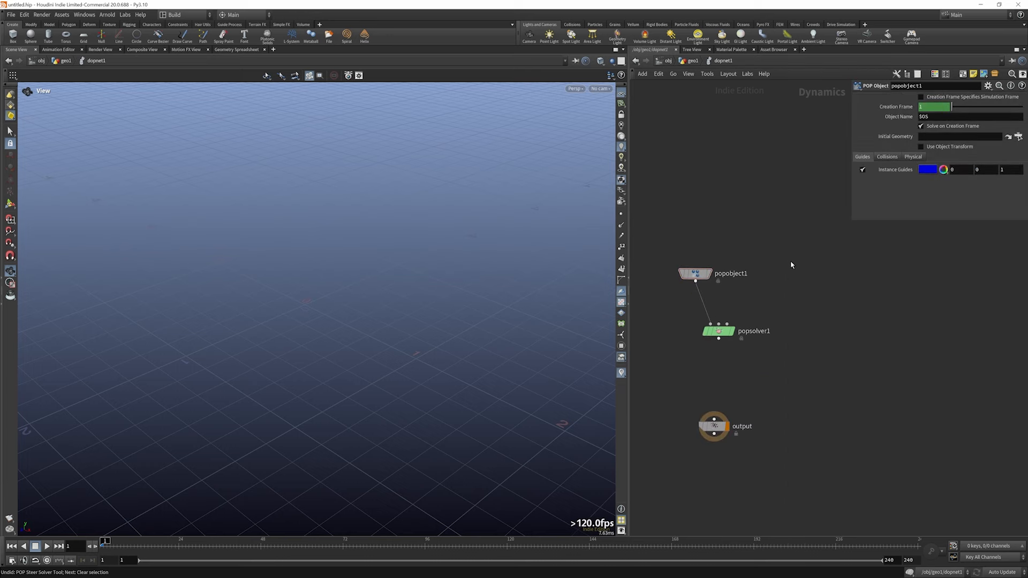
- Add a POP Source node feeding the POP Solver's third input, and wire the solver to the output node
key(Tab)
text(POP)
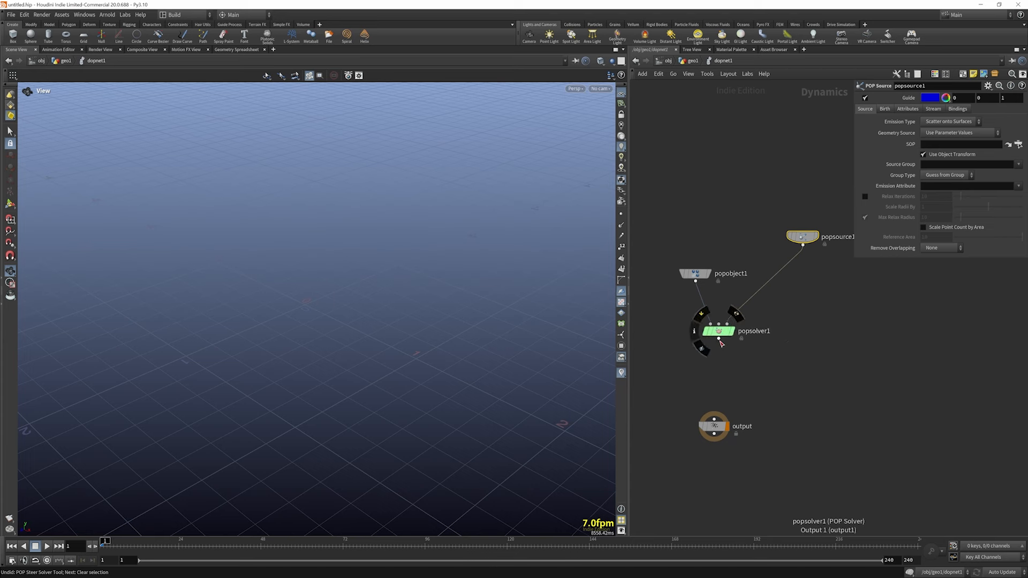
drag(719, 339, 716, 383)
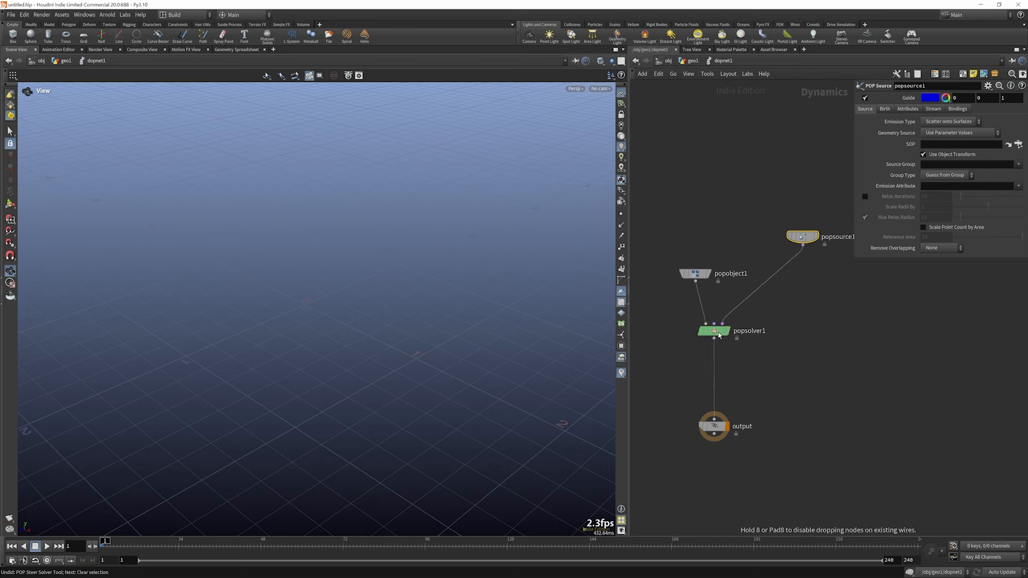
click(714, 419)
- Insert a Gravity Force node between the POP Solver and the output node, and align the output beneath it
click(731, 377)
key(Tab)
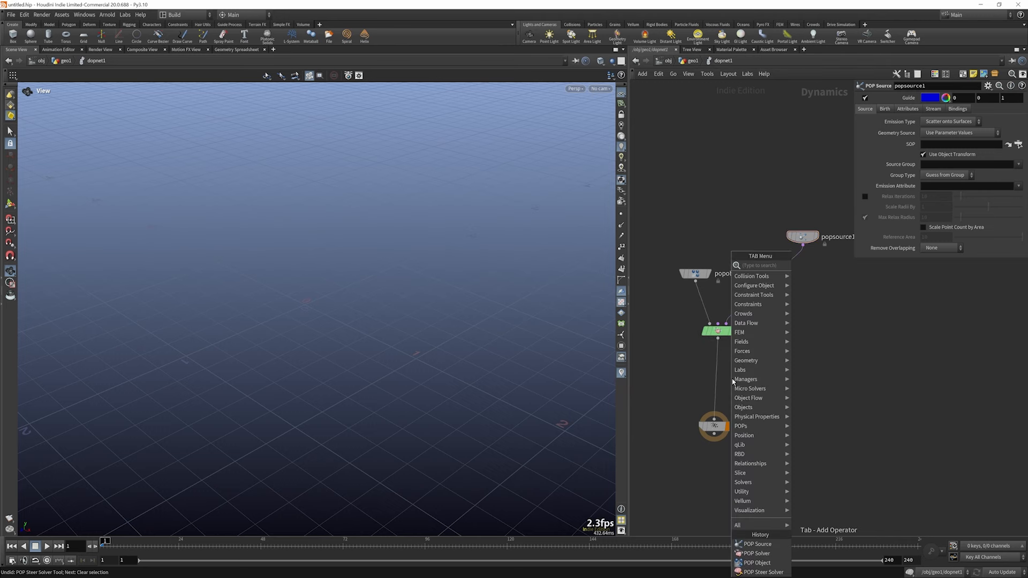
text(gav)
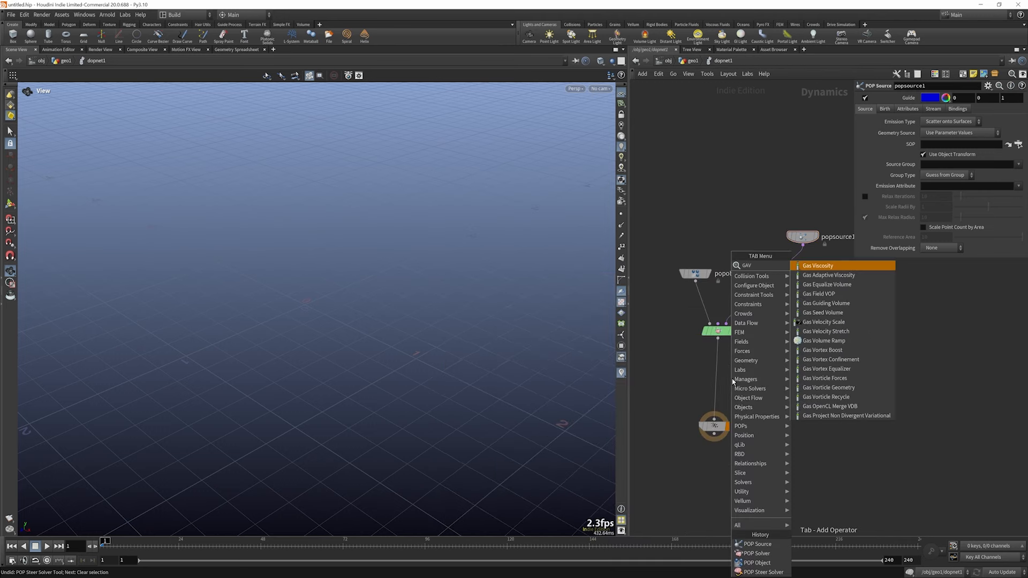
key(BackSpace)
key(BackSpace)
text(rav)
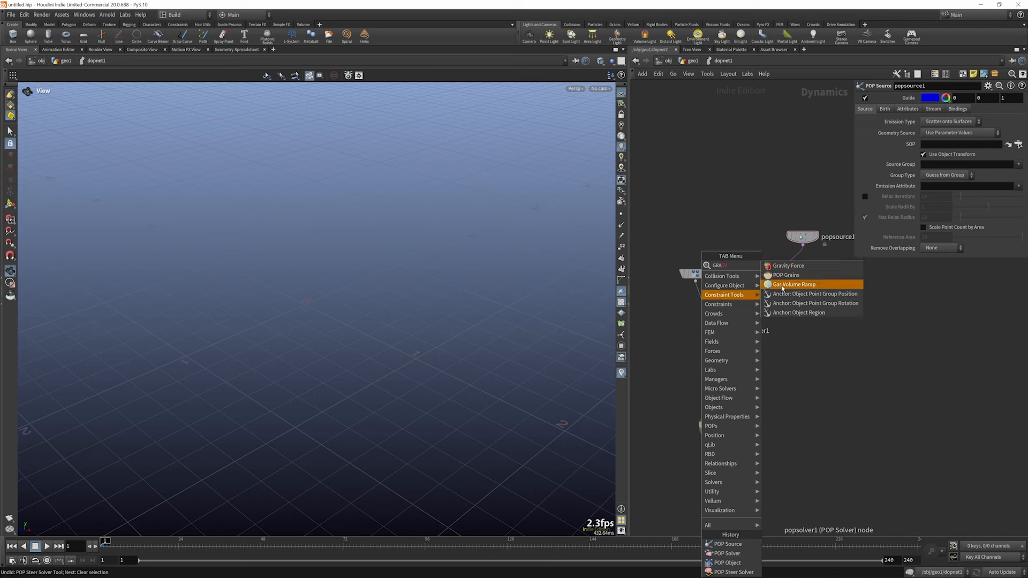
click(794, 266)
click(720, 385)
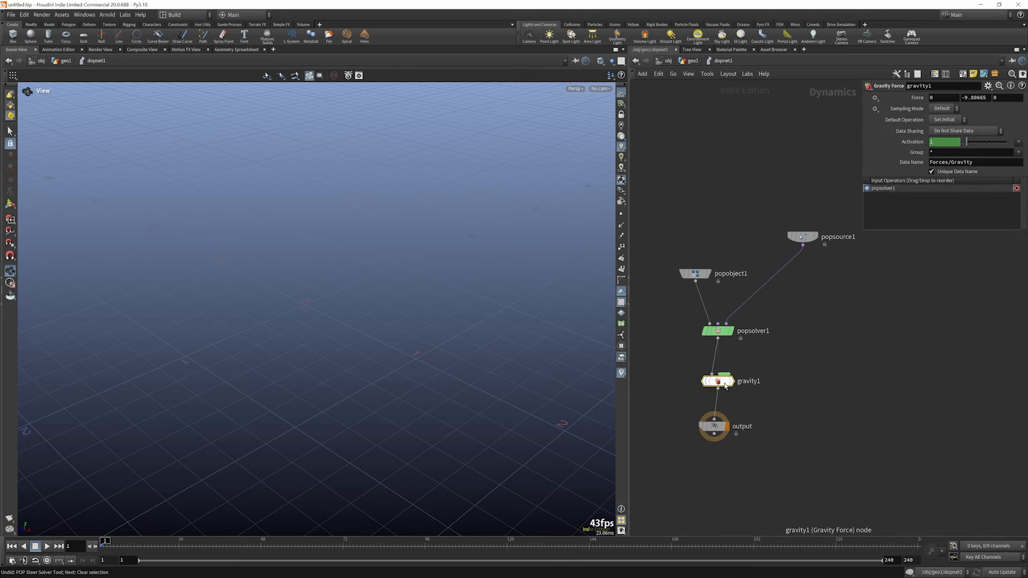
drag(718, 441, 722, 448)
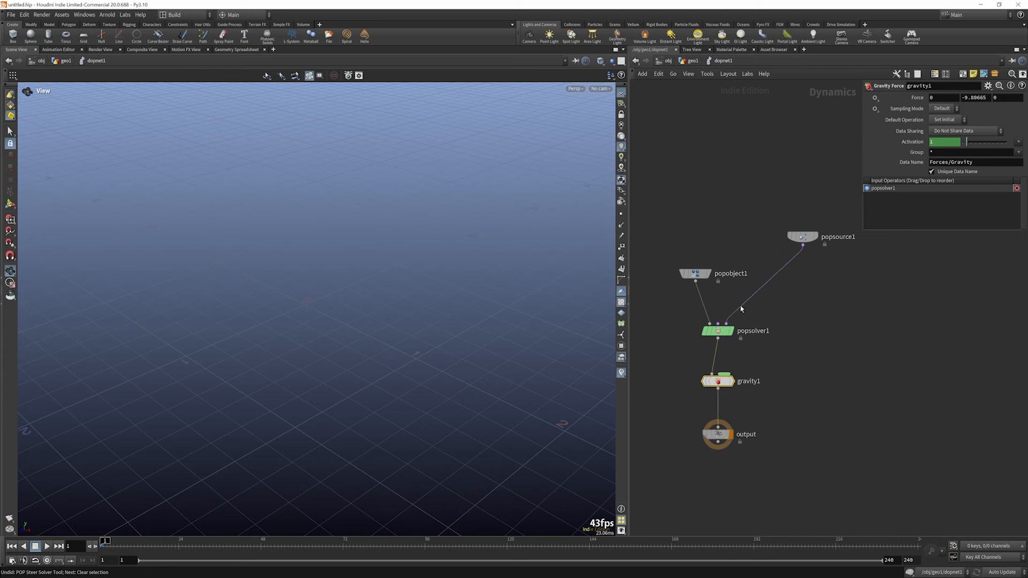
- Add a Pyro Solver (Sparse) node in an empty area of the dynamics network
scroll(847, 345, down, 3)
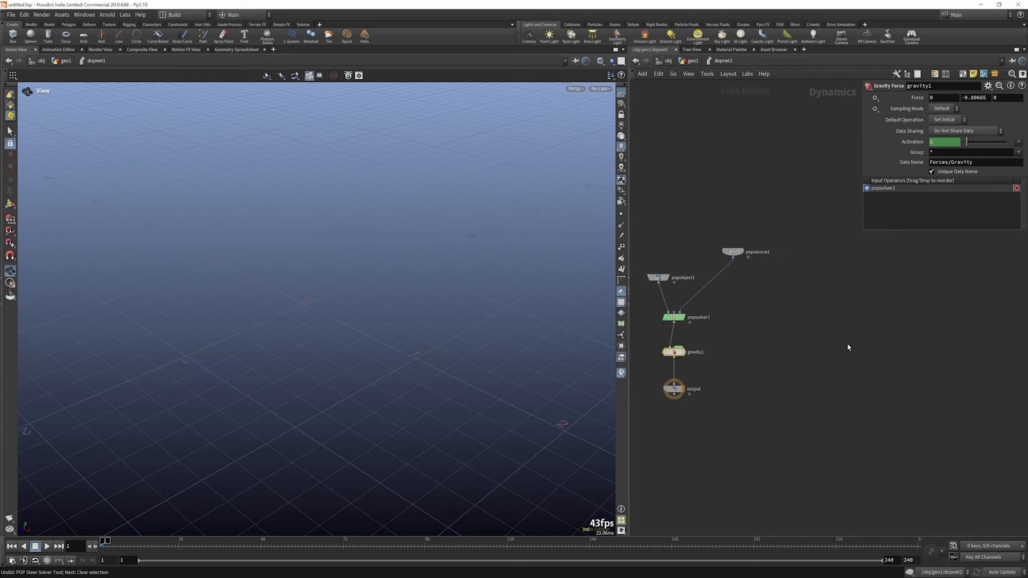
key(Tab)
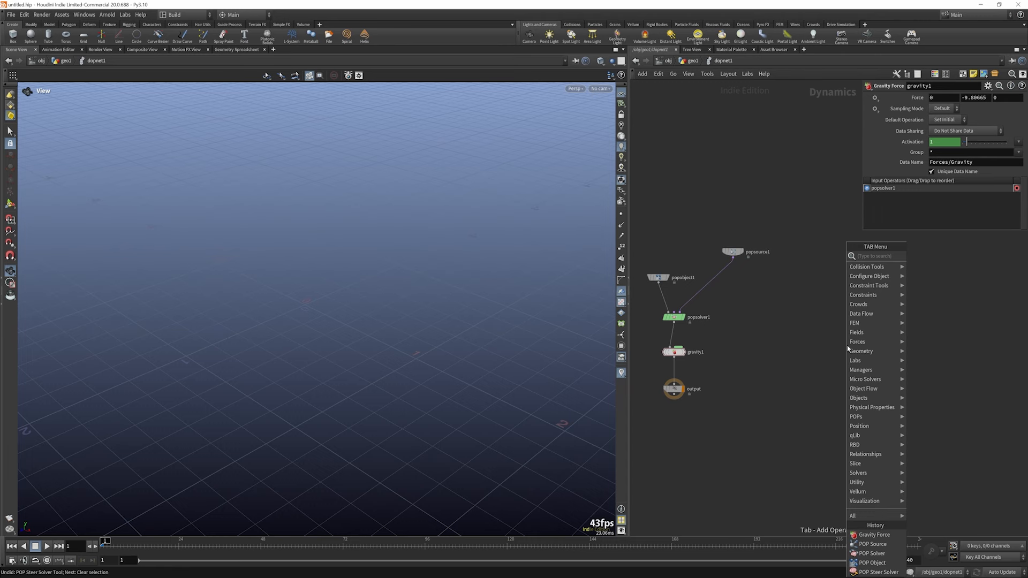
text(pyr)
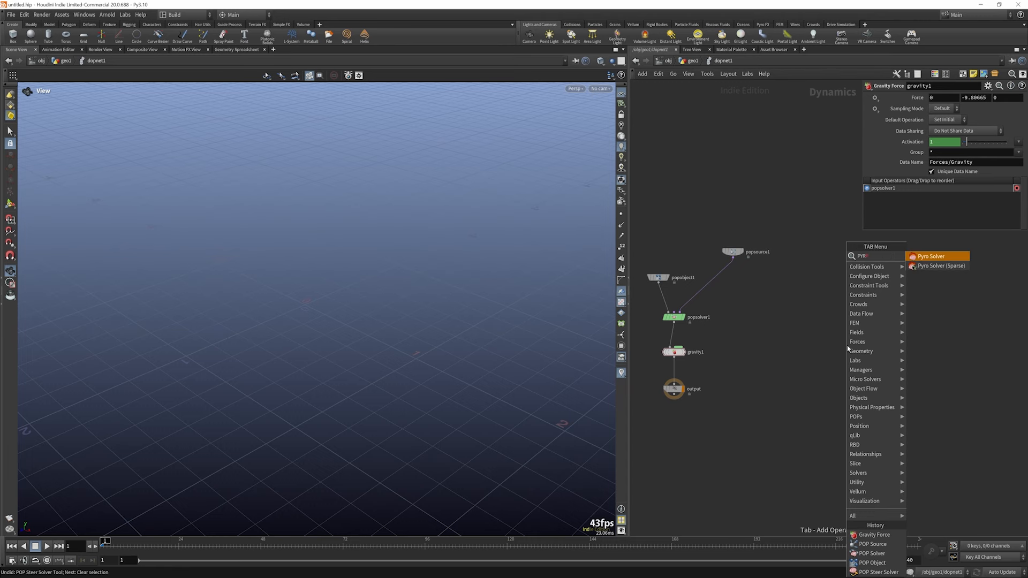
click(942, 266)
click(690, 314)
- Add a Volume Source node above the sparse Pyro Solver and connect it to the solver's sourcing input
key(Tab)
text(source)
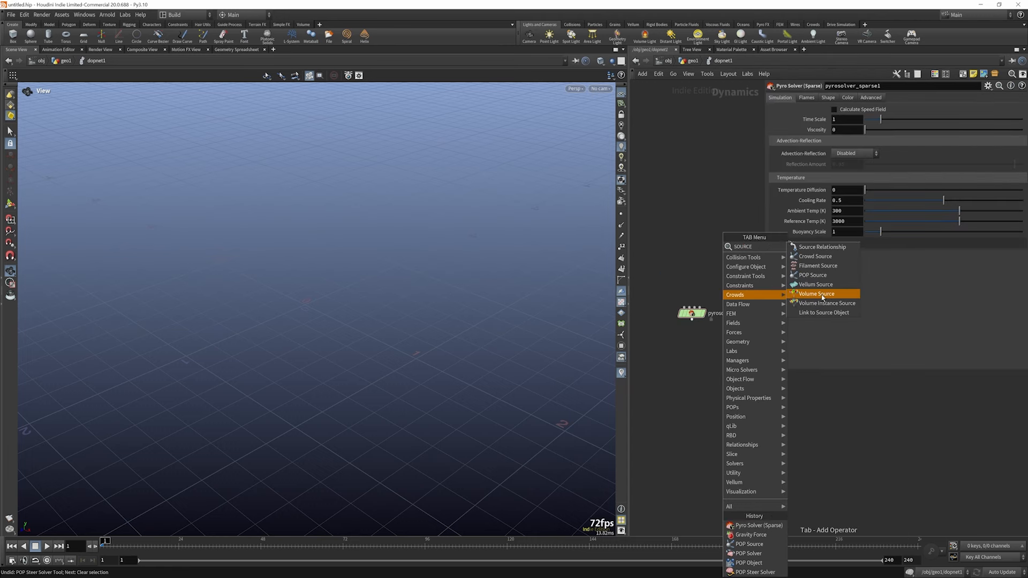
click(819, 294)
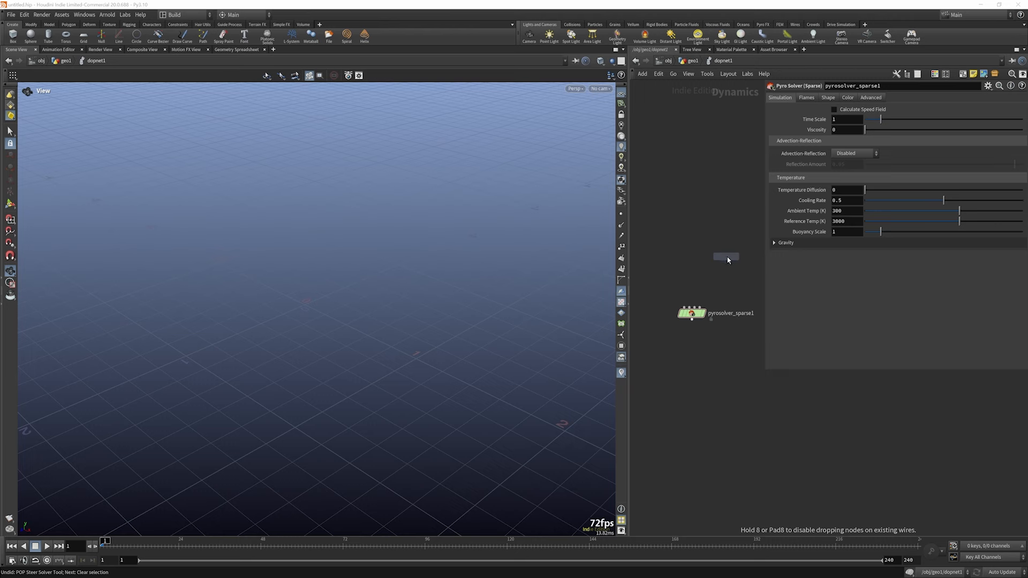
click(727, 260)
- Add a Smoke Object (Sparse) node beside the volume source and wire it into the Pyro Solver's first input
key(Tab)
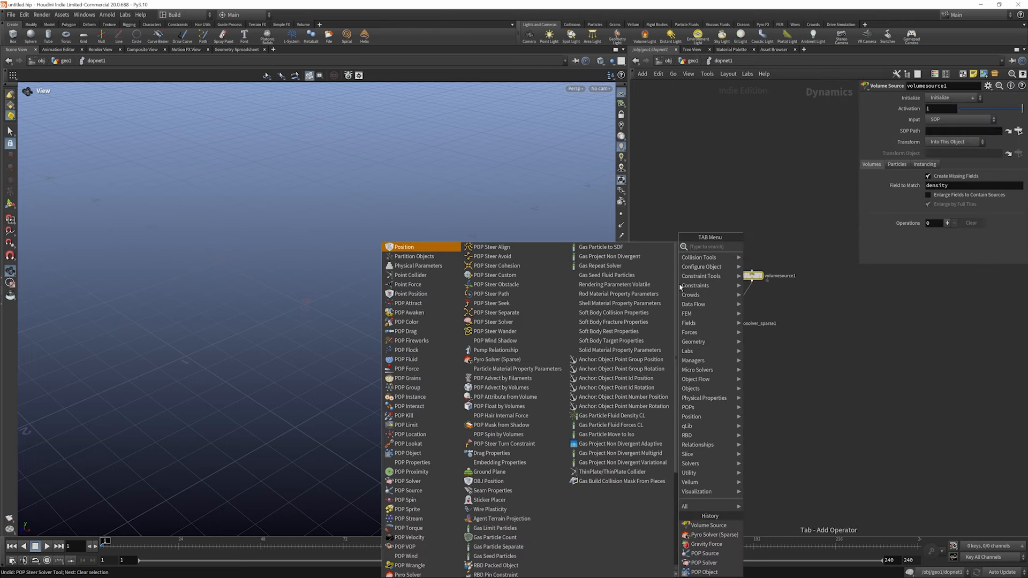
text(py)
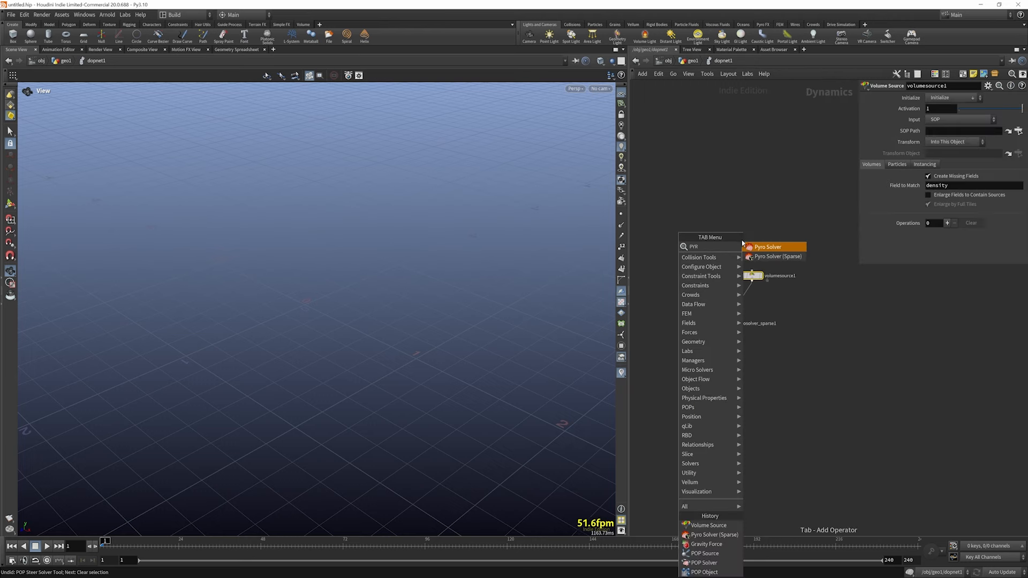
mouse_move(713, 267)
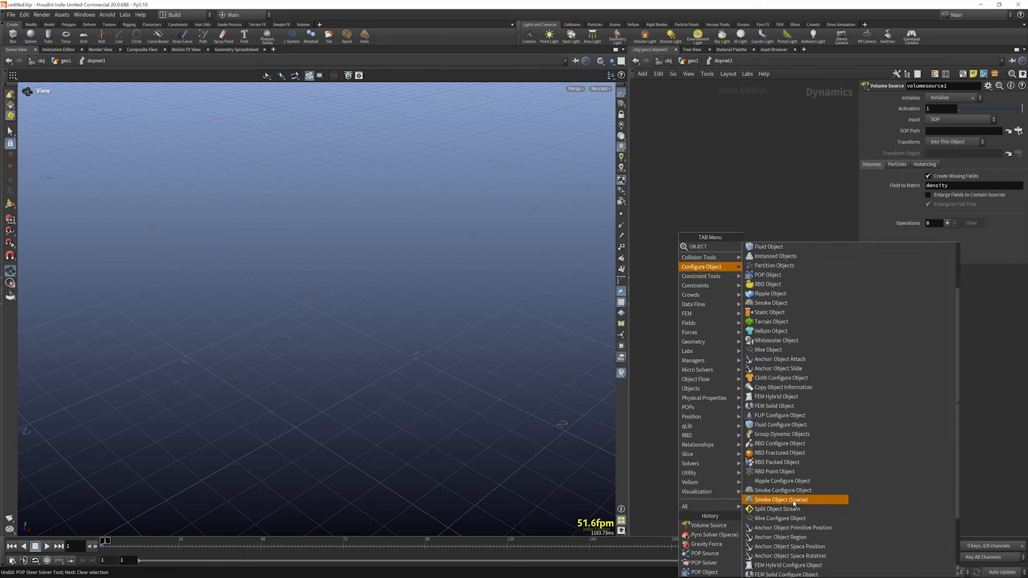
click(794, 501)
click(691, 281)
scroll(698, 291, up, 3)
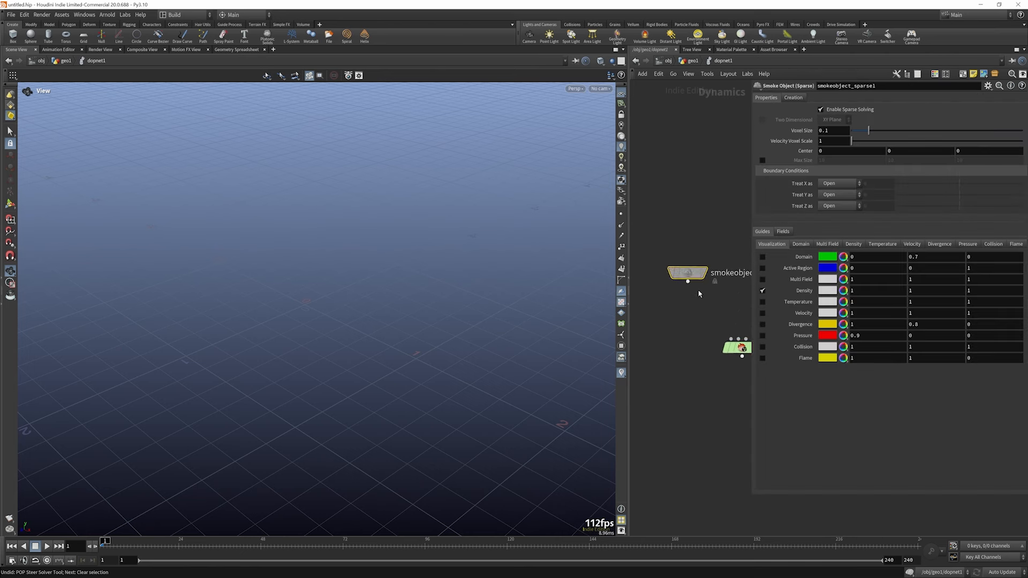
scroll(664, 270, down, 4)
scroll(700, 287, up, 4)
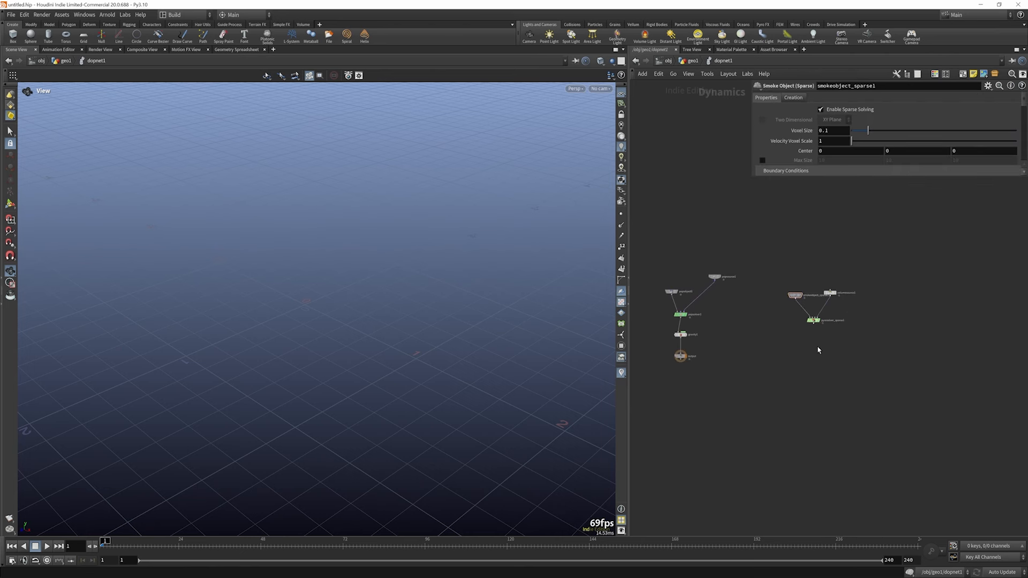
- Duplicate the particle setup's Gravity Force node and wire the copy beneath the sparse Pyro Solver
click(680, 335)
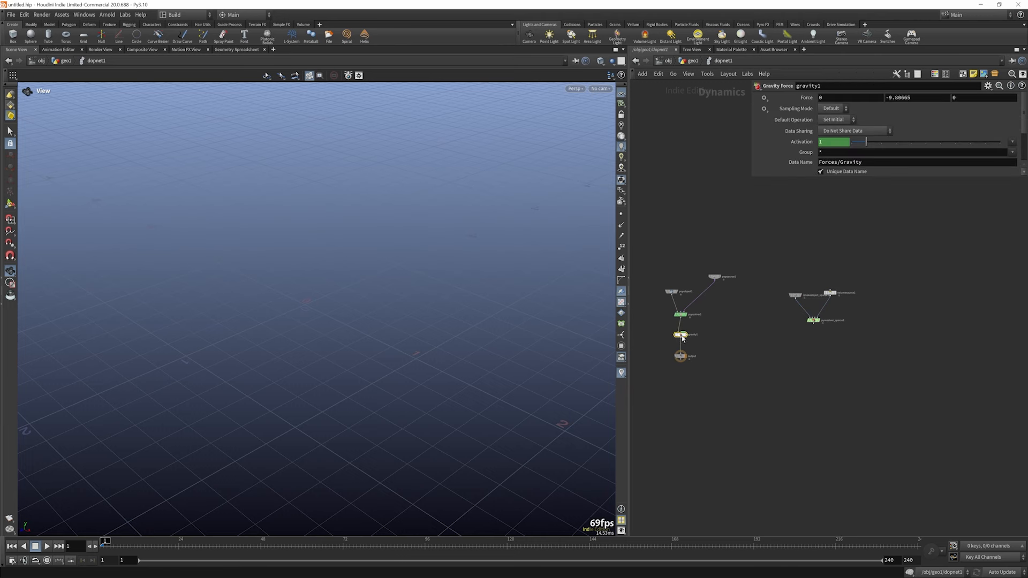
alt+drag(680, 335, 832, 278)
scroll(789, 354, up, 4)
scroll(830, 328, down, 5)
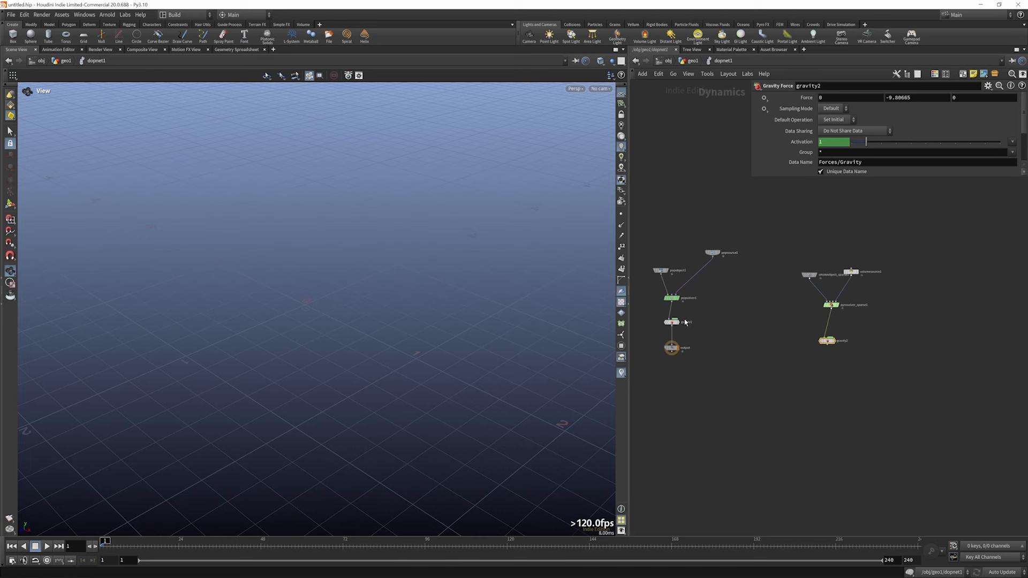
drag(676, 323, 677, 328)
scroll(847, 348, up, 3)
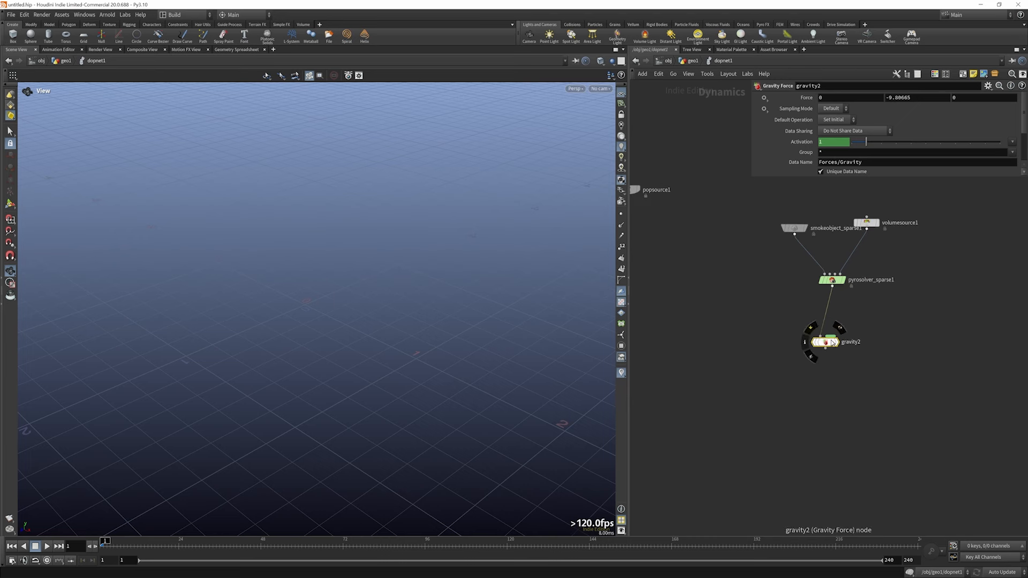
scroll(829, 344, down, 2)
scroll(846, 288, down, 3)
scroll(771, 280, up, 3)
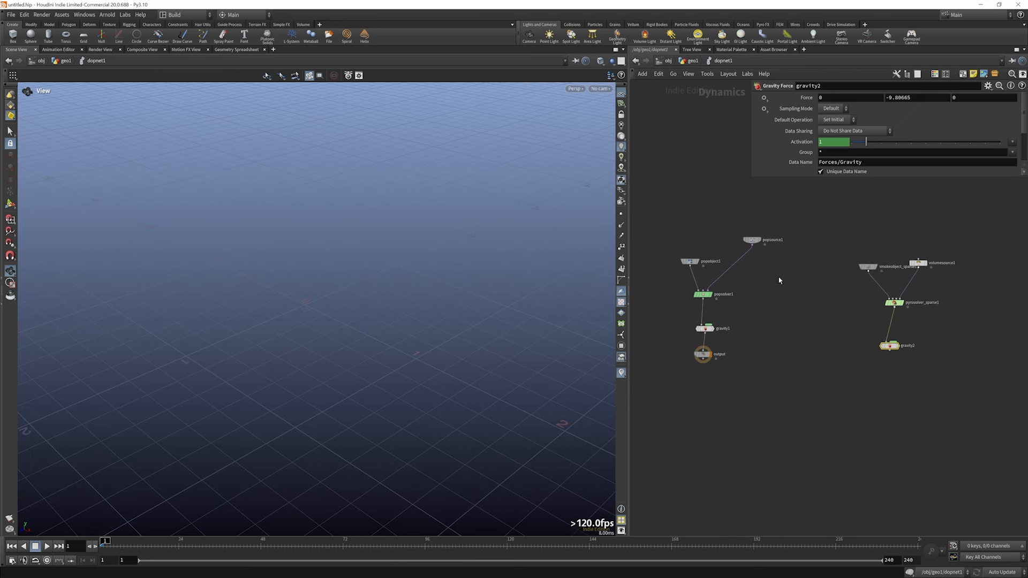
- Insert a Merge node on the wire between the Volume Source and the sparse Pyro Solver
key(Tab)
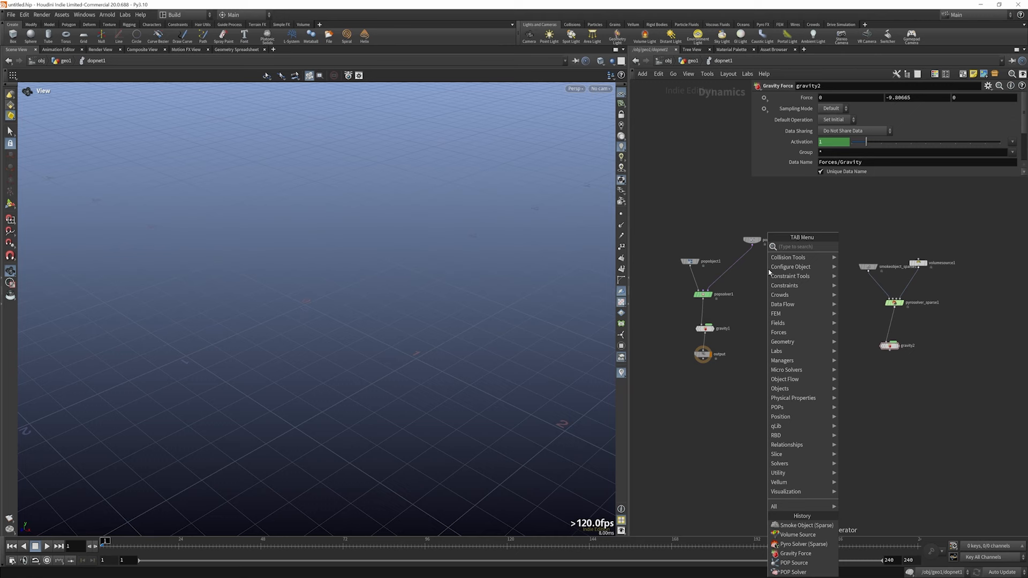
scroll(915, 292, up, 3)
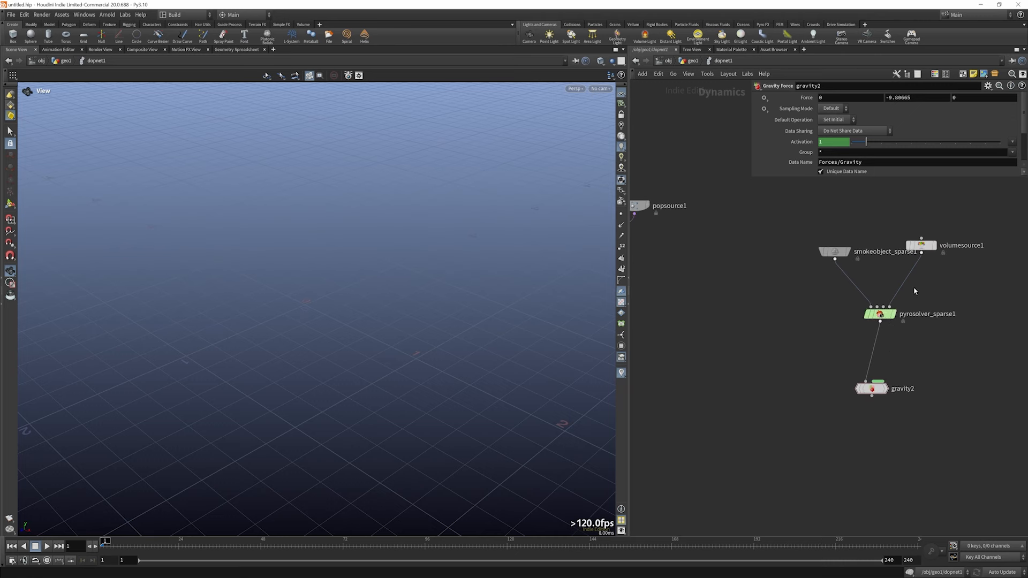
key(Tab)
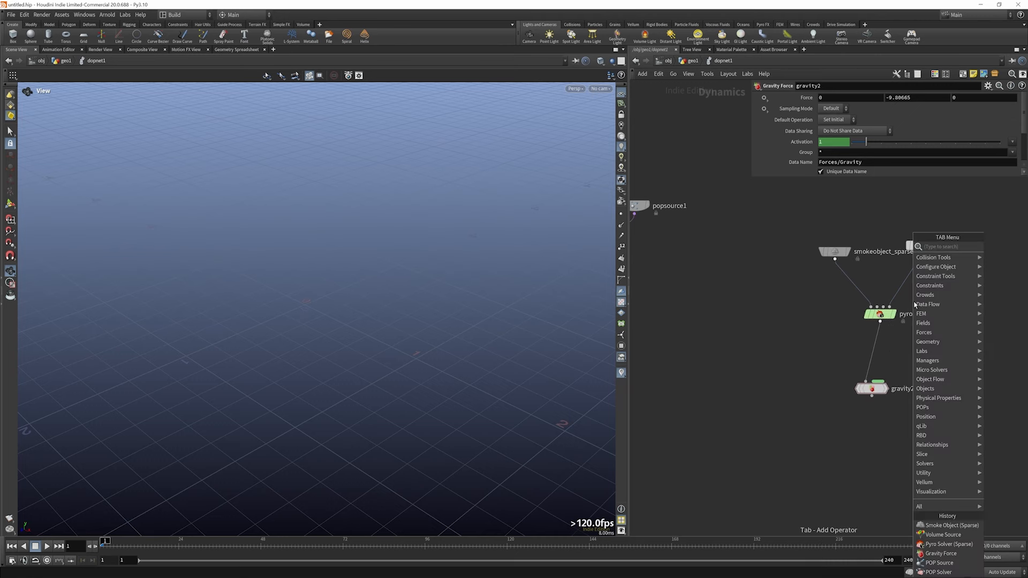
text(mer)
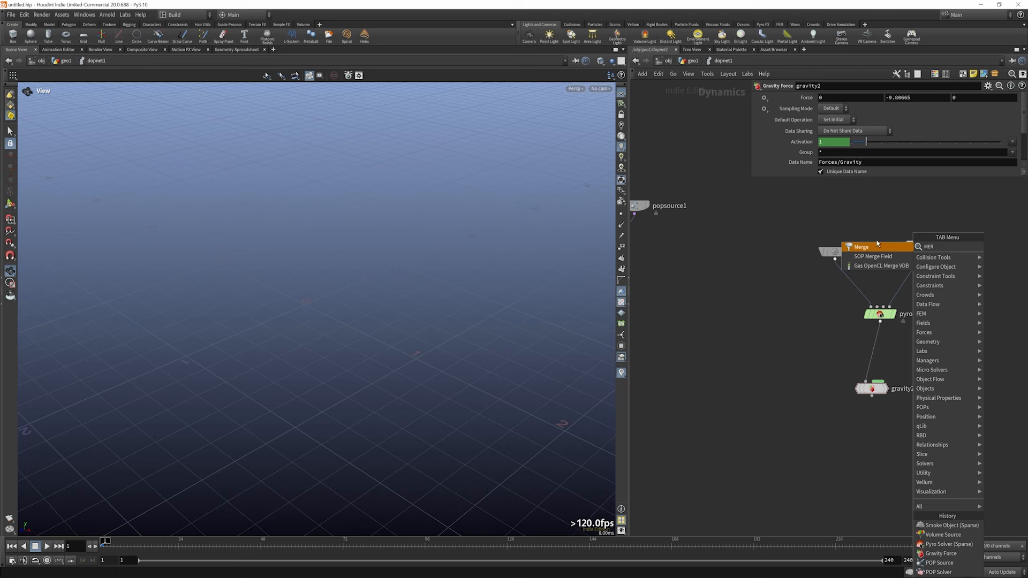
click(878, 246)
click(899, 272)
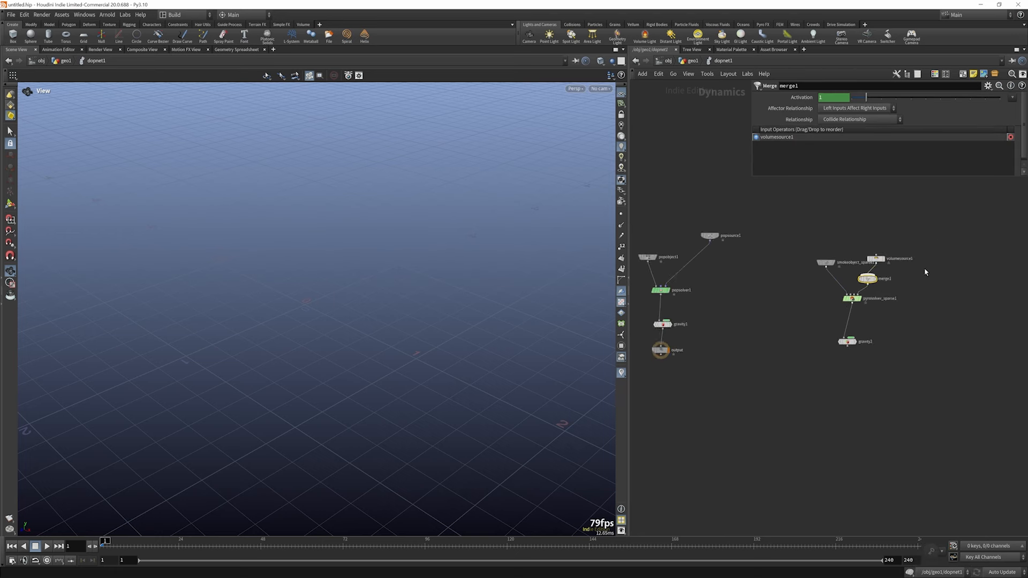
- Add a Gas Turbulence node beside the Volume Source and wire its output into the Merge node
key(Tab)
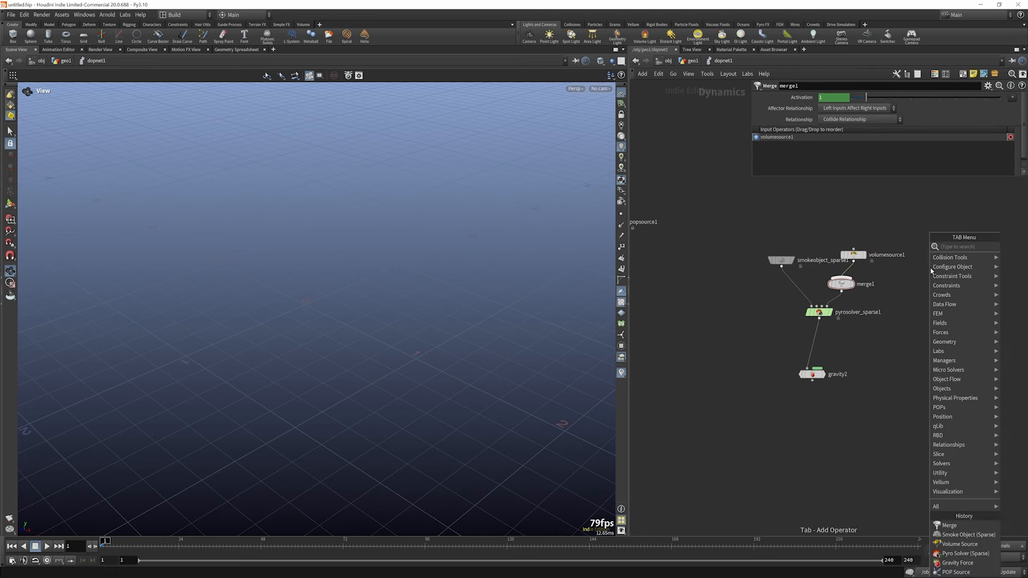
text(TURB)
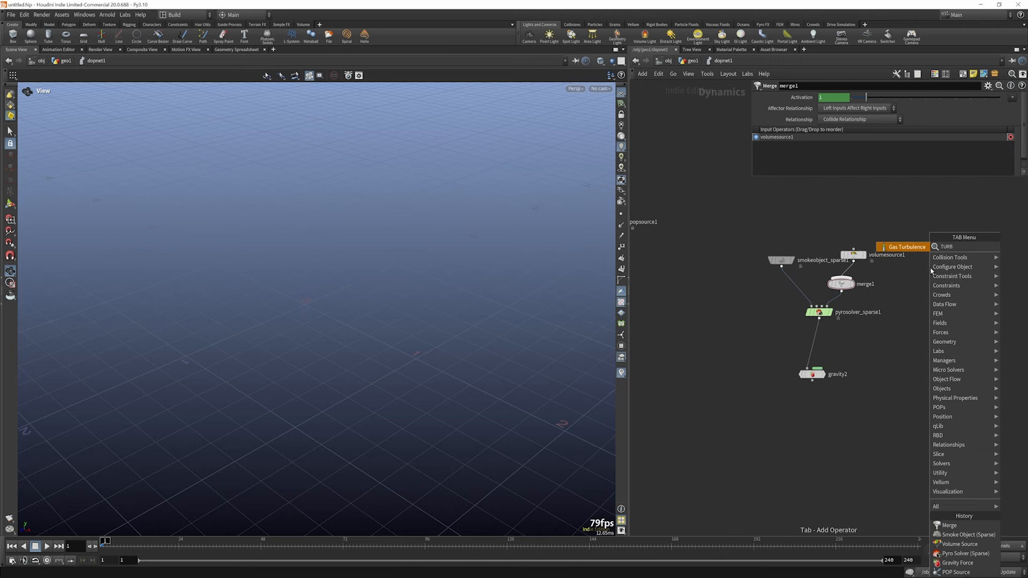
key(Return)
click(942, 255)
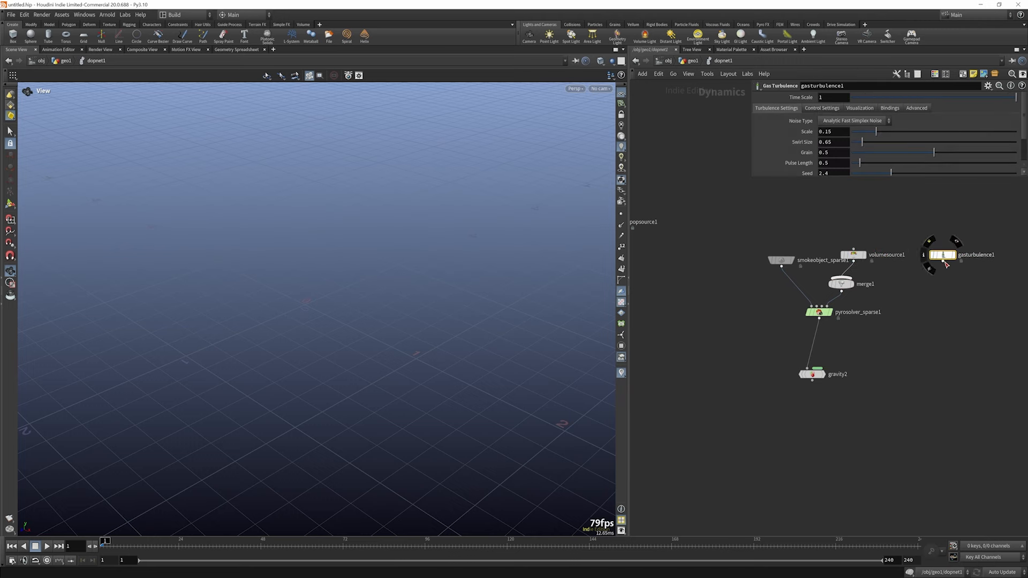
click(943, 261)
click(842, 281)
click(901, 300)
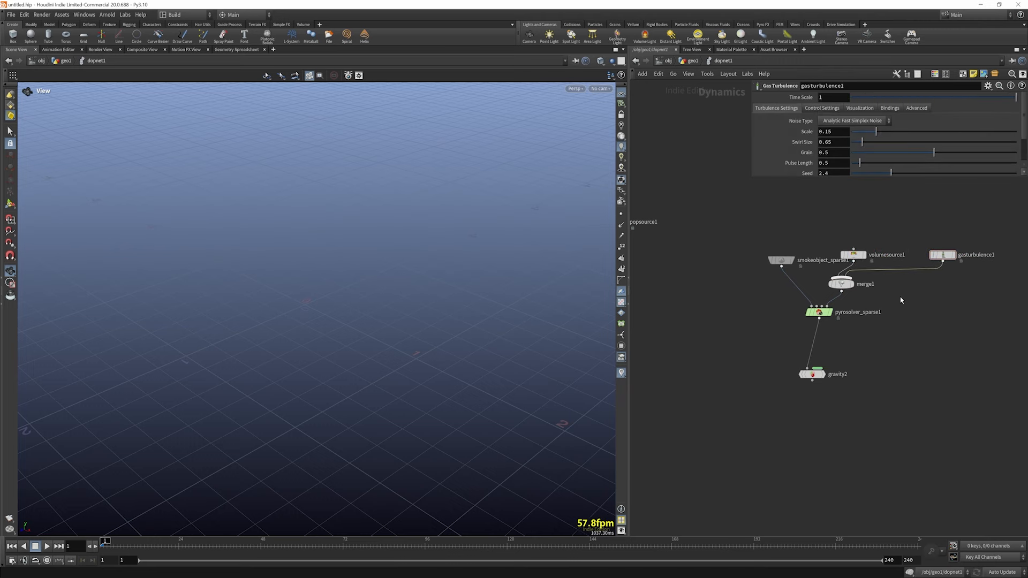
- Add a Gas Disturb node feeding the Merge node, and move the Volume Source higher above the merge
key(Tab)
text(GAS)
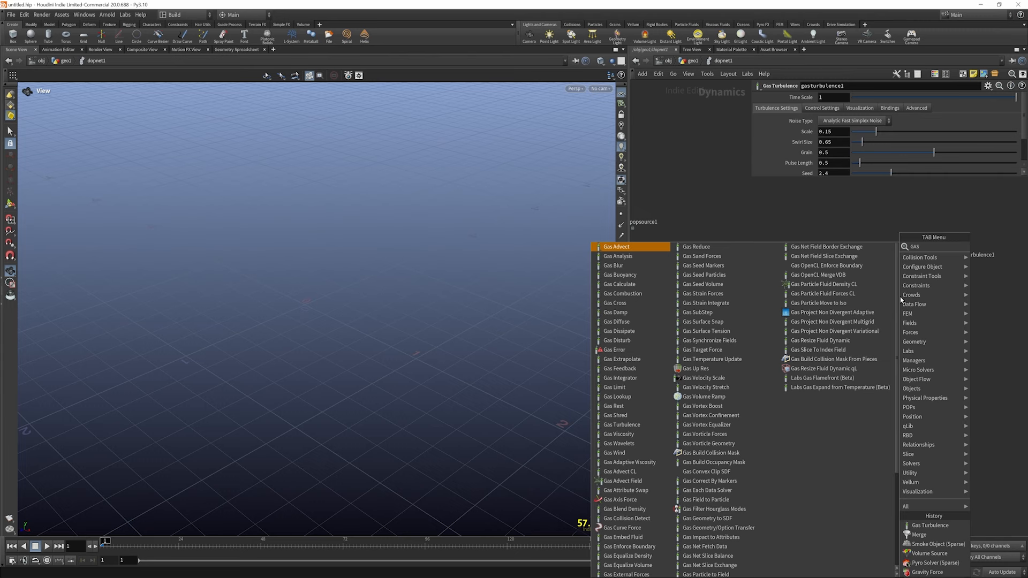
text( DIS)
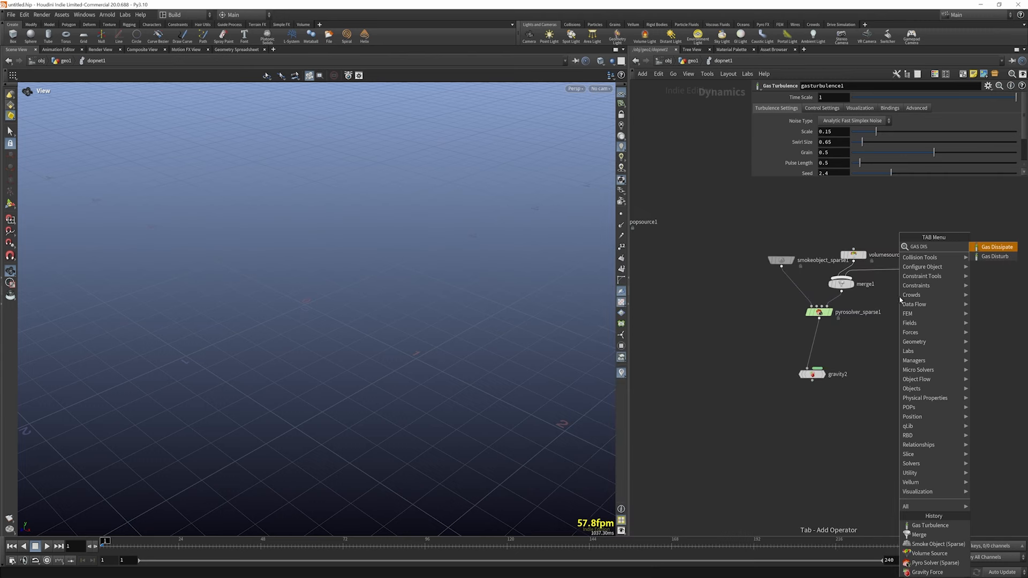
click(995, 257)
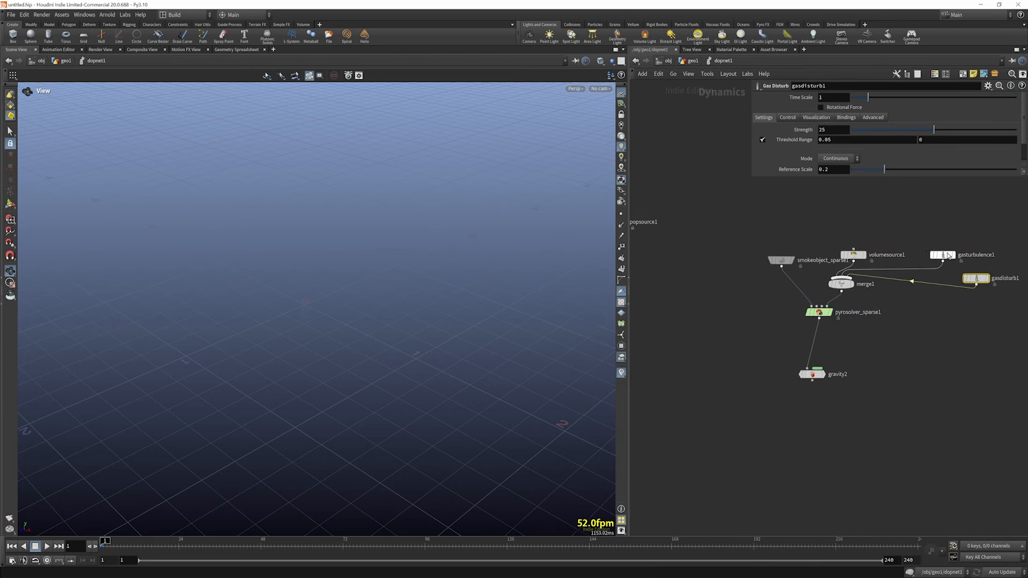
click(948, 256)
click(976, 279)
drag(854, 258, 856, 239)
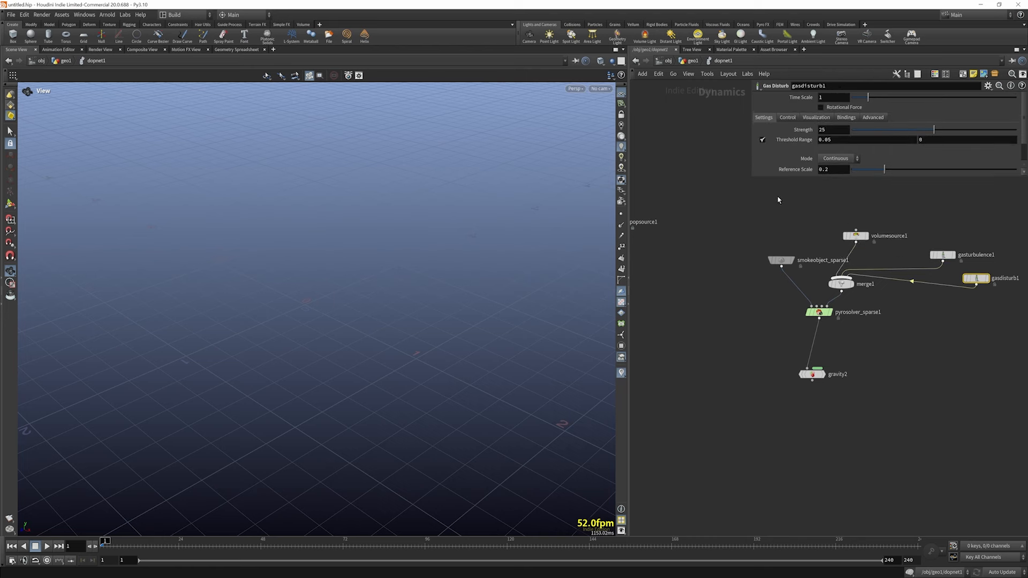
- Insert a POP Drag node between the POP Source and the POP Solver, aligned beneath the source
drag(788, 178, 790, 198)
scroll(972, 272, down, 3)
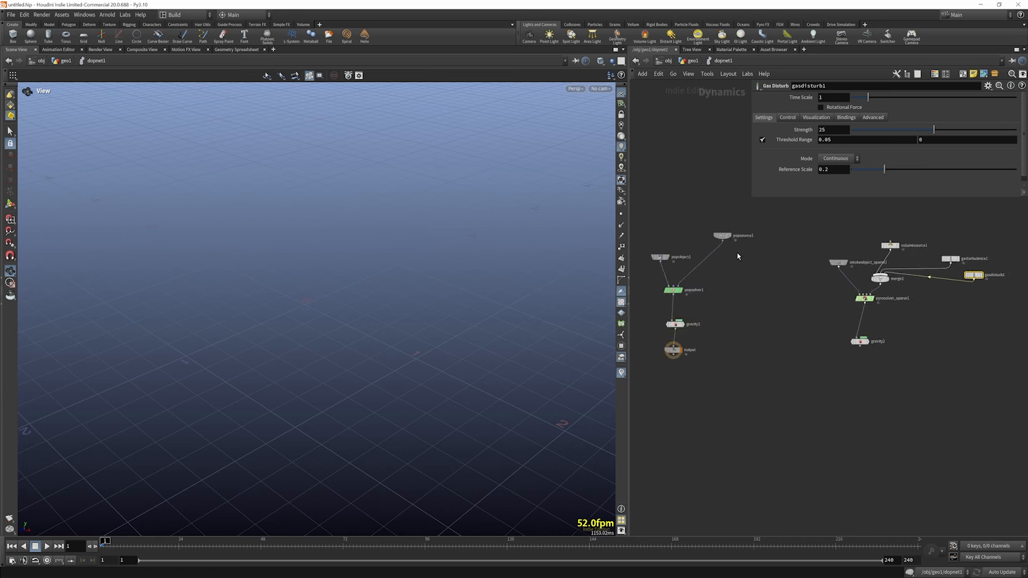
scroll(750, 263, up, 3)
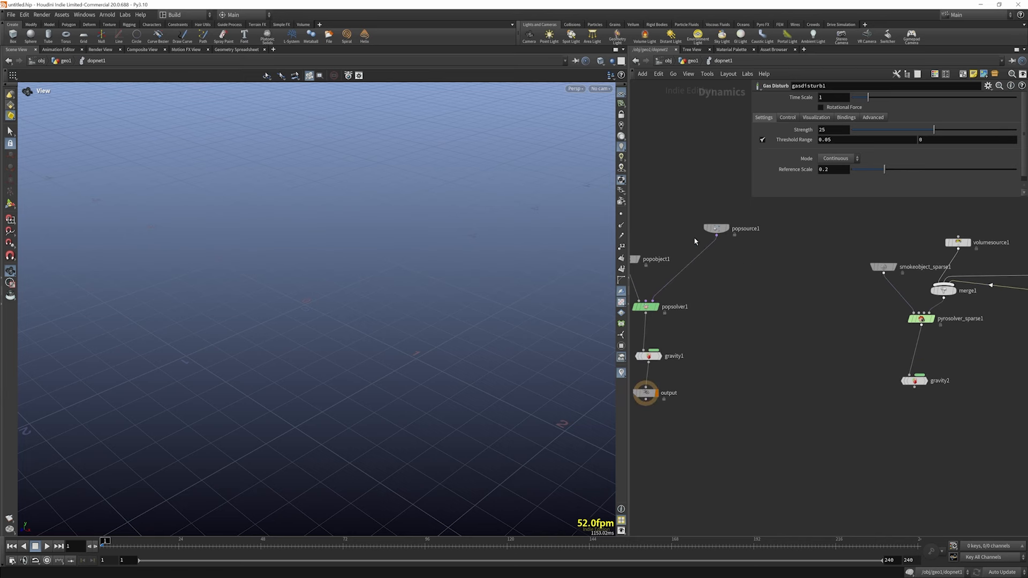
key(Tab)
text(drag)
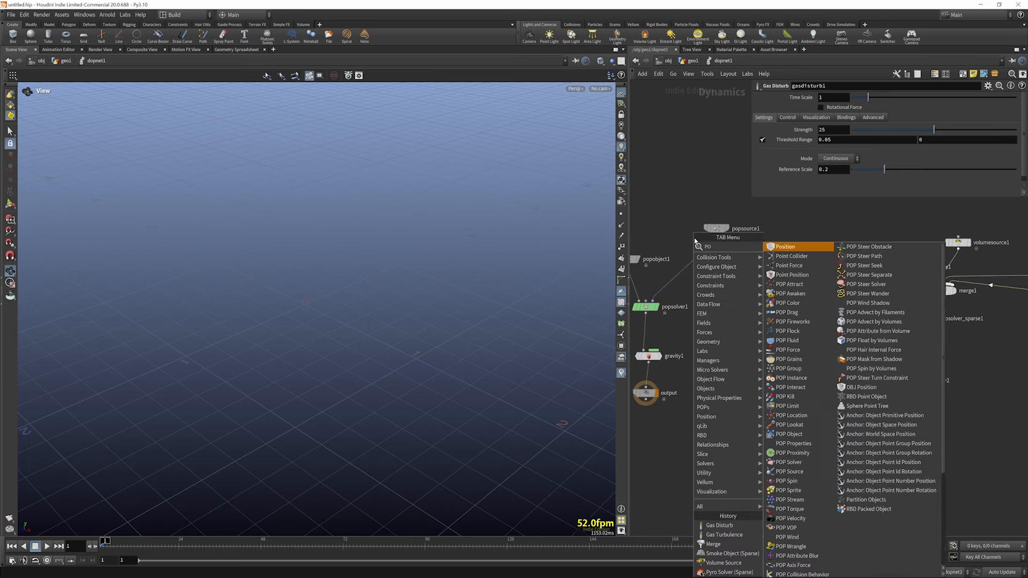
key(Return)
click(711, 266)
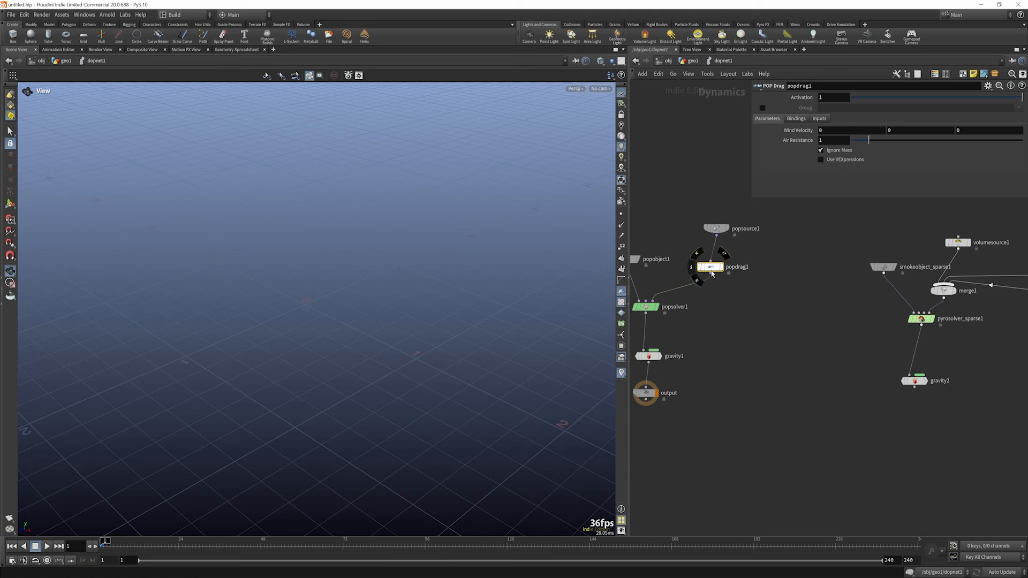
mouse_move(716, 269)
mouse_down()
mouse_move(726, 269)
mouse_move(715, 269)
mouse_up()
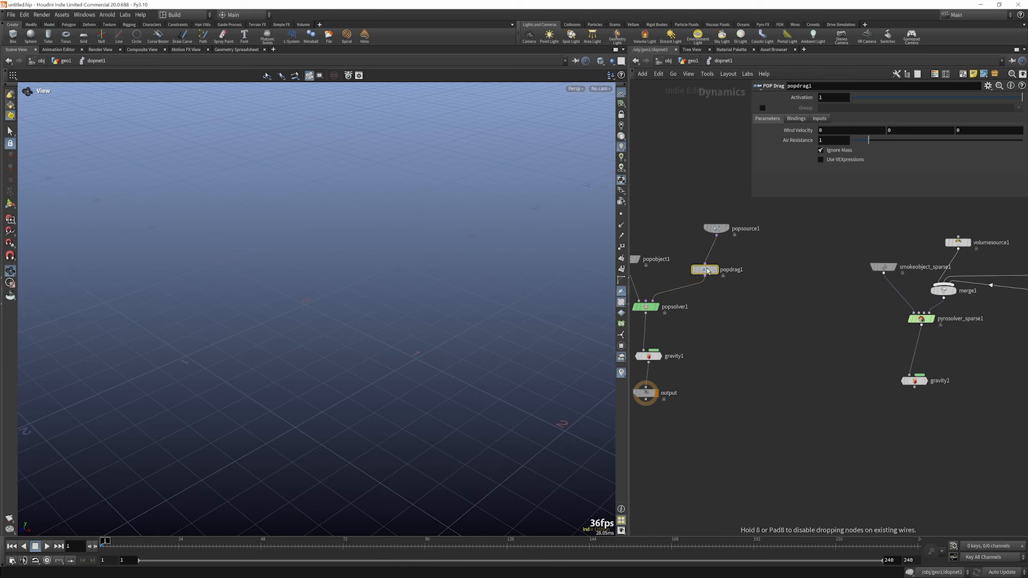
scroll(745, 267, down, 3)
scroll(744, 267, up, 3)
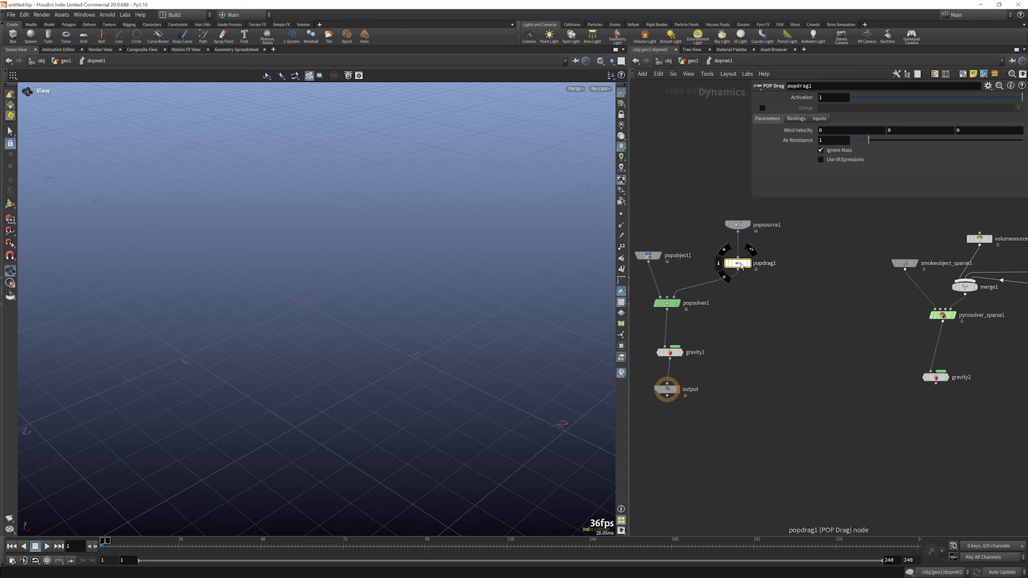
- Detach the POP Drag and Gravity Force nodes from the particle network and delete both of them
drag(741, 266, 733, 317)
drag(669, 352, 738, 367)
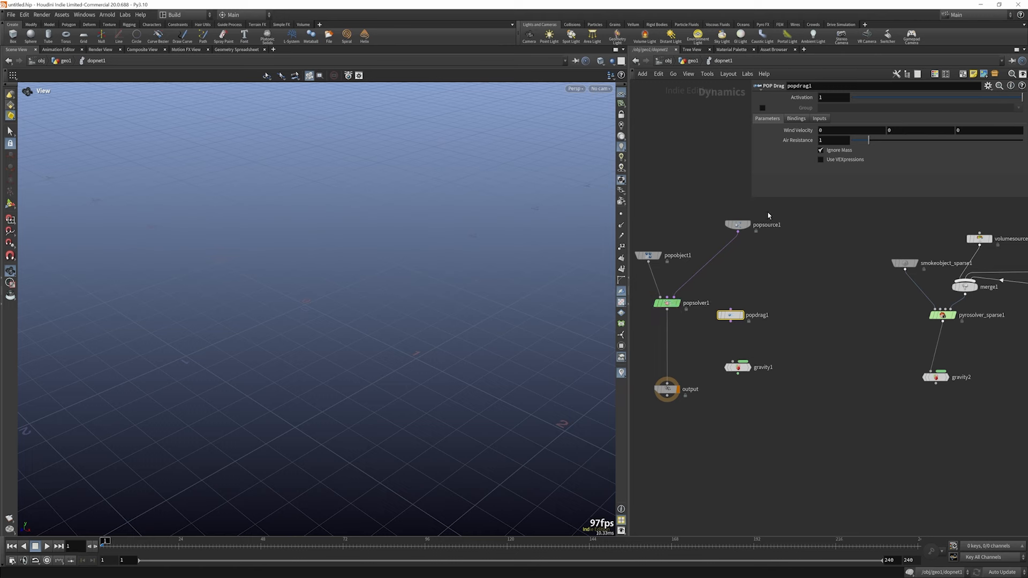
click(743, 227)
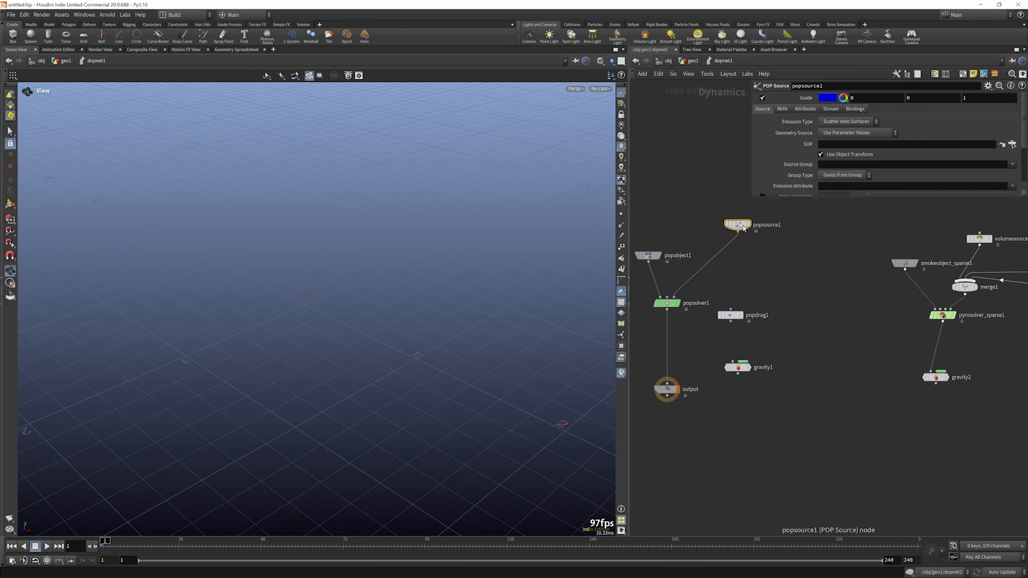
drag(649, 256, 647, 245)
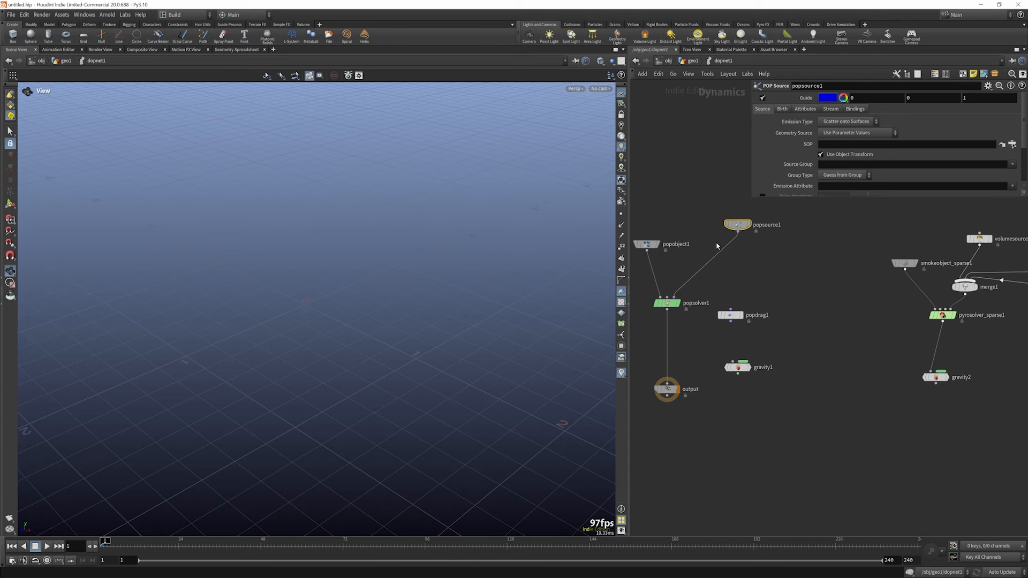
drag(782, 287, 729, 386)
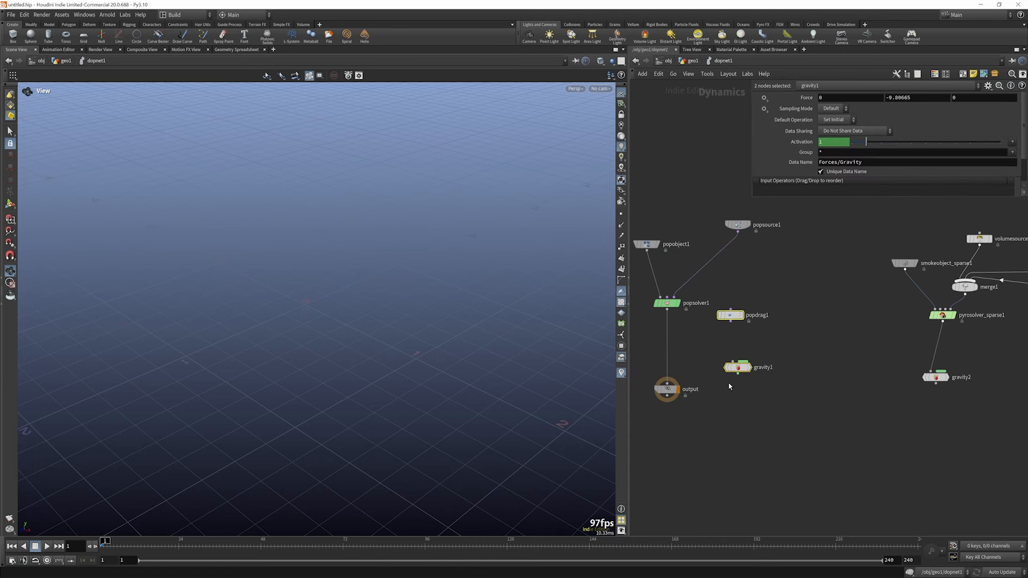
key(Delete)
- Delete the smoke object, Volume Source, Merge, sparse pyro solver and gravity nodes, then play the remaining particle setup
drag(882, 217, 1025, 441)
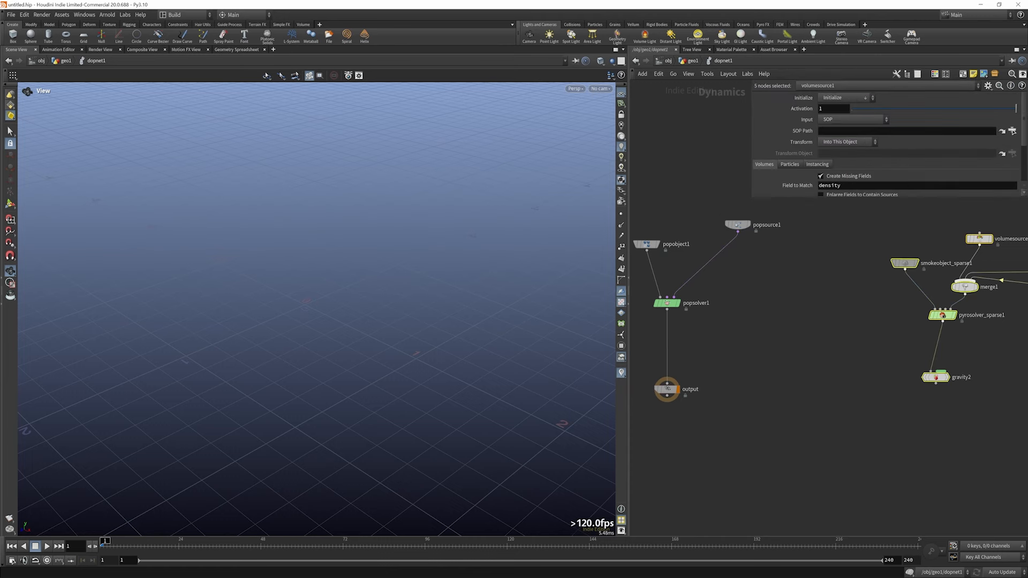
key(Delete)
key(h)
click(47, 546)
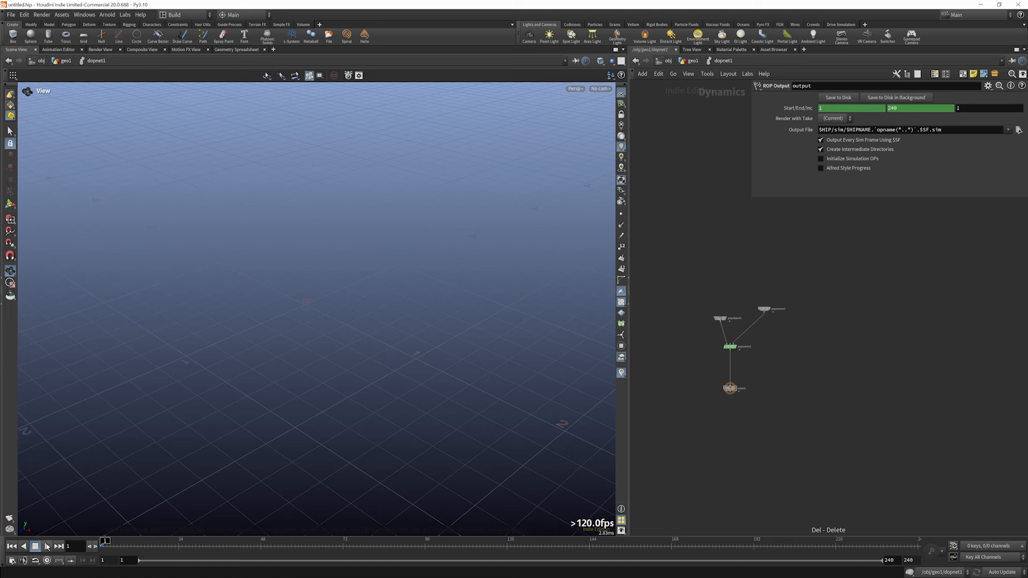
drag(191, 544, 99, 544)
scroll(715, 319, up, 5)
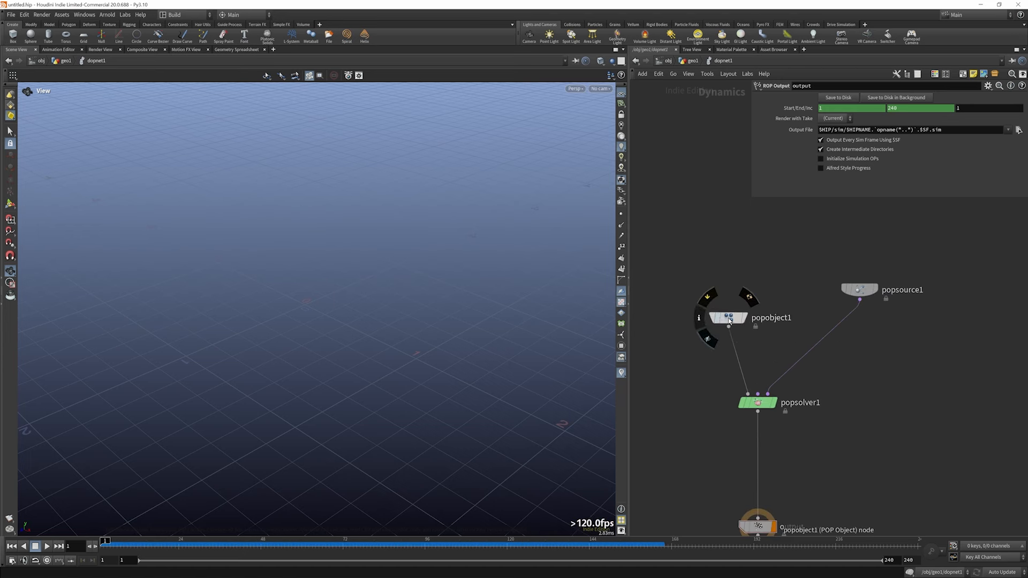
- Add a Pyro Burst Source node above dopnet1 at the geo1 level and show its burst points at frame 2
click(692, 62)
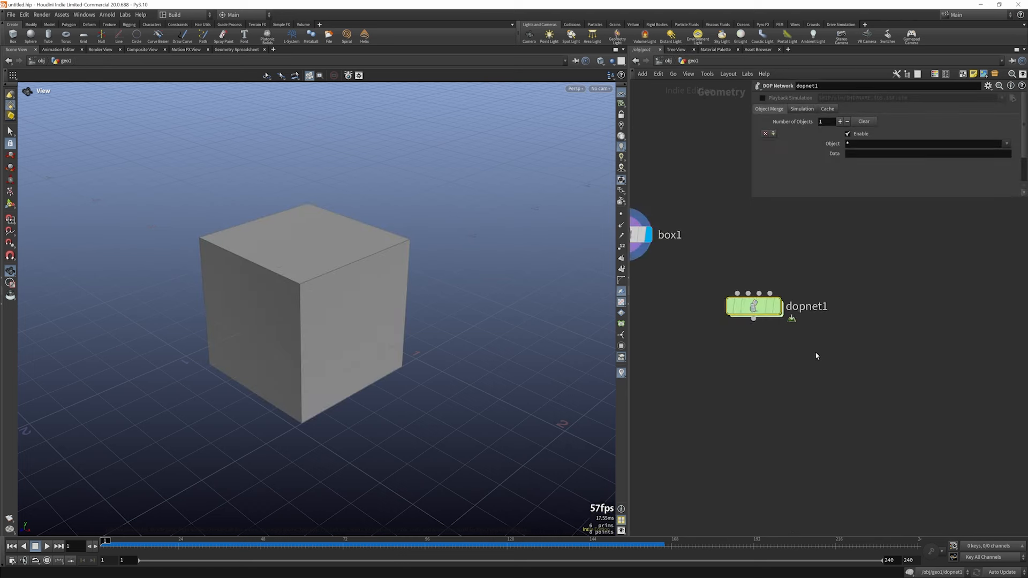
mouse_move(778, 390)
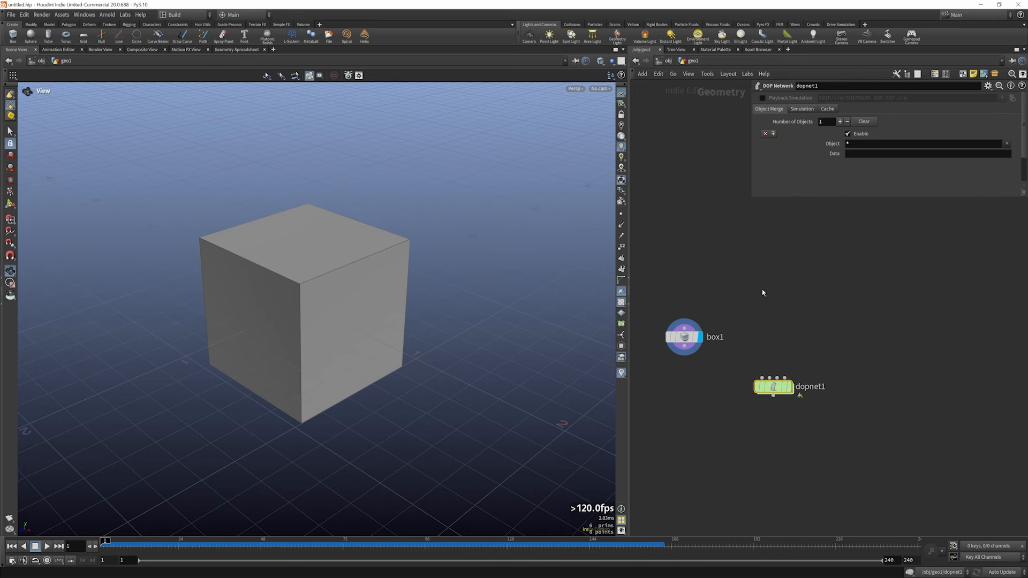
key(Tab)
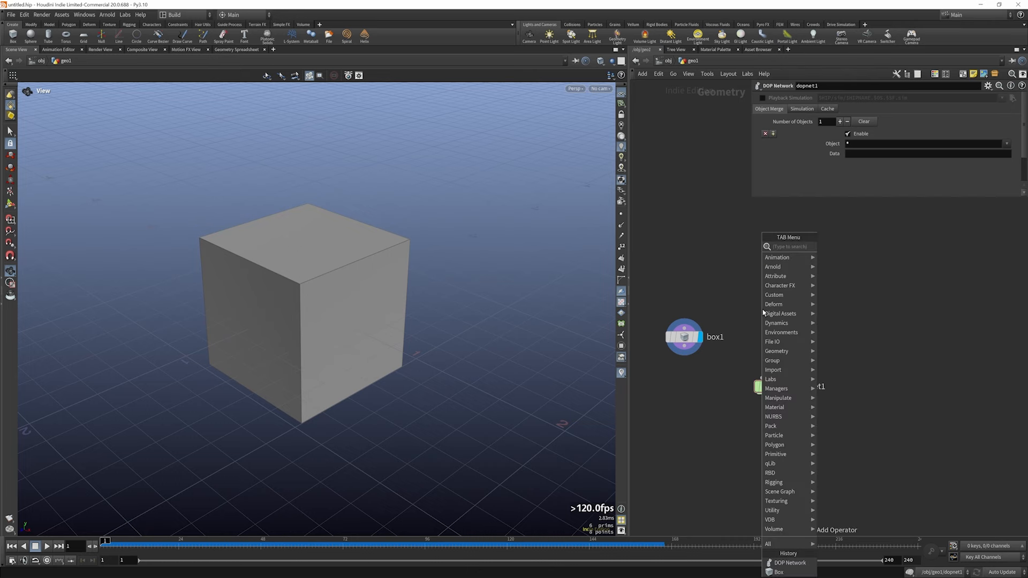
text(pyro)
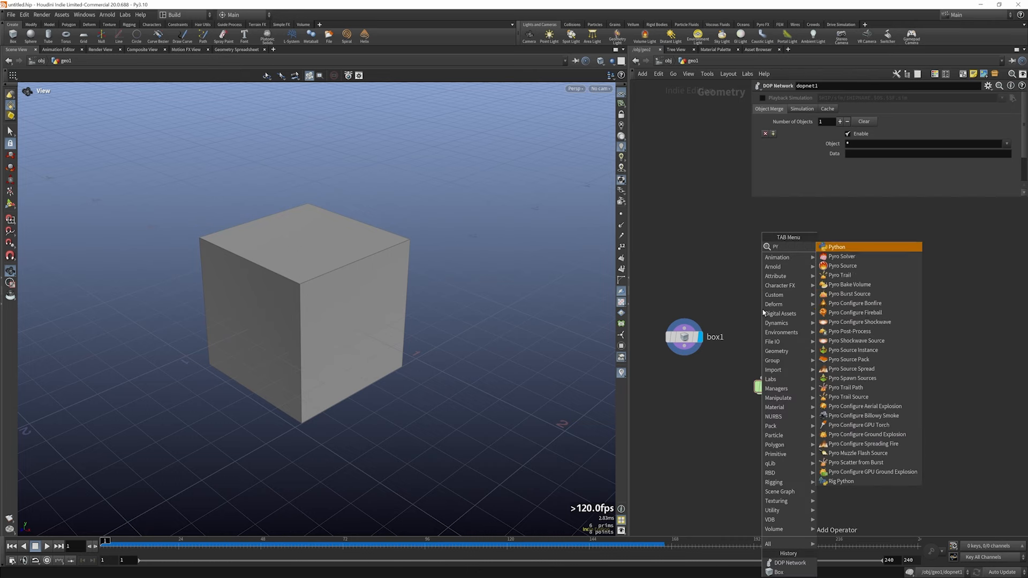
click(831, 257)
click(780, 277)
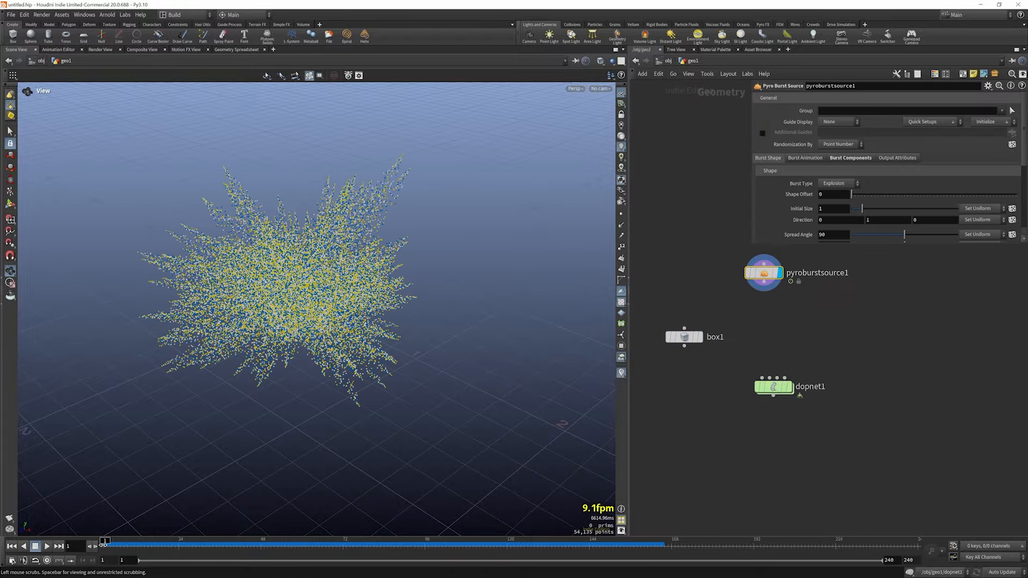
mouse_move(104, 542)
mouse_down()
mouse_move(114, 542)
mouse_move(106, 542)
mouse_up()
drag(495, 281, 391, 274)
drag(764, 279, 758, 283)
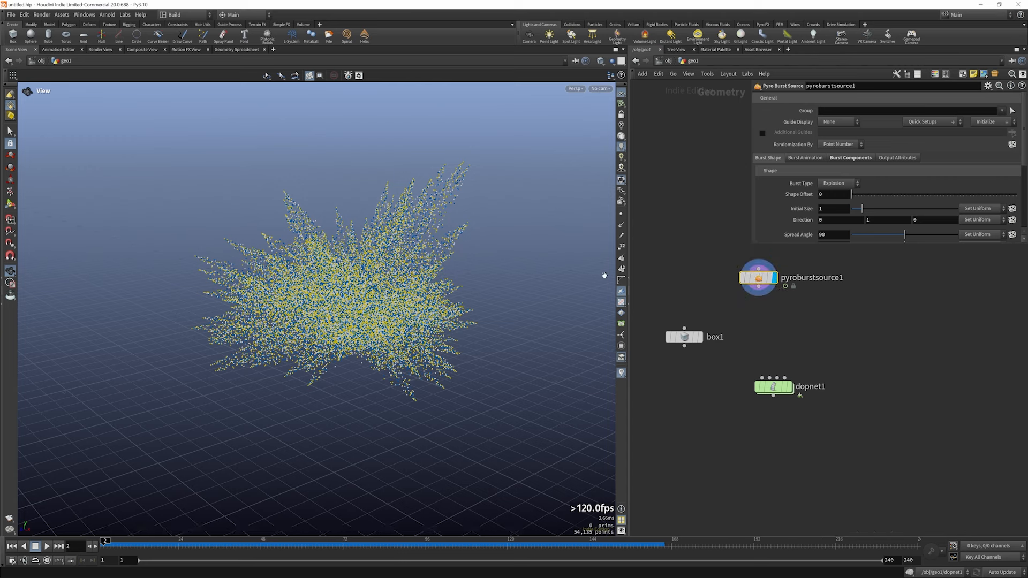
- Allow editing of the Pyro Burst Source node's contents and enter its internal network
right_click(764, 279)
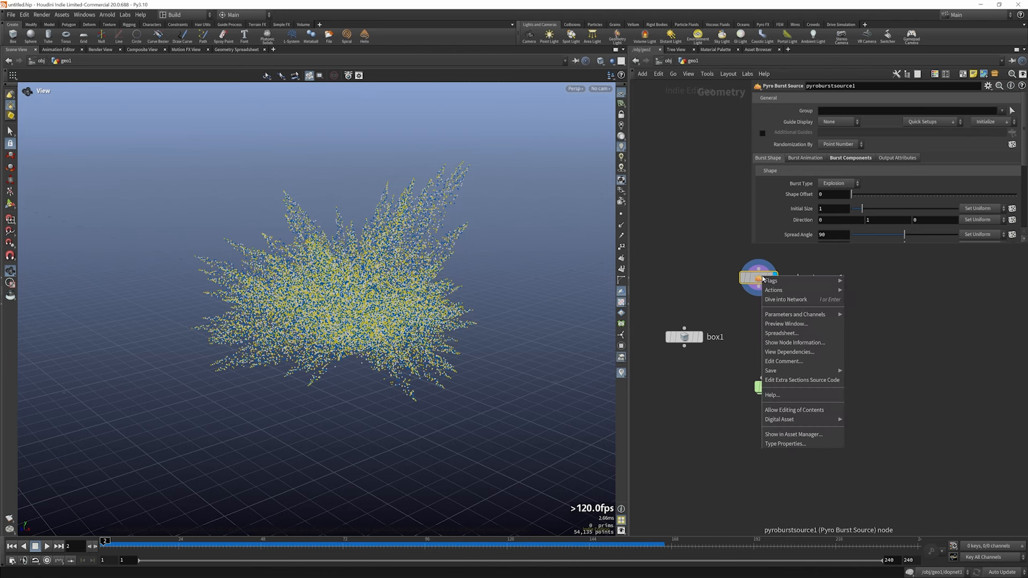
click(794, 409)
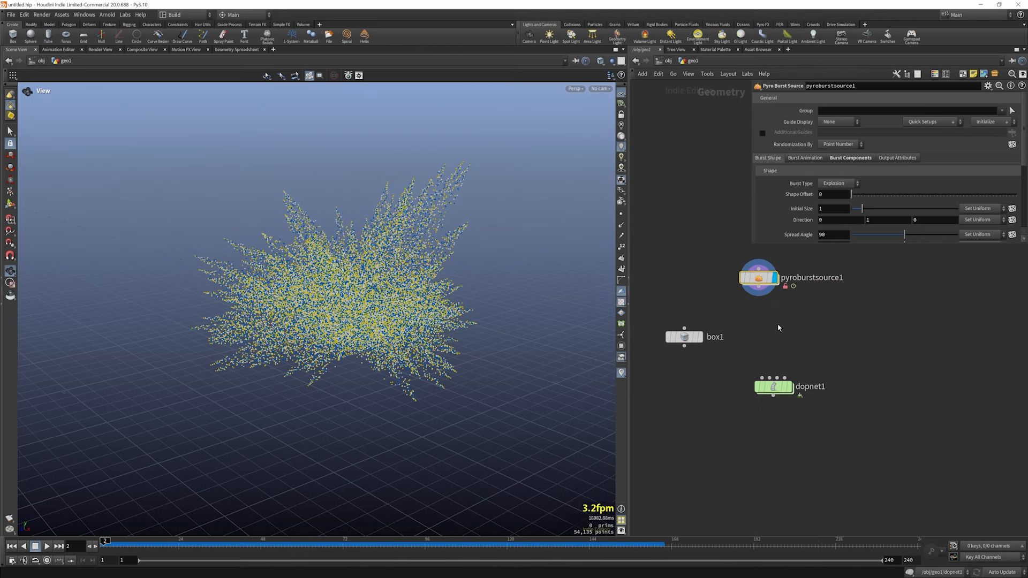
double_click(764, 279)
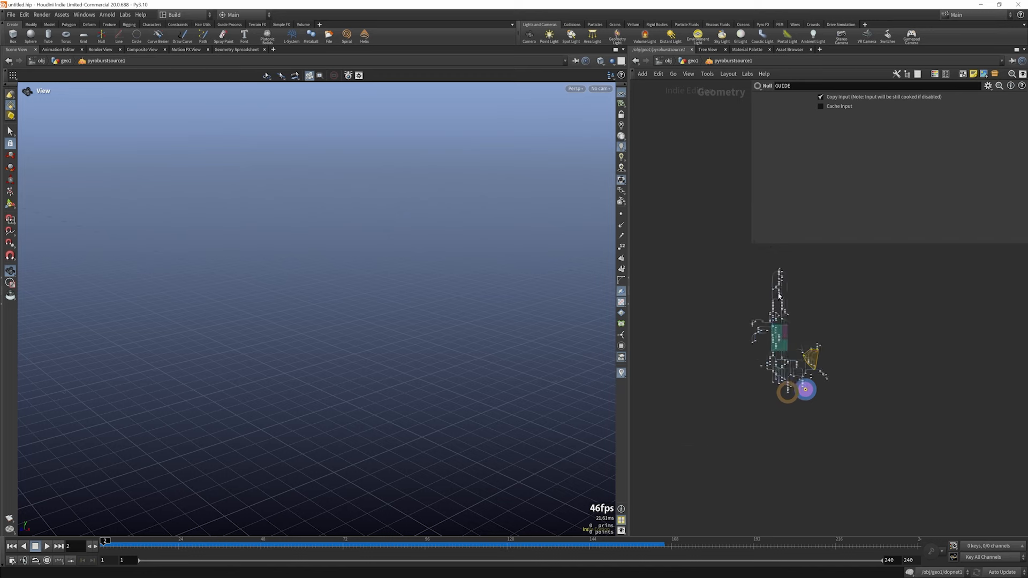
- Examine the node chain inside the Pyro Burst Source from its input to its outputs, and return to geo1
scroll(779, 296, up, 5)
scroll(784, 420, down, 3)
scroll(794, 342, up, 3)
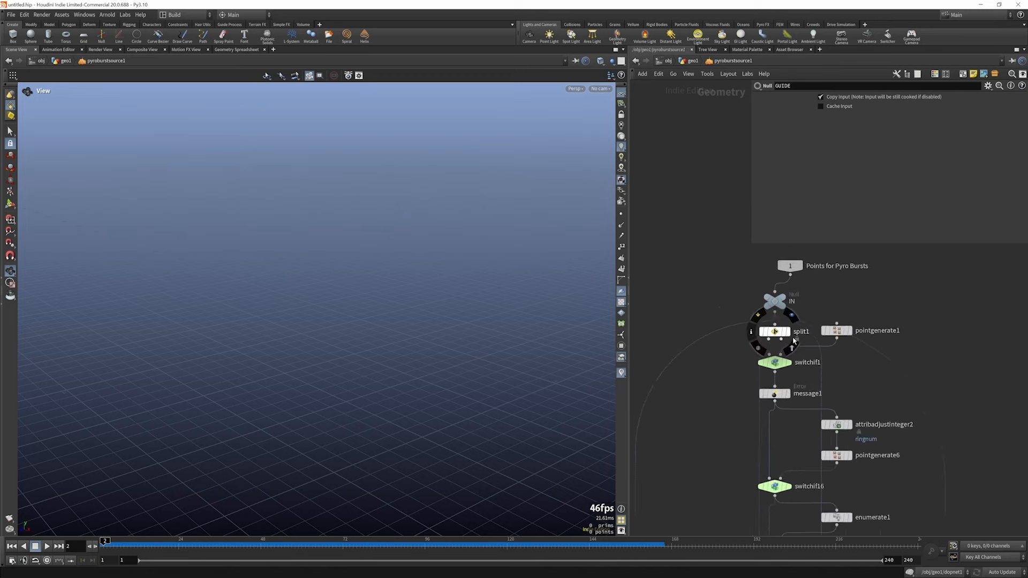
scroll(794, 341, down, 10)
scroll(825, 391, up, 3)
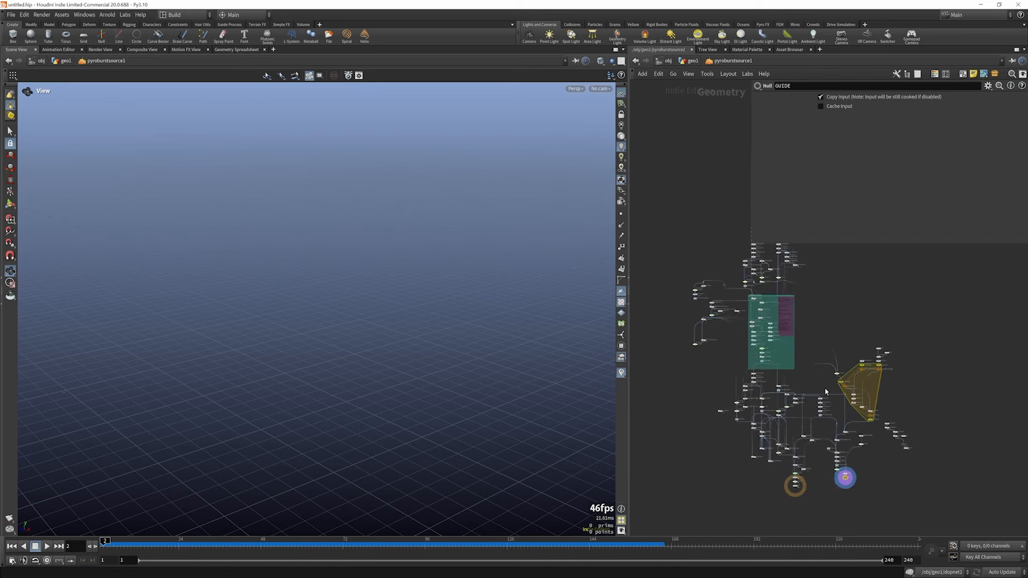
scroll(856, 340, up, 5)
scroll(859, 337, down, 8)
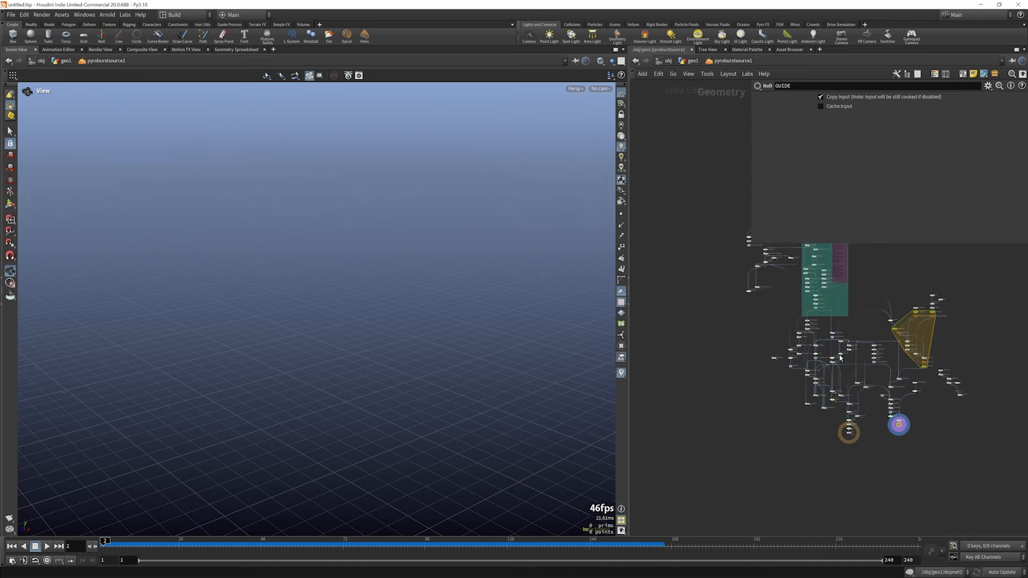
scroll(838, 353, down, 5)
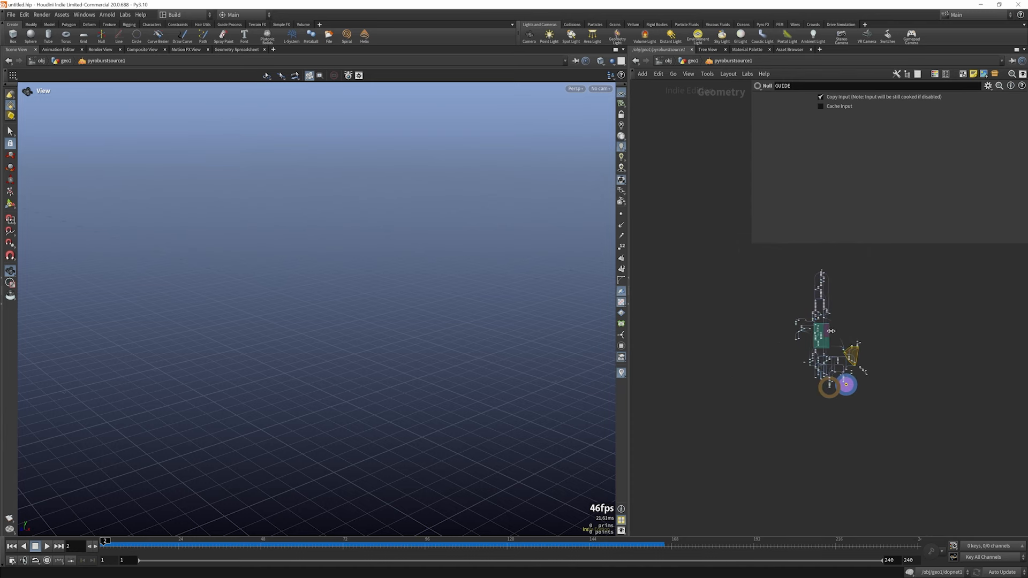
click(693, 63)
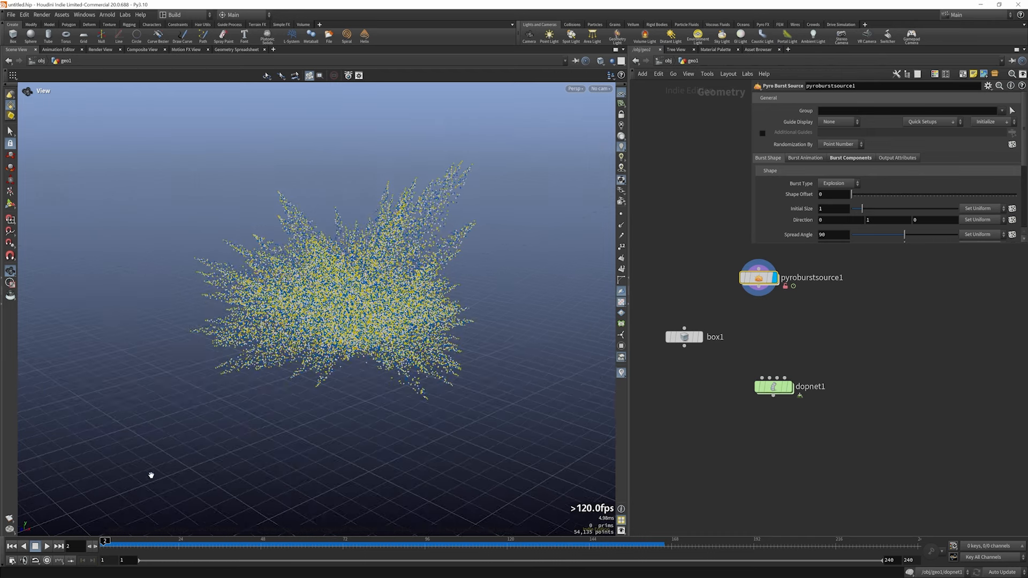
- Check the burst on its early frames and review the Burst Animation and Burst Components settings
click(107, 542)
click(105, 543)
click(811, 159)
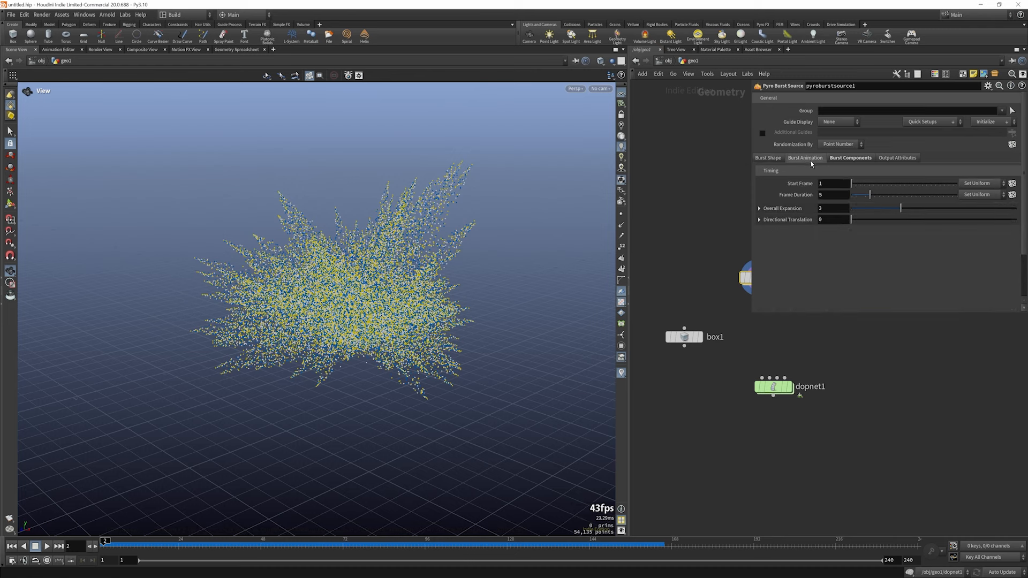
click(851, 158)
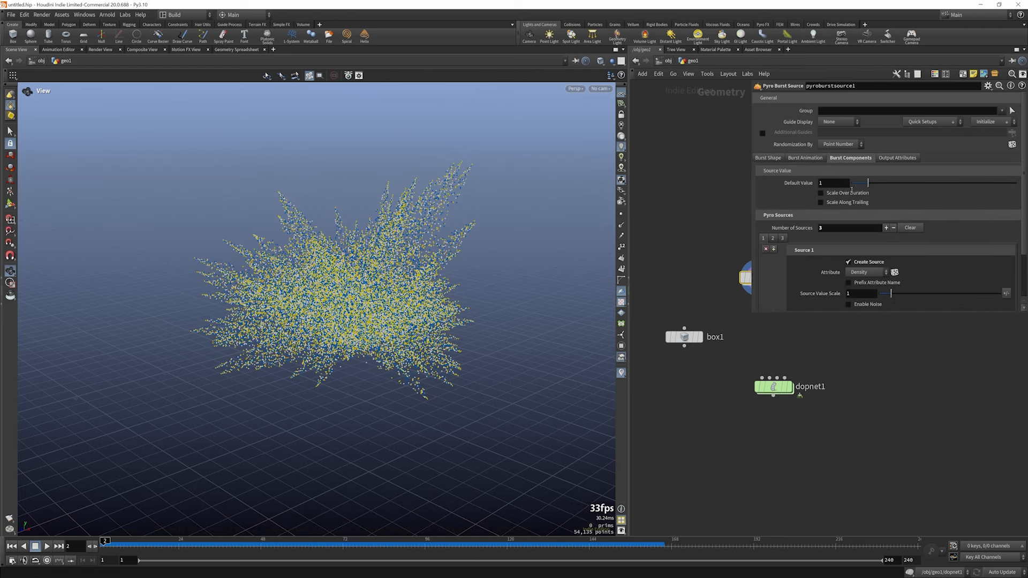
- Set the burst shape's trailings to 67, with separation 0.059, length 1.59 and thickness 0.1
click(779, 158)
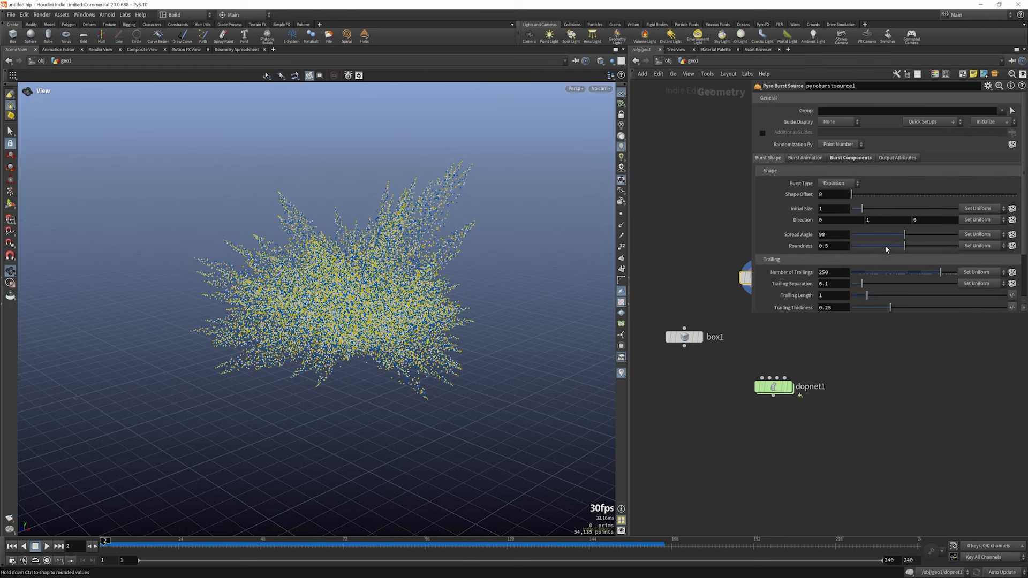
mouse_move(923, 273)
mouse_down()
mouse_move(892, 277)
mouse_move(928, 282)
mouse_up()
mouse_move(861, 284)
mouse_down()
mouse_move(889, 284)
mouse_move(875, 289)
mouse_move(891, 298)
mouse_move(872, 301)
mouse_move(908, 273)
mouse_move(859, 276)
mouse_move(930, 298)
mouse_move(870, 306)
mouse_up()
scroll(869, 296, down, 1)
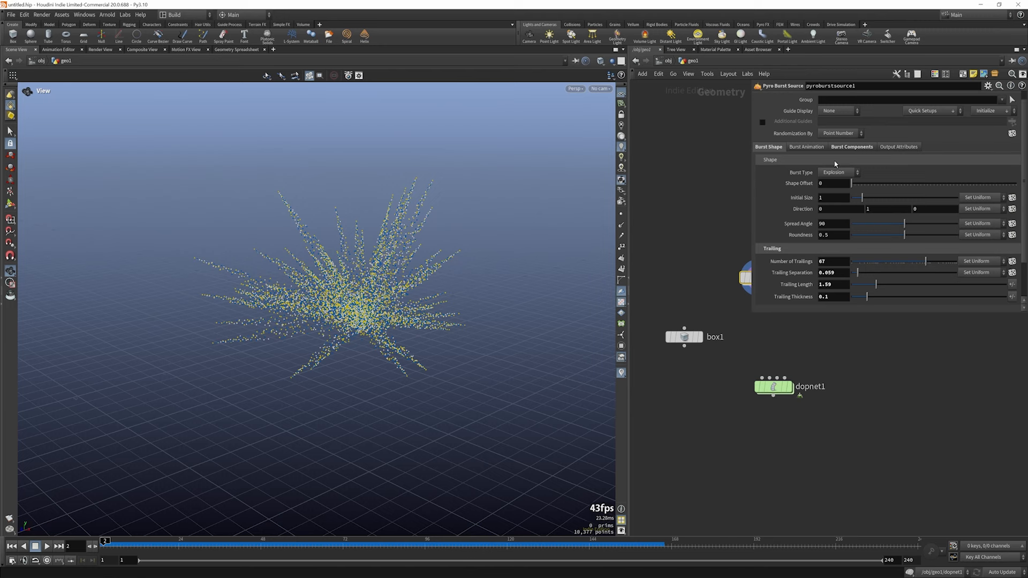
scroll(761, 375, down, 4)
scroll(771, 328, up, 3)
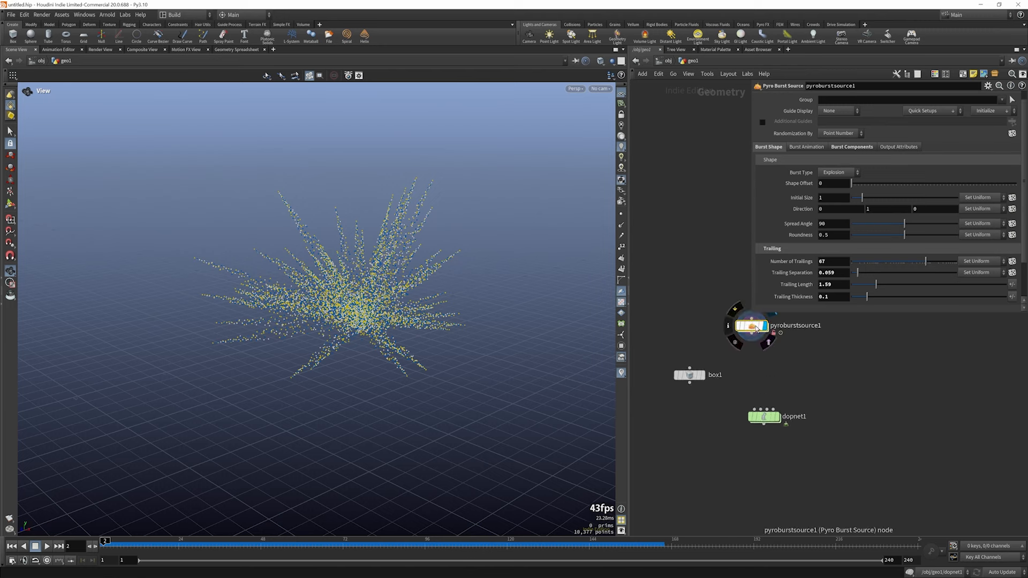
- Wire the Pyro Burst Source into the first input of dopnet1, display dopnet1 and enter it
drag(754, 328, 760, 332)
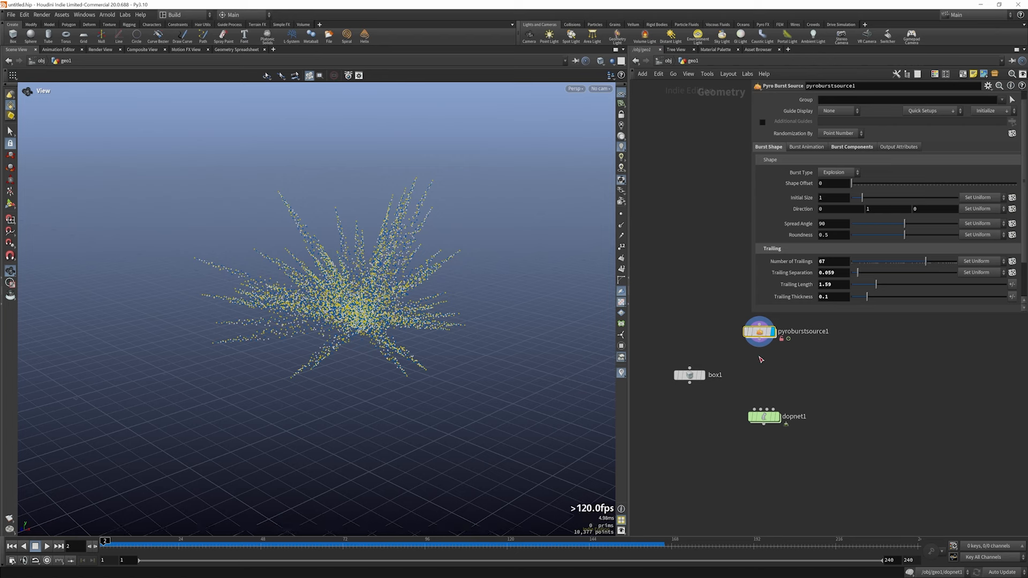
drag(763, 343, 755, 409)
double_click(752, 415)
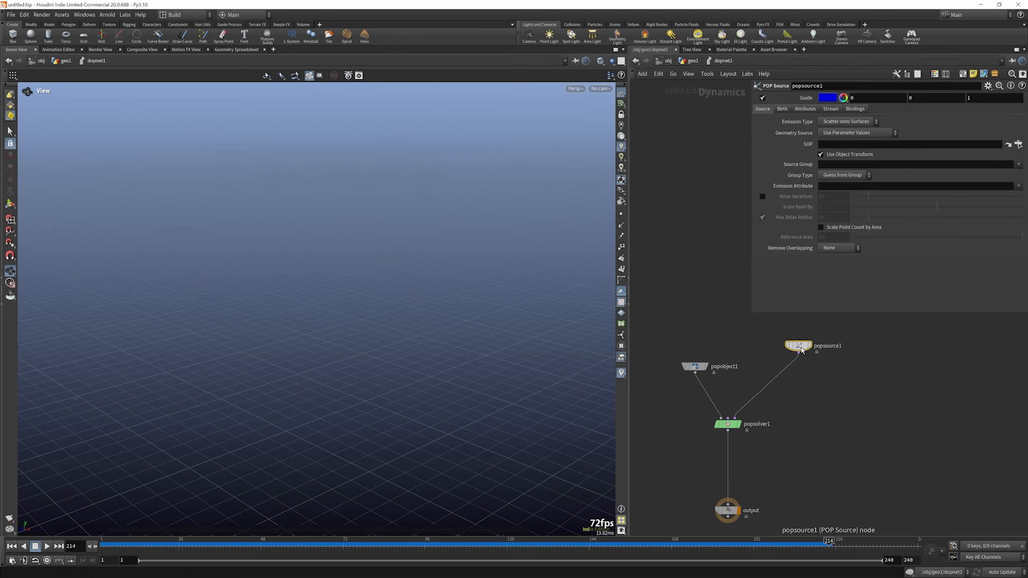
- Set the POP Source's geometry source to Use First Context Geometry and its emission type to All Points
click(845, 132)
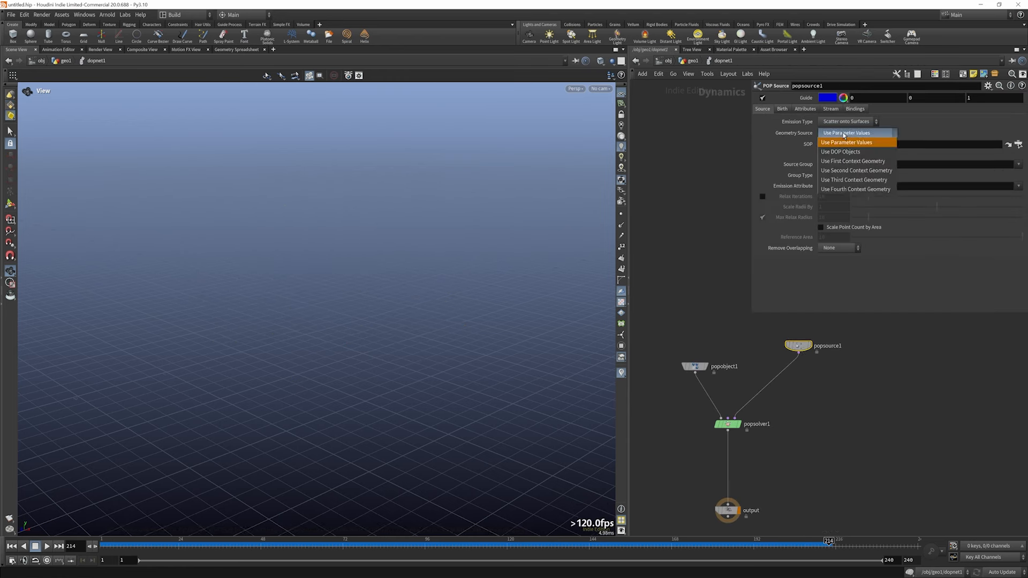
click(850, 161)
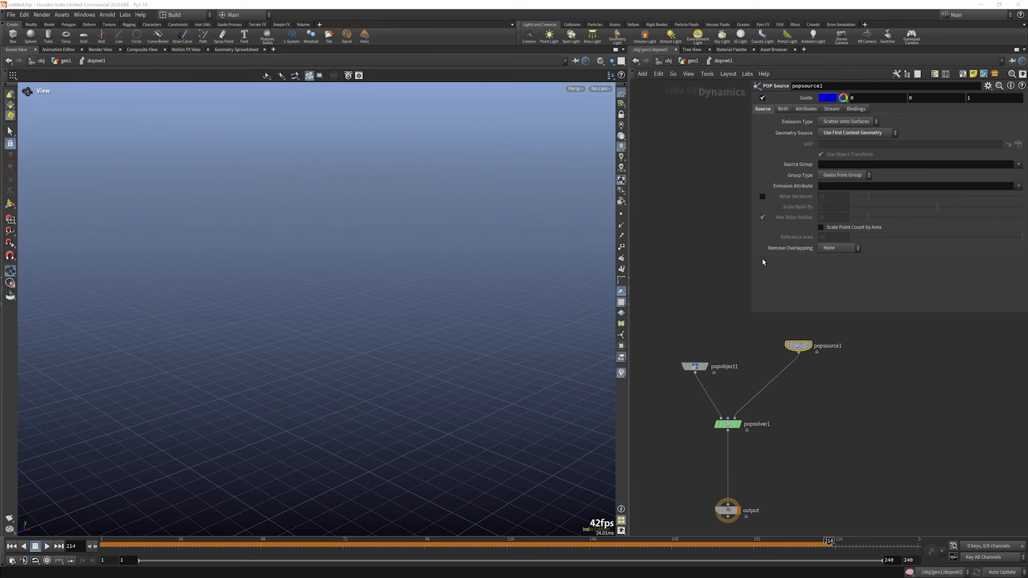
click(687, 62)
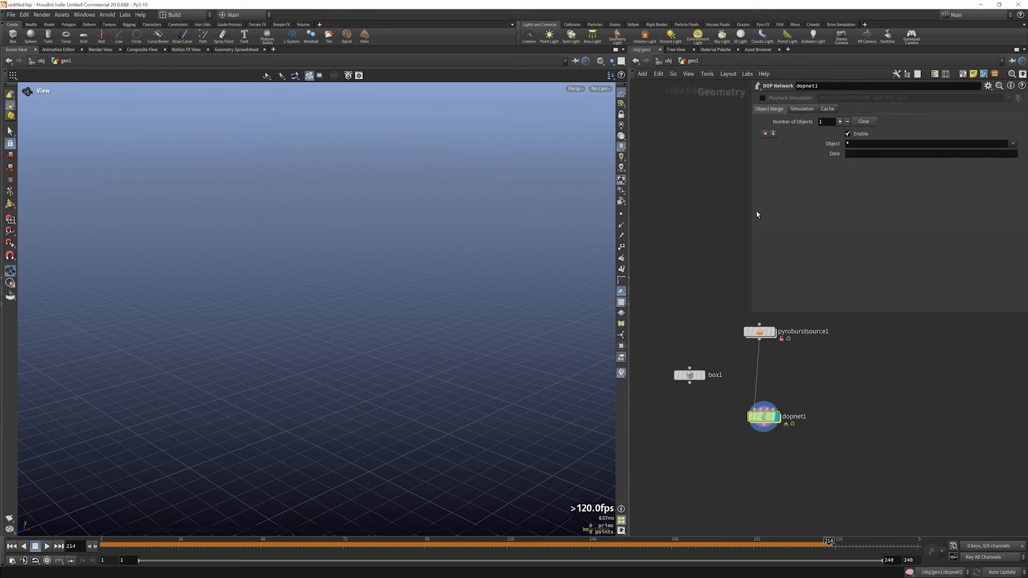
double_click(765, 418)
click(845, 122)
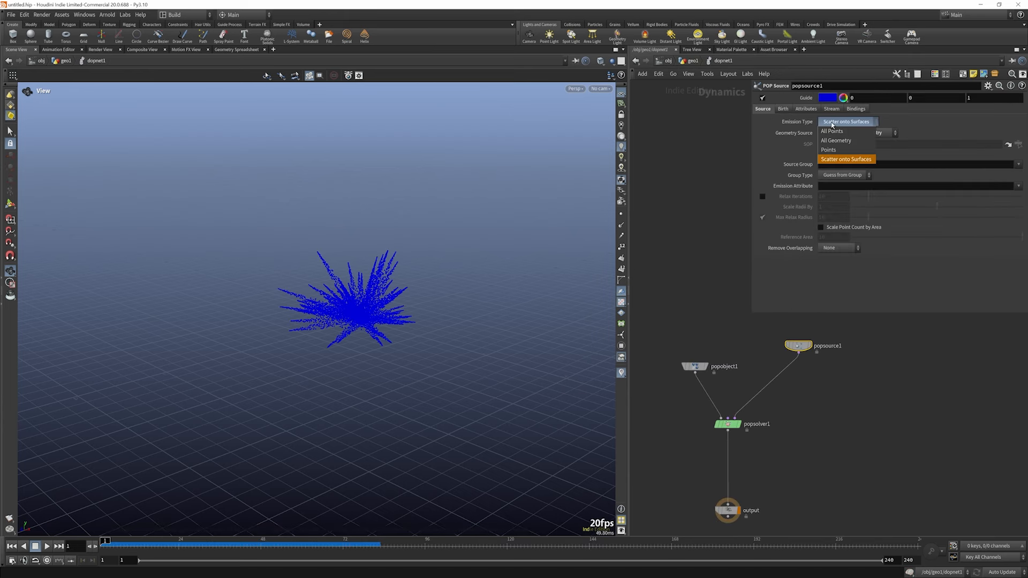
click(834, 131)
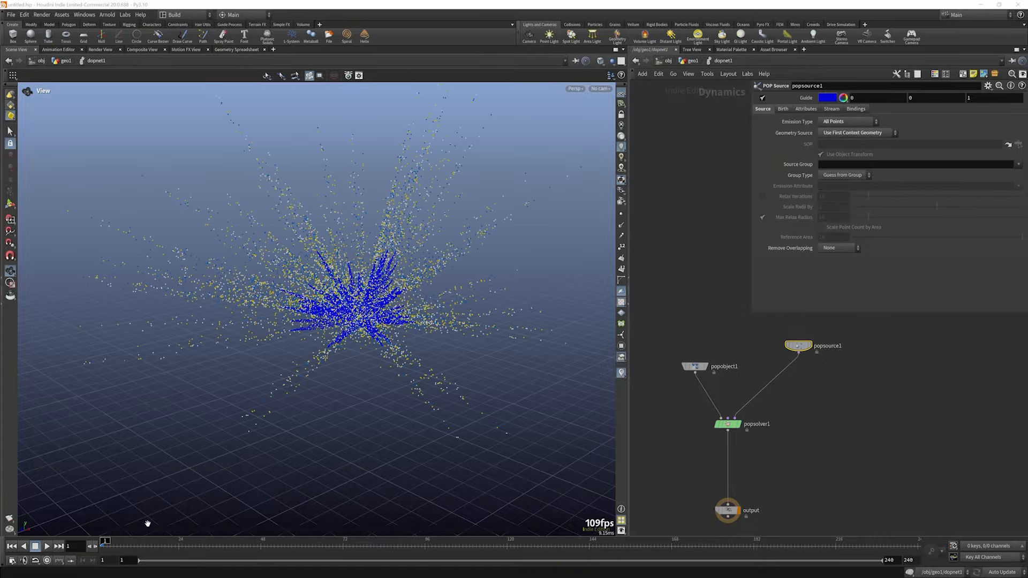
- Play the particle simulation from the first frame, stop at frame 71 to inspect the burst, and return to geo1
click(46, 546)
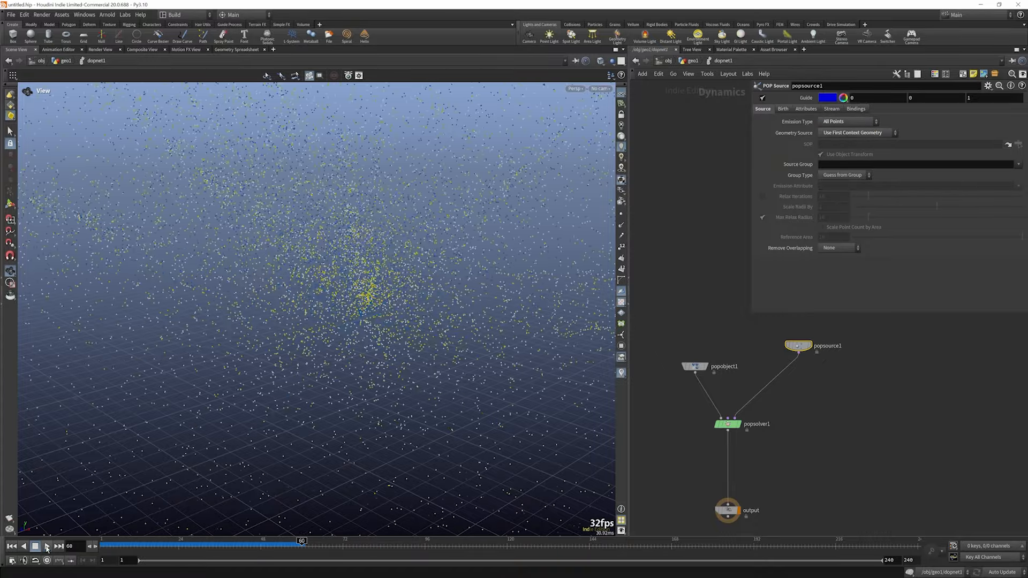
drag(394, 249, 293, 354)
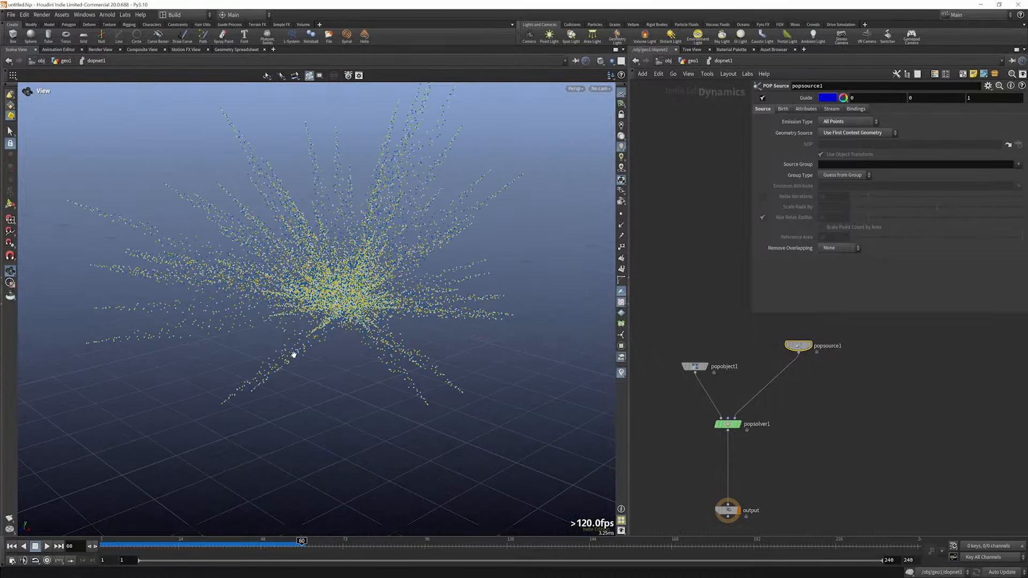
click(11, 546)
click(47, 546)
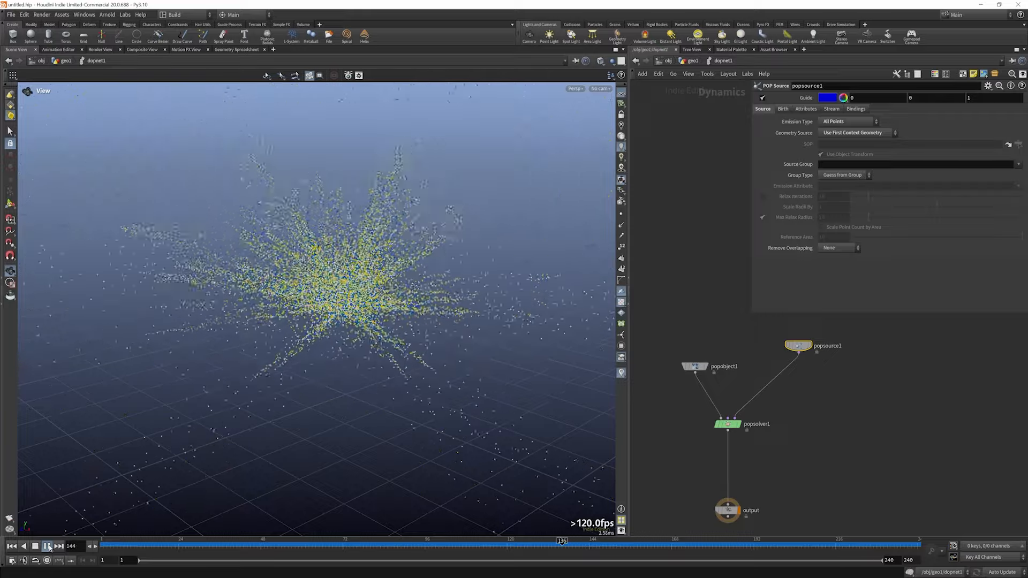
click(47, 546)
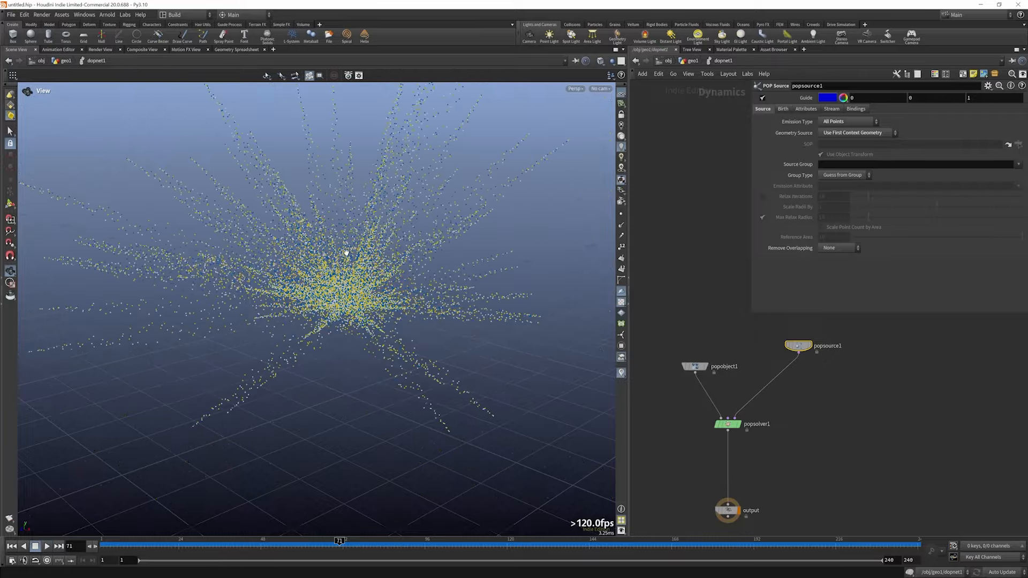
drag(347, 252, 394, 415)
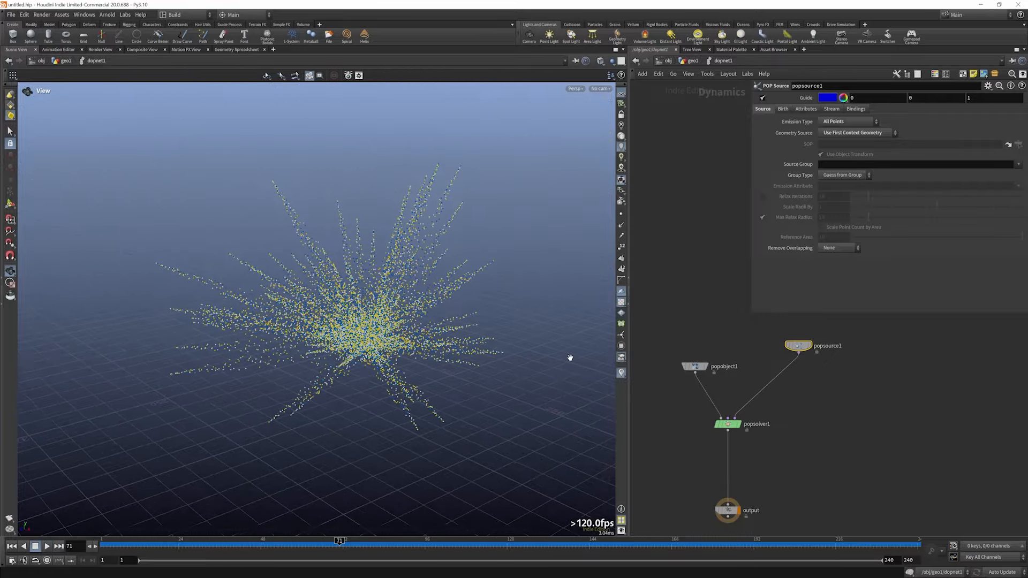
click(692, 60)
mouse_move(755, 335)
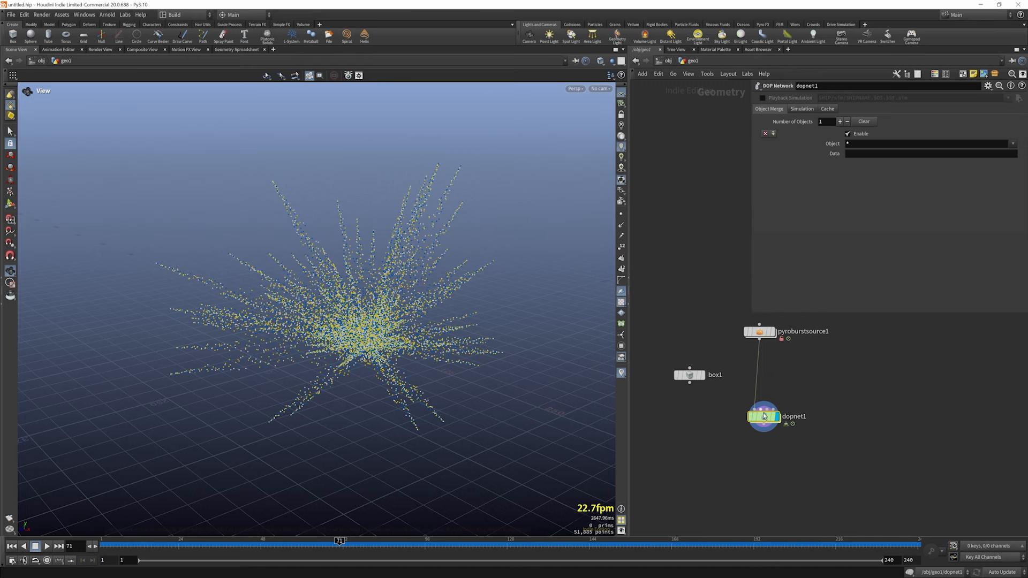
- Enter dopnet1 and insert a Gravity Force between popsolver1 and the output
double_click(763, 420)
key(Tab)
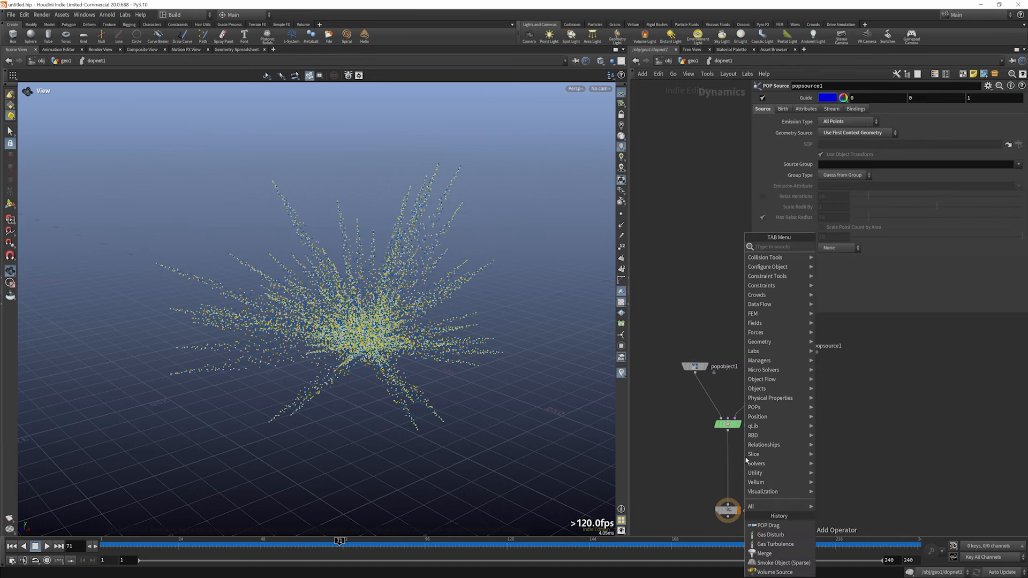
text(GRAV)
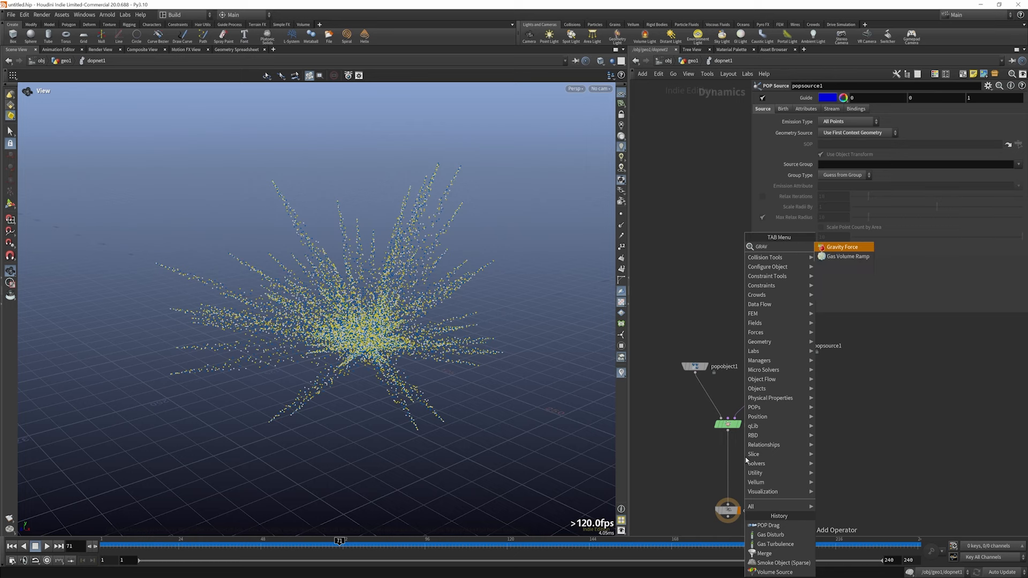
key(Return)
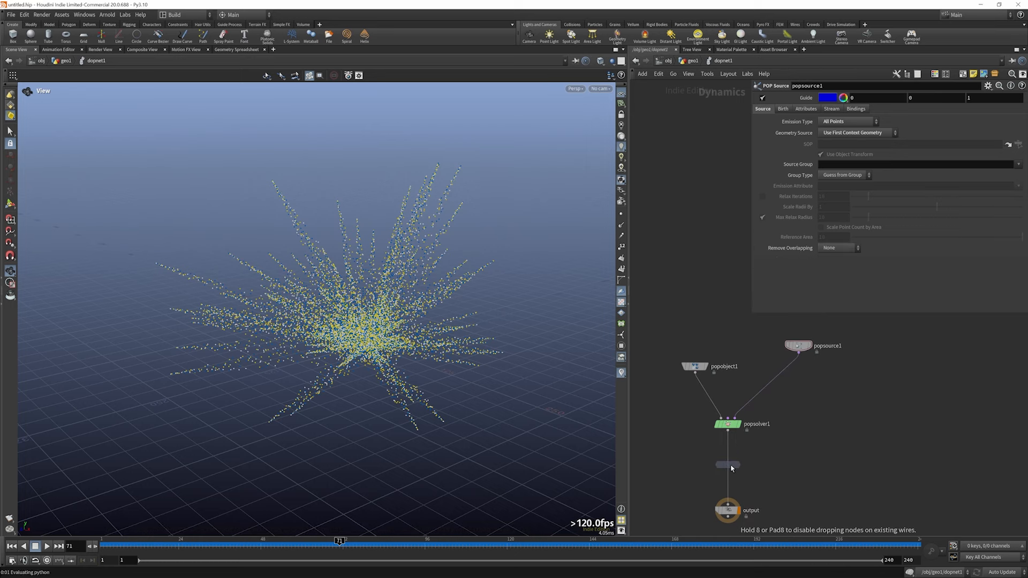
click(729, 470)
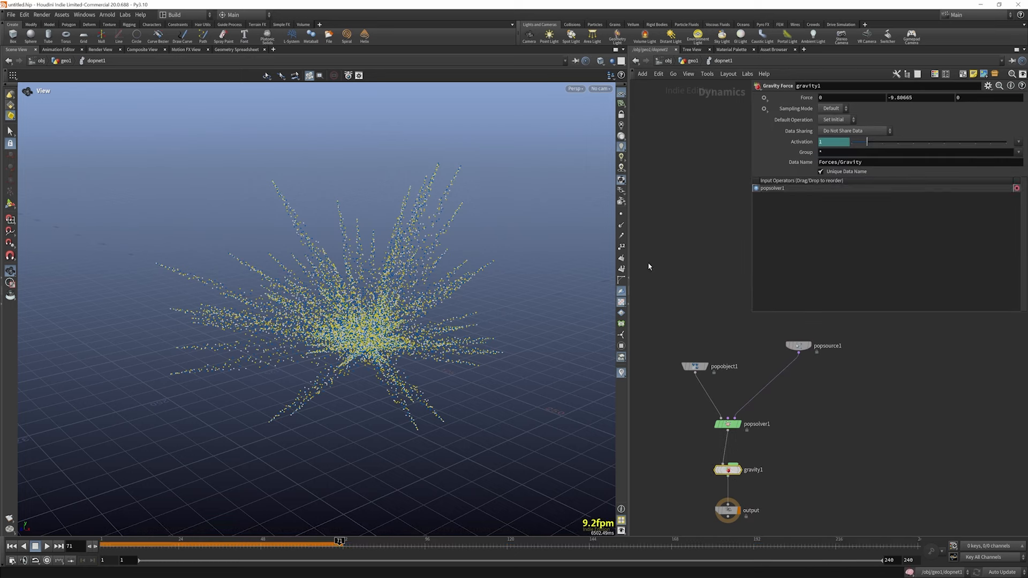
- Return to geo1 and play the simulation from the first frame to check the effect of gravity on the particles
click(690, 61)
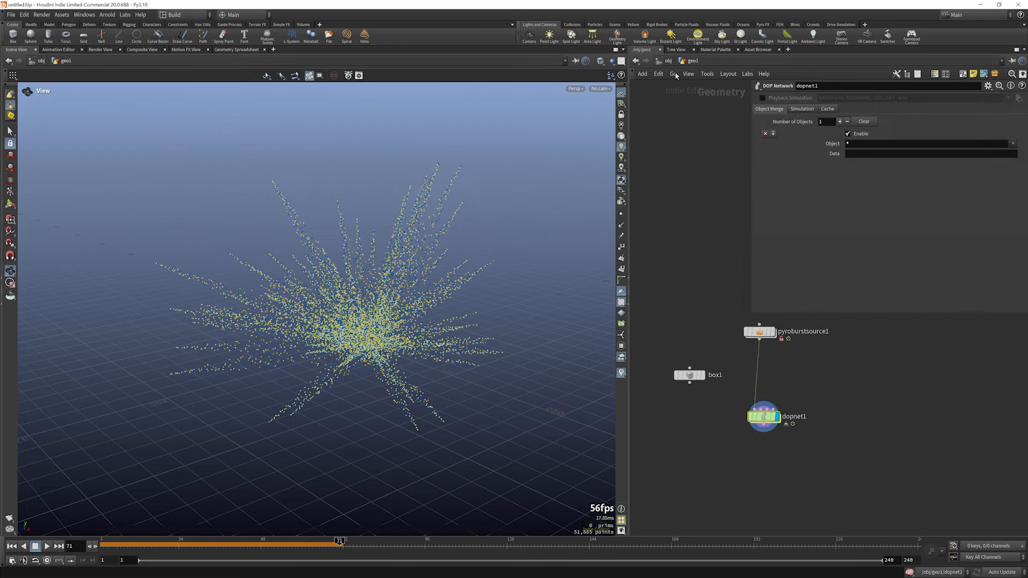
click(12, 547)
click(46, 546)
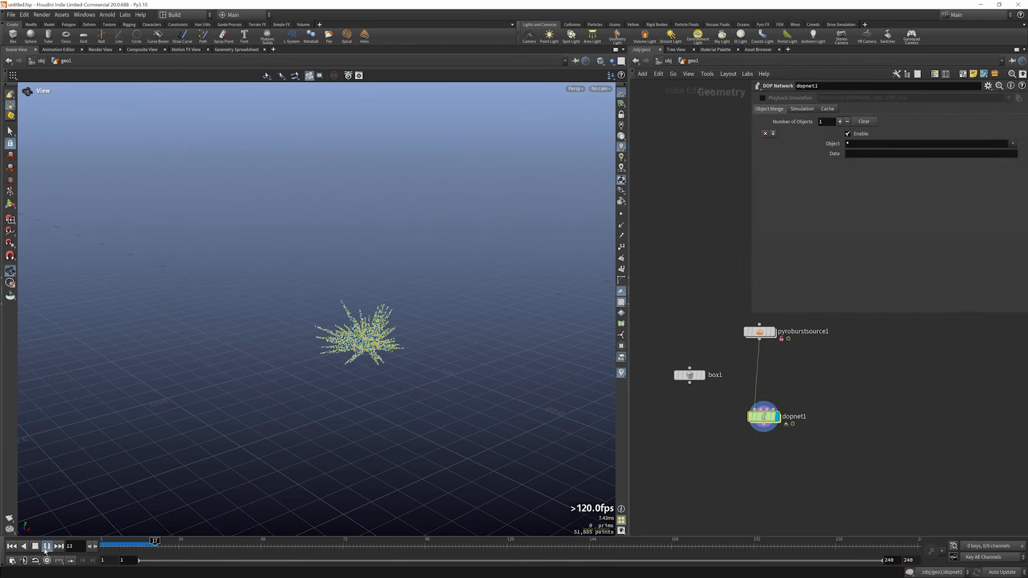
- Move box1 away from the dopnet1 chain, display it and set its uniform scale to 10
scroll(862, 355, down, 2)
scroll(751, 367, up, 1)
drag(751, 367, 692, 357)
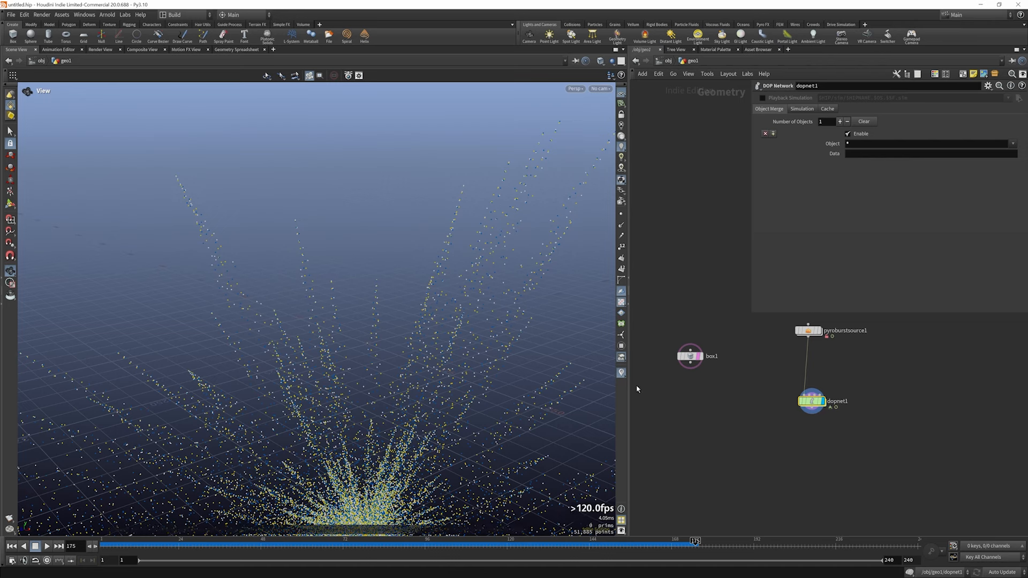
click(702, 356)
click(690, 356)
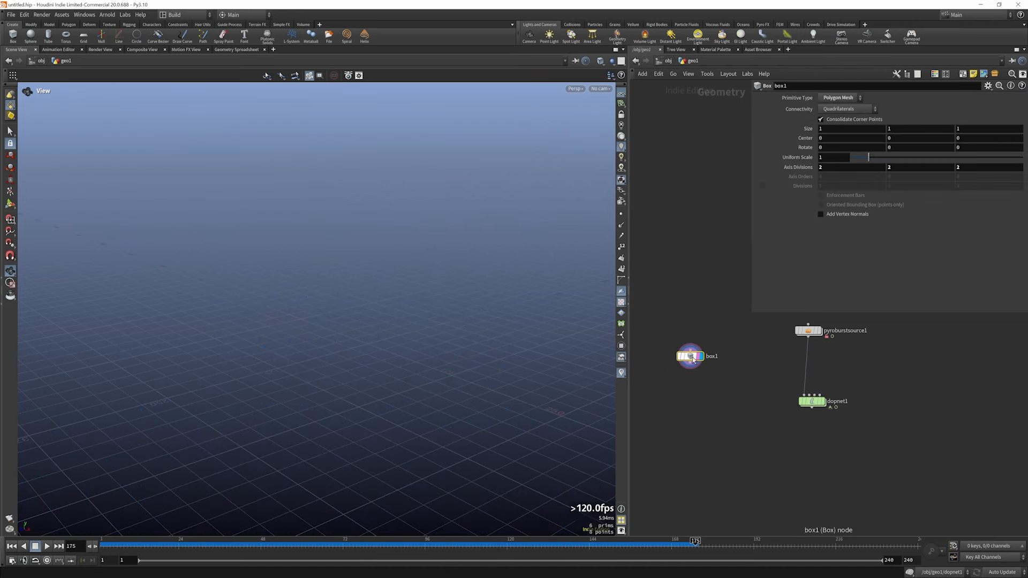
scroll(488, 339, down, 10)
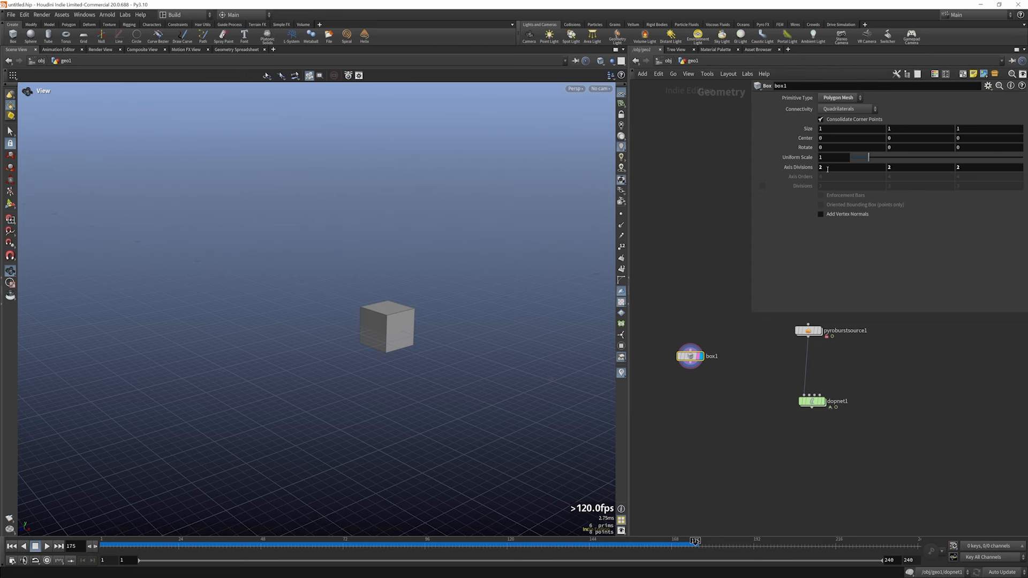
key(Return)
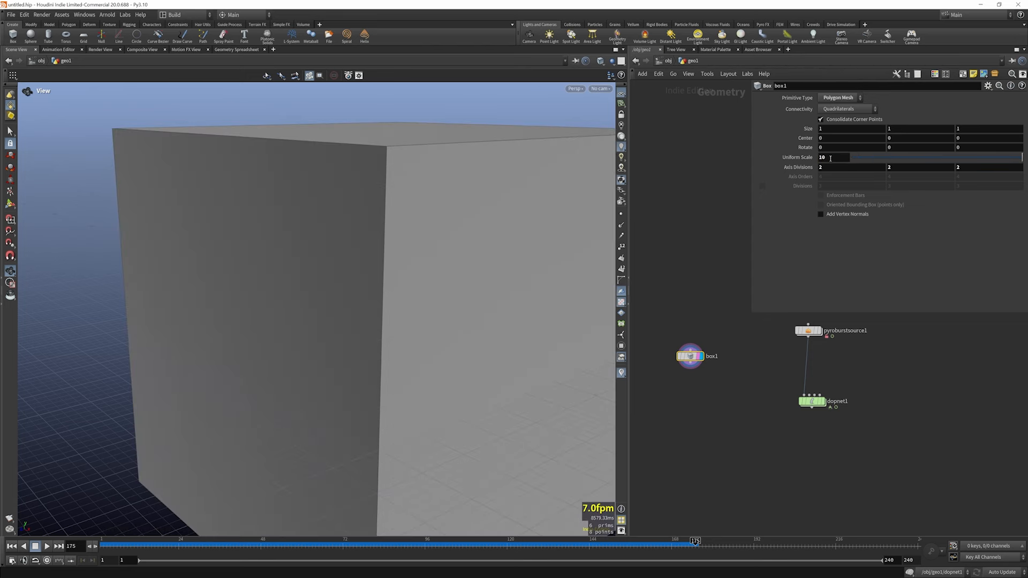
- Flatten box1 into a ground slab with a Y size of 0.01 and a Y center of -0.148882
click(902, 130)
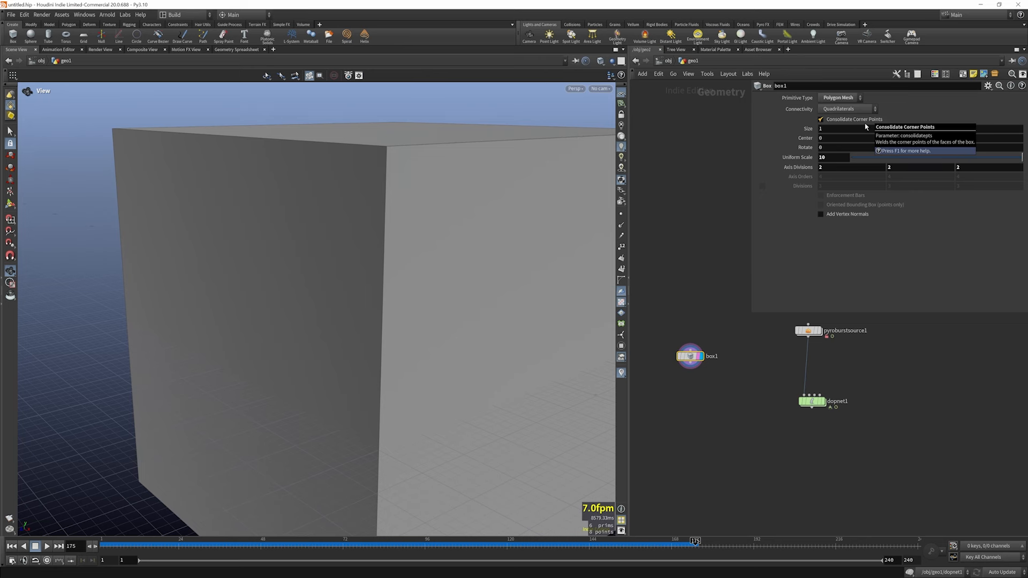
text(.1)
key(Return)
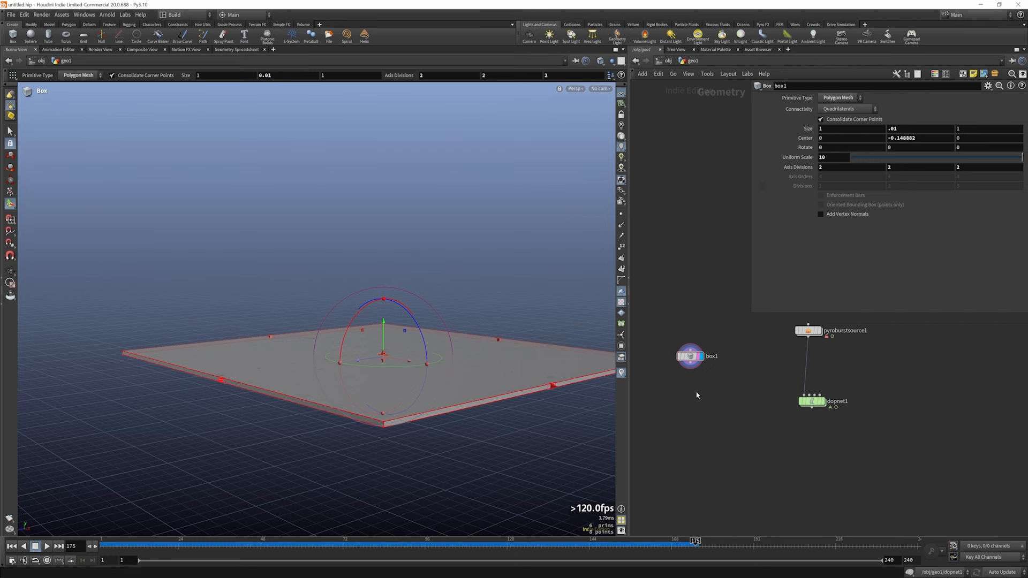
- Add a VDB from Polygons node fed by box1, place it below the box and display it
key(Tab)
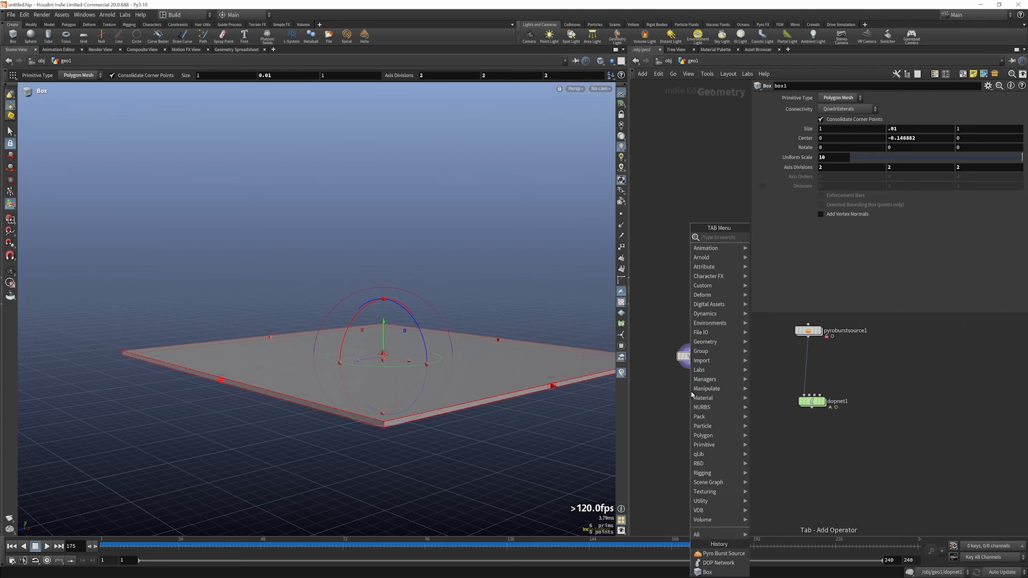
text(VDB FROM)
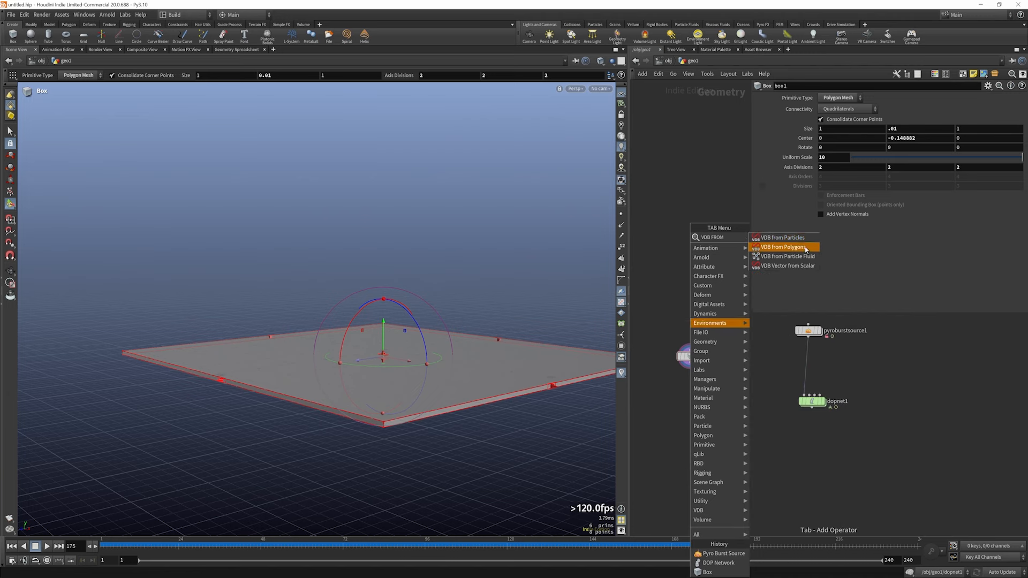
click(807, 250)
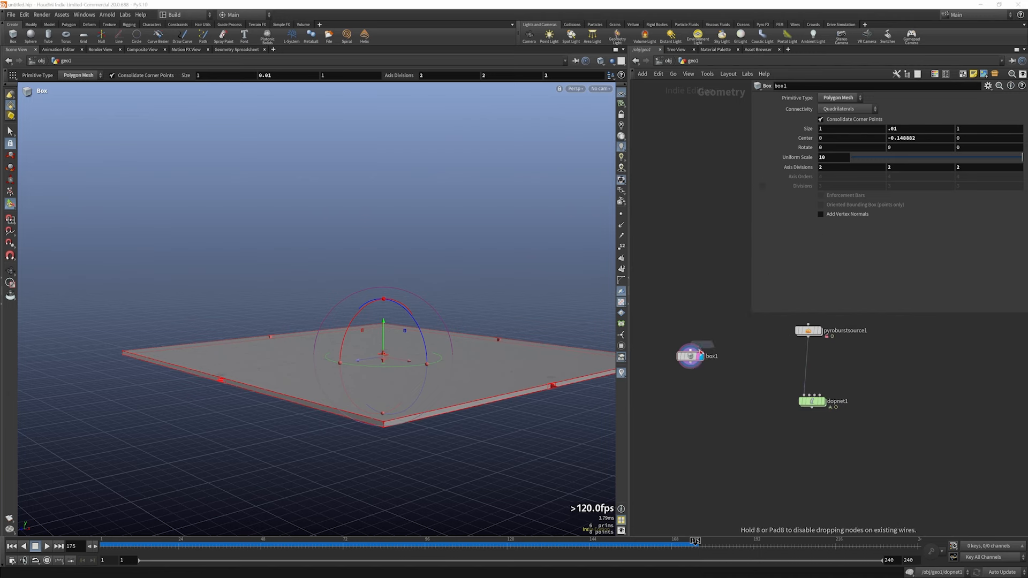
click(741, 407)
click(738, 404)
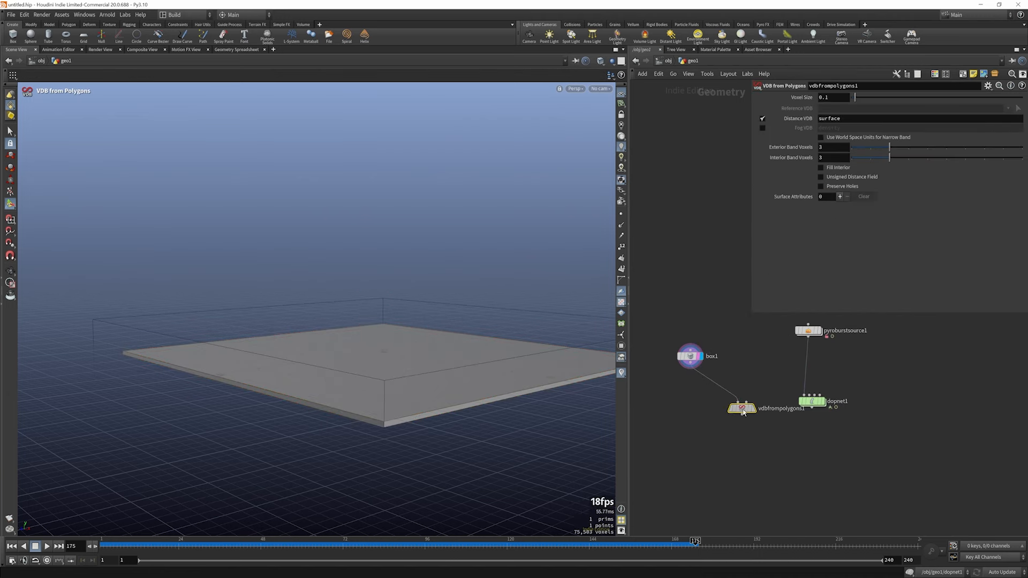
drag(743, 410, 657, 399)
click(668, 398)
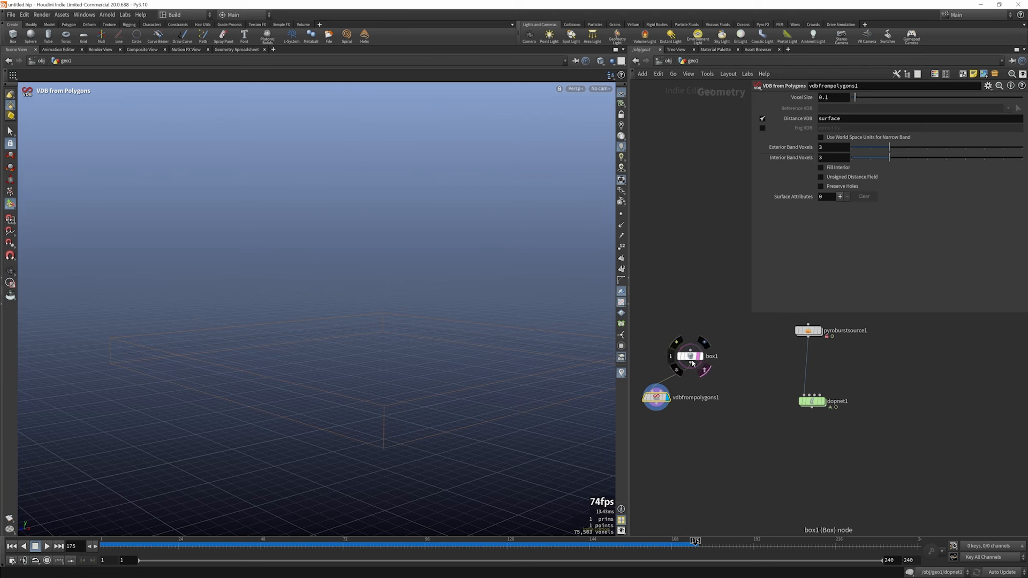
- Try voxel sizes of 0.01 and 0.05 on the VDB from Polygons node
click(826, 98)
text(0)
key(Return)
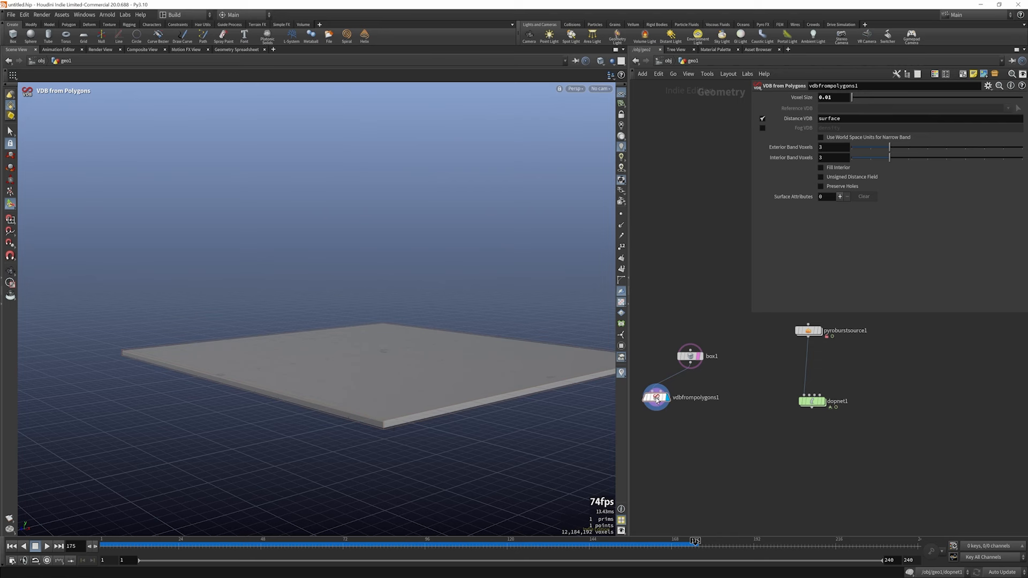
drag(656, 397, 647, 401)
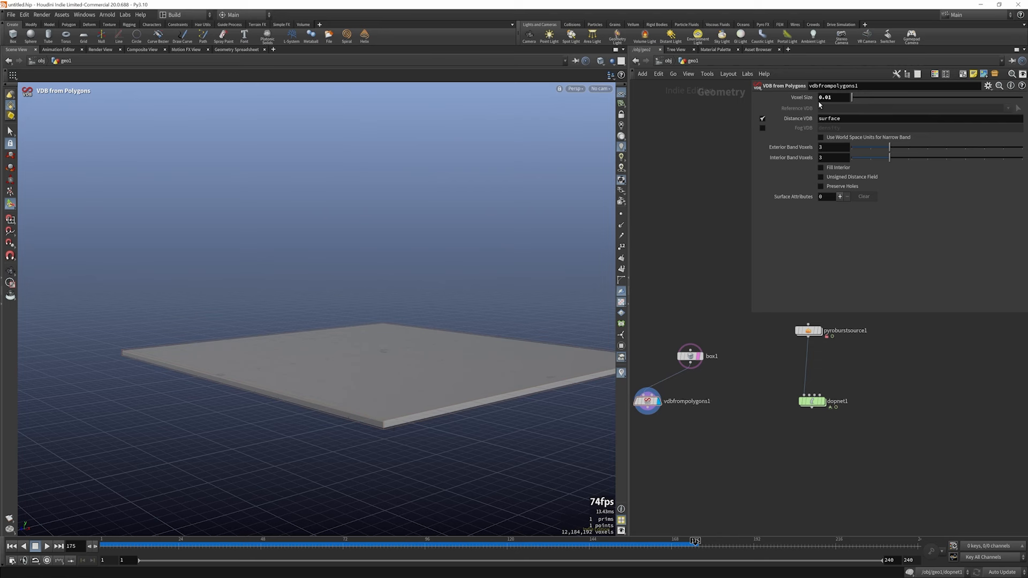
mouse_move(633, 405)
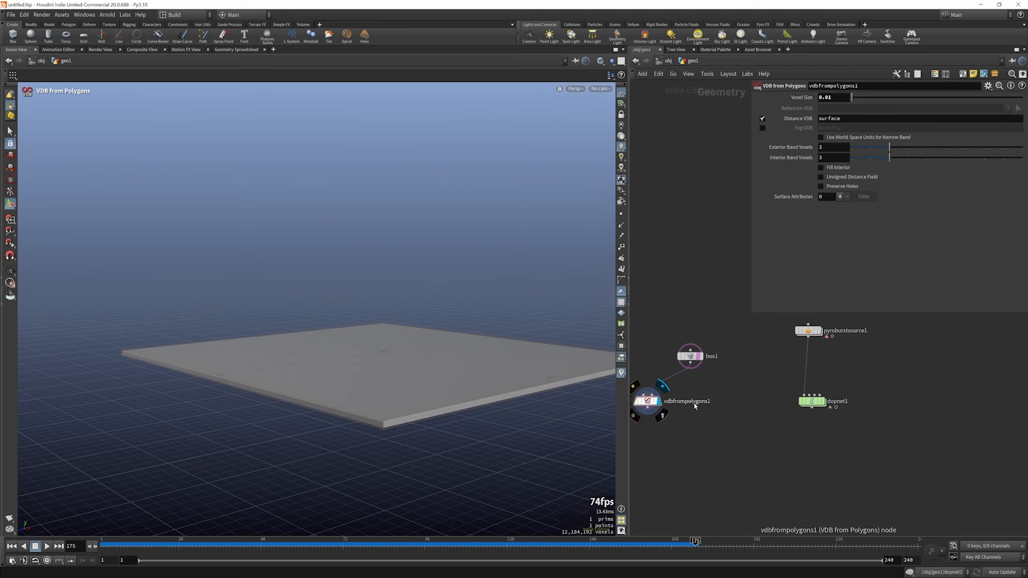
scroll(650, 404, down, 2)
click(650, 402)
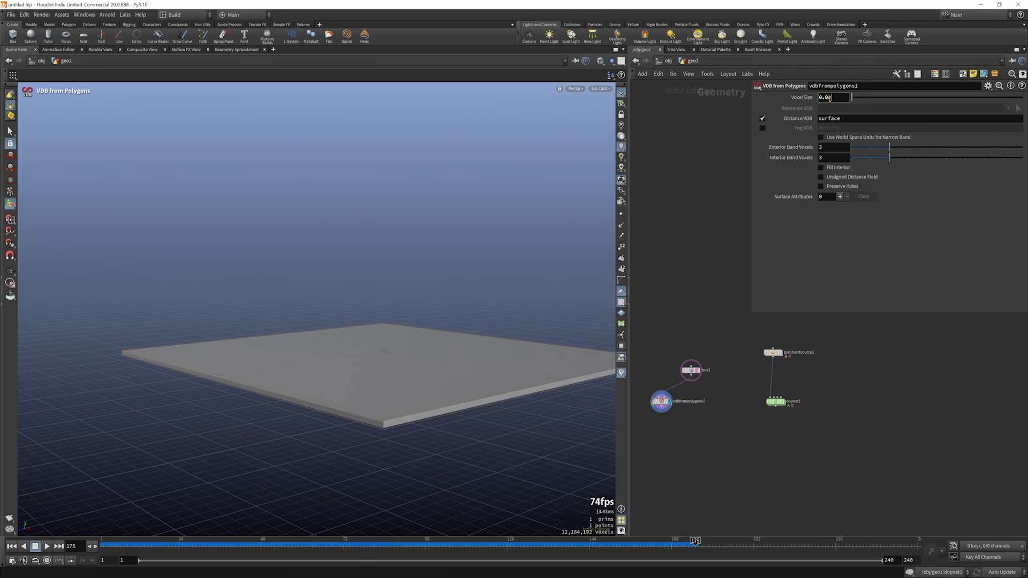
key(Return)
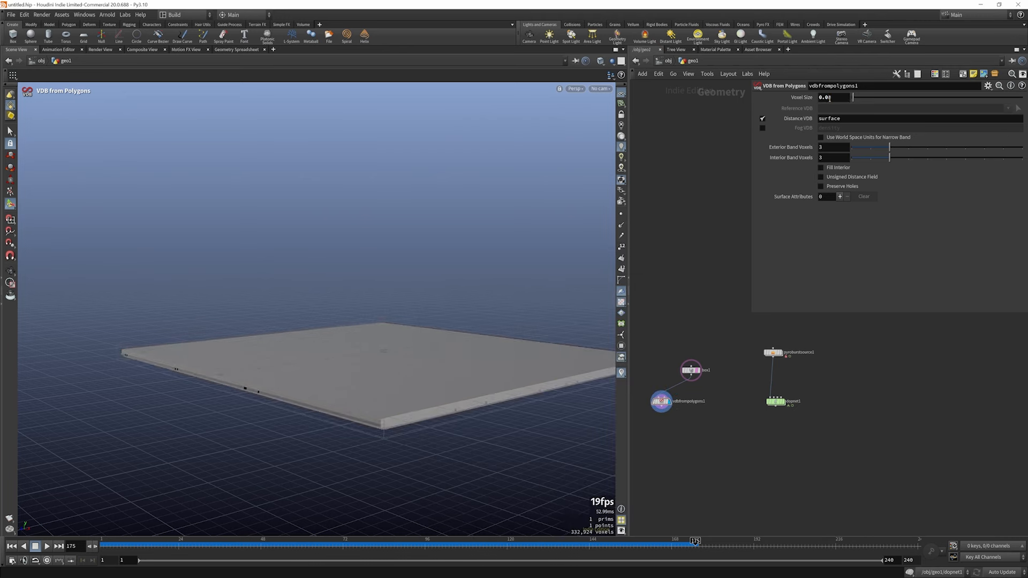
- Inspect the VDB from Polygons node's information and set its voxel size to 0.04
click(651, 402)
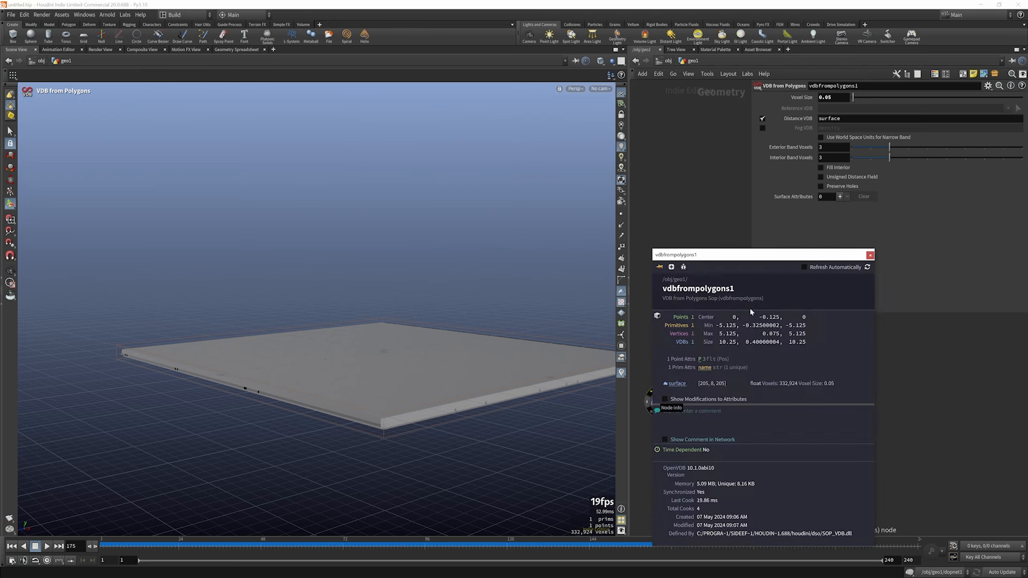
key(BackSpace)
text(4)
key(Return)
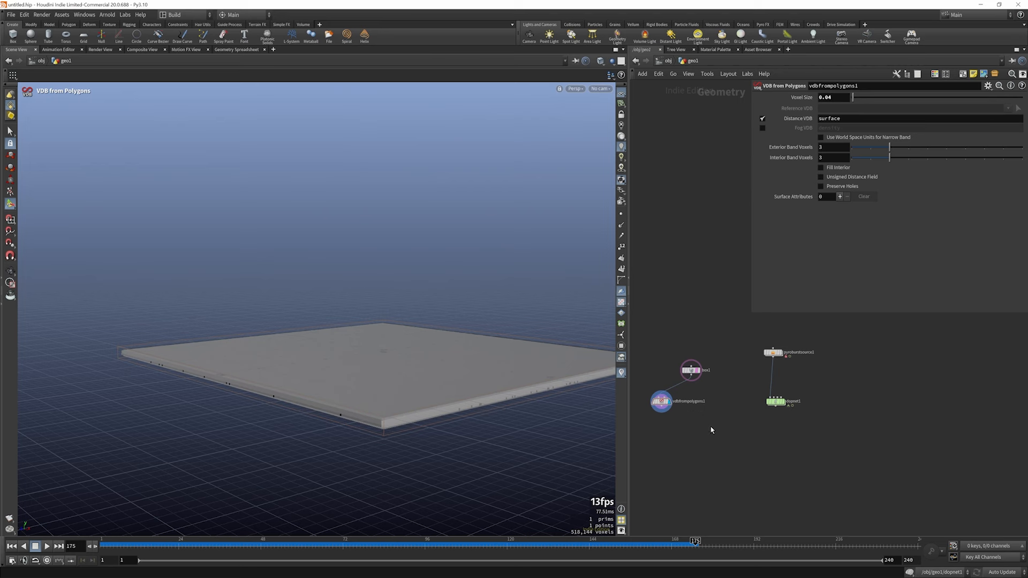
- Add a null named COL_SDF after vdbfrompolygons1 and a duplicate null named COL_GEO wired to box1
key(Tab)
text(null)
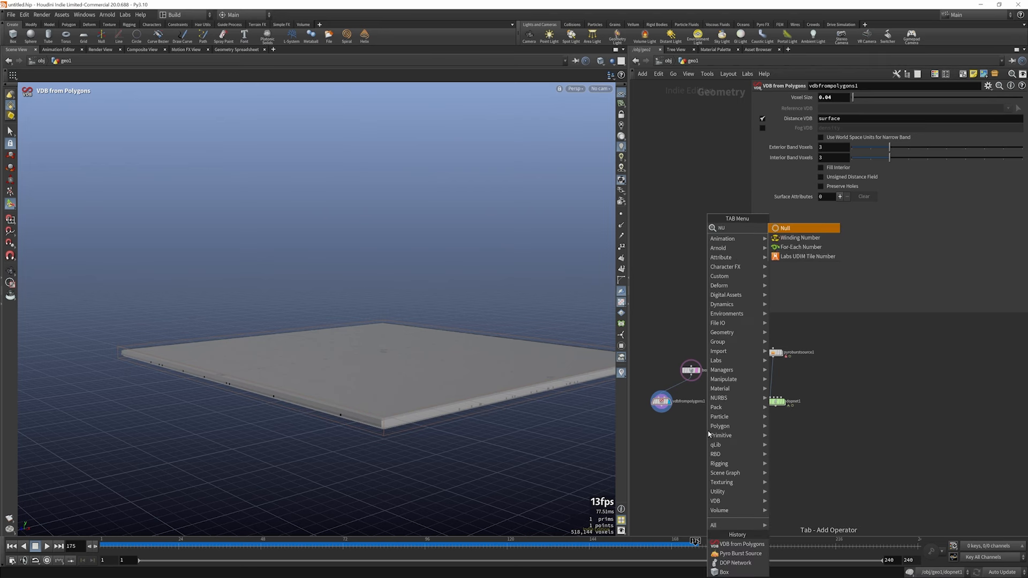
key(Return)
double_click(675, 444)
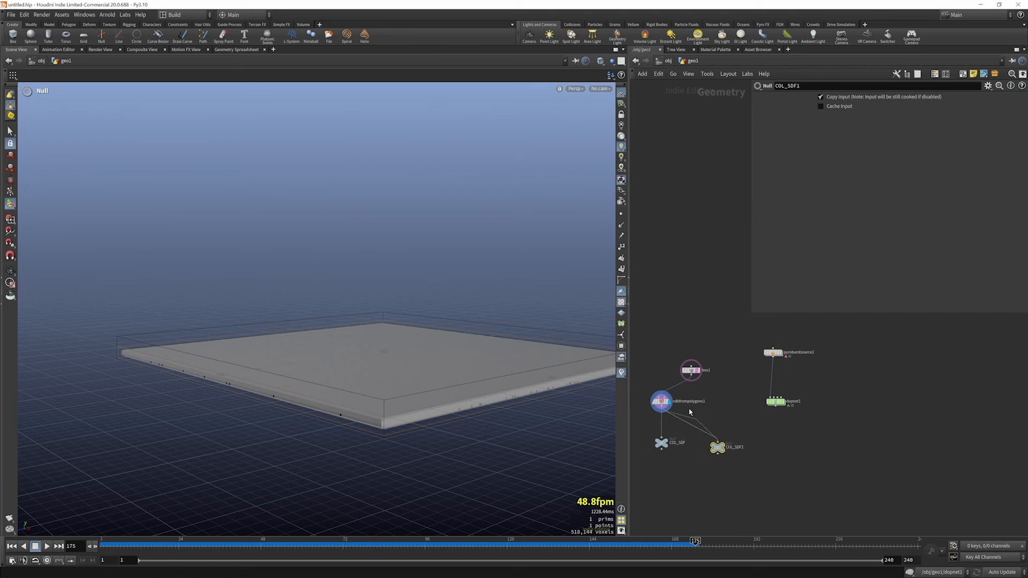
drag(685, 418, 691, 376)
double_click(735, 448)
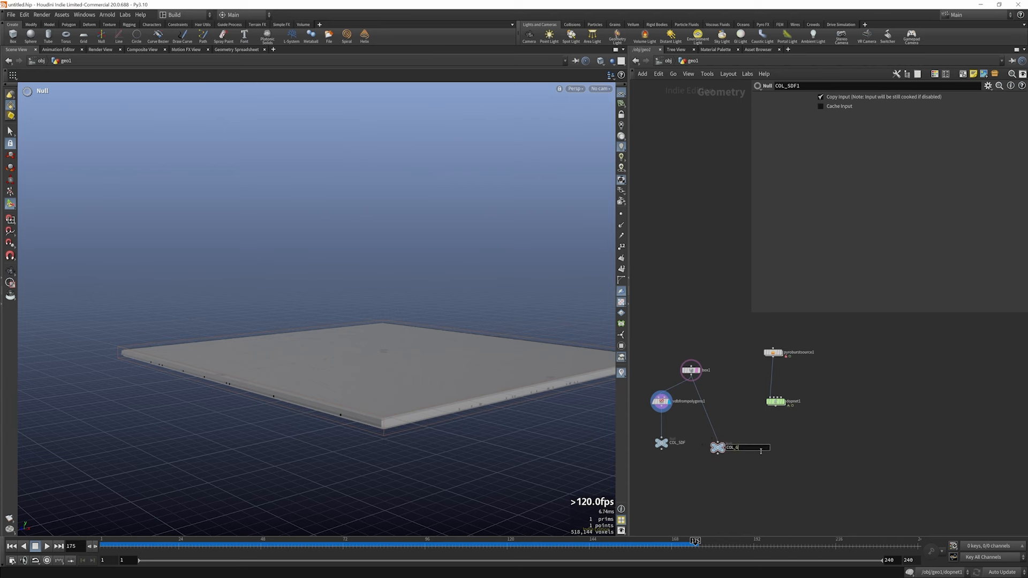
- Copy the COL_SDF null and enter dopnet1
click(661, 442)
key(ctrl+c)
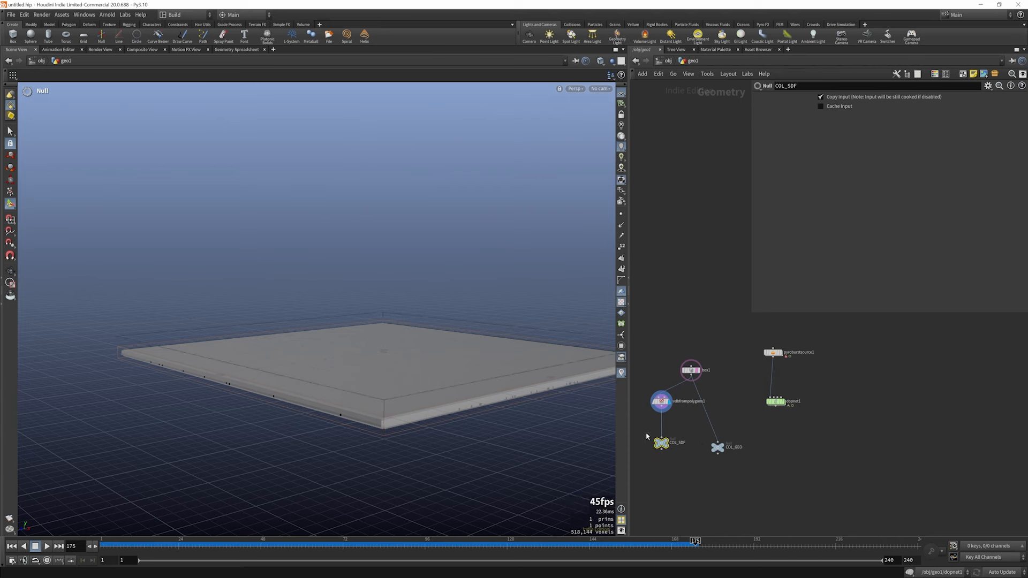
double_click(775, 403)
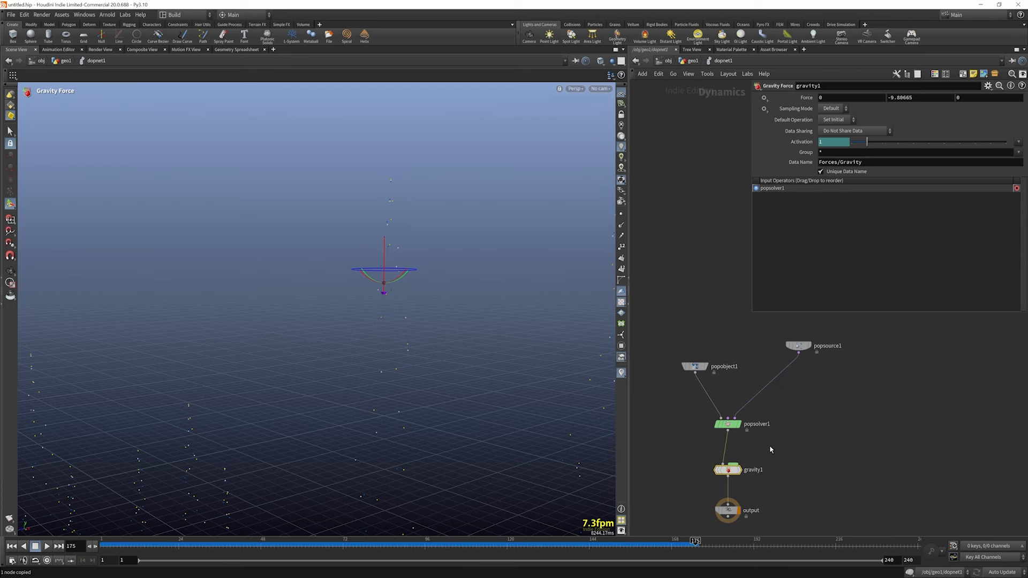
scroll(771, 438, down, 3)
scroll(752, 461, up, 3)
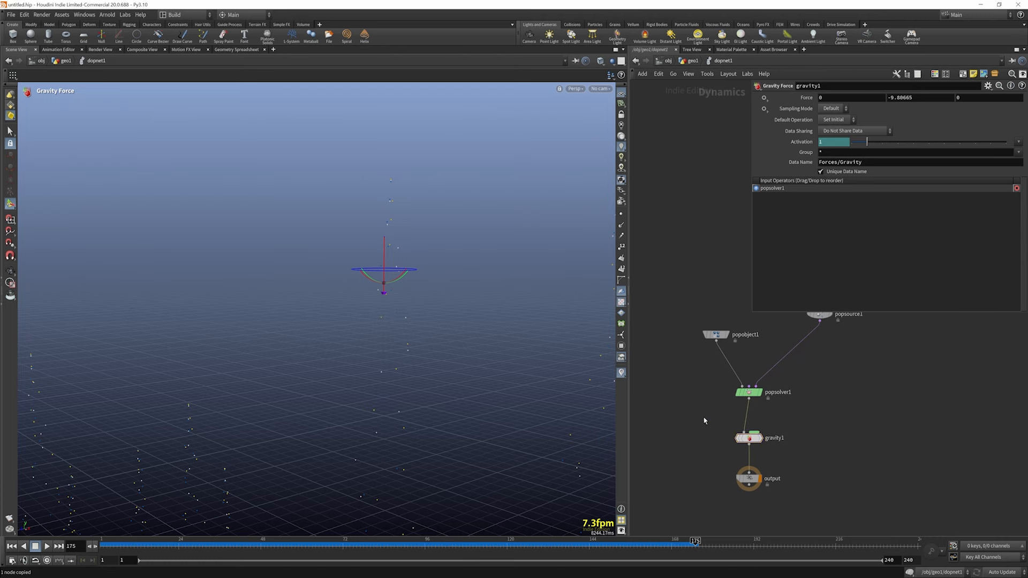
- Insert a Merge node between popsolver1 and gravity1
key(Tab)
text(mer)
click(783, 248)
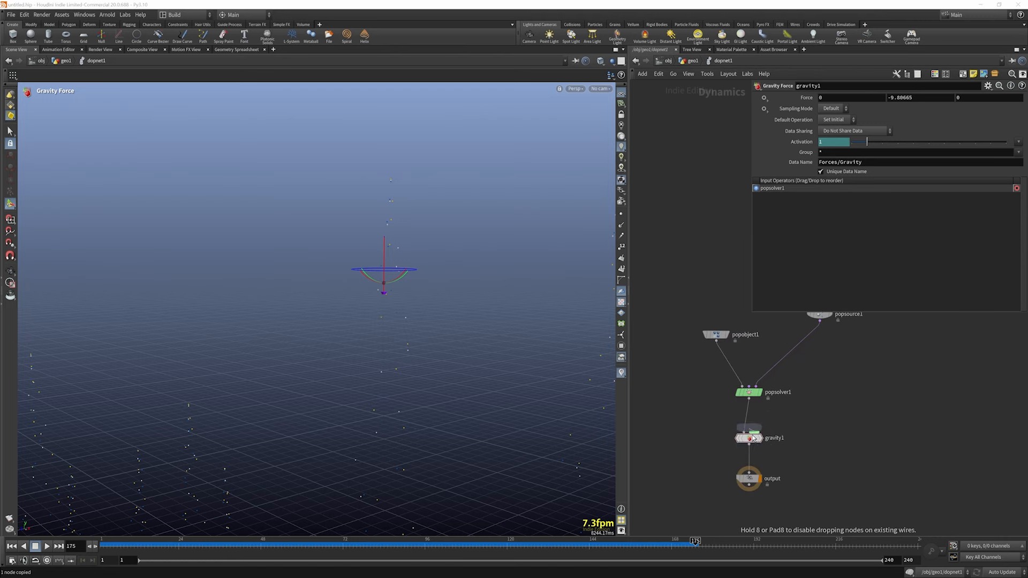
click(749, 418)
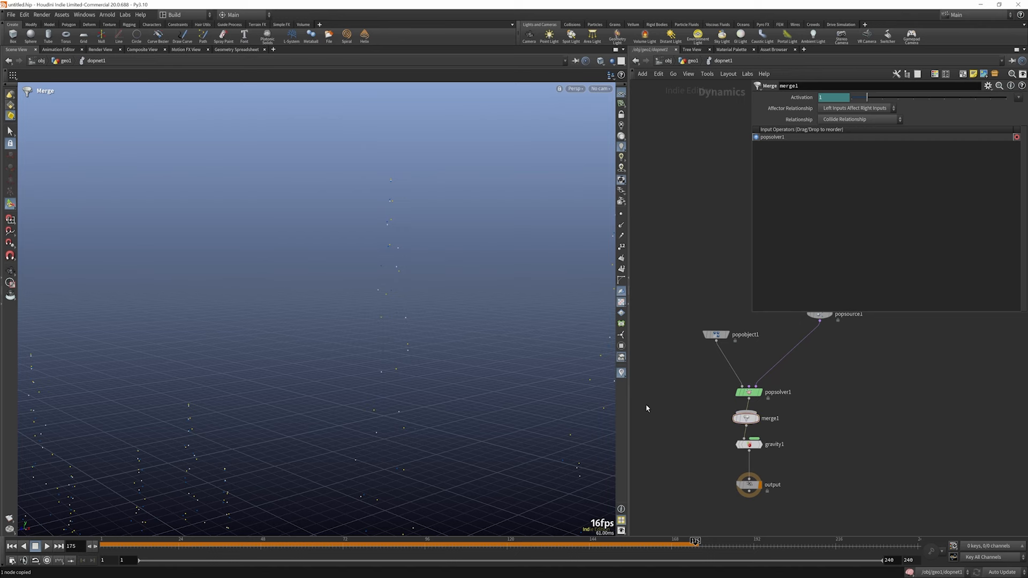
- Add a Static Object node beside popsolver1, above the merge
key(Tab)
text(STA)
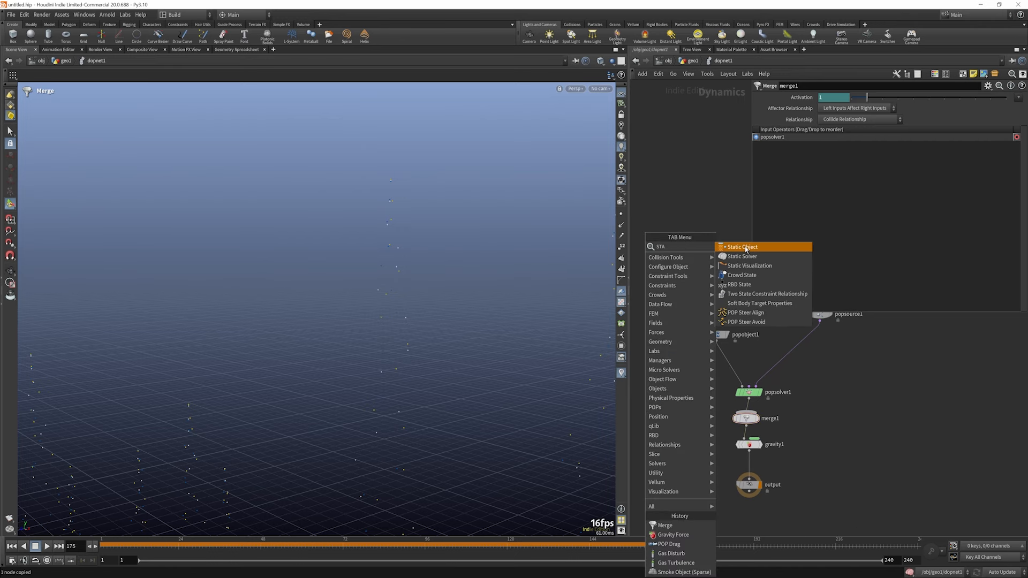
click(744, 248)
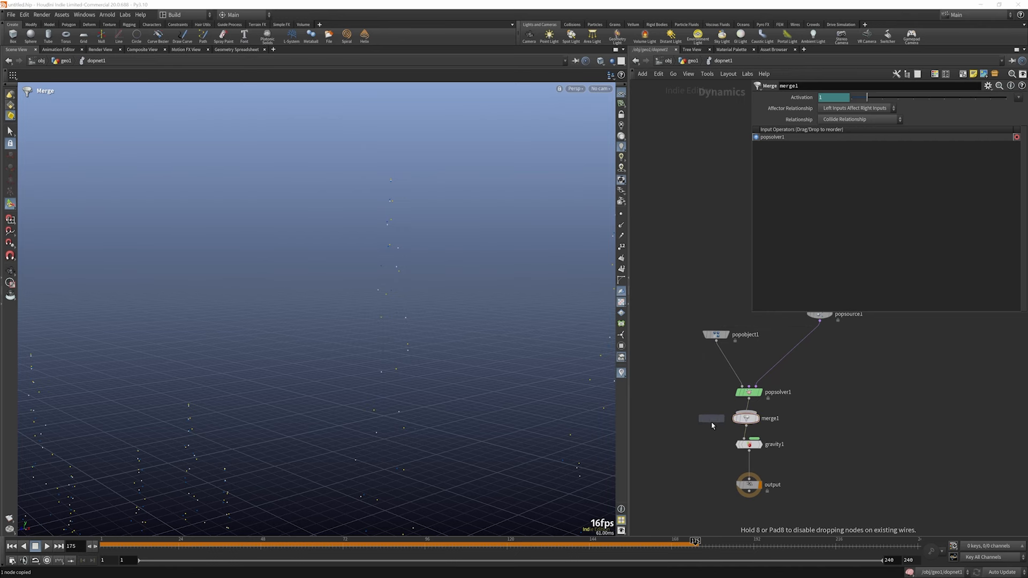
click(686, 395)
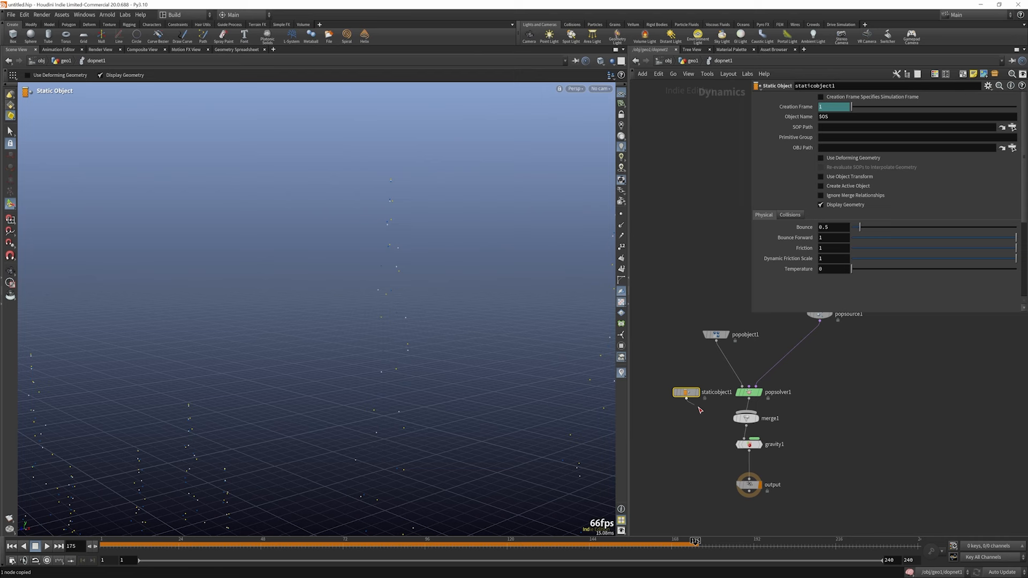
- Wire staticobject1 into merge1 and reorder the merge inputs so staticobject1 comes before popsolver1
click(742, 413)
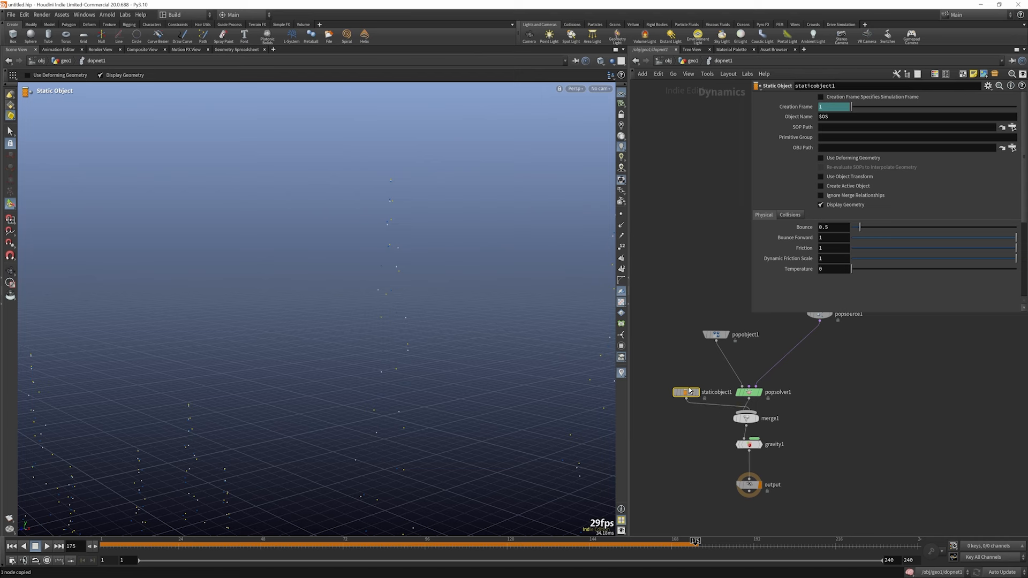
click(744, 417)
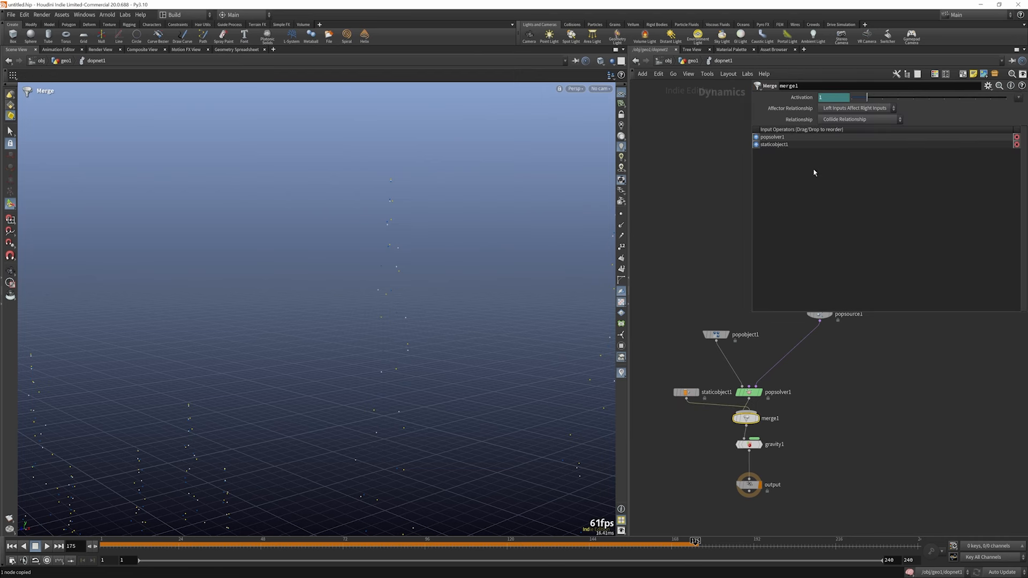
click(756, 146)
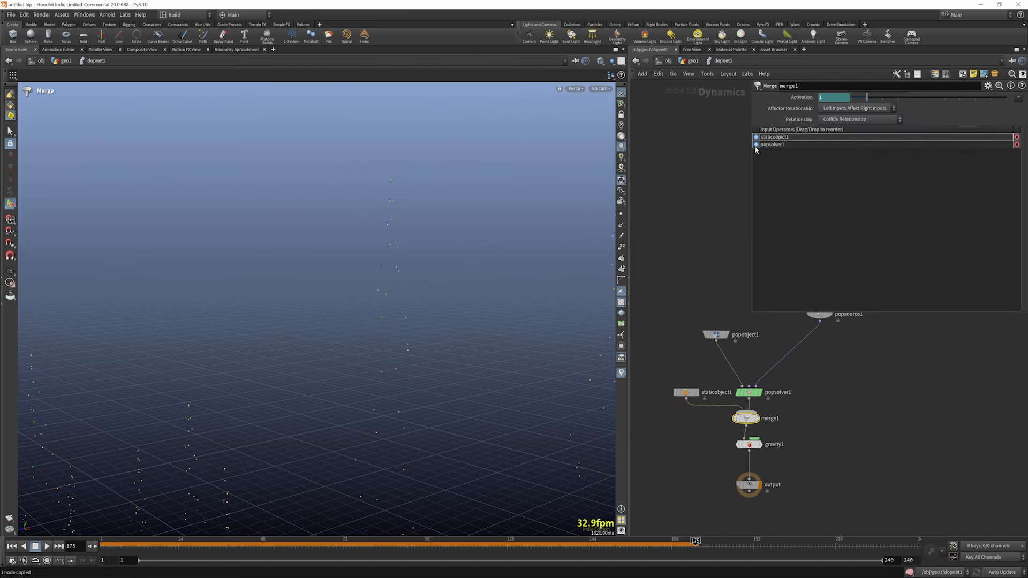
- Set staticobject1's RBD Solver collision detection to Use Volume Collisions
click(682, 393)
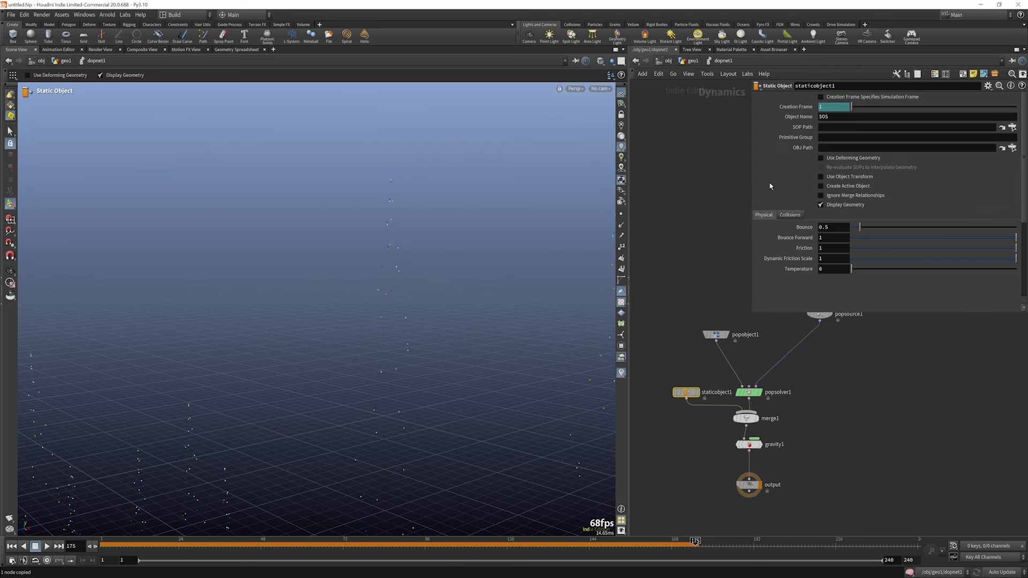
click(791, 215)
click(842, 241)
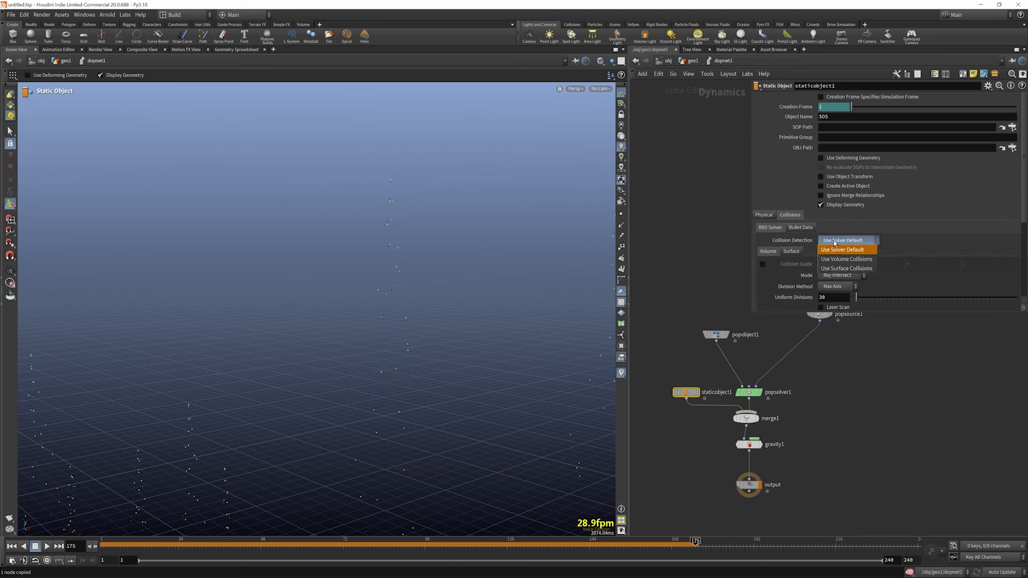
click(834, 262)
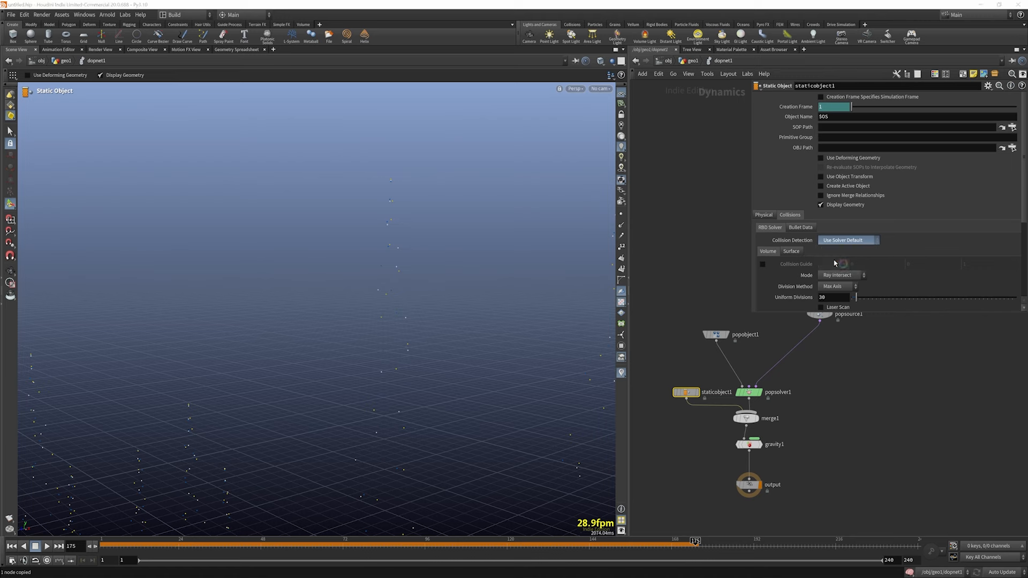
- Set staticobject1's volume collision mode to Volume Sample and its proxy volume to /obj/geo1/COL_SDF
drag(791, 316, 781, 447)
click(833, 276)
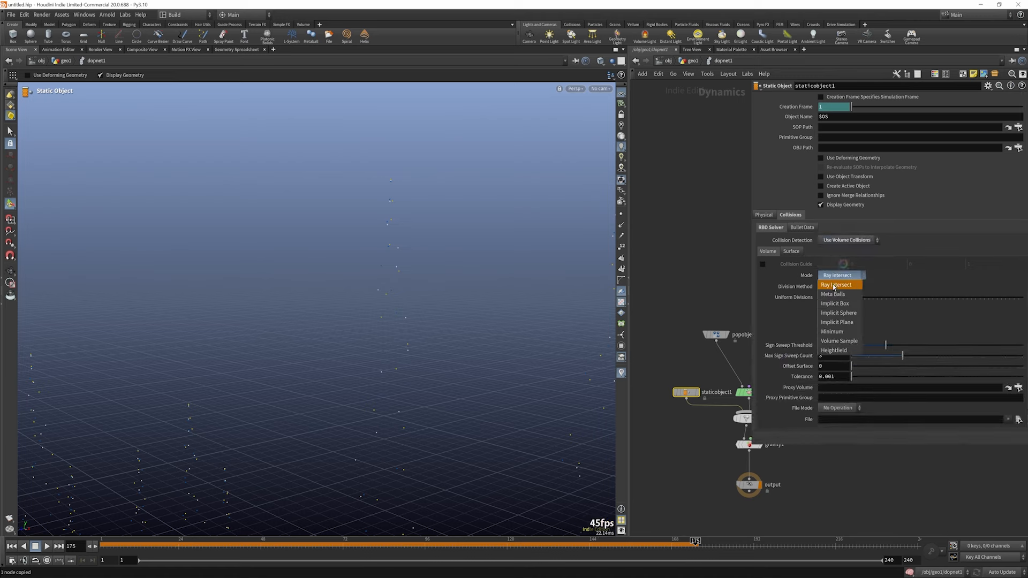
click(838, 341)
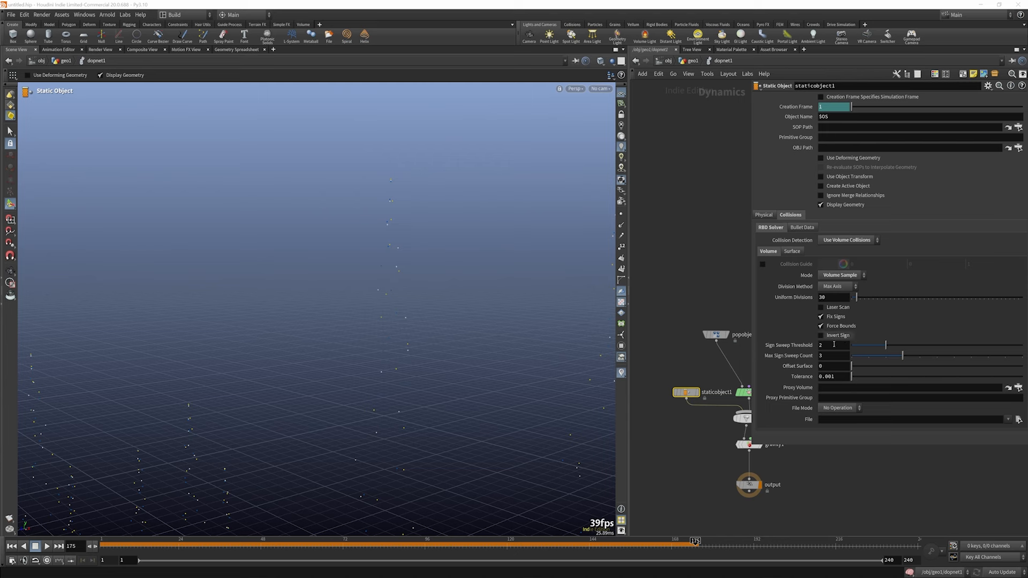
click(825, 388)
key(ctrl+v)
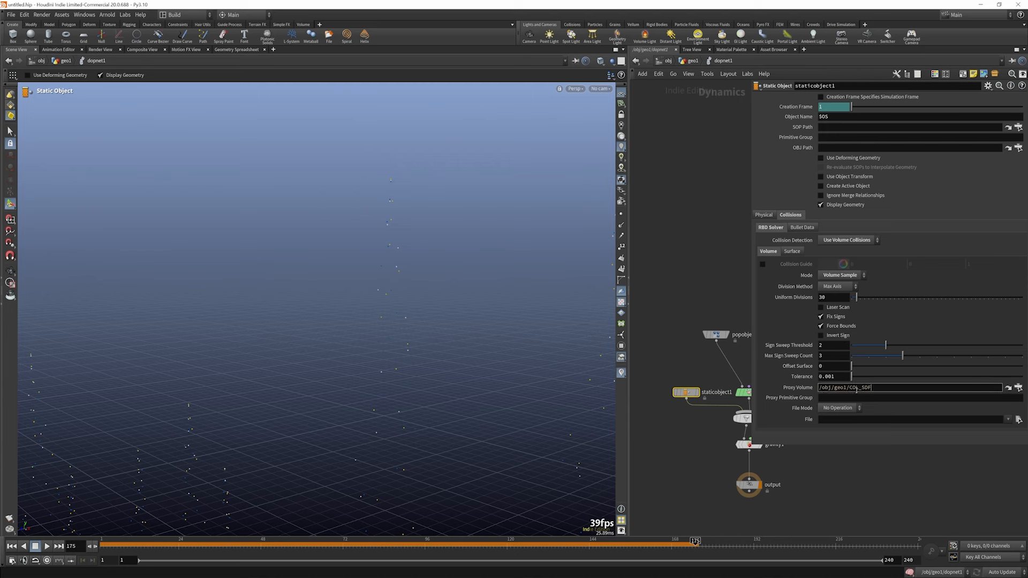
click(852, 482)
- Set staticobject1's SOP path to /obj/geo1/COL_GEO/
click(822, 128)
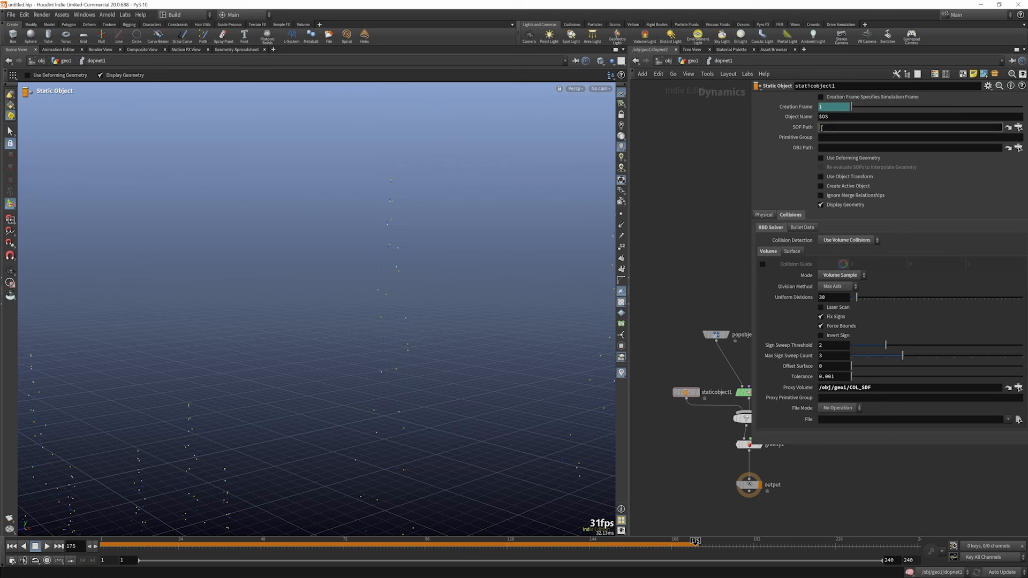
key(ctrl+v)
key(BackSpace)
key(BackSpace)
key(BackSpace)
click(885, 140)
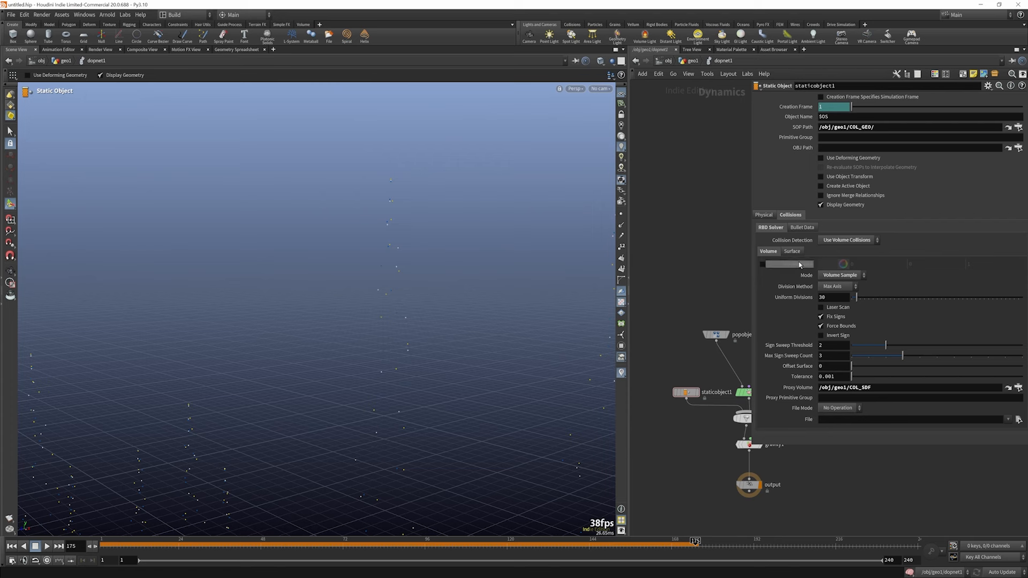
- Turn on staticobject1's Collision Guide display and rewind the simulation to frame 1
click(762, 264)
click(13, 547)
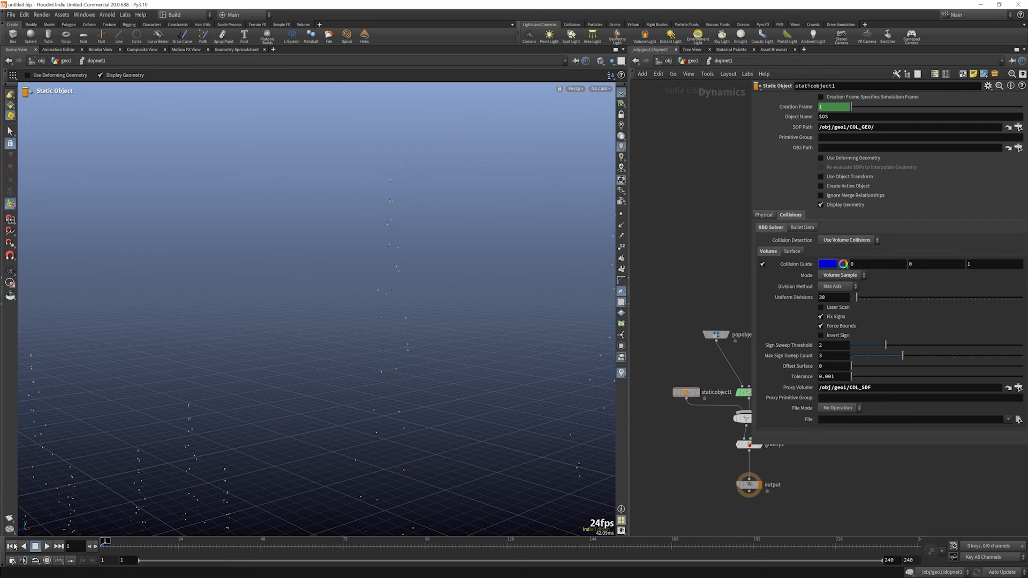
click(763, 264)
click(763, 265)
click(762, 264)
click(763, 265)
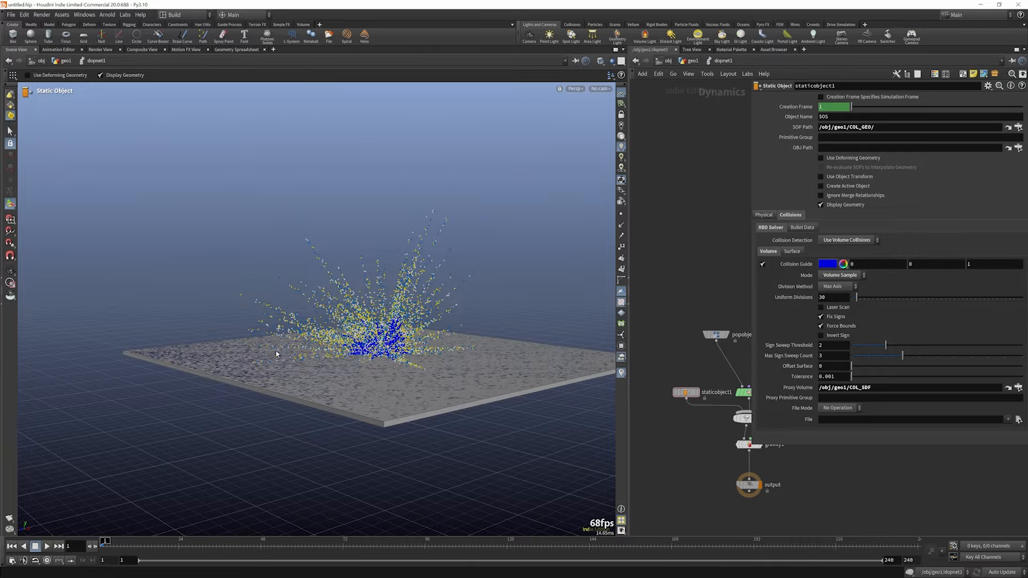
- Play the simulation repeatedly from frame 1 and examine how the particles collide with the ground slab
click(10, 271)
drag(489, 351, 369, 325)
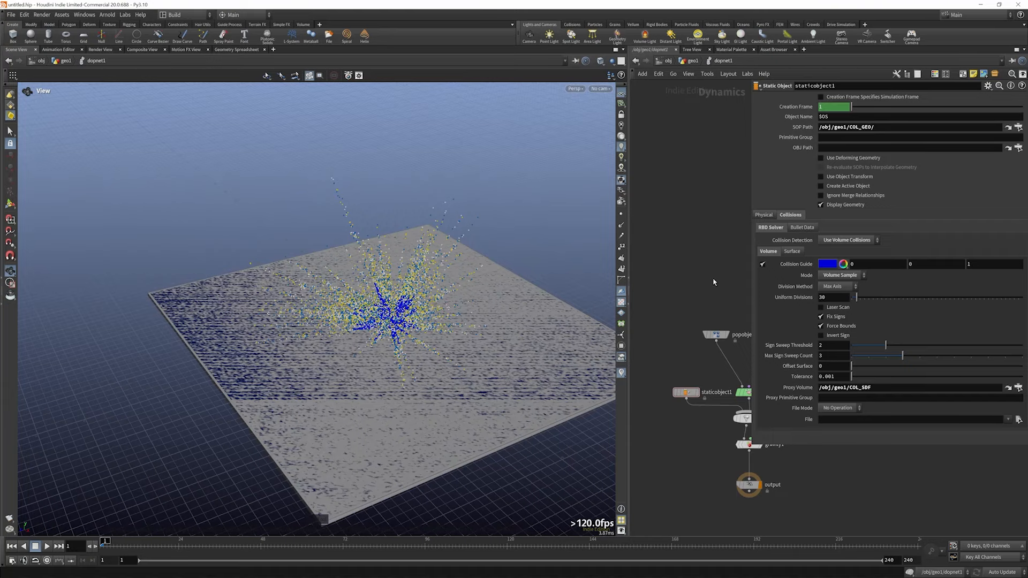
click(46, 546)
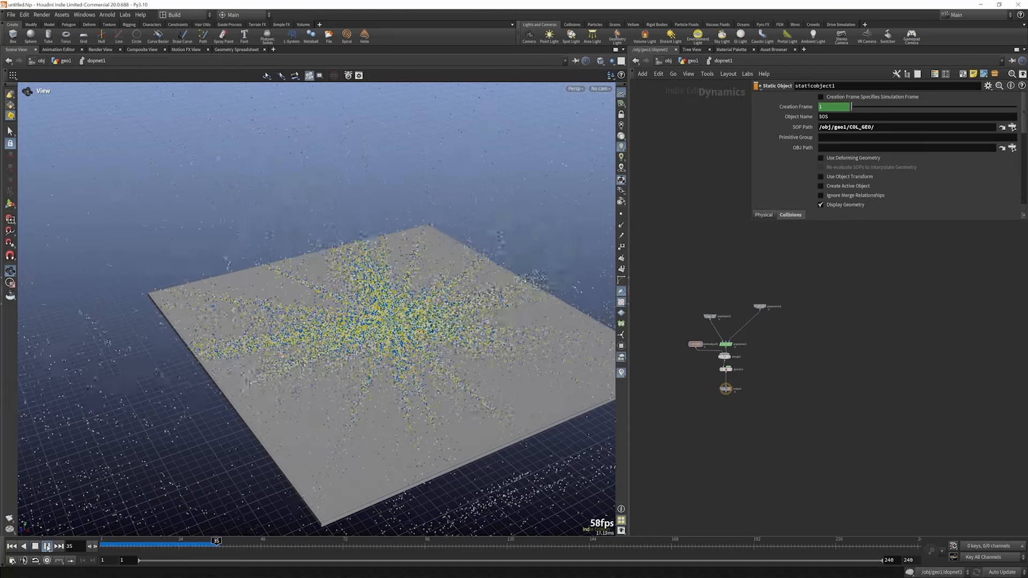
click(47, 546)
scroll(341, 291, down, 5)
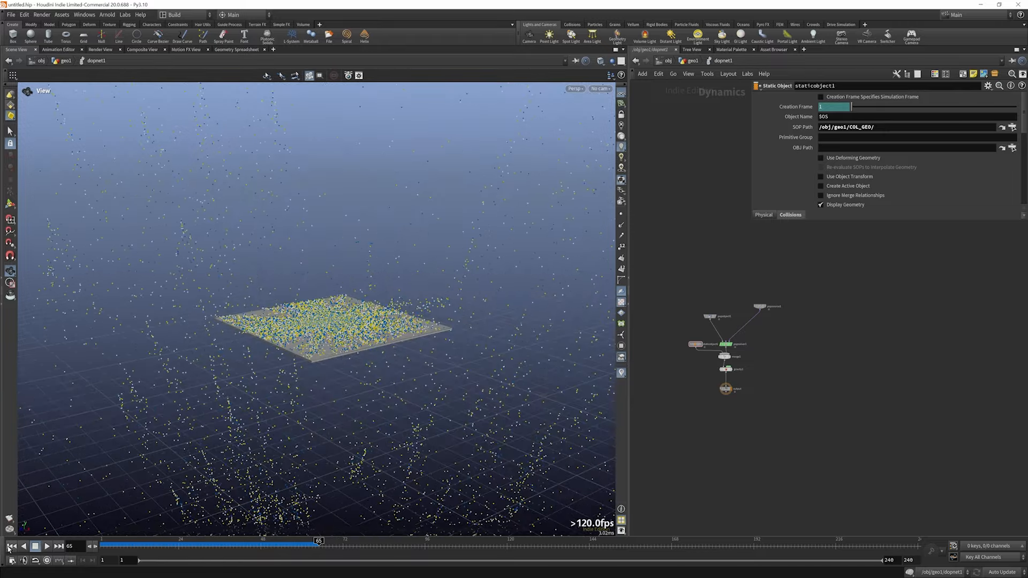
click(11, 546)
click(50, 546)
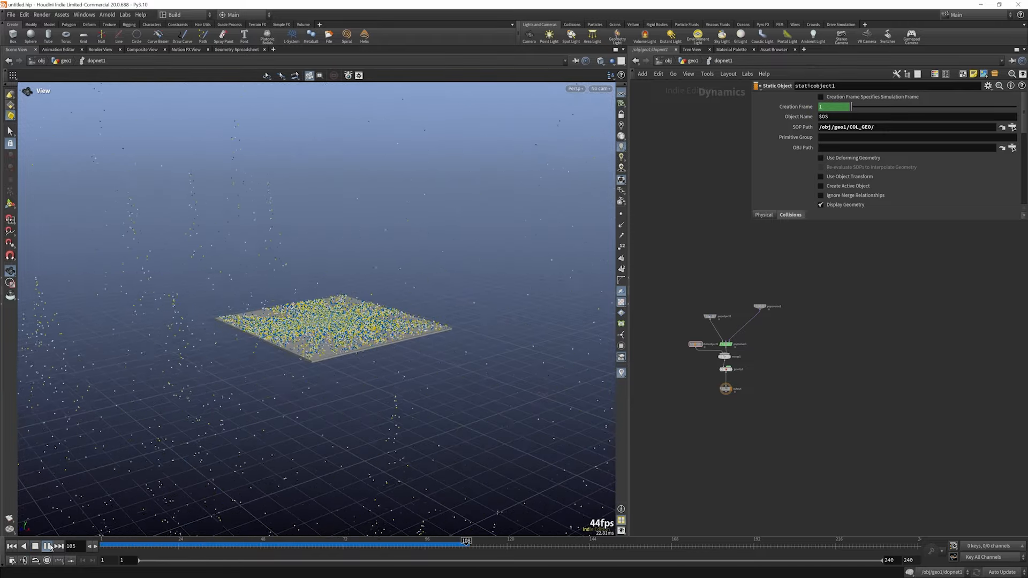
click(11, 546)
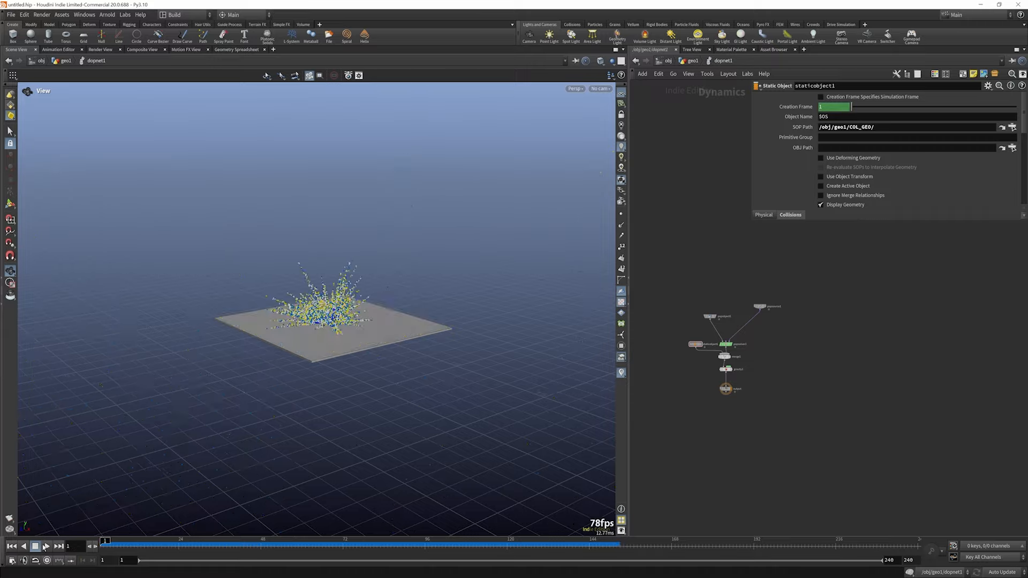
click(47, 548)
scroll(340, 322, up, 4)
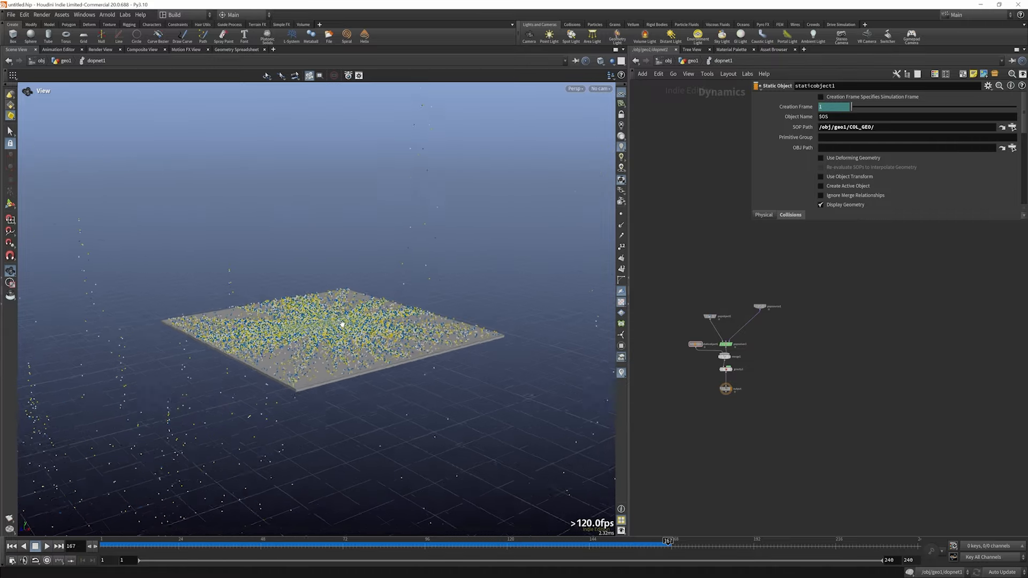
mouse_move(342, 325)
mouse_down()
mouse_move(347, 374)
mouse_move(349, 343)
mouse_up()
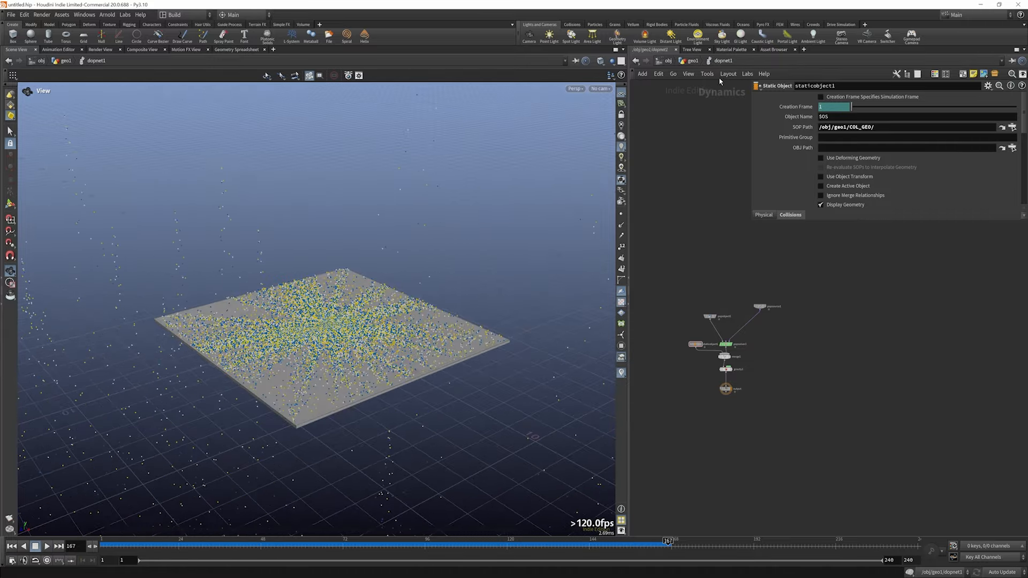
- Insert a POP Drag node between popsource1 and popsolver1 in dopnet1
key(u)
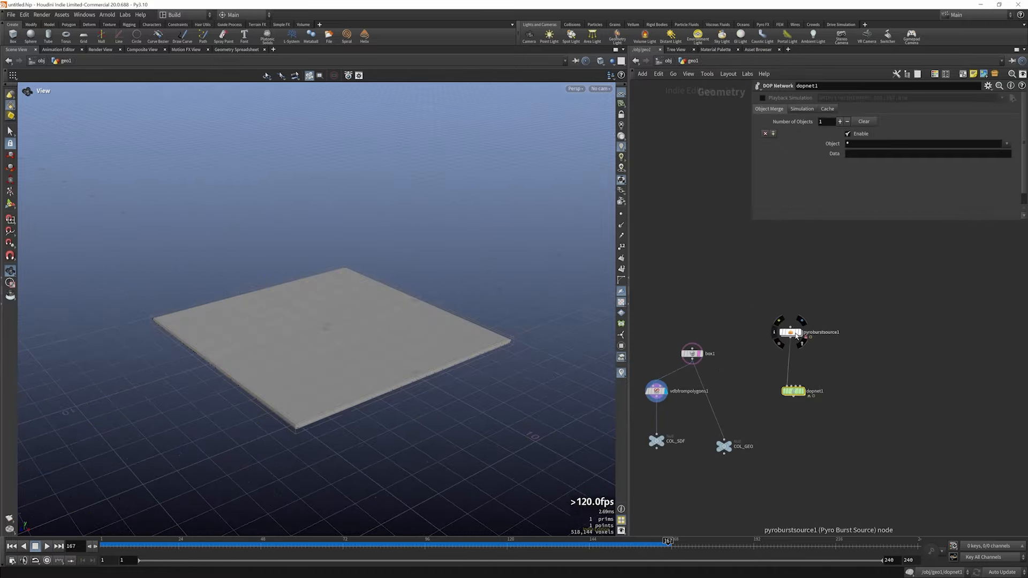
double_click(793, 392)
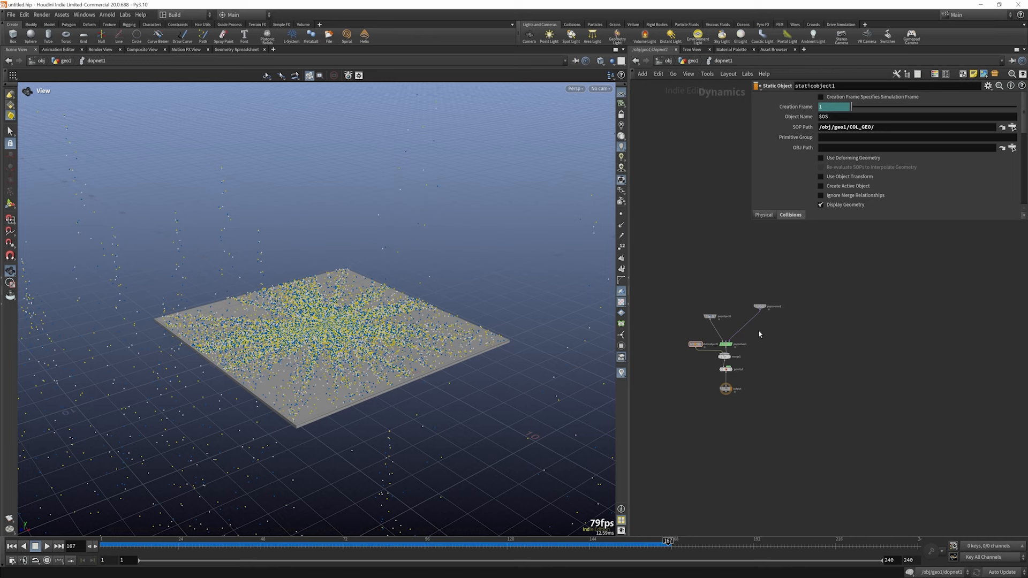
key(Tab)
text(pop)
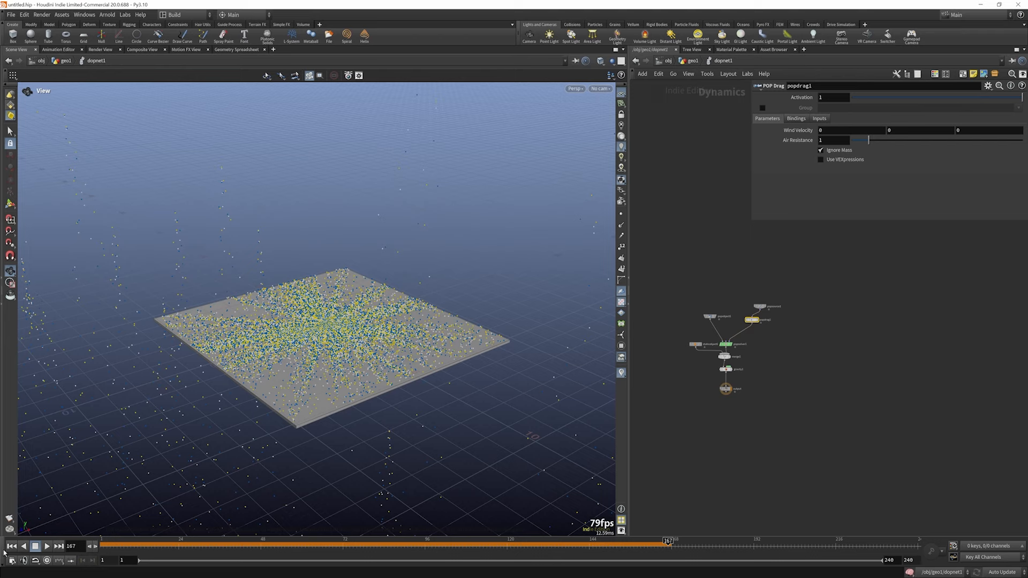
- Play the simulation from the first frame to examine the effect of the drag on the particles
click(12, 546)
click(47, 546)
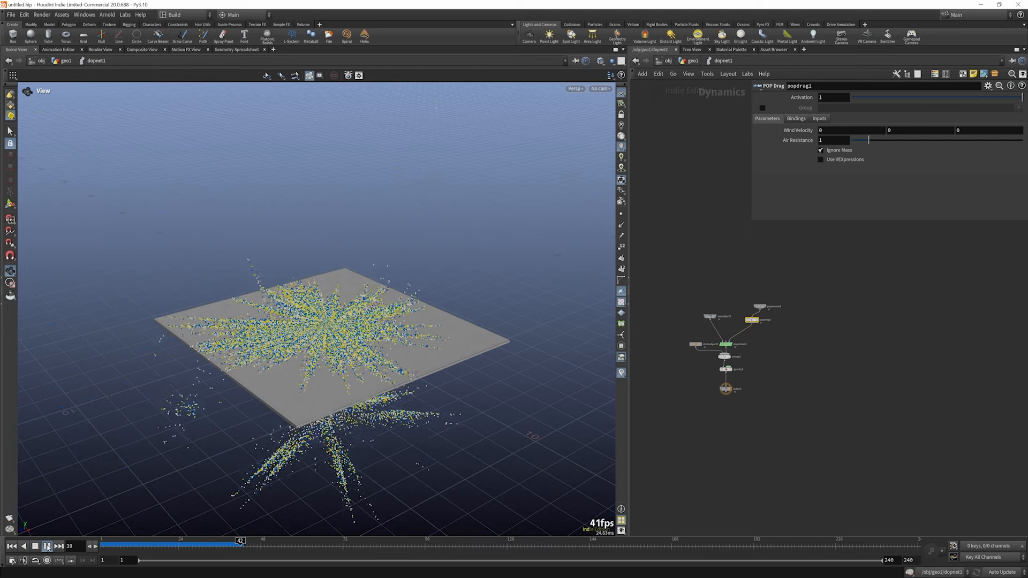
click(15, 546)
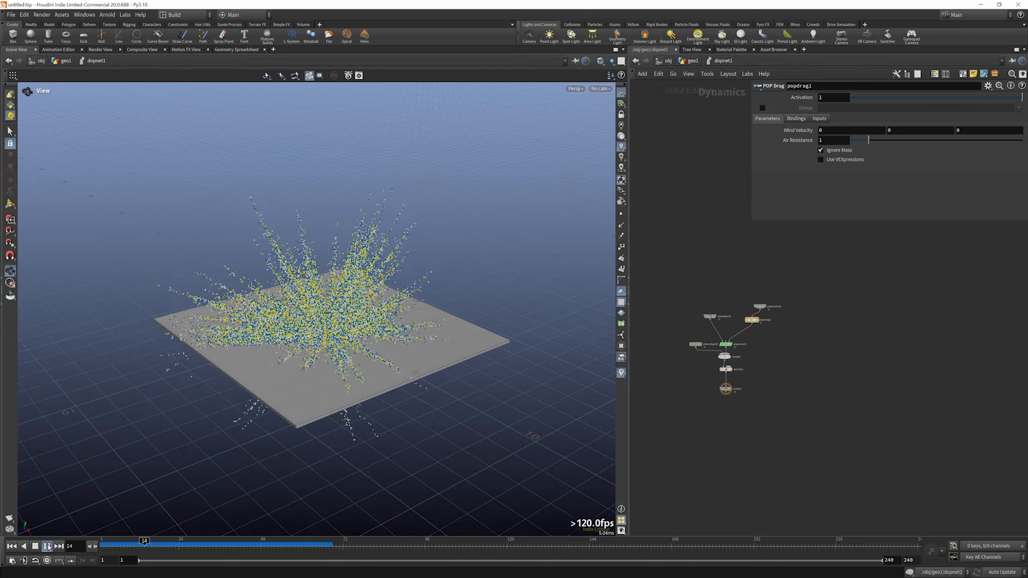
scroll(727, 329, up, 3)
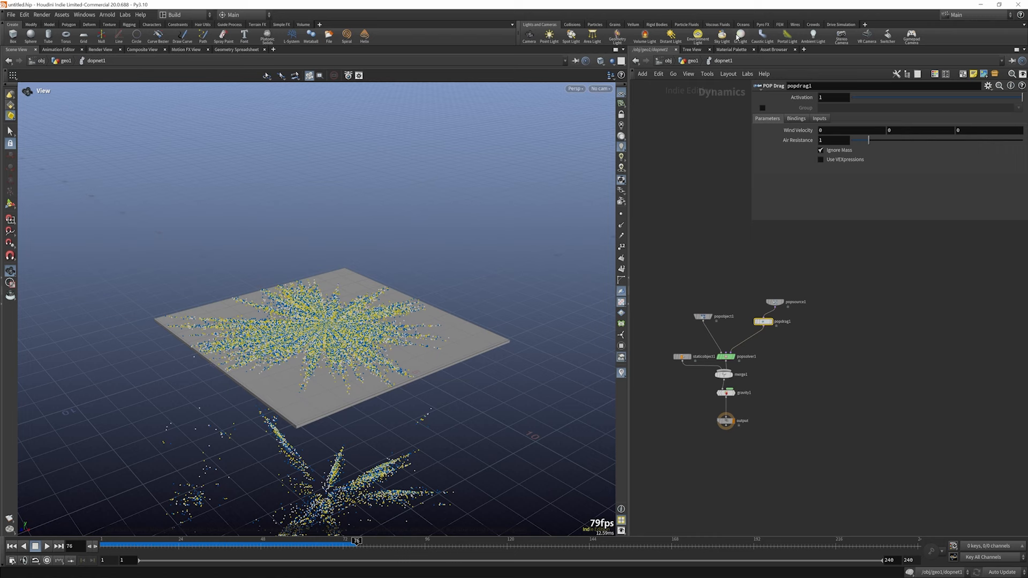
- Return to the geo1 network and set box1's Uniform Scale to 50
click(693, 61)
click(691, 353)
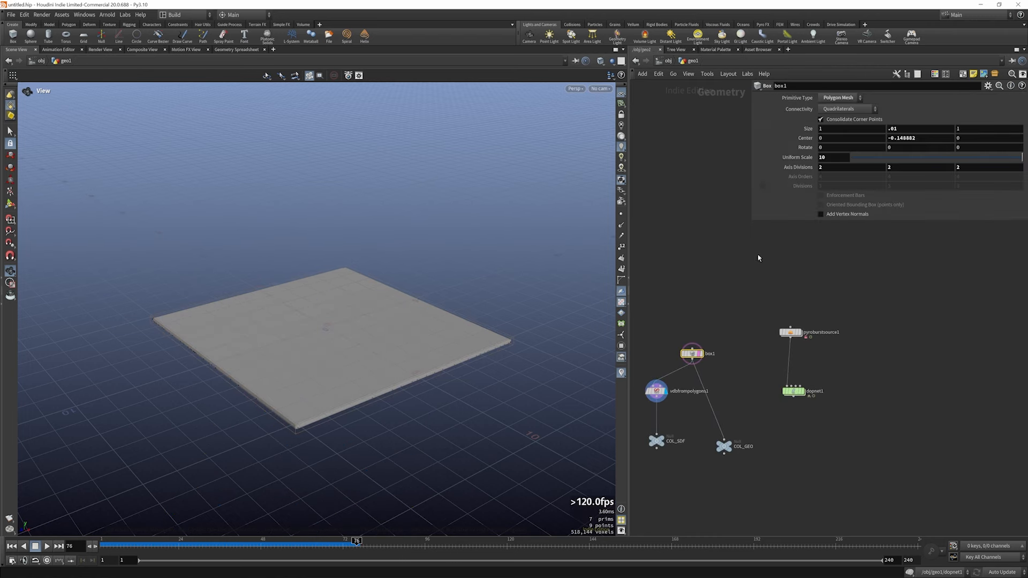
drag(832, 158, 808, 158)
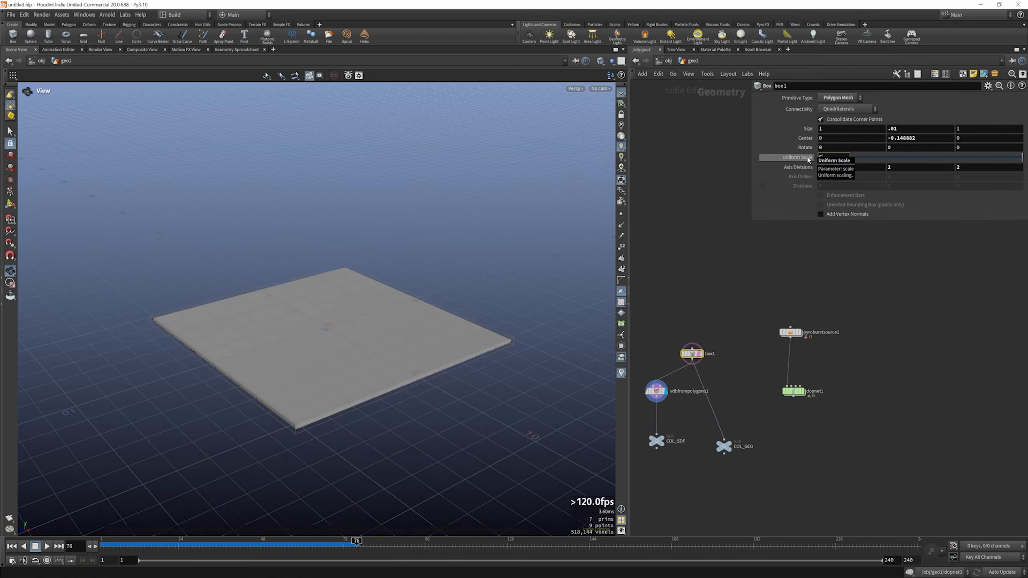
text(50)
key(Return)
- Rewind to frame 1, enter dopnet1 and play the simulation on the enlarged ground
click(11, 547)
scroll(397, 219, down, 8)
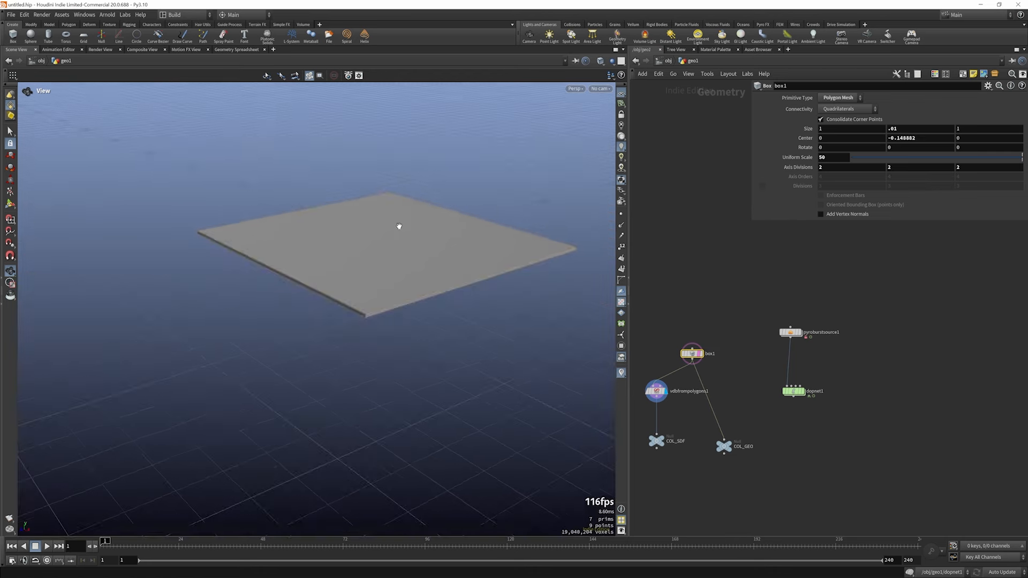
drag(396, 227, 383, 227)
click(11, 204)
double_click(793, 395)
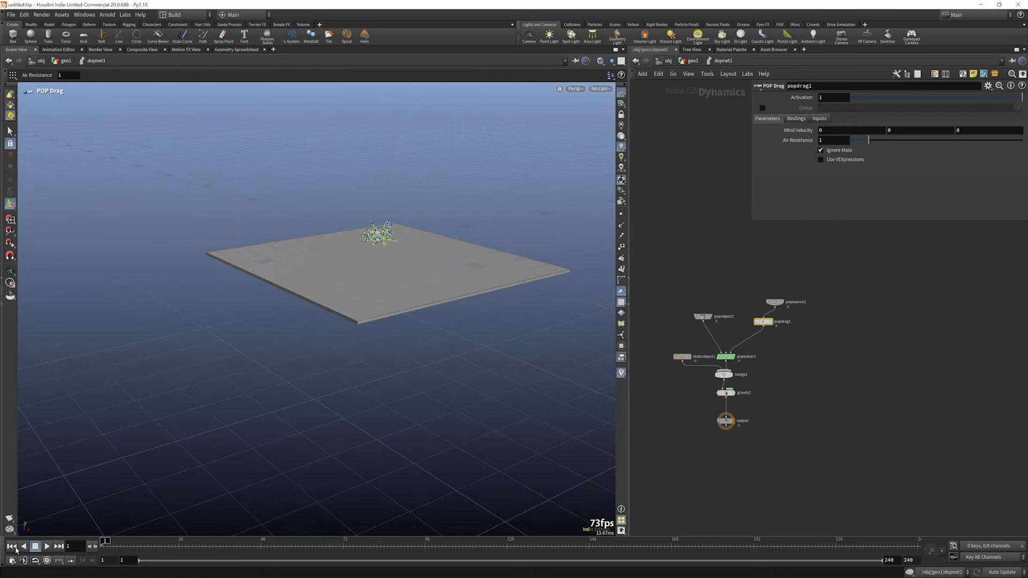
click(47, 546)
click(36, 547)
- Set popdrag1's Air Resistance to 0.5 and replay the simulation from the start to inspect the particle spread
scroll(763, 322, up, 3)
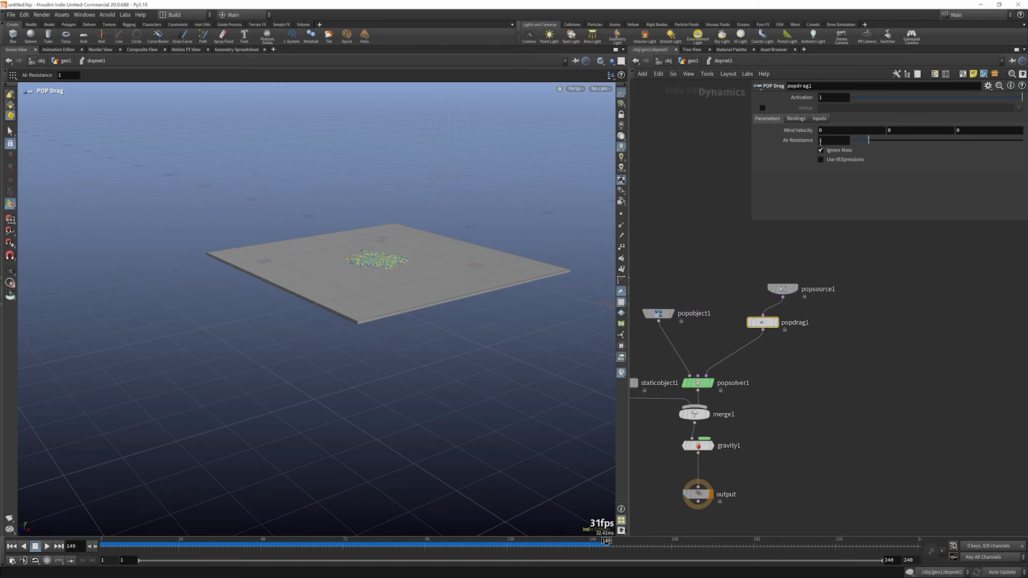
drag(831, 140, 803, 140)
text(.5)
key(Return)
click(13, 547)
click(47, 547)
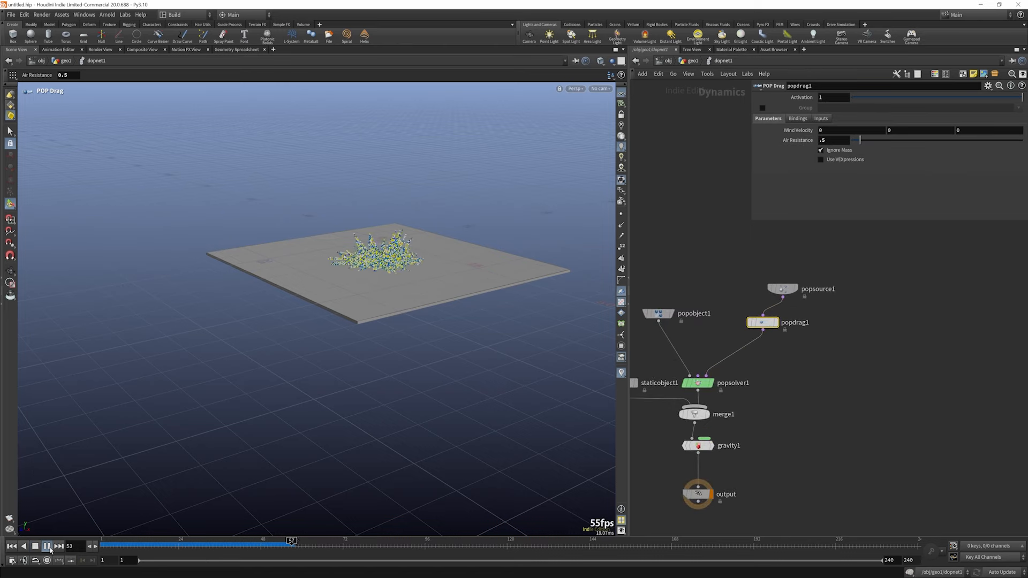
click(47, 547)
click(10, 272)
scroll(375, 268, up, 5)
drag(376, 252, 394, 222)
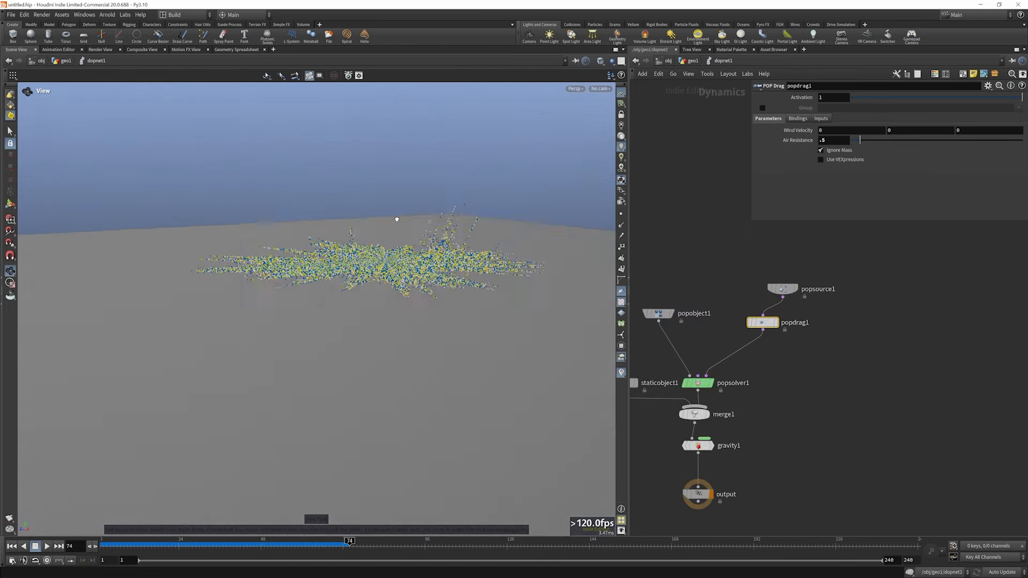
scroll(829, 386, down, 3)
- Set popdrag1's Air Resistance to 0.1 and play the simulation again
click(824, 141)
text(.1)
key(Return)
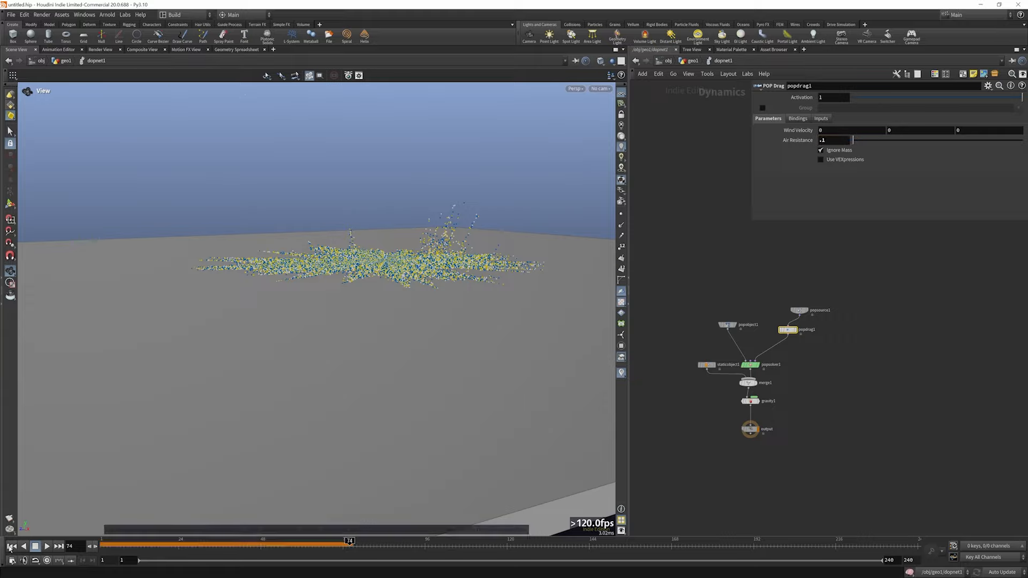
click(47, 547)
click(46, 546)
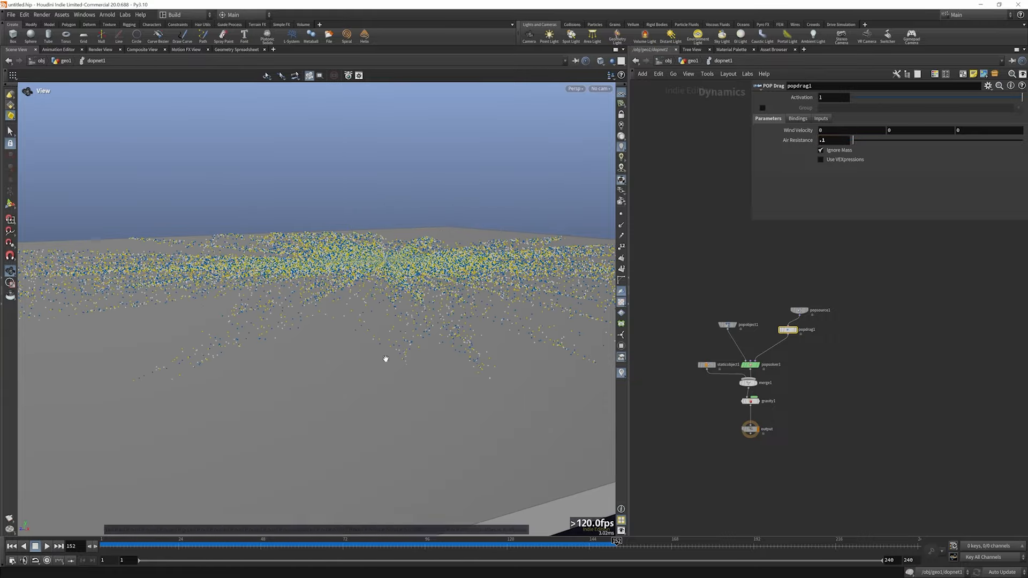
- Examine the particle spread on the ground from several angles and scrub the simulation to frame 54
drag(386, 355, 392, 289)
scroll(816, 315, up, 3)
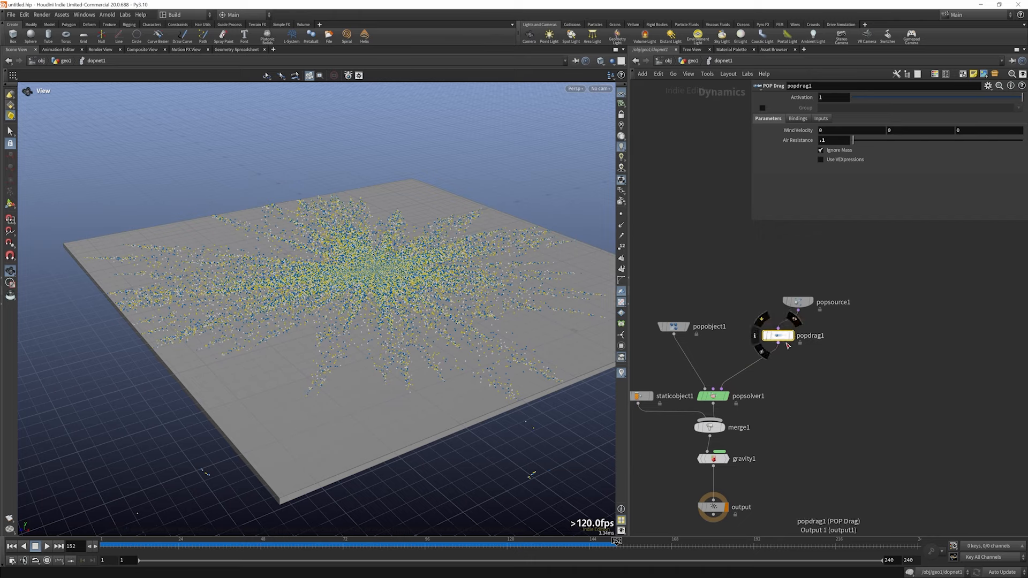
drag(398, 279, 366, 272)
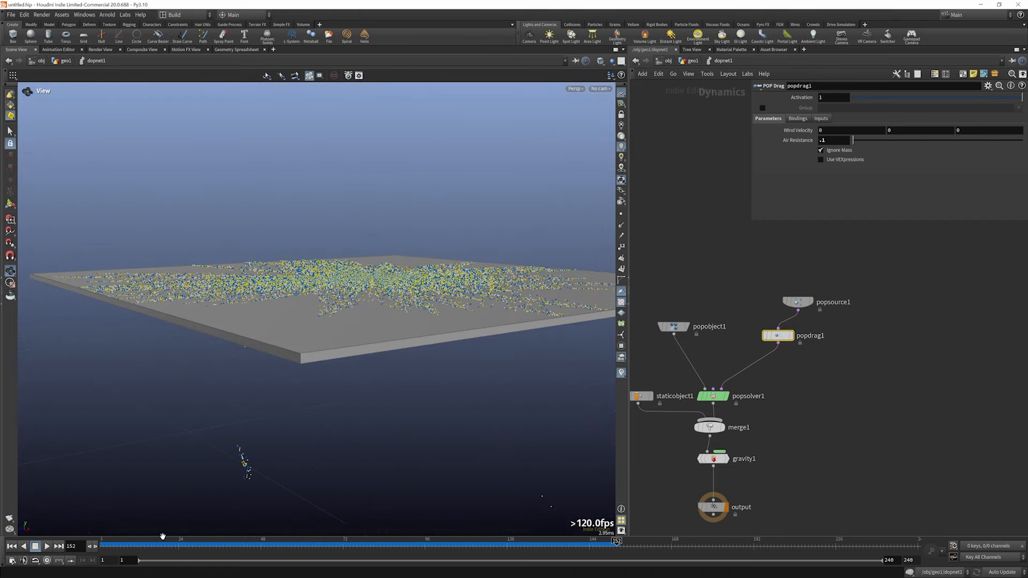
drag(131, 545, 282, 544)
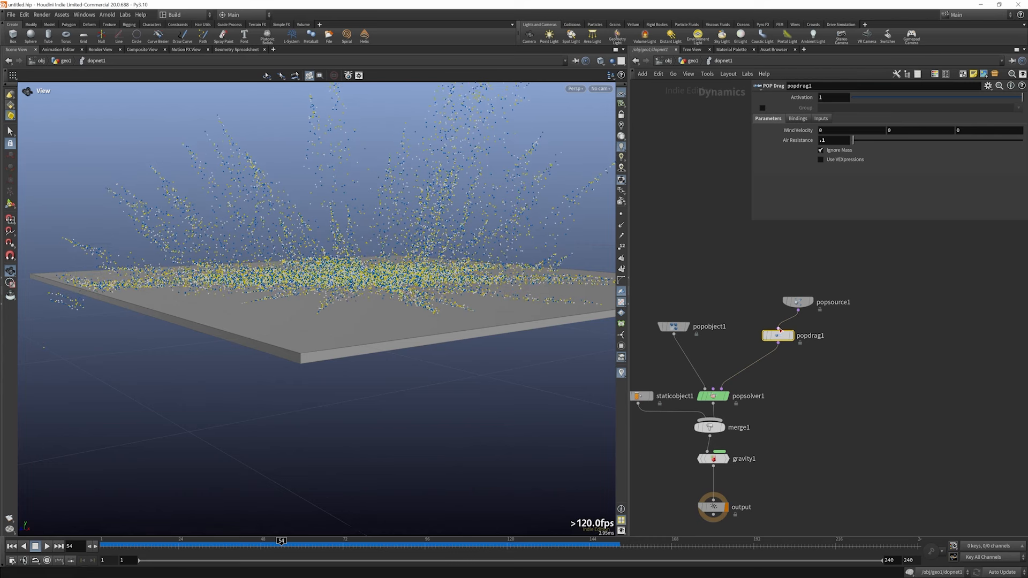
- Set popobject1's physical Bounce to 0
click(675, 330)
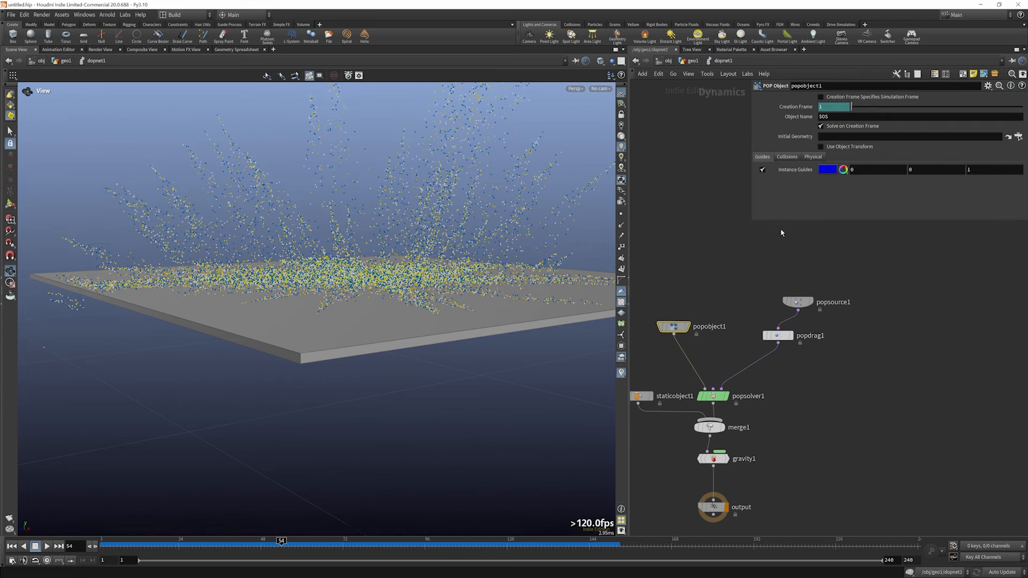
drag(780, 223, 786, 250)
click(813, 157)
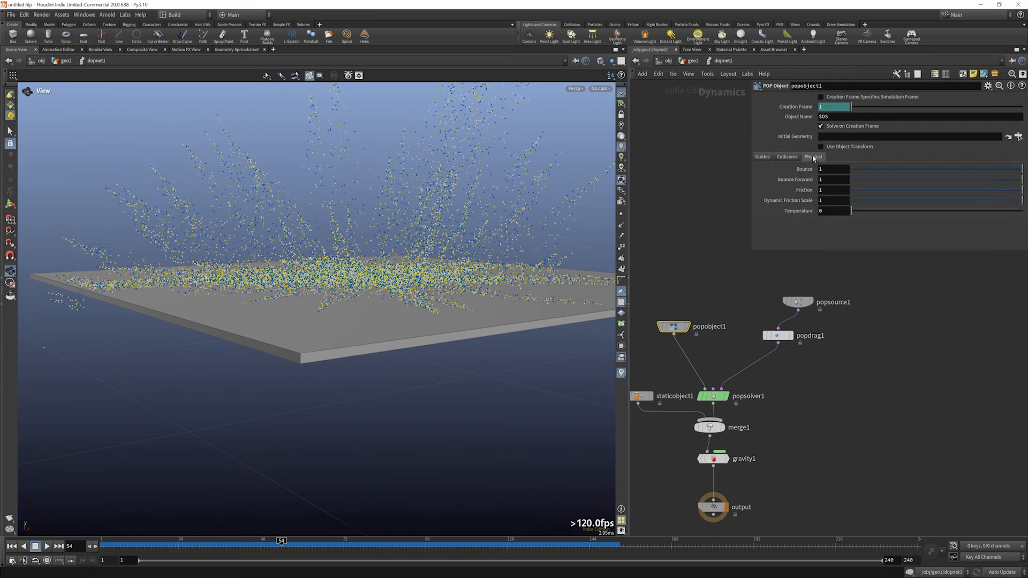
drag(909, 170, 782, 180)
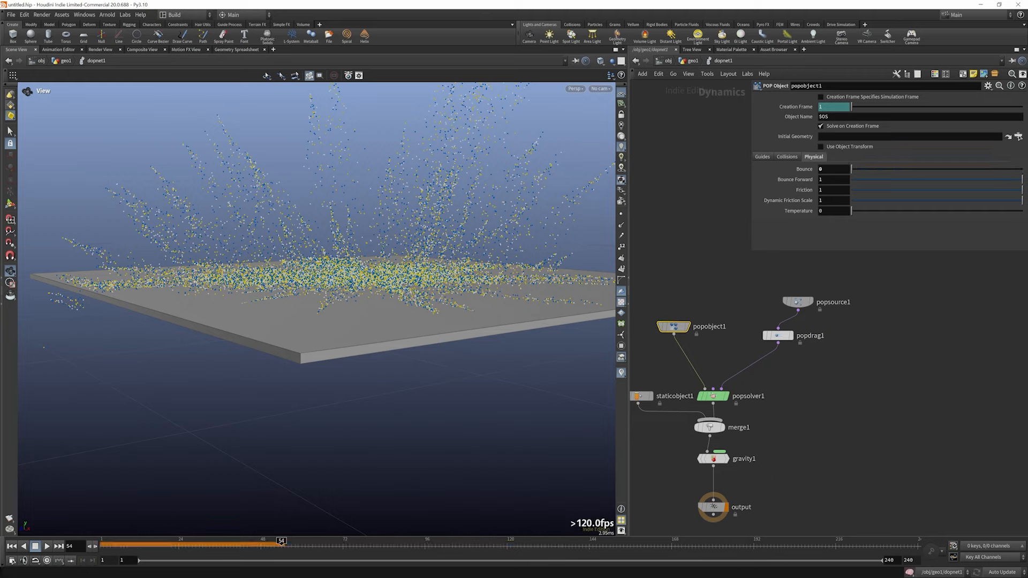
- Replay the simulation from frame 1 and examine how the particles settle on the ground without bounce
click(11, 547)
click(47, 546)
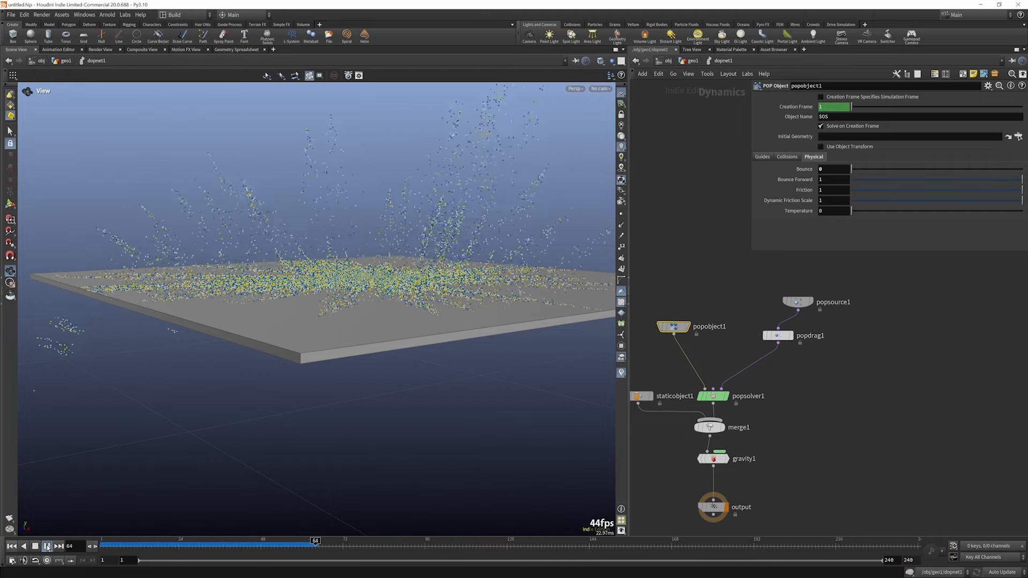
click(47, 546)
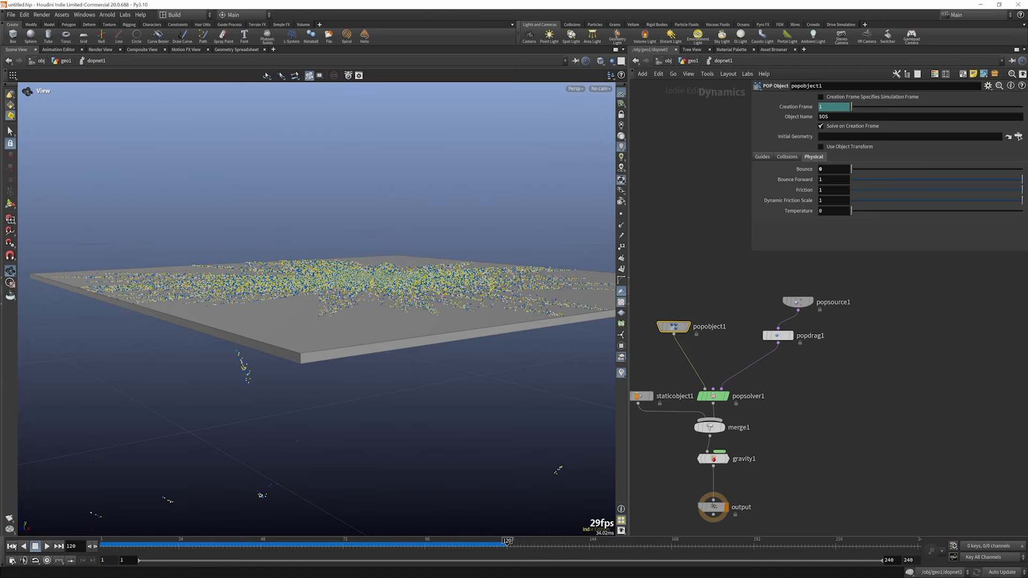
click(11, 546)
click(47, 547)
click(47, 547)
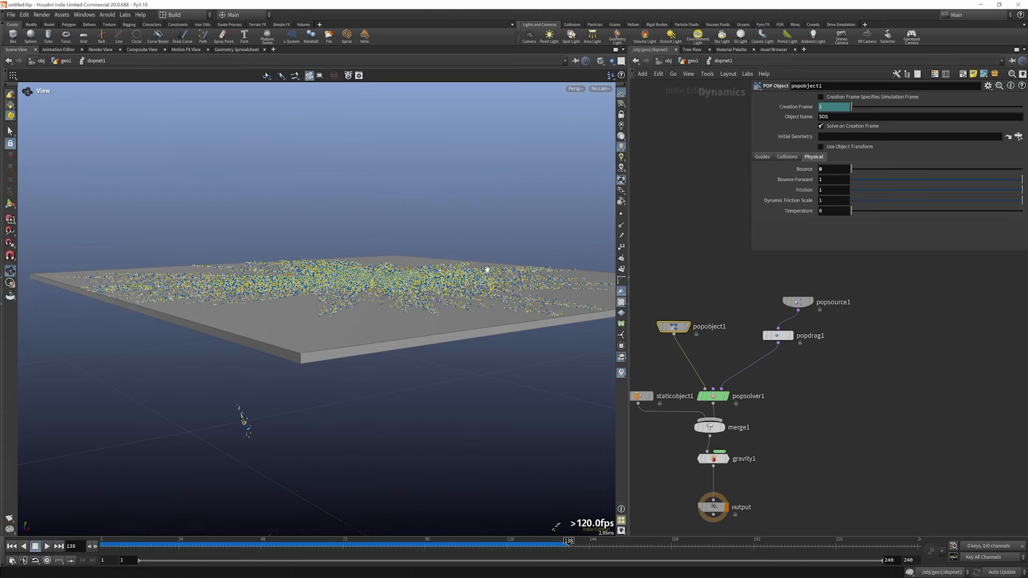
drag(410, 268, 402, 296)
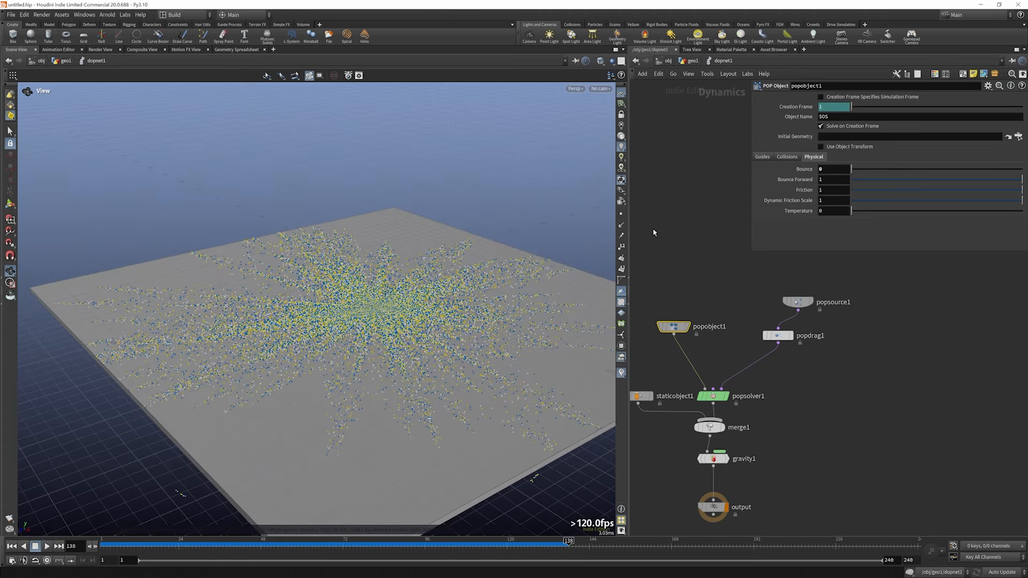
- Return to the geo1 network and add a POP Network node next to dopnet1
key(u)
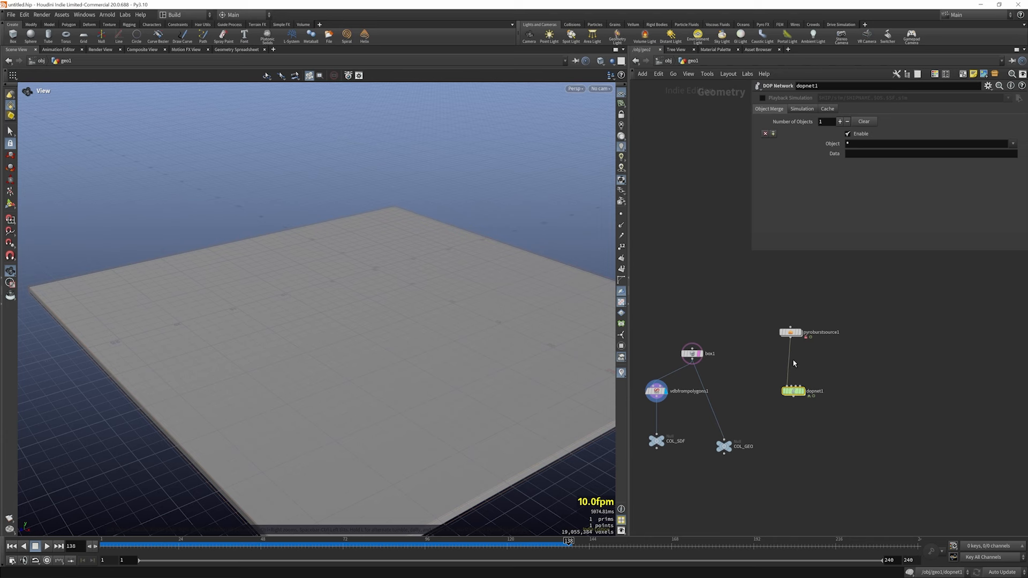
mouse_move(794, 393)
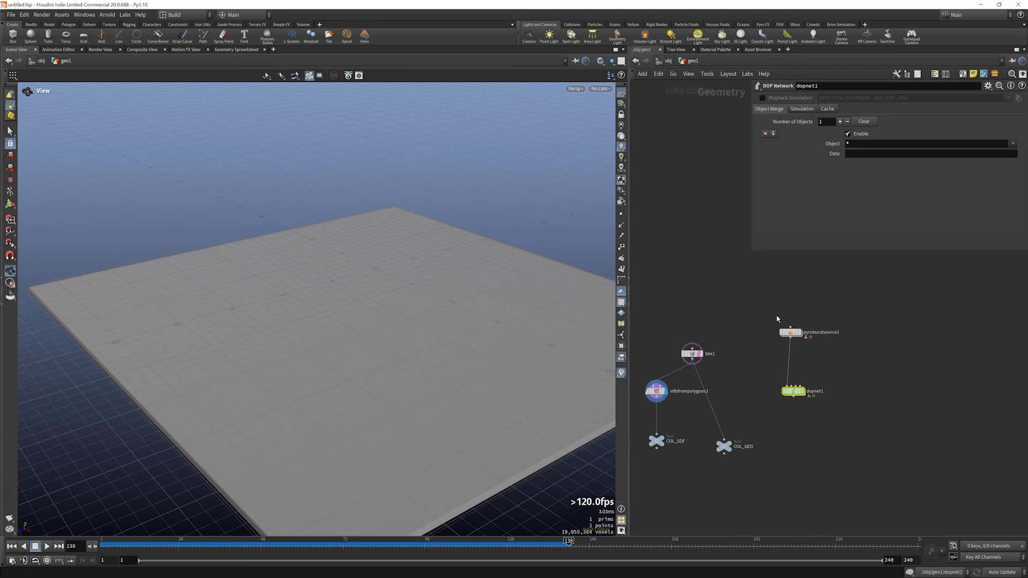
scroll(778, 338, down, 5)
scroll(778, 338, up, 5)
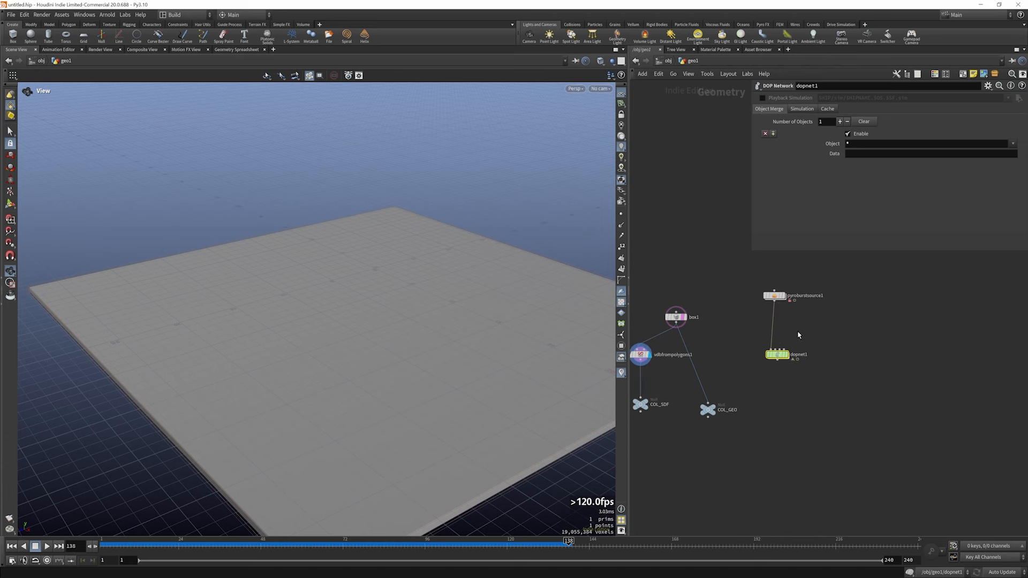
click(774, 296)
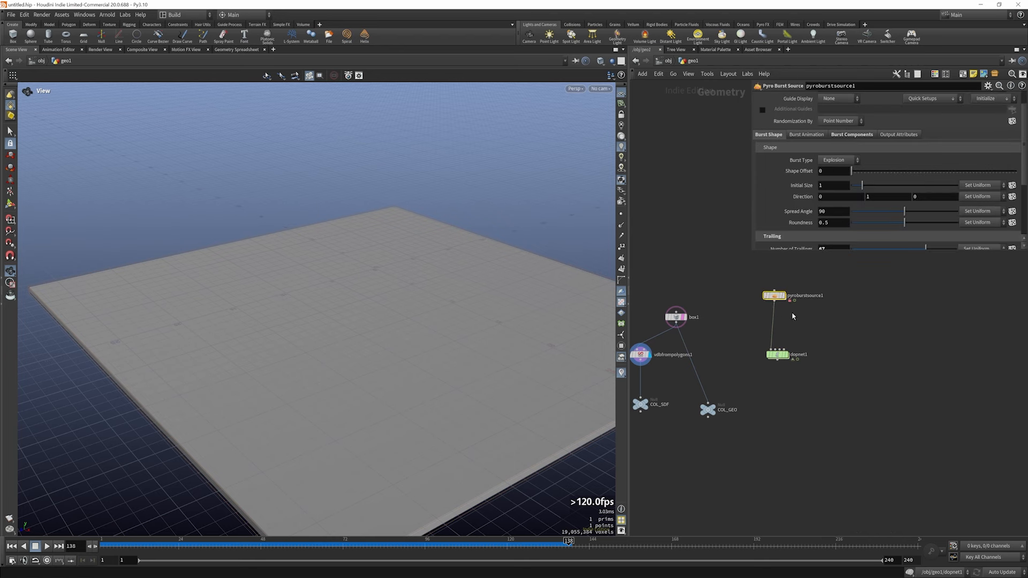
click(834, 361)
key(Tab)
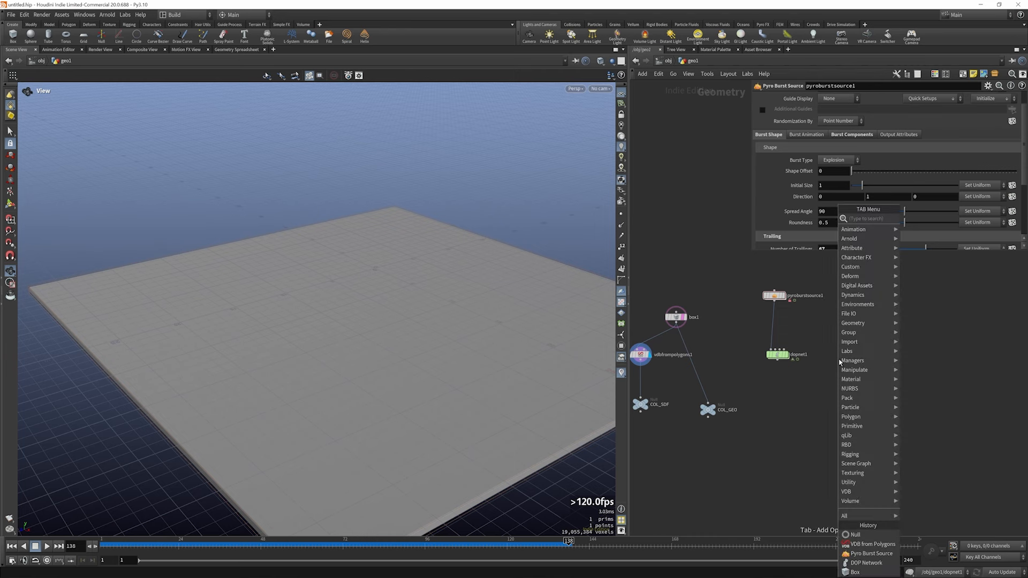
text(POP)
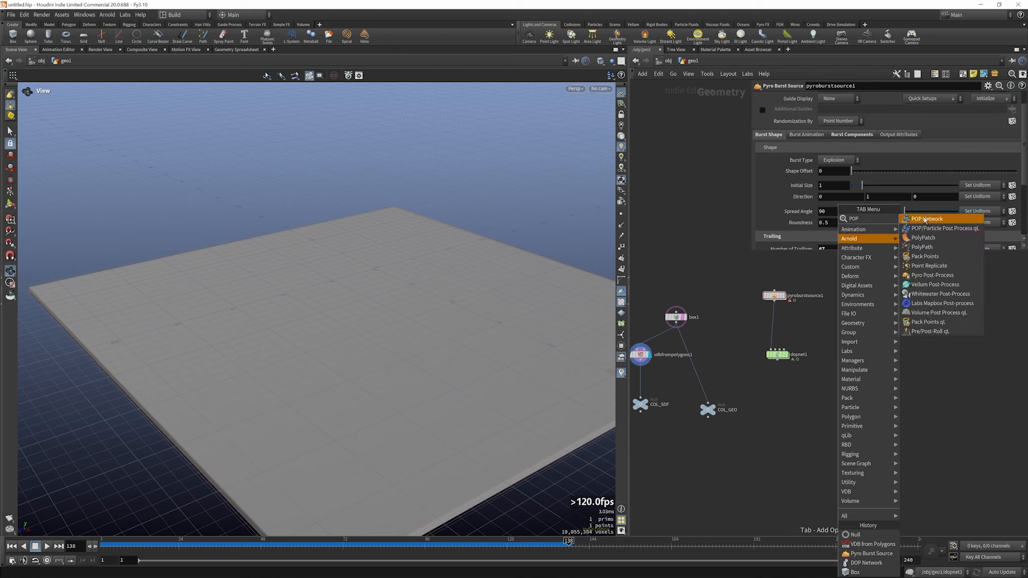
click(925, 219)
click(825, 363)
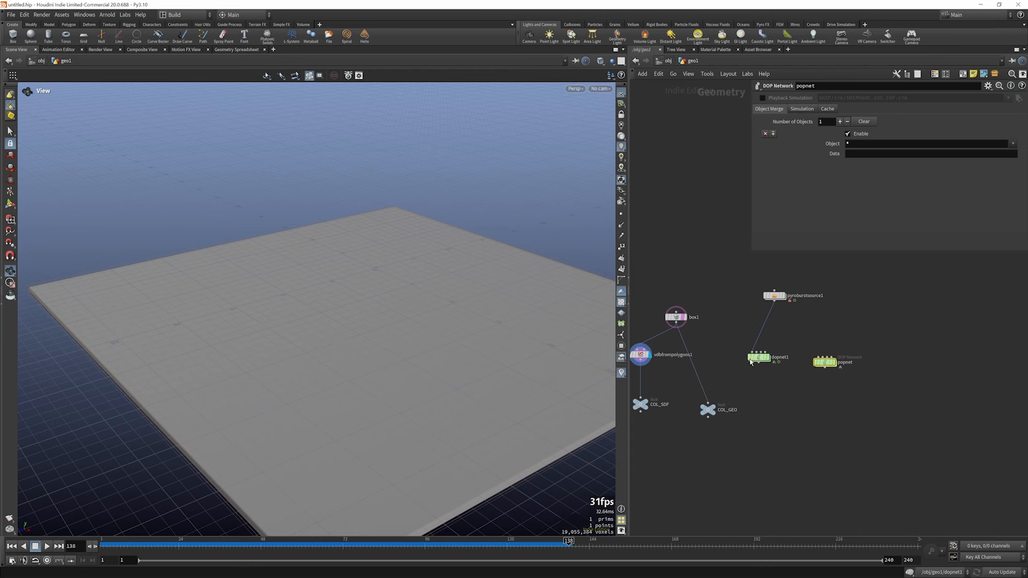
- Enter popnet to examine its prebuilt solver nodes, and return to the geo1 network
scroll(787, 358, up, 3)
double_click(866, 365)
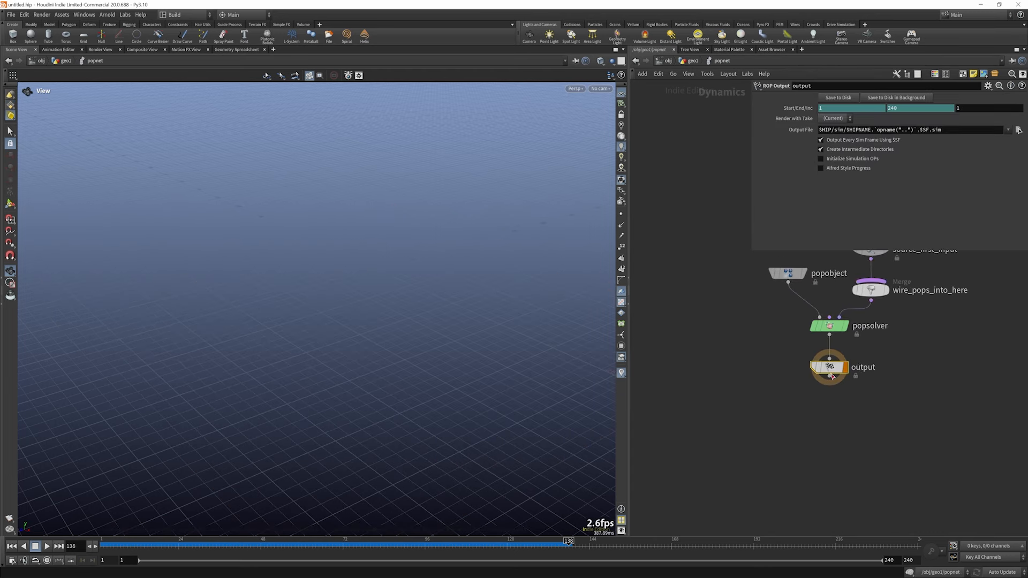
scroll(848, 362, down, 3)
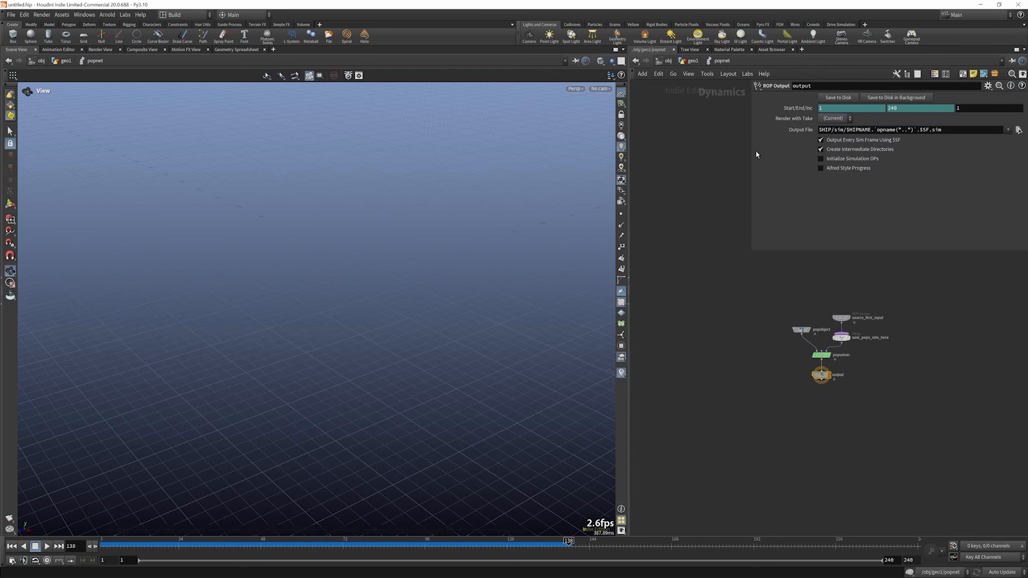
click(692, 60)
scroll(785, 374, up, 3)
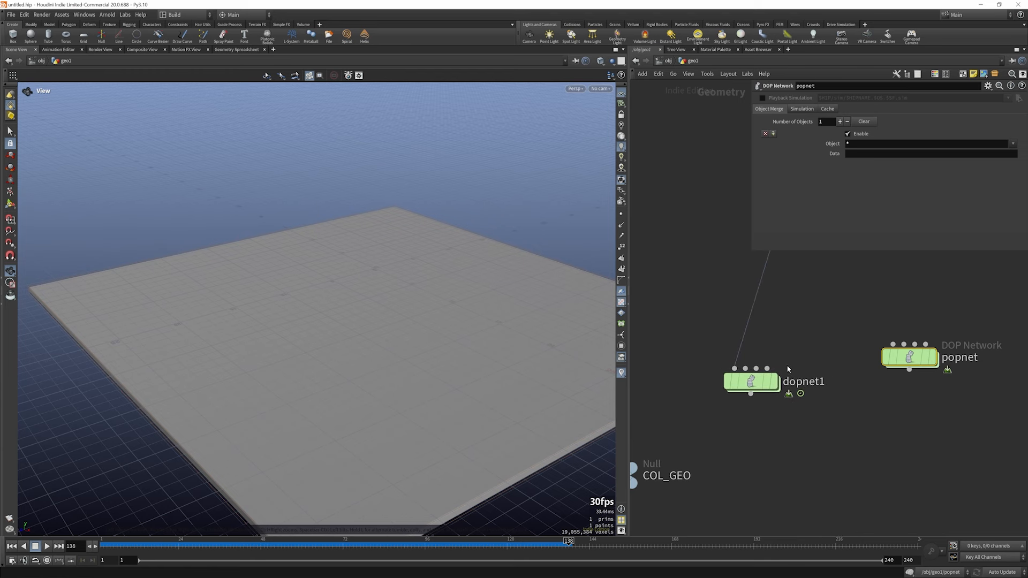
- Replace dopnet1 with popnet by deleting it and wiring pyroburstsource1 into popnet, then display popnet and play the simulation
scroll(824, 379, down, 3)
click(769, 404)
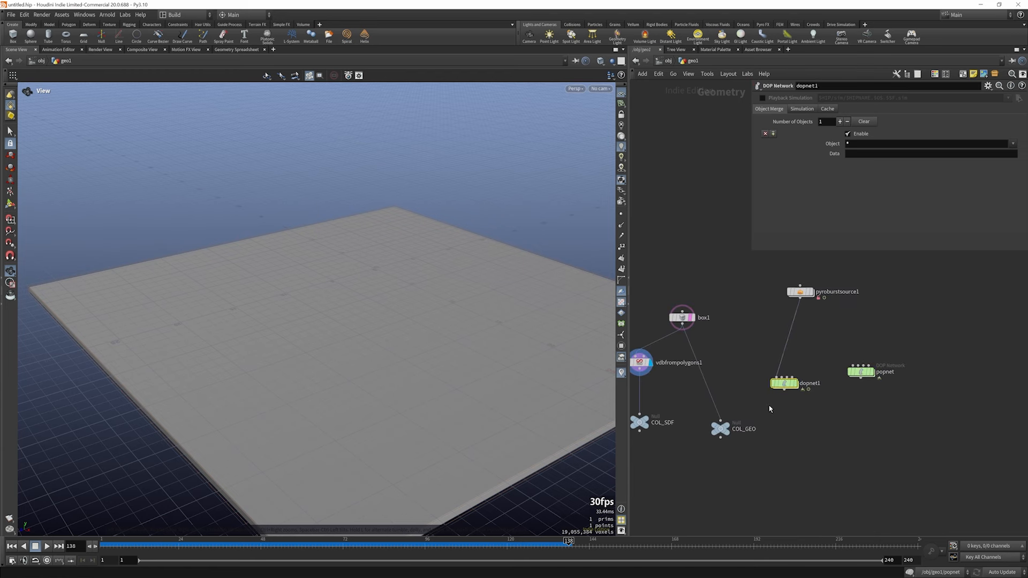
key(Delete)
drag(861, 371, 824, 298)
click(799, 374)
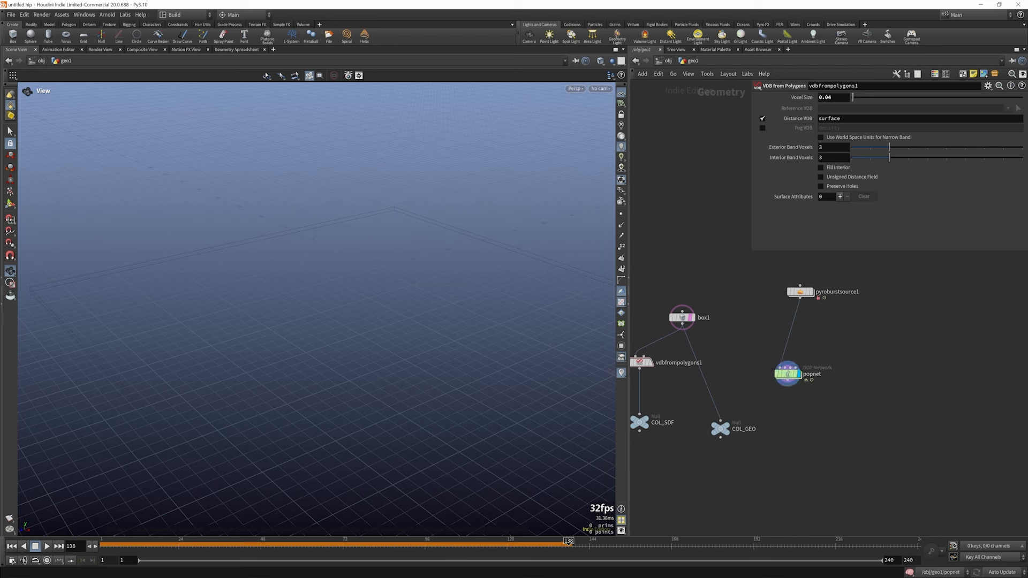
click(47, 546)
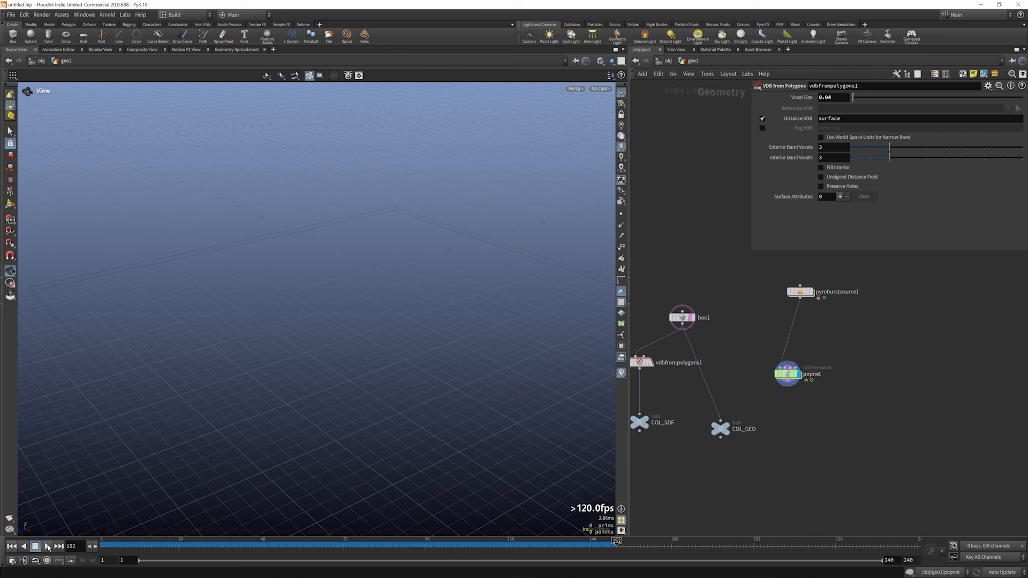
- Inside popnet, set source_first_input's Emission Type to All Geometry and play the simulation
double_click(786, 368)
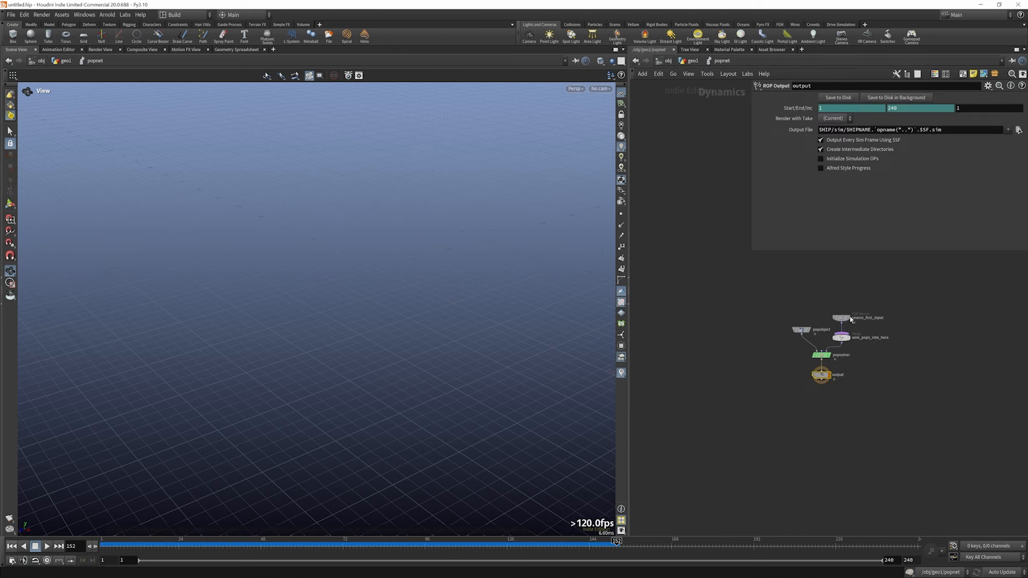
click(834, 320)
click(841, 122)
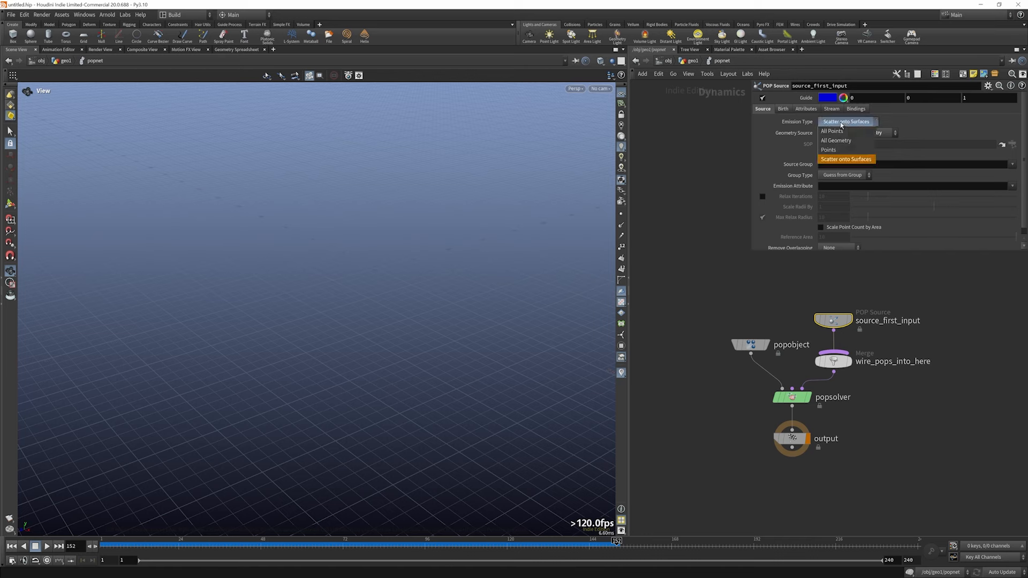
click(842, 125)
click(867, 133)
click(851, 123)
click(841, 140)
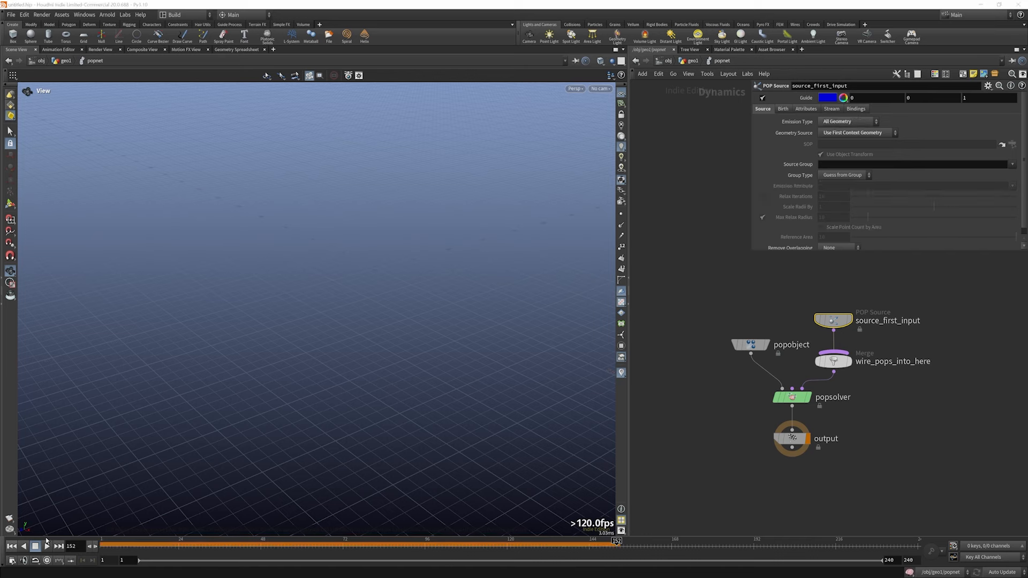
click(47, 545)
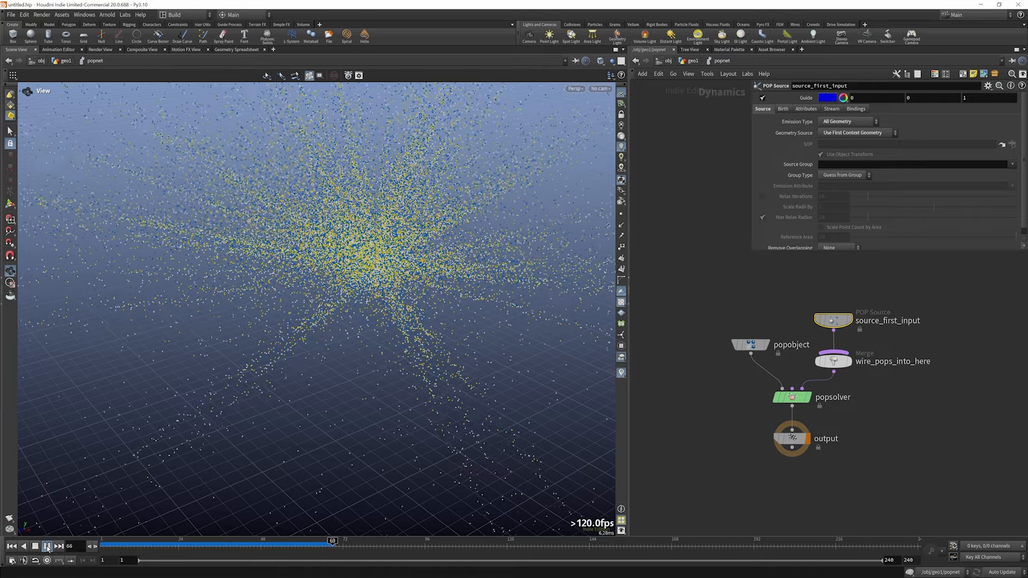
click(47, 548)
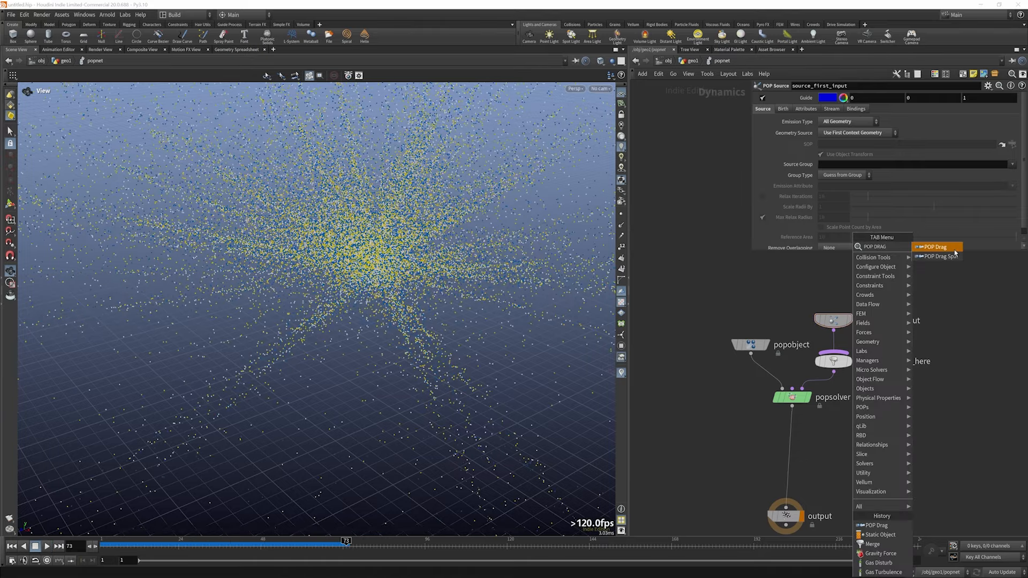
- Insert a POP Drag between source_first_input and wire_pops_into_here with an Air Resistance of 0.1
click(954, 250)
click(838, 359)
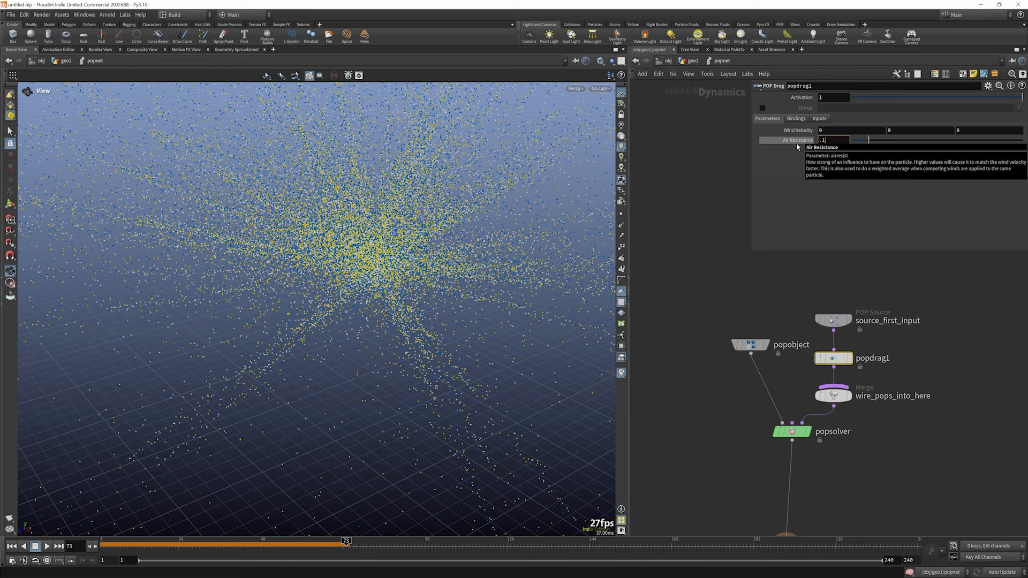
key(Return)
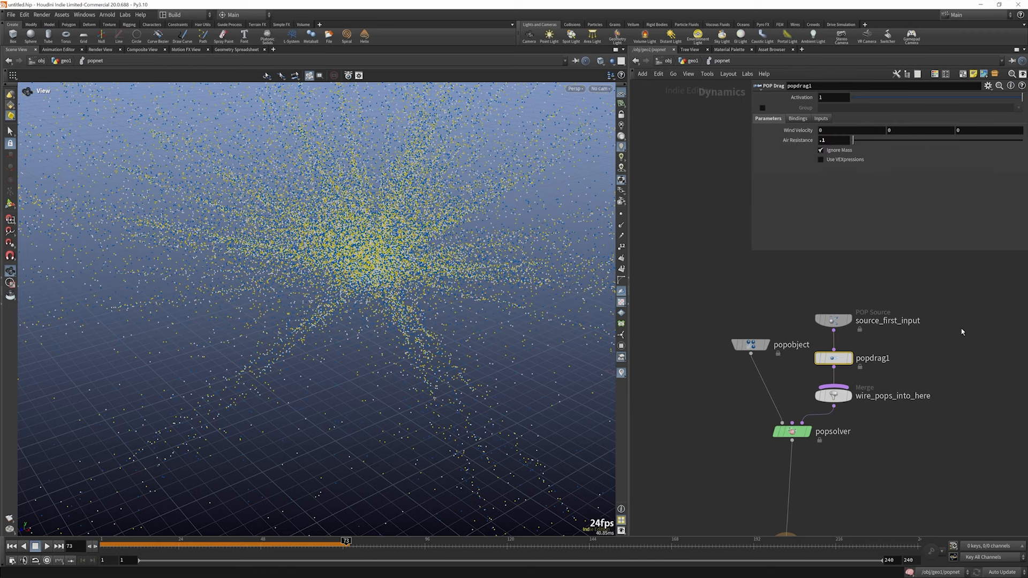
- Insert a Gravity Force node between popsolver and output
scroll(930, 324, down, 3)
key(Tab)
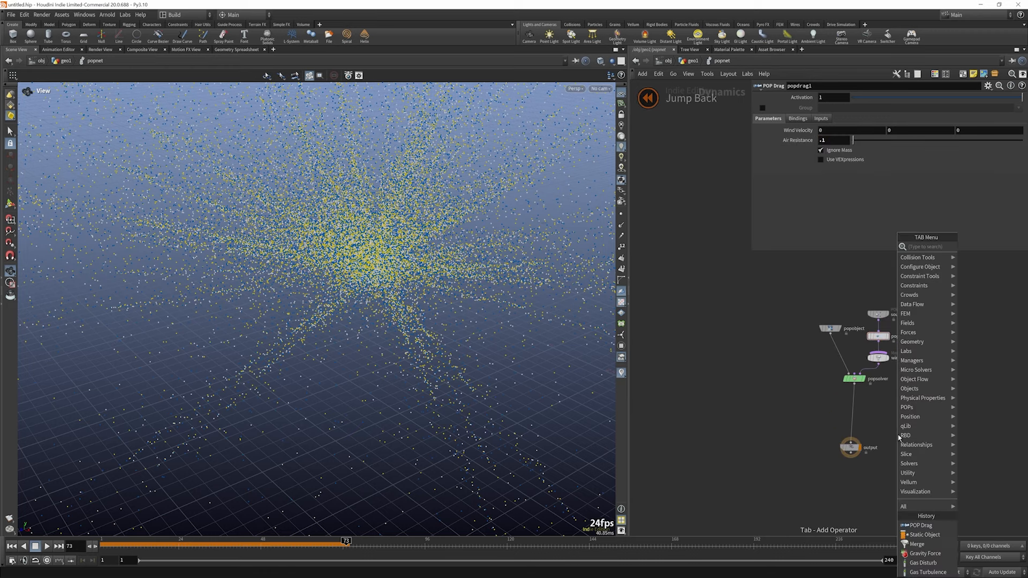
text(gra)
key(Return)
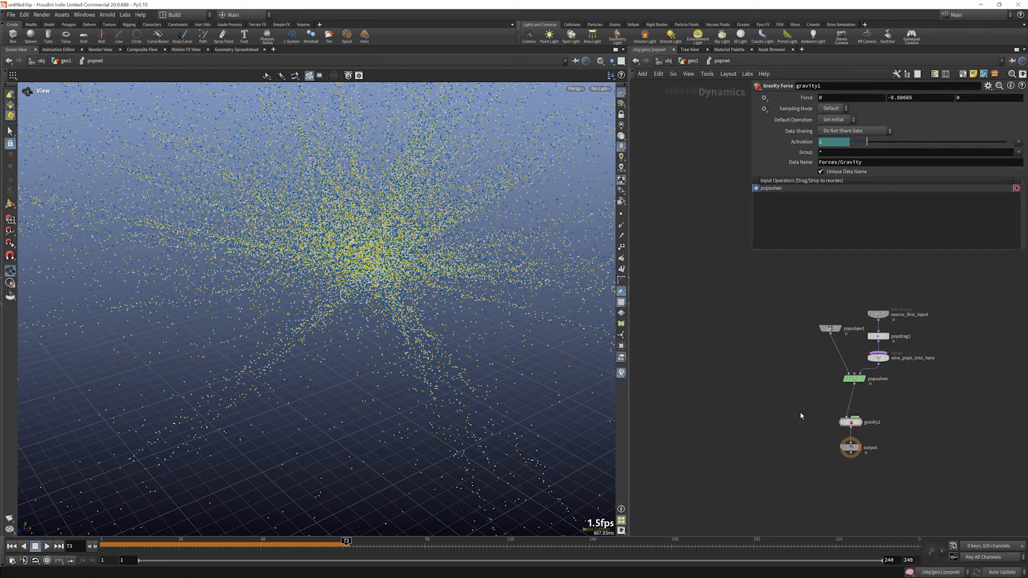
- Insert a Merge node between popsolver and gravity1
key(Tab)
text(mer)
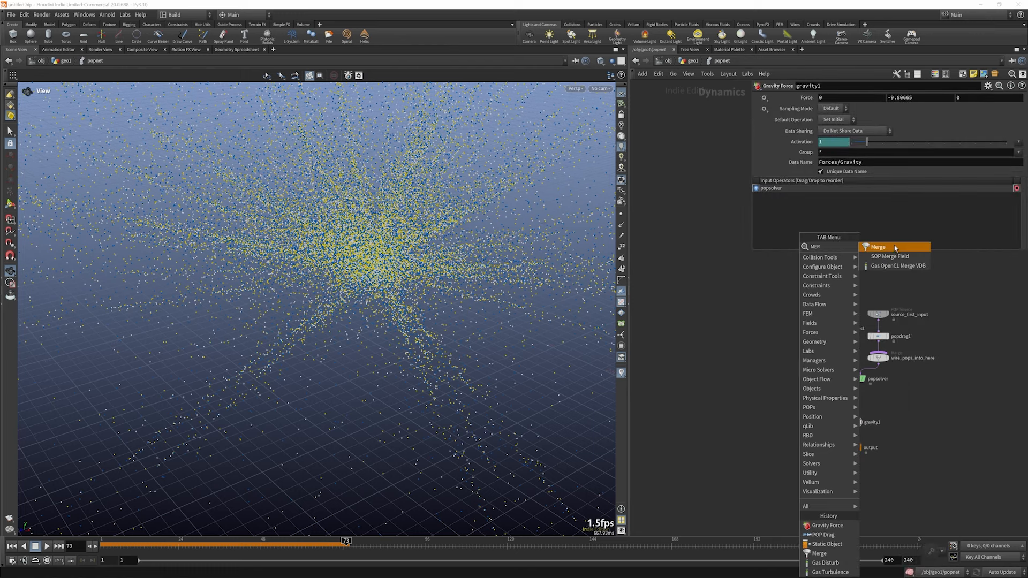
key(Return)
click(850, 405)
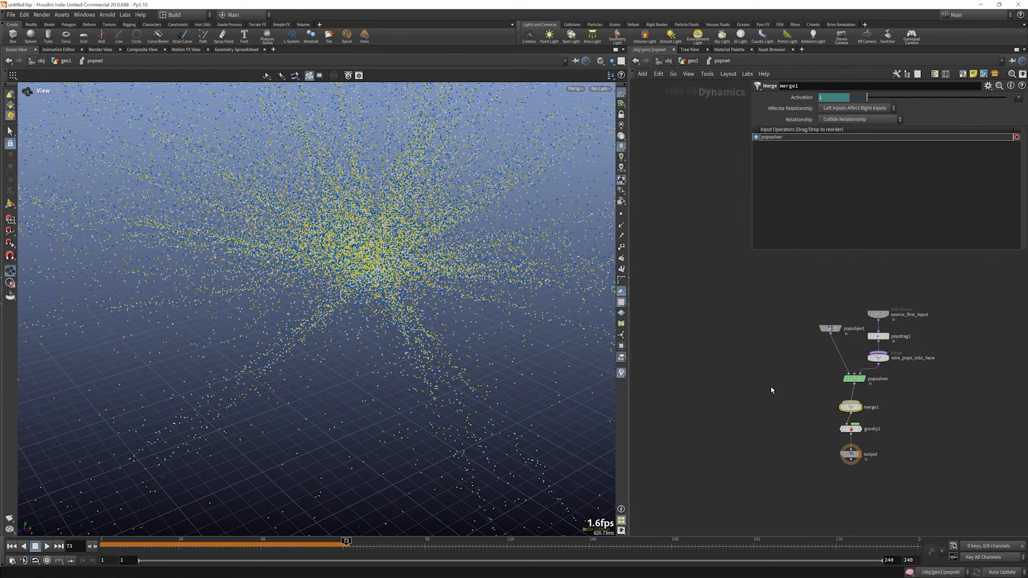
- Add a Static Object wired into merge1 and paste the copied collision geometry path as its SOP Path
key(Tab)
mouse_move(772, 389)
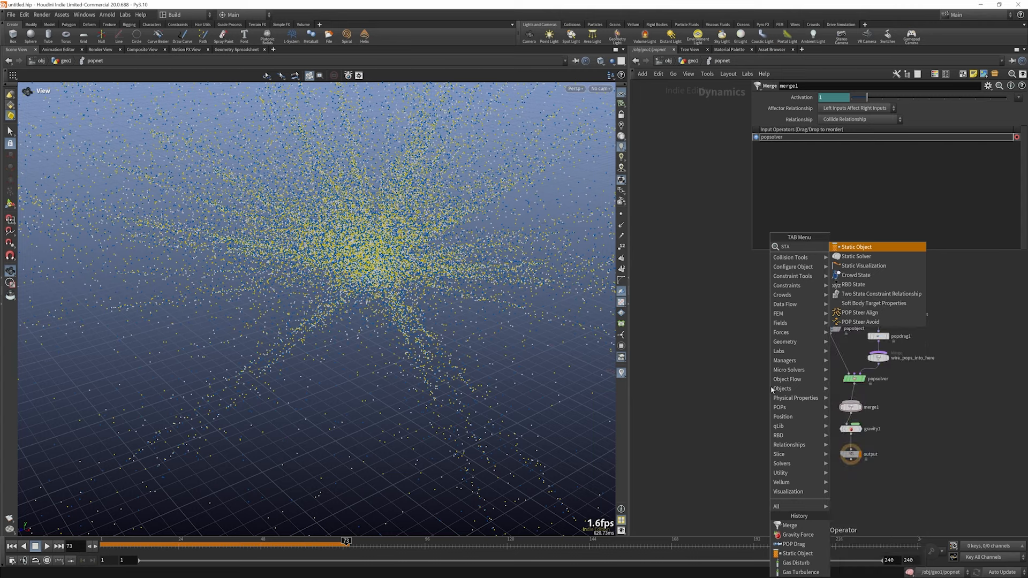
click(854, 252)
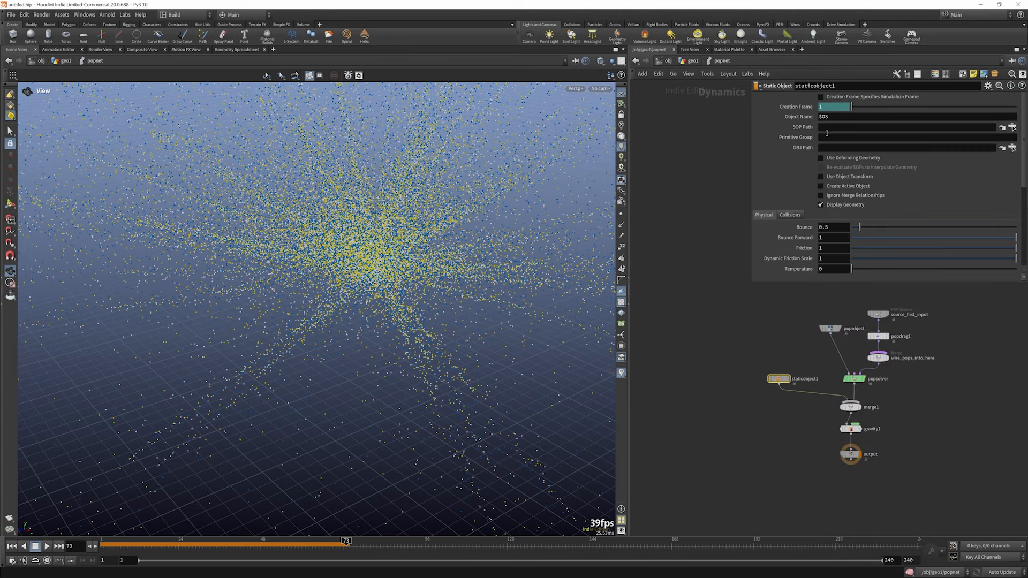
click(826, 127)
key(ctrl+v)
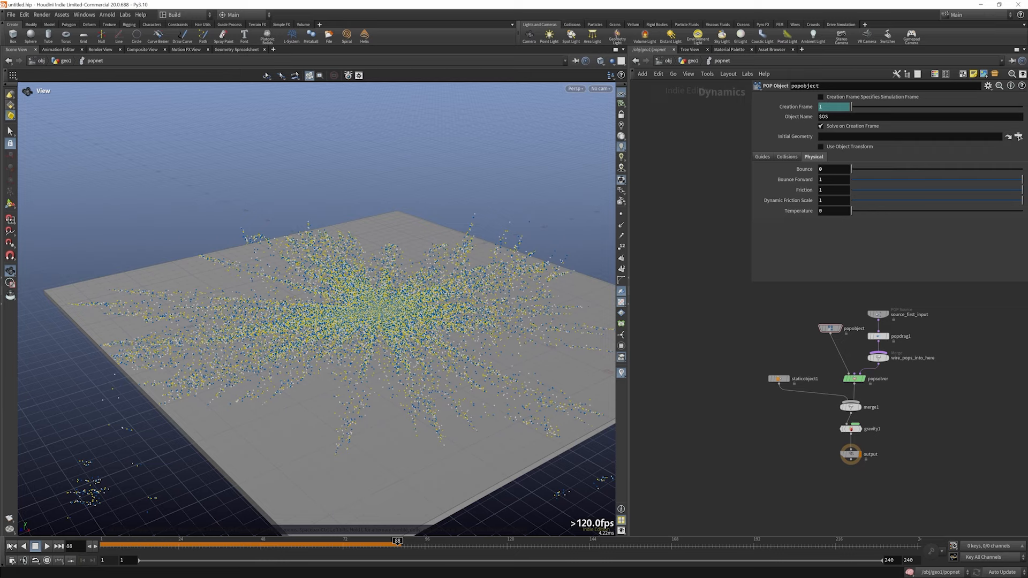
- Replay the particle simulation from the first frame to examine the collision with the ground slab
click(11, 546)
click(47, 546)
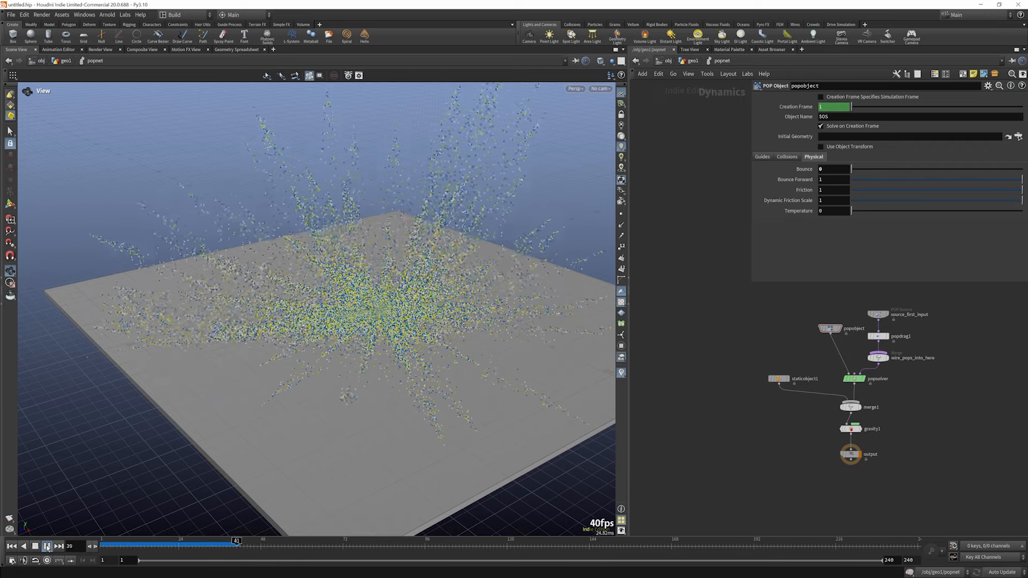
click(47, 548)
scroll(230, 268, down, 3)
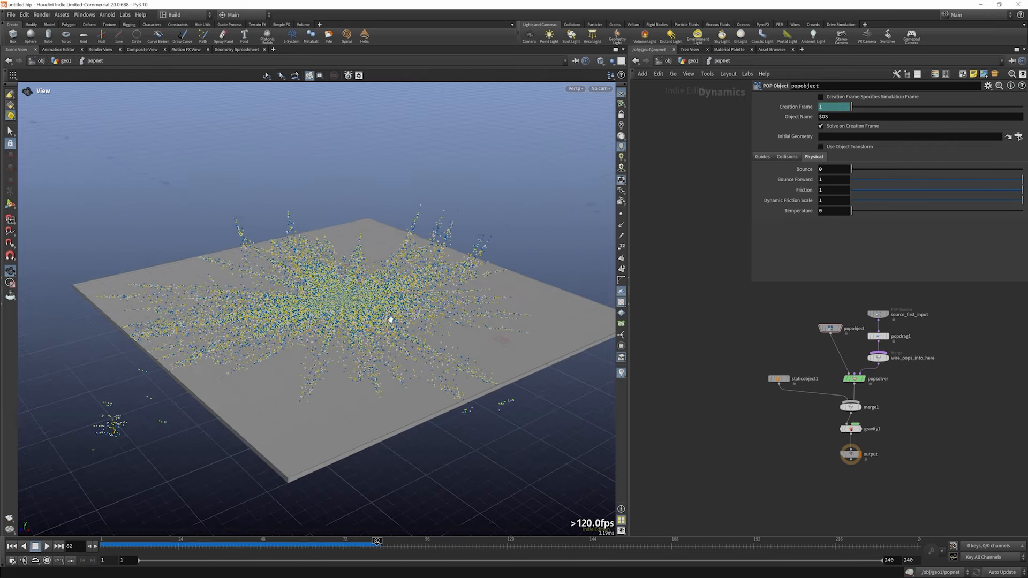
- Return to geo1 and move popnet aside, disconnecting it from pyroburstsource1
scroll(818, 325, up, 1)
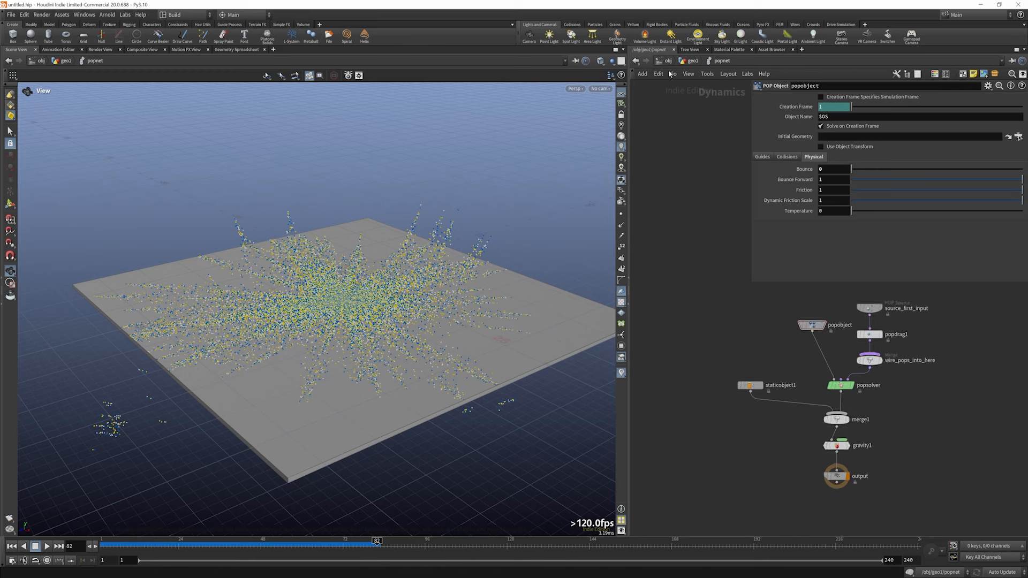
click(692, 60)
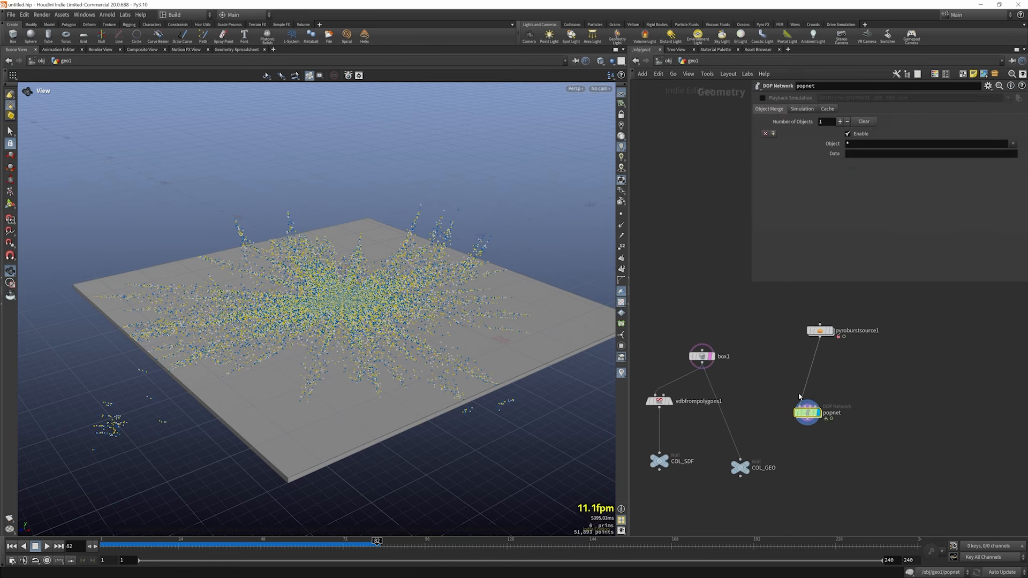
drag(804, 415, 928, 424)
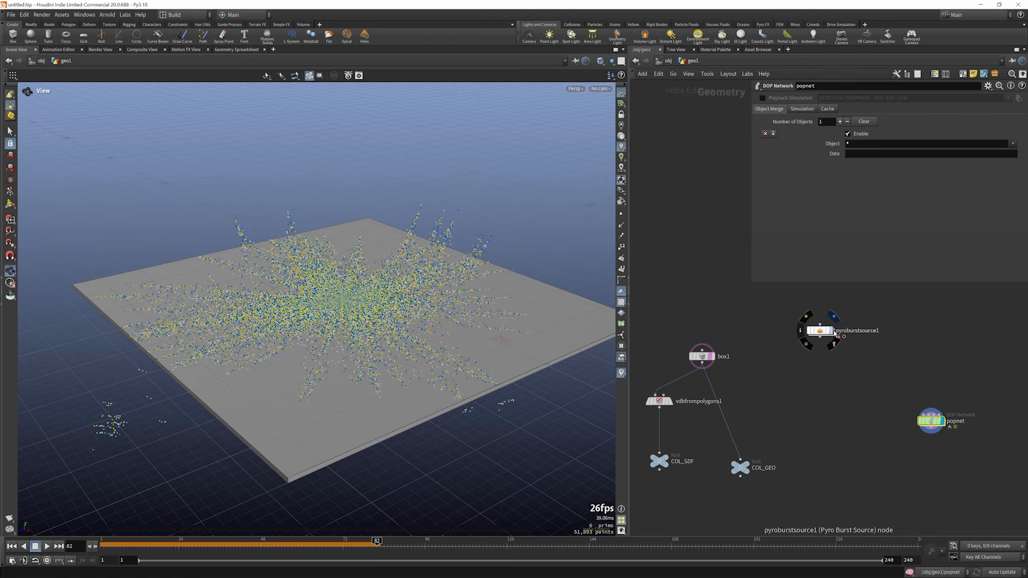
- Add a Pyro Solver below pyroburstsource1 and connect pyroburstsource1 to its first input
key(Tab)
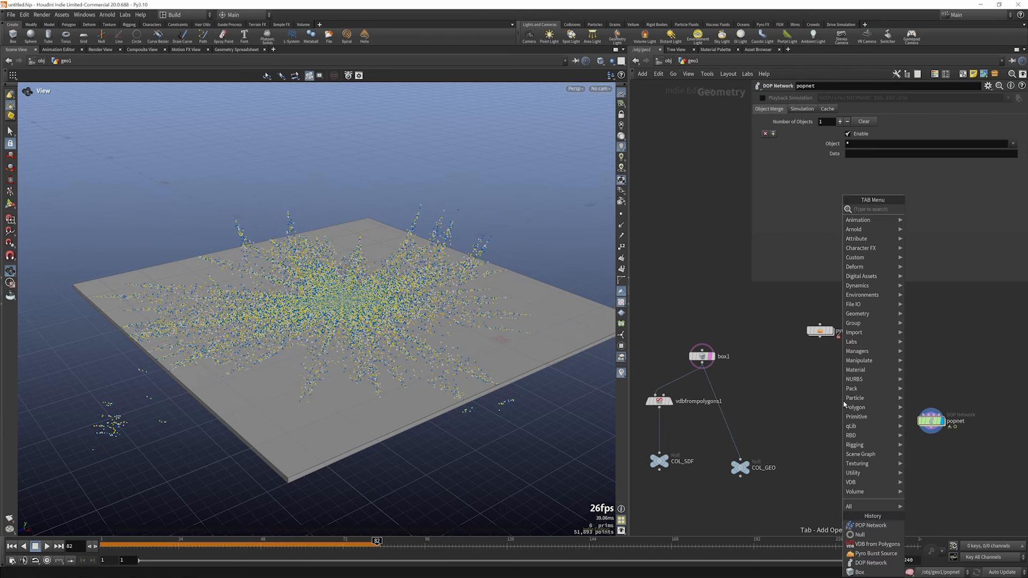
text(p)
key(BackSpace)
text(solv)
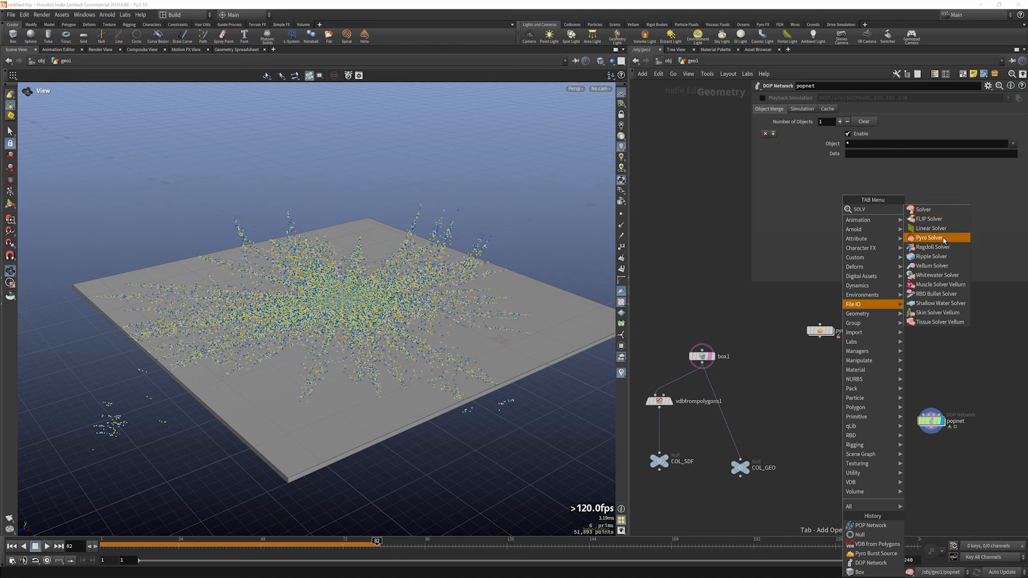
click(943, 238)
click(836, 380)
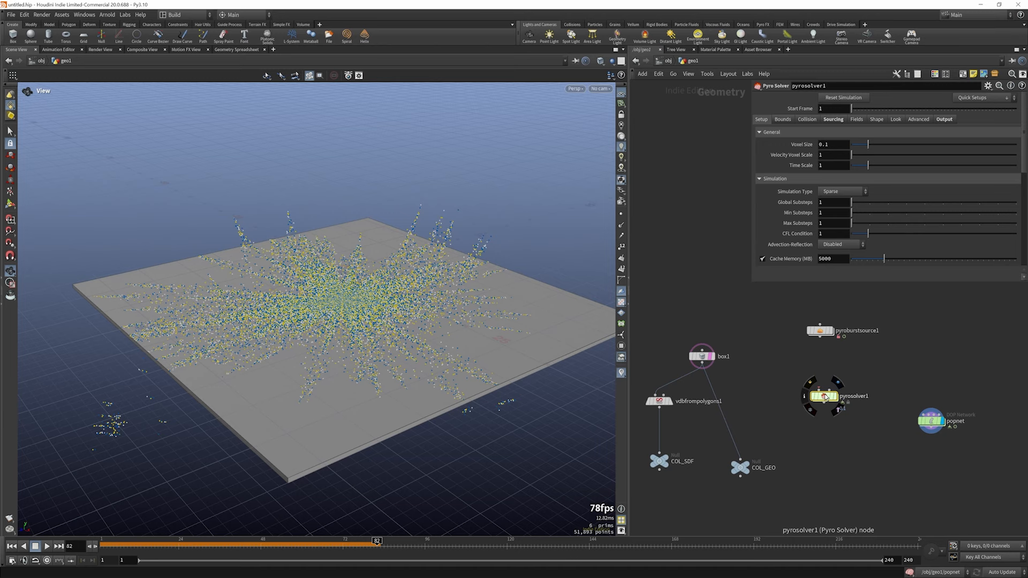
drag(823, 390, 821, 339)
- Examine the DOP network and surrounding node graph inside pyrosolver1, then return to geo1
double_click(825, 399)
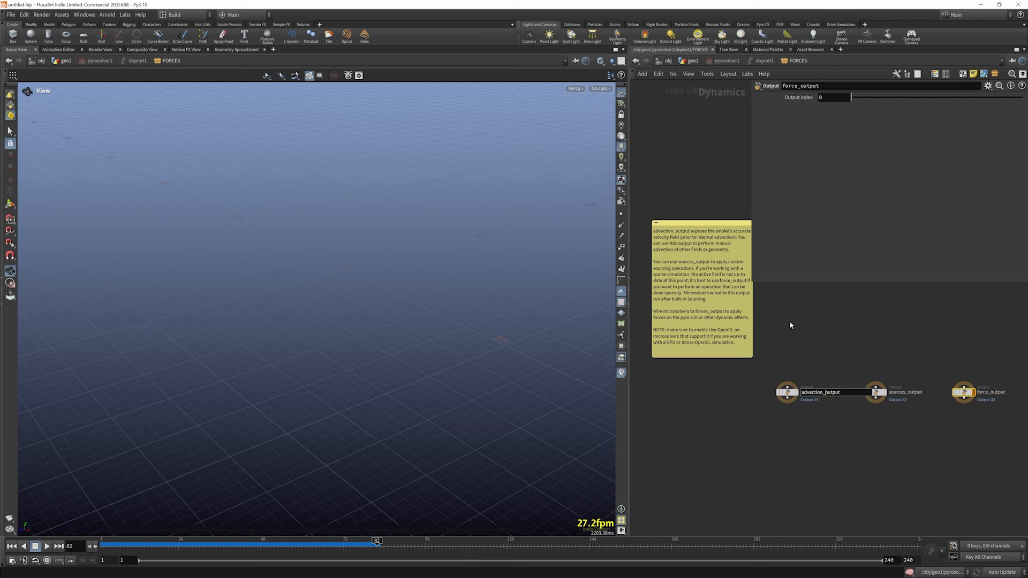
click(727, 61)
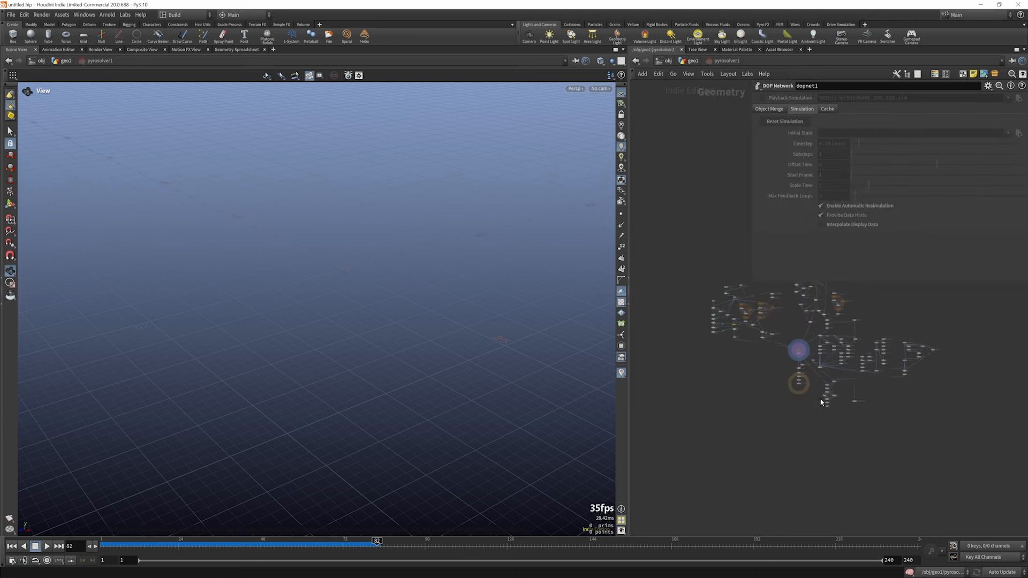
scroll(827, 327, up, 5)
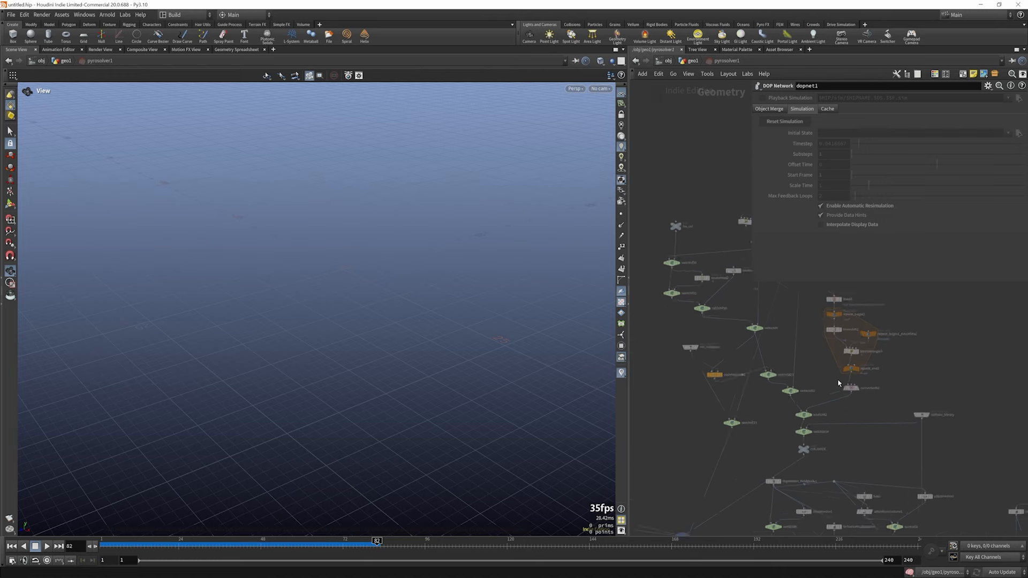
scroll(796, 354, down, 5)
scroll(859, 448, up, 5)
scroll(859, 447, down, 2)
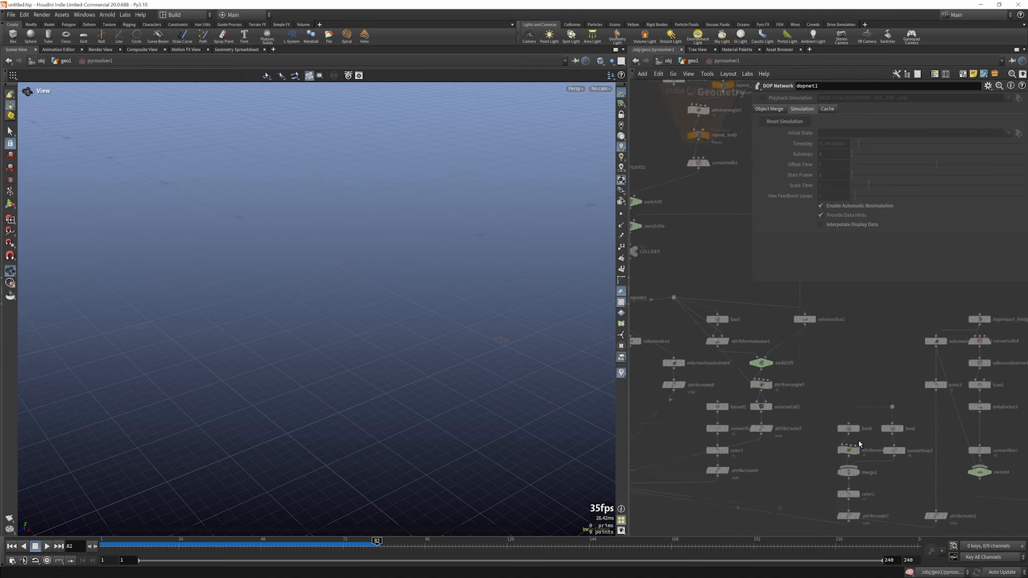
click(689, 60)
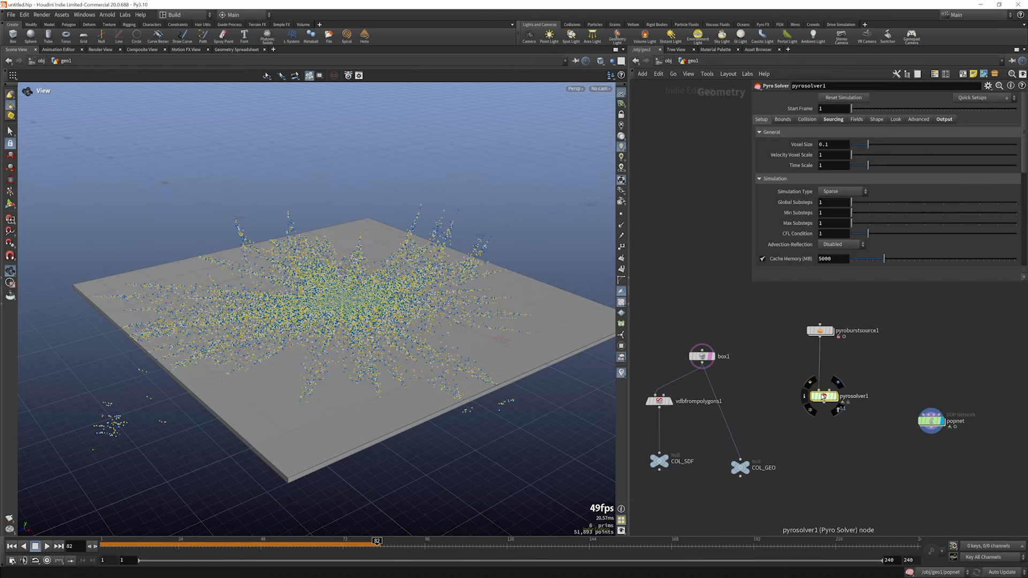
- Review pyrosolver1's Bounds, Collision, Sourcing, Fields, Shape, Look and Advanced settings
click(783, 120)
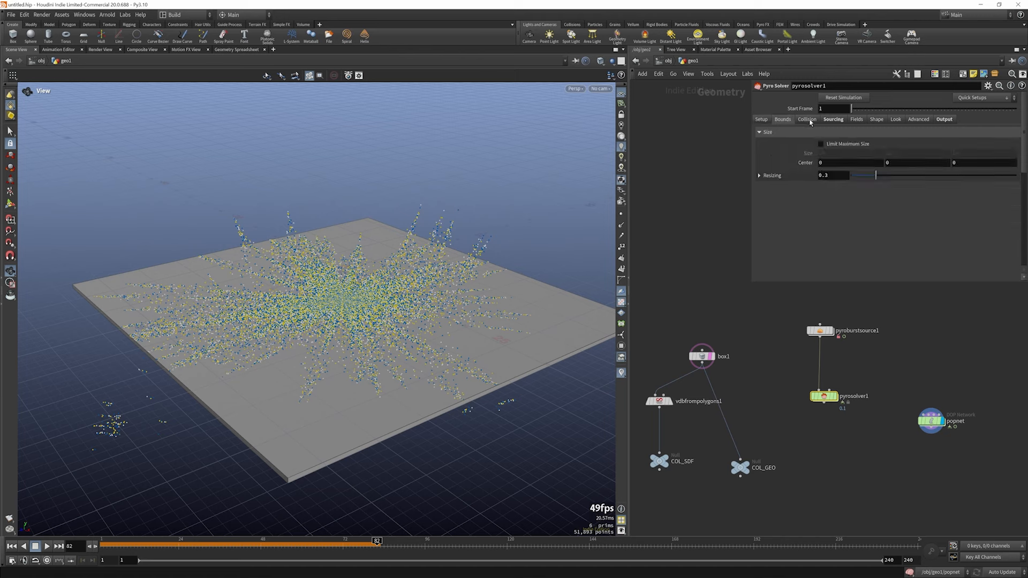
click(807, 120)
click(833, 120)
click(857, 120)
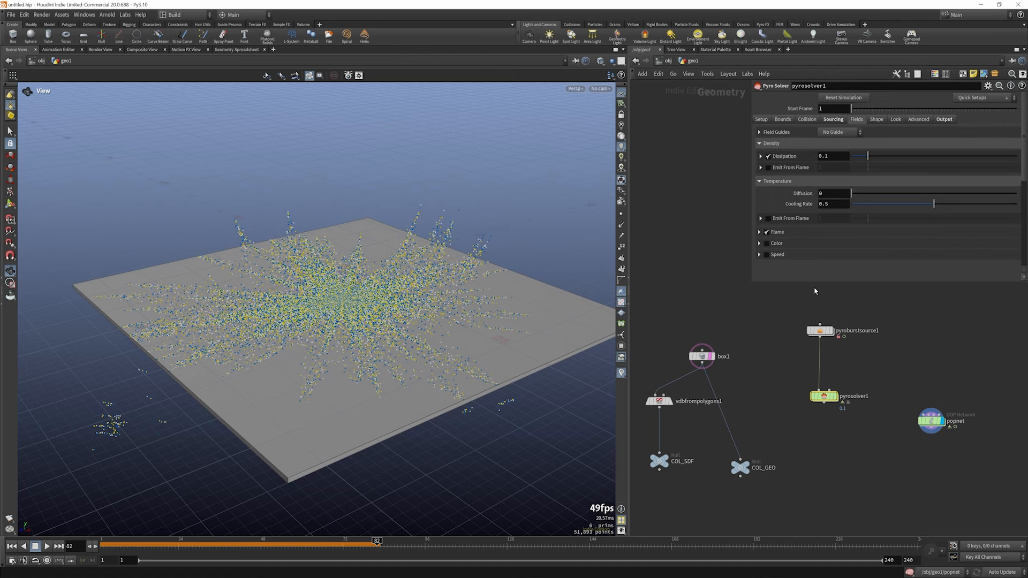
mouse_move(817, 285)
mouse_down()
mouse_move(817, 320)
mouse_move(817, 294)
mouse_up()
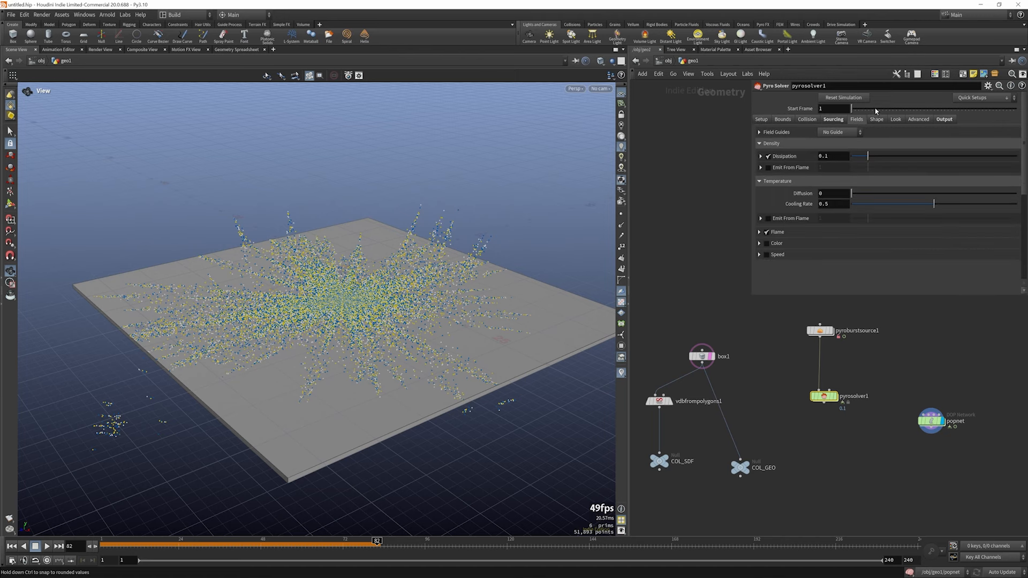
click(877, 120)
click(895, 120)
click(919, 119)
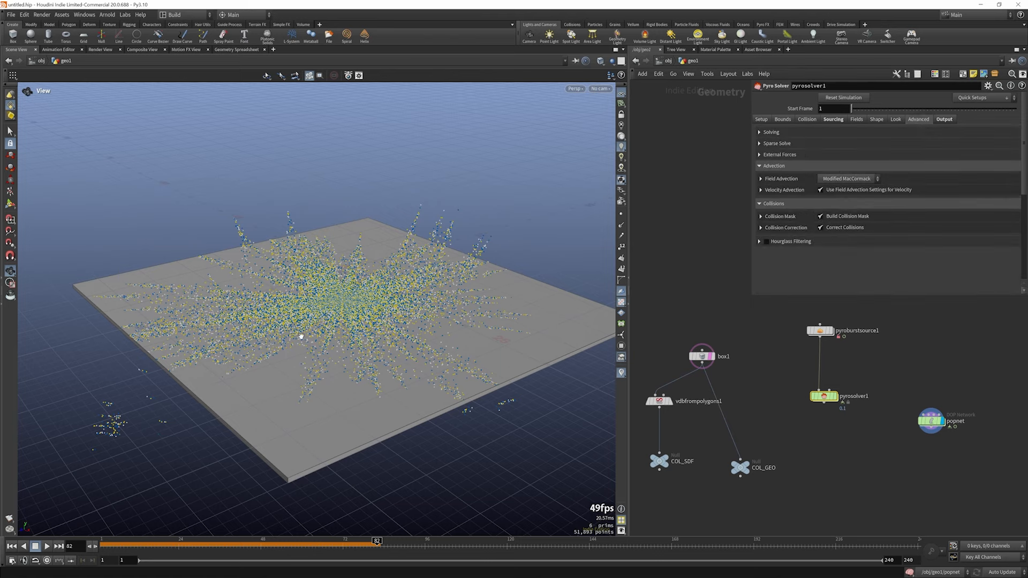
drag(374, 269, 500, 315)
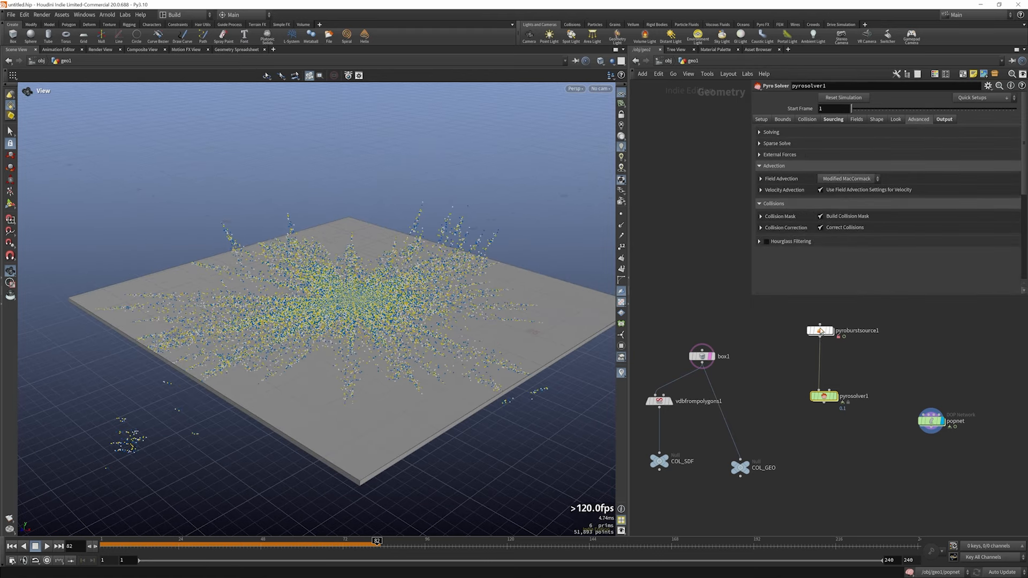
- Apply the Pyro Simulation quick setup to pyroburstsource1
drag(822, 333, 823, 329)
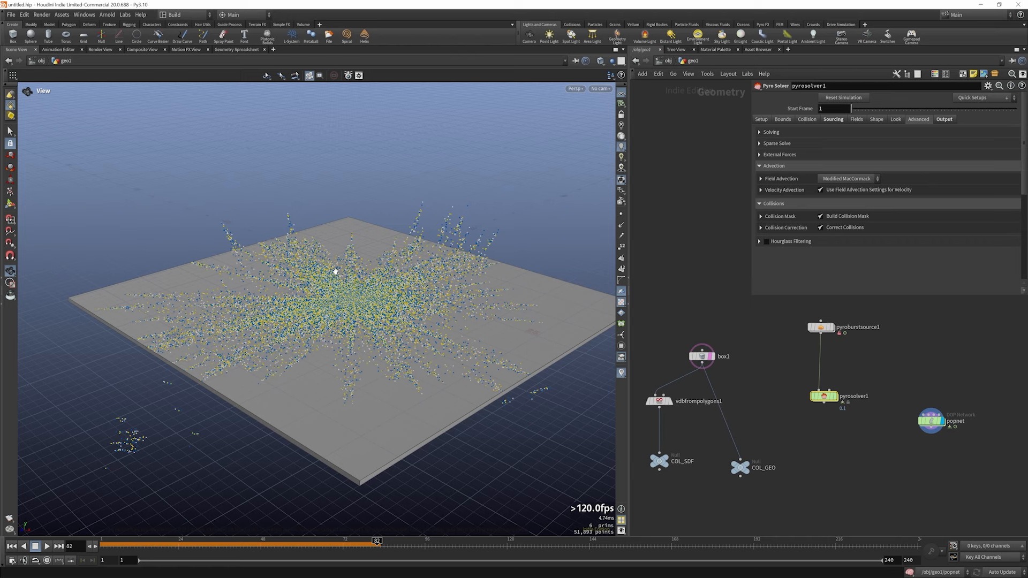
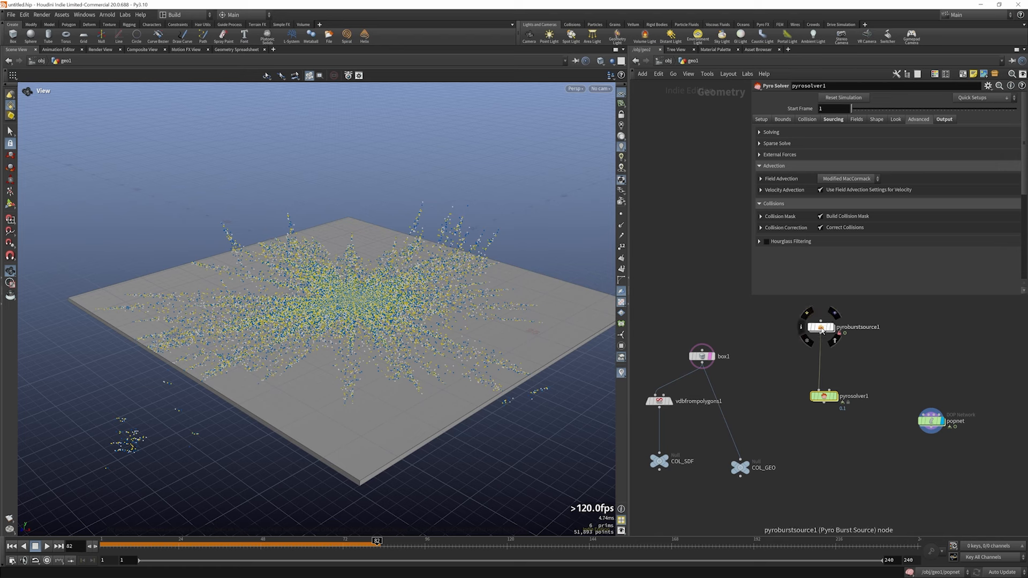
drag(820, 327, 819, 319)
click(819, 321)
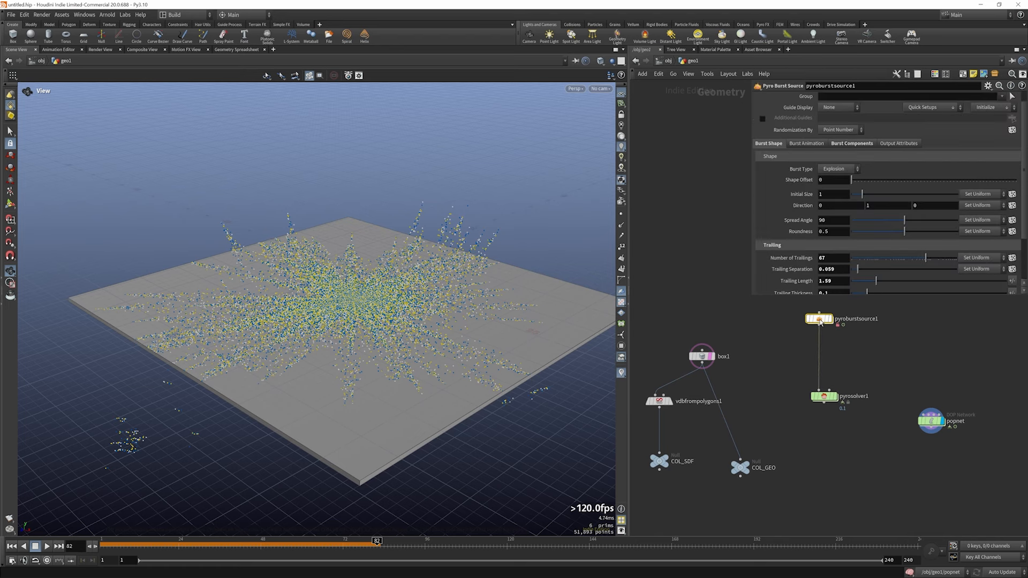
click(929, 115)
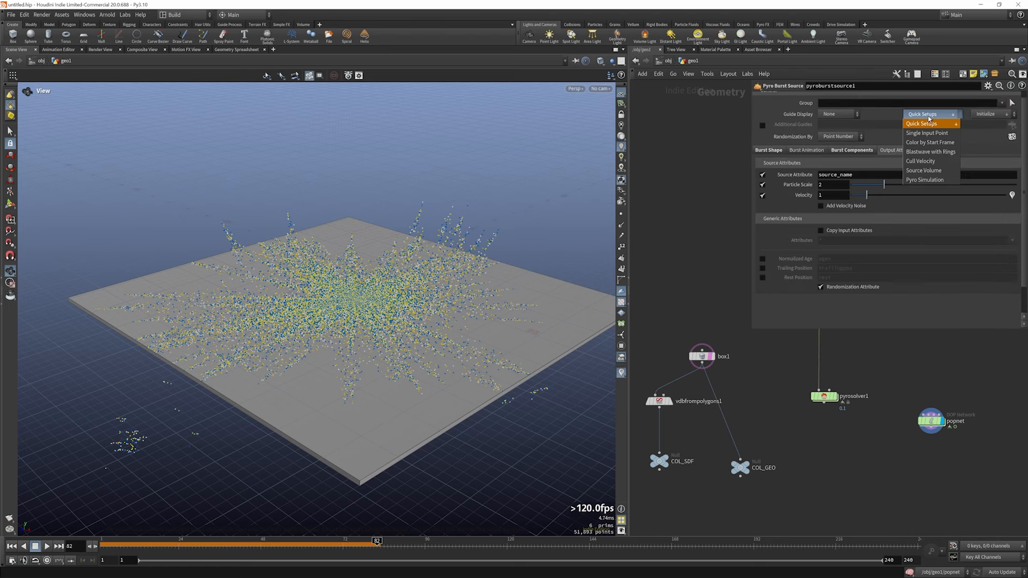
click(934, 180)
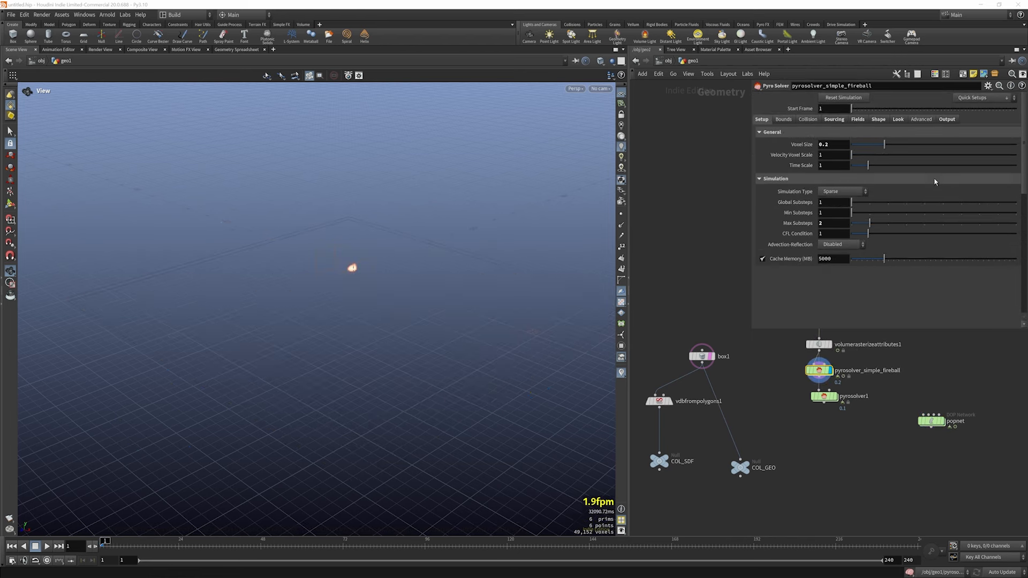
- Delete pyrosolver_simple_fireball and place pyrosolver1 below volumerasterizeattributes1, with that node wired into it
scroll(824, 474, down, 4)
scroll(825, 432, up, 6)
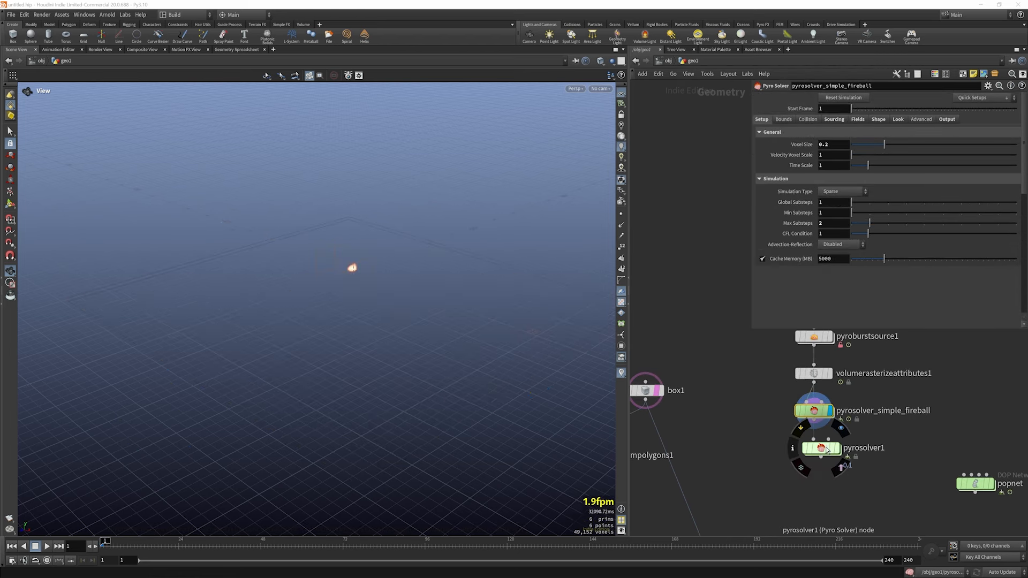
drag(829, 450, 862, 470)
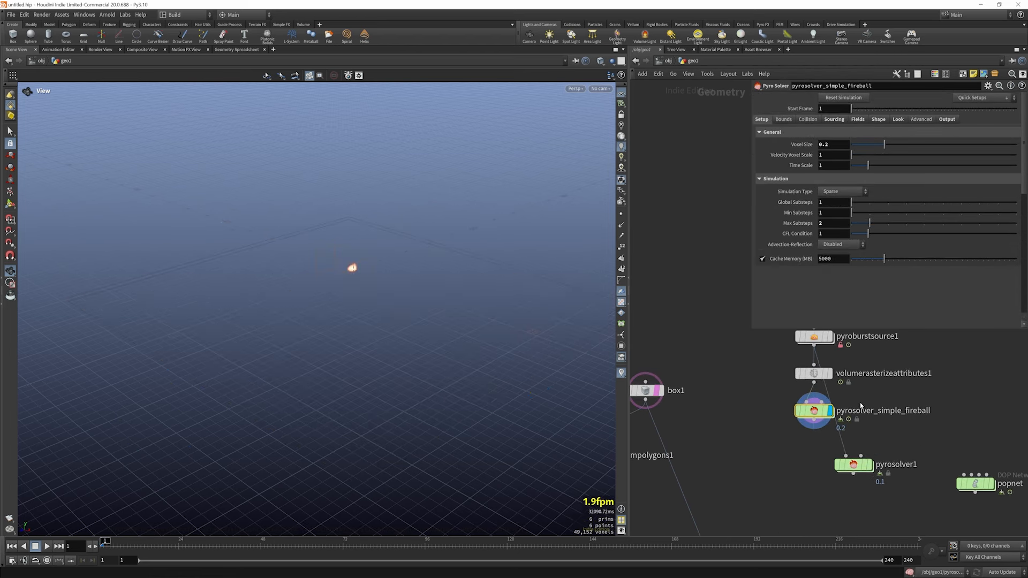
drag(813, 413, 774, 423)
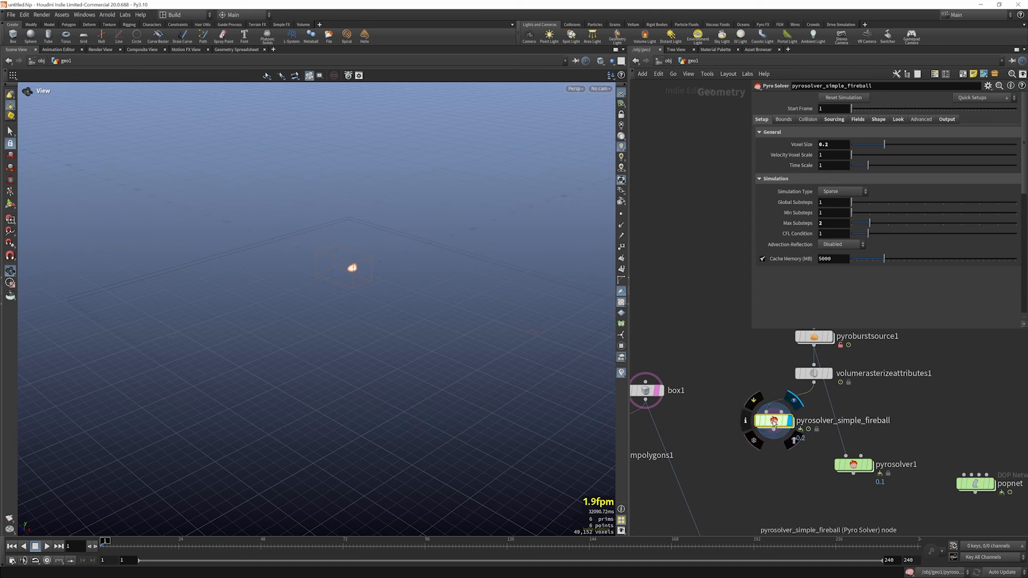
key(Delete)
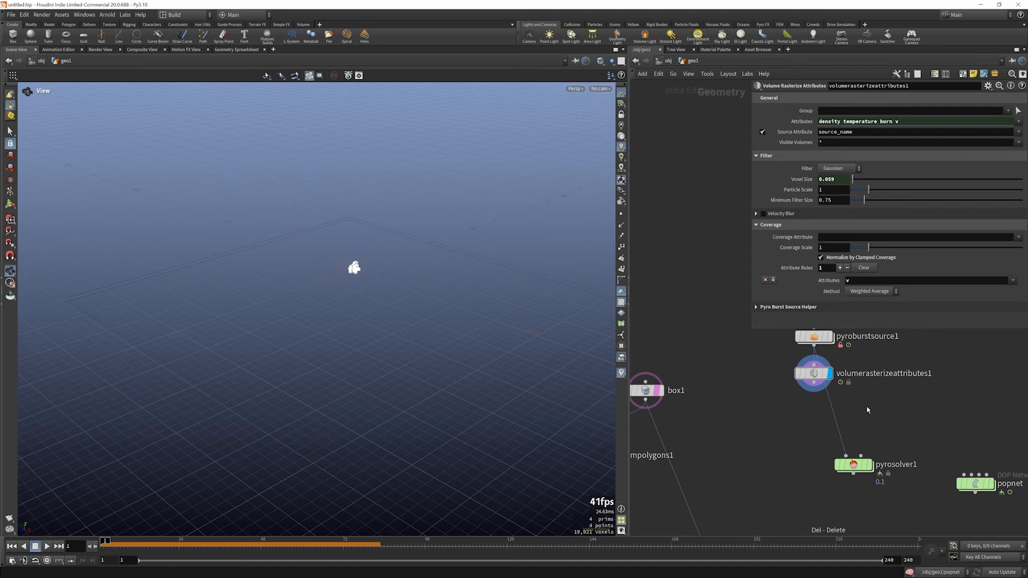
mouse_move(853, 470)
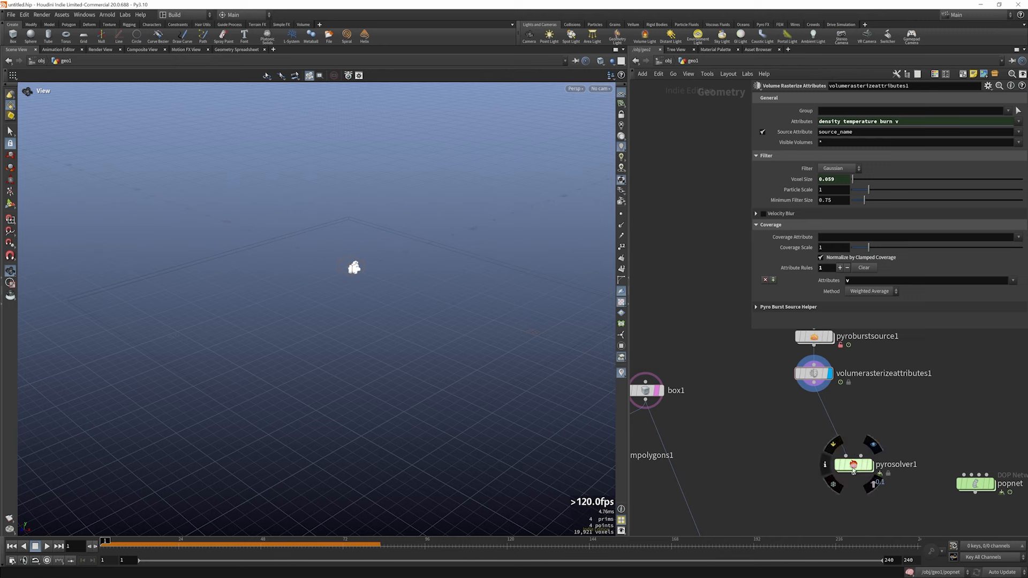
drag(853, 470, 821, 466)
scroll(805, 449, down, 4)
scroll(825, 408, up, 5)
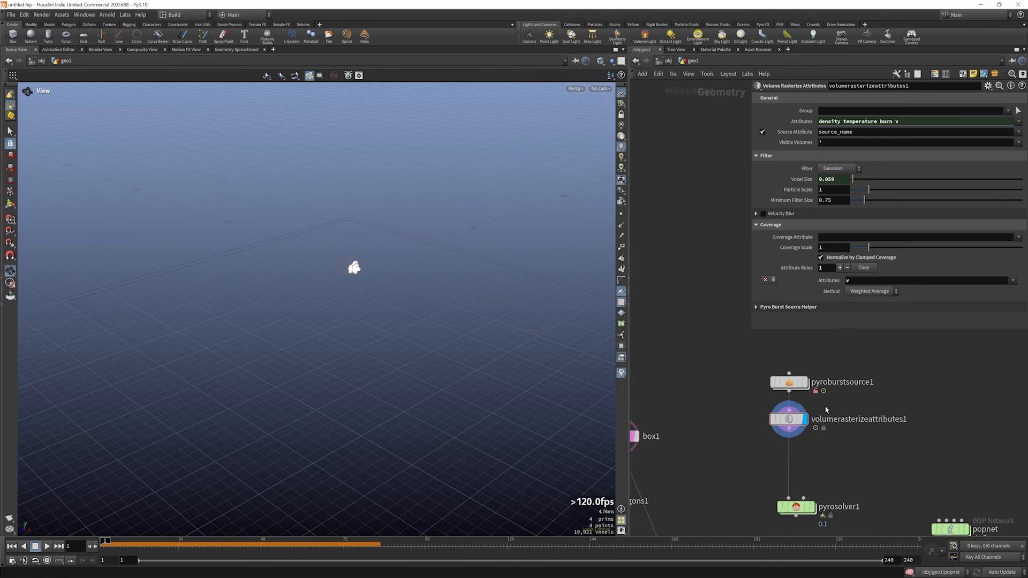
- Display pyroburstsource1 with its Burst Animation settings and scrub to frame 4 to examine the burst points
click(788, 381)
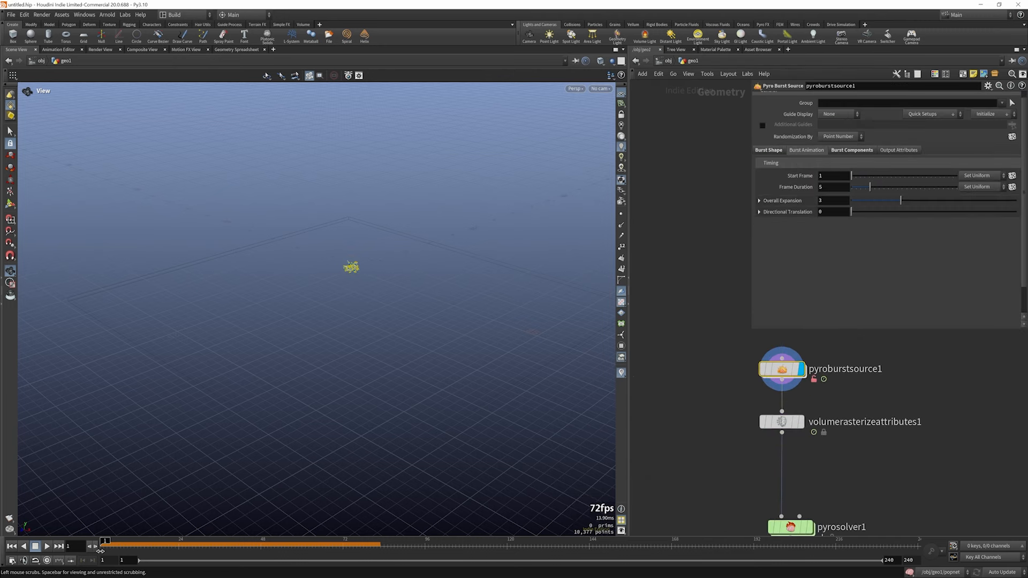
drag(104, 550, 110, 549)
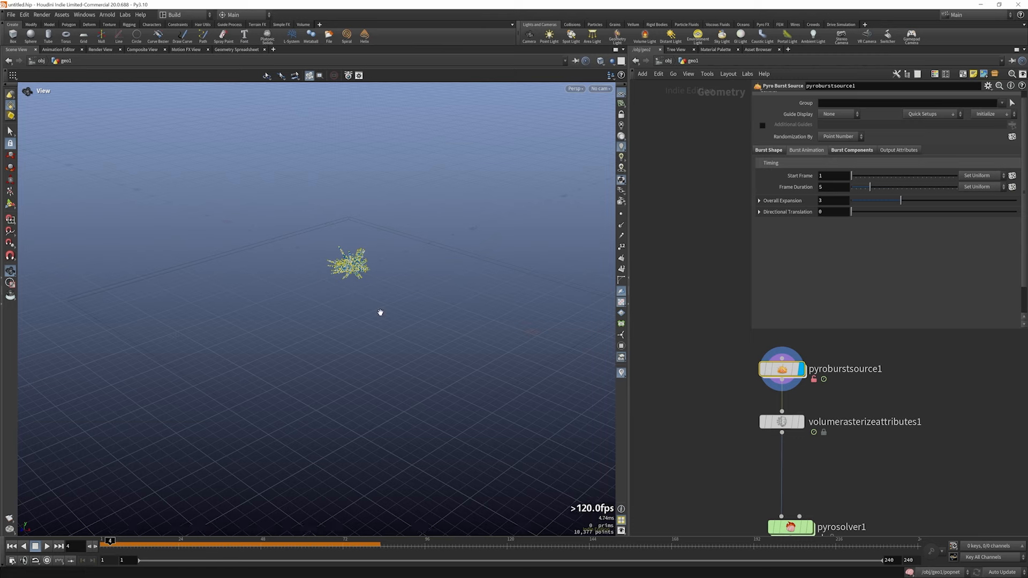
scroll(375, 242, up, 5)
drag(376, 243, 363, 249)
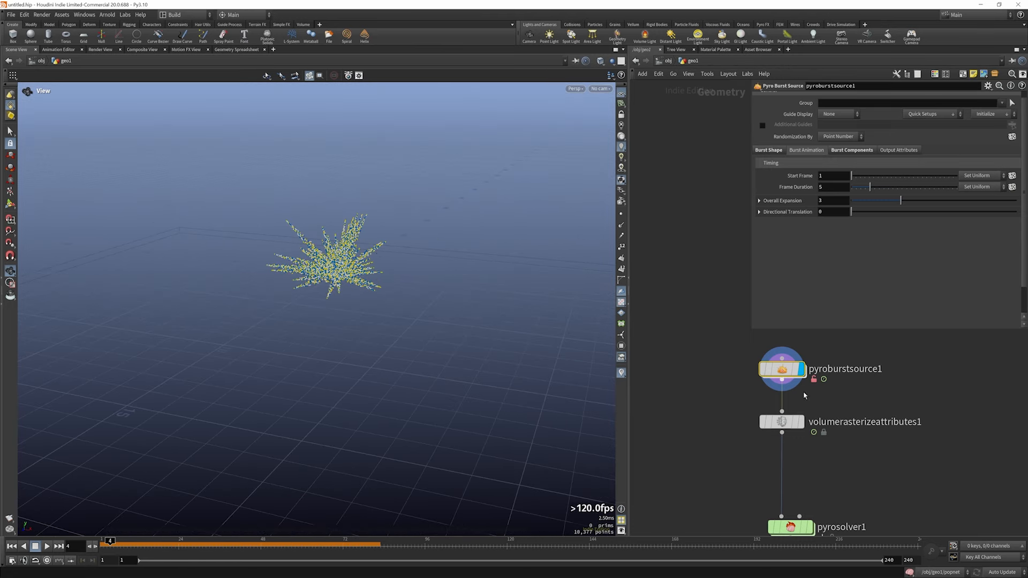
- Examine the three pyro sources in pyroburstsource1's Burst Components settings, comparing the attribute assigned to each one
click(851, 150)
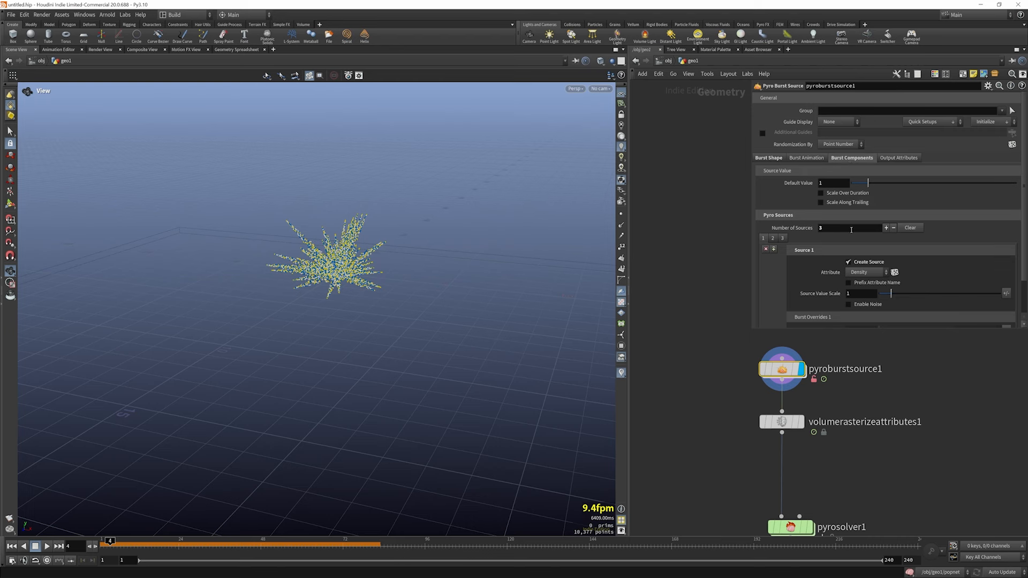
scroll(851, 229, down, 2)
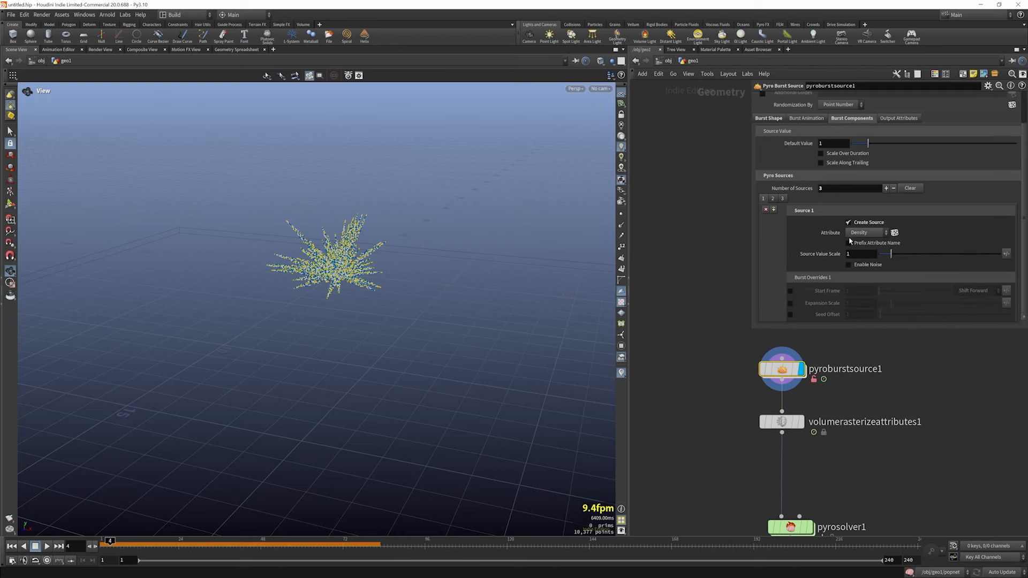
click(773, 198)
click(765, 199)
click(774, 200)
click(783, 199)
click(774, 199)
click(782, 199)
- Display volumerasterizeattributes1 with its settings and examine the rasterized burst volume from another angle
mouse_move(785, 424)
mouse_down()
mouse_move(793, 438)
mouse_move(785, 430)
mouse_up()
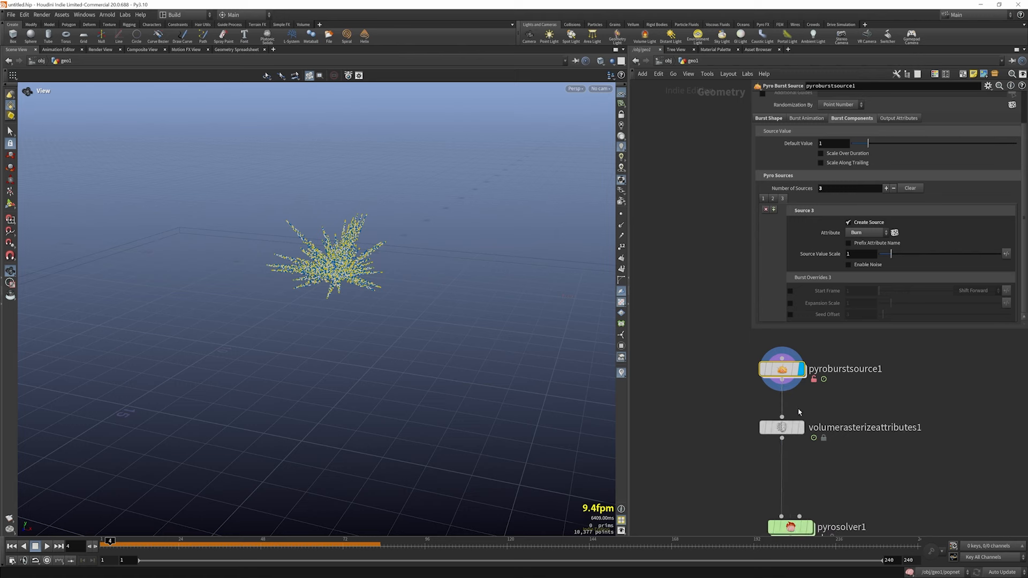
click(785, 430)
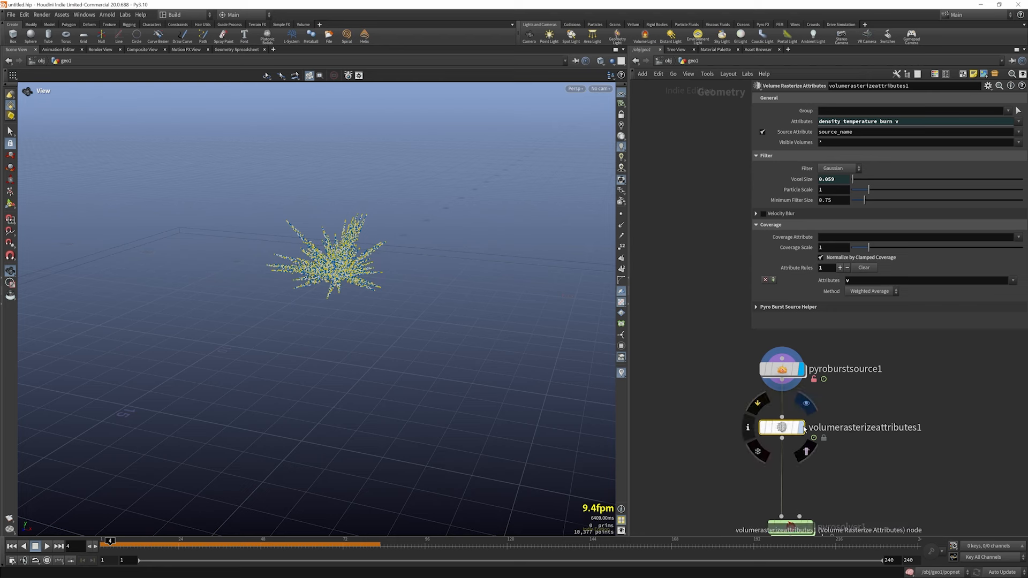
click(802, 415)
mouse_move(783, 428)
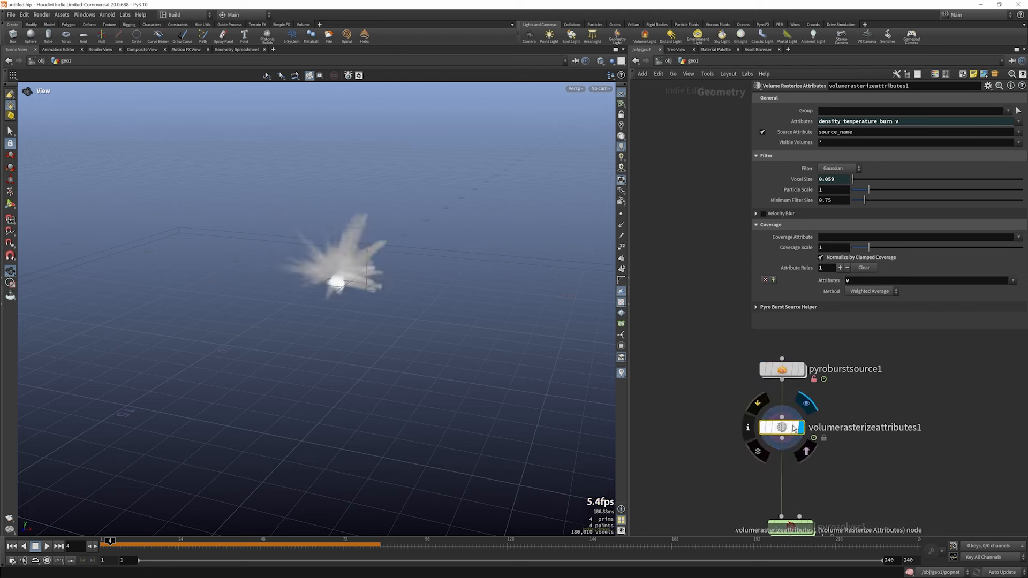
drag(785, 426, 785, 431)
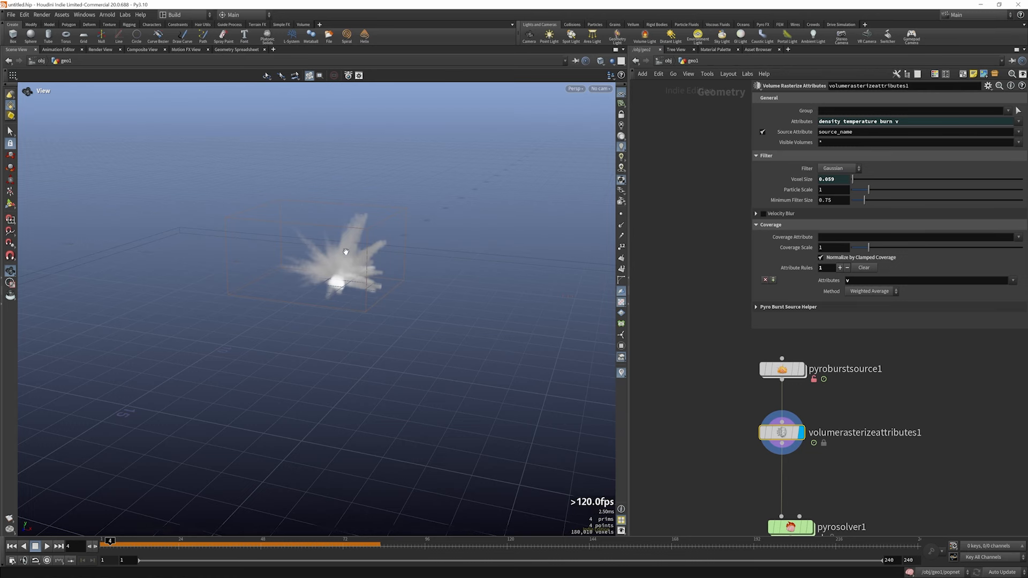
drag(345, 251, 374, 258)
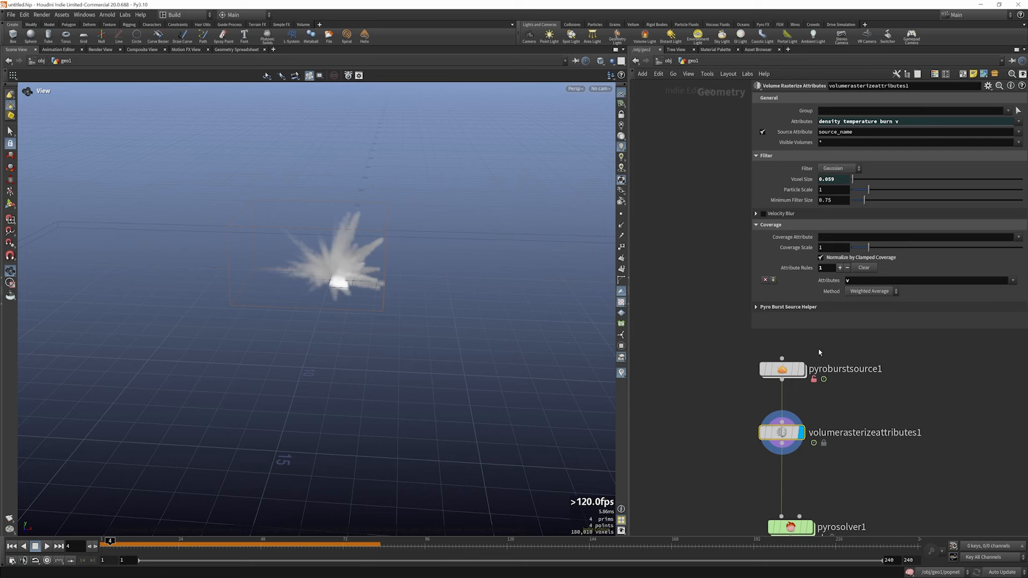
- Display pyrosolver1 with its settings and play the explosion simulation from frame 1
scroll(807, 356, down, 4)
scroll(816, 438, up, 5)
click(796, 435)
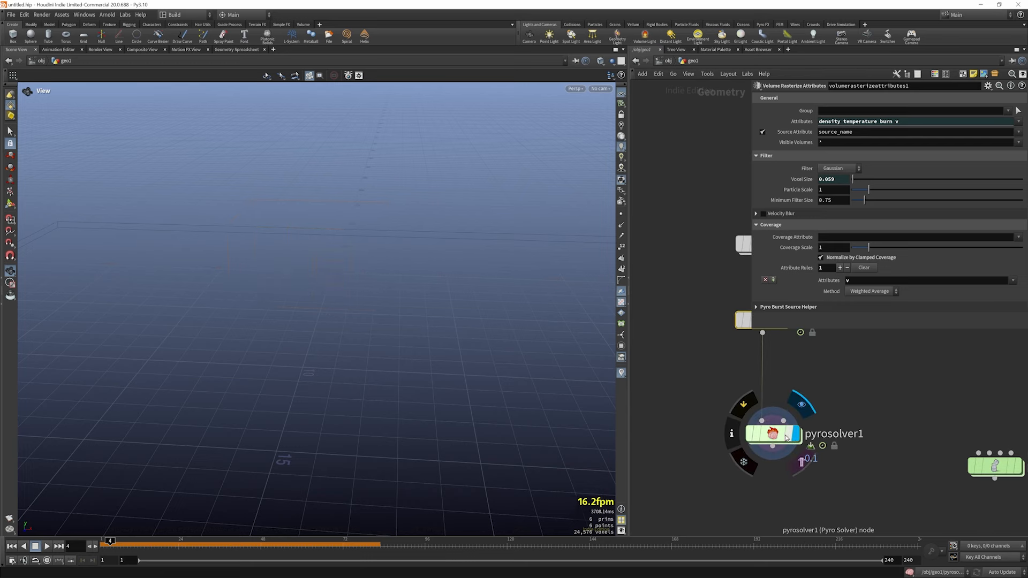
click(786, 438)
click(11, 547)
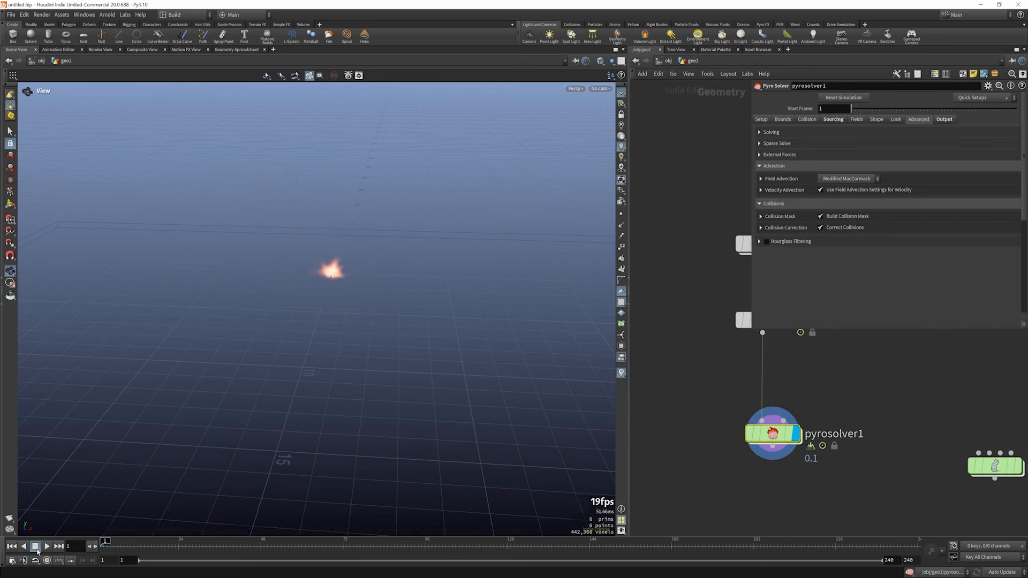
click(46, 546)
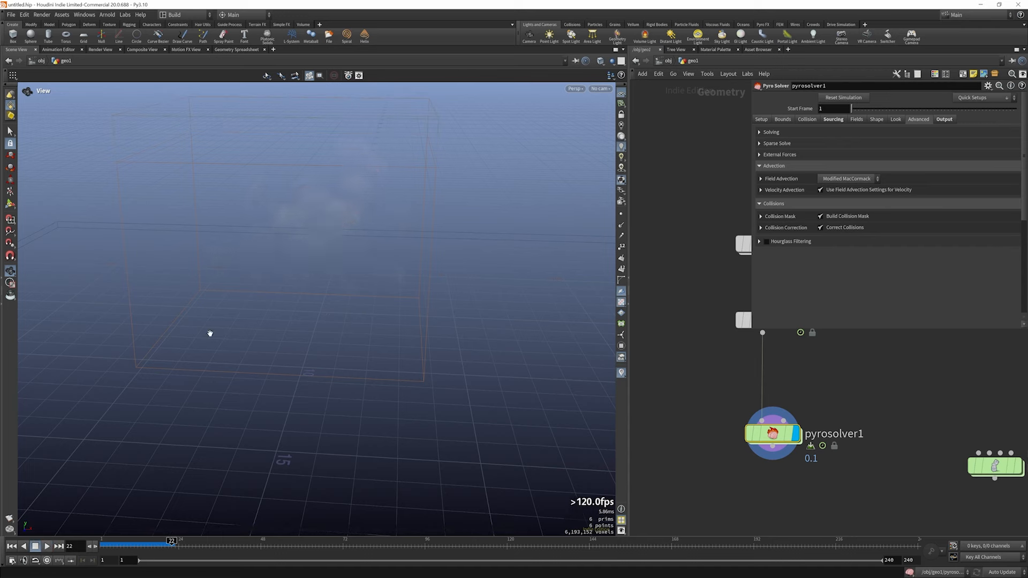
drag(210, 333, 344, 230)
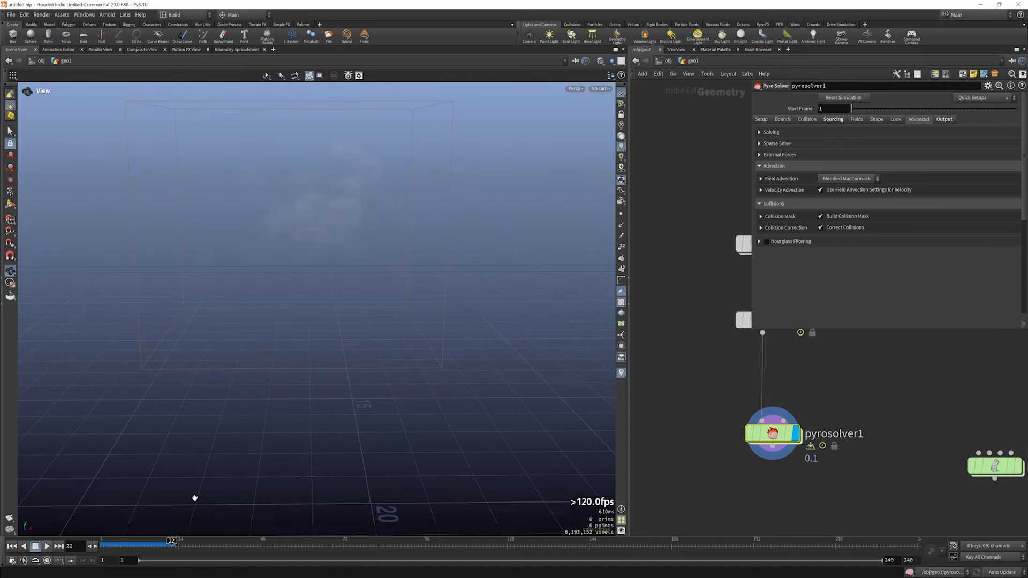
- Replay the pyro simulation from the first frame and scrub back to frame 12 to examine the fireball
click(13, 547)
click(47, 547)
click(48, 547)
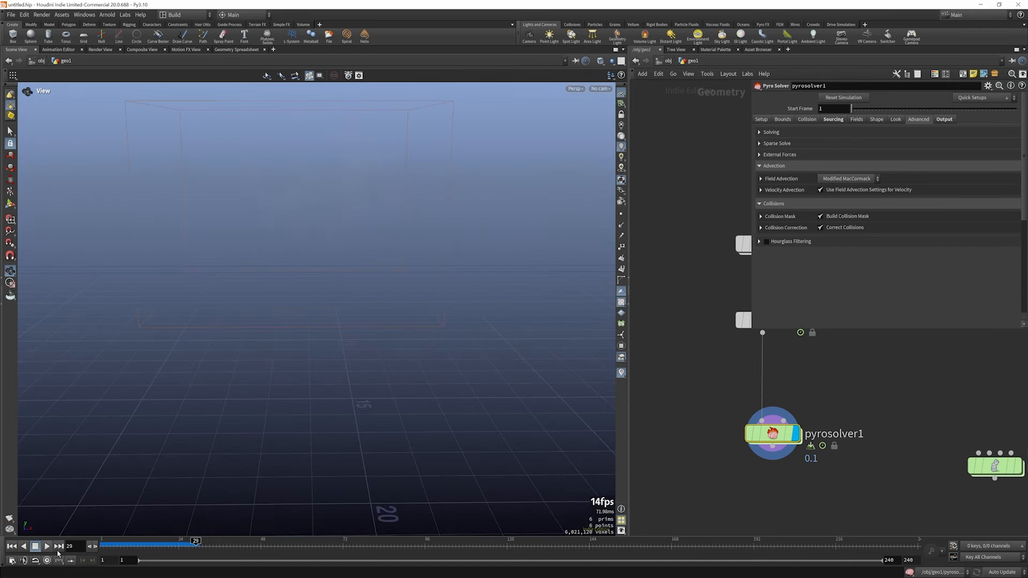
drag(104, 545, 138, 545)
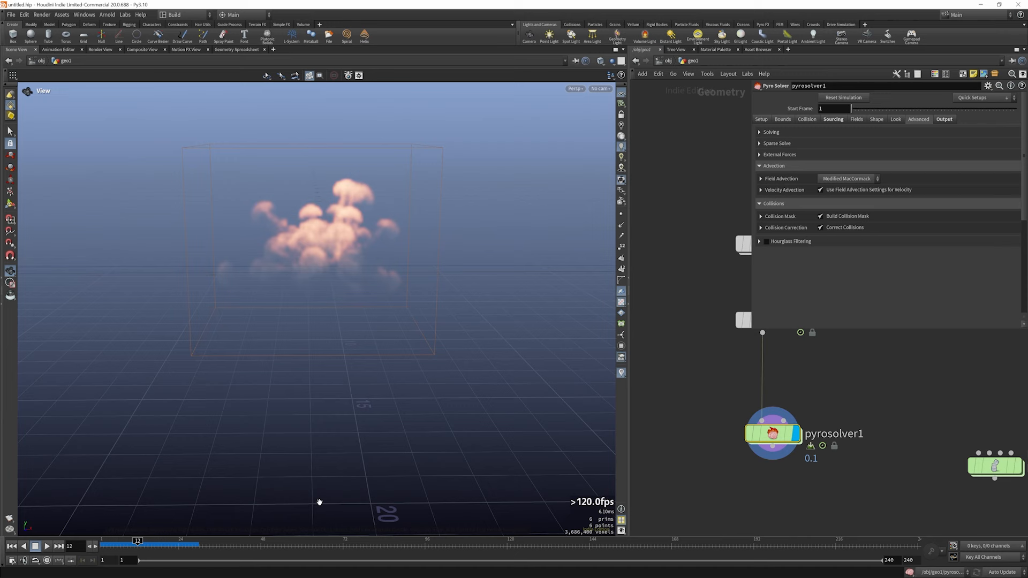
- Look inside pyrosolver1's FORCES network, return to geo1 and show the solver's Sourcing settings
double_click(771, 425)
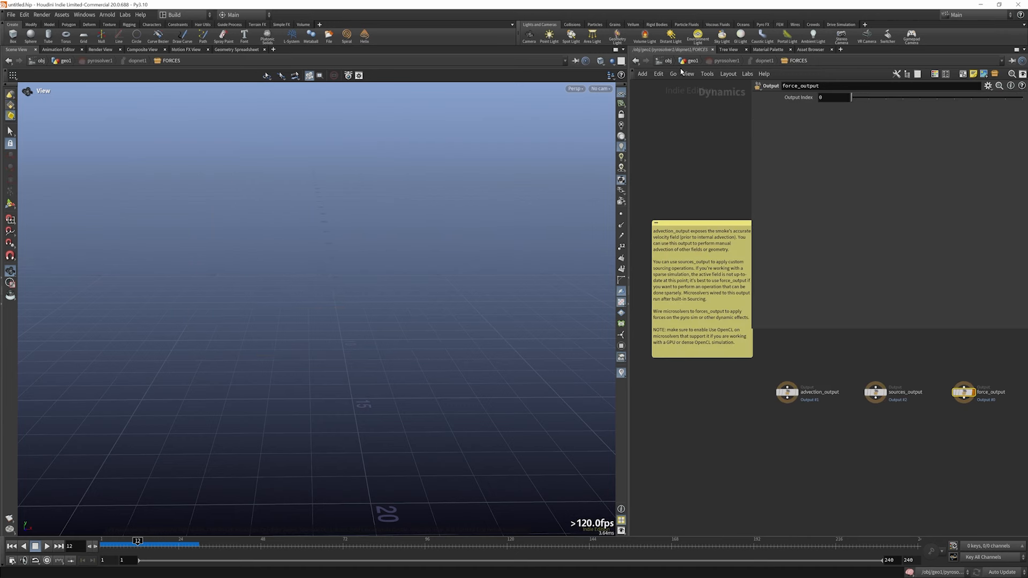
click(696, 63)
click(831, 120)
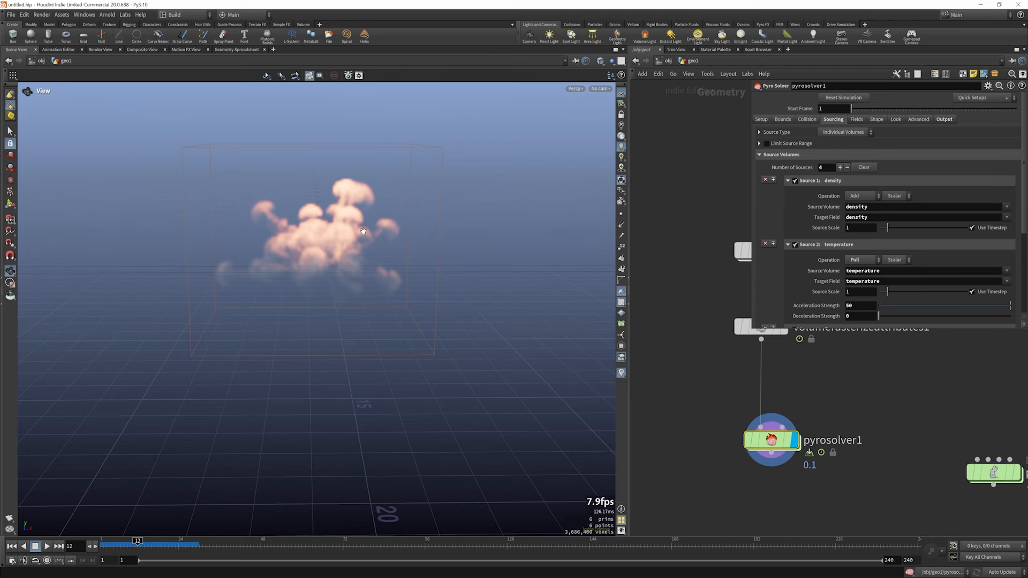
- Set the density source's Source Scale to 10 and play the simulation from frame 1
mouse_move(355, 253)
mouse_down()
mouse_move(354, 228)
mouse_move(354, 239)
mouse_up()
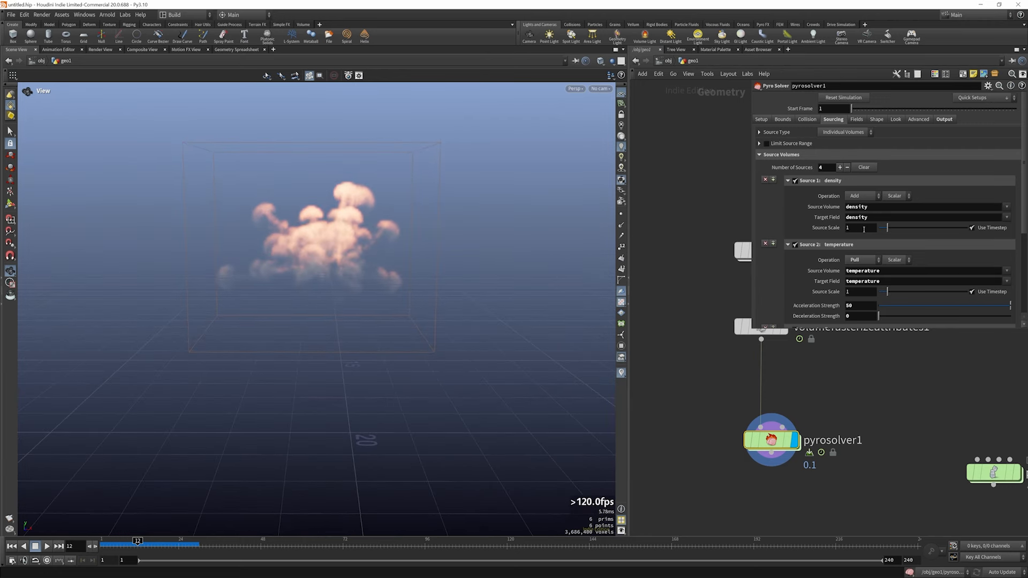
click(863, 229)
text(0)
key(Return)
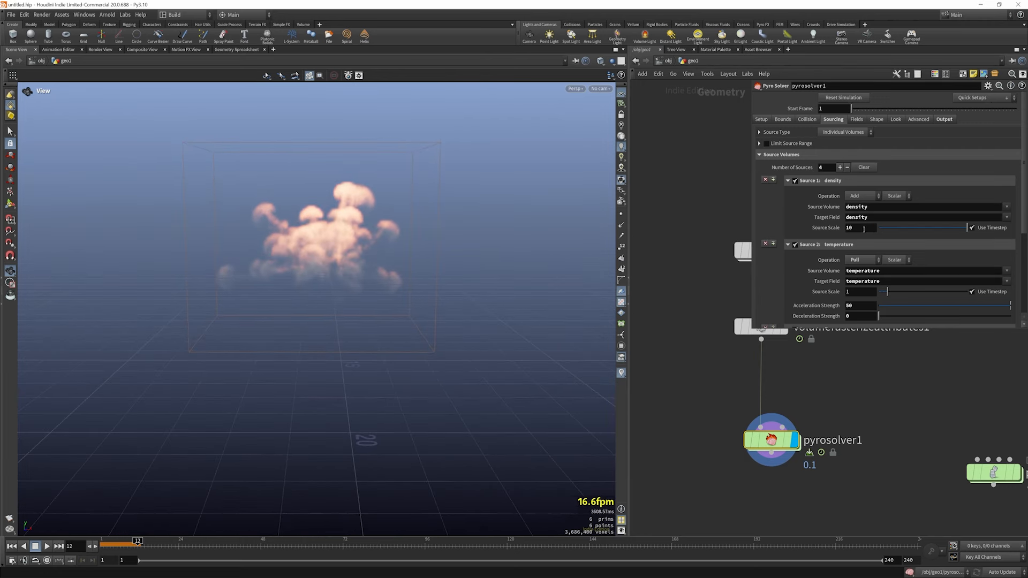
click(12, 546)
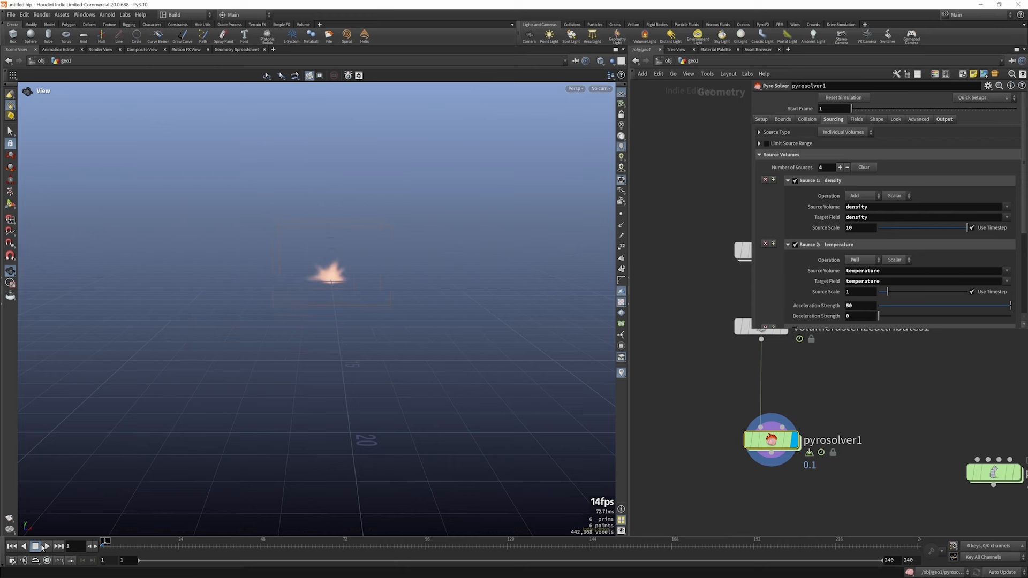
click(47, 546)
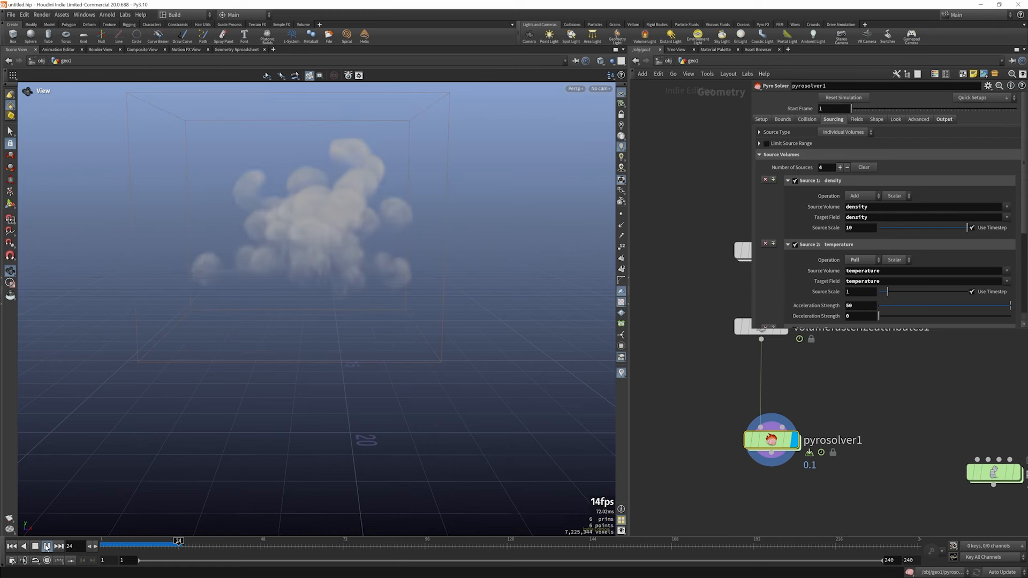
- Set the density source's Source Scale to 100 and replay the simulation from frame 1
click(859, 228)
text(0)
key(Return)
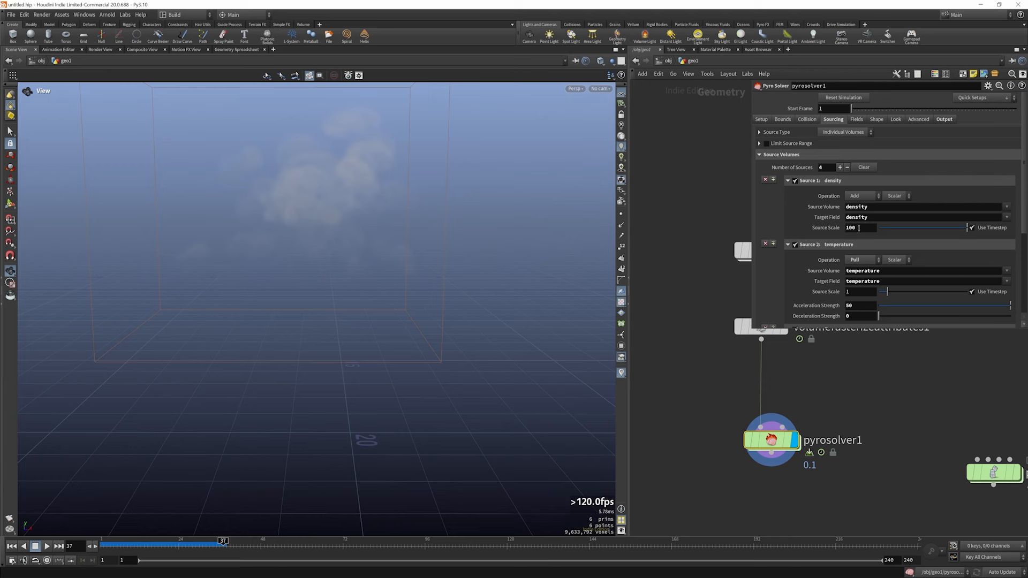
click(11, 546)
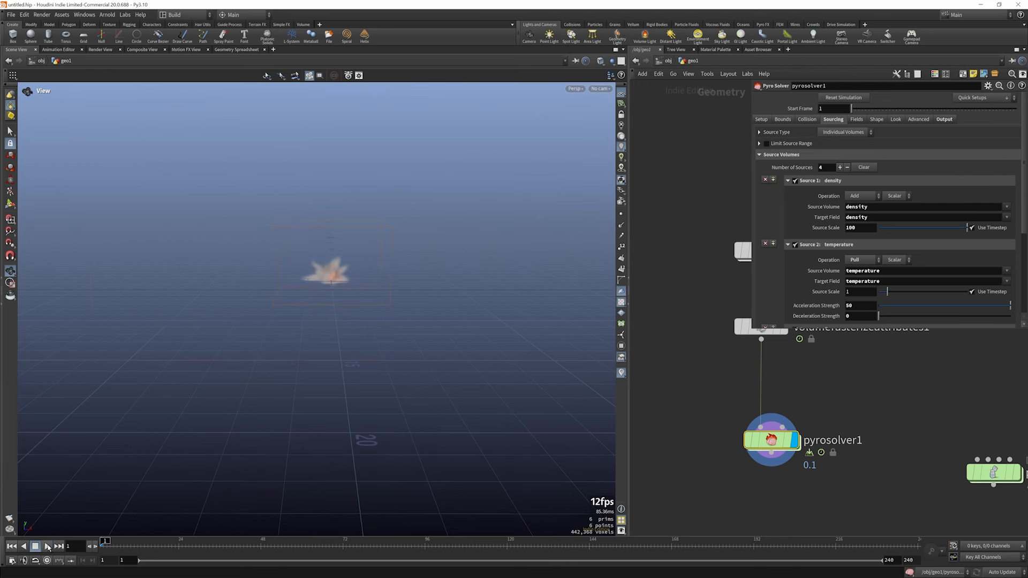
click(48, 546)
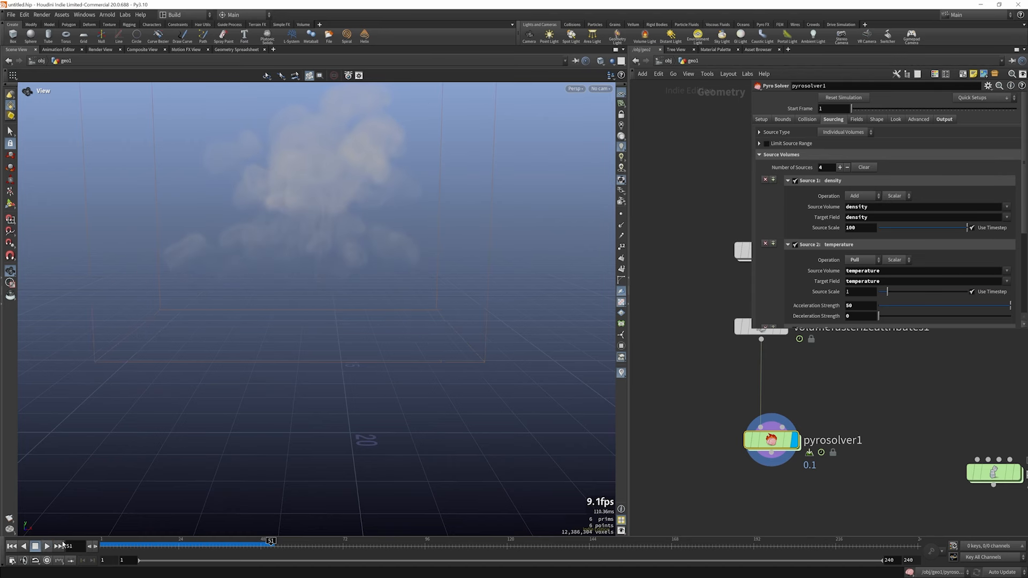
click(11, 547)
- Set the temperature source's Acceleration Strength to 0 and replay the simulation from frame 1
scroll(1026, 248, down, 5)
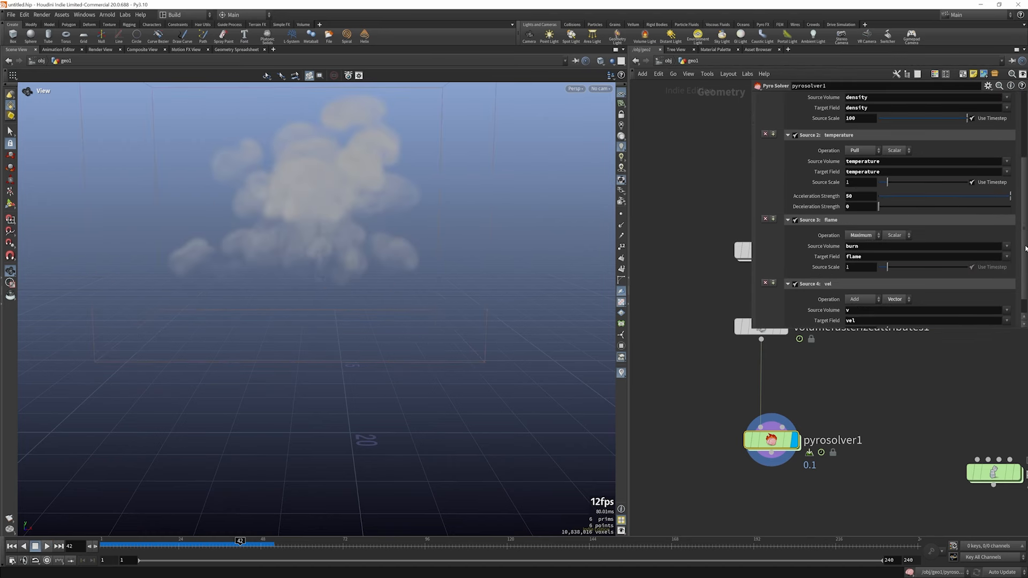
scroll(1025, 248, up, 1)
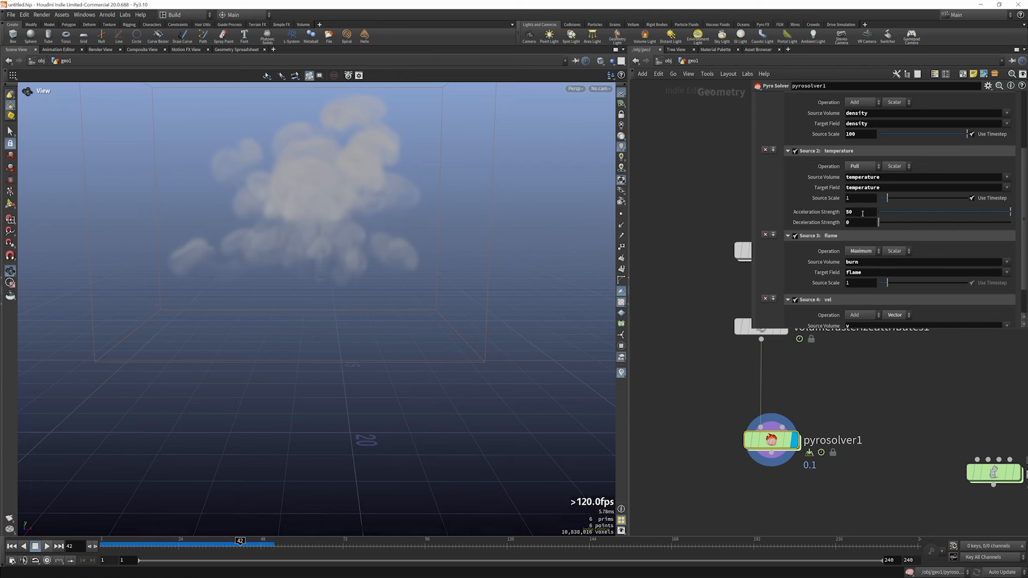
text(0)
key(Return)
click(11, 546)
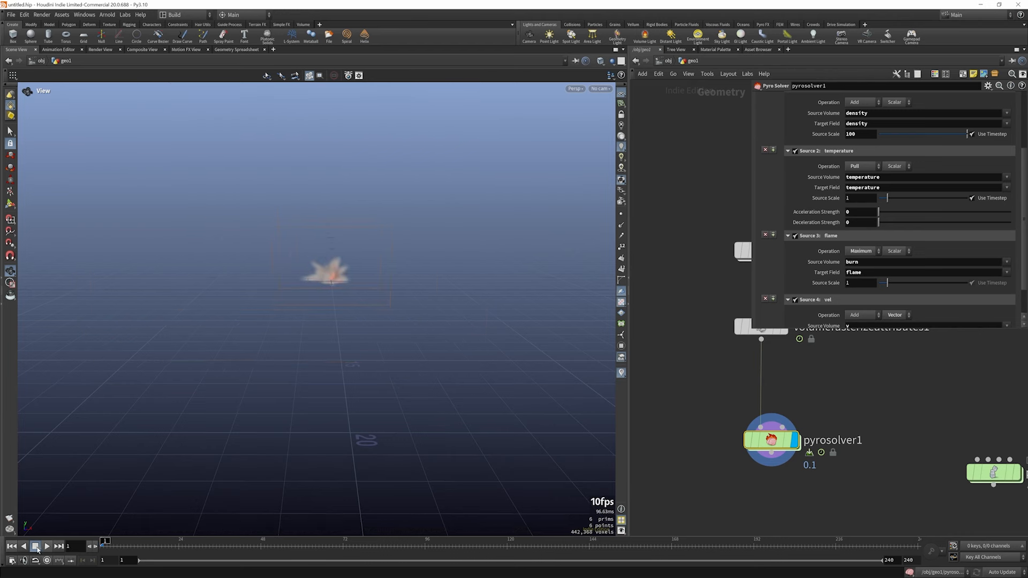
click(47, 547)
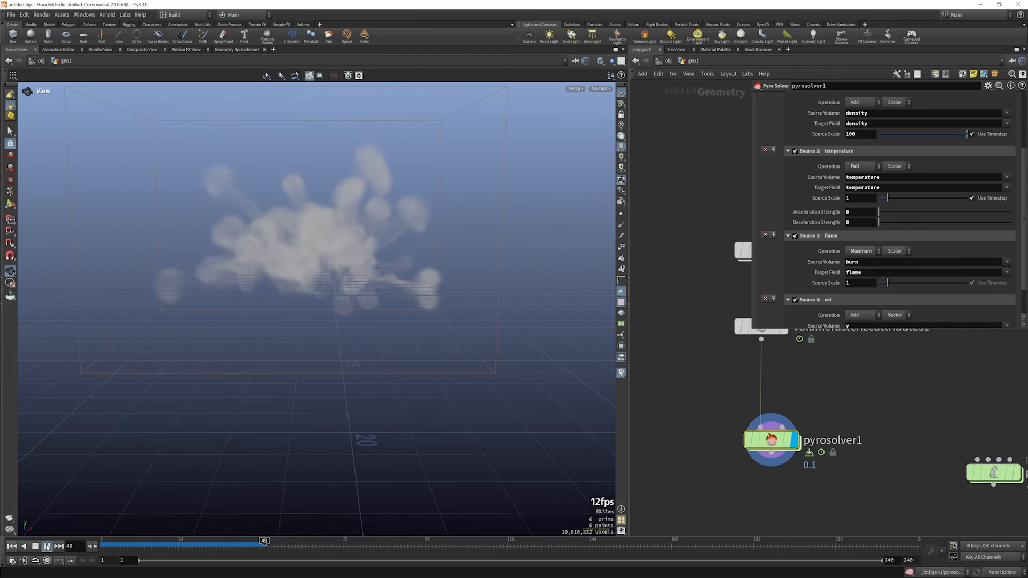
click(36, 546)
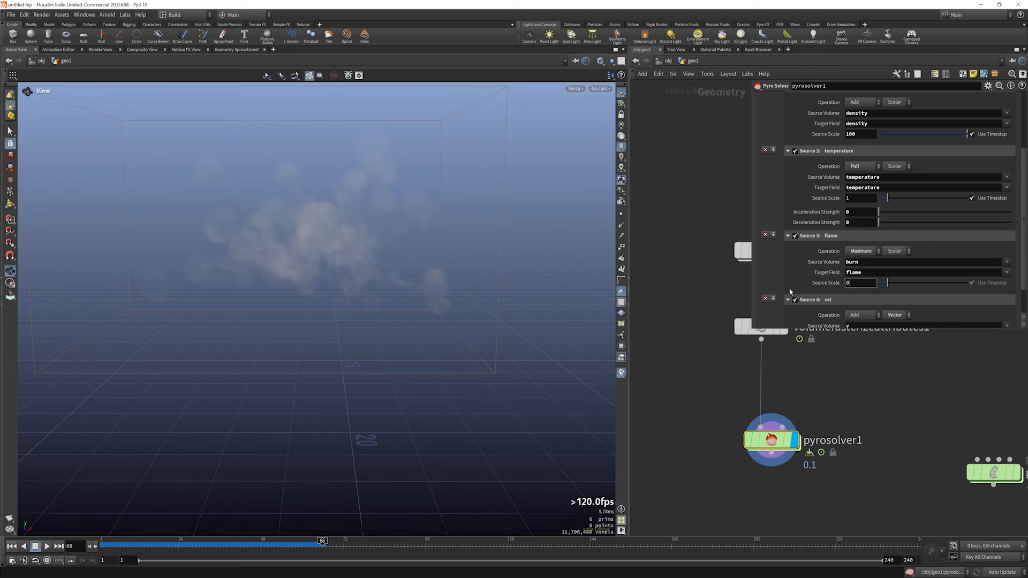
- Set the flame source's Source Scale to 0 and replay the simulation from frame 1
key(Return)
click(16, 546)
click(47, 546)
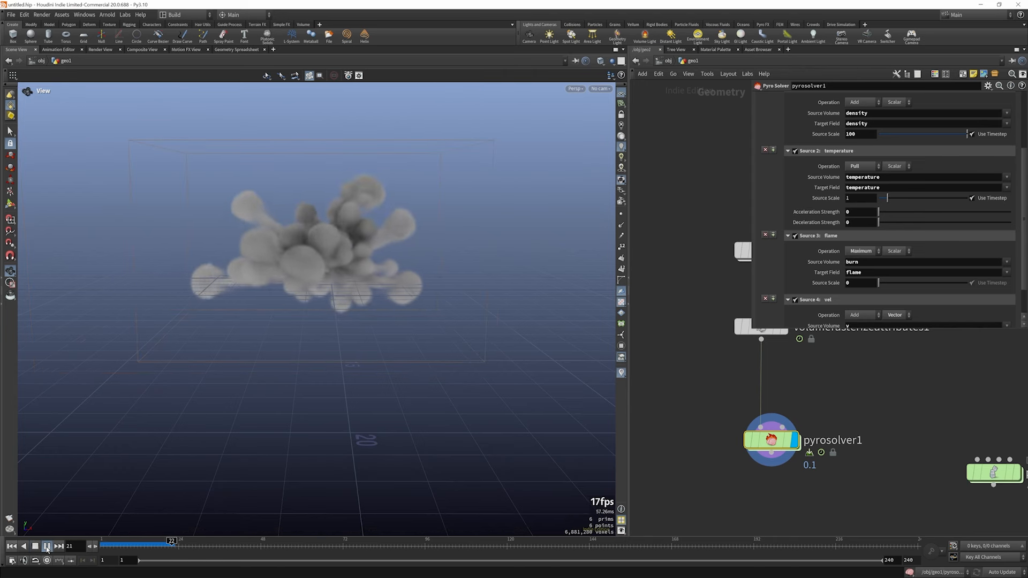
- Restore the temperature source's Acceleration Strength to 50 and replay the simulation from frame 1
click(47, 546)
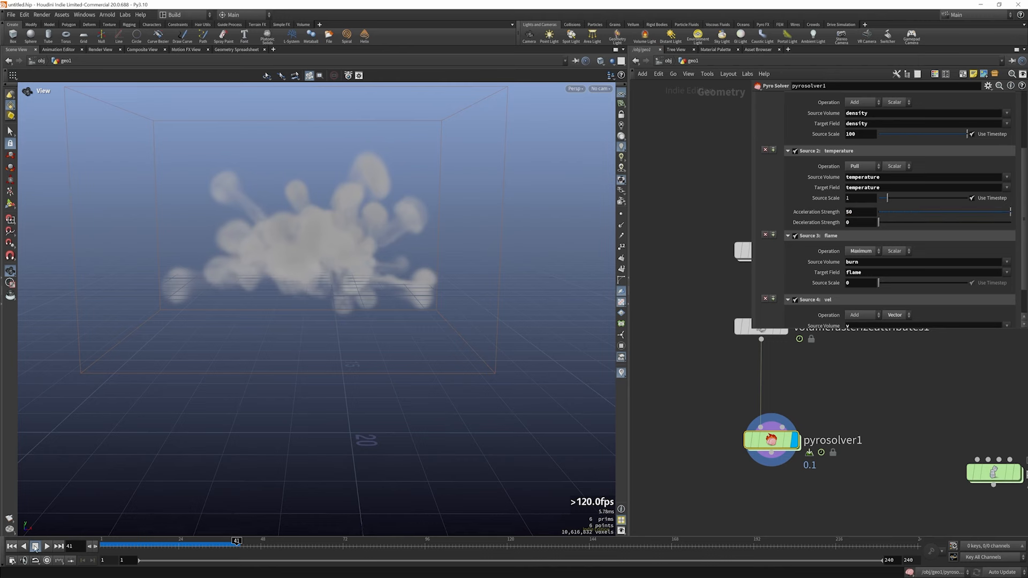
click(12, 546)
click(47, 547)
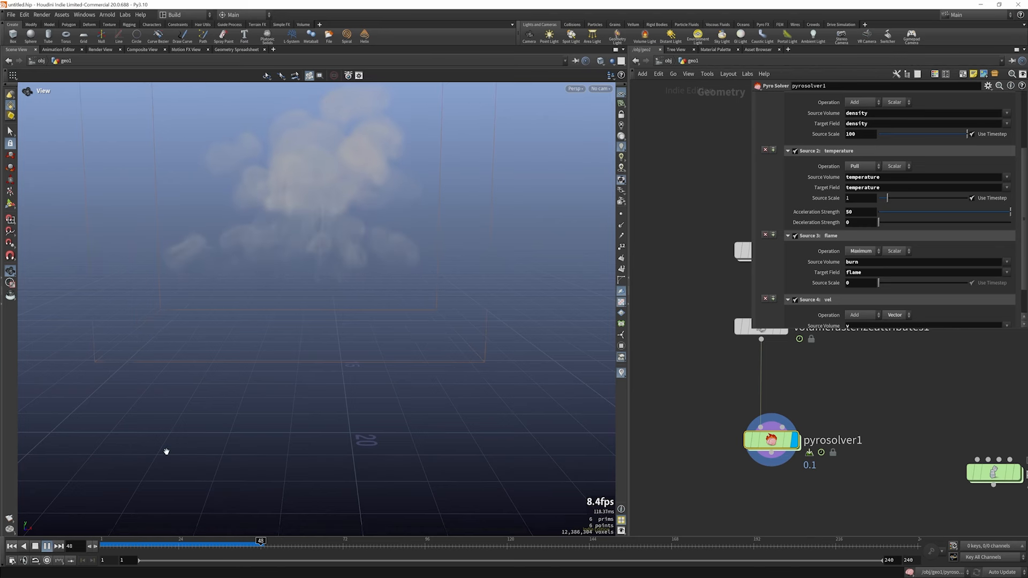
click(35, 546)
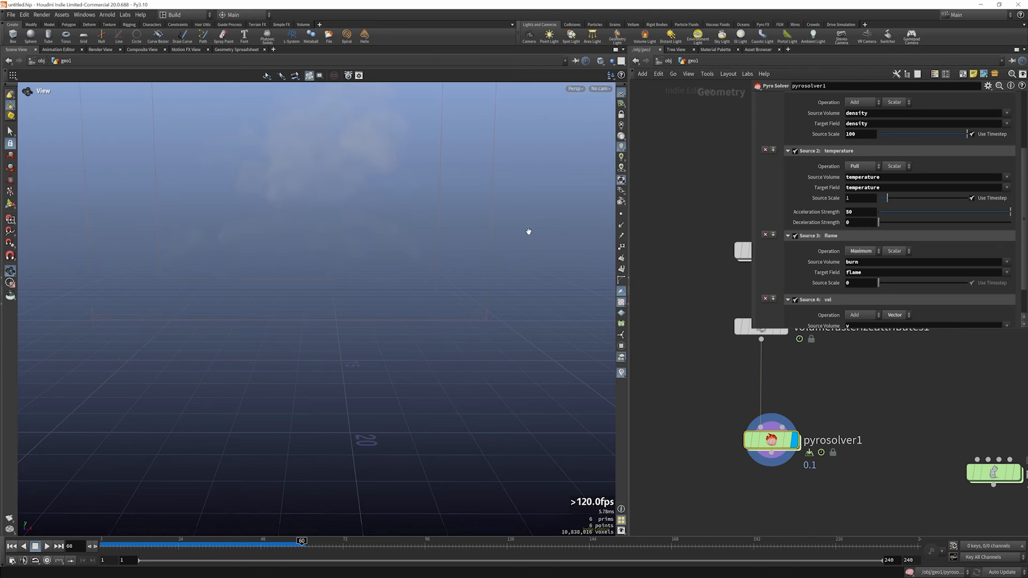
- Enlarge the parameter area, set the vel source's Source Scale to 0 and return to frame 1
drag(810, 332, 814, 397)
scroll(950, 353, down, 1)
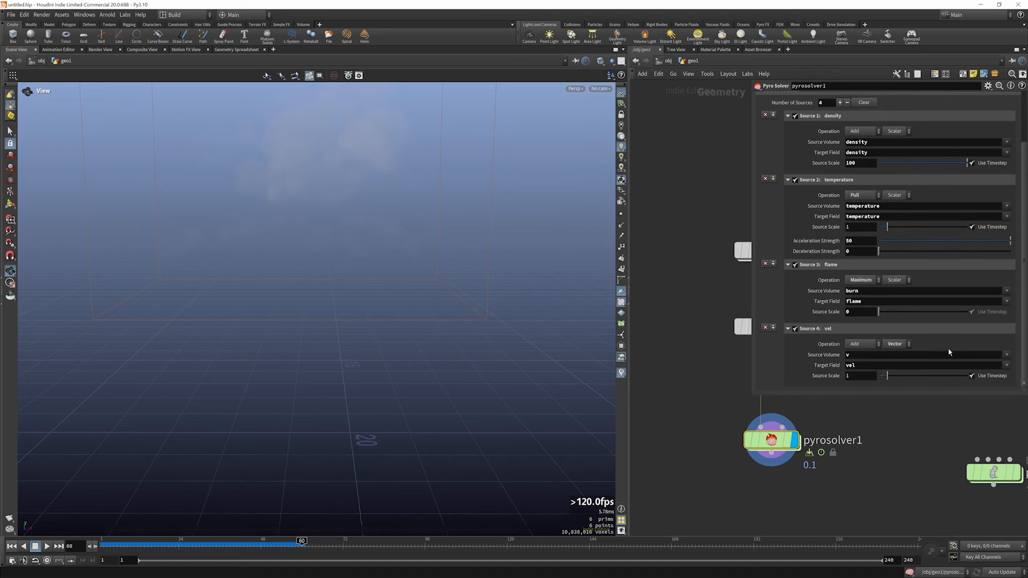
double_click(862, 377)
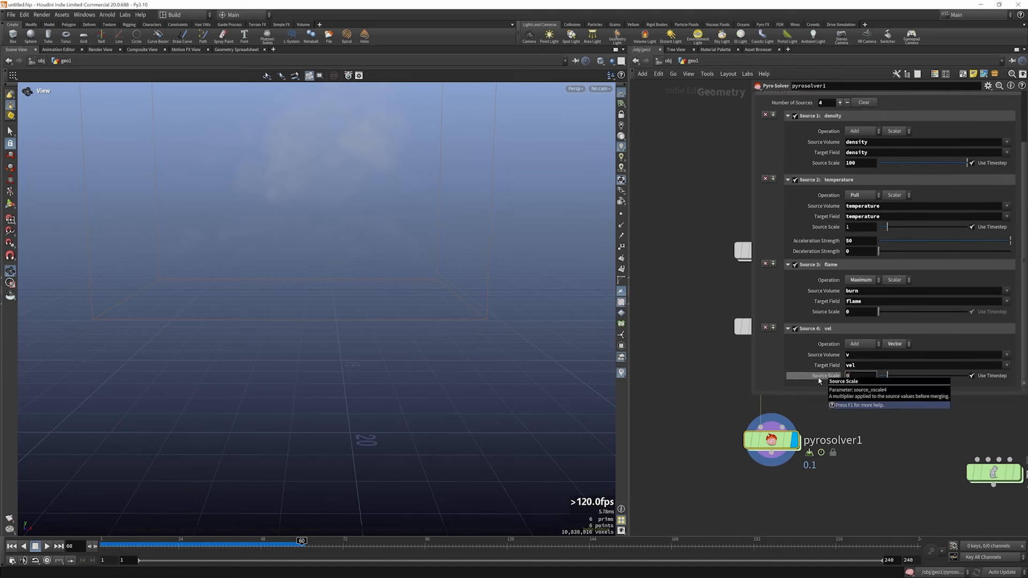
text(0)
key(Return)
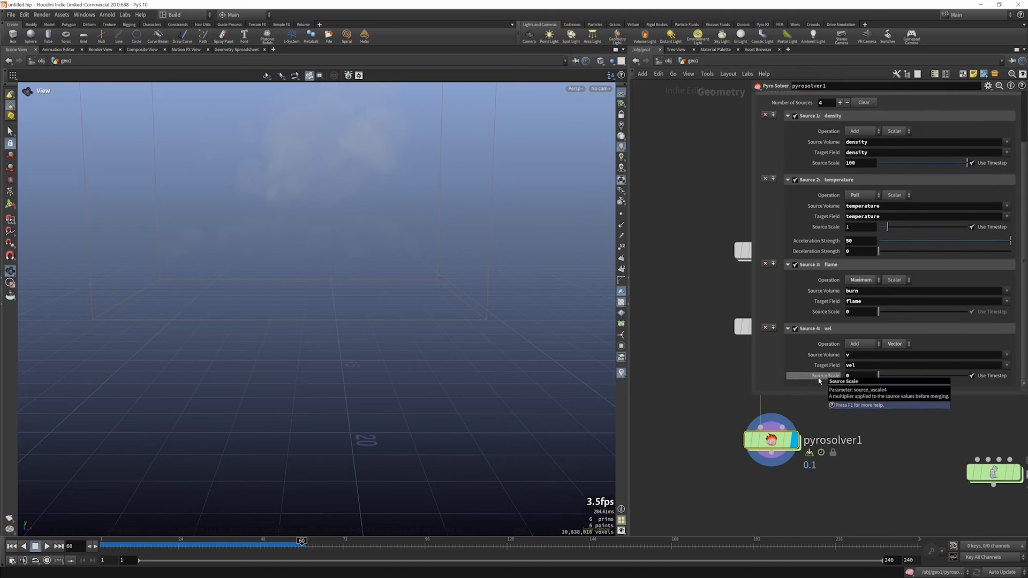
click(11, 546)
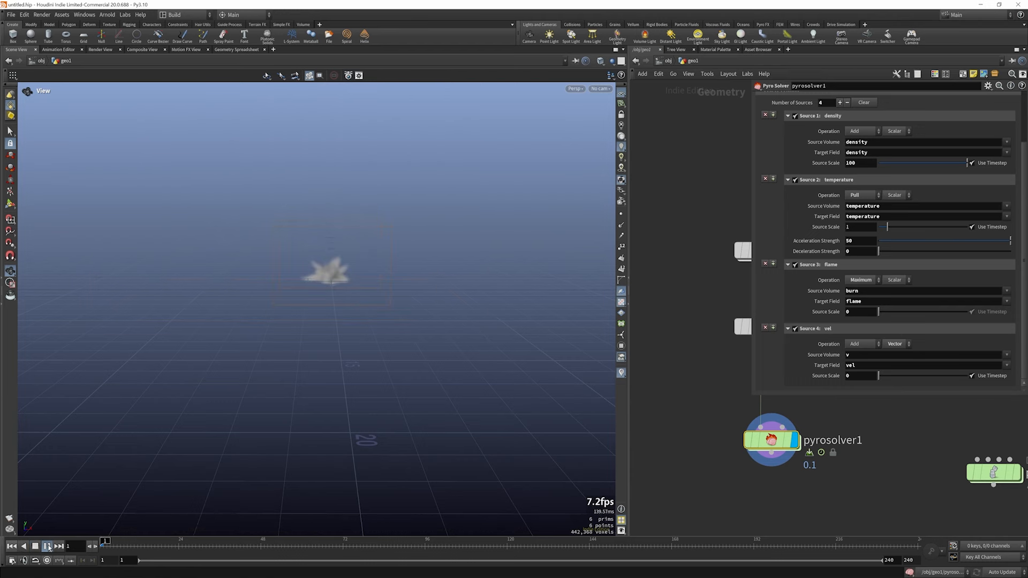
- Replay the simulation from frame 1 several times to examine the explosion's motion without source velocity
click(12, 546)
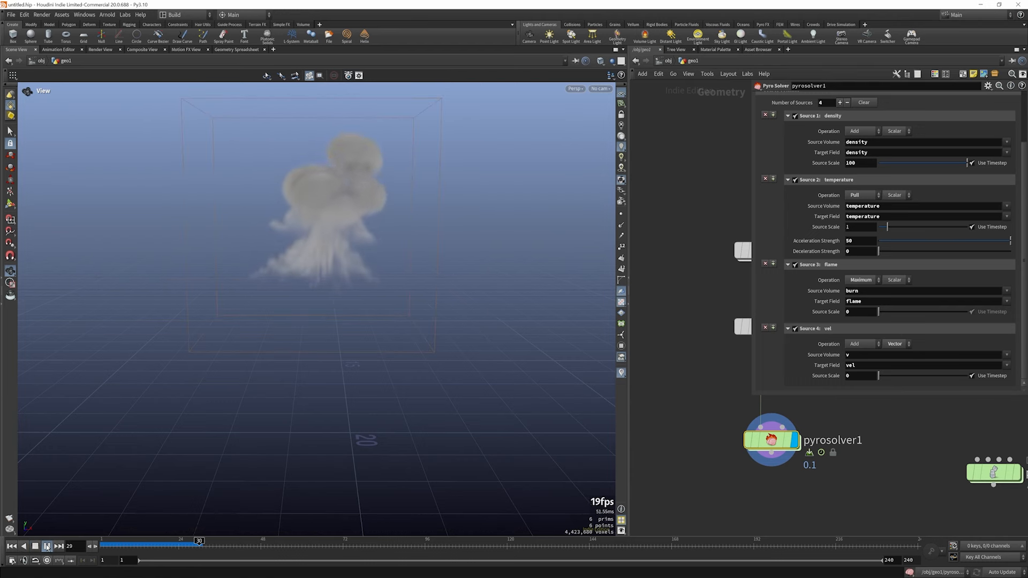
click(47, 547)
click(11, 546)
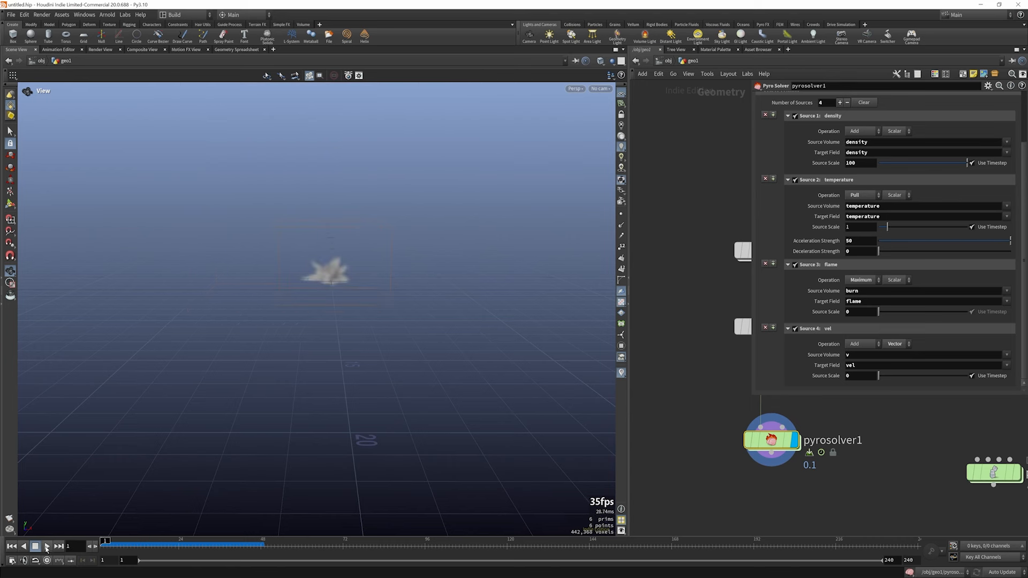
click(47, 546)
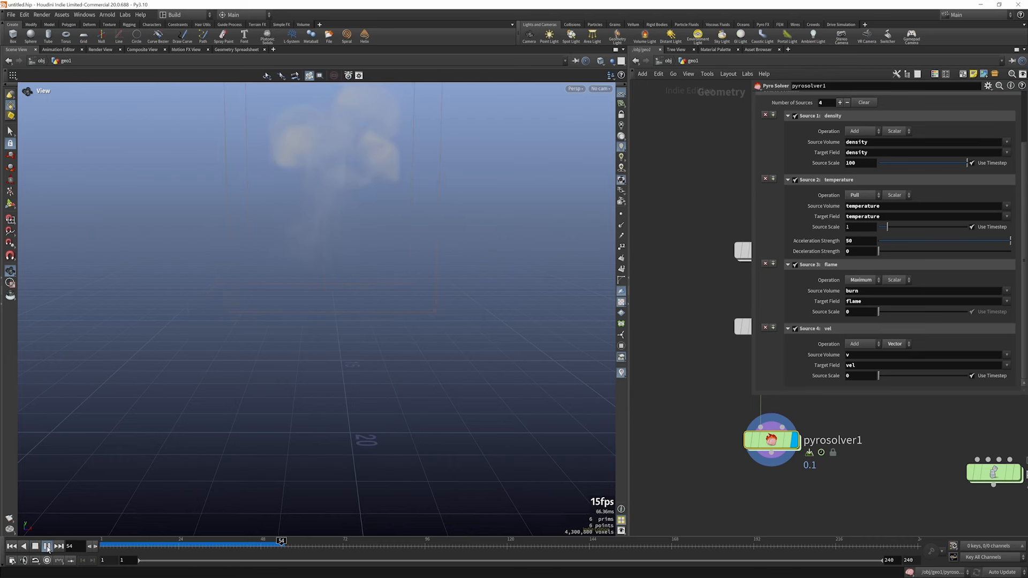
click(47, 546)
click(12, 547)
click(47, 547)
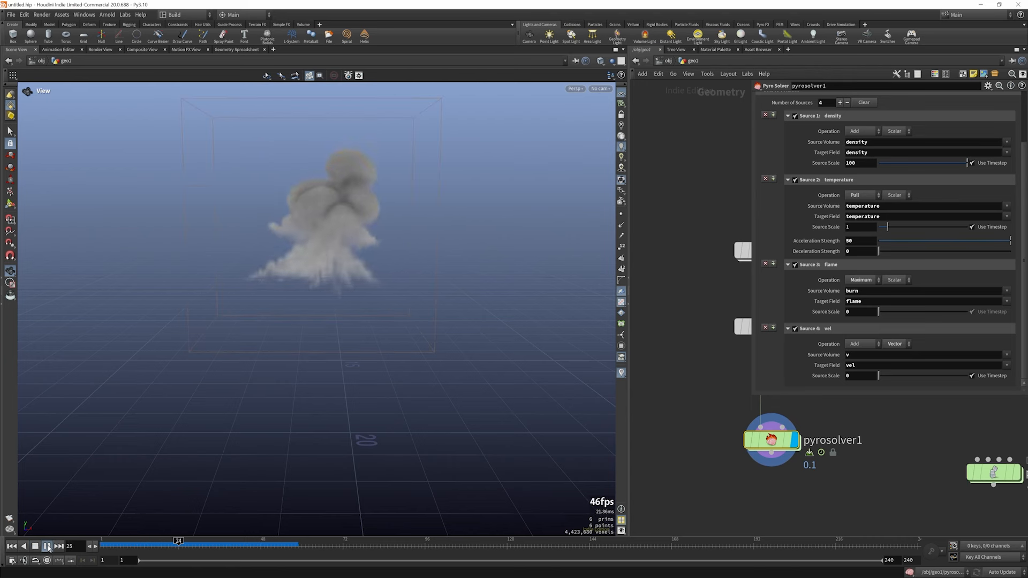
click(47, 547)
click(11, 546)
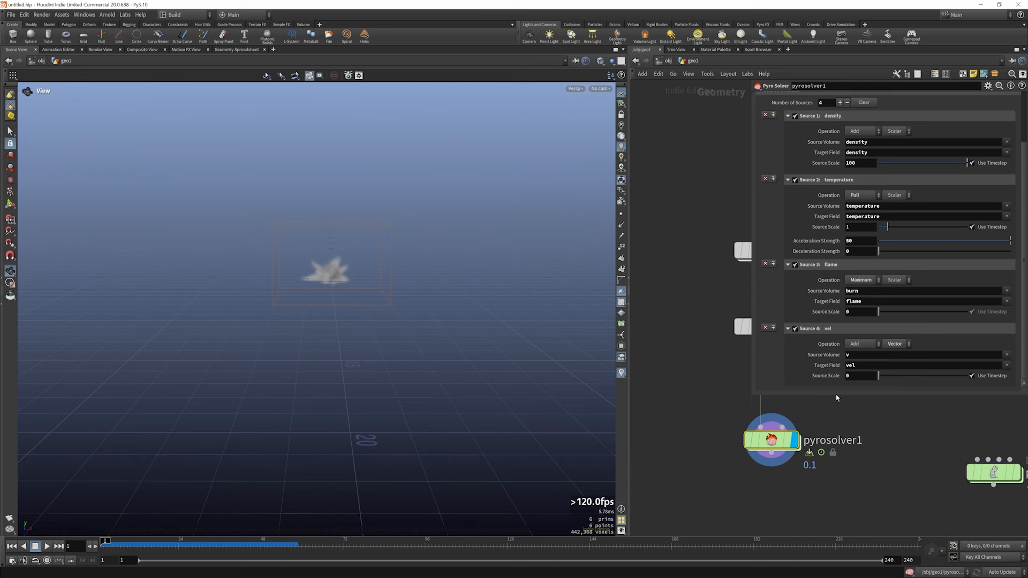
- Set the vel source's Source Scale to 10 and play the simulation from frame 1
click(854, 377)
text(1)
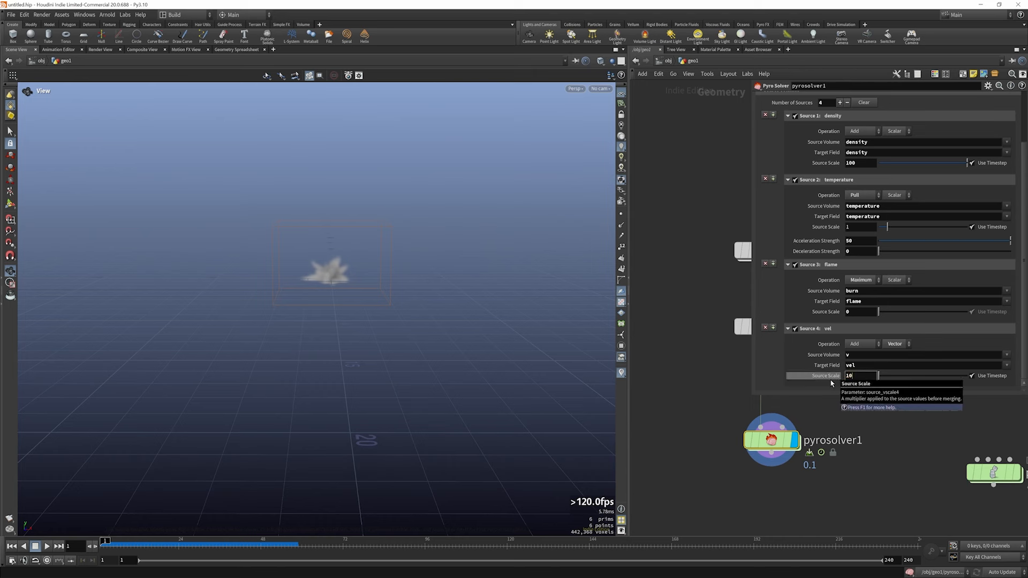
text(0)
key(Return)
click(48, 546)
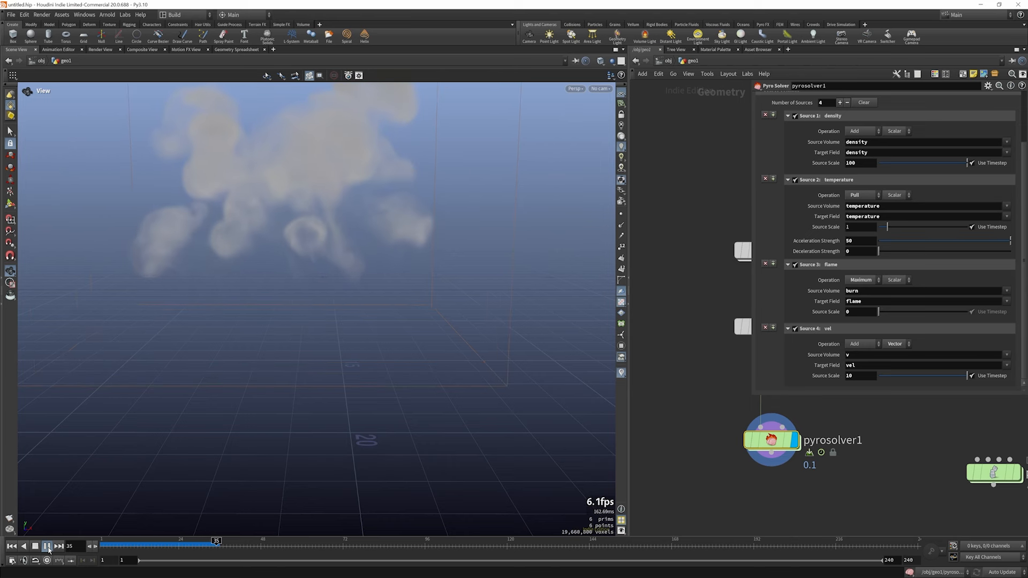
click(47, 546)
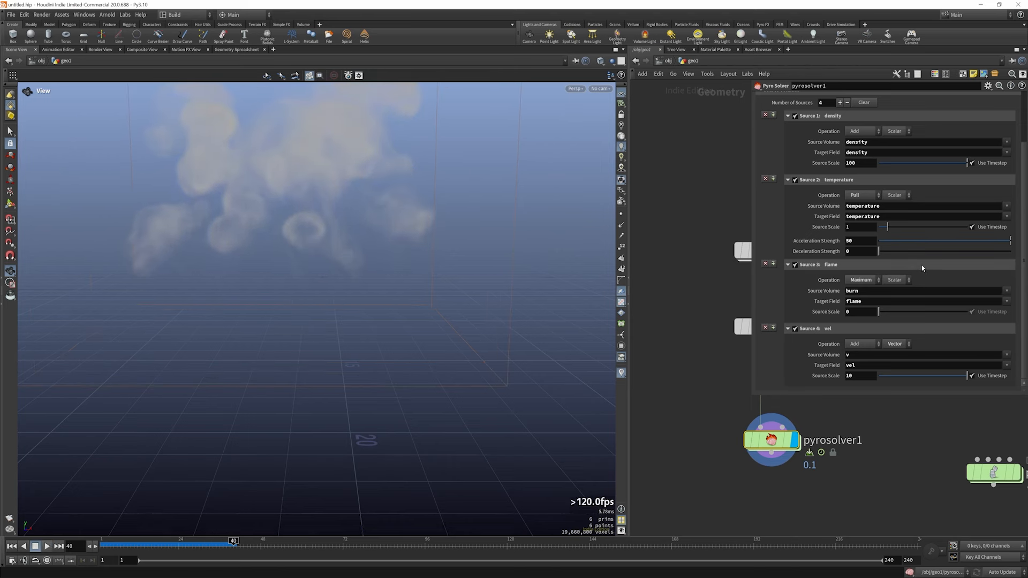
- Enable Disturbance in the Pyro Solver's shape settings and expand its parameters
scroll(913, 283, up, 3)
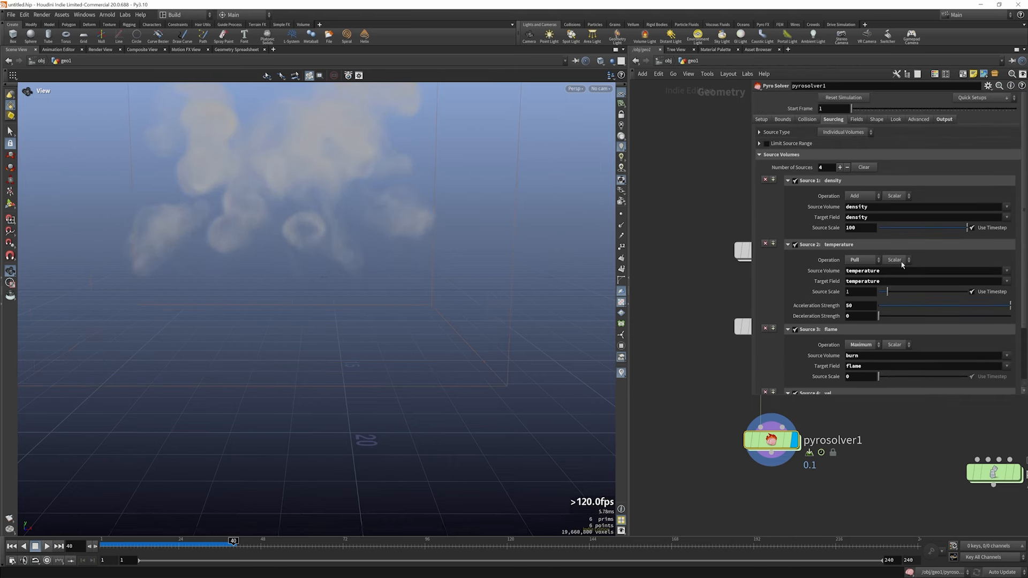
click(857, 119)
click(877, 119)
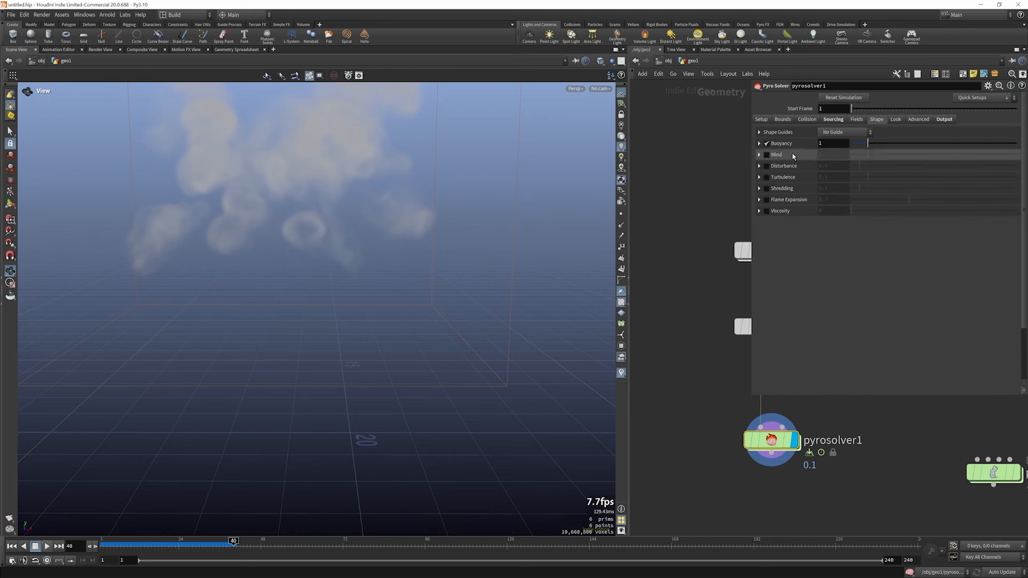
click(766, 166)
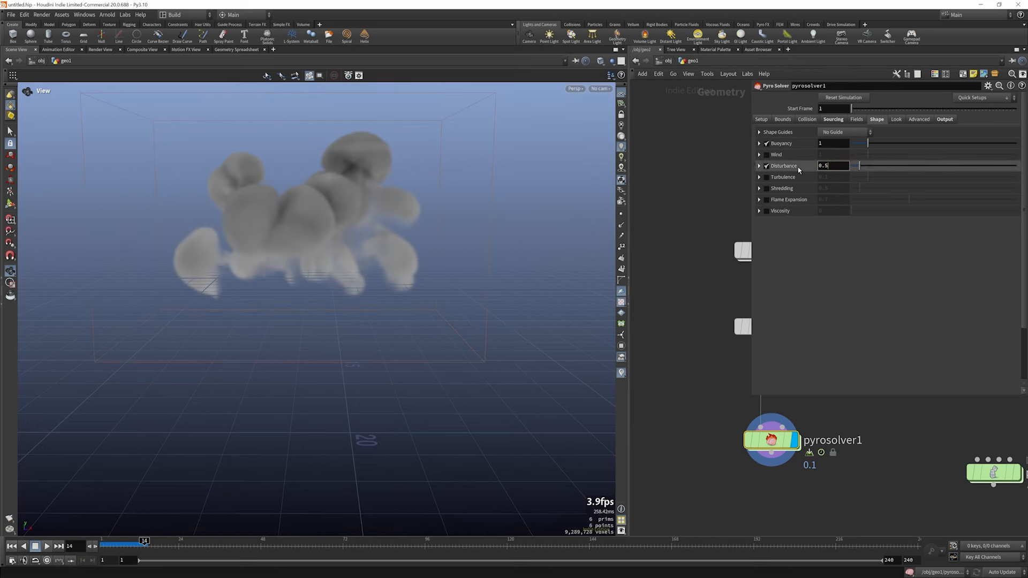
click(759, 166)
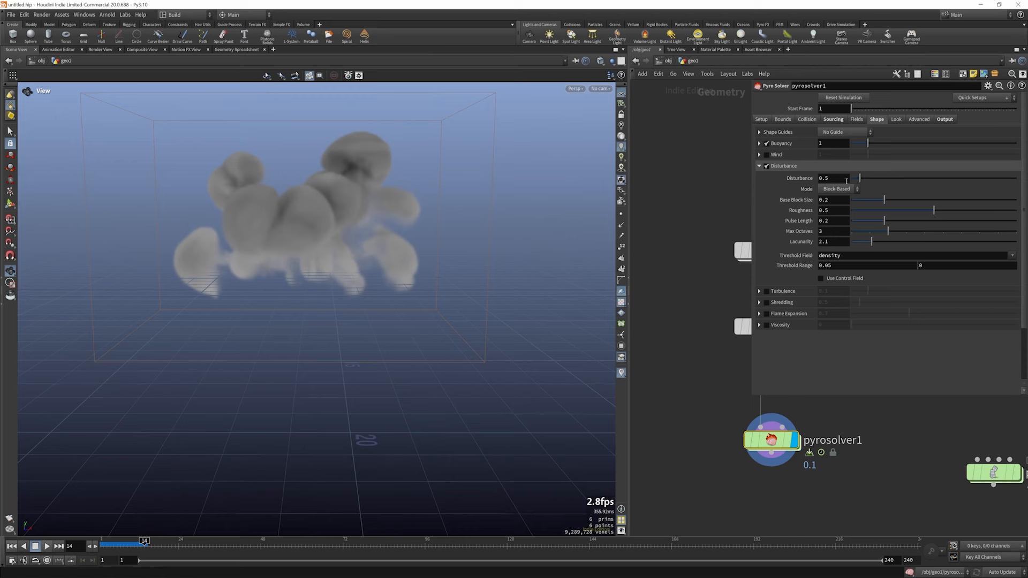
- Set the Disturbance strength to 10 and replay the simulation from frame 1
drag(846, 181, 791, 183)
text(10)
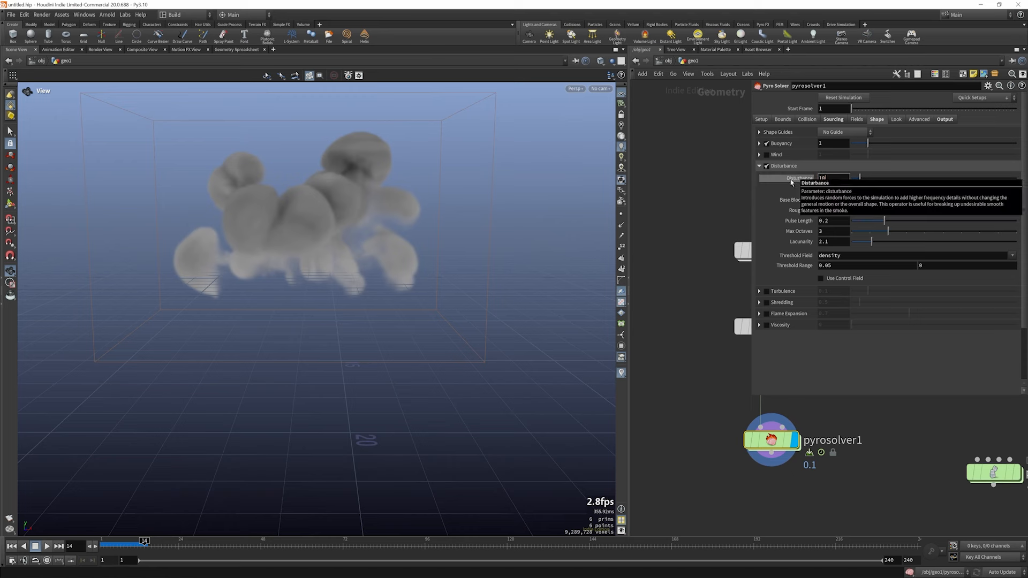
key(Return)
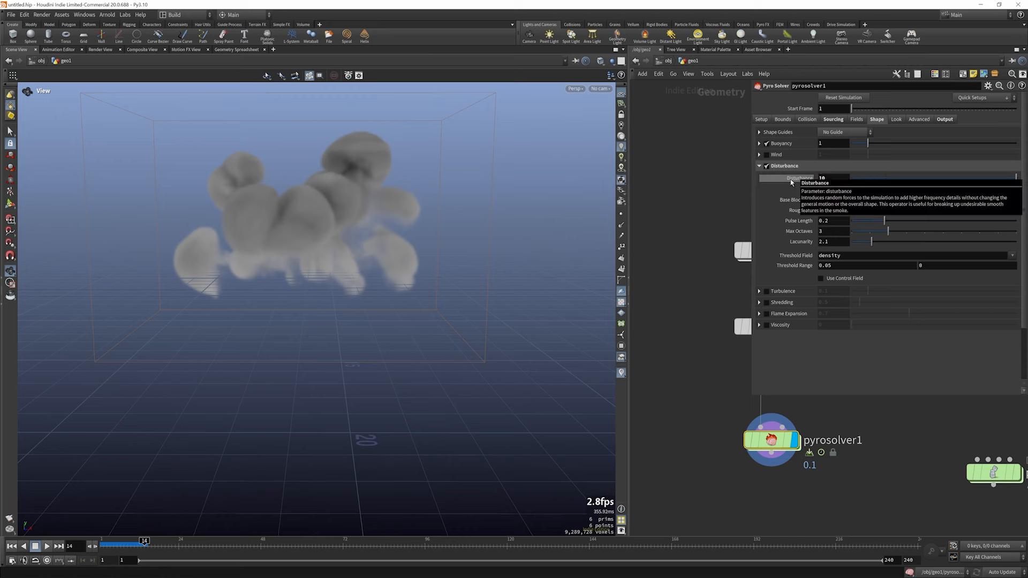
click(13, 549)
click(47, 547)
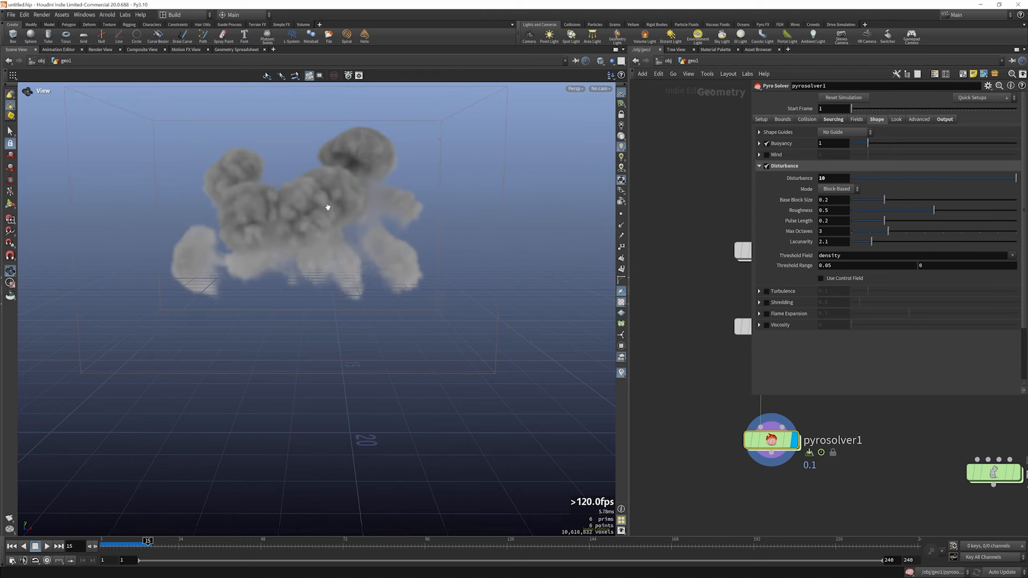
- Set the disturbance's Base Block Size to 0.1 and replay the simulation from frame 1
double_click(828, 201)
text(1)
key(Return)
click(12, 546)
click(47, 546)
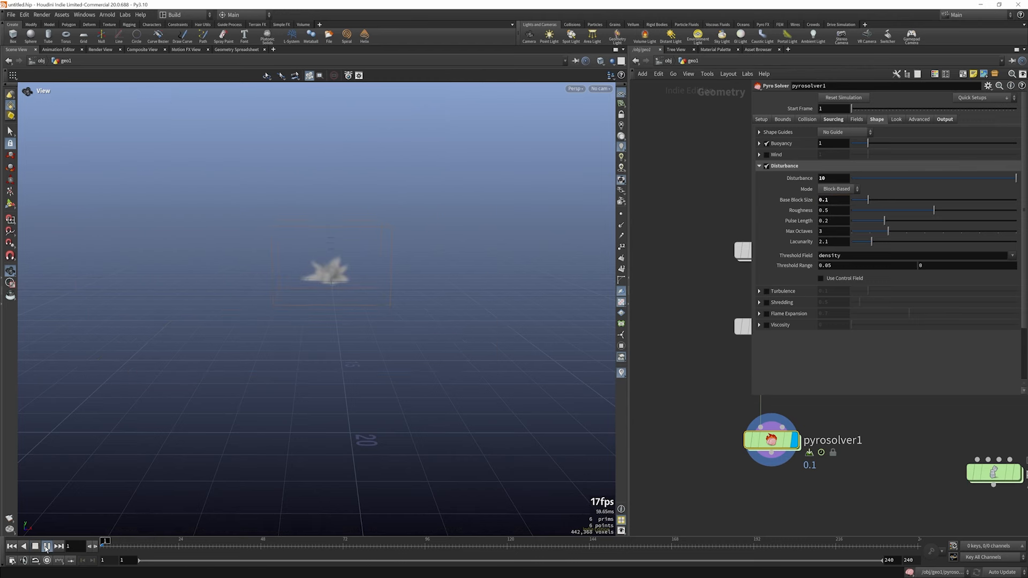
click(48, 546)
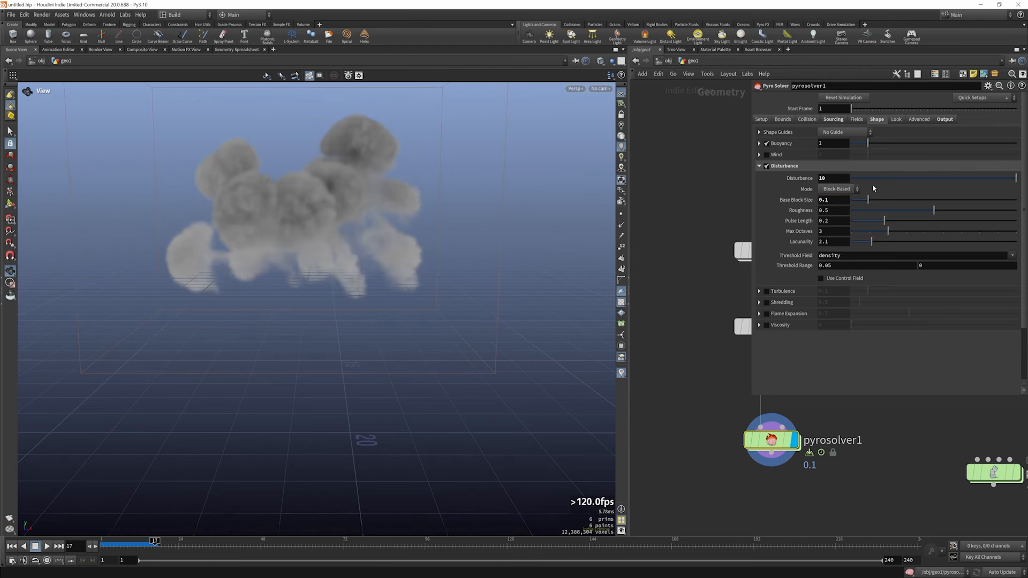
- Set the Disturbance strength to 40, replay from frame 1 and inspect the smoke detail up close
mouse_move(814, 181)
click(12, 546)
click(46, 547)
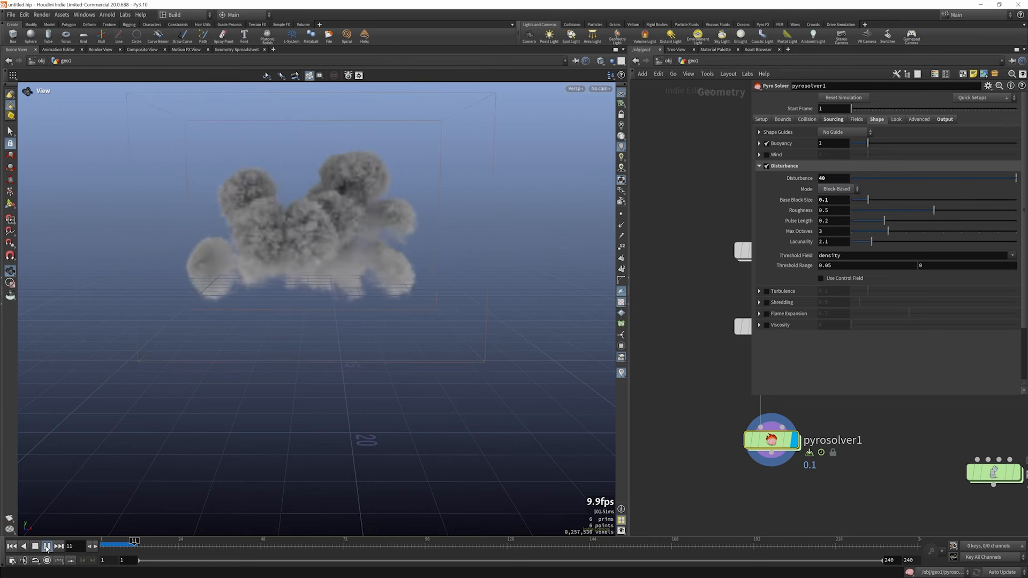
mouse_move(269, 187)
mouse_down()
mouse_move(326, 193)
mouse_move(264, 207)
mouse_up()
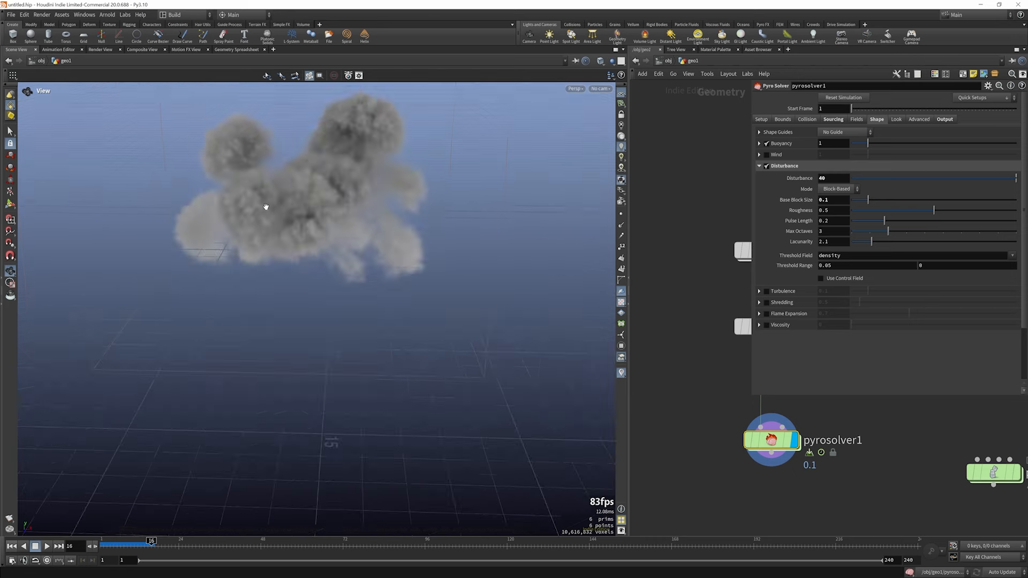
right_drag(293, 140, 307, 162)
drag(307, 162, 305, 161)
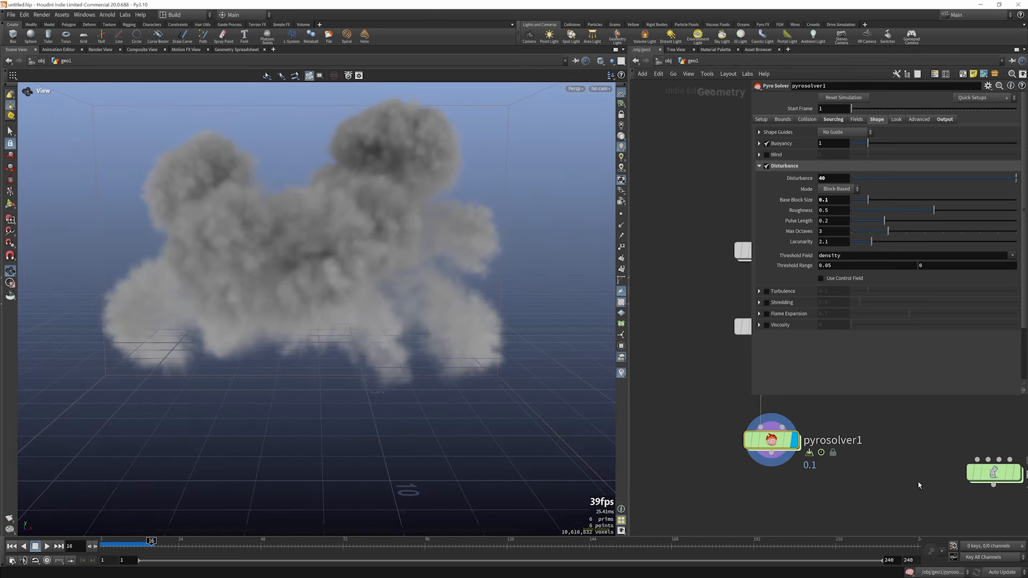
- Set the Pyro Solver's Voxel Size to 0.05 and replay the simulation from frame 1
scroll(918, 484, down, 3)
scroll(857, 241, down, 1)
click(770, 110)
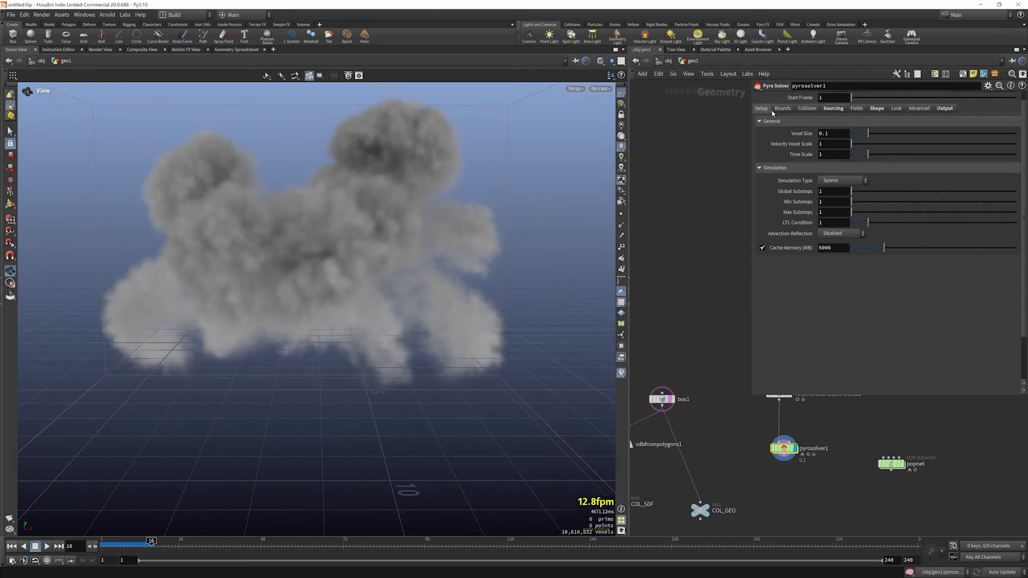
click(764, 453)
double_click(826, 134)
key(Return)
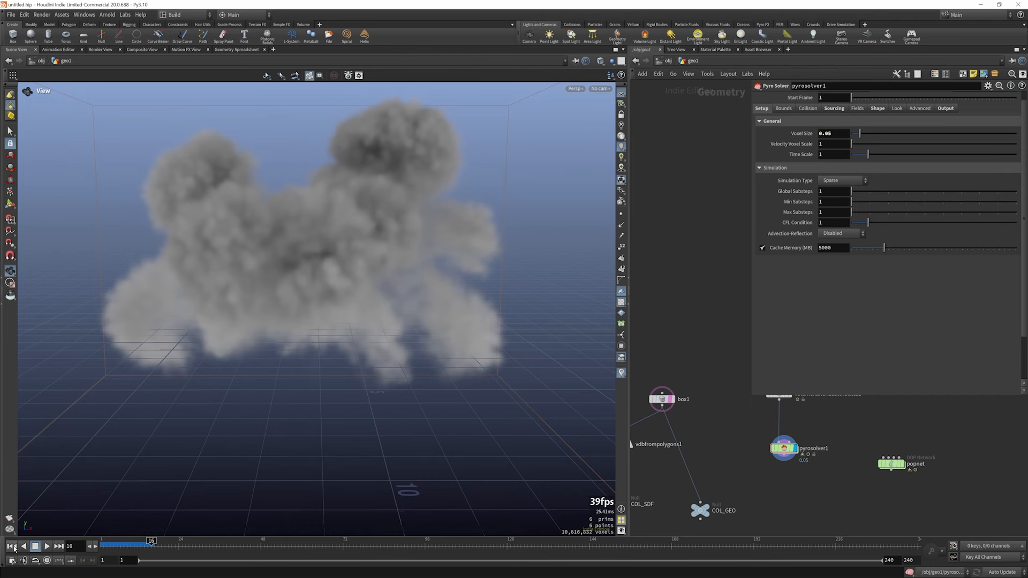
click(14, 547)
click(48, 547)
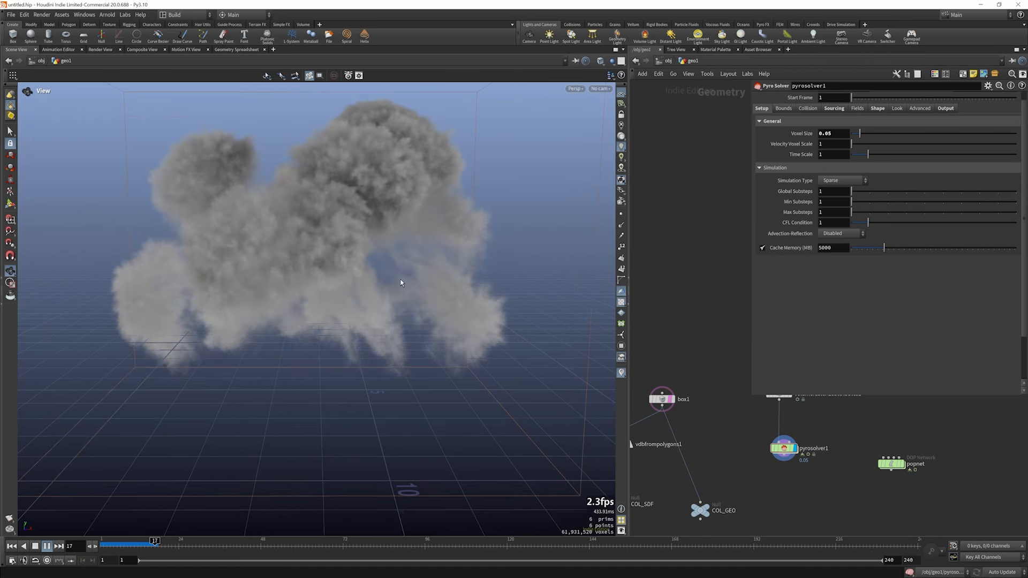
drag(360, 303, 353, 298)
key(Escape)
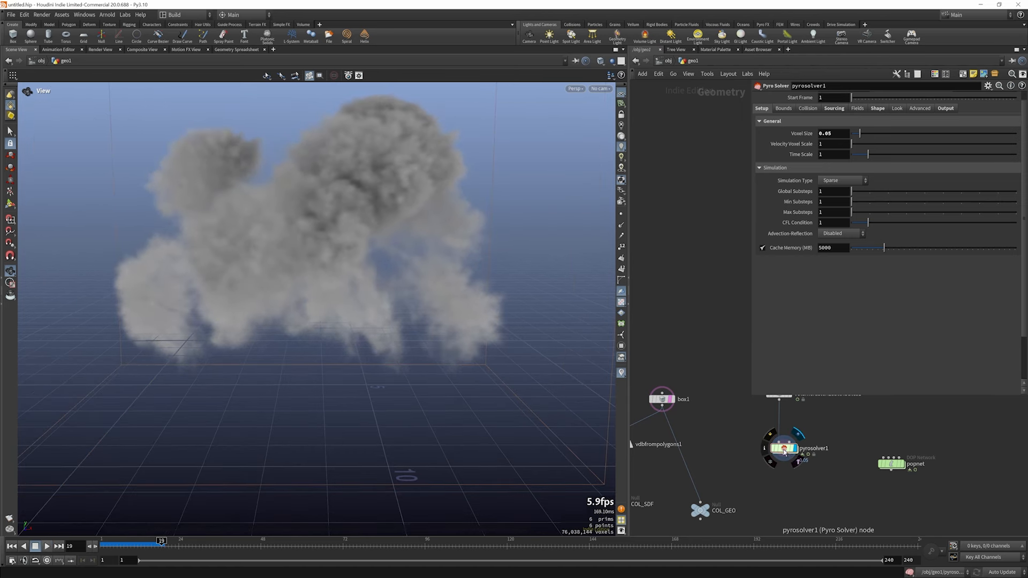
- Set the Disturbance strength to 20, replay the simulation from frame 1 and inspect the smoke
click(878, 109)
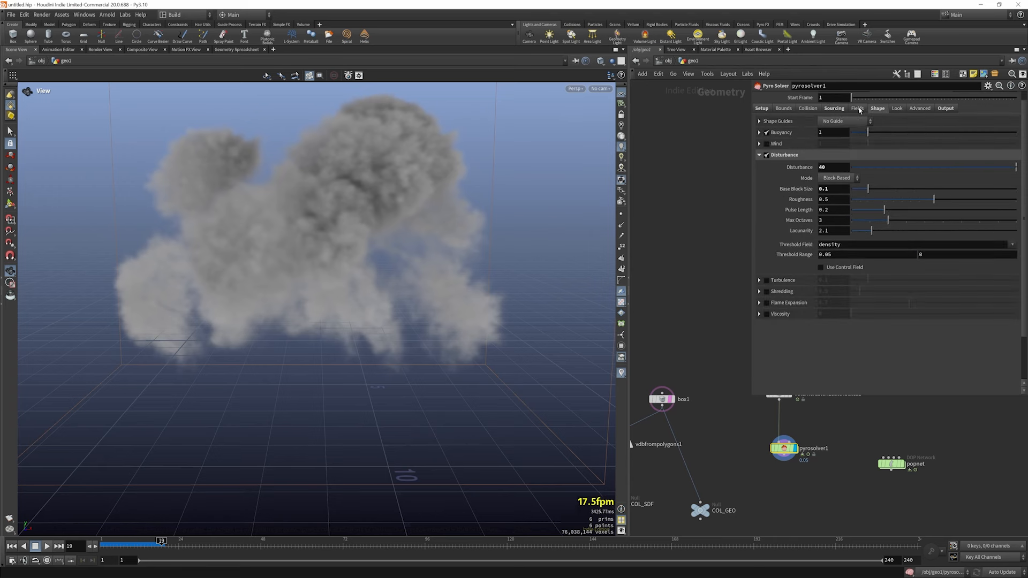
click(837, 109)
click(838, 110)
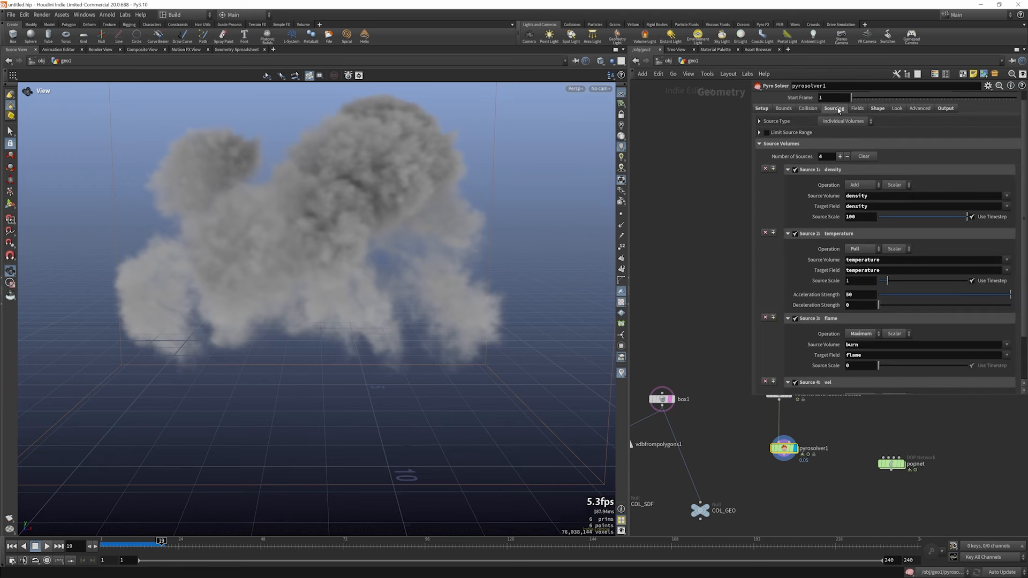
click(896, 109)
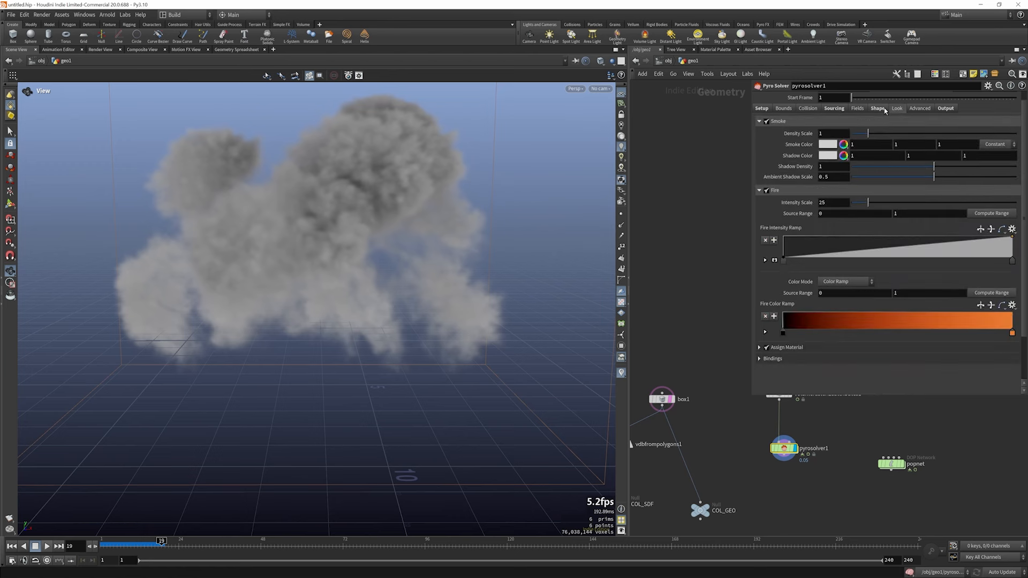
click(878, 109)
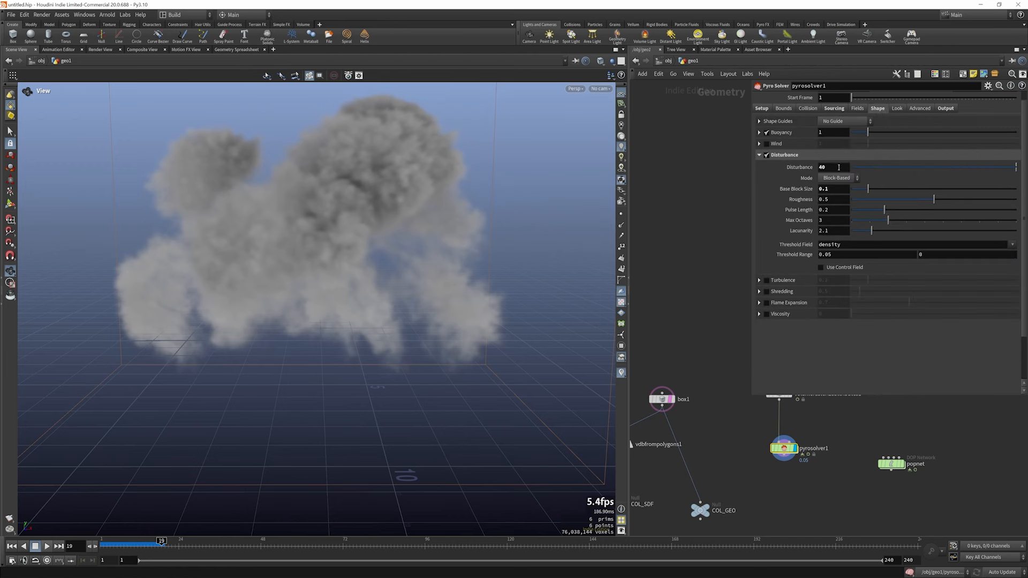
text(20)
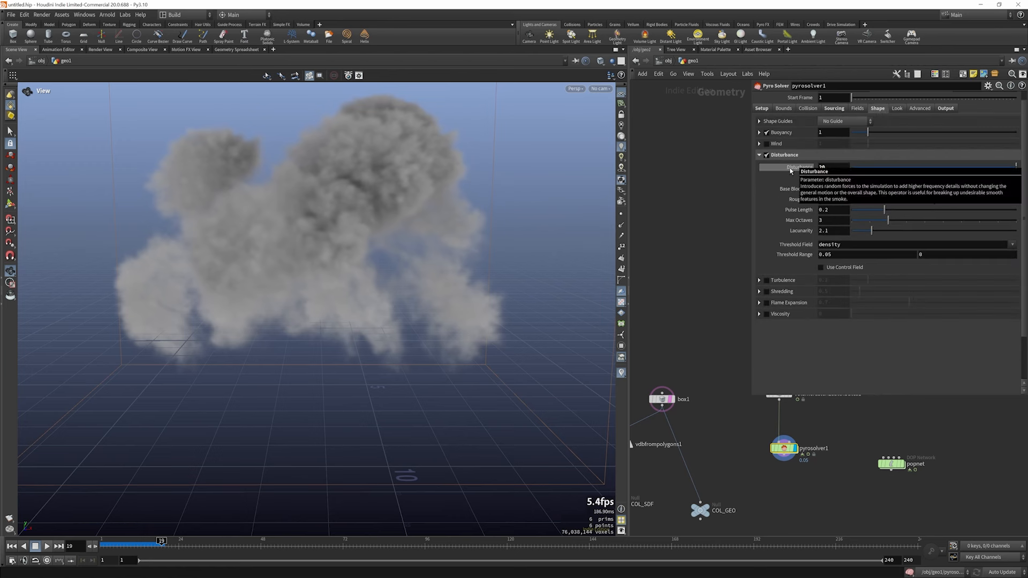
click(12, 547)
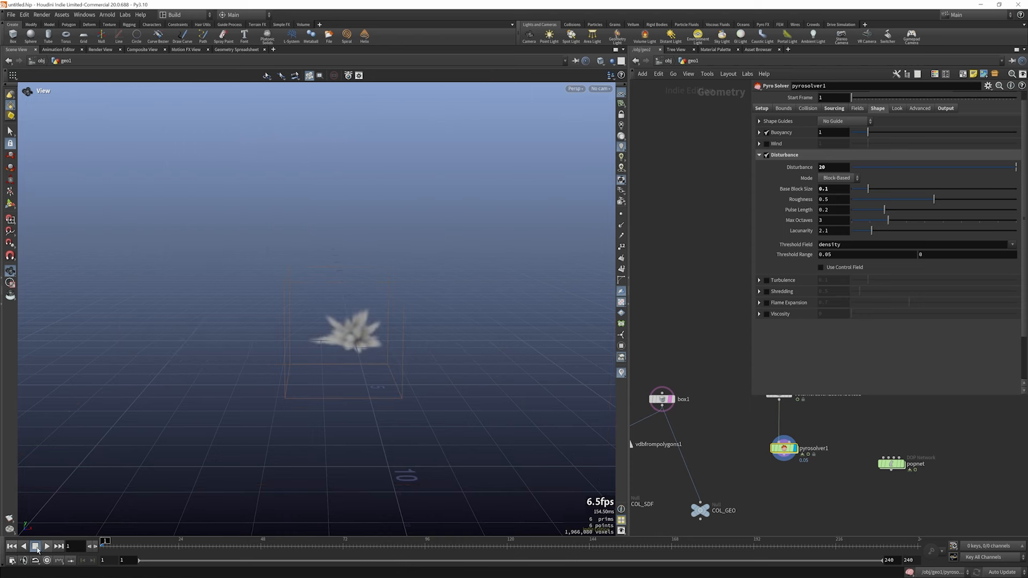
click(47, 546)
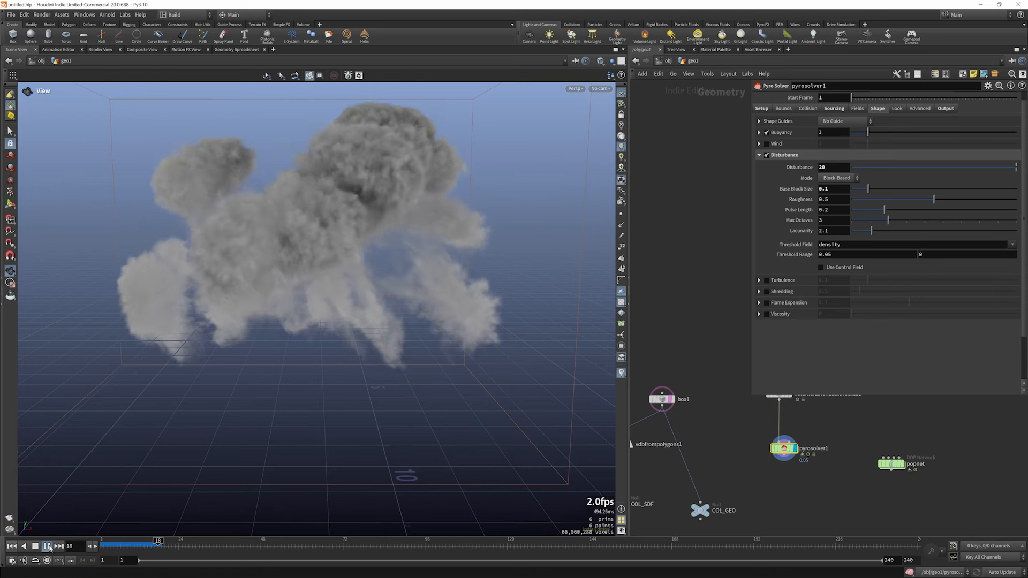
click(50, 547)
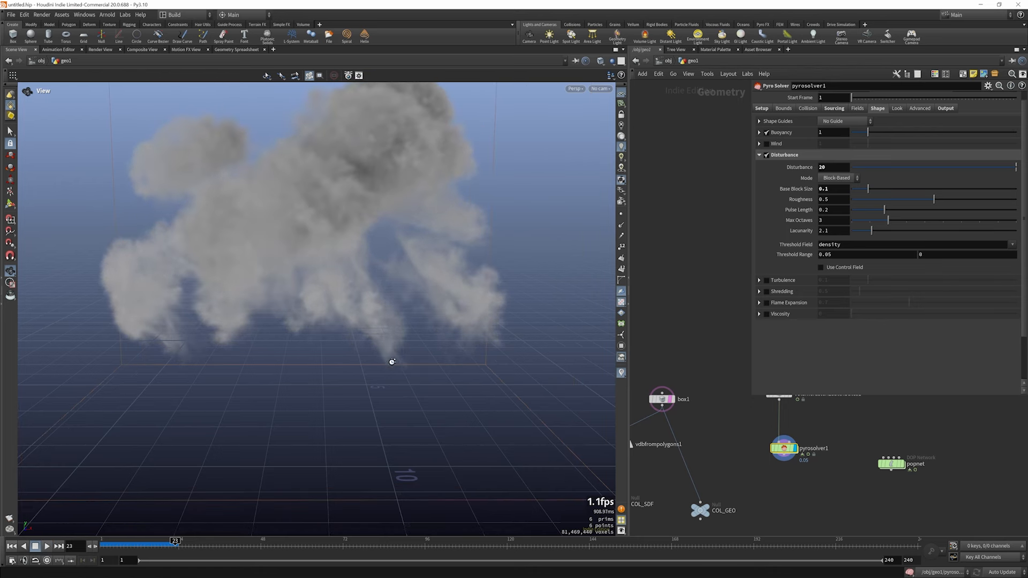
scroll(392, 362, down, 3)
mouse_move(356, 307)
mouse_down()
mouse_move(427, 289)
mouse_move(348, 298)
mouse_up()
- Lower the Disturbance strength to 10 and replay the higher-resolution simulation from frame 1
drag(828, 168, 811, 170)
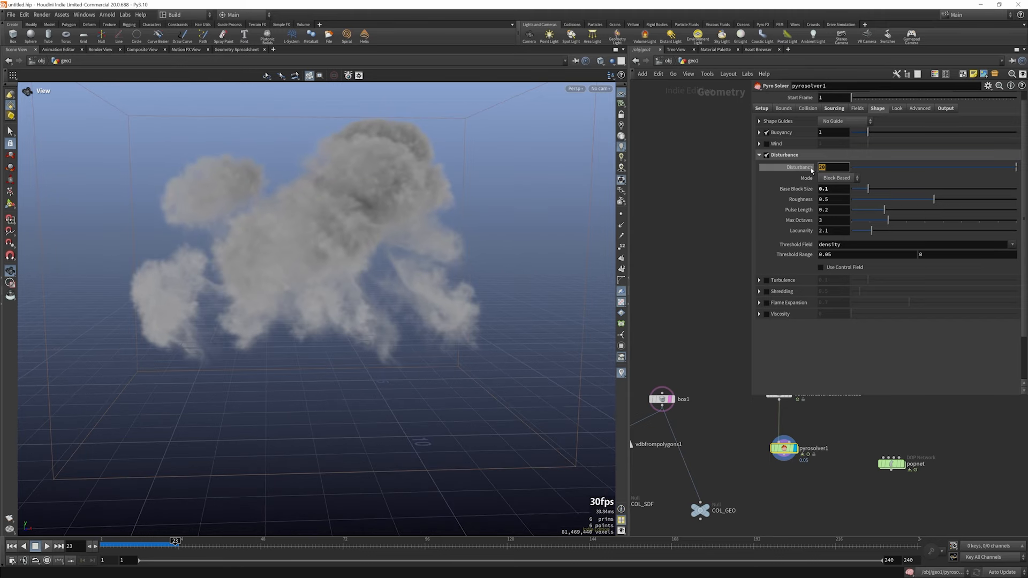
text(1)
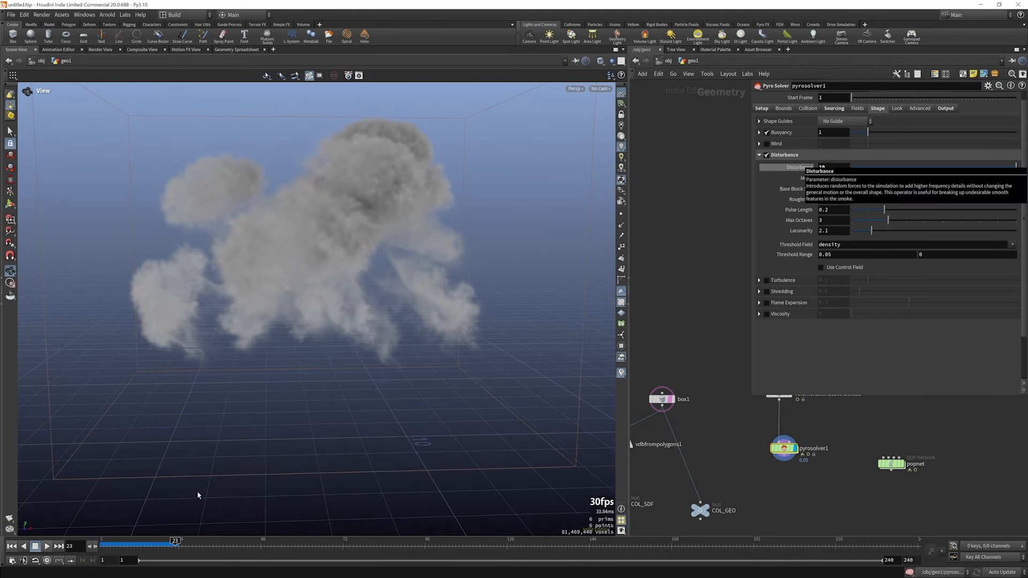
click(11, 546)
click(47, 547)
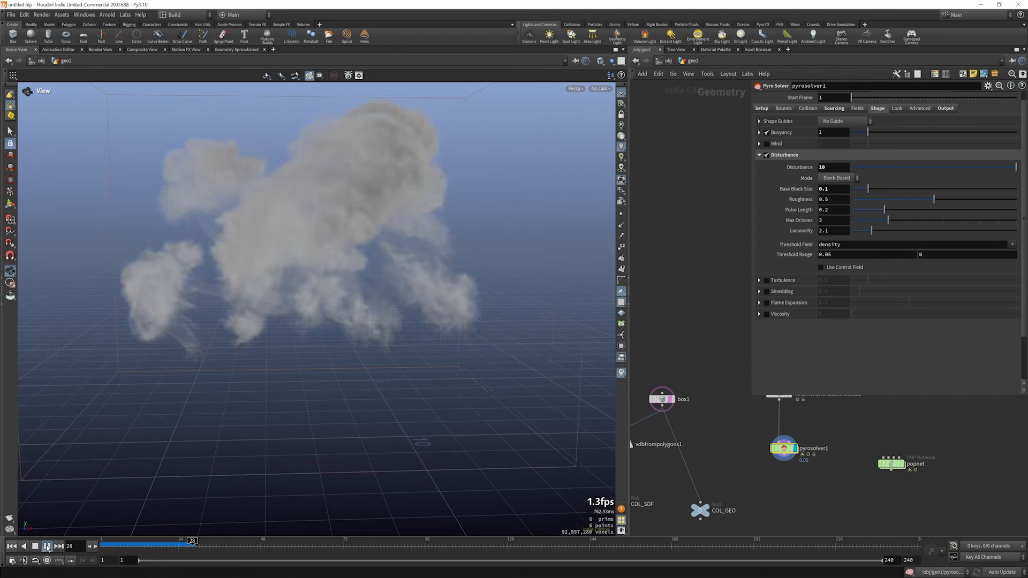
- Stop the playback and set a keyframe on the Disturbance strength of 10 at frame 24
click(48, 546)
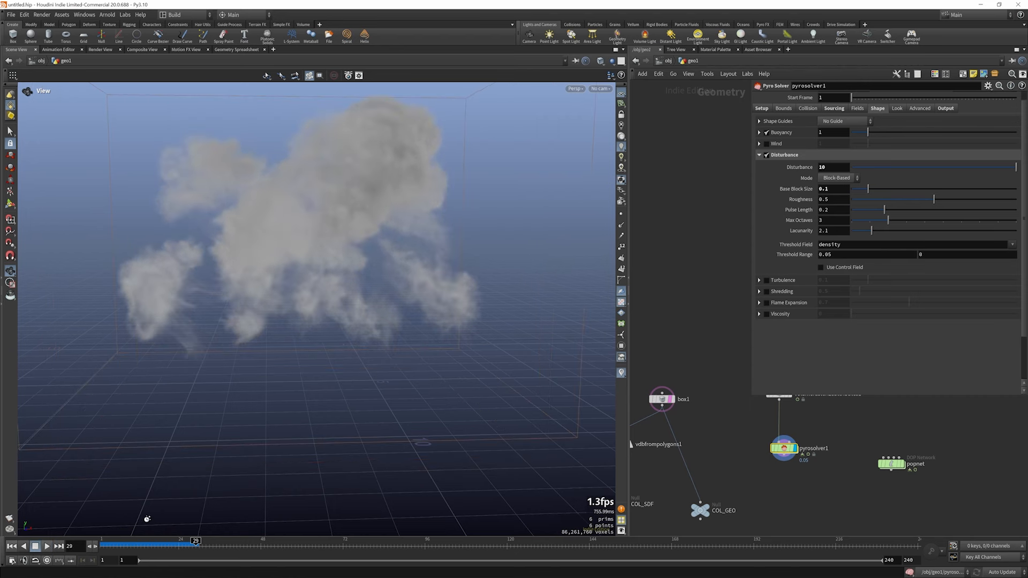
click(181, 551)
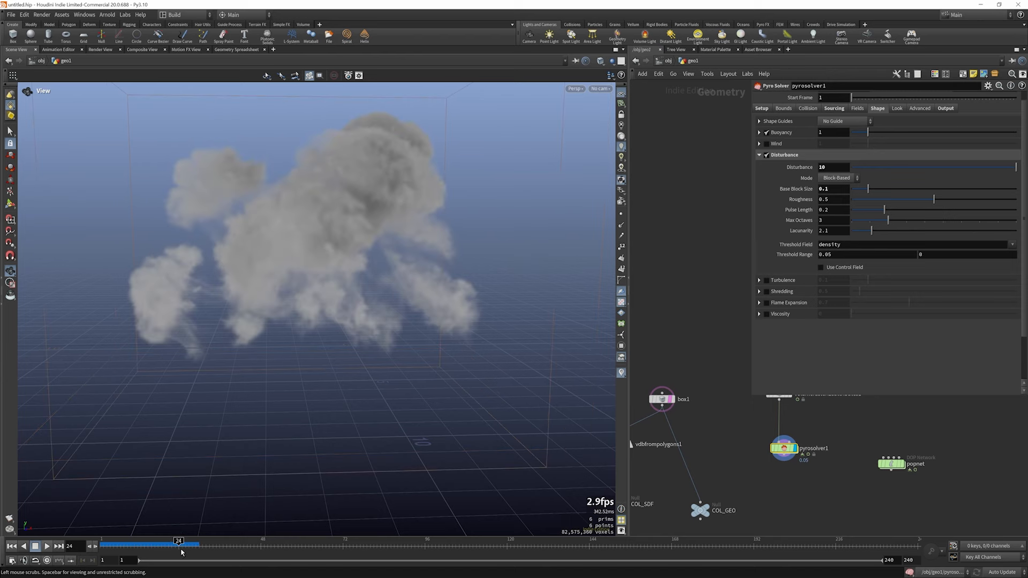
right_click(795, 171)
mouse_move(815, 196)
click(937, 196)
- Set the Disturbance strength to 20 at frame 1 and keyframe it there
click(102, 545)
click(98, 548)
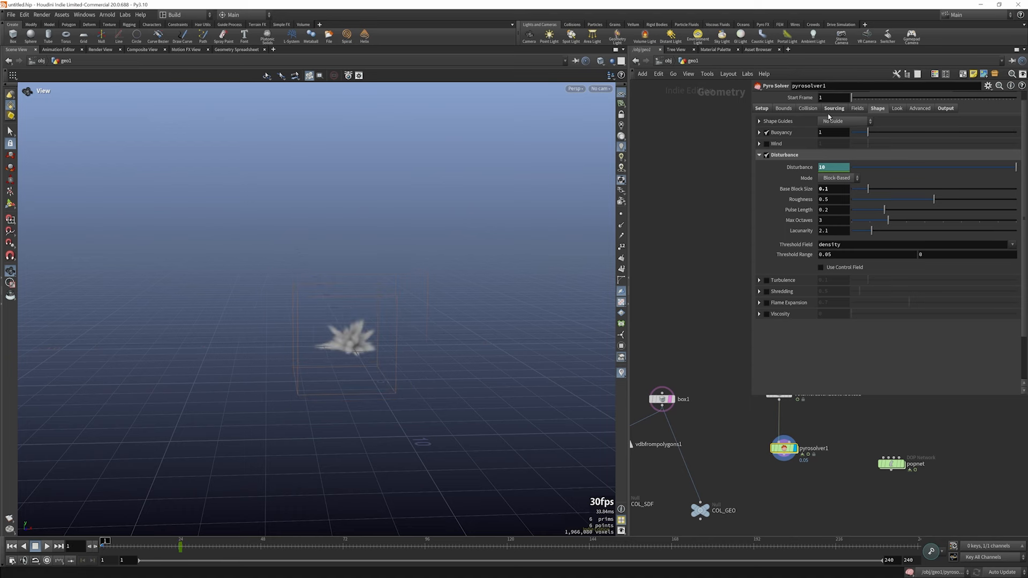
text(2)
key(Return)
right_click(811, 171)
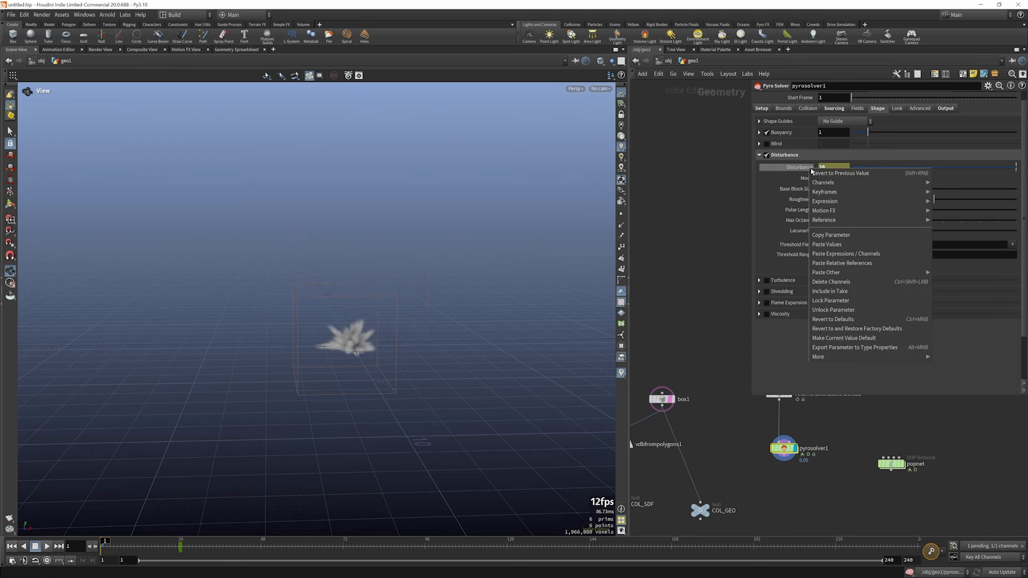
mouse_move(878, 192)
click(953, 192)
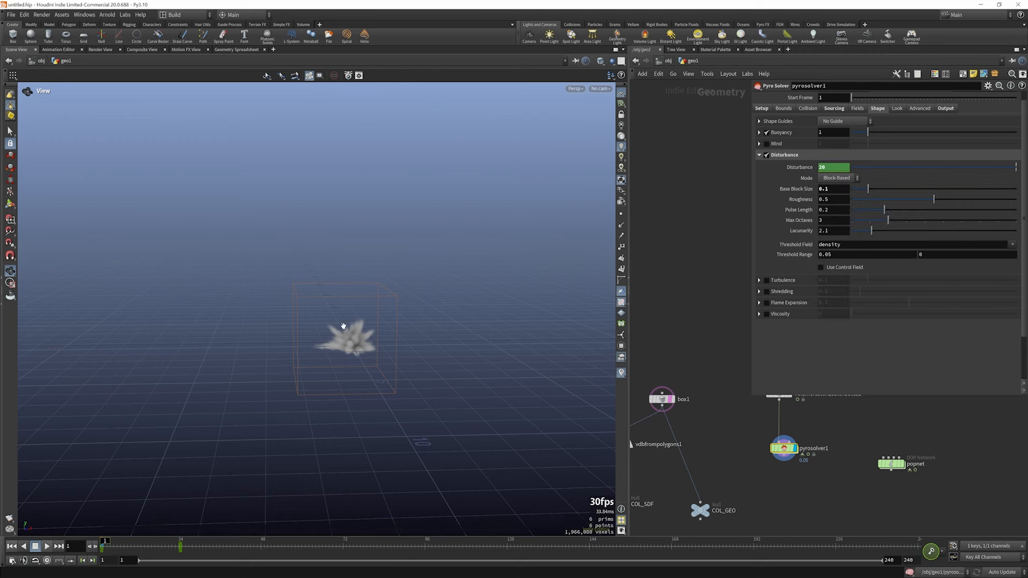
- Play the simulation with the animated Disturbance past frame 24 and return to frame 1
click(47, 546)
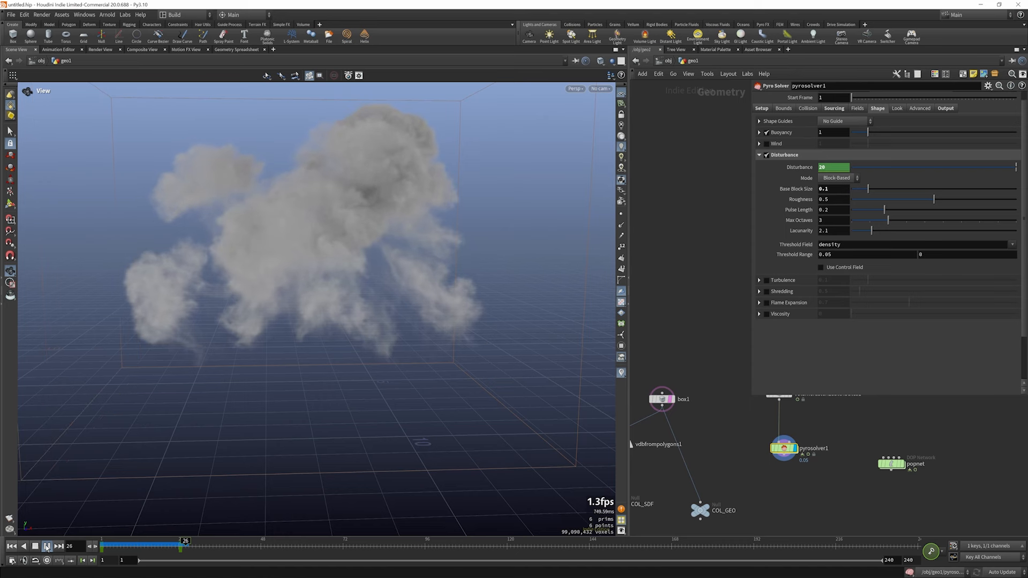
click(47, 546)
drag(118, 546, 103, 546)
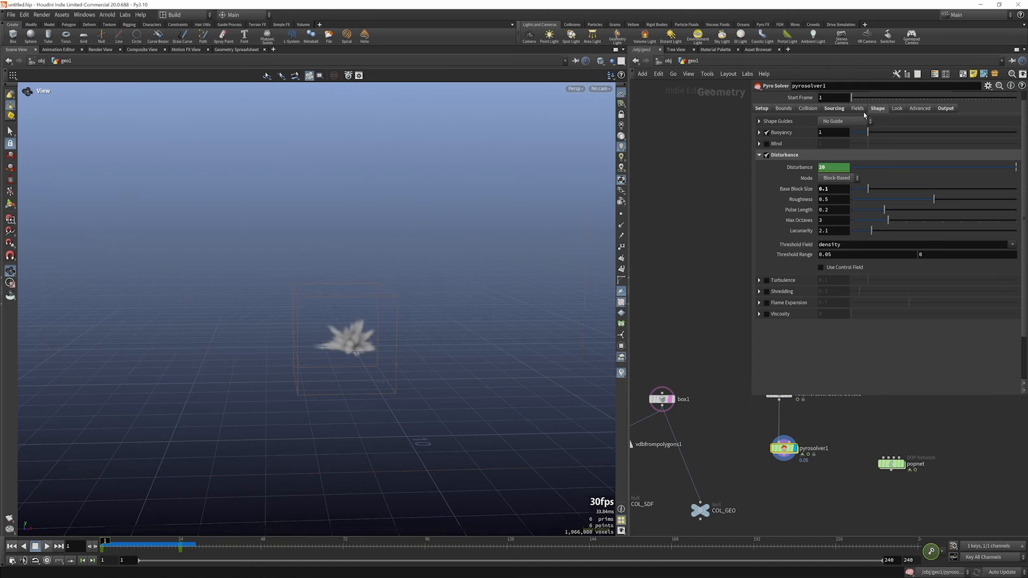
- Enable Turbulence on the Pyro Solver and play the first frames with its default strength
click(767, 280)
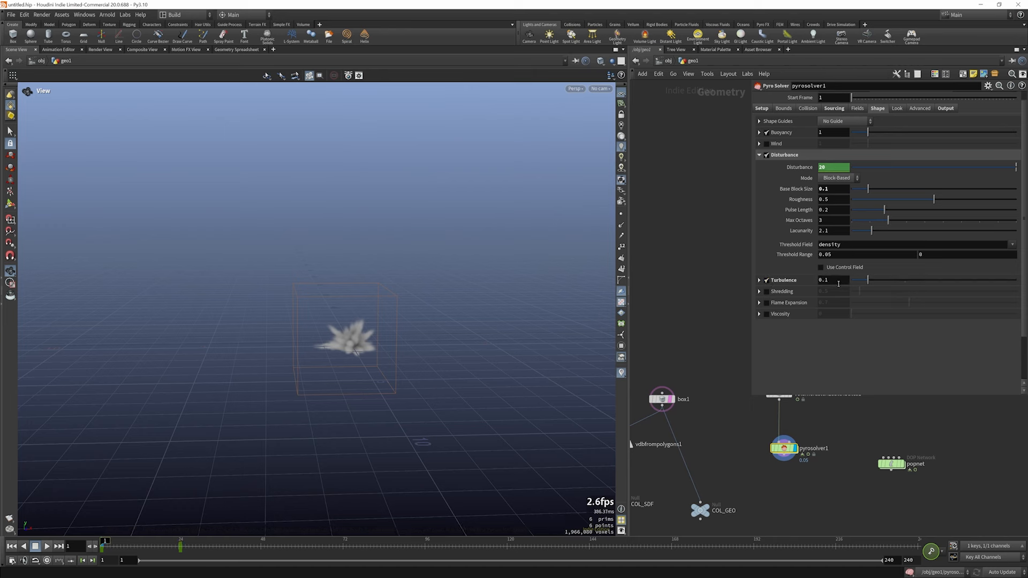
drag(832, 282, 822, 283)
click(47, 547)
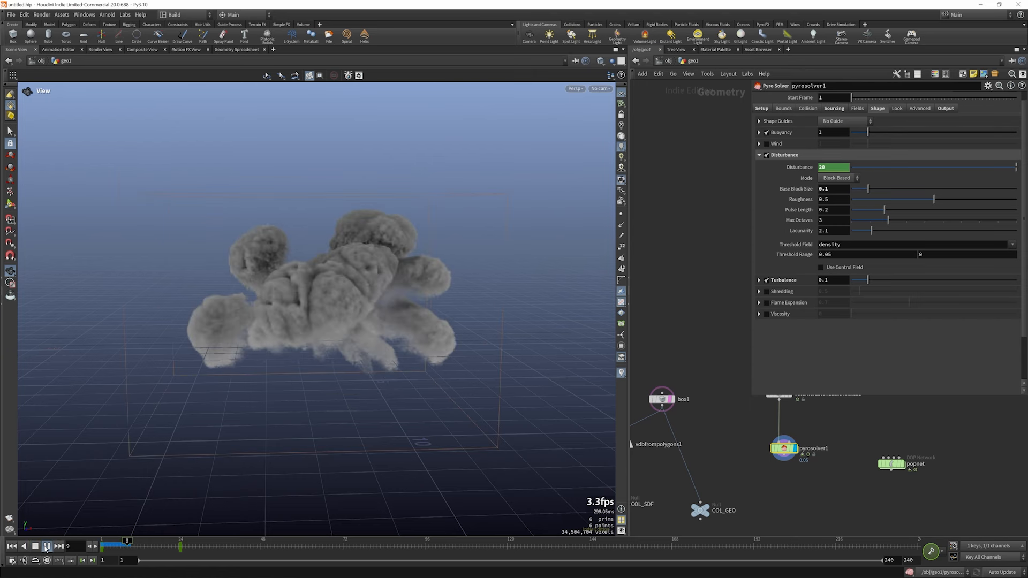
click(47, 547)
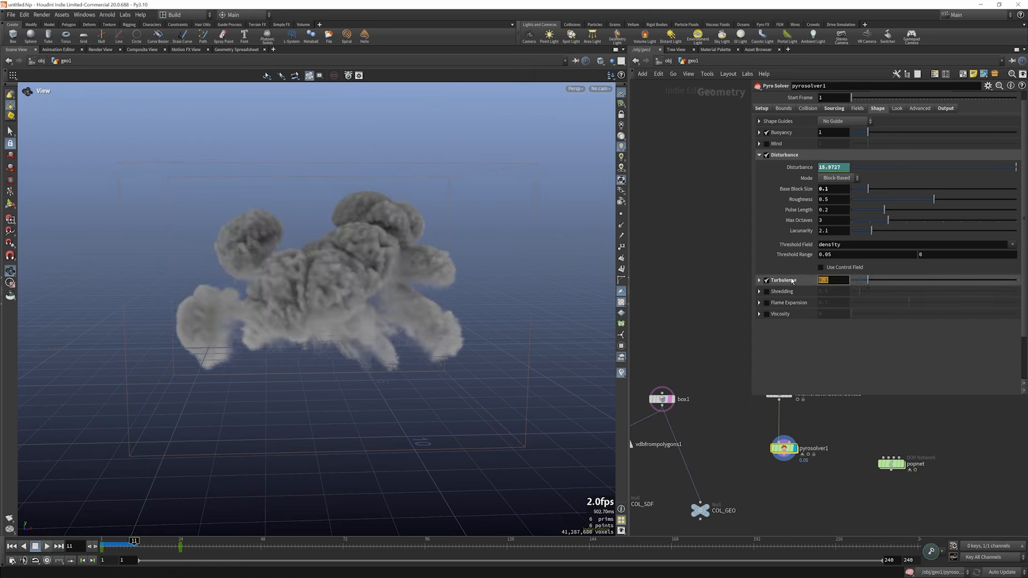
- Expand the Turbulence settings, set the Turbulence strength to 10 and replay the simulation from frame 1
click(758, 281)
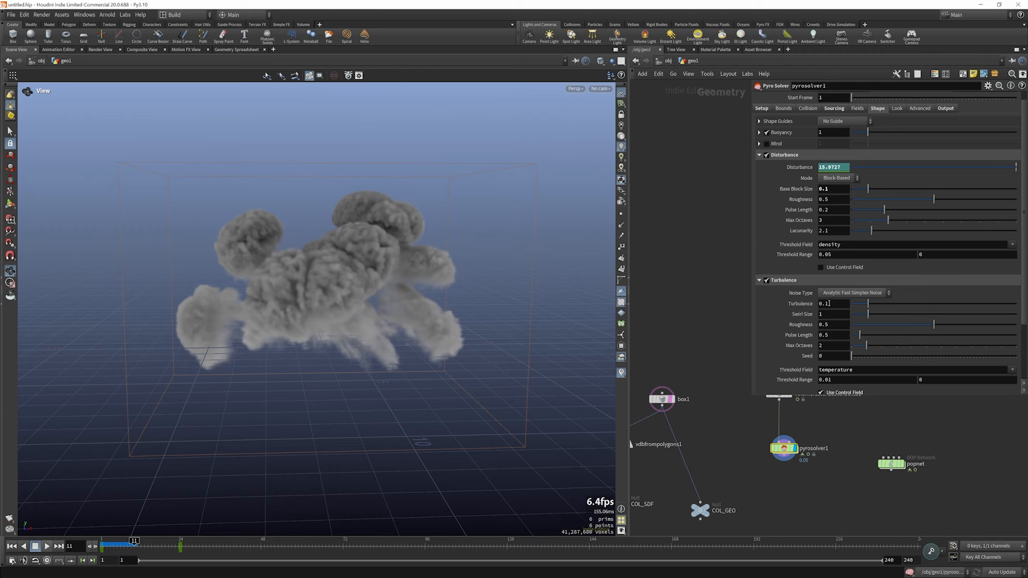
scroll(830, 316, down, 3)
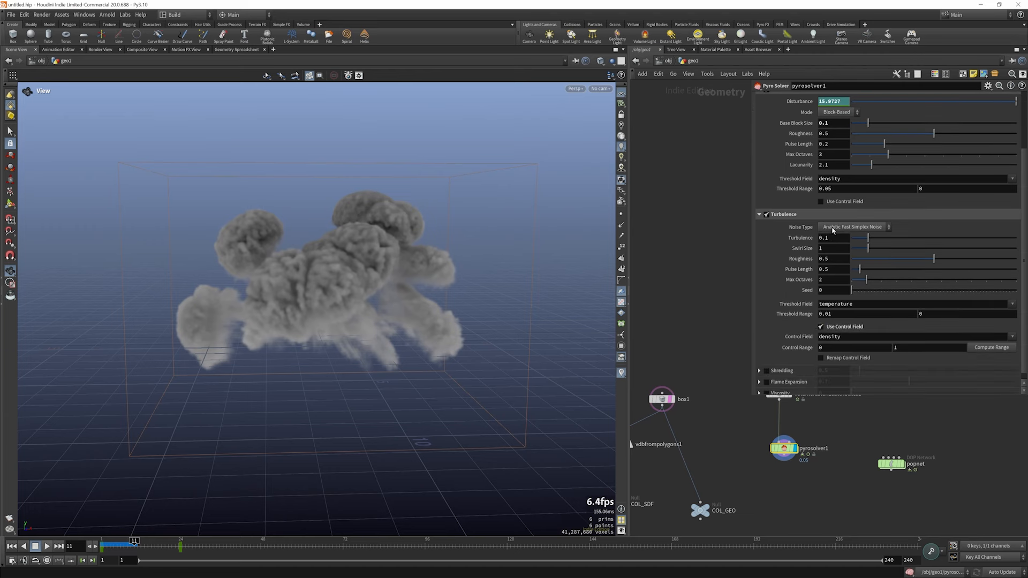
text(1)
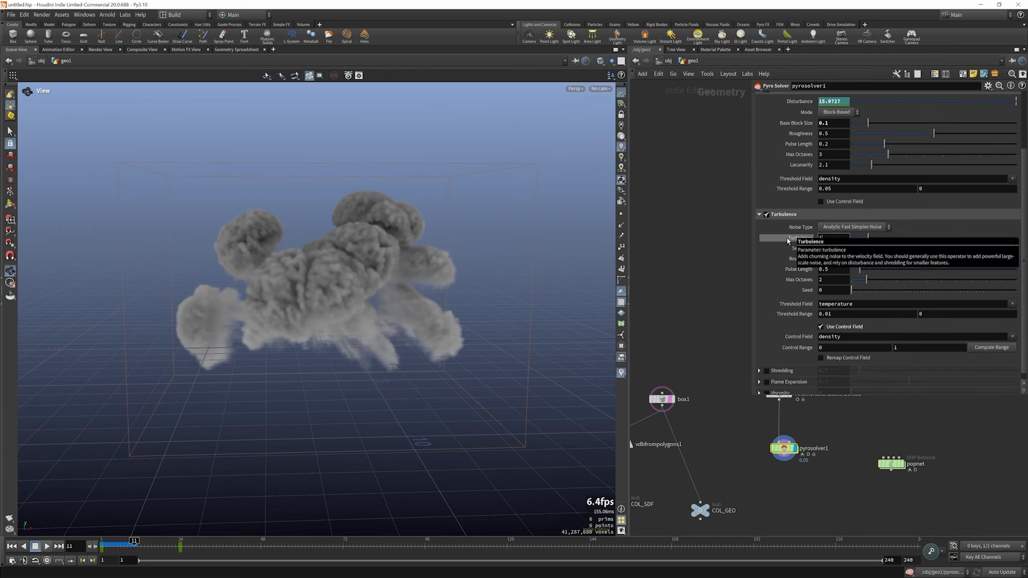
text(0)
key(Return)
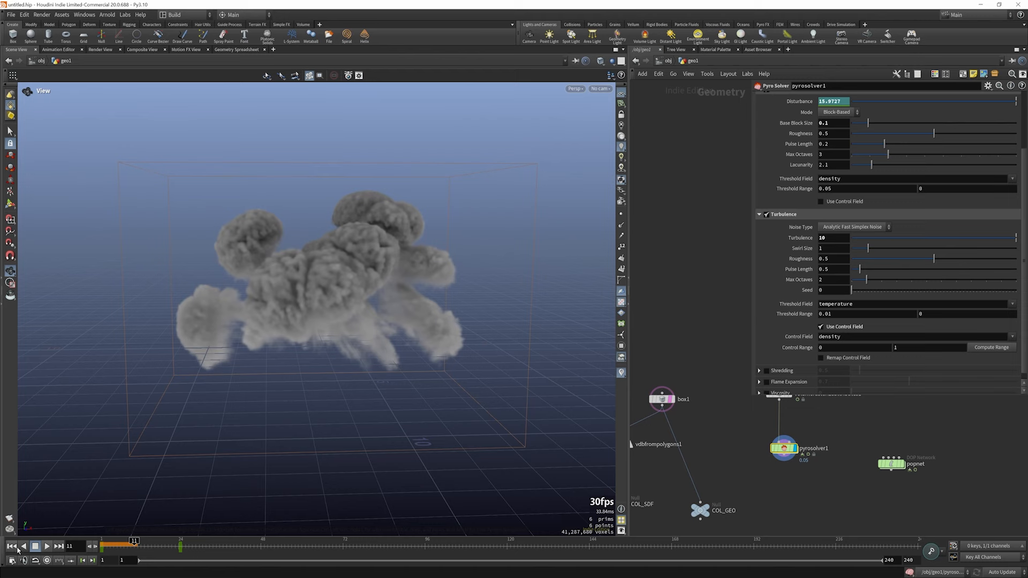
click(12, 546)
click(47, 546)
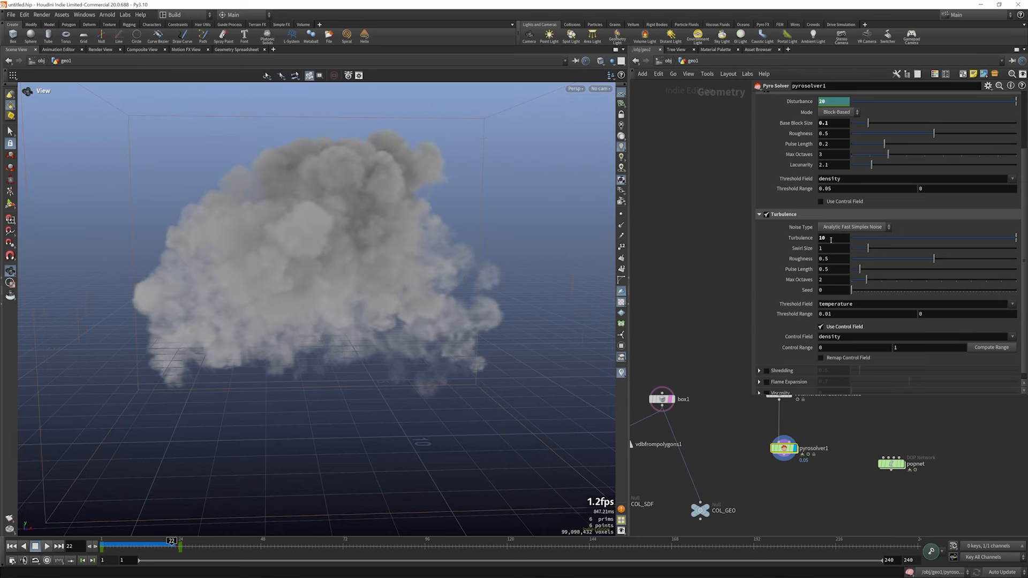
click(29, 550)
- Return to frame 1 and set a keyframe on the Turbulence strength of 10
click(11, 547)
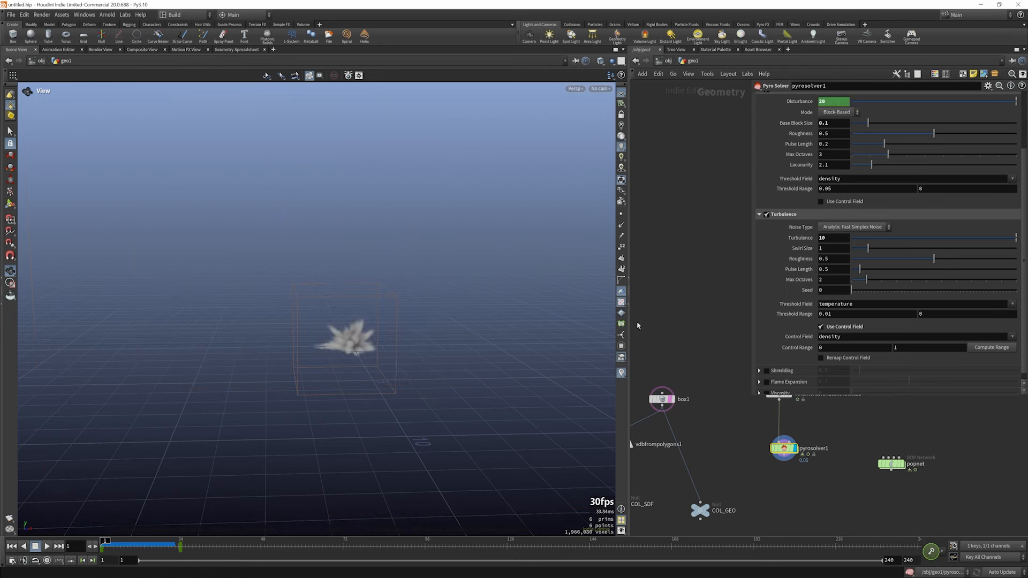
right_click(834, 236)
mouse_move(827, 261)
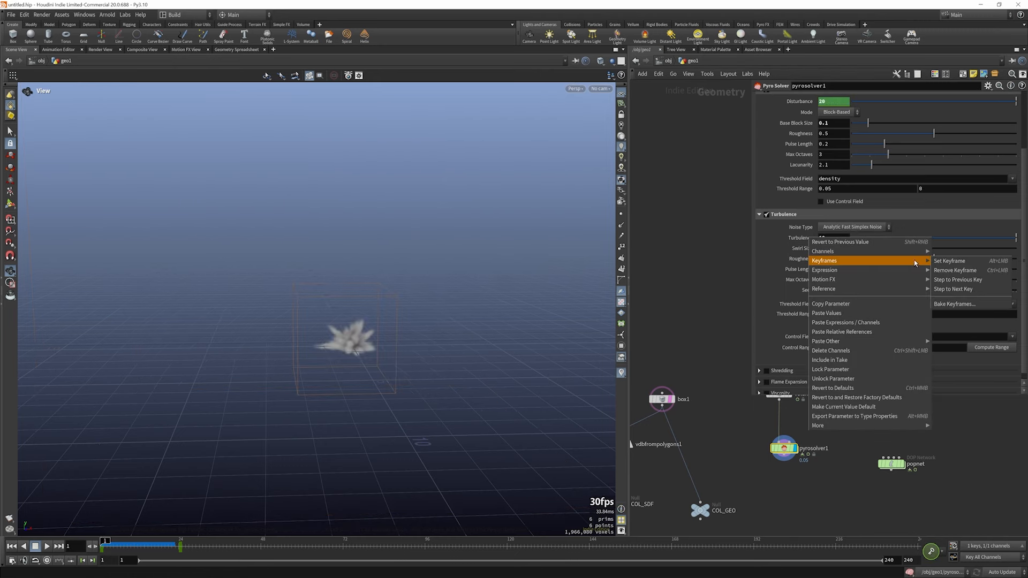
click(941, 261)
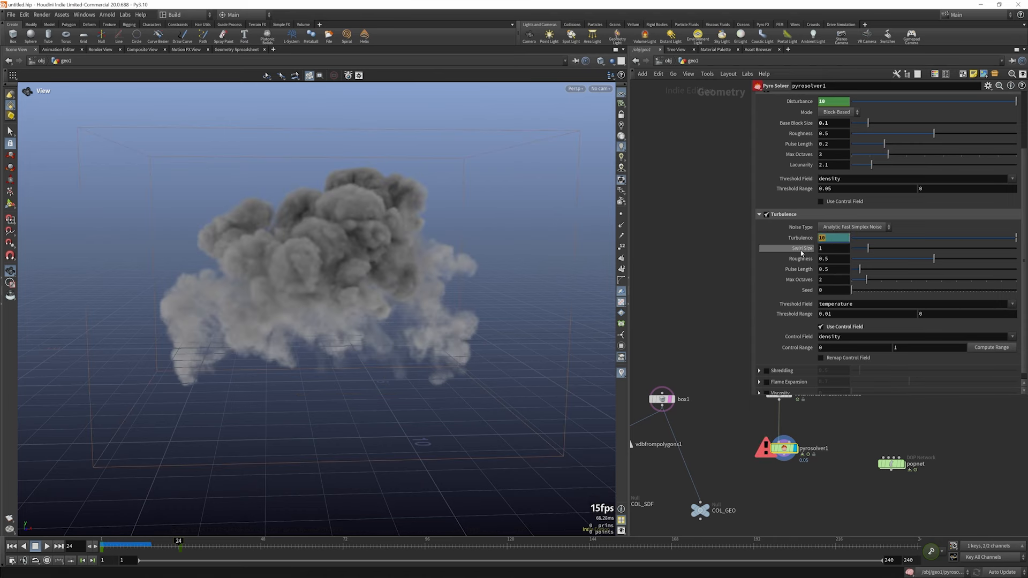
- Set the Turbulence strength to 5 at frame 24 and keyframe it there
text(5)
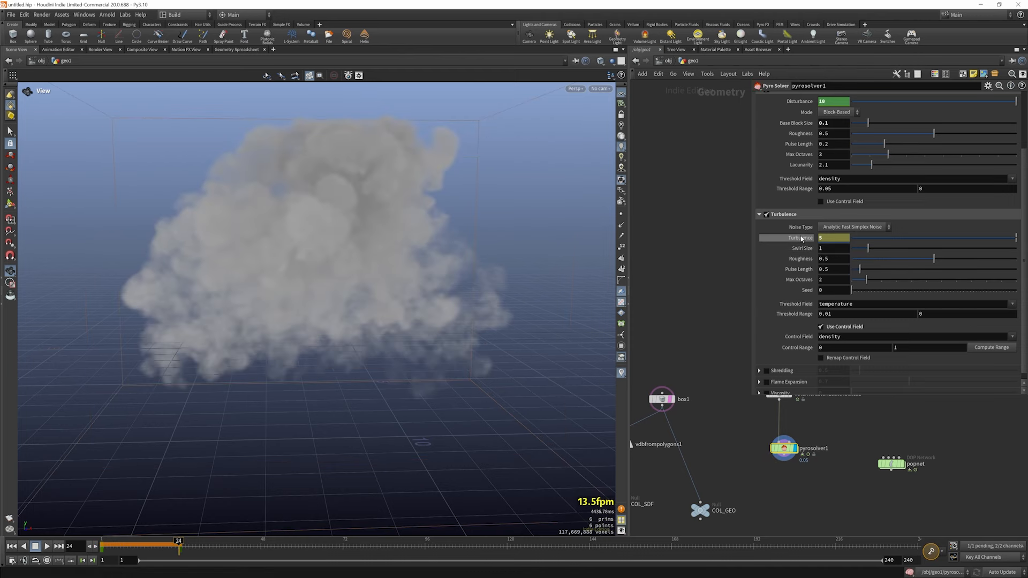
right_click(801, 238)
mouse_move(856, 259)
click(942, 261)
- Replay the simulation from frame 1 with the animated Turbulence and inspect the smoke from different angles
click(12, 546)
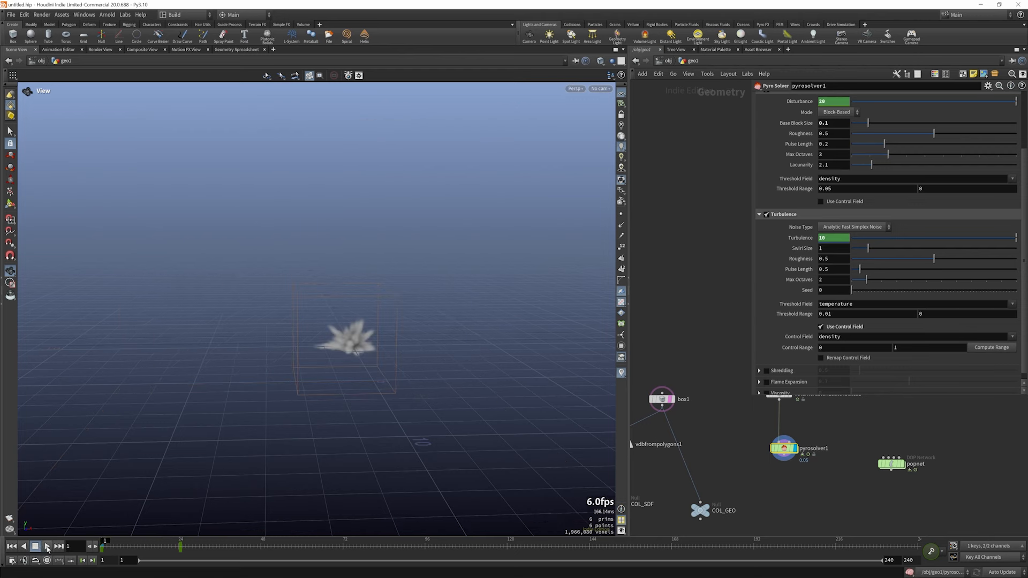
click(47, 547)
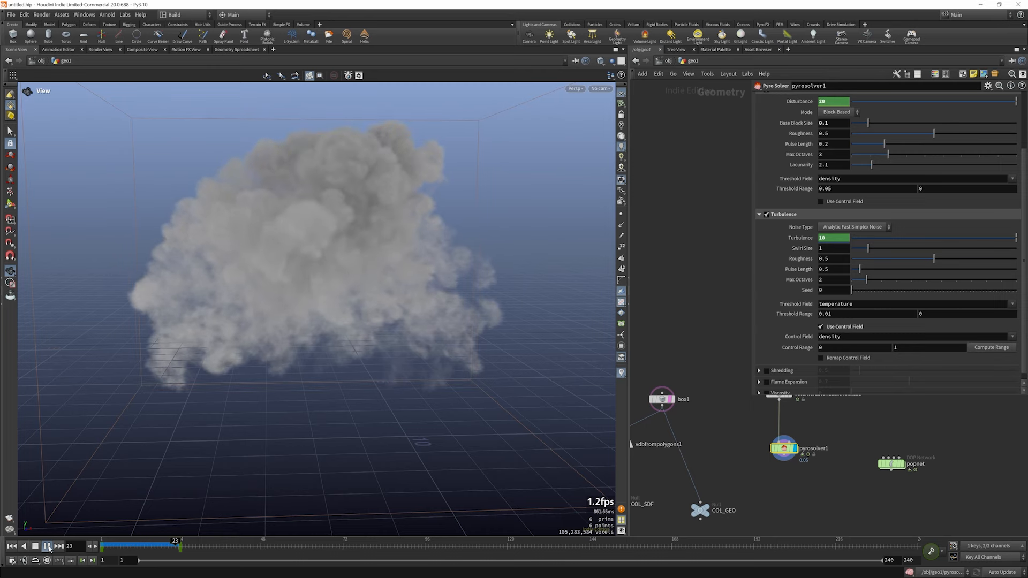
key(Escape)
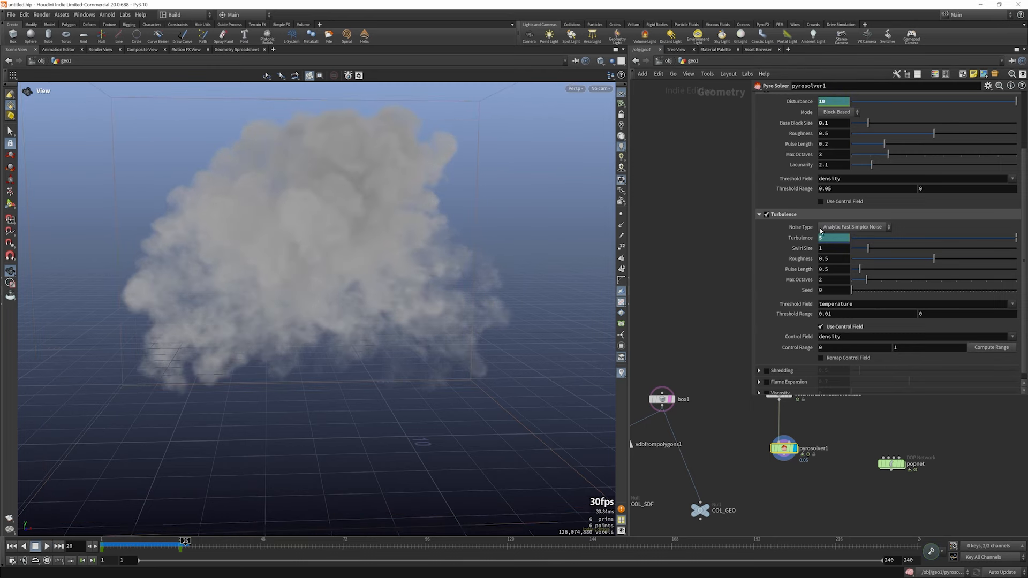
alt+drag(287, 216, 320, 229)
right_drag(323, 321, 316, 301)
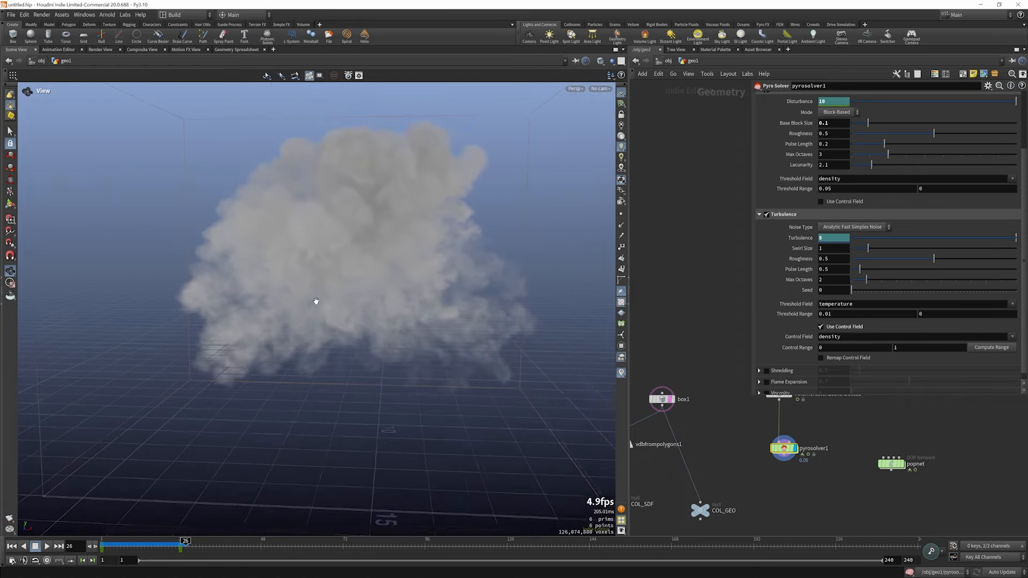
drag(315, 301, 334, 348)
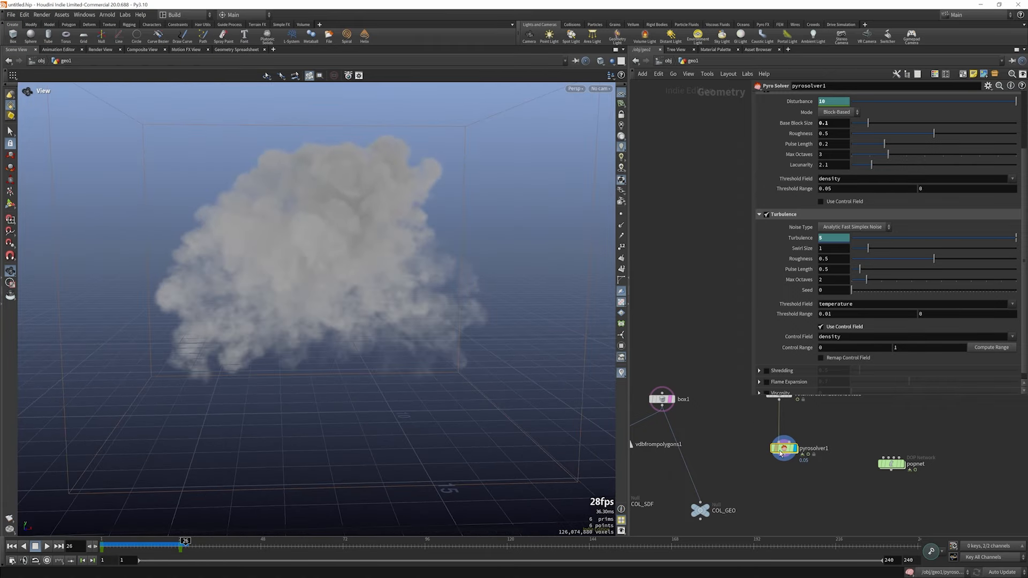
- Nudge the pyrosolver1 node slightly closer to volumerasterizeattributes1 and select it
scroll(781, 453, down, 2)
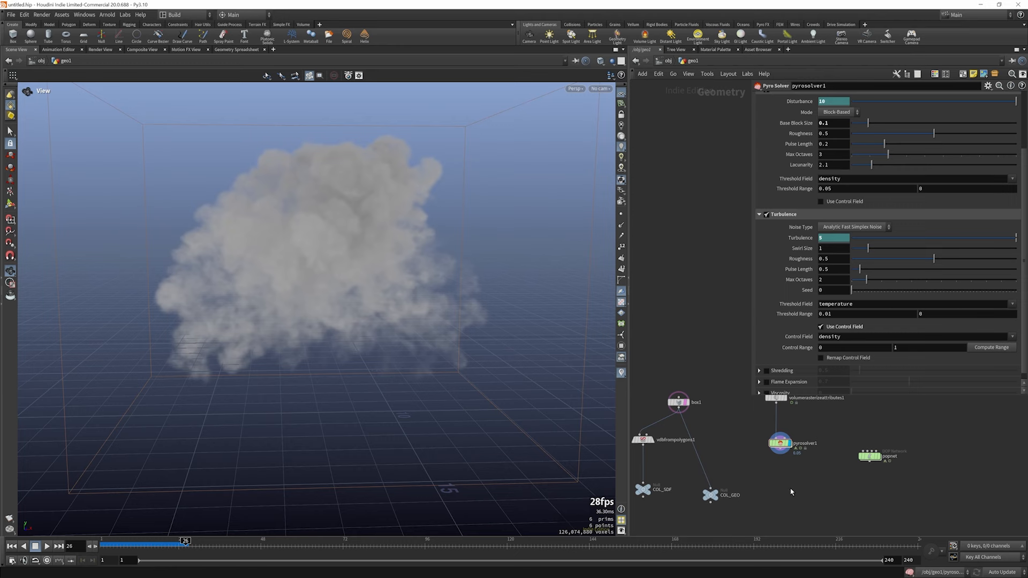
scroll(790, 491, down, 3)
scroll(787, 466, up, 3)
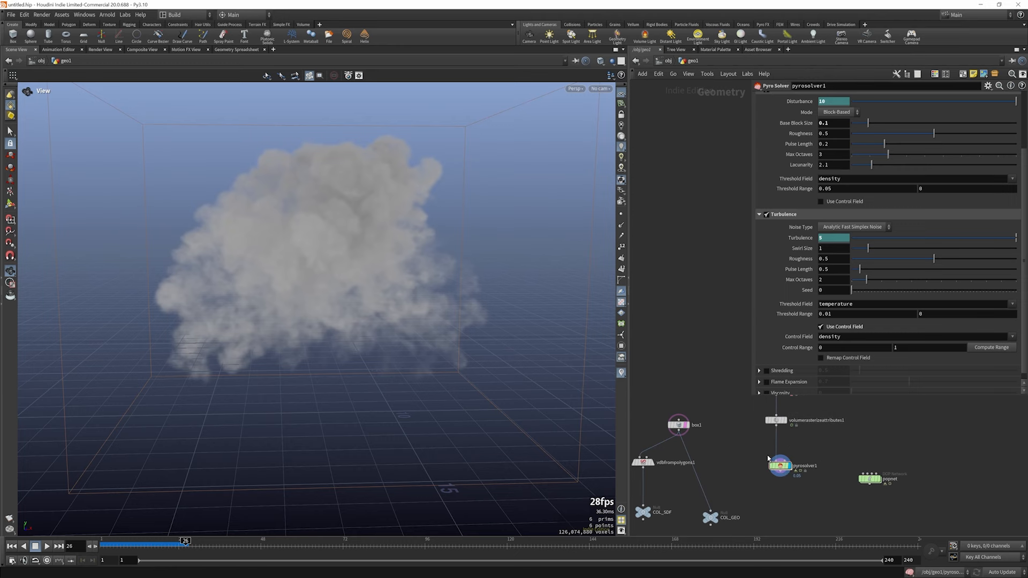
scroll(769, 457, down, 3)
scroll(773, 479, up, 3)
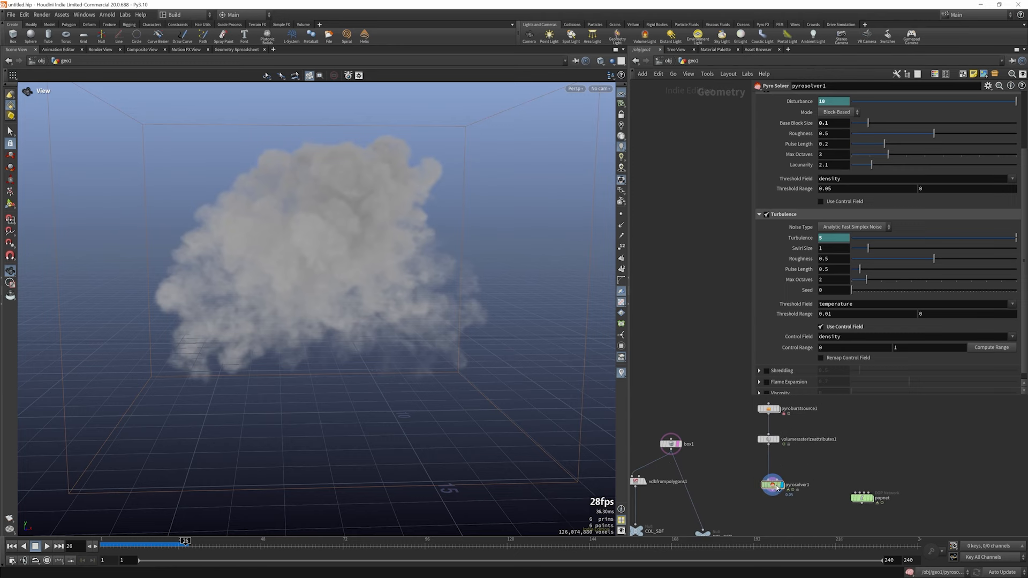
drag(777, 488, 777, 485)
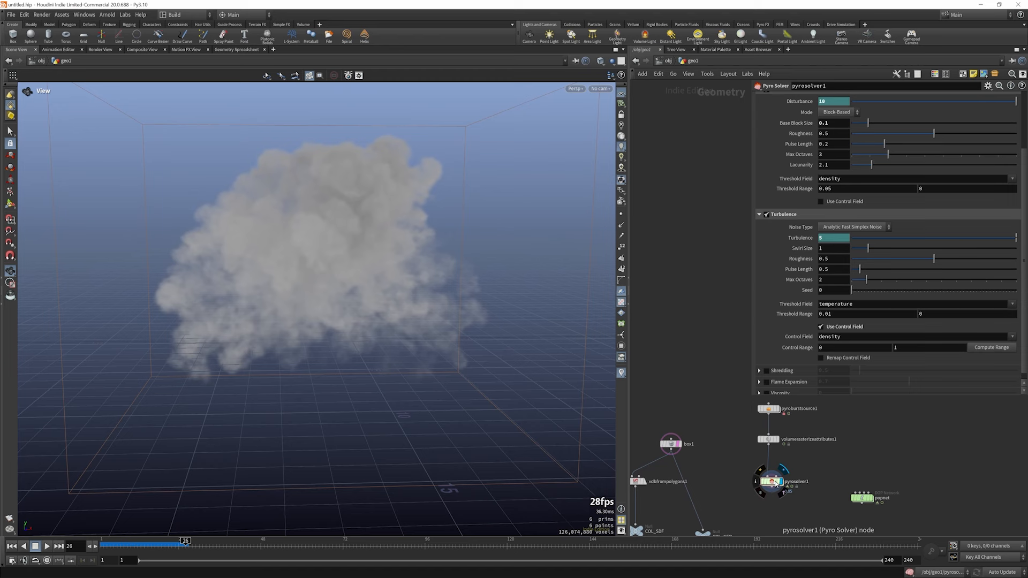
click(775, 485)
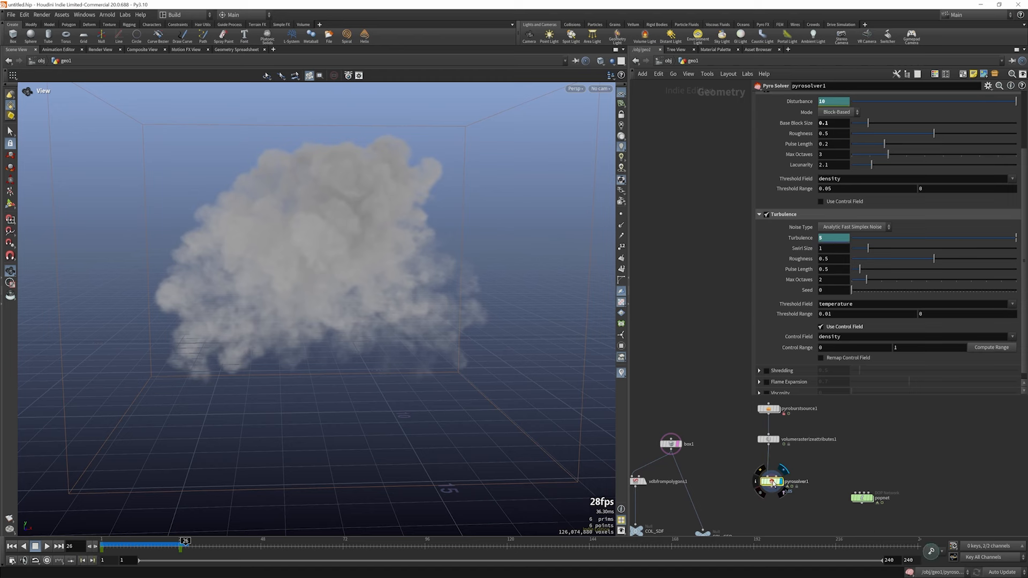
- Enter the popnet DOP network to view its nodes and return to the geo1 level
click(865, 501)
double_click(865, 499)
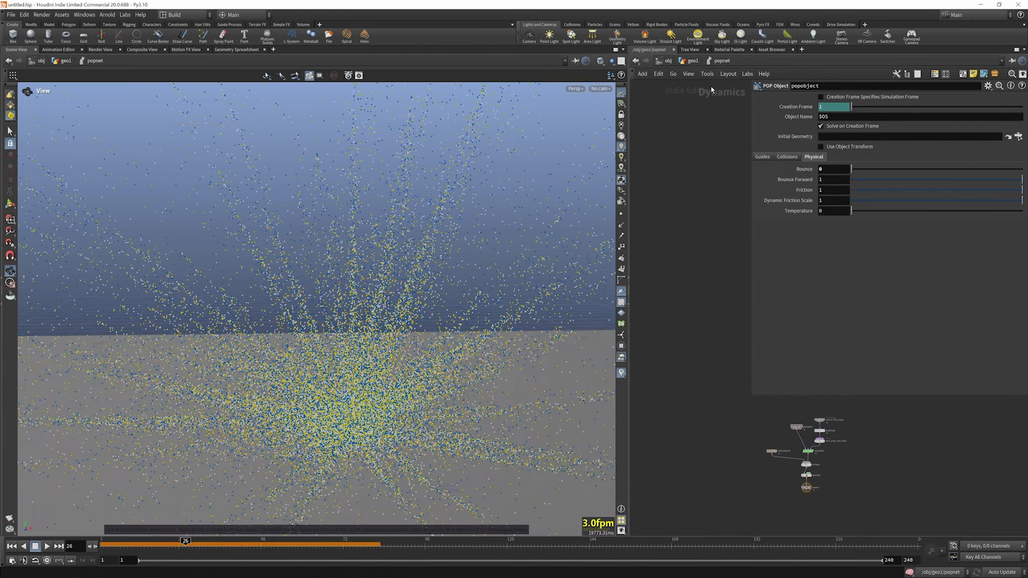
click(693, 63)
- Allow editing of the pyrosolver1 node's contents and enter its internal network
click(775, 483)
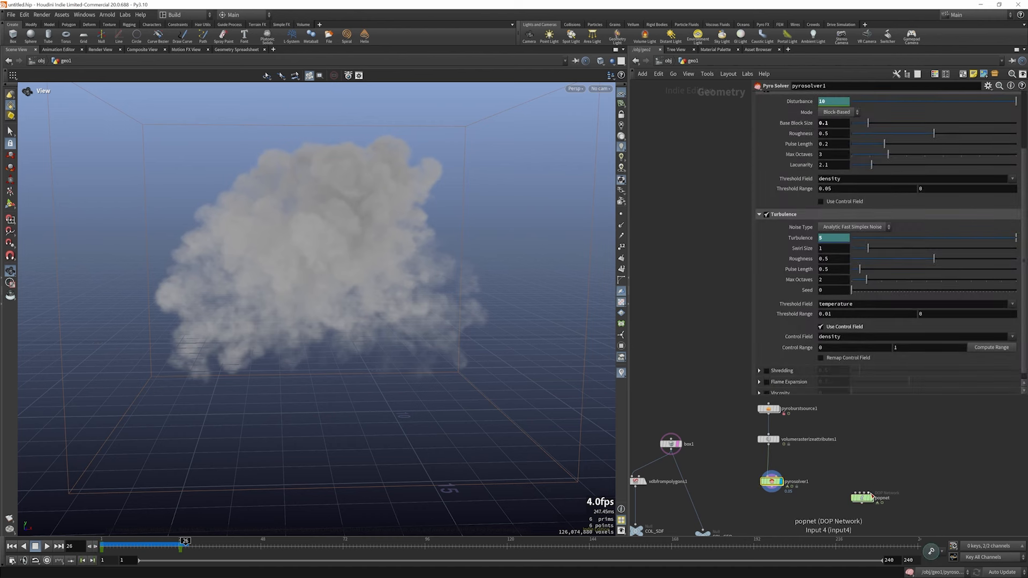
right_click(773, 483)
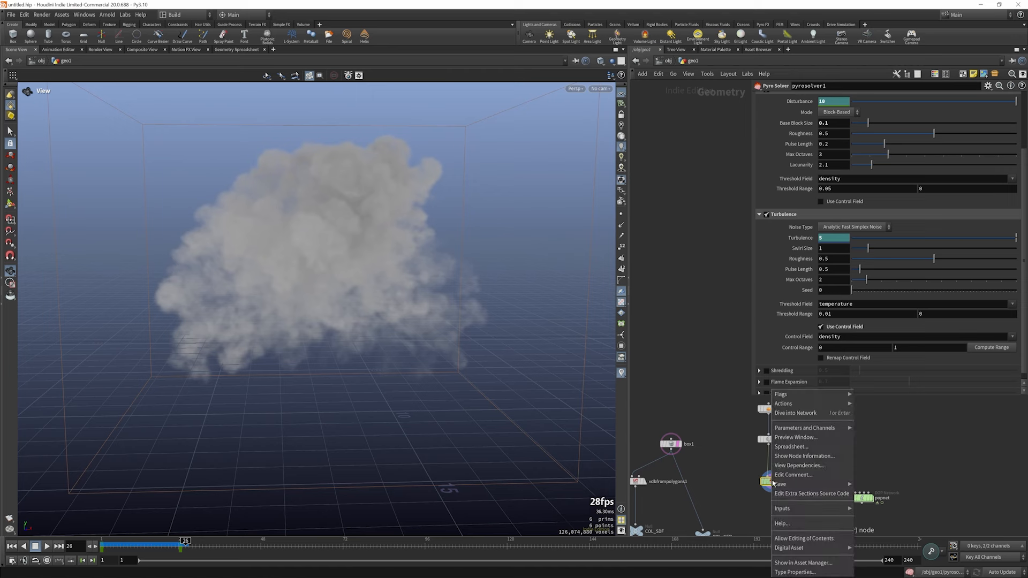
mouse_move(800, 408)
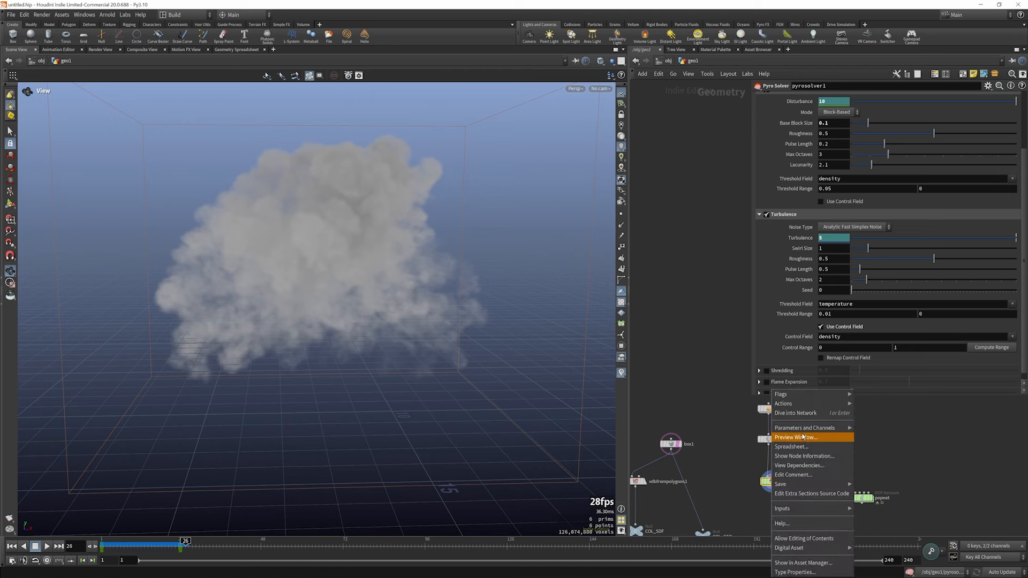
mouse_move(803, 433)
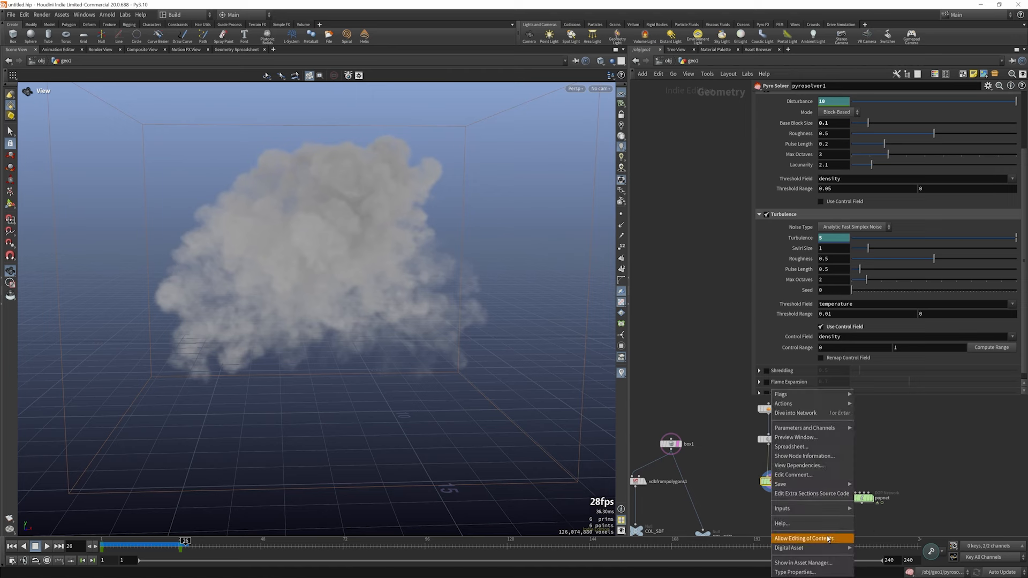
click(805, 539)
double_click(773, 482)
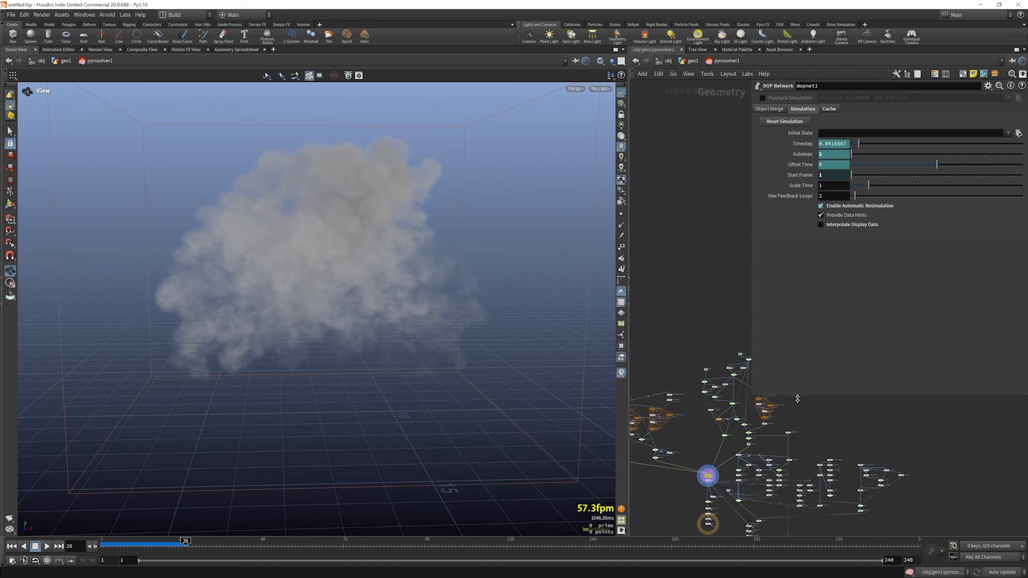
- Examine the pyrosolver1 node's internal network around its dopnet1 node and return to the geo1 level
drag(797, 398, 814, 262)
scroll(832, 301, down, 4)
scroll(790, 344, up, 9)
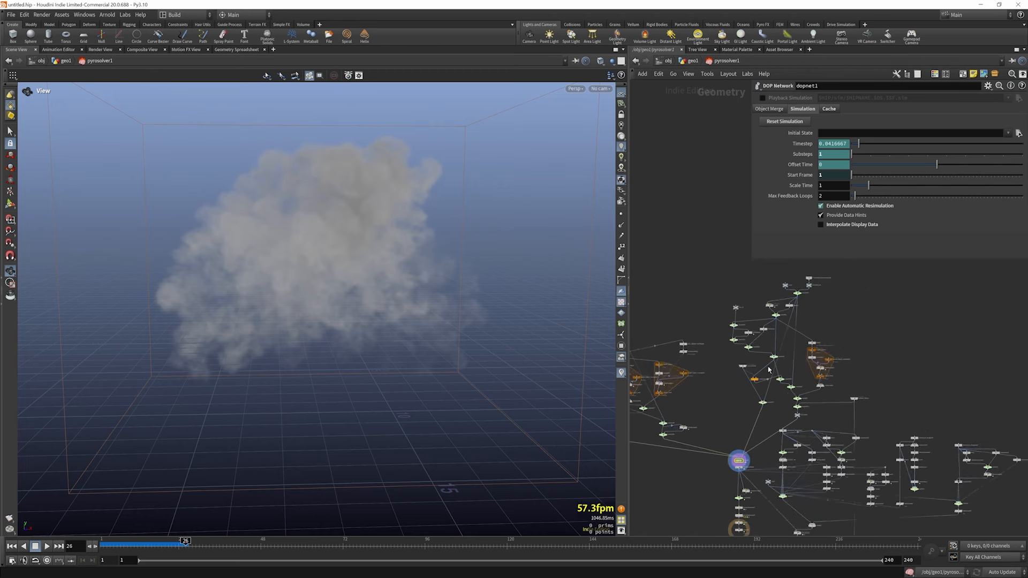
scroll(828, 347, down, 7)
scroll(827, 345, up, 6)
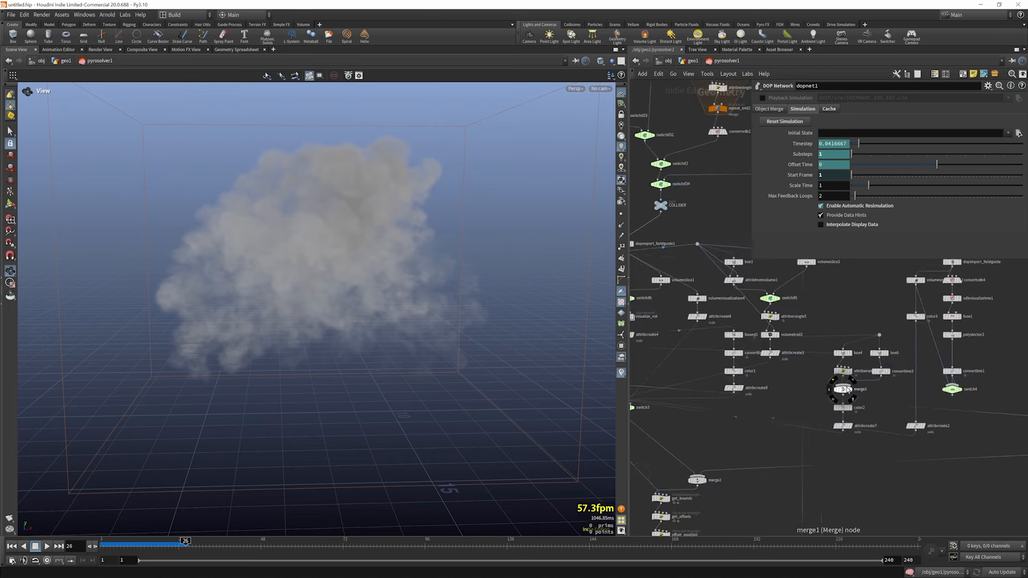
scroll(833, 321, down, 2)
scroll(782, 291, down, 3)
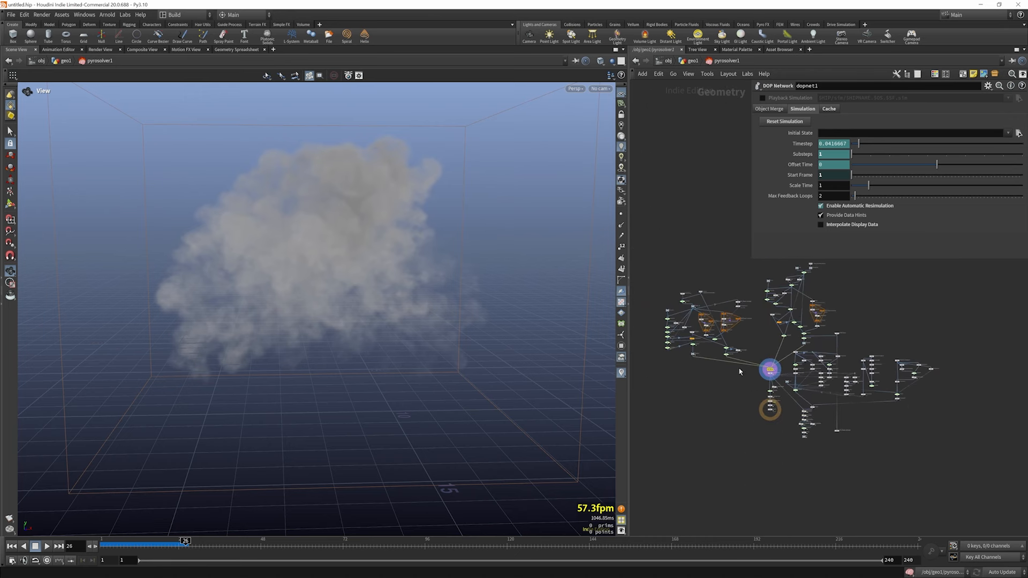
click(693, 62)
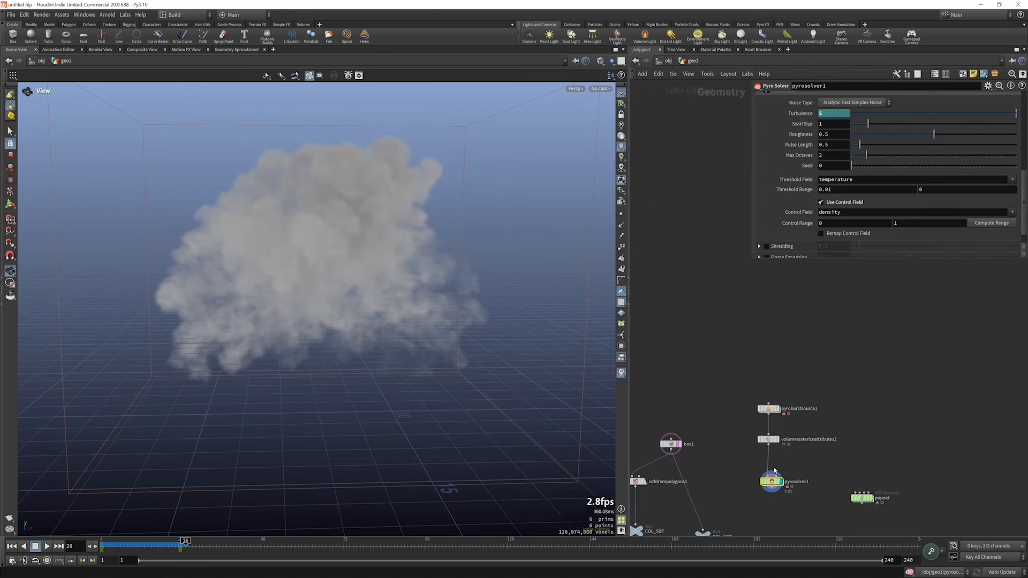
- Review the pyrosolver1 node's Shape, Output, Setup, Bounds, Collision and Sourcing parameters
drag(827, 262, 828, 423)
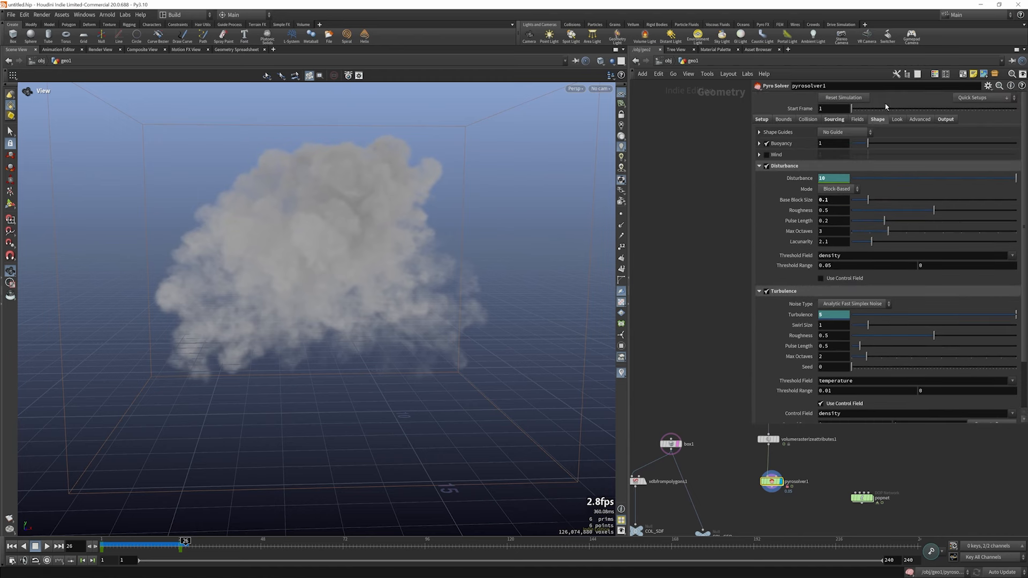
scroll(884, 118, down, 3)
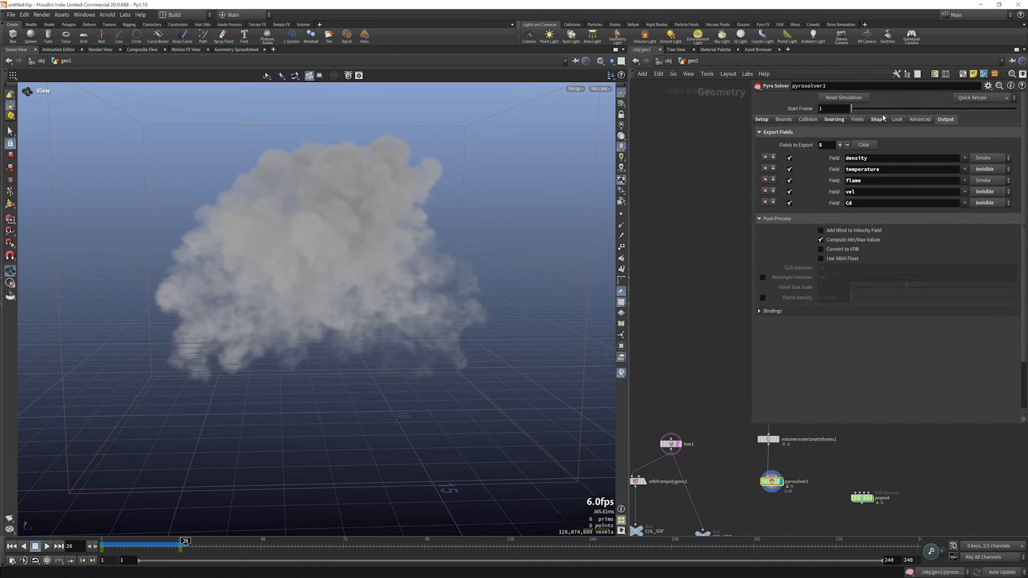
click(771, 120)
click(803, 120)
click(833, 119)
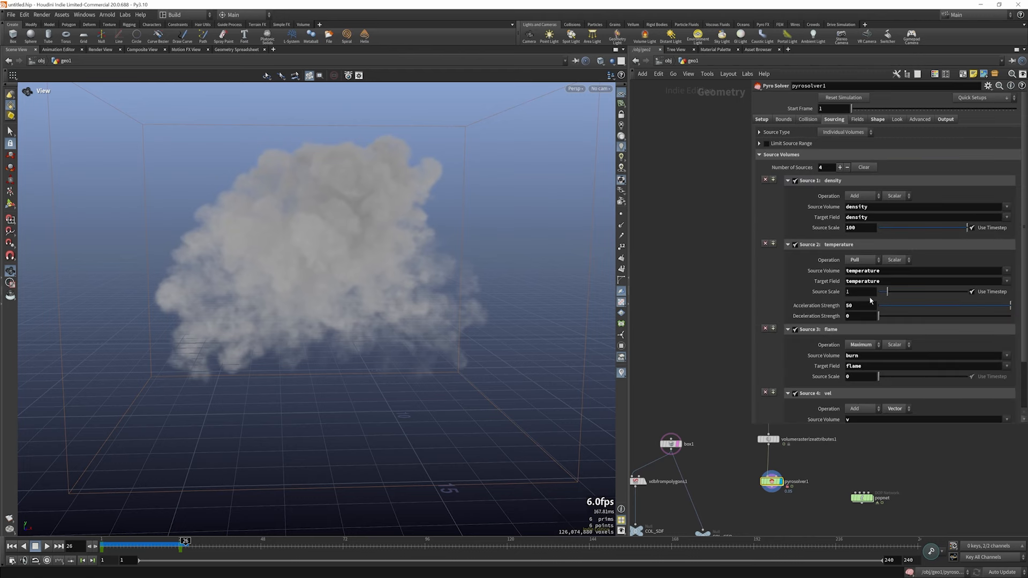
- Compare the internal networks of pyrosolver1 and popnet, returning to the geo1 level after each
mouse_move(775, 484)
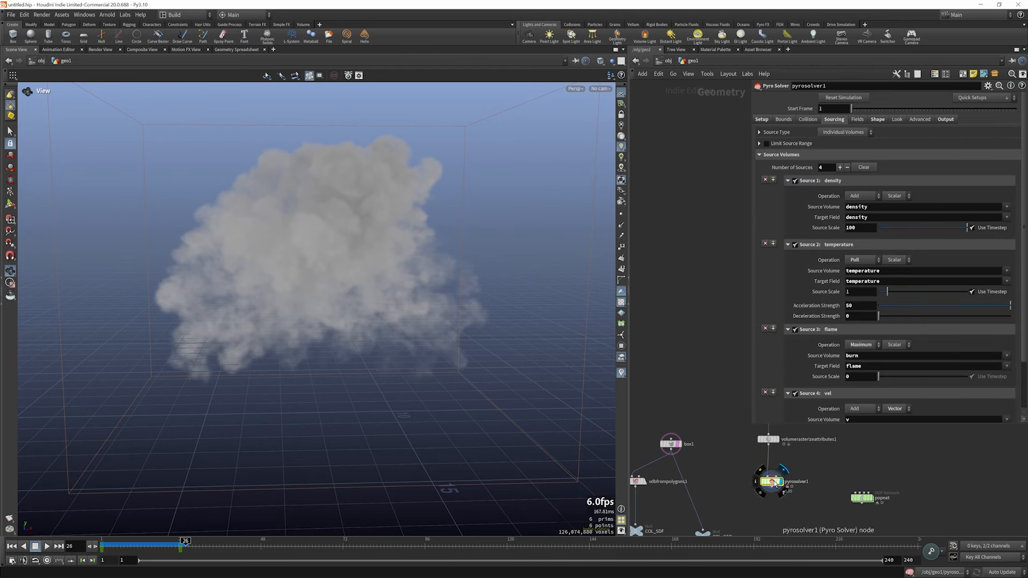
double_click(773, 483)
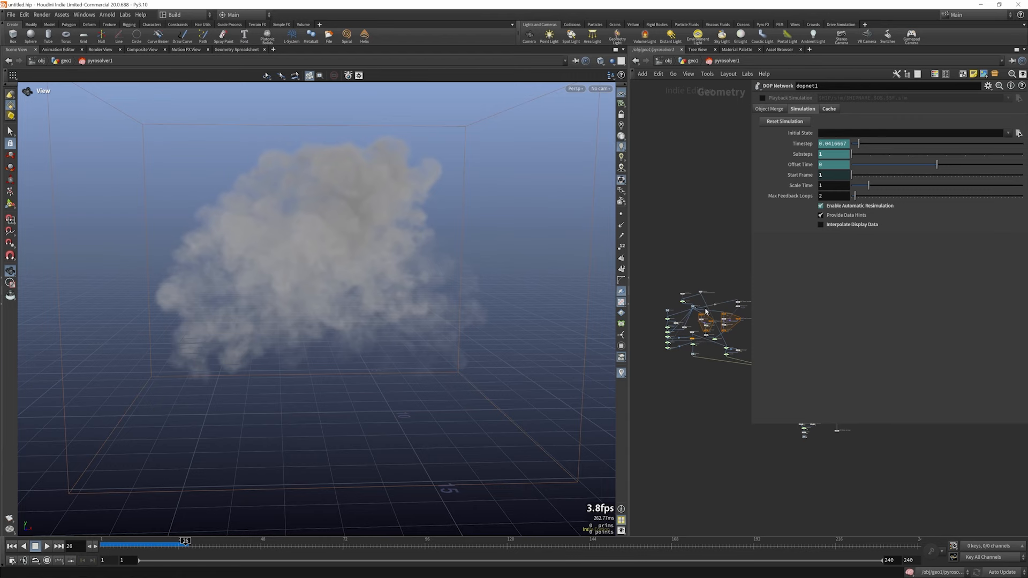
scroll(658, 302, down, 4)
key(u)
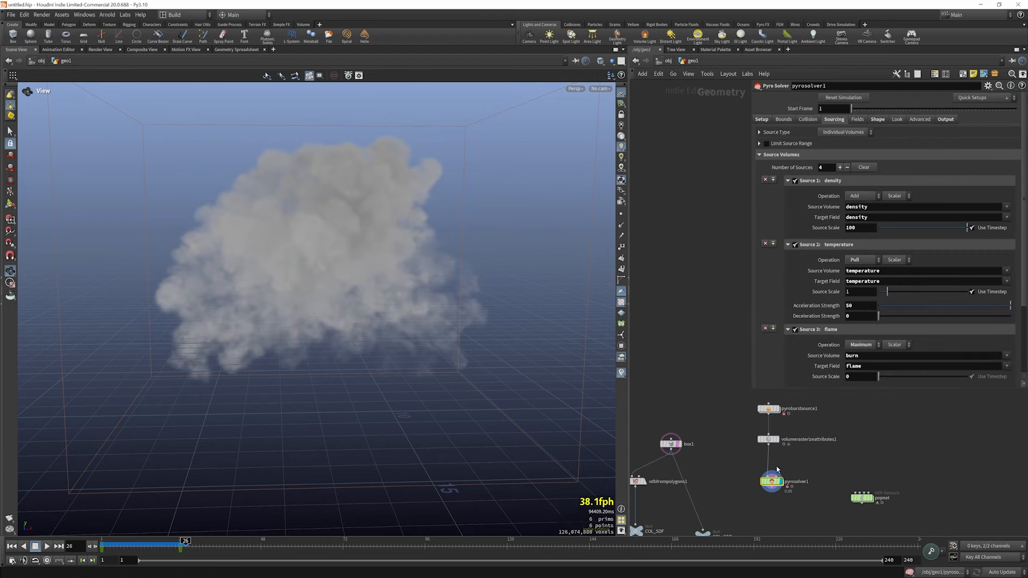
double_click(868, 499)
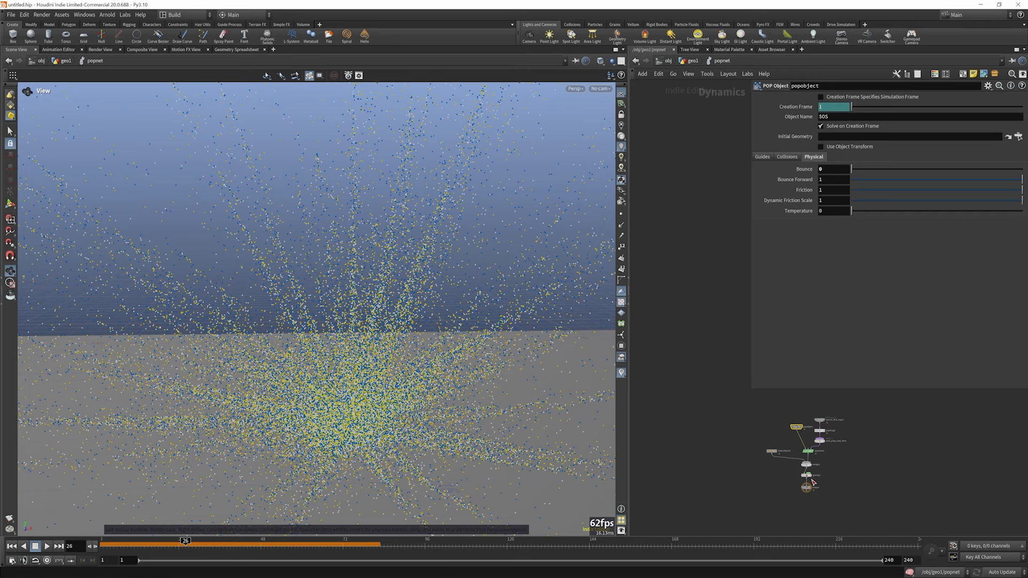
click(691, 60)
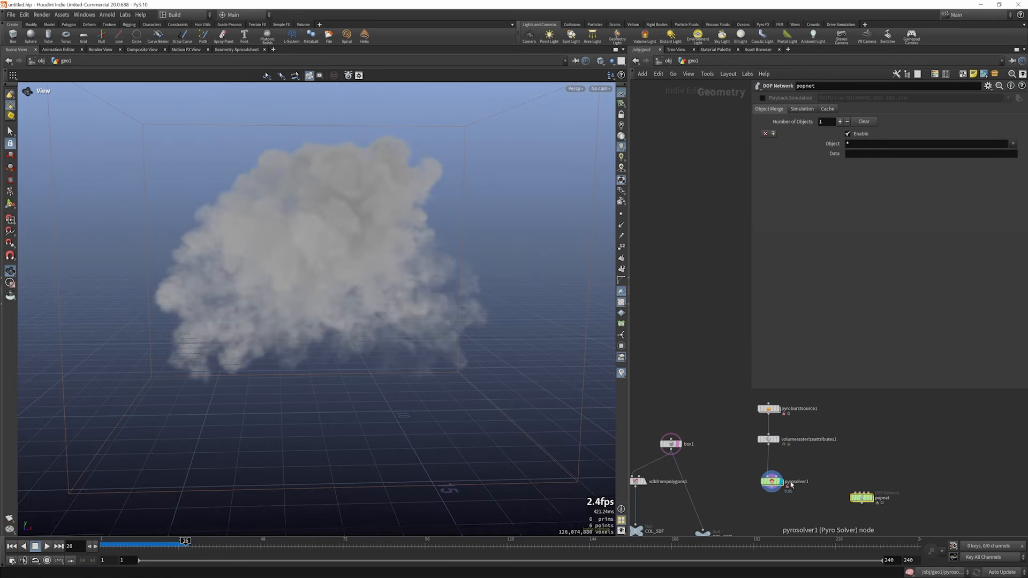
- Add a Pyro Post-Process node fed by pyrosolver1, display it, and enable Convert to VDB and Convert to 16bit Float
click(772, 484)
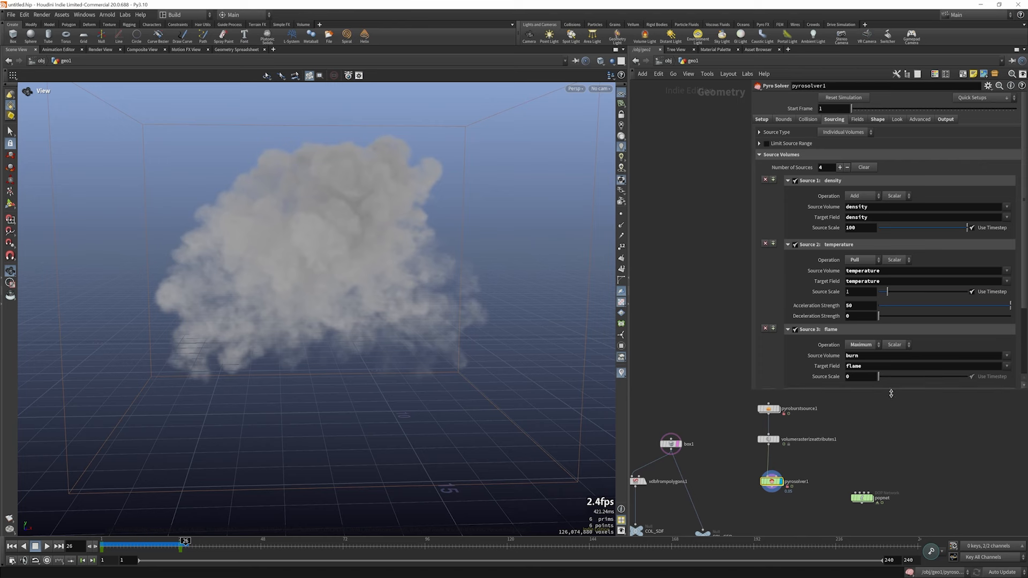
drag(891, 389, 899, 484)
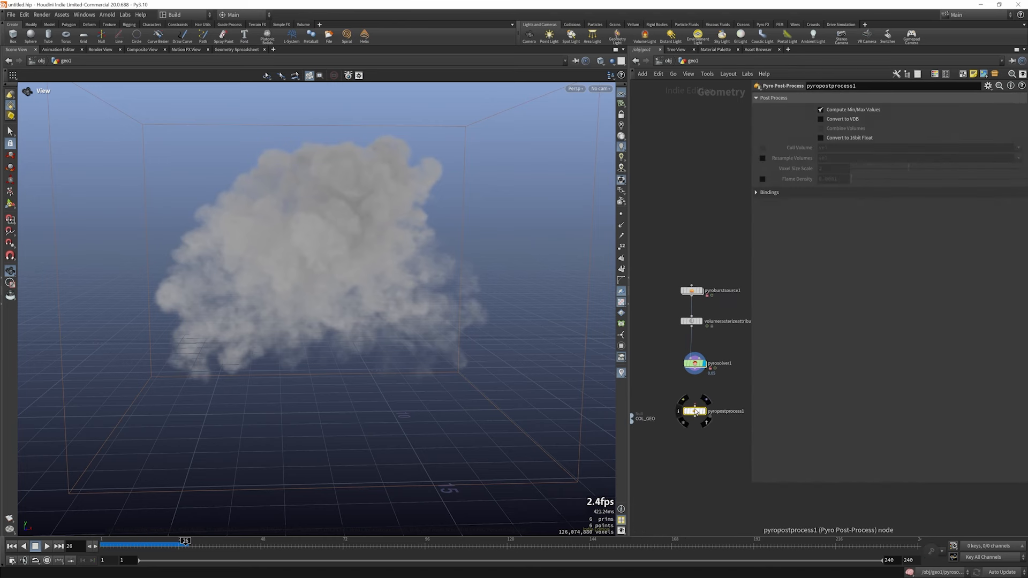
drag(695, 407, 695, 372)
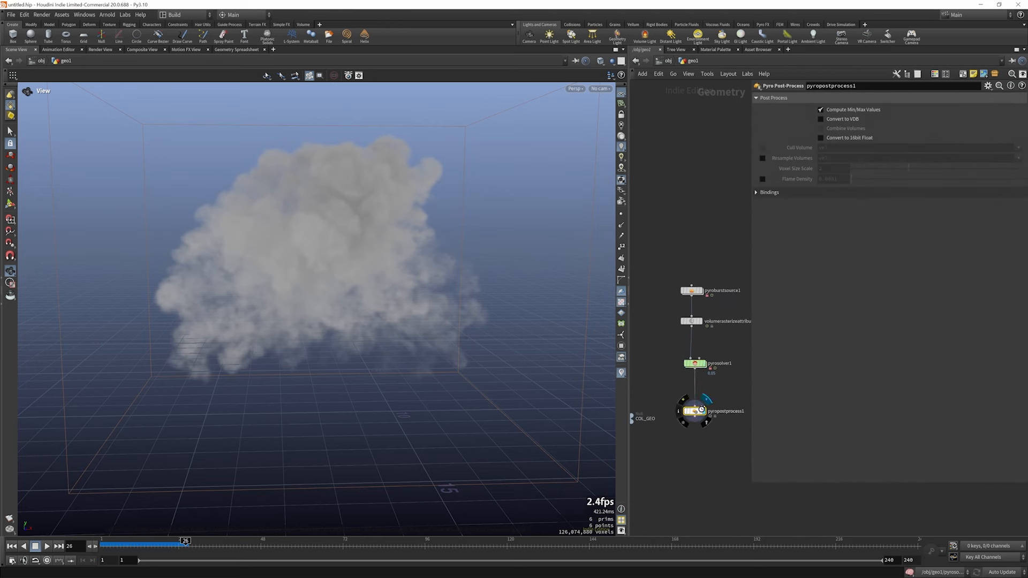
click(703, 411)
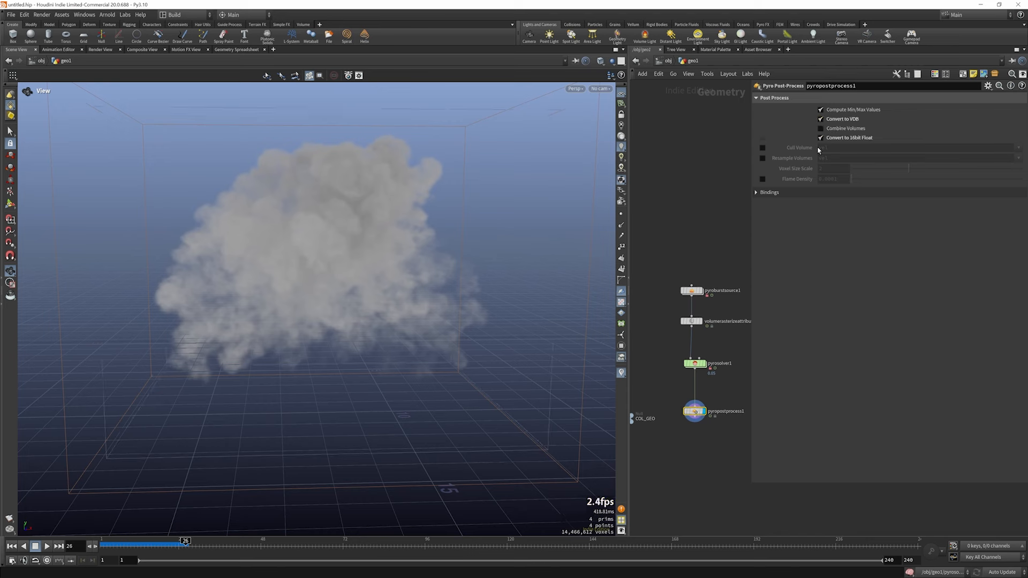
- Search the available operators for "pyro b" to add another node below pyropostprocess1
key(Tab)
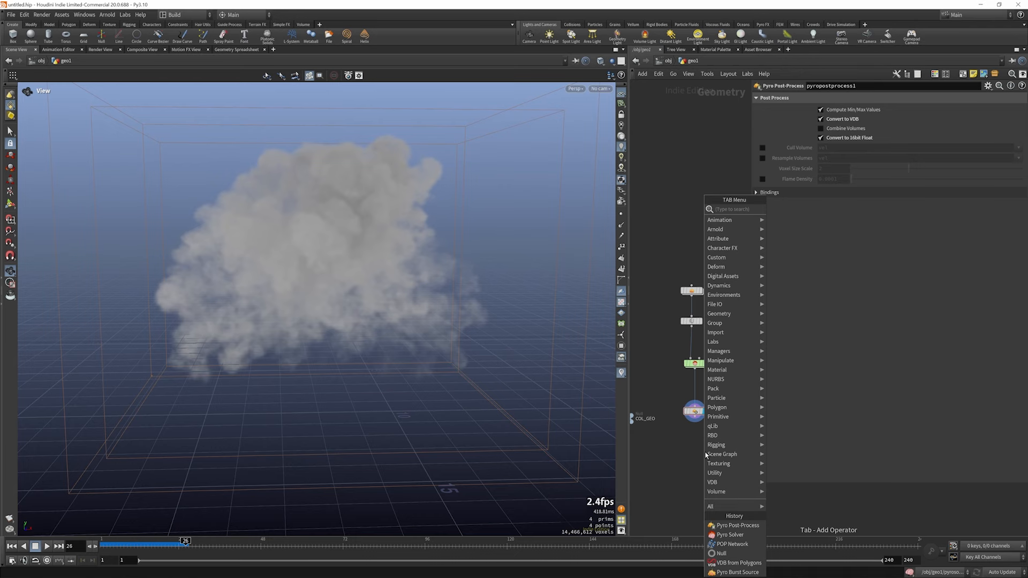
text(pyro b)
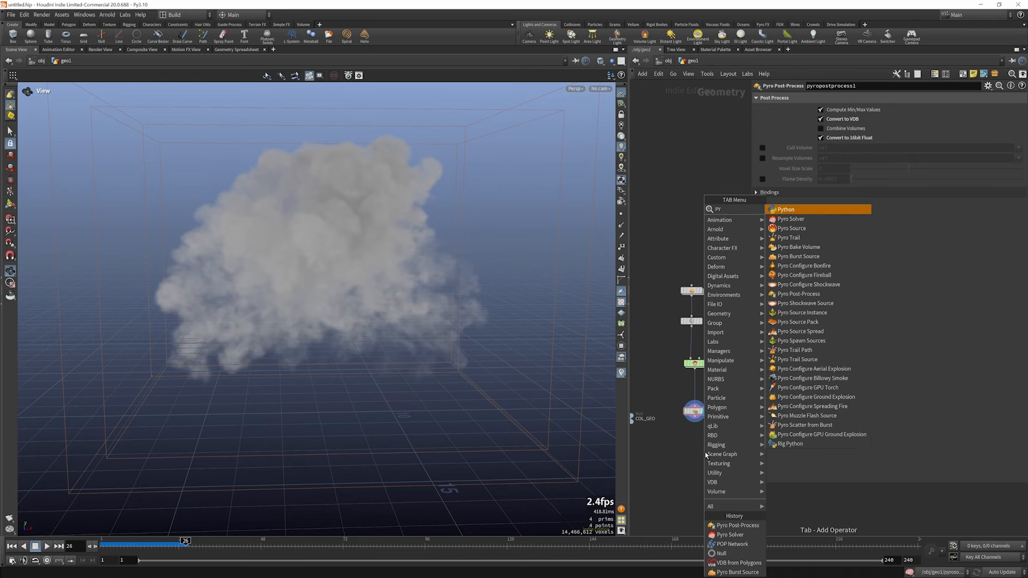
- Insert a Pyro Bake Volume node between pyrosolver1 and pyropostprocess1 and apply an Initialize preset to it
key(Return)
key(Return)
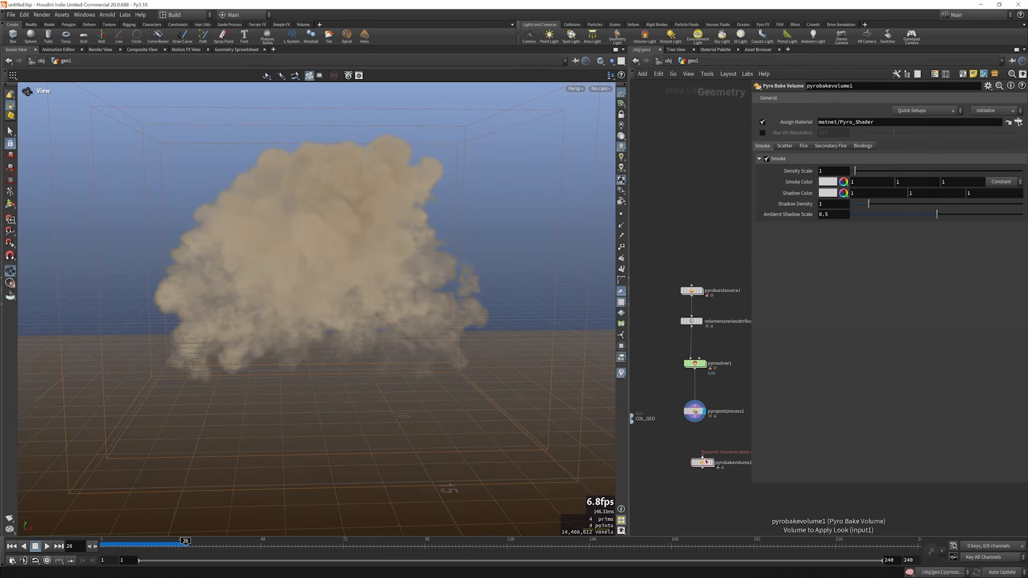
drag(699, 463, 699, 394)
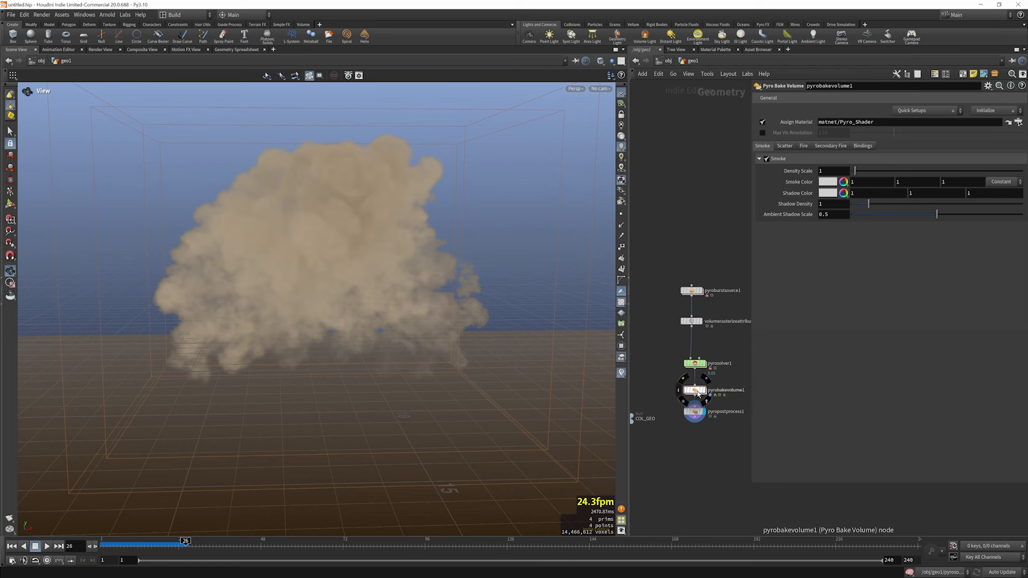
click(991, 110)
click(988, 130)
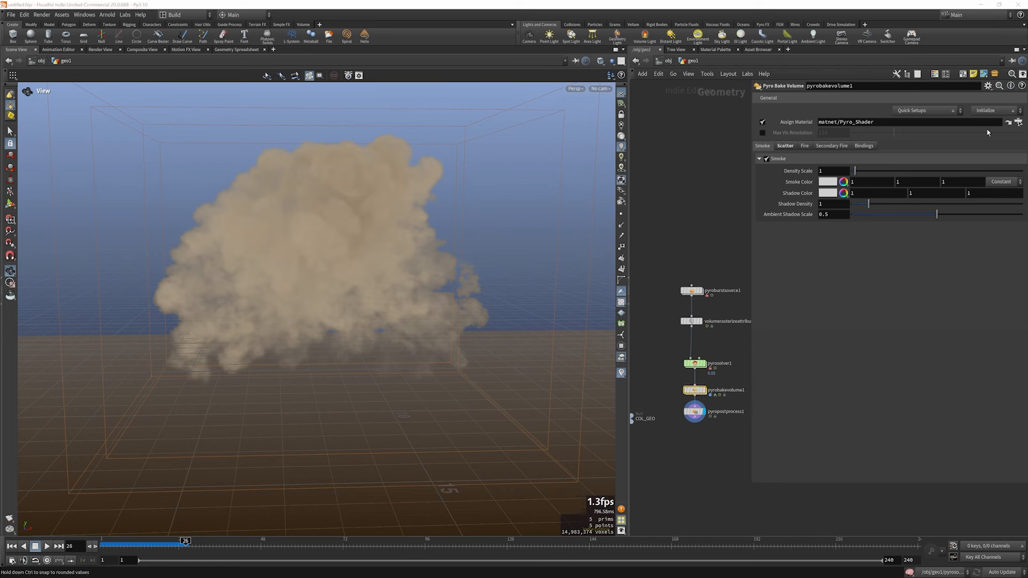
- Display pyrobakevolume1 at frame 10 and move pyropostprocess1 farther down to space out the chain
click(703, 390)
mouse_move(120, 543)
mouse_down()
mouse_move(110, 542)
mouse_move(131, 542)
mouse_up()
drag(696, 413, 695, 430)
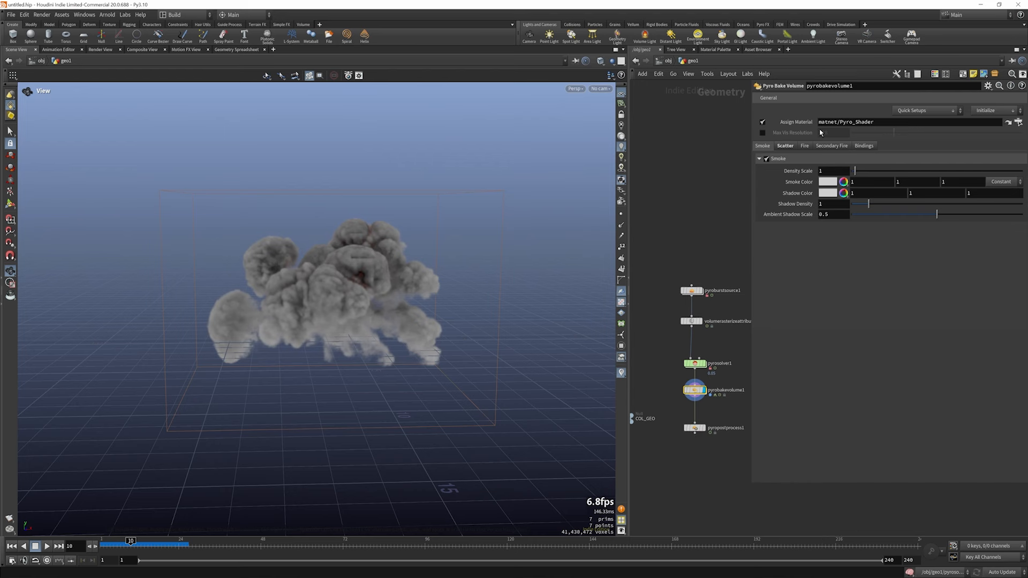
- In the bake volume's scatter settings, set the Intensity Scale to 2500 and the blur Filter Voxel Radius to 16
click(785, 145)
click(805, 146)
click(785, 146)
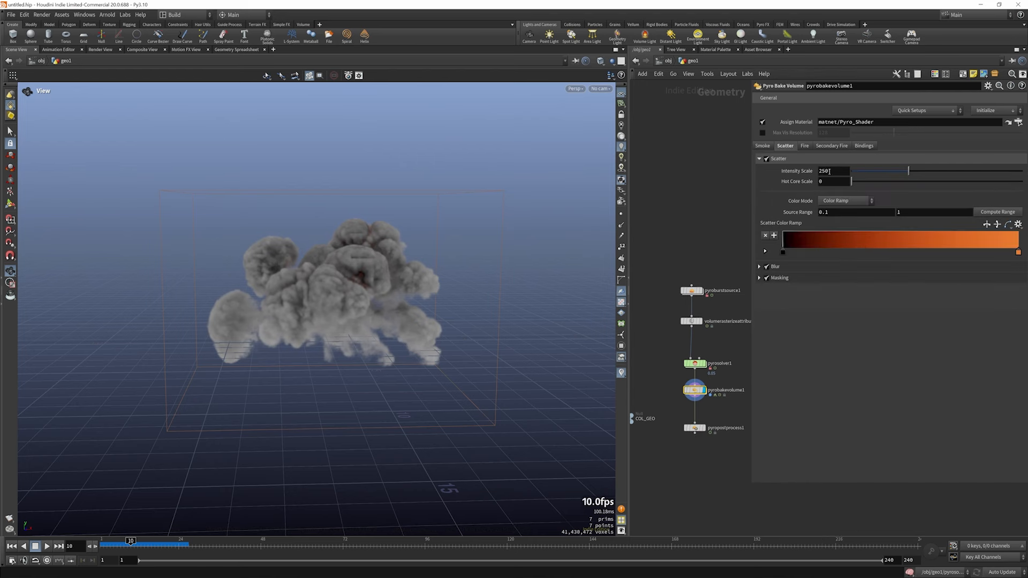
click(833, 171)
text(0)
key(Return)
click(759, 266)
drag(869, 297, 969, 297)
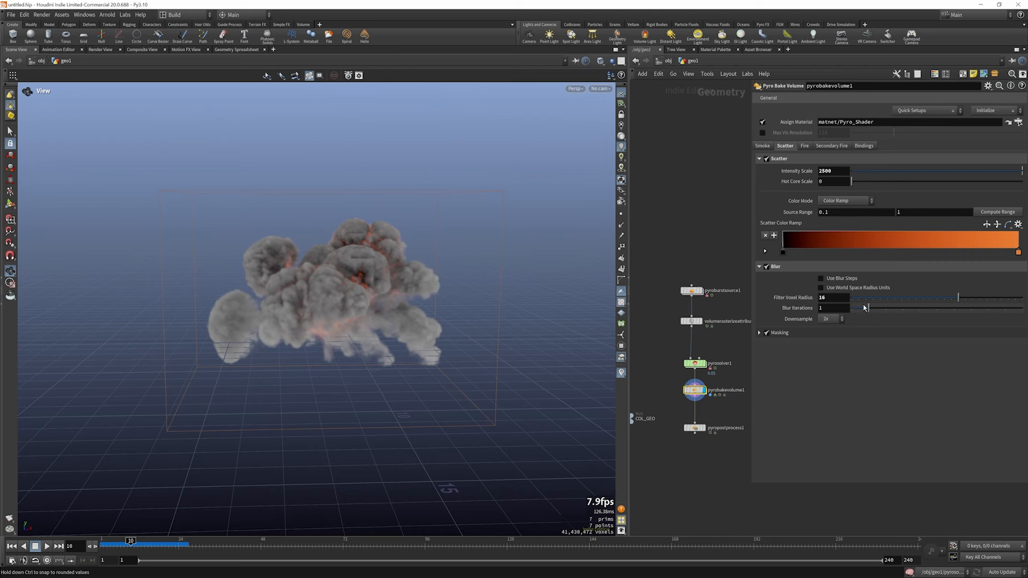
- Enable fire on the bake volume with Intensity Scale 484 and turn on its masking with Mask Center 0.91
click(805, 146)
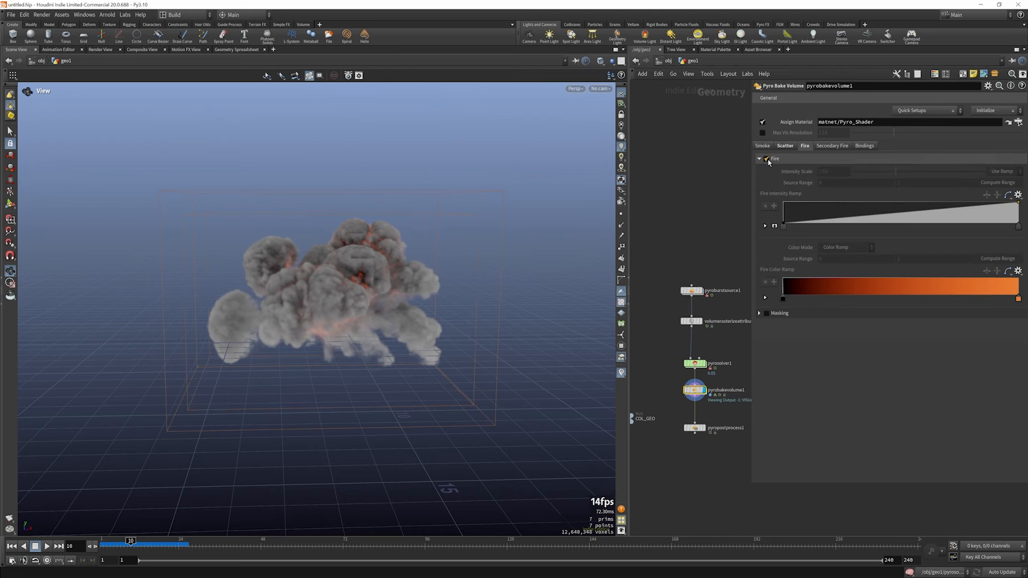
click(767, 159)
drag(895, 172, 938, 175)
click(766, 313)
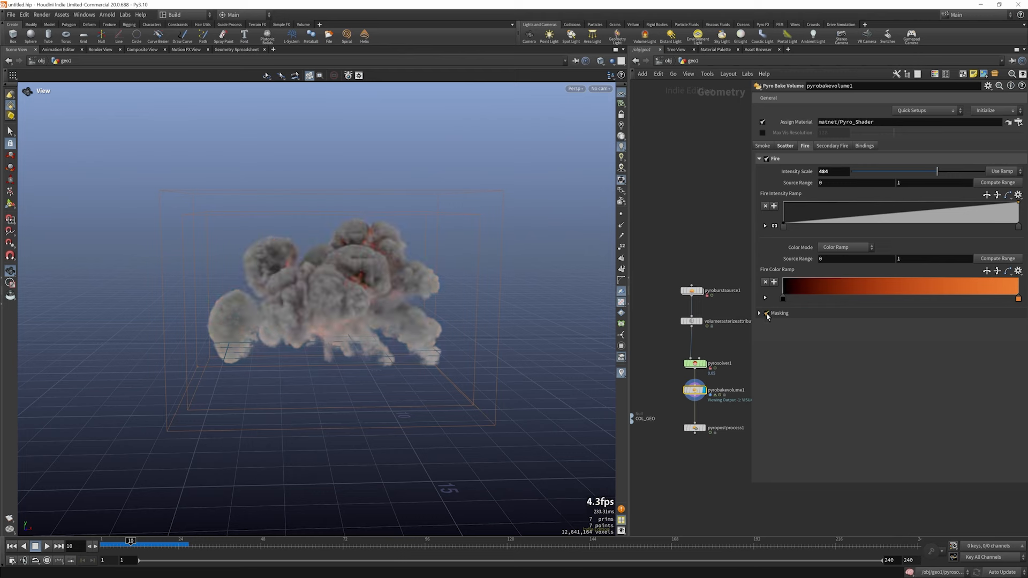
click(759, 313)
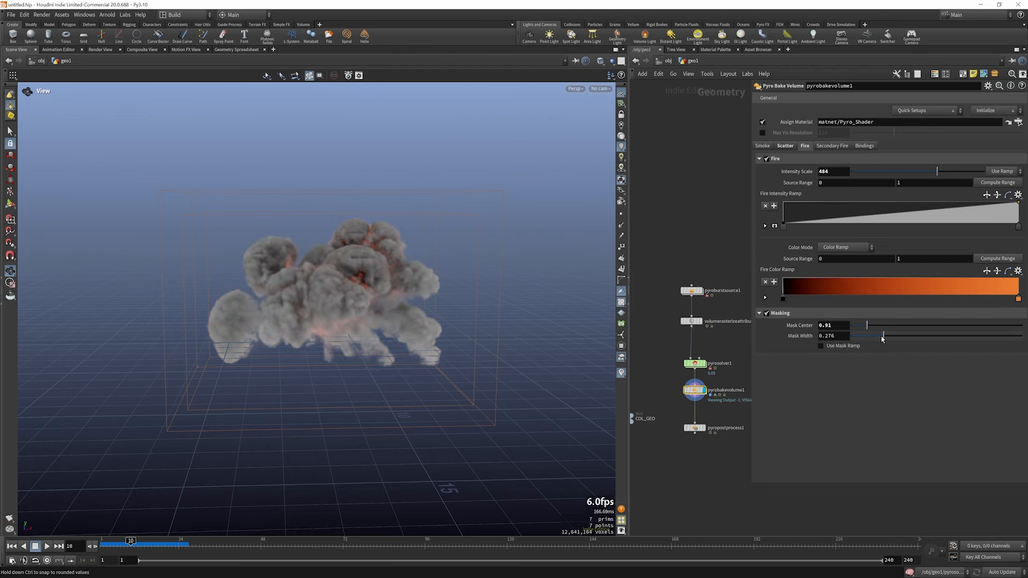
- Set the scatter Mask Center to 5.19 and Mask Width to 1, trying a lower Intensity Scale before restoring 2500
click(785, 146)
click(759, 333)
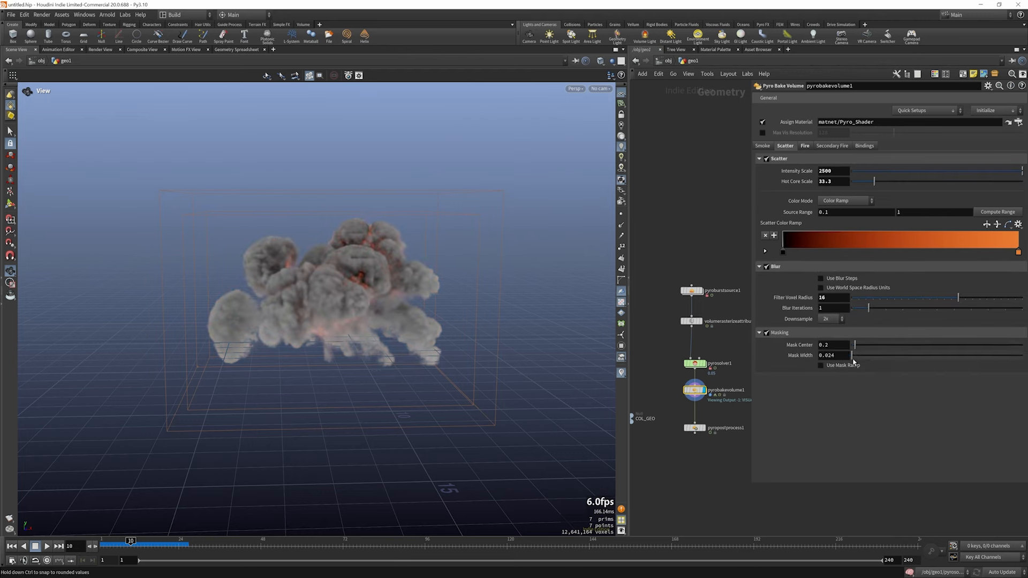
drag(855, 345, 946, 348)
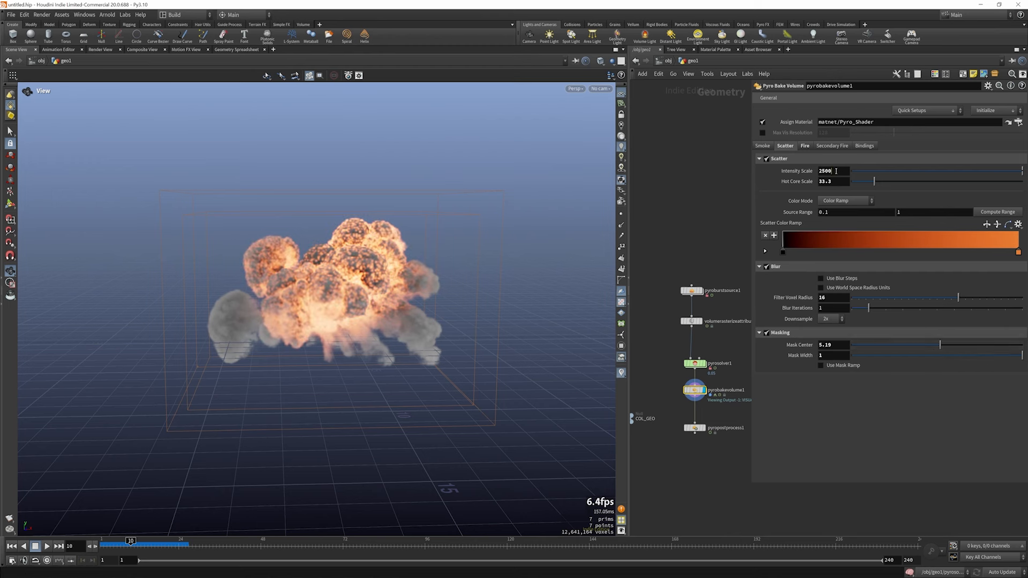
key(BackSpace)
key(Return)
text(0)
key(Return)
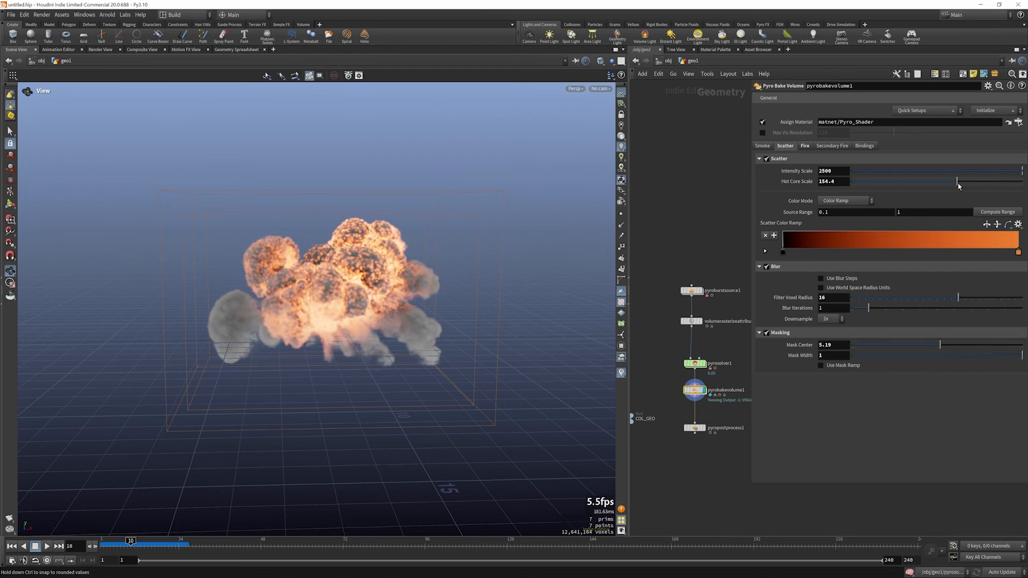
- Set the smoke Density Scale to 10 and the Smoke Color to a 0.5 mid grey
click(763, 146)
key(Return)
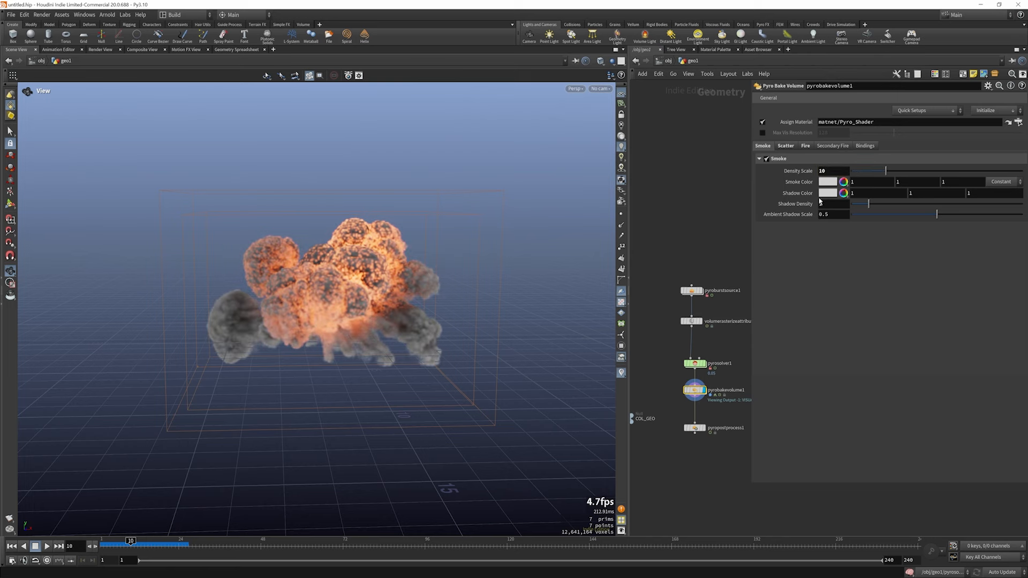
click(827, 181)
click(863, 164)
click(899, 167)
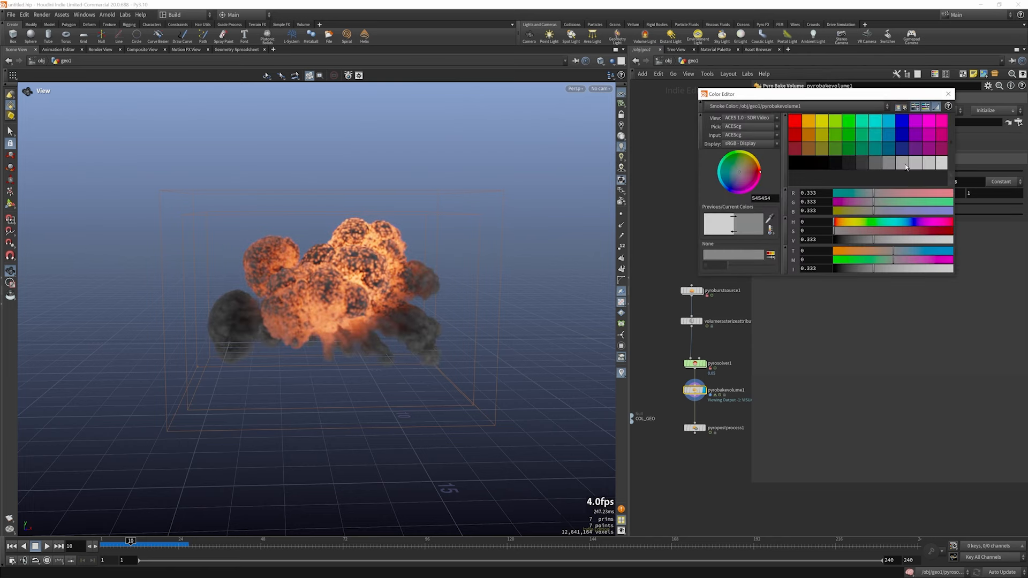
click(949, 94)
- Display pyropostprocess1 and enable Combine Volumes on it
middle_click(681, 392)
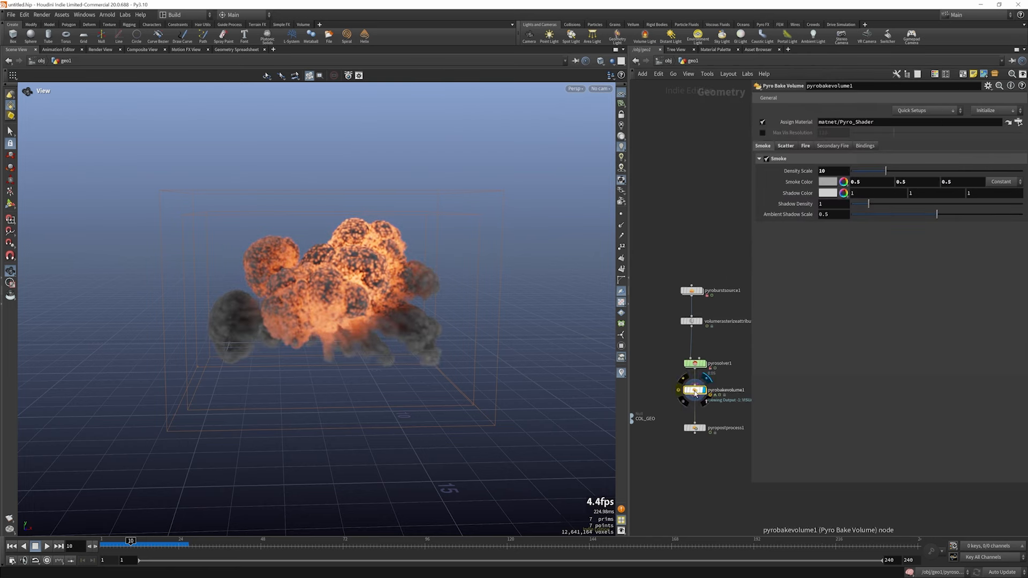
click(703, 427)
middle_click(696, 427)
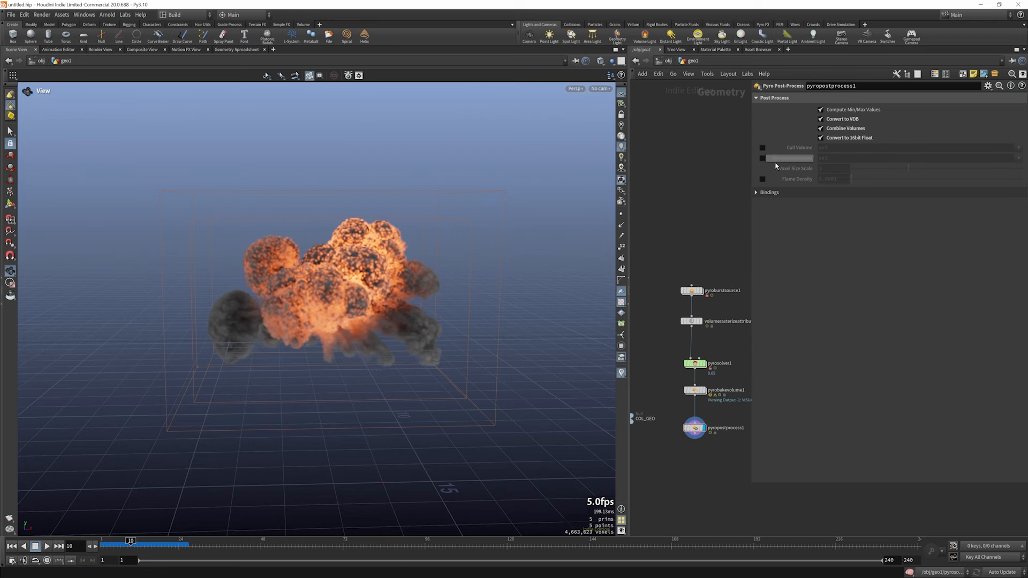
- Compare the volume lists in the node information of pyropostprocess1 and pyrobakevolume1
click(682, 432)
click(681, 426)
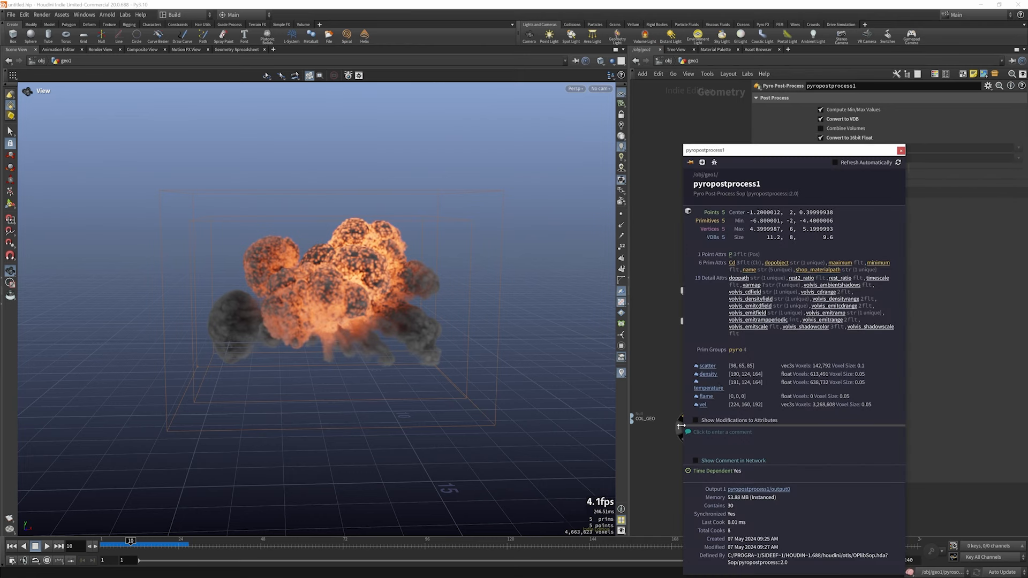
key(Escape)
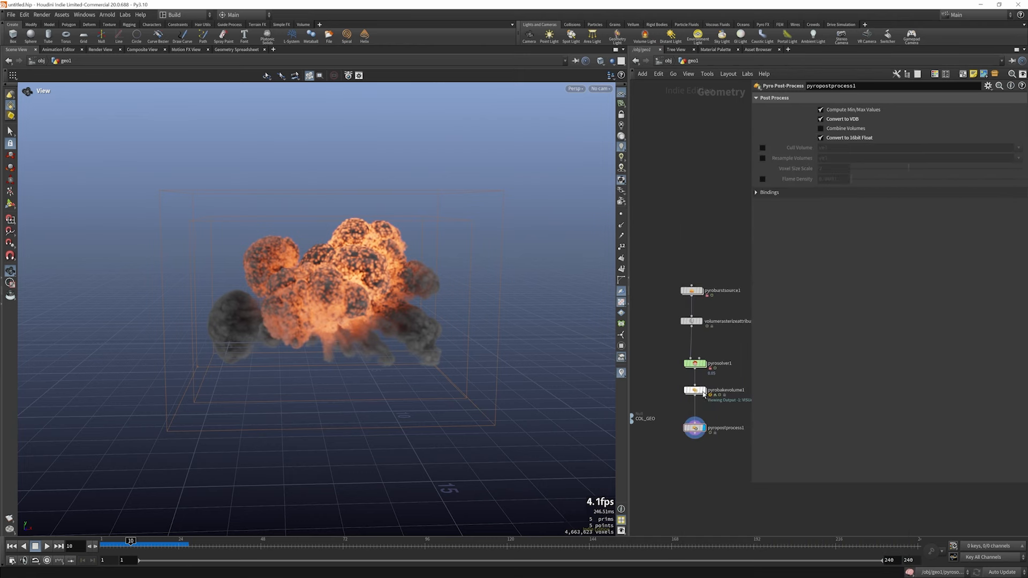
click(682, 395)
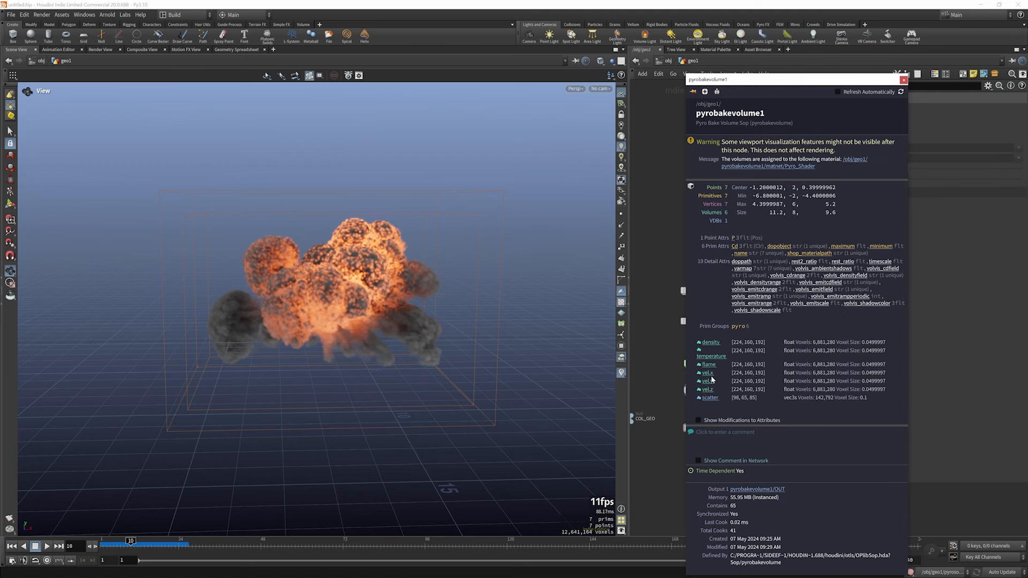
key(Escape)
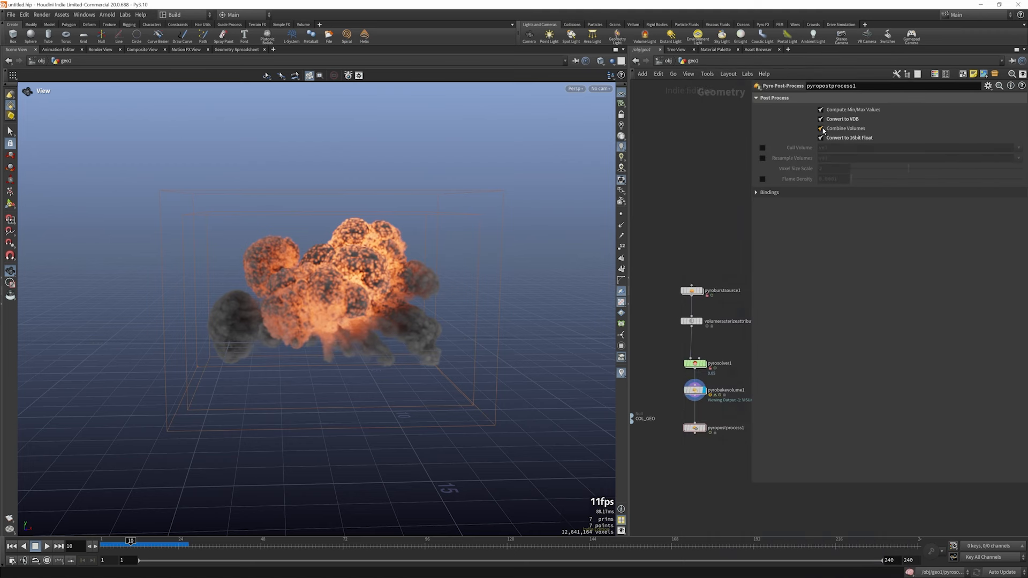
- On pyropostprocess1, cull and resample the vel volume with Voxel Size Scale 2 and check the node's volume information
click(682, 394)
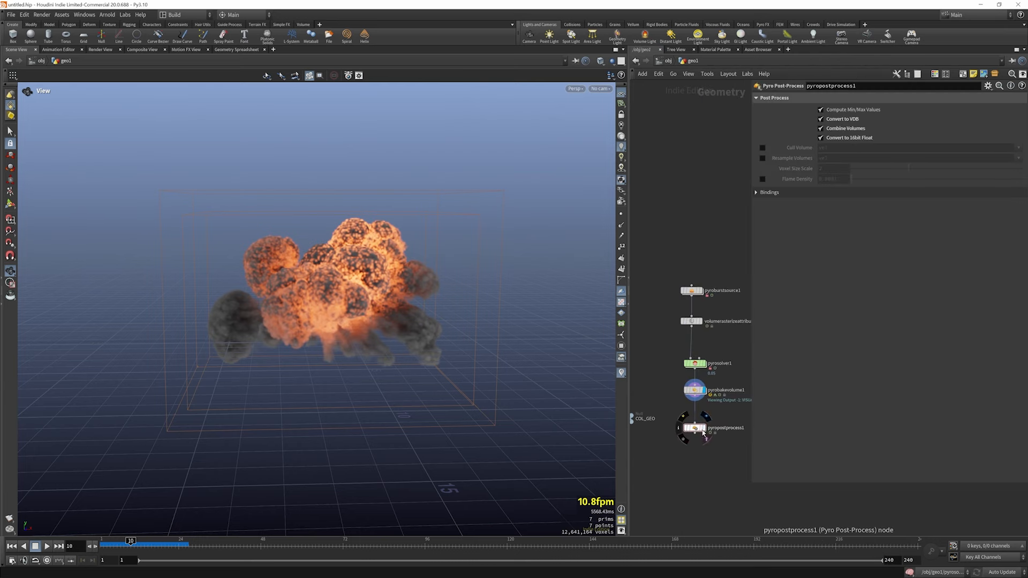
click(678, 428)
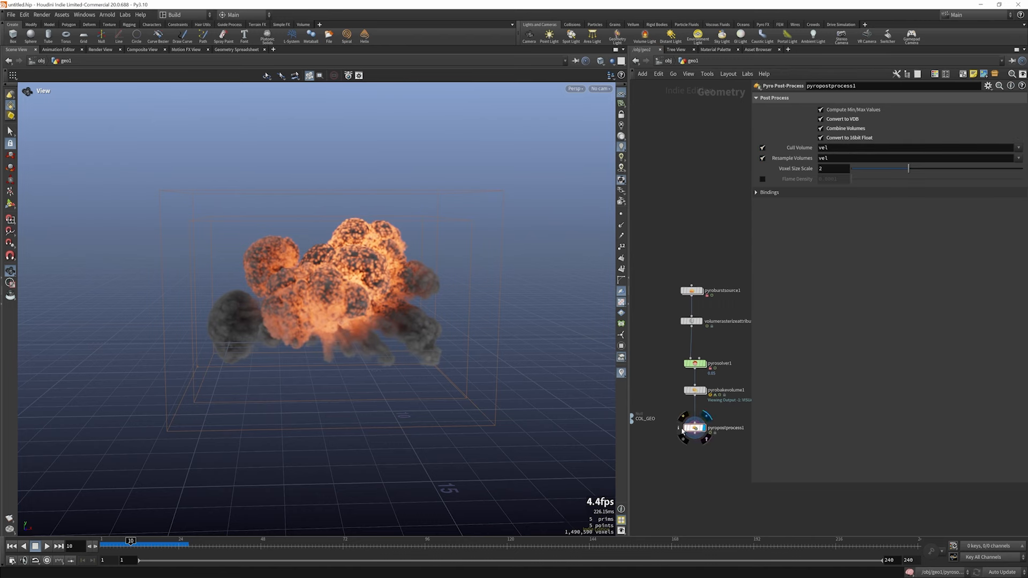
click(680, 428)
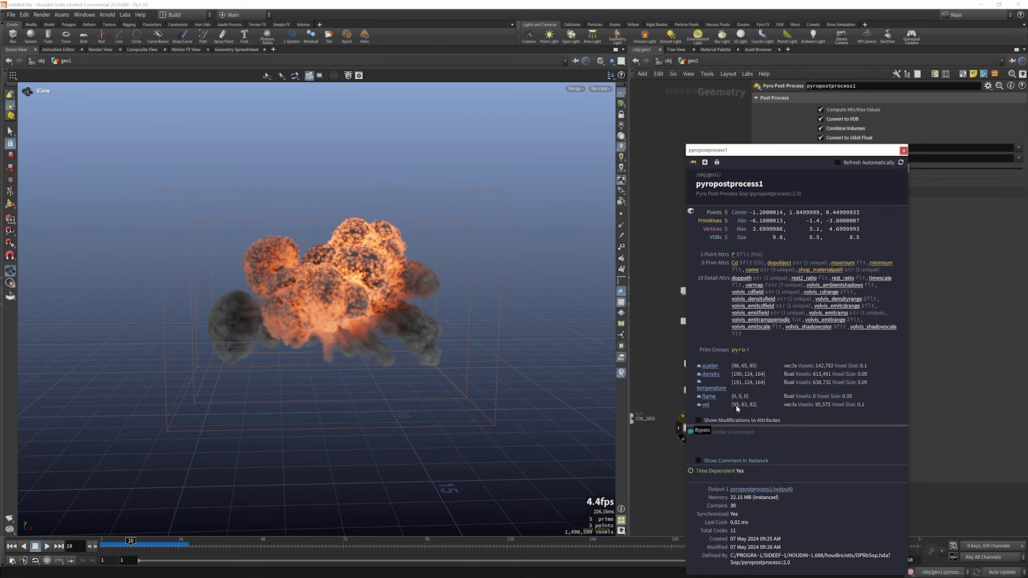
- Set the Voxel Size of pyrosolver1 to 0.03 and replay the simulation from frame 1
click(665, 369)
double_click(696, 364)
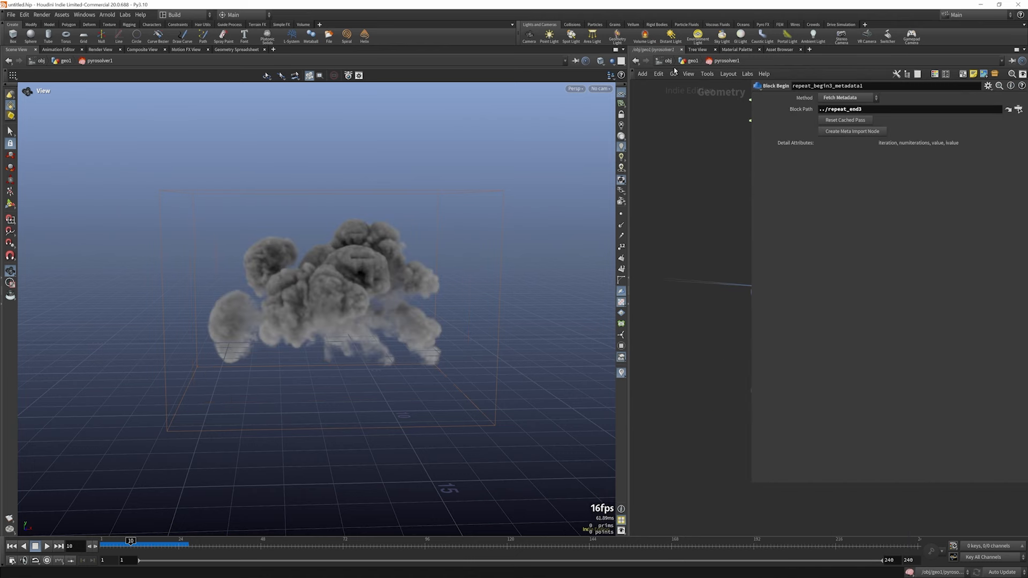
click(691, 60)
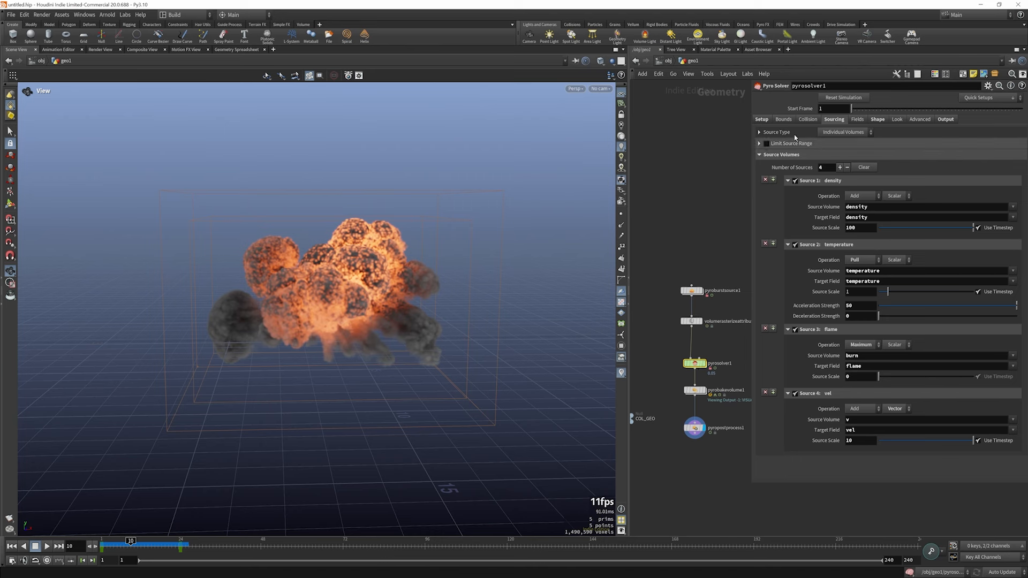
click(763, 120)
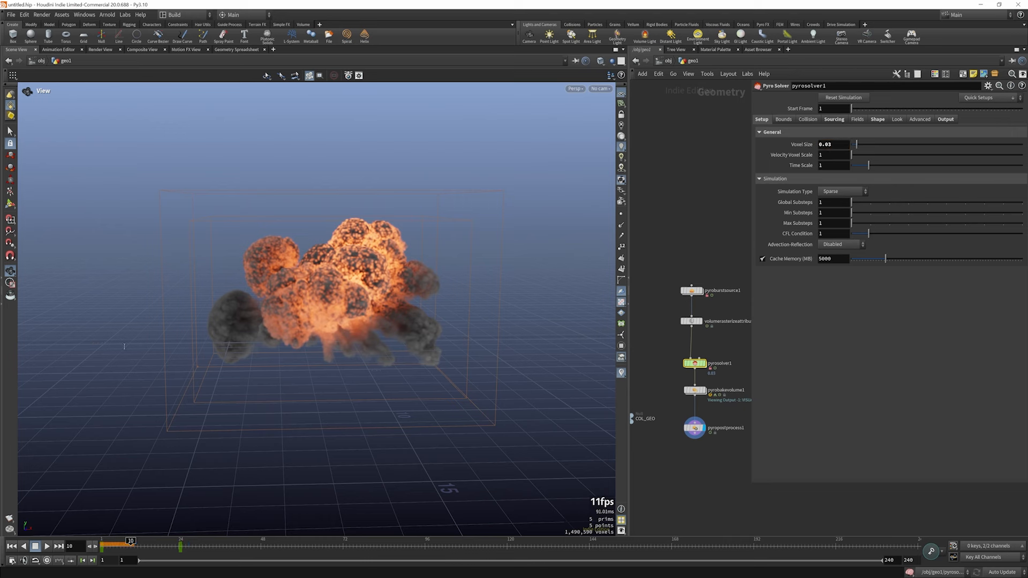
click(13, 546)
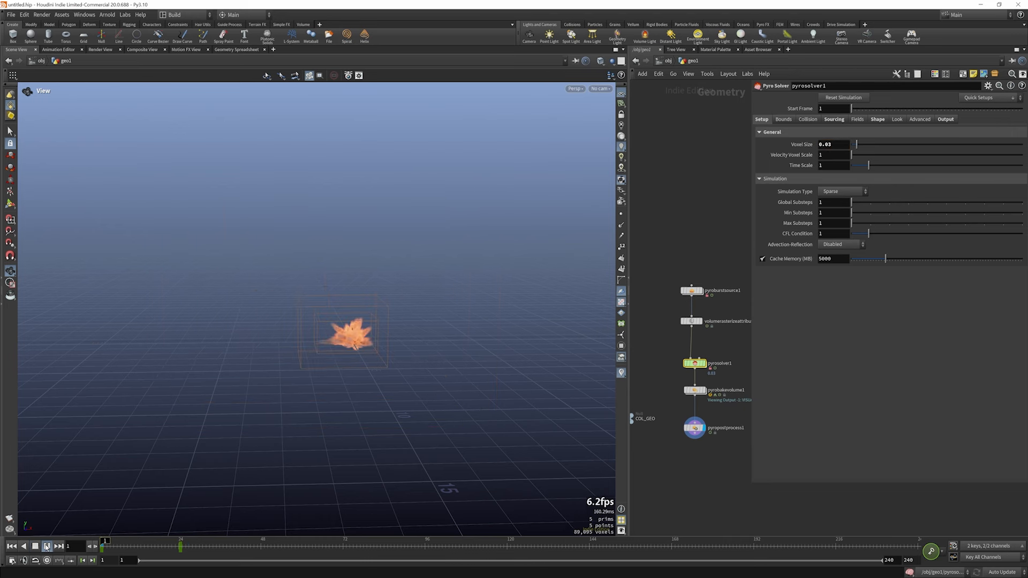
click(47, 546)
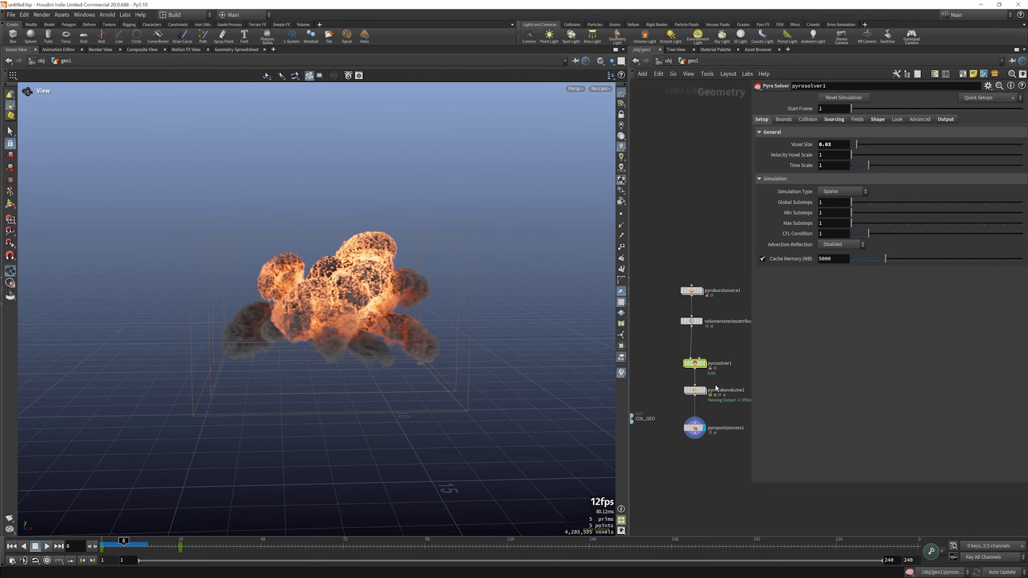
- On pyrobakevolume1, set smoke Density Scale to 2, scatter Intensity Scale to 602, Mask Center to 9.42 and Mask Width to 0.484
click(695, 391)
key(Return)
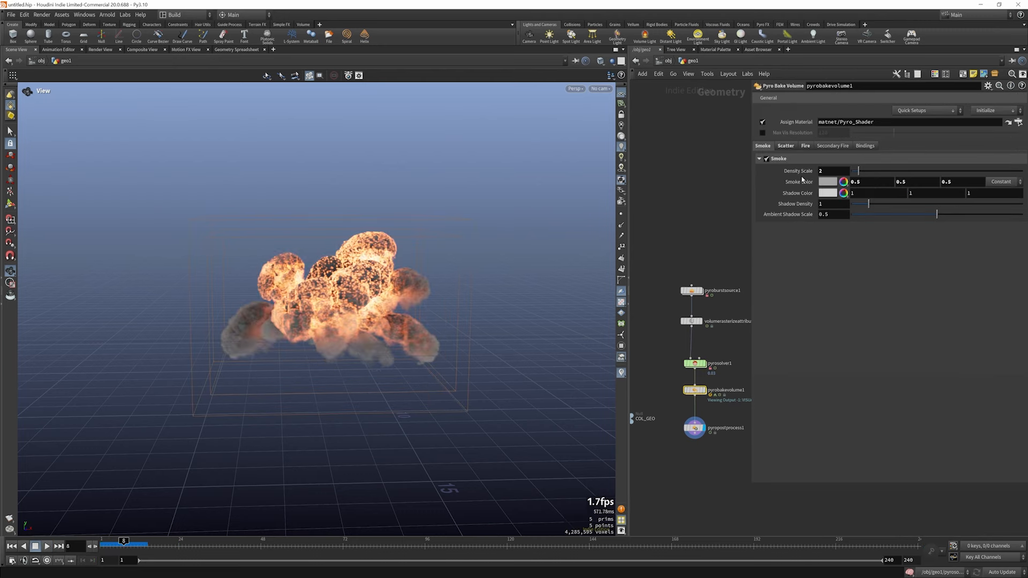
click(786, 146)
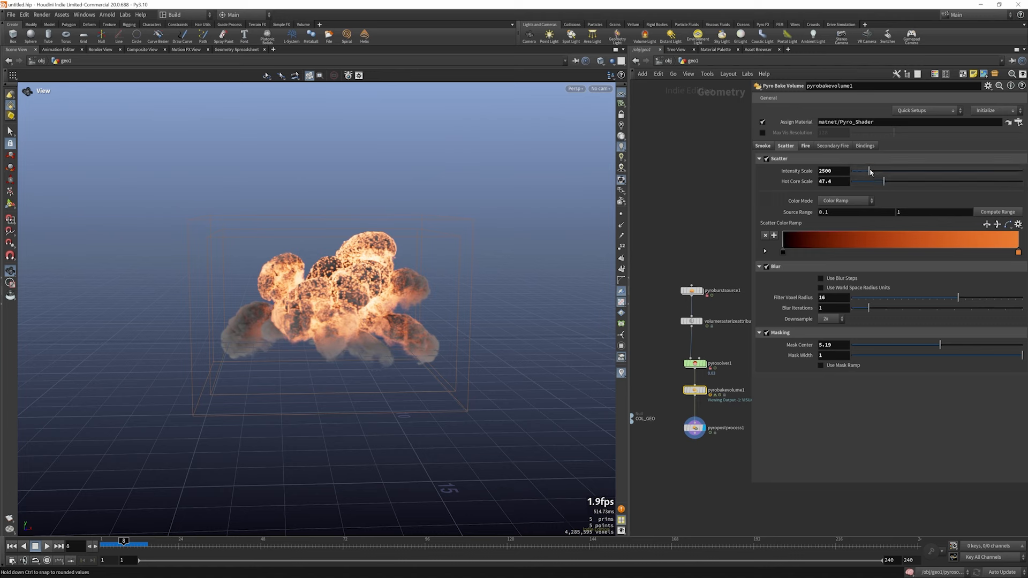
drag(869, 172, 989, 168)
drag(866, 346, 1013, 345)
click(934, 356)
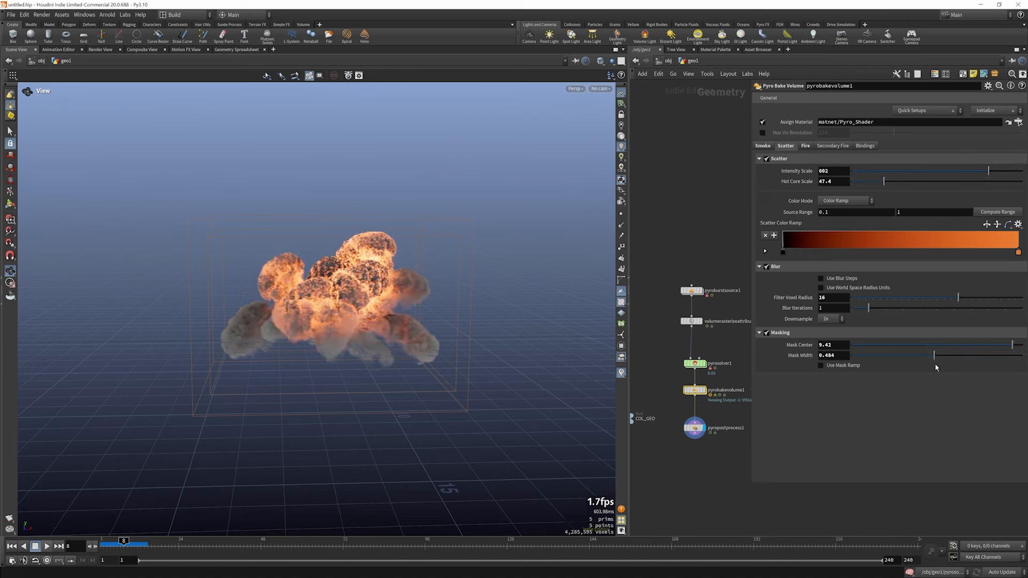
- Review the bake volume's fire and scatter settings, and examine the simulated explosion by playing and scrubbing its frames
click(807, 147)
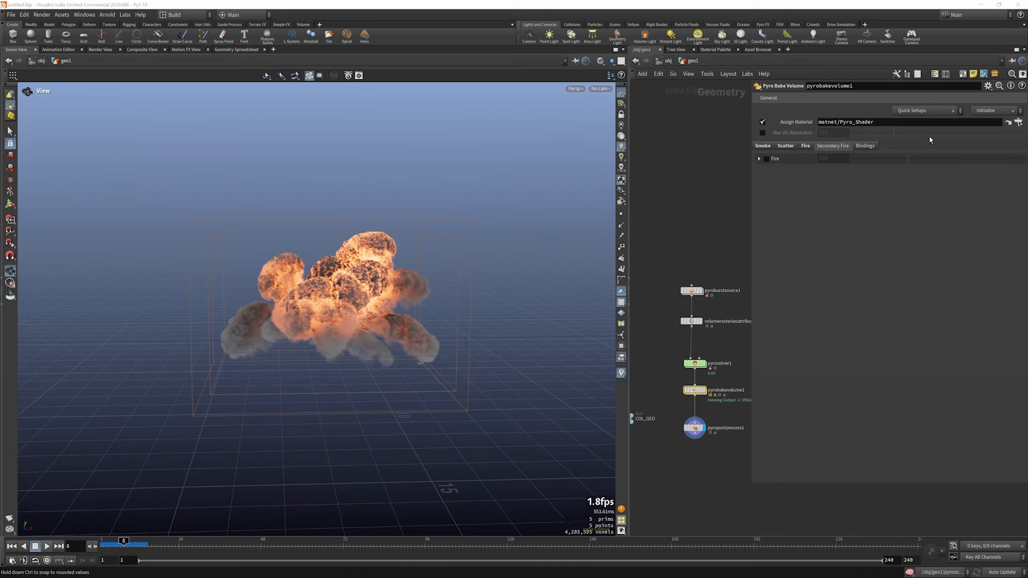
mouse_move(342, 296)
mouse_down()
mouse_move(380, 294)
mouse_move(333, 292)
mouse_move(344, 279)
mouse_up()
click(786, 146)
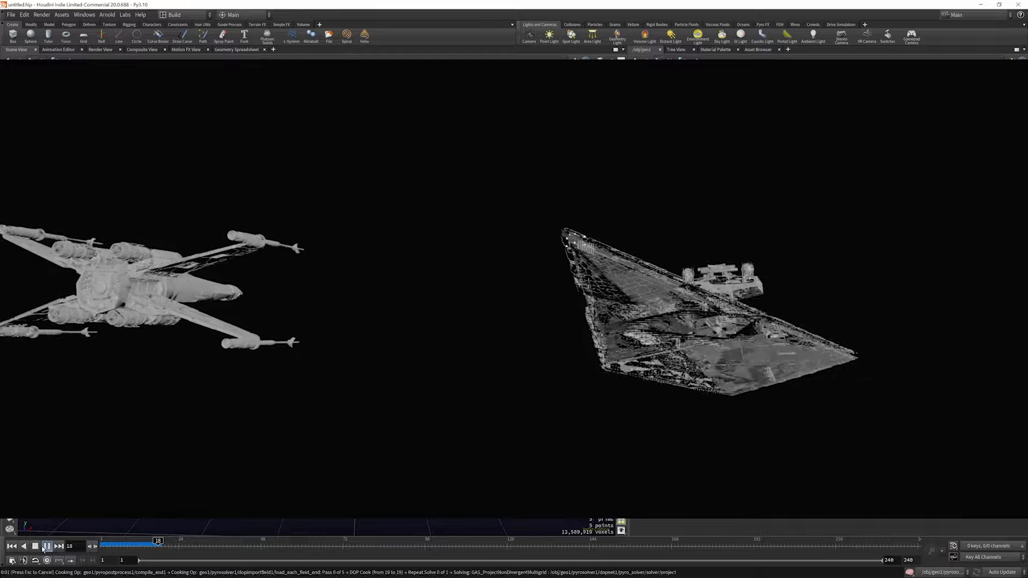
click(36, 547)
drag(104, 546, 150, 555)
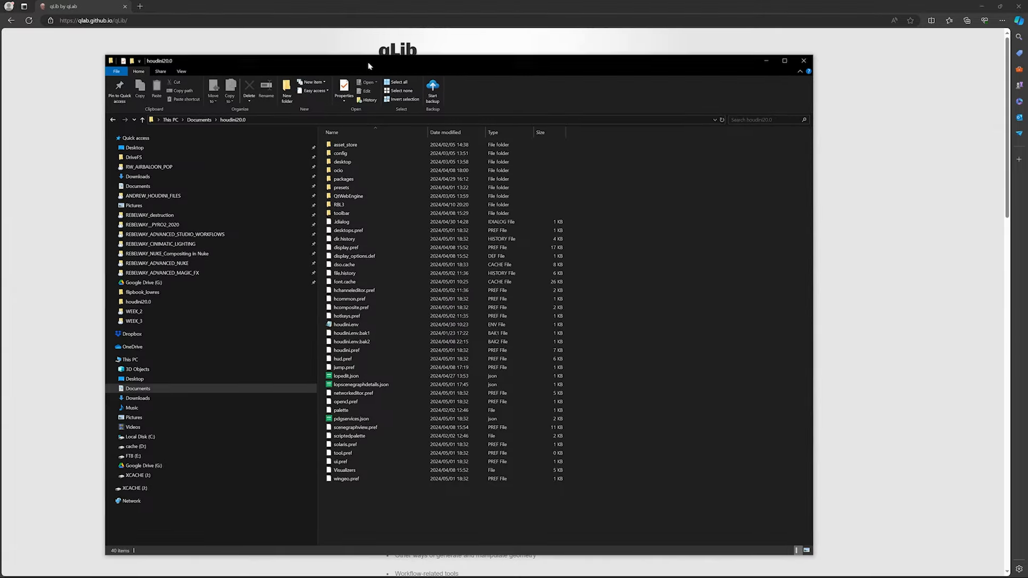
- Open houdini.env in Notepad, examine its QLIB and HOUDINI_OTLSCAN_PATH lines, and close the file and its folder
drag(353, 58, 164, 59)
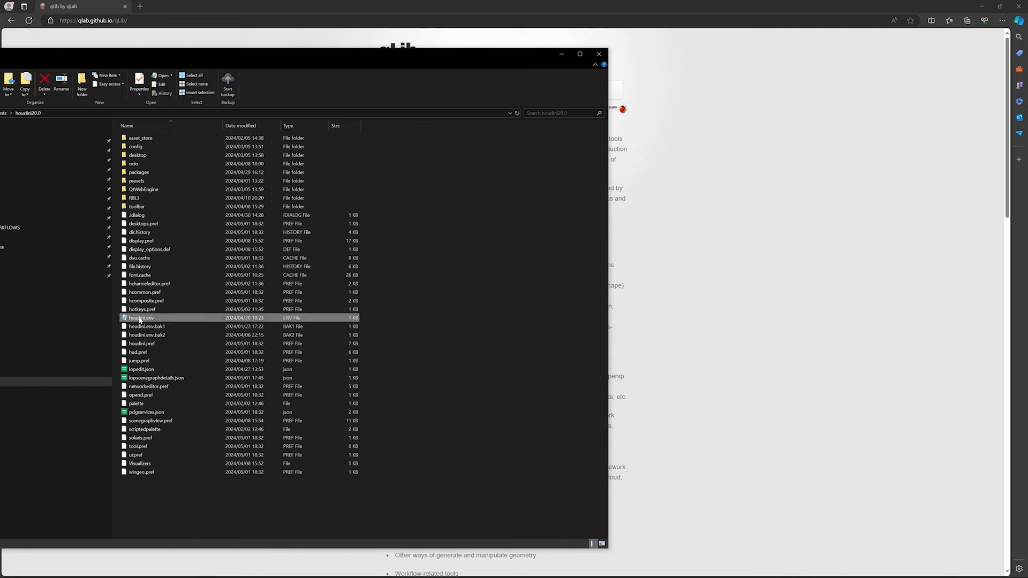
right_click(139, 319)
click(184, 378)
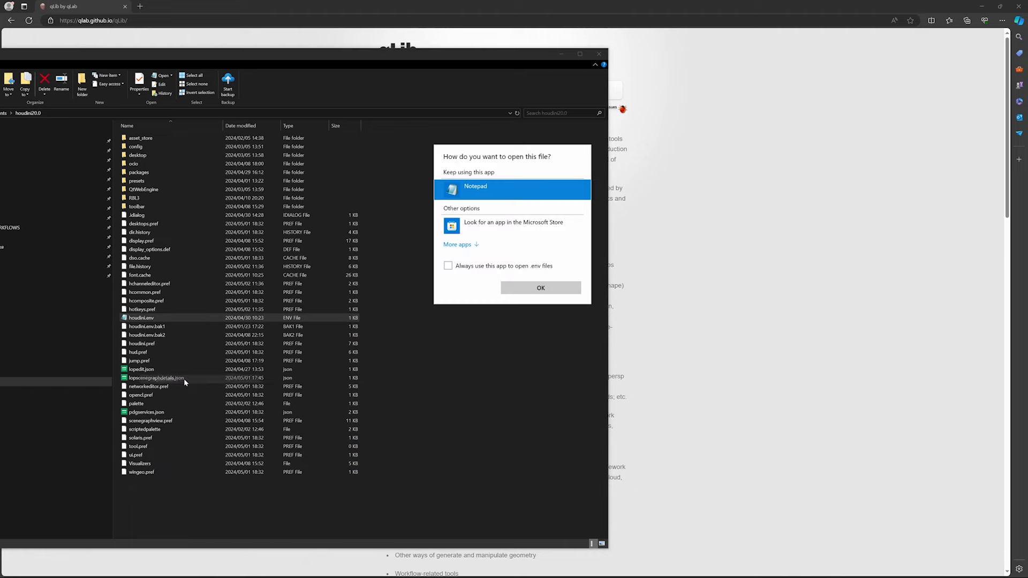
click(541, 288)
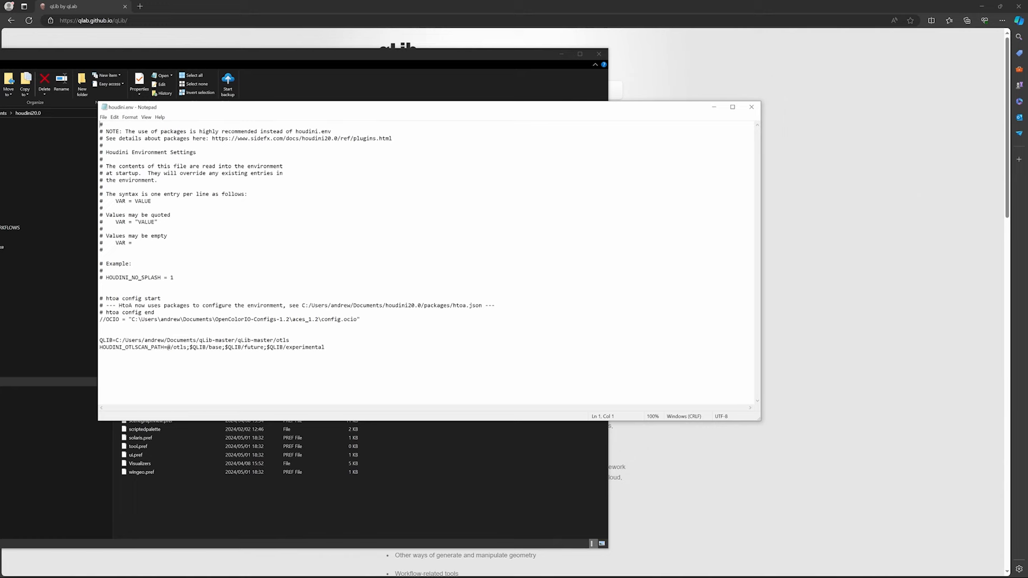
drag(116, 340, 260, 340)
drag(326, 347, 100, 341)
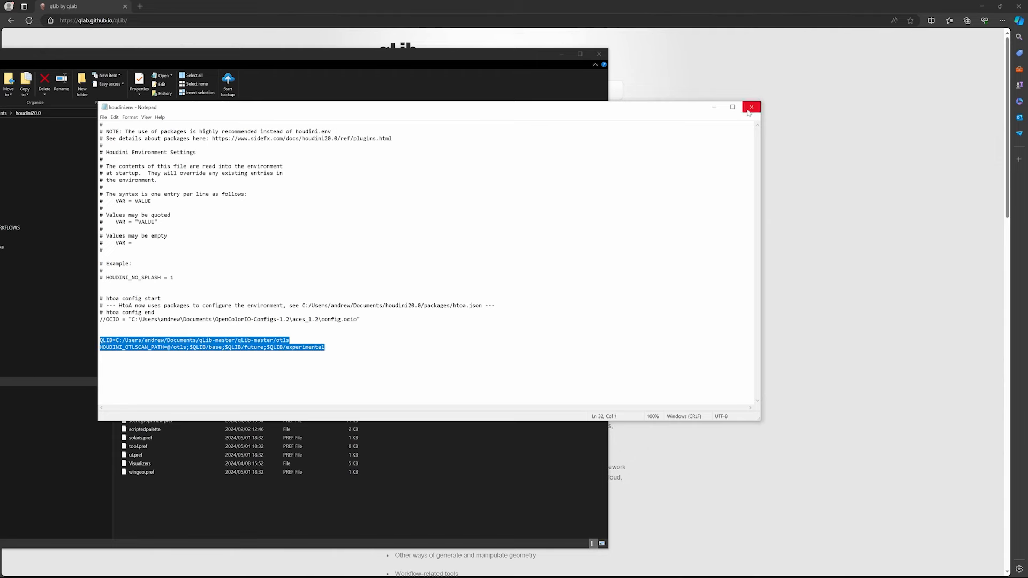
click(751, 107)
click(598, 54)
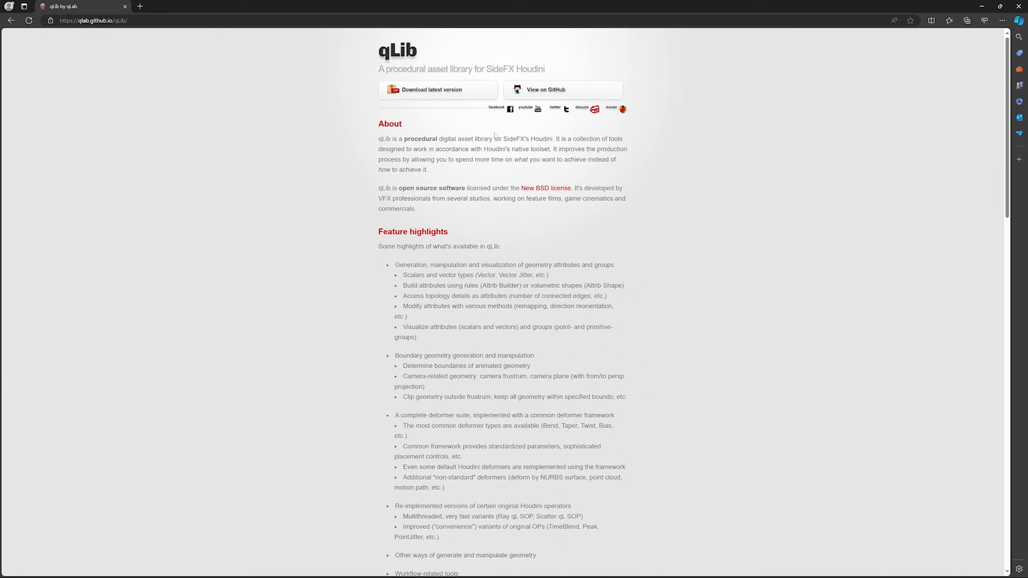
- Switch to Houdini and look through the available qLib operators in the xwing network, placing none of them
click(981, 6)
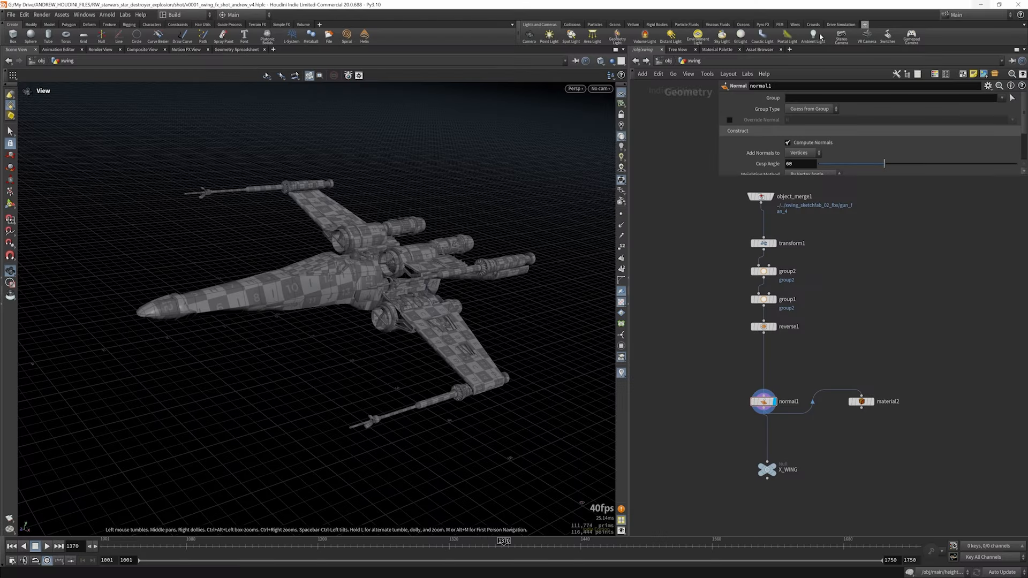
click(667, 62)
double_click(727, 232)
key(Tab)
mouse_move(891, 475)
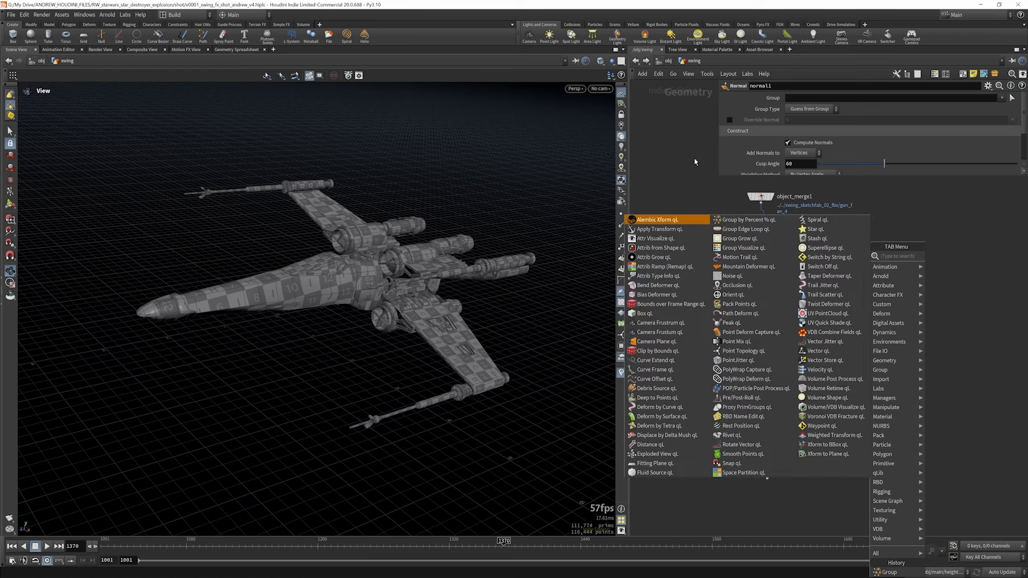
click(684, 192)
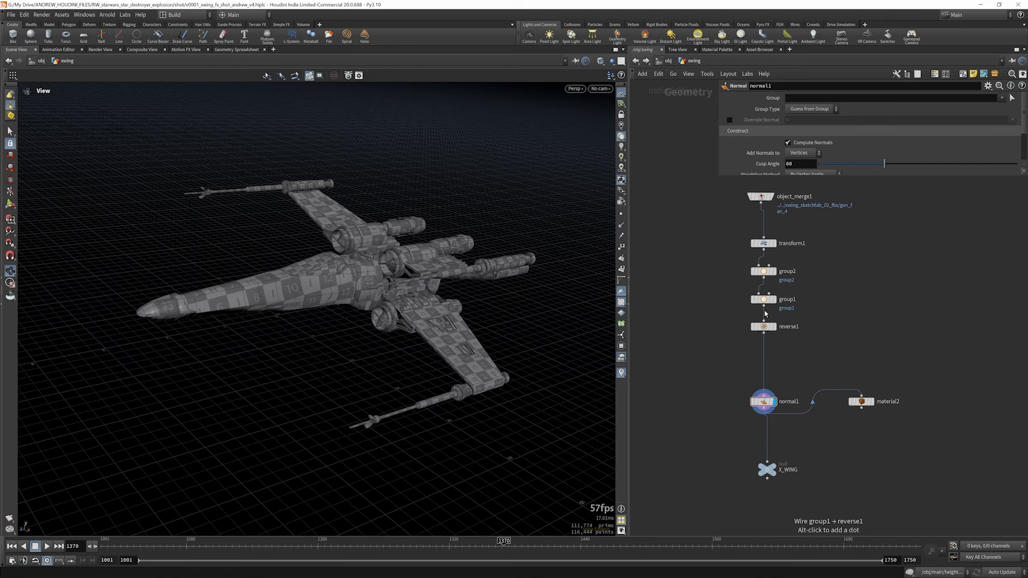
- Display object_merge1, transform1, group2, group1, reverse1 and normal1 in turn to review how the X-wing geometry is prepared
scroll(765, 310, down, 1)
scroll(760, 222, up, 1)
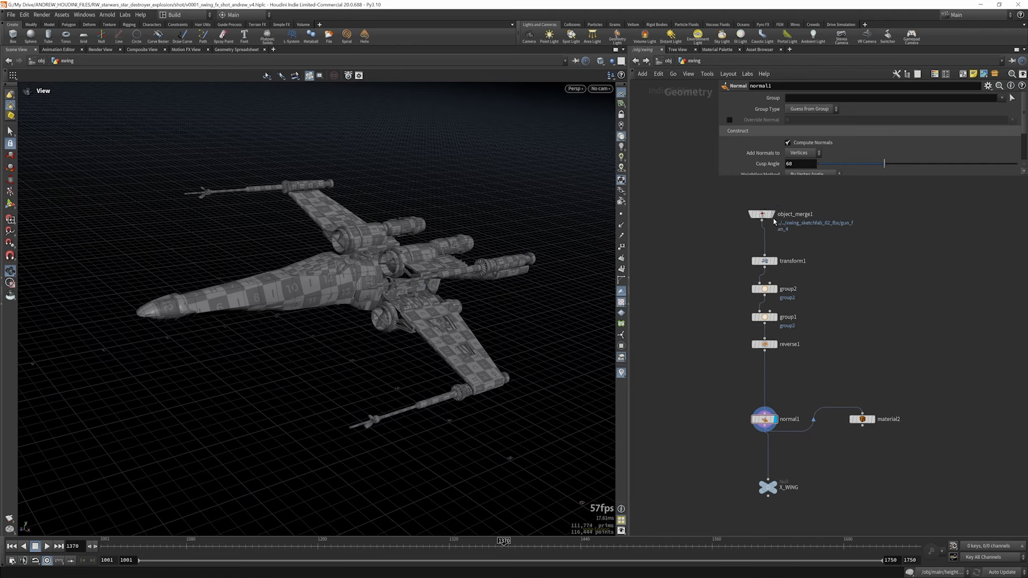
click(773, 214)
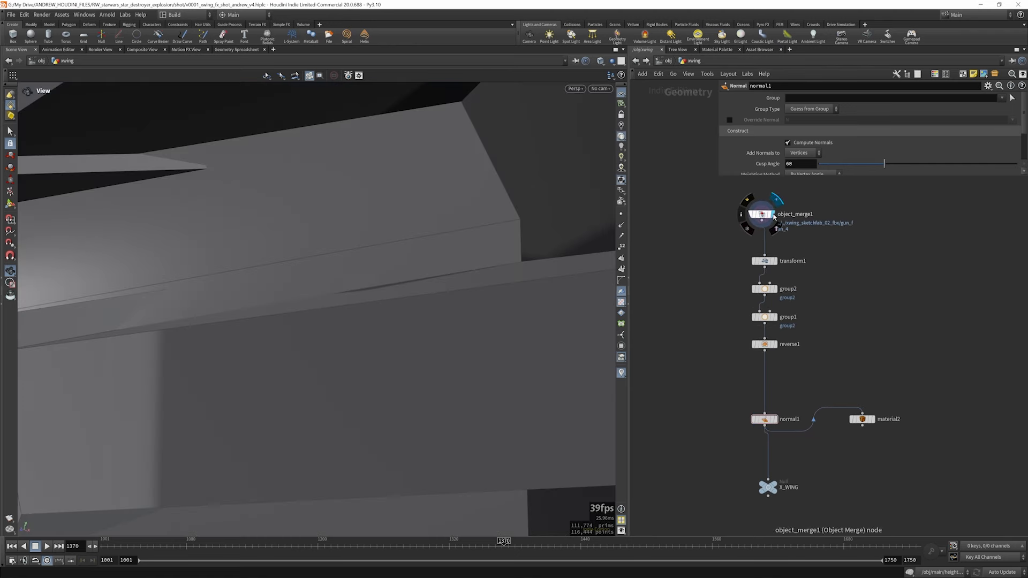
click(773, 261)
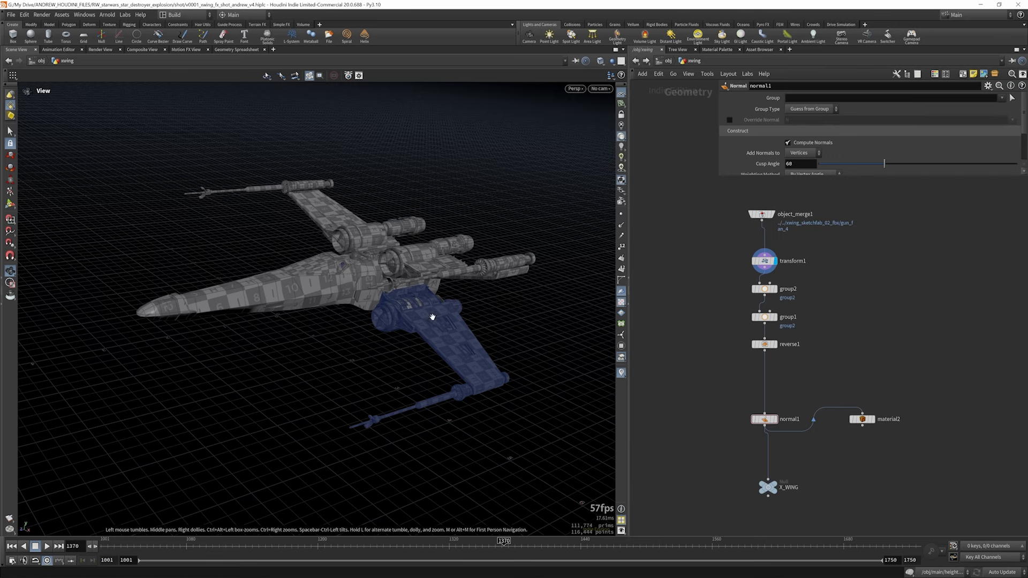
mouse_move(432, 317)
mouse_down()
mouse_move(459, 310)
mouse_move(442, 320)
mouse_up()
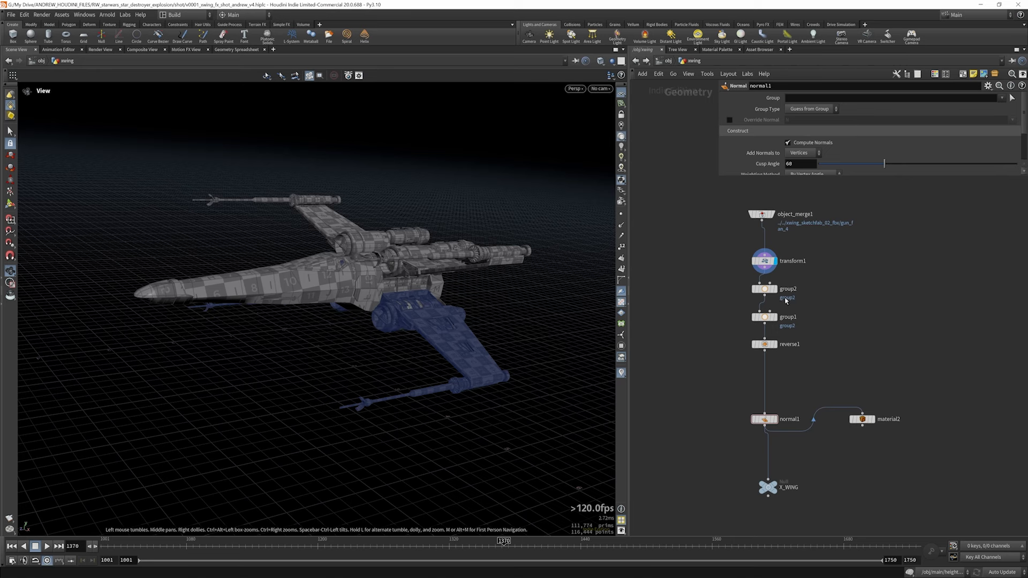
click(775, 289)
click(776, 318)
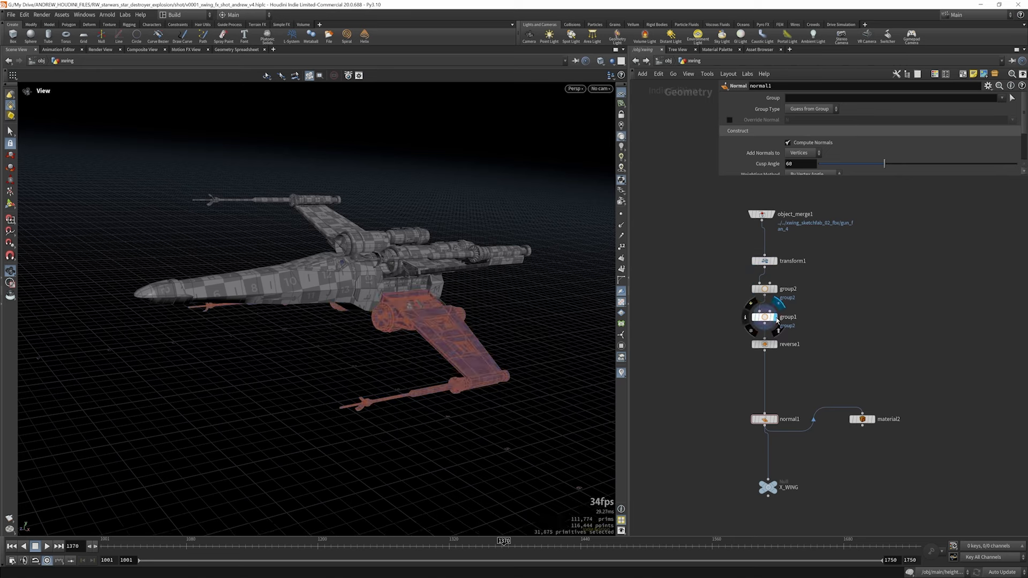
click(774, 344)
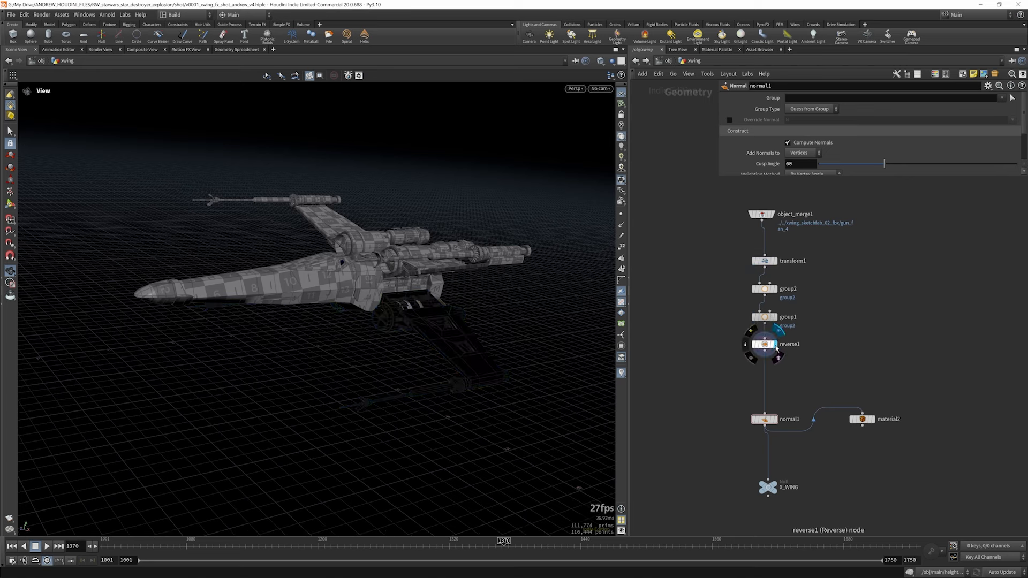
click(775, 419)
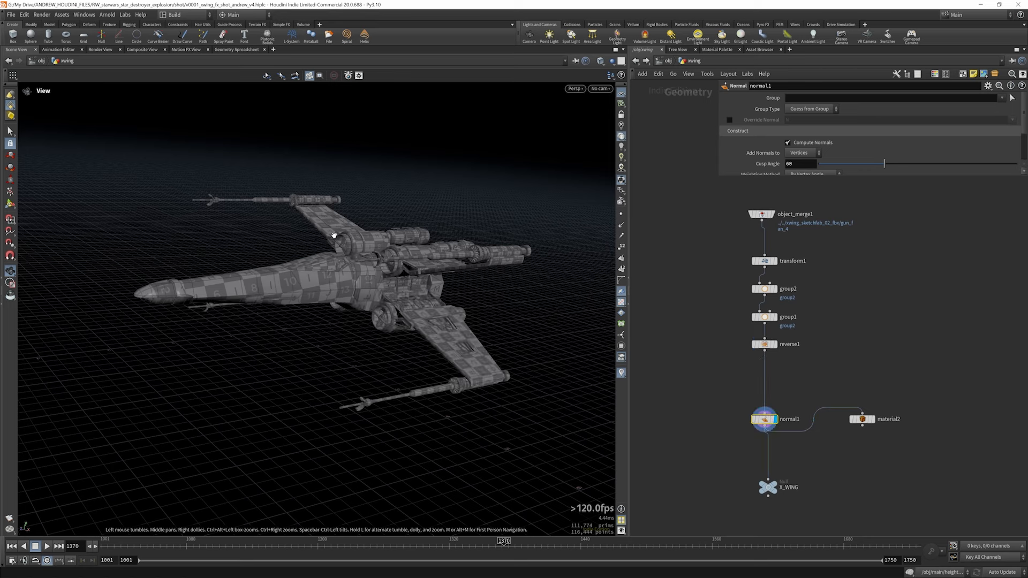
- Display the X_WING null and inspect the finished ship from several angles
click(773, 488)
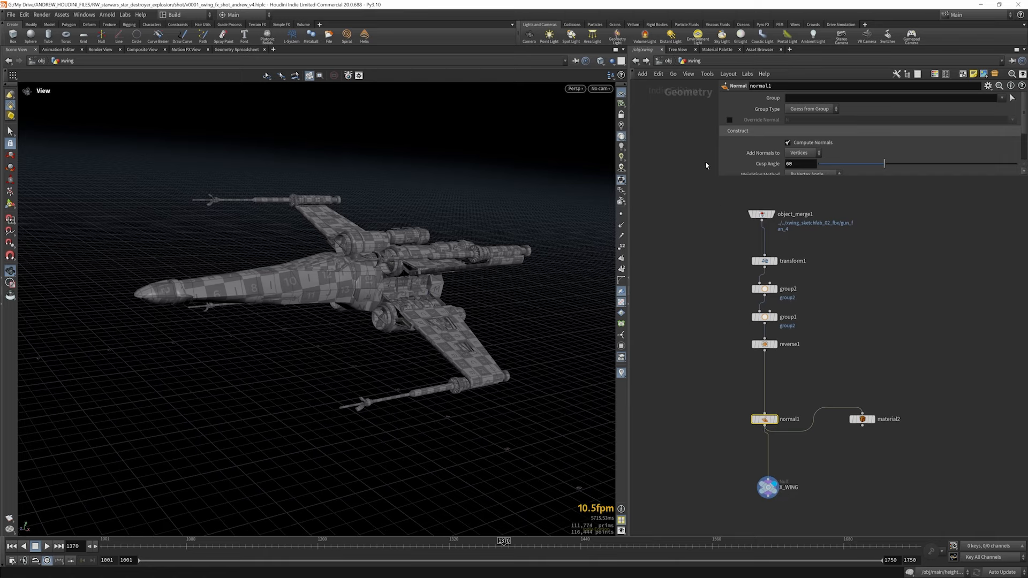
drag(368, 301, 475, 381)
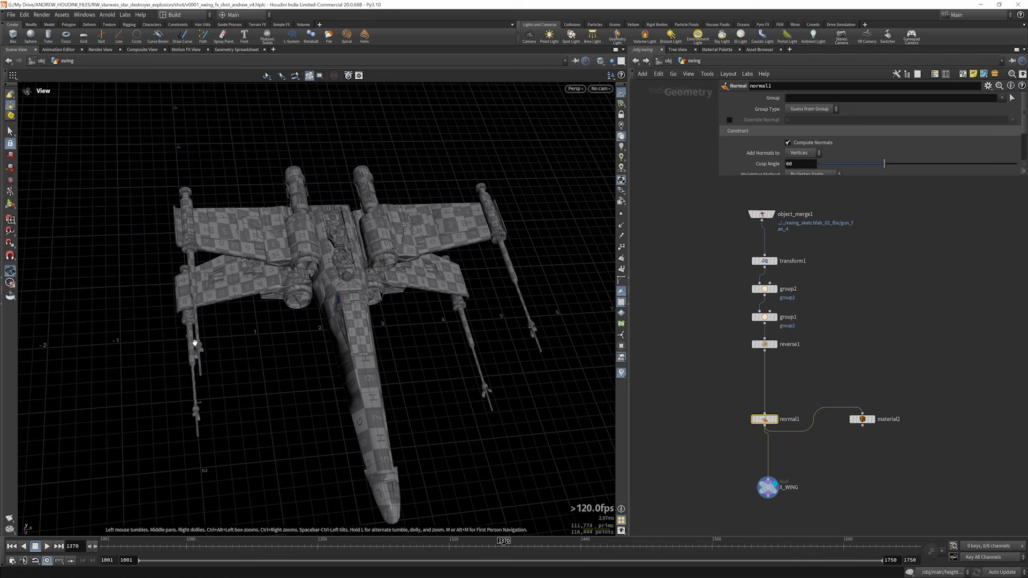
drag(195, 343, 359, 278)
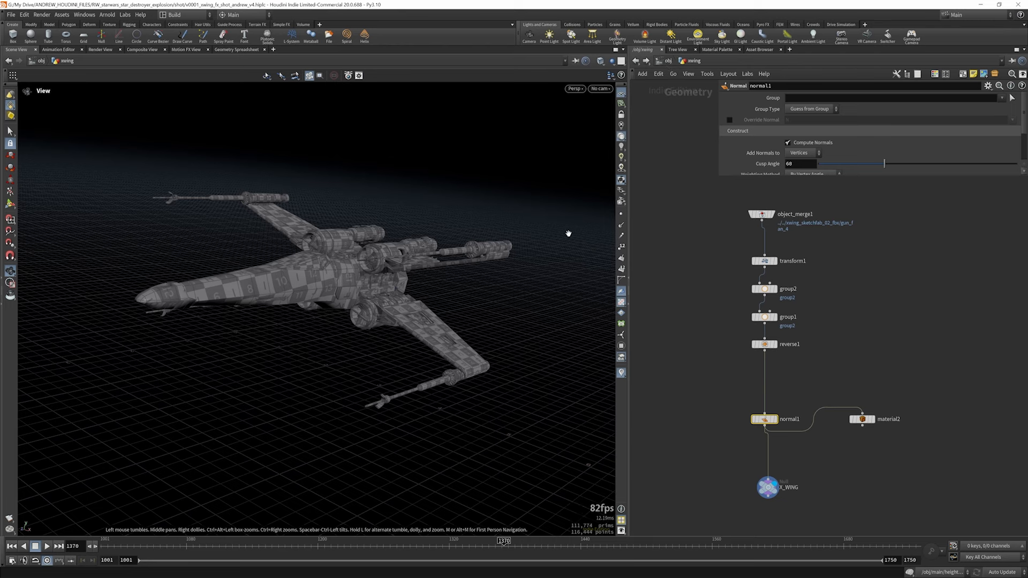
- Return to the object level and enter the main geometry network in the SIM section
click(659, 62)
scroll(758, 346, down, 2)
scroll(757, 314, up, 4)
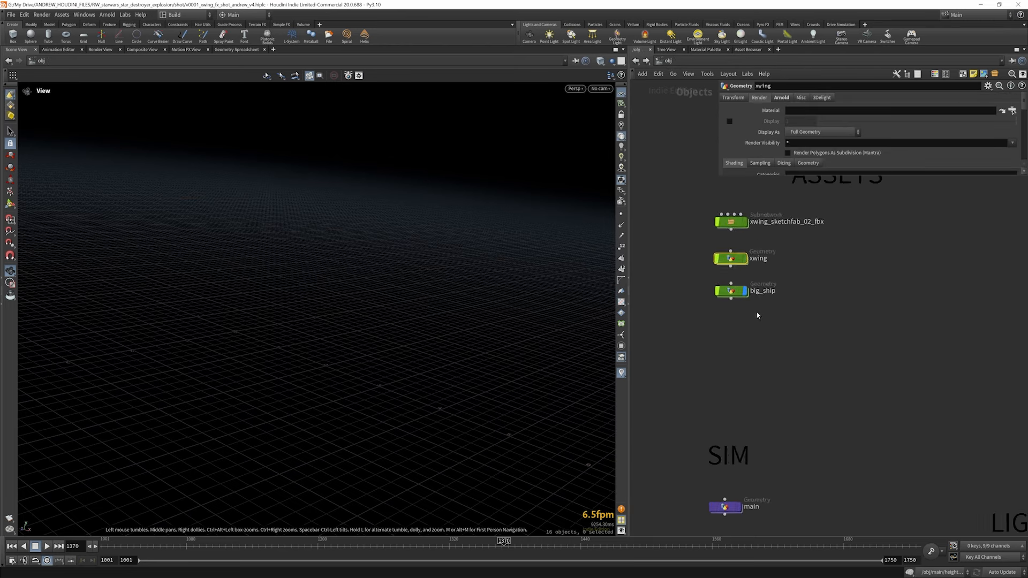
scroll(731, 269, down, 4)
scroll(732, 269, down, 3)
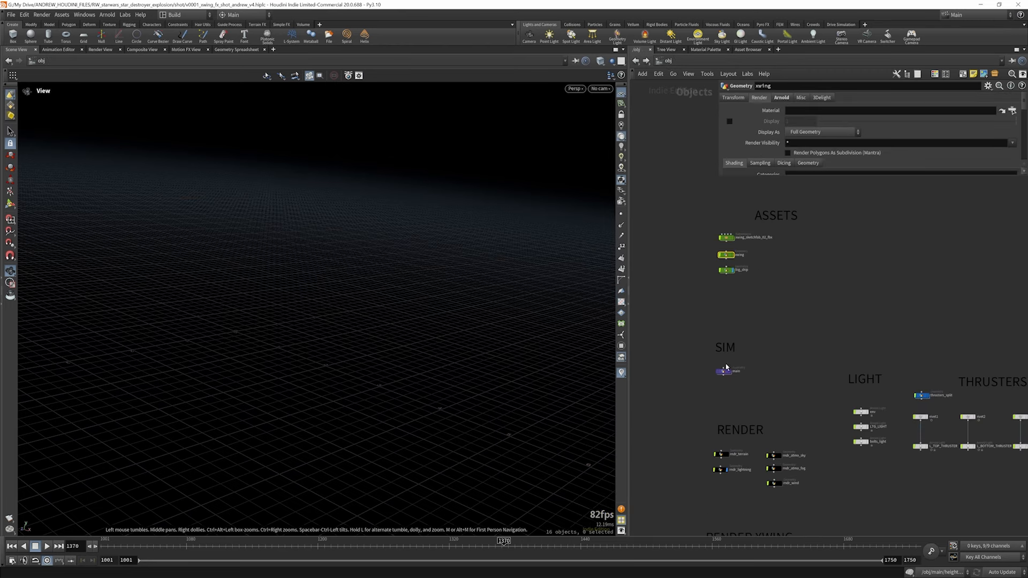
scroll(723, 379, up, 6)
click(723, 382)
double_click(723, 382)
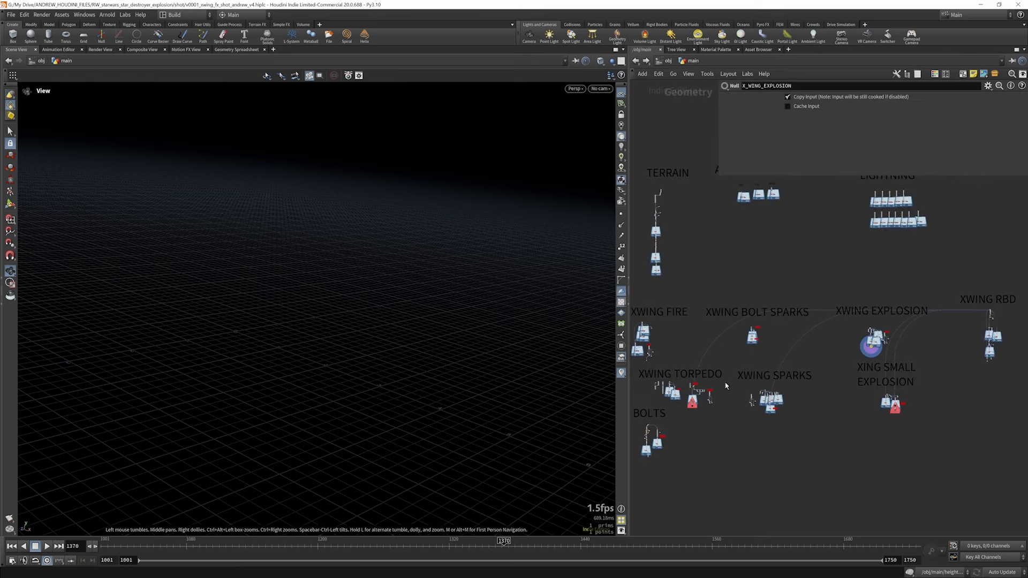
- Find the XWING FIRE setup, display object_merge43 and frame the imported ship to inspect it
scroll(760, 321, down, 3)
scroll(763, 242, up, 3)
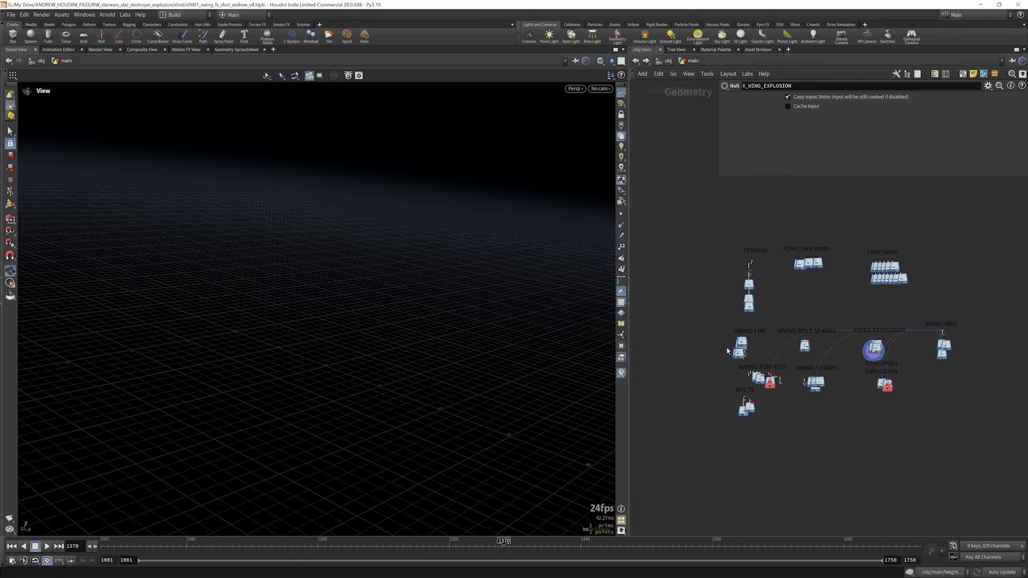
scroll(744, 334, up, 10)
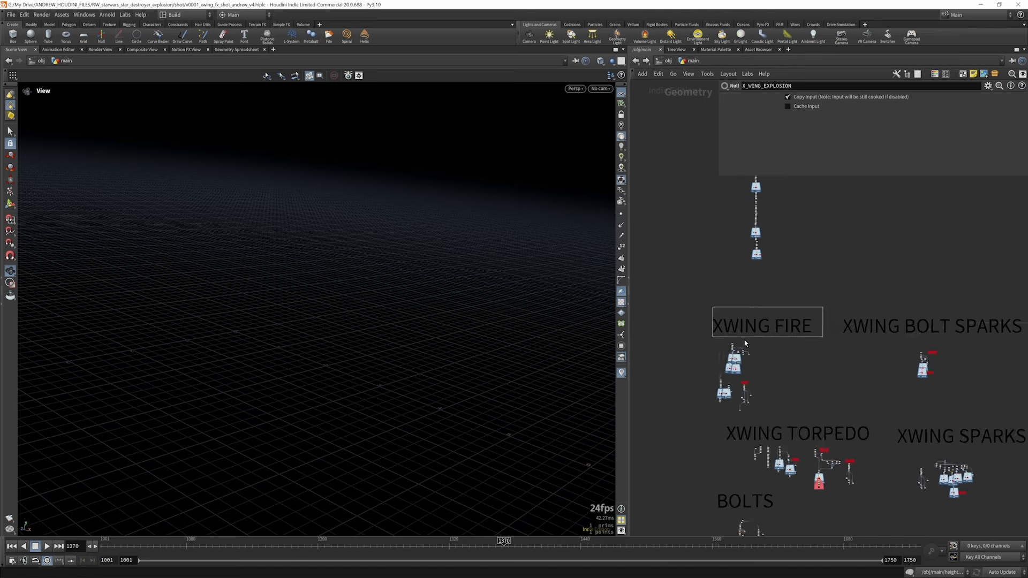
scroll(709, 344, up, 5)
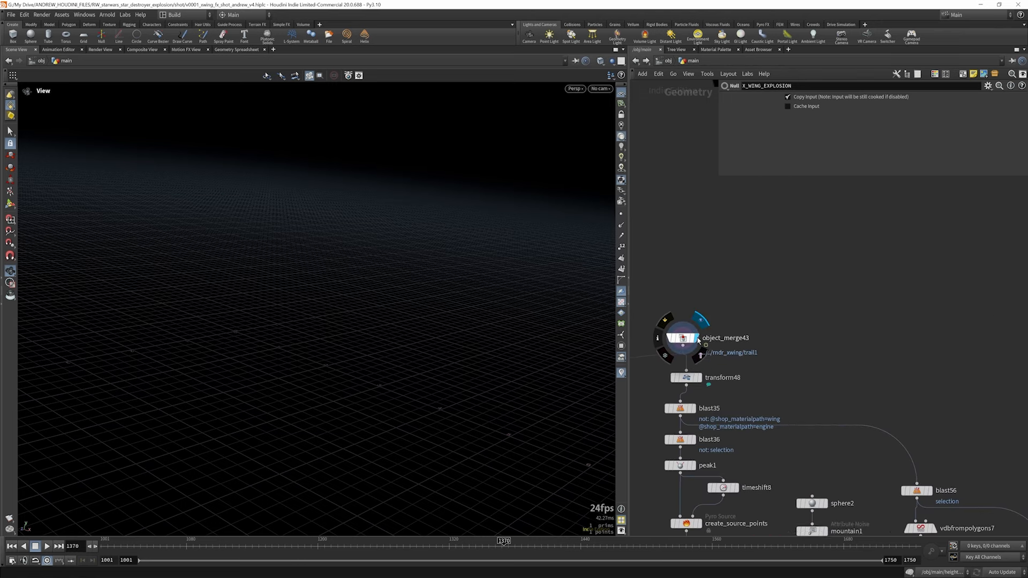
key(f)
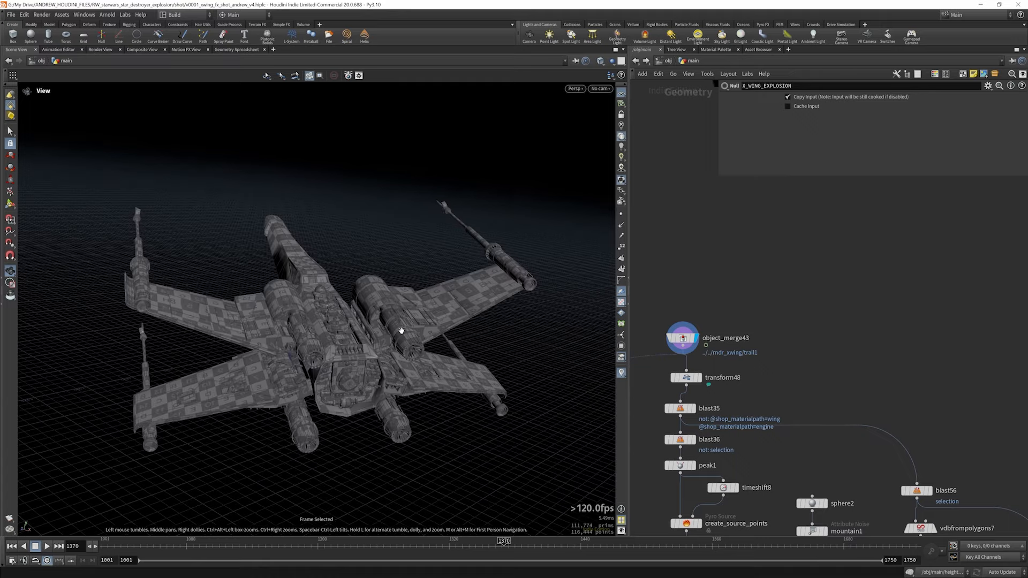
drag(352, 304, 498, 268)
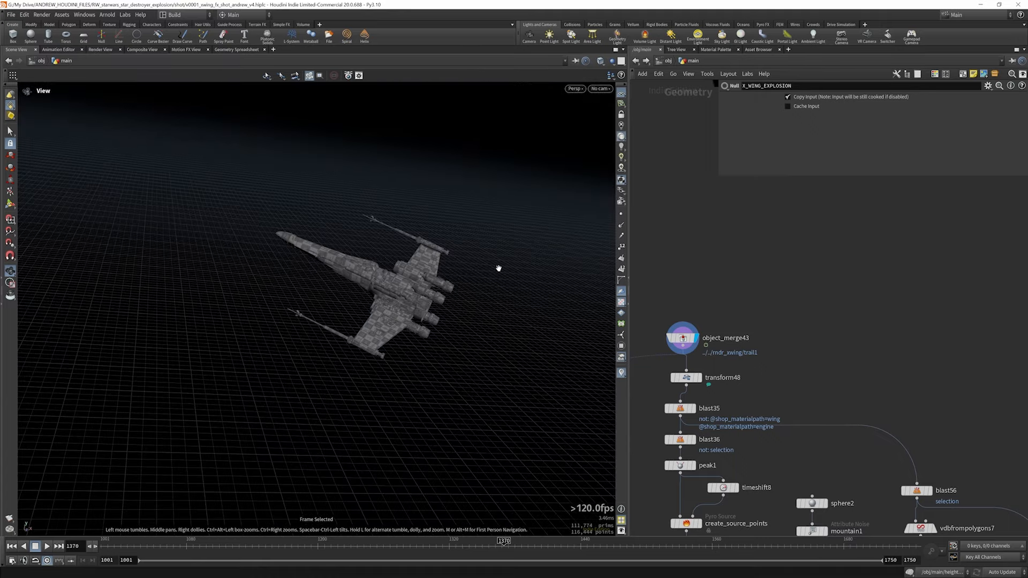
- Select and display transform48, frame the ship and inspect its transformed placement near the origin
scroll(819, 308, down, 4)
scroll(818, 304, down, 3)
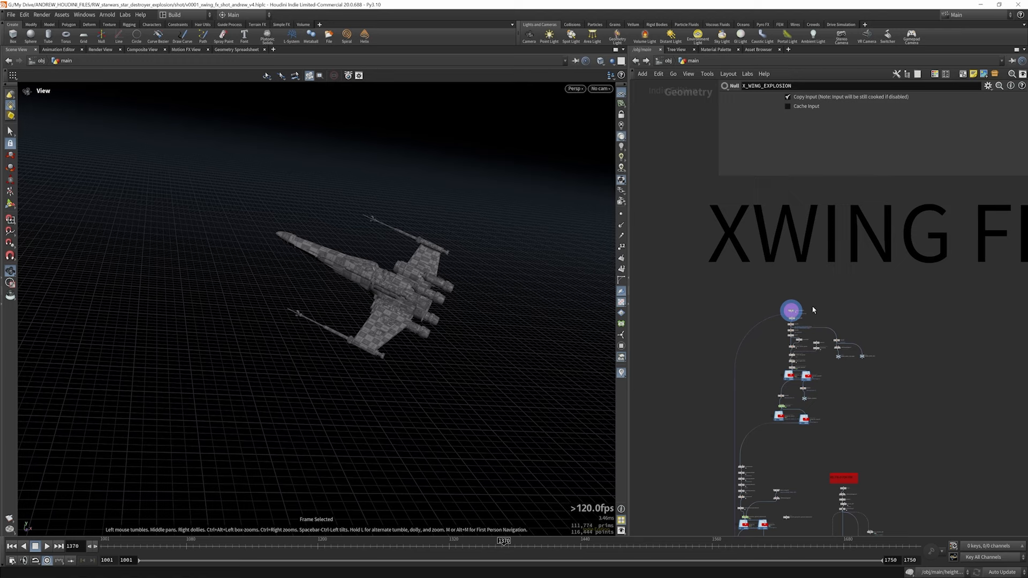
scroll(812, 310, up, 7)
click(773, 321)
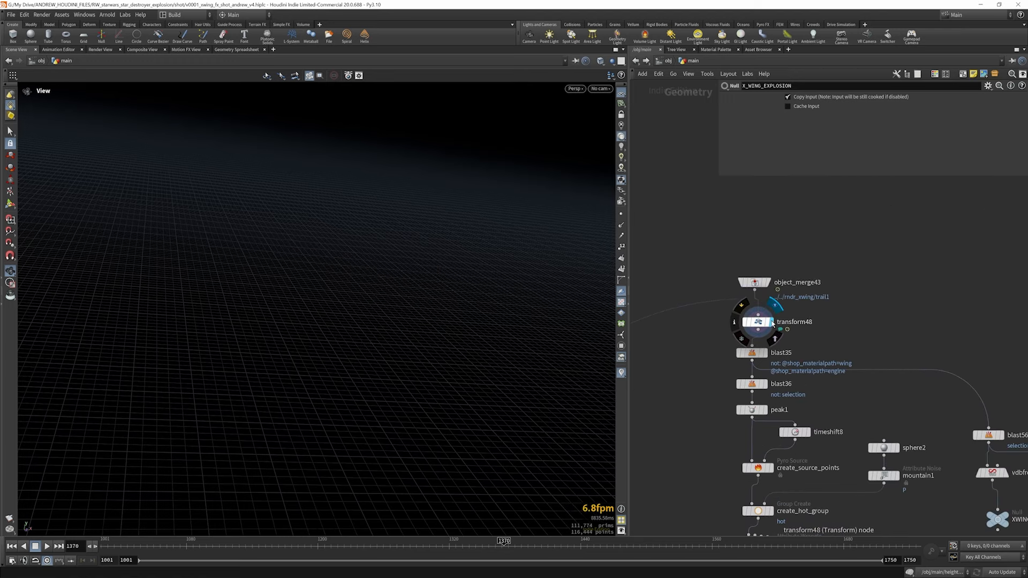
click(761, 321)
key(f)
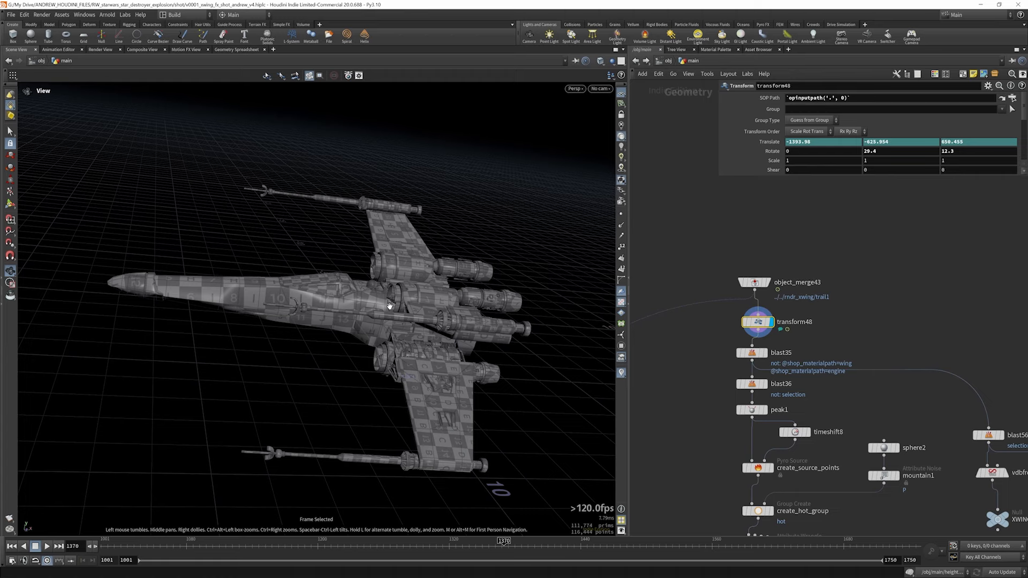
drag(372, 292, 422, 260)
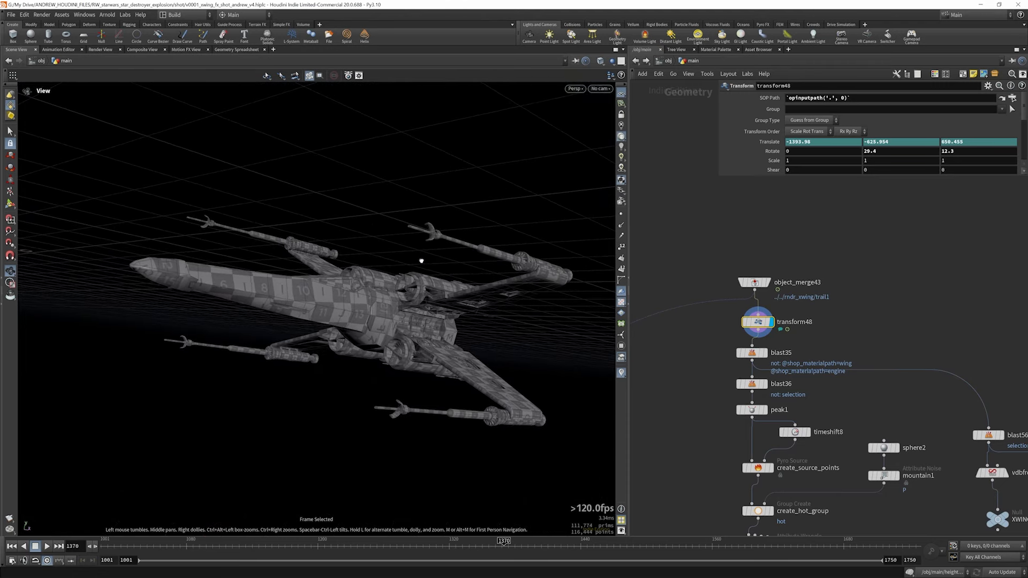
- Select and display blast35 to examine the wing and engine pieces it keeps by shop_materialpath
scroll(747, 257, down, 3)
scroll(769, 318, up, 4)
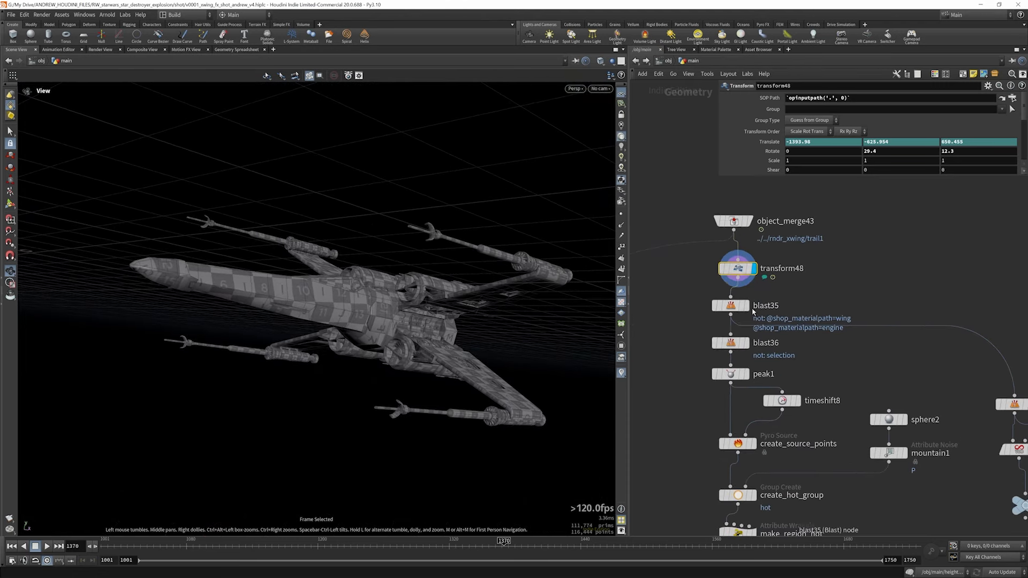
click(744, 306)
click(735, 311)
drag(436, 269, 497, 305)
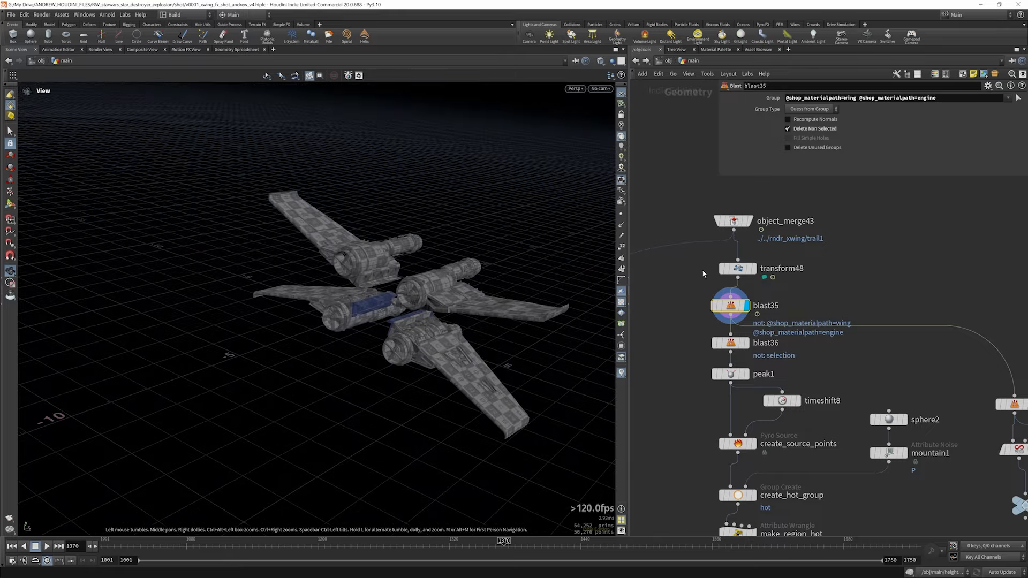
scroll(700, 276, down, 4)
drag(411, 291, 443, 302)
scroll(727, 314, up, 2)
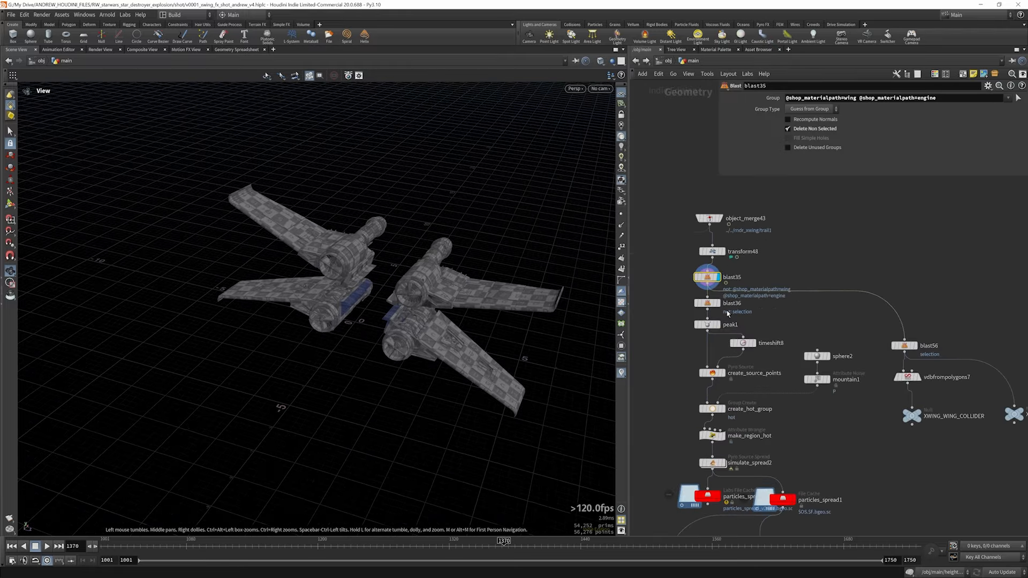
- Display blast36 to examine the isolated wing, and select blast56 to examine the primitives it removes for the wing collider branch
scroll(723, 310, up, 2)
click(718, 300)
scroll(688, 292, down, 3)
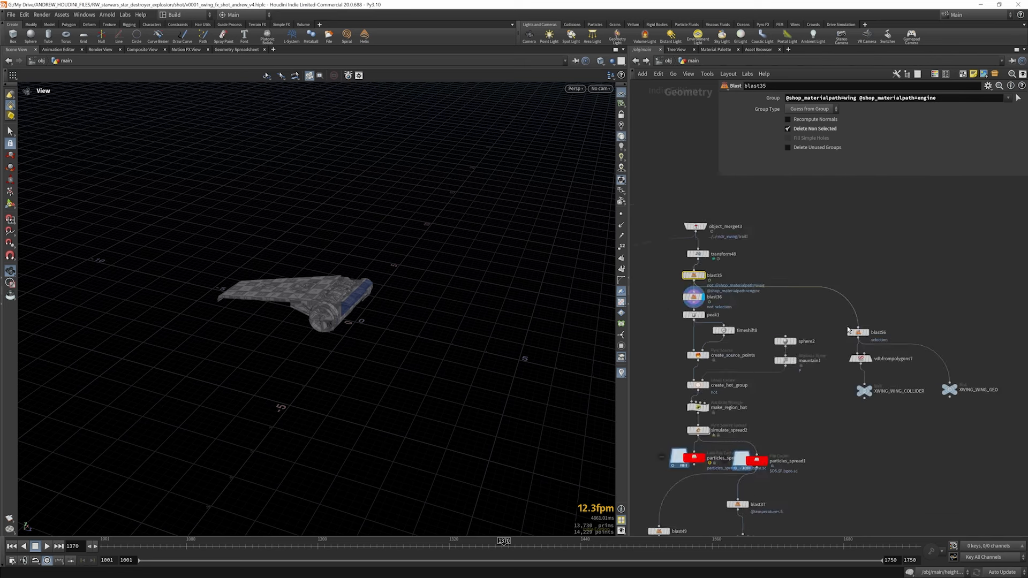
scroll(849, 331, up, 3)
mouse_move(873, 335)
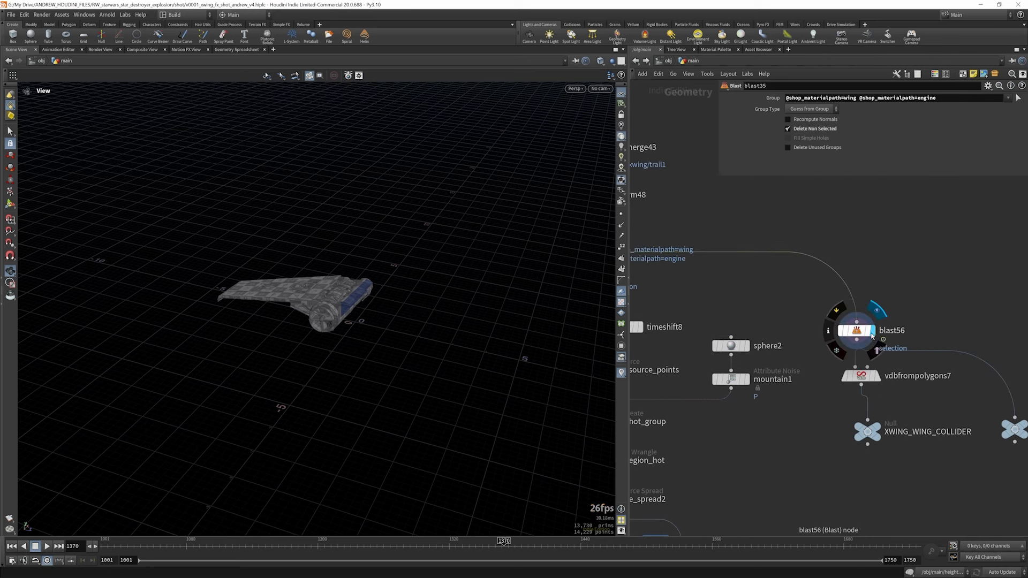
click(871, 334)
scroll(760, 288, down, 3)
scroll(706, 272, up, 2)
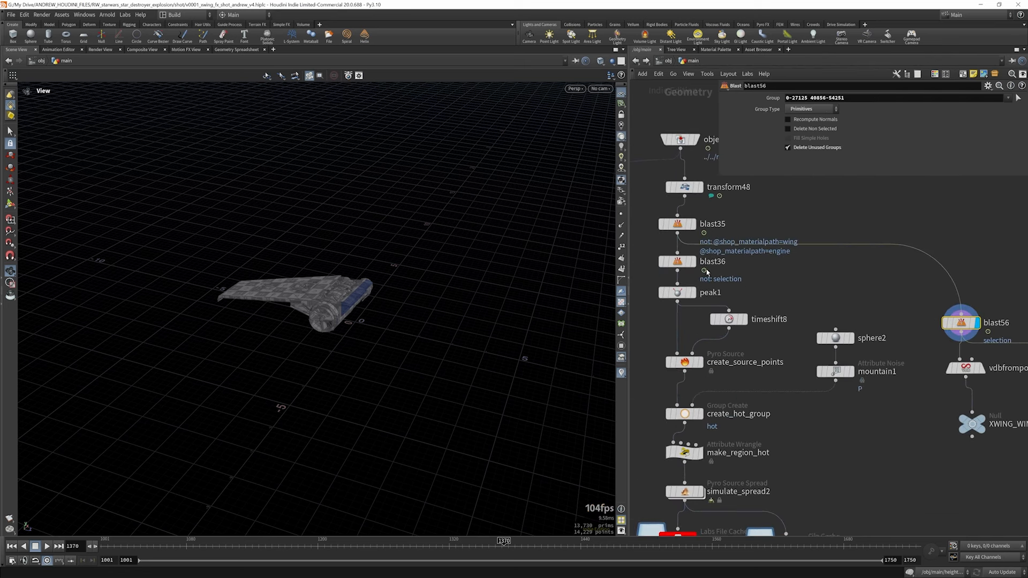
- Display peak1 and timeshift8 in turn to compare the wing, and examine timeshift8's frame setting
mouse_move(696, 297)
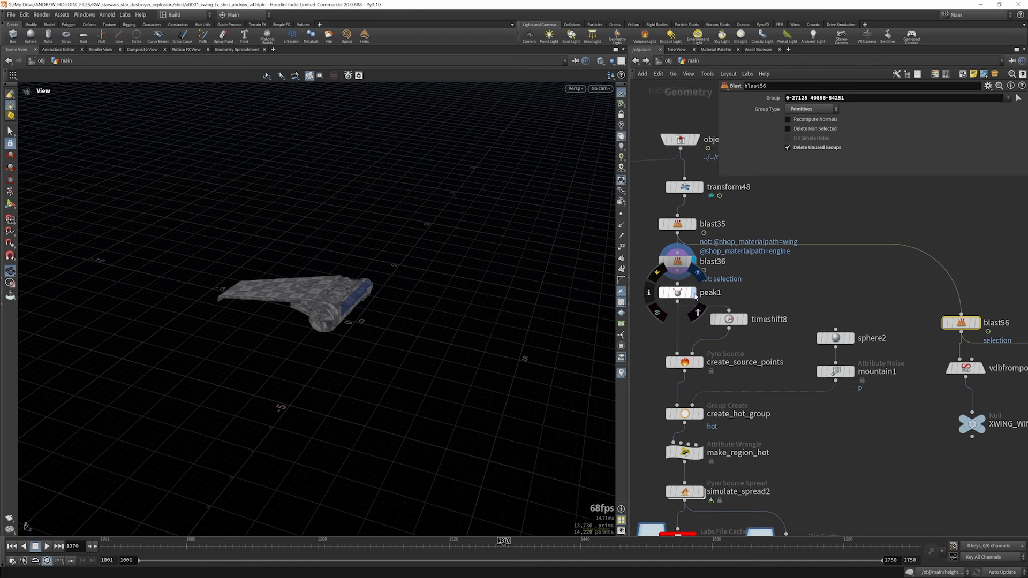
click(689, 293)
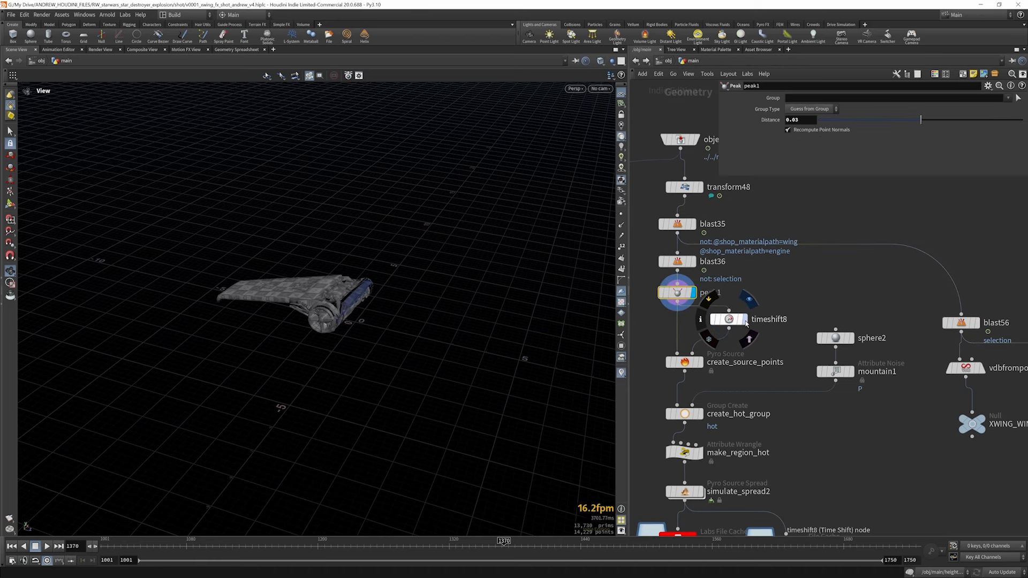
click(745, 320)
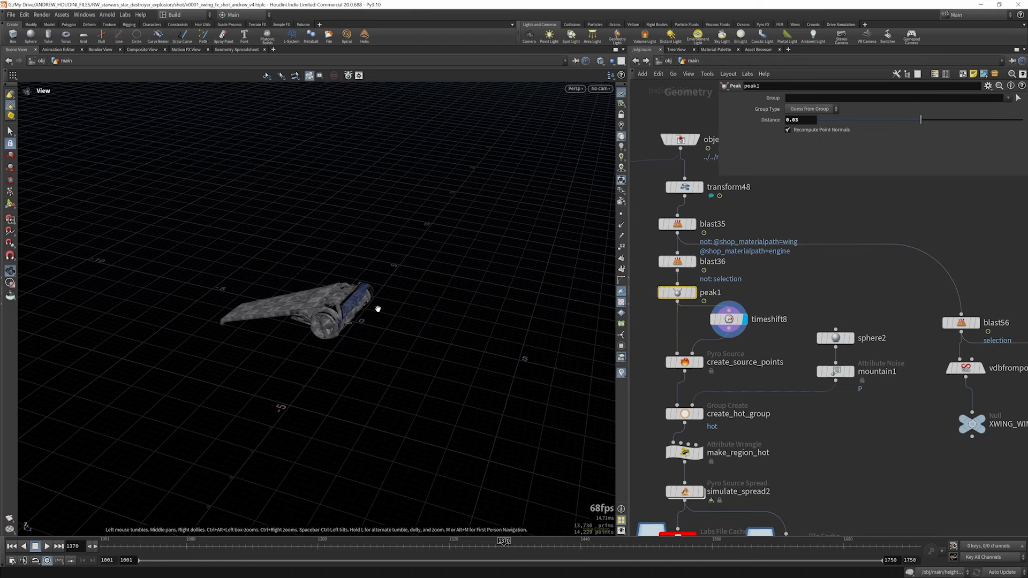
drag(378, 309, 446, 298)
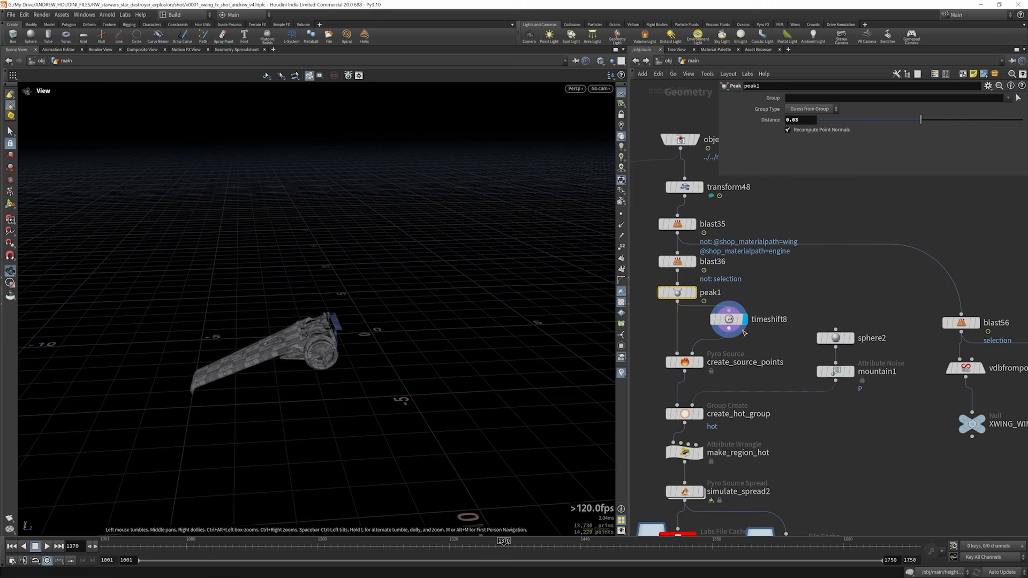
click(729, 320)
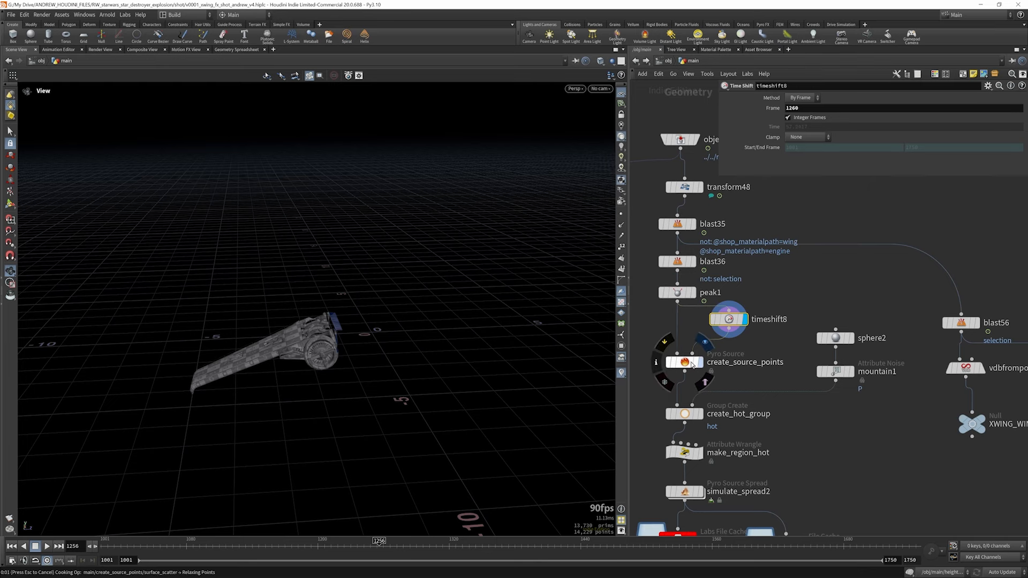
- Select and display create_source_points to examine the points scattered over the wing and engine surface
click(693, 365)
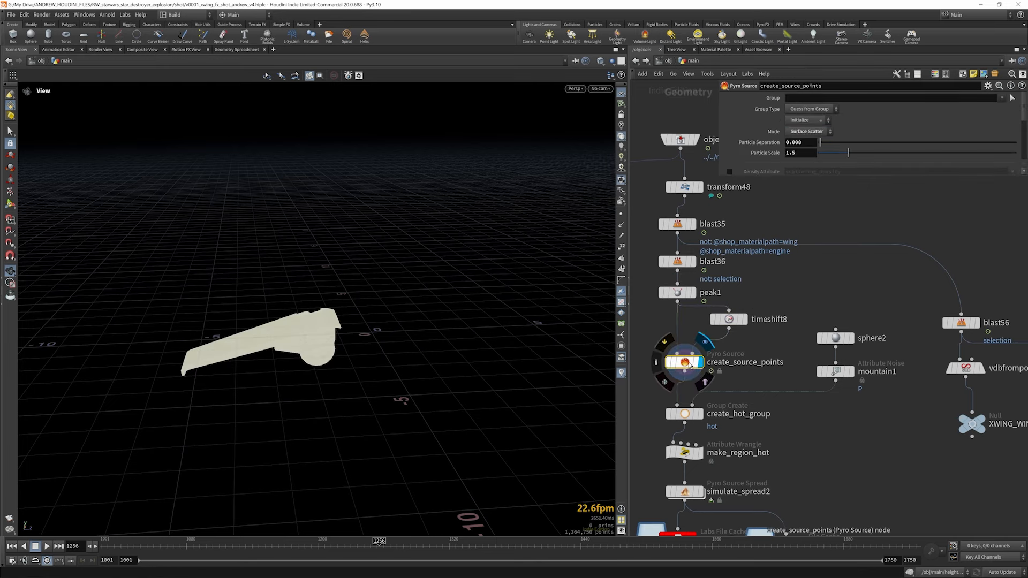
drag(281, 332, 291, 365)
scroll(292, 364, up, 6)
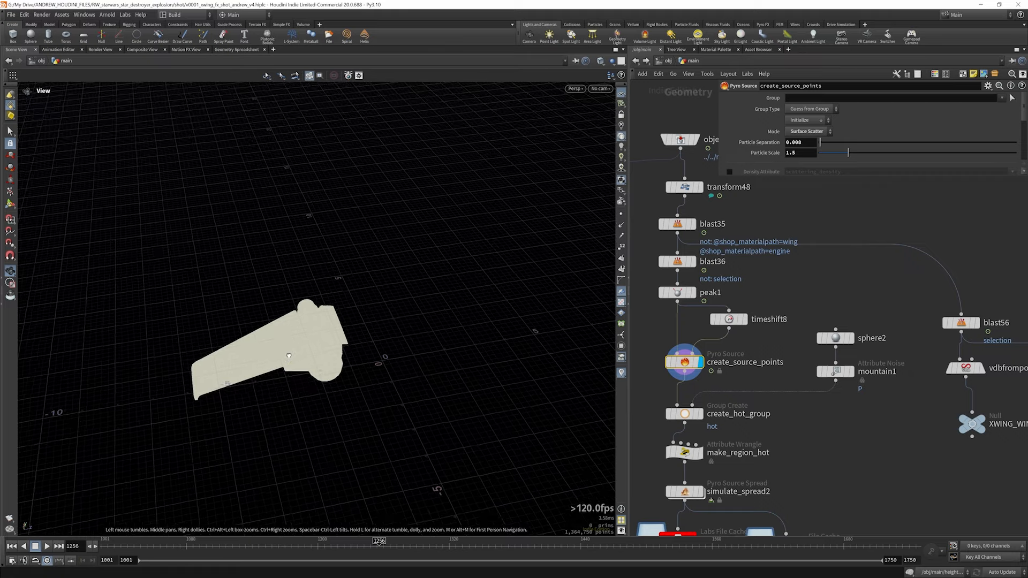
scroll(290, 346, down, 4)
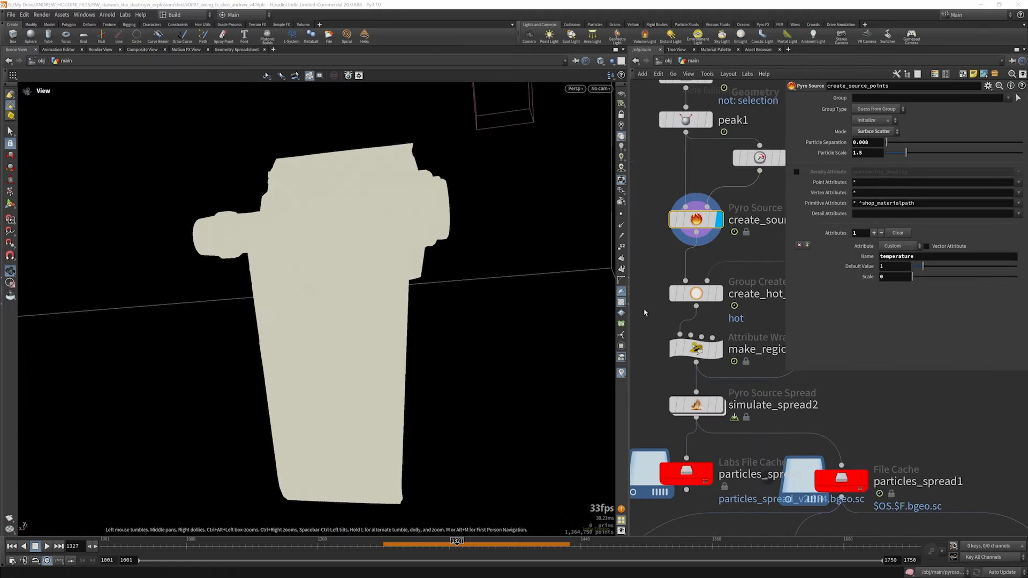
drag(381, 250, 354, 221)
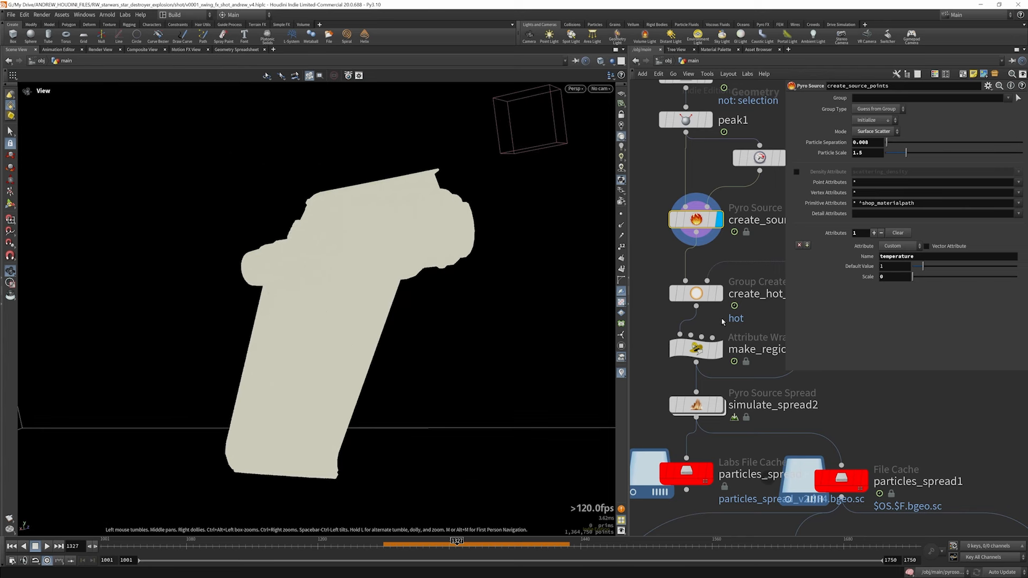
- Connect color9 to the output of create_source_points and display it to visualize the temperature attribute
scroll(745, 338, down, 4)
drag(868, 375, 828, 306)
scroll(697, 282, up, 3)
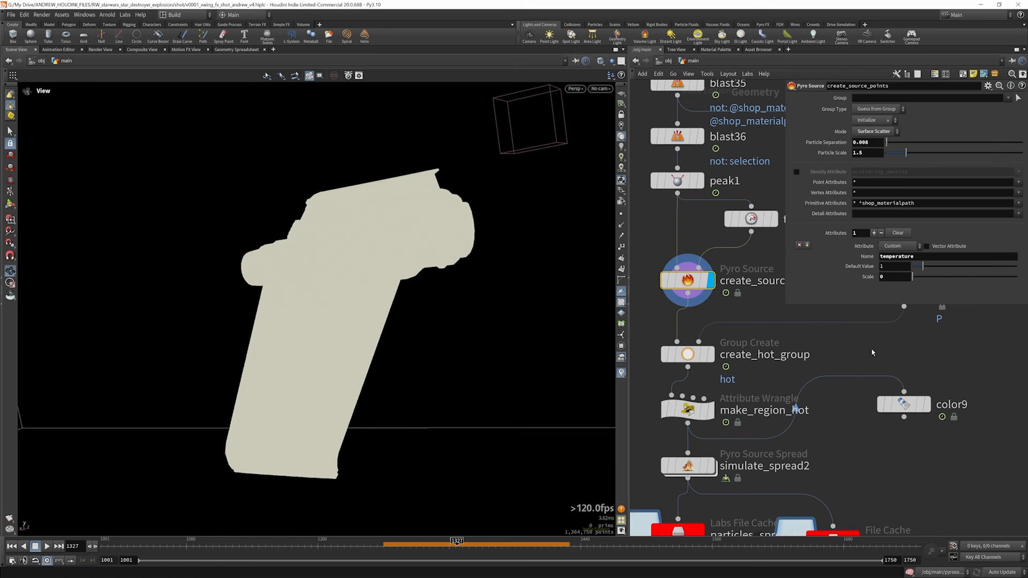
drag(865, 378, 706, 306)
click(904, 405)
click(927, 405)
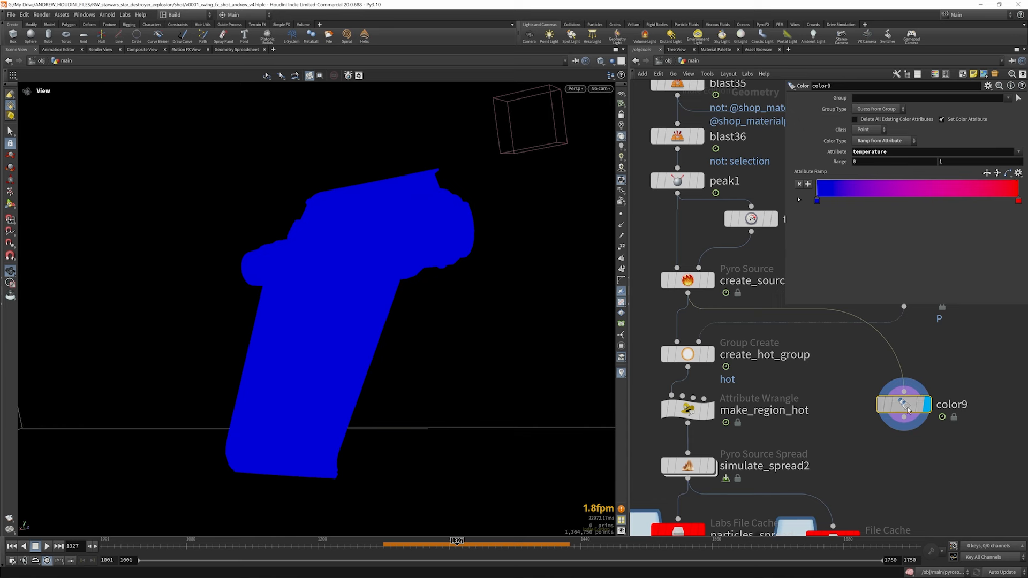
click(696, 280)
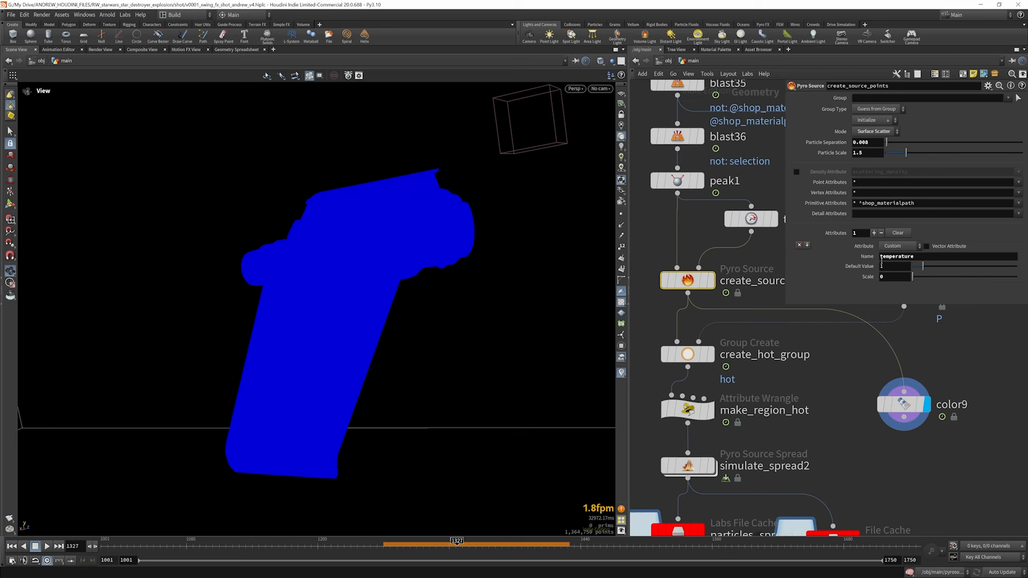
click(904, 404)
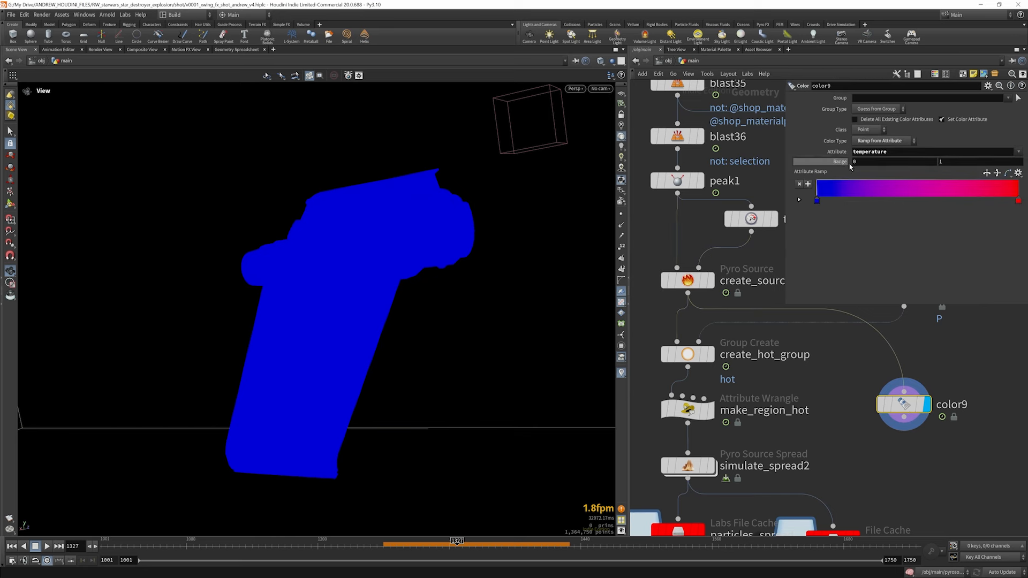
- Try a higher Scale for the temperature attribute in create_source_points and set it back to 0
click(688, 280)
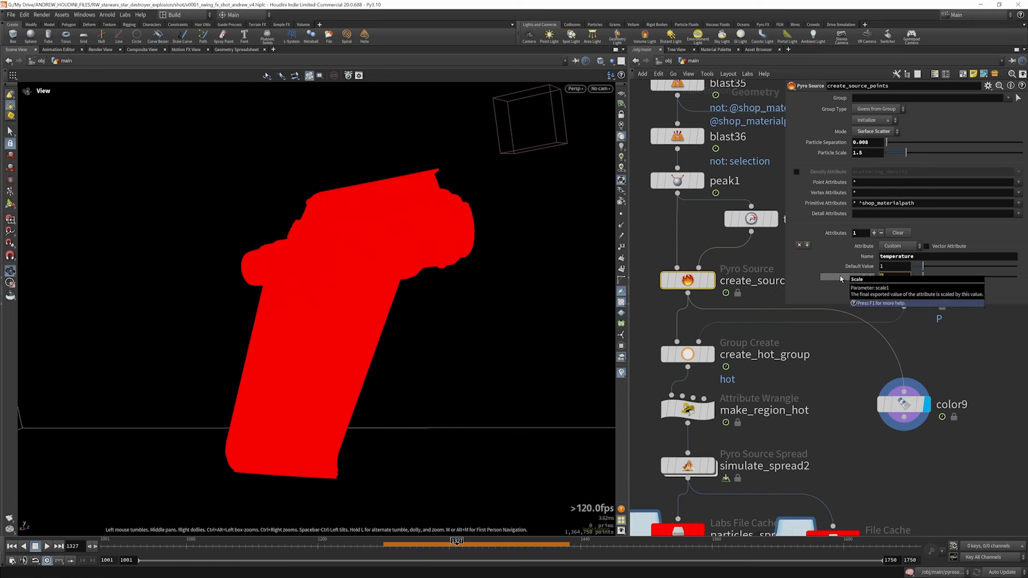
scroll(1020, 356, down, 6)
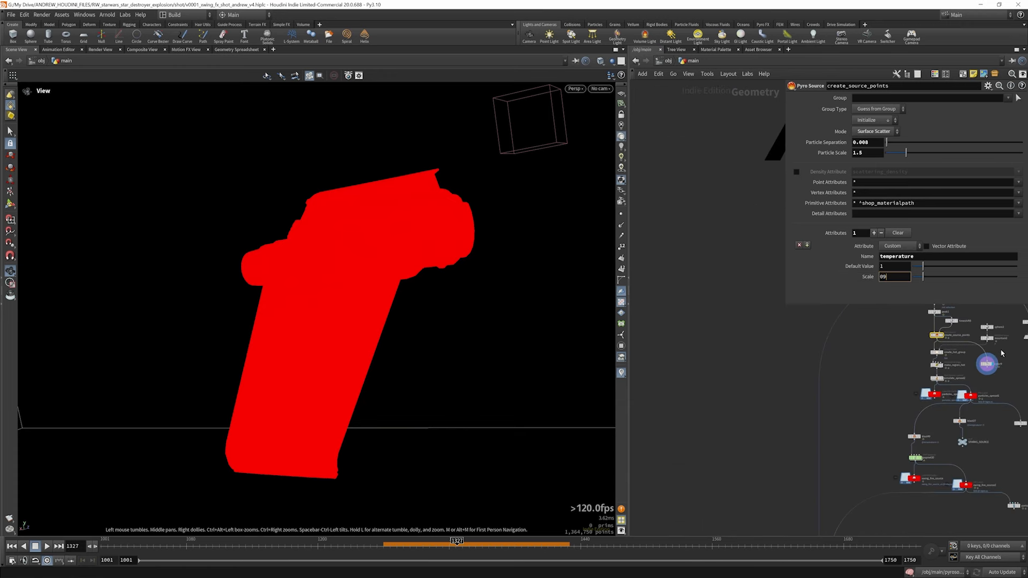
scroll(1003, 354, up, 6)
scroll(841, 405, down, 4)
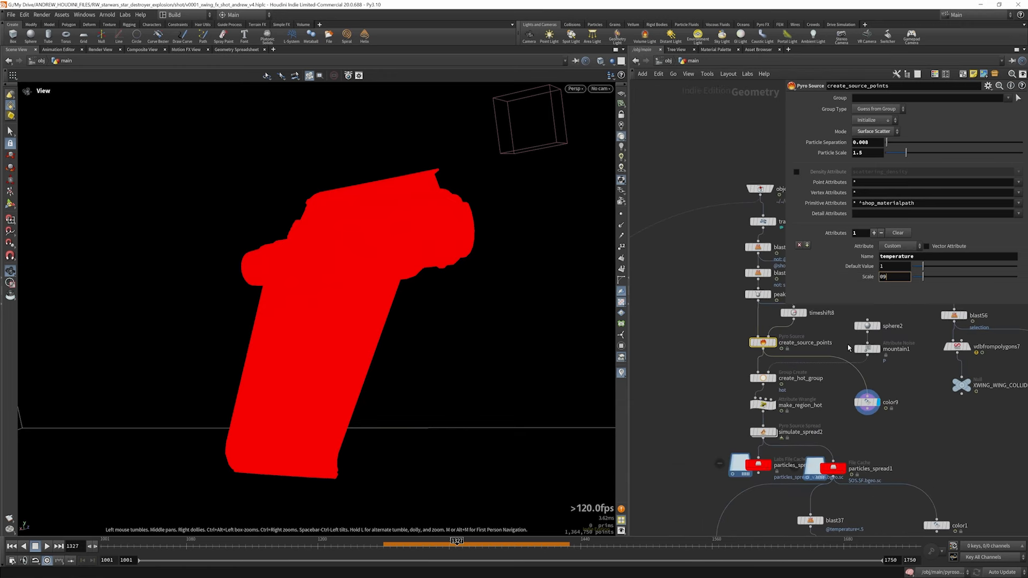
key(BackSpace)
key(Return)
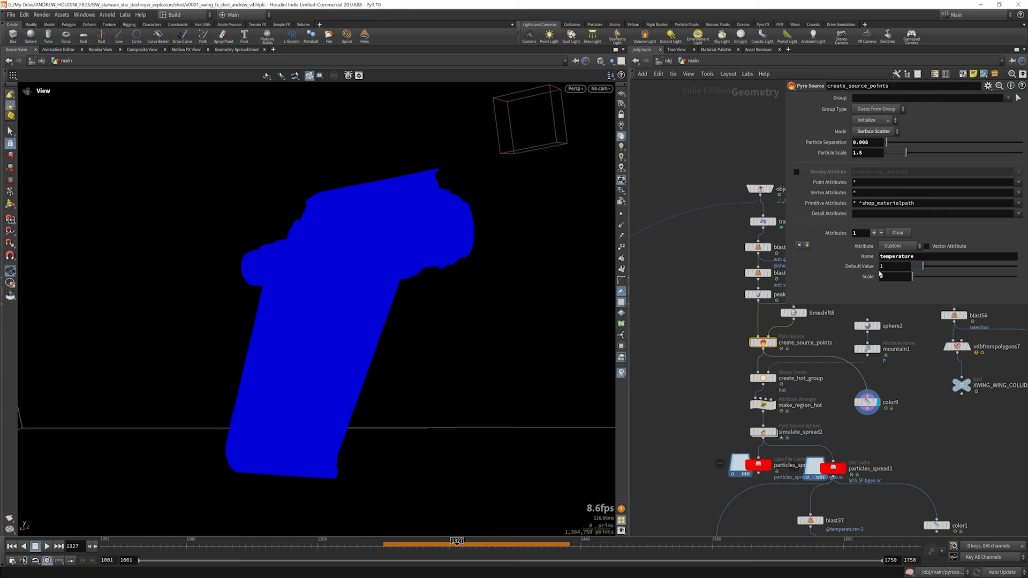
- Display create_source_points and create_hot_group to examine which wing points the bounding object puts in the hot group
scroll(791, 368, up, 2)
click(774, 344)
mouse_move(772, 384)
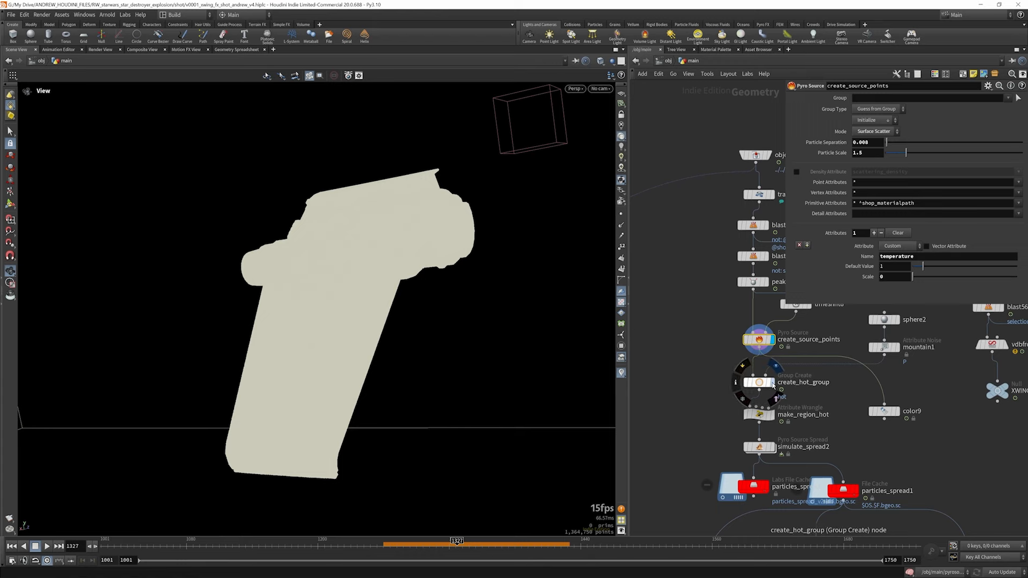
scroll(775, 387, down, 1)
scroll(775, 386, up, 2)
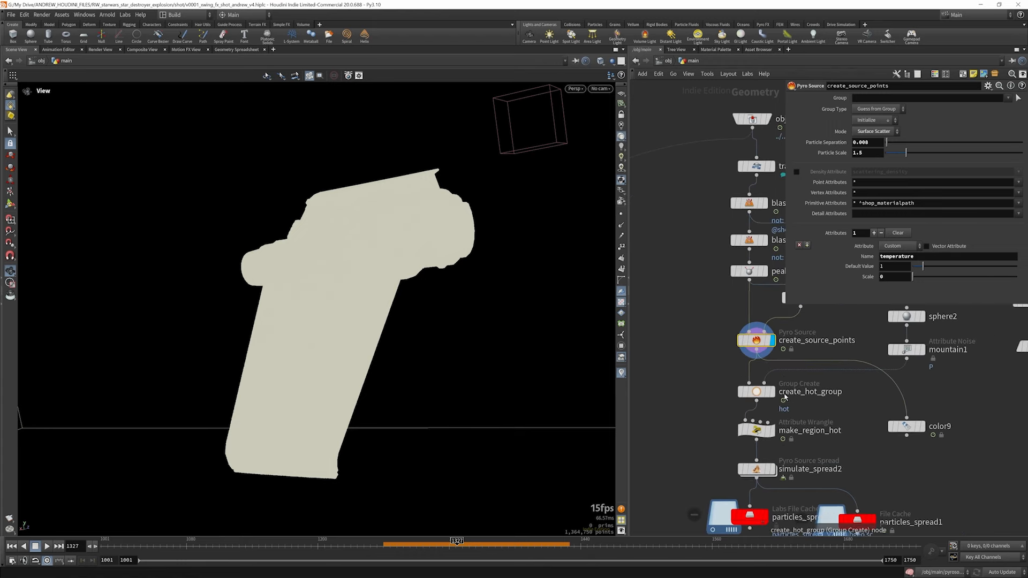
click(773, 391)
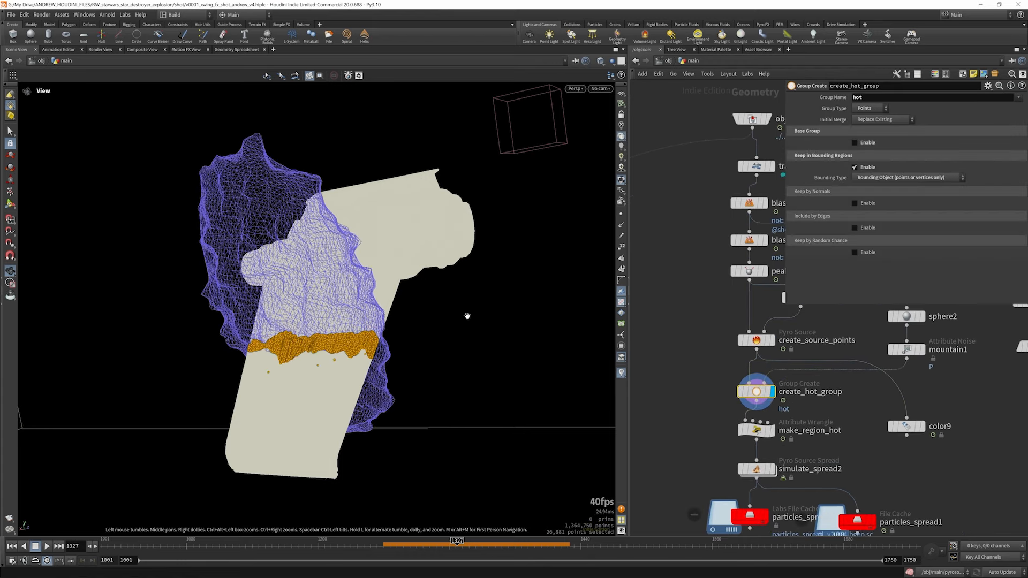
drag(318, 348, 349, 349)
scroll(807, 387, down, 2)
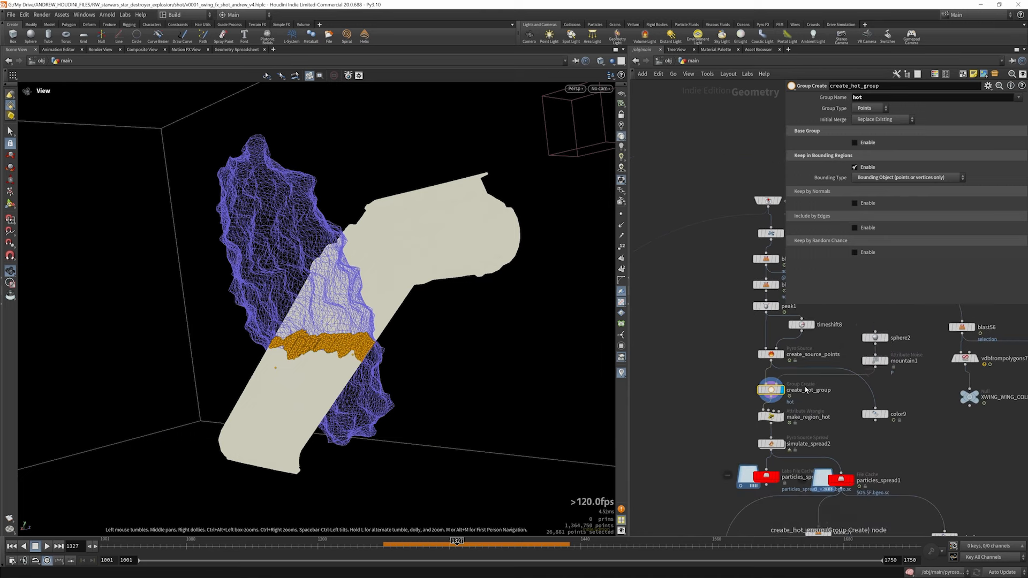
- Display sphere2 and the mountain1 noise to examine the bounding shape used for the hot group
scroll(887, 337, up, 2)
mouse_move(891, 339)
click(890, 320)
click(881, 339)
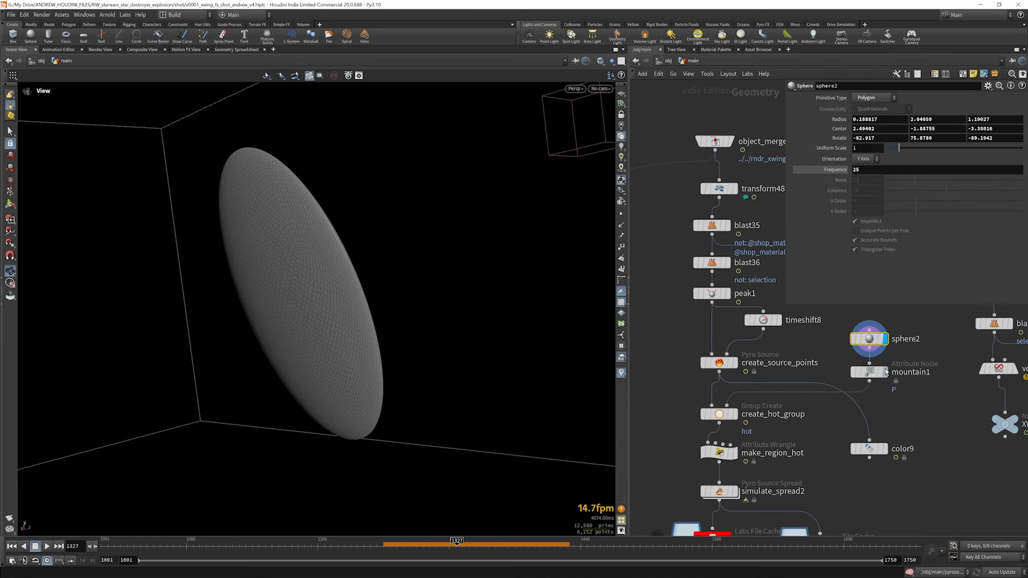
mouse_move(887, 377)
click(889, 352)
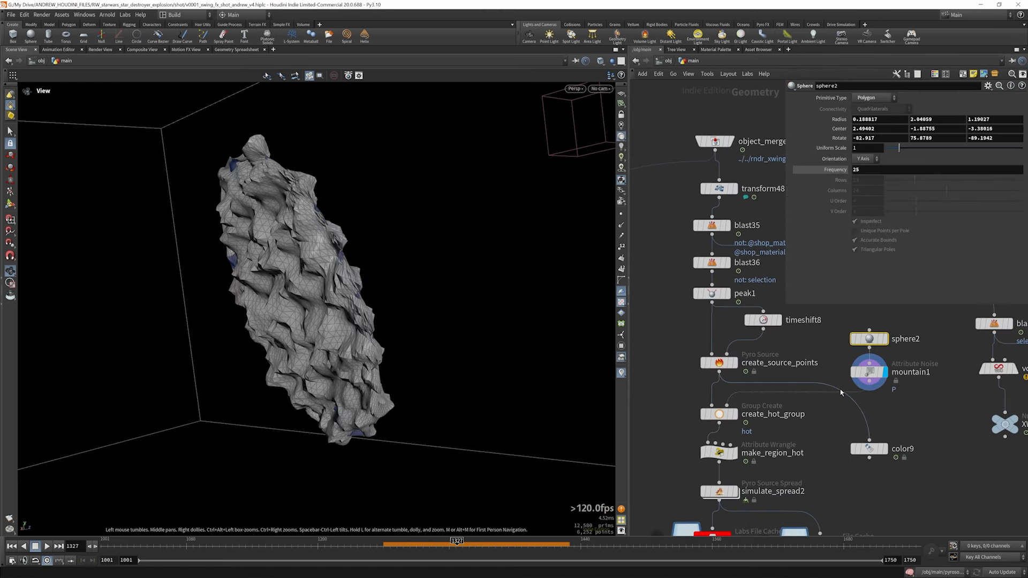
- Display create_hot_group again and examine the temperature expression make_region_hot applies to the hot group
mouse_move(739, 416)
click(739, 394)
click(726, 414)
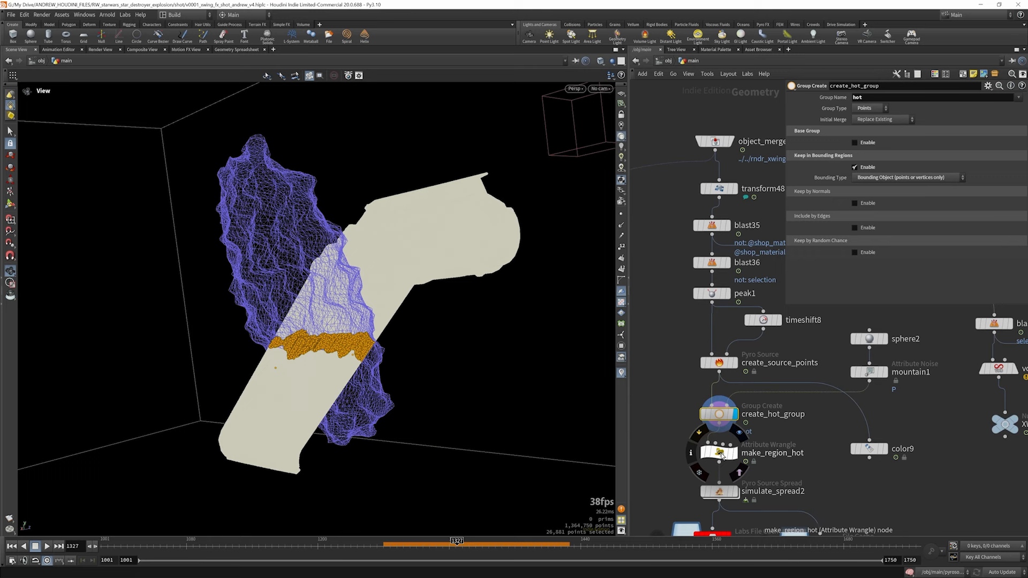
click(720, 454)
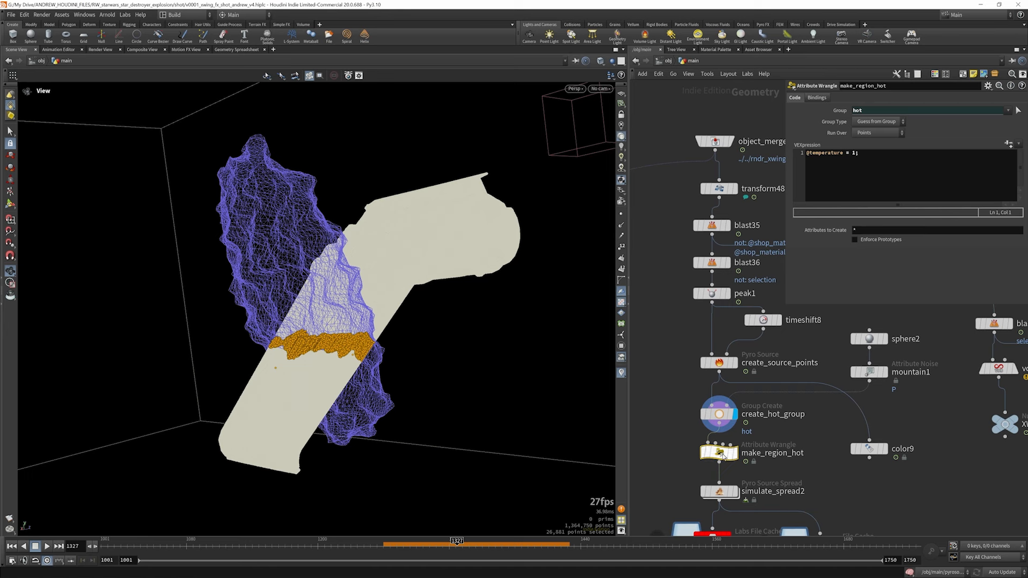
click(735, 453)
- Reconnect color9 to the output of make_region_hot and display it to inspect the temperature of the hot region
mouse_move(881, 449)
drag(881, 450, 740, 471)
click(886, 480)
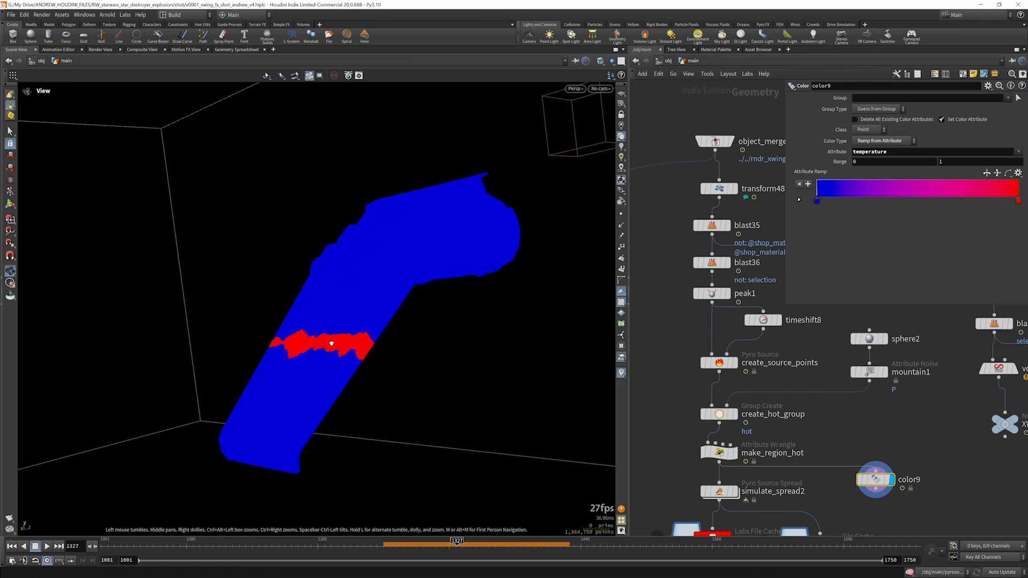
drag(331, 343, 353, 363)
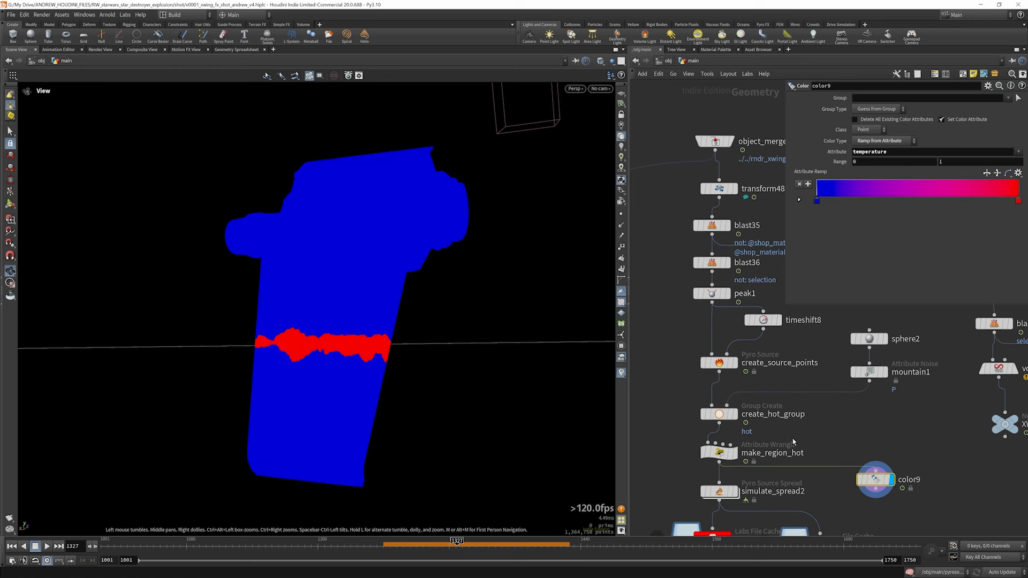
- Select simulate_spread2 and examine its Pyro Source Spread settings alongside the hot strip on the wing
scroll(761, 409, down, 5)
scroll(760, 410, up, 5)
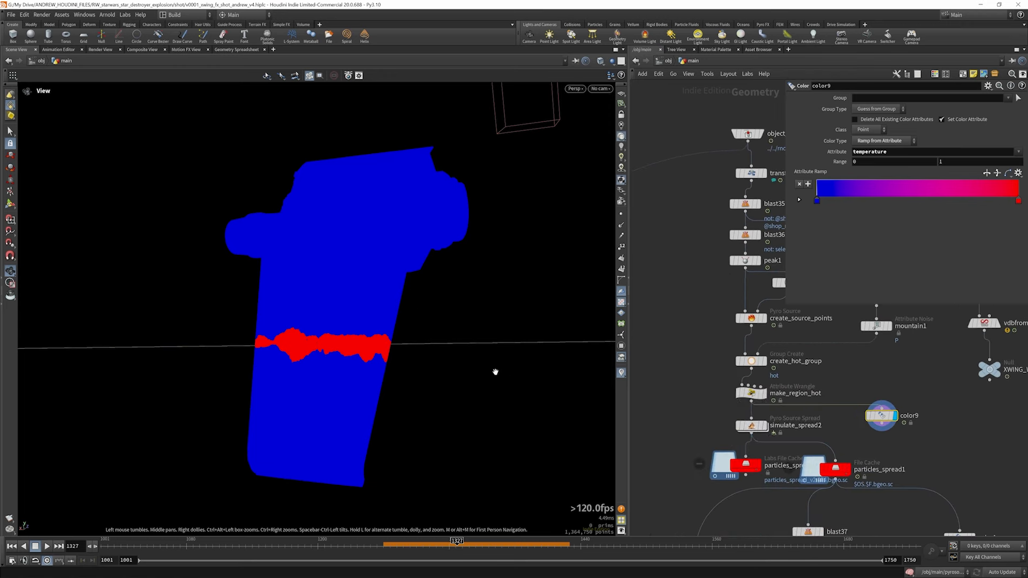
click(752, 427)
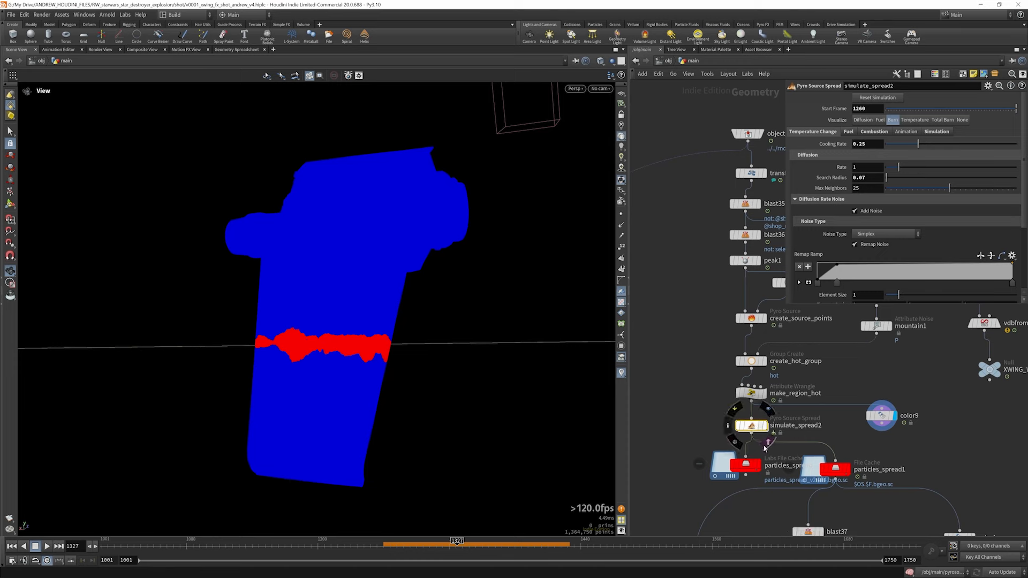
scroll(772, 384, down, 1)
scroll(772, 383, up, 2)
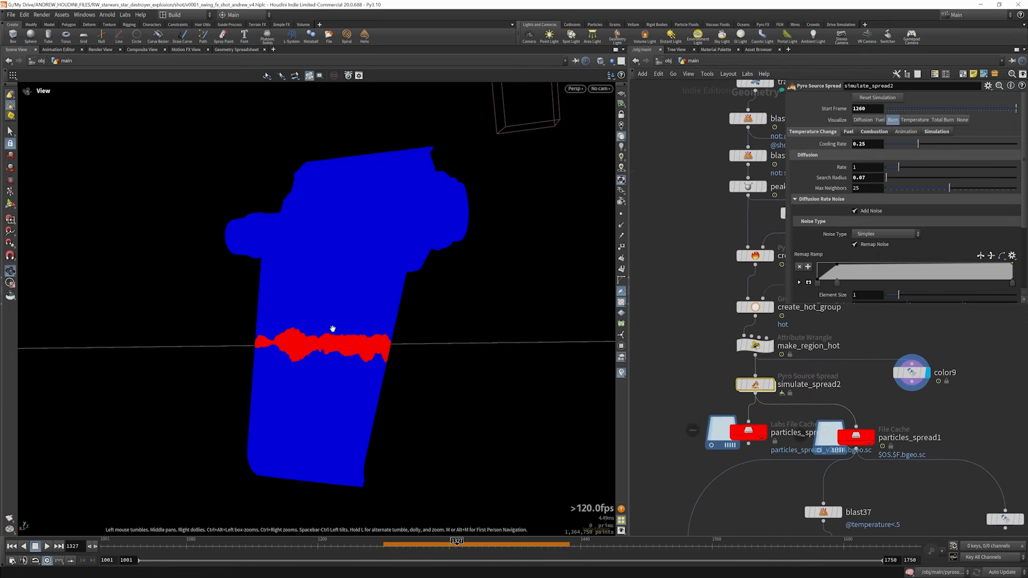
drag(313, 337, 286, 330)
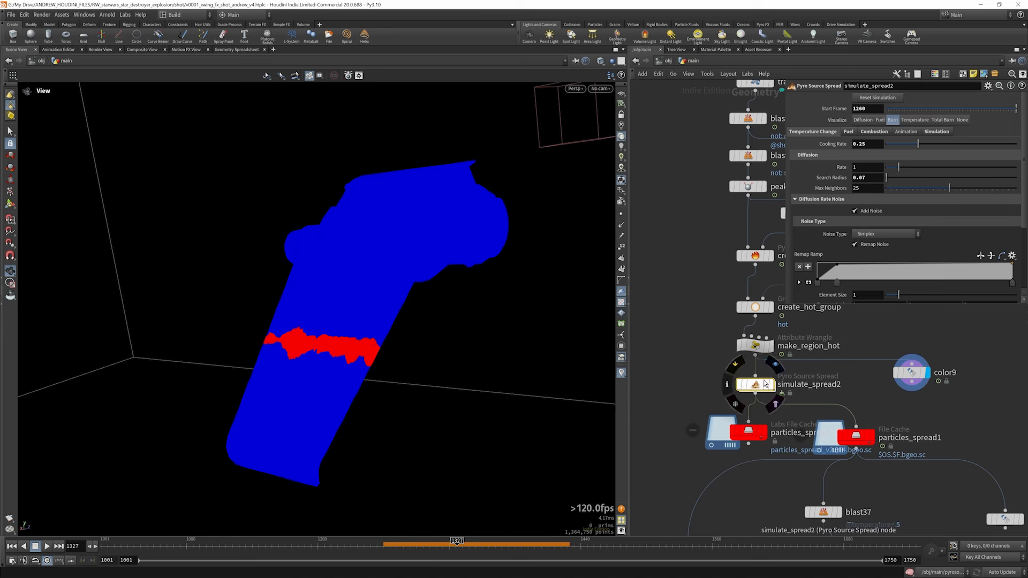
drag(759, 387, 758, 386)
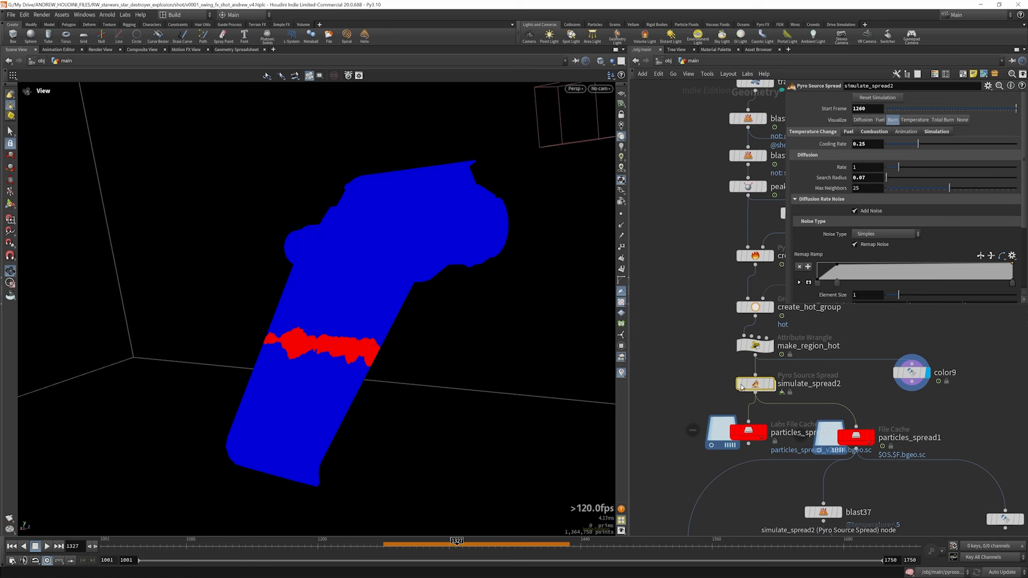
- Open the inner network of simulate_spread2 to look at its CUSTOM_RULES subnetwork
right_click(741, 386)
click(732, 372)
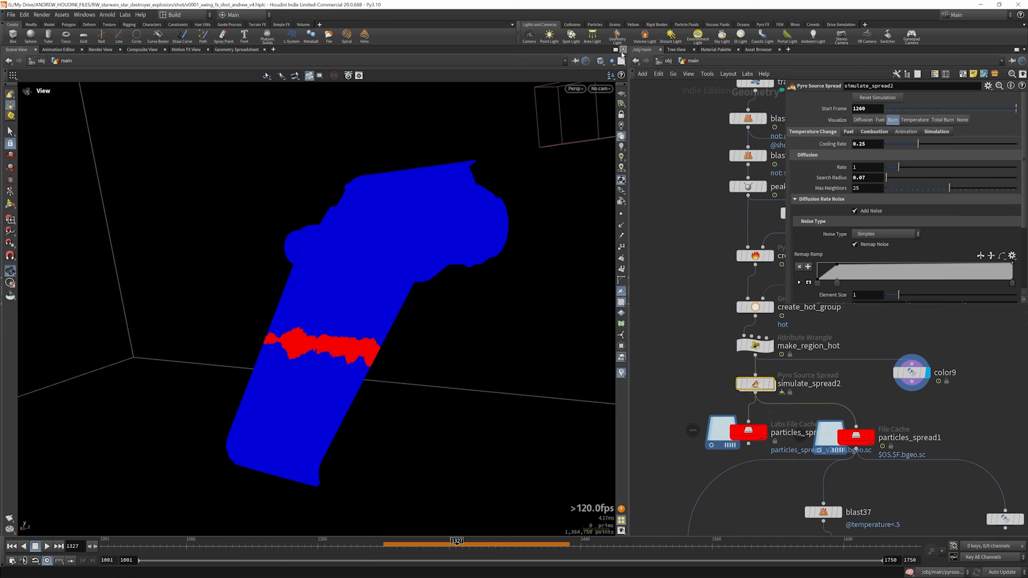
mouse_move(763, 386)
double_click(759, 383)
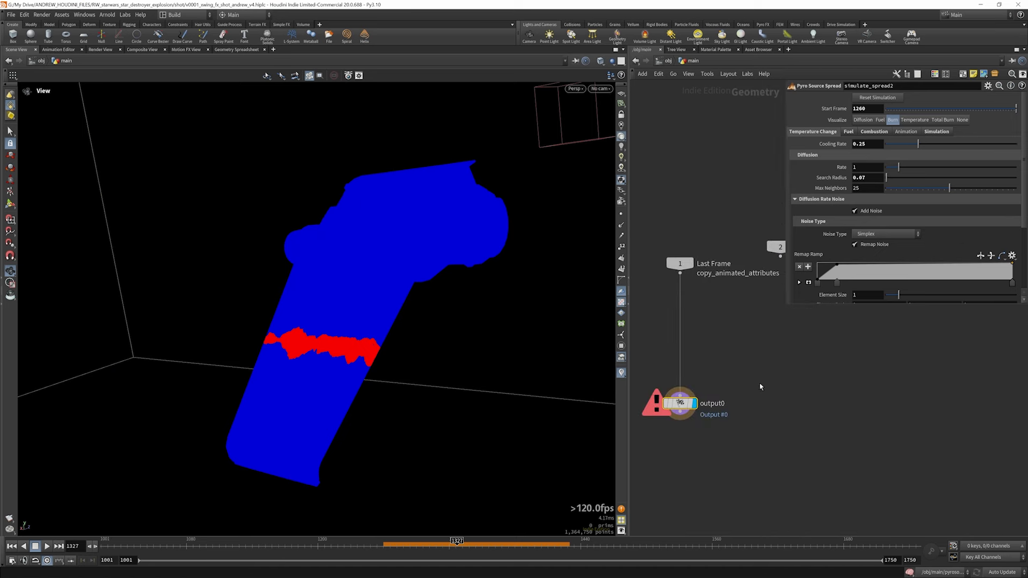
click(667, 61)
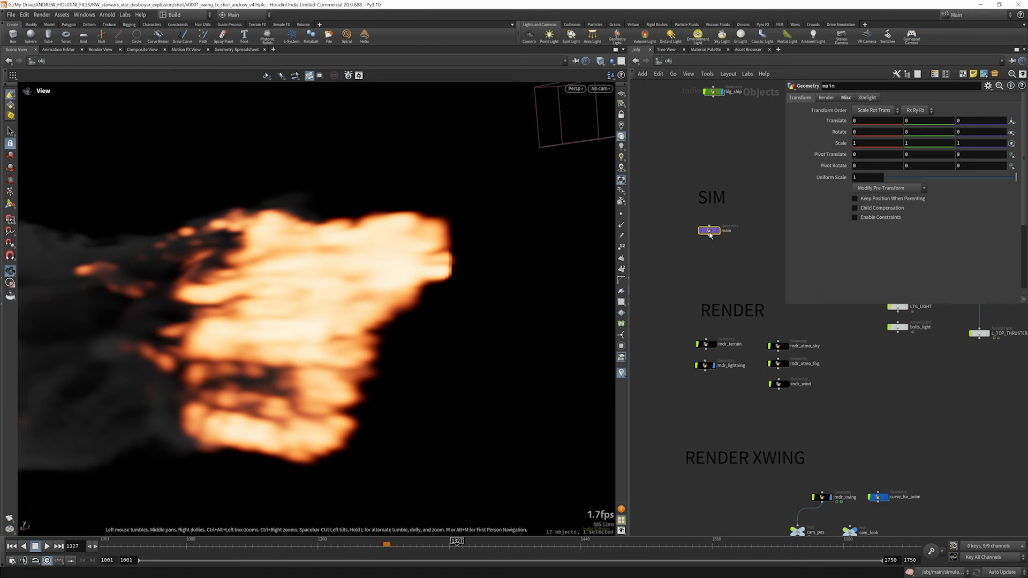
double_click(705, 234)
right_click(756, 382)
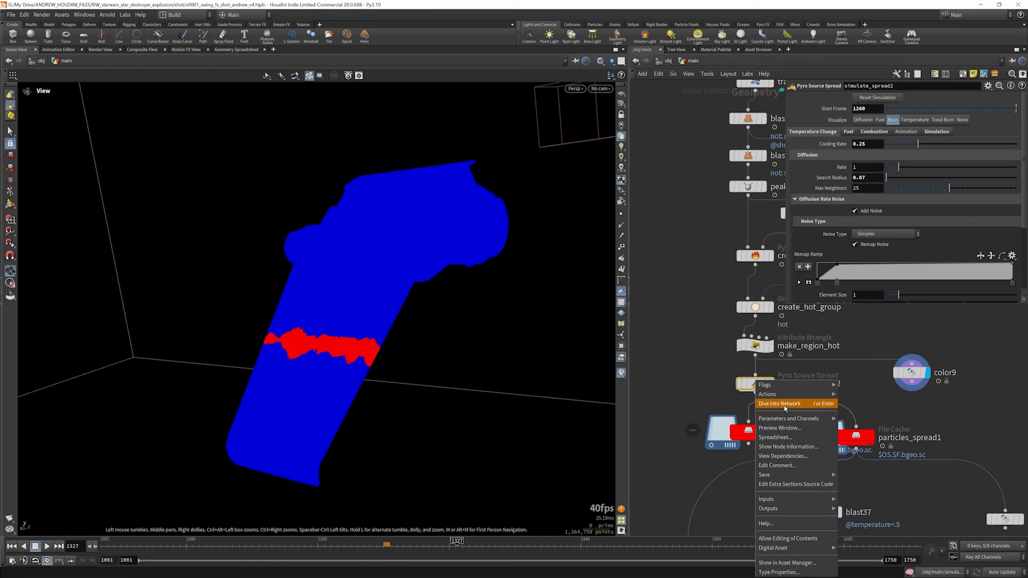
click(780, 404)
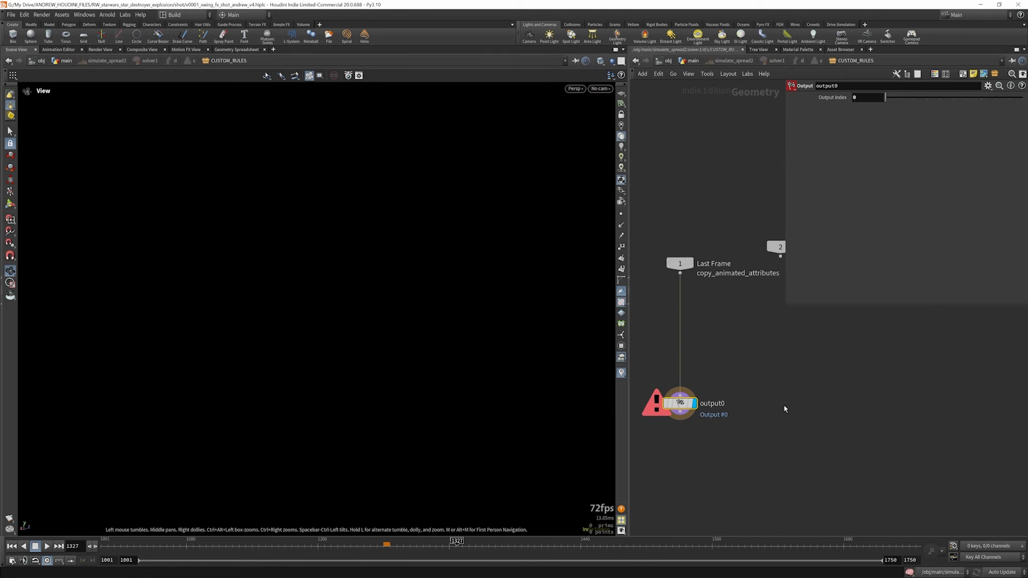
- Examine the nodes inside simulate_spread2 and its solver1, and return to the main geometry network
click(738, 61)
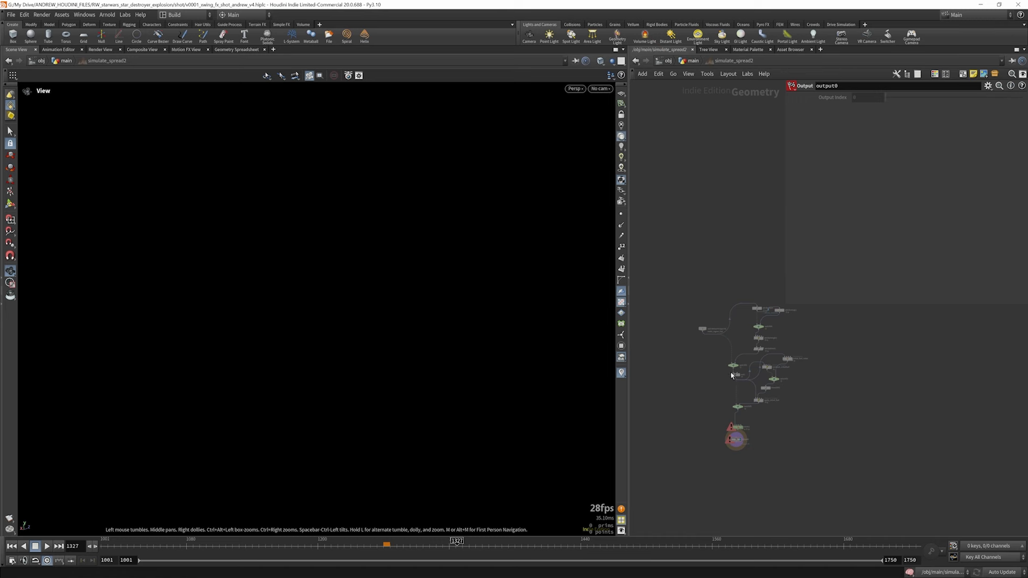
scroll(732, 375, up, 3)
scroll(704, 418, down, 2)
scroll(707, 429, up, 5)
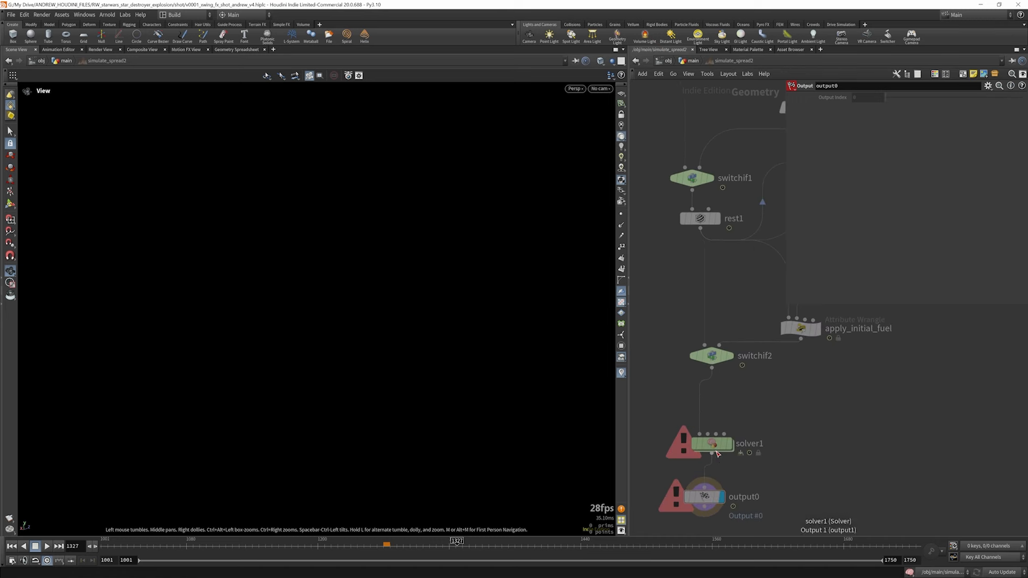
double_click(713, 446)
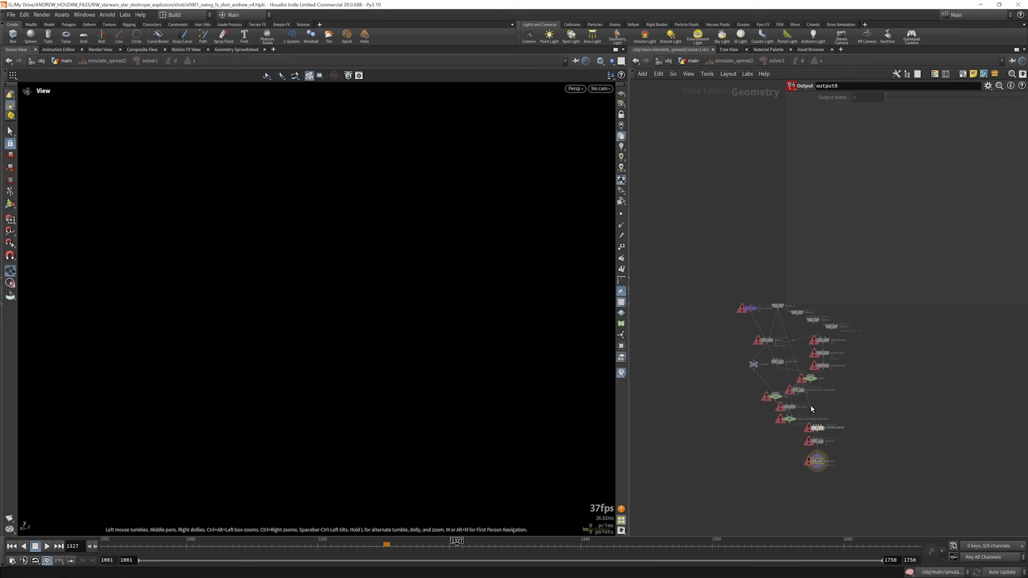
click(691, 61)
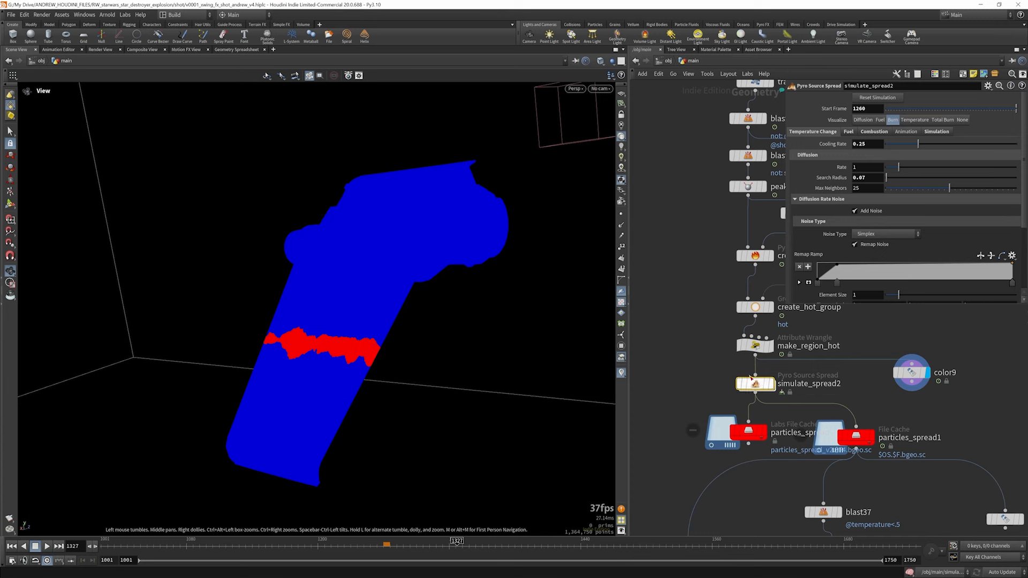
- Move the color9 node farther away from simulate_spread2 and the particles_spread1 cache
scroll(730, 301, down, 3)
scroll(780, 335, up, 2)
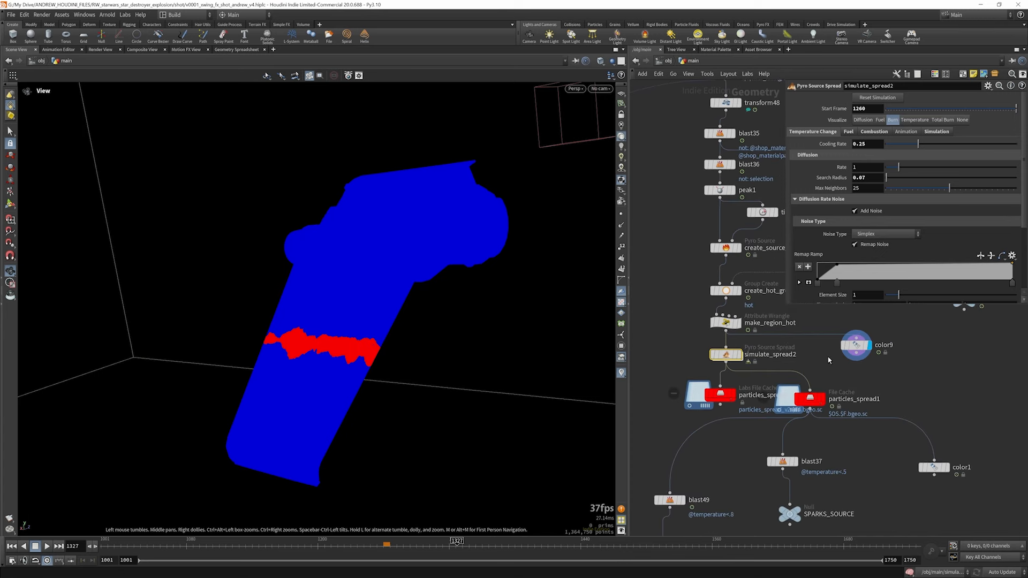
drag(868, 351, 989, 399)
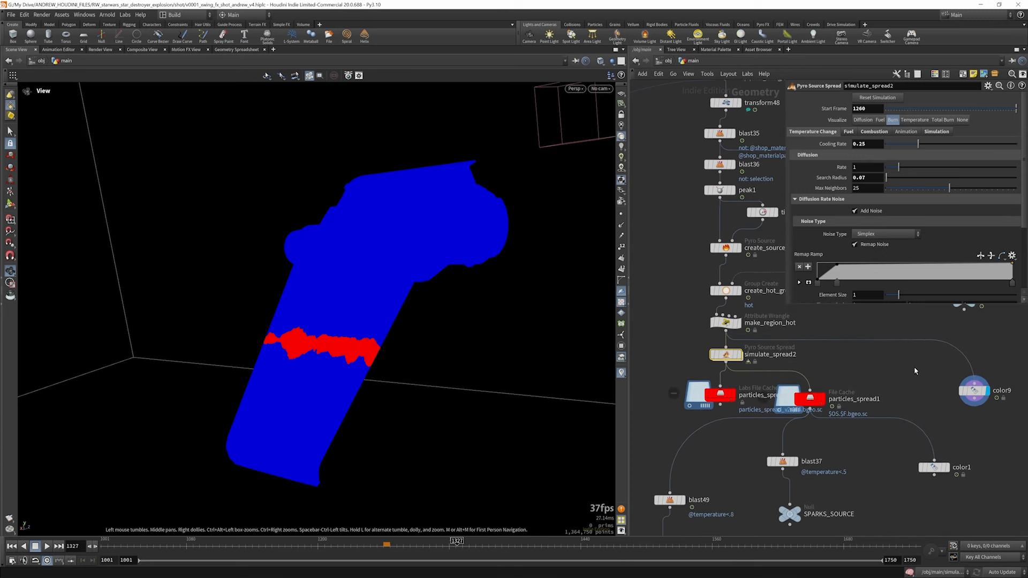
- Display the particles_spread1 cache and its color1 temperature colouring, and inspect the spread across the wing at frame 1336
click(825, 400)
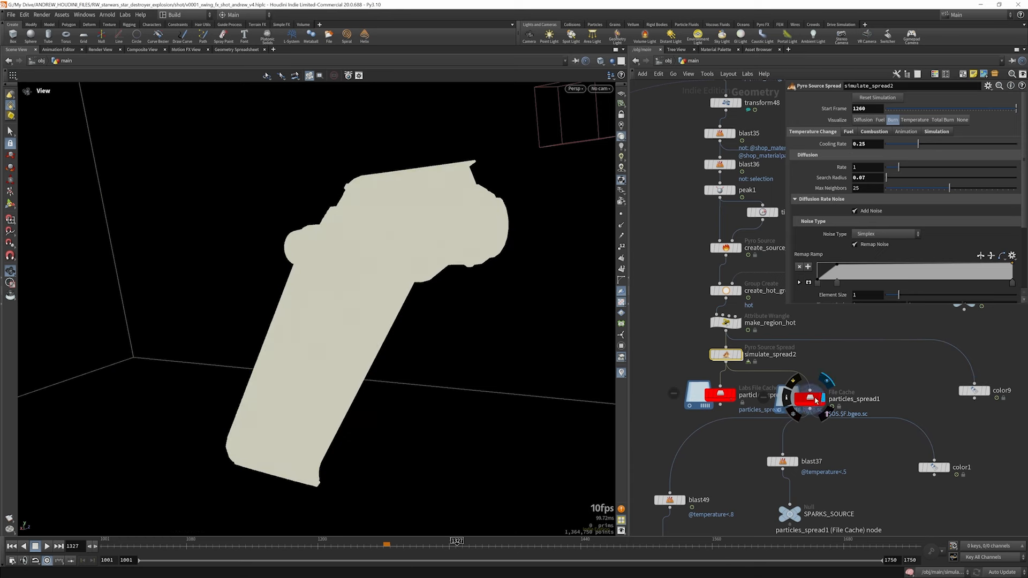
click(809, 399)
click(945, 469)
click(936, 468)
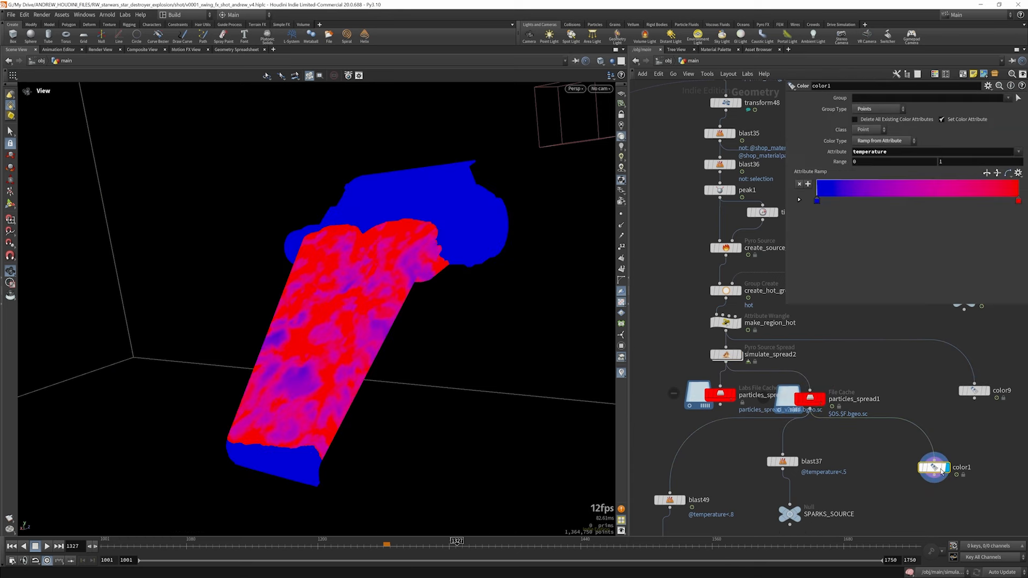
click(812, 399)
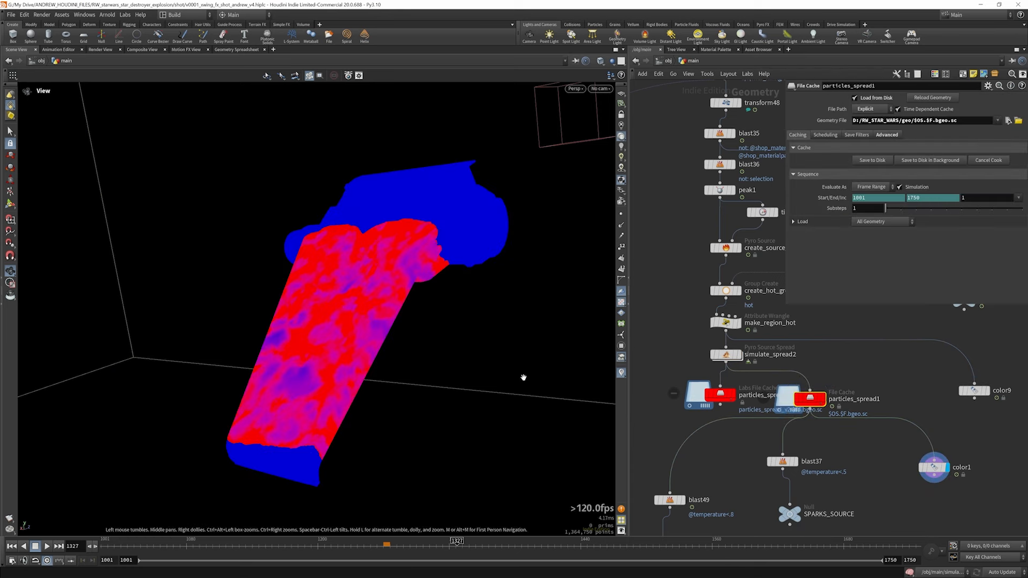
mouse_move(407, 543)
mouse_down()
mouse_move(397, 543)
mouse_move(467, 553)
mouse_up()
drag(279, 272, 348, 262)
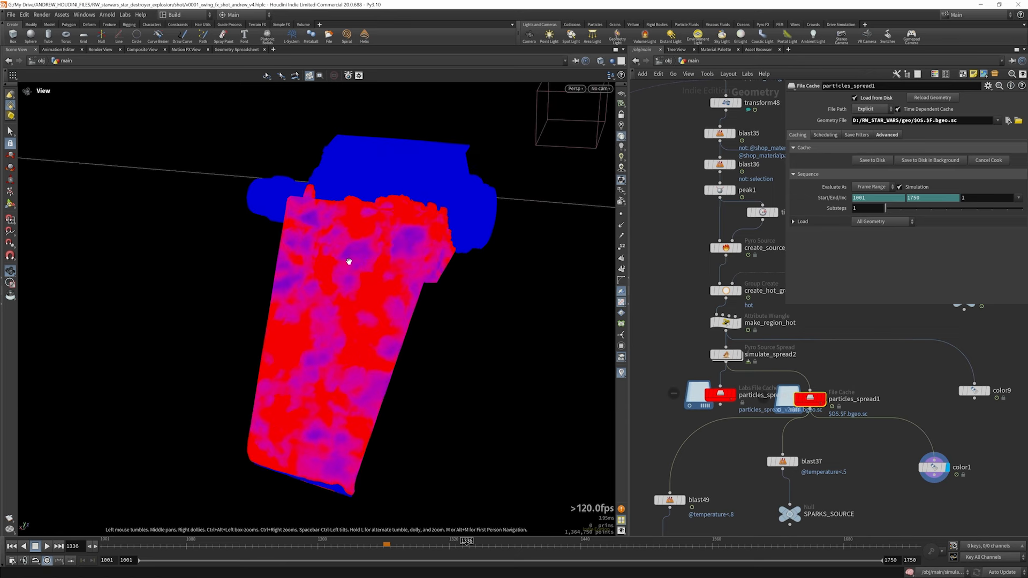
- Select simulate_spread2 and enlarge its parameter area to examine the Diffusion Rate Noise settings
click(726, 355)
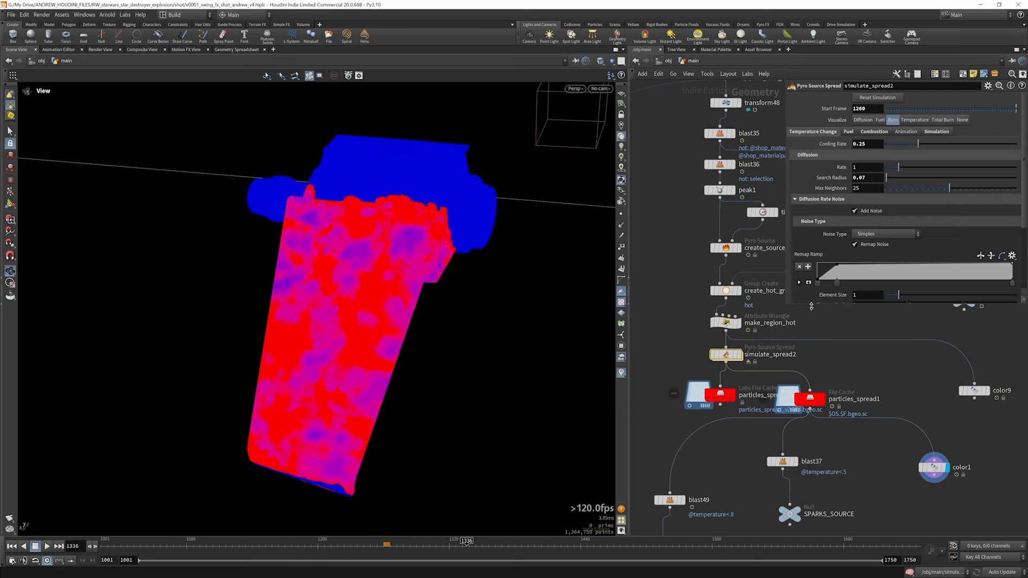
drag(824, 304, 813, 423)
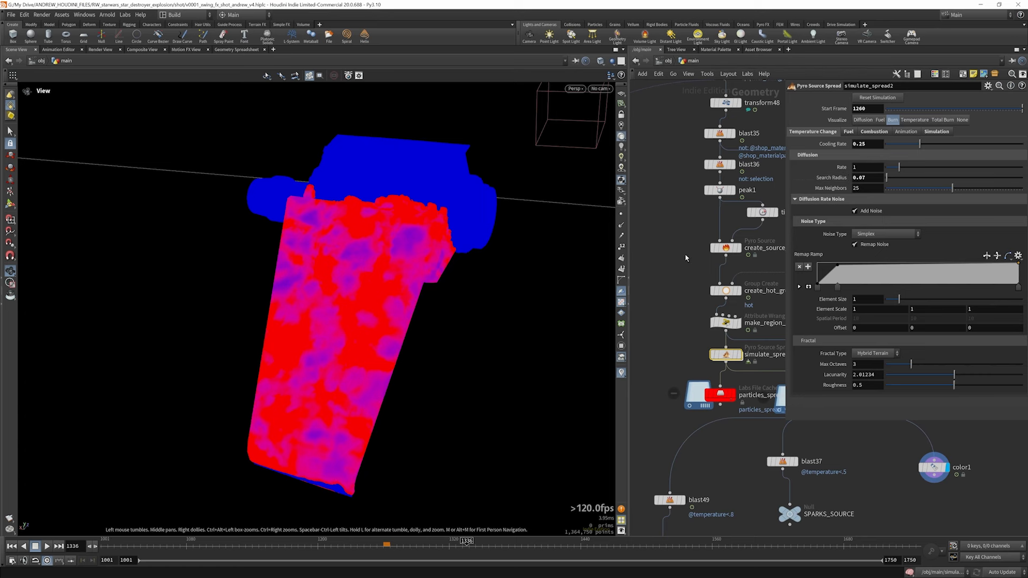
scroll(689, 348, down, 2)
scroll(664, 341, down, 2)
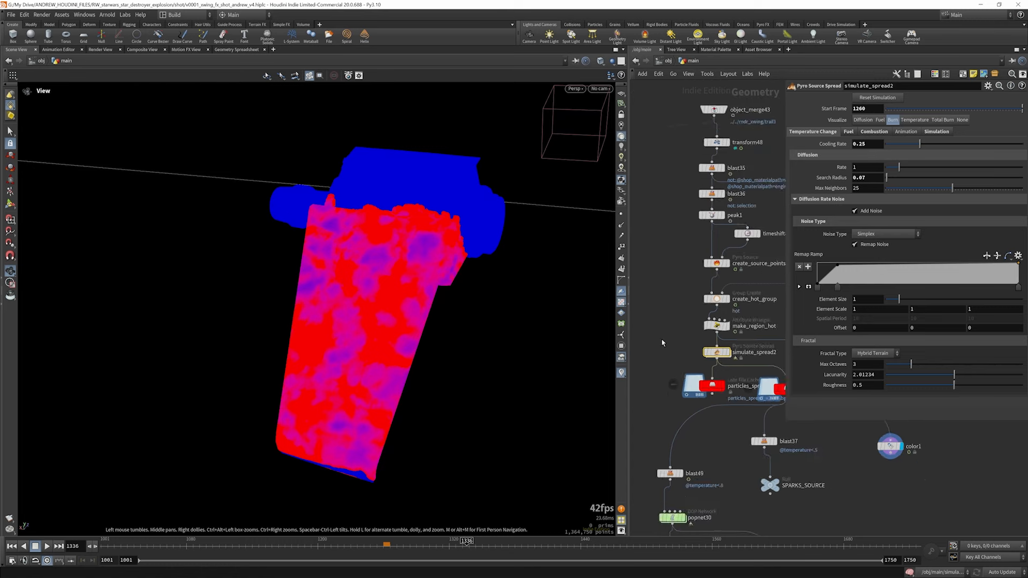
scroll(698, 344, up, 3)
scroll(675, 319, down, 3)
scroll(677, 308, up, 3)
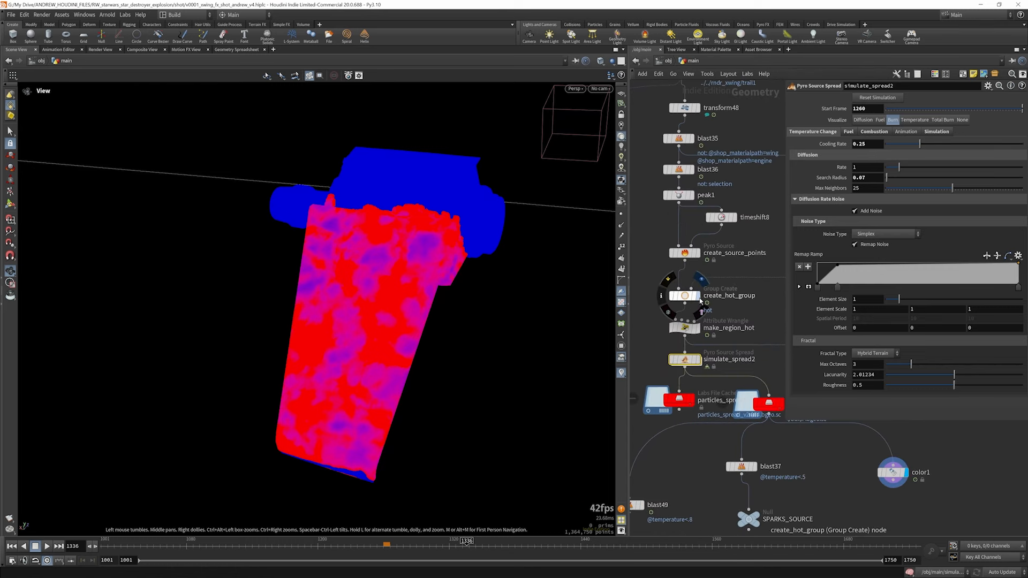
- Display create_hot_group and color1 in turn to compare the starting hot region with the spread temperature
click(697, 296)
click(686, 296)
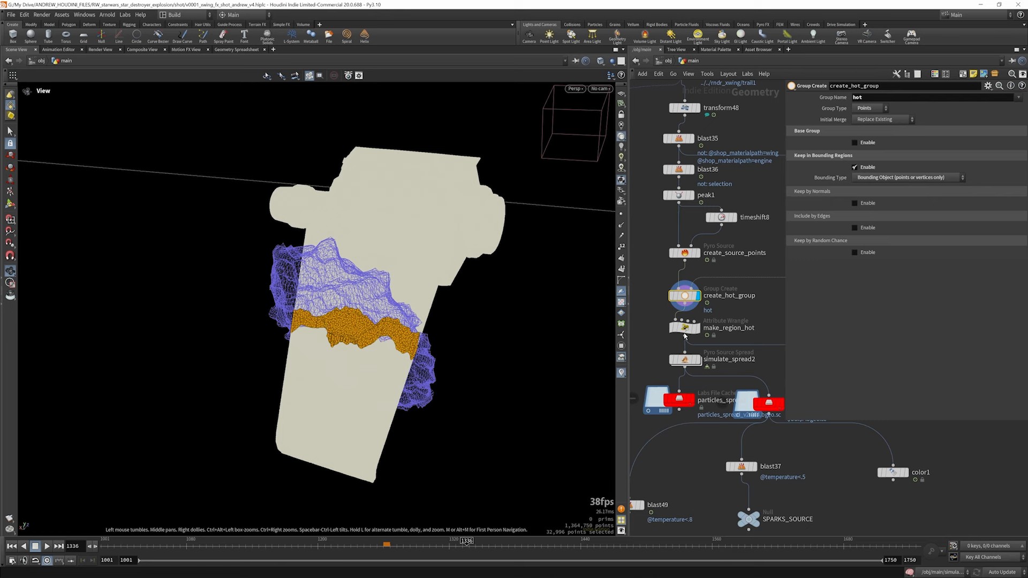
mouse_move(700, 363)
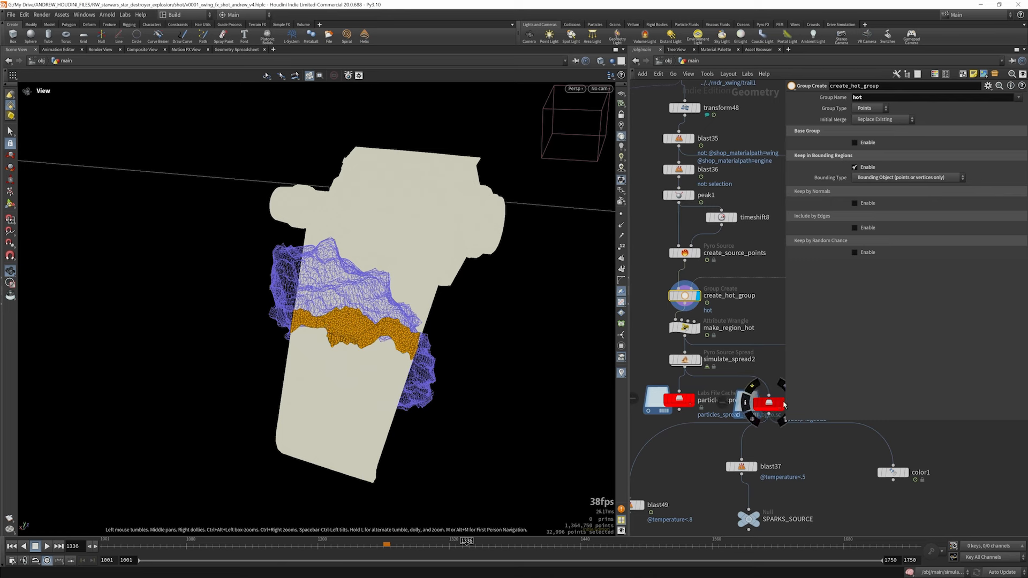
click(908, 472)
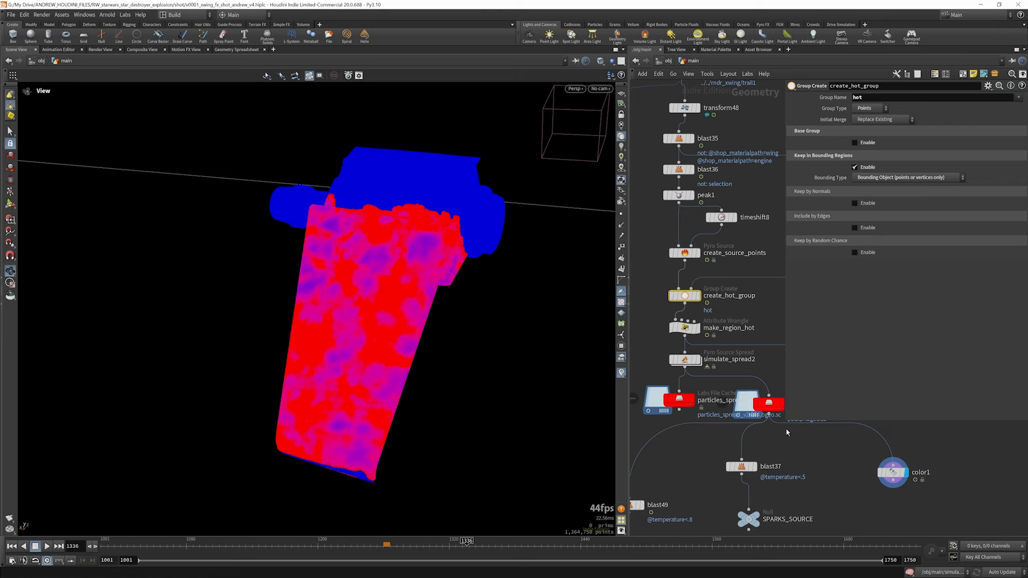
click(769, 404)
drag(377, 338, 356, 325)
- Review the available diffusion noise types of simulate_spread2 and inspect the resulting temperature pattern on the wing
click(691, 360)
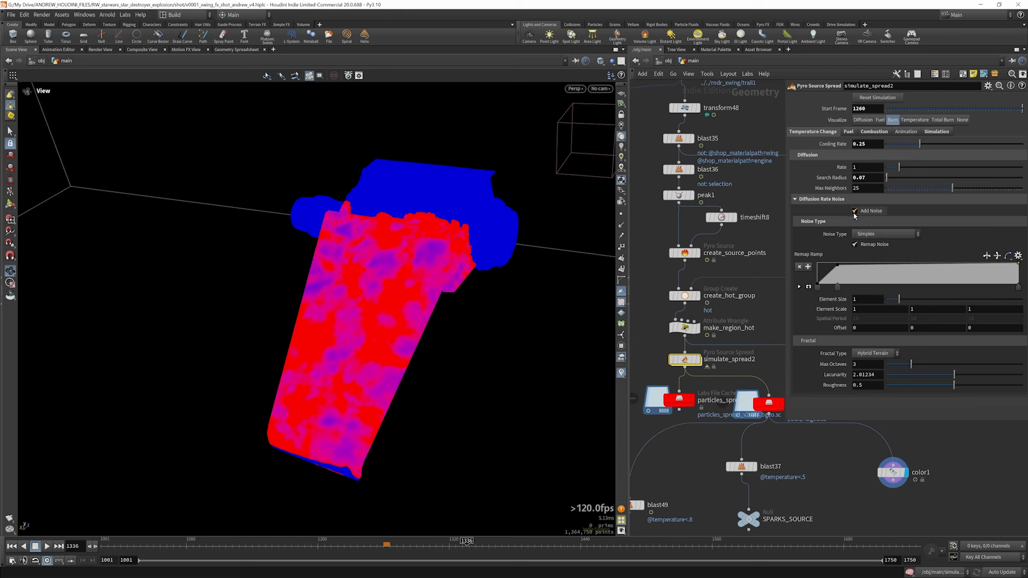
click(863, 236)
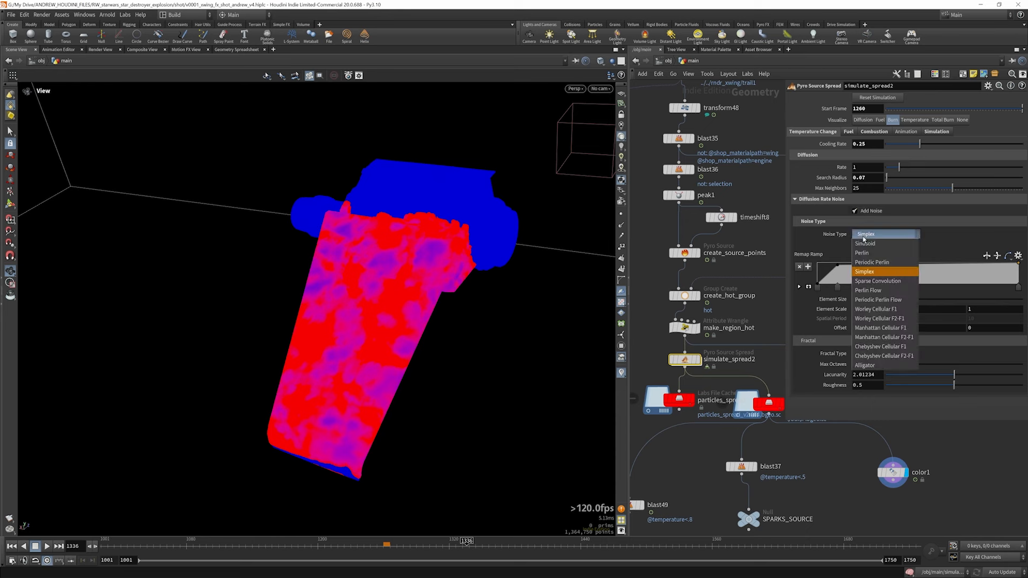
click(831, 264)
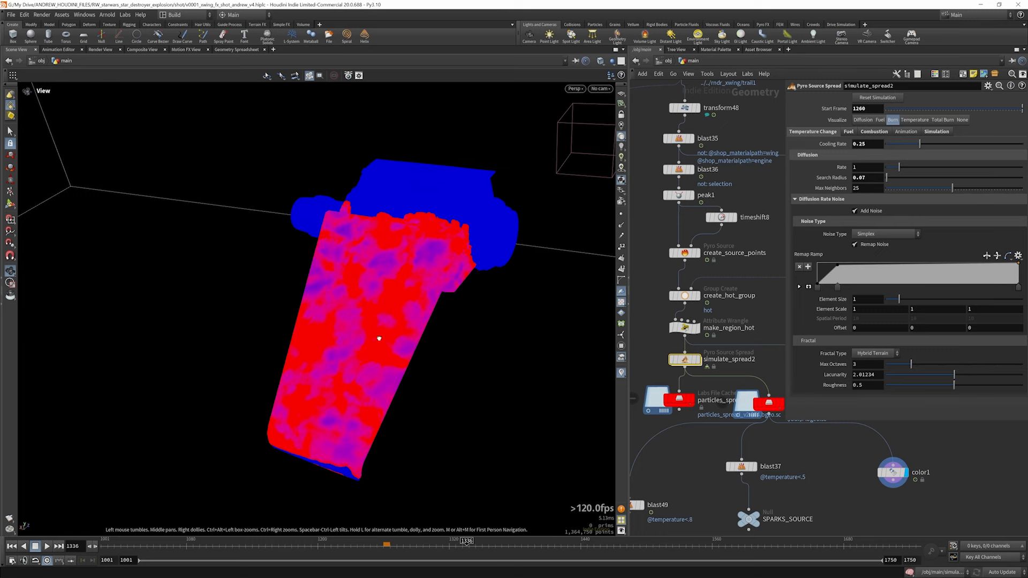
drag(377, 341, 392, 330)
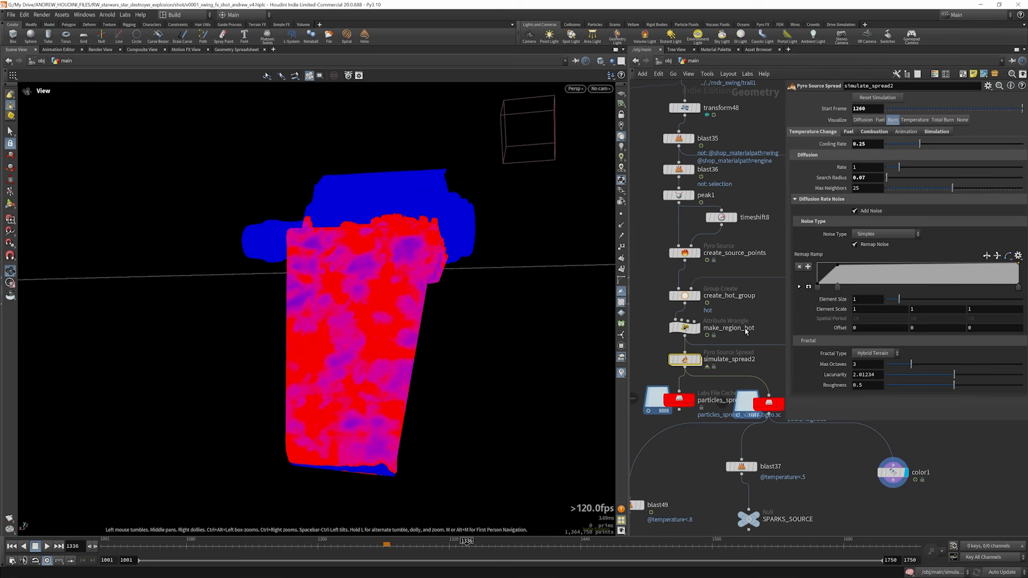
scroll(745, 329, down, 1)
scroll(739, 510, down, 2)
middle_drag(739, 510, 753, 453)
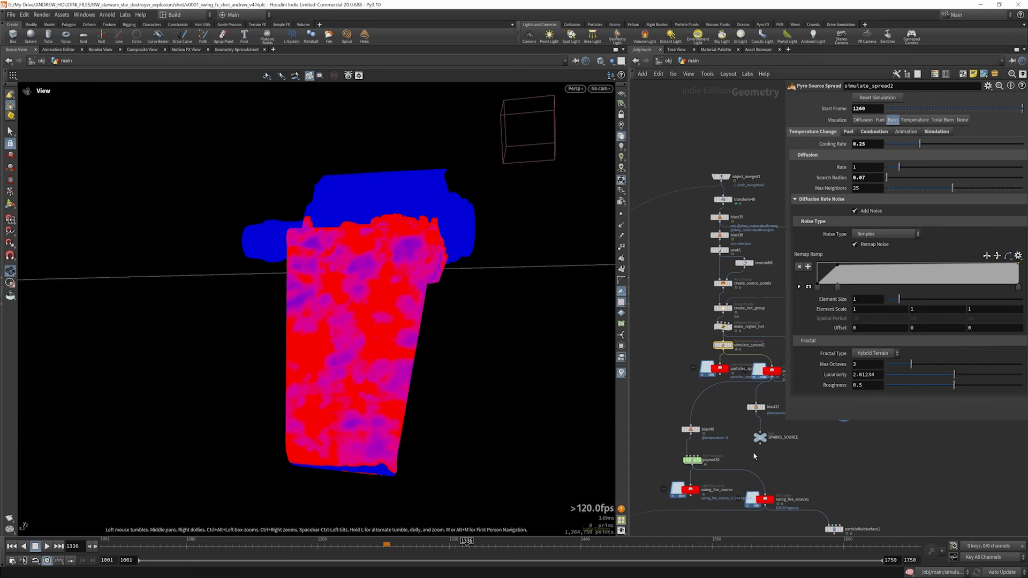
click(698, 429)
scroll(691, 428, up, 2)
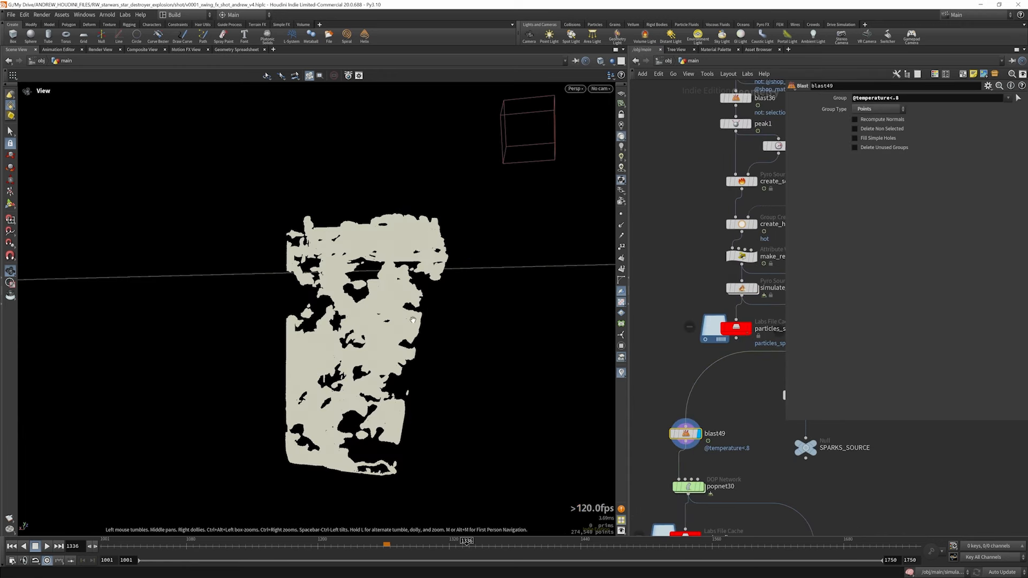
drag(413, 320, 396, 319)
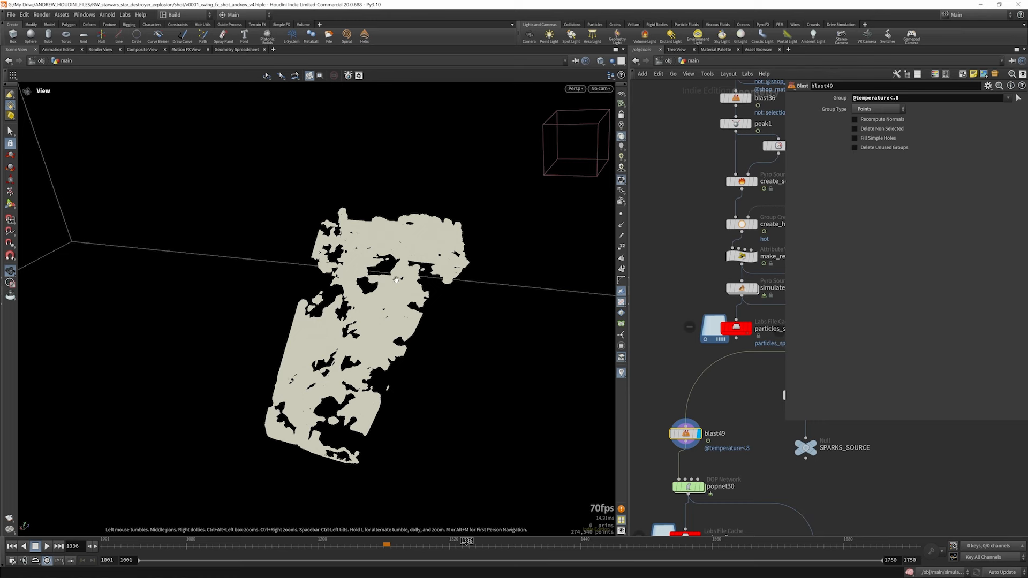
mouse_move(396, 279)
mouse_down()
mouse_move(375, 284)
mouse_move(386, 288)
mouse_up()
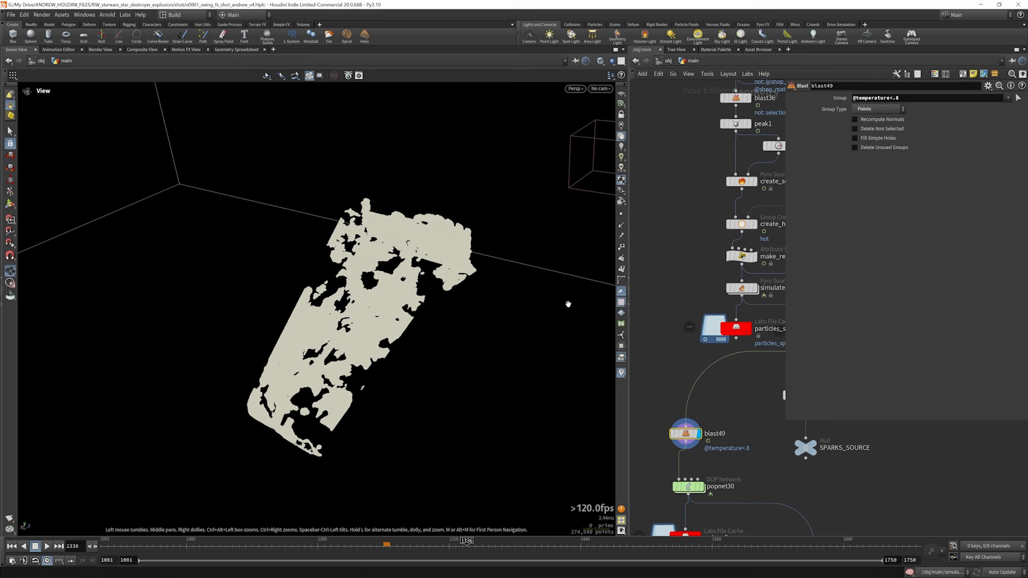
- Select popnet30 below blast49 and examine its DOP Network simulation settings
scroll(753, 361, down, 3)
scroll(733, 441, up, 3)
click(715, 422)
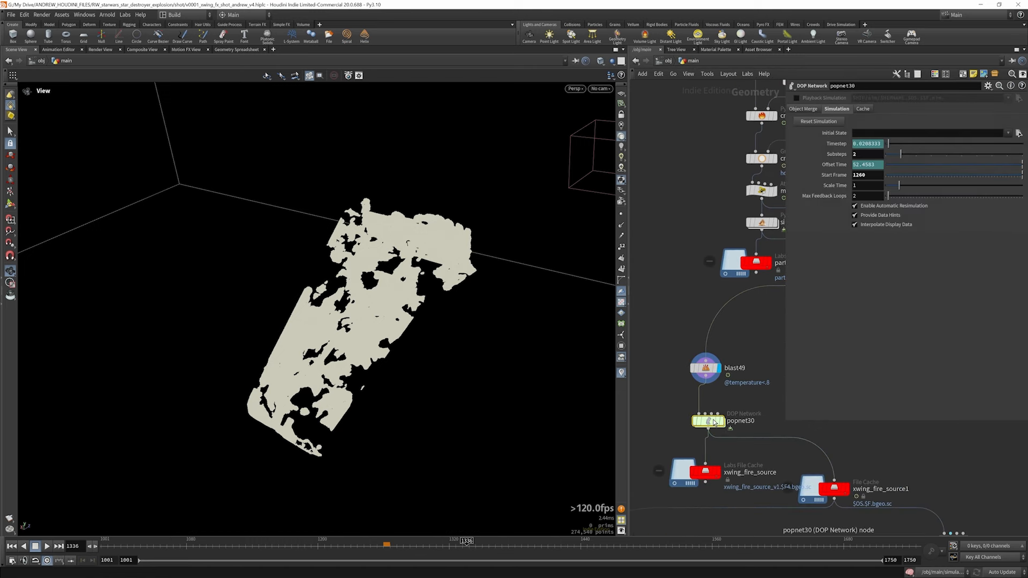
mouse_move(708, 424)
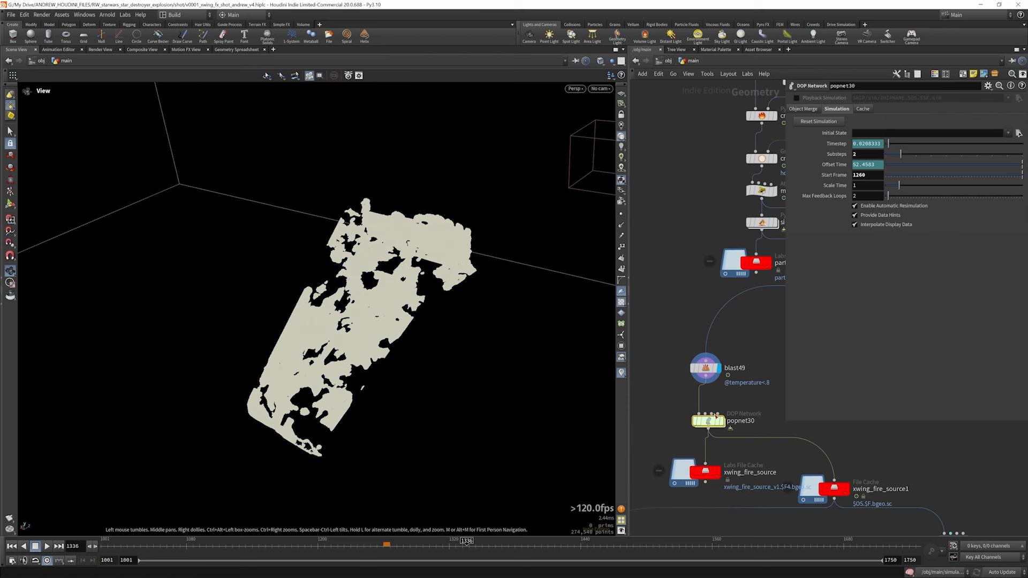
- Enter the popnet30 network, disable simulation, and look over its source, wind, force and static object nodes
double_click(714, 423)
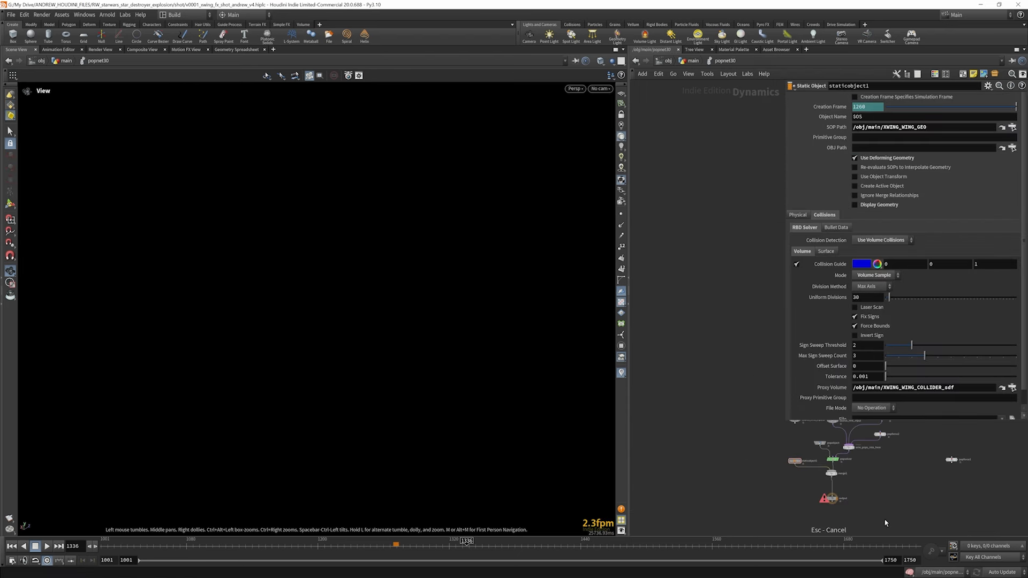
click(911, 573)
scroll(685, 385, down, 5)
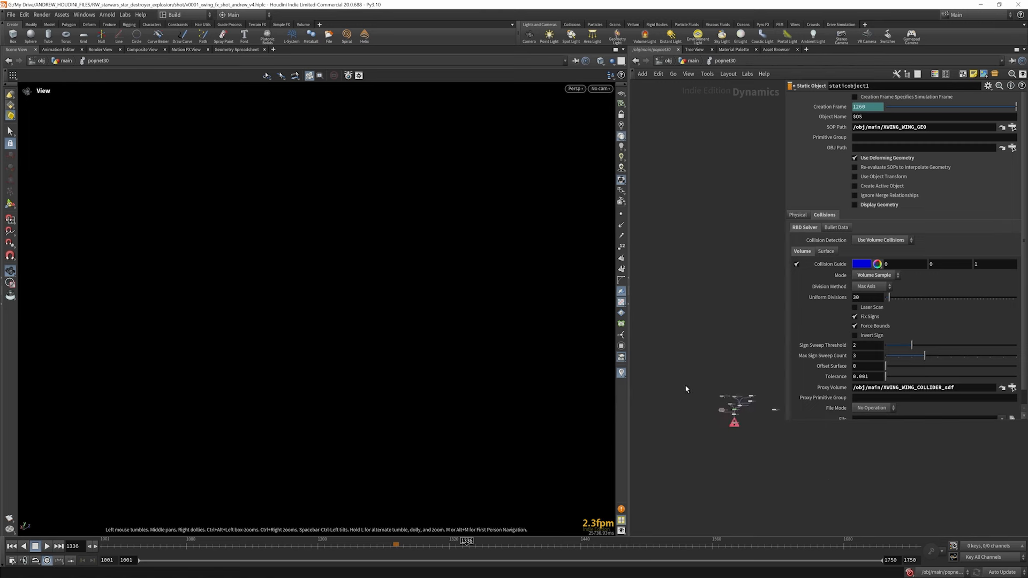
scroll(732, 412, up, 4)
scroll(737, 411, up, 2)
scroll(682, 335, down, 3)
scroll(766, 365, up, 4)
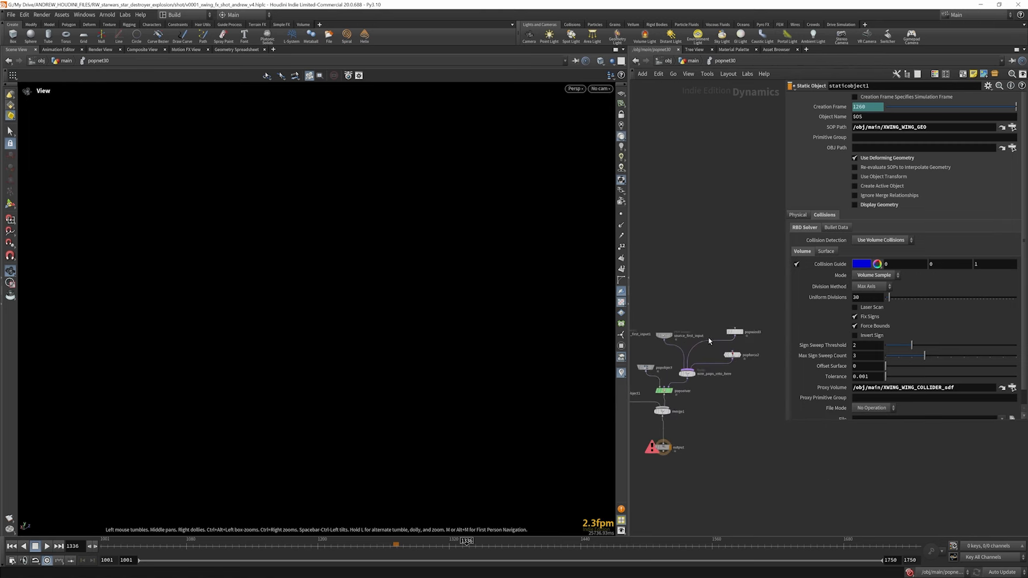
- Hide the parameters, widen the network view, and tidy the positions of the source_first_input, popobject and popsolver nodes
scroll(709, 340, down, 1)
middle_drag(741, 313, 772, 284)
scroll(733, 307, up, 3)
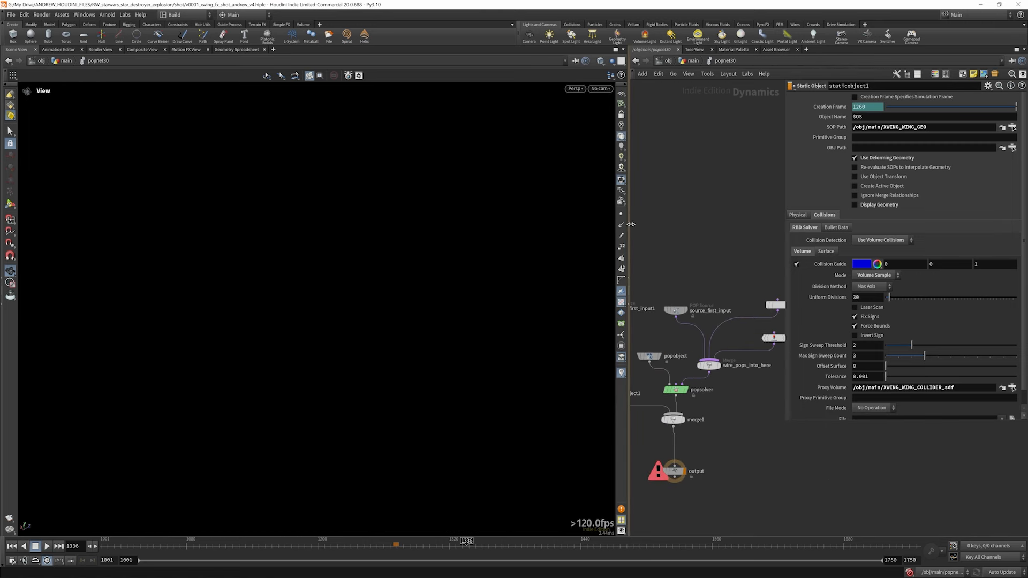
drag(629, 224, 600, 224)
key(p)
scroll(695, 228, down, 2)
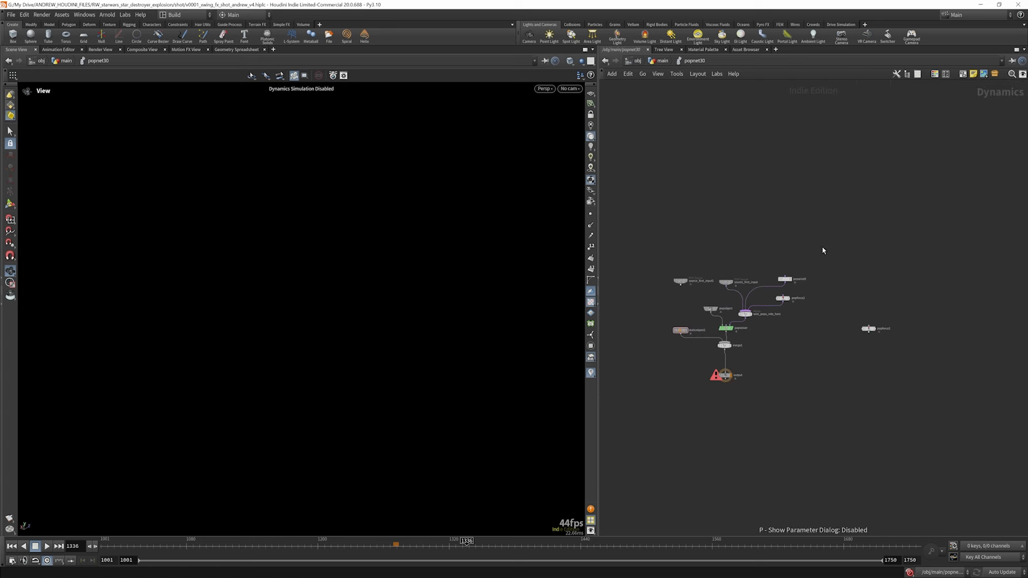
scroll(726, 316, up, 3)
scroll(776, 311, down, 1)
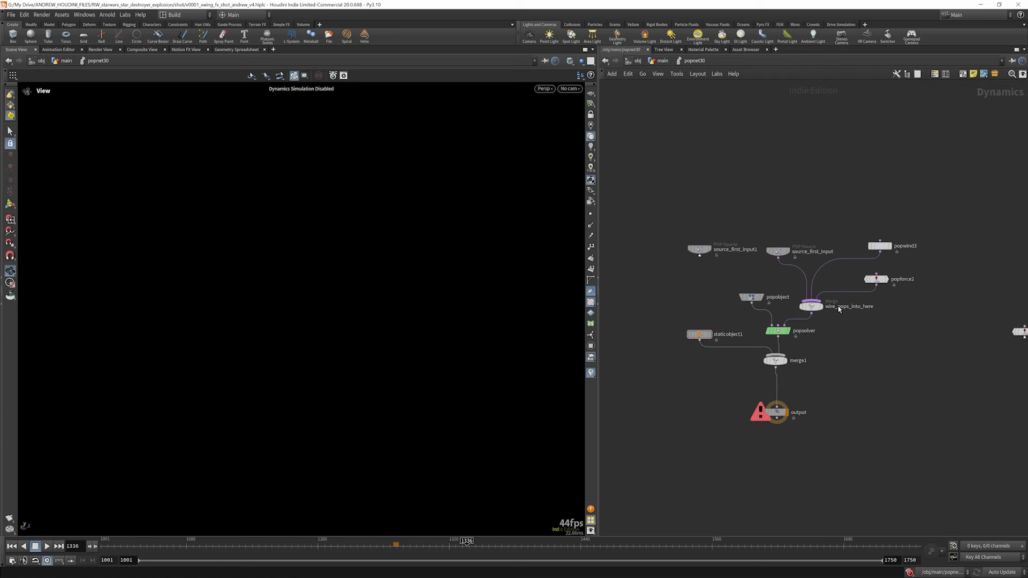
scroll(835, 308, up, 2)
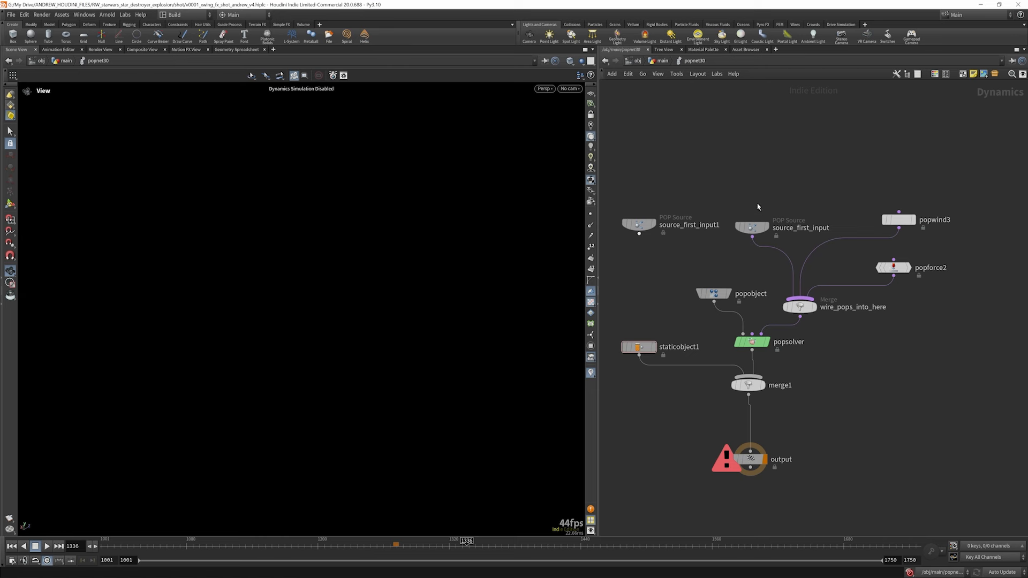
drag(755, 226, 755, 219)
drag(719, 297, 700, 287)
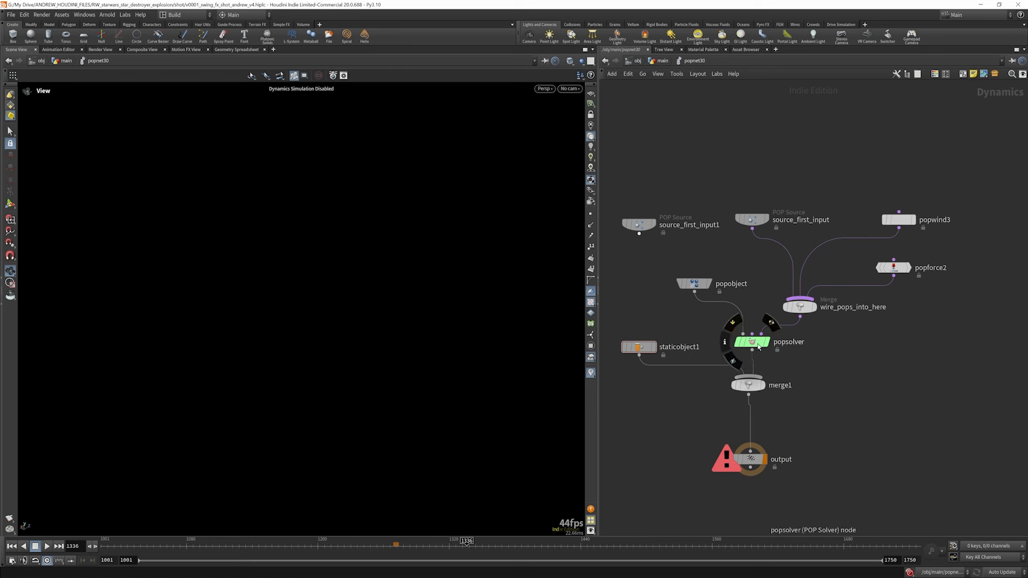
drag(756, 347, 752, 348)
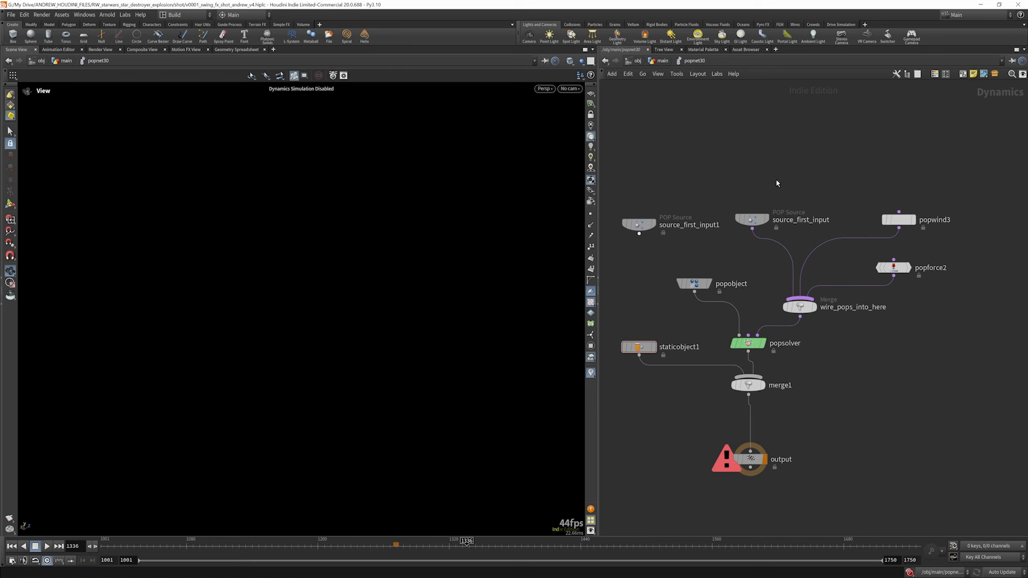
- Review source_first_input's Source settings and check the blast49 points that feed popnet30 as its first context geometry
click(752, 219)
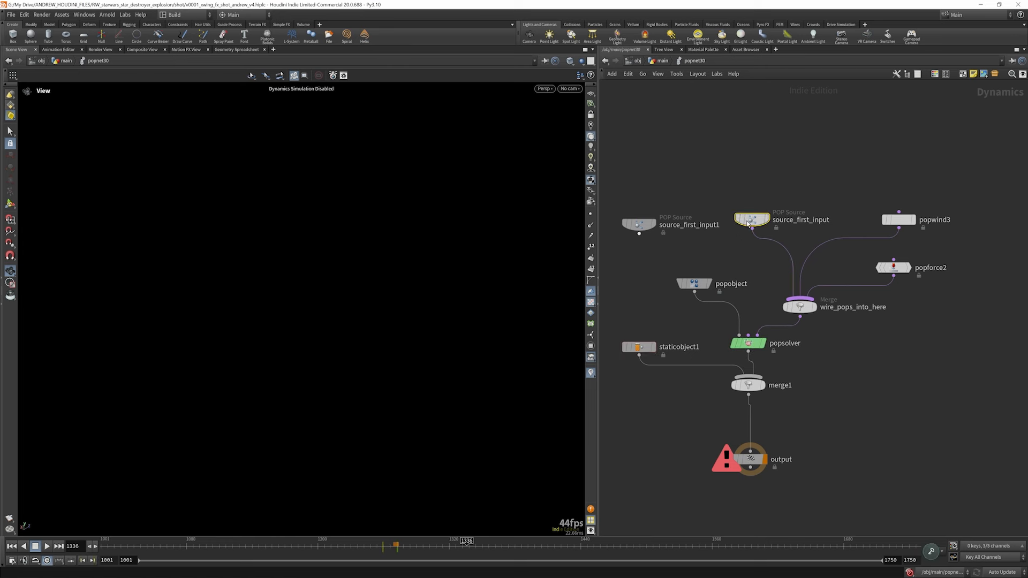
key(p)
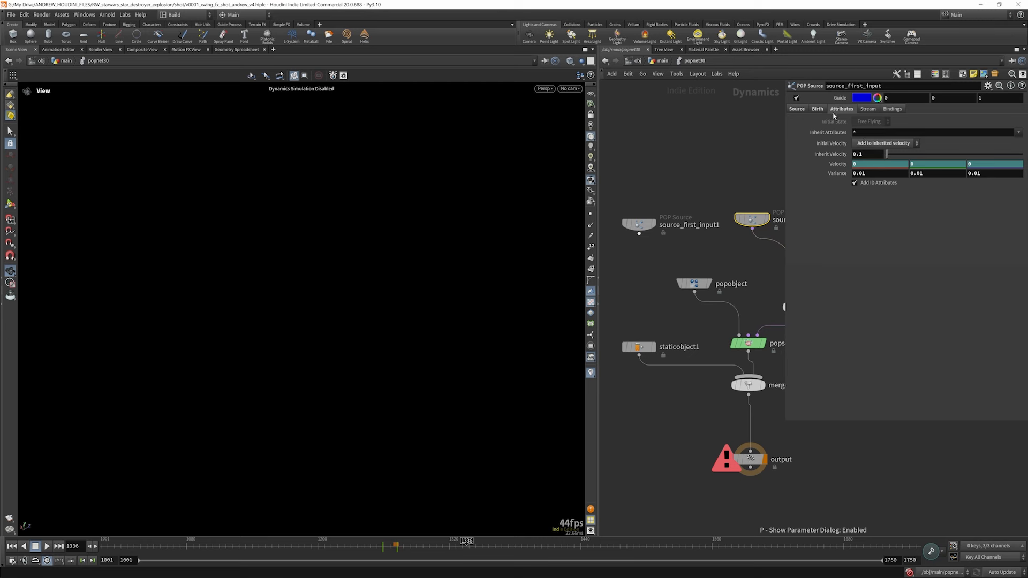
click(796, 108)
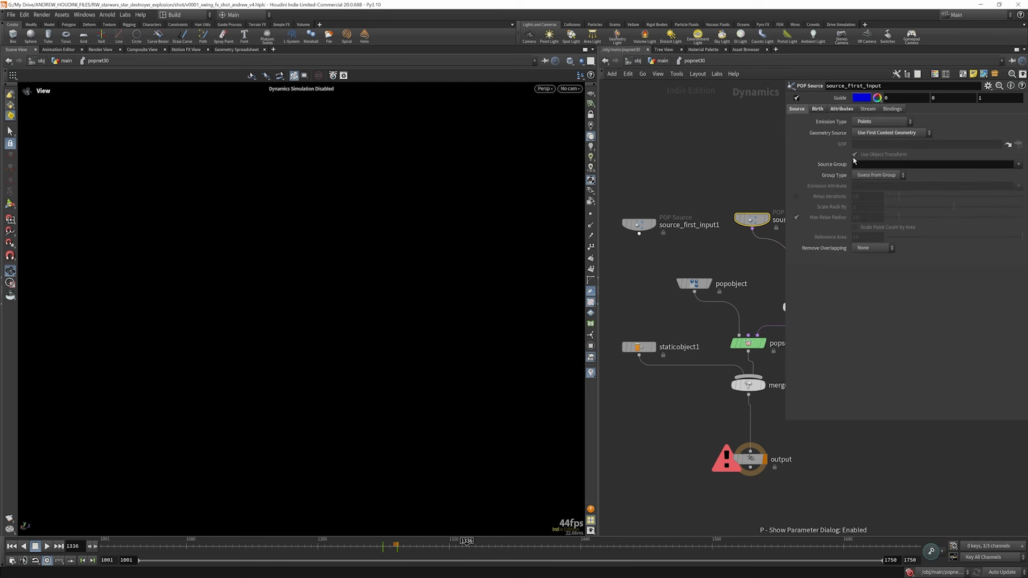
click(665, 62)
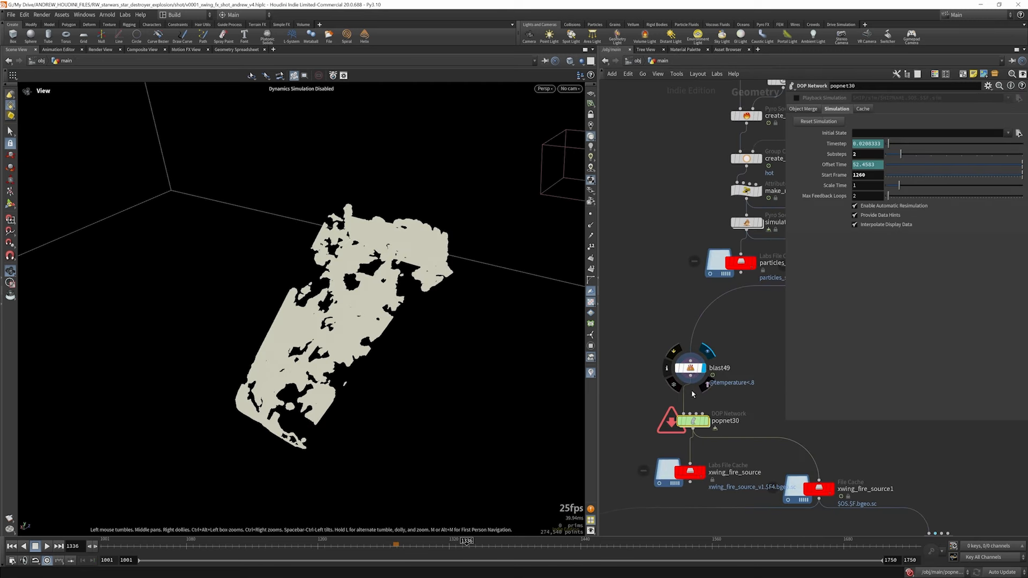
double_click(688, 420)
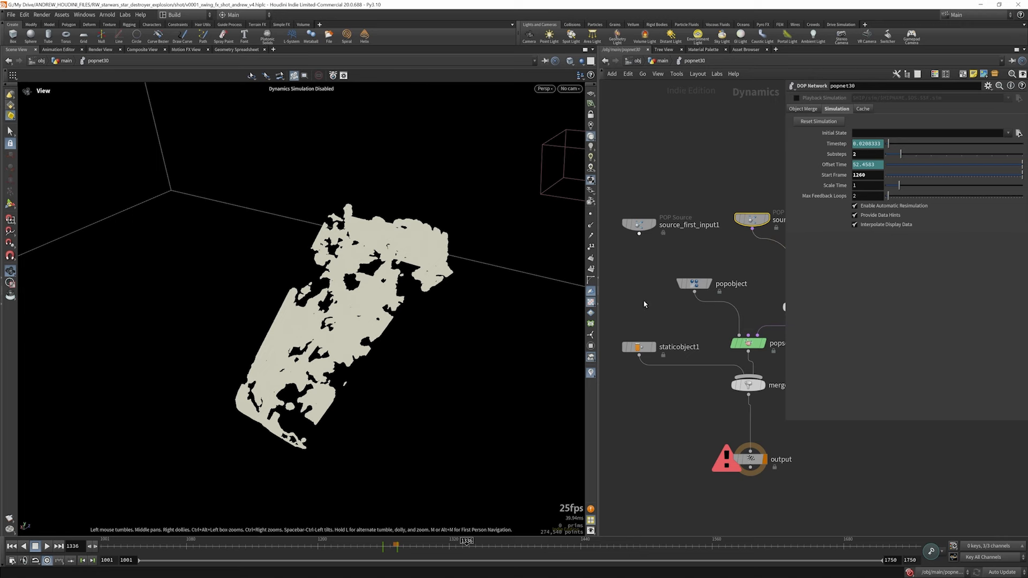
scroll(637, 337, down, 5)
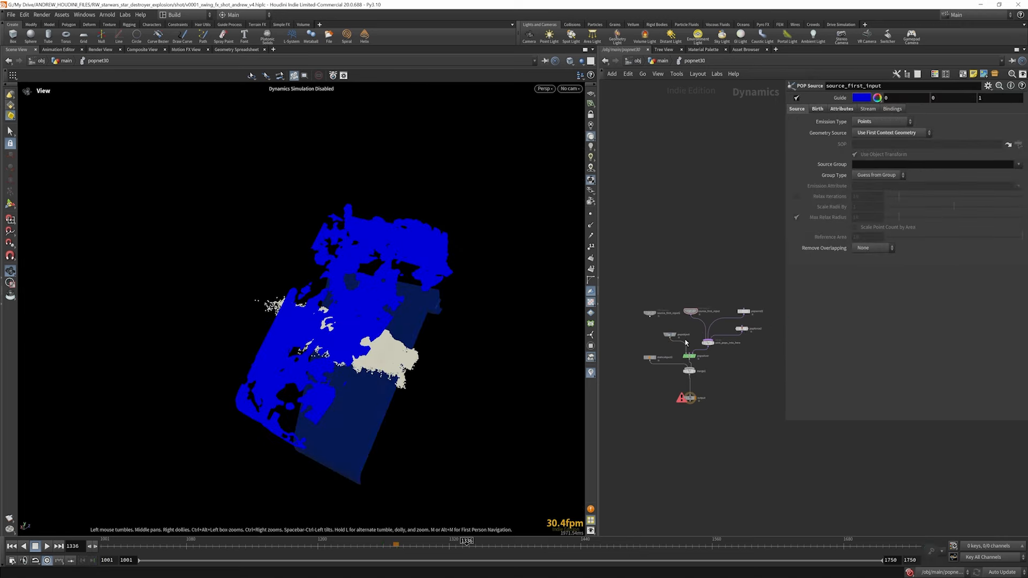
scroll(685, 343, up, 3)
- Examine the Birth and Attributes settings of source_first_input and view the emitted particles around the wing
click(695, 292)
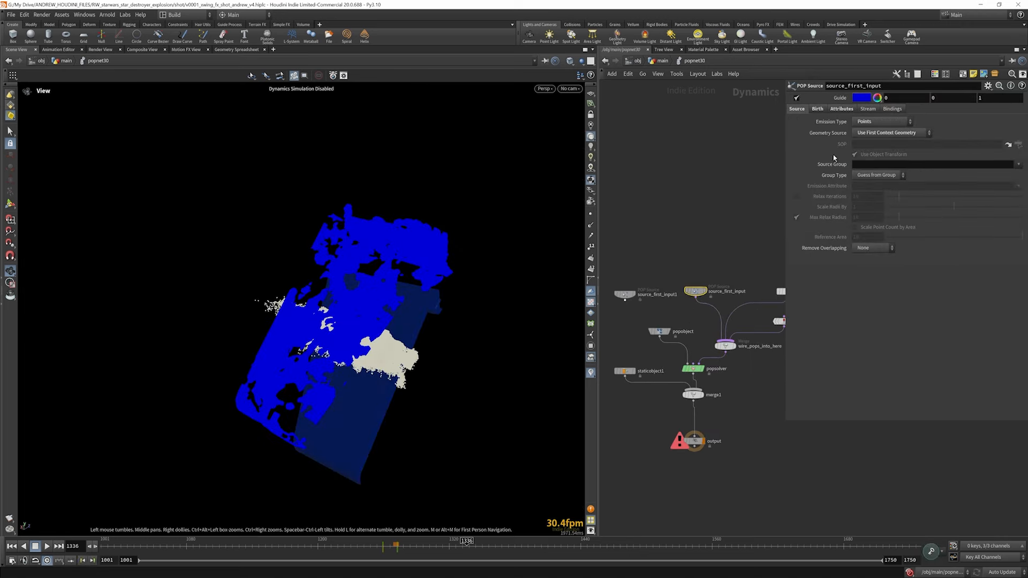
click(817, 109)
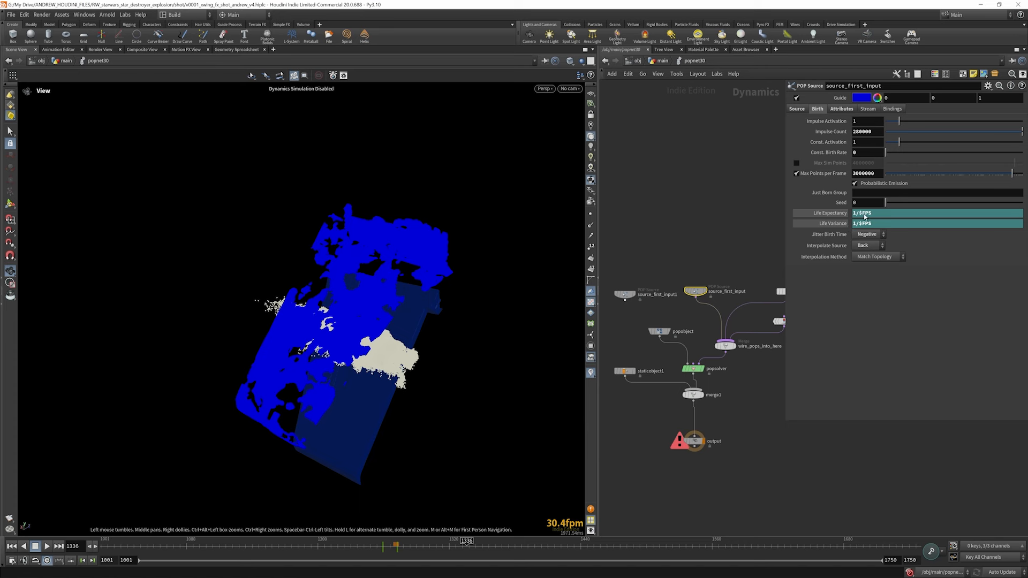
click(841, 109)
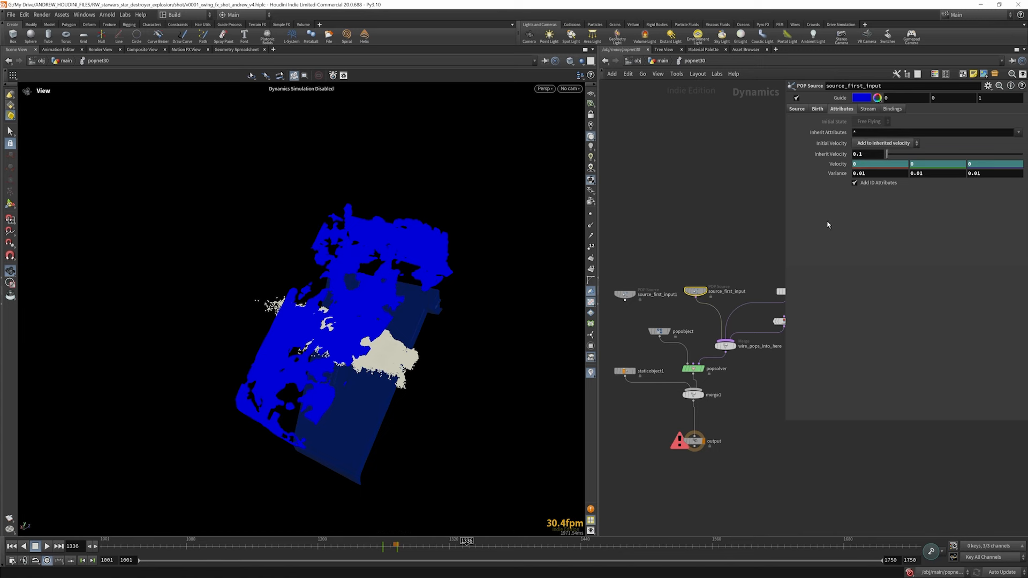
scroll(682, 293, down, 3)
drag(299, 314, 368, 322)
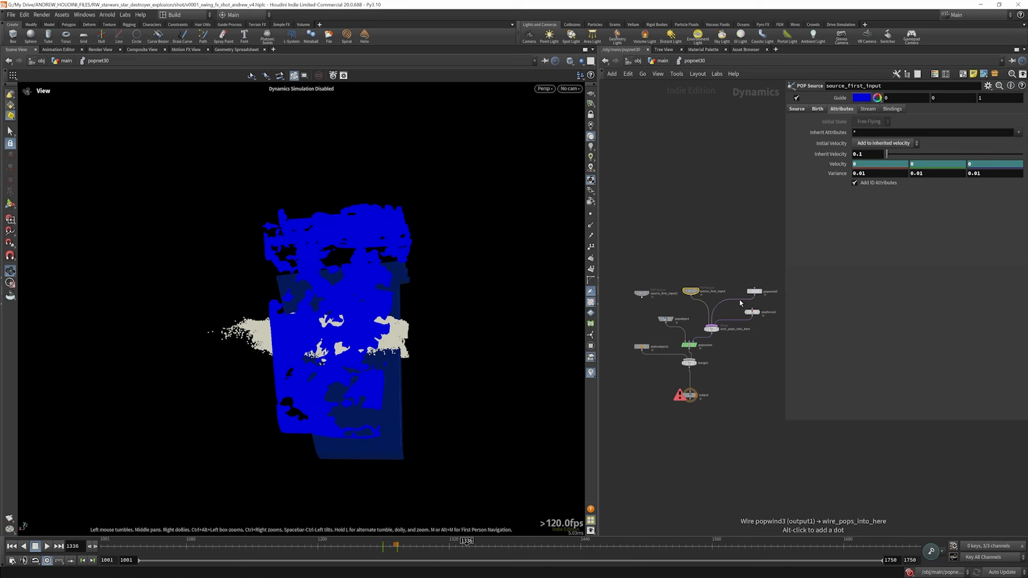
- Examine popwind3's wind velocity and noise settings and popforce2's noise settings with its Amp By Age ramp
scroll(747, 295, up, 4)
click(768, 286)
scroll(652, 249, down, 4)
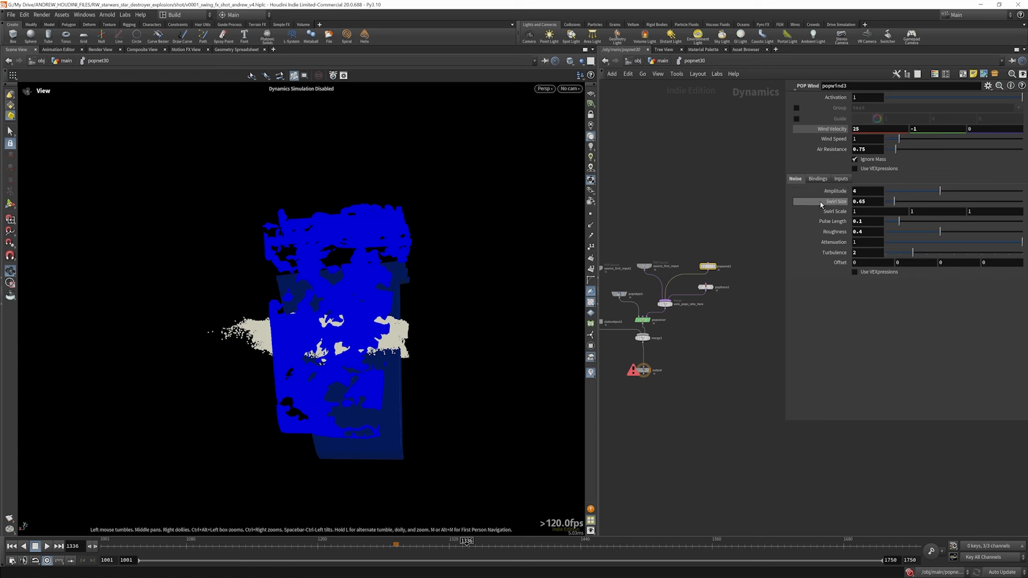
scroll(698, 294, up, 2)
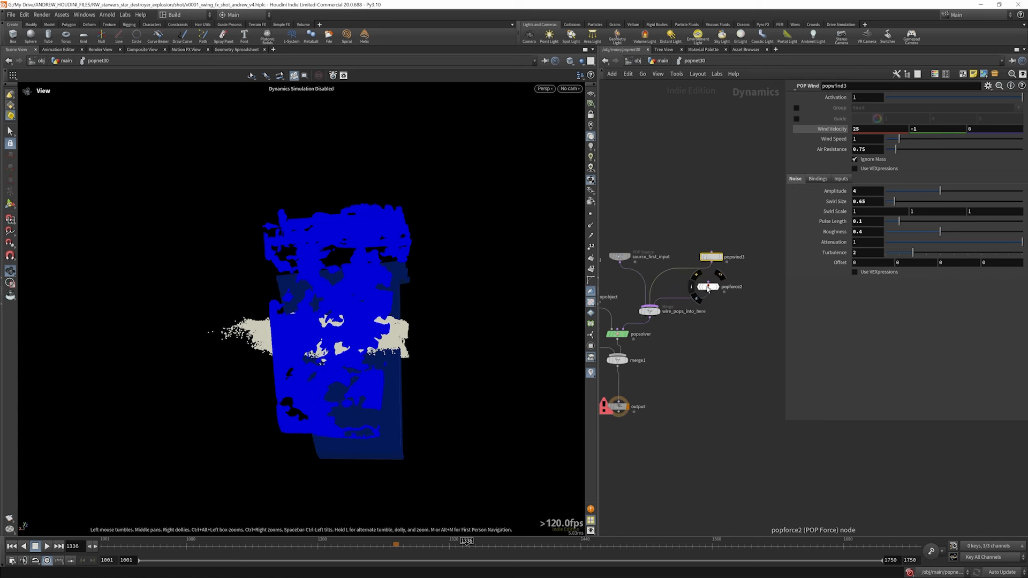
click(708, 286)
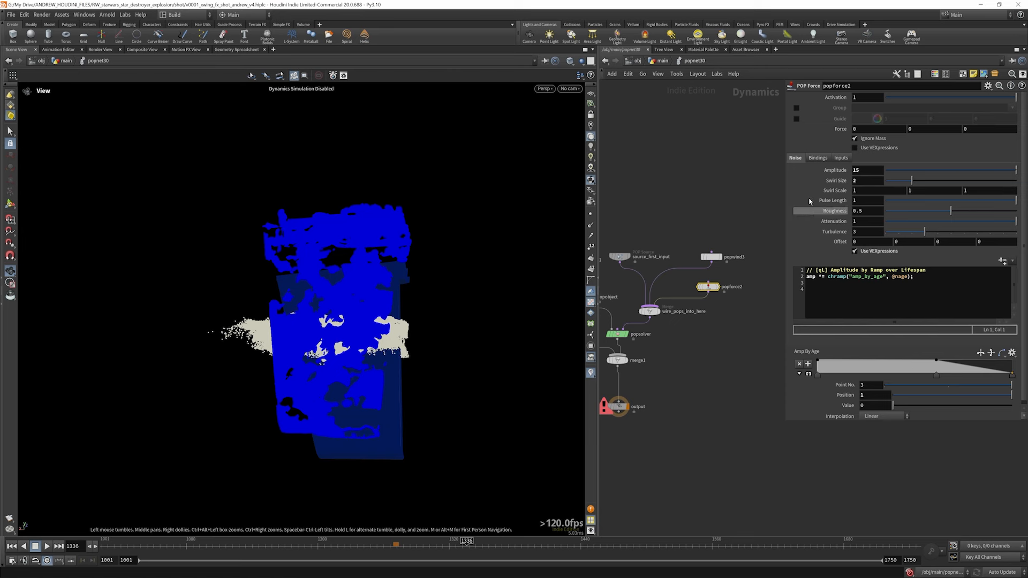
click(711, 257)
click(704, 287)
key(h)
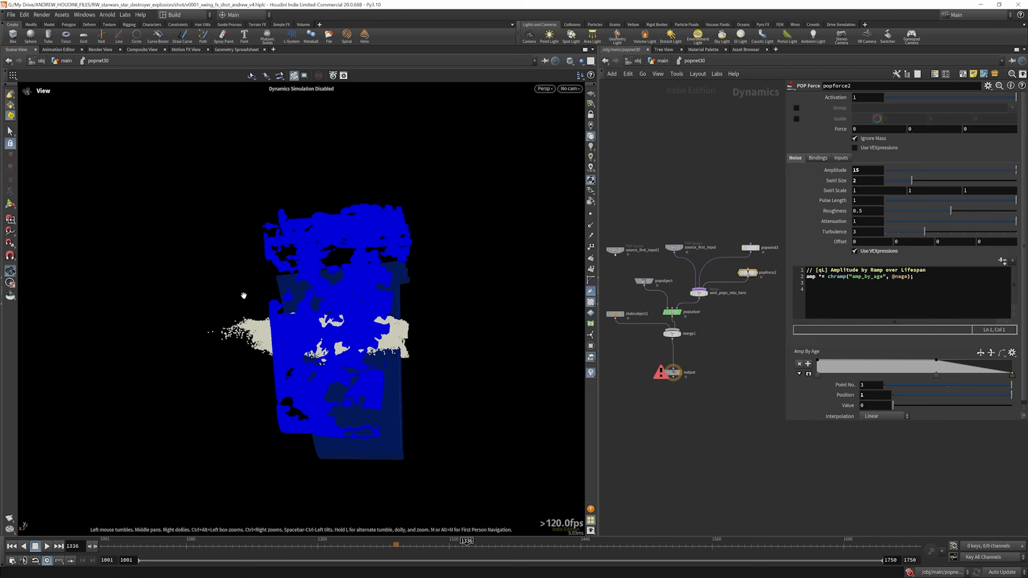
- Review the Guides, Collisions and Physical settings of popobject and view the particles from another angle
scroll(643, 280, up, 2)
click(643, 281)
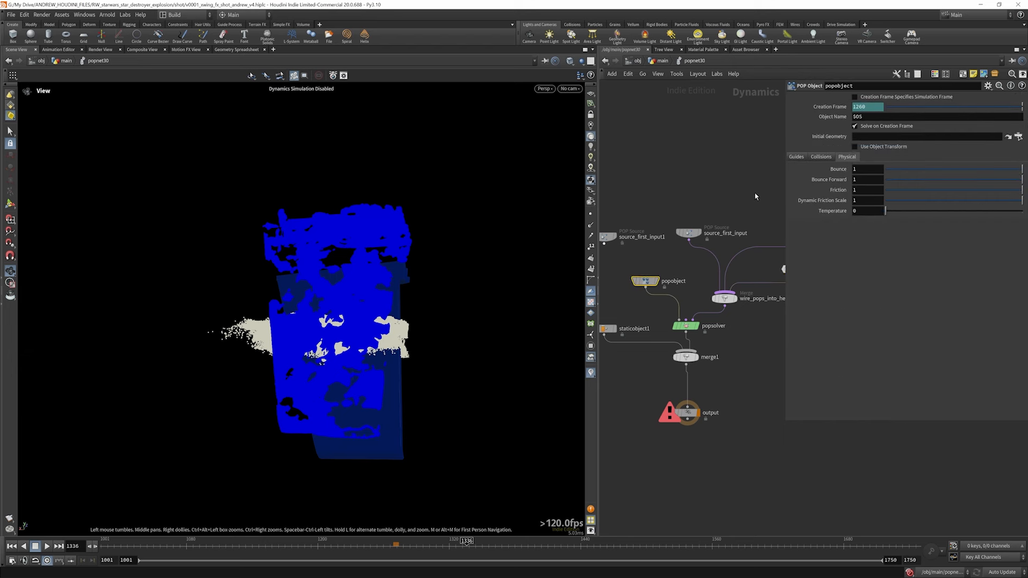
click(819, 159)
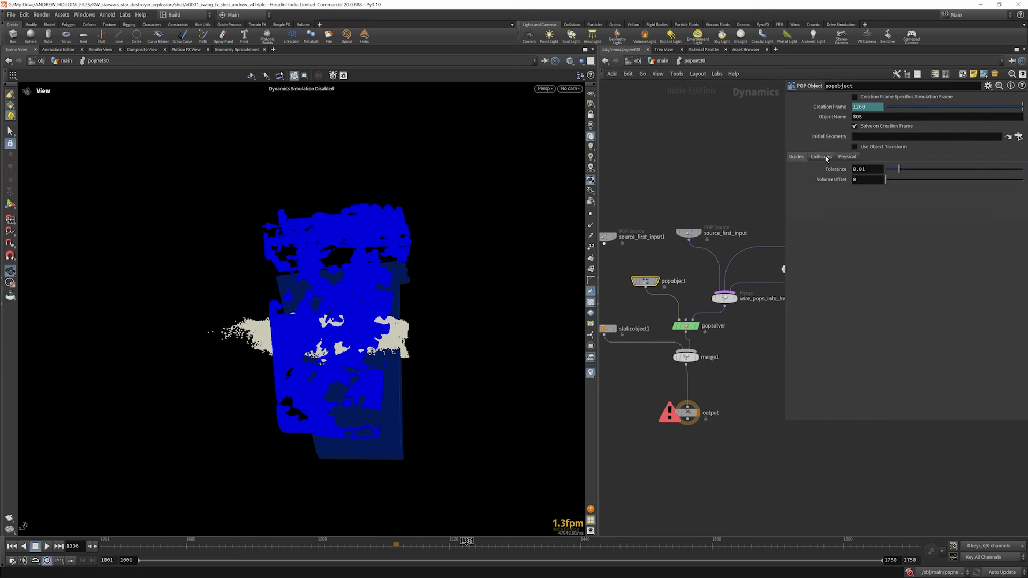
click(796, 157)
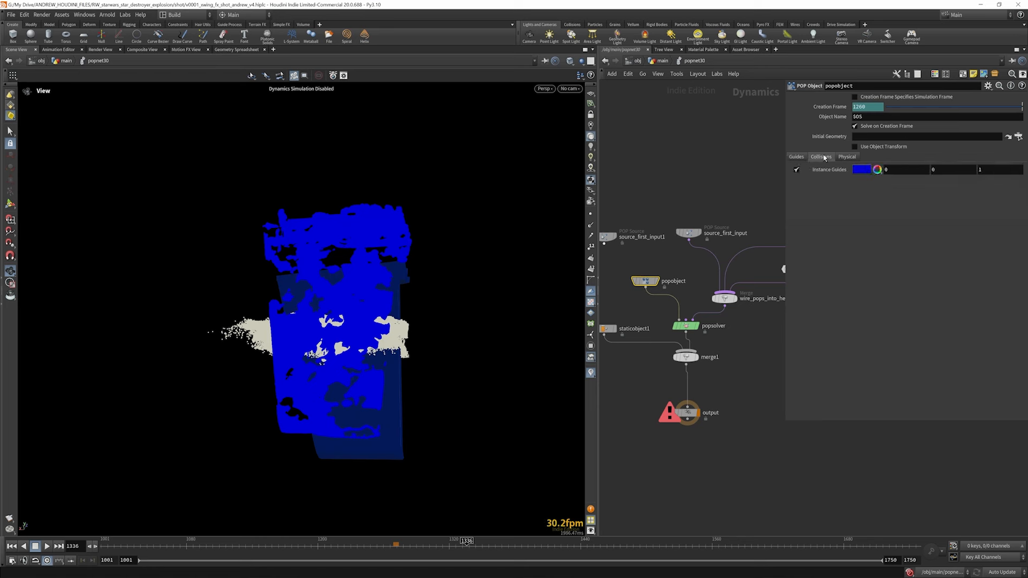
click(846, 157)
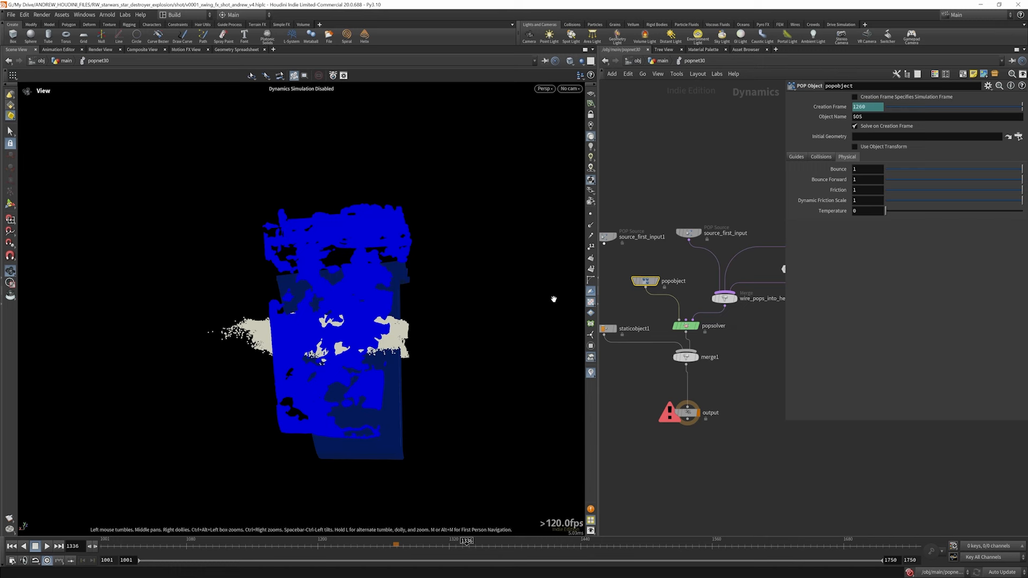
drag(346, 294, 368, 324)
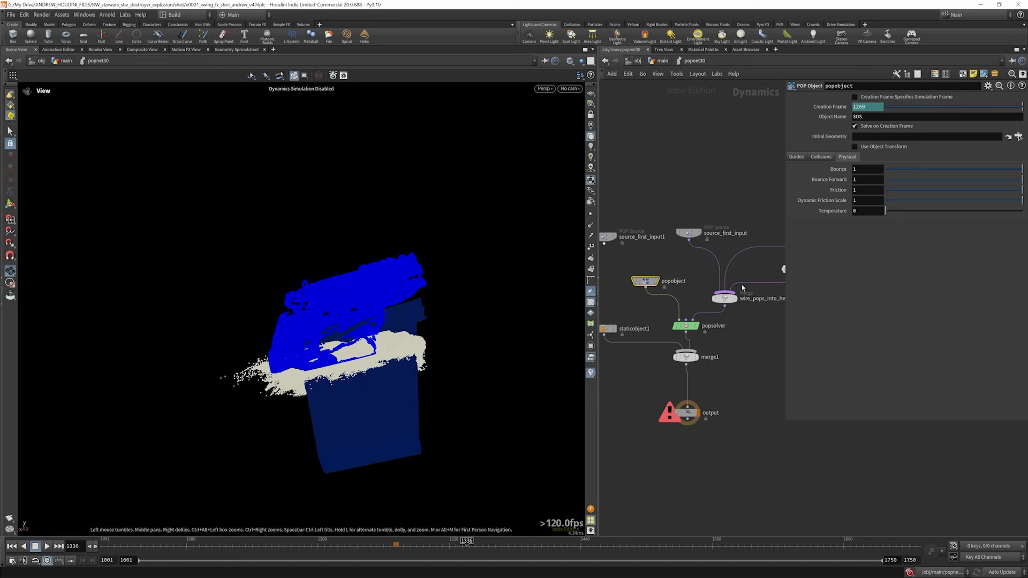
- Examine staticobject1's volume collision settings and proxy volume, and inspect the particles against the wing collider
scroll(750, 236, down, 3)
scroll(707, 269, up, 3)
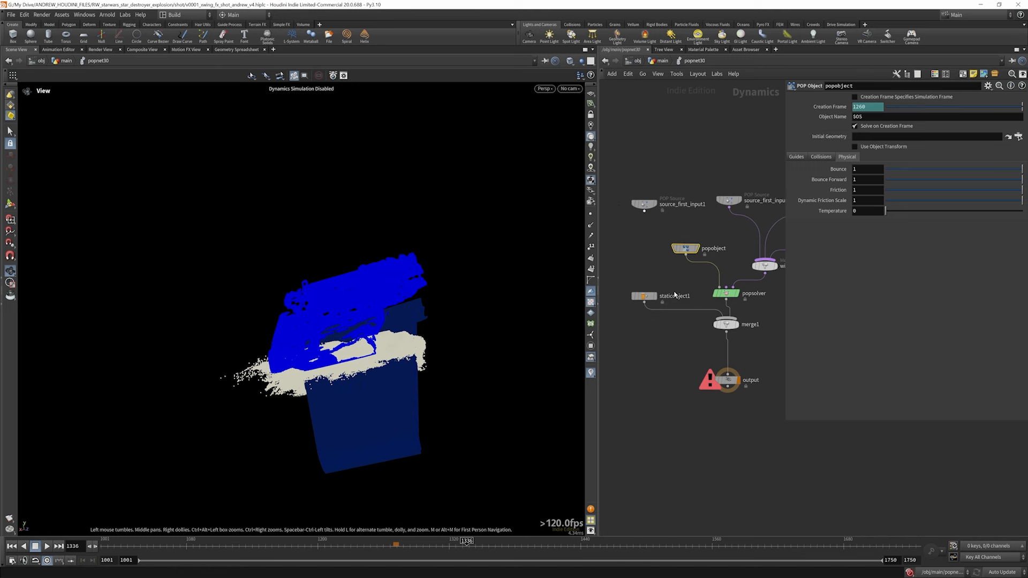
click(647, 299)
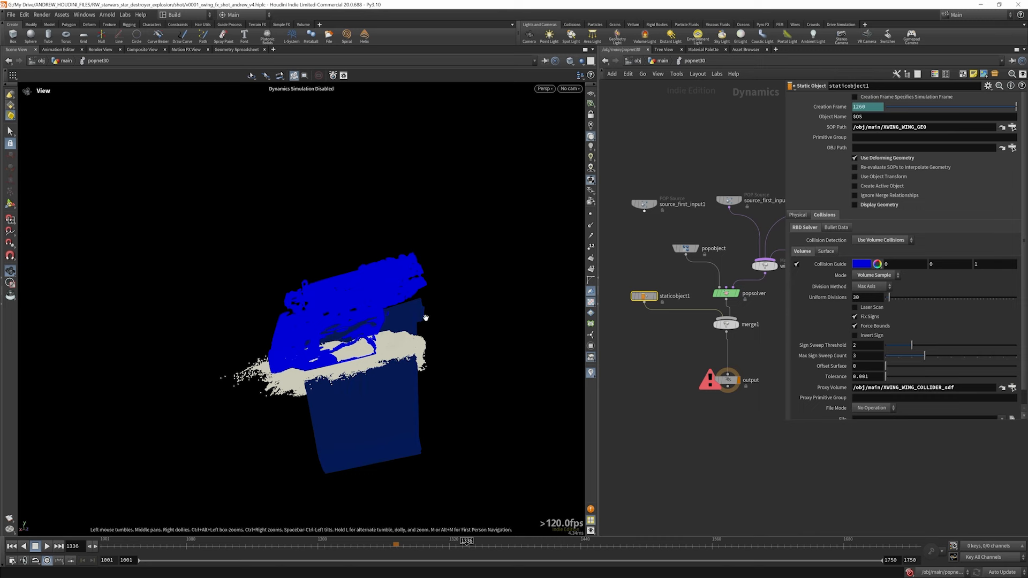
mouse_move(375, 289)
mouse_down()
mouse_move(395, 276)
mouse_move(386, 276)
mouse_move(390, 296)
mouse_up()
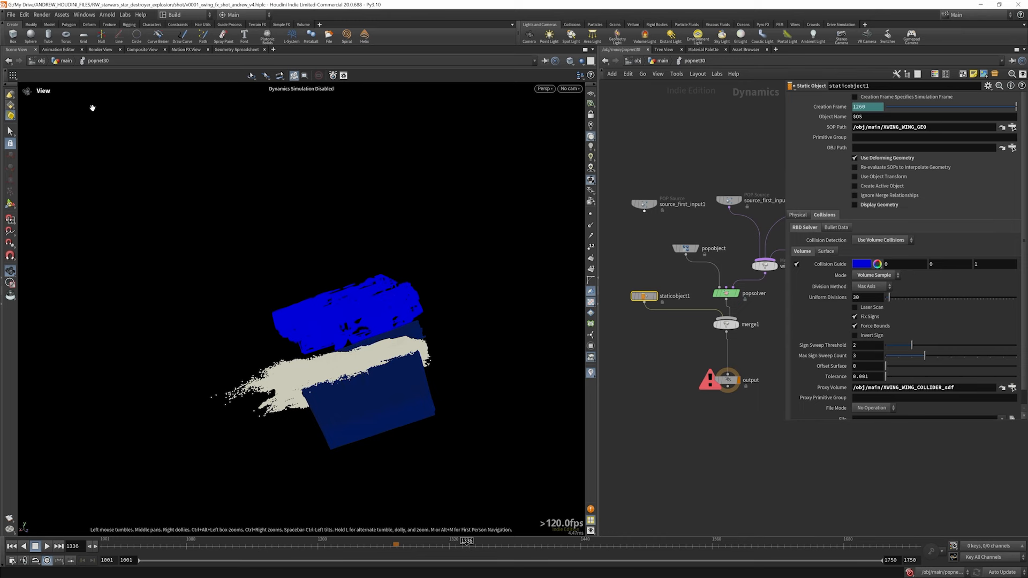
click(100, 52)
click(26, 51)
drag(435, 349, 411, 374)
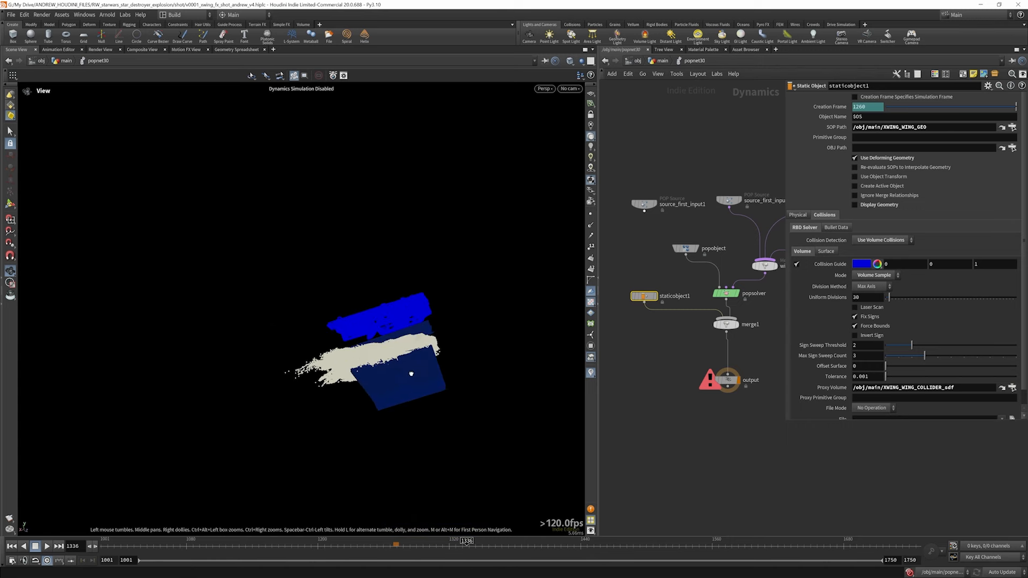
- Go to frame 1281 and switch staticobject1's Collision Guide off and back on to inspect the wing collision volume
click(408, 542)
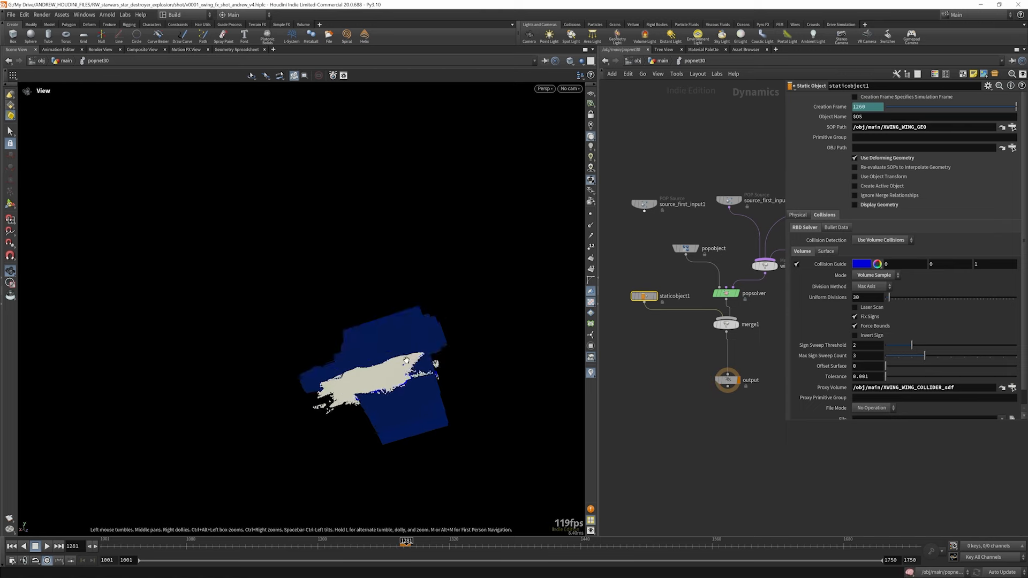
drag(417, 346, 388, 367)
scroll(382, 382, up, 6)
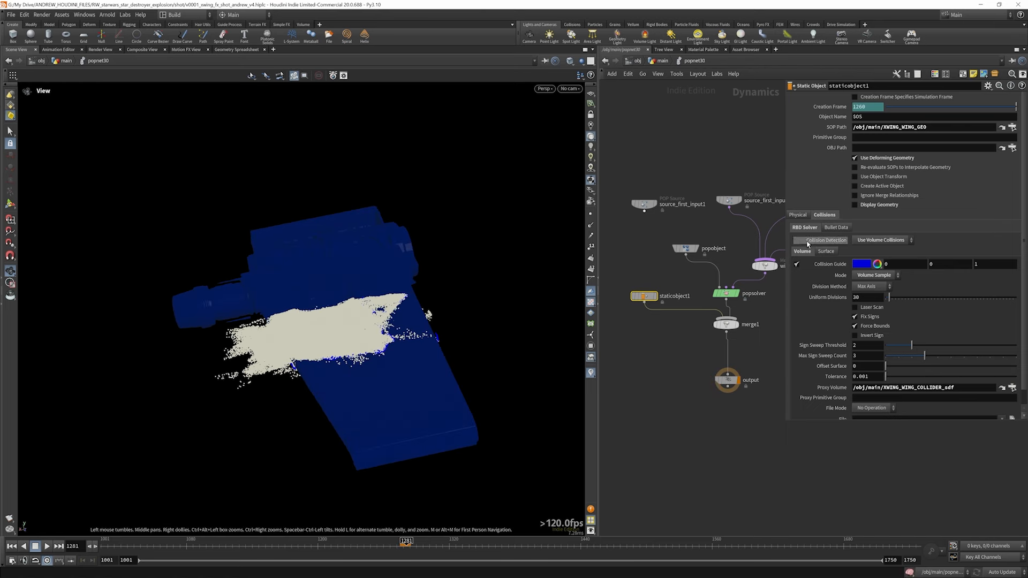
click(796, 265)
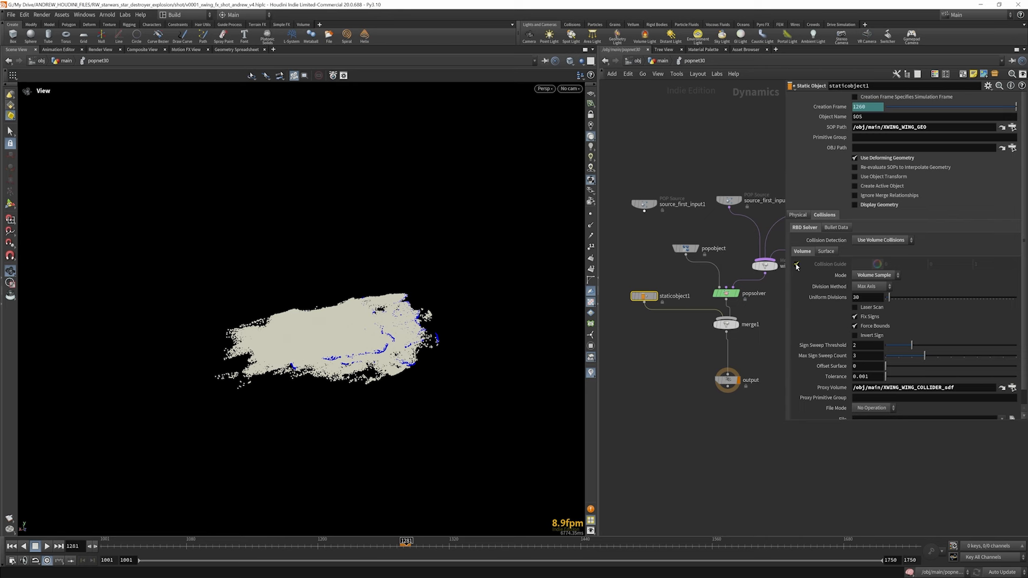
click(796, 264)
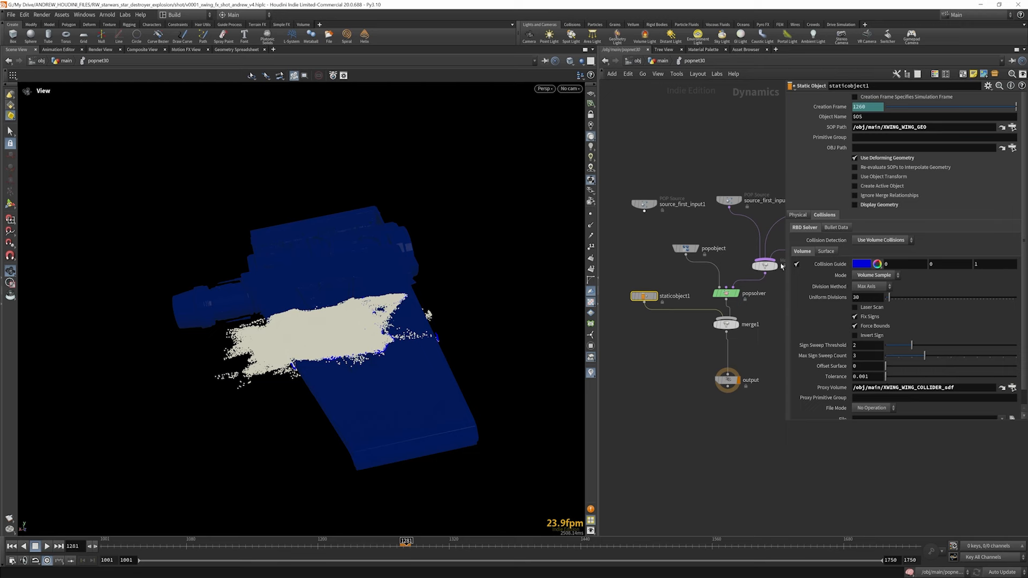
- Return to the main network, display blast56 and inspect the isolated X-wing wing geometry from another angle
click(662, 60)
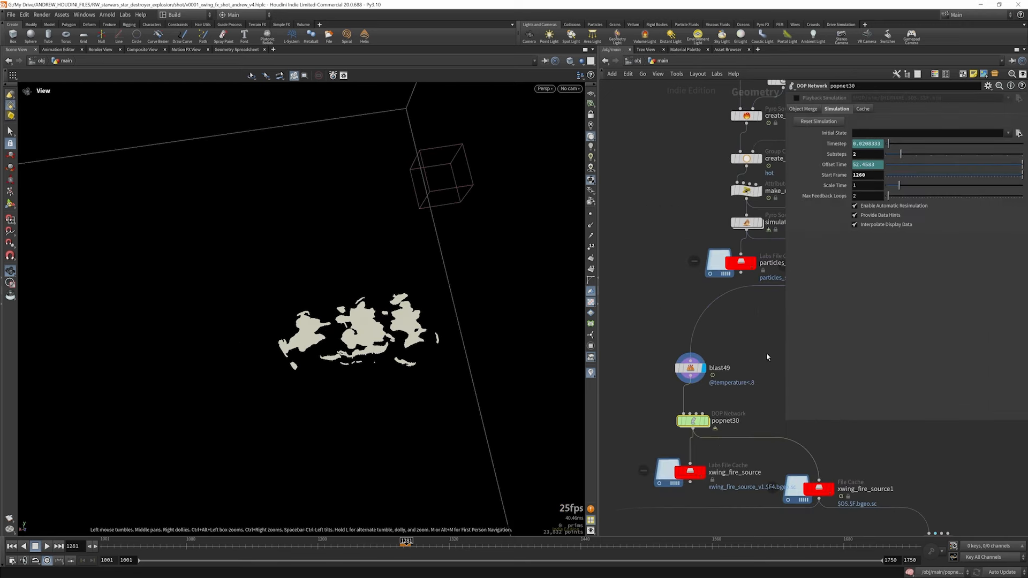
scroll(676, 353, down, 8)
scroll(747, 308, up, 6)
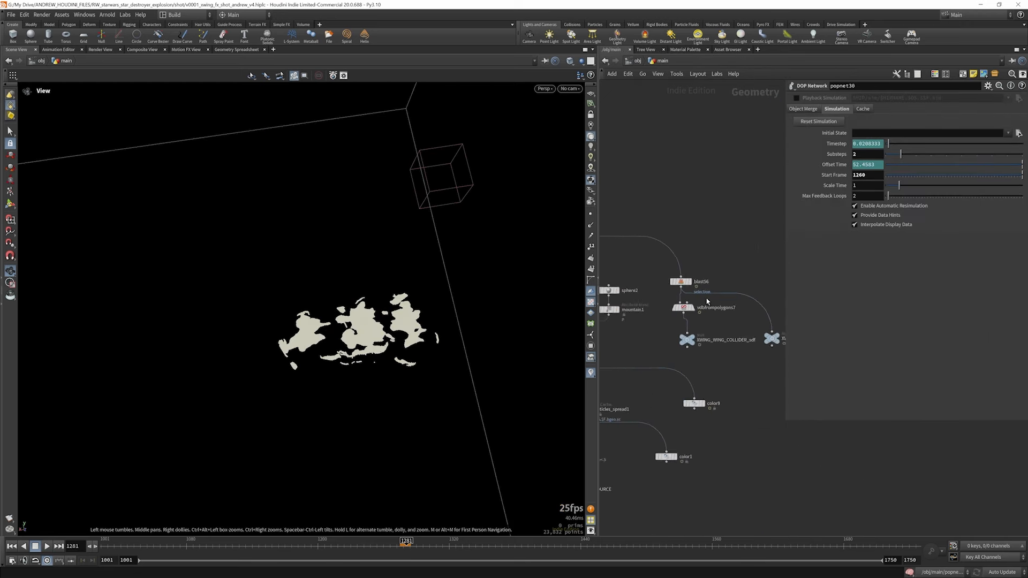
click(676, 279)
drag(296, 268, 343, 271)
scroll(679, 323, up, 3)
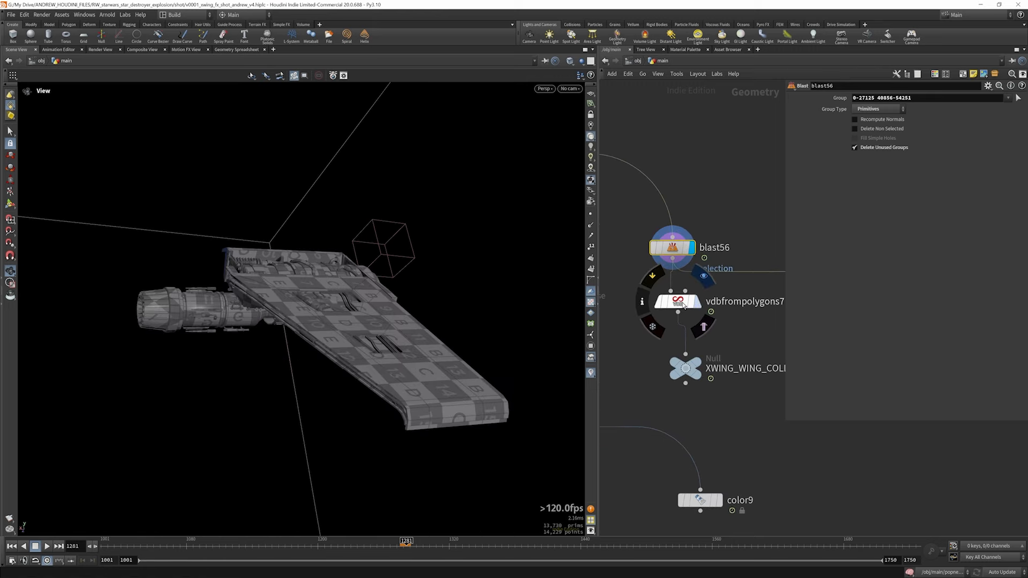
- Display vdbfrompolygons7 and examine its voxel size, surface distance VDB and point.v attribute settings
click(694, 301)
scroll(749, 241, down, 2)
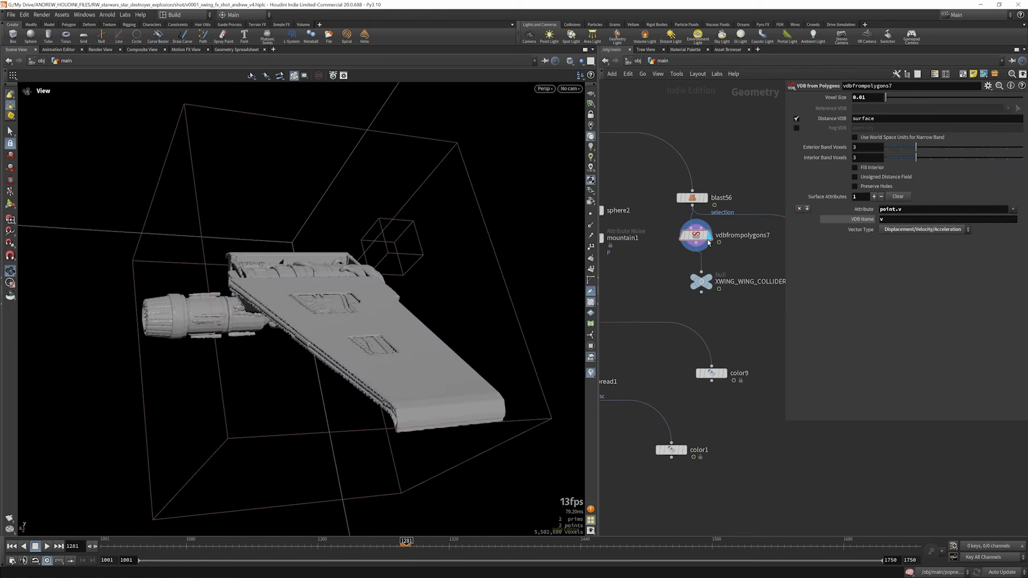
scroll(680, 223, down, 3)
scroll(779, 249, up, 6)
scroll(780, 248, down, 3)
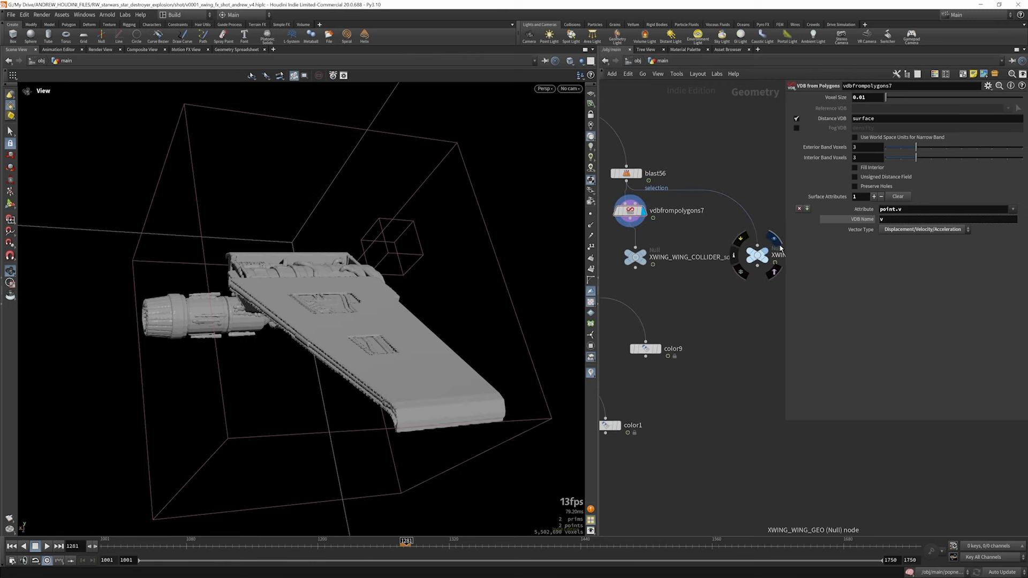
scroll(658, 227, down, 3)
scroll(729, 244, up, 3)
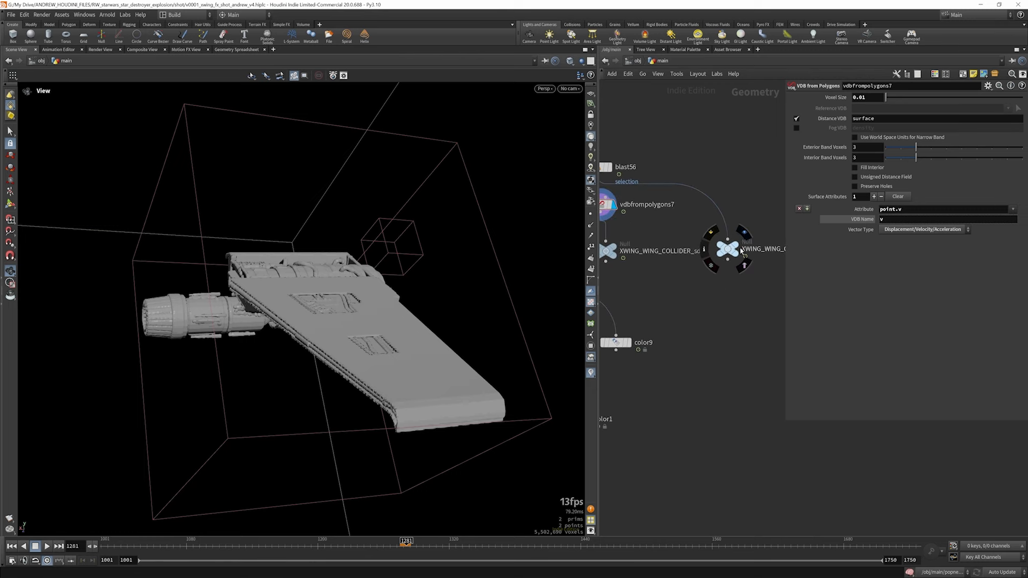
- Compare the XWING_WING_GEO geometry with the XWING_WING_COLLIDER_sdf volume, rechecking vdbfrompolygons7's settings
click(742, 250)
click(727, 249)
scroll(705, 241, down, 2)
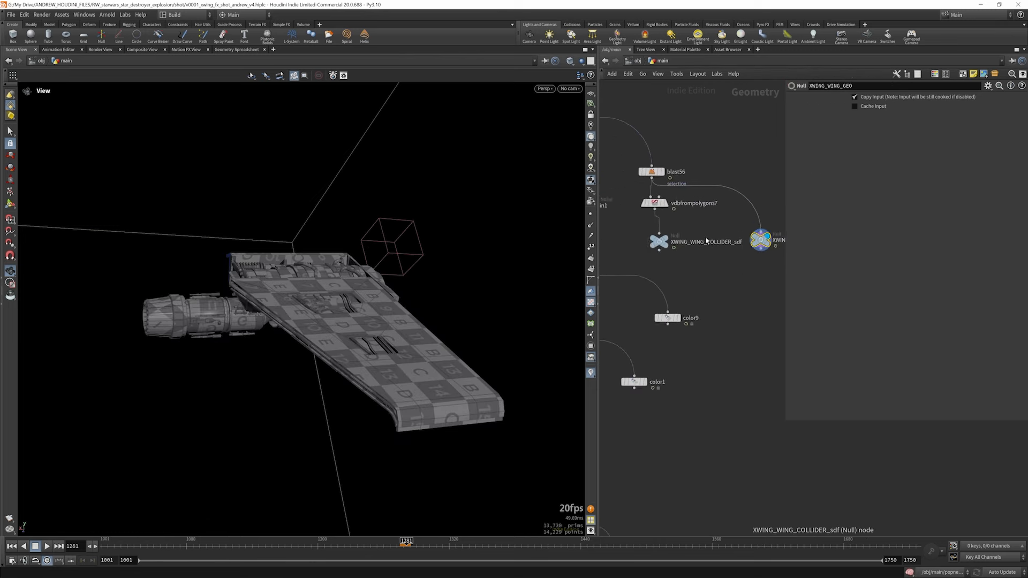
scroll(706, 241, up, 2)
click(657, 226)
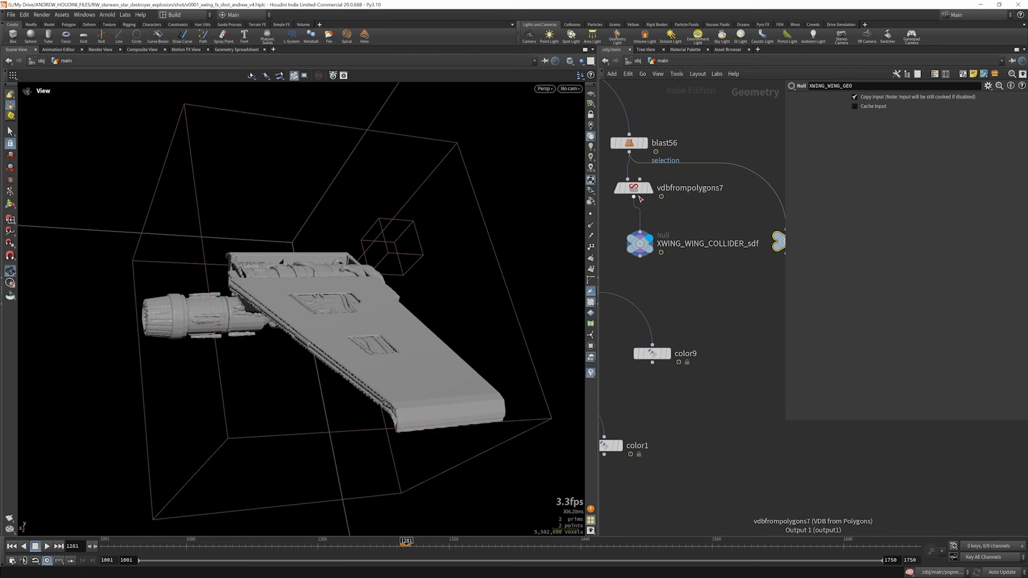
click(639, 193)
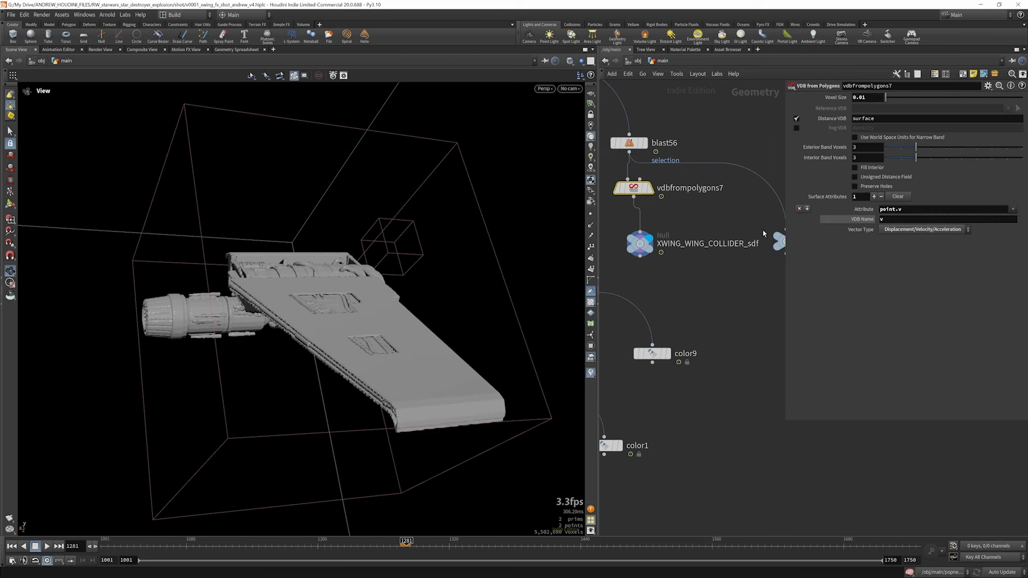
scroll(655, 218, down, 2)
scroll(708, 221, up, 2)
click(728, 236)
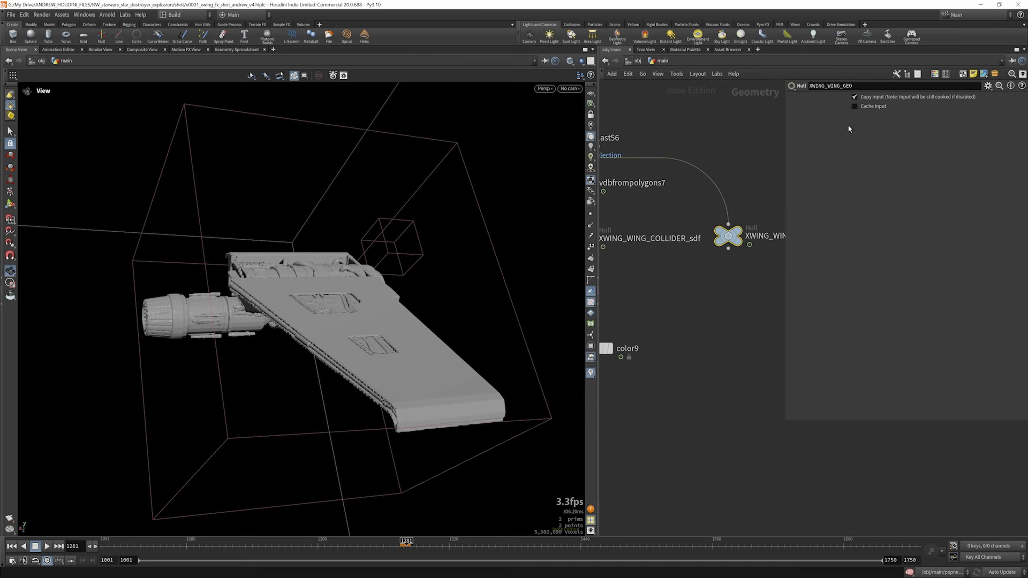
click(754, 241)
scroll(752, 238, down, 3)
scroll(724, 228, up, 2)
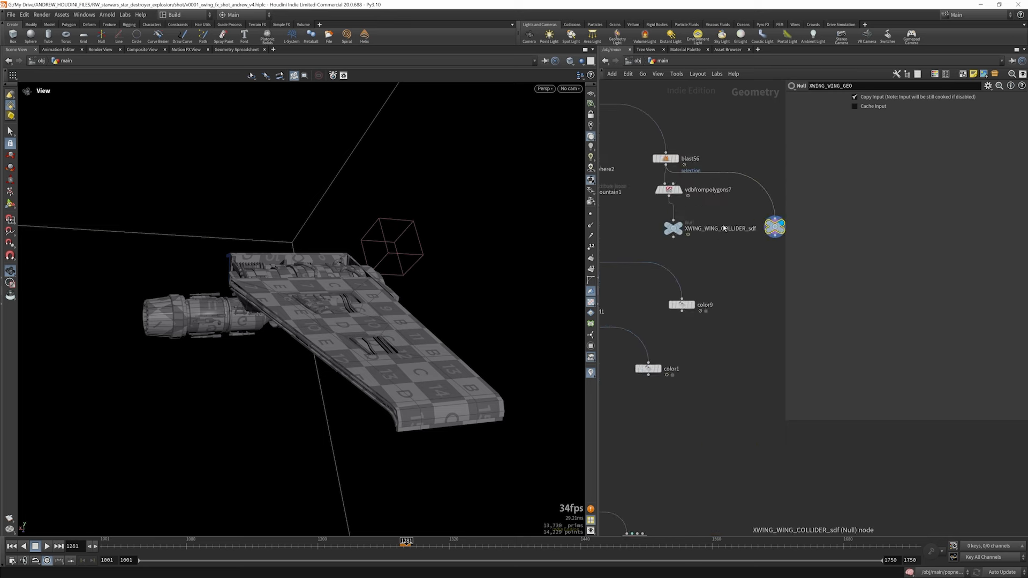
- Go back inside popnet30 and review staticobject1's SOP path and proxy volume with the wing collision guide
scroll(745, 196, down, 5)
scroll(669, 260, up, 5)
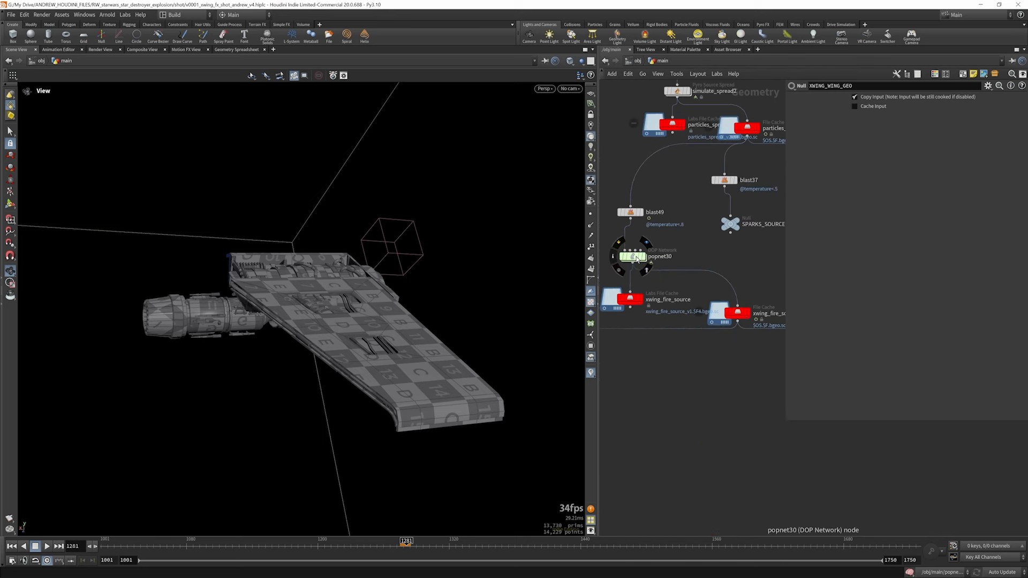
double_click(635, 257)
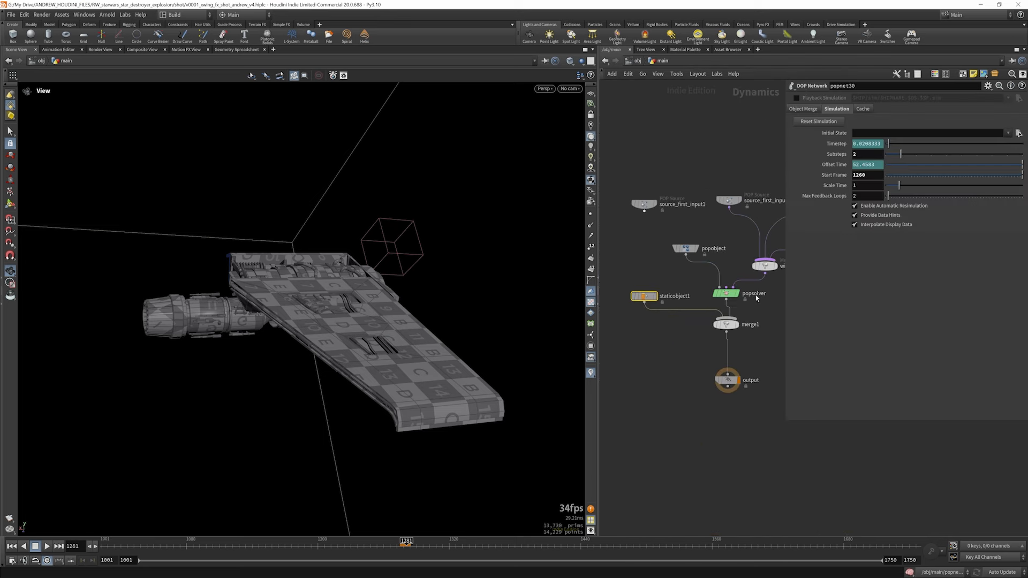
click(647, 297)
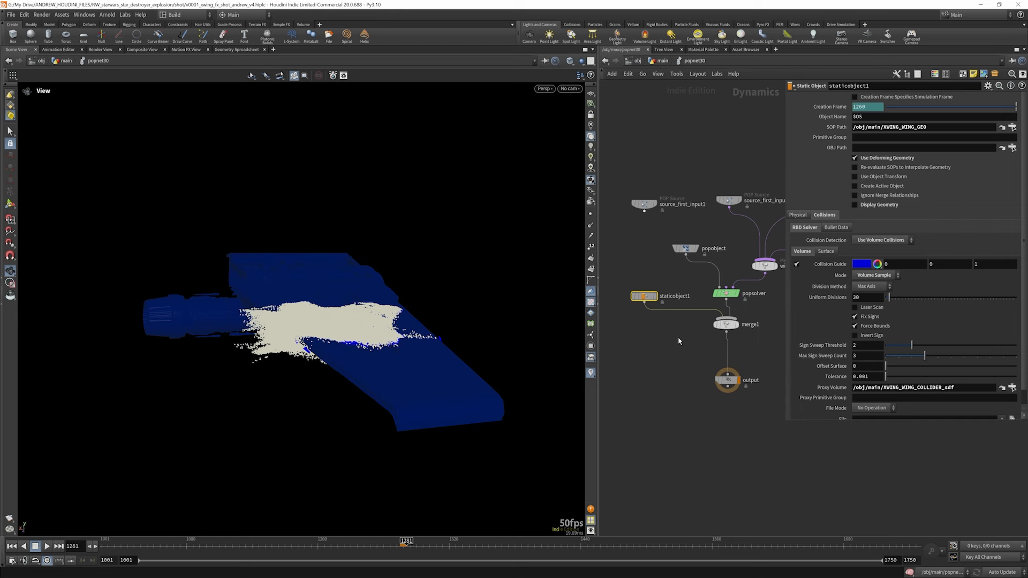
scroll(698, 341, down, 2)
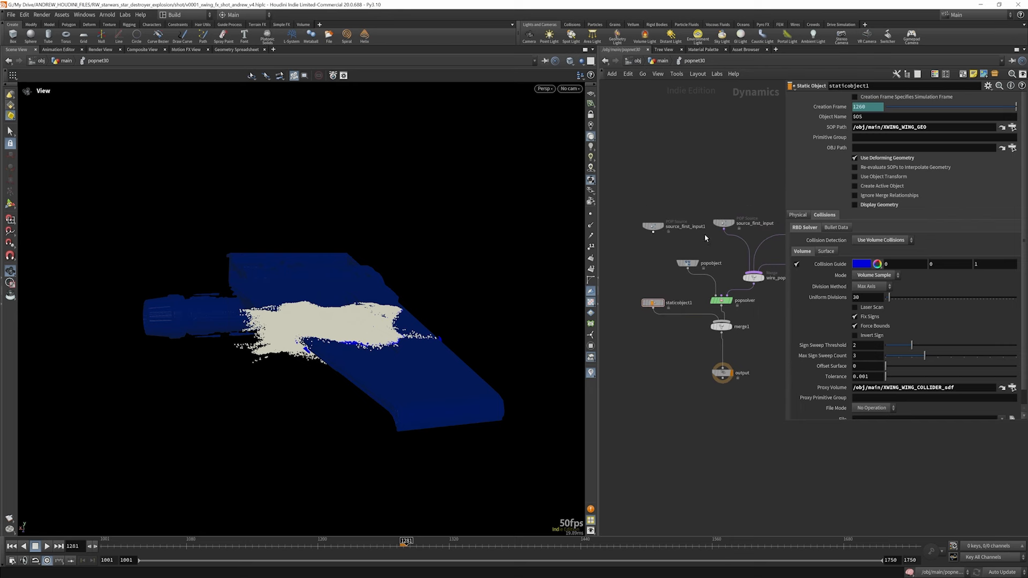
- Return to the main network and display the particles of the xwing_fire_source1 file cache
click(662, 61)
scroll(699, 257, down, 4)
scroll(711, 285, up, 4)
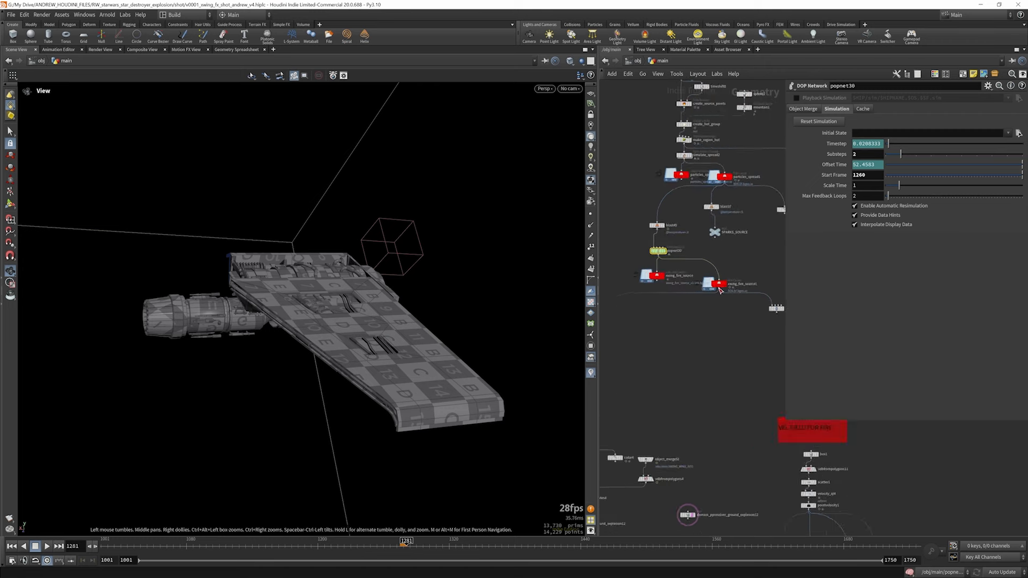
click(731, 282)
scroll(680, 245, down, 4)
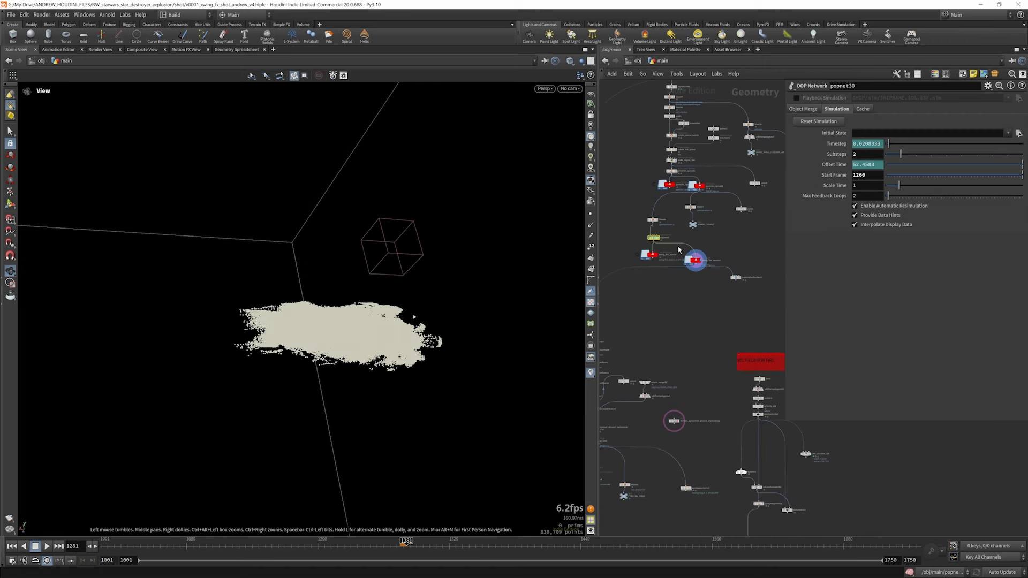
- Display particlefluidsurface1, examine its Convert To and Visualize output settings, and view the velocity-coloured particles from another angle
scroll(742, 276, up, 4)
scroll(695, 277, down, 3)
scroll(725, 277, up, 4)
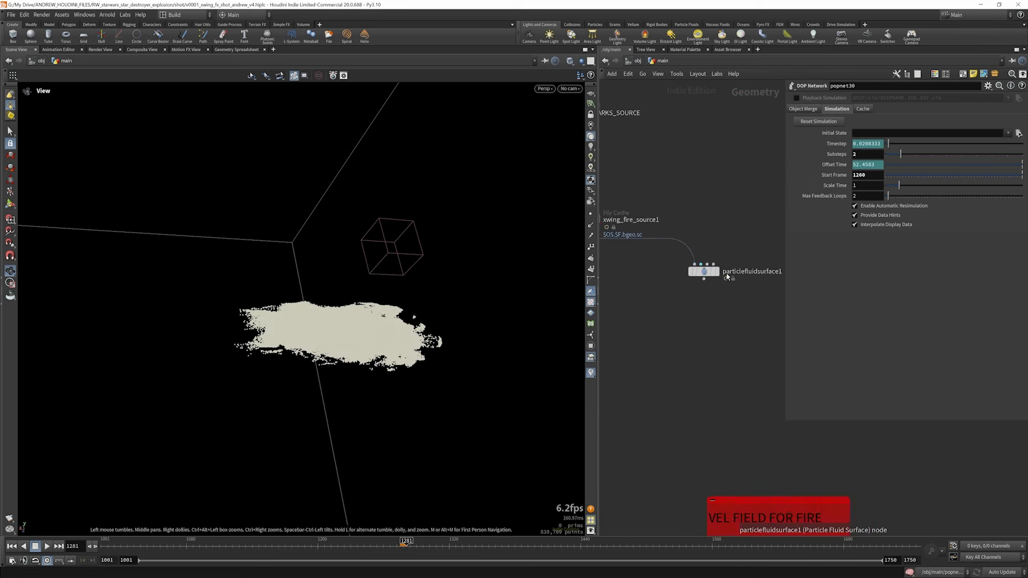
drag(700, 271, 676, 276)
click(674, 277)
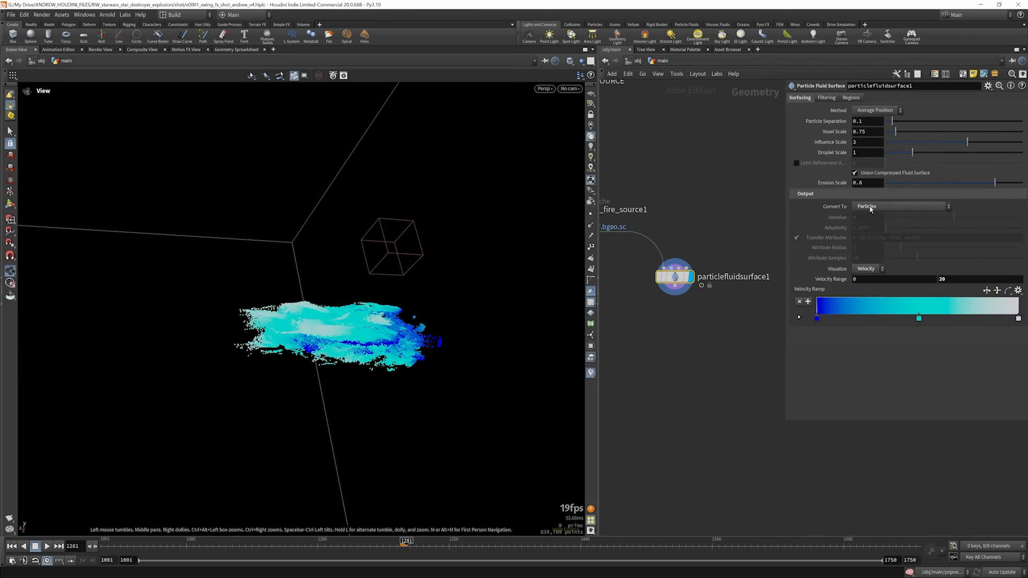
click(870, 209)
click(869, 210)
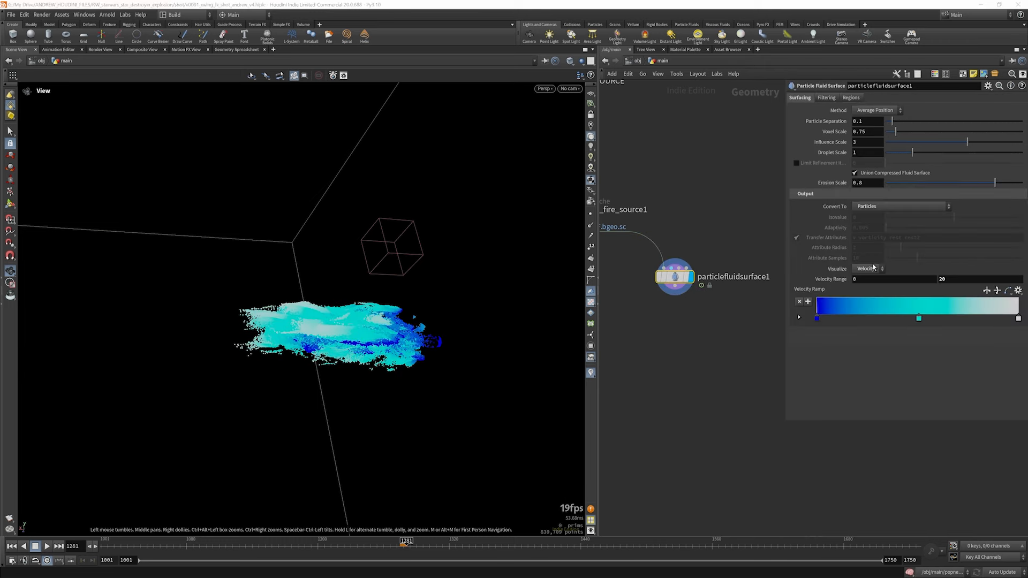
drag(332, 375, 445, 401)
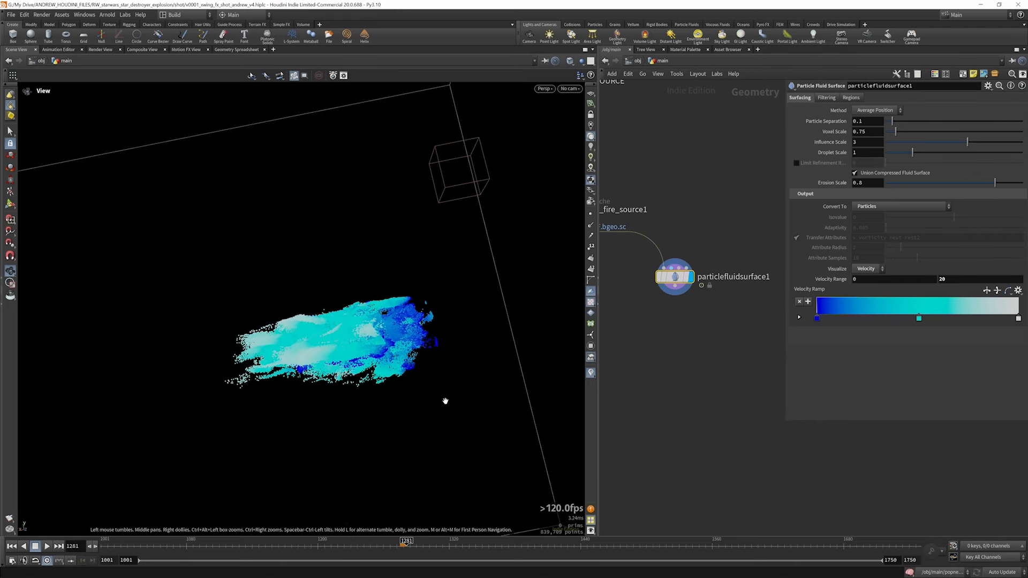
- Scrub through the timeline to frames 1325, 1645 and 1566, inspecting the velocity-coloured fire particles from several angles
click(455, 545)
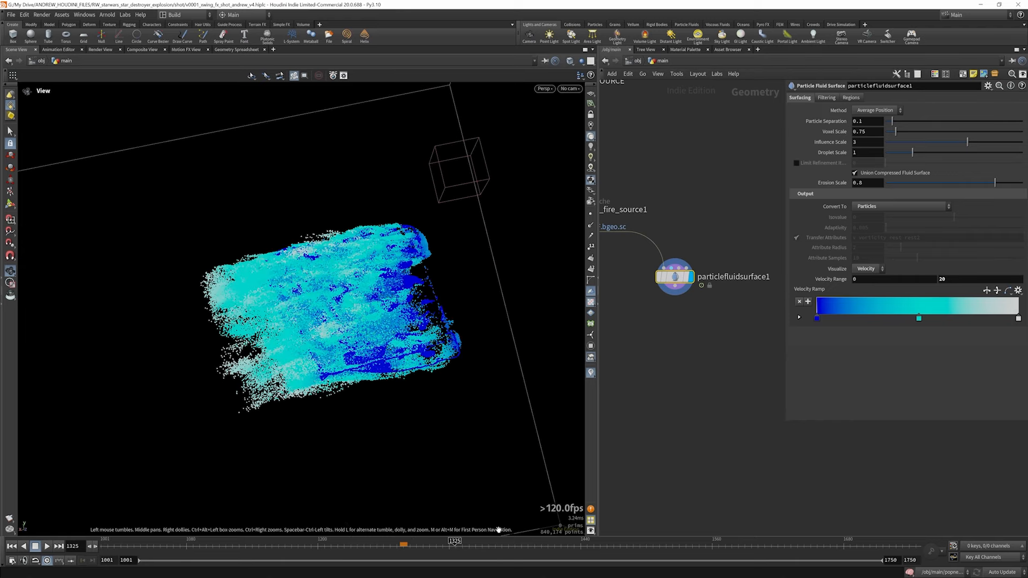
drag(458, 545, 805, 563)
scroll(536, 402, down, 1)
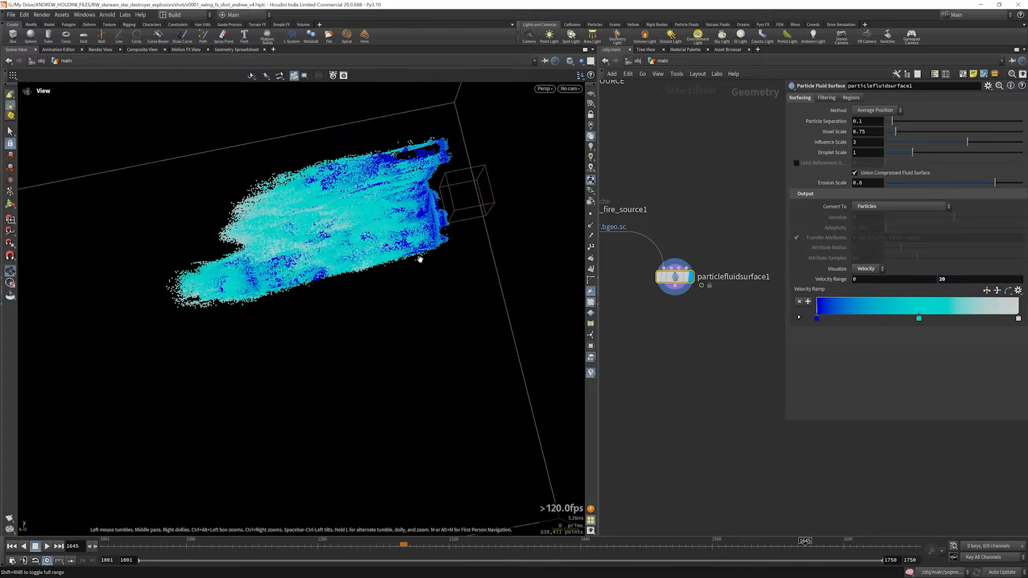
drag(419, 259, 381, 294)
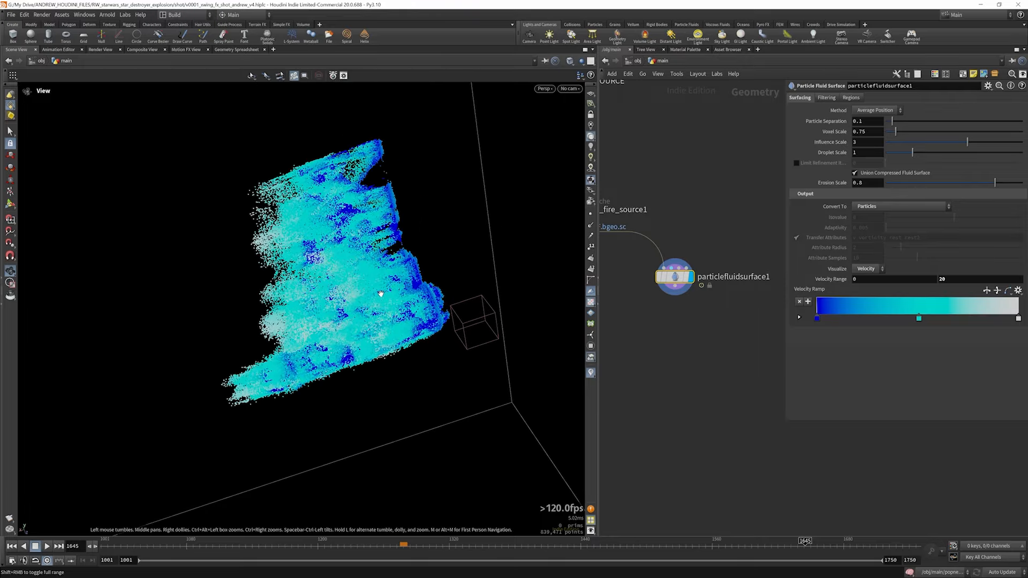
scroll(381, 294, up, 3)
drag(397, 554, 718, 558)
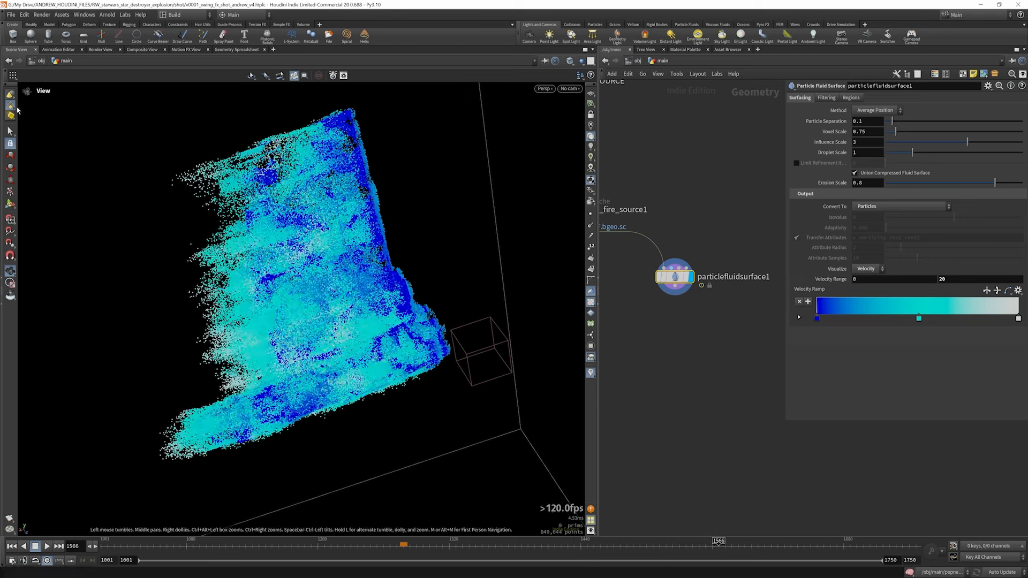
scroll(736, 291, down, 10)
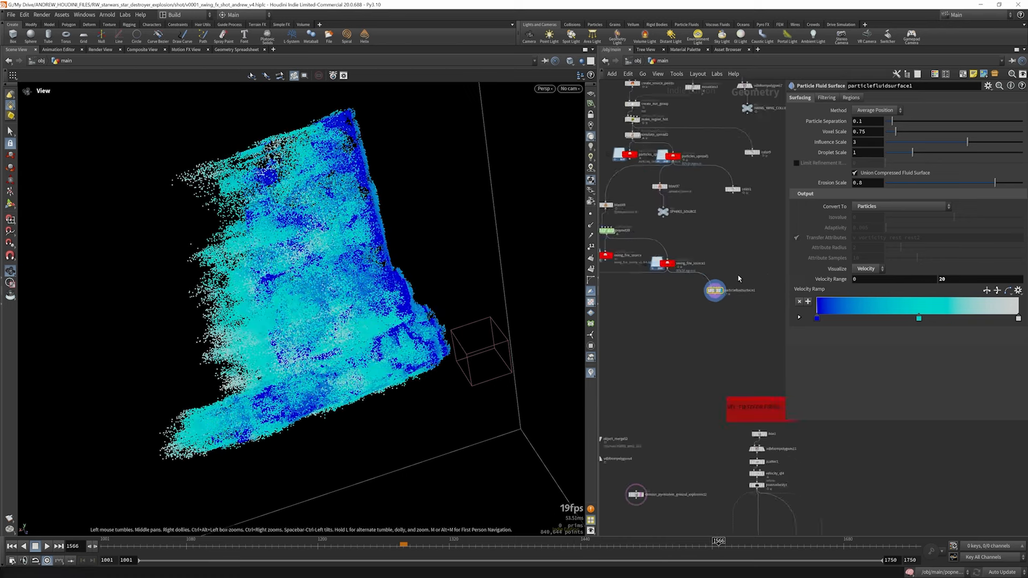
mouse_move(734, 277)
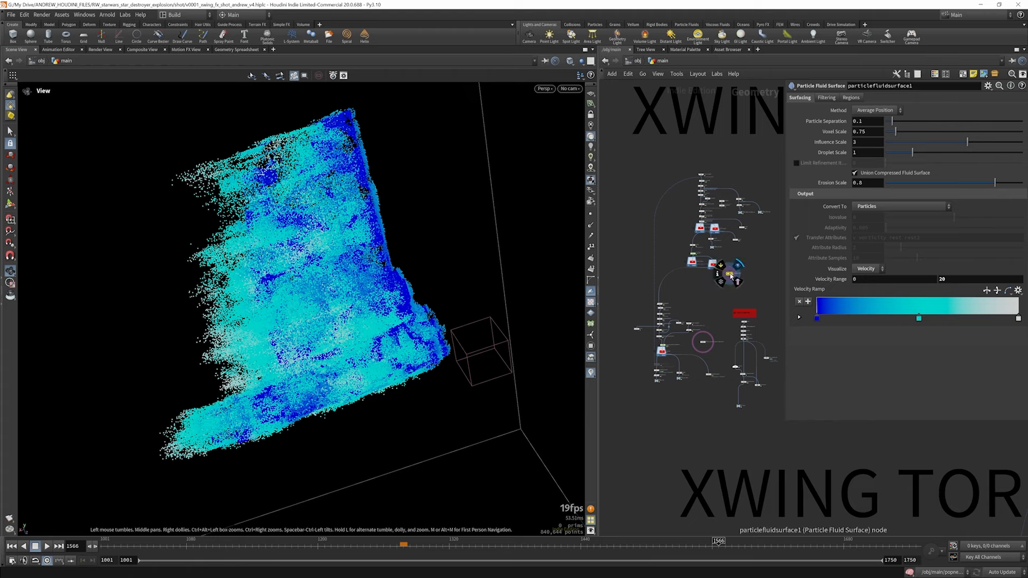
drag(347, 216, 366, 193)
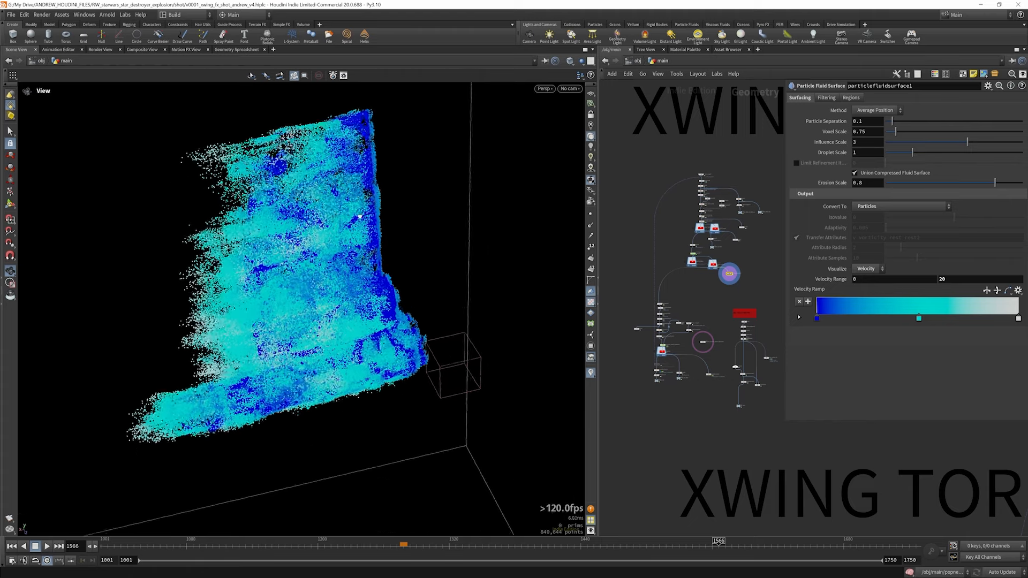
scroll(366, 194, up, 3)
- Display box1 in the VEL FIELD FOR FIRE branch and inspect the whole box in the viewport
scroll(759, 310, up, 6)
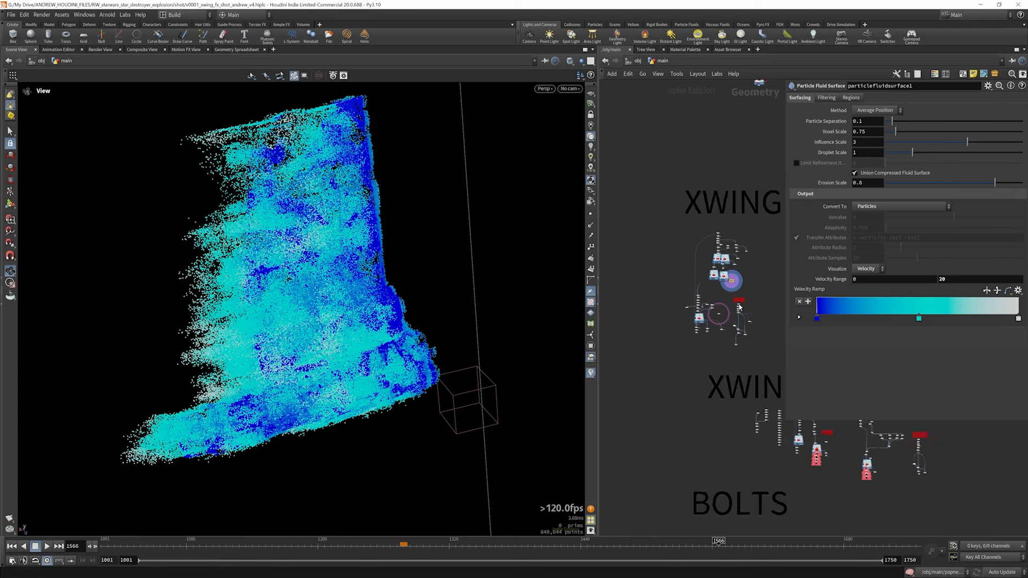
mouse_move(734, 256)
click(735, 234)
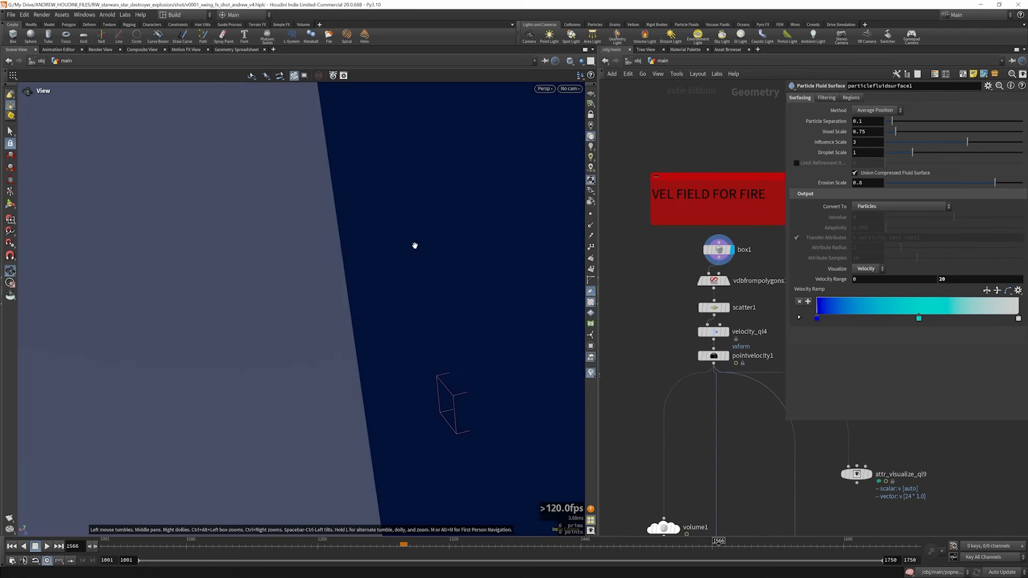
scroll(416, 296, down, 8)
drag(422, 286, 371, 280)
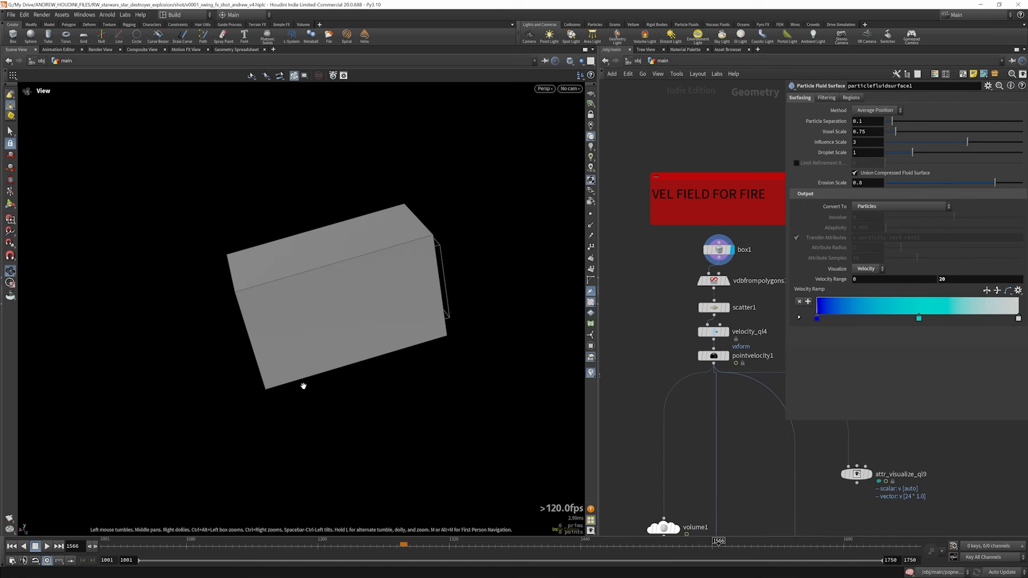
scroll(691, 370, down, 4)
scroll(691, 371, up, 4)
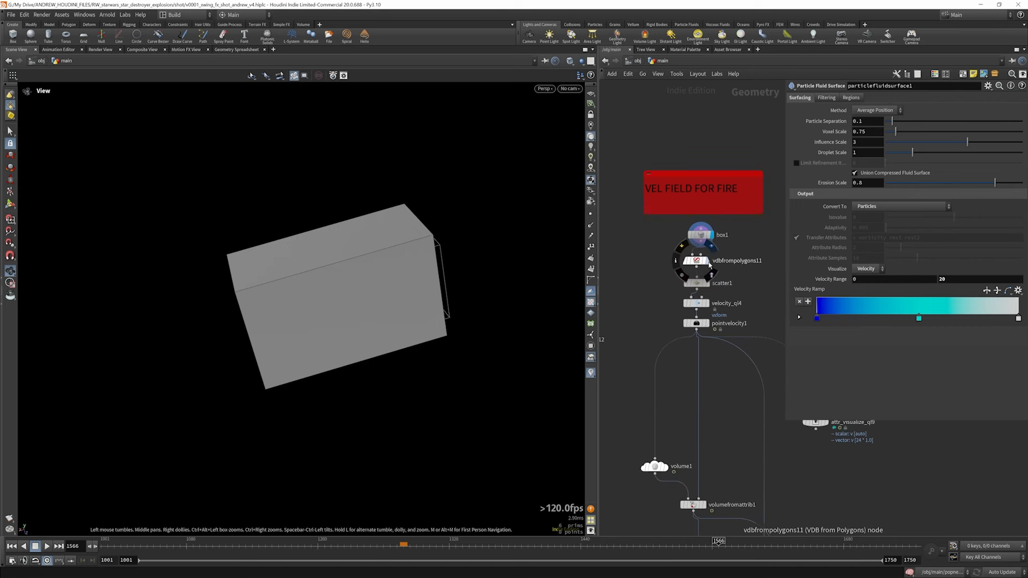
- Examine vdbfrompolygons11's density fog VDB from another angle and display scatter1's points with its settings
click(705, 262)
click(704, 263)
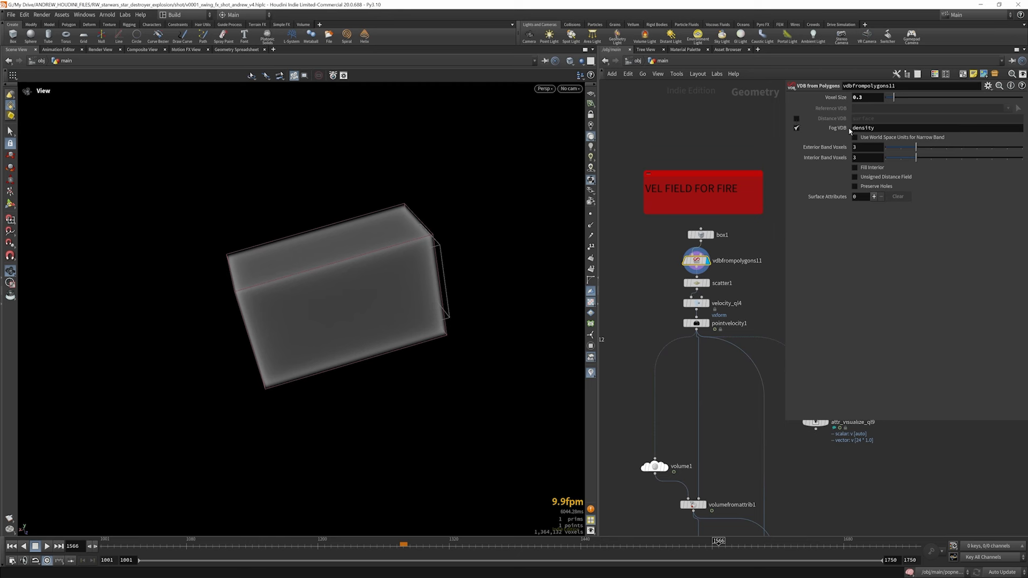
mouse_move(351, 278)
mouse_down()
mouse_move(393, 280)
mouse_move(363, 290)
mouse_move(351, 275)
mouse_move(364, 280)
mouse_up()
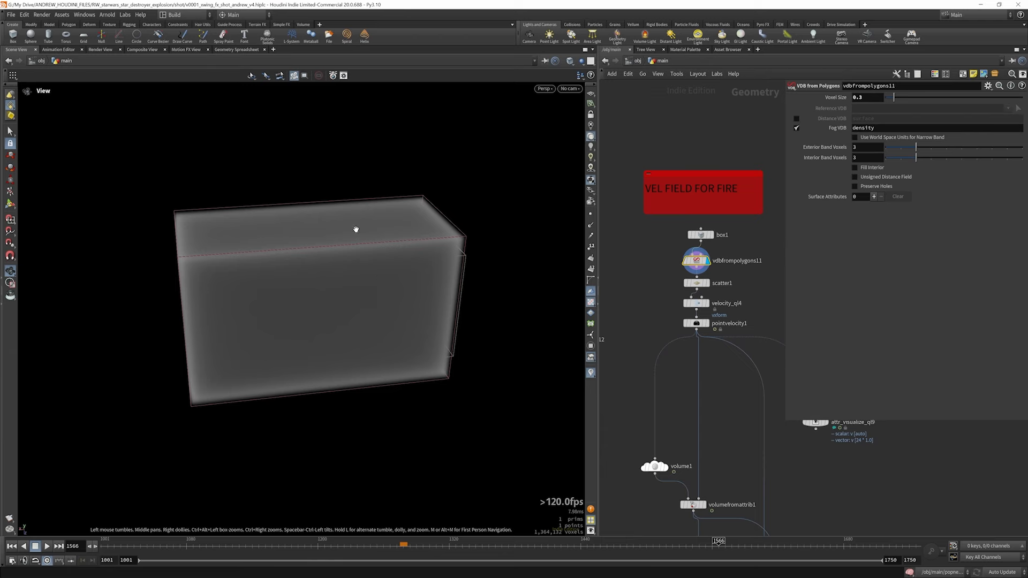
click(709, 283)
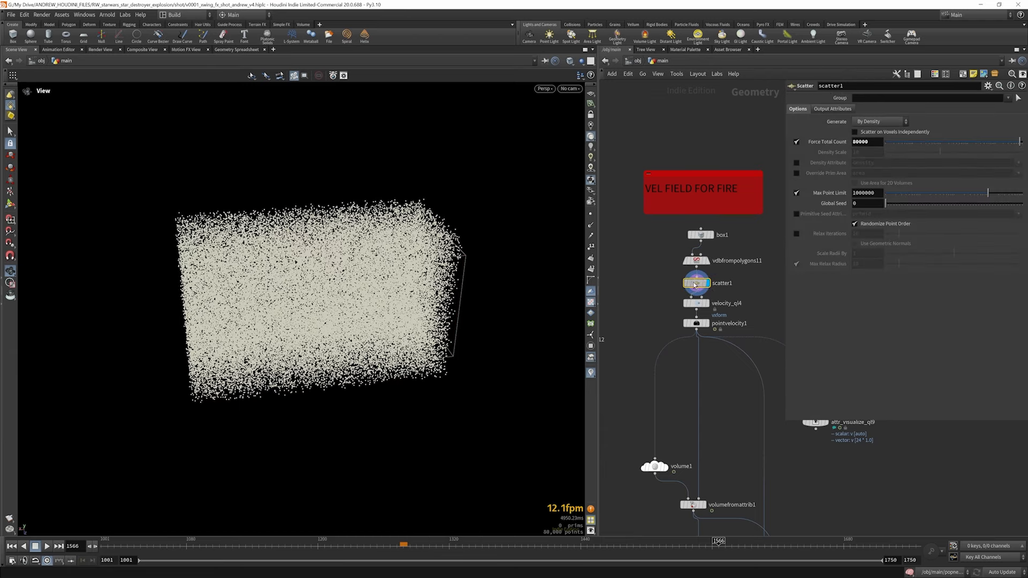
- Display velocity_ql4 below scatter1 and examine its velocity guides and Transform settings
mouse_move(395, 284)
mouse_down()
mouse_move(364, 305)
mouse_move(400, 268)
mouse_up()
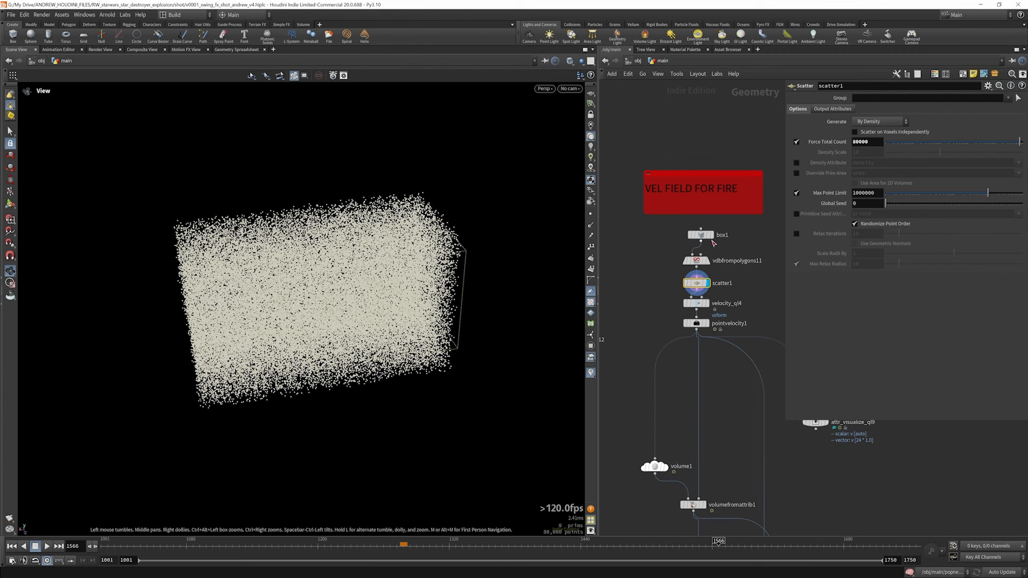
scroll(712, 241, up, 2)
middle_drag(712, 241, 715, 189)
scroll(704, 278, up, 2)
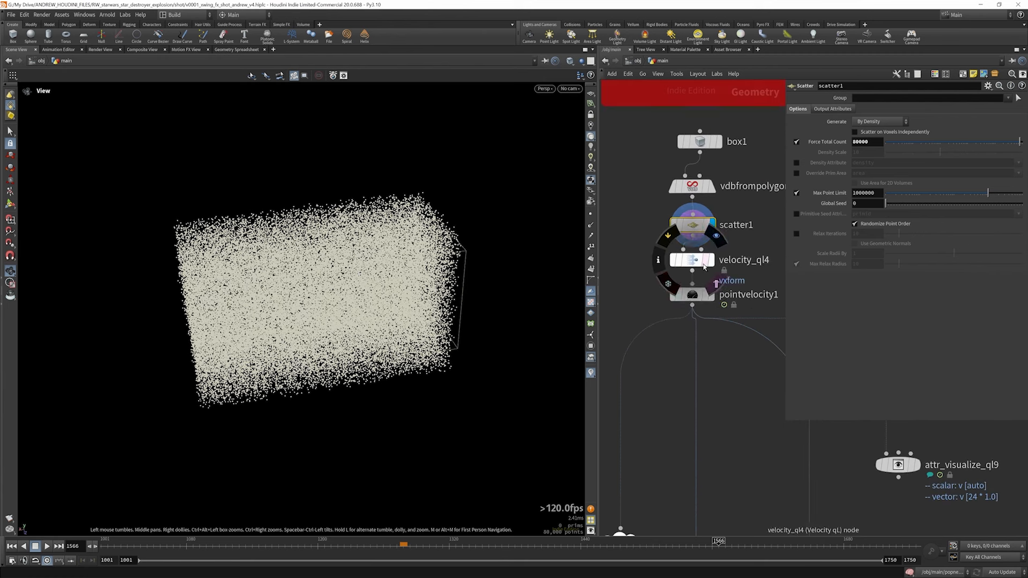
click(713, 262)
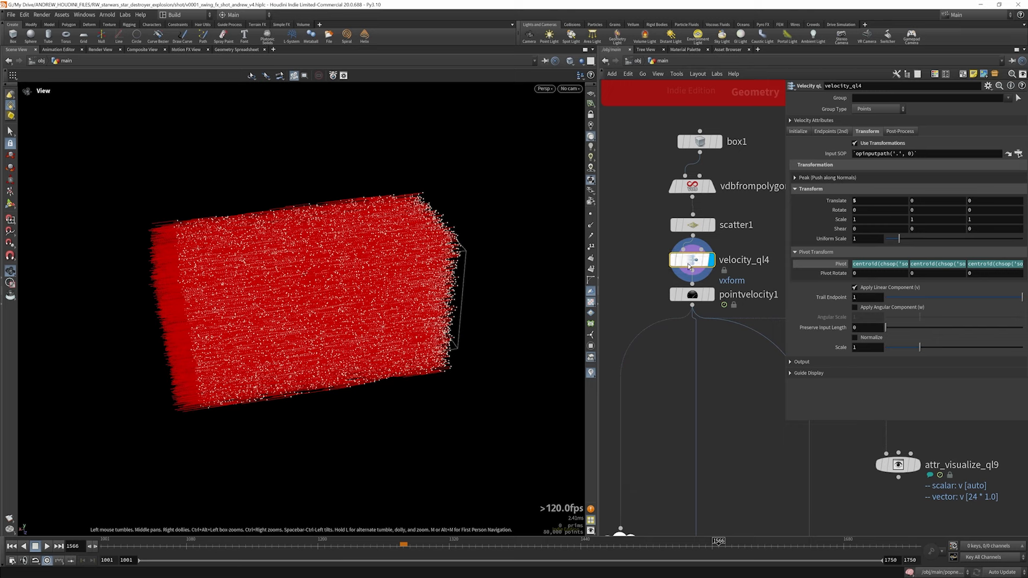
- Try redirecting velocity_ql4's vectors with the viewport handle, moving Translate Z to about -6.3, and undo the change
click(10, 204)
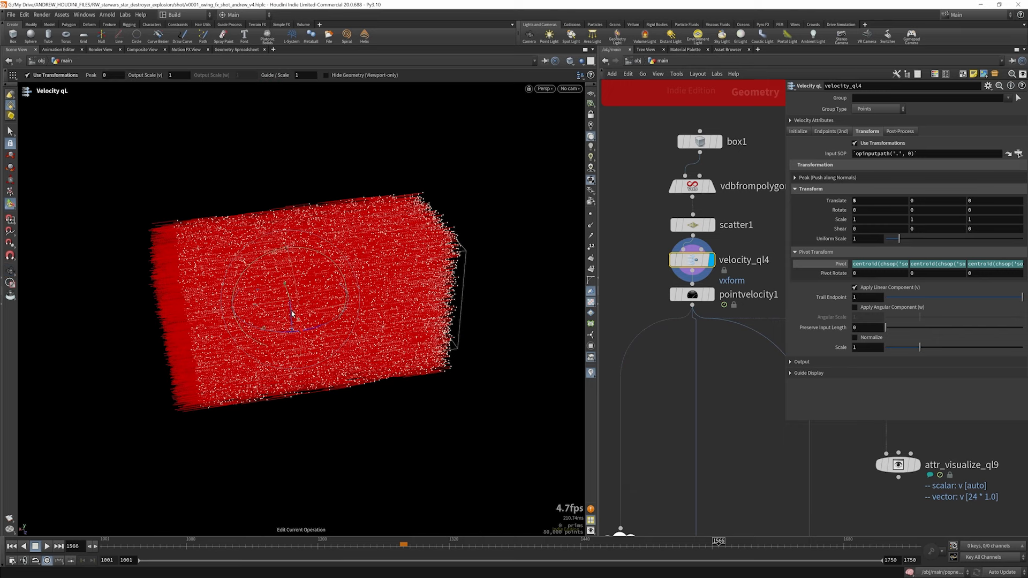
drag(292, 314, 352, 286)
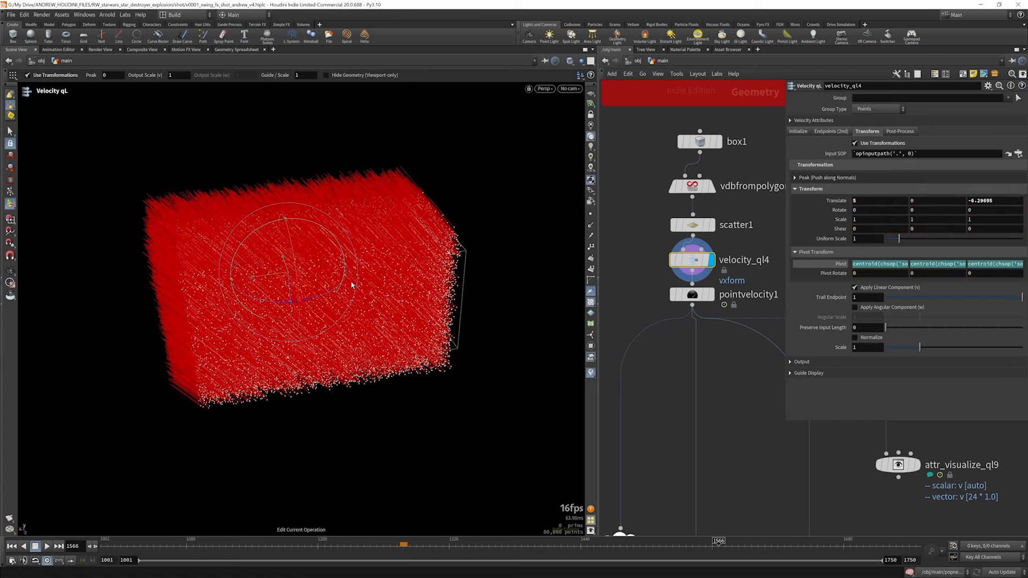
key(ctrl+z)
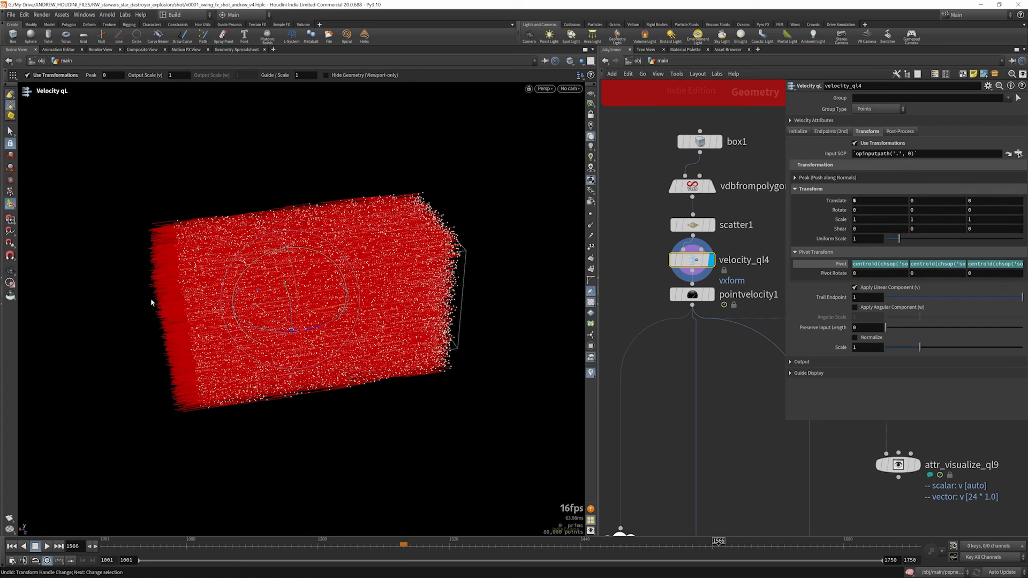
- Display pointvelocity1 and examine its Curl Noise settings
scroll(641, 245, down, 5)
scroll(679, 262, up, 4)
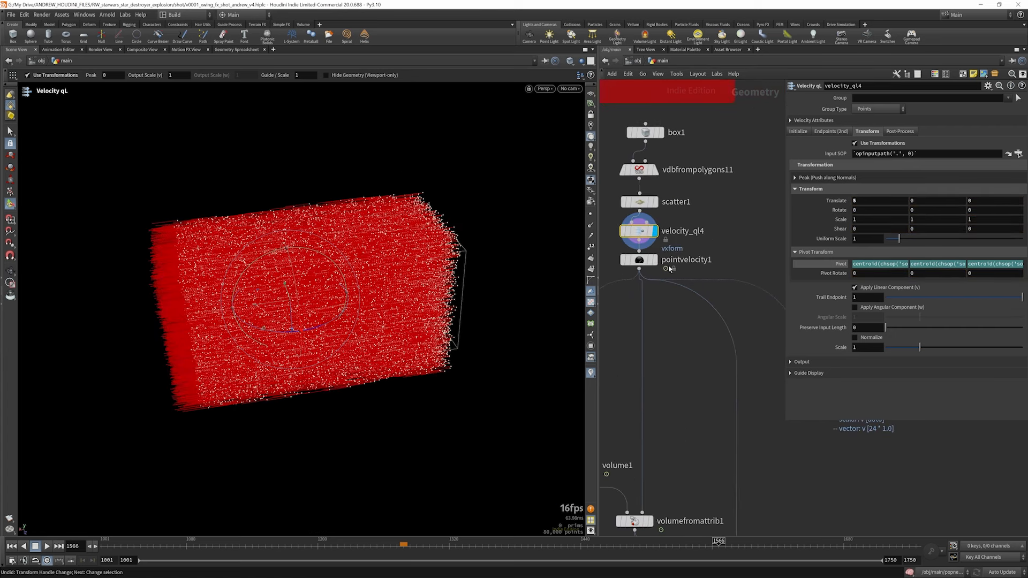
click(643, 261)
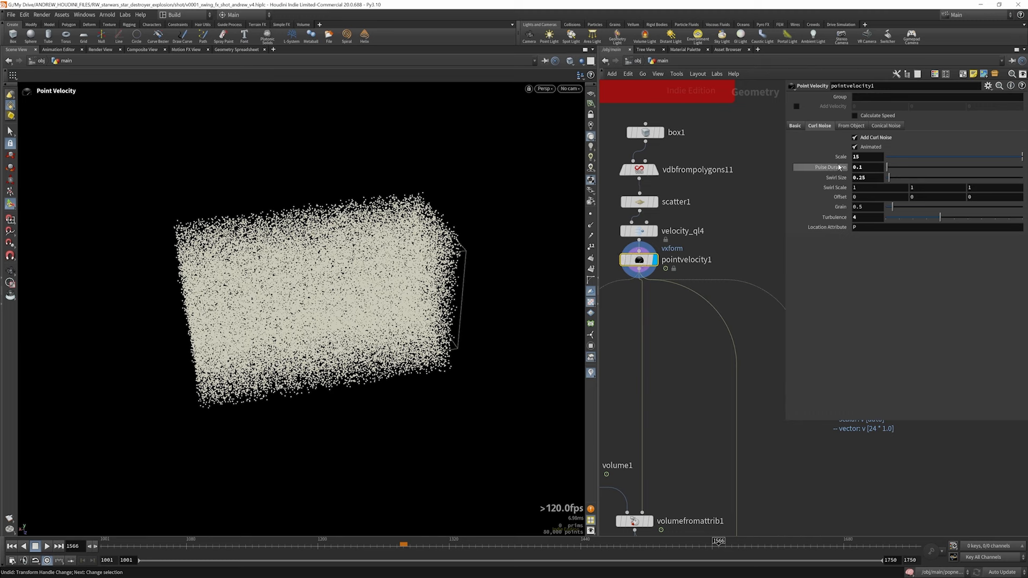
- Display attr_visualize_ql9 and examine how its Vectors settings visualize the v attribute
scroll(702, 268, down, 5)
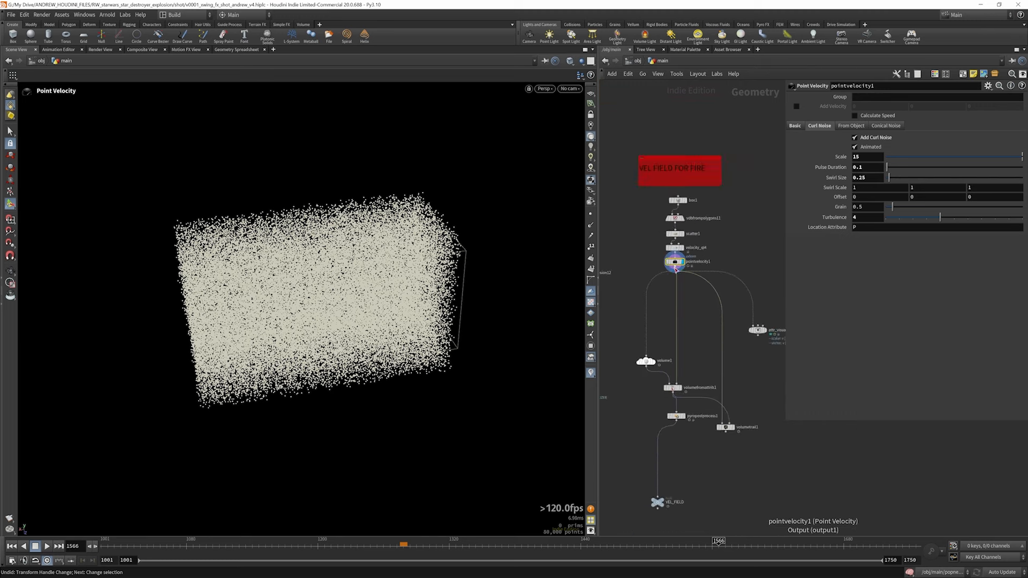
scroll(736, 320, up, 4)
click(765, 320)
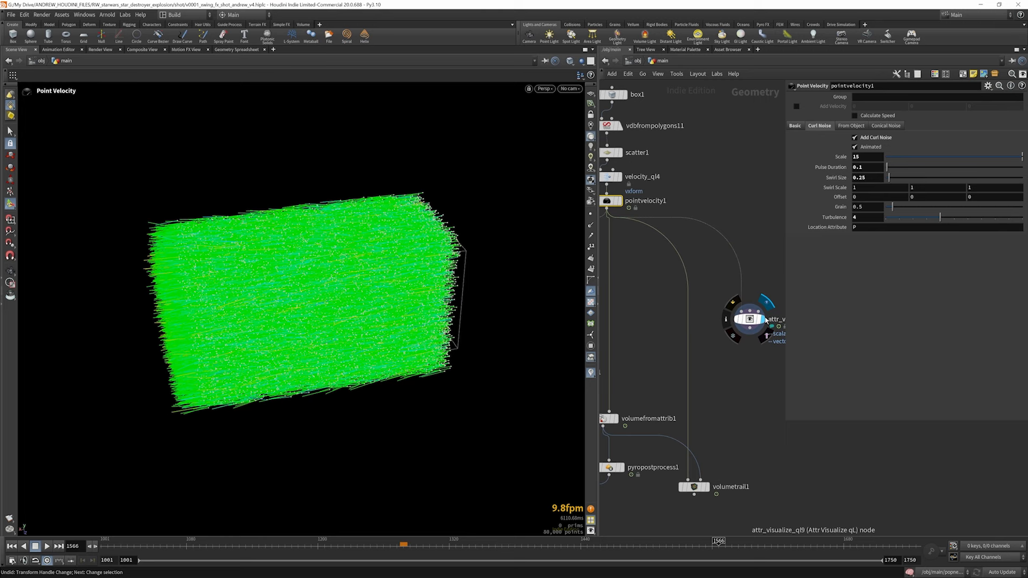
click(763, 319)
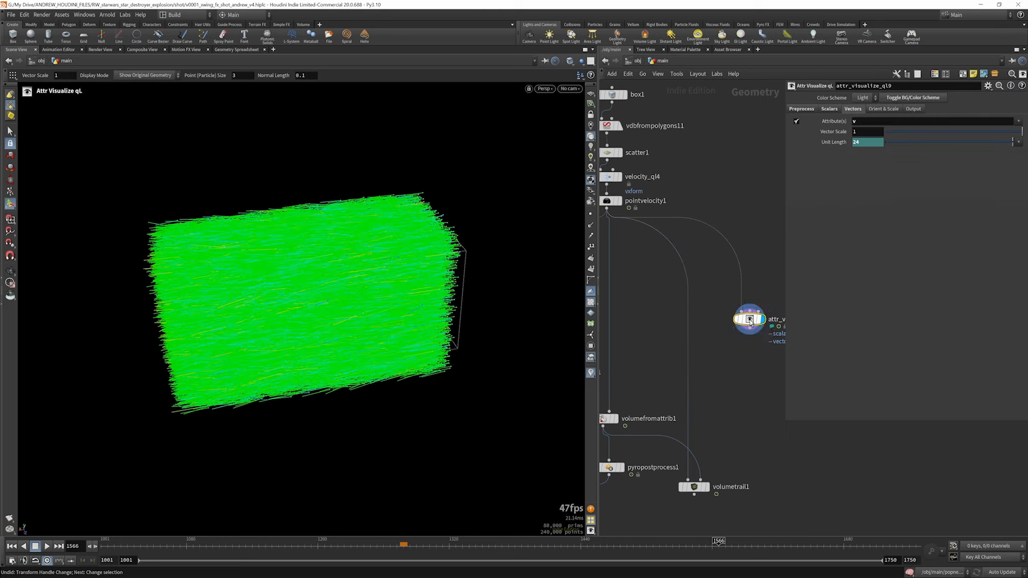
scroll(724, 282, down, 3)
scroll(691, 247, up, 5)
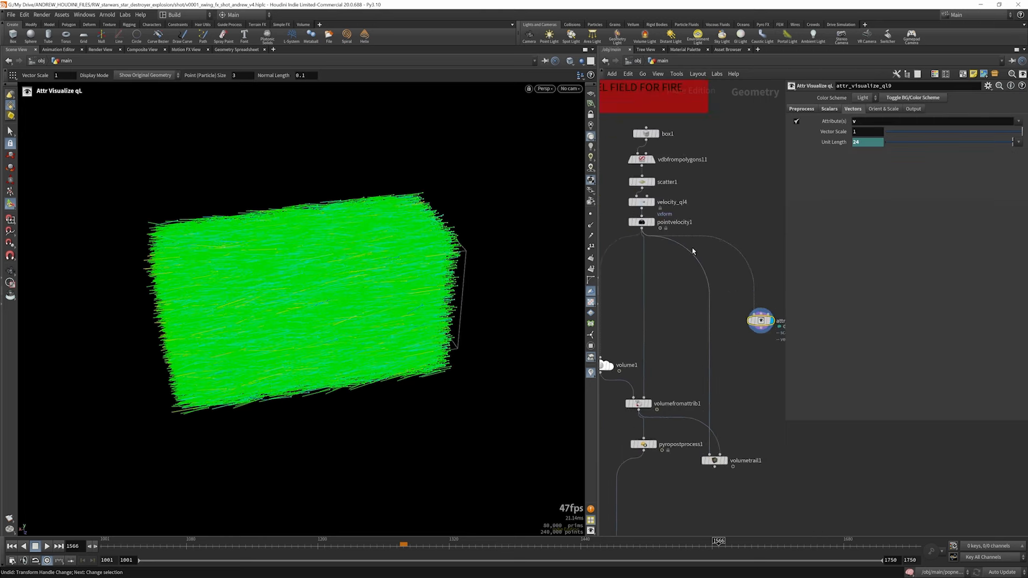
scroll(691, 246, down, 3)
- Select velocity_ql4 to compare its guides with the visualized vectors, and reselect attr_visualize_ql9
mouse_move(636, 228)
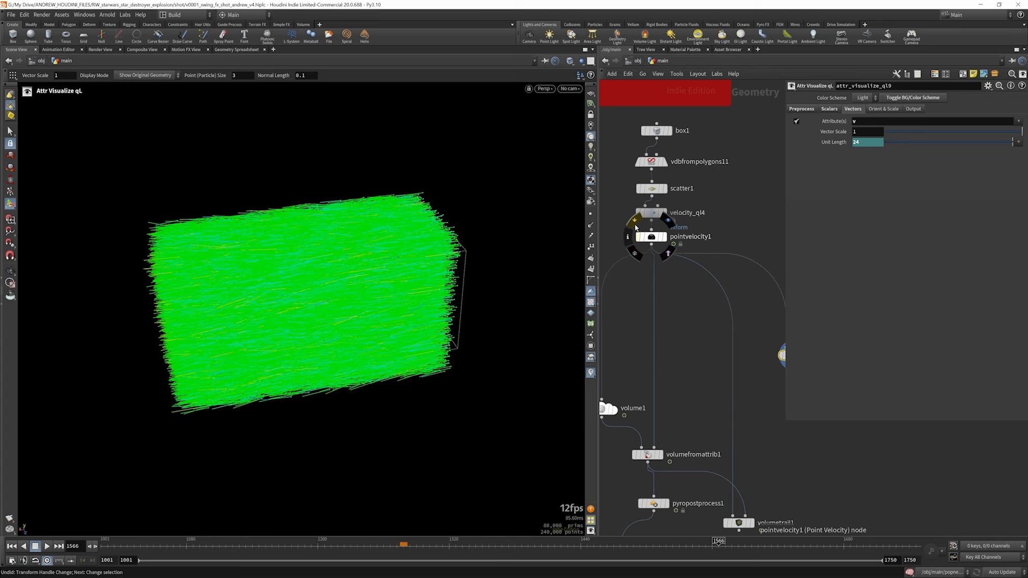
click(652, 213)
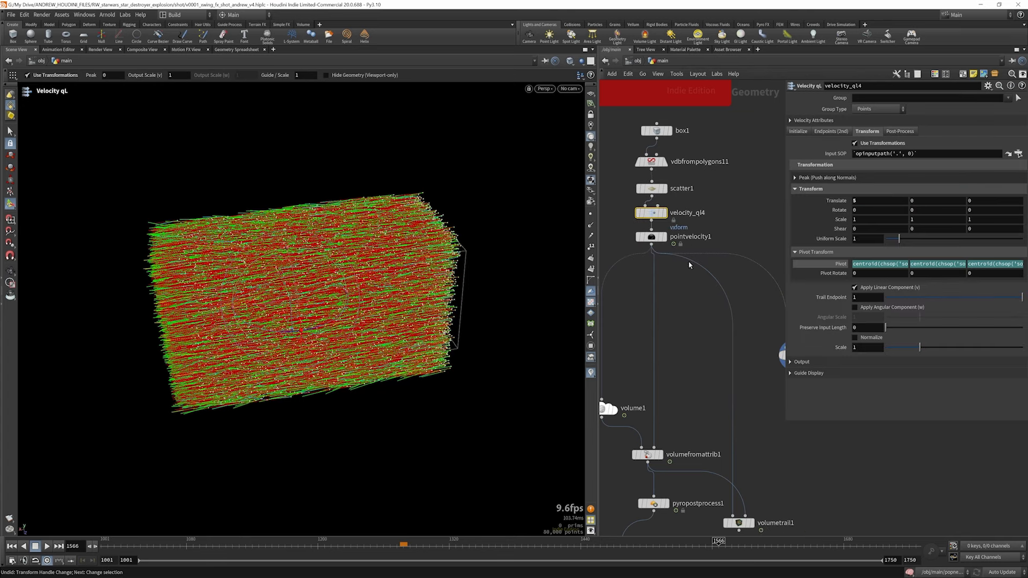
scroll(667, 297, down, 4)
scroll(718, 317, up, 3)
click(726, 320)
scroll(723, 320, down, 2)
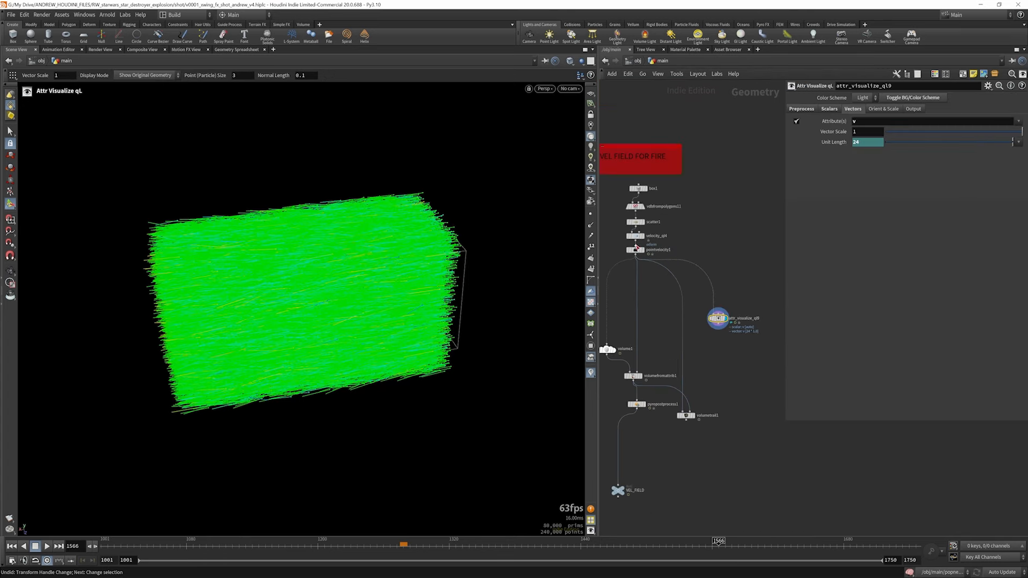
- Bypass velocity_ql4 and re-enable it to compare its effect on the vectors, inspecting them from another angle
click(628, 234)
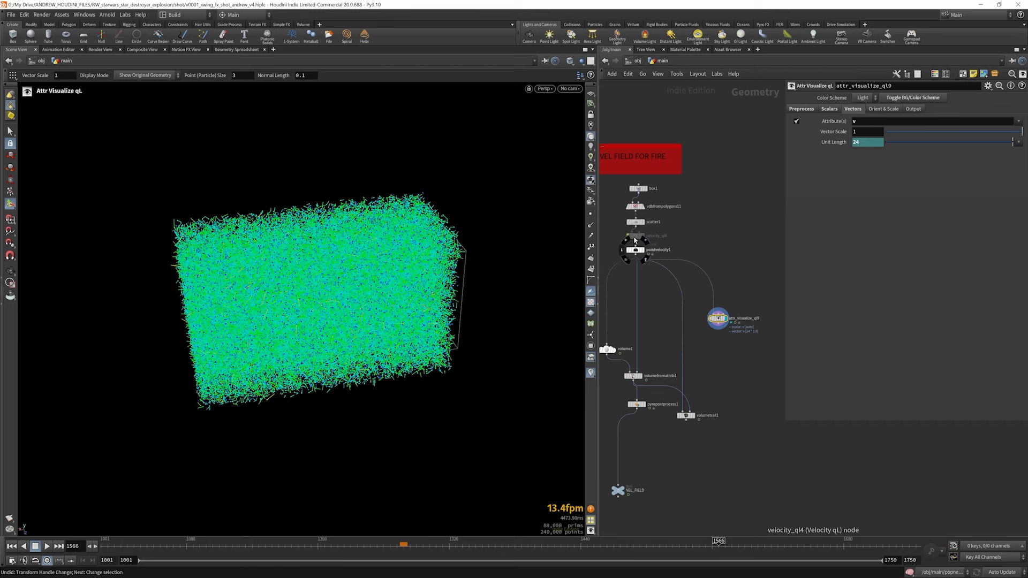
click(628, 234)
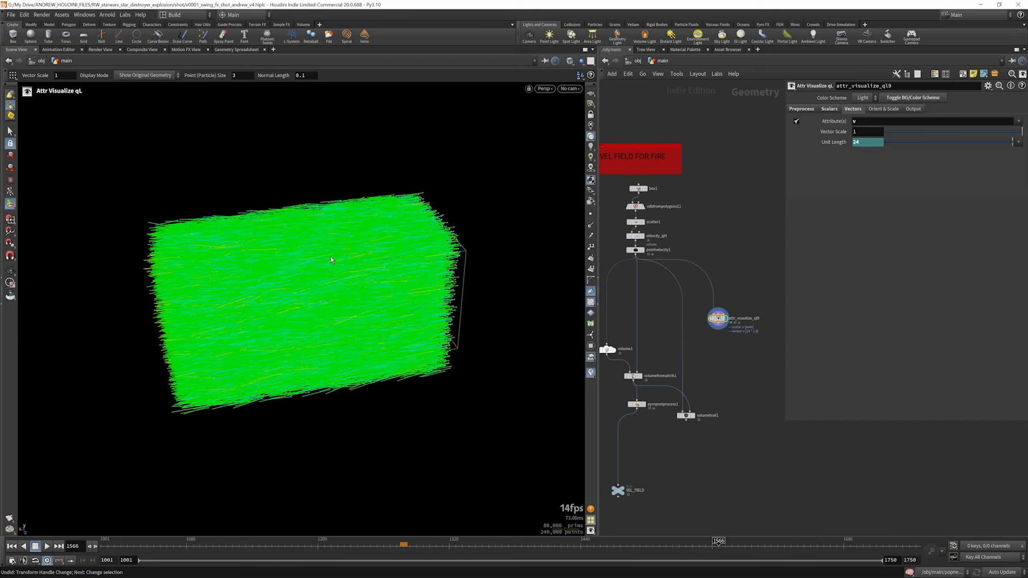
click(11, 271)
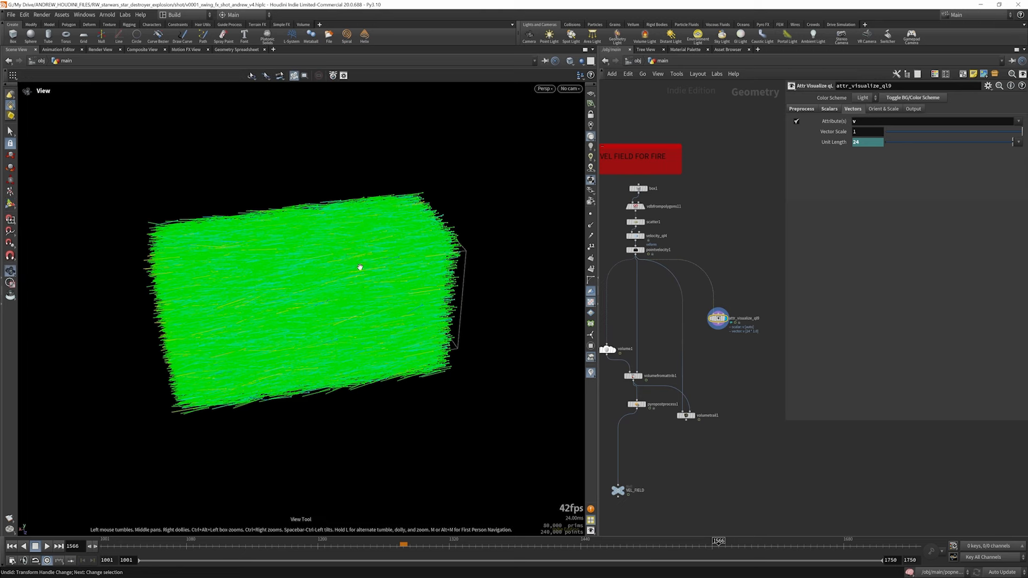
drag(360, 269, 328, 235)
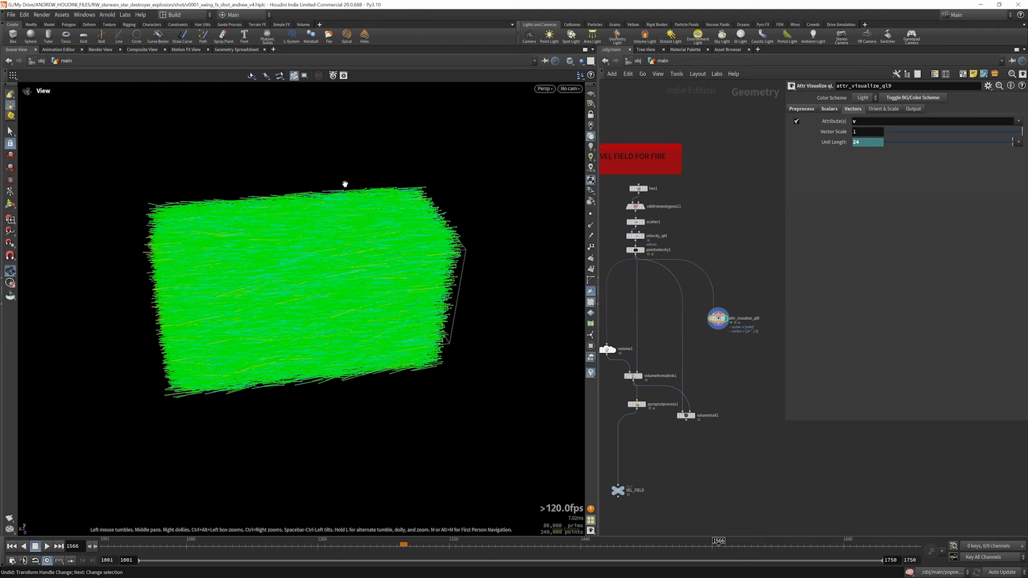
drag(342, 299, 300, 201)
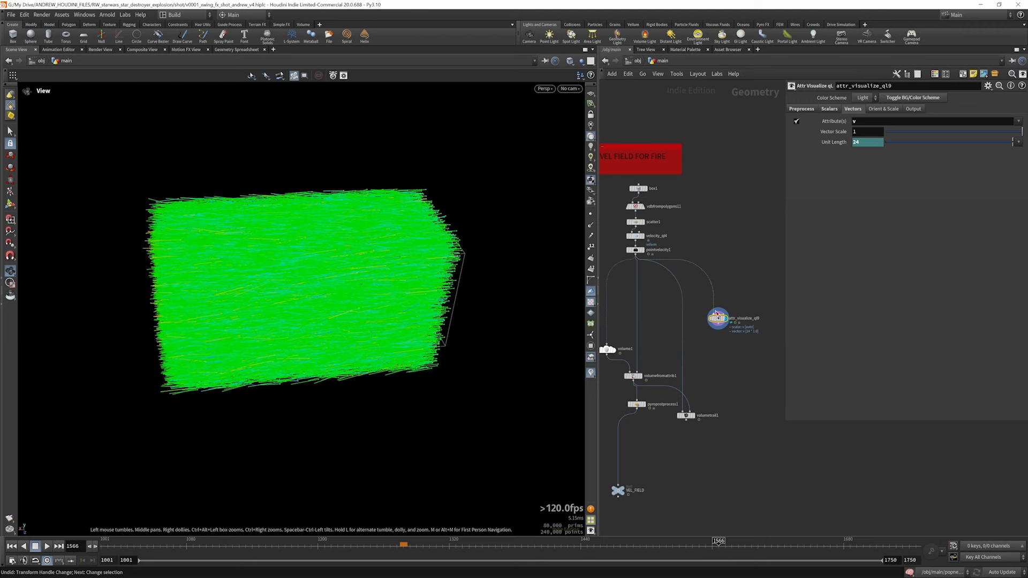
- Display volume1 and examine its bounds, name and uniform sampling settings
scroll(724, 242, down, 4)
scroll(688, 322, up, 8)
scroll(683, 275, down, 3)
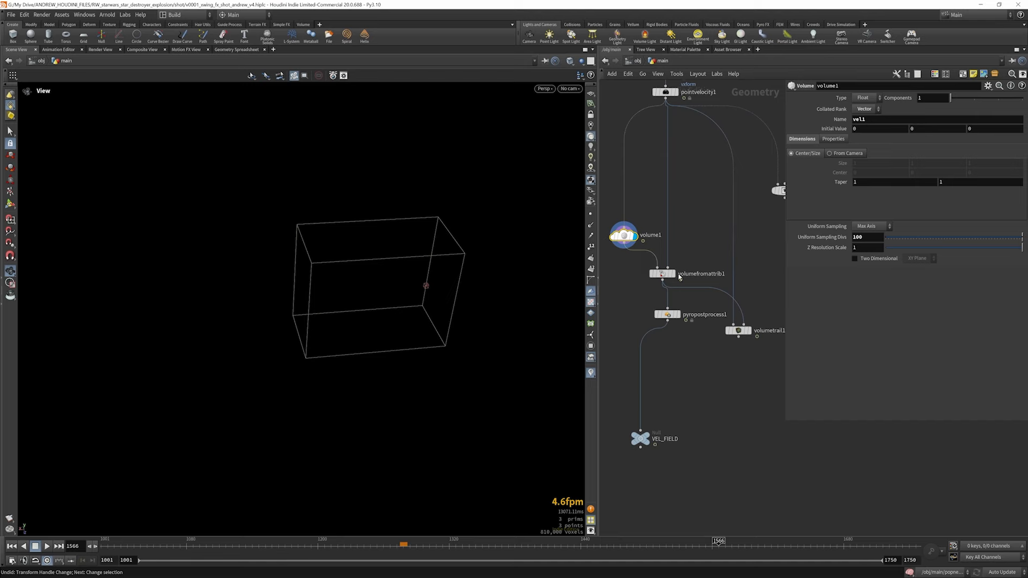
- Display volumefromattrib1 and then volumetrail1, inspecting the trails from several angles and examining the Volume Trail settings
click(673, 273)
click(751, 333)
click(739, 330)
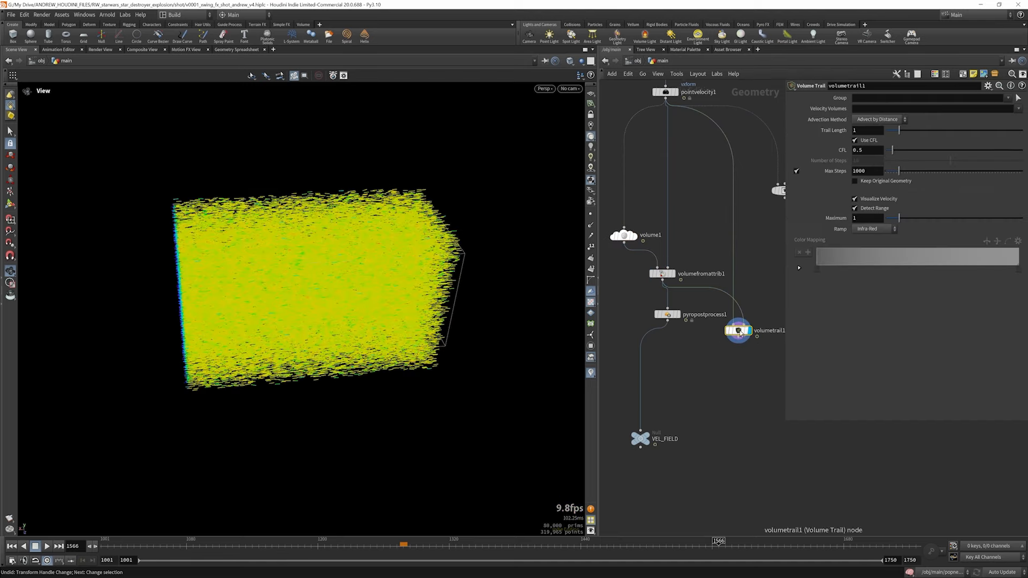
drag(308, 273, 322, 236)
scroll(685, 300, down, 2)
scroll(695, 305, up, 2)
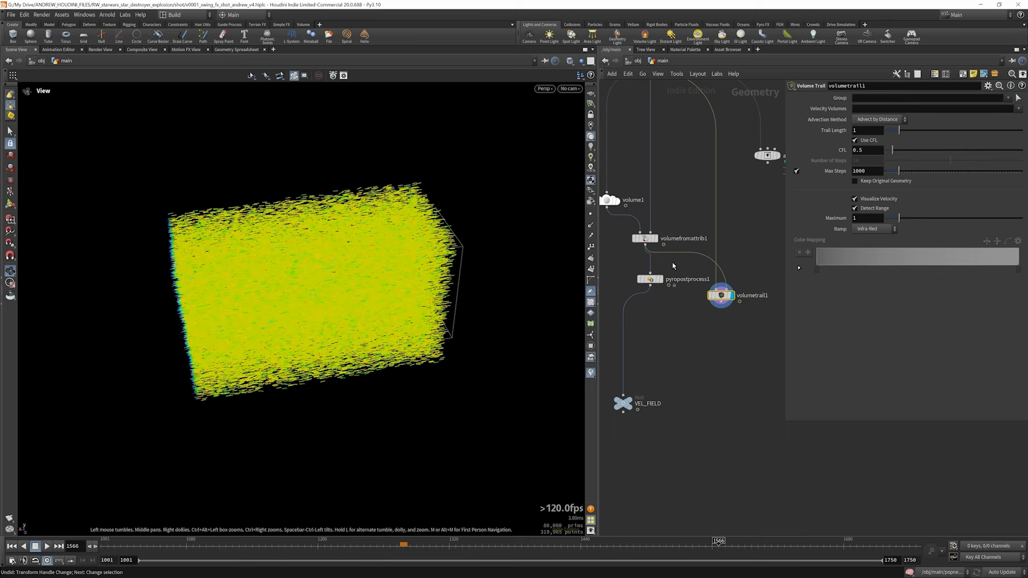
scroll(720, 301, down, 2)
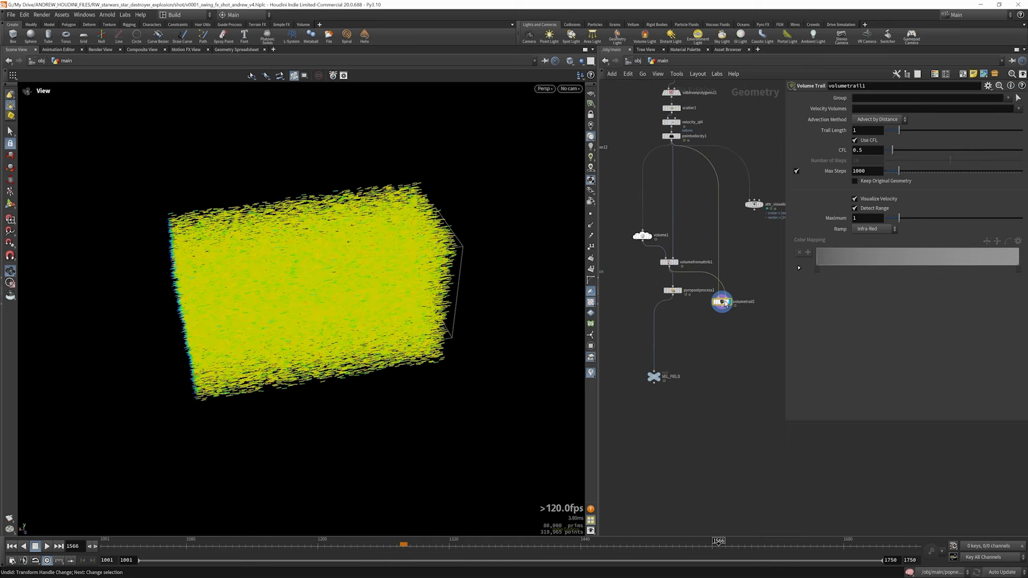
drag(352, 282, 356, 259)
- Display attr_visualize_ql9 to compare its velocity vectors with the volume trails
scroll(744, 210, up, 3)
click(744, 213)
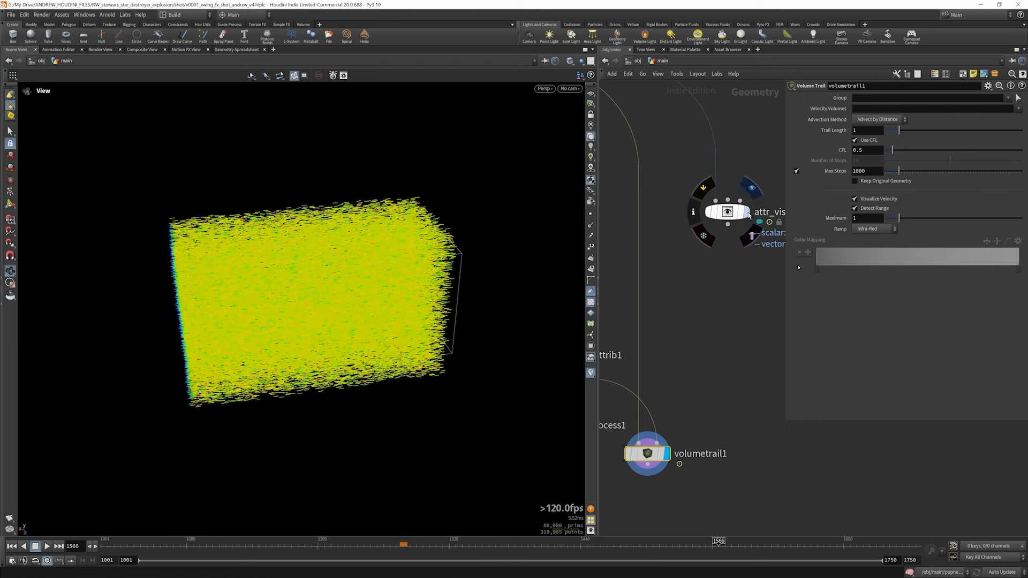
scroll(672, 271, down, 5)
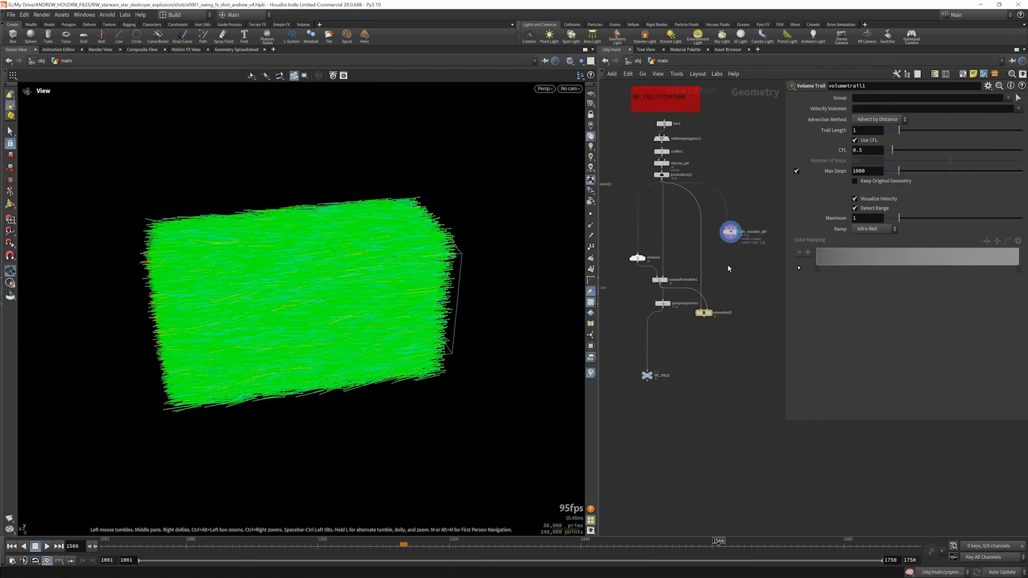
- Display pyropostprocess1 and examine its Convert to VDB setting
scroll(666, 303, up, 5)
click(636, 297)
click(621, 297)
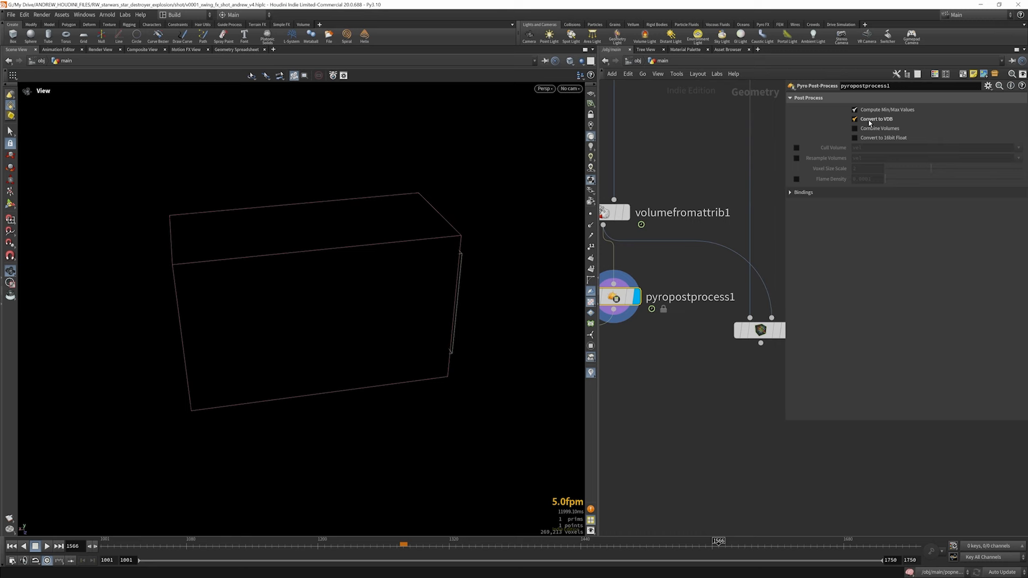
scroll(769, 255, down, 5)
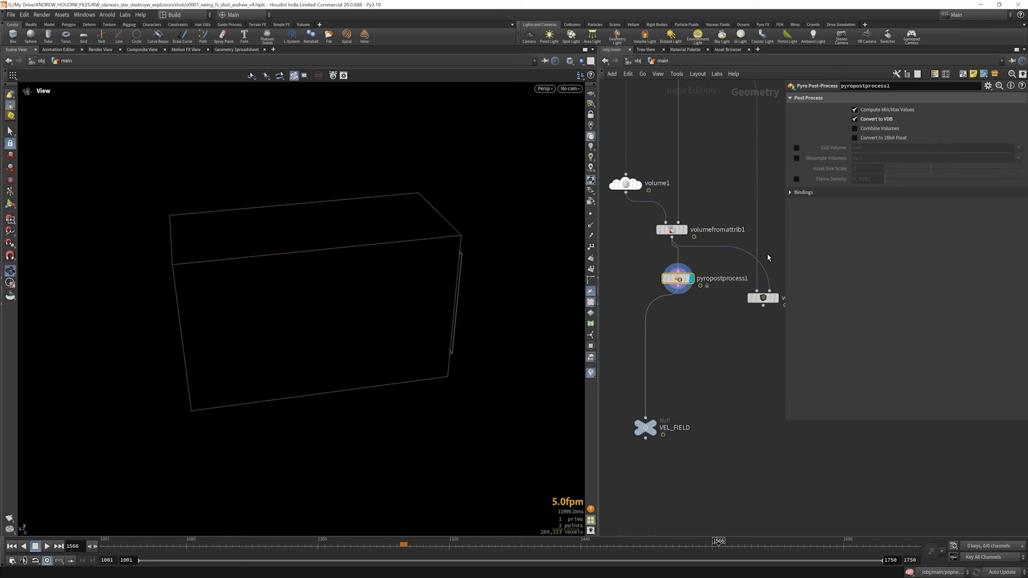
- Display the VEL_FIELD null and survey its branch within the surrounding network
scroll(698, 346, up, 3)
click(703, 358)
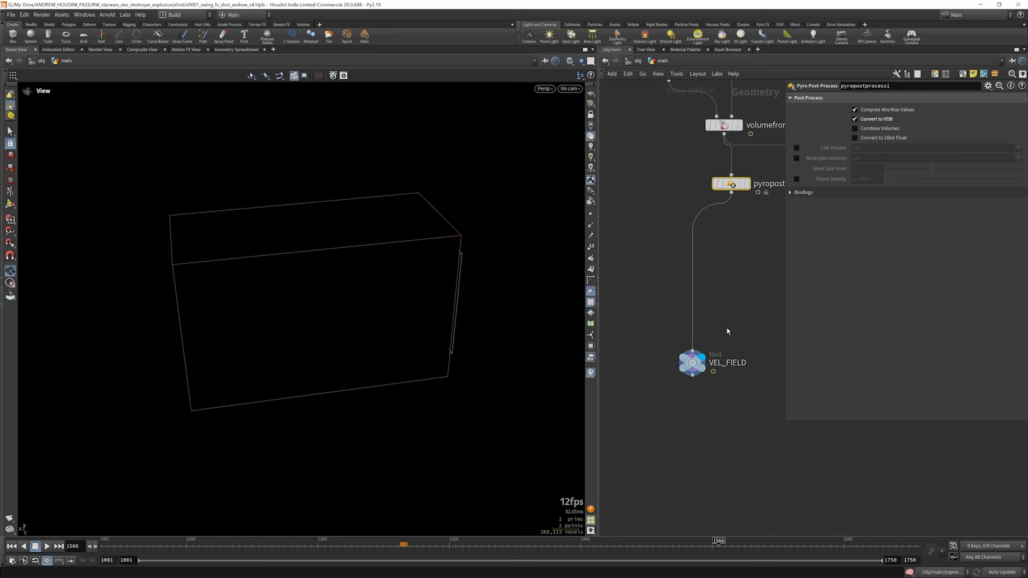
scroll(740, 319, down, 4)
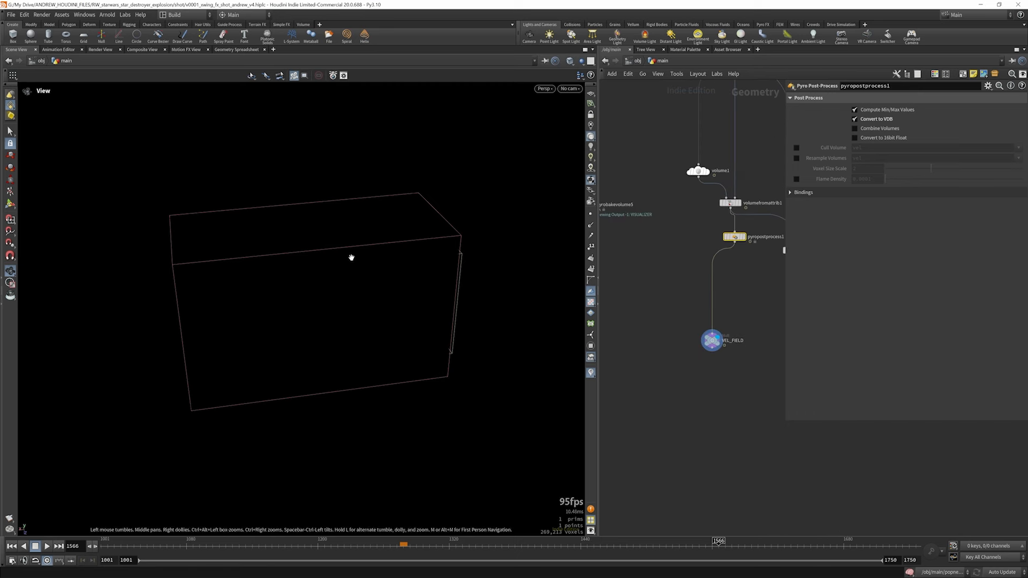
scroll(782, 299, down, 3)
scroll(761, 294, down, 3)
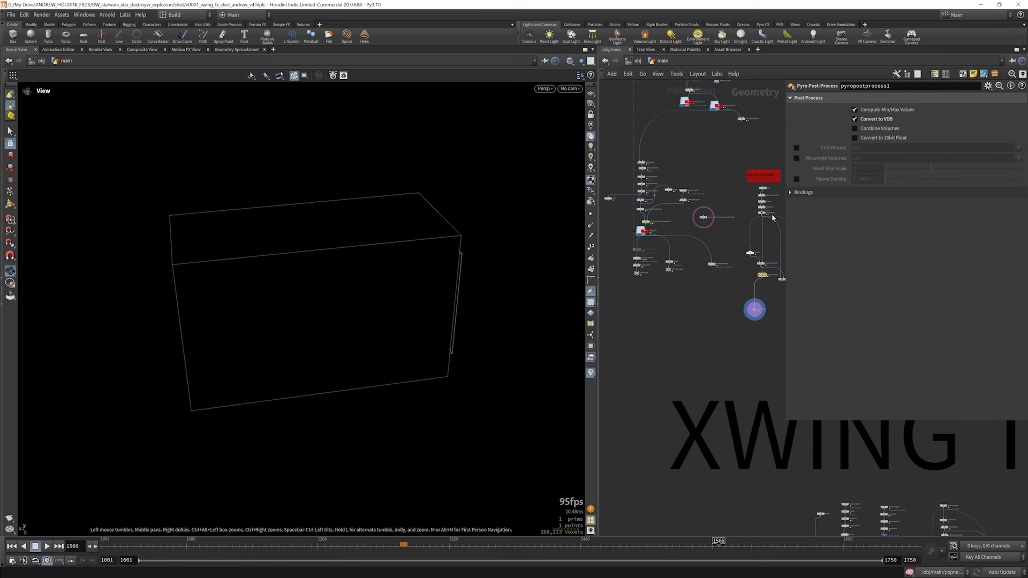
- Display pointvelocity1's points, redisplay attr_visualize_ql9's vectors, and bring pyrosolver_ground_explosion12 in the fire branch into view
scroll(772, 217, up, 8)
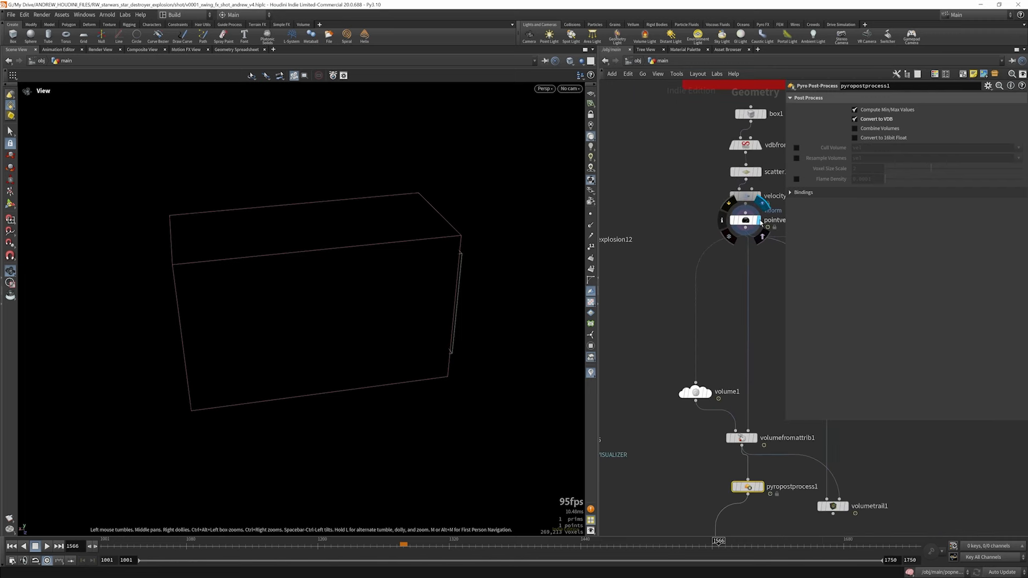
click(760, 221)
scroll(719, 228, down, 4)
scroll(755, 252, up, 5)
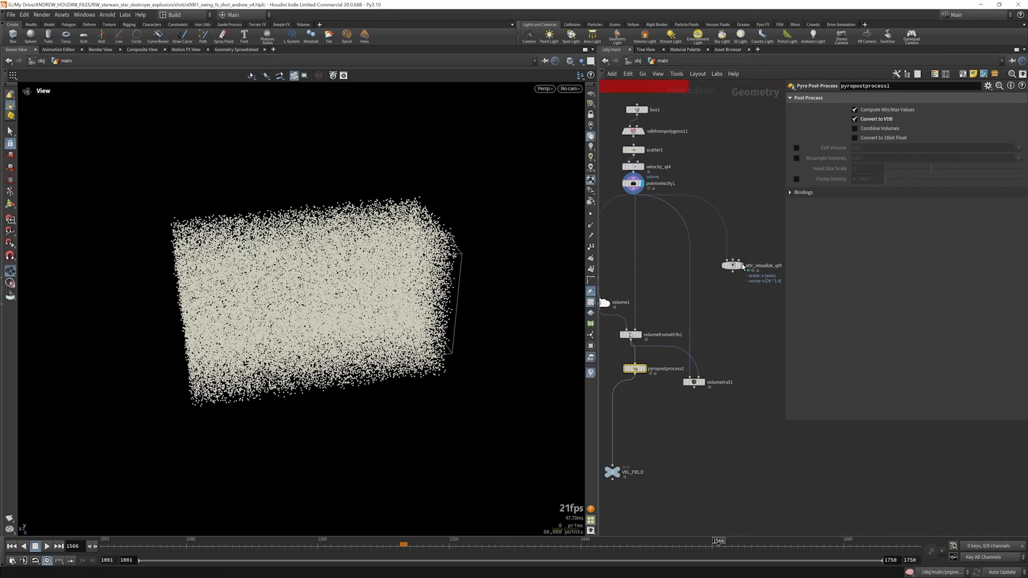
click(733, 265)
scroll(772, 312, down, 7)
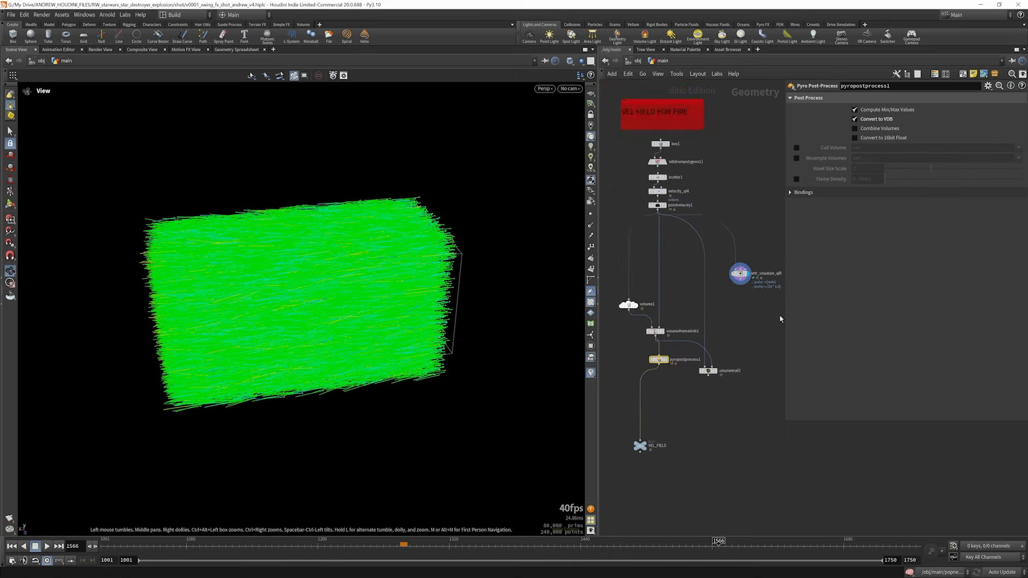
scroll(660, 296, up, 8)
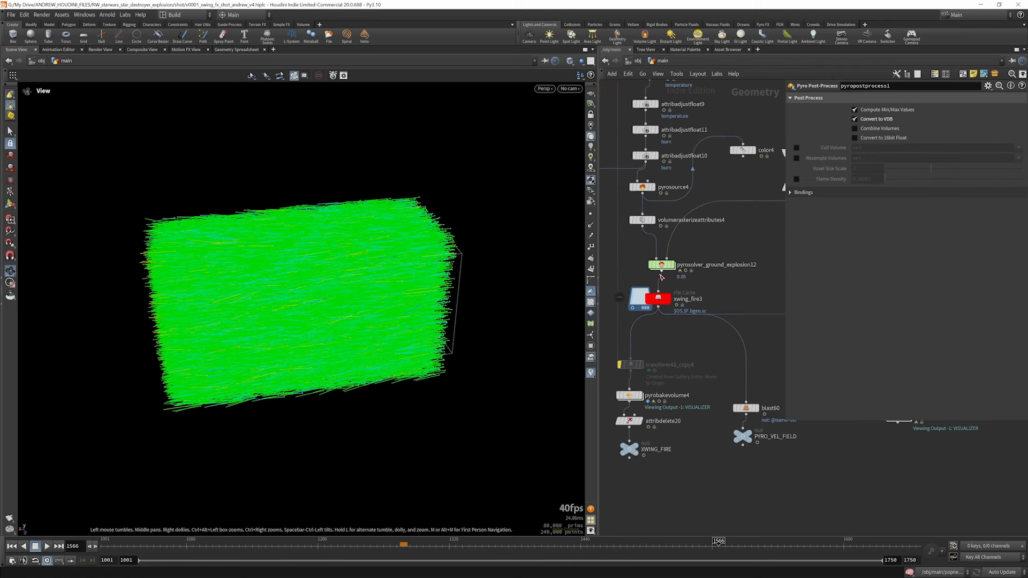
- Display attribdelete4's source points and frame them in the viewport
scroll(658, 274, down, 5)
scroll(661, 166, up, 4)
scroll(665, 173, up, 5)
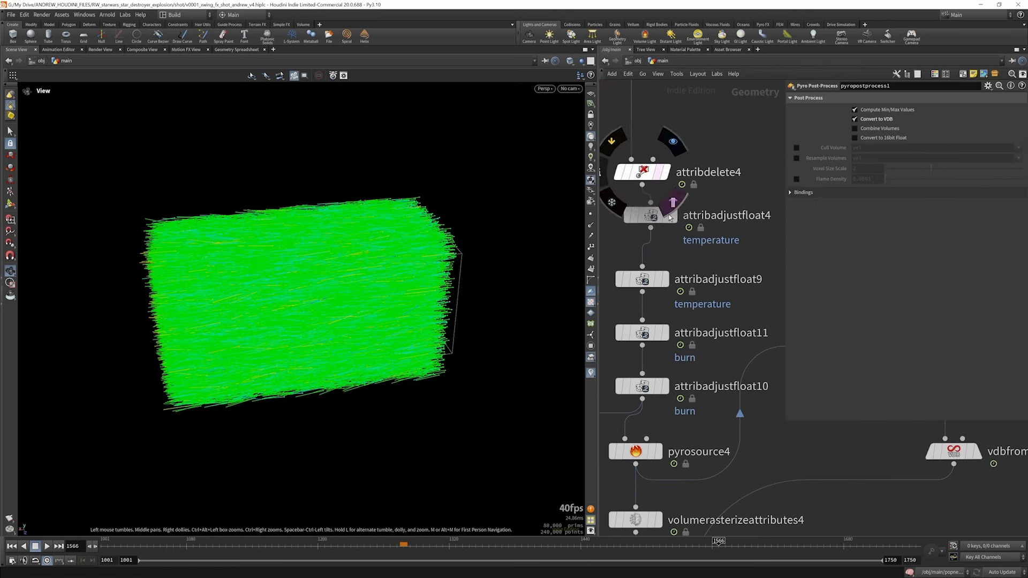
scroll(676, 227, down, 2)
scroll(672, 182, up, 2)
click(667, 195)
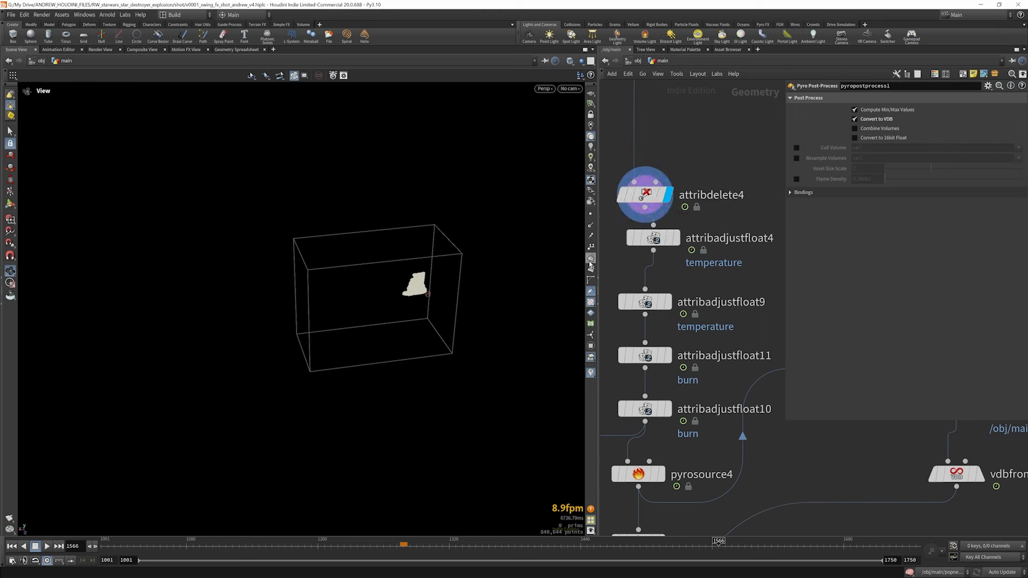
scroll(660, 230, down, 6)
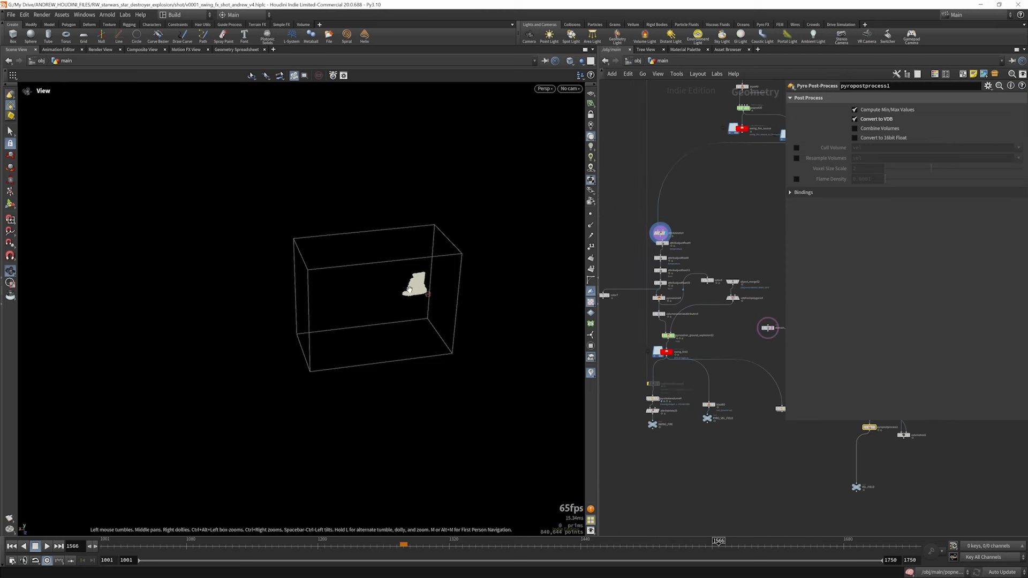
key(f)
scroll(663, 250, up, 4)
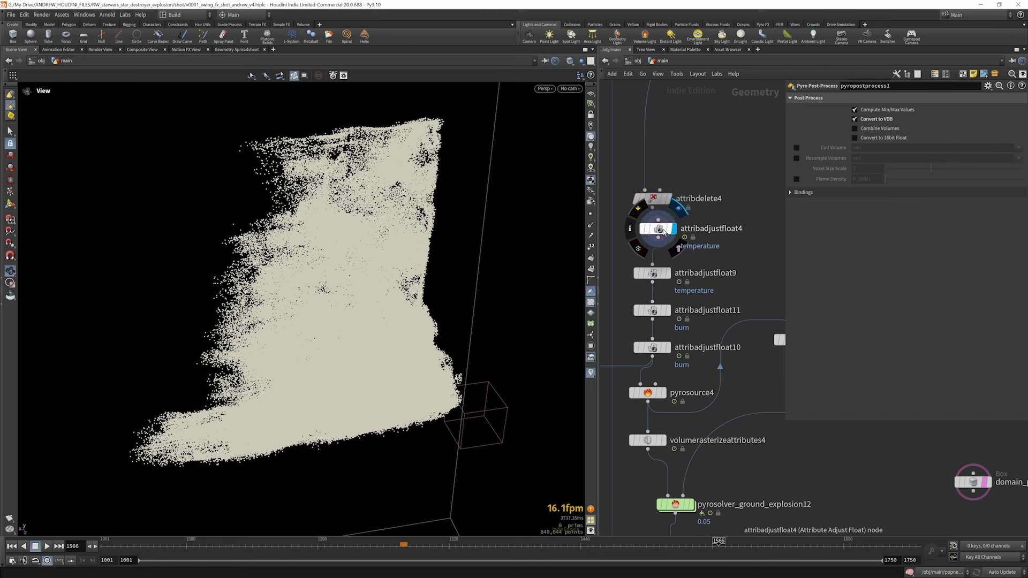
- Inspect attribadjustfloat4's temperature settings, connect its output to color4 and display color4
click(666, 229)
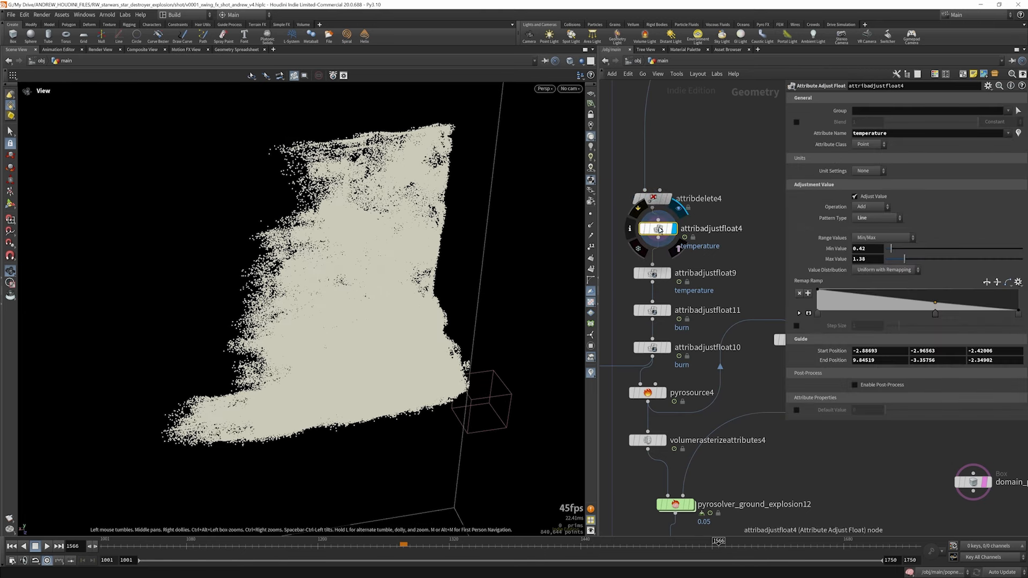
scroll(658, 212, down, 4)
scroll(706, 255, up, 3)
drag(706, 269, 619, 199)
click(745, 283)
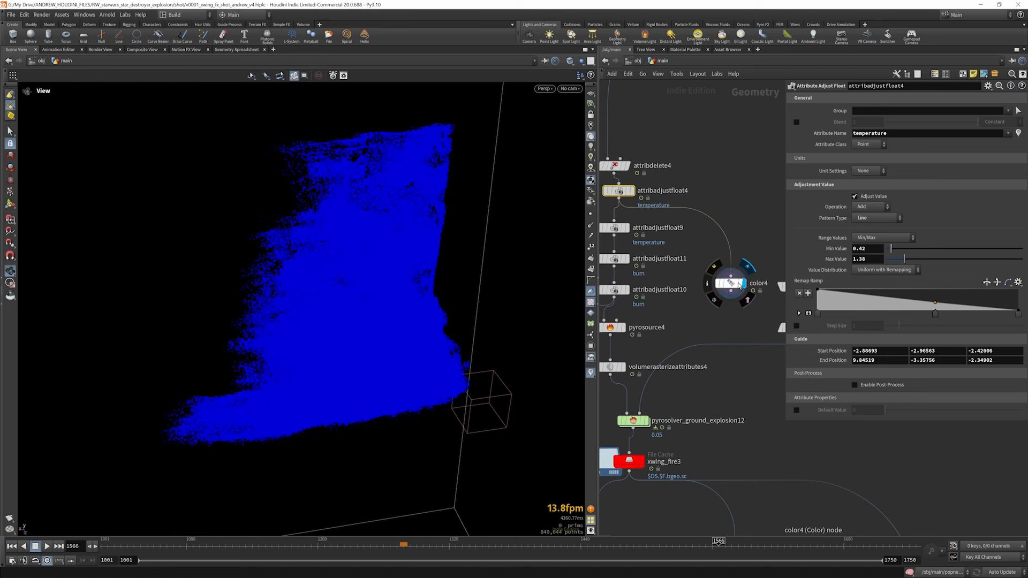
click(730, 283)
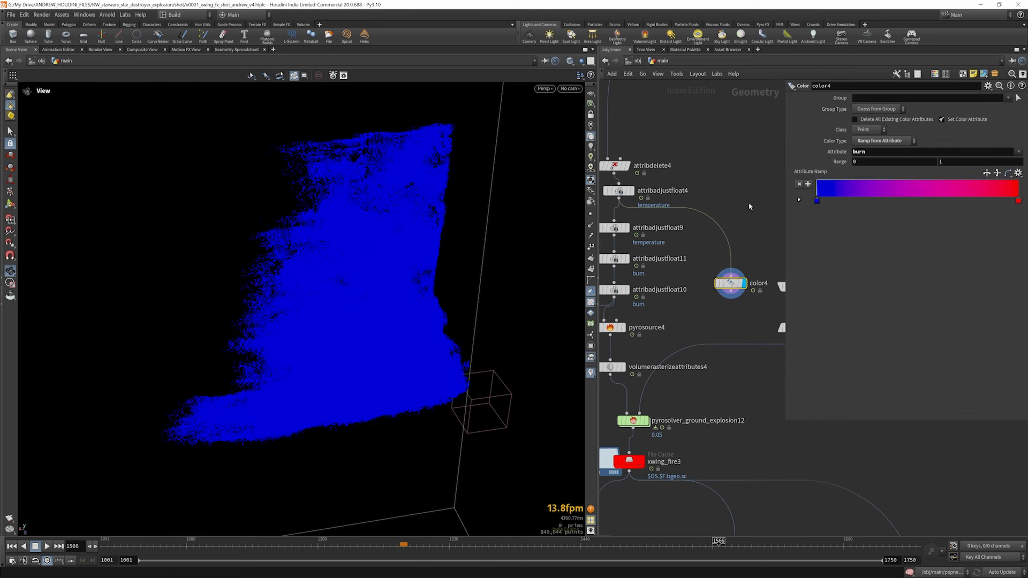
- Set color4's ramp attribute to temperature and shift the node slightly closer to the adjust chain
click(926, 155)
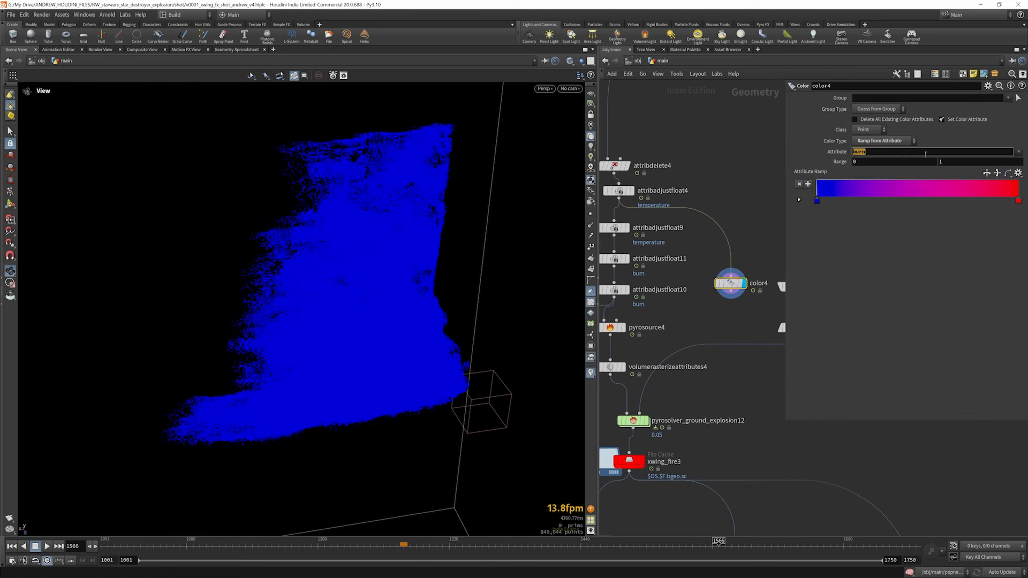
click(1016, 152)
click(1000, 188)
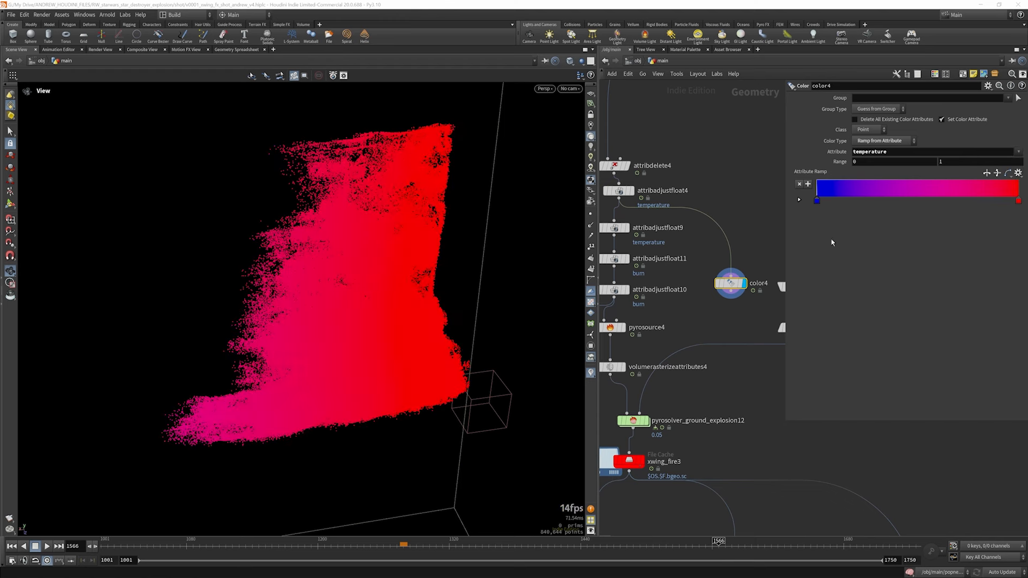
drag(731, 282, 735, 266)
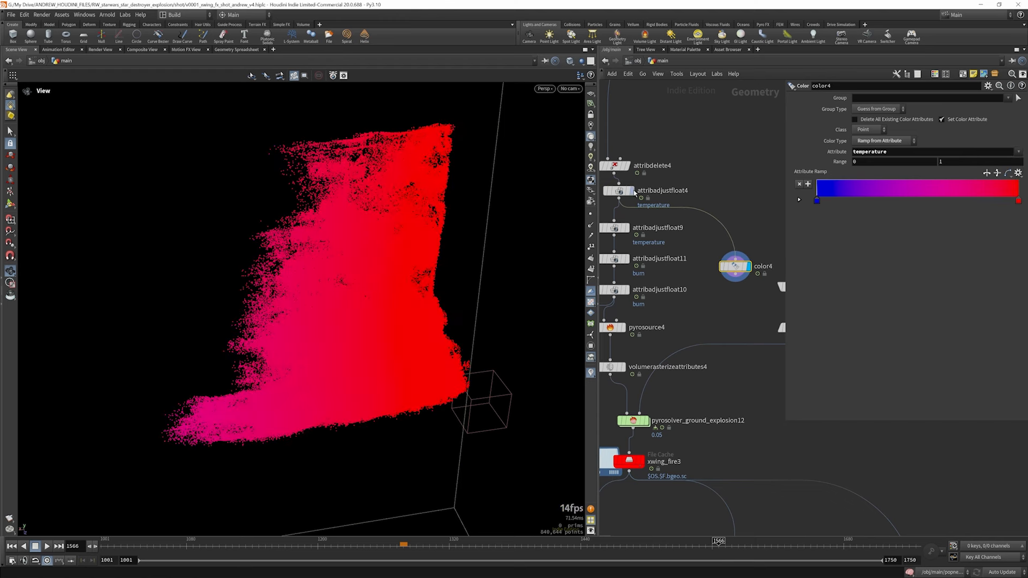
- Bypass attribadjustfloat4 and re-enable it to compare the temperature colors on the points
click(606, 178)
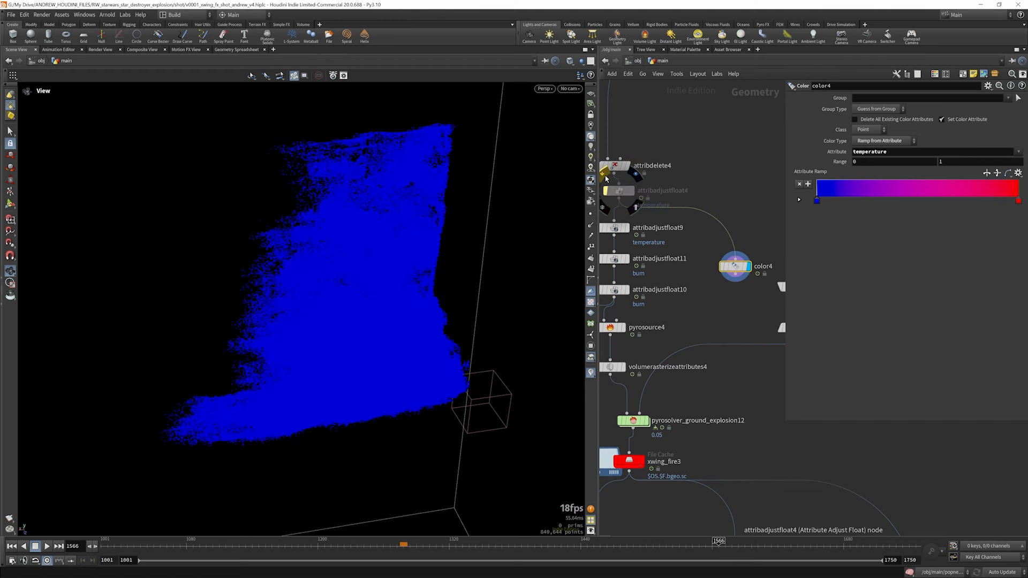
click(606, 178)
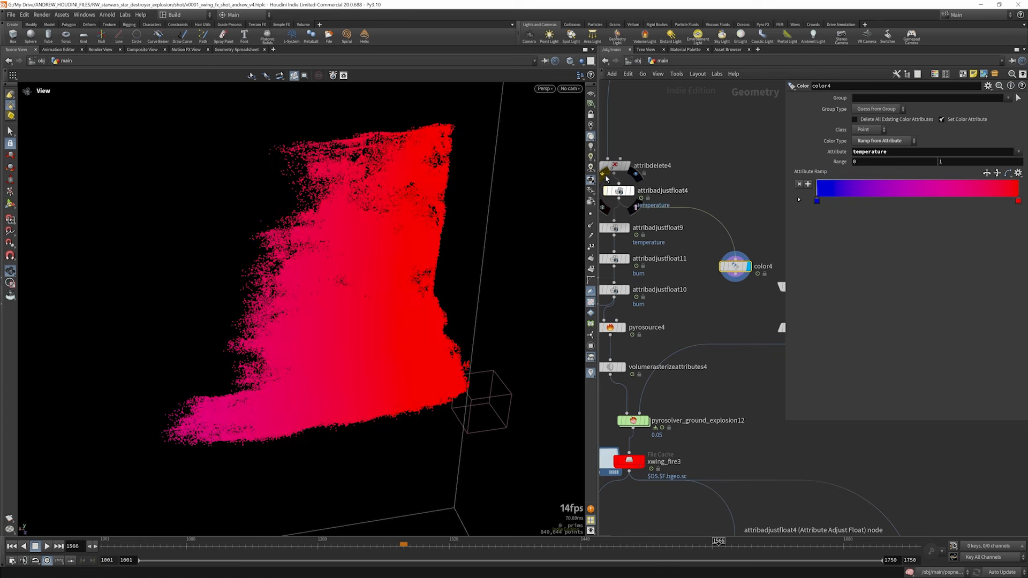
click(736, 267)
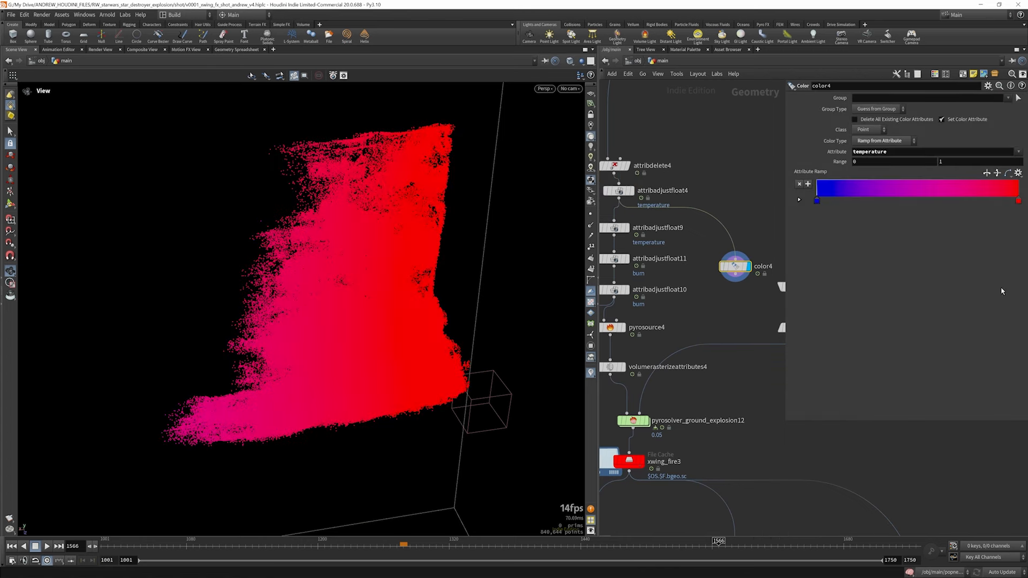
- Move the middle point of attribadjustfloat4's remap ramp further along the slope to extend the hot region
click(619, 191)
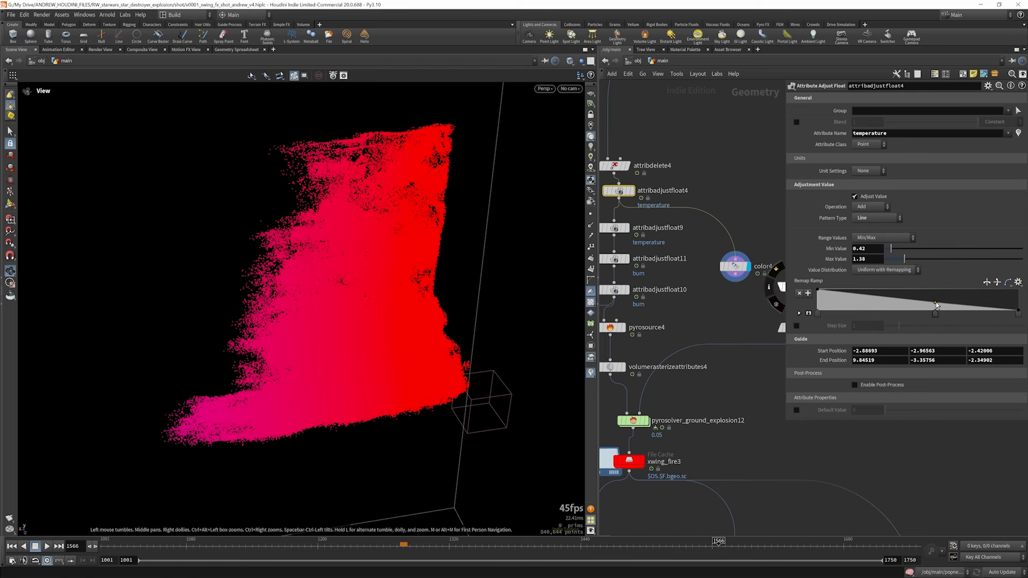
drag(936, 305, 984, 310)
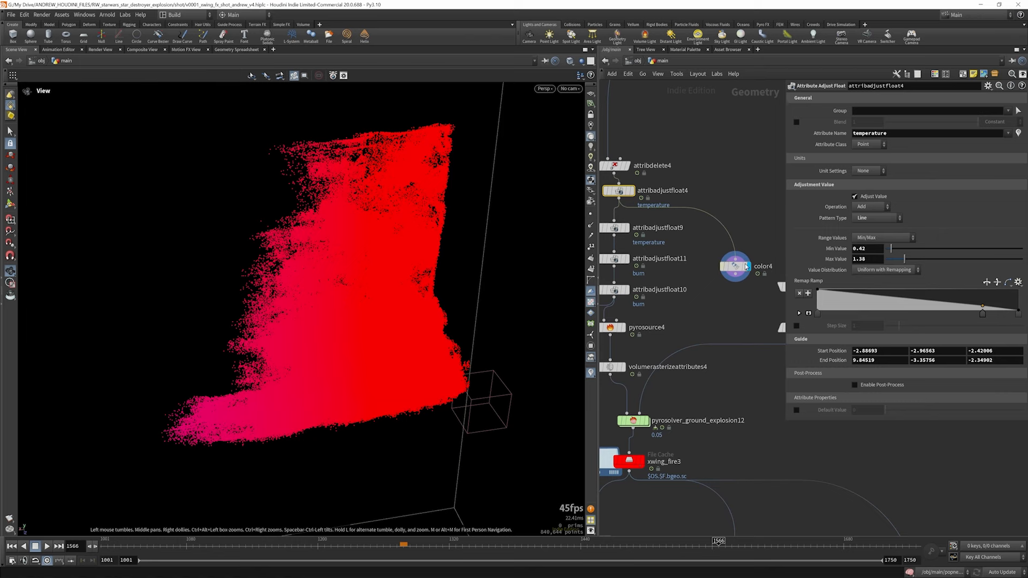
drag(401, 248, 384, 209)
- Rewire color4 to attribadjustfloat9's output and open attribadjustfloat9's noise settings
scroll(730, 214, down, 4)
scroll(704, 215, up, 3)
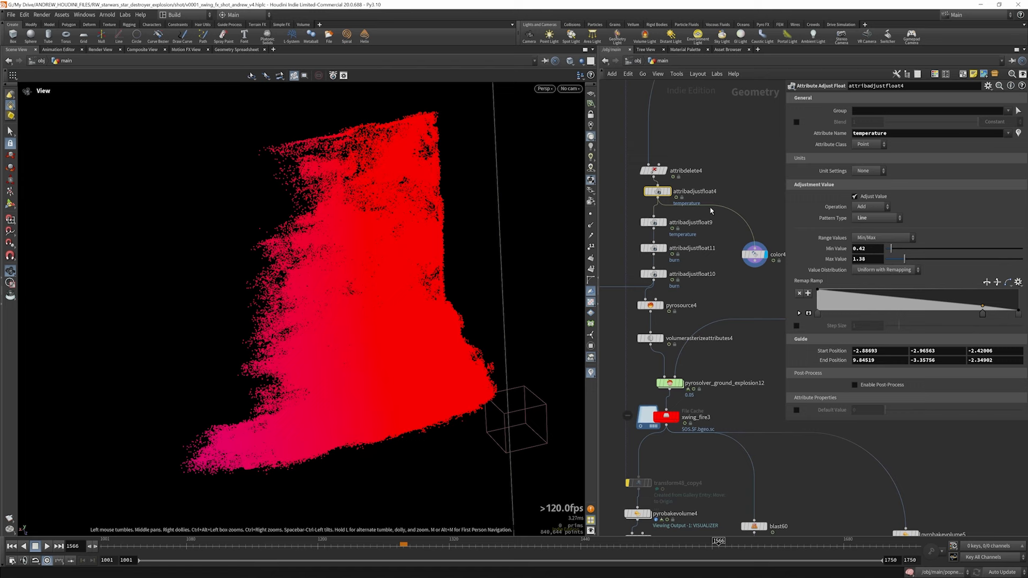
drag(710, 208, 676, 234)
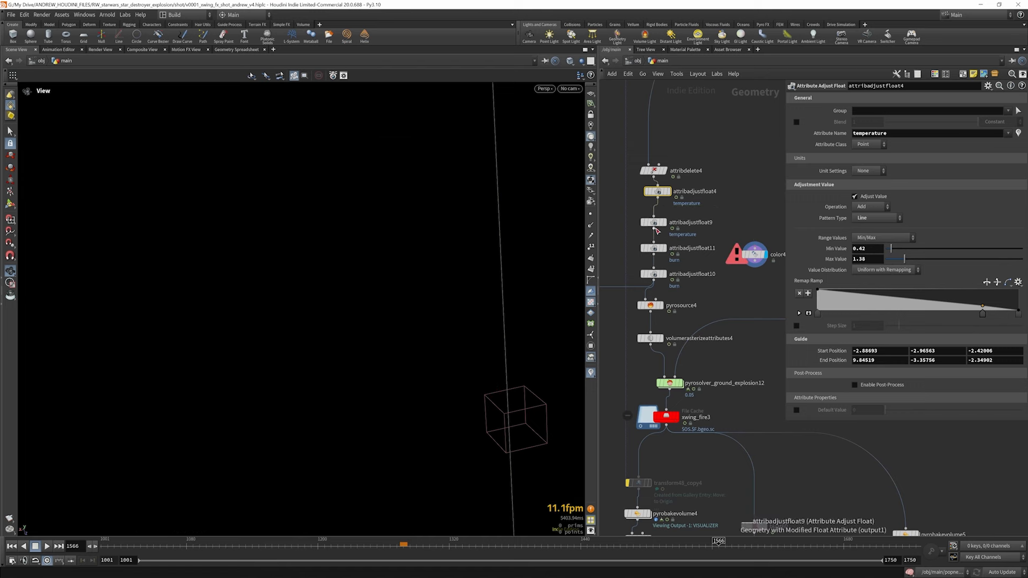
click(655, 230)
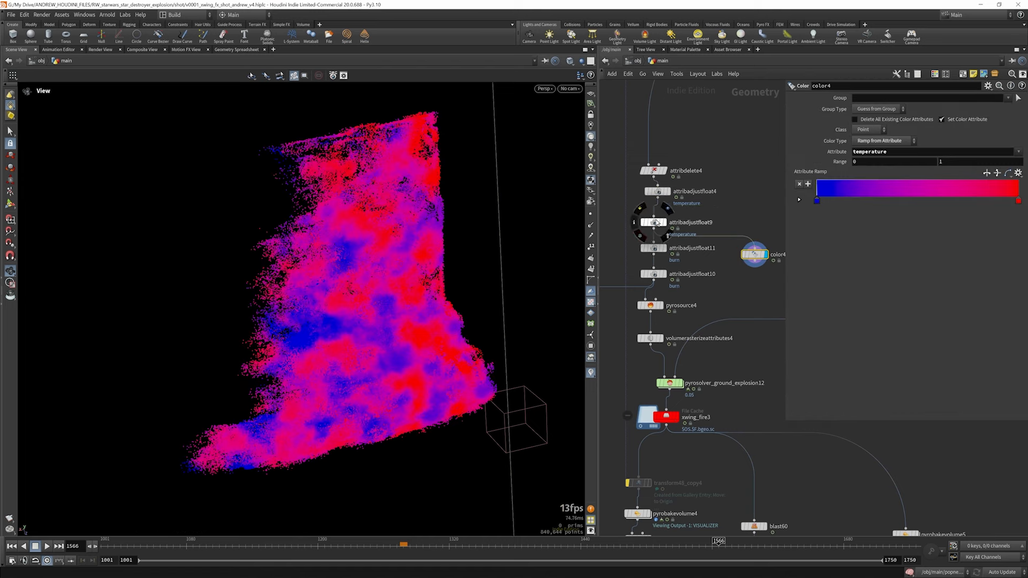
click(657, 223)
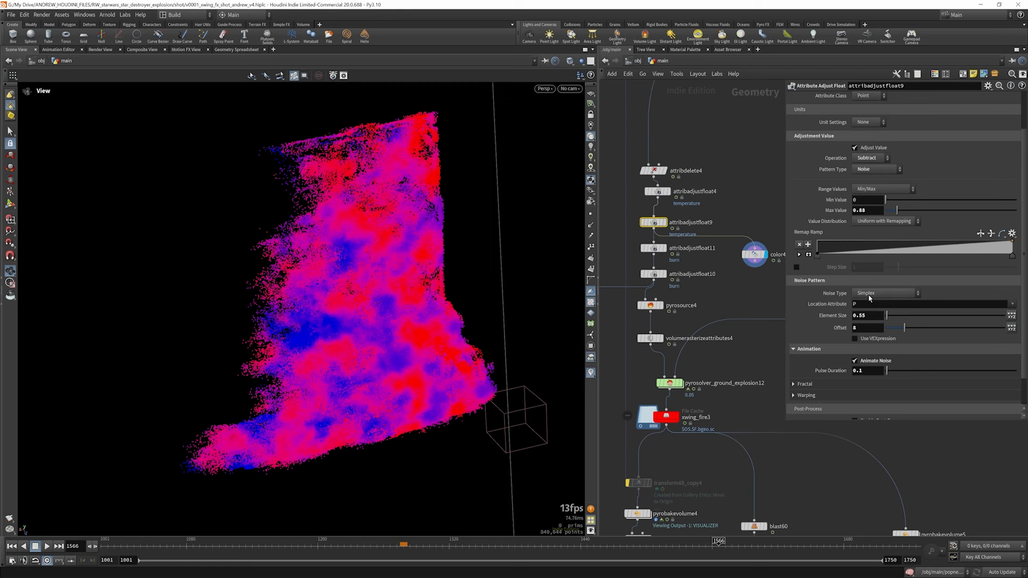
- Try Alligator noise on attribadjustfloat9, return to Simplex, and try a larger element size before undoing it
click(884, 293)
click(874, 327)
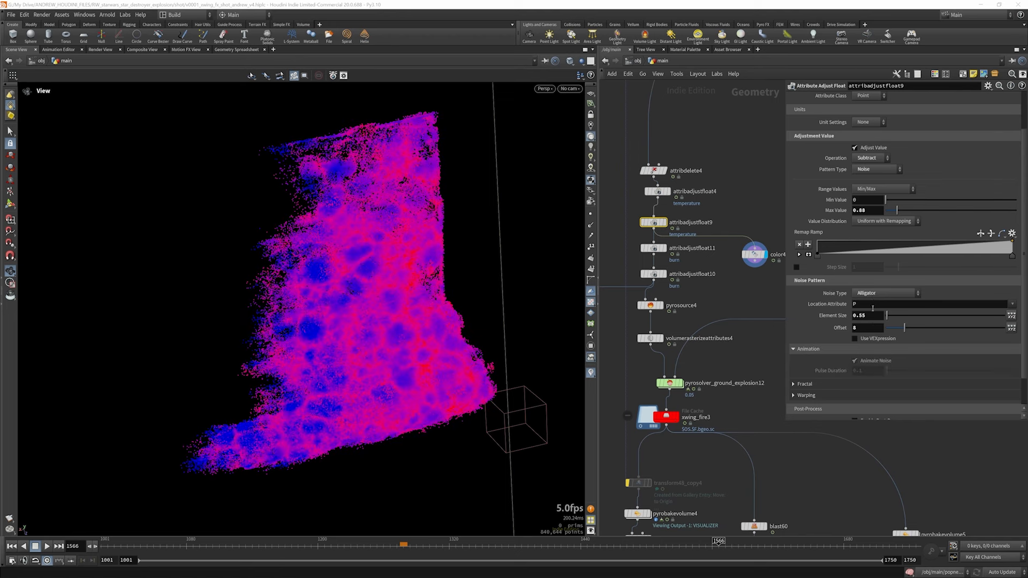
click(884, 293)
click(882, 354)
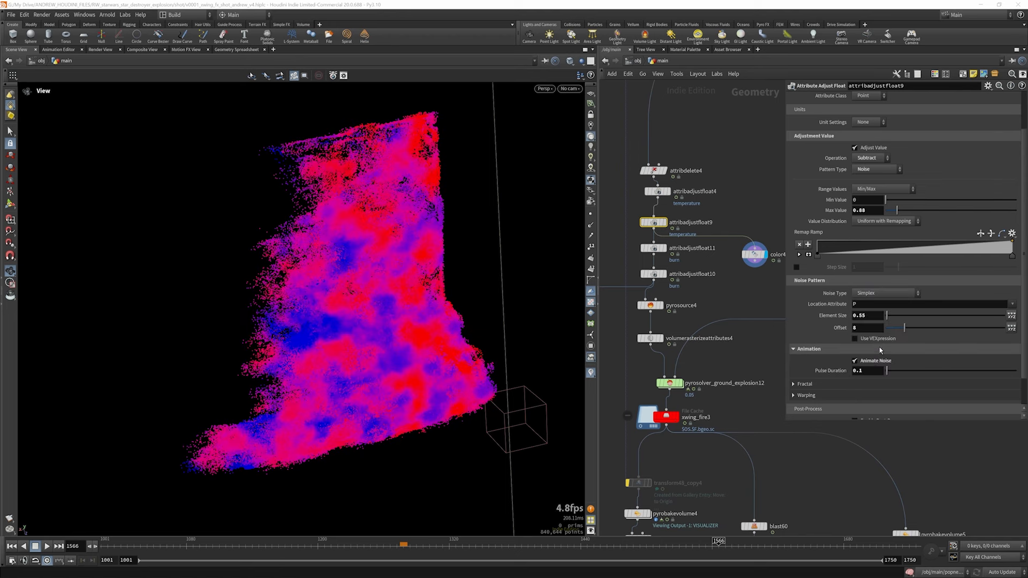
drag(888, 315, 893, 316)
key(ctrl+z)
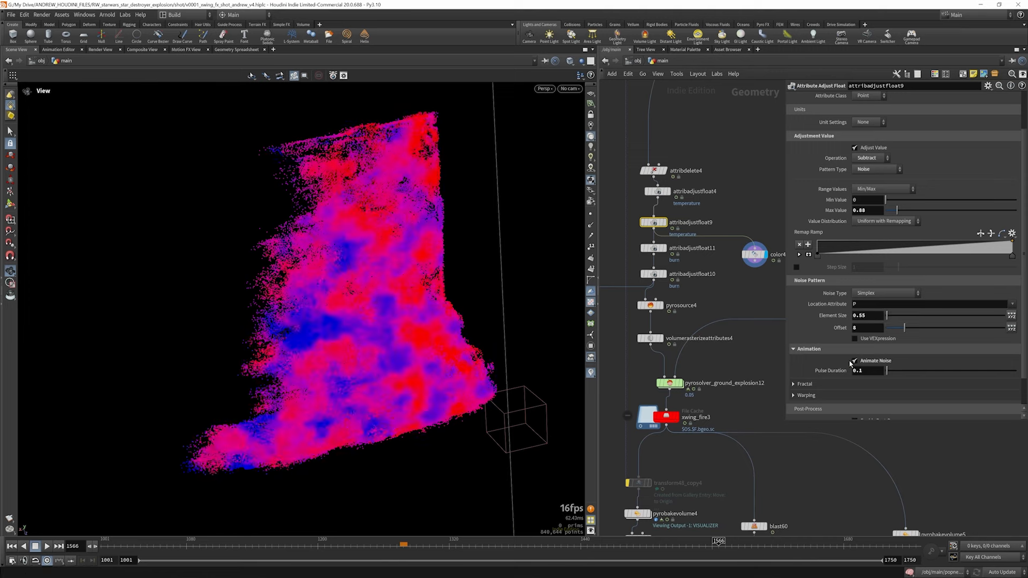
- Scrub the timeline with attribadjustfloat9's Animate Noise on, off and on again to compare the noise motion, ending on frame 1440
drag(422, 545, 469, 546)
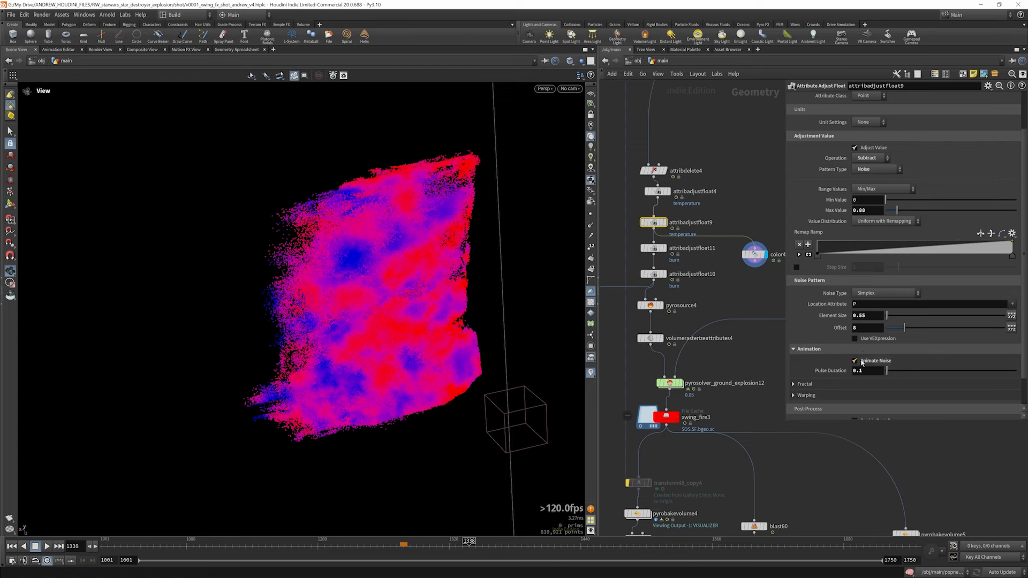
click(854, 361)
drag(471, 543, 584, 546)
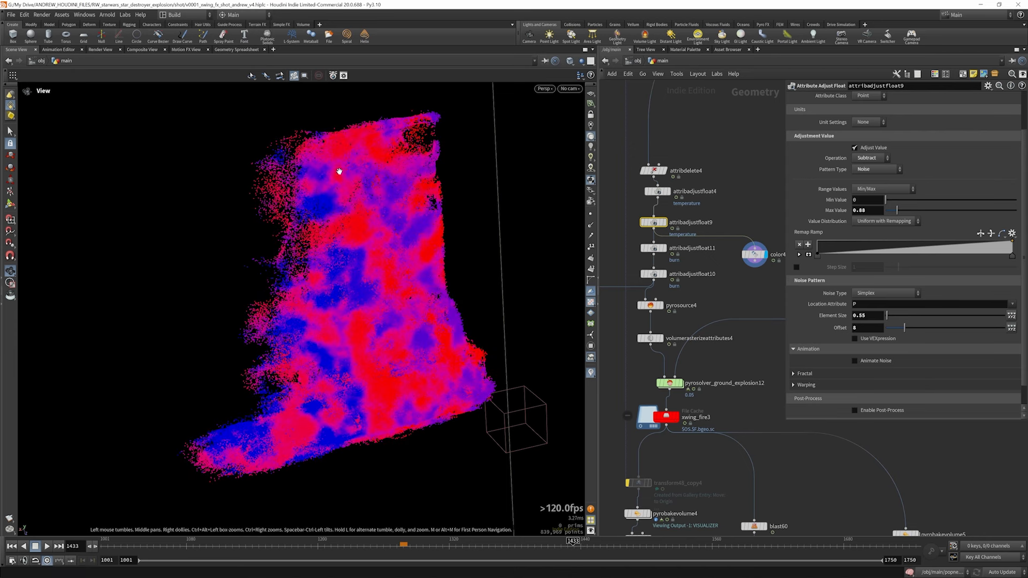
click(855, 361)
click(456, 542)
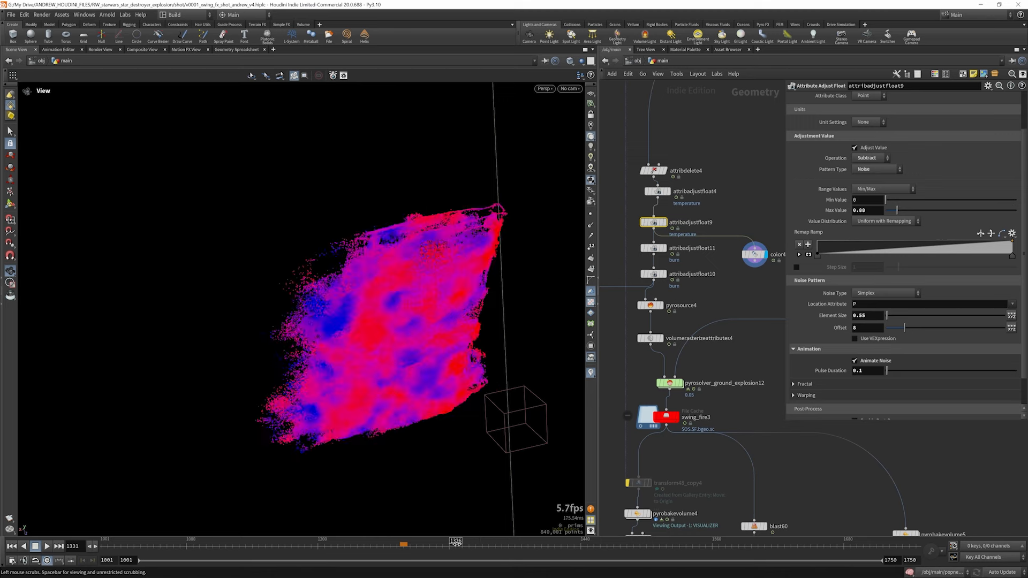
drag(456, 542, 581, 546)
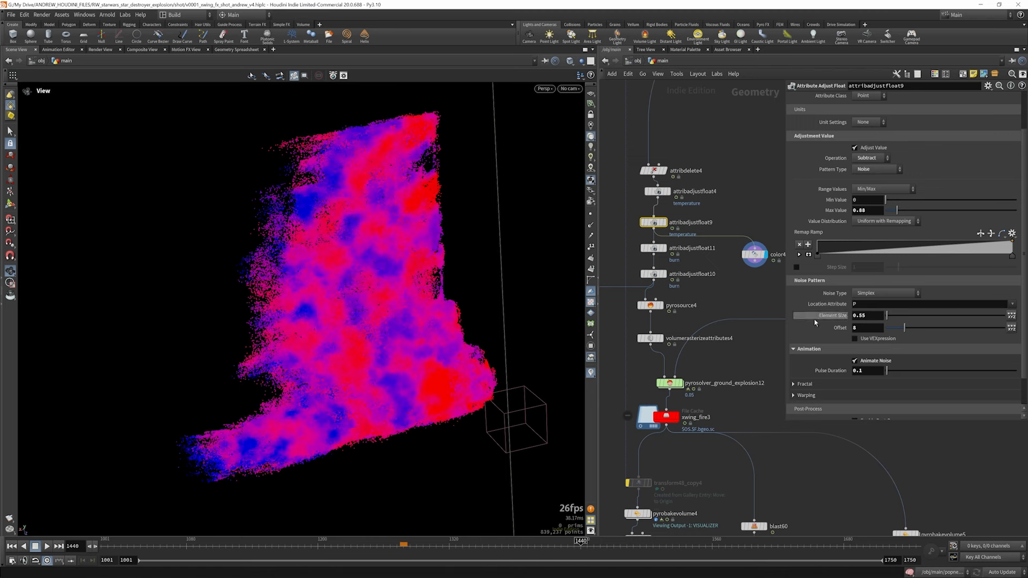
scroll(1024, 254, down, 2)
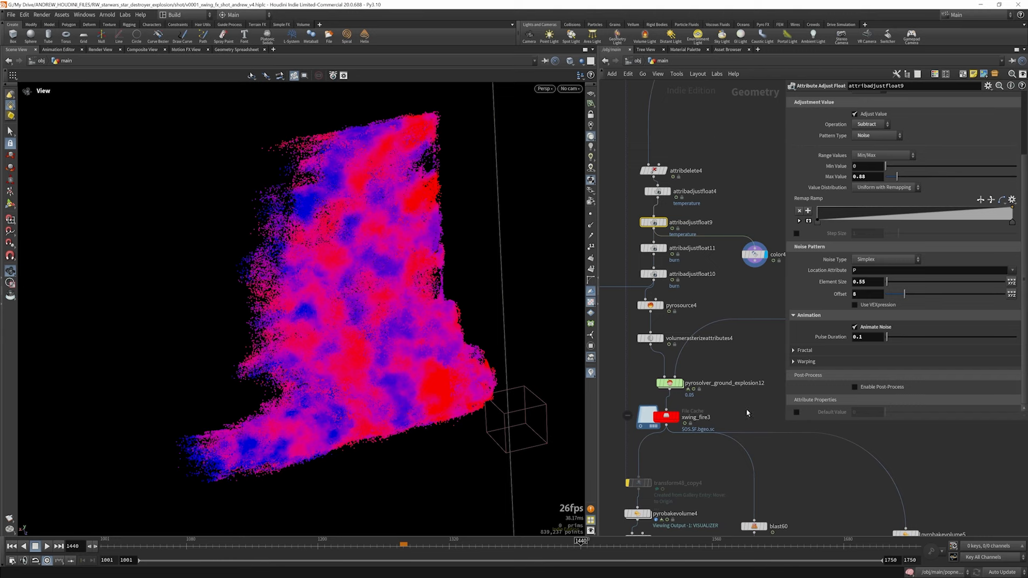
scroll(748, 412, down, 2)
scroll(723, 310, up, 2)
scroll(723, 311, down, 2)
scroll(690, 217, up, 2)
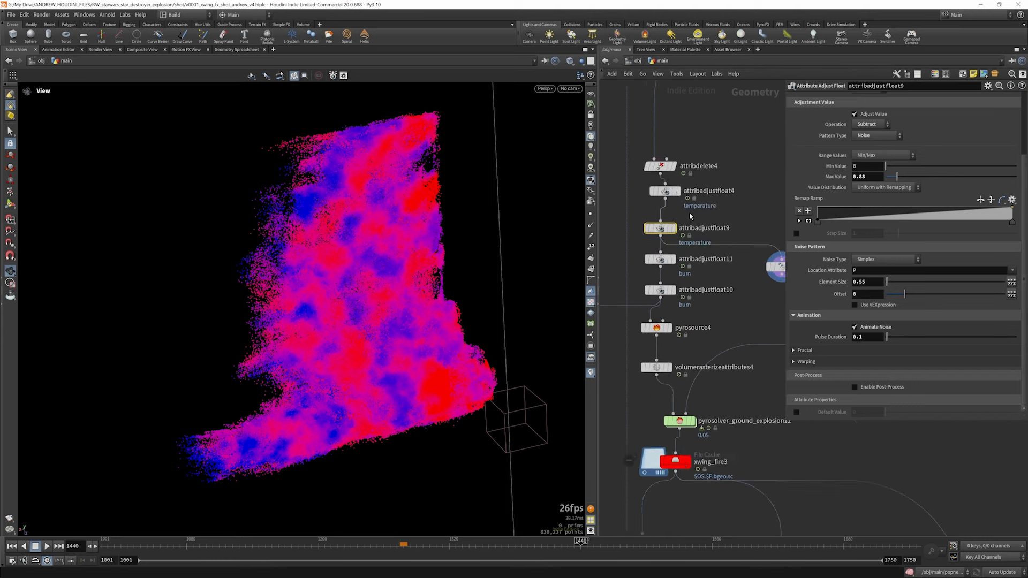
scroll(680, 201, down, 2)
scroll(661, 187, up, 1)
scroll(656, 188, down, 1)
scroll(654, 235, down, 1)
scroll(667, 239, up, 3)
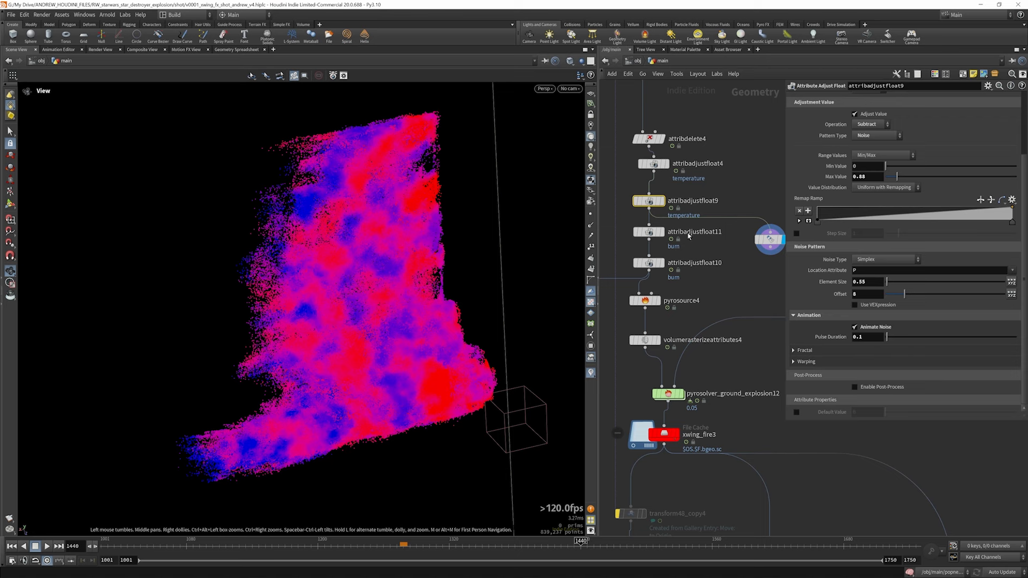
- Rewire color4 to attribadjustfloat11's output, view attribadjustfloat11's points and redisplay color4
drag(649, 235, 655, 258)
click(663, 232)
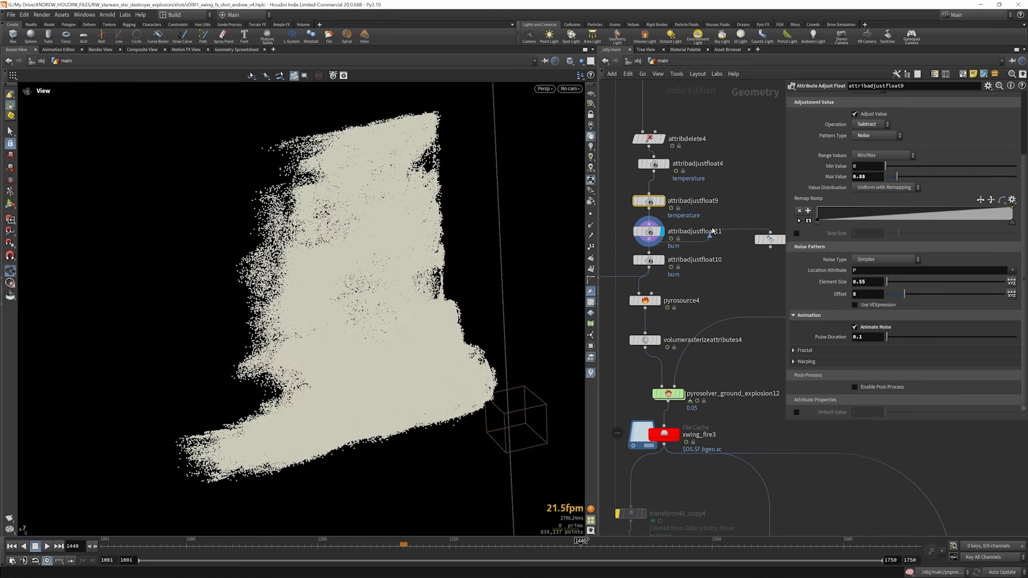
scroll(706, 224, down, 2)
scroll(757, 237, up, 3)
click(758, 236)
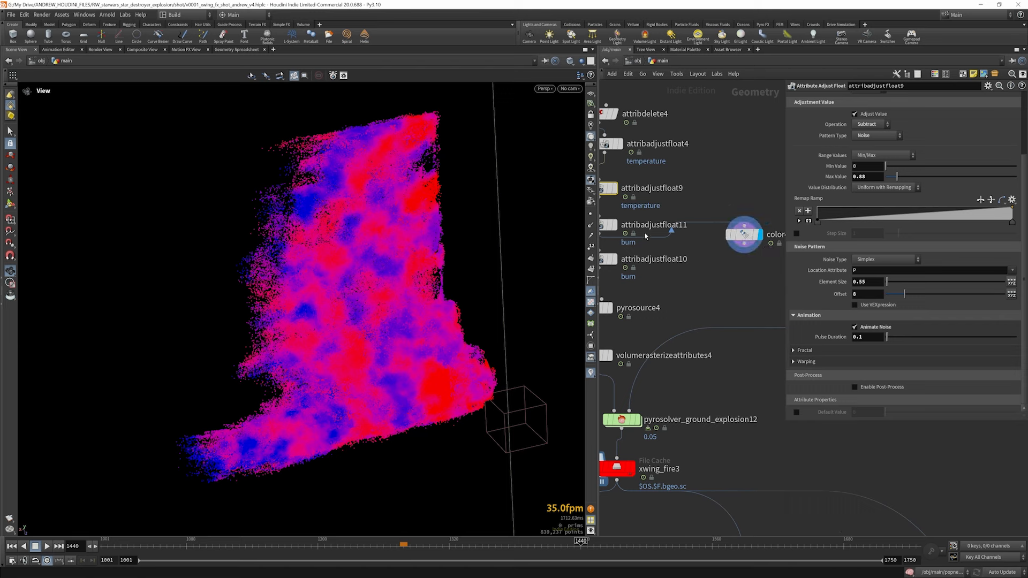
scroll(693, 235, down, 2)
- Set color4's ramp attribute to burn
click(728, 233)
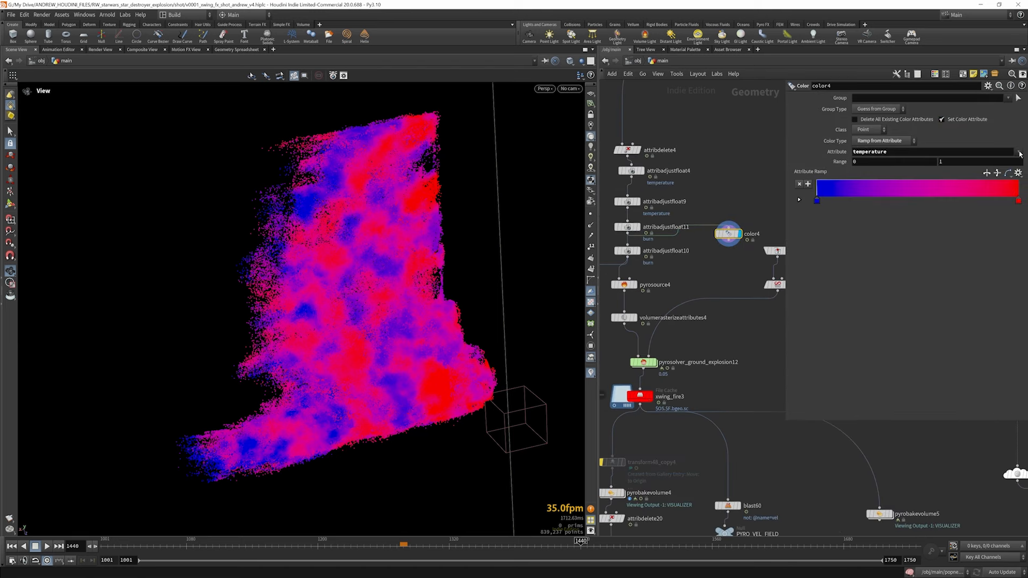
click(1019, 152)
click(1002, 182)
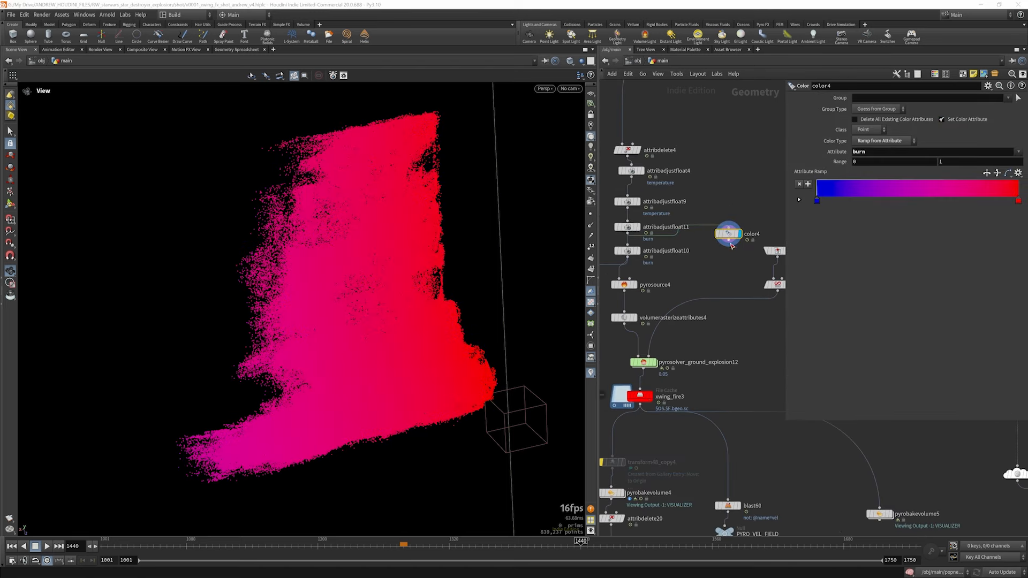
- Rewire color4 to attribadjustfloat10's output and open attribadjustfloat10's noise settings
drag(670, 234, 627, 257)
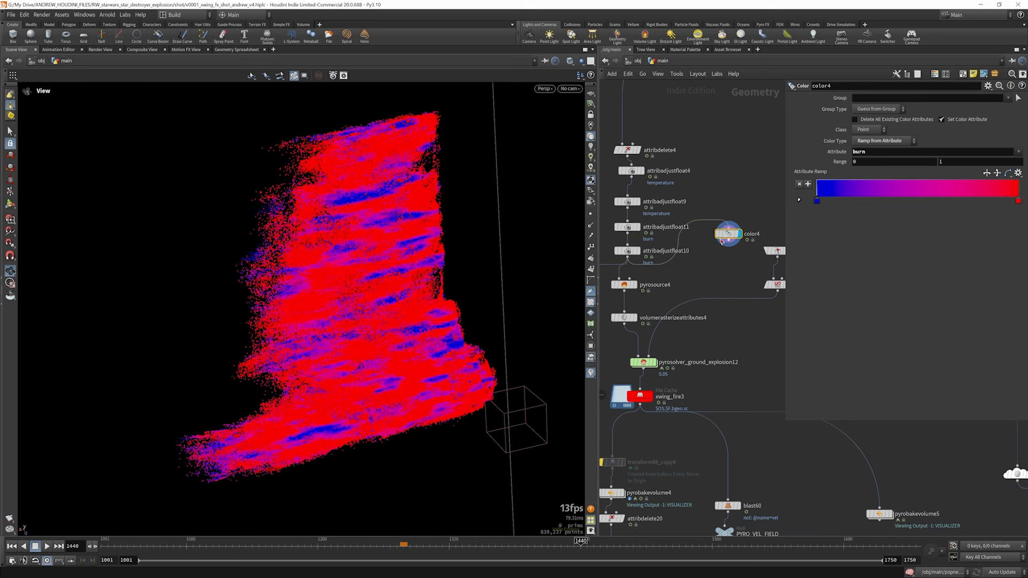
click(627, 251)
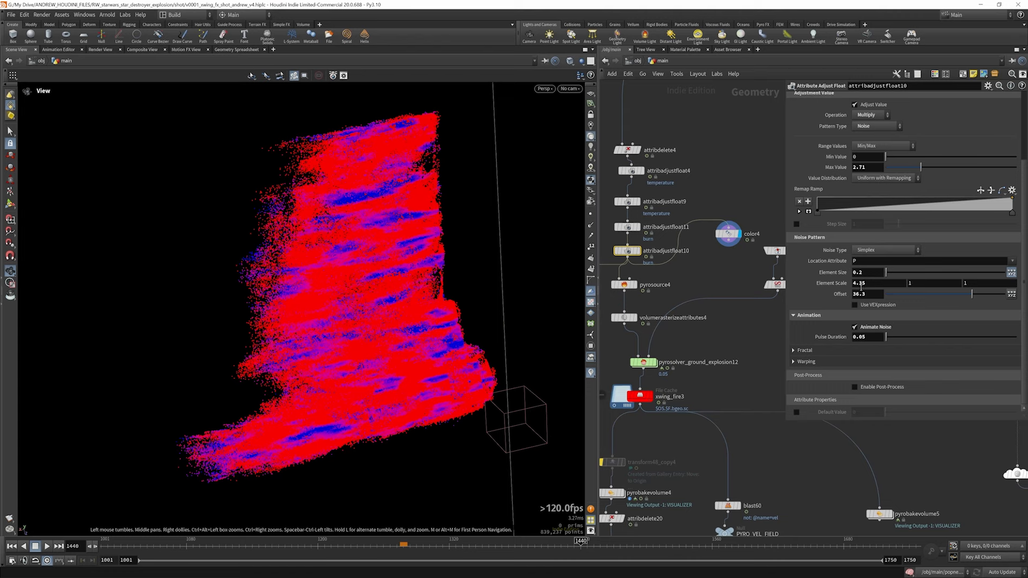
- Open pyrosource4's burn, temperature and density attribute settings and display its points in the viewport
scroll(694, 220, down, 2)
scroll(681, 244, up, 4)
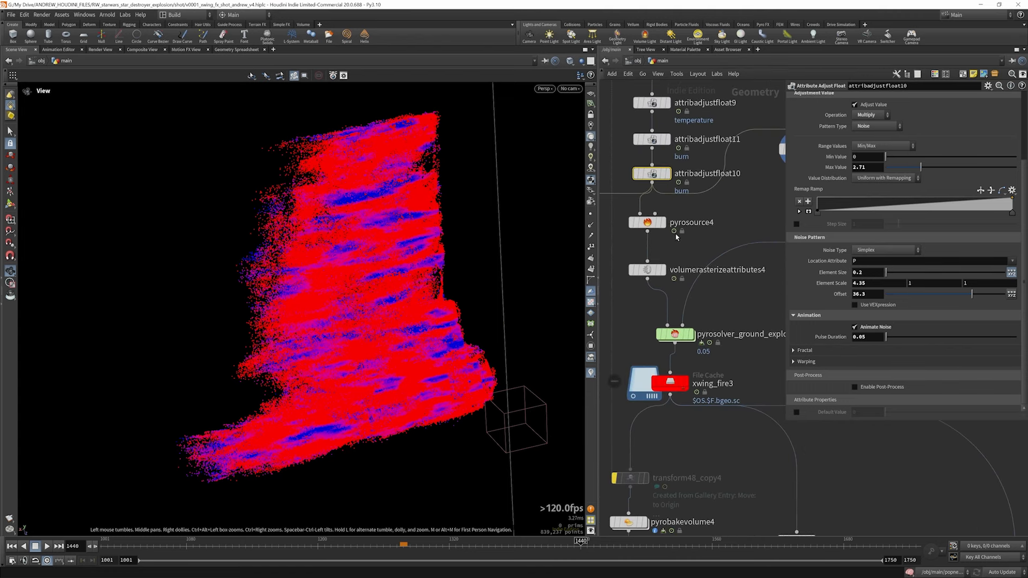
mouse_move(664, 212)
scroll(664, 211, down, 2)
click(657, 223)
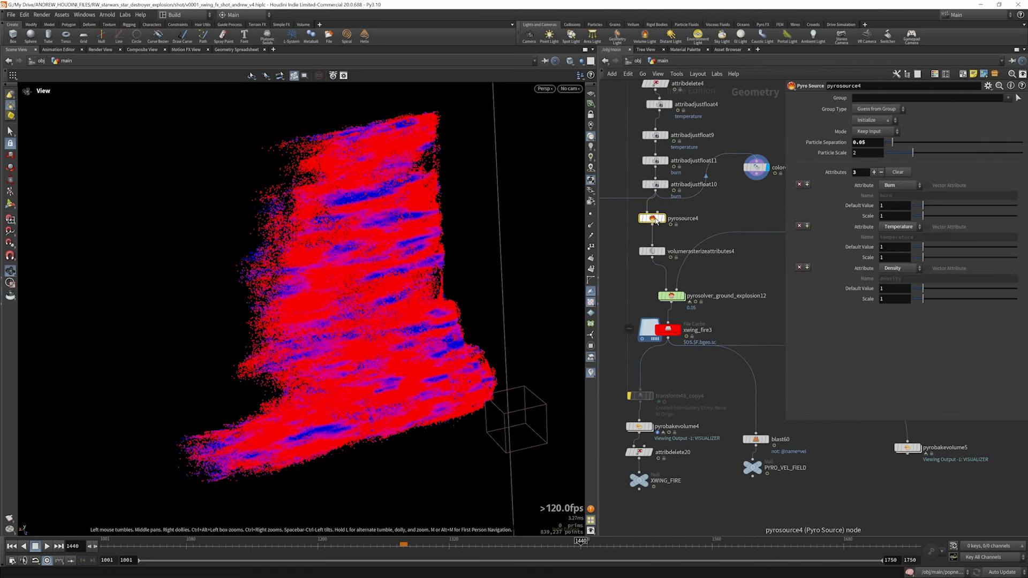
mouse_move(658, 224)
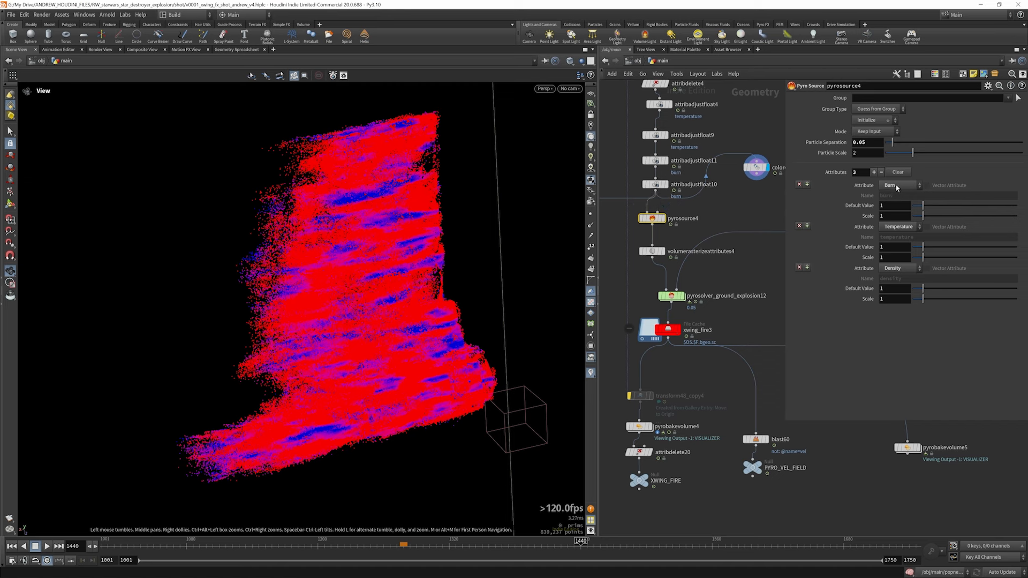
click(663, 218)
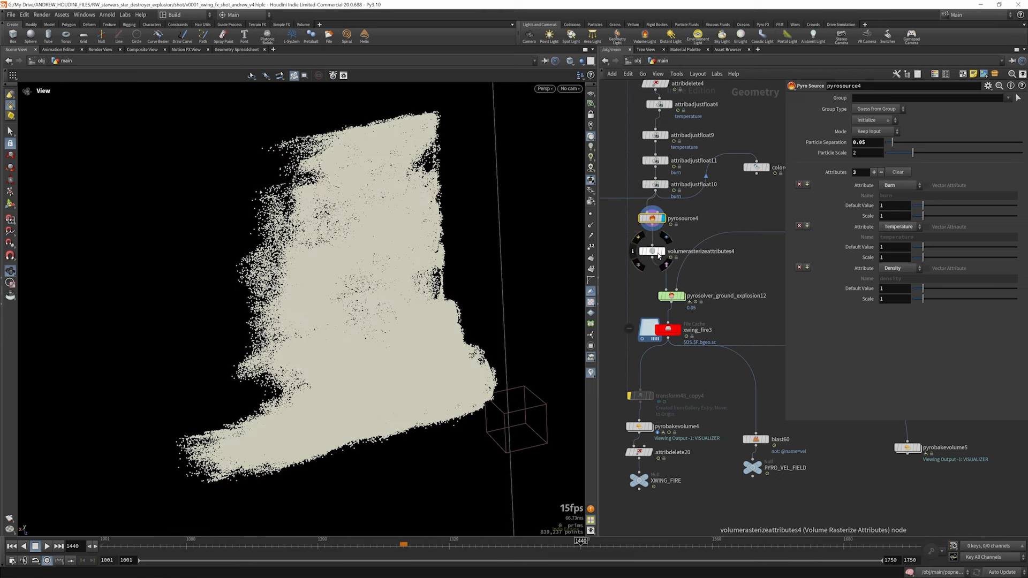
- Display the volumerasterizeattributes4 volumes, open the node's settings and follow its connection into the pyro solver
click(659, 255)
click(662, 252)
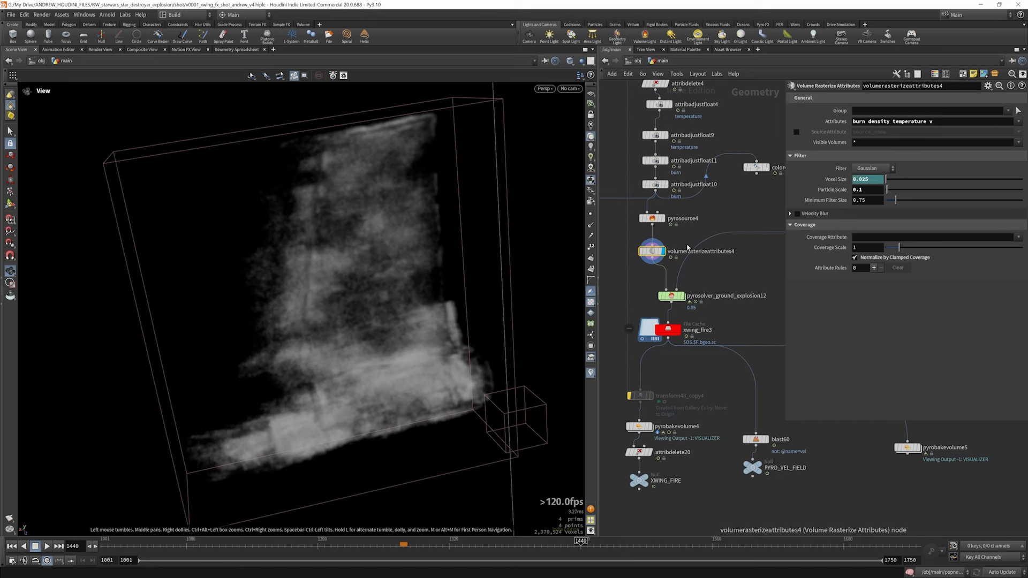
scroll(696, 235, down, 5)
scroll(716, 236, up, 4)
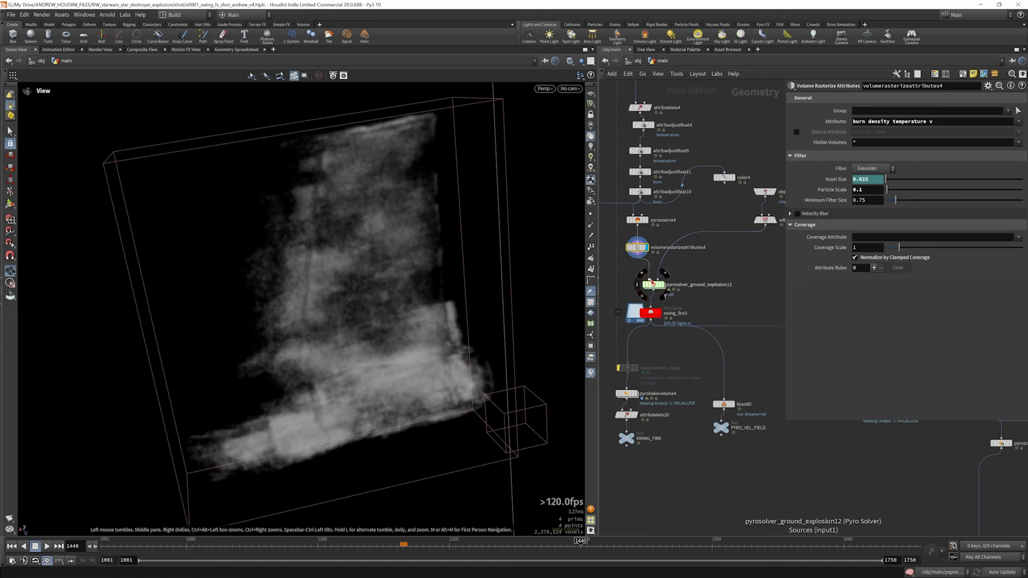
scroll(734, 235, down, 4)
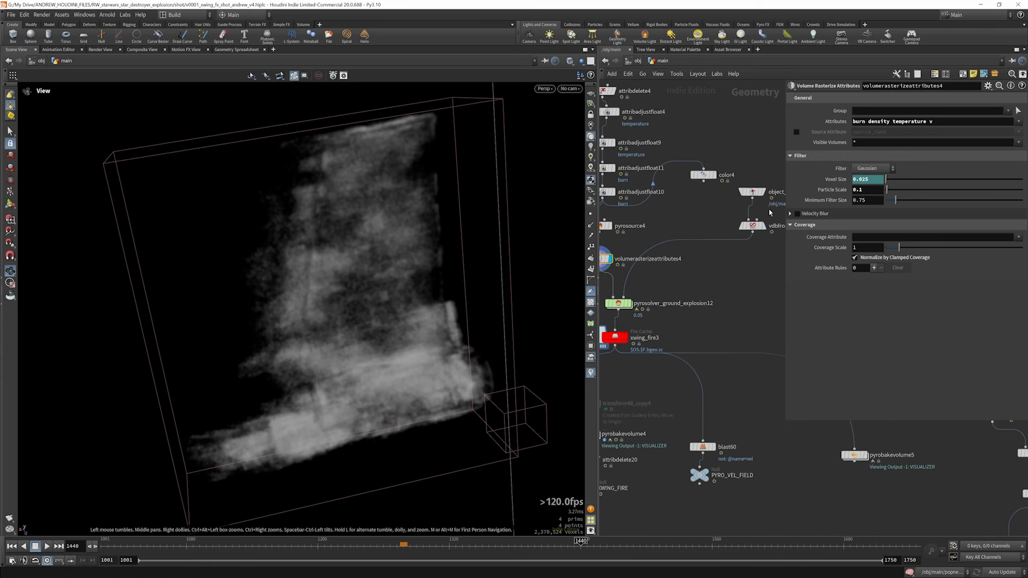
- Display the X-wing wing geometry from object_merge52 and open that node's settings
scroll(733, 235, up, 3)
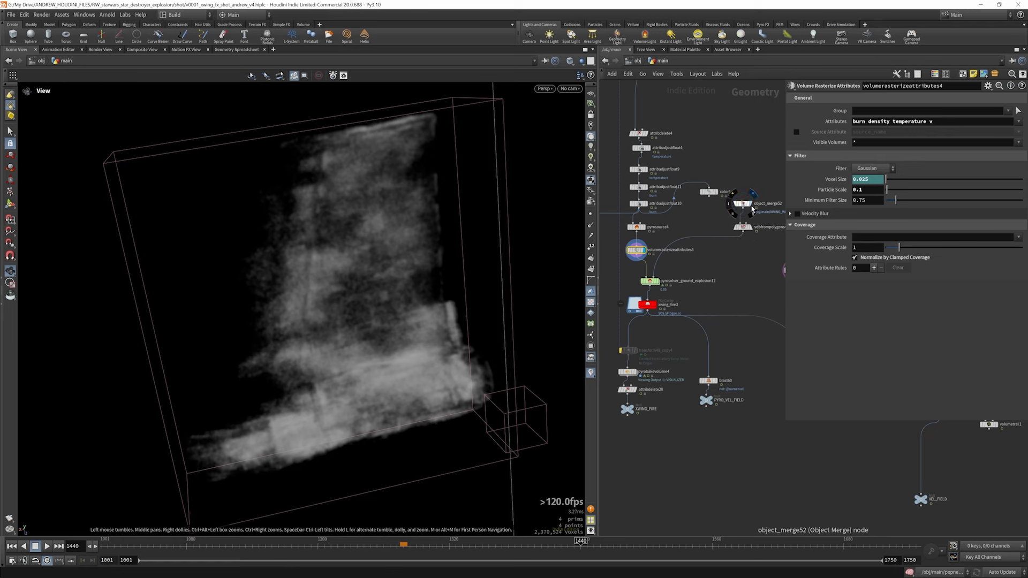
click(752, 230)
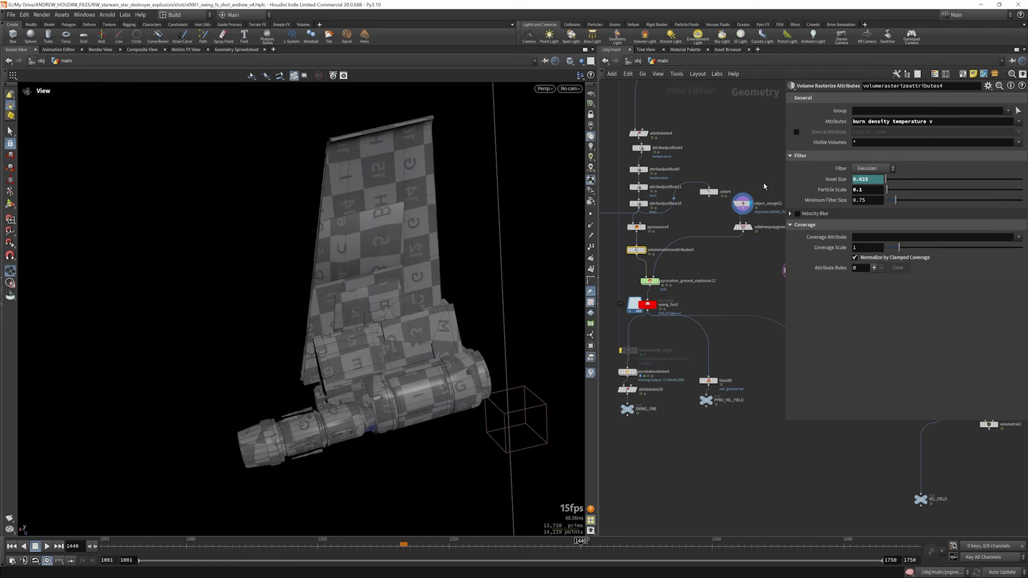
click(742, 204)
scroll(747, 214, up, 2)
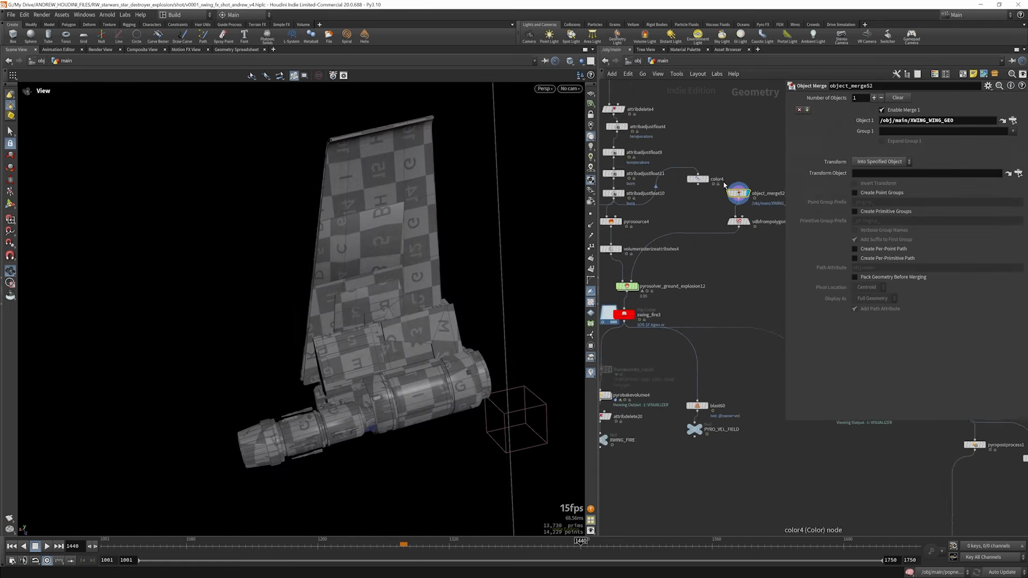
- Display vdbfrompolygons4's collision volume and examine its distance VDB and point.v surface attribute settings
click(731, 211)
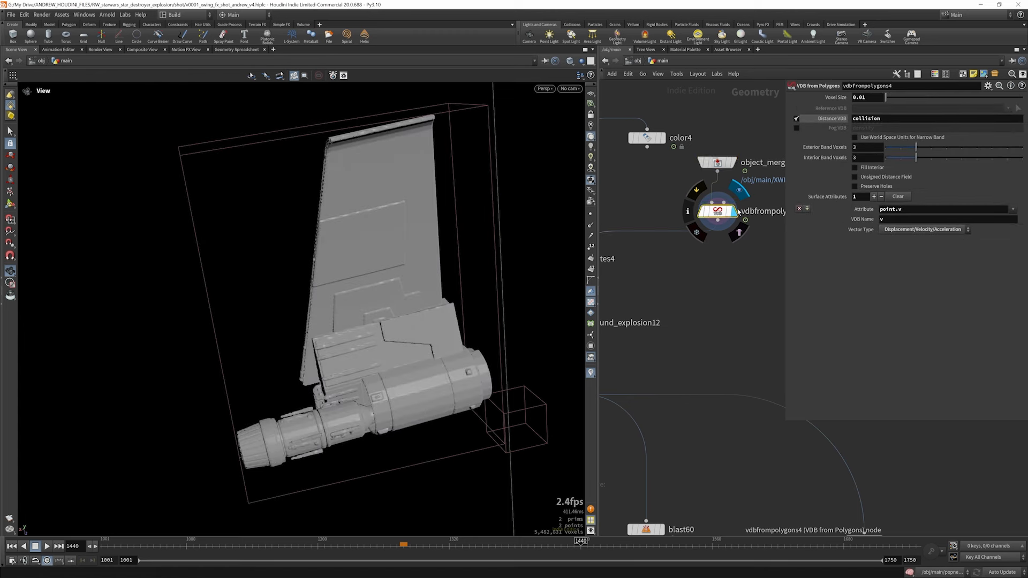
scroll(742, 209, down, 3)
scroll(742, 210, up, 2)
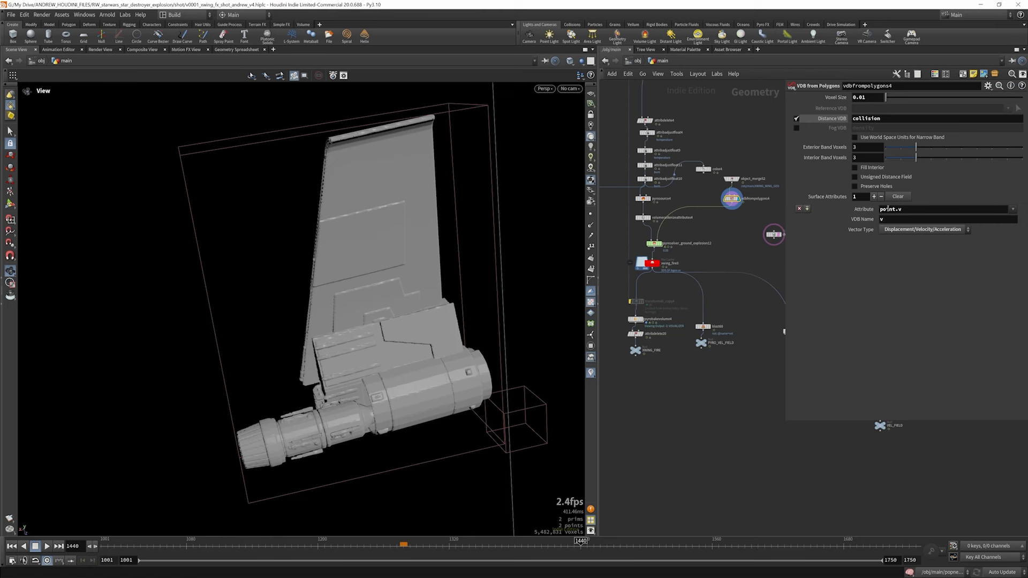
scroll(753, 227, down, 3)
scroll(703, 234, up, 4)
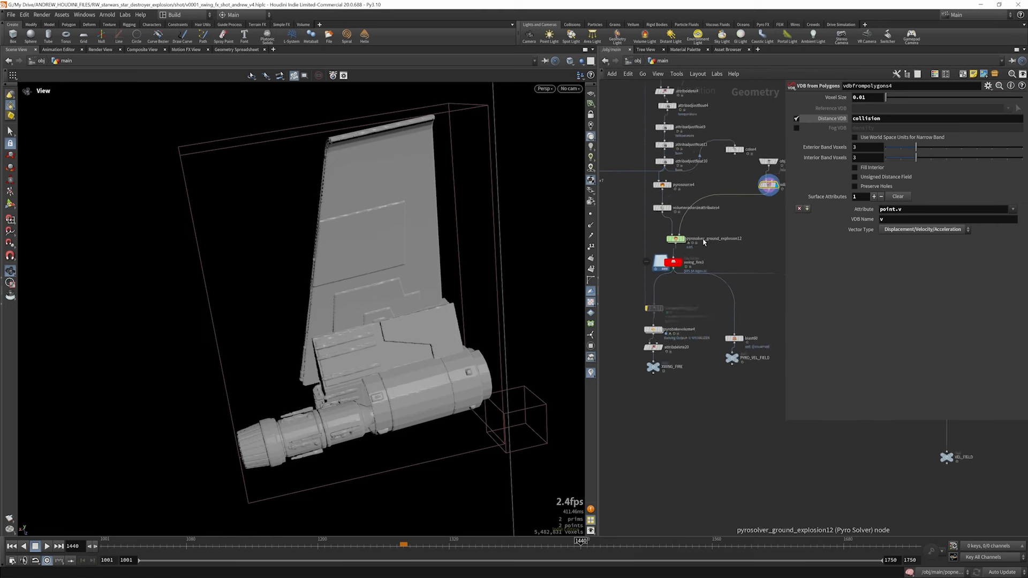
- Examine the setup, bounds and collision settings of pyrosolver_ground_explosion12 at the main network level
double_click(671, 239)
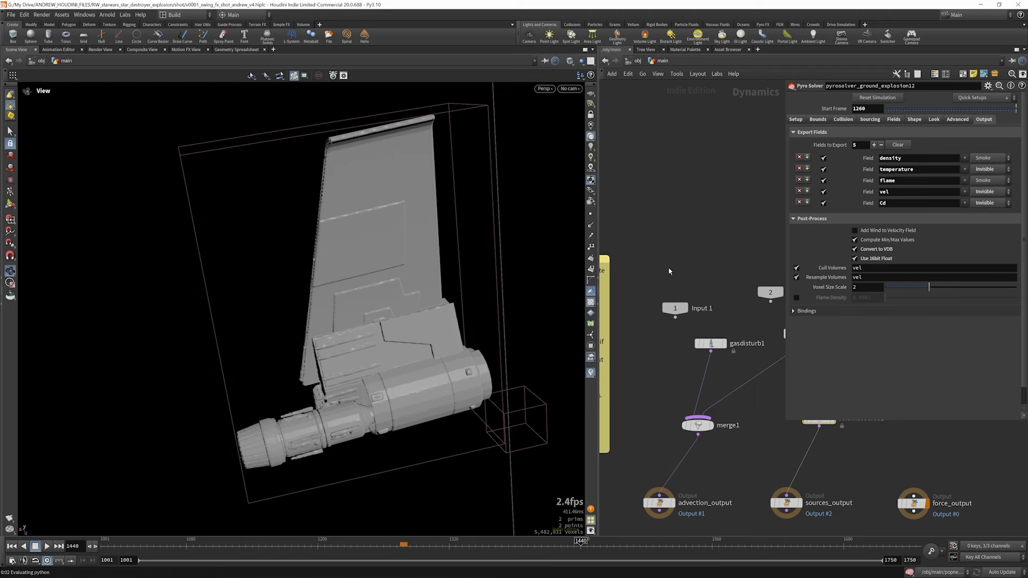
click(662, 61)
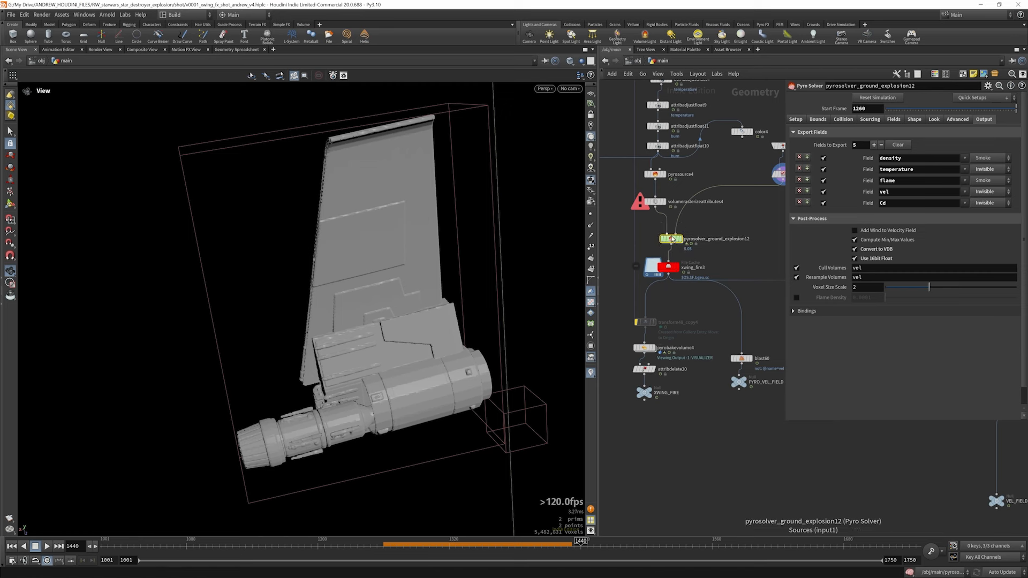
click(801, 120)
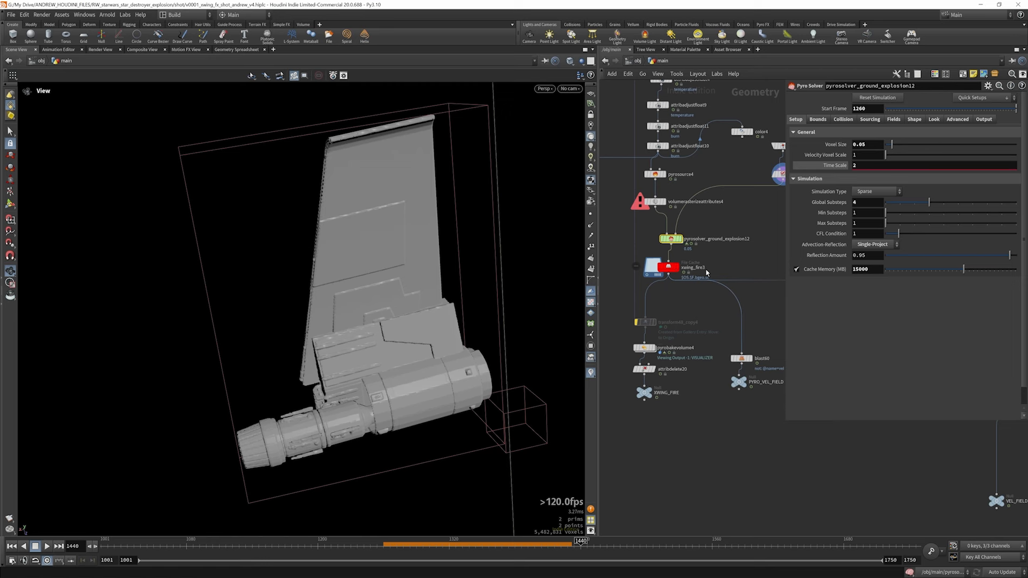
click(817, 119)
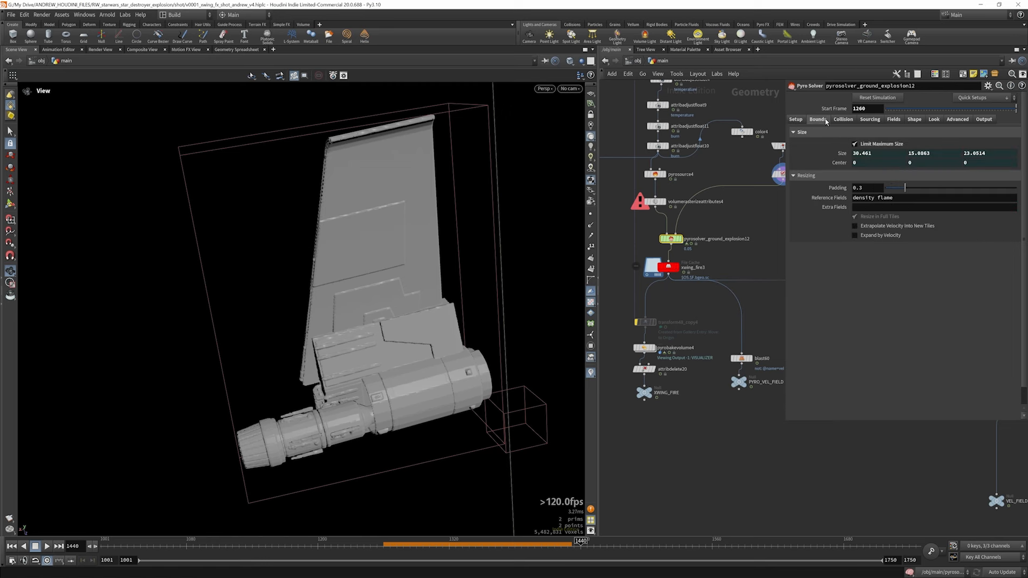
click(844, 120)
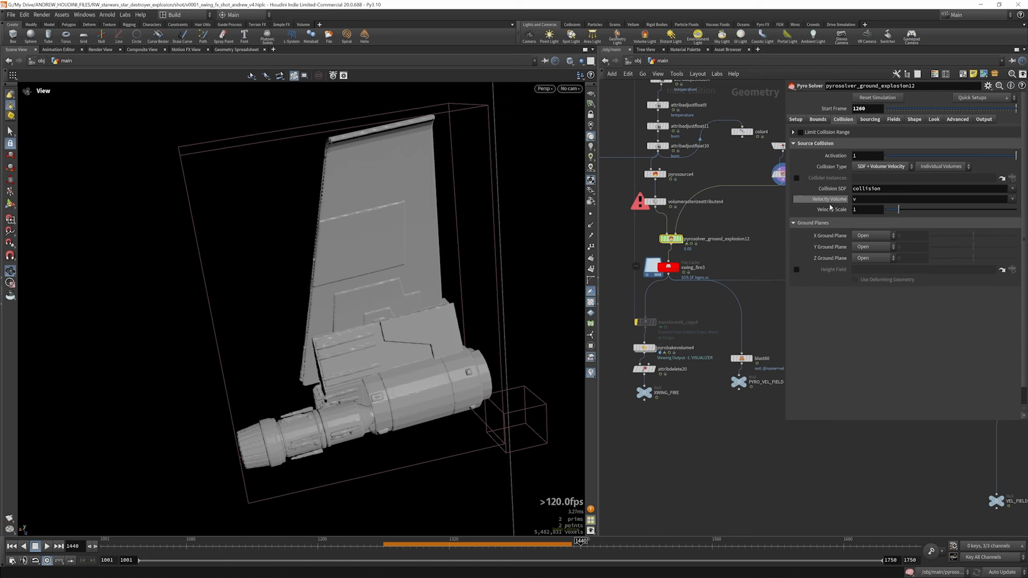
scroll(704, 263, down, 1)
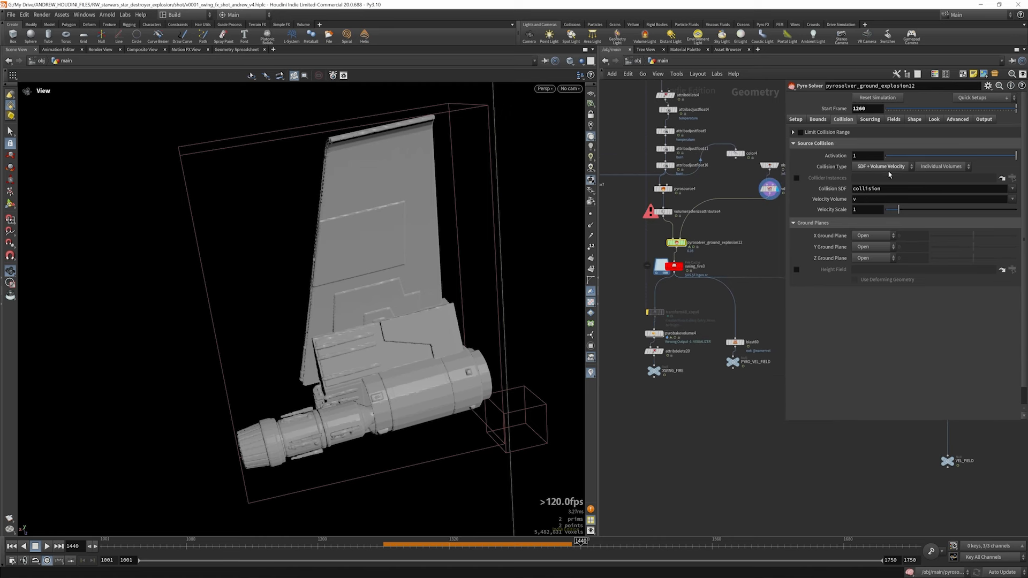
- Examine the pyro solver's sourcing settings for the density, temperature, flame and vel sources
click(869, 120)
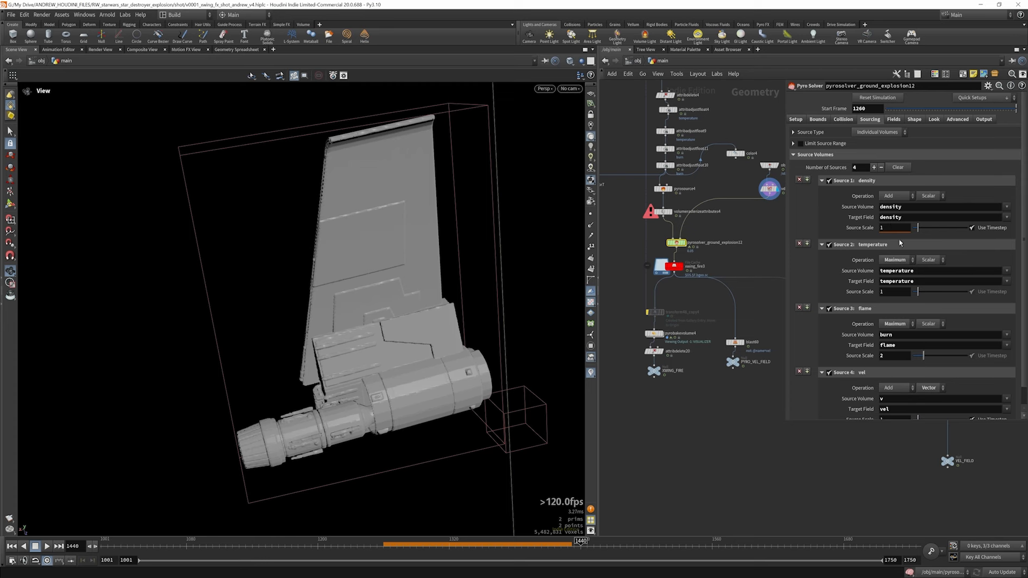
scroll(893, 284, down, 1)
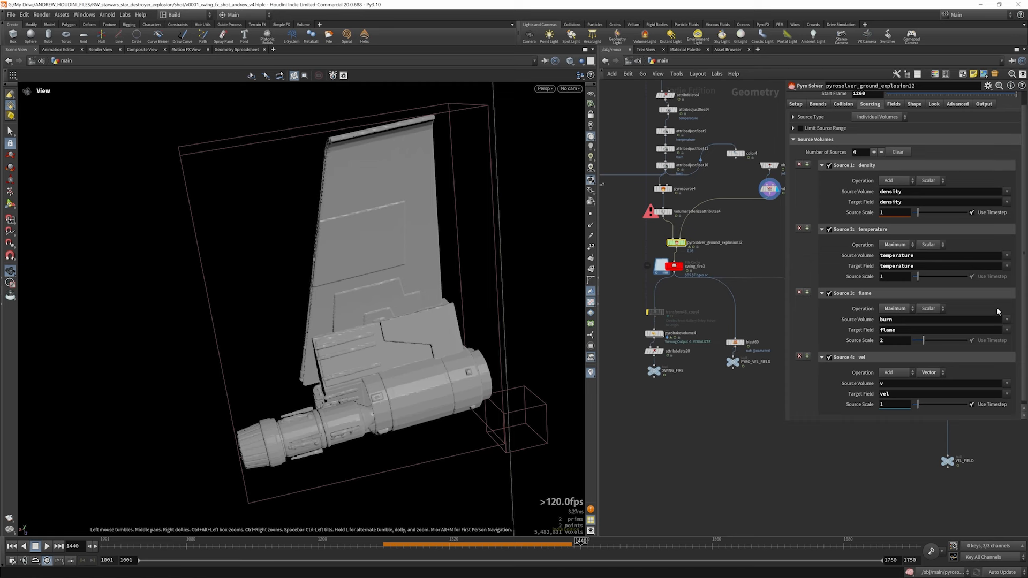
scroll(1024, 284, down, 1)
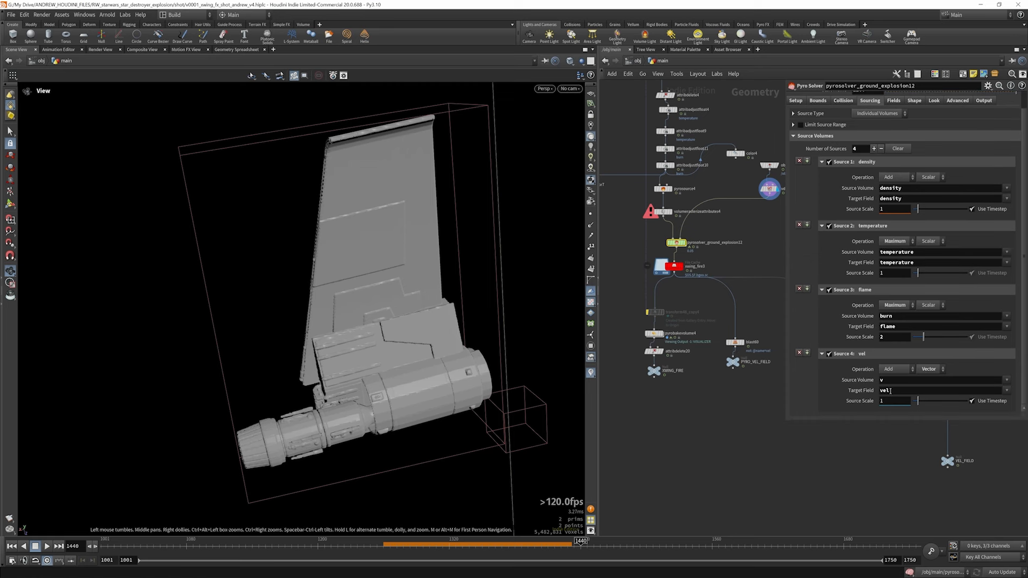
- Examine the pyro solver's field, shape and look settings, including dissipation, disturbance and fire ramps
click(893, 101)
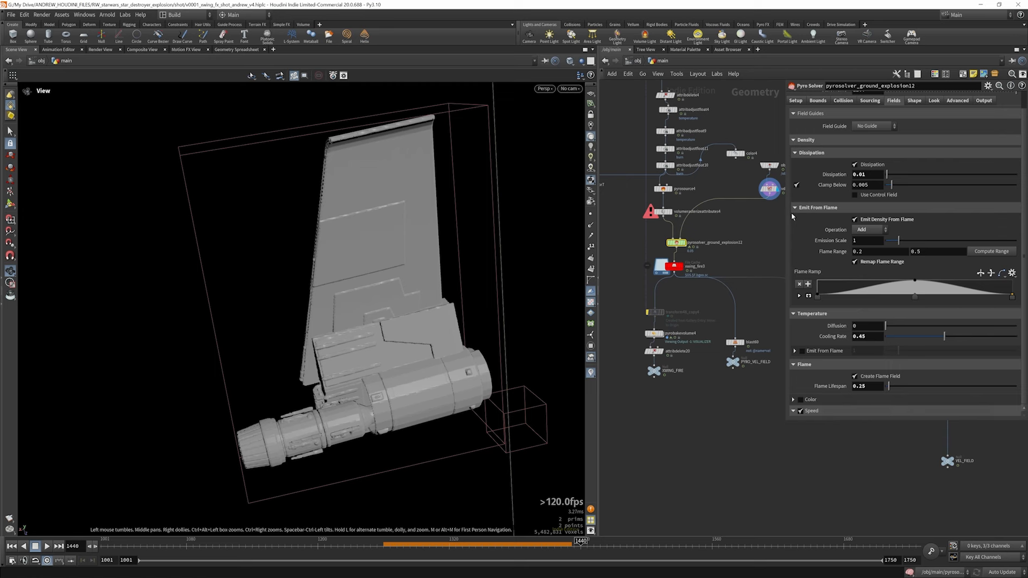
click(915, 101)
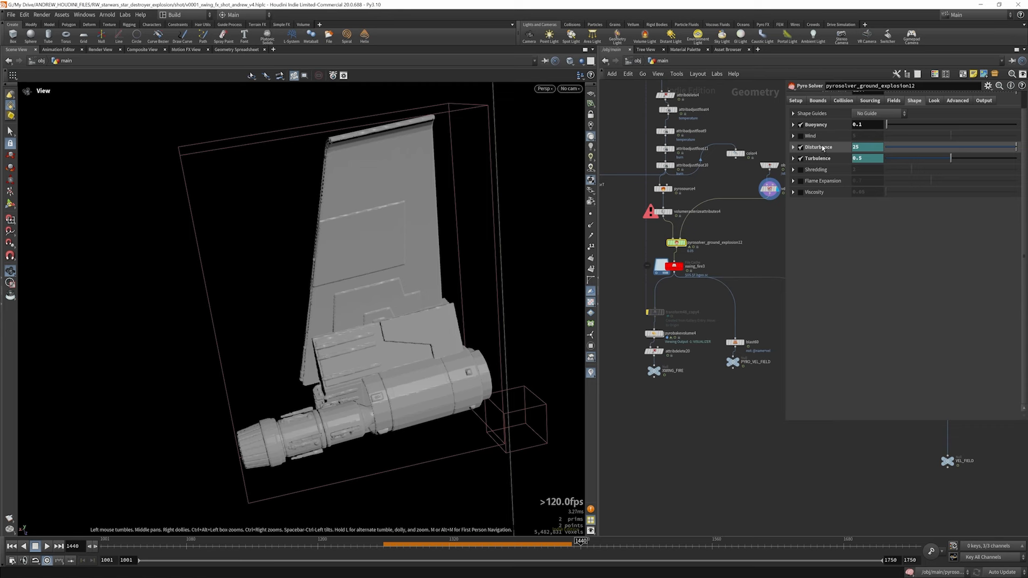
click(933, 101)
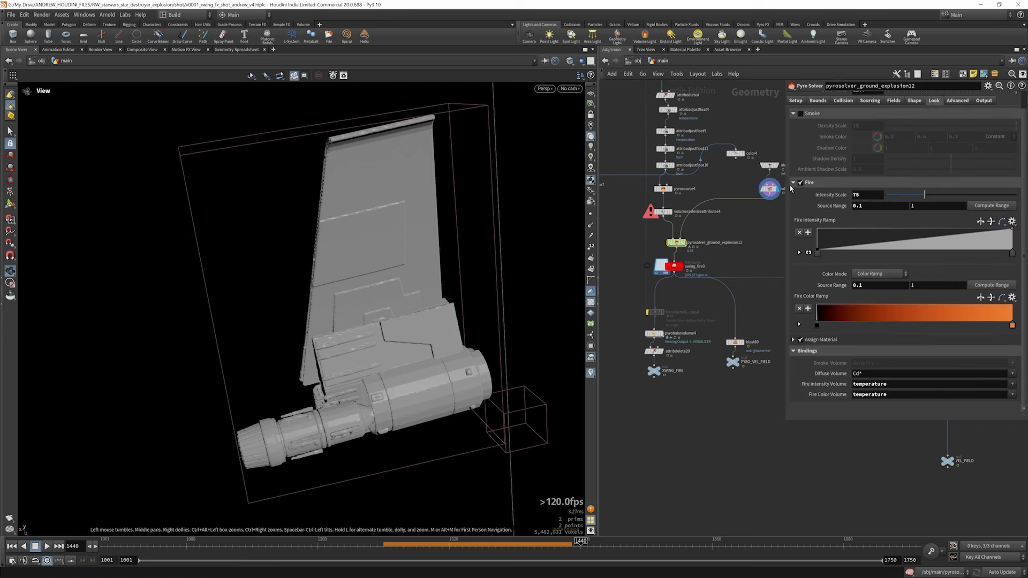
- Open pyrobakevolume5's fire settings to examine its intensity and color ramps
scroll(689, 290, down, 6)
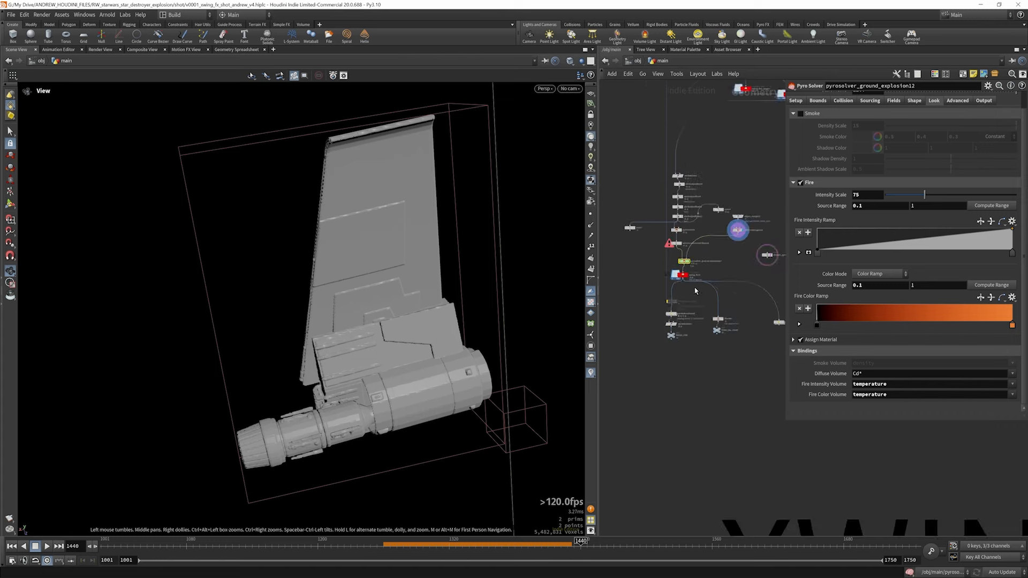
scroll(726, 307, up, 7)
click(753, 315)
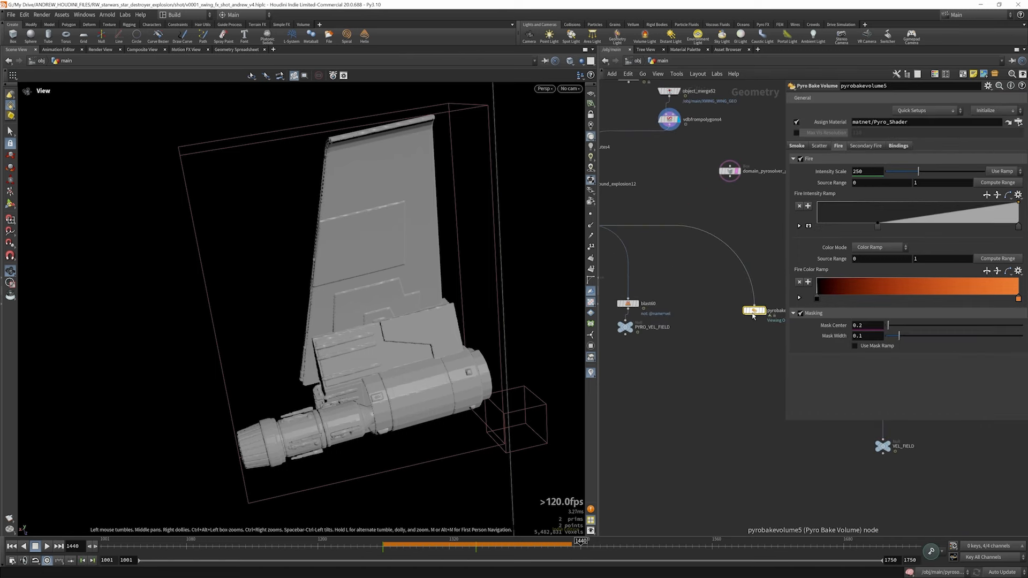
scroll(753, 315, down, 4)
scroll(638, 255, up, 5)
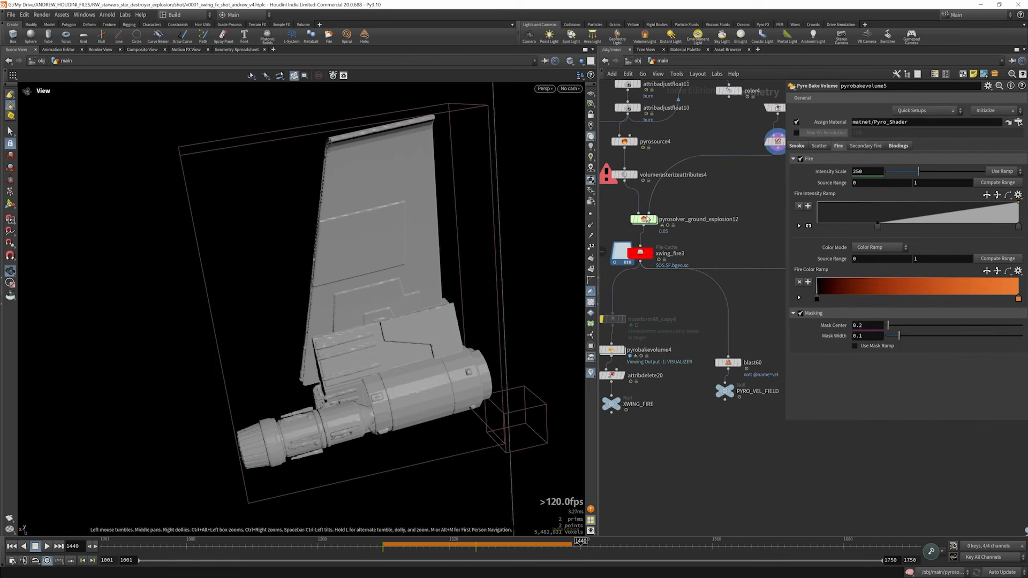
- Open pyrosolver_ground_explosion12's advanced settings, check the Field Advection options and choose BFECC
click(643, 219)
click(958, 102)
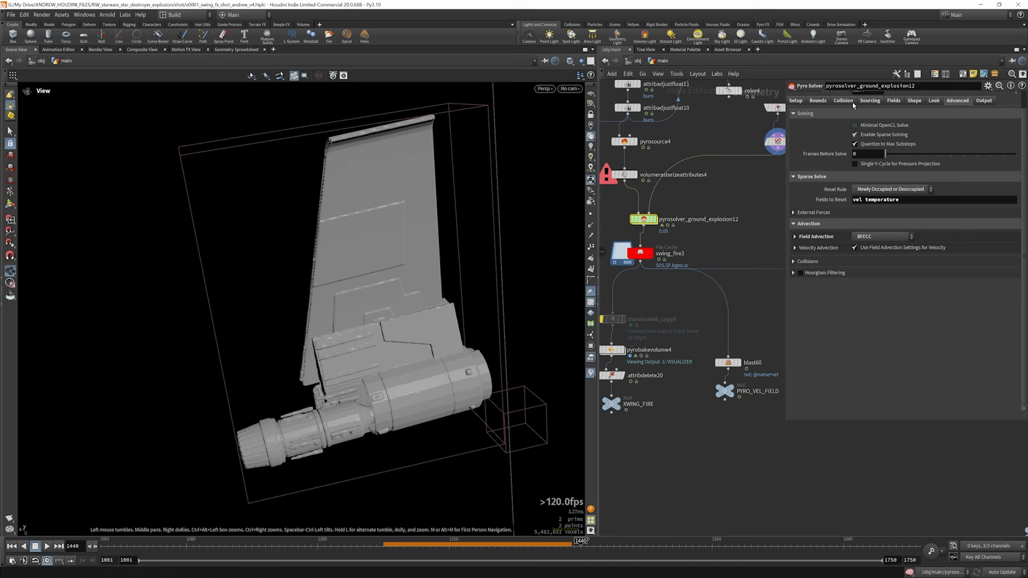
click(883, 239)
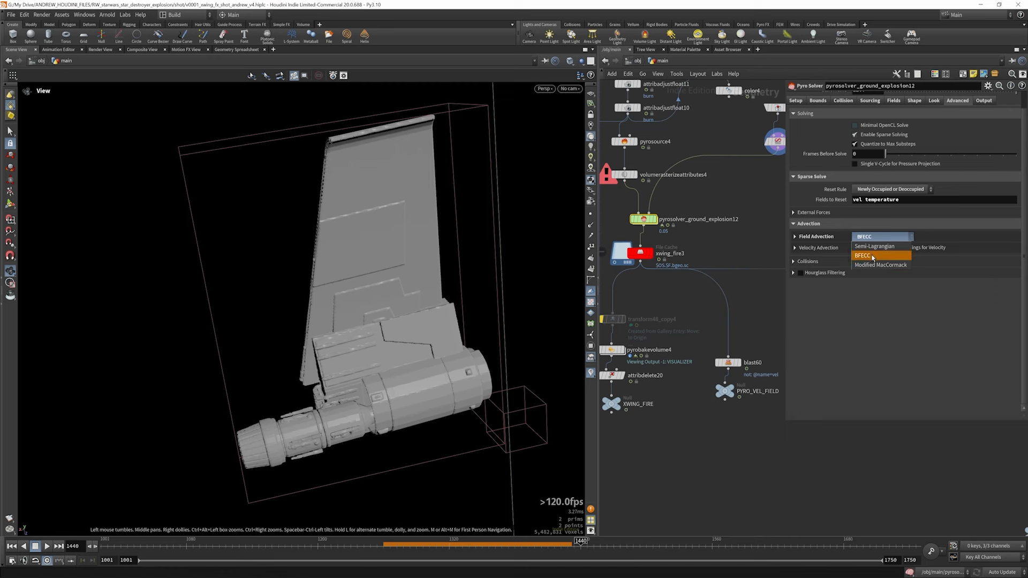
click(873, 255)
click(874, 238)
click(868, 258)
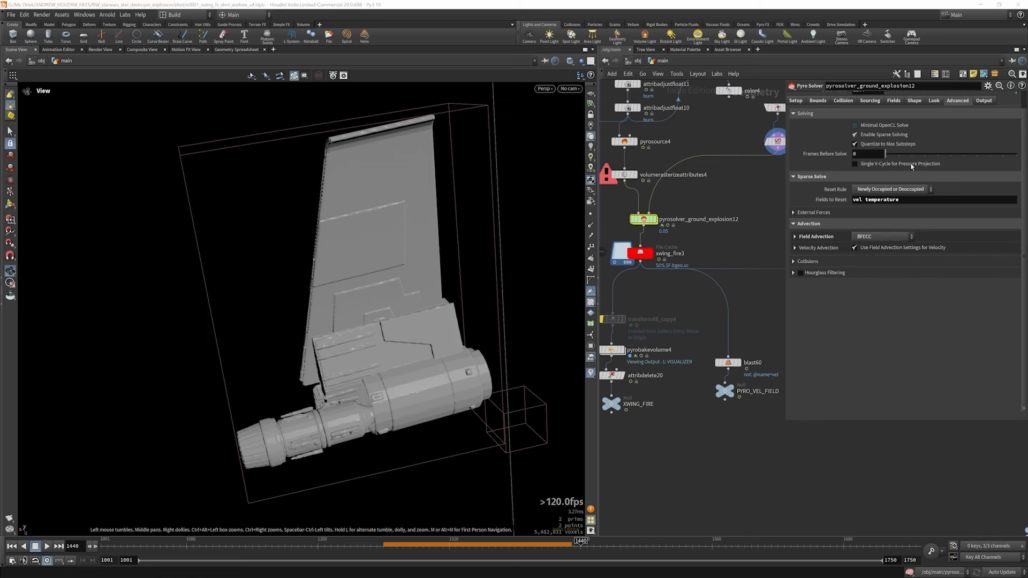
- Disable the Cd field in the pyro solver's export fields
click(980, 102)
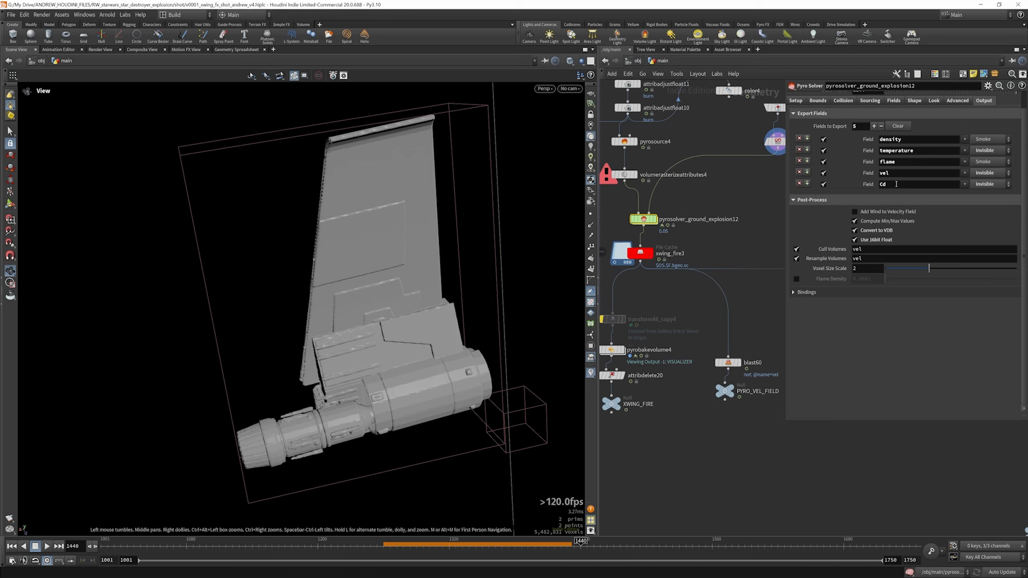
click(824, 185)
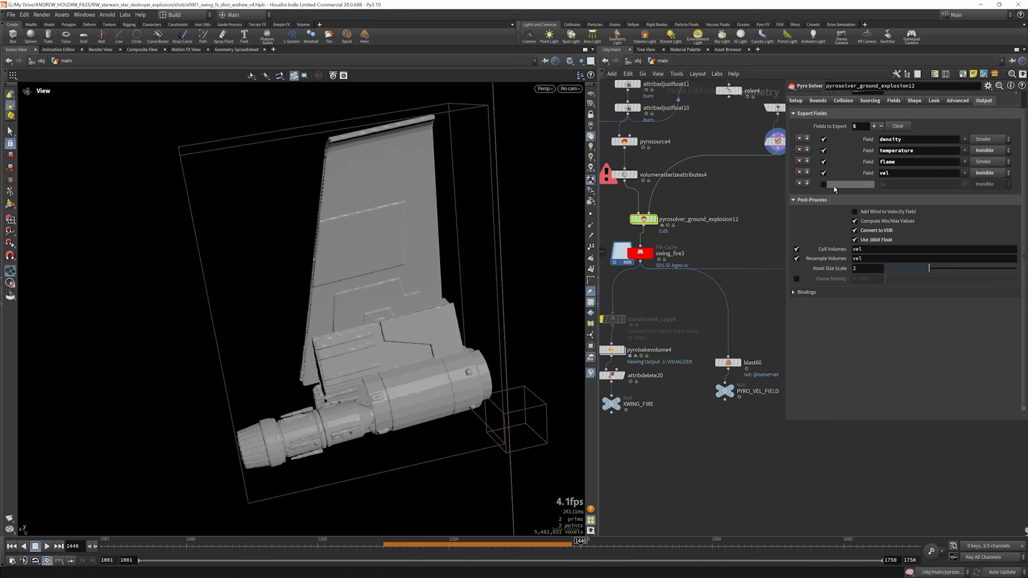
click(824, 185)
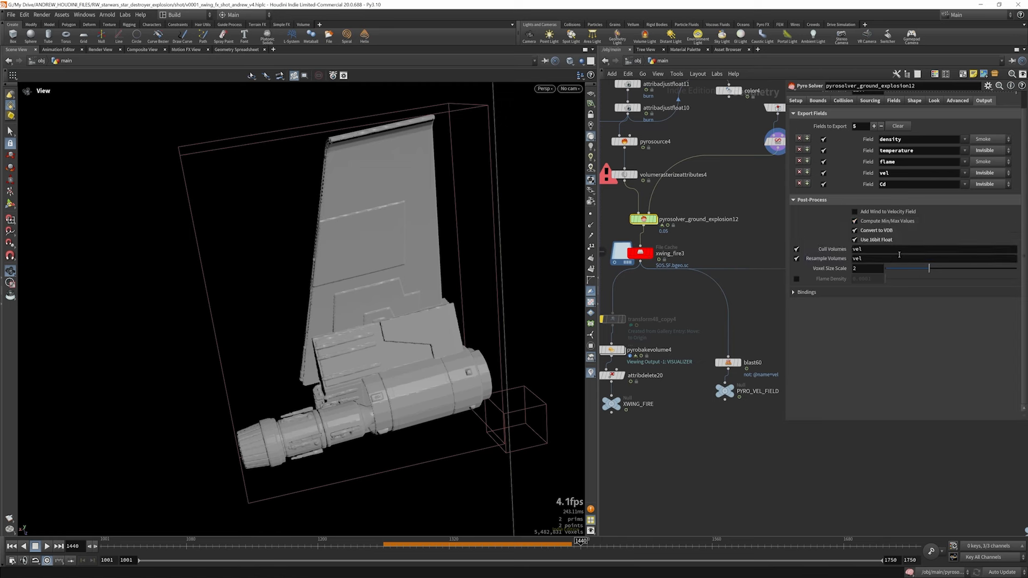
click(824, 185)
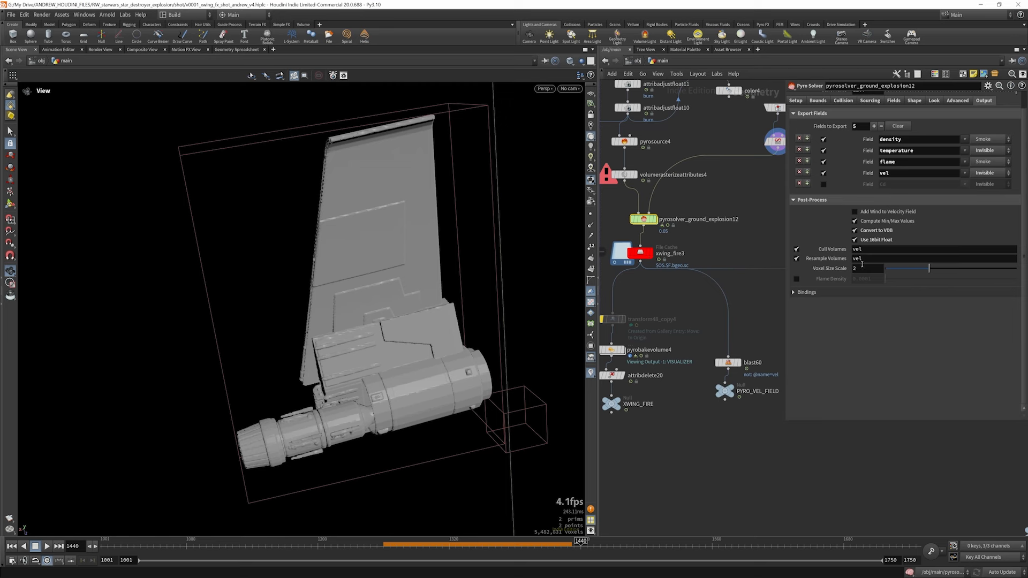
- Show pyrobakevolume5's output in the viewport and view the X-wing's fire and smoke trail
mouse_move(834, 263)
mouse_move(652, 257)
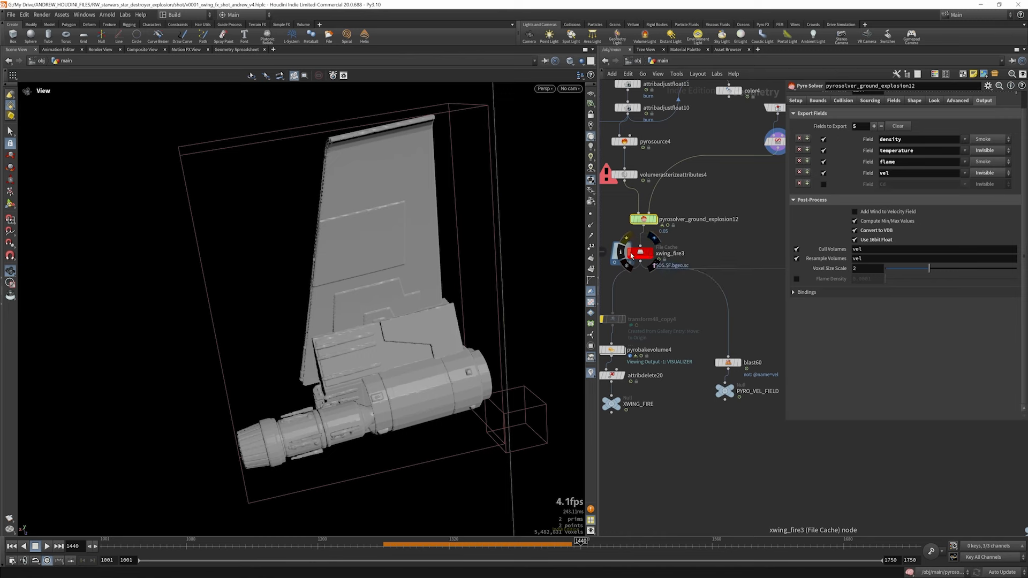
click(621, 252)
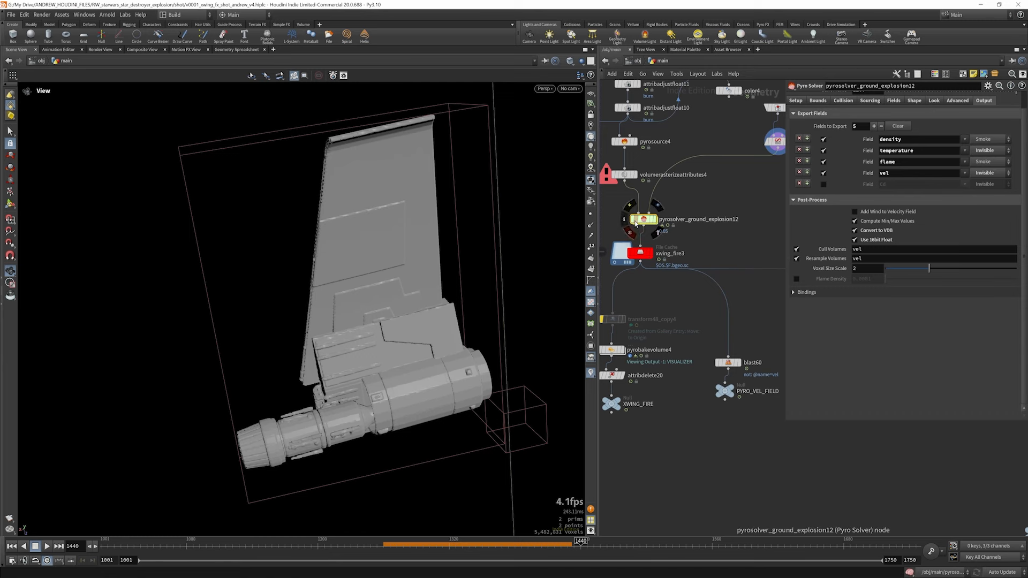
scroll(716, 273, down, 5)
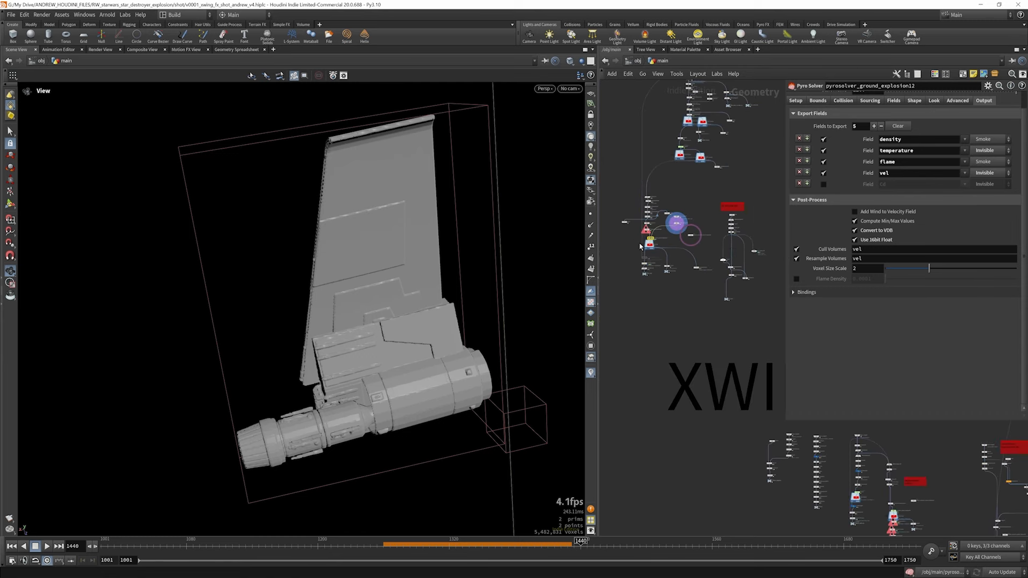
scroll(660, 258, up, 3)
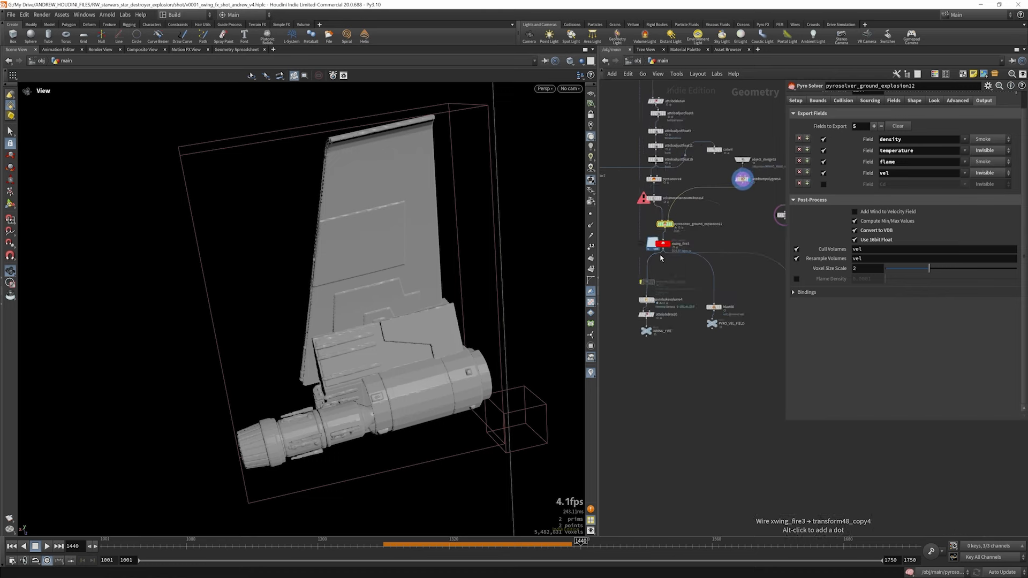
scroll(660, 258, down, 3)
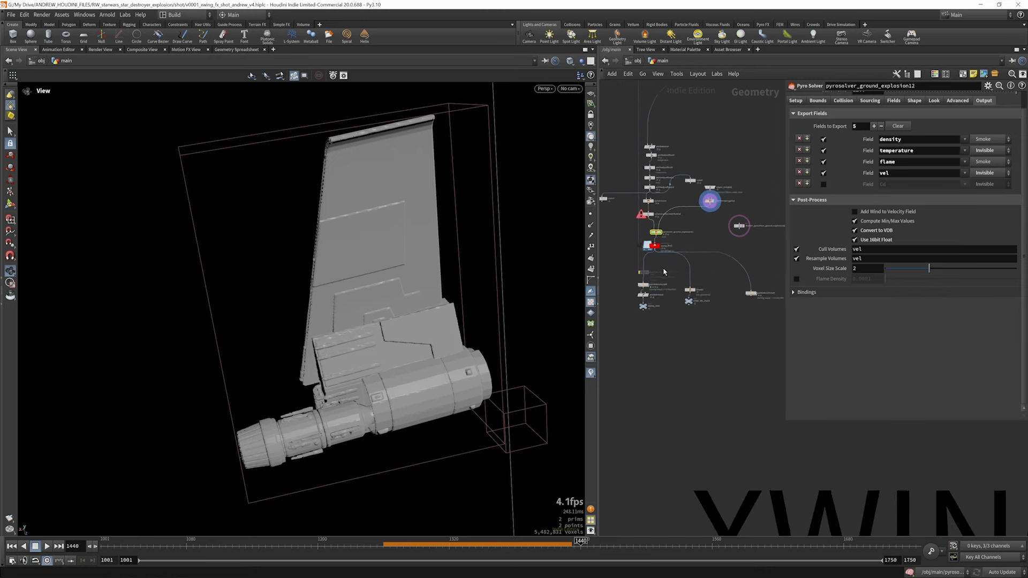
scroll(743, 293, up, 5)
click(745, 278)
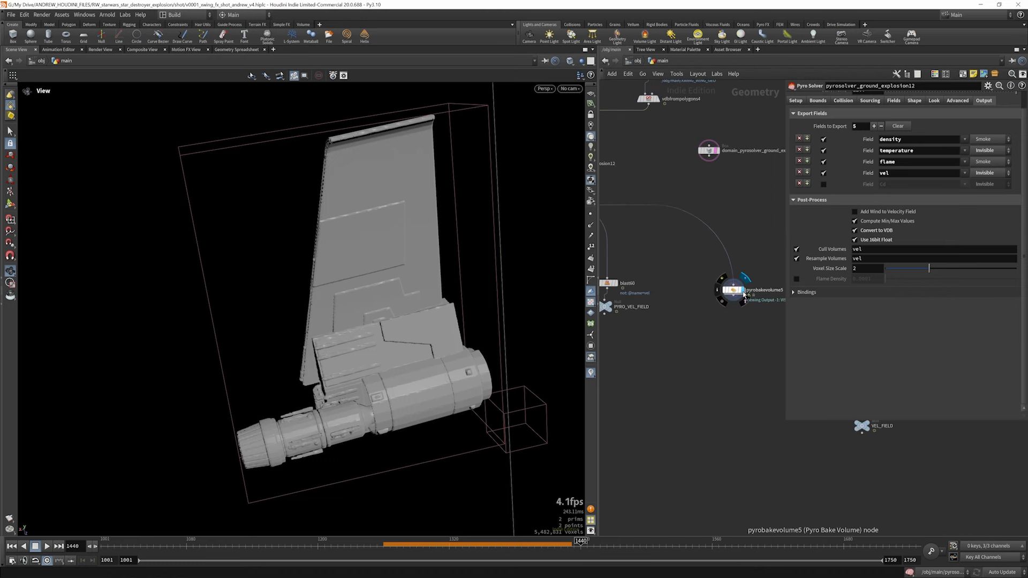
scroll(482, 257, down, 8)
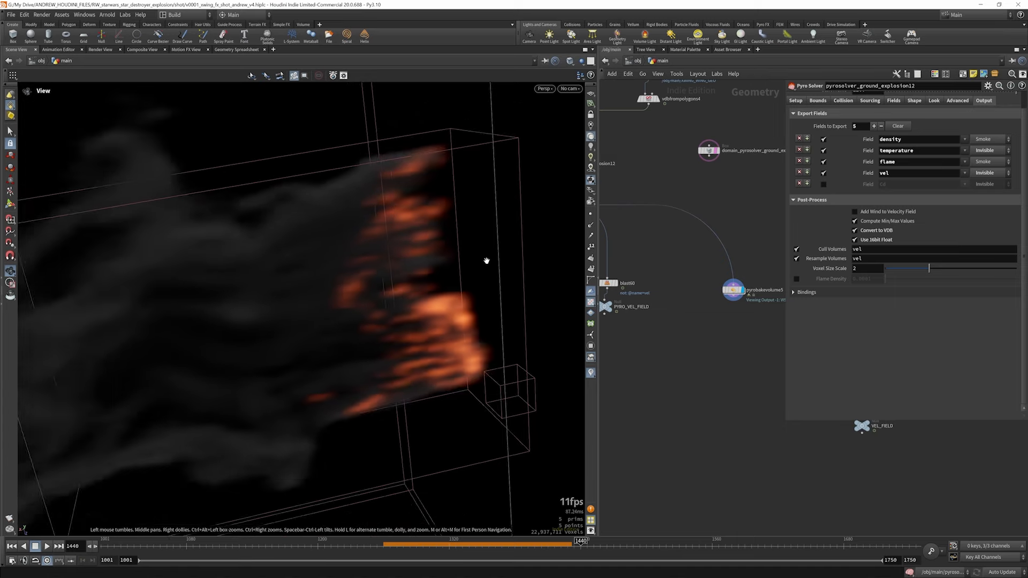
scroll(483, 244, down, 4)
mouse_move(459, 259)
mouse_down()
mouse_move(410, 250)
mouse_move(472, 262)
mouse_up()
- Open pyrobakevolume5's parameters and look through its smoke, fire, secondary fire and bindings settings
click(732, 290)
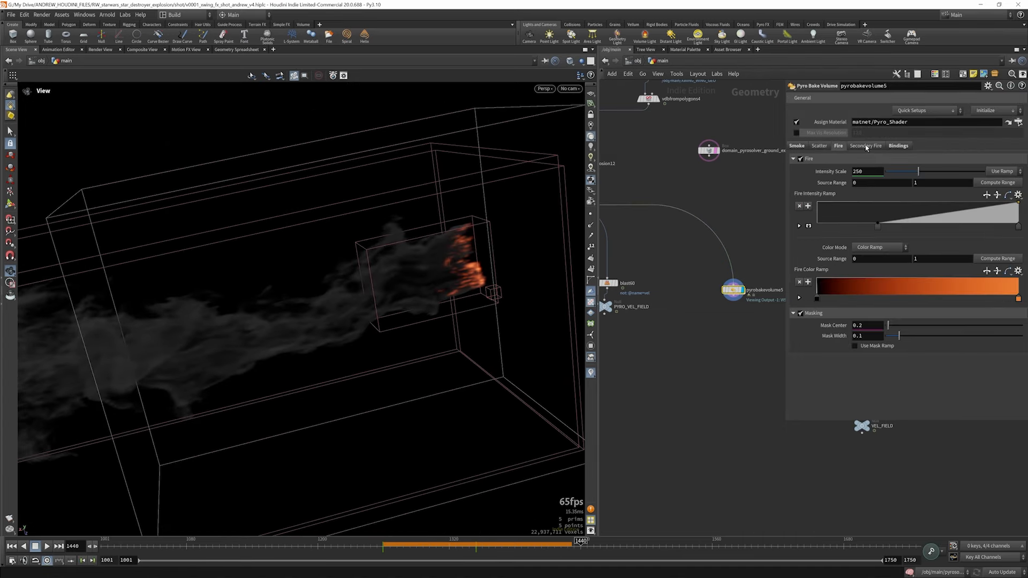
click(798, 147)
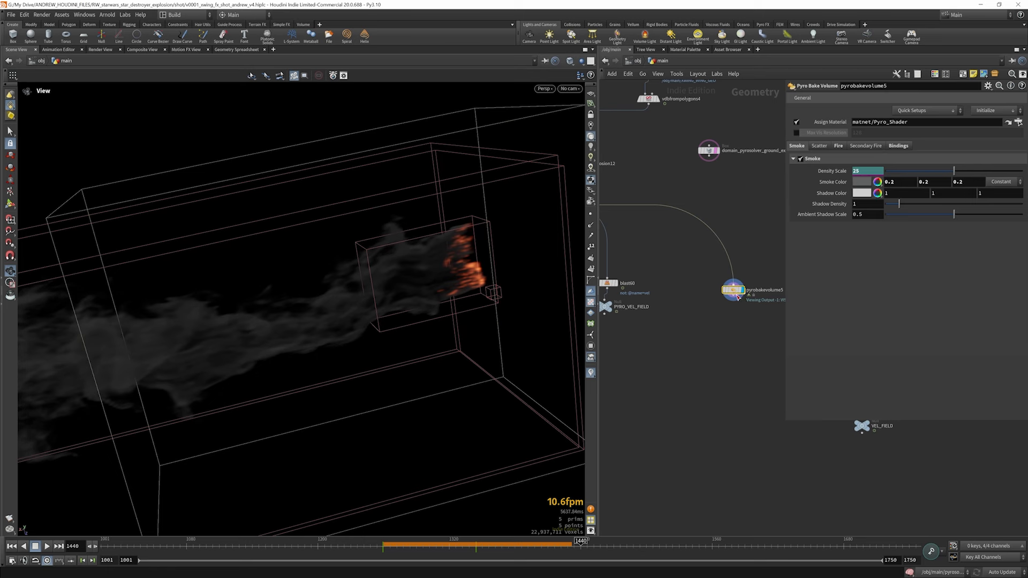
click(839, 146)
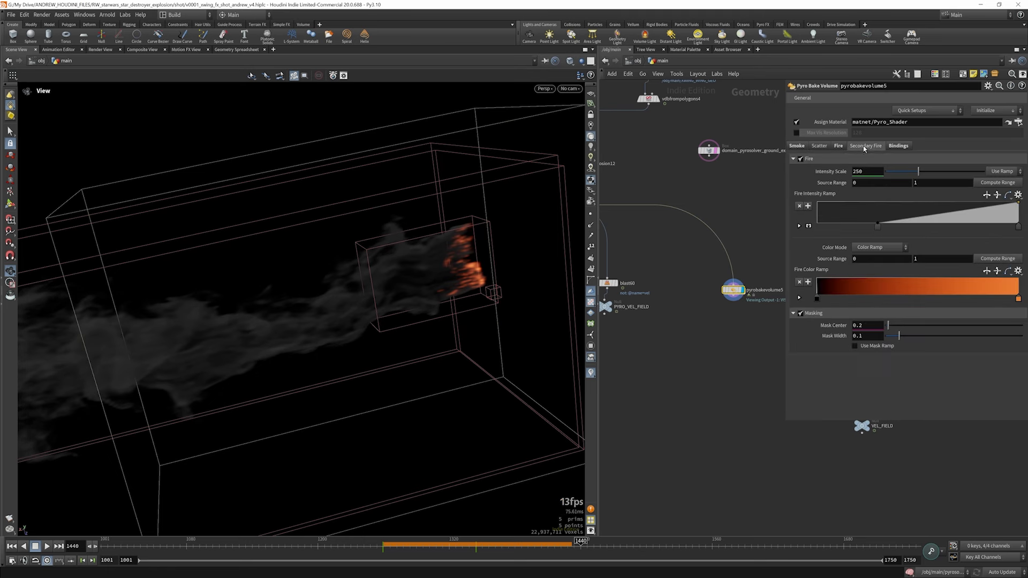
click(863, 146)
click(899, 145)
click(797, 146)
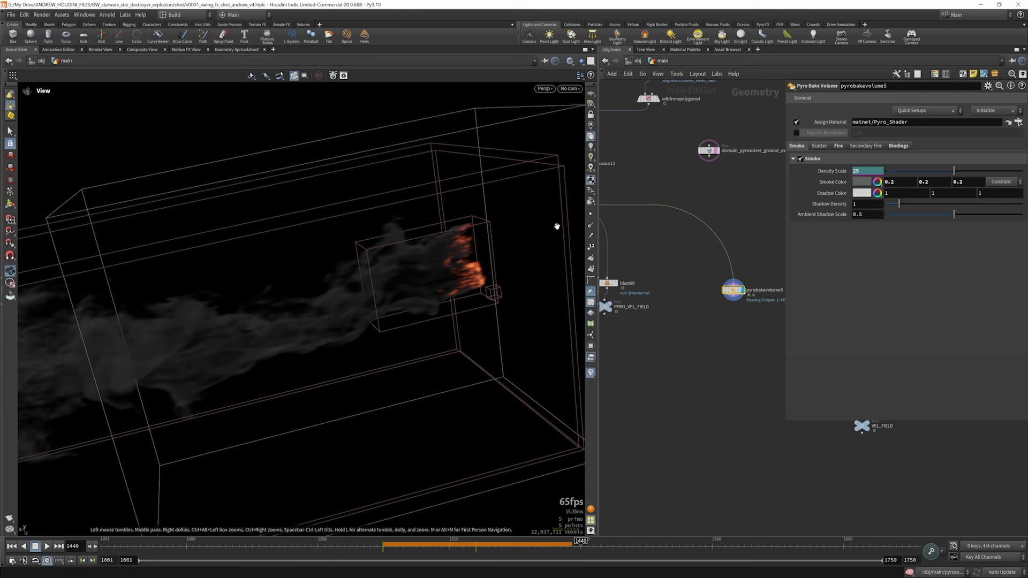
mouse_move(491, 271)
mouse_down()
mouse_move(482, 253)
mouse_move(487, 263)
mouse_up()
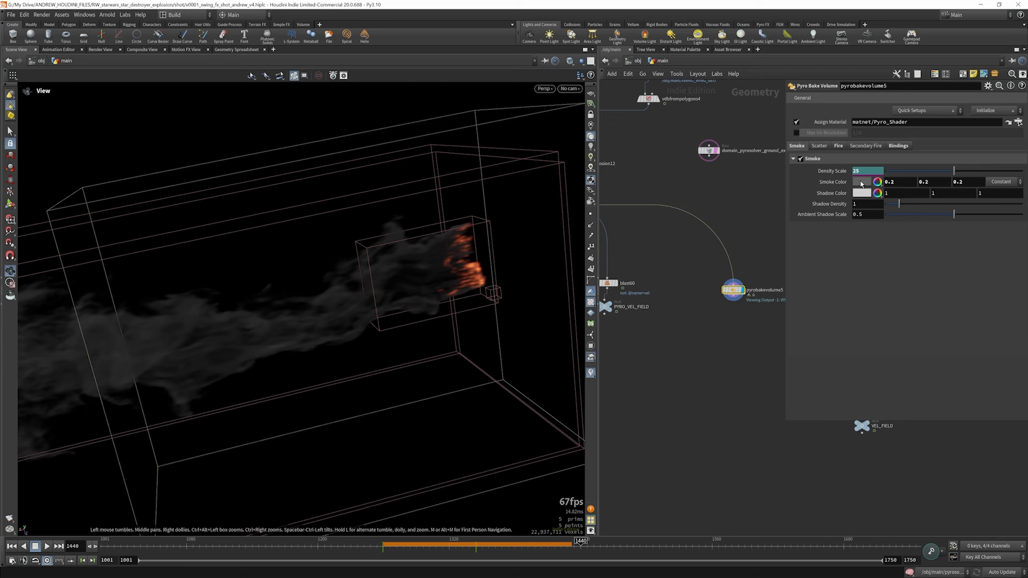
- Examine pyrobakevolume5's fire intensity and color ramps, its scatter settings and the volumes bound to smoke and fire
click(838, 146)
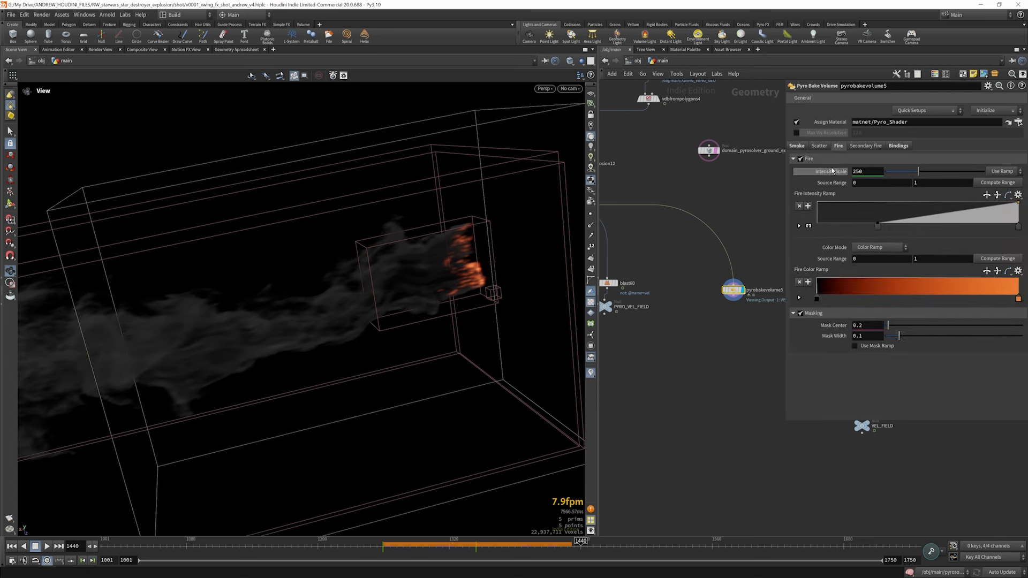
click(901, 147)
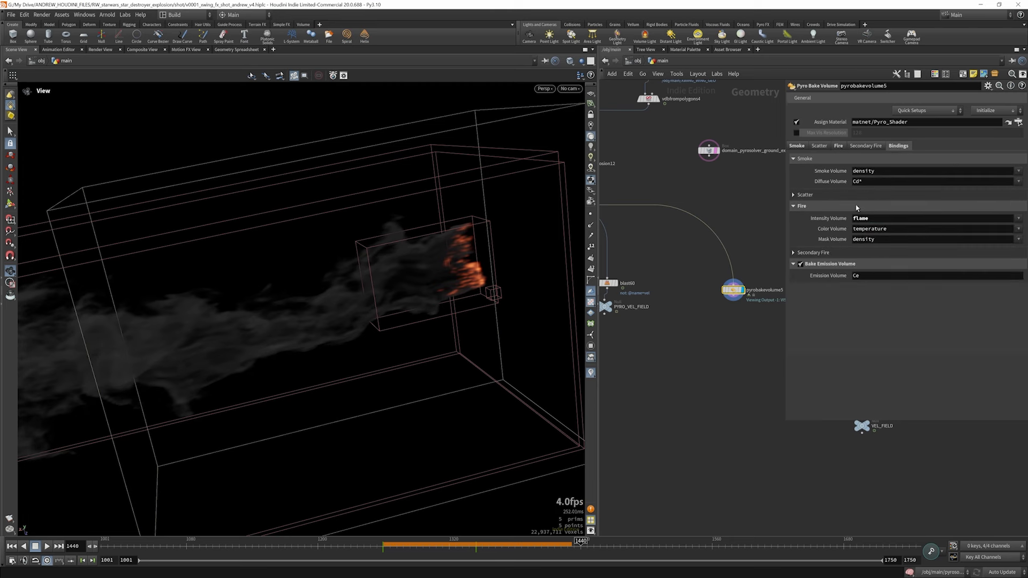
click(871, 146)
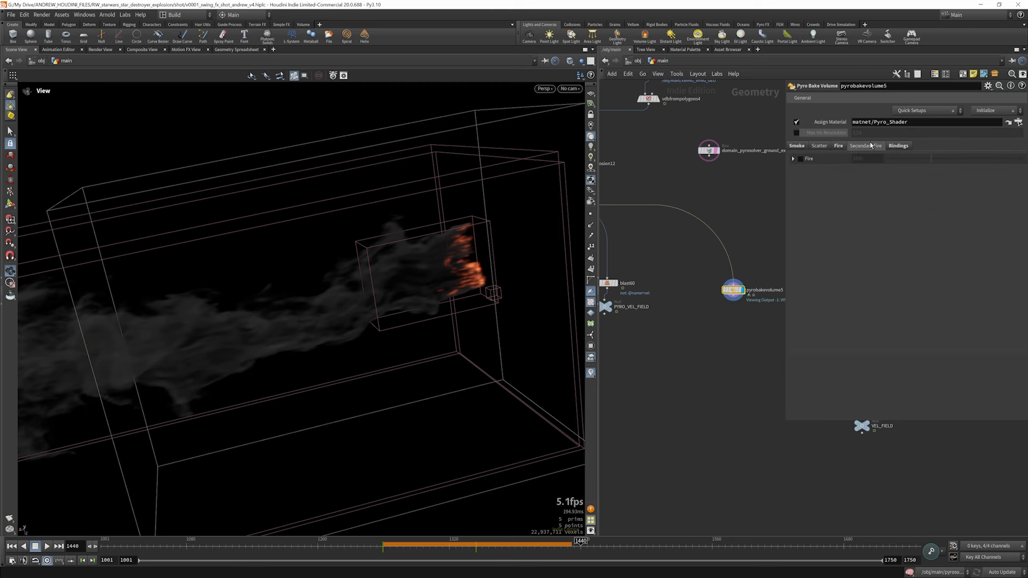
click(841, 146)
click(822, 148)
click(838, 146)
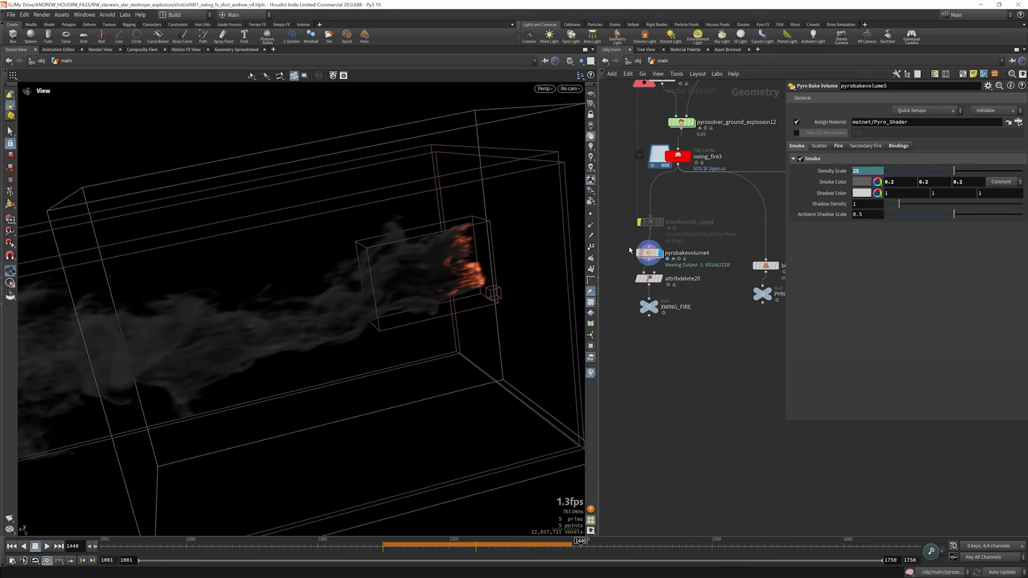
- Display pyrobakevolume4 and re-enable the bypassed transform48_copy4 node above it
scroll(684, 275, down, 6)
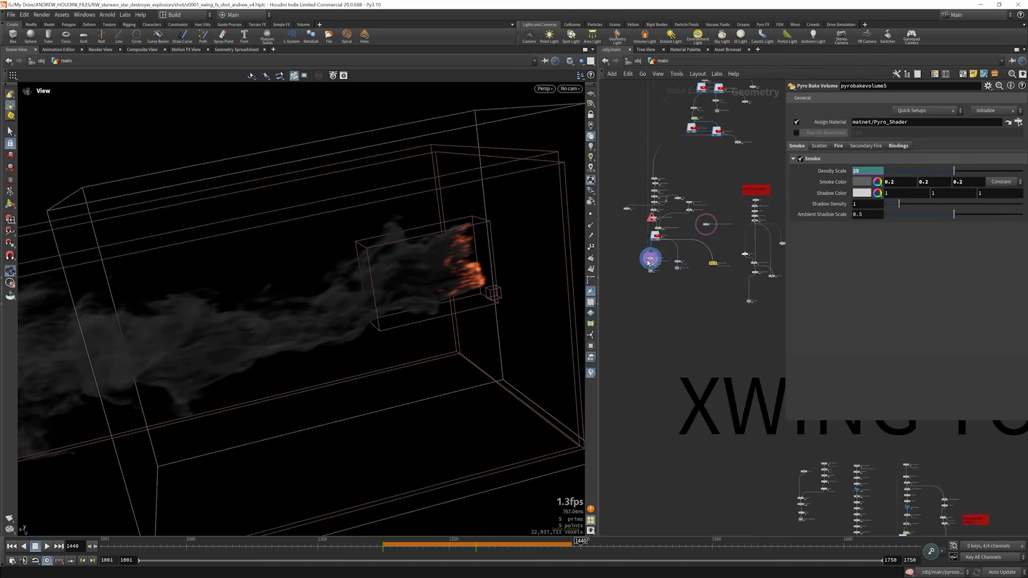
scroll(658, 261, up, 6)
scroll(658, 261, up, 2)
click(659, 261)
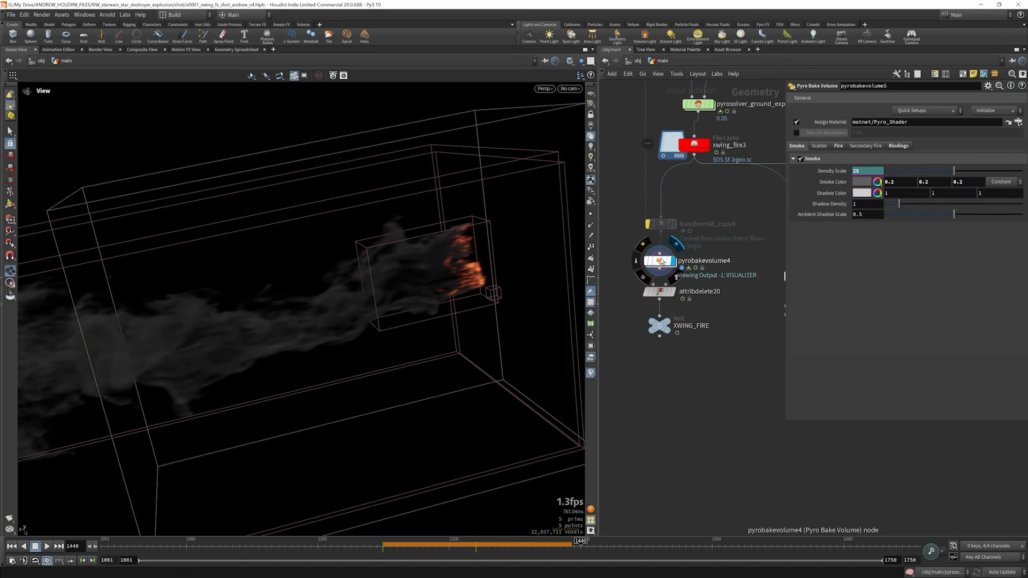
click(663, 224)
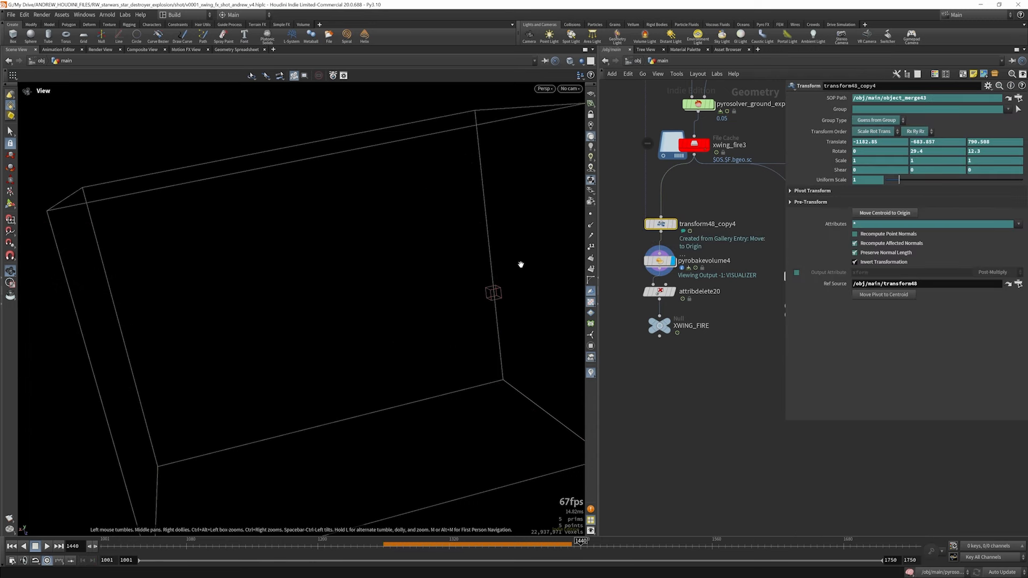
scroll(636, 257, down, 3)
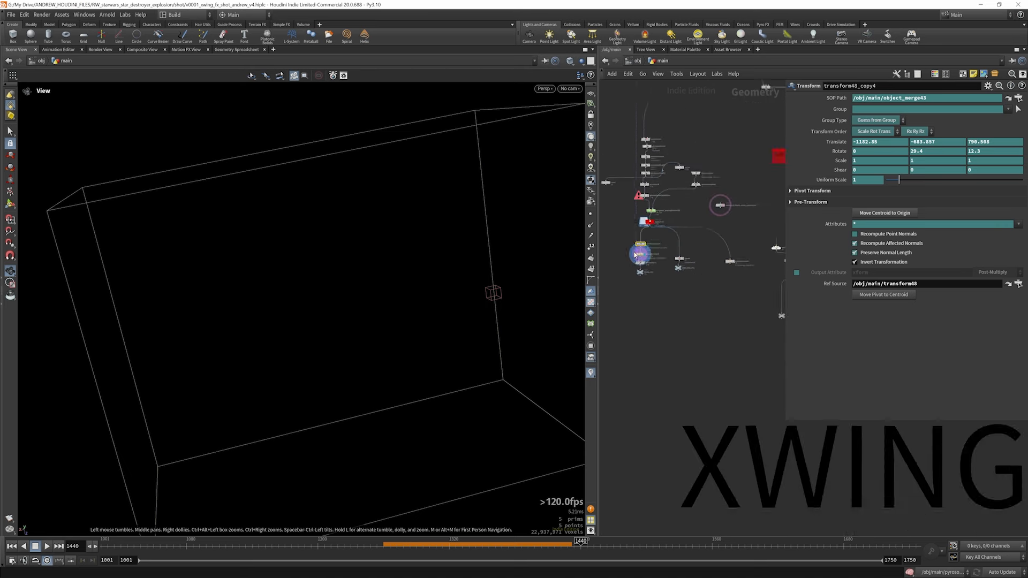
scroll(642, 247, up, 3)
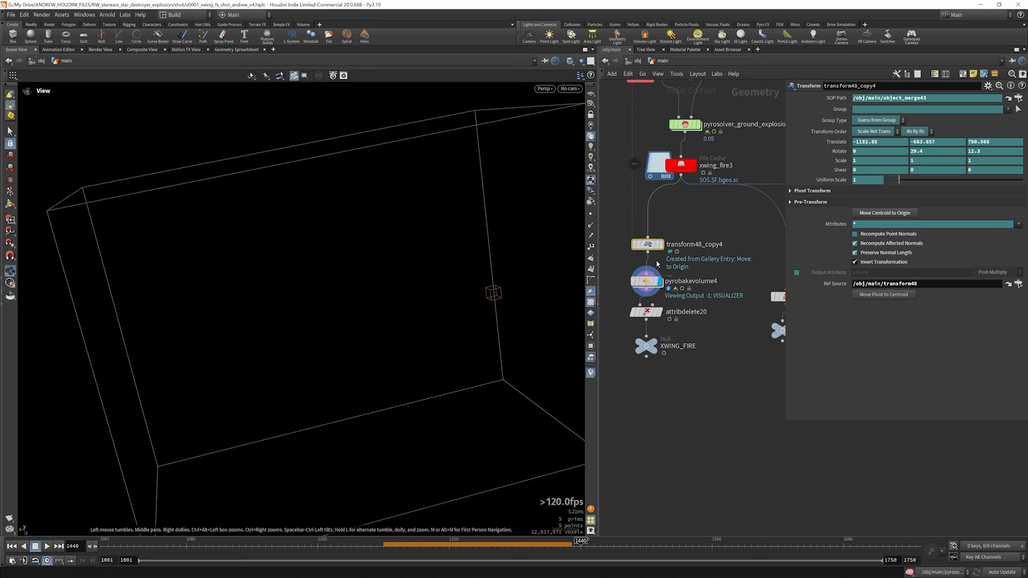
- Switch the viewport display back to pyrobakevolume5 at the end of the separate fire branch
scroll(656, 255, down, 5)
scroll(656, 254, down, 3)
scroll(771, 268, up, 4)
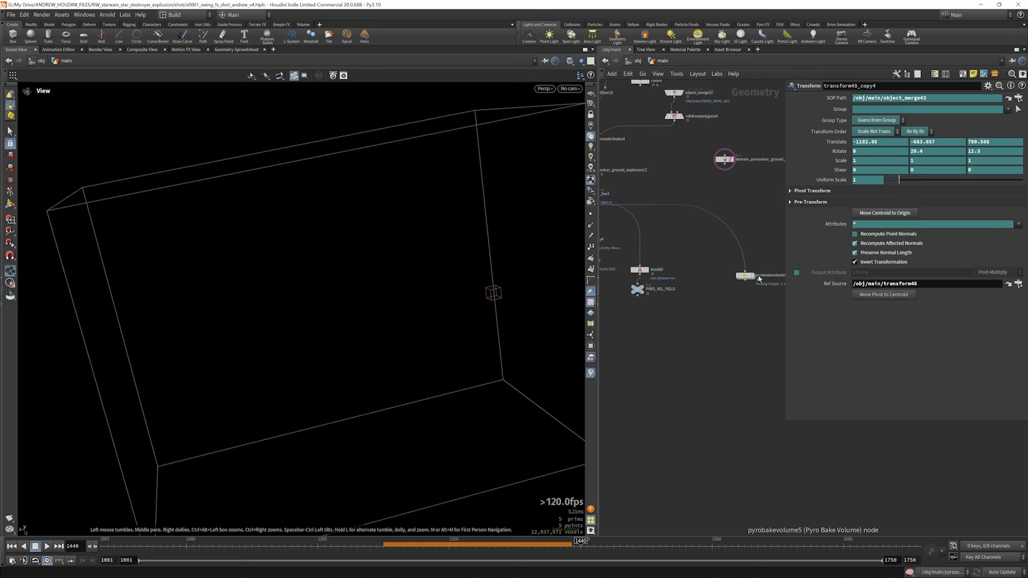
click(754, 276)
scroll(740, 249, down, 4)
scroll(690, 262, up, 6)
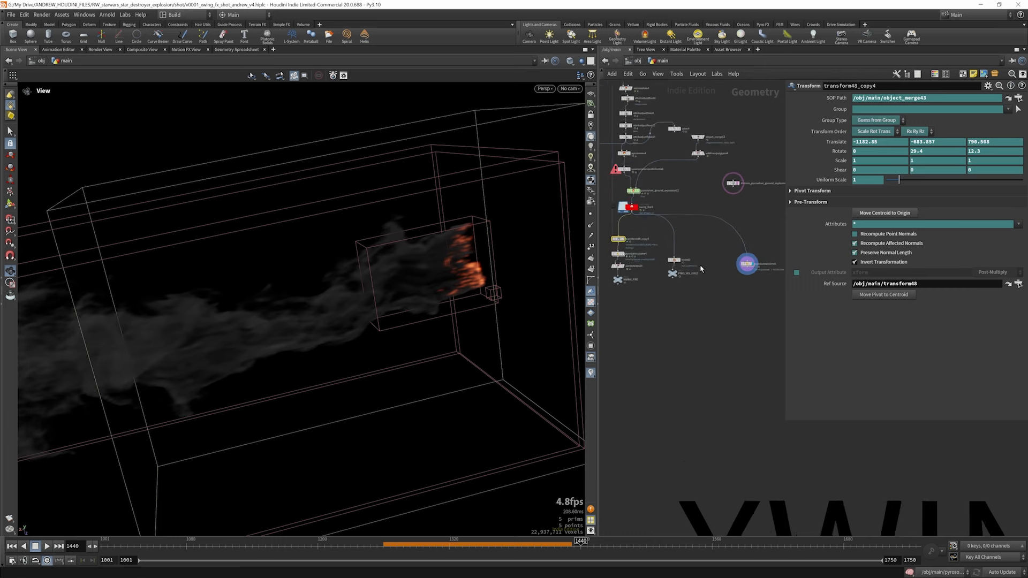
- Check which attributes attribdelete20 removes before XWING_FIRE, and review pyrobakevolume4's smoke settings
scroll(752, 251, down, 4)
scroll(661, 255, up, 5)
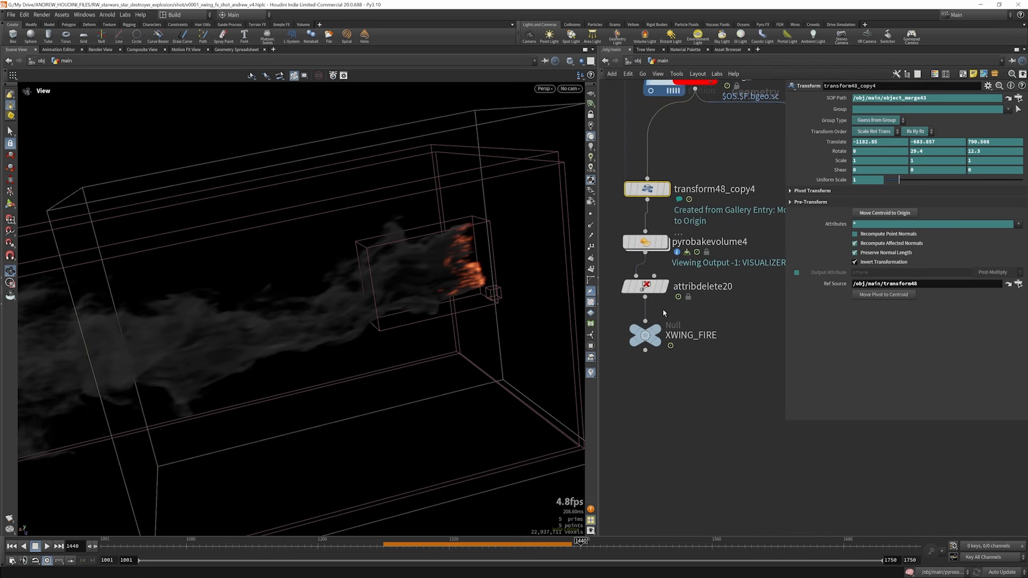
click(653, 288)
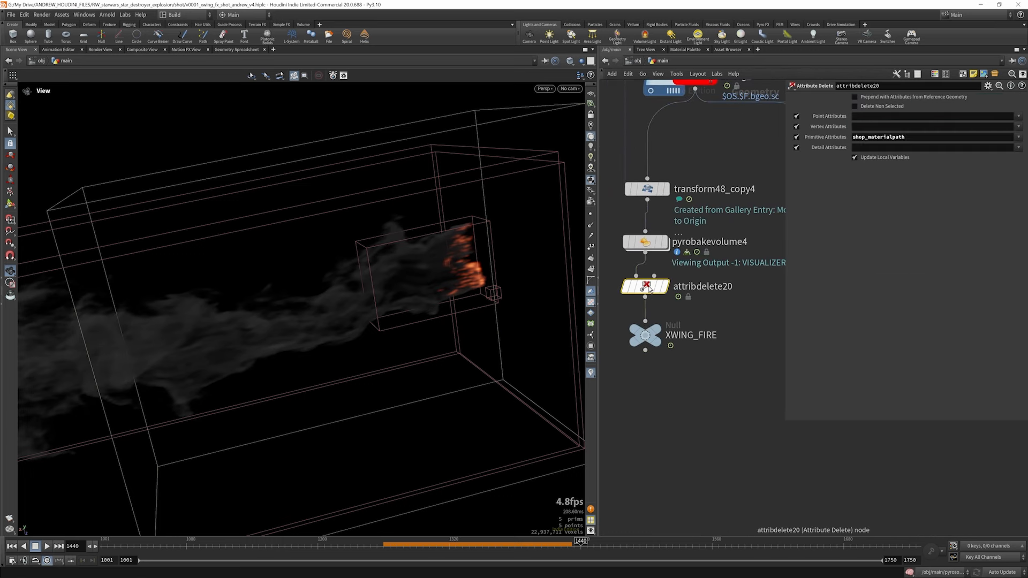
click(647, 240)
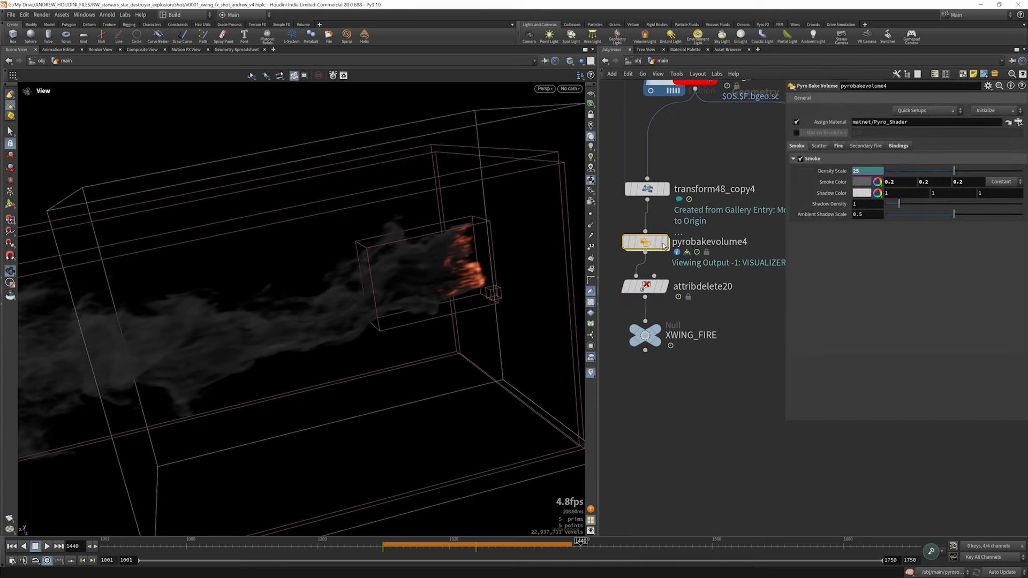
scroll(667, 299, down, 5)
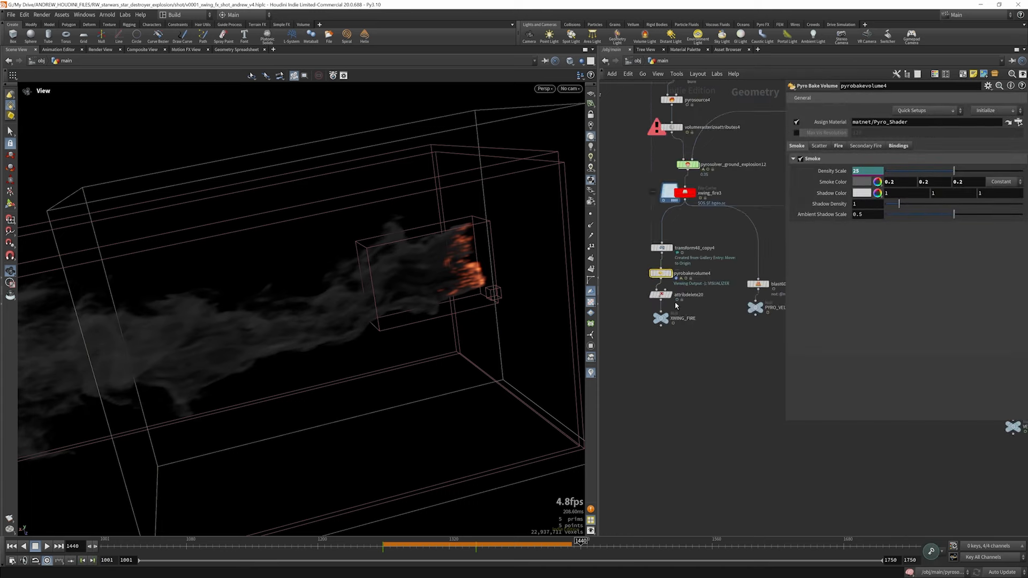
- Examine blast60's group filter and display the PYRO_VEL_FIELD output
scroll(695, 291, up, 10)
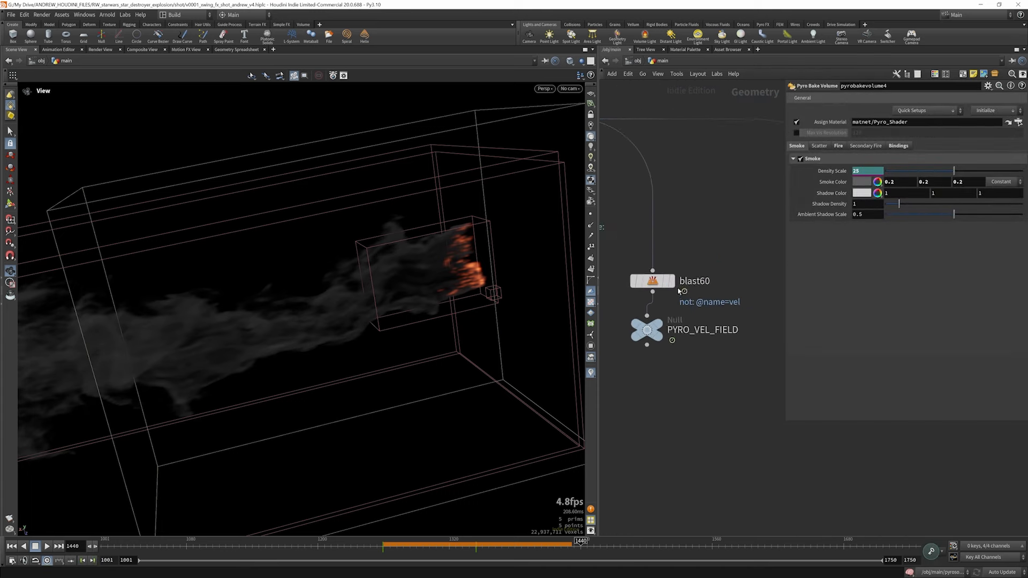
click(670, 280)
click(663, 279)
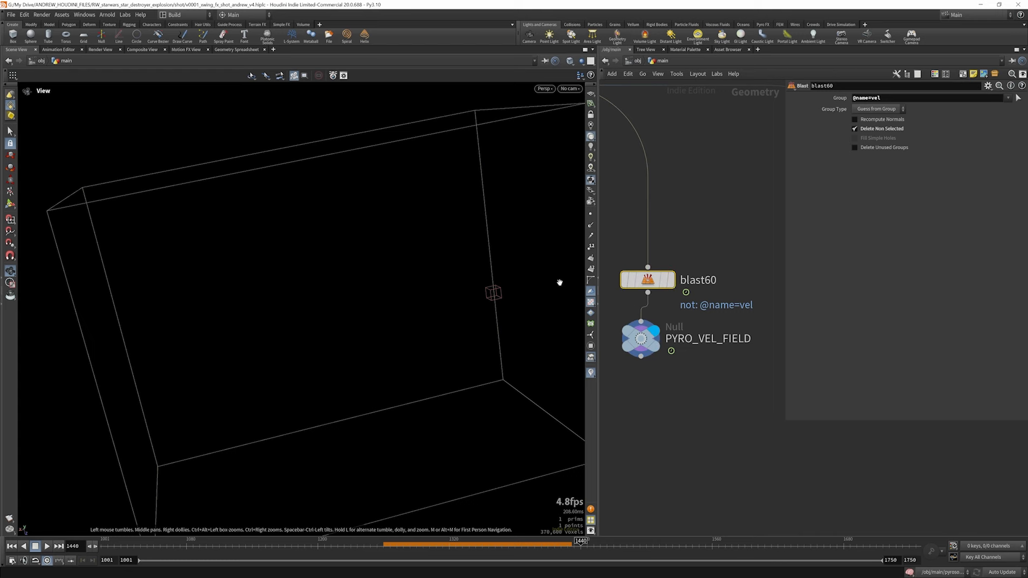
scroll(669, 251, down, 8)
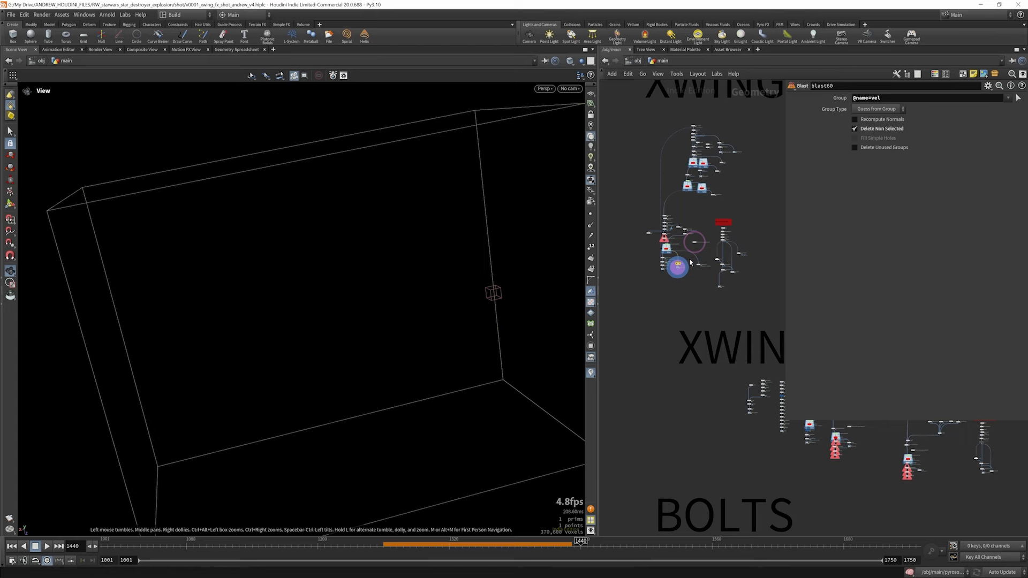
- Display pyrobakevolume5 once more and look over its fire and smoke in the viewport
scroll(691, 263, up, 8)
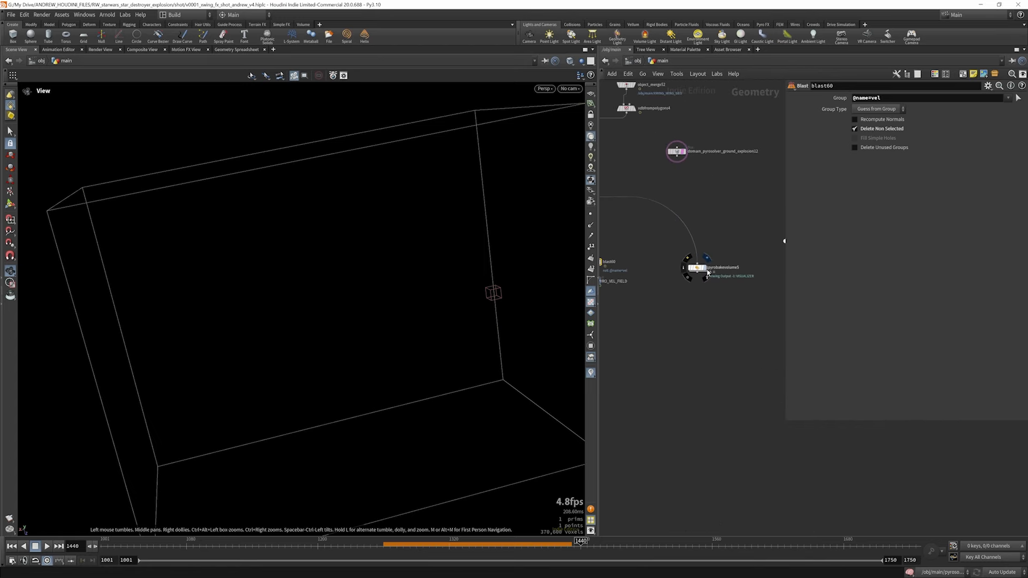
click(706, 271)
drag(551, 280, 115, 271)
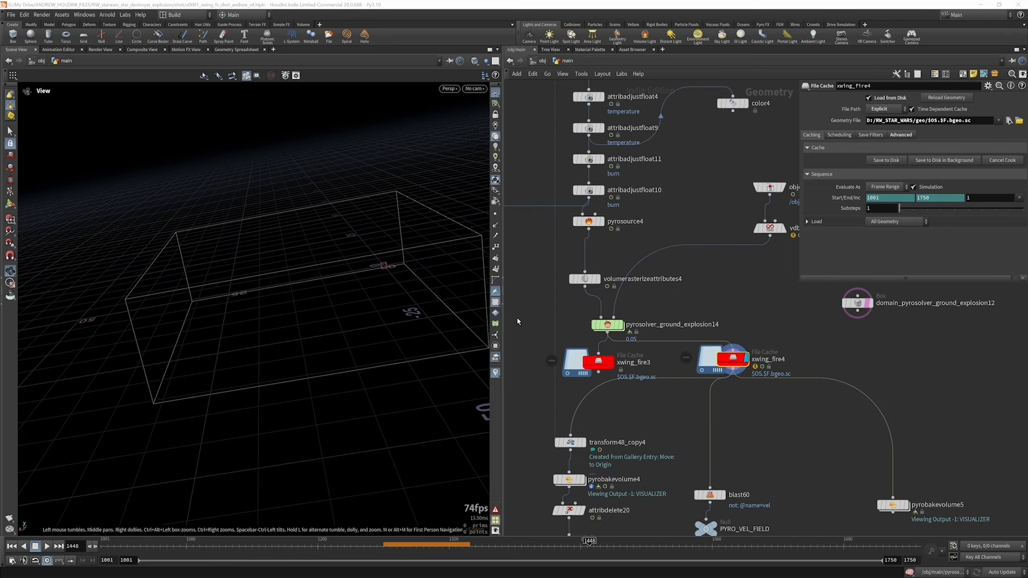
- Enter pyrosolver_ground_explosion14's FORCES network to examine the VEL_FIELD volume source, and return to the main network
mouse_move(609, 326)
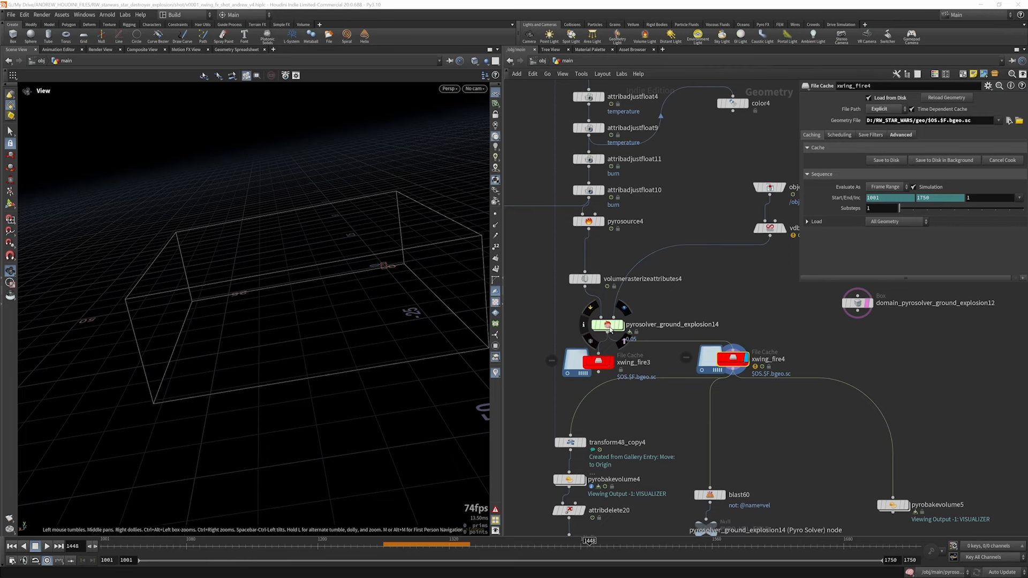
double_click(609, 326)
scroll(705, 321, down, 3)
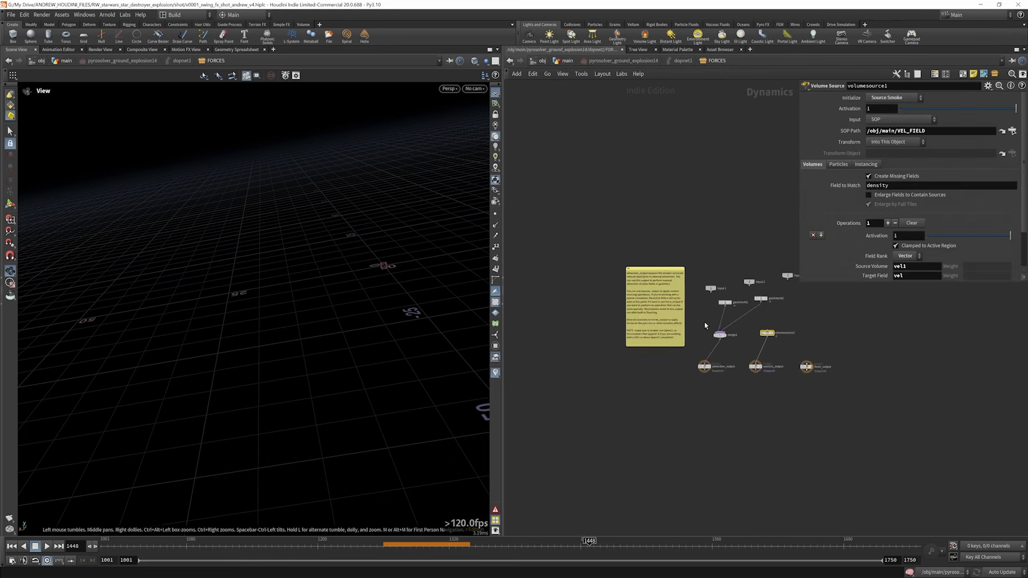
click(569, 62)
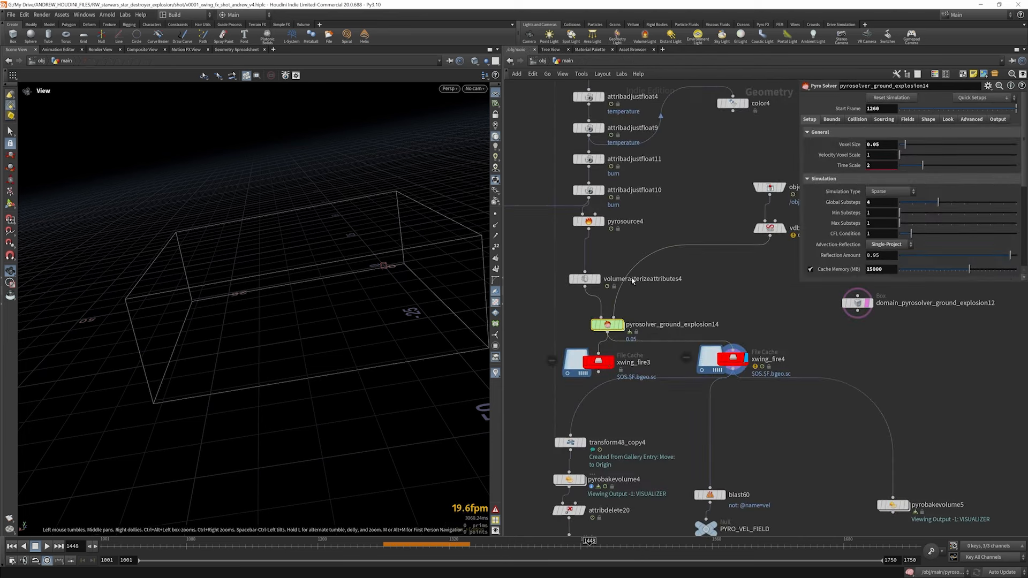
- Enter pyrosolver_ground_explosion14's FORCES network and examine gasdisturb2's strength and block size settings
double_click(608, 330)
scroll(731, 318, up, 6)
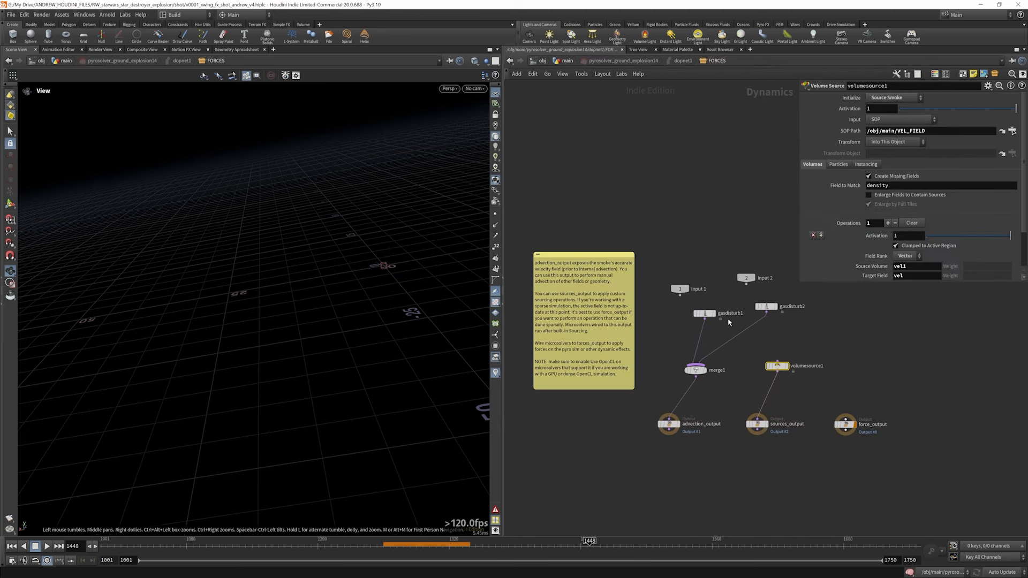
click(813, 295)
scroll(728, 364, down, 3)
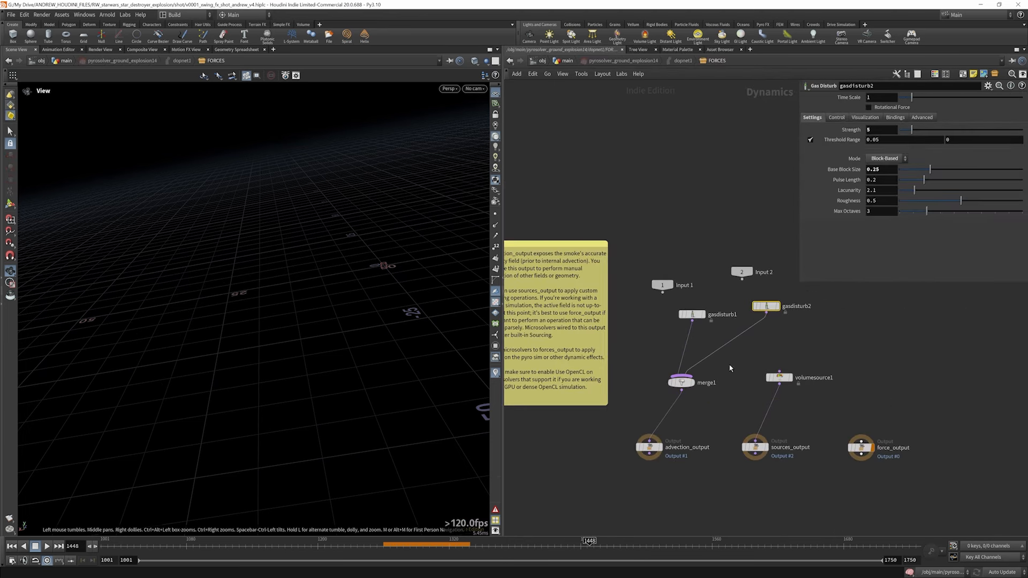
- Inspect volumesource1's velocity source settings in an enlarged parameter view, and return to the main network
scroll(728, 364, up, 4)
click(805, 365)
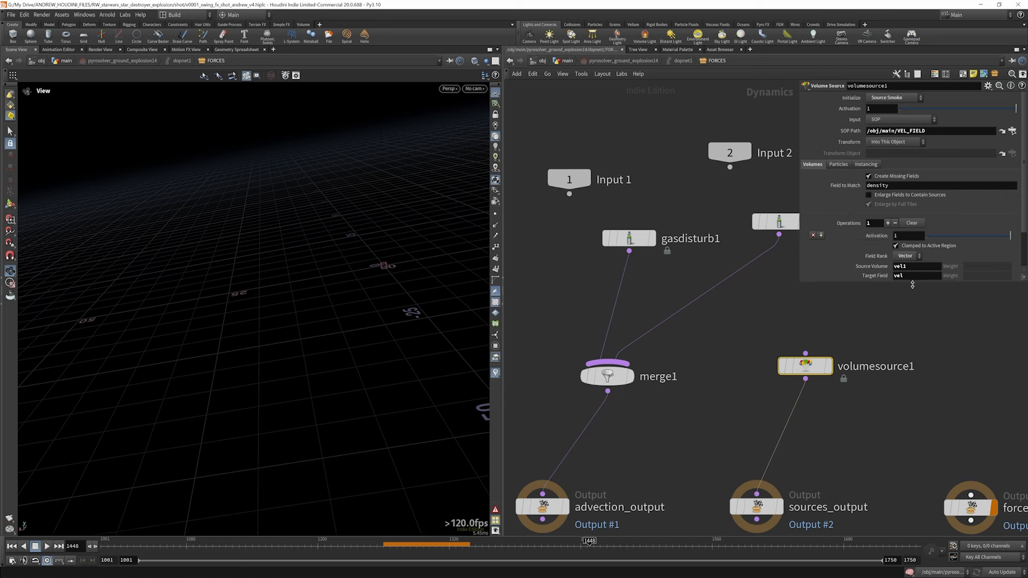
drag(912, 284, 913, 344)
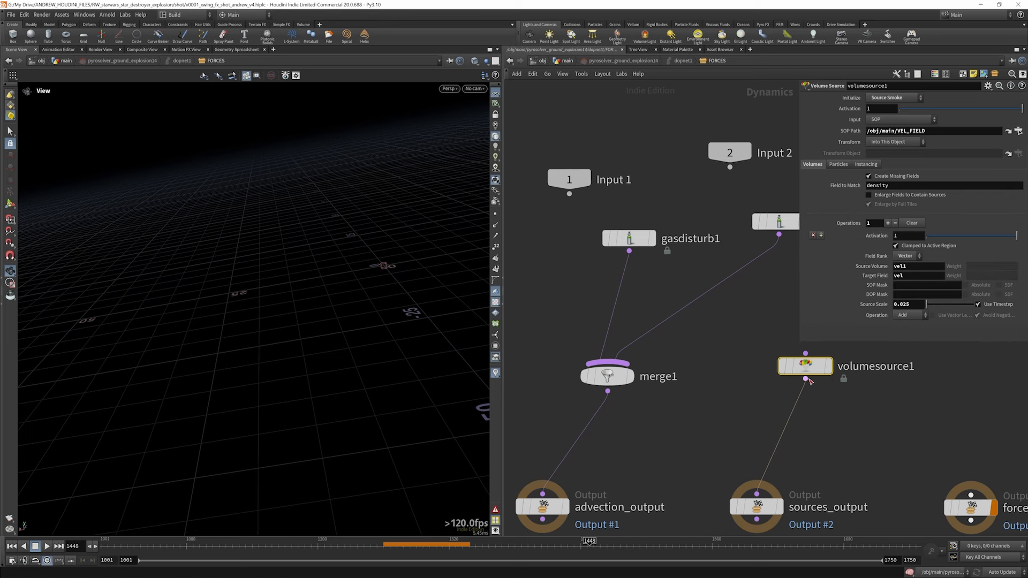
click(567, 61)
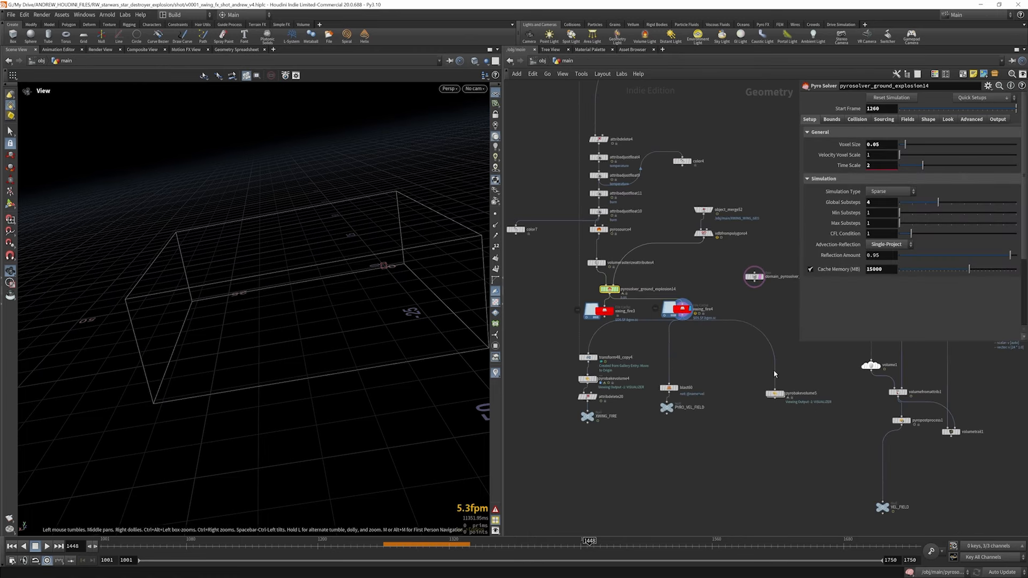
- Display volumetrail1 to view the velocity trails, and display the VEL_FIELD output
scroll(964, 433, up, 4)
click(926, 416)
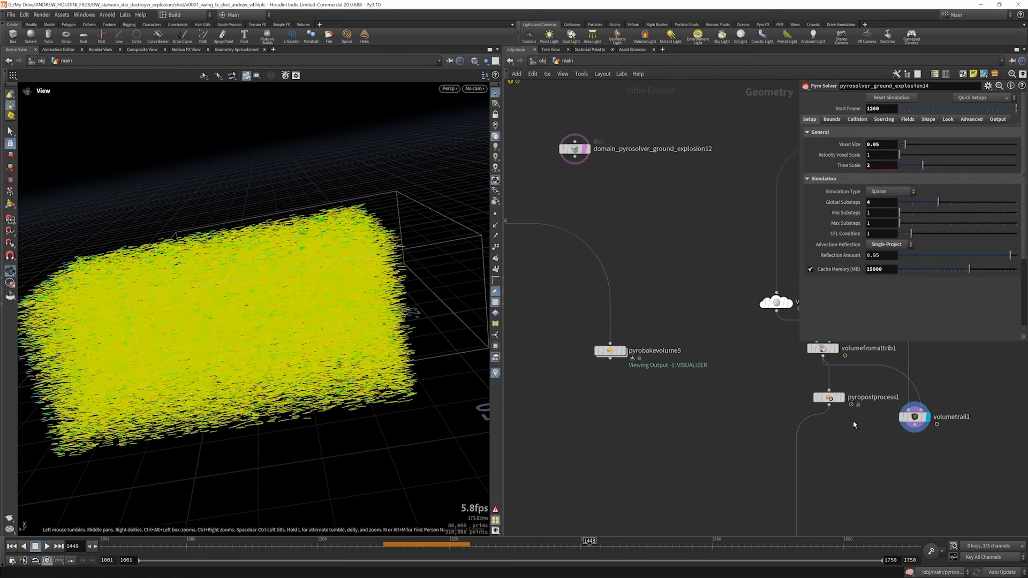
scroll(853, 420, down, 5)
scroll(834, 473, up, 4)
click(827, 474)
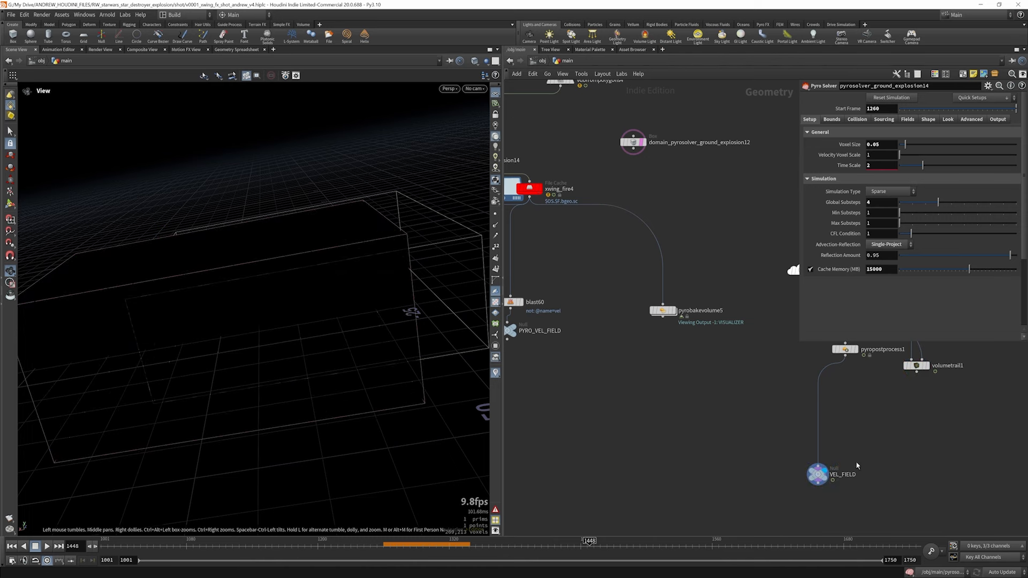
scroll(857, 448, down, 3)
scroll(610, 267, up, 4)
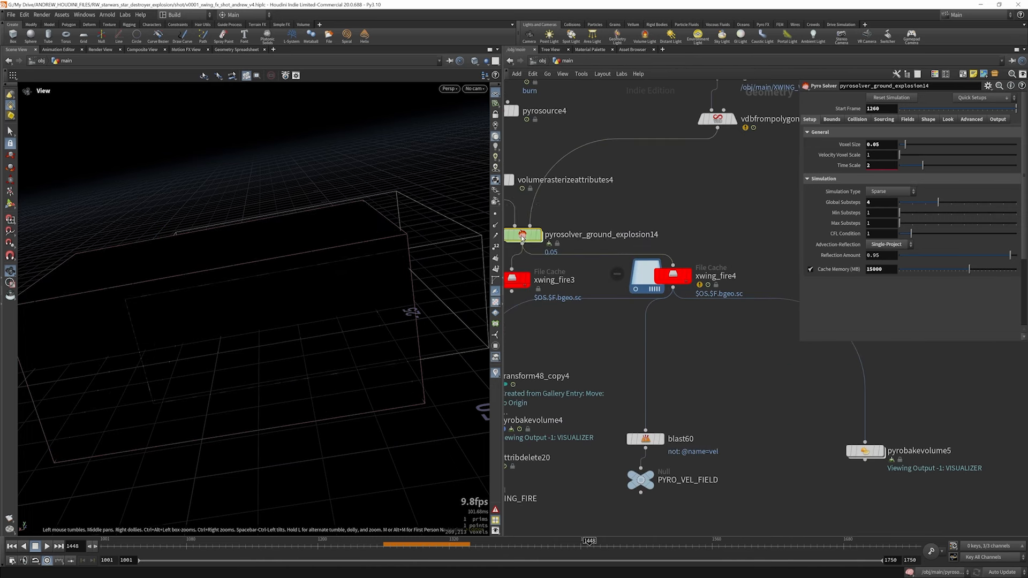
- Reopen pyrosolver_ground_explosion14's FORCES network to look over its whole node layout, and return to the main network
double_click(526, 239)
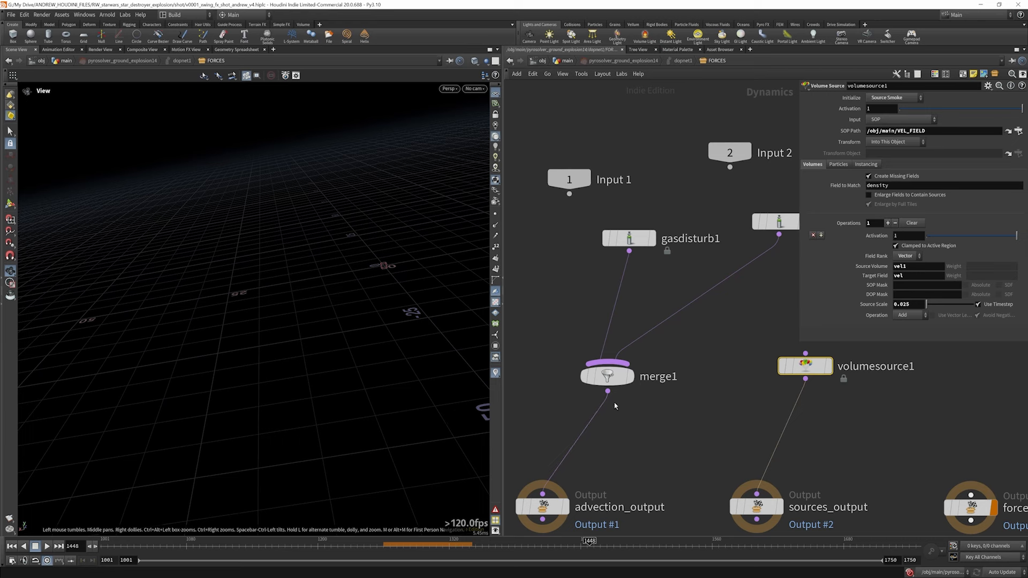
scroll(614, 406, down, 10)
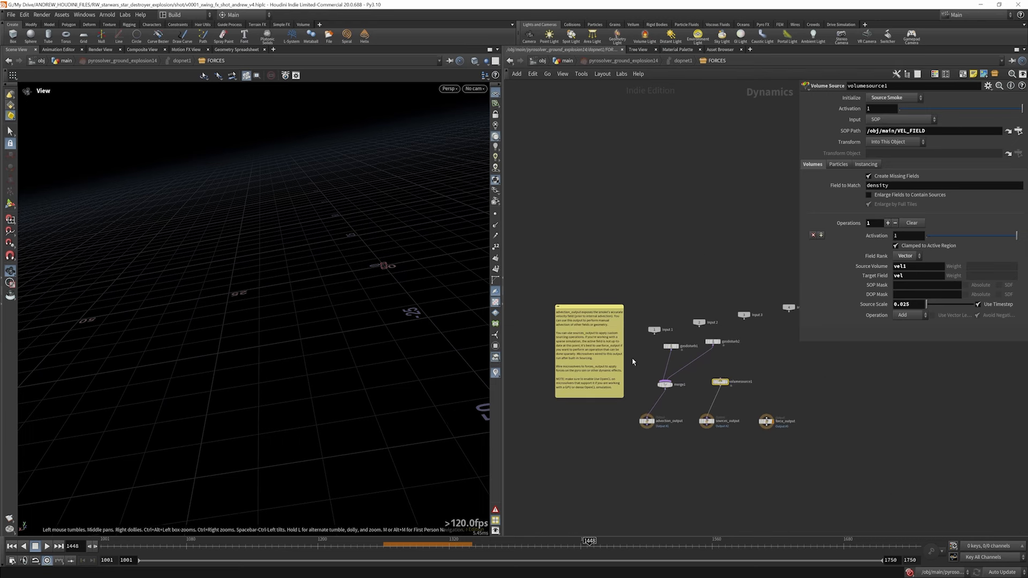
click(567, 61)
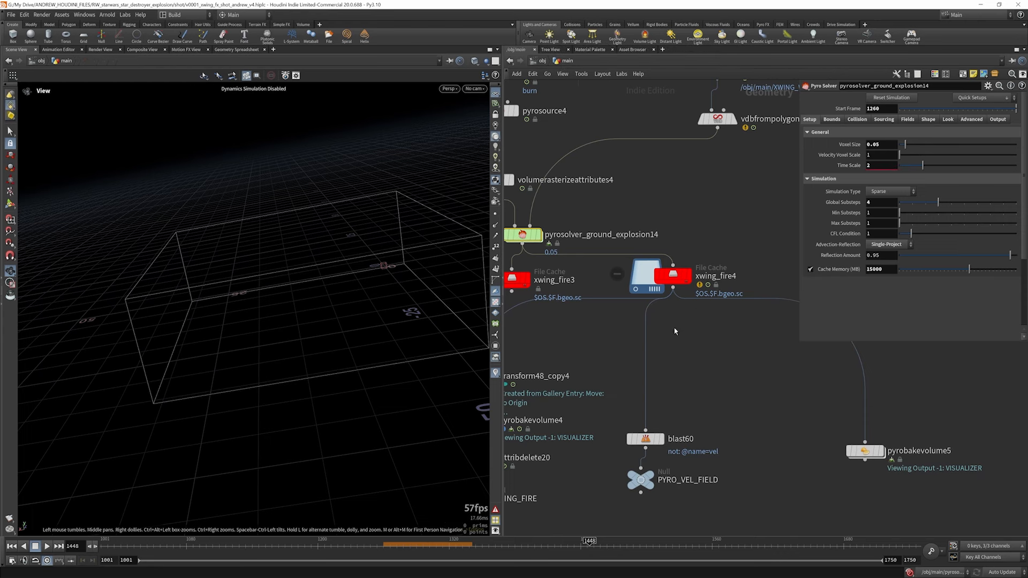
- Display the xwing_fire4 file cache and review its caching settings
scroll(674, 327, down, 3)
scroll(710, 315, up, 5)
click(709, 315)
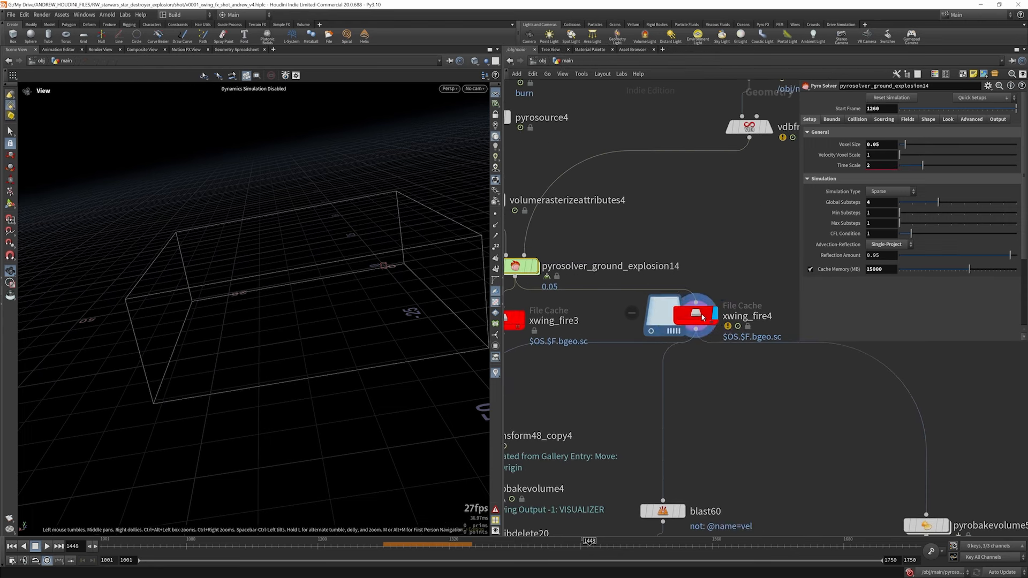
scroll(709, 315, down, 5)
scroll(844, 455, up, 4)
scroll(843, 455, up, 2)
- Display pyrobakevolume5 and scrub through the cached frames of the X-wing fire
click(838, 448)
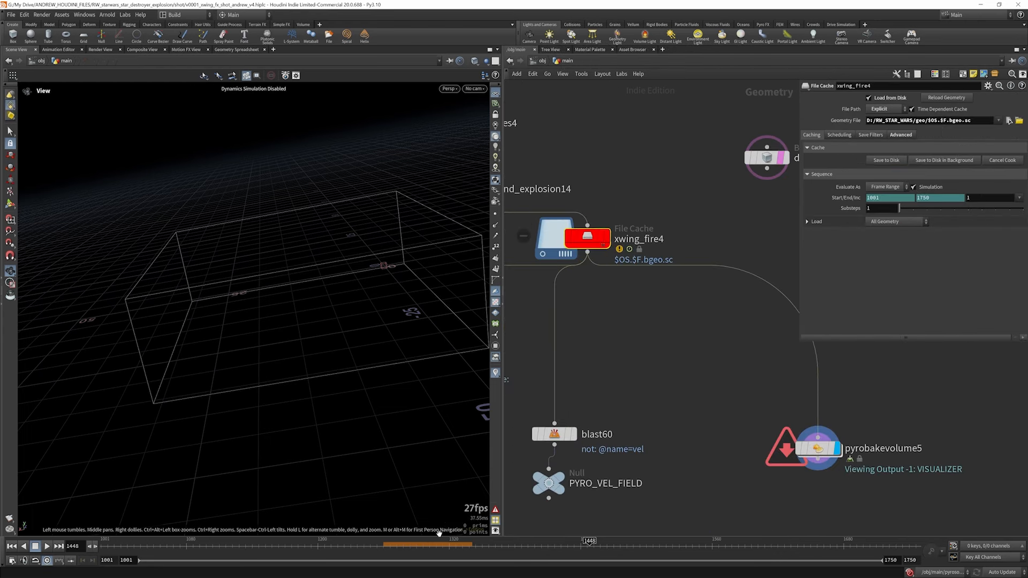
click(431, 545)
drag(439, 546, 466, 546)
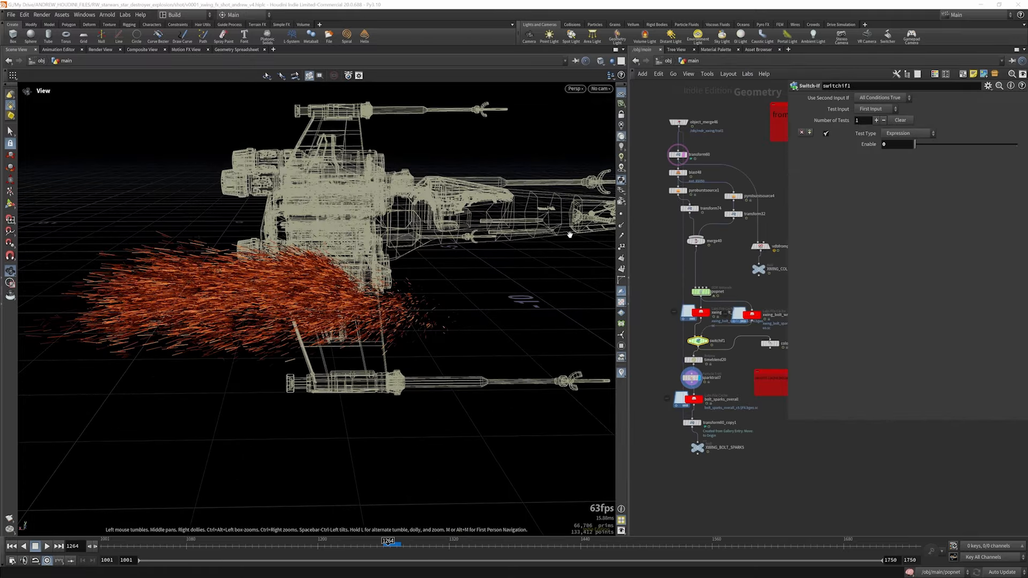
- Look over the X-wing bolt sparks in the viewport, and shrink the parameter overlay to uncover the spark network
drag(294, 232, 326, 237)
scroll(738, 231, down, 2)
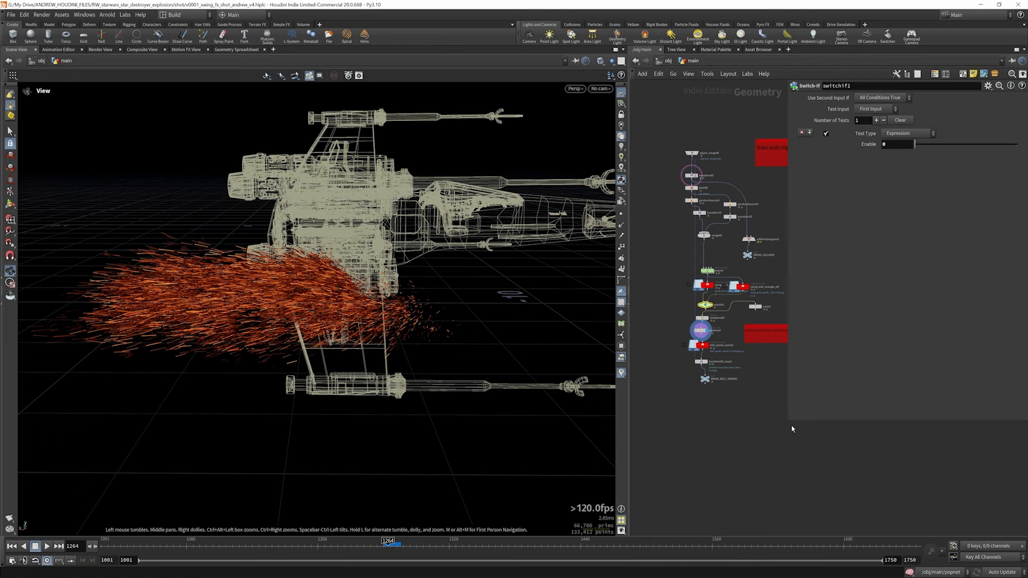
drag(790, 423, 828, 229)
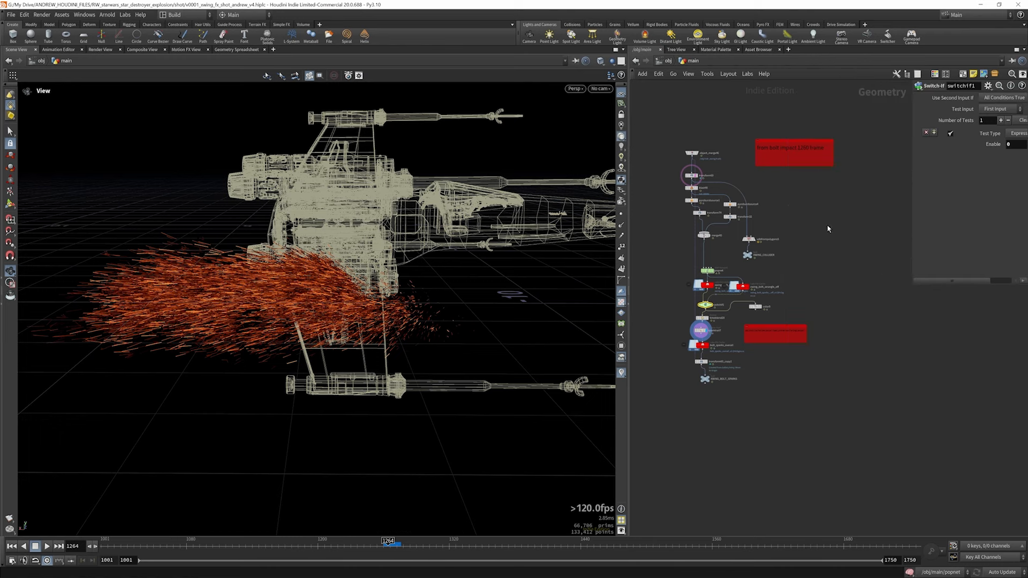
- Find the X-wing sparks network and examine its sparks_a node chain from blast77 to sparktrail
scroll(786, 294, down, 6)
scroll(786, 317, up, 6)
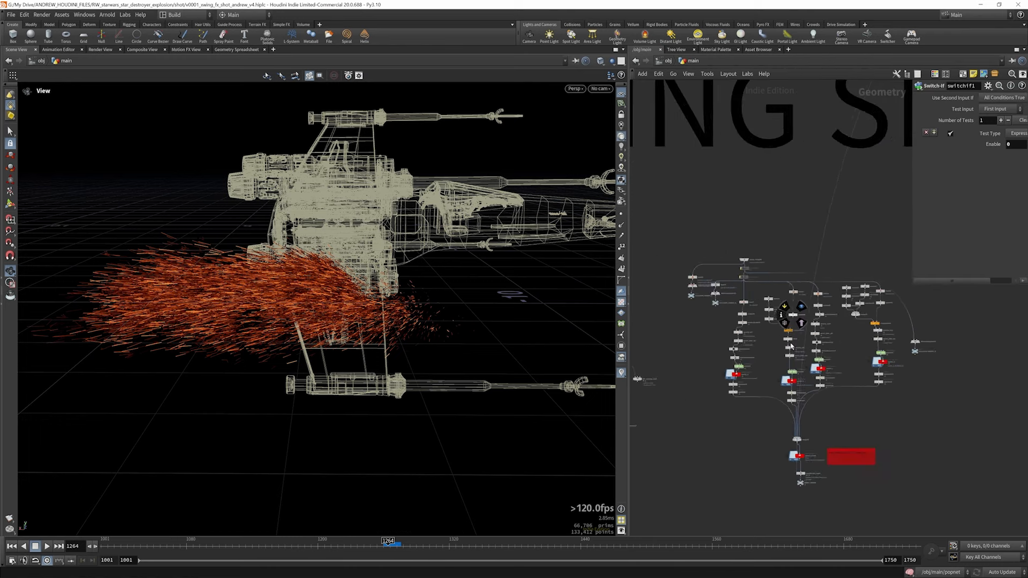
scroll(792, 345, down, 3)
scroll(738, 244, up, 5)
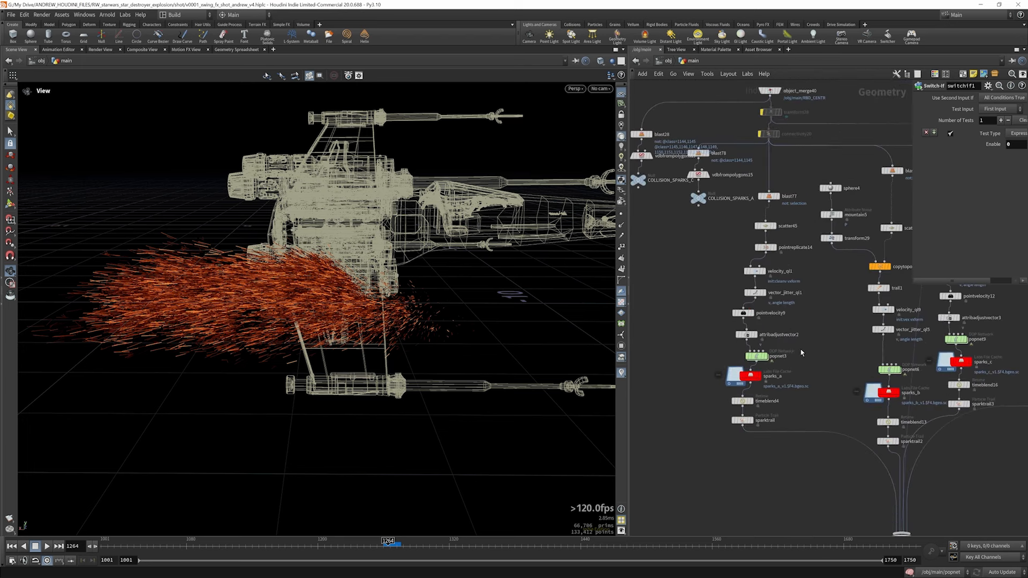
scroll(787, 367, down, 8)
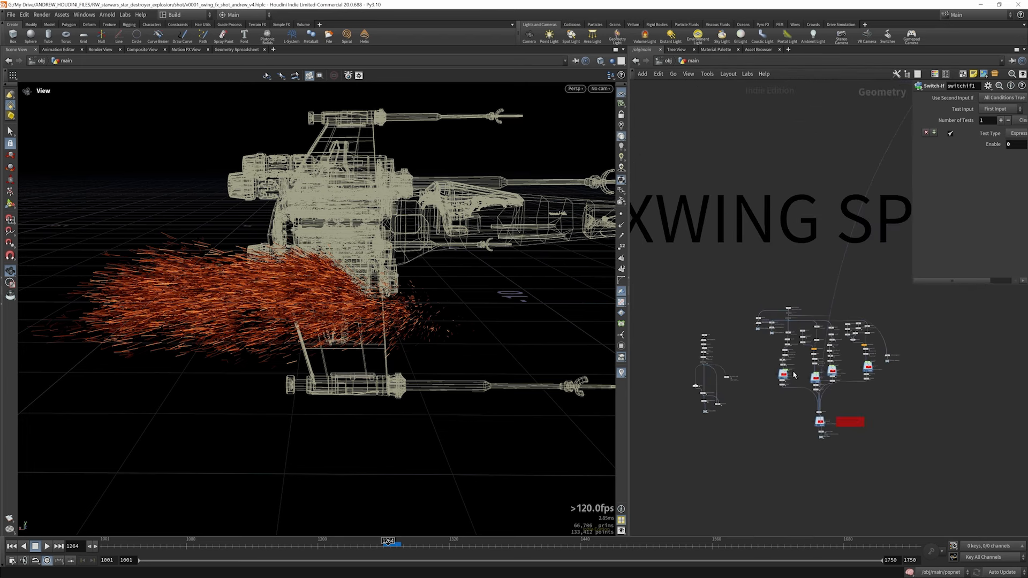
scroll(794, 375, up, 8)
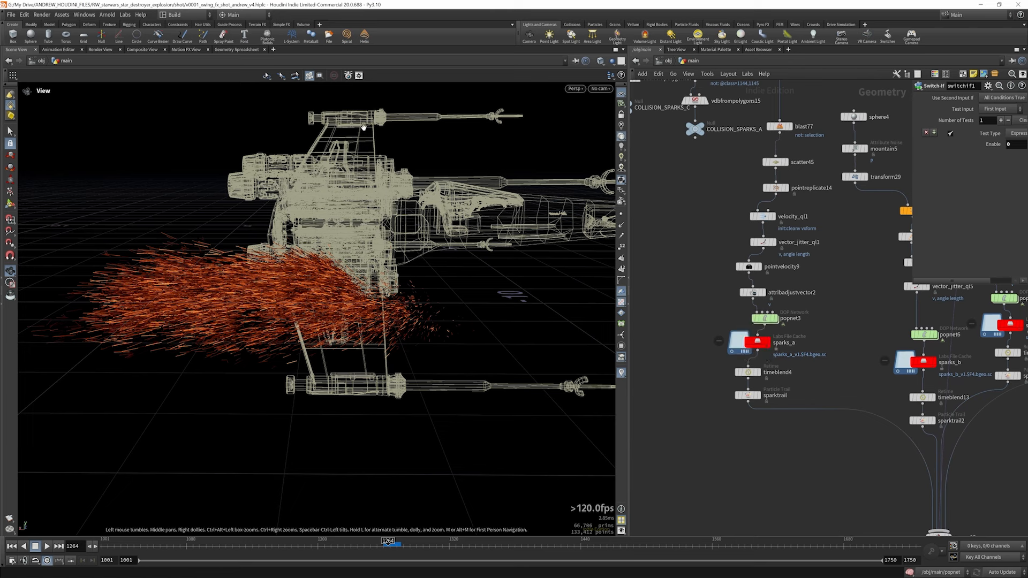
- Locate the velocity field network beside the spark setups, display box29 and bring the whole box into view
scroll(831, 386, down, 6)
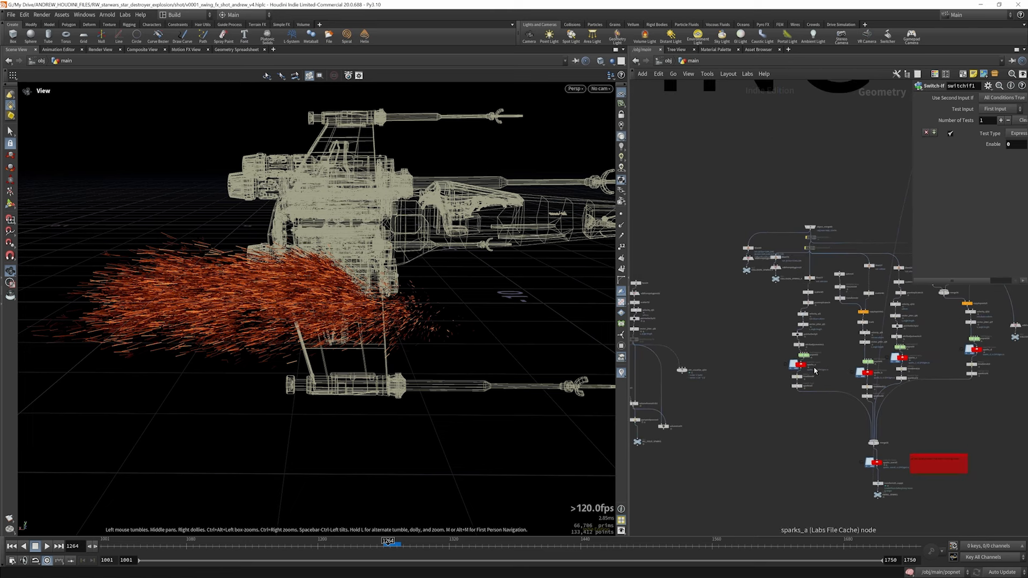
scroll(846, 329, down, 5)
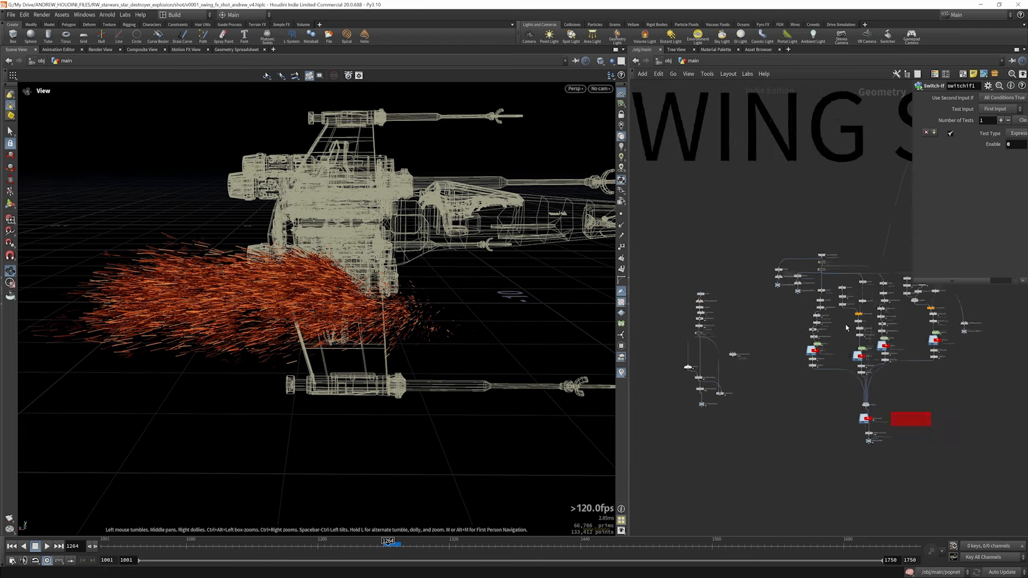
scroll(758, 367, up, 10)
scroll(757, 374, down, 5)
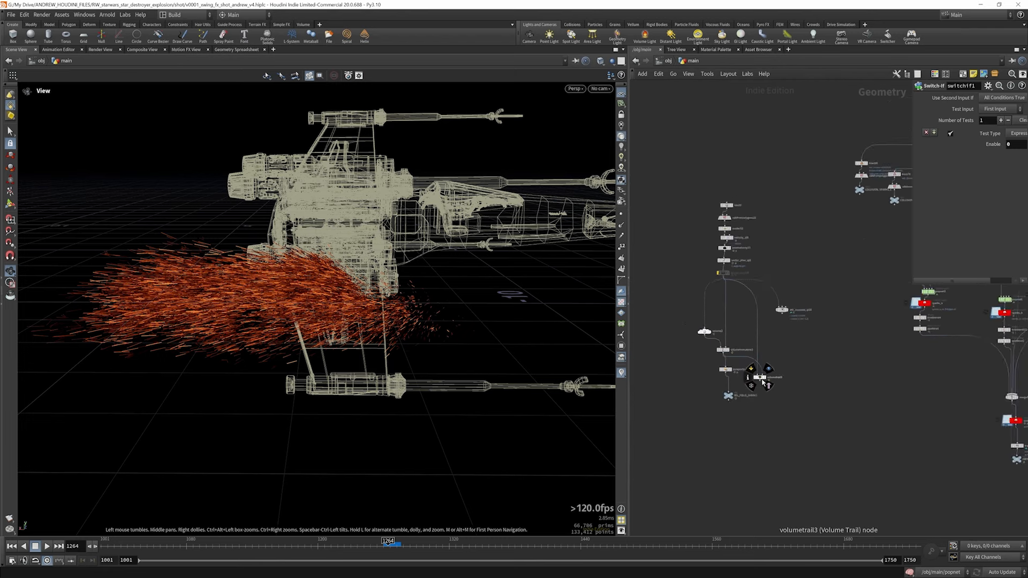
scroll(717, 134, up, 5)
click(721, 141)
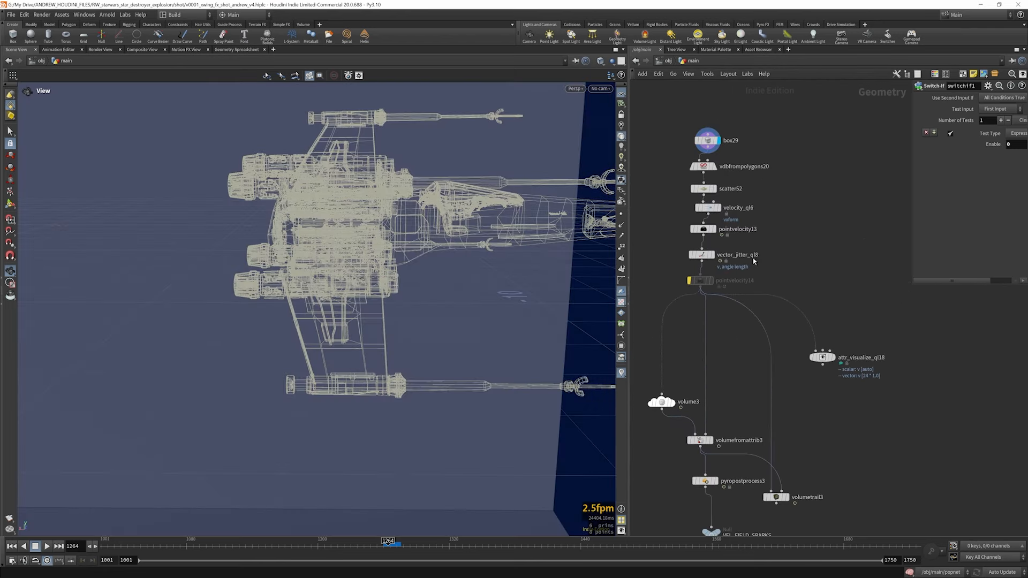
key(h)
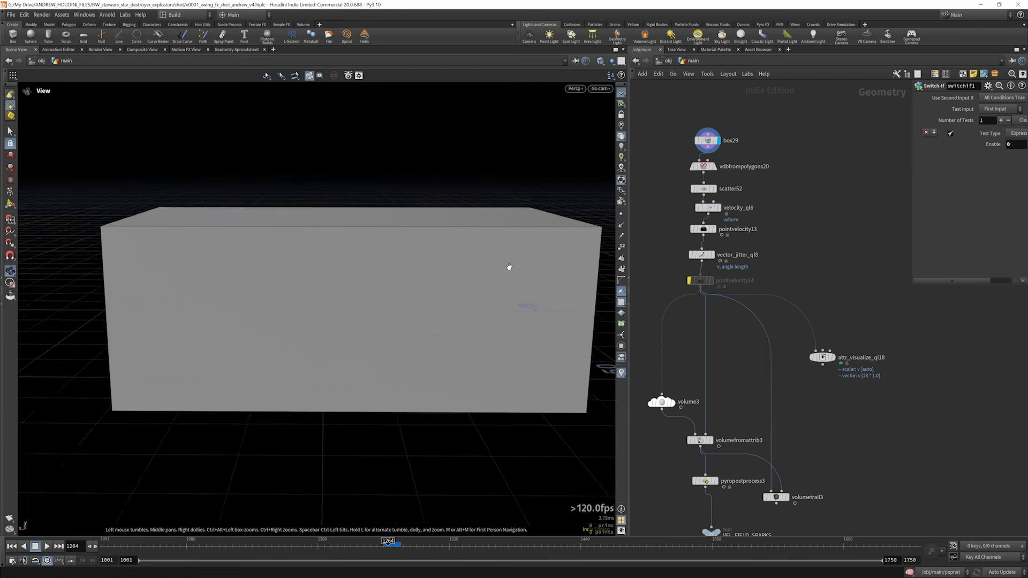
- Display the velocity field stages vdbfrompolygons20, pointvelocity13, volumetrail3 and VEL_FIELD_SPARKS one after another
click(714, 170)
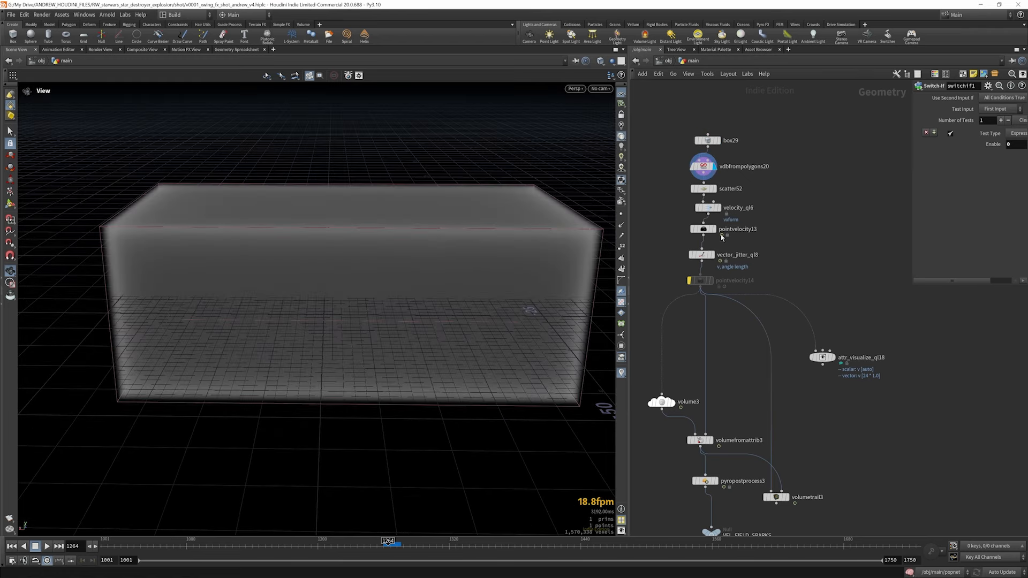
click(716, 231)
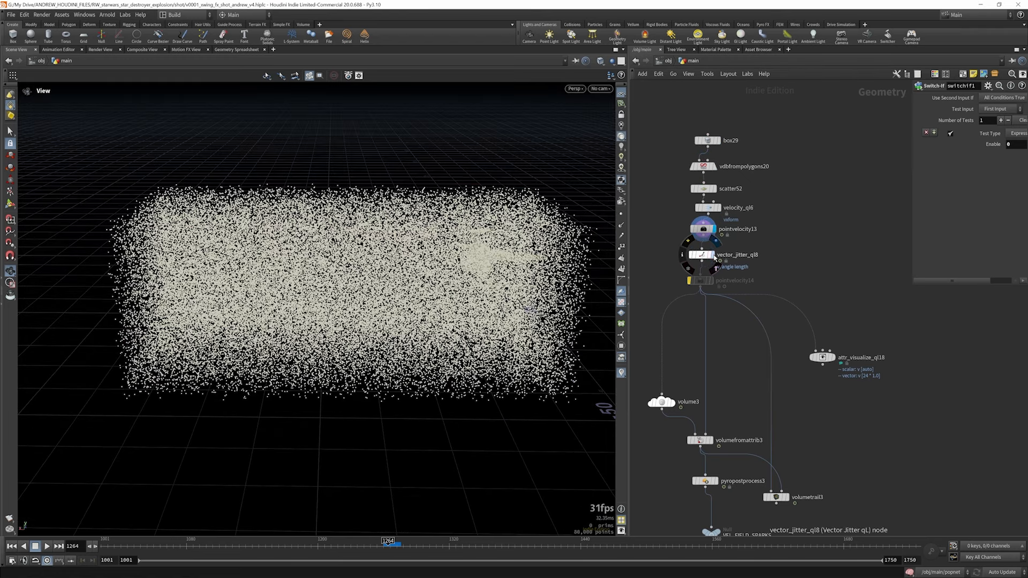
click(787, 497)
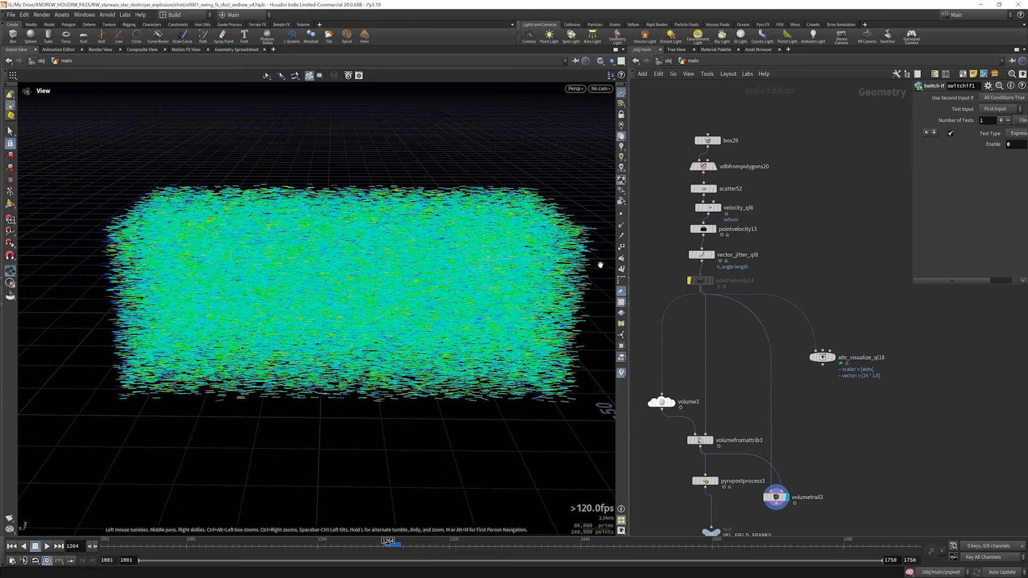
scroll(736, 244, down, 2)
scroll(727, 455, up, 4)
click(733, 413)
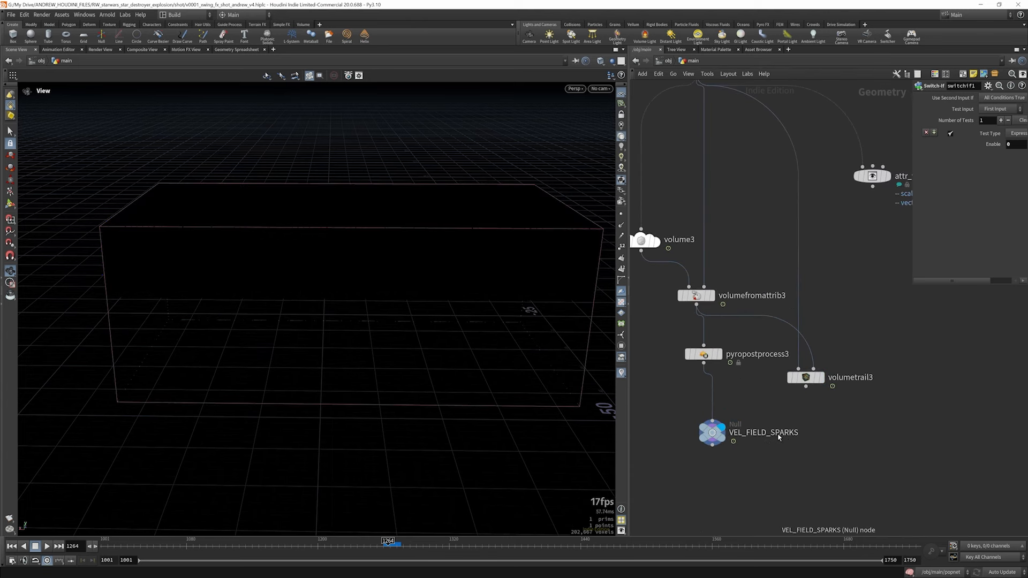
- Enter the popnet network above the X-wing bolt caches and inspect the full parameters of popadvectbyvolumes1
scroll(767, 421, down, 6)
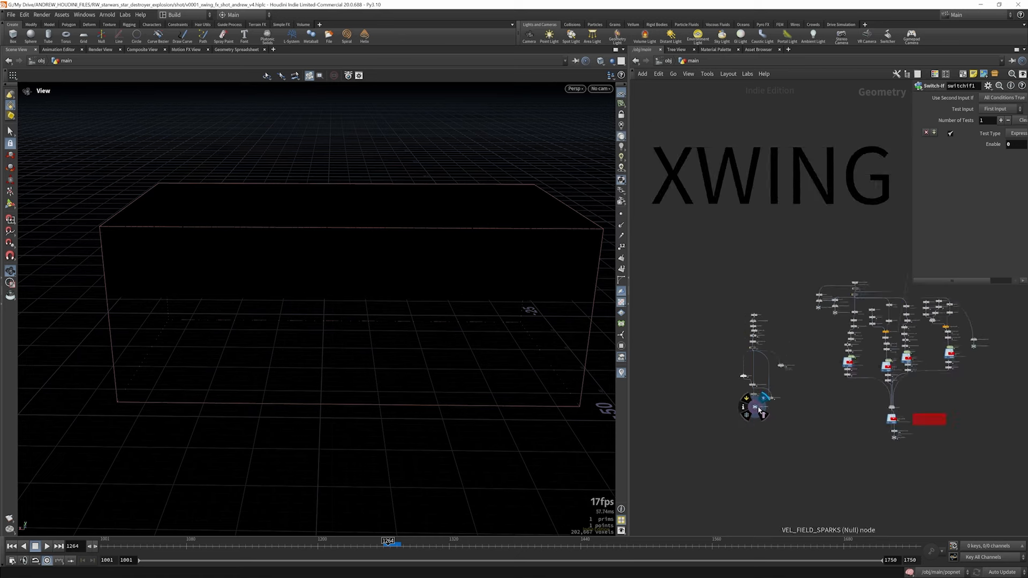
scroll(757, 407, down, 1)
scroll(757, 406, up, 8)
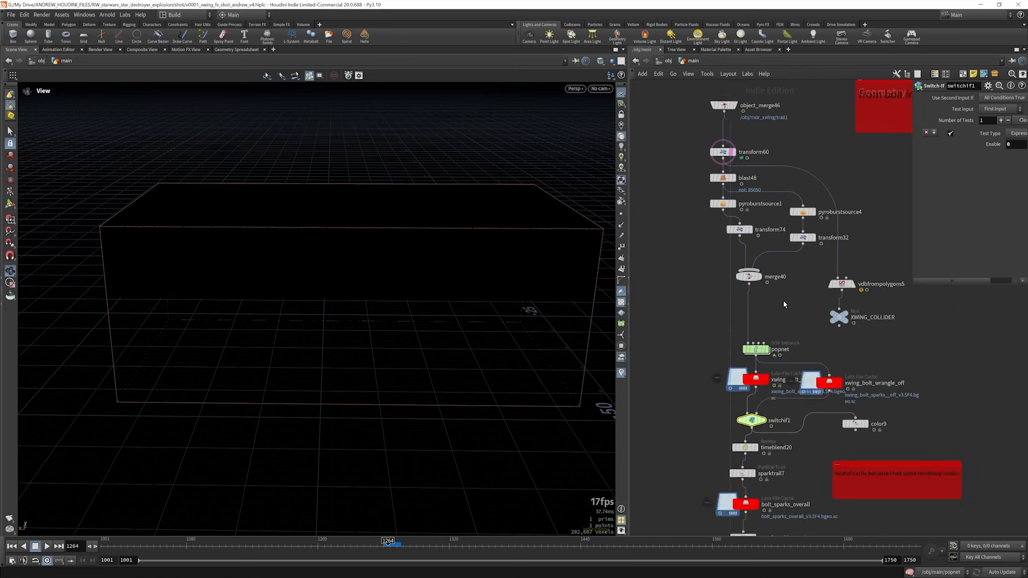
double_click(754, 356)
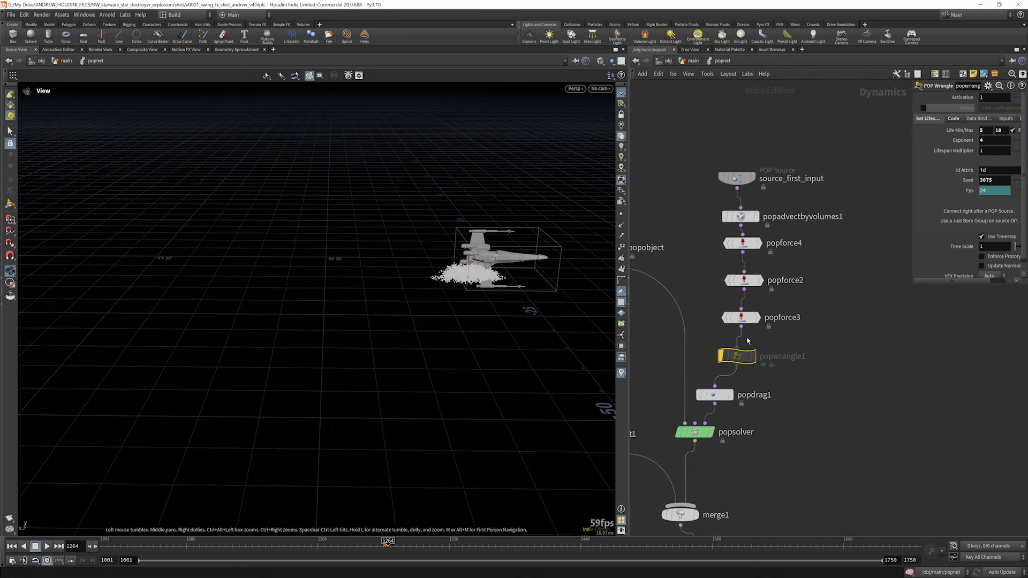
click(740, 217)
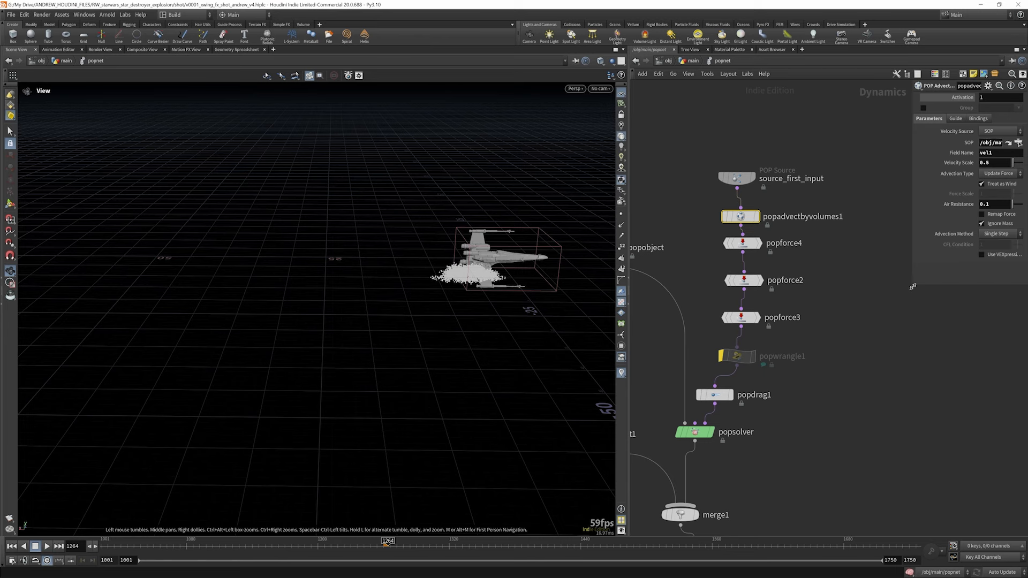
drag(915, 289, 822, 330)
scroll(702, 217, down, 4)
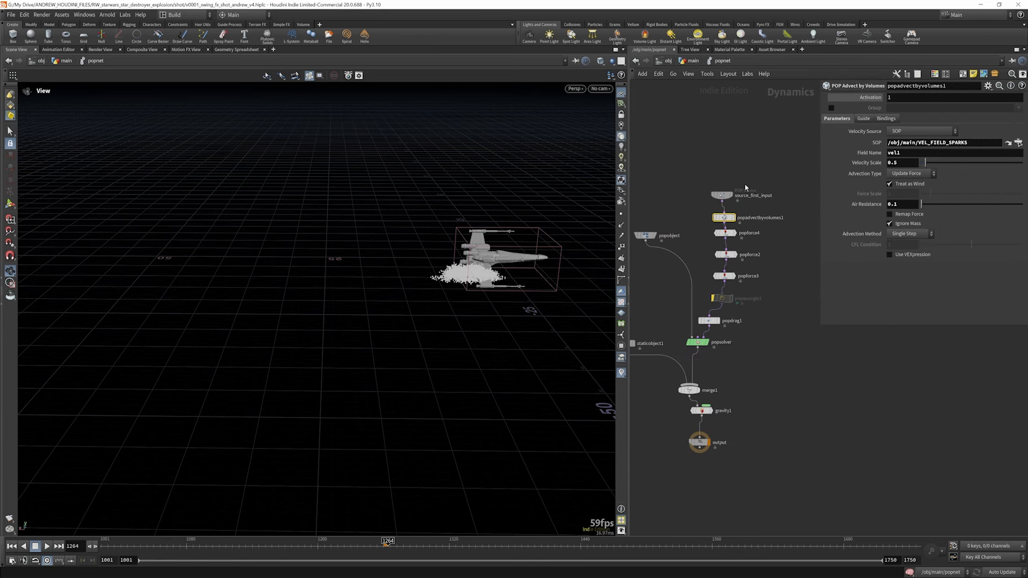
mouse_move(730, 218)
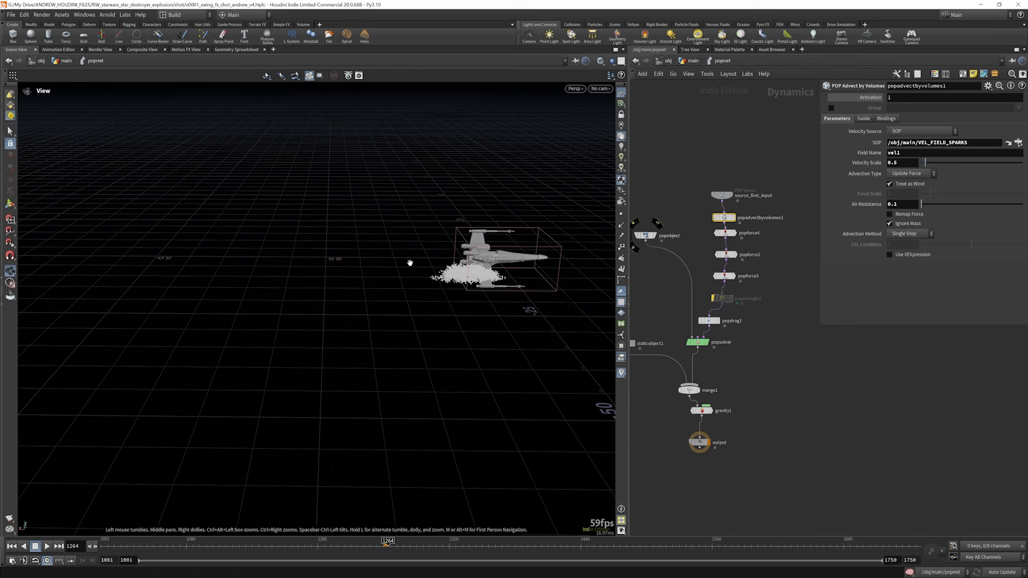
right_drag(562, 274, 512, 249)
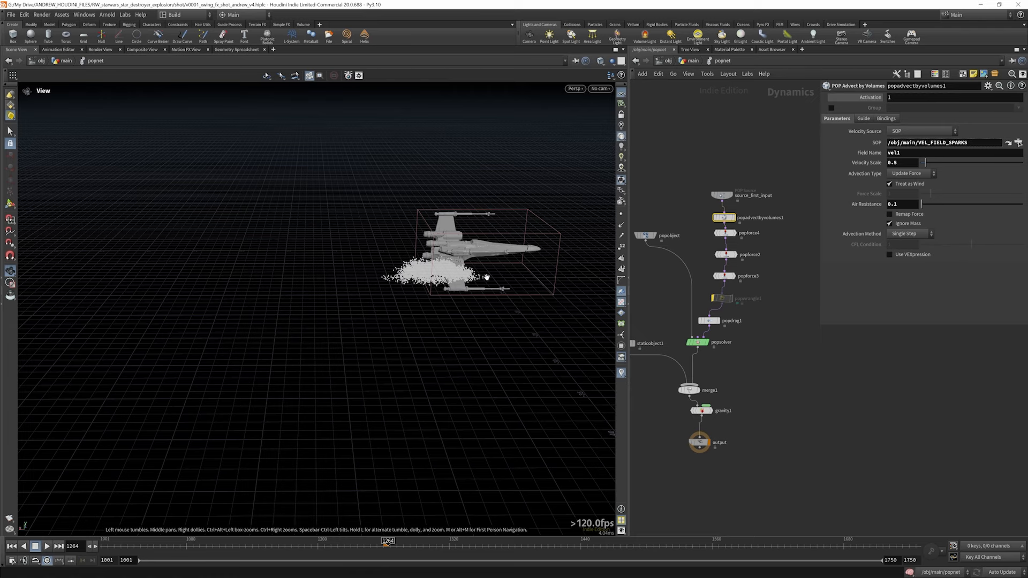
drag(487, 277, 317, 269)
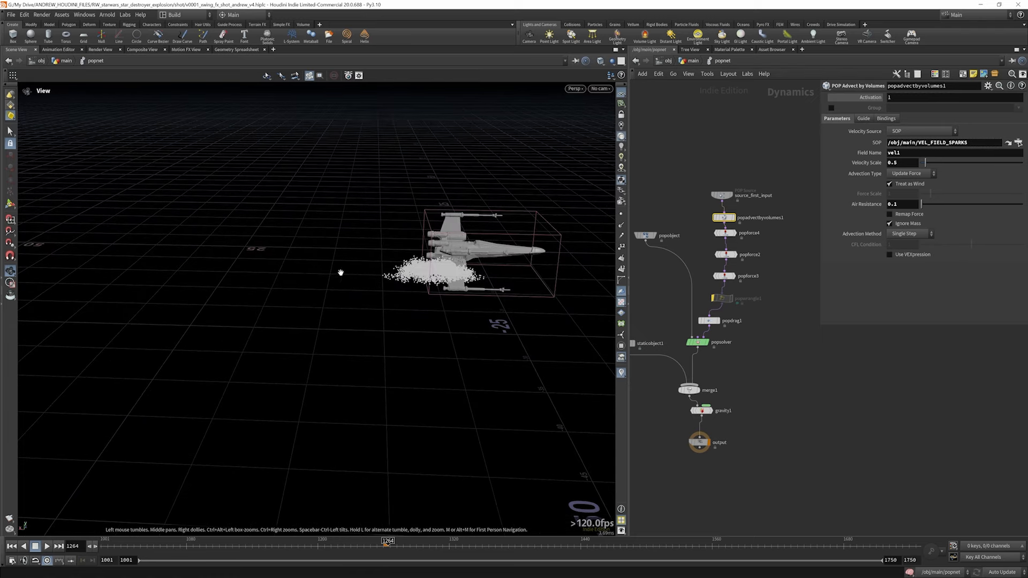
- Return to the main geometry network, display transform60 and frame the X-wing model in the viewport
click(696, 62)
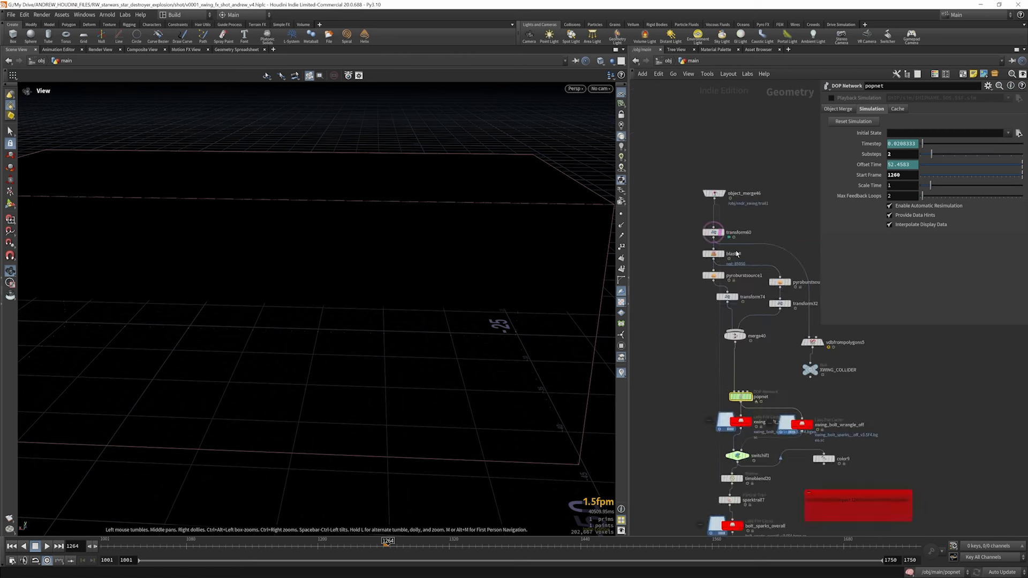
scroll(736, 253, up, 4)
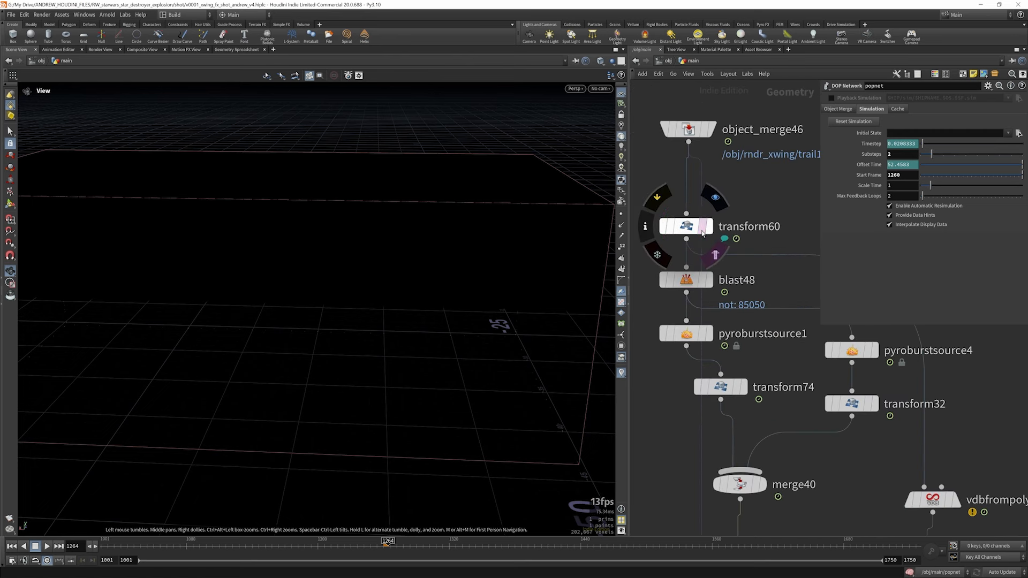
click(703, 228)
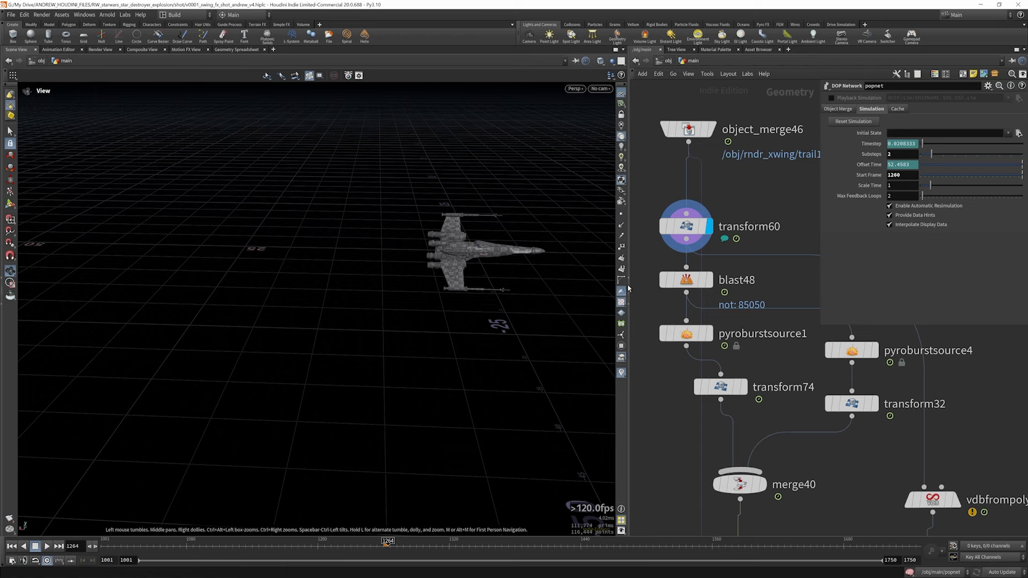
key(f)
scroll(743, 214, down, 3)
scroll(738, 254, up, 3)
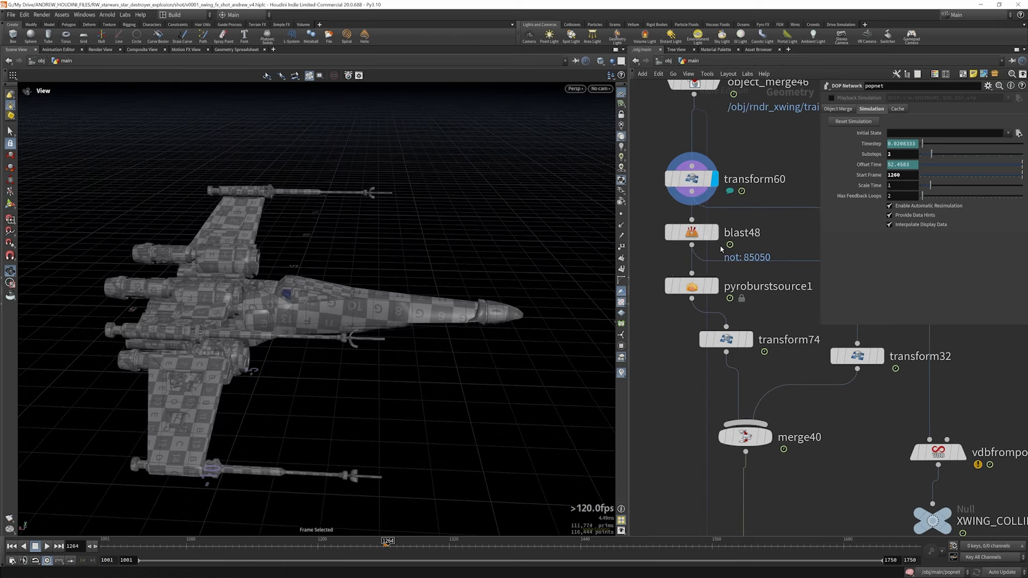
- Display blast48 and inspect its group settings
click(716, 232)
click(692, 232)
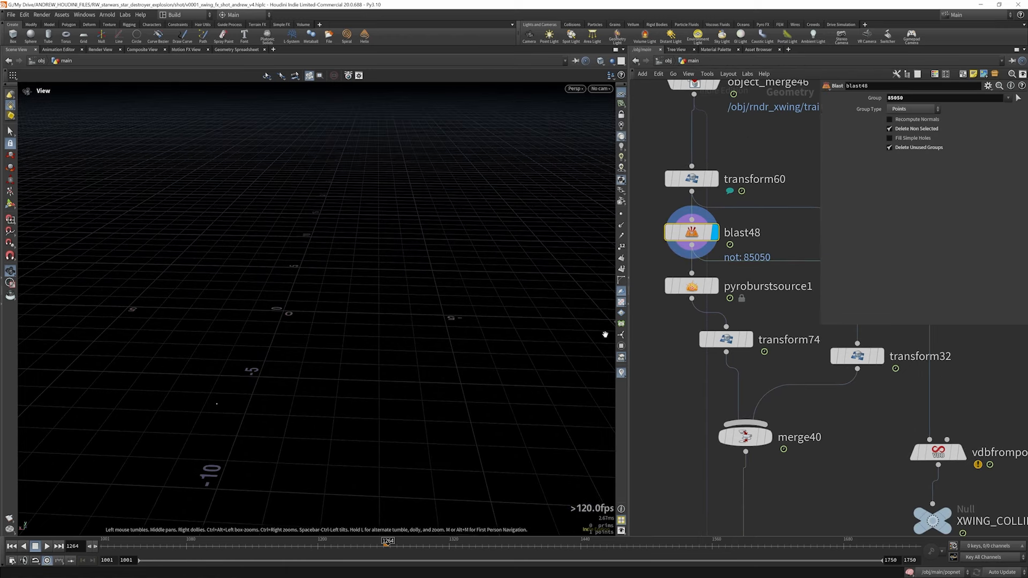
middle_drag(738, 239, 742, 208)
- Display pyroburstsource1 and inspect its burst shape and burst animation parameters
click(715, 286)
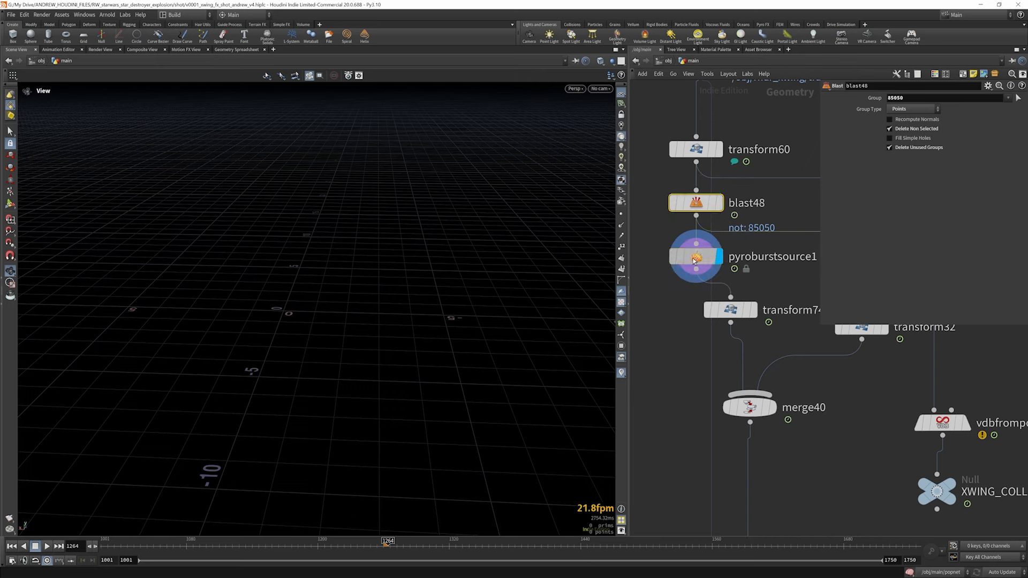
click(692, 286)
mouse_move(708, 257)
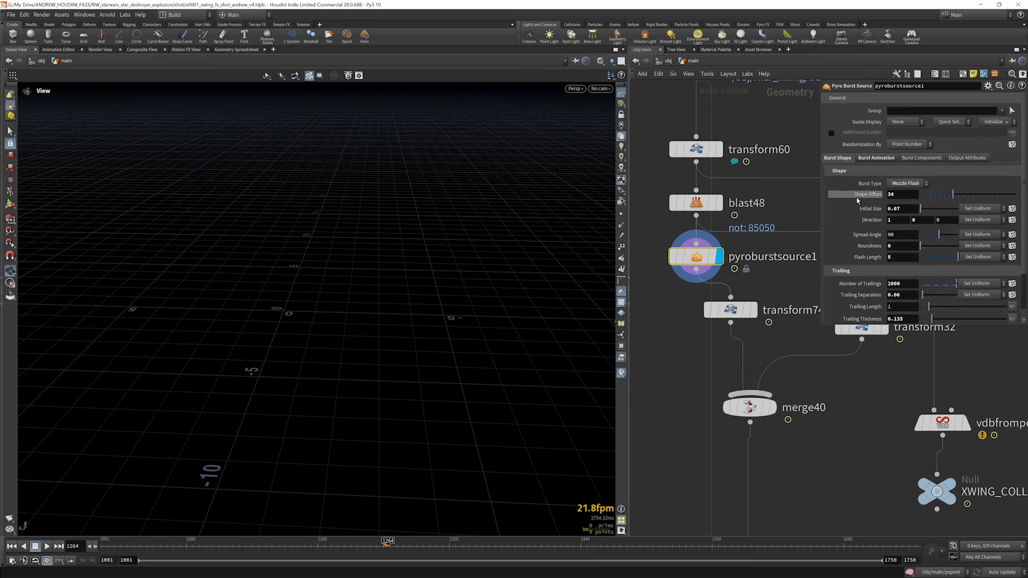
drag(826, 328, 825, 349)
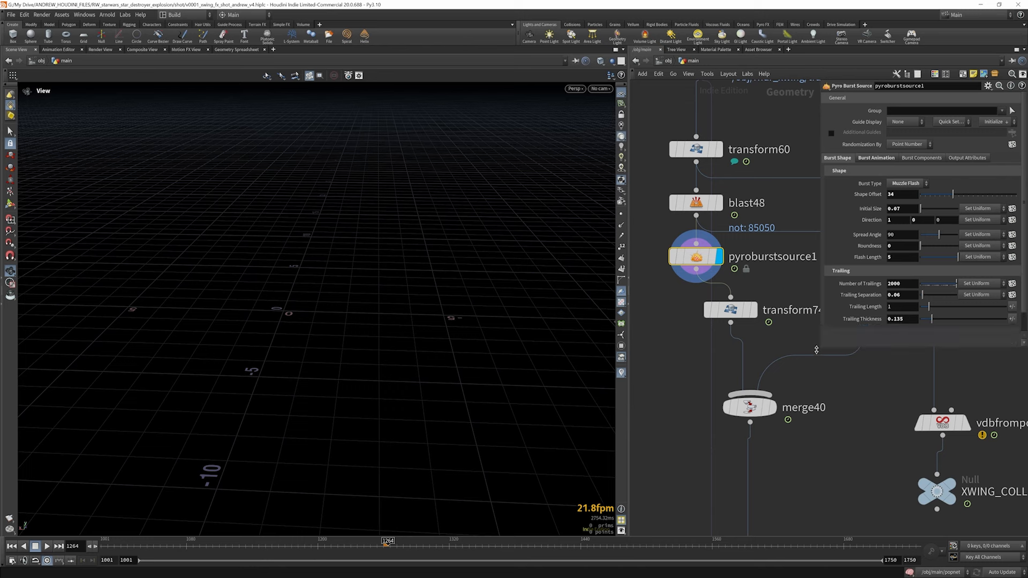
click(876, 158)
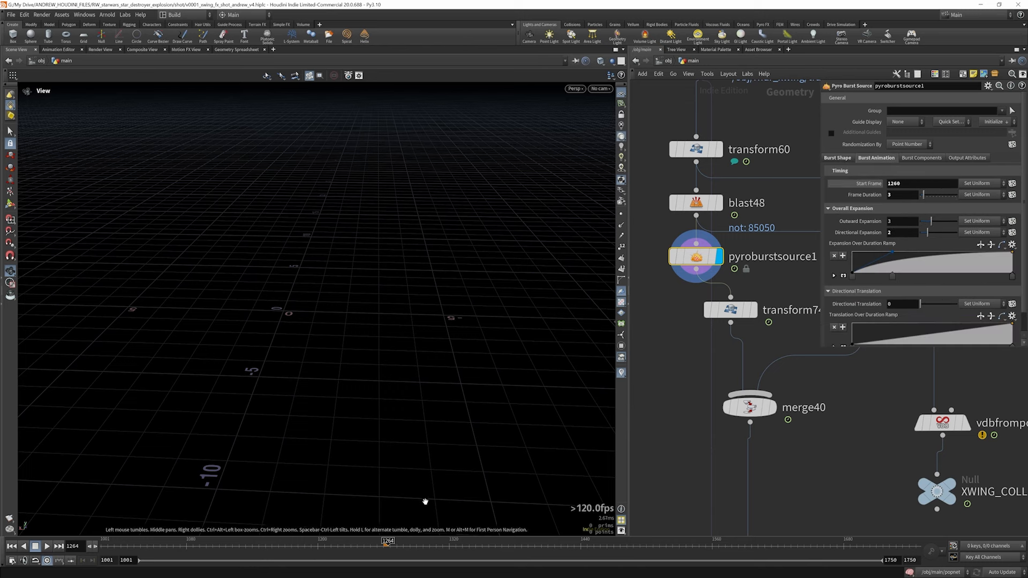
- Move the timeline to frame 1261 and frame the burst points from pyroburstsource1 in the viewport
click(383, 541)
mouse_move(383, 542)
mouse_down()
mouse_move(374, 552)
mouse_move(385, 554)
mouse_up()
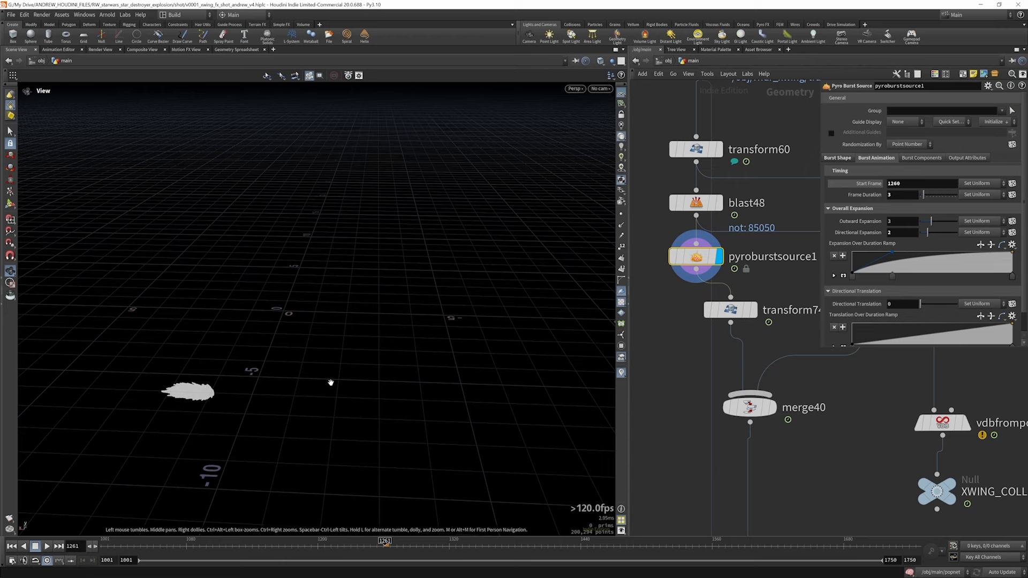
key(f)
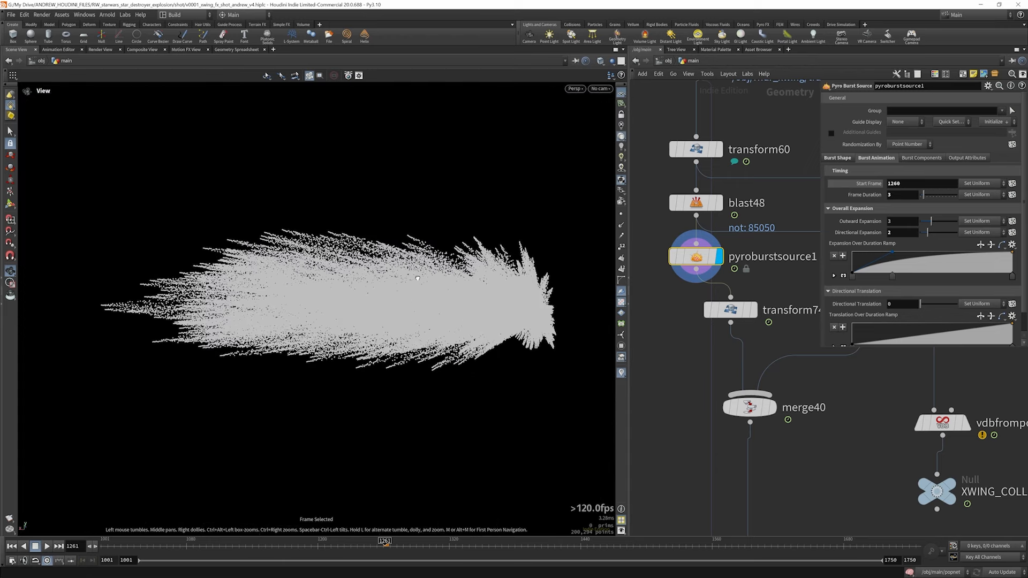
click(387, 543)
drag(388, 543, 385, 543)
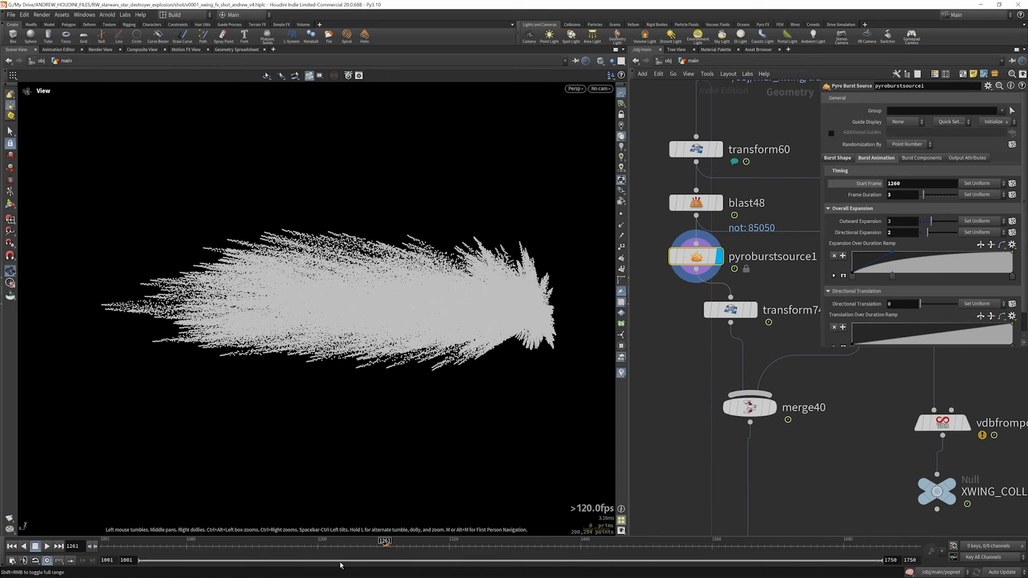
drag(386, 543, 386, 543)
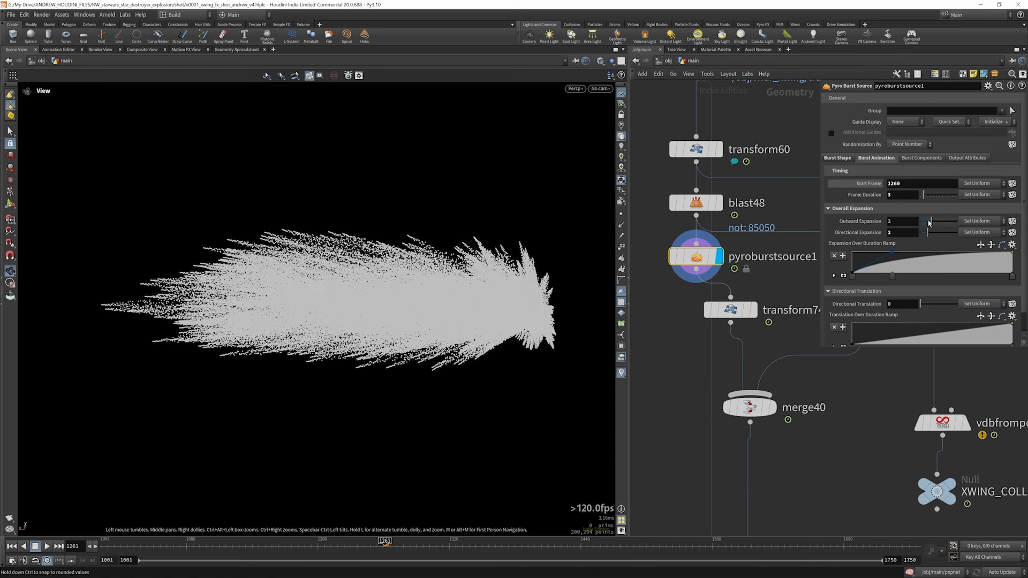
- On pyroburstsource1, set the spread angle to 51, the roundness to 0.1 and the flash length to 3.79
drag(929, 225, 930, 232)
click(837, 158)
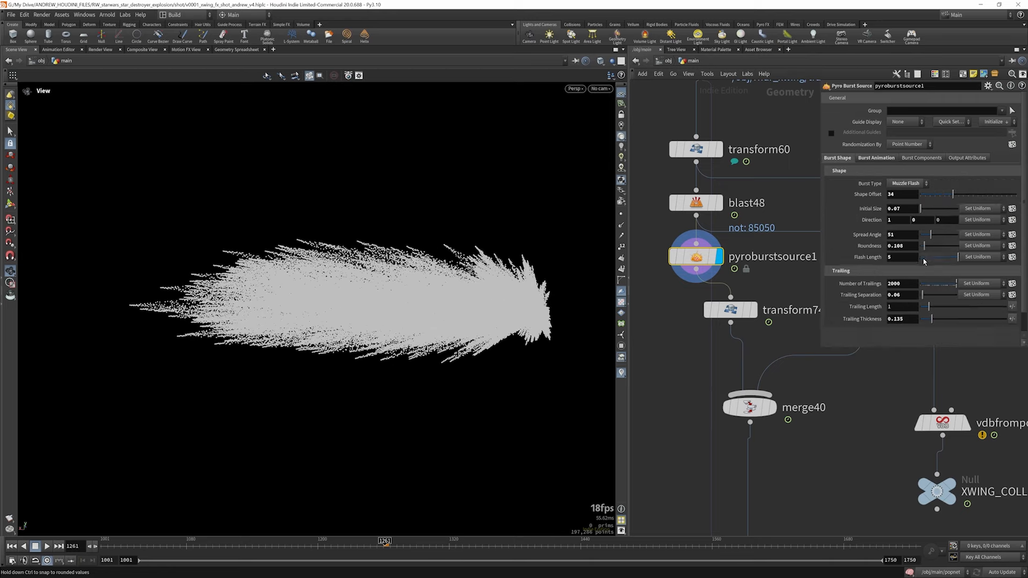
drag(951, 259, 947, 257)
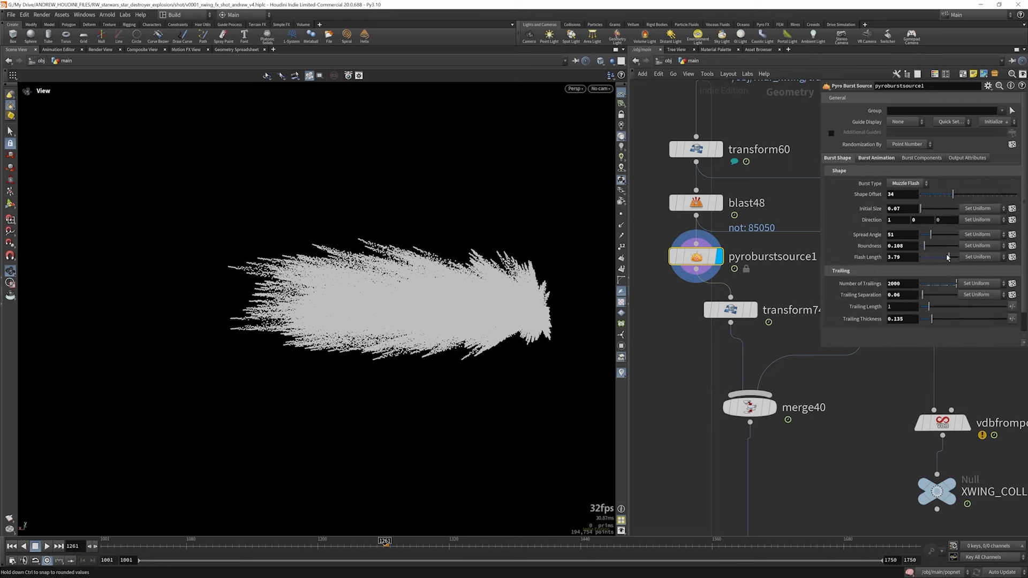
- Undo the flash length and roundness changes on pyroburstsource1
key(ctrl+z)
key(ctrl+z)
key(ctrl+z)
key(ctrl+z)
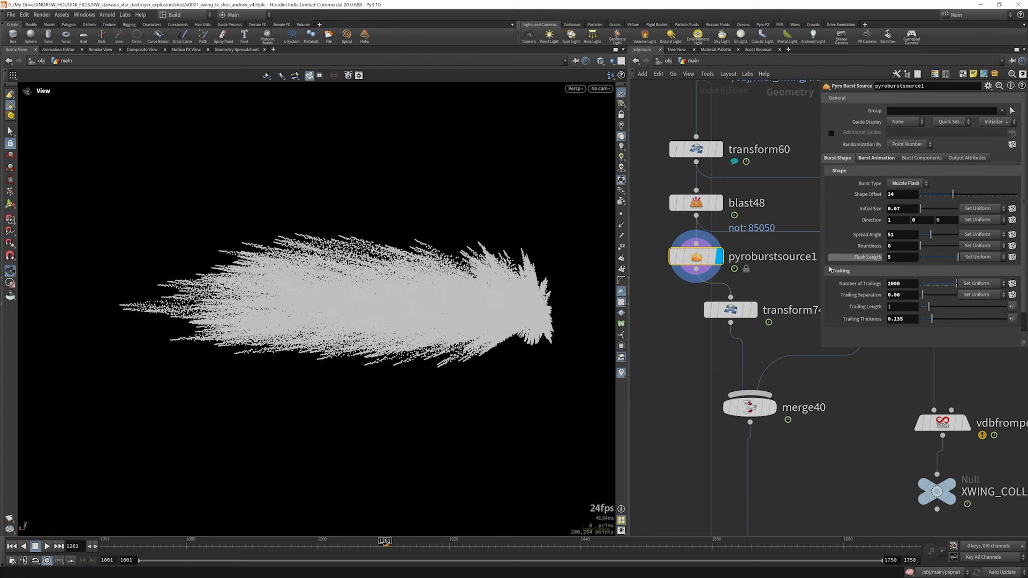
- Display the second burst source, pyroburstsource4, and examine its burst points in the viewport
scroll(642, 335, down, 4)
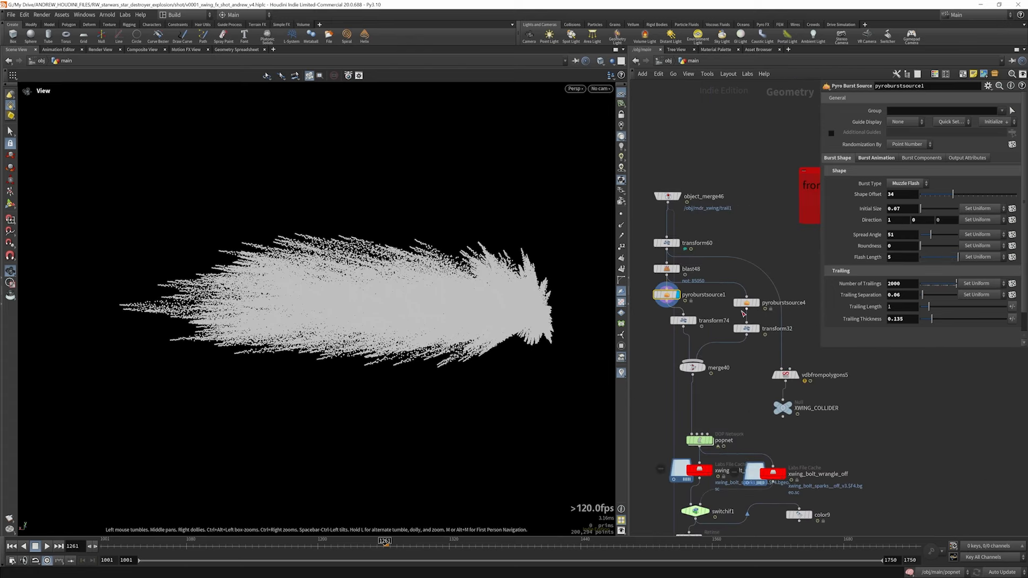
scroll(756, 307, up, 4)
click(758, 302)
middle_drag(340, 278, 297, 278)
scroll(731, 288, down, 3)
scroll(696, 254, up, 6)
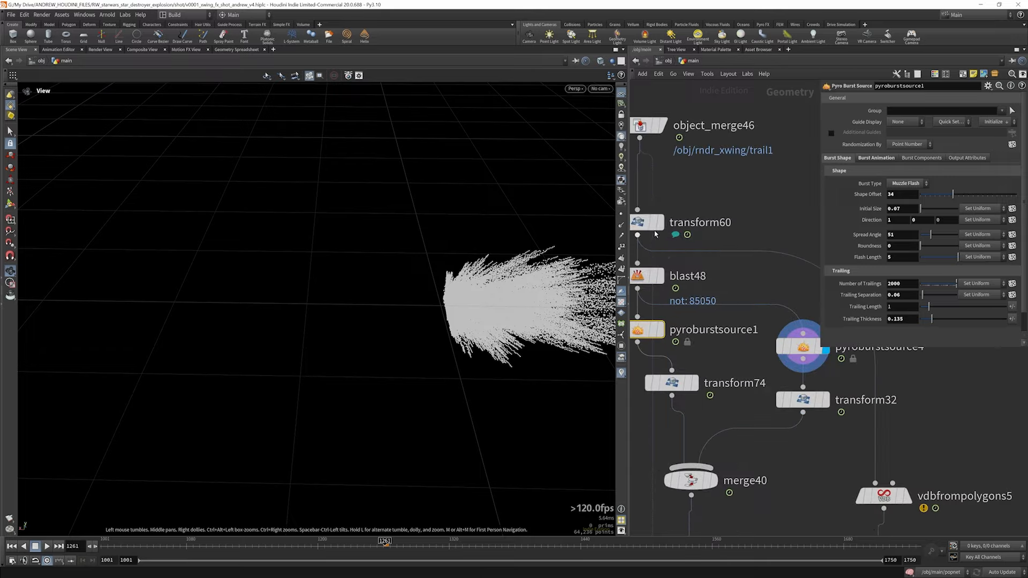
- Template transform60 as a wireframe reference, and display transform74 and the combined bursts of merge40 against the X-wing wing
click(653, 226)
drag(523, 284, 466, 279)
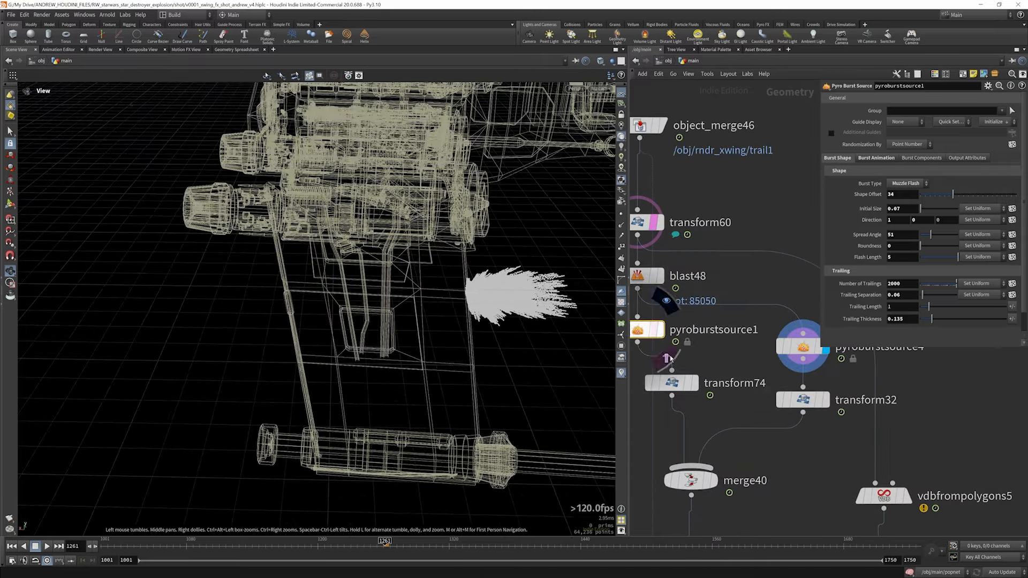
click(695, 383)
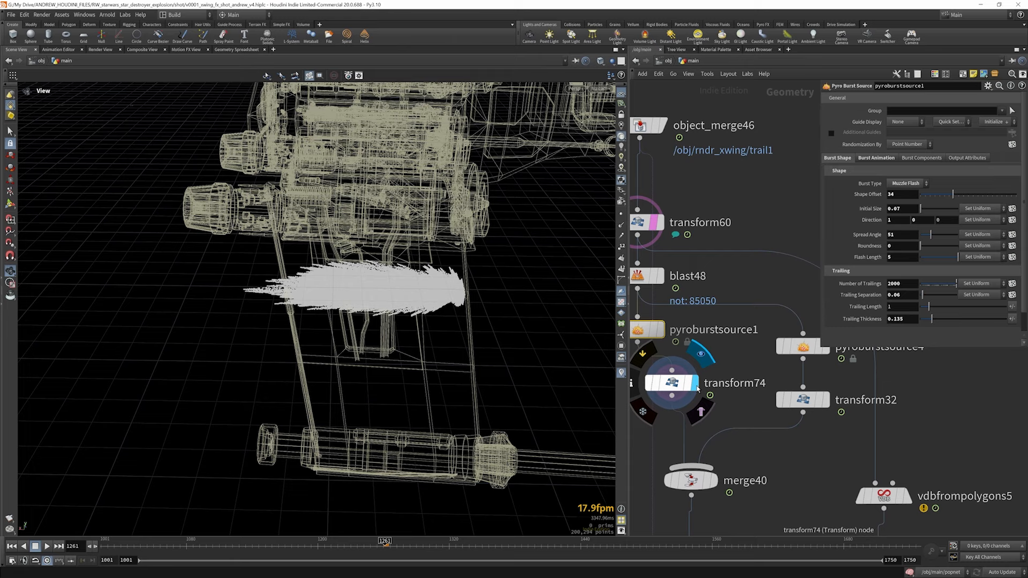
click(713, 481)
drag(541, 241, 522, 262)
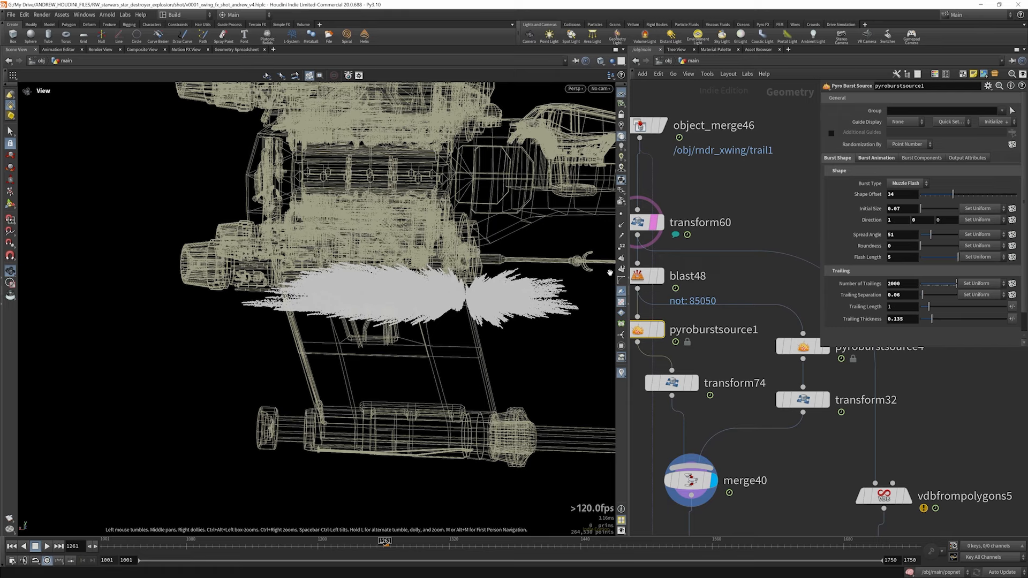
drag(563, 246, 538, 225)
- Display the XWING_COLLIDER null to view the X-wing's collision geometry in the viewport
scroll(753, 350, down, 4)
scroll(754, 348, down, 3)
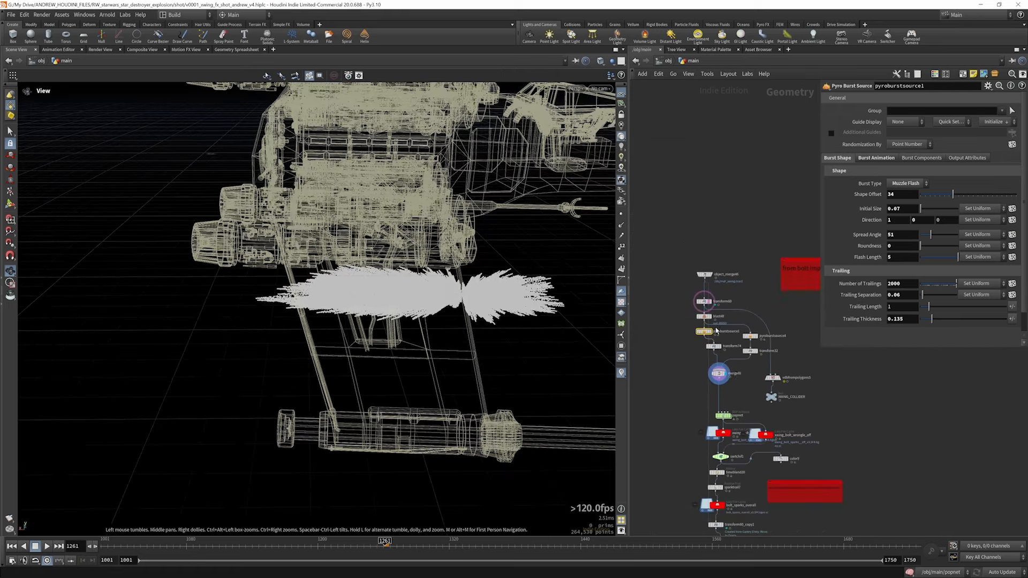
scroll(739, 416, up, 4)
scroll(735, 356, down, 3)
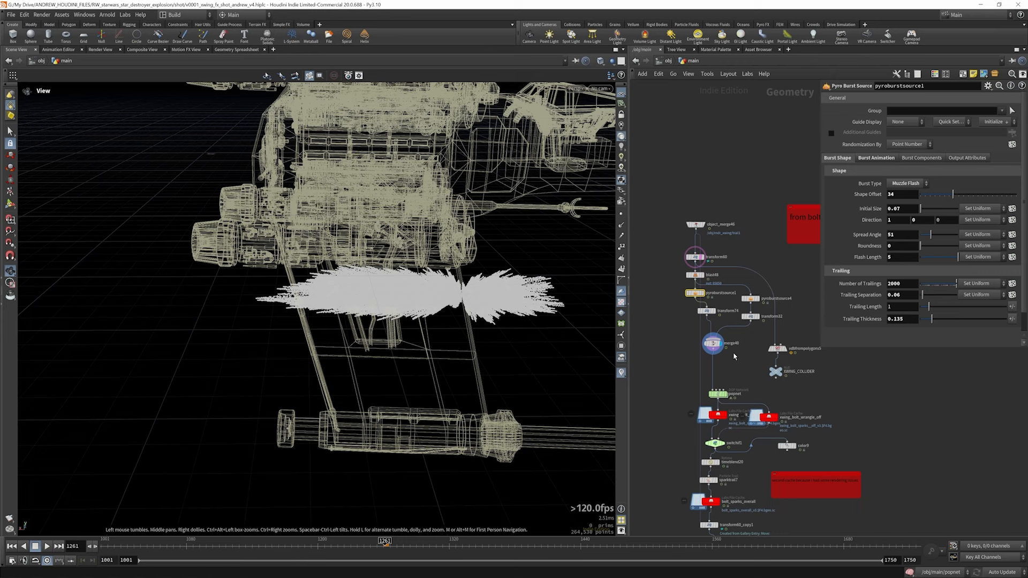
scroll(771, 369, up, 5)
click(780, 367)
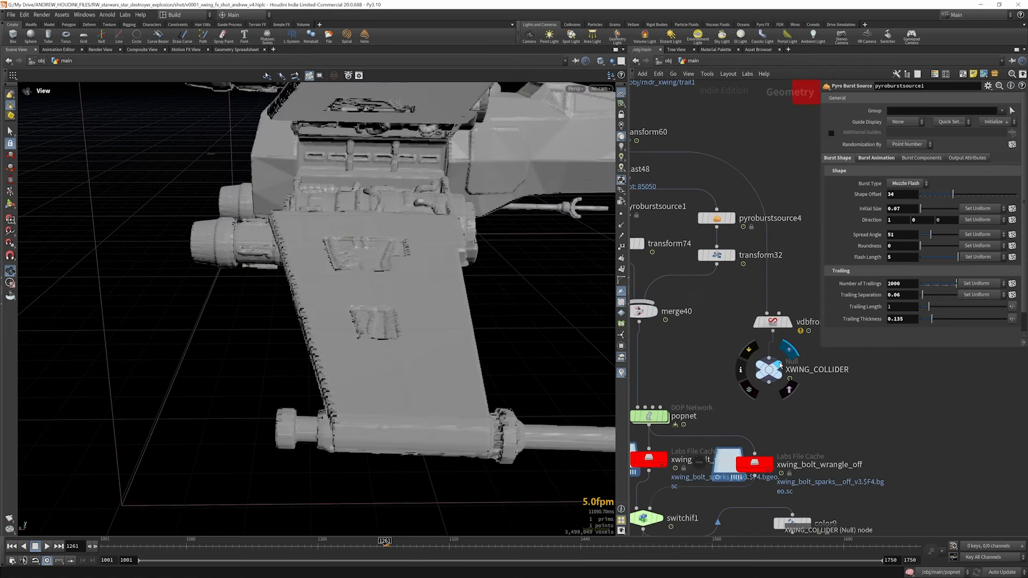
scroll(724, 325, down, 3)
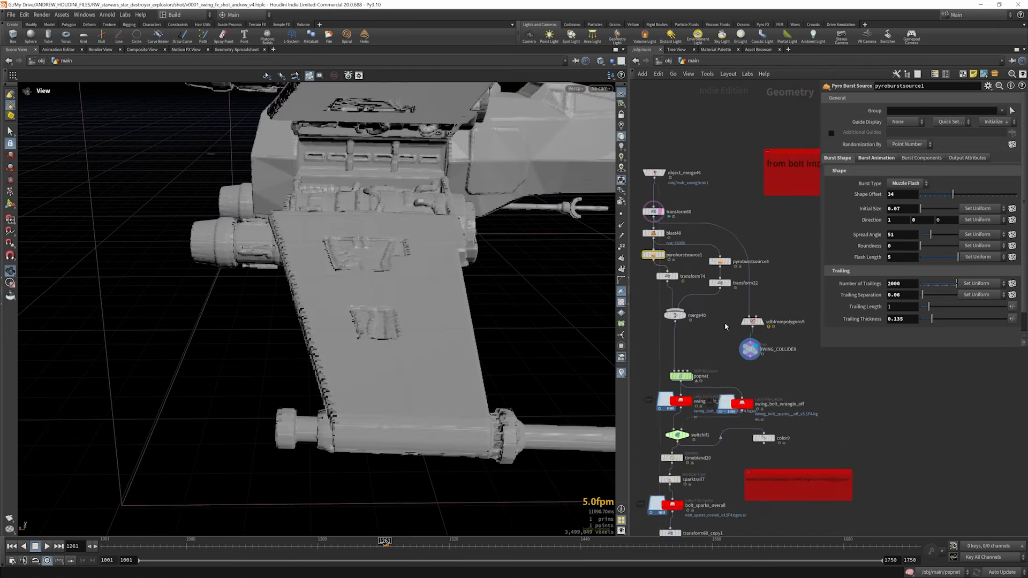
- Open the popnet network and view its particles around the whole X-wing in the viewport
scroll(688, 382, up, 3)
double_click(678, 370)
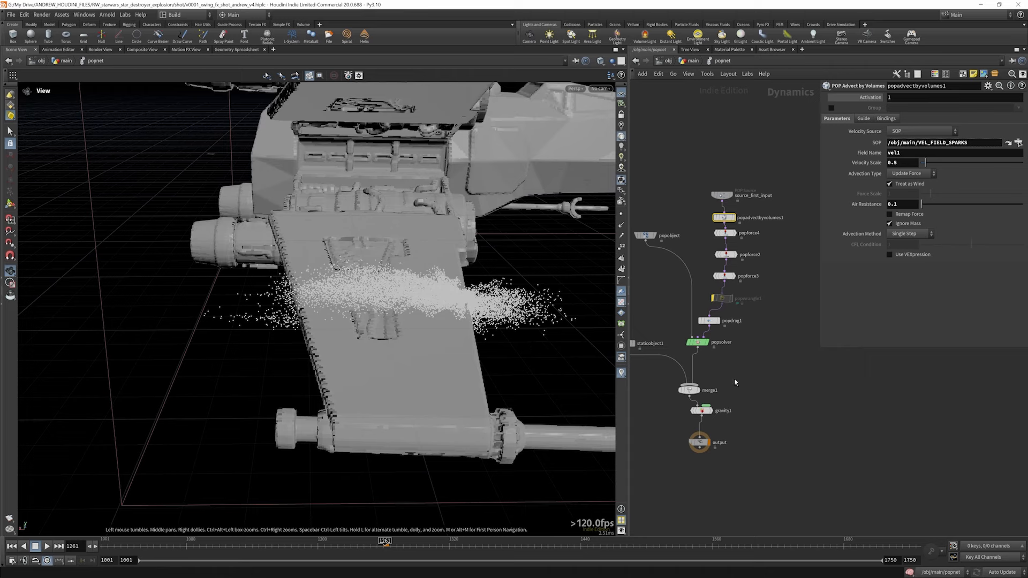
scroll(756, 285, down, 3)
scroll(722, 326, up, 3)
scroll(365, 303, down, 1)
mouse_move(431, 296)
mouse_down()
mouse_move(431, 233)
mouse_move(427, 284)
mouse_up()
scroll(288, 285, down, 3)
scroll(214, 279, down, 1)
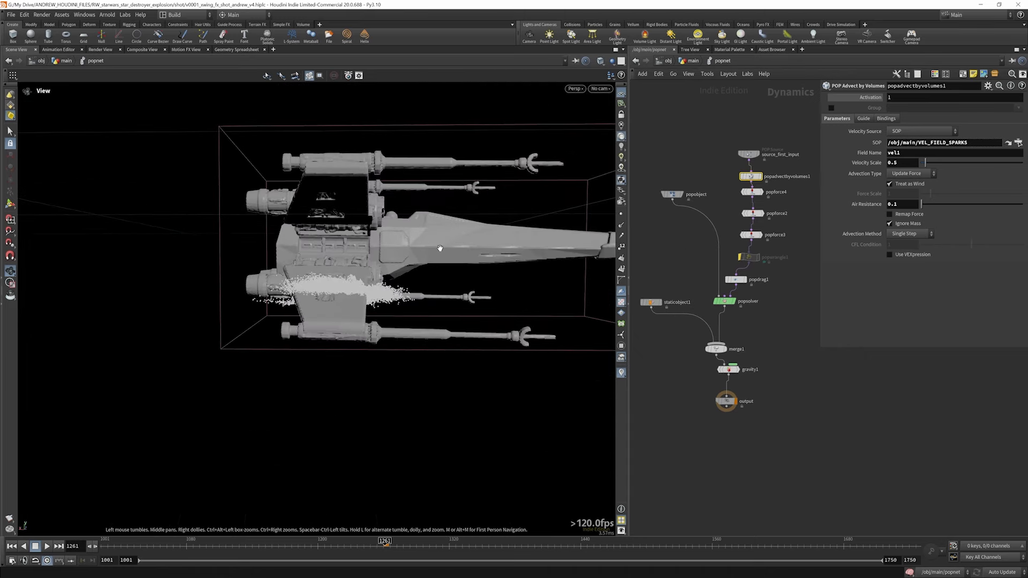
- Examine the birth settings of source_first_input and the parameters of popobject, popsolver and popdrag1
click(750, 158)
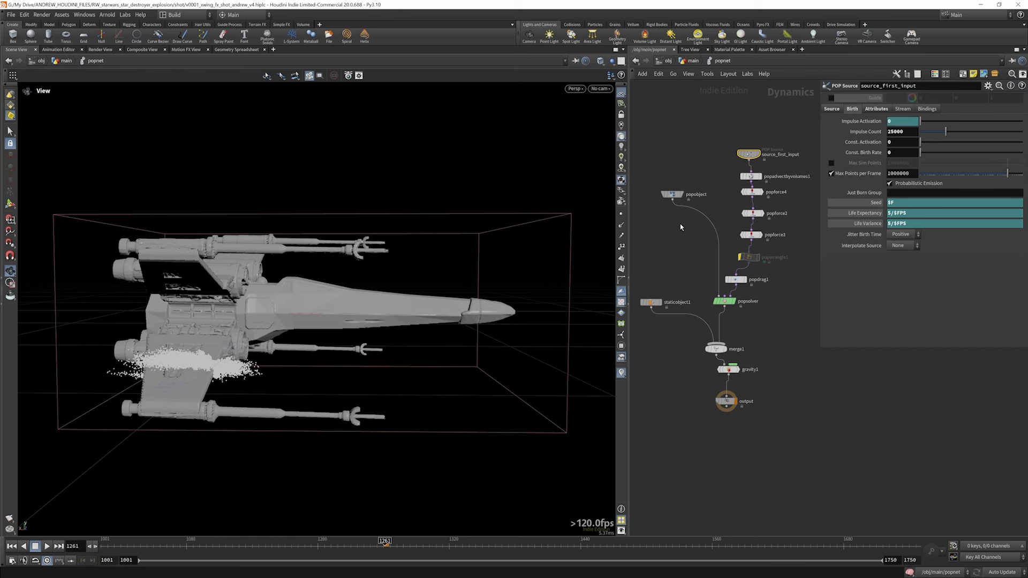
drag(753, 155, 745, 140)
click(672, 194)
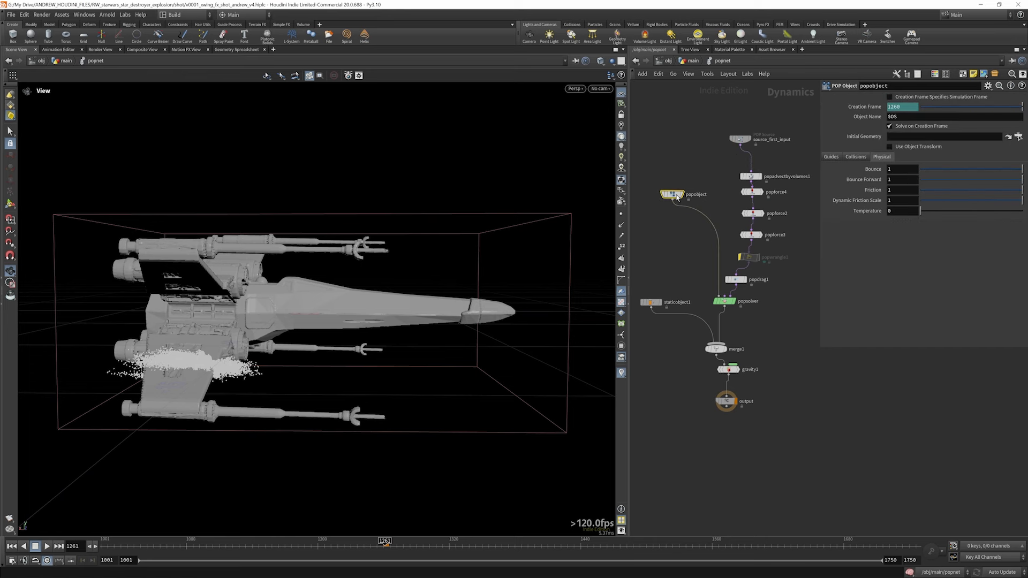
click(728, 303)
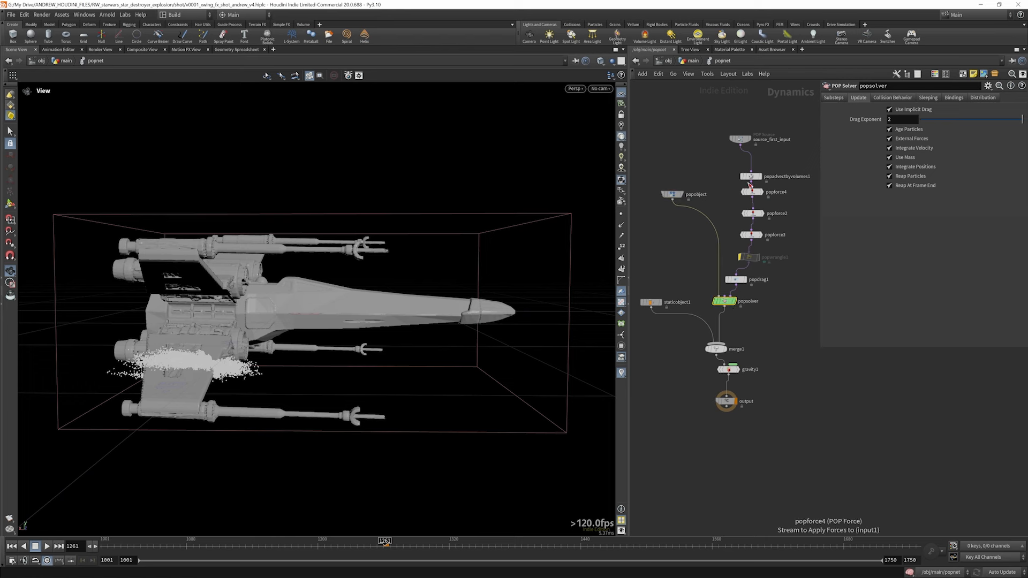
drag(737, 280, 744, 279)
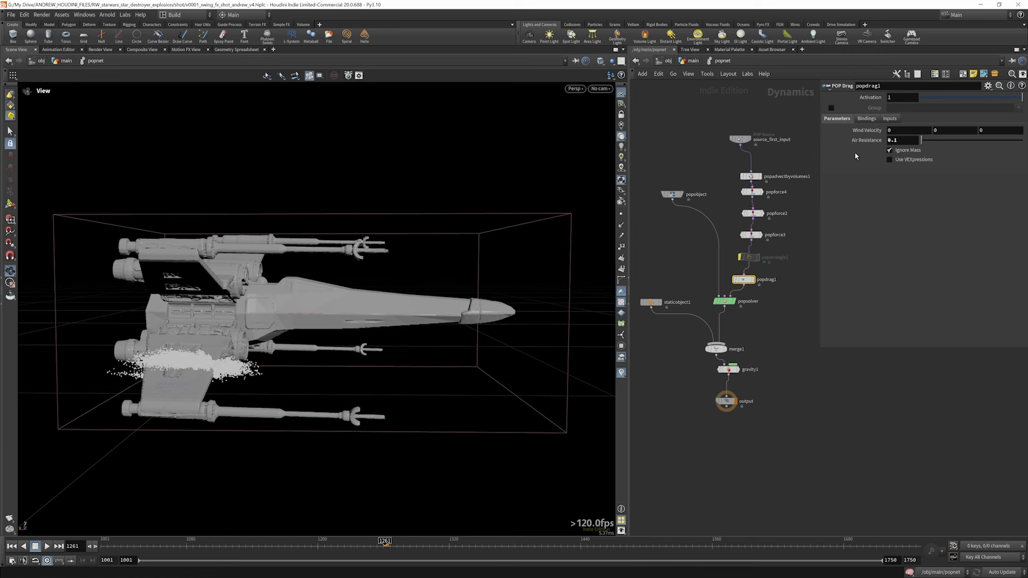
- Examine the velocity field settings of popadvectbyvolumes1 and the noise settings of popforce4, popforce2 and popforce3
drag(757, 176, 756, 172)
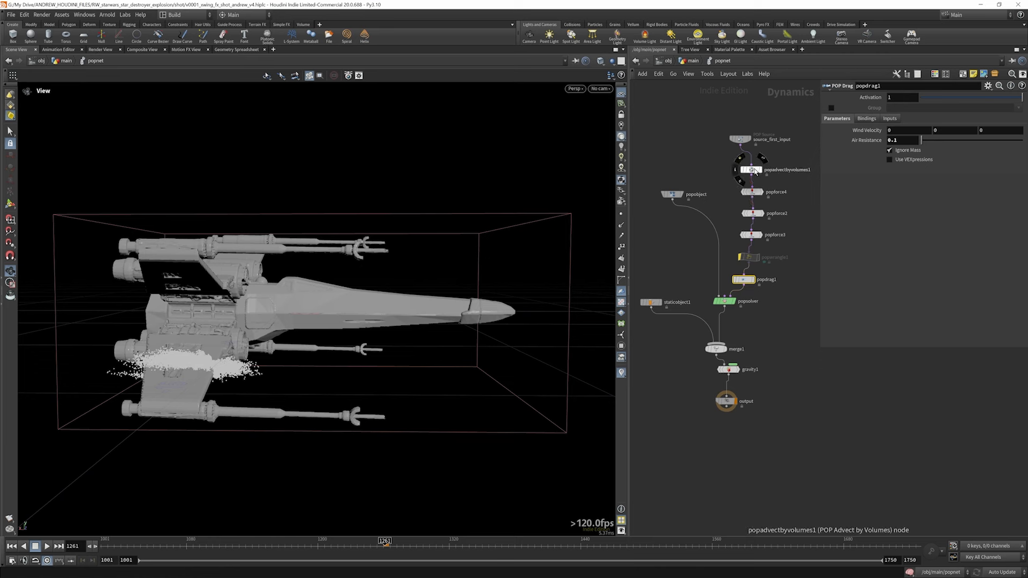
click(753, 170)
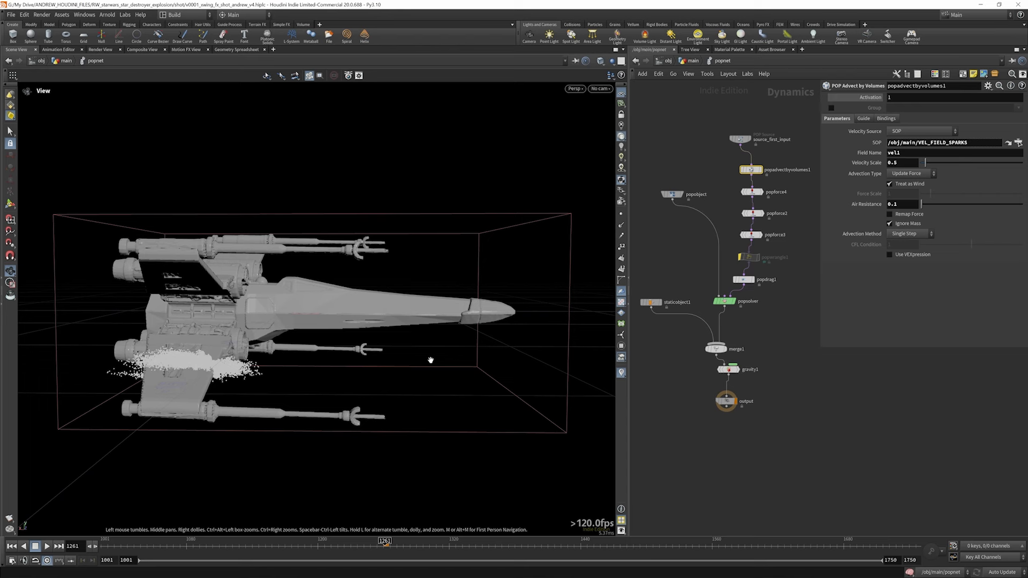
scroll(774, 184, up, 3)
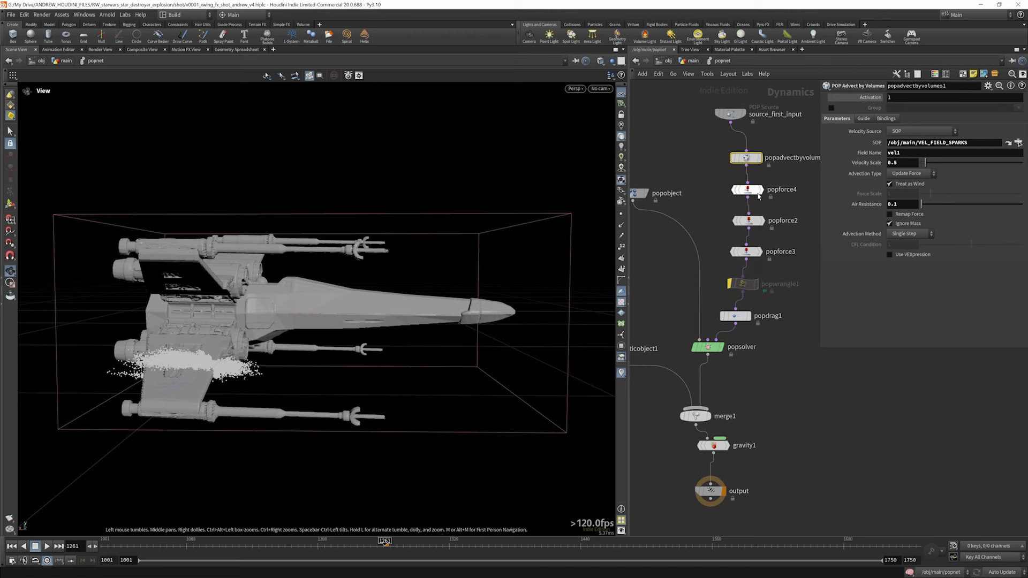
click(747, 190)
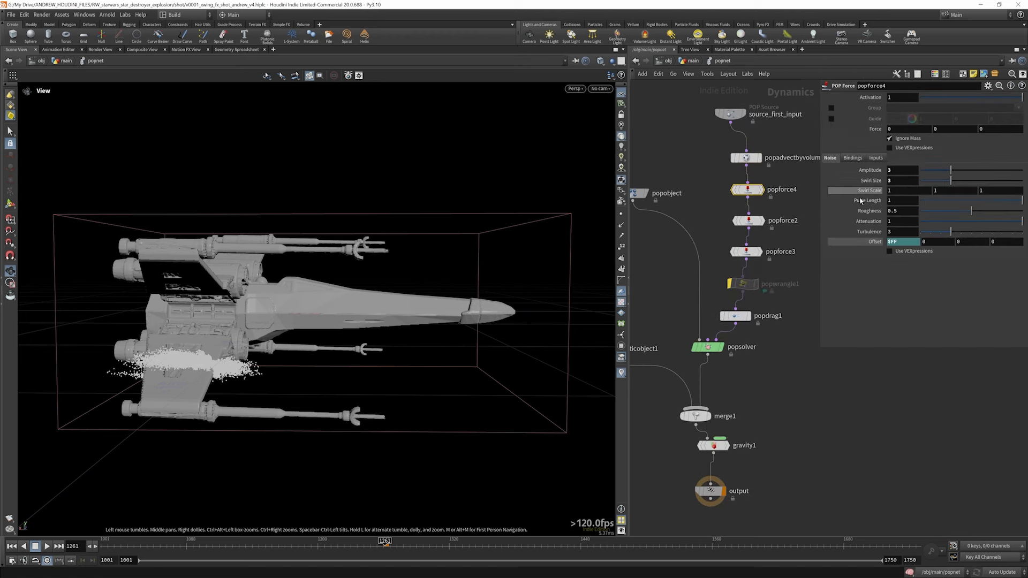
click(748, 221)
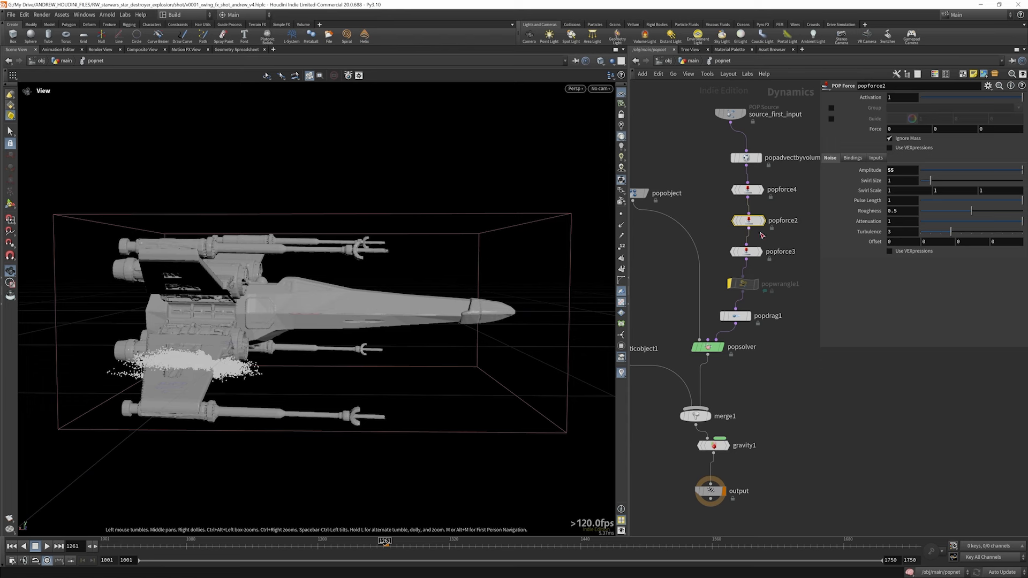
click(746, 251)
- Enable the bypassed popwrangle1, inspect its lifespan code and return to the main network
click(748, 286)
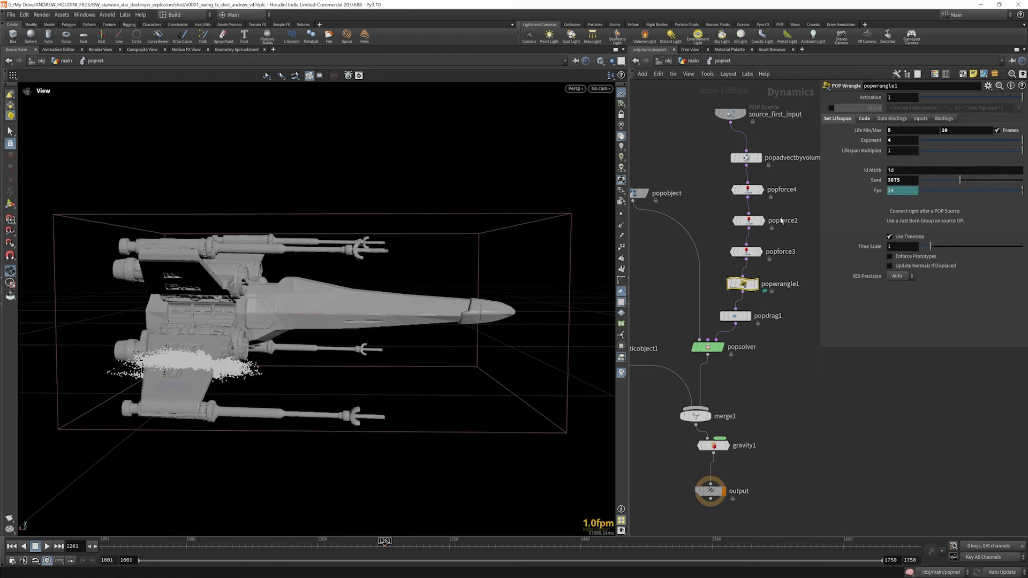
click(868, 118)
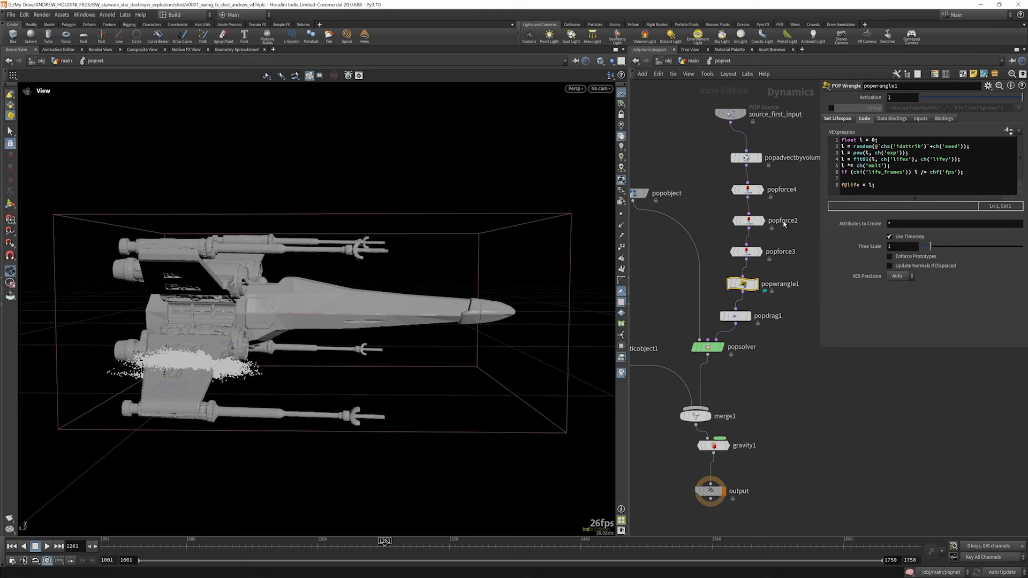
click(688, 63)
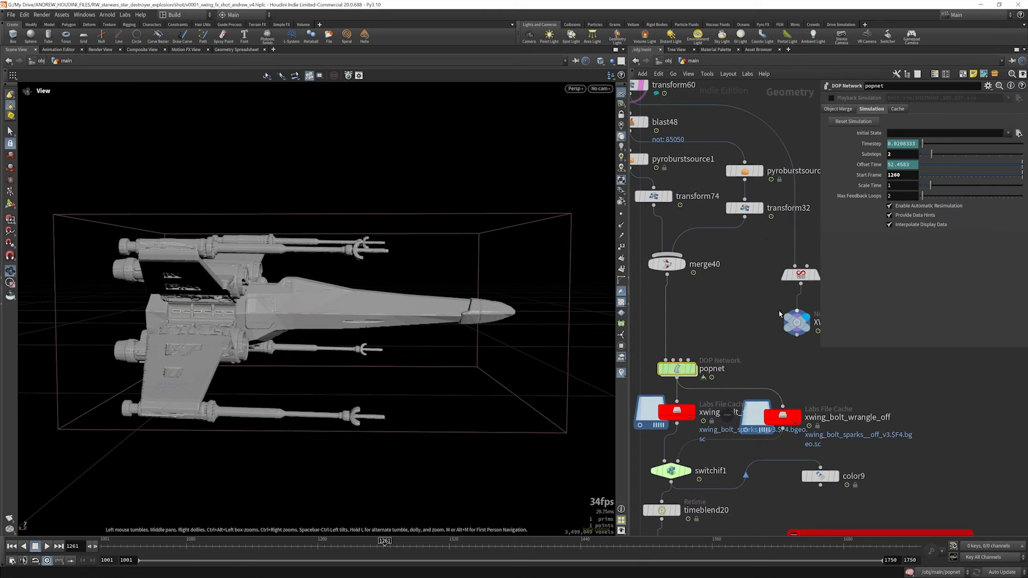
- Display the first xwing_bolt_sparks file cache below popnet to view its cached particles
scroll(729, 292, down, 5)
scroll(722, 338, up, 4)
click(709, 342)
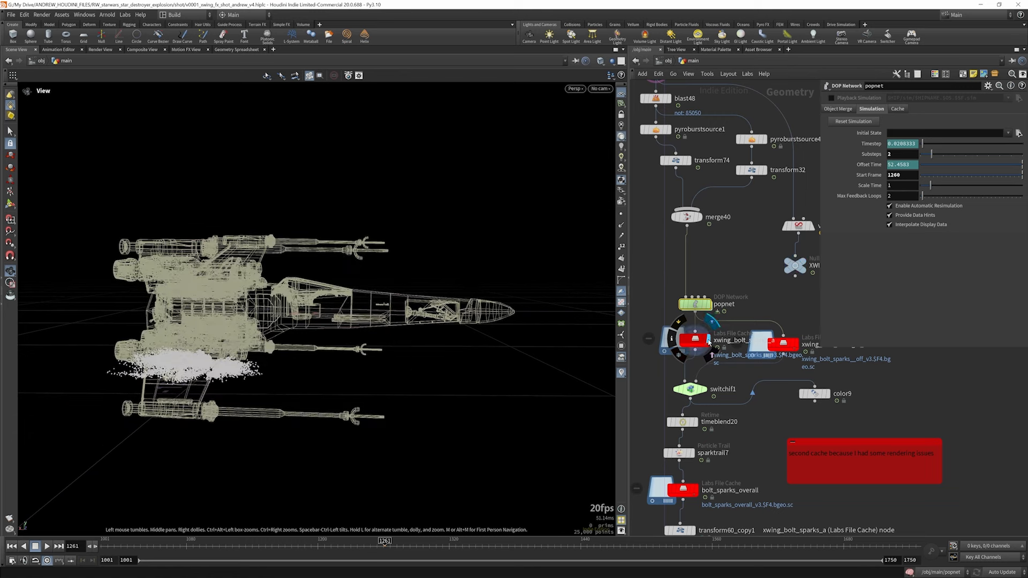
scroll(731, 285, down, 3)
scroll(677, 367, up, 3)
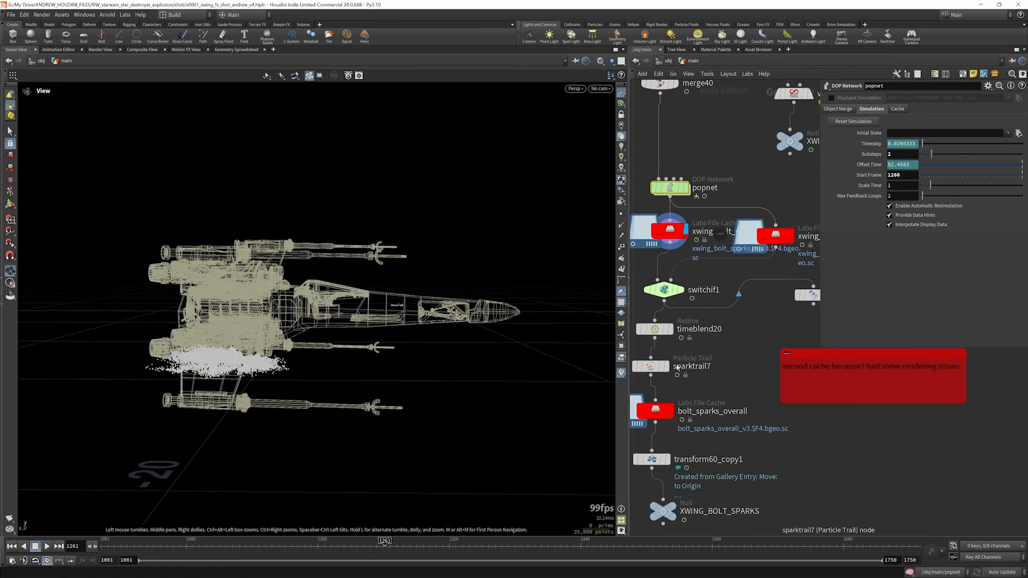
- Display the spark trails from sparktrail7 and move the timeline to frame 1265 to view them
click(666, 366)
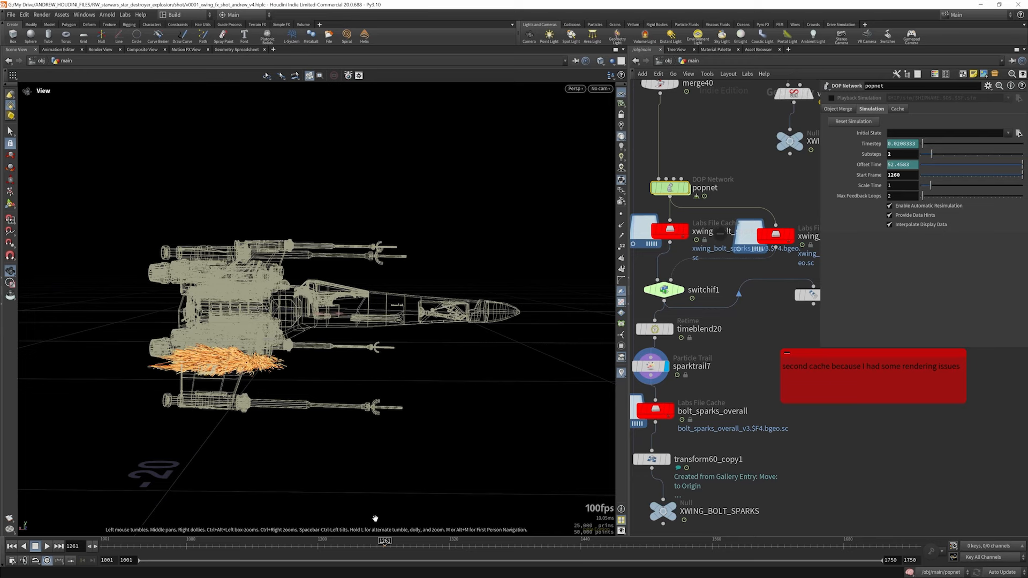
drag(385, 542, 388, 542)
scroll(475, 330, down, 5)
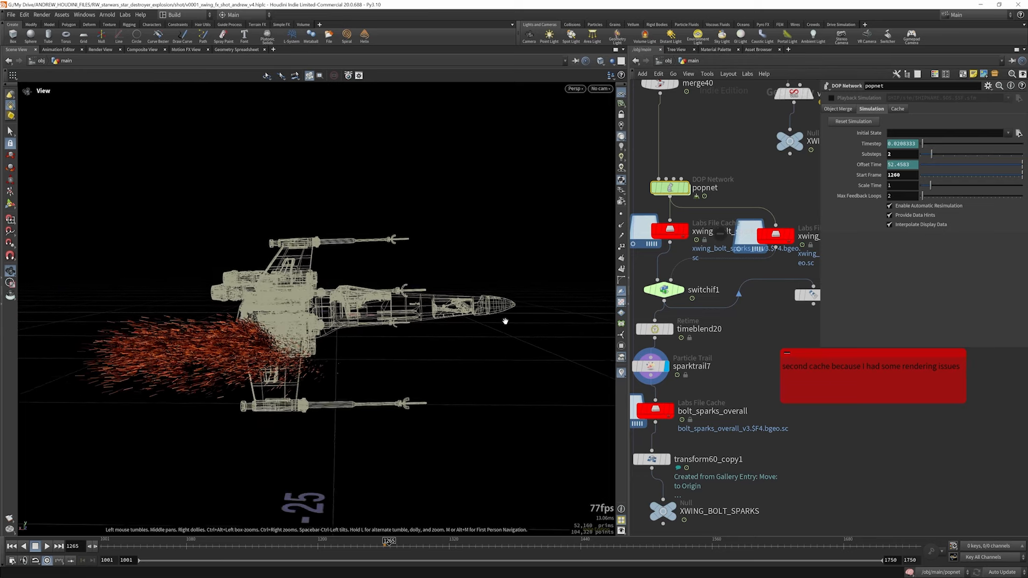
scroll(252, 347, up, 3)
- Select switchif1 and scrub the timeline between frames 1258 and 1265 to review the sparks from its second input
click(667, 289)
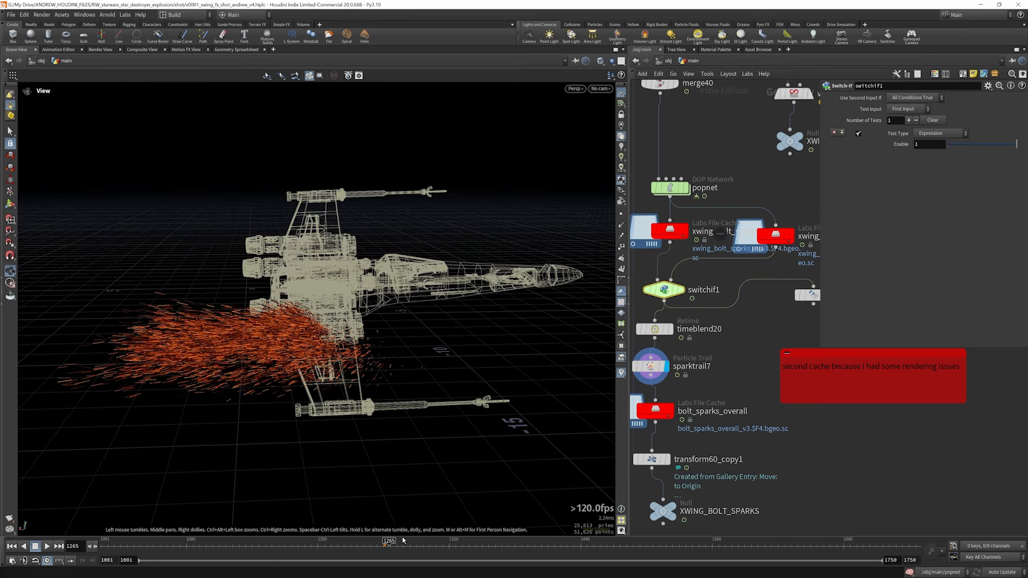
click(382, 541)
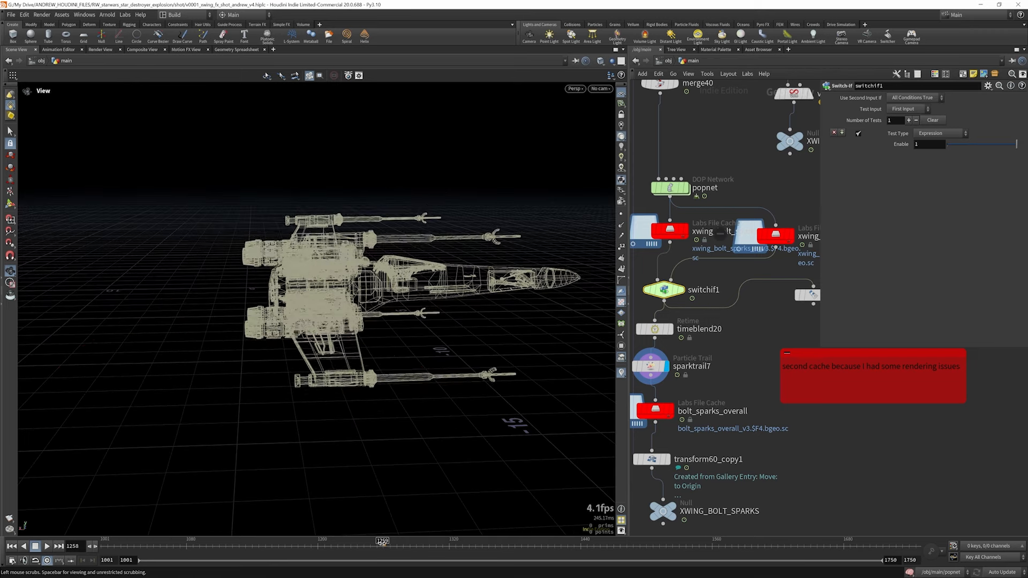
drag(383, 541, 387, 541)
click(389, 542)
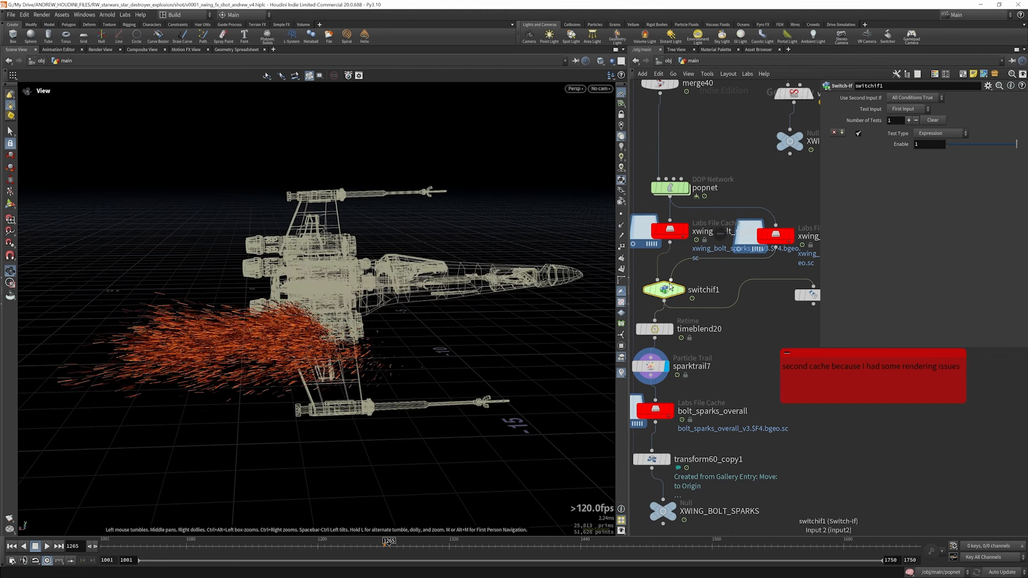
- Set the Enable expression of switchif1 to 0 and inspect the resulting spark trails up close
drag(976, 140, 937, 152)
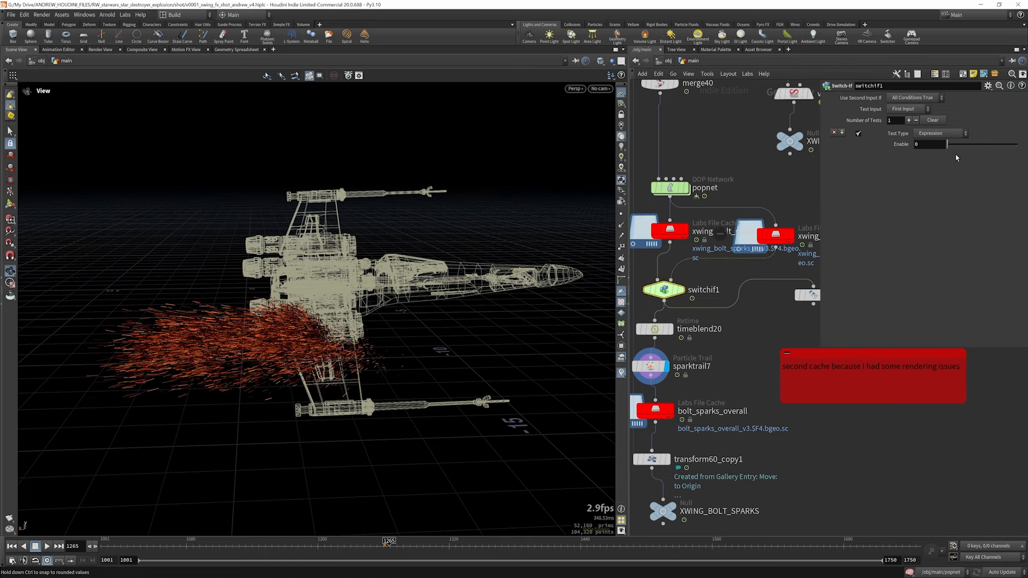
drag(283, 333, 318, 329)
scroll(318, 329, up, 6)
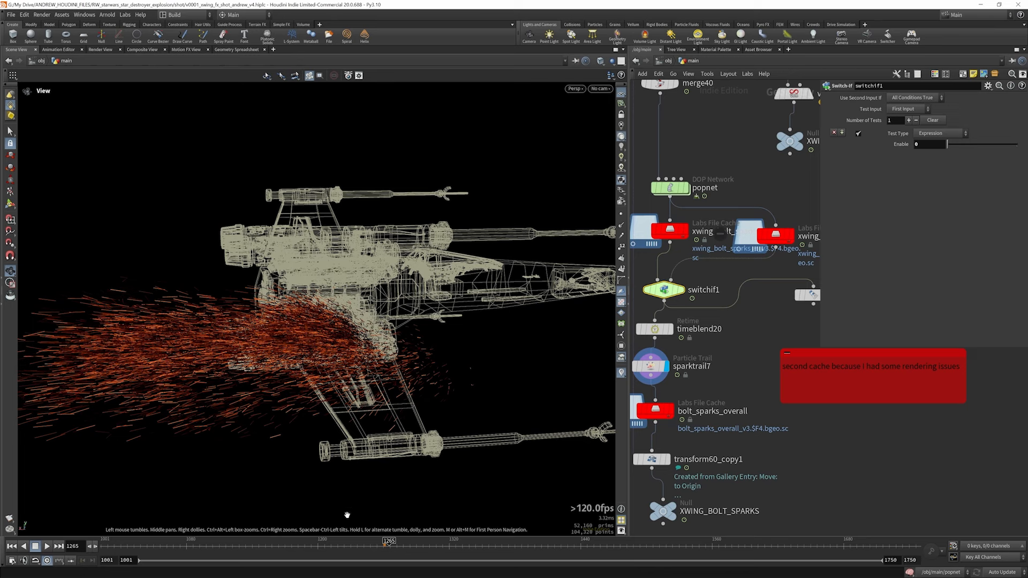
- Reopen popnet to review the popwrangle1 code and go back to the main network
scroll(728, 222, down, 3)
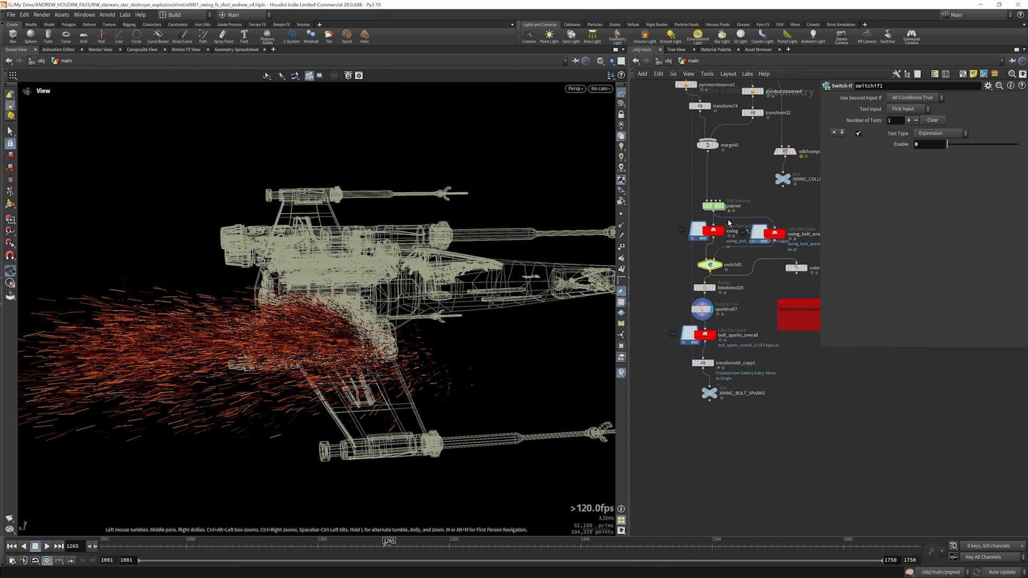
scroll(728, 223, up, 3)
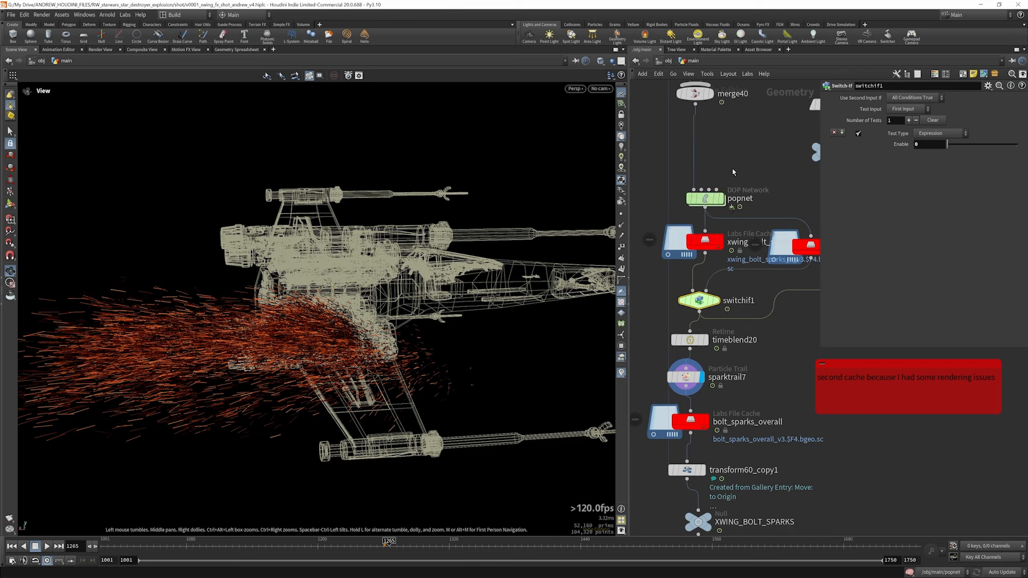
double_click(708, 199)
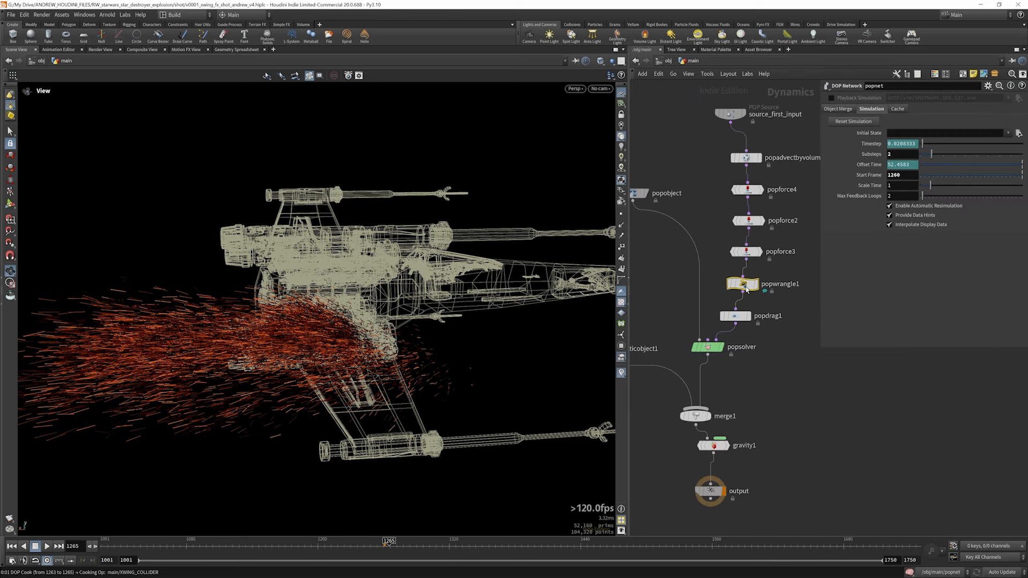
click(746, 289)
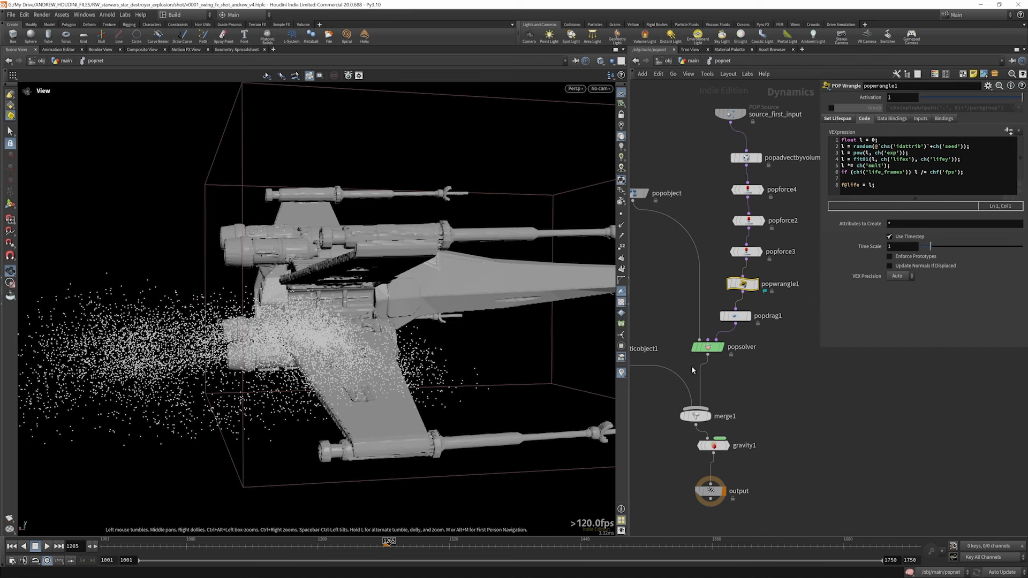
click(691, 62)
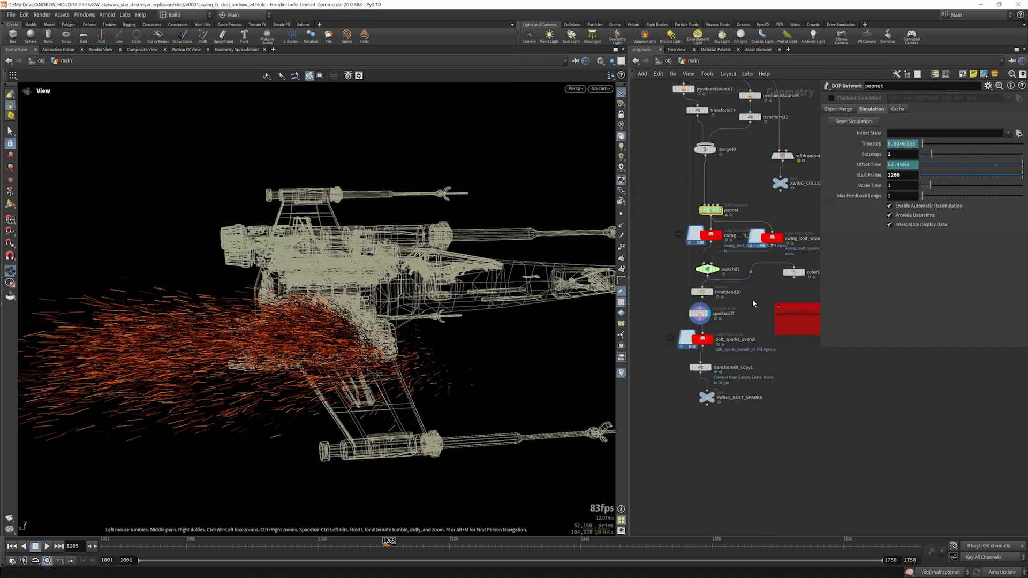
- Compare the inputs of switchif1 with its Enable expression, leave it at 0, and review the retime settings of timeblend20
click(711, 267)
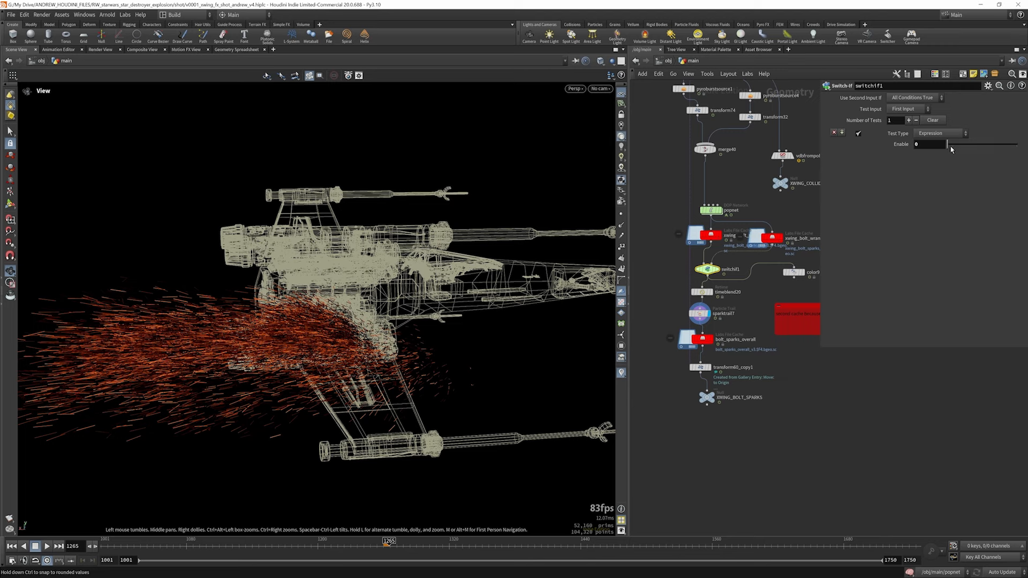
drag(1022, 147, 944, 151)
click(702, 292)
scroll(702, 292, up, 2)
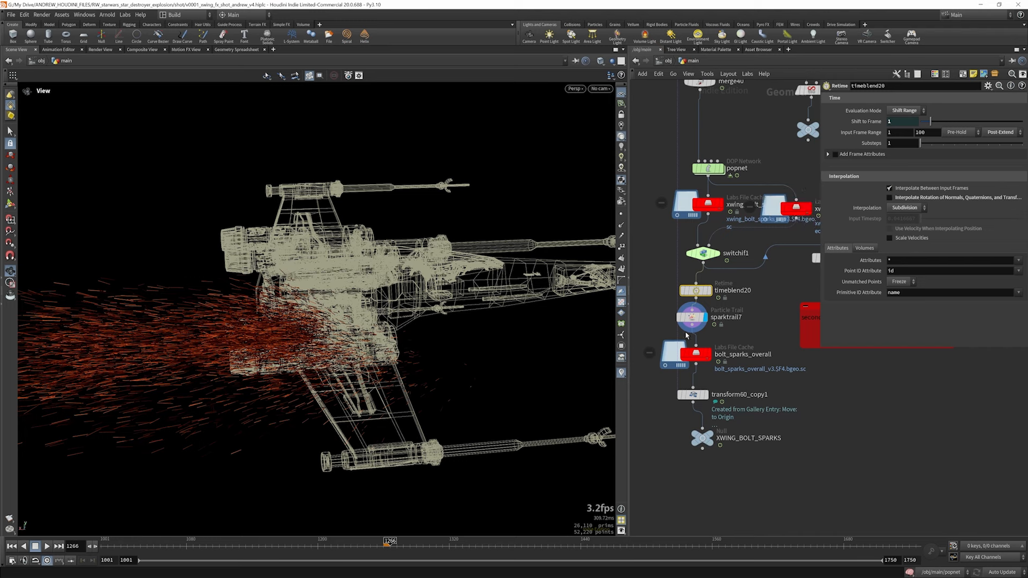
- Show the length and width settings of sparktrail7 in full, and toggle the bypass of timeblend20 on and off
click(699, 320)
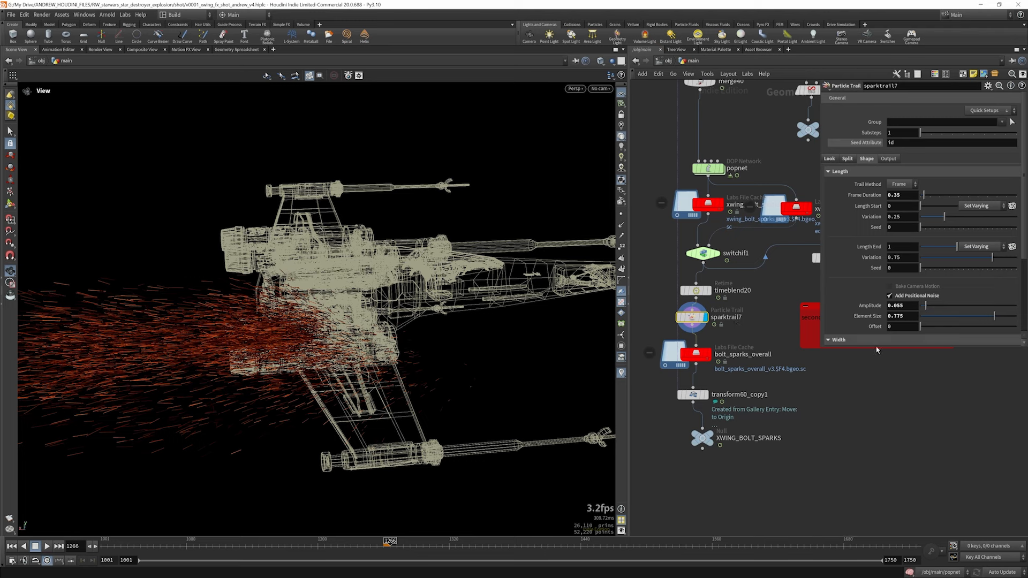
drag(832, 354, 845, 489)
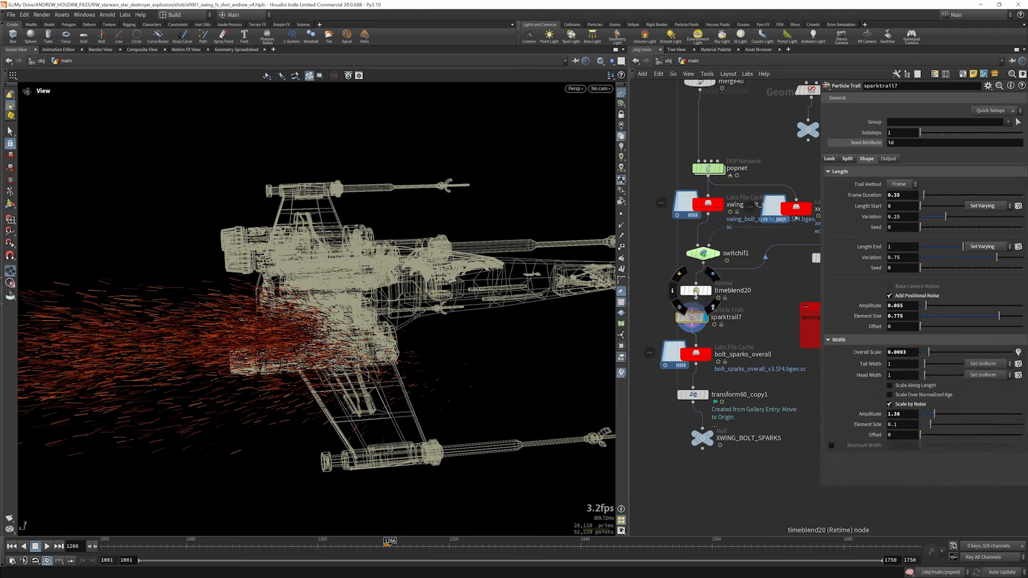
click(681, 277)
click(681, 276)
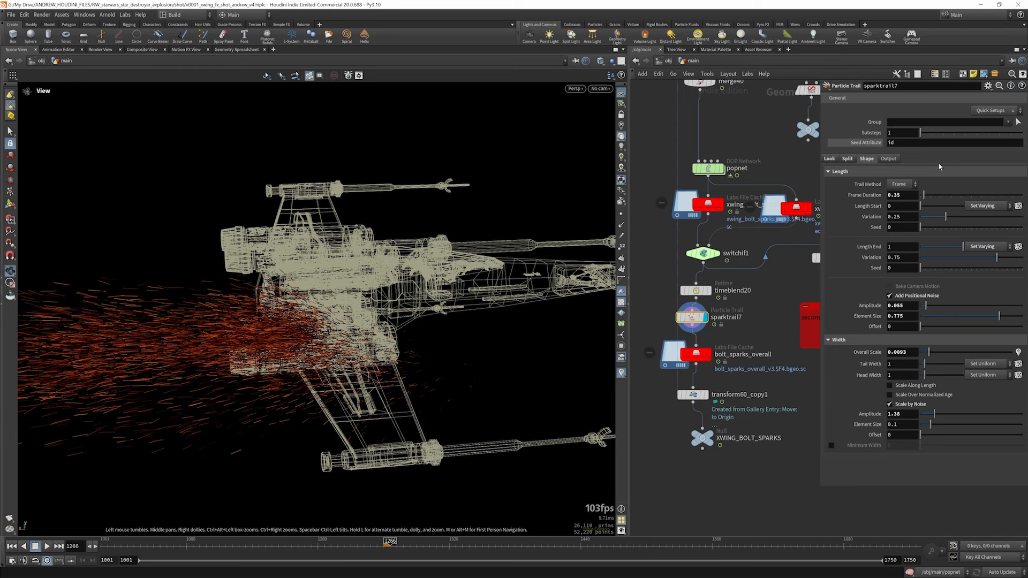
- Toggle Add Positional Noise on sparktrail7 off and on repeatedly to compare the trails, leaving it enabled
click(891, 296)
click(891, 296)
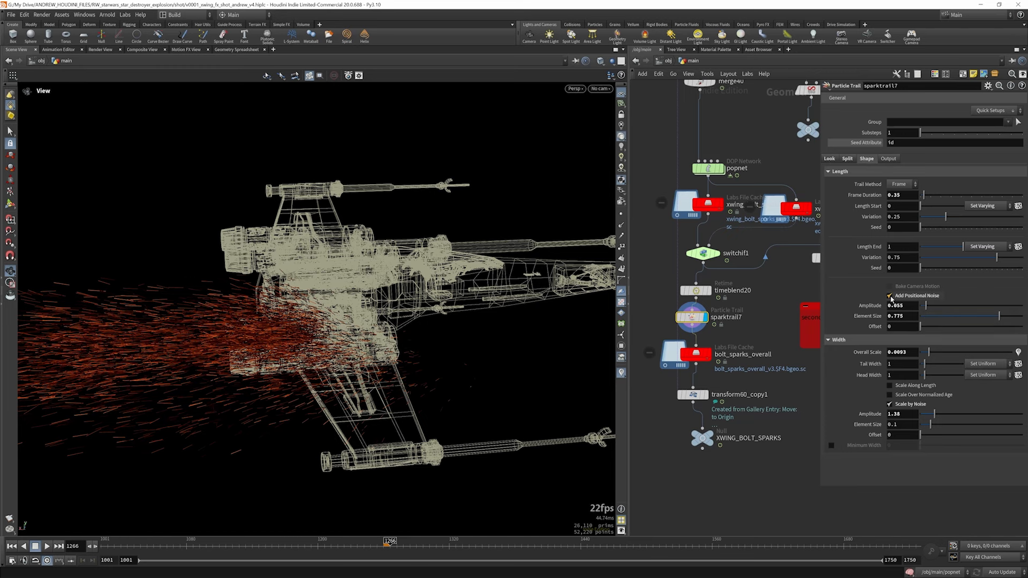
click(891, 297)
click(891, 297)
click(891, 297)
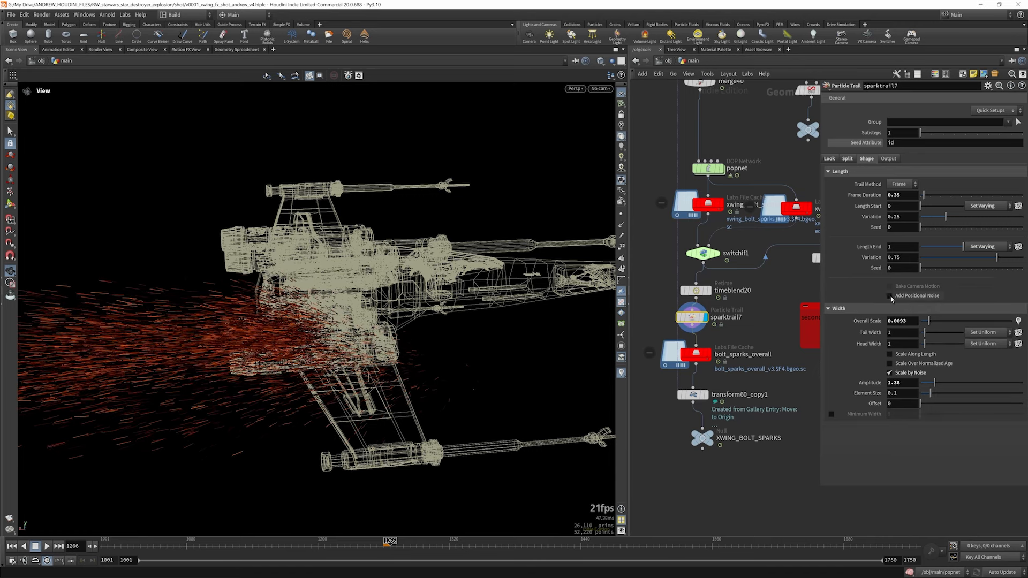
click(891, 297)
click(891, 297)
click(890, 297)
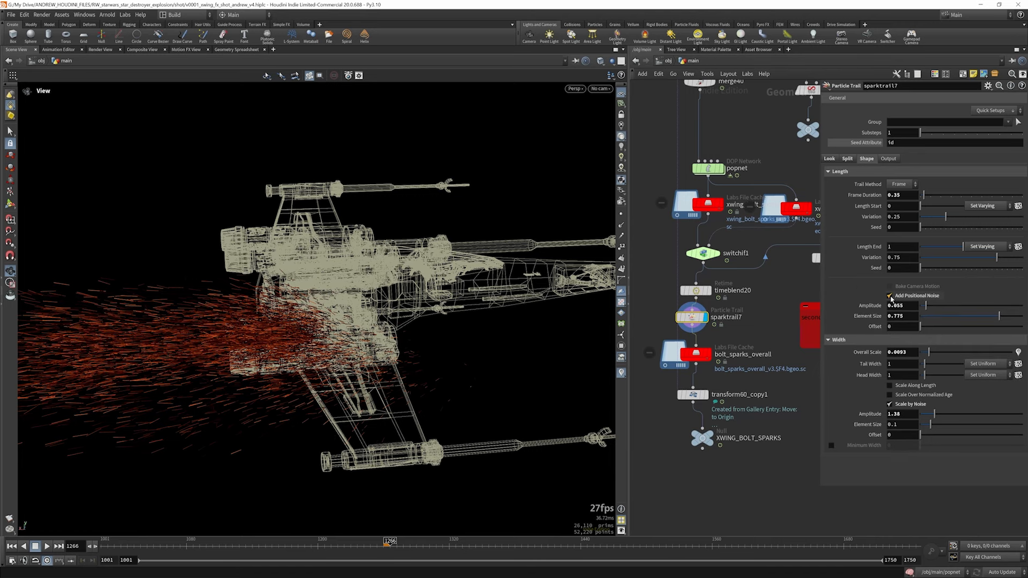
click(891, 298)
click(891, 297)
- Try a Frame Duration of 3 and a shifted midpoint on the intensity ramp of sparktrail7, reverting both changes
drag(925, 196, 948, 195)
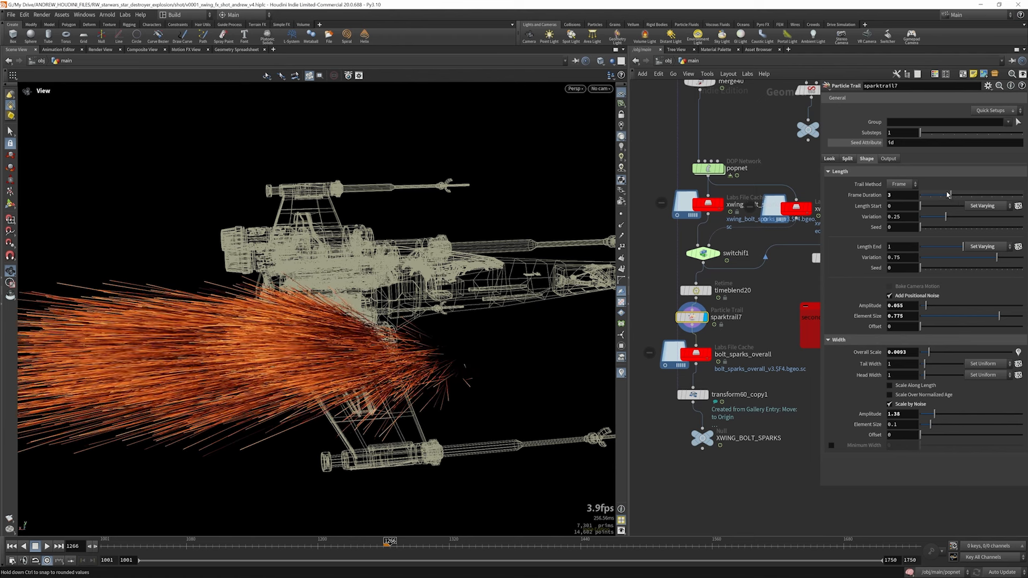
key(ctrl+z)
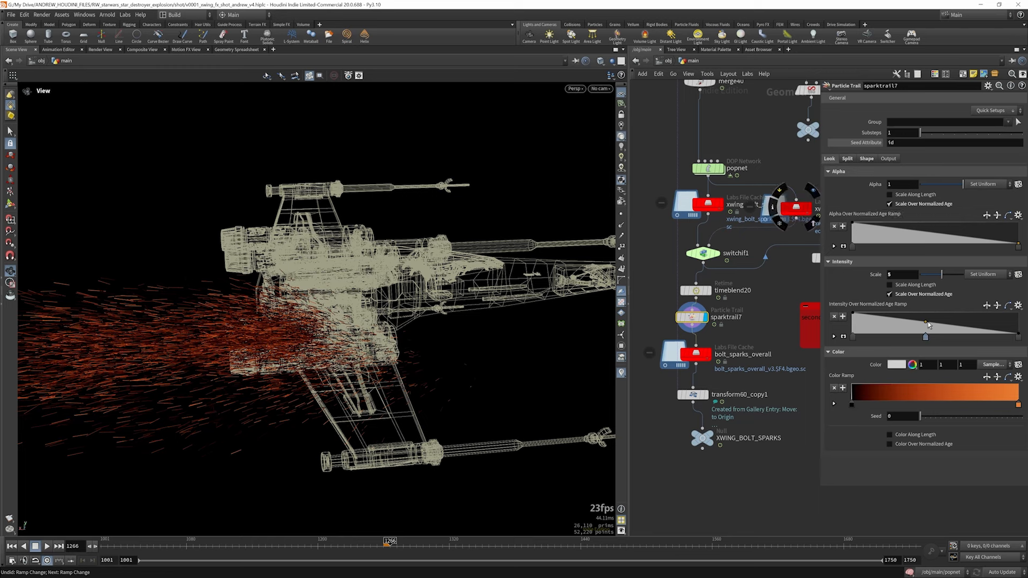
drag(928, 325, 926, 322)
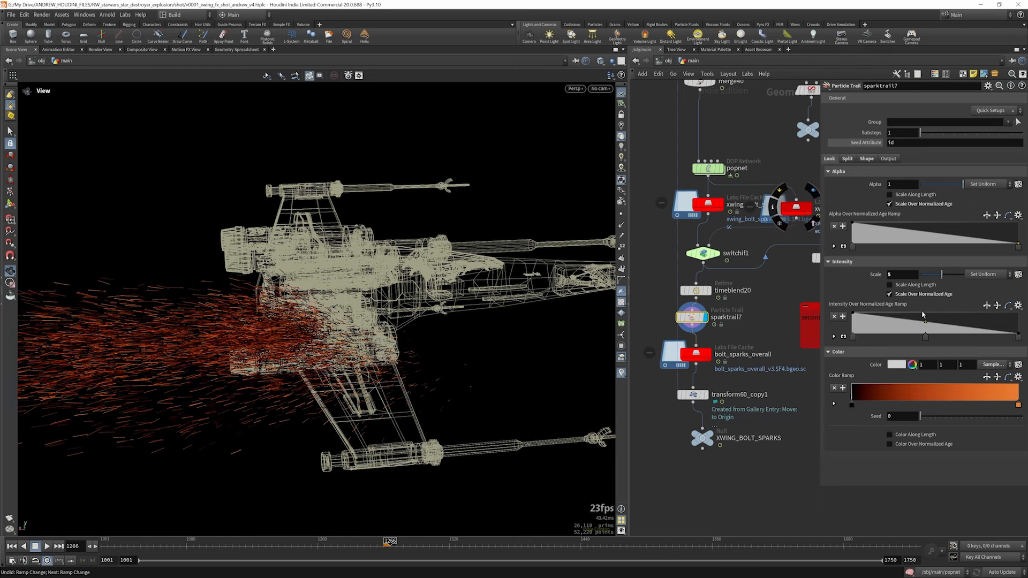
- Review the output, shape and split settings of sparktrail7
click(887, 160)
click(869, 159)
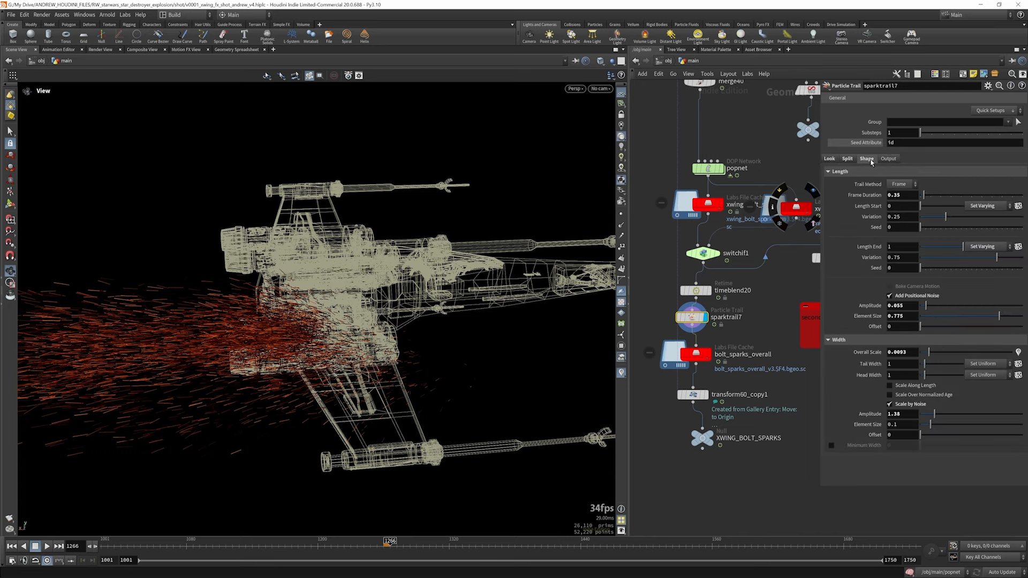
click(848, 159)
click(867, 159)
scroll(725, 314, down, 2)
scroll(718, 358, up, 2)
- Display the bolt_sparks_overall file cache and save its frame range to disk
click(717, 313)
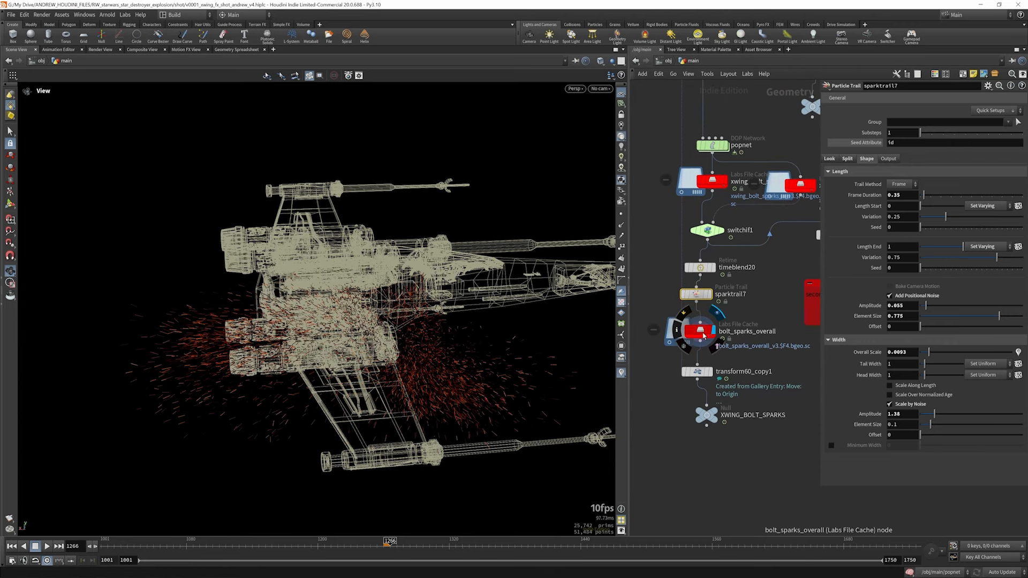
click(704, 336)
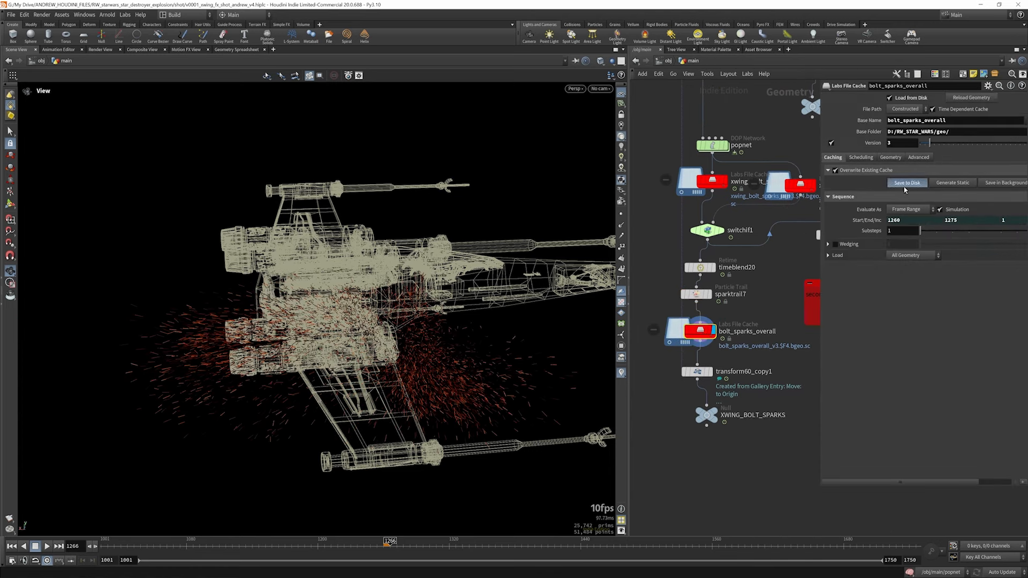
click(905, 186)
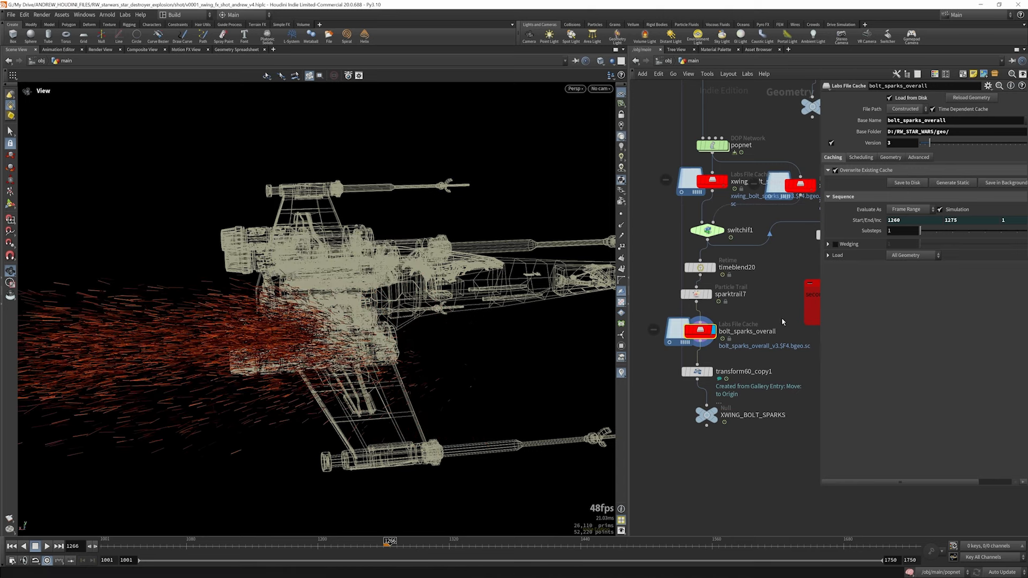
- Display transform60_copy1, review its inverted transformation settings, and trace them back to transform60 at the start of the chain
scroll(739, 283, down, 3)
scroll(723, 330, up, 4)
click(721, 336)
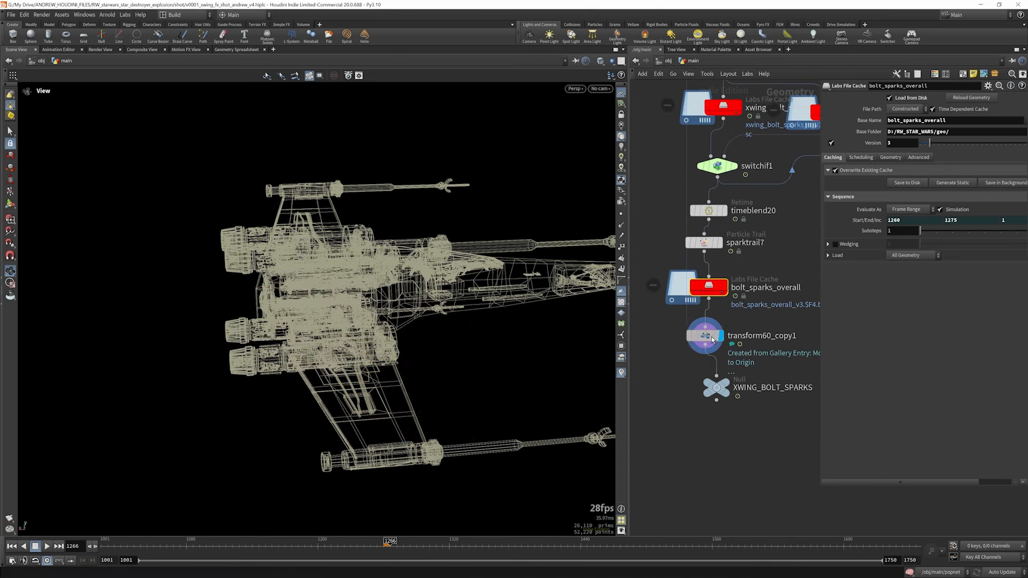
click(712, 339)
scroll(712, 343, down, 5)
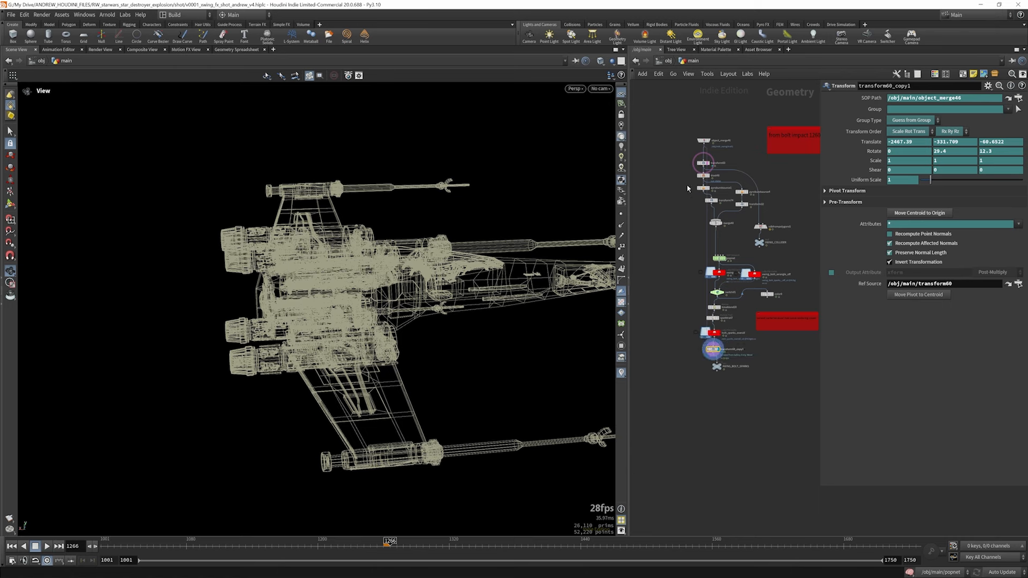
scroll(687, 188, up, 4)
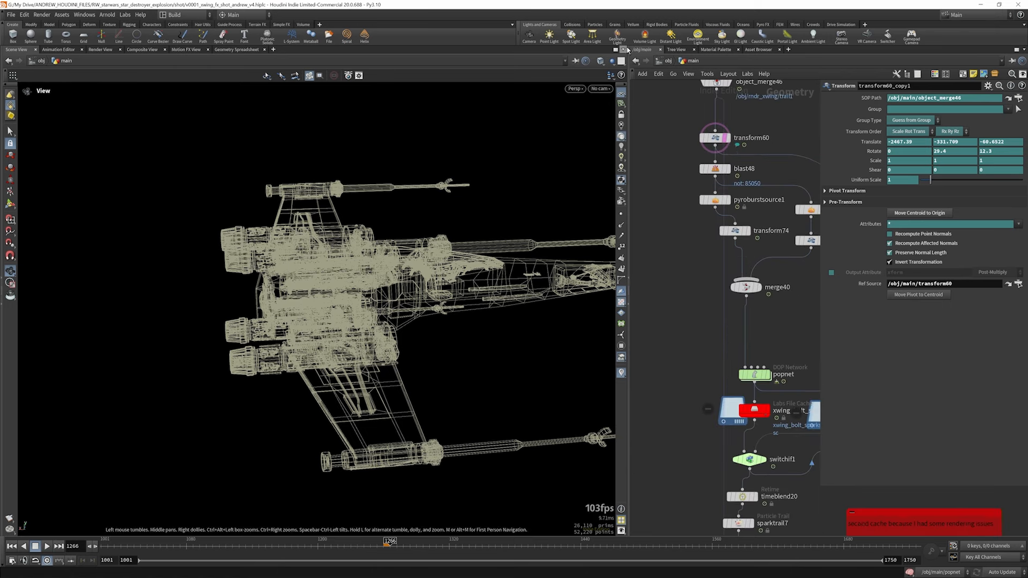
scroll(719, 251, down, 3)
scroll(759, 403, up, 3)
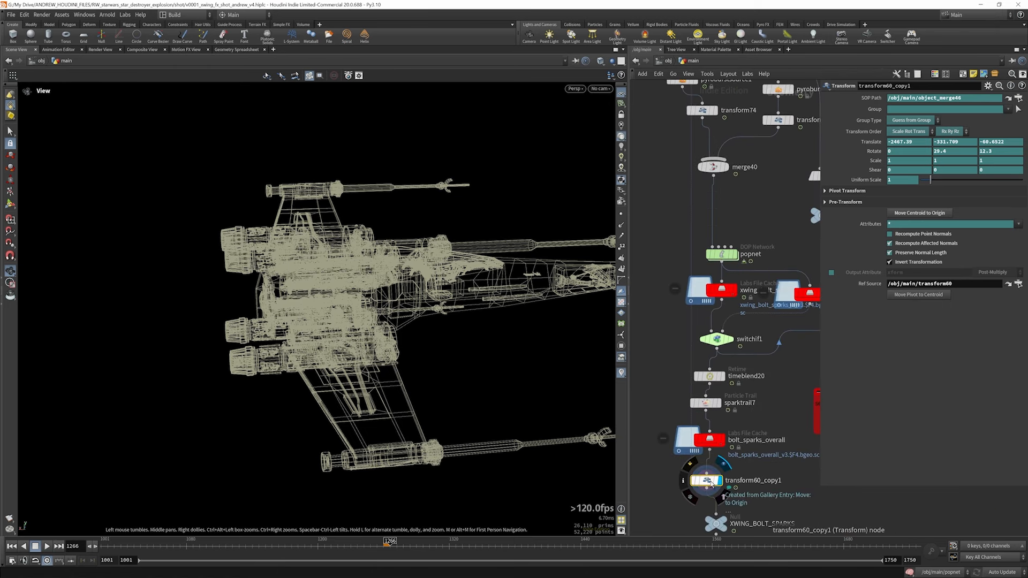
- Bypass transform60_copy1 and scrub the timeline to review the cached sparks on the whole X-wing
click(691, 463)
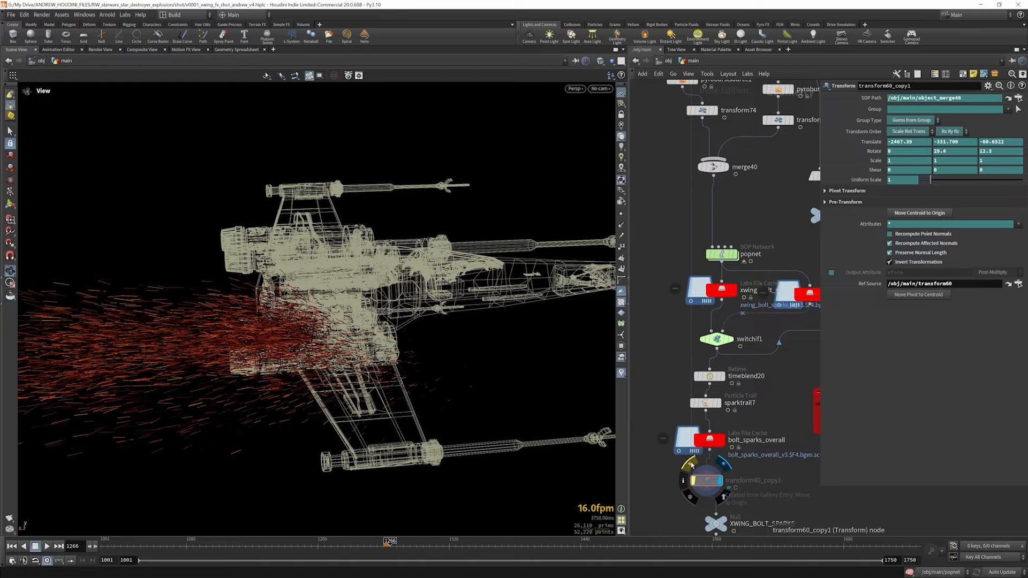
drag(443, 232, 353, 209)
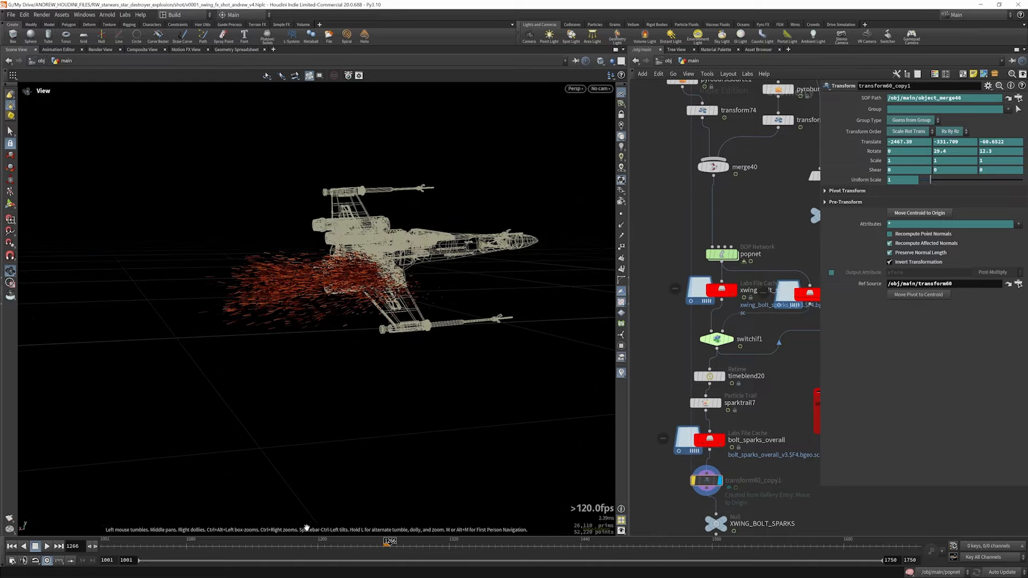
drag(351, 543, 401, 548)
- Display the sparks_a file cache in the XWING SPARKS network and look over its spark branch
scroll(682, 317, down, 6)
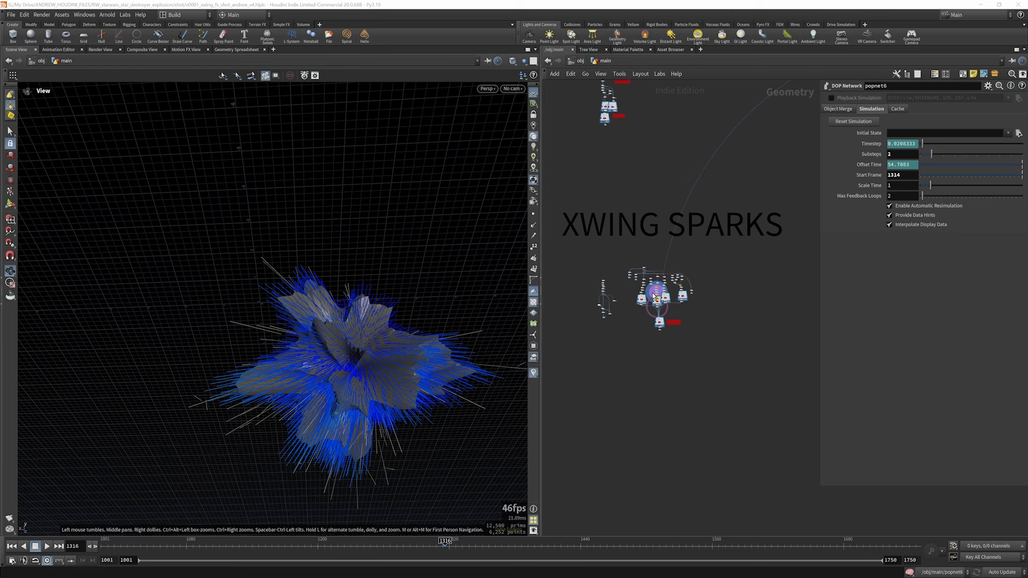
scroll(654, 295, up, 5)
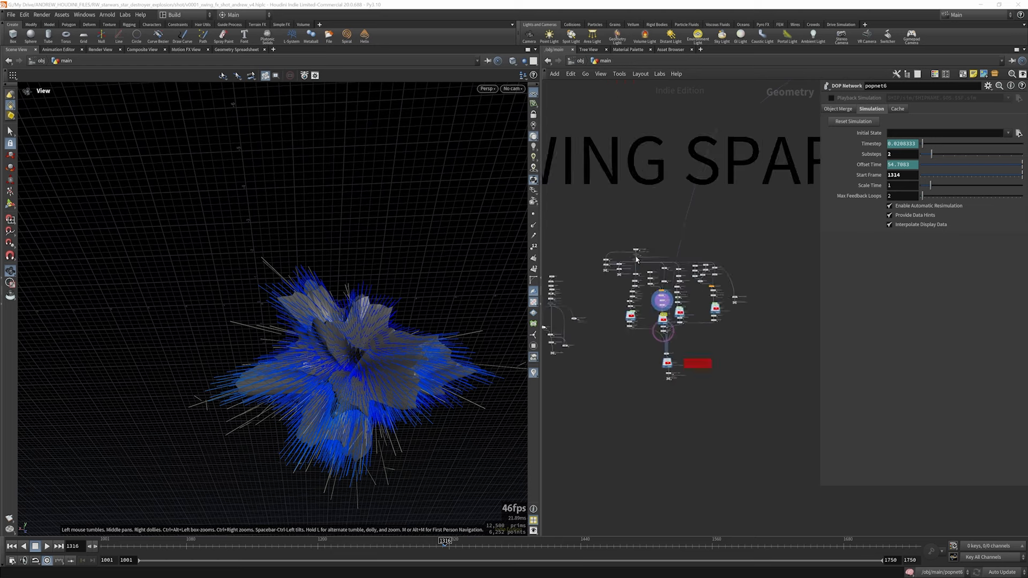
scroll(666, 257, down, 5)
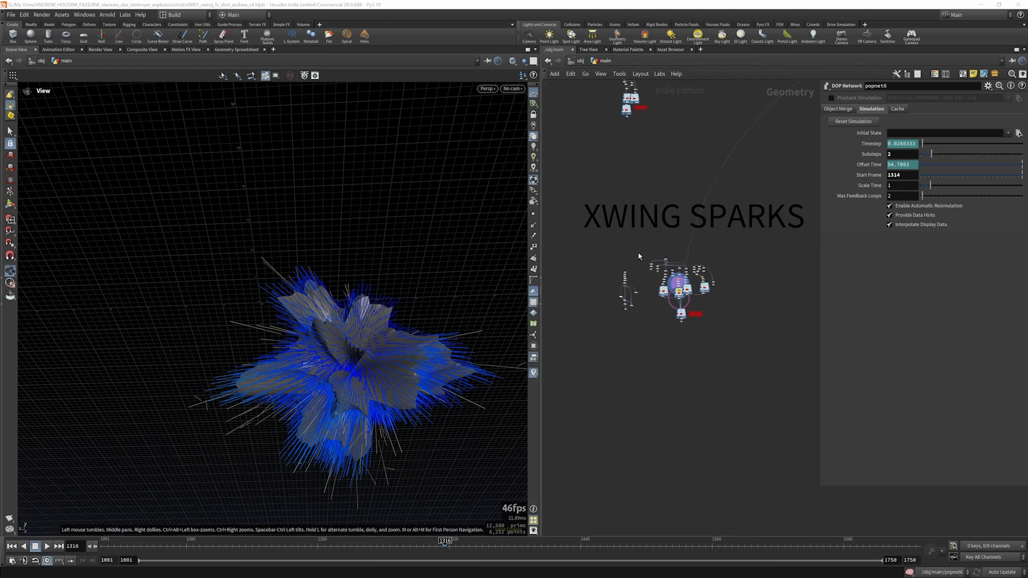
scroll(673, 229, up, 8)
scroll(671, 228, down, 6)
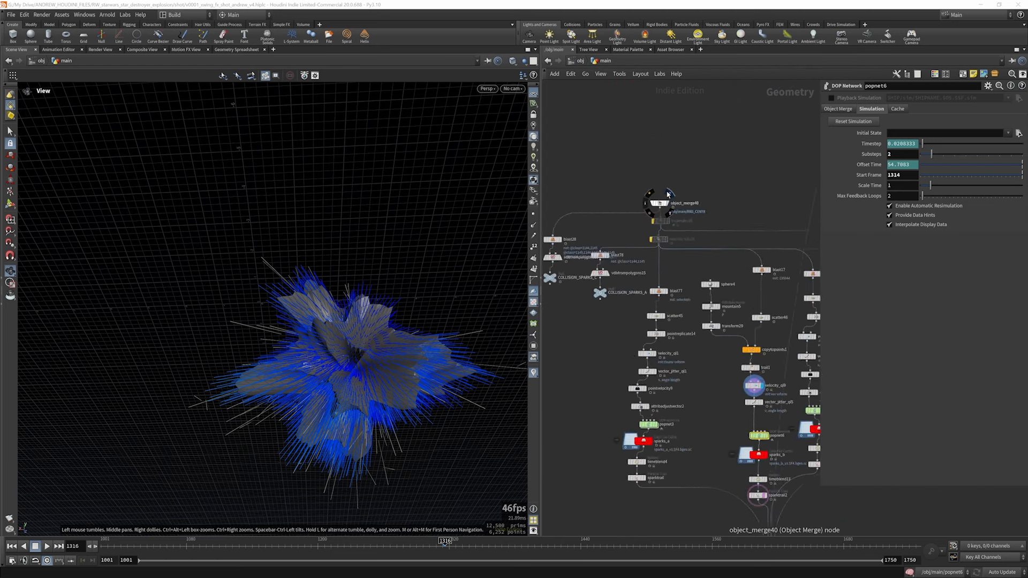
scroll(627, 324, up, 4)
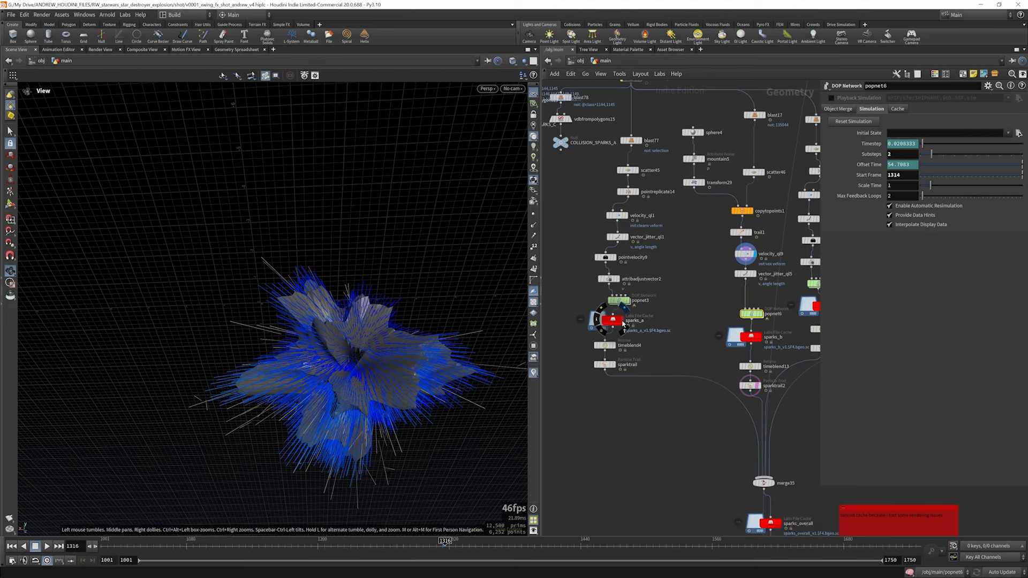
click(626, 324)
scroll(628, 307, down, 3)
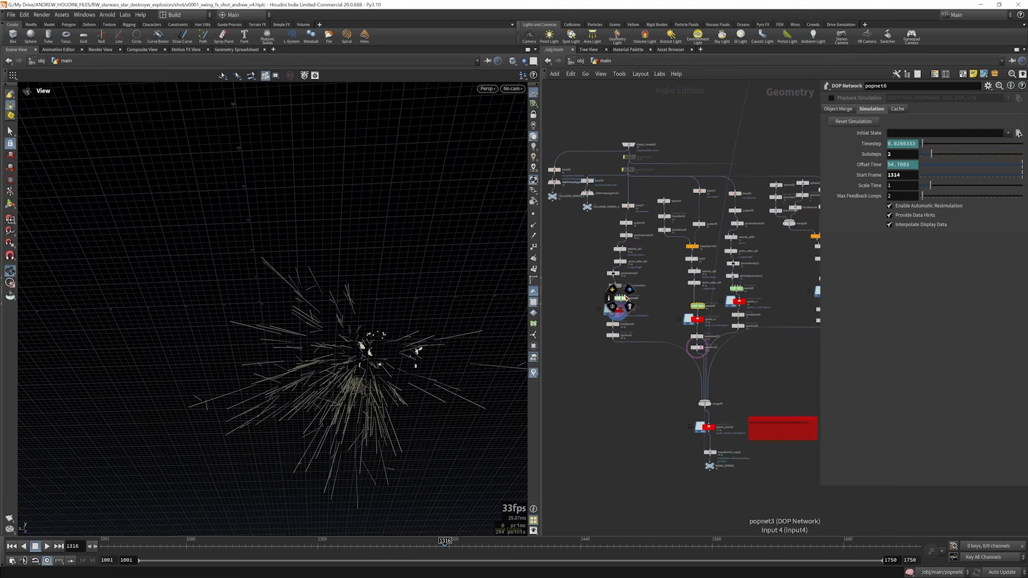
scroll(703, 299, up, 5)
scroll(699, 311, down, 4)
scroll(633, 198, up, 5)
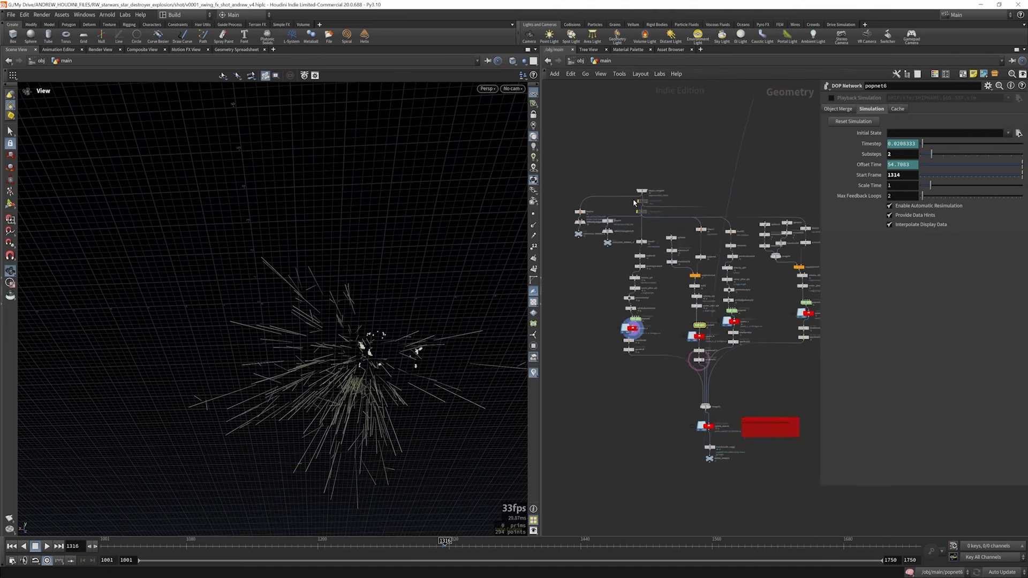
- Display object_merge40 and view the imported X-wing geometry from the side against the spark trails
click(666, 183)
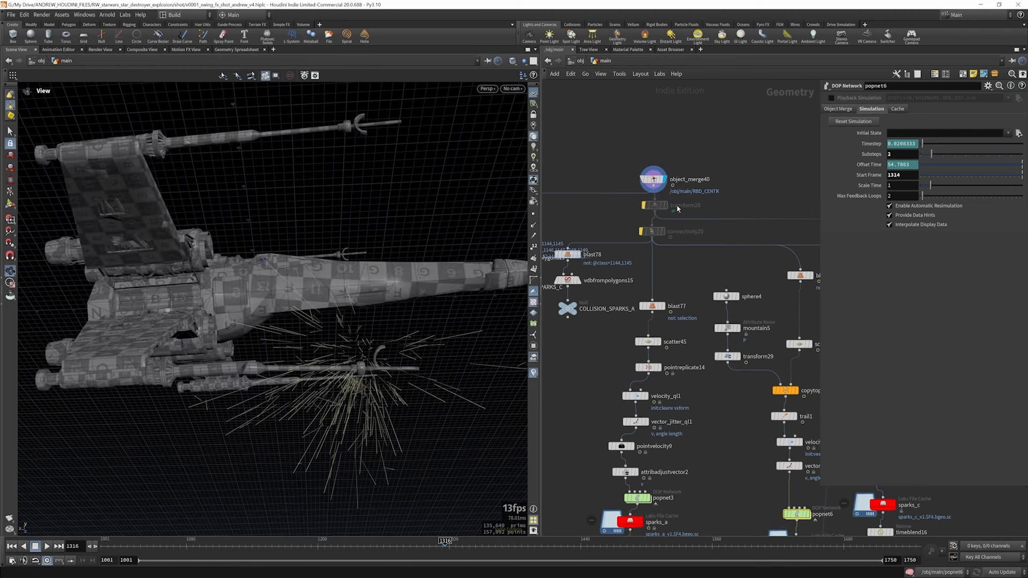
drag(310, 247, 296, 312)
scroll(436, 303, down, 3)
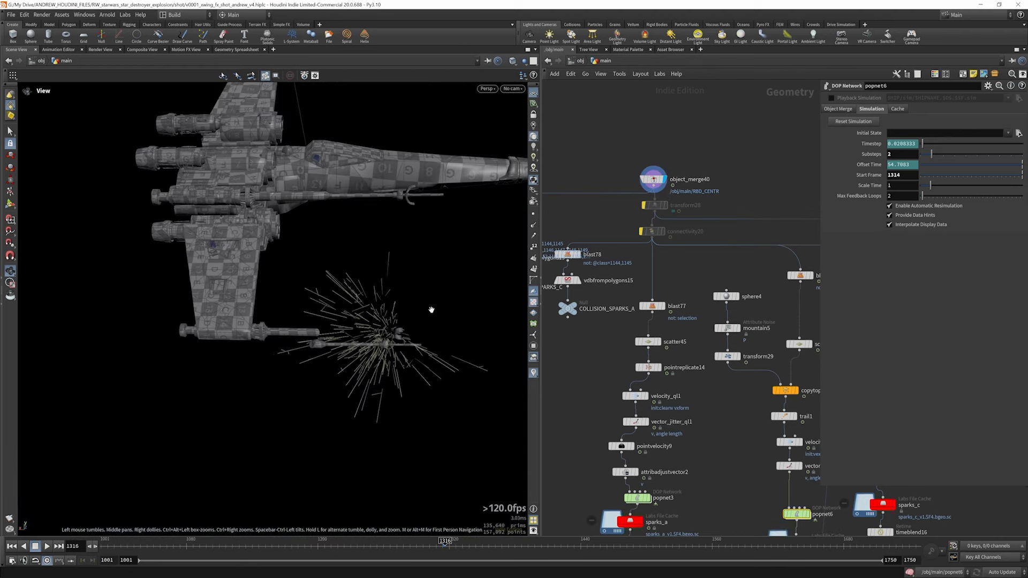
- Display blast77 and frame its isolated emitter pieces in the viewport
click(664, 307)
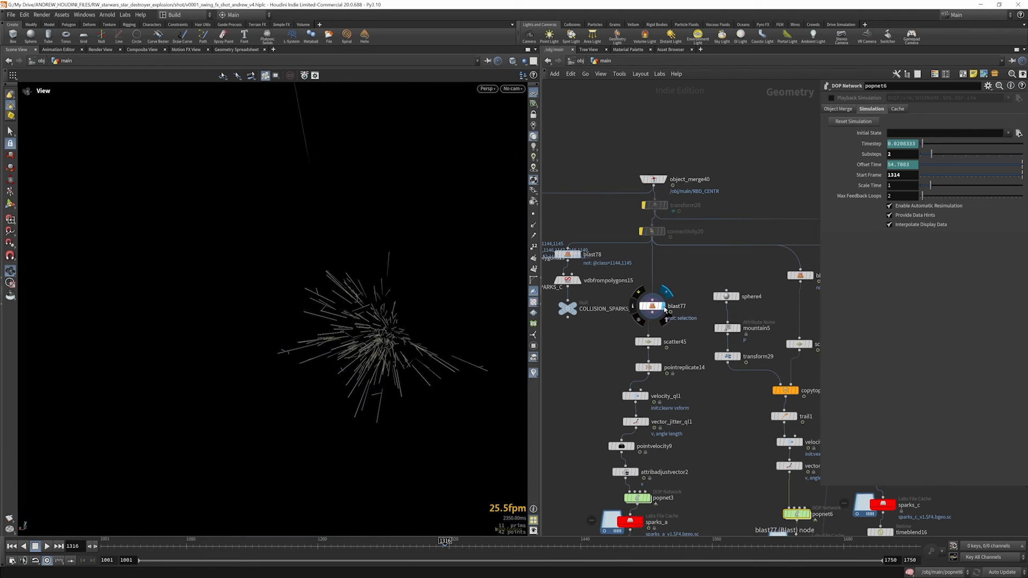
scroll(681, 277, down, 3)
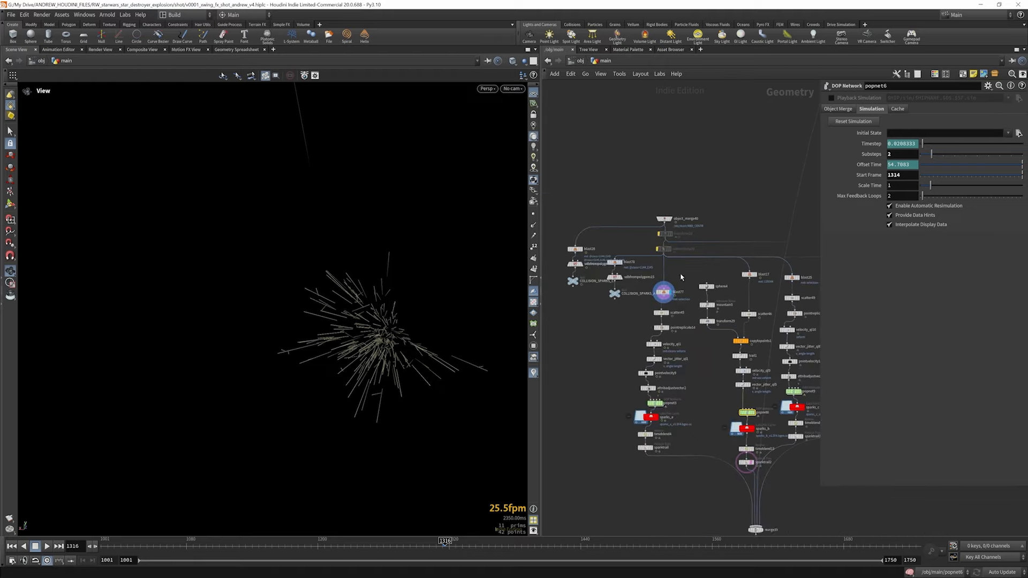
key(f)
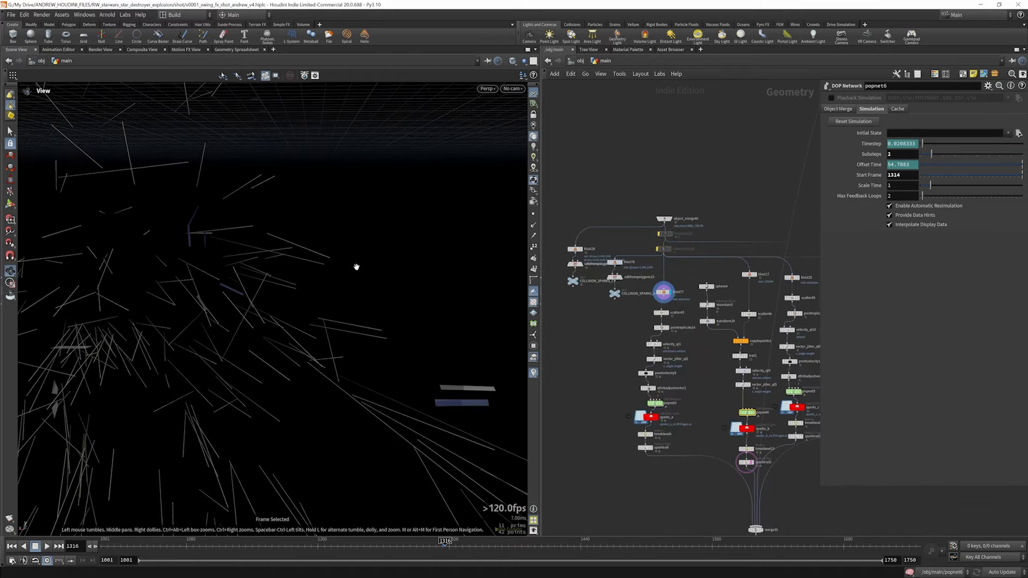
scroll(417, 325, down, 6)
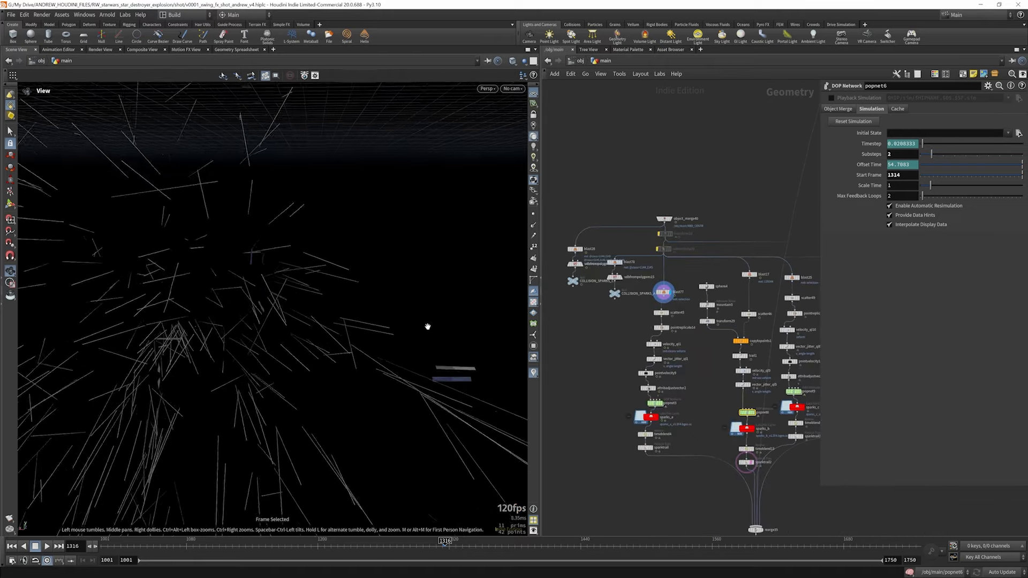
scroll(669, 296, up, 5)
- Select blast77 to show its group settings and make it the template node in place of the spark trails
click(657, 288)
drag(447, 340, 411, 352)
click(670, 289)
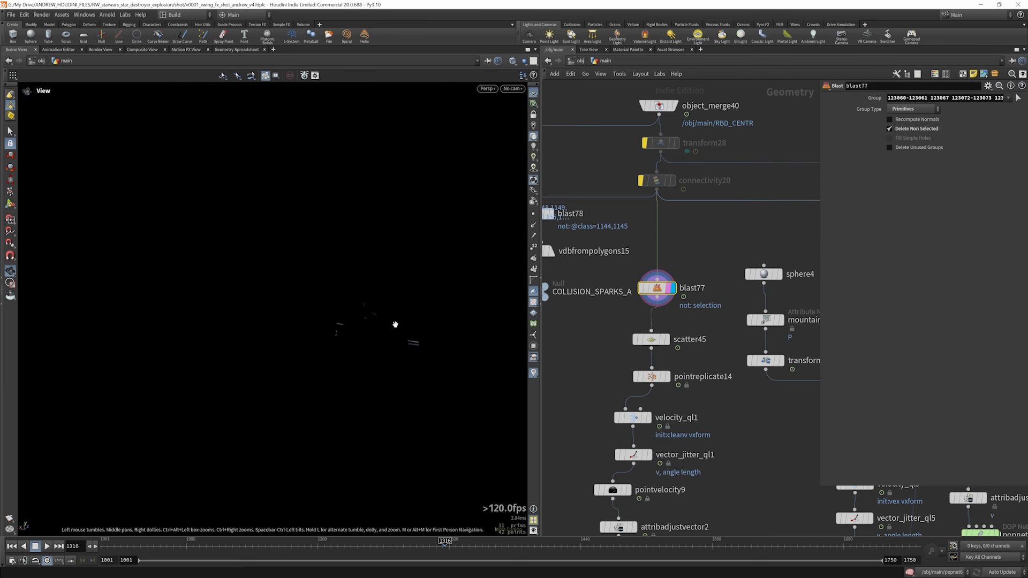
- Display scatter45 below blast77 and show its point-count and seed settings
drag(419, 345, 400, 327)
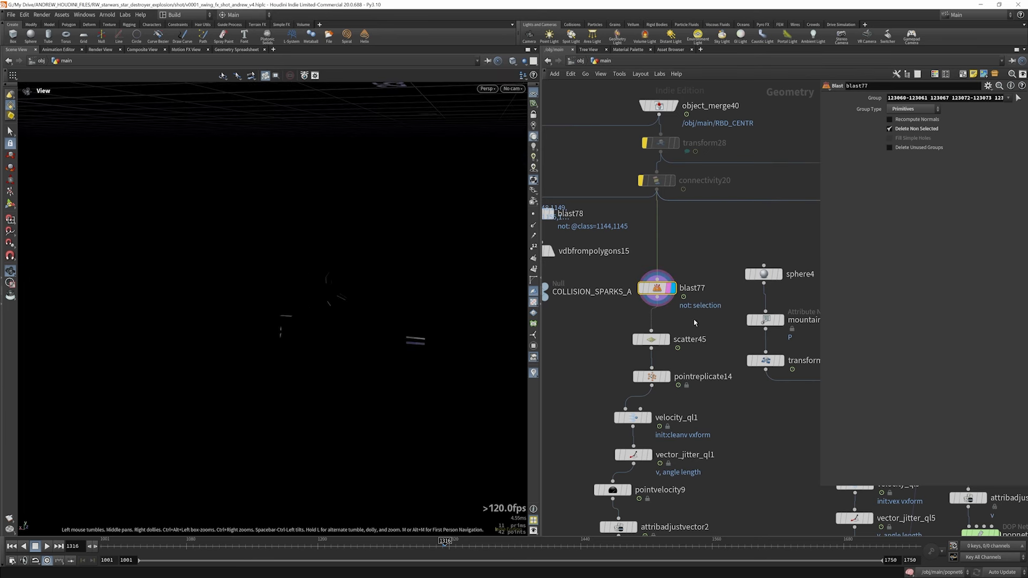
scroll(684, 312, down, 2)
scroll(674, 328, up, 3)
click(671, 329)
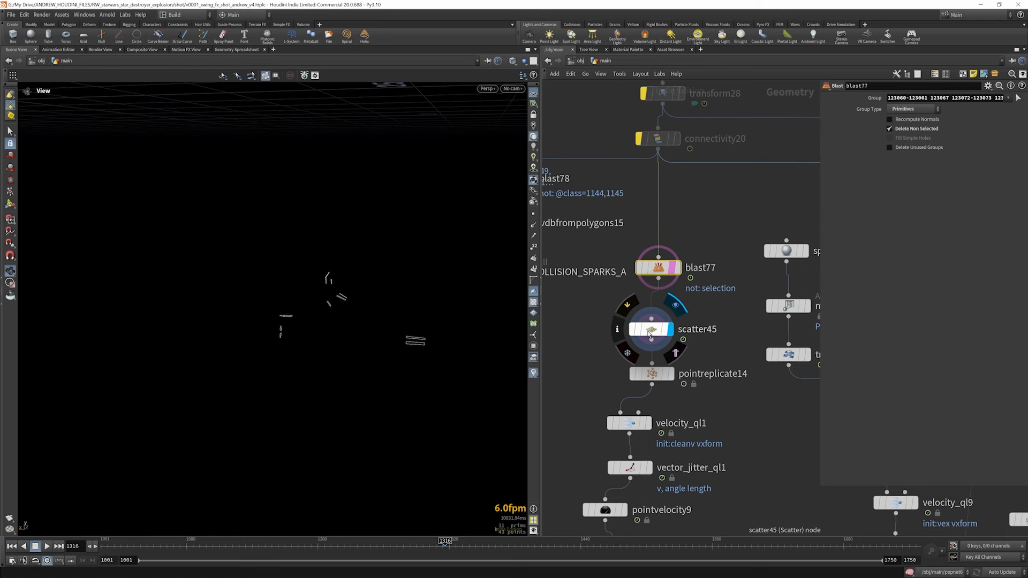
click(649, 334)
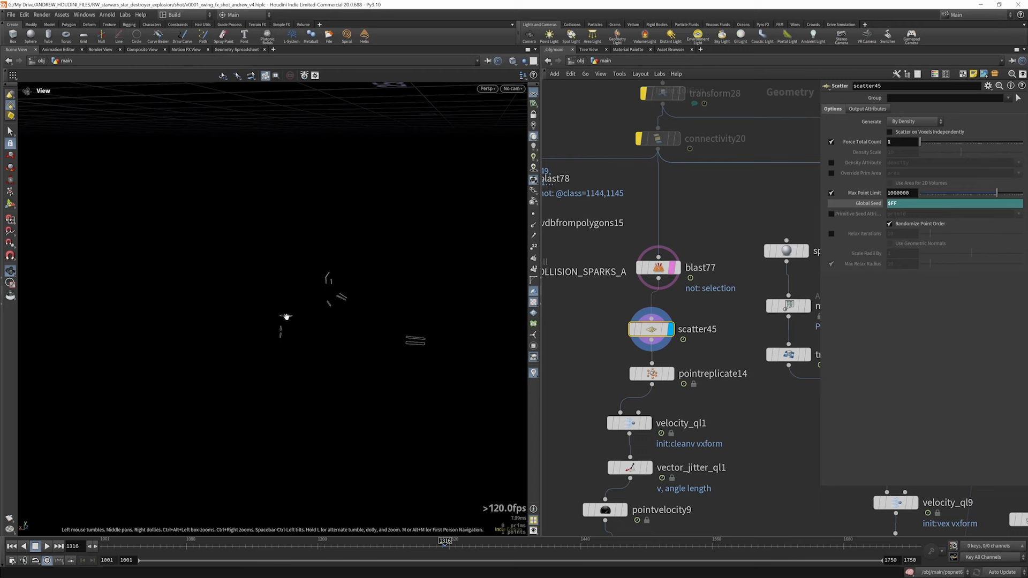
- Display pointreplicate14 with its Shape settings and inspect the box of replicated points up close
click(671, 373)
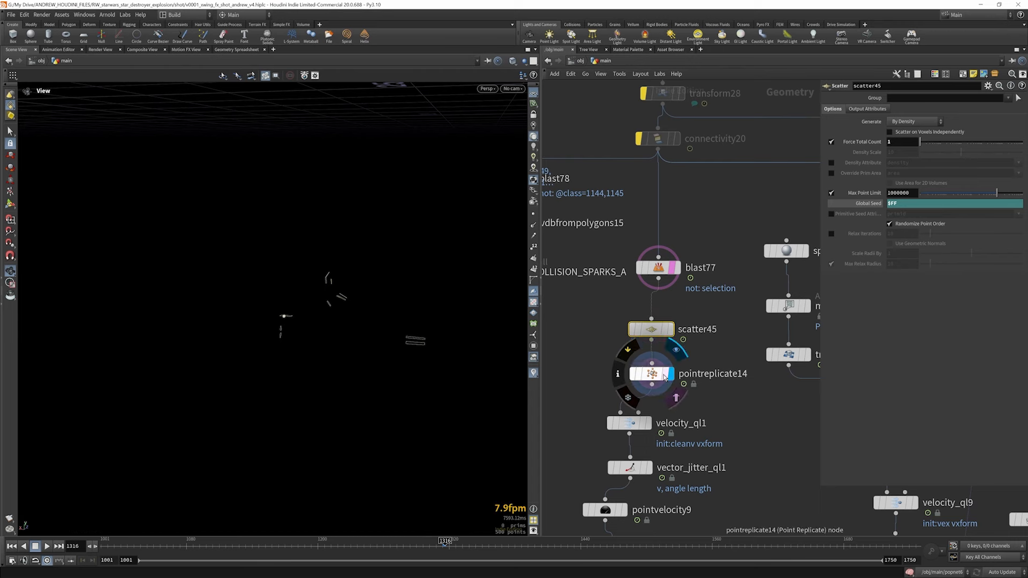
click(659, 379)
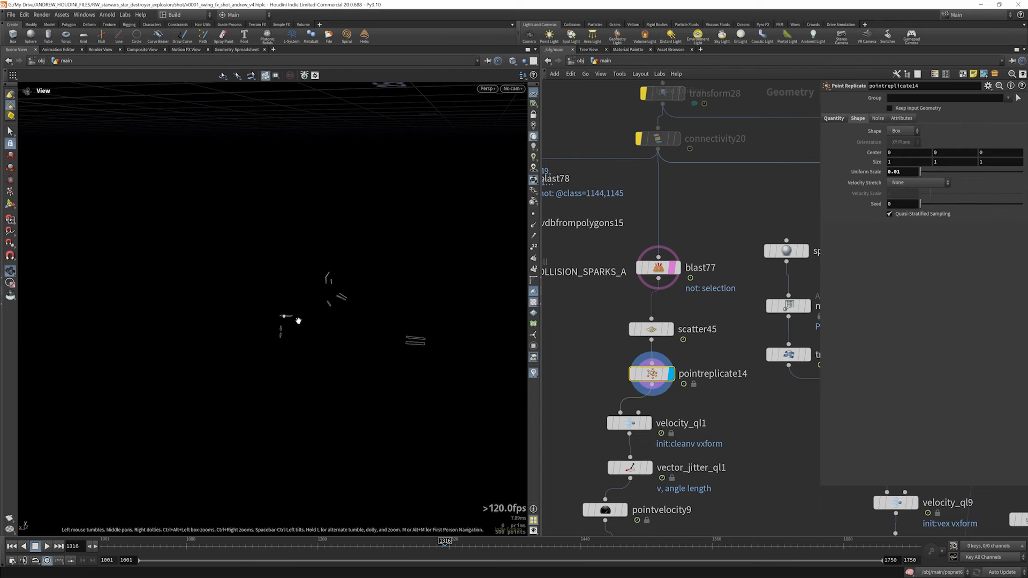
drag(298, 316, 321, 322)
scroll(327, 262, up, 10)
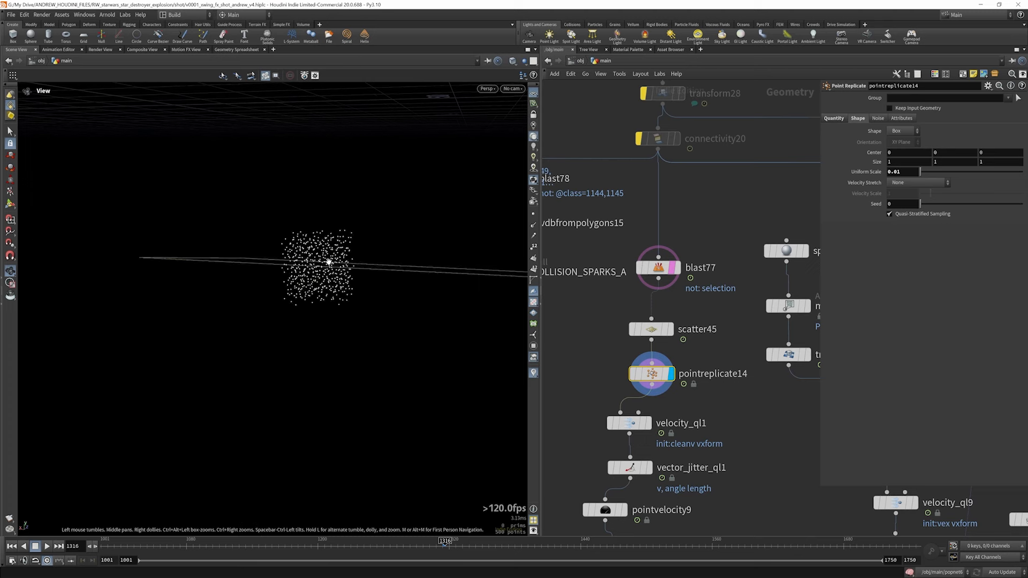
scroll(328, 265, down, 6)
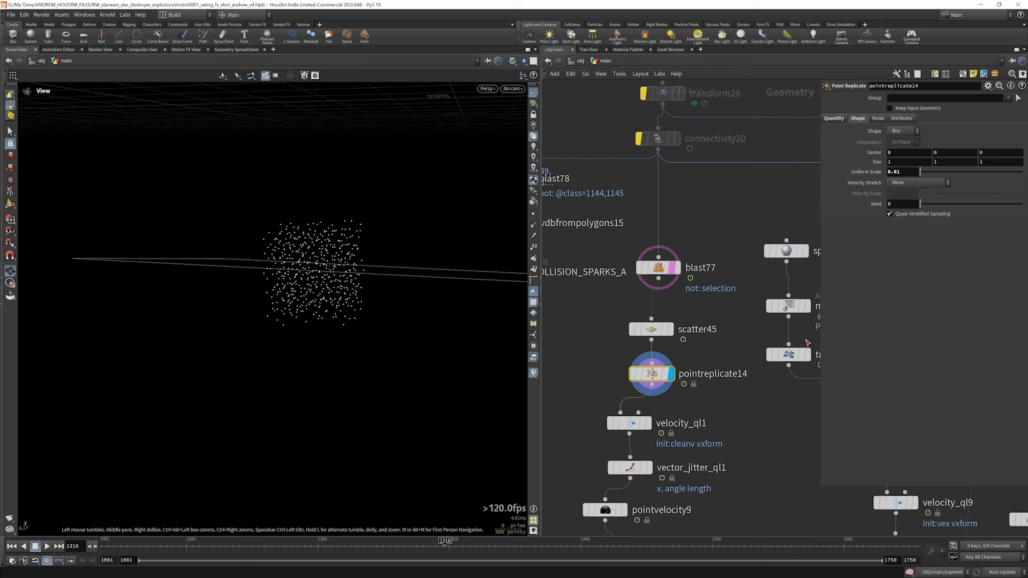
scroll(714, 316, down, 4)
scroll(693, 373, up, 4)
- Display velocity_ql1 with its Transform settings and view the fan of velocity lines leaving the emitter
click(665, 377)
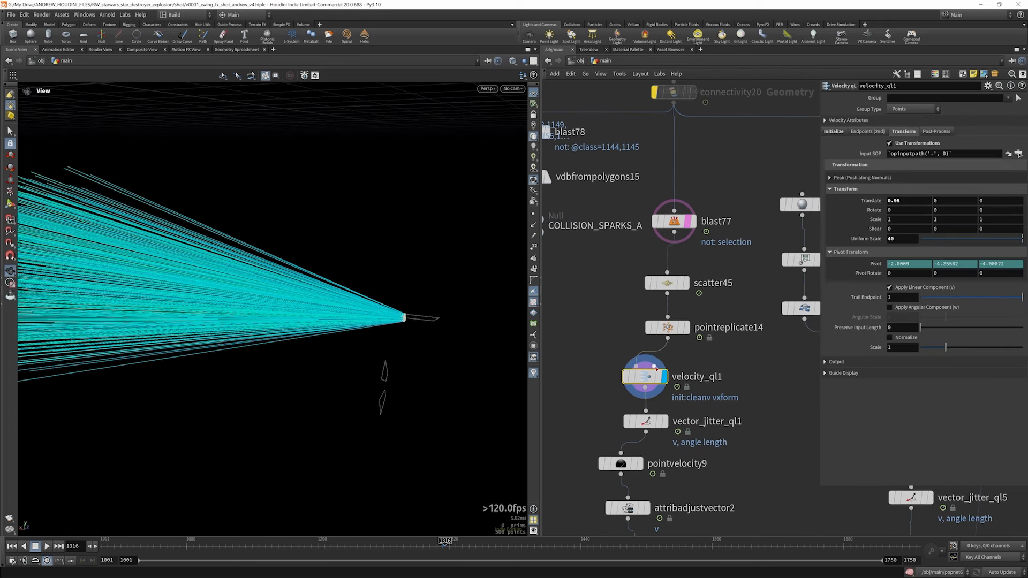
mouse_move(647, 390)
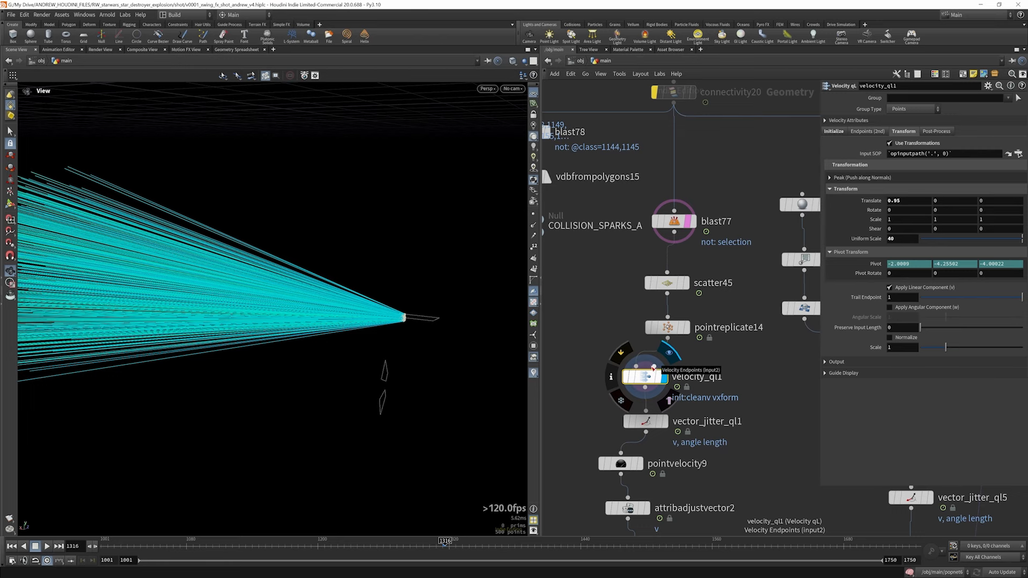
drag(648, 380, 656, 379)
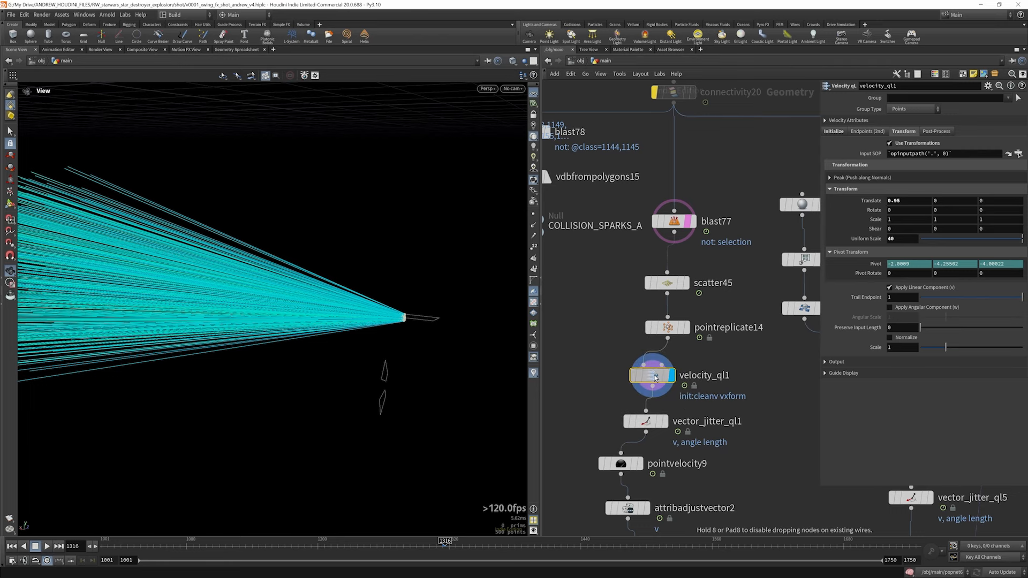
drag(401, 300, 412, 318)
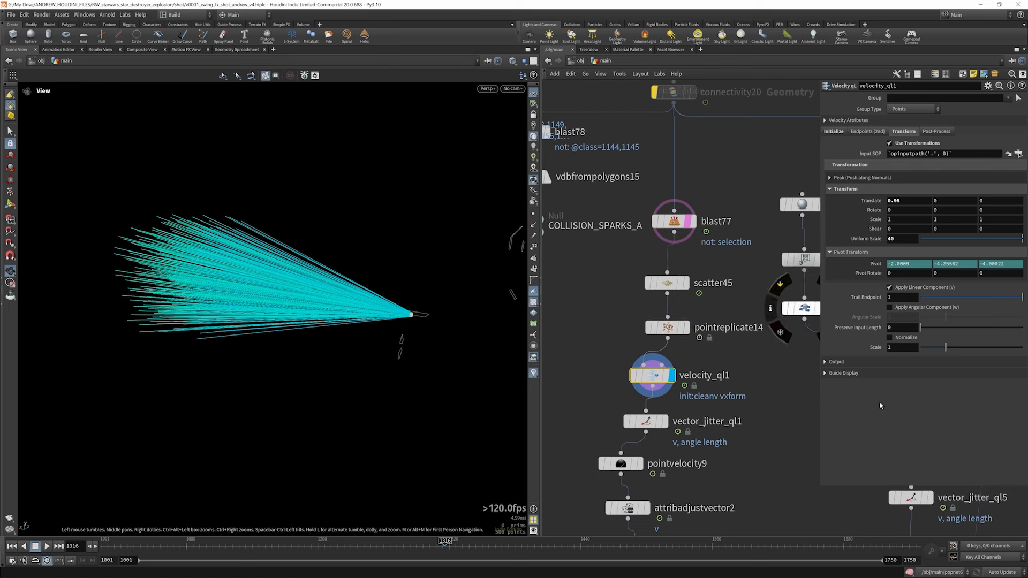
- Try shifting velocity_ql1's velocity direction with its viewport handle to a Y translate of about -0.27, and undo it
click(11, 204)
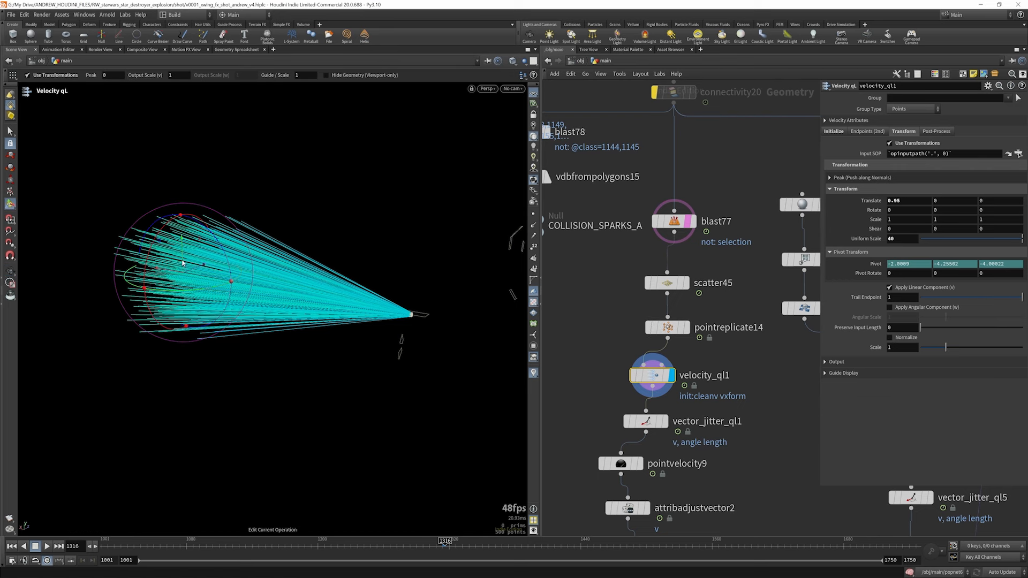
drag(182, 249, 243, 262)
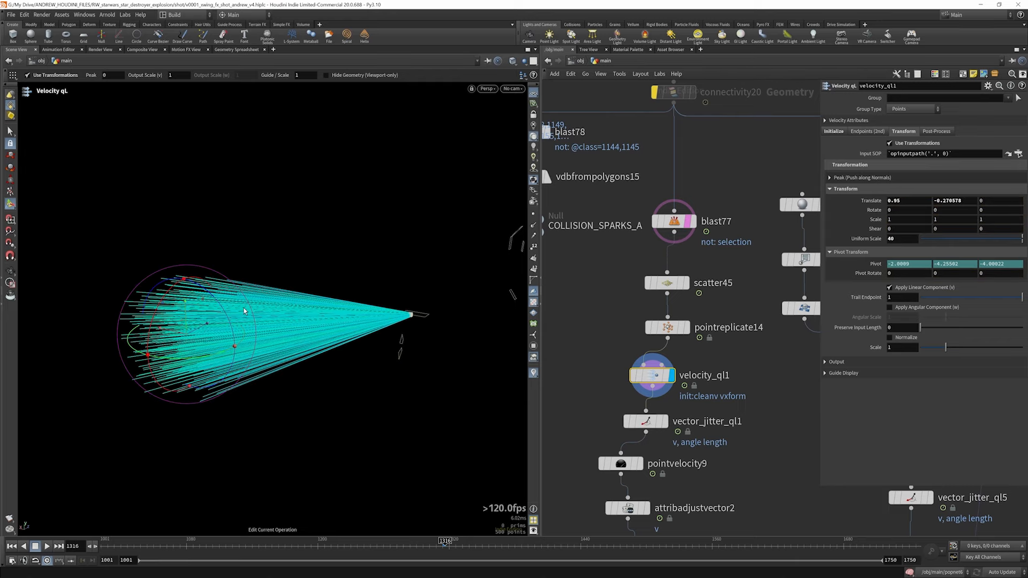
key(ctrl+z)
- Show the angle settings of vector_jitter_ql1 and the Curl Noise settings of pointvelocity9
middle_drag(678, 420, 693, 351)
scroll(680, 353, up, 2)
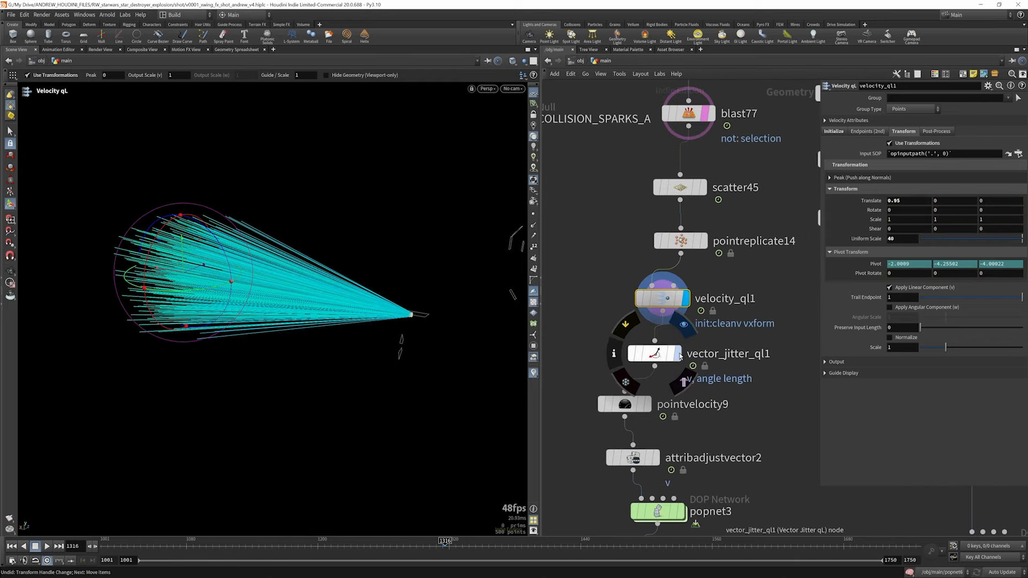
click(664, 354)
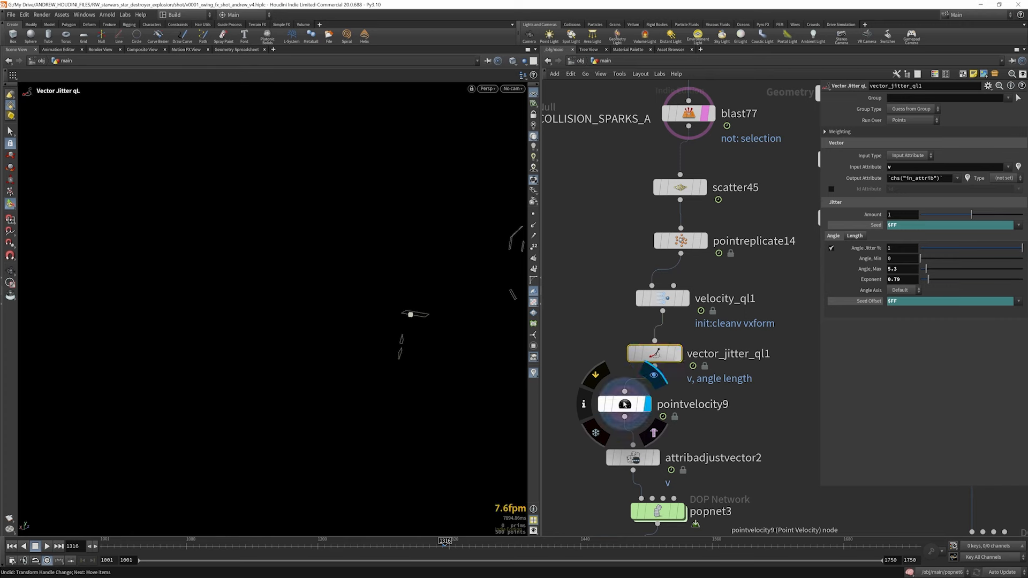
click(637, 404)
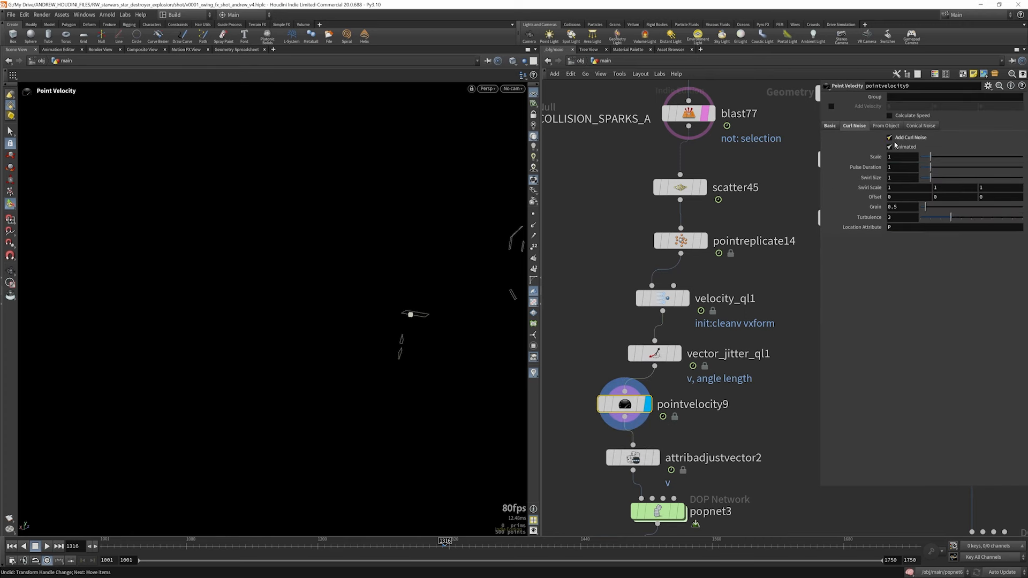
- Display attribadjustvector2, turn on point trails in the viewport, and frame the emitter with its velocity trails
middle_drag(681, 350, 687, 292)
click(651, 406)
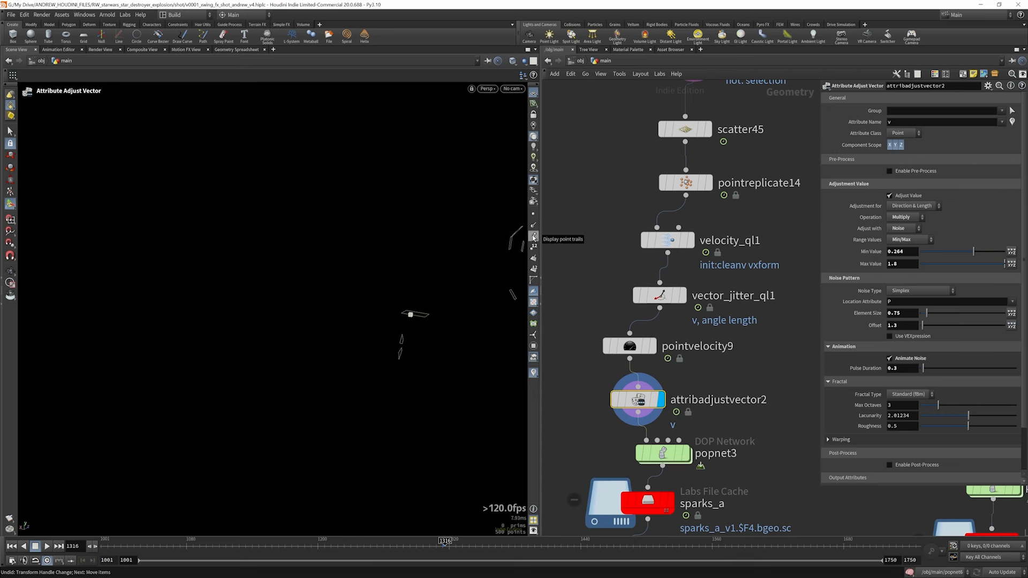
click(533, 237)
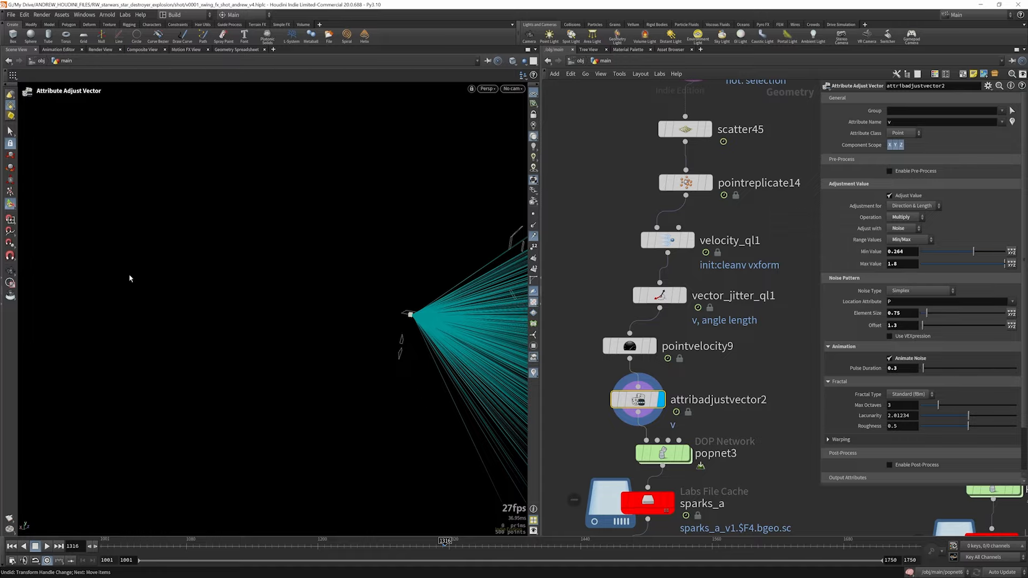
key(s)
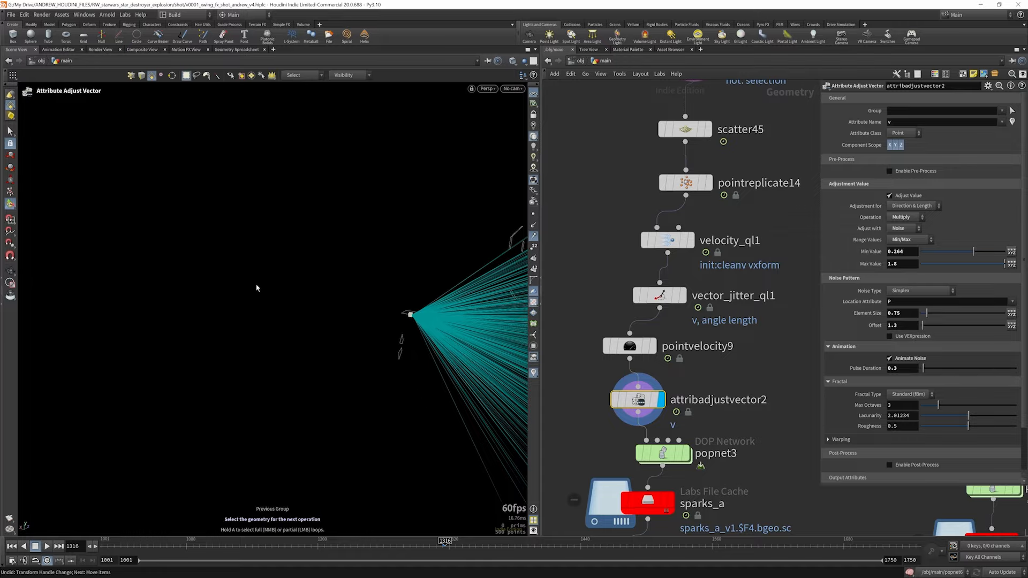
click(10, 272)
key(f)
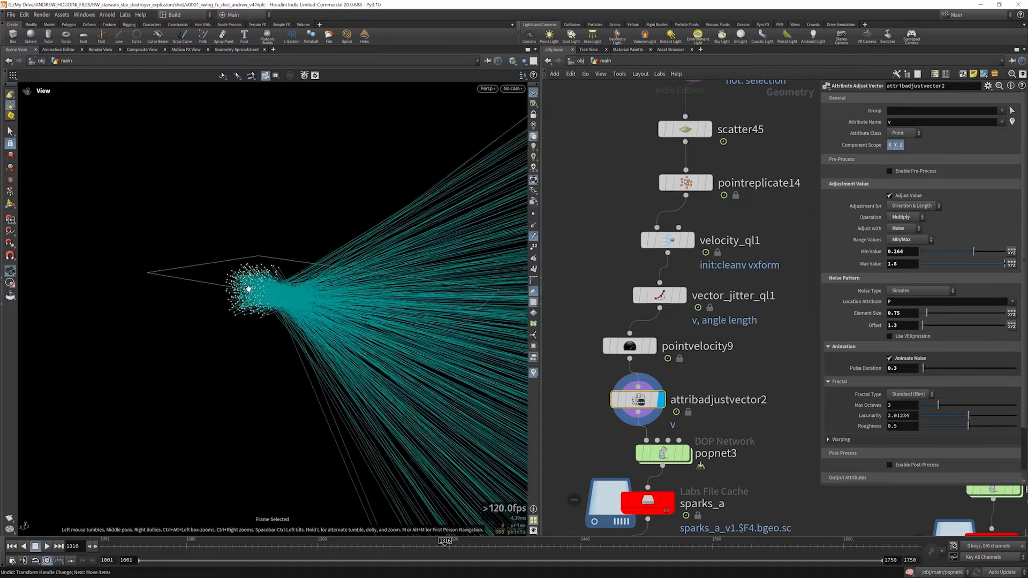
drag(249, 289, 267, 310)
scroll(266, 309, down, 10)
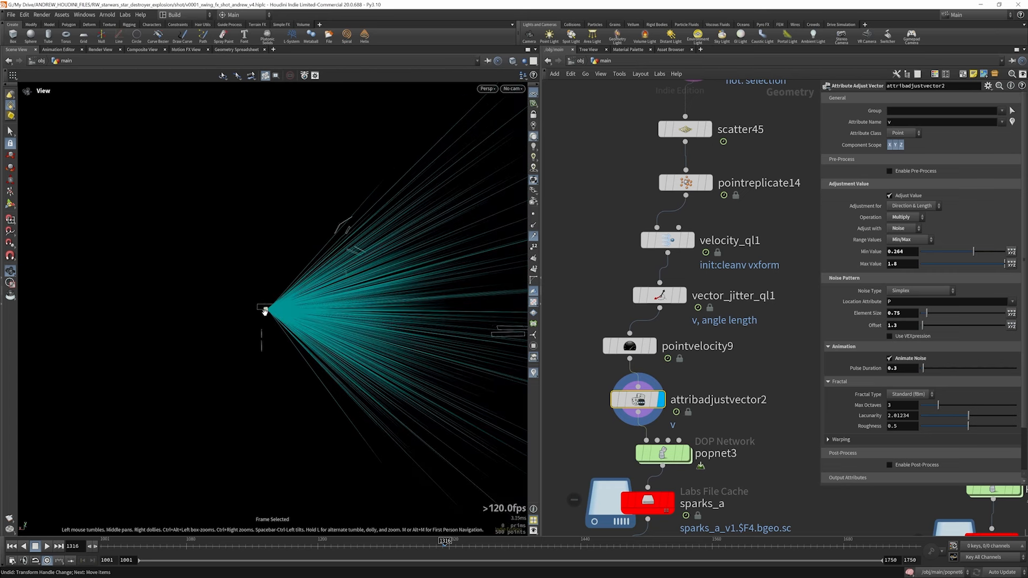
- Display pointvelocity9 and vector_jitter_ql1 in turn to compare their velocity trails
click(652, 346)
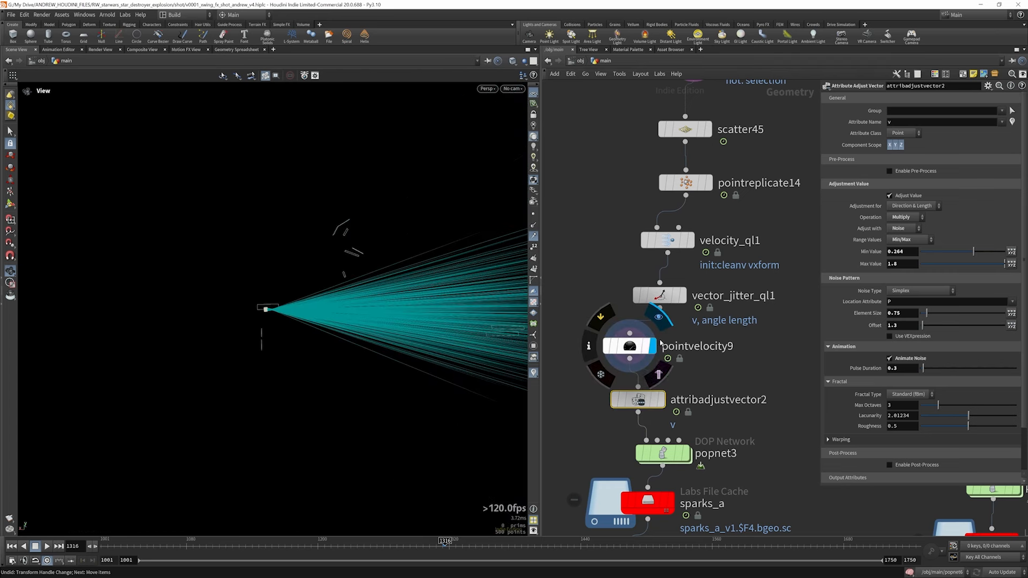
click(683, 297)
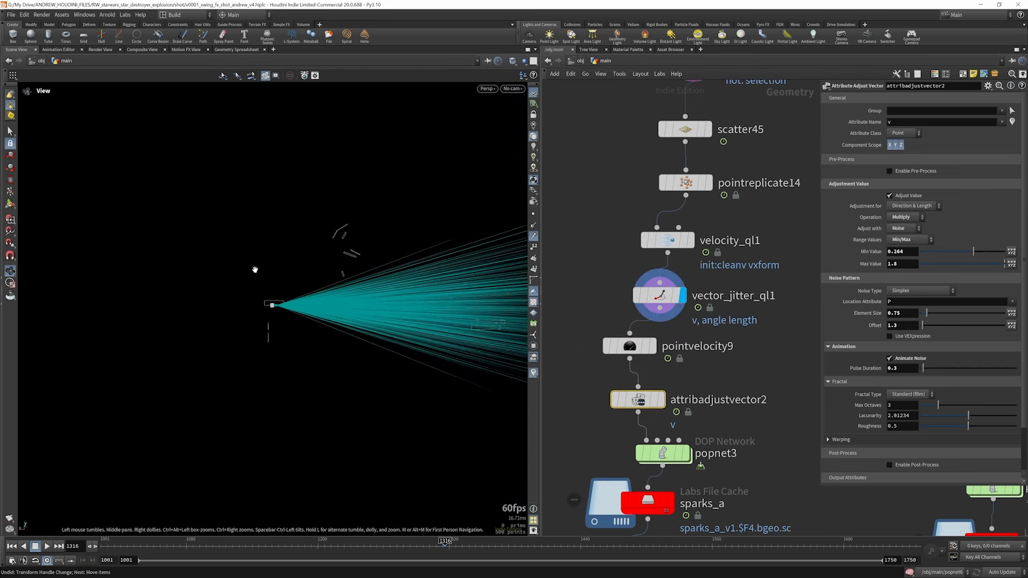
scroll(267, 270, down, 5)
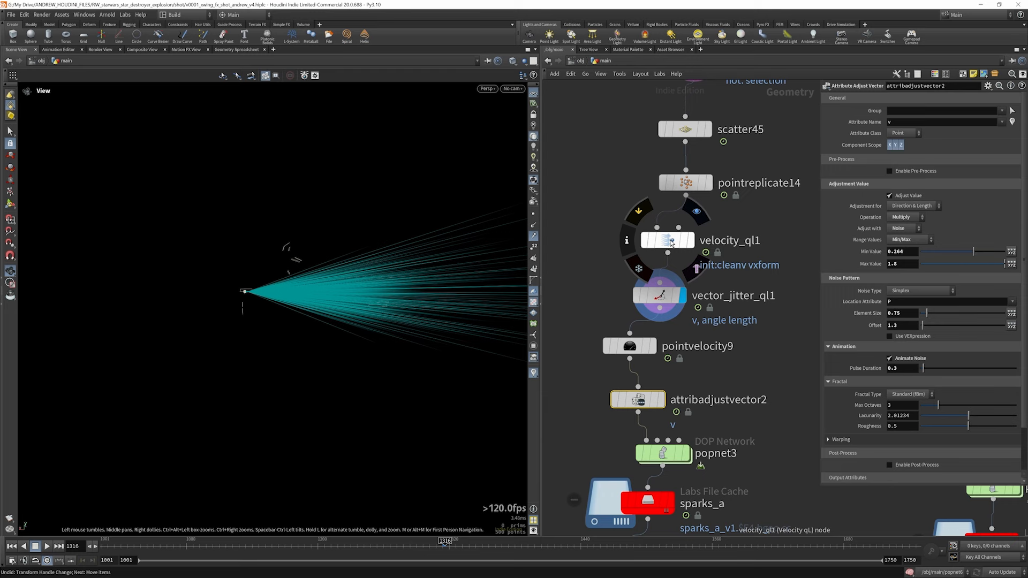
- Toggle the bypass of velocity_ql1 and vector_jitter_ql1 on and off to compare the trails, and show vector_jitter_ql1's settings
click(639, 211)
click(640, 211)
mouse_move(659, 280)
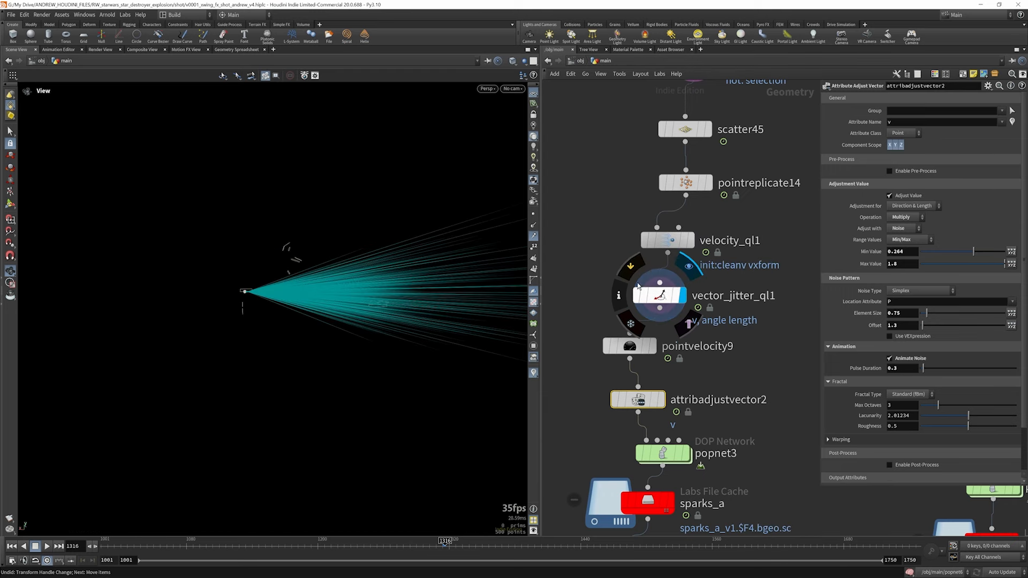
click(632, 267)
click(632, 267)
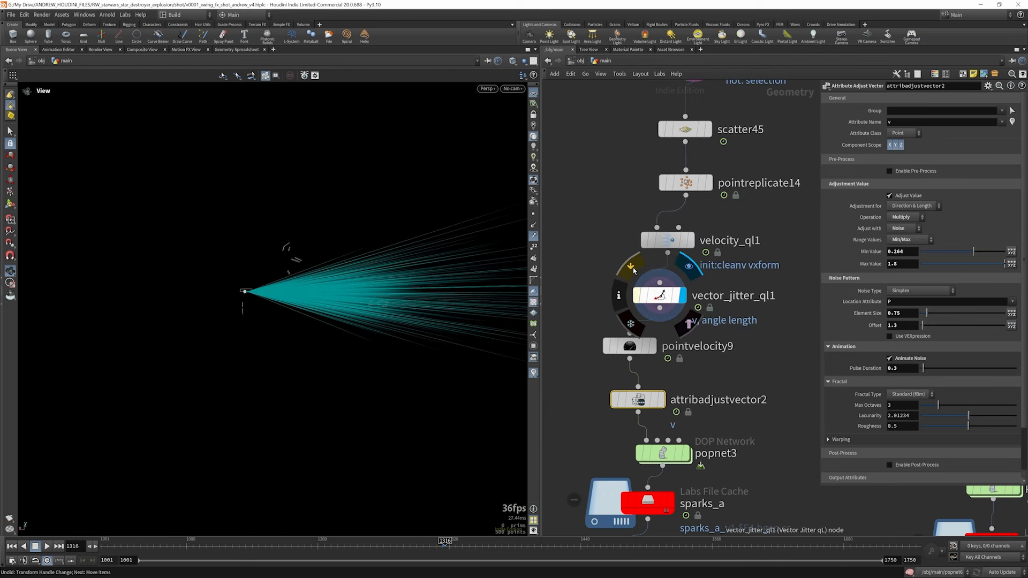
click(662, 295)
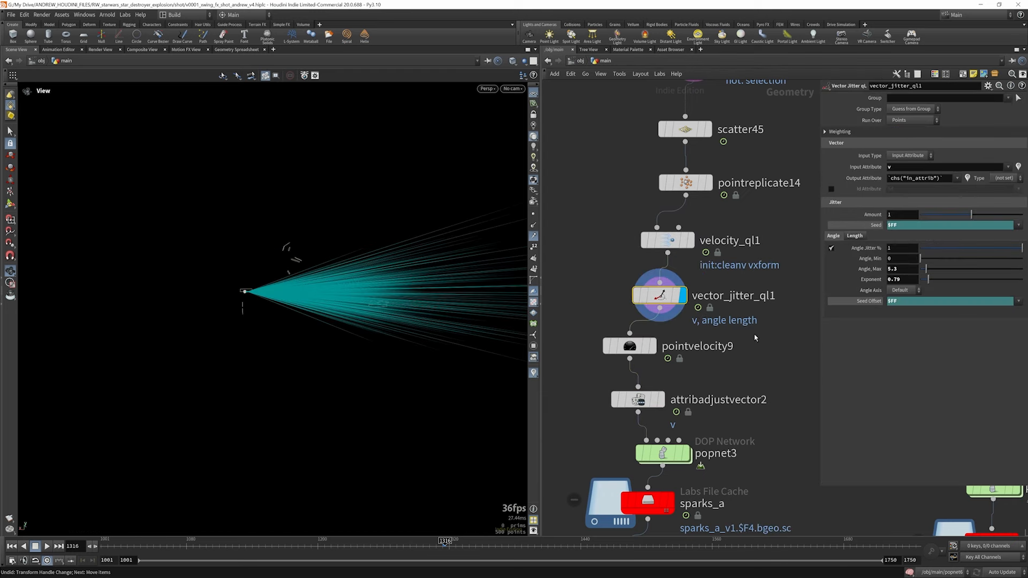
- Display pointvelocity9 with its settings and toggle its bypass on and off to check the curl noise's effect
click(640, 348)
mouse_move(637, 347)
click(602, 320)
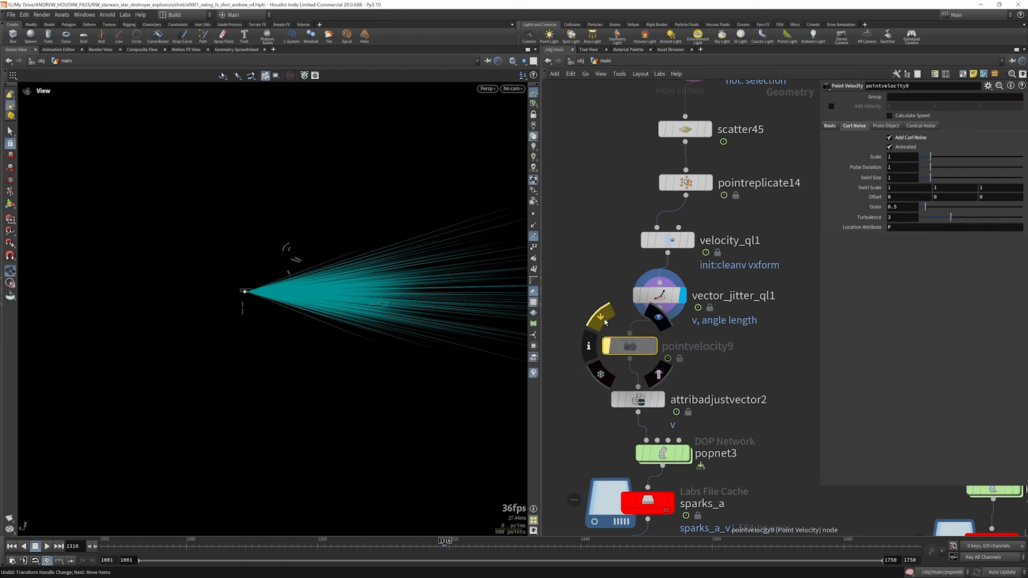
click(604, 321)
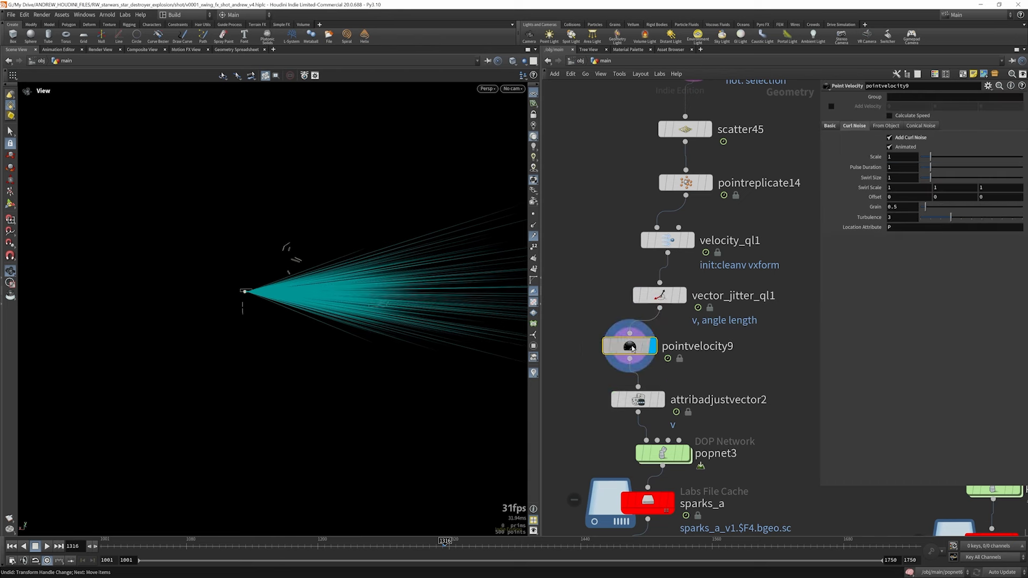
click(600, 316)
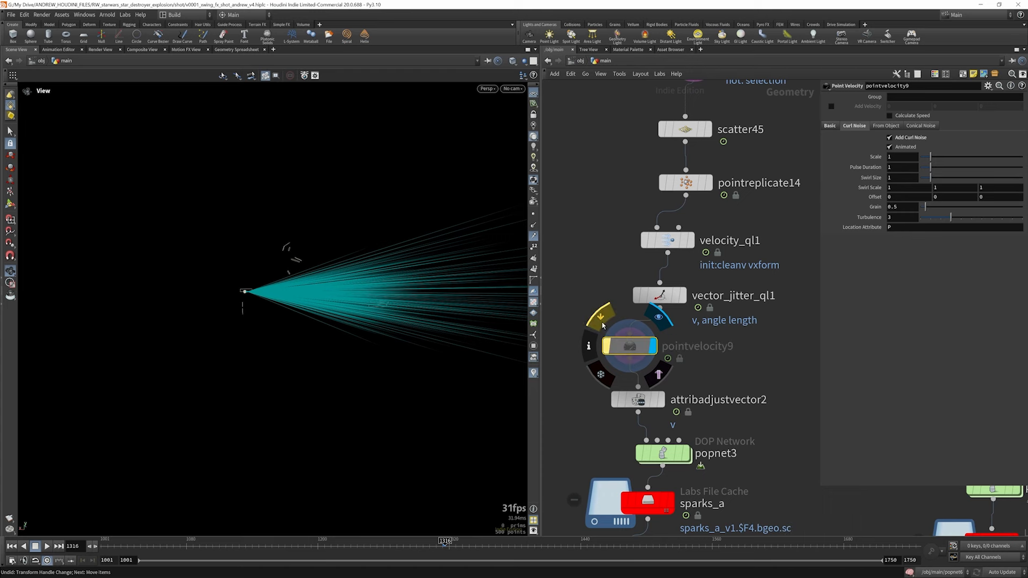
click(601, 316)
- Display attribadjustvector2 with its noise settings and toggle its bypass on and off to compare the trail lengths
click(661, 400)
click(640, 400)
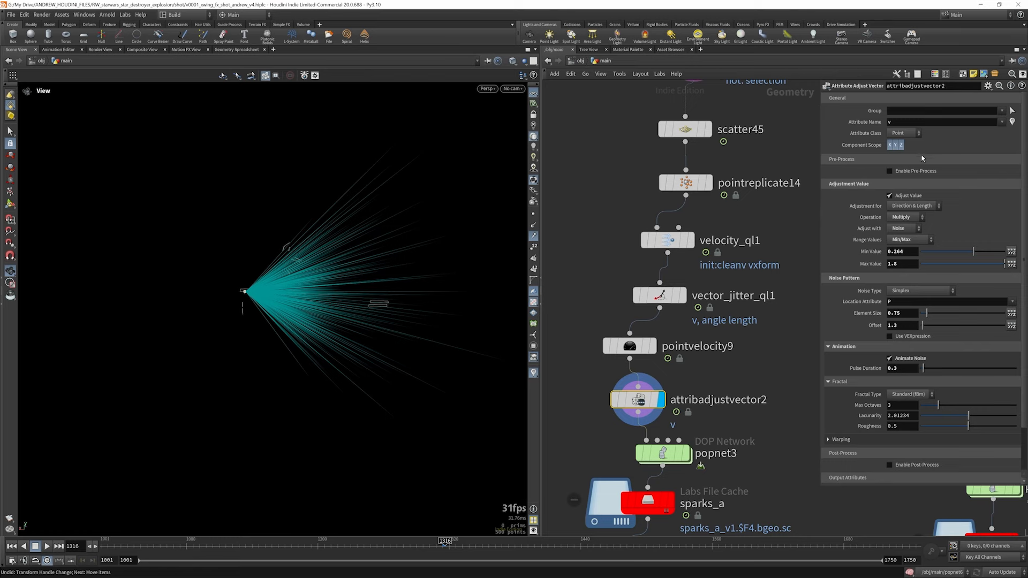
click(609, 375)
click(609, 374)
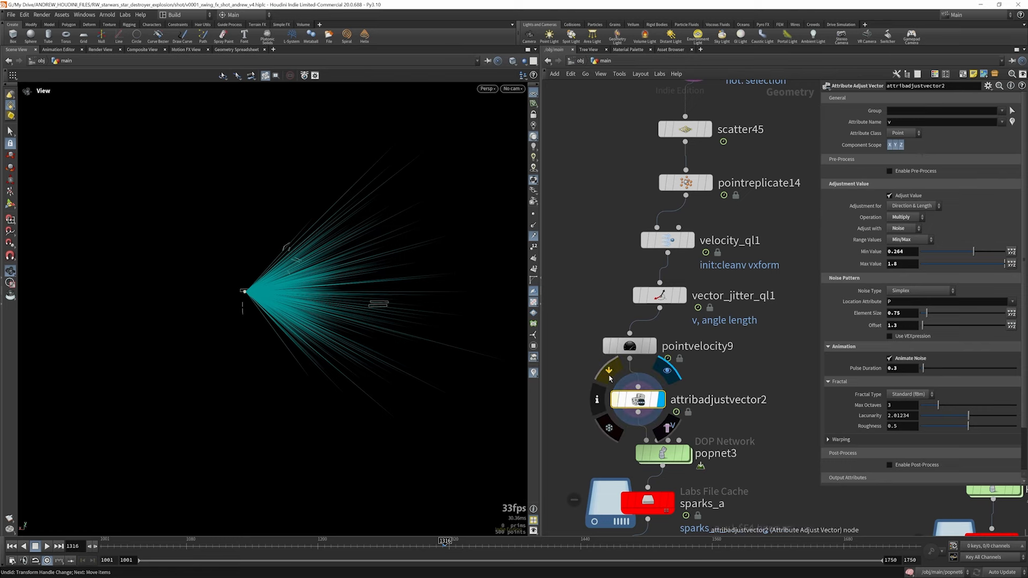
- Enter the popnet3 DOP network below attribadjustvector2 and bring its whole node graph into view
scroll(695, 343, down, 3)
scroll(693, 419, up, 3)
scroll(660, 391, down, 2)
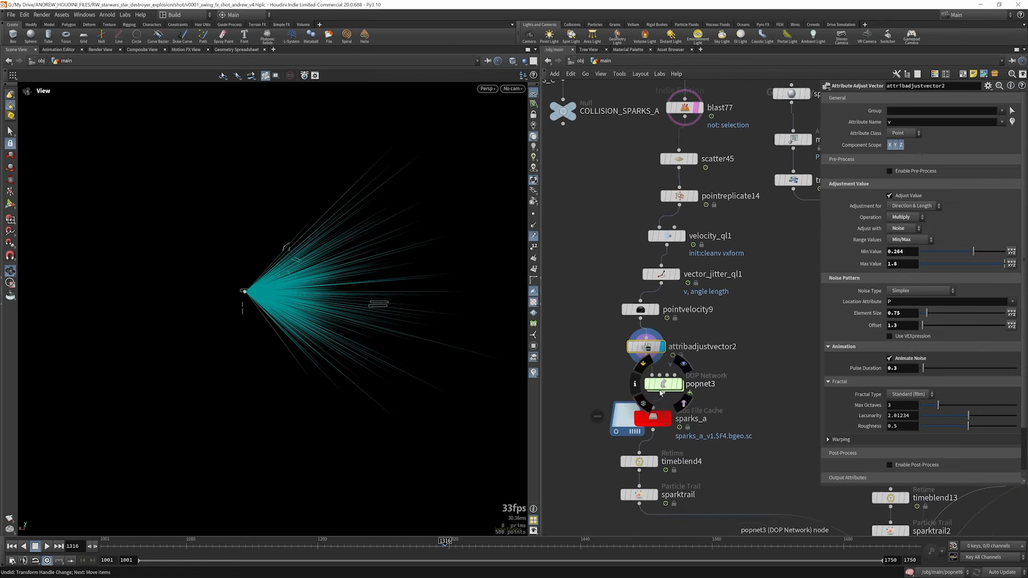
double_click(663, 388)
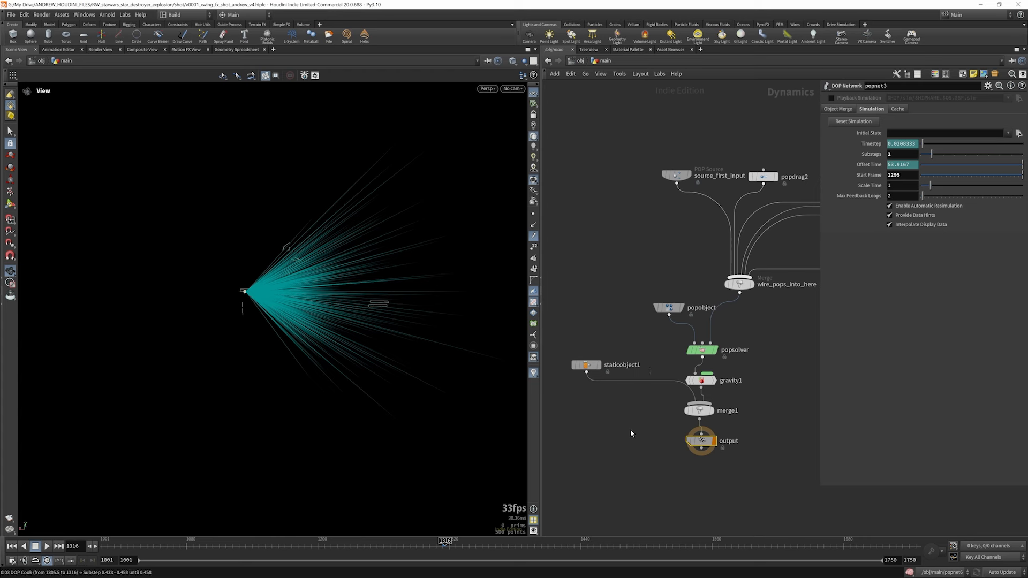
key(ctrl+z)
scroll(630, 428, down, 5)
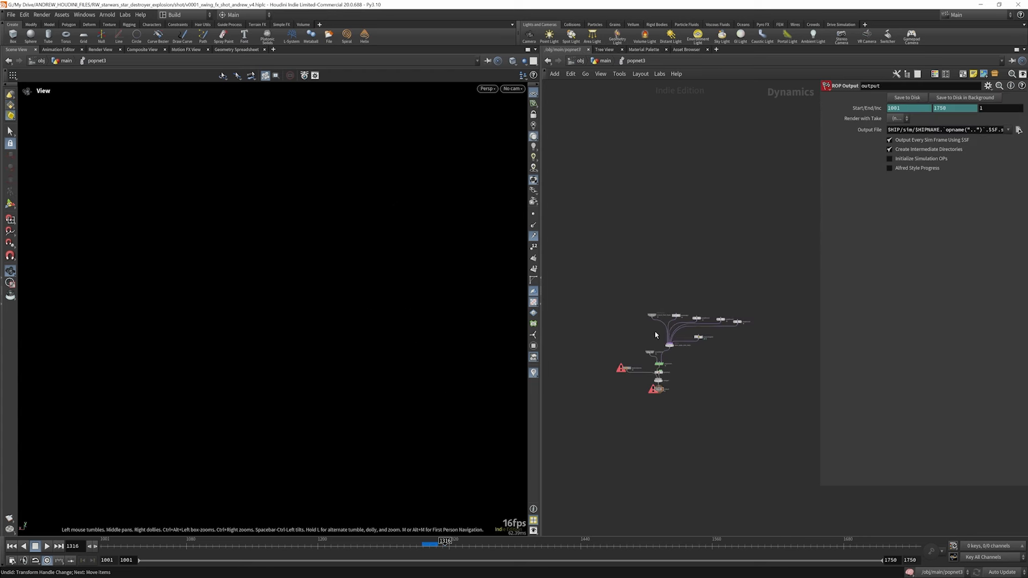
- Show the air resistance settings and VEXpression of popdrag2 in the popnet3 network
scroll(689, 323, up, 3)
click(652, 308)
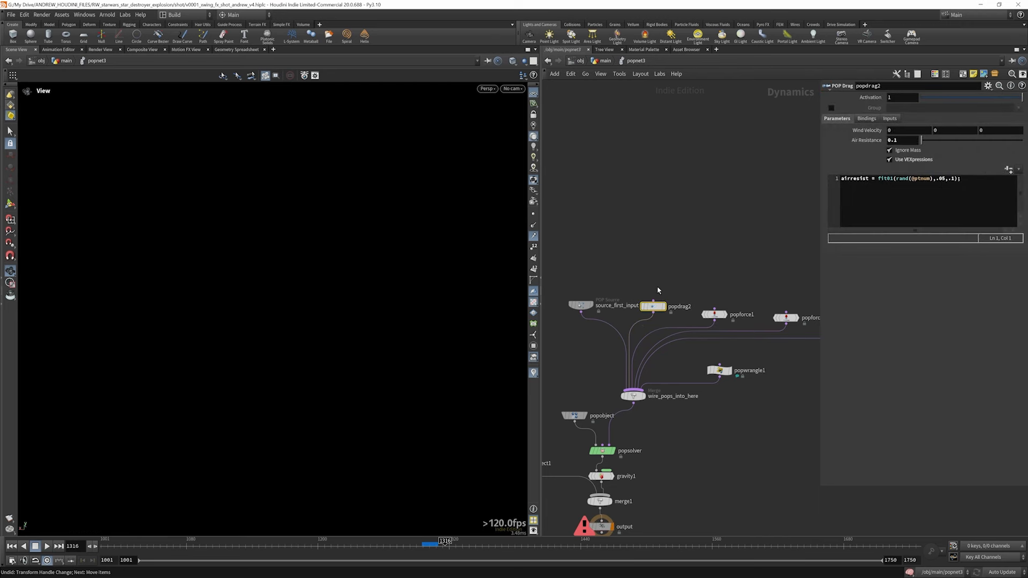
scroll(732, 351, down, 4)
scroll(732, 351, up, 3)
scroll(732, 351, down, 3)
scroll(733, 352, up, 3)
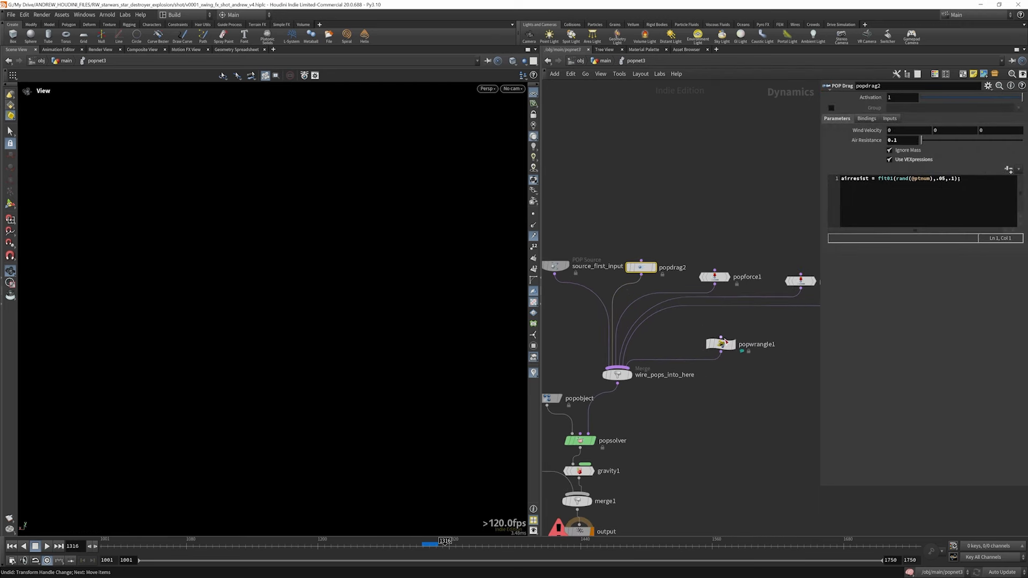
- Select popwrangle1 briefly and show the noise settings of popforce1
click(723, 346)
click(714, 277)
scroll(745, 232, down, 2)
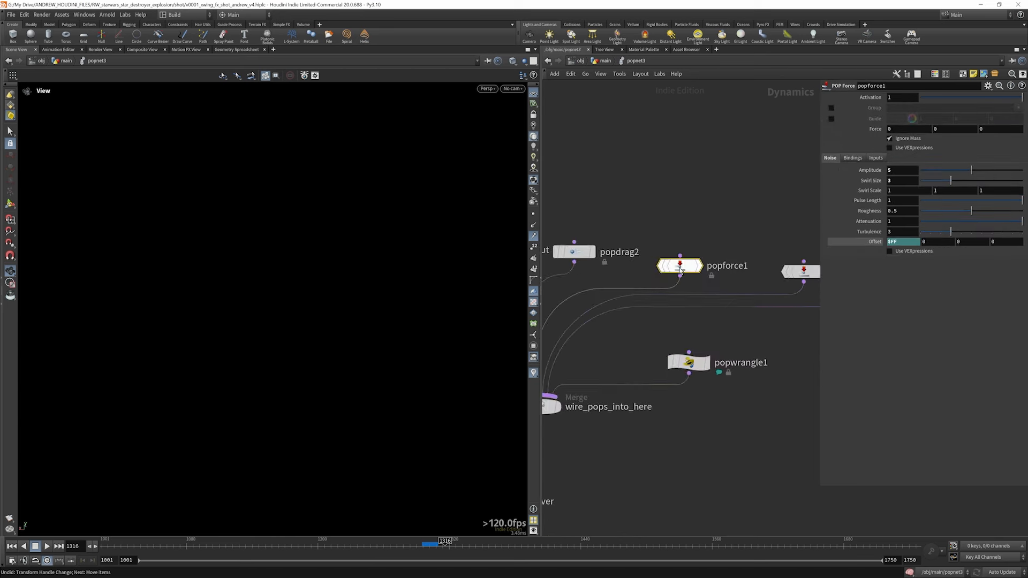
click(715, 255)
scroll(712, 257, up, 3)
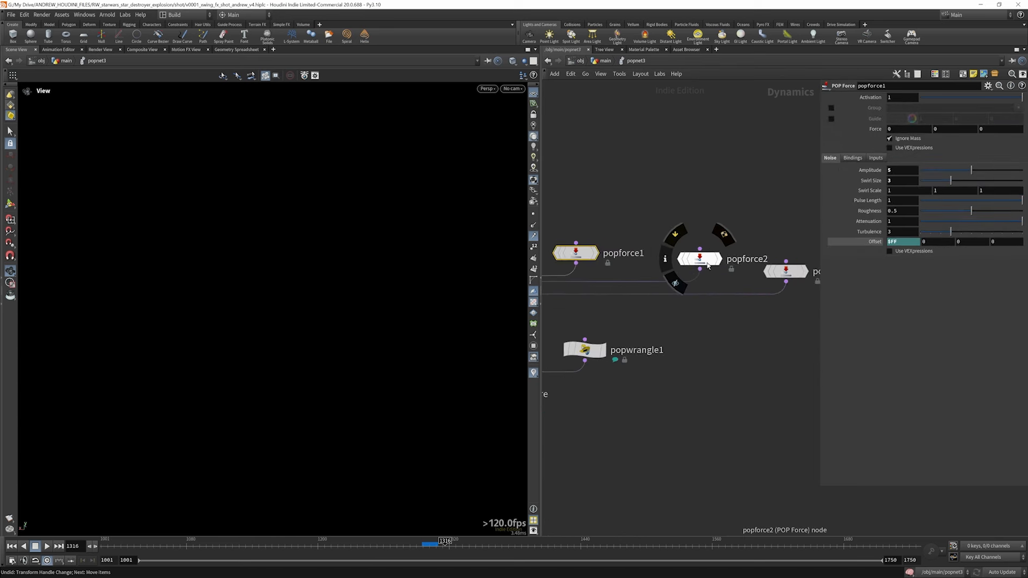
- Examine the noise amplitude and swirl size of popforce3, and select popforce2 to compare its settings
click(787, 276)
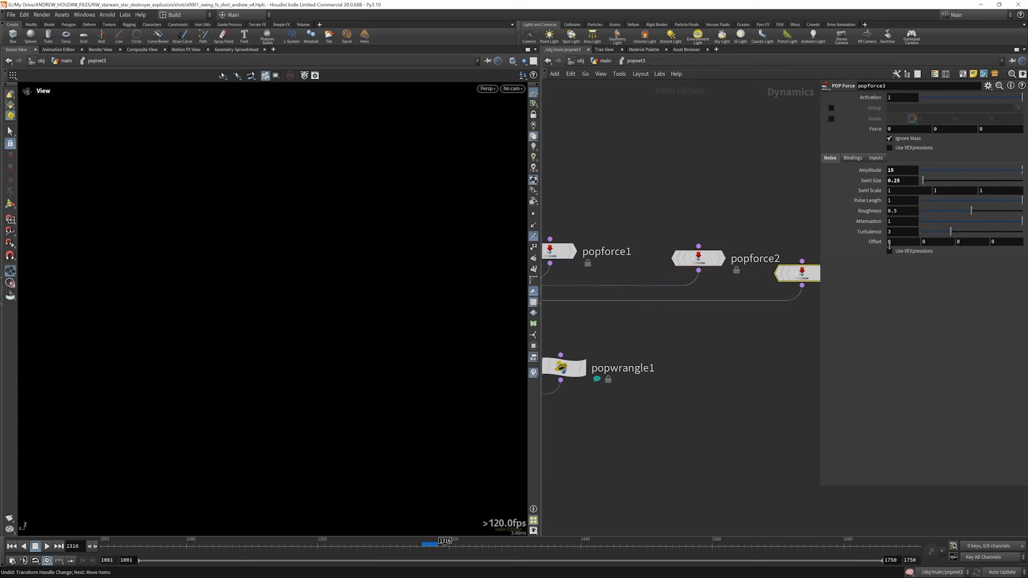
scroll(803, 303, down, 1)
scroll(799, 308, down, 1)
scroll(736, 284, down, 1)
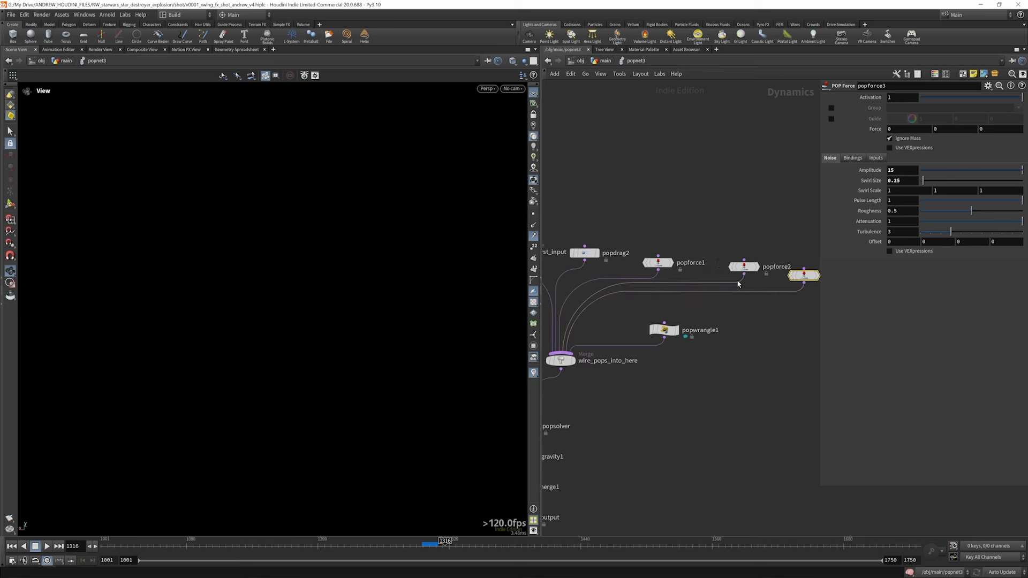
click(743, 266)
scroll(666, 288, down, 1)
middle_drag(665, 290, 714, 286)
- Show gravity1's force settings and the collision settings of staticobject1, which points to COLLISION_SPARKS_A
click(598, 423)
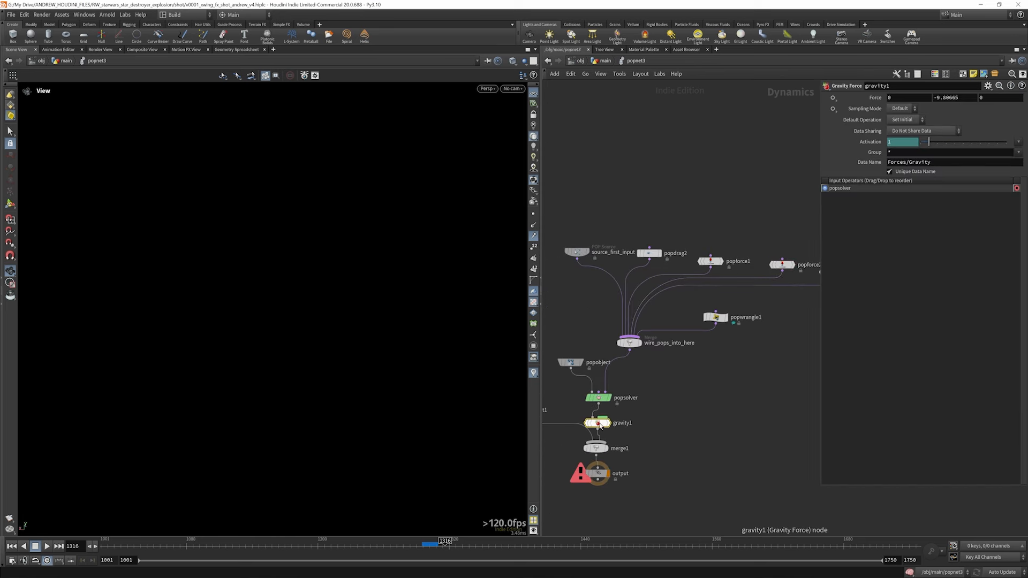
scroll(646, 401, down, 2)
middle_drag(646, 401, 679, 371)
click(579, 379)
click(646, 422)
click(579, 379)
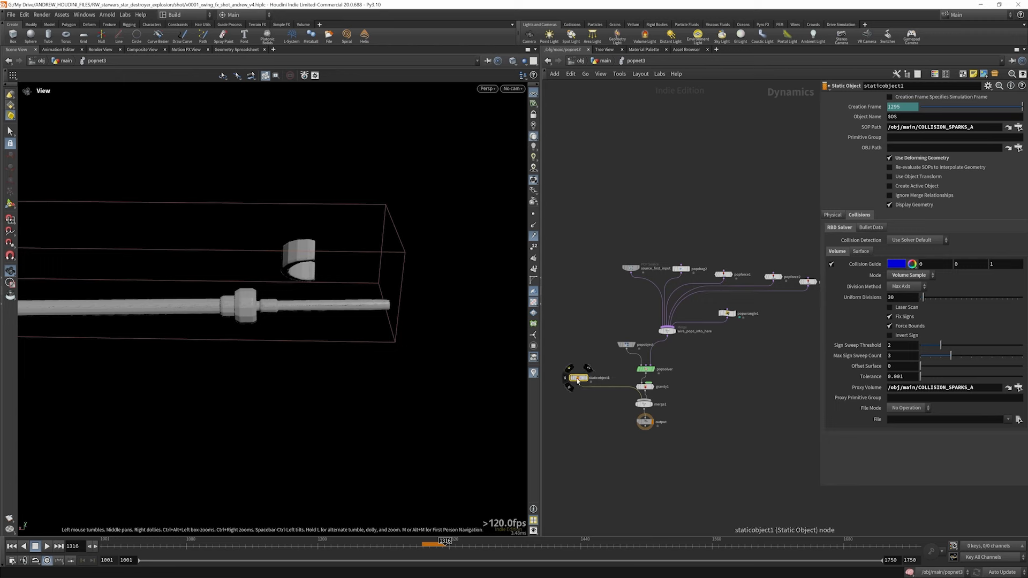
- Return to the main network level and display the COLLISION_SPARKS_A null's geometry
click(605, 61)
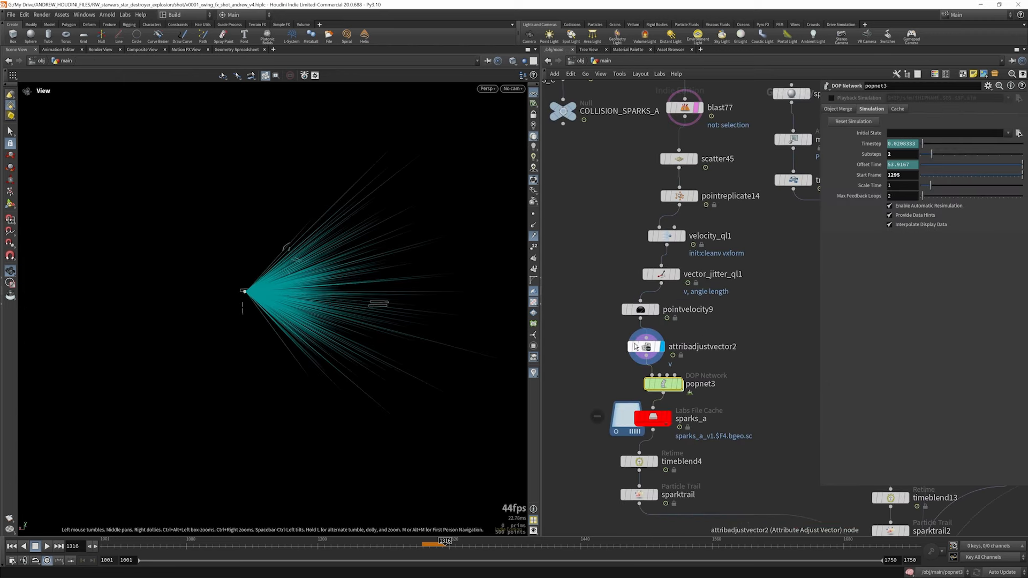
scroll(582, 249, down, 3)
scroll(582, 249, up, 5)
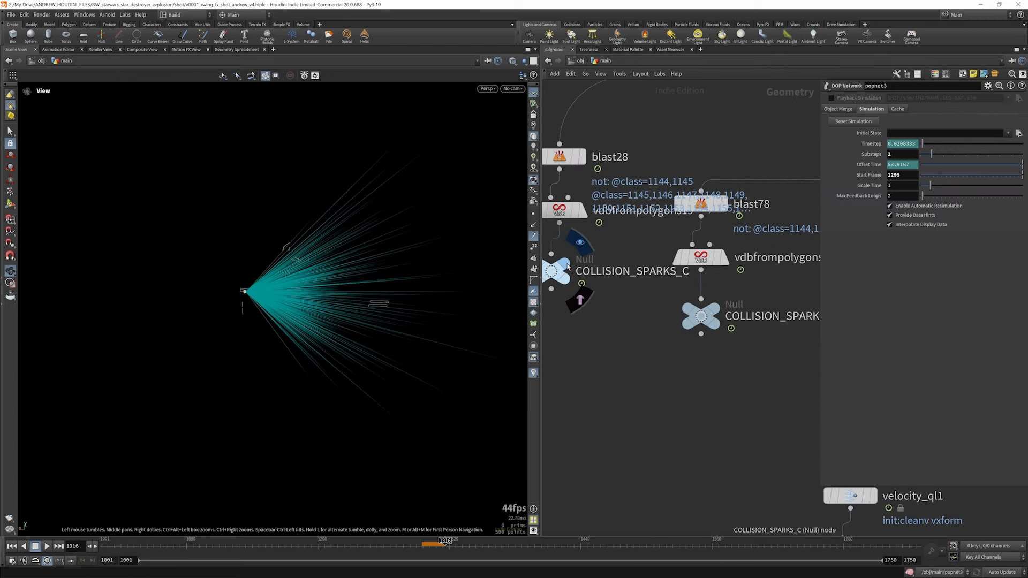
click(564, 271)
click(719, 317)
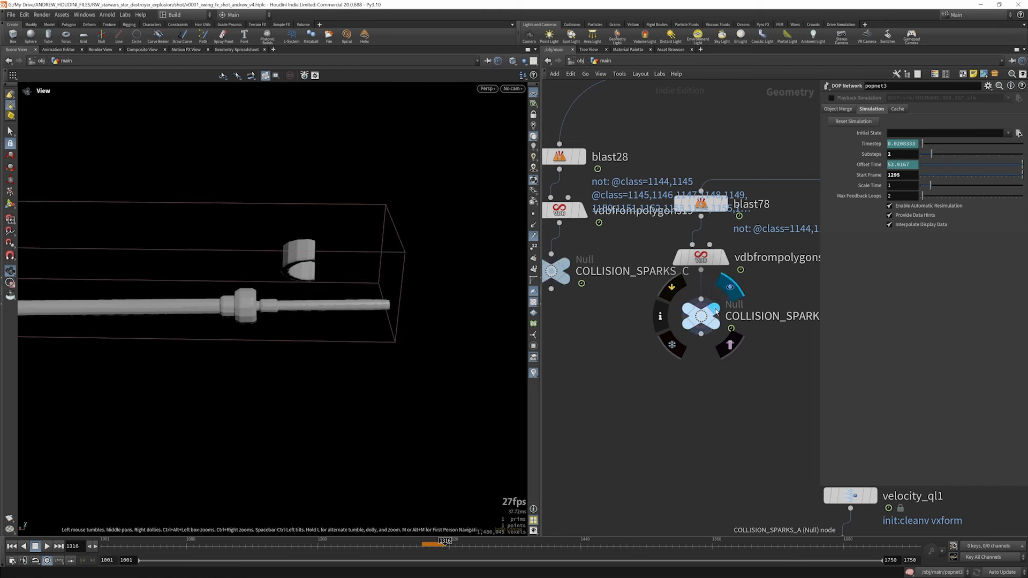
- Display the sparks_a file cache and scrub the timeline from about frame 1290 to 1331 to review the cached sparks
scroll(715, 303, down, 5)
scroll(715, 302, up, 5)
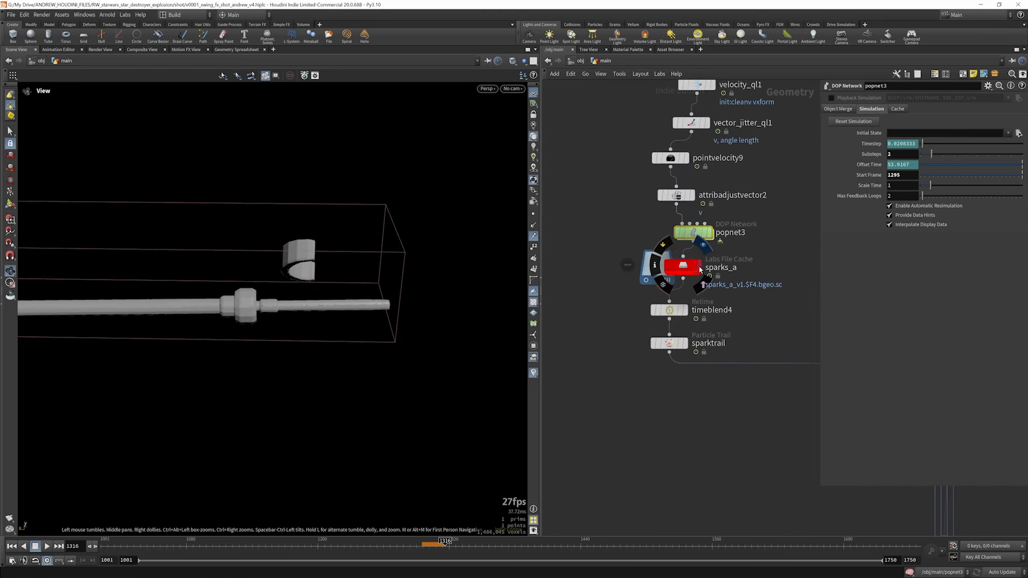
click(698, 266)
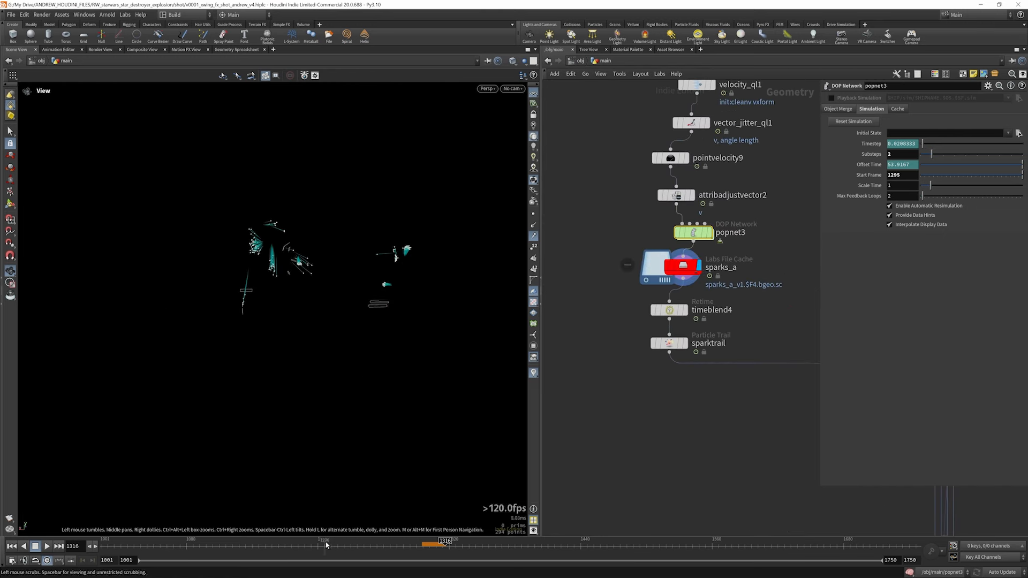
drag(325, 545, 421, 545)
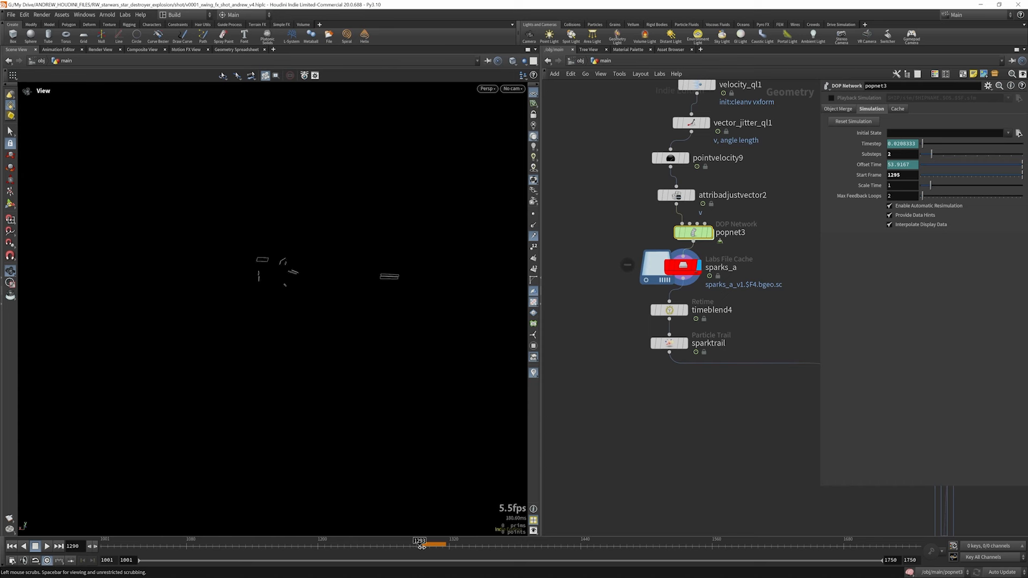
key(f)
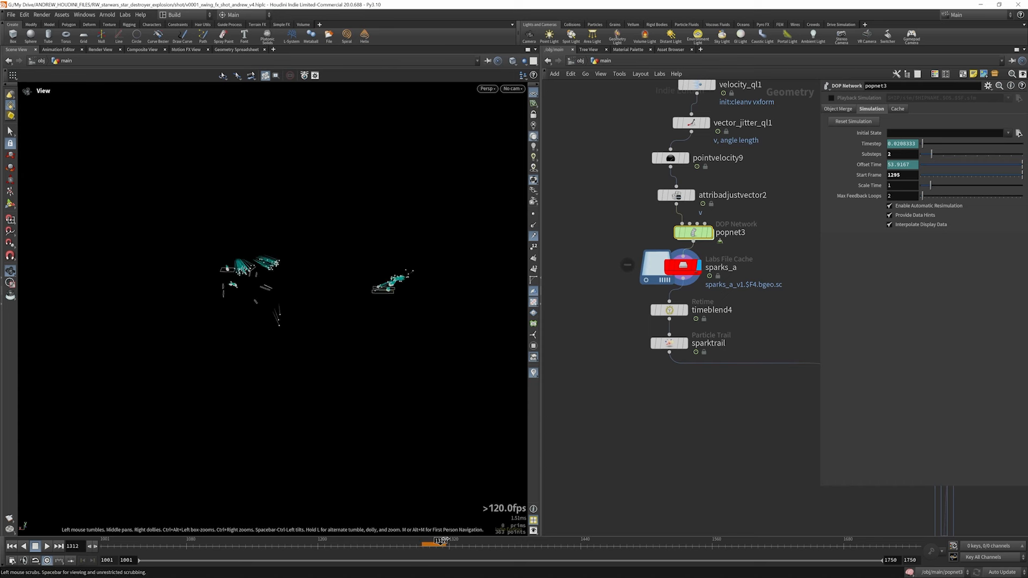
drag(446, 545, 467, 547)
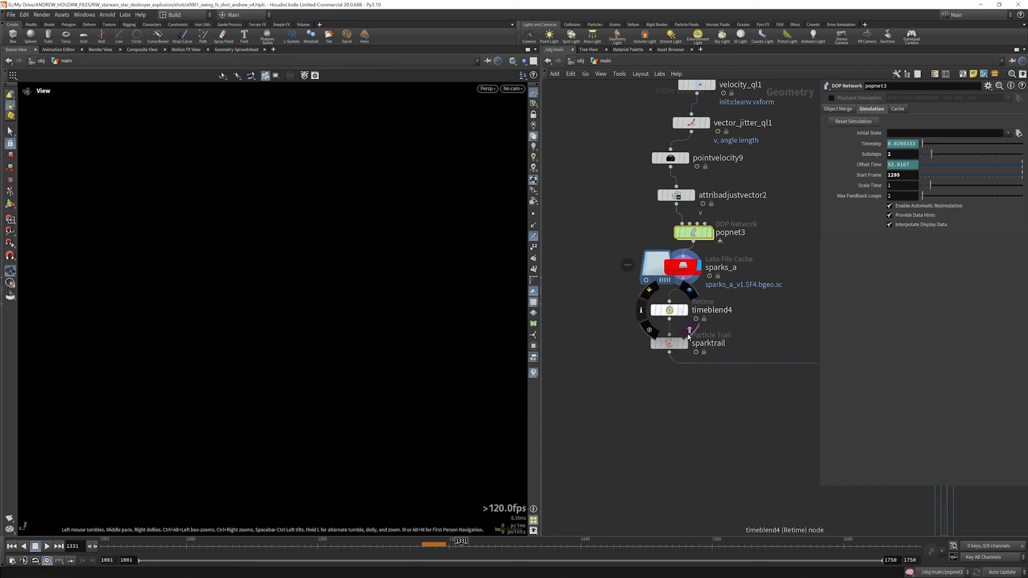
- Show timeblend4's and sparktrail's settings, and view the sparktrail result at frame 1319 with point trails hidden
click(672, 312)
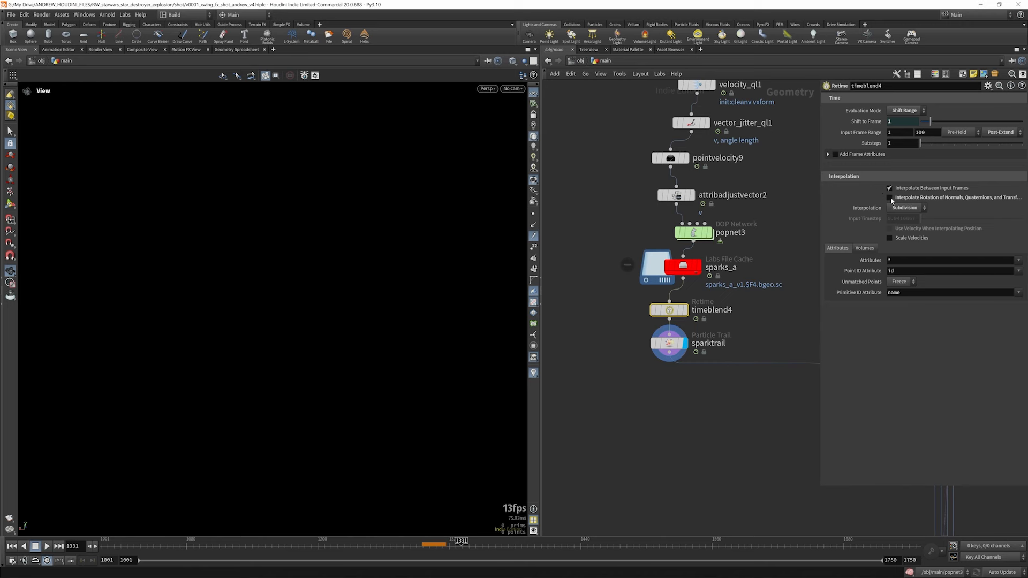
click(669, 345)
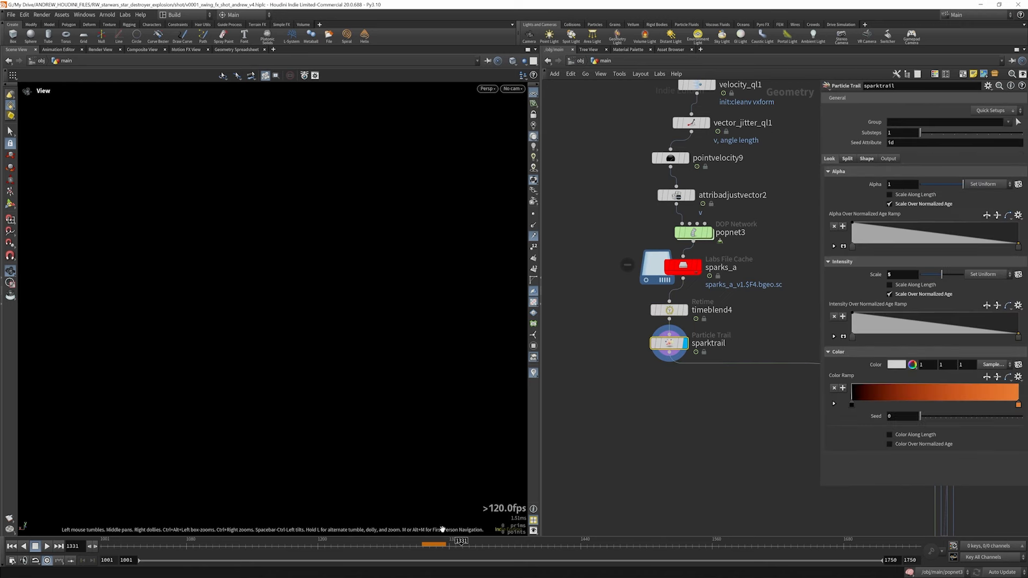
mouse_move(445, 546)
mouse_down()
mouse_move(463, 550)
mouse_move(429, 550)
mouse_move(449, 550)
mouse_up()
click(534, 236)
- Display copytopoints1 in the sparks_b branch and frame its geometry in the viewport
scroll(638, 286, down, 6)
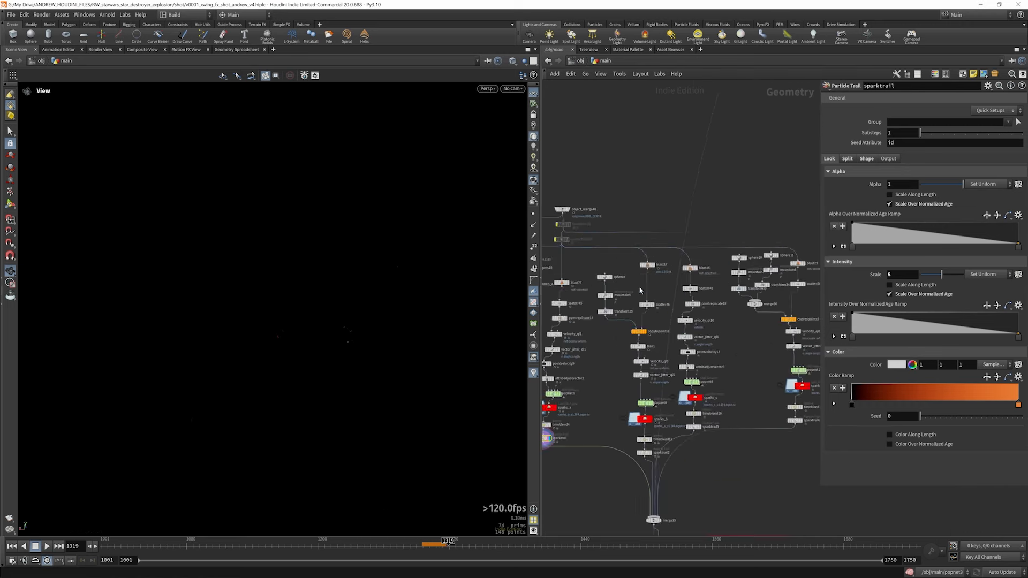
scroll(678, 316, up, 5)
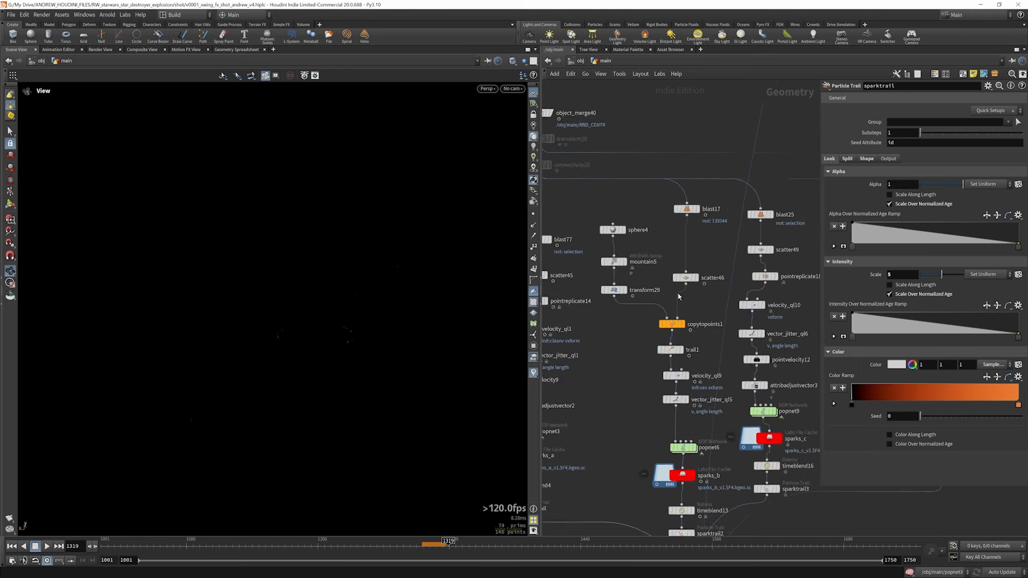
click(684, 331)
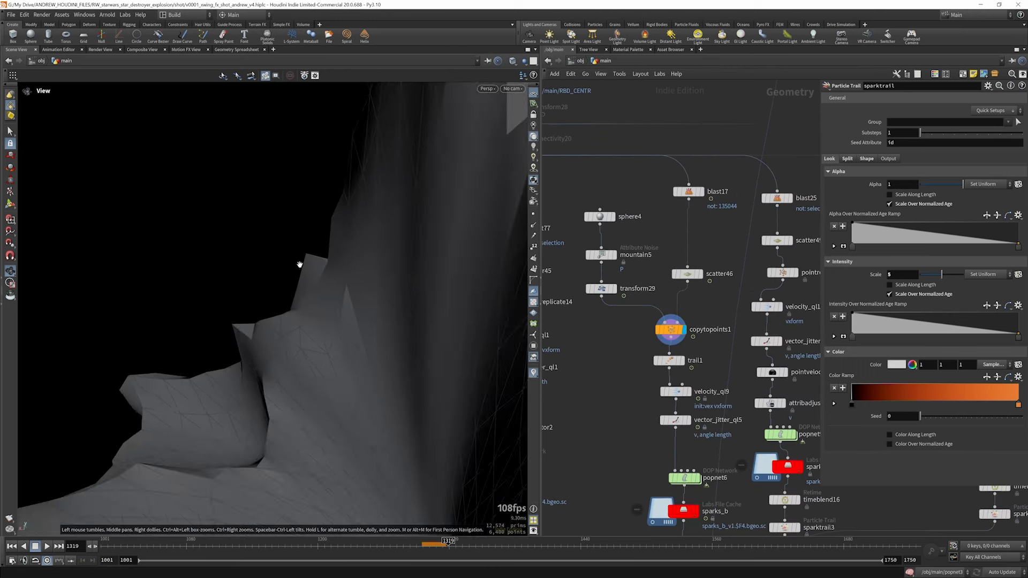
key(f)
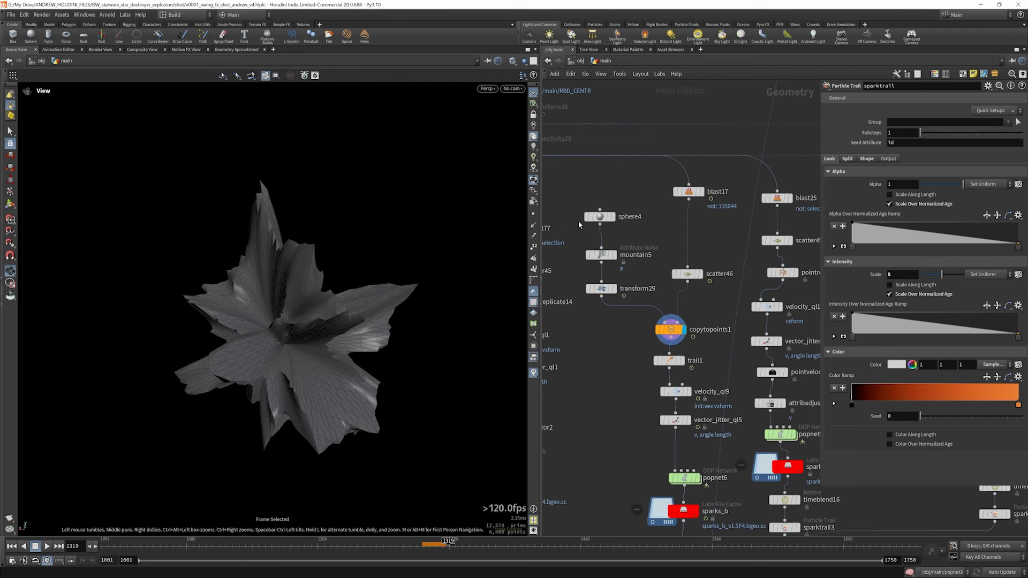
- Display the blast17 emitter piece, inspect it from another angle, and display the scatter46 point
mouse_move(607, 223)
click(616, 201)
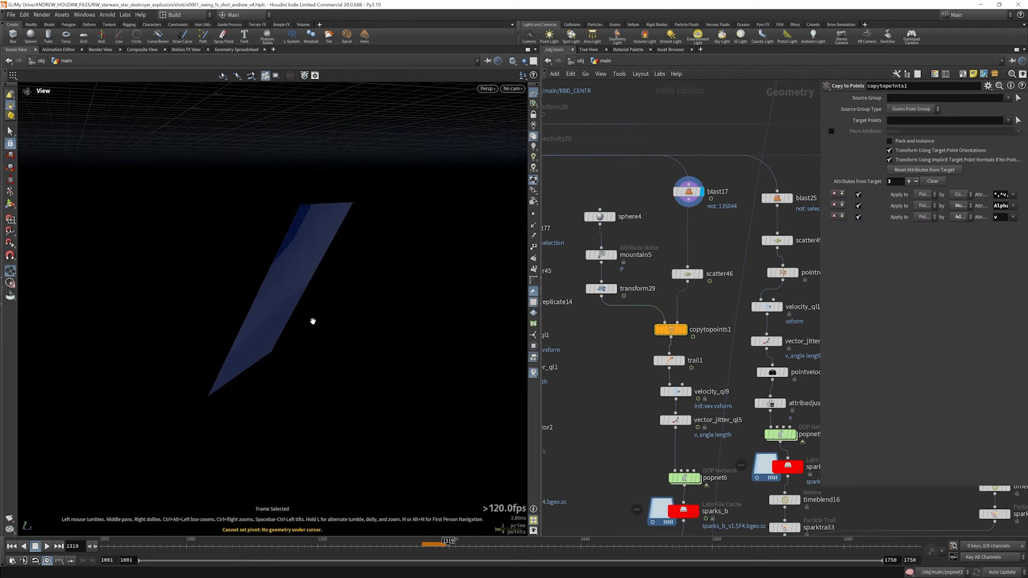
drag(312, 321, 407, 301)
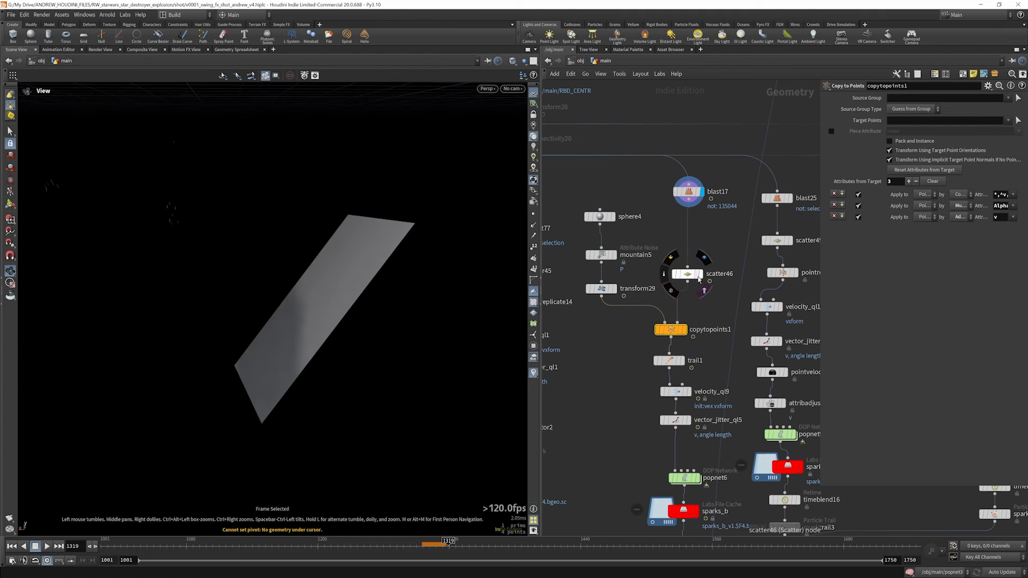
click(704, 260)
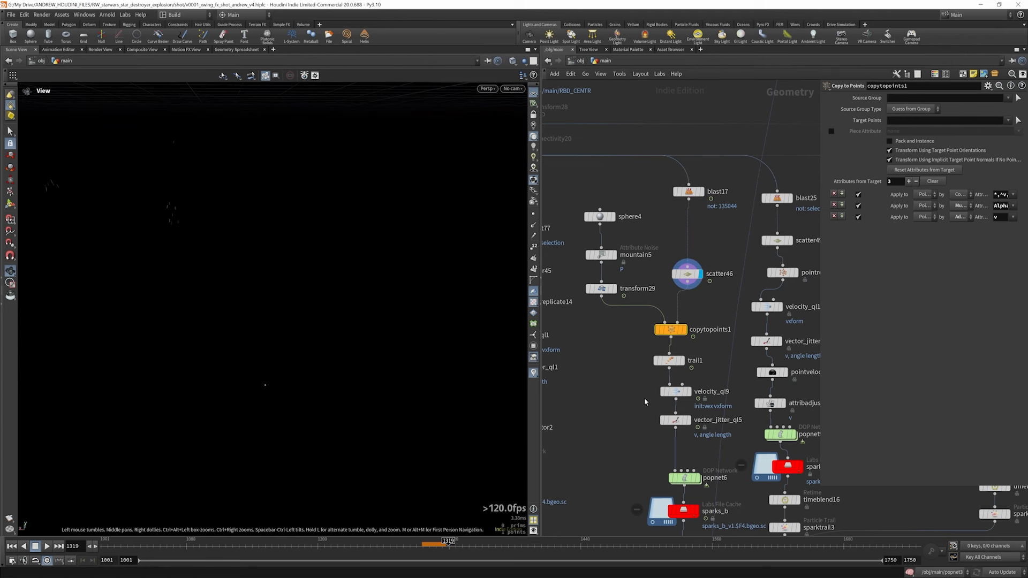
- Display copytopoints1 again with its settings and inspect the spiky copied shape from several angles
click(685, 330)
scroll(332, 322, down, 5)
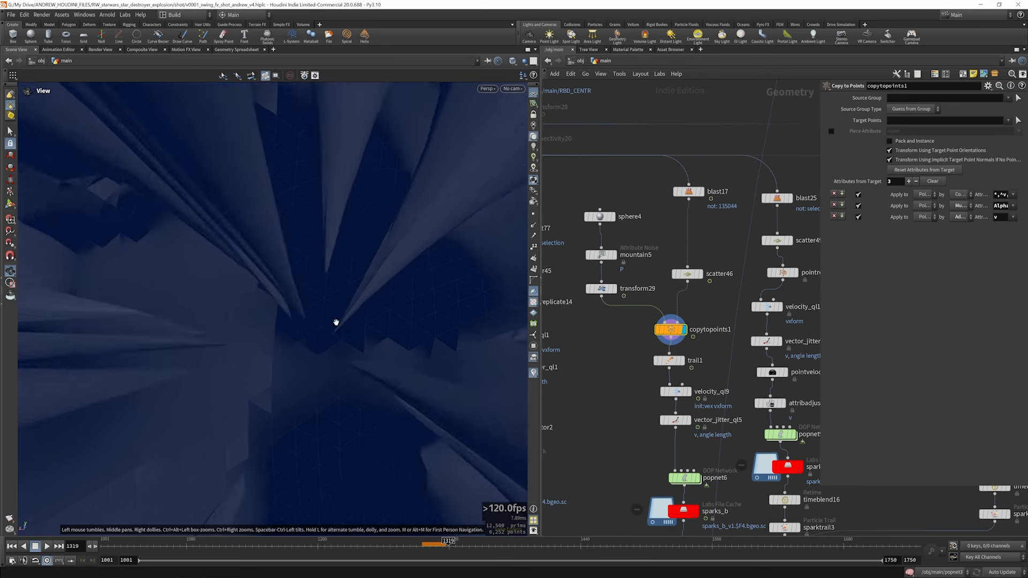
scroll(328, 321, up, 10)
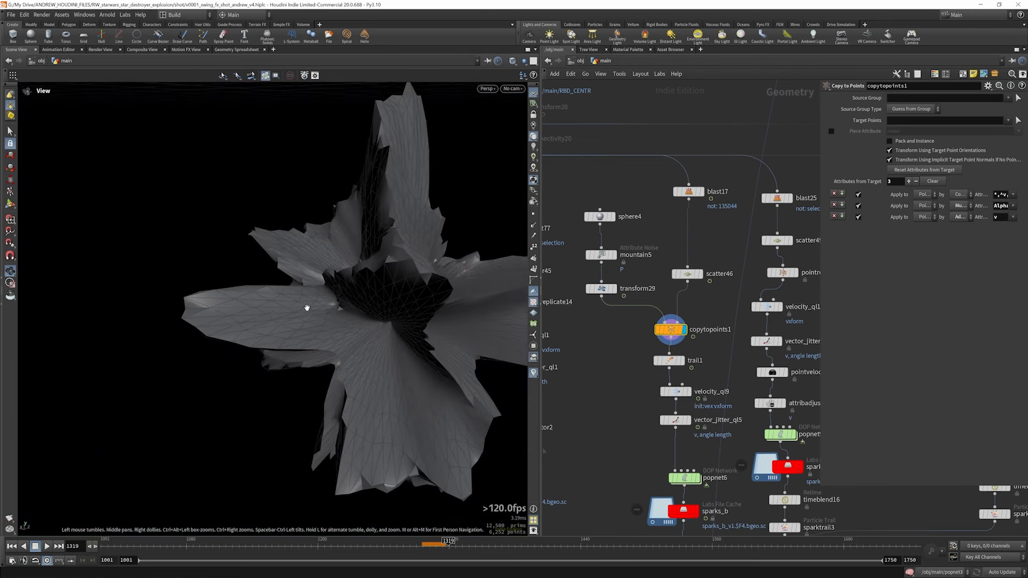
drag(199, 293, 405, 304)
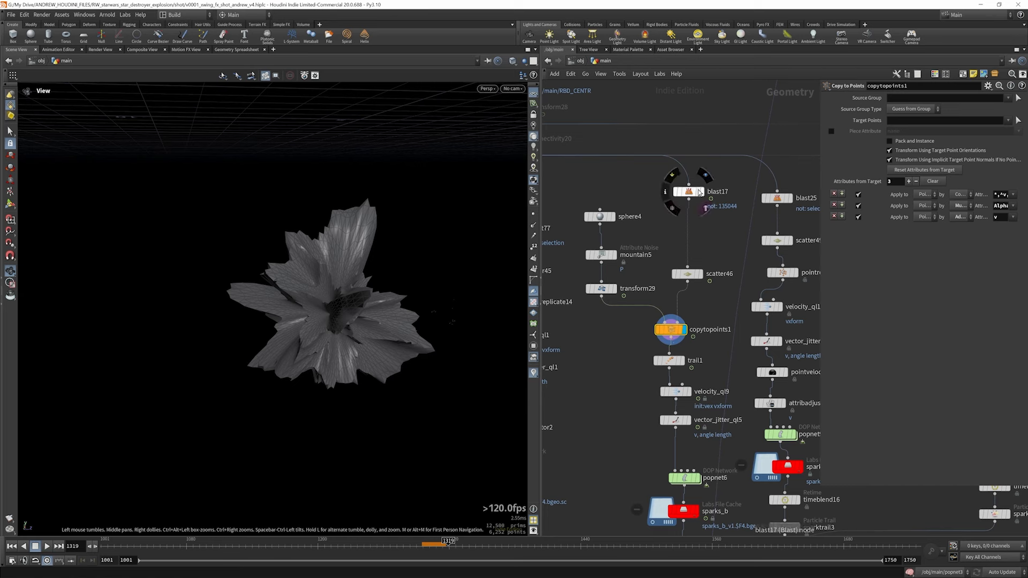
- Template object_merge40 so the X-wing wireframe shows together with the spiky copied shape
scroll(727, 282, down, 6)
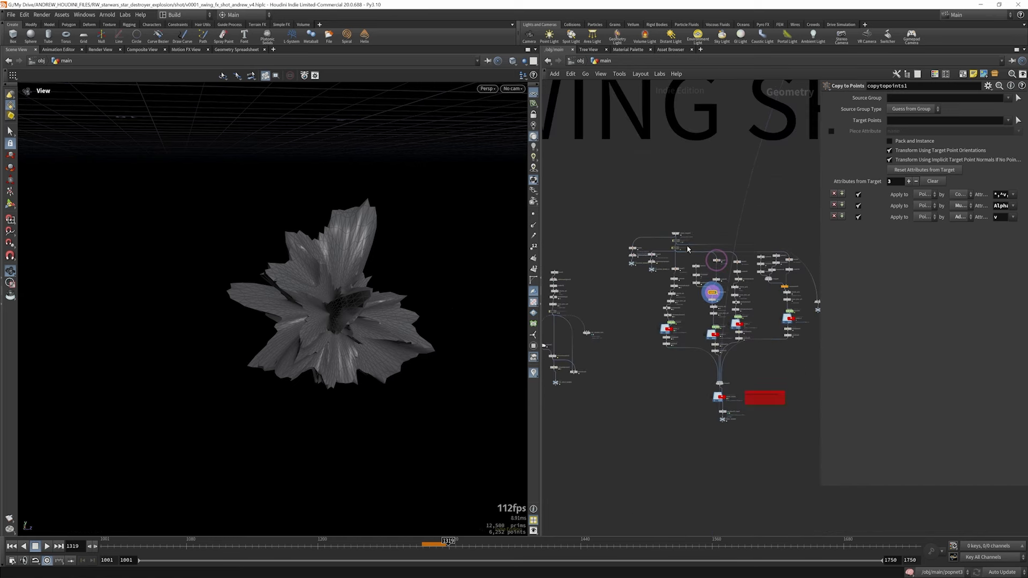
scroll(675, 237, up, 7)
click(652, 211)
click(666, 210)
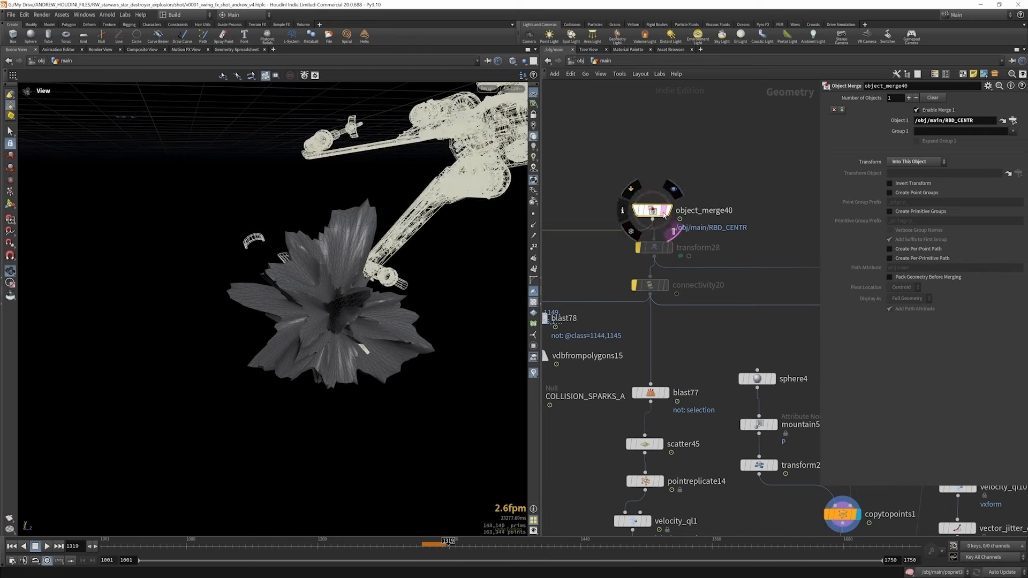
scroll(321, 310, down, 5)
scroll(564, 343, down, 5)
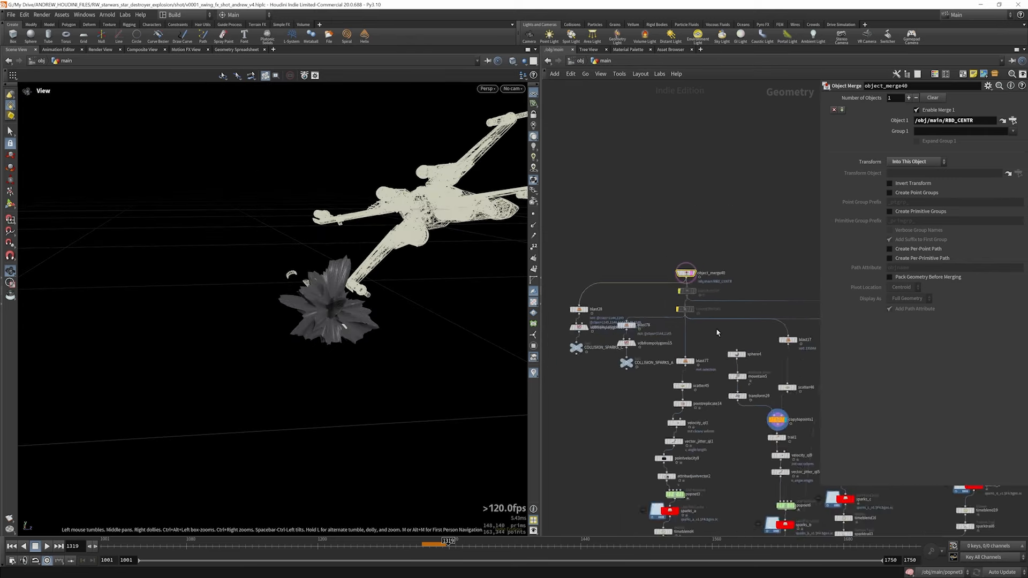
- Display trail1 with its Compute Velocity settings and view the shape against the templated X-wing
scroll(734, 376, up, 6)
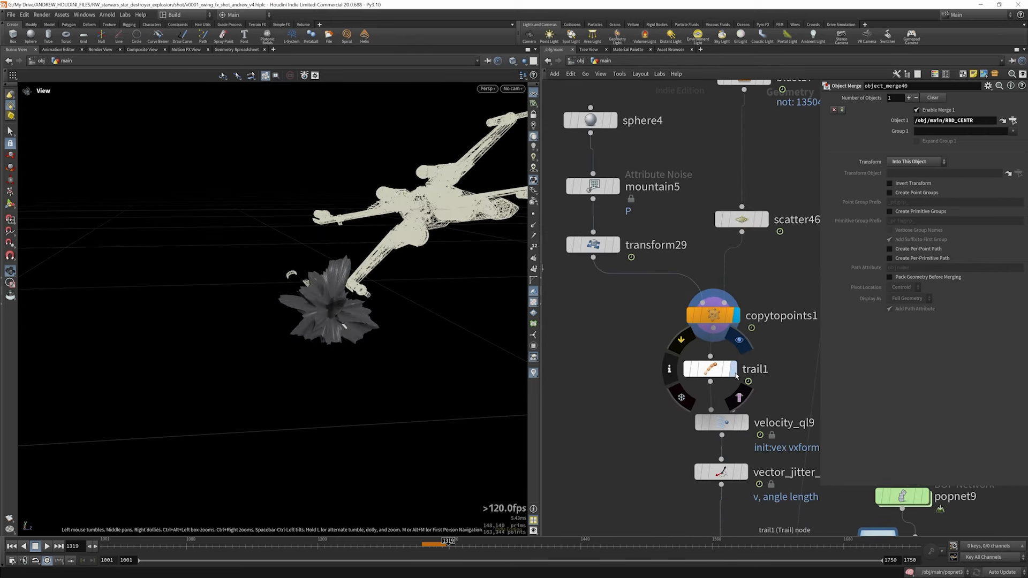
click(733, 371)
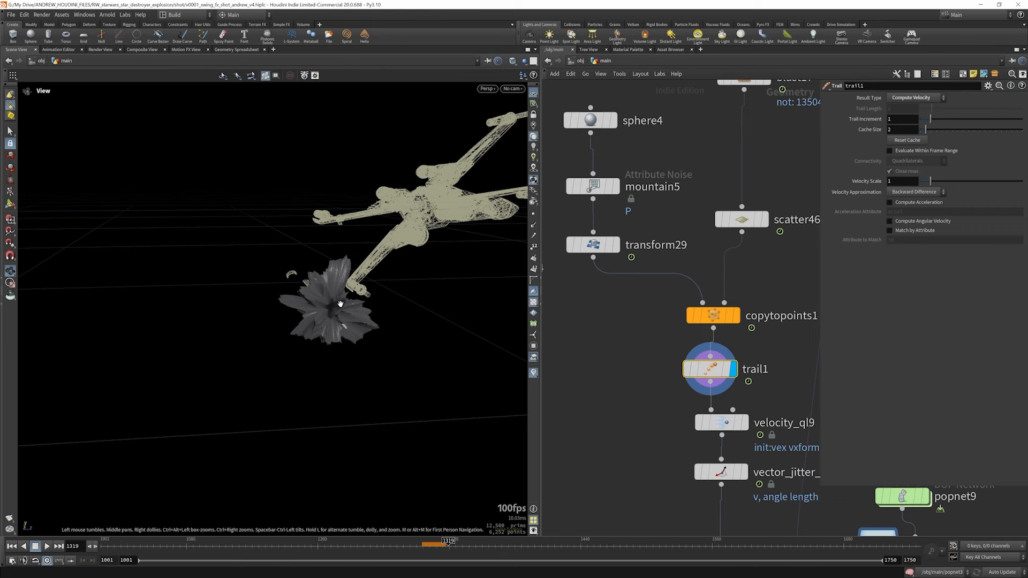
drag(340, 304, 321, 251)
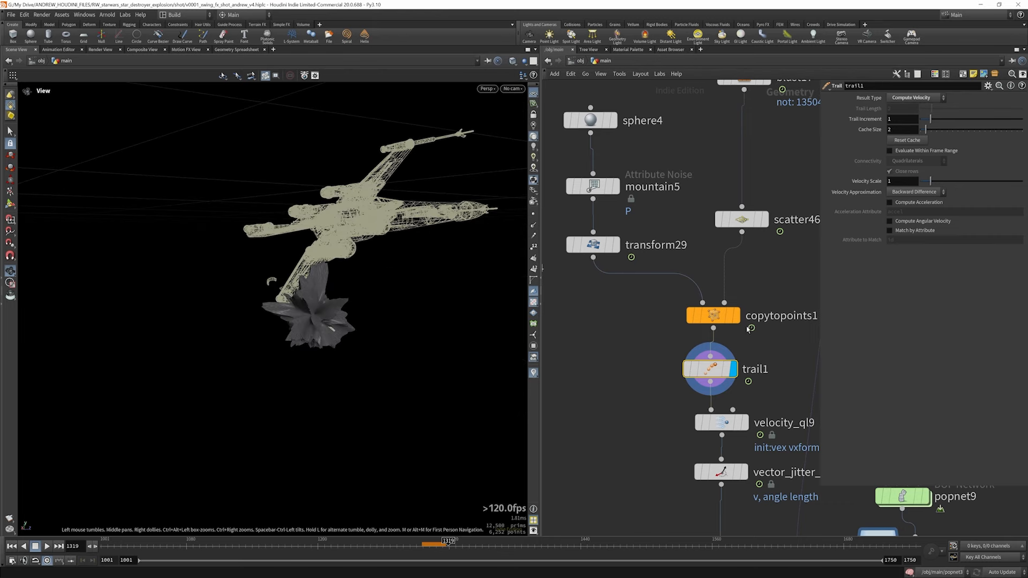
scroll(748, 329, down, 5)
scroll(634, 237, up, 5)
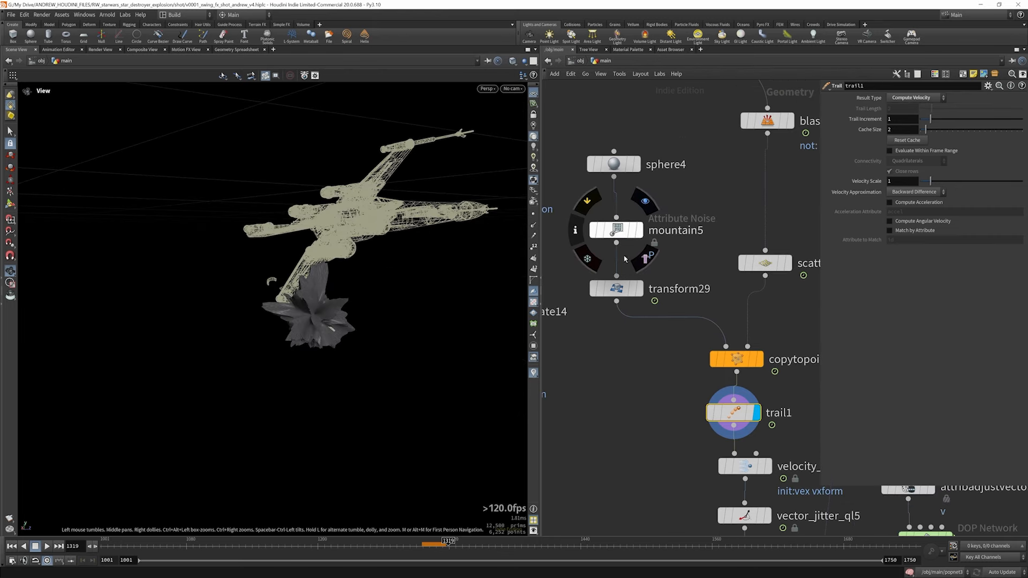
- Inspect the mountain5 and transform29 nodes, scrub to frame 1318, and show the trail1 settings again
click(617, 230)
click(625, 292)
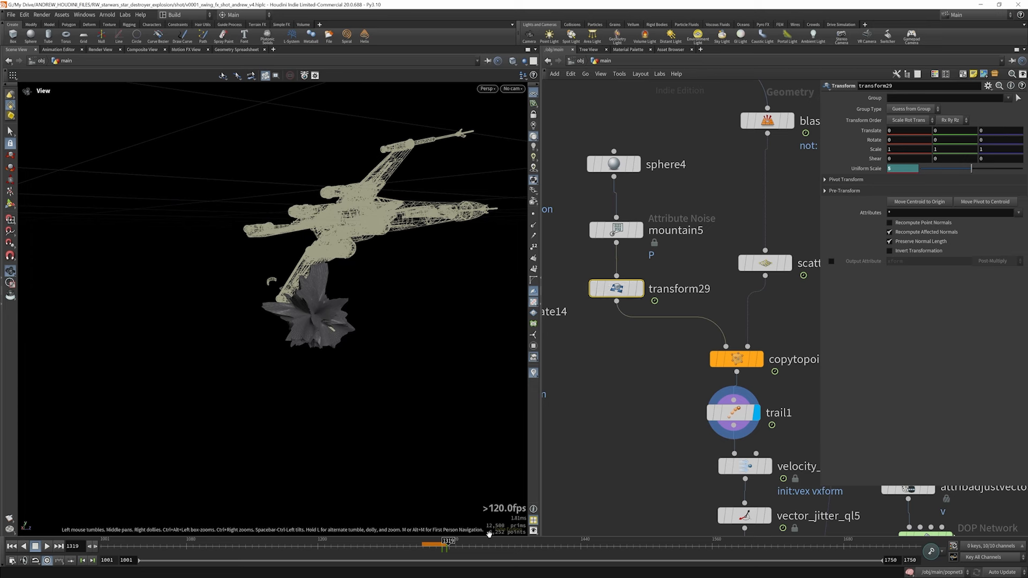
drag(446, 543, 444, 547)
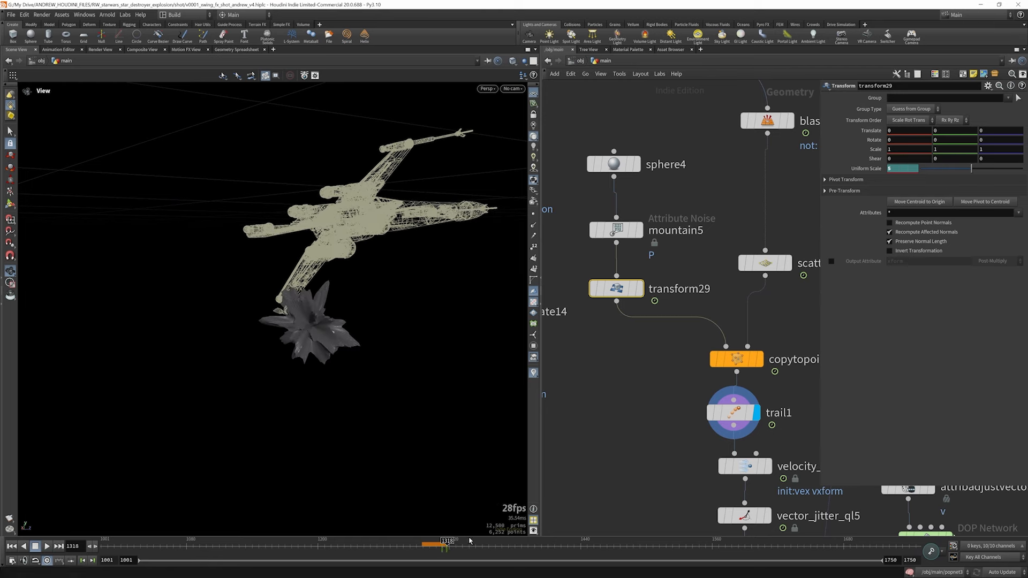
middle_drag(748, 430, 744, 374)
click(741, 360)
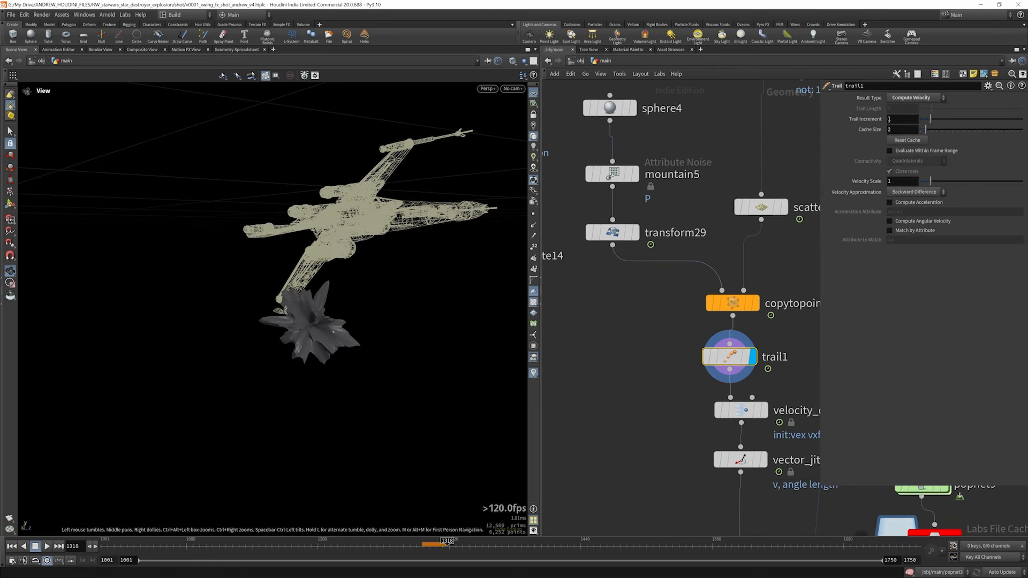
- Display velocity_ql9 with its Transform settings and toggle its bypass on and off to compare the velocities
scroll(810, 395, down, 5)
scroll(824, 418, up, 5)
click(706, 369)
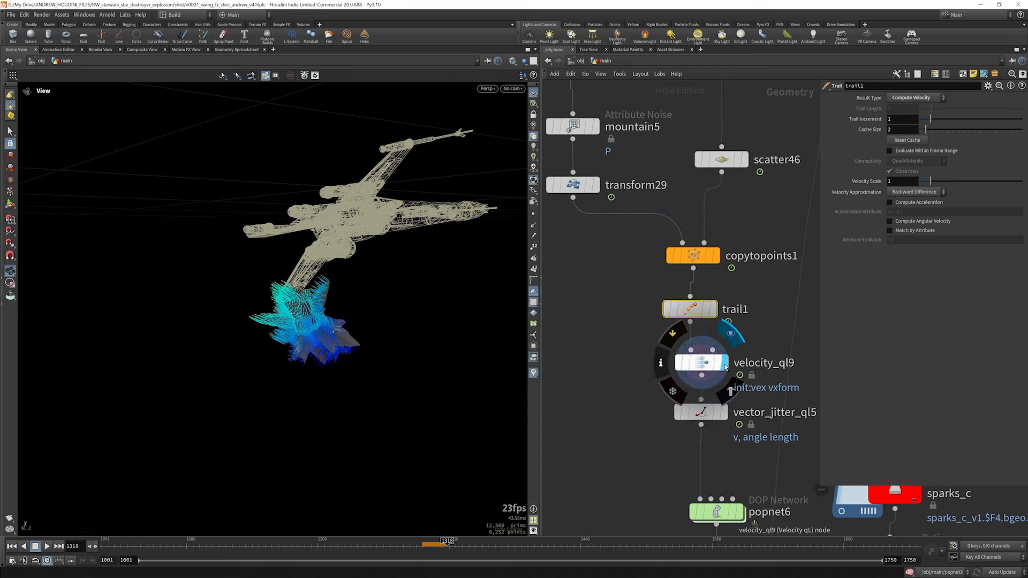
mouse_move(705, 369)
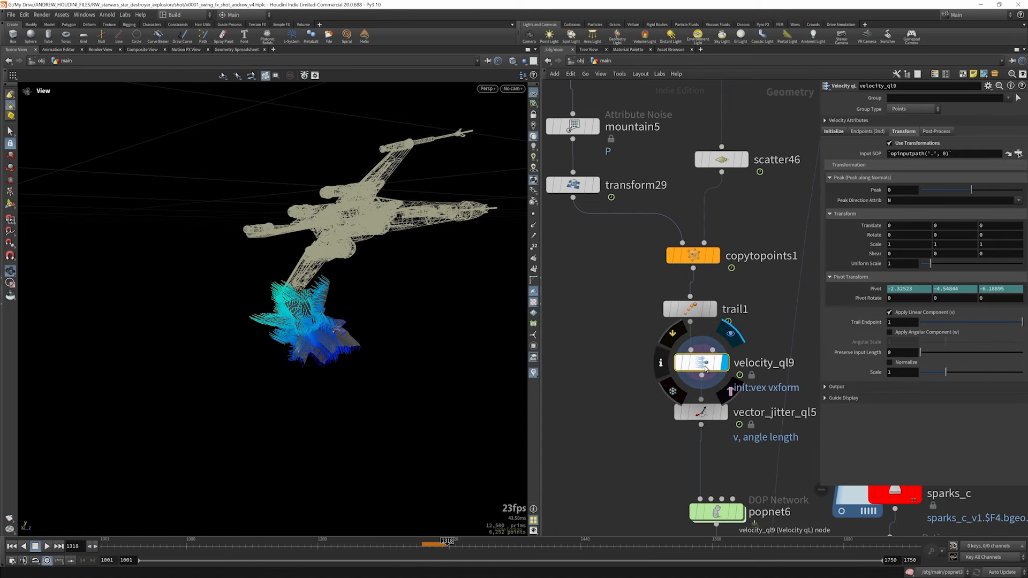
click(677, 363)
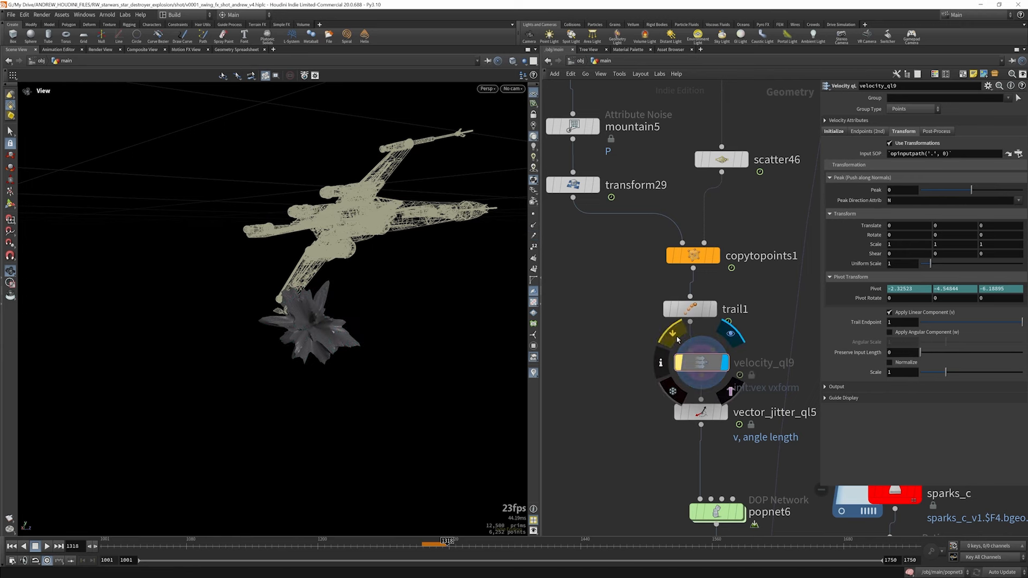
click(678, 362)
- Try moving velocity_ql9's viewport transform handle, undo the move, and show the node's Initialize expression
click(11, 204)
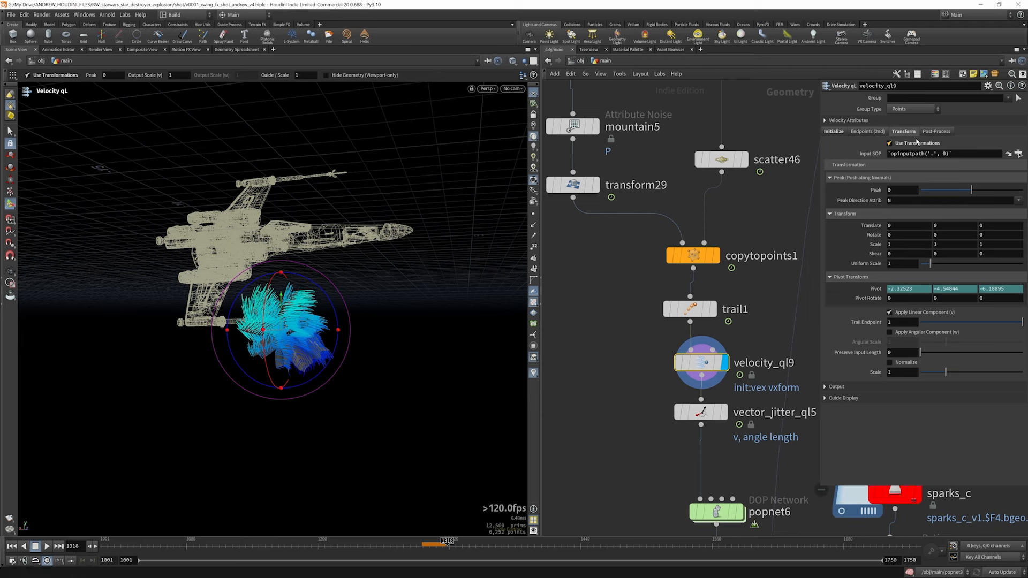
drag(277, 334, 254, 341)
key(ctrl+z)
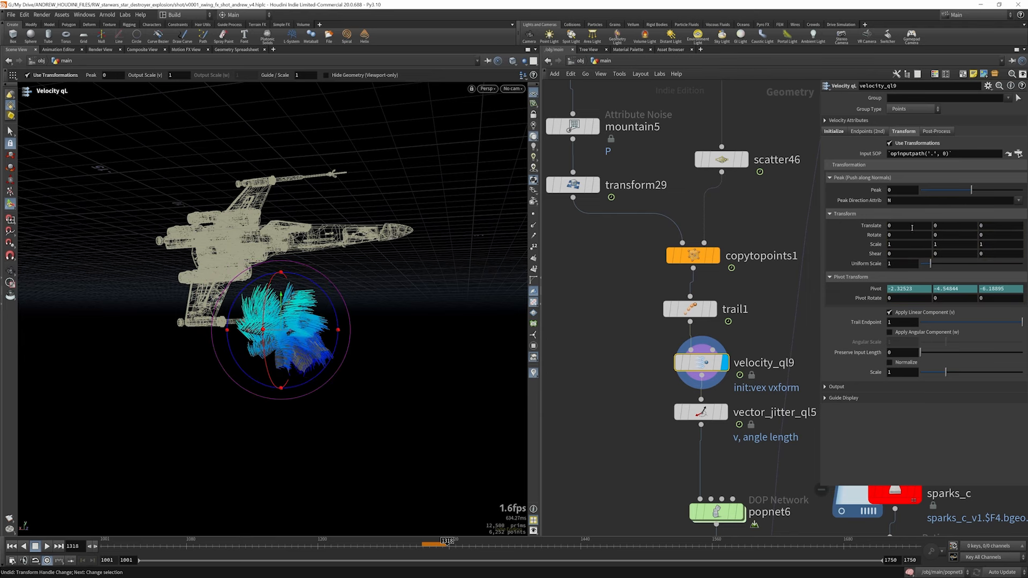
click(833, 131)
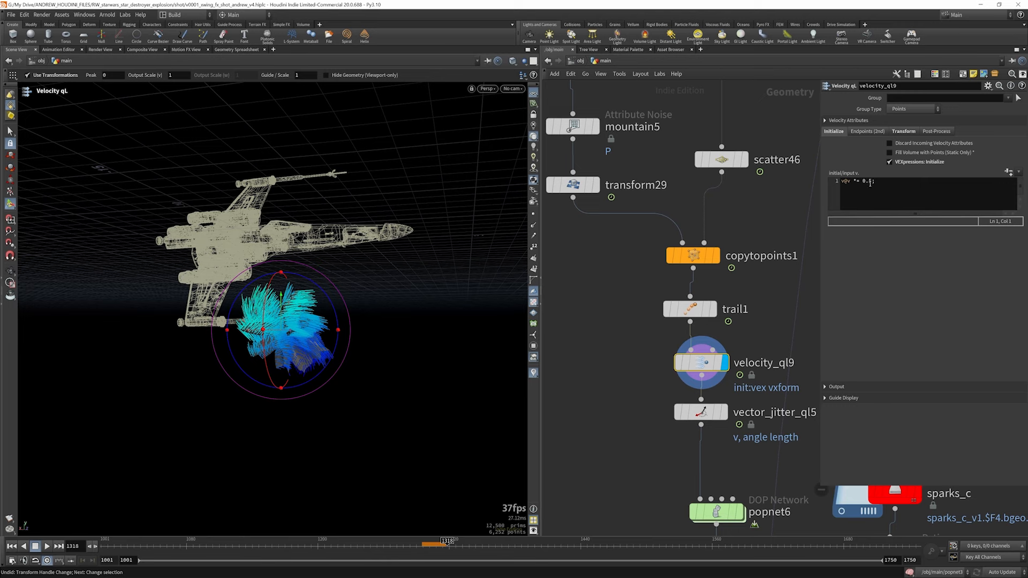
- Display vector_jitter_ql5 with its Length jitter settings and toggle its bypass on and off
scroll(728, 439, down, 3)
scroll(744, 466, up, 3)
click(696, 368)
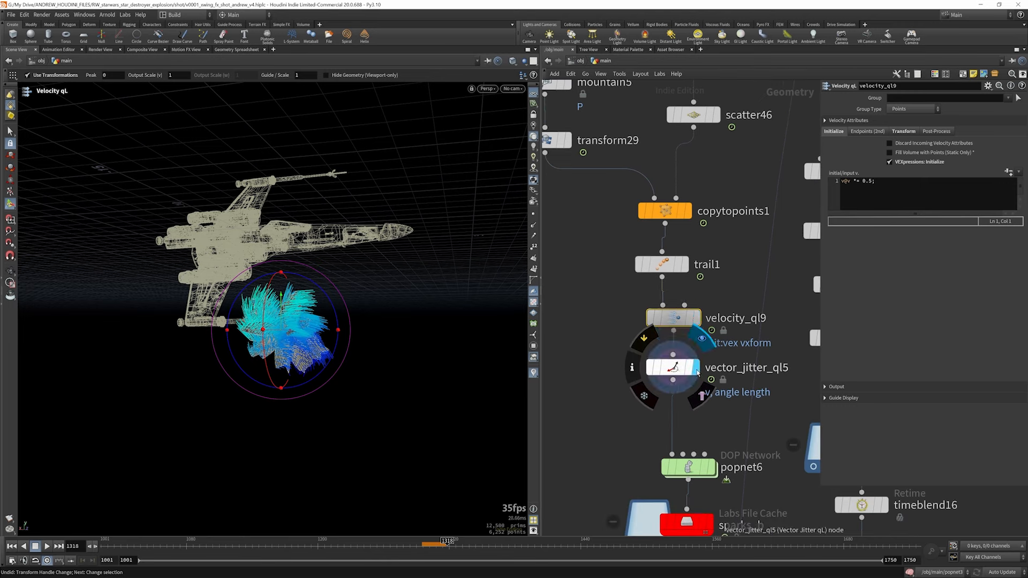
drag(675, 319, 675, 322)
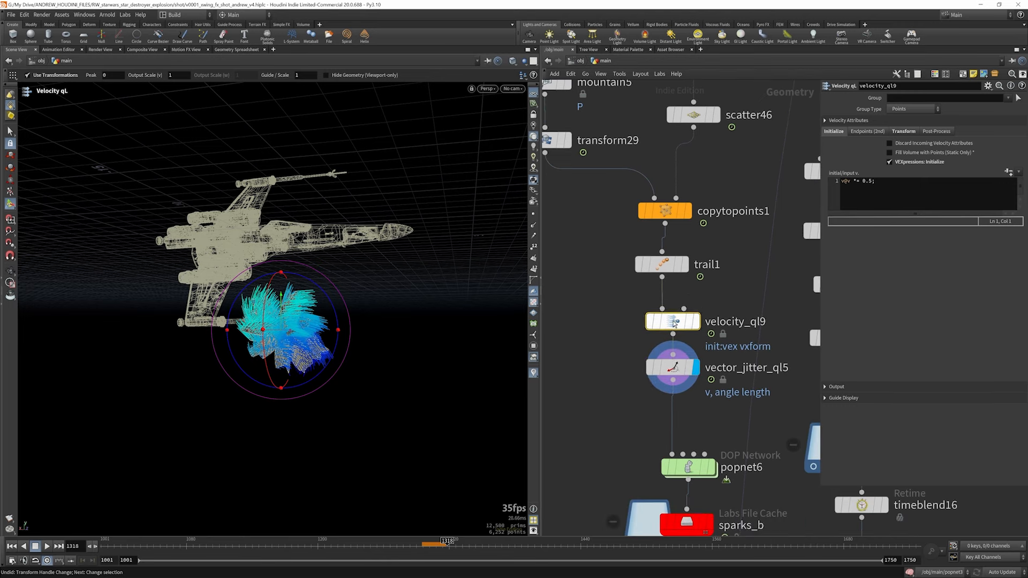
drag(673, 368, 673, 375)
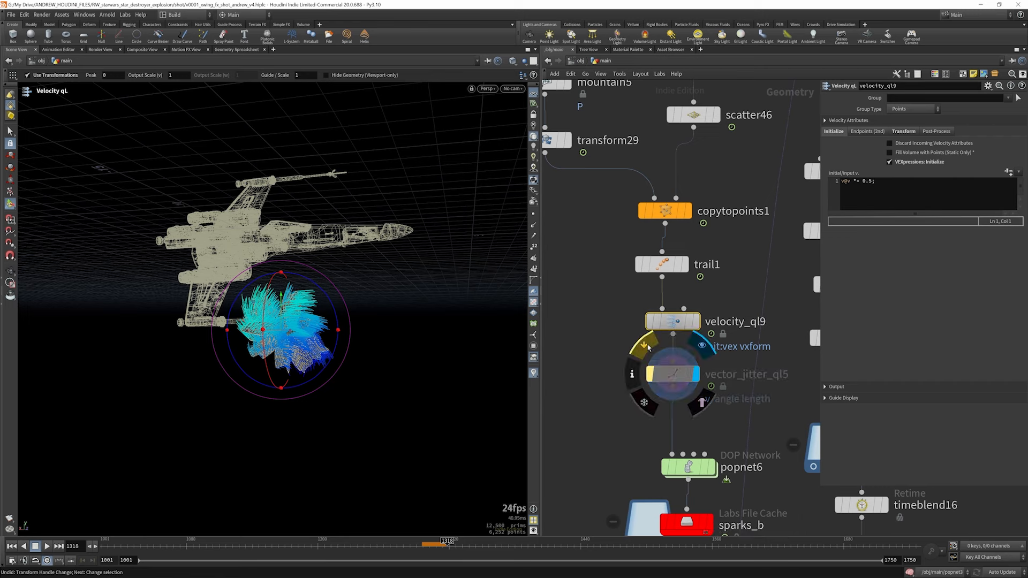
click(660, 362)
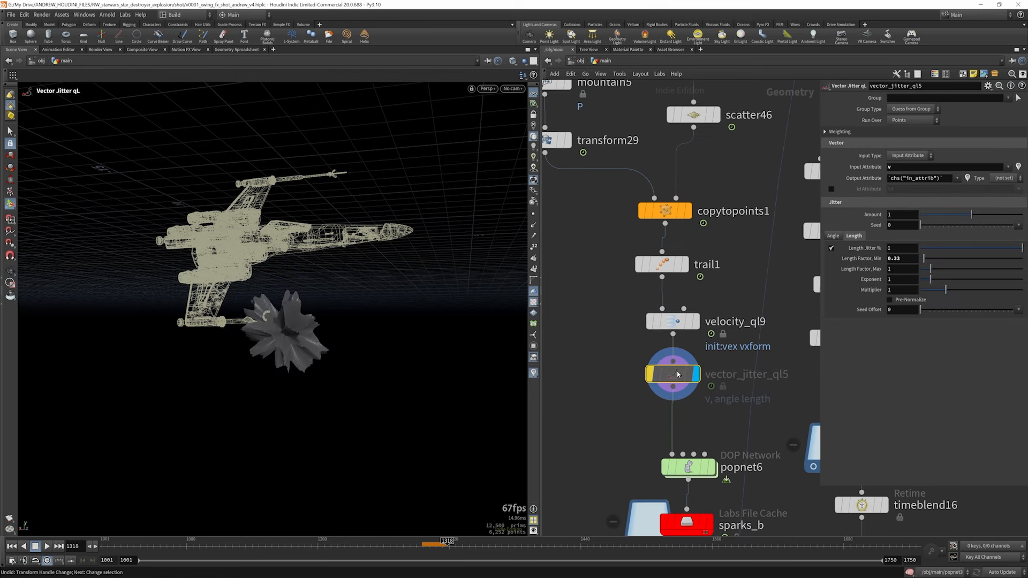
key(b)
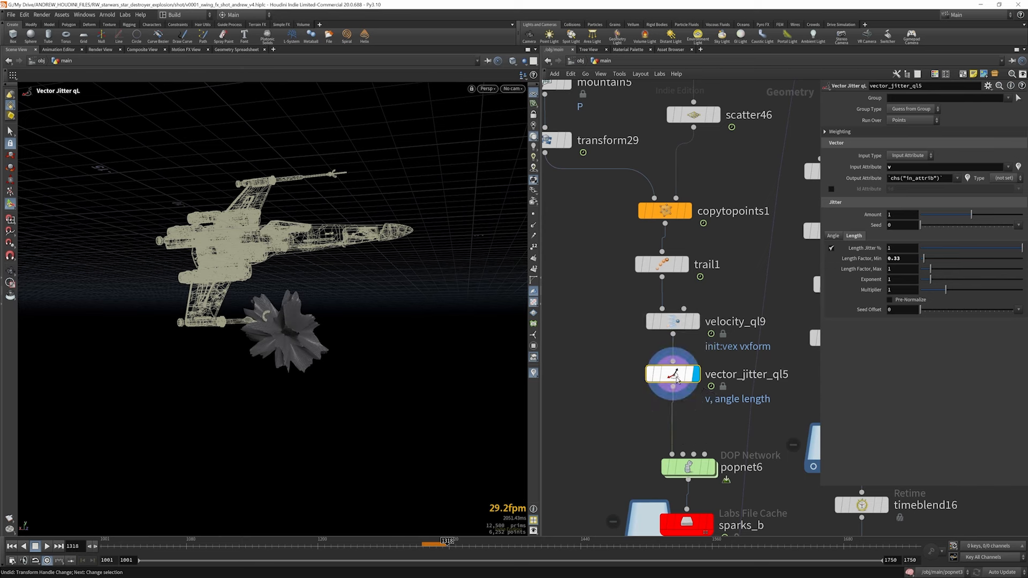
- Show the velocity trails on the copied shape again and bypass vector_jitter_ql5 for comparison
mouse_move(679, 377)
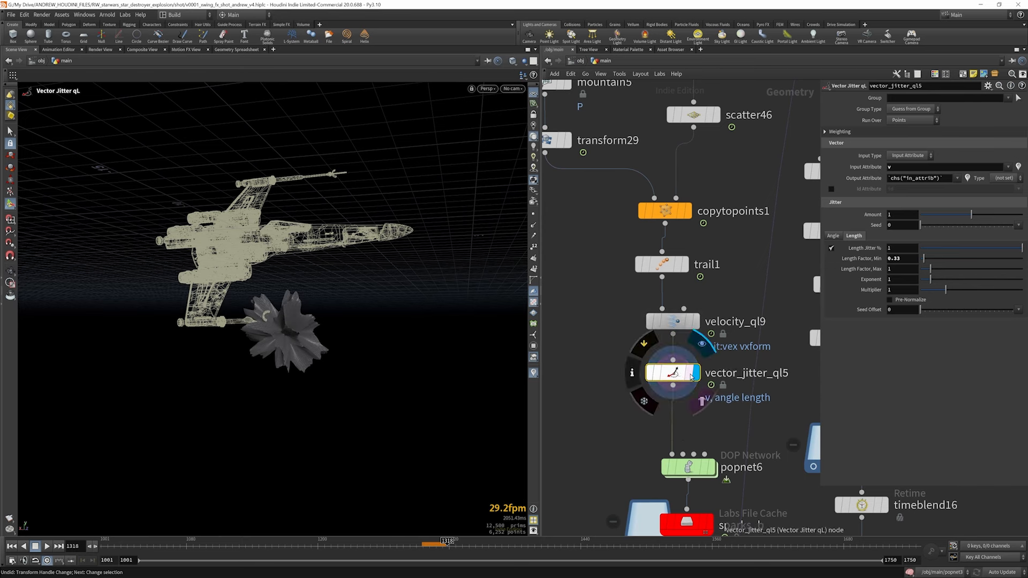
mouse_move(699, 328)
click(696, 378)
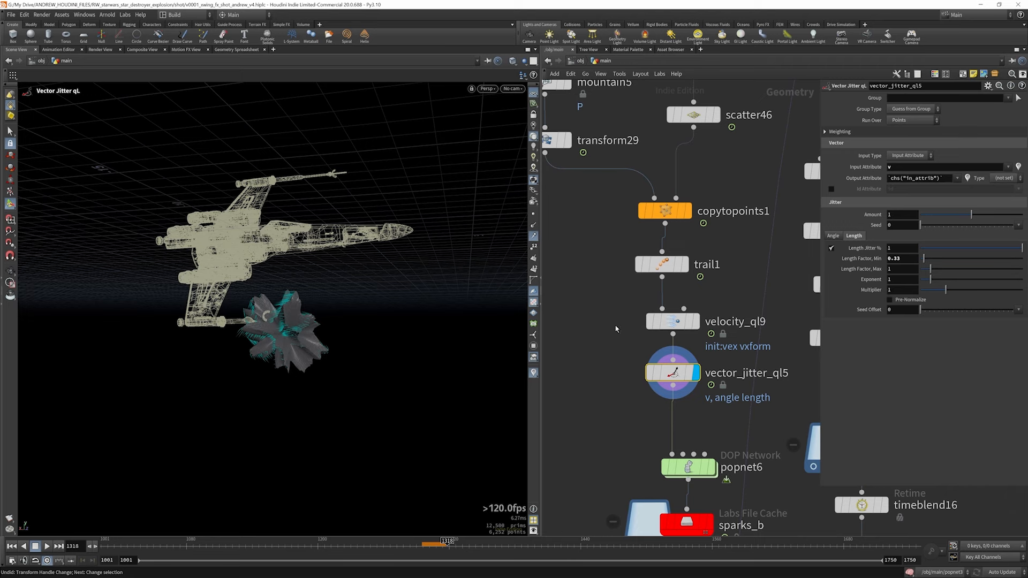
mouse_move(657, 373)
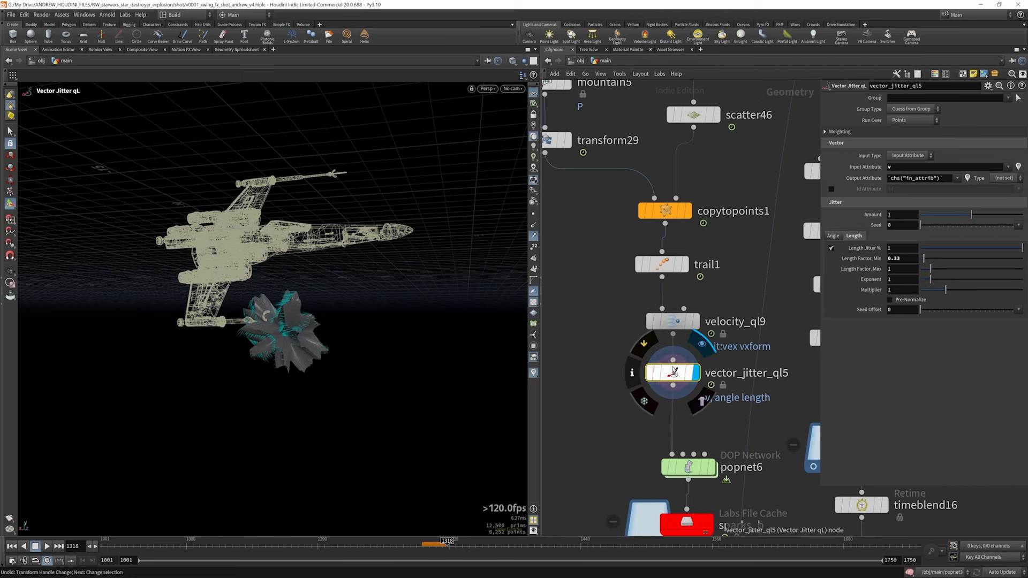
click(646, 343)
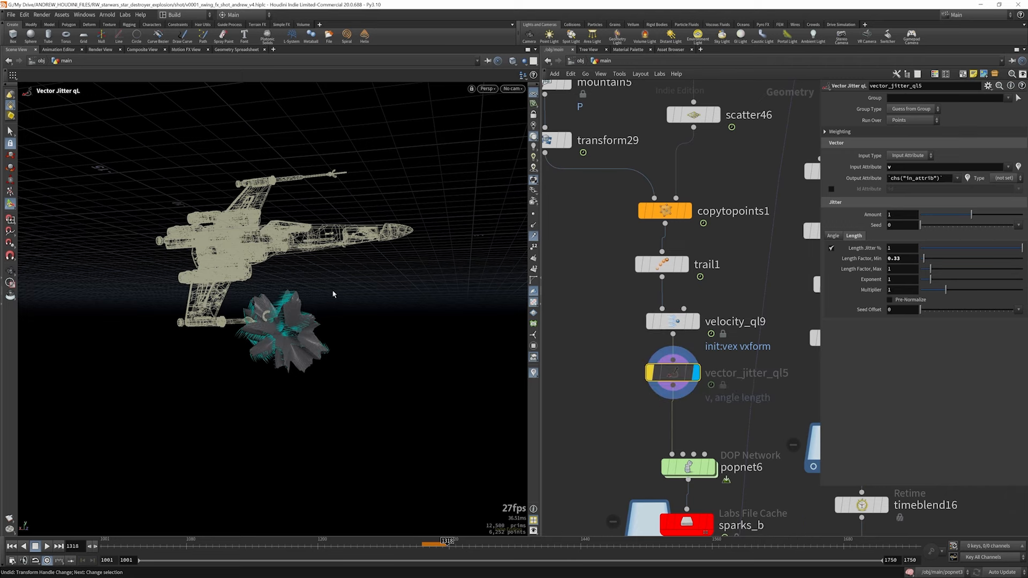
- View the velocity trails up close while toggling vector_jitter_ql5's bypass, leaving the node enabled
click(11, 271)
scroll(293, 345, up, 5)
drag(290, 344, 327, 348)
mouse_move(677, 374)
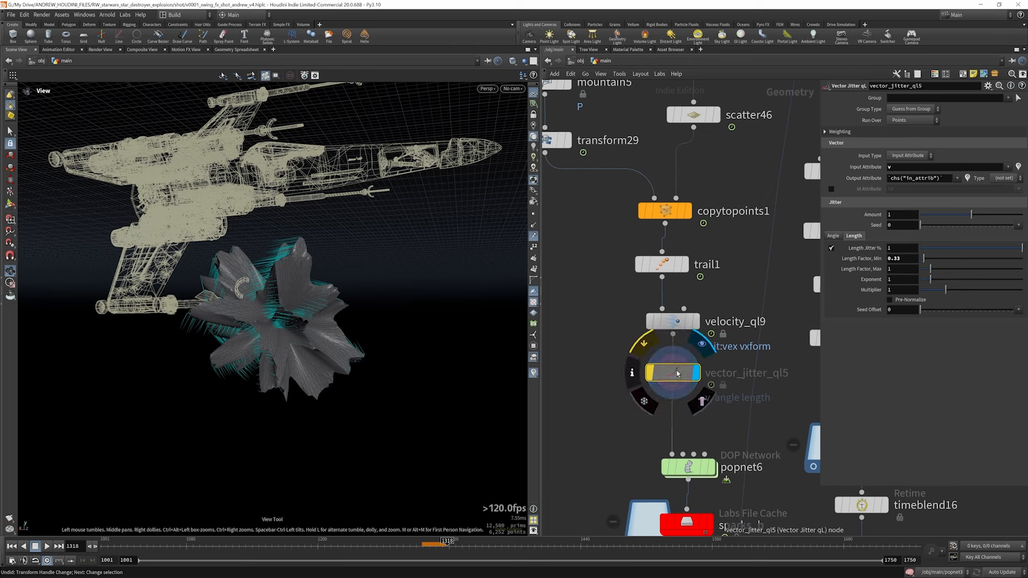
click(645, 343)
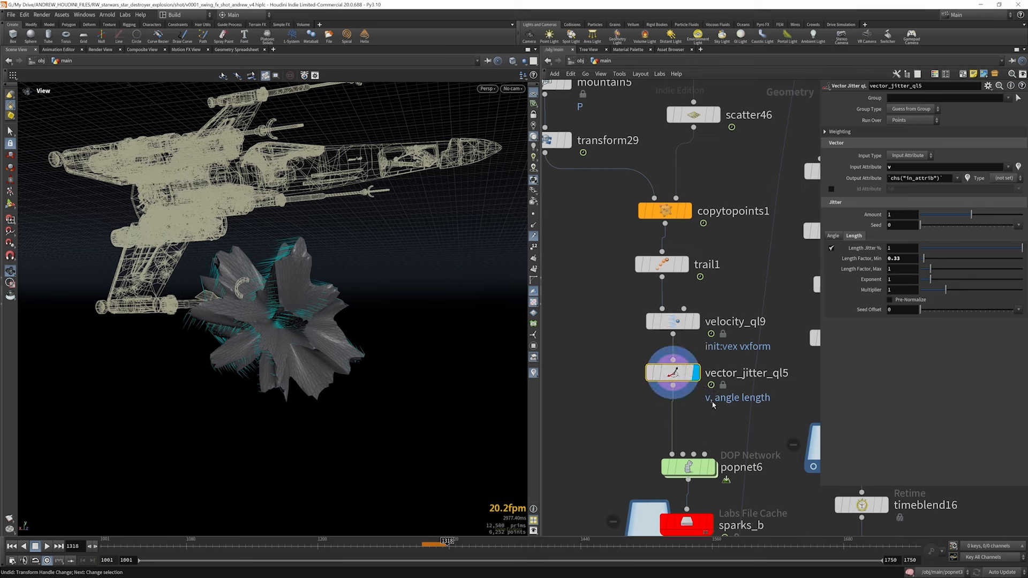
mouse_move(677, 373)
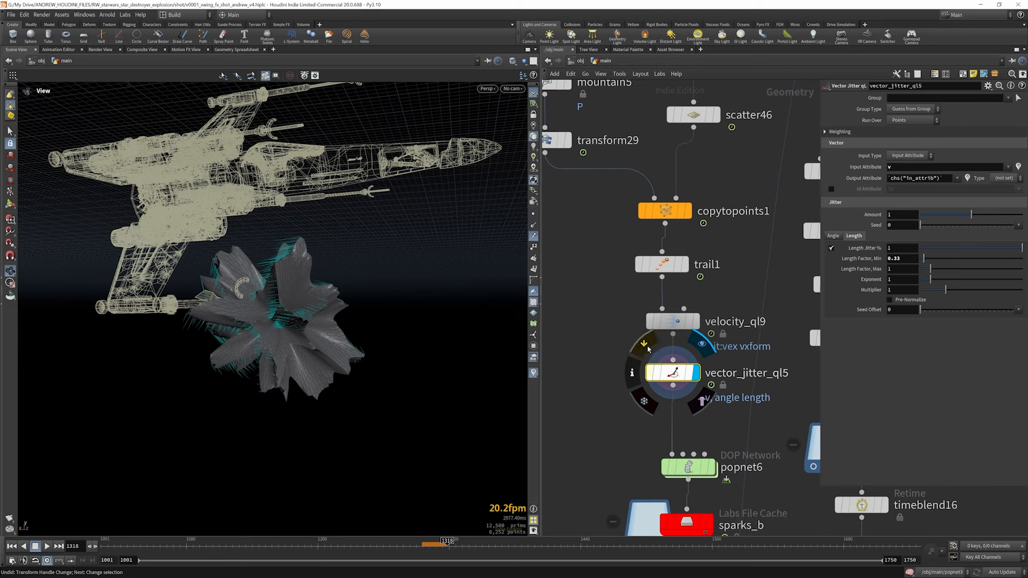
click(646, 345)
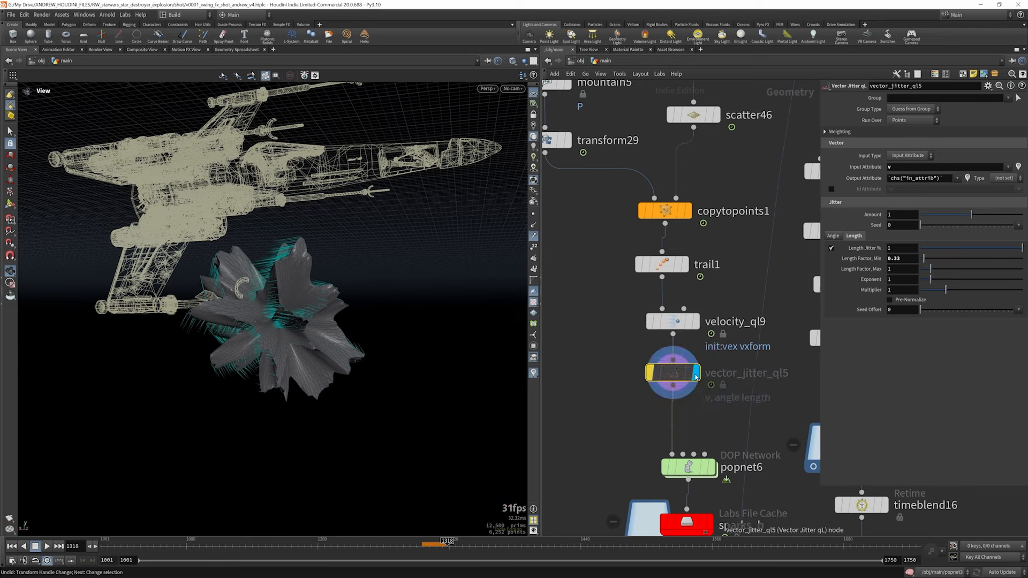
click(646, 345)
- Open the popnet6 network to view its POP nodes, and return to the main network
scroll(691, 351, down, 5)
scroll(695, 378, up, 5)
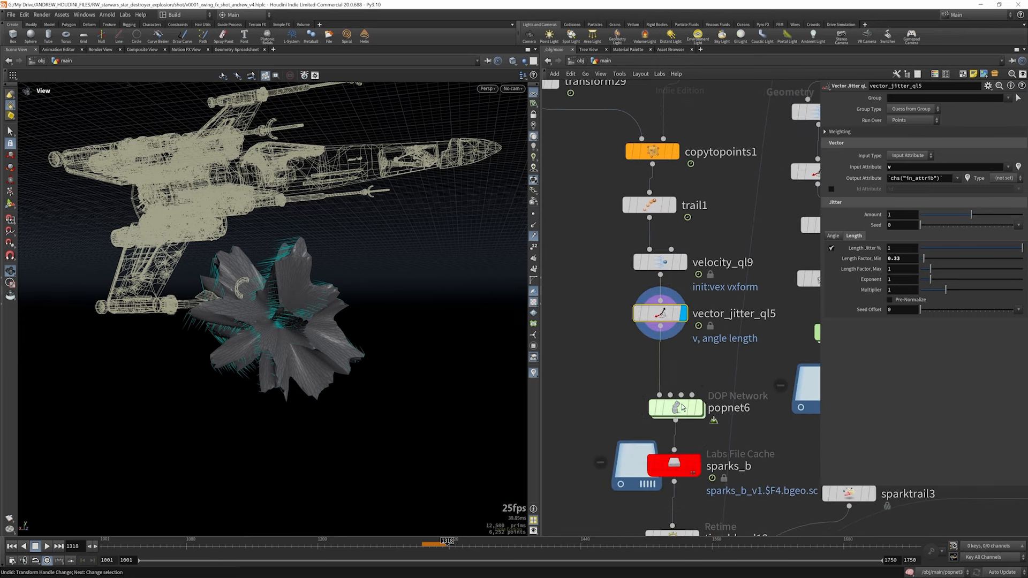
double_click(680, 410)
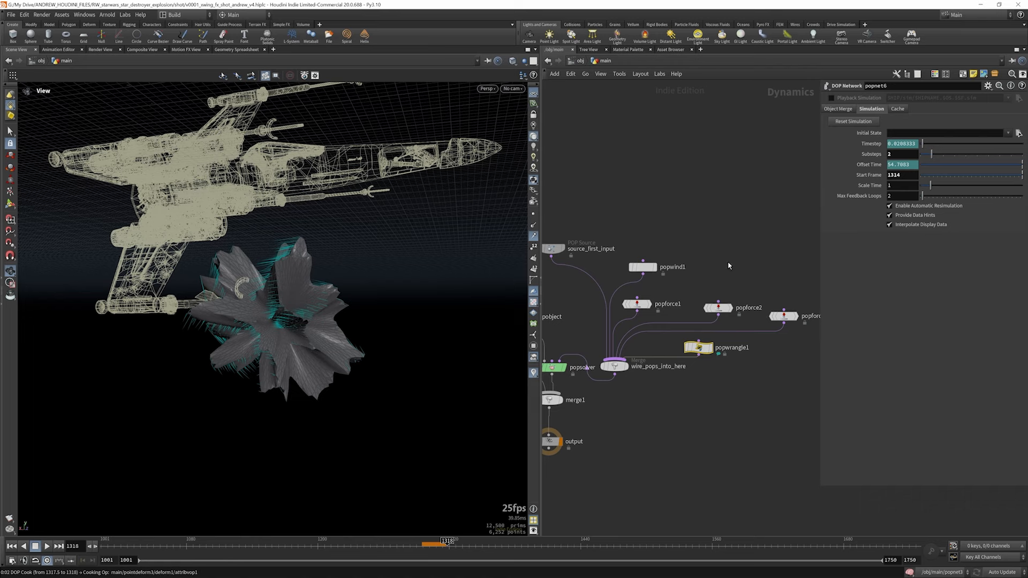
click(605, 60)
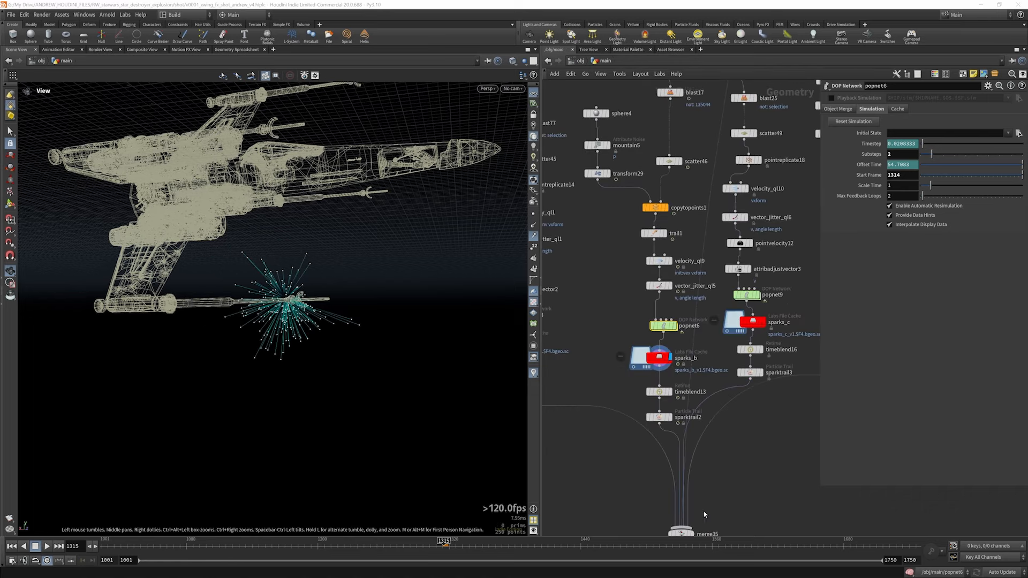
- Scrub the timeline around frame 1316 to review the spark burst at the X-wing's lower wing cannon
drag(448, 543, 447, 552)
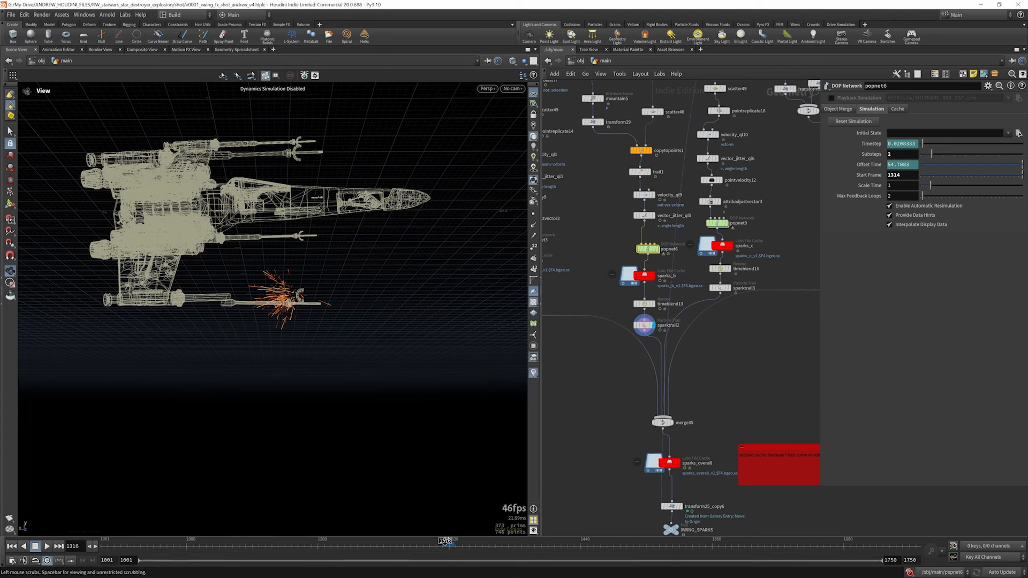
click(436, 543)
drag(437, 543, 449, 550)
- Examine the popwind1 settings inside popnet6 and scrub the sparks_b cache against the X-wing
double_click(651, 249)
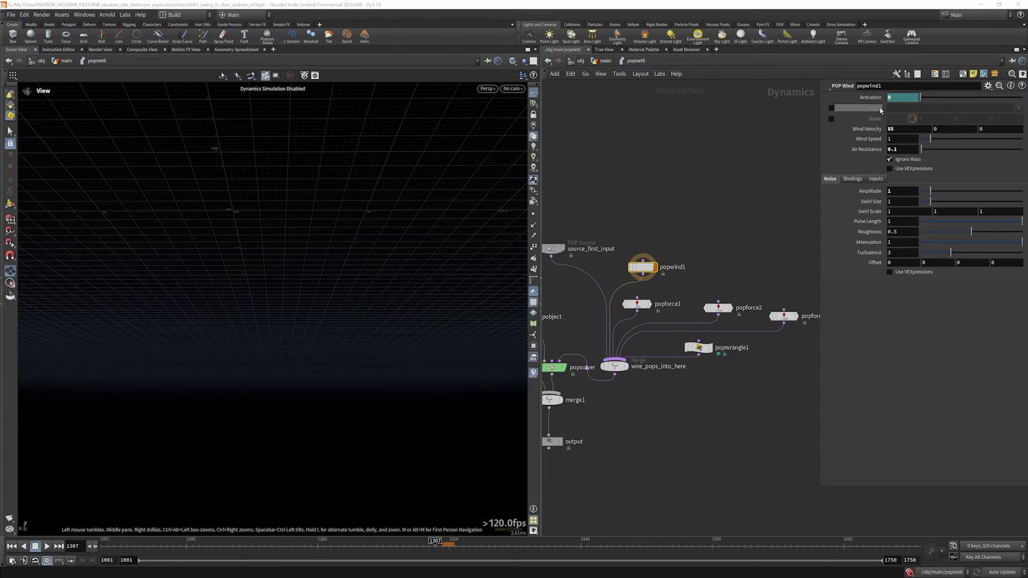
click(449, 541)
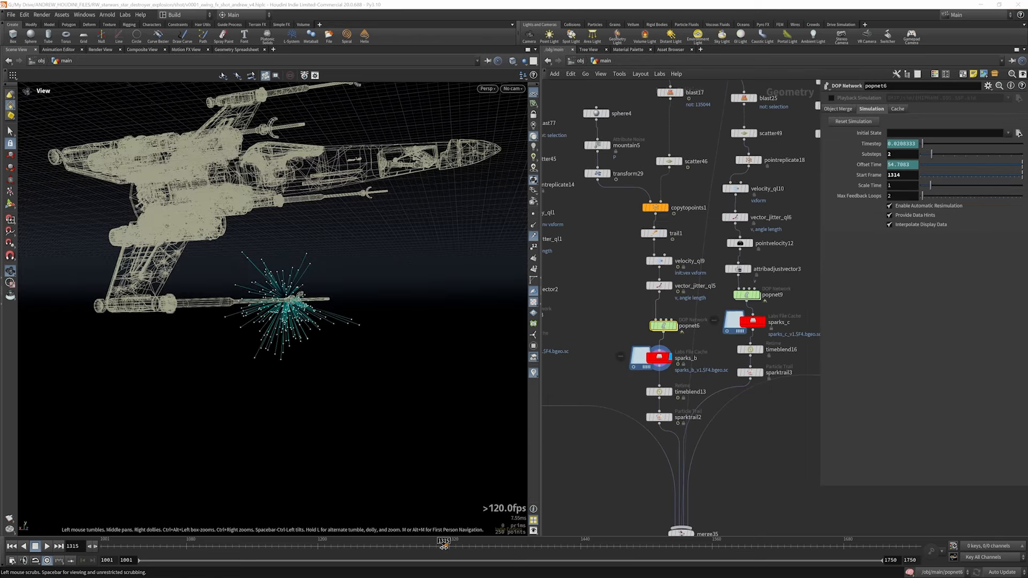
drag(445, 544, 450, 555)
drag(341, 330, 346, 331)
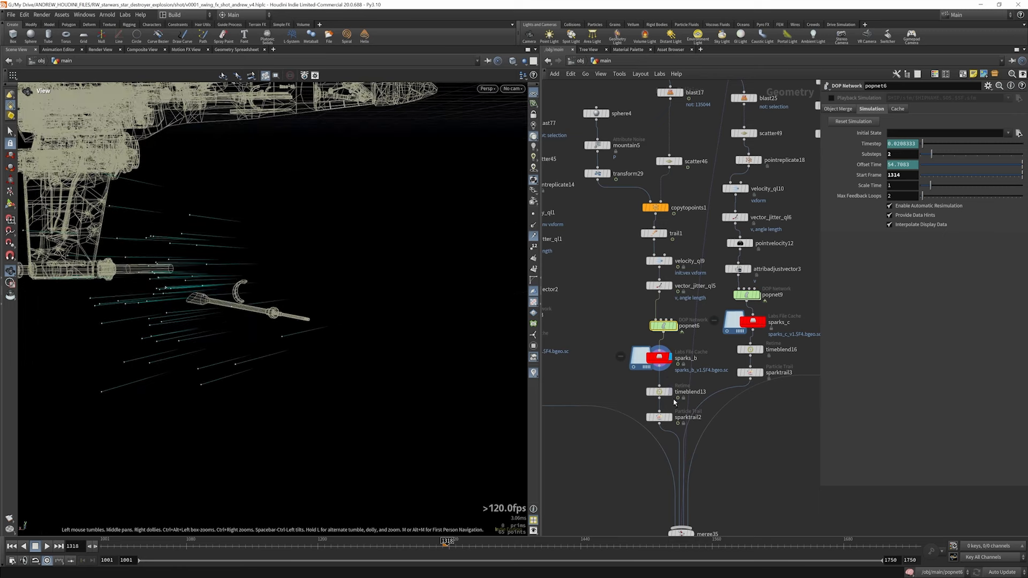
- Display sparktrail2 with the velocity trails hidden, scrub to frame 1319, and open the popnet6 network
click(670, 417)
click(659, 418)
click(533, 237)
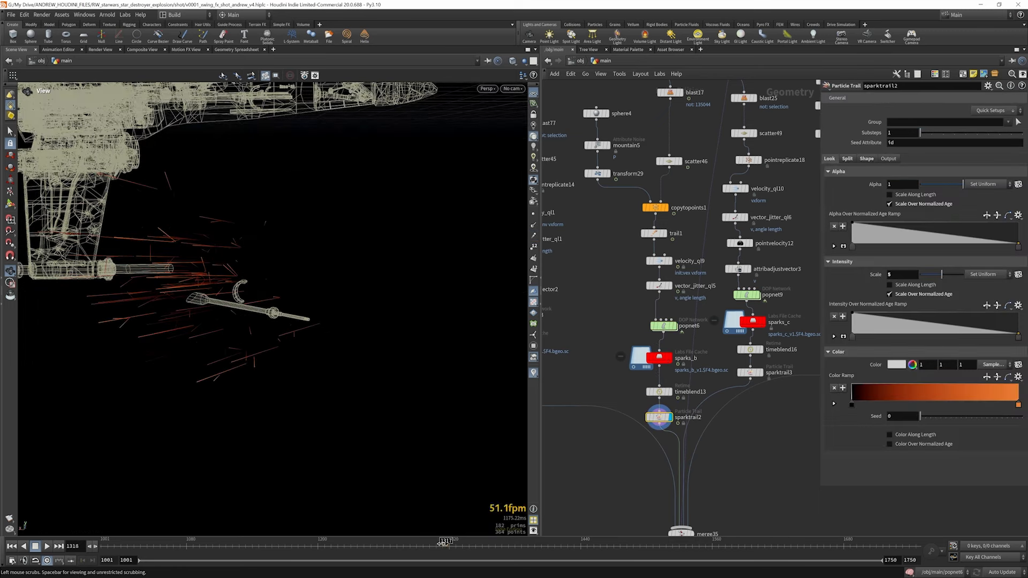
drag(445, 546, 446, 546)
double_click(669, 321)
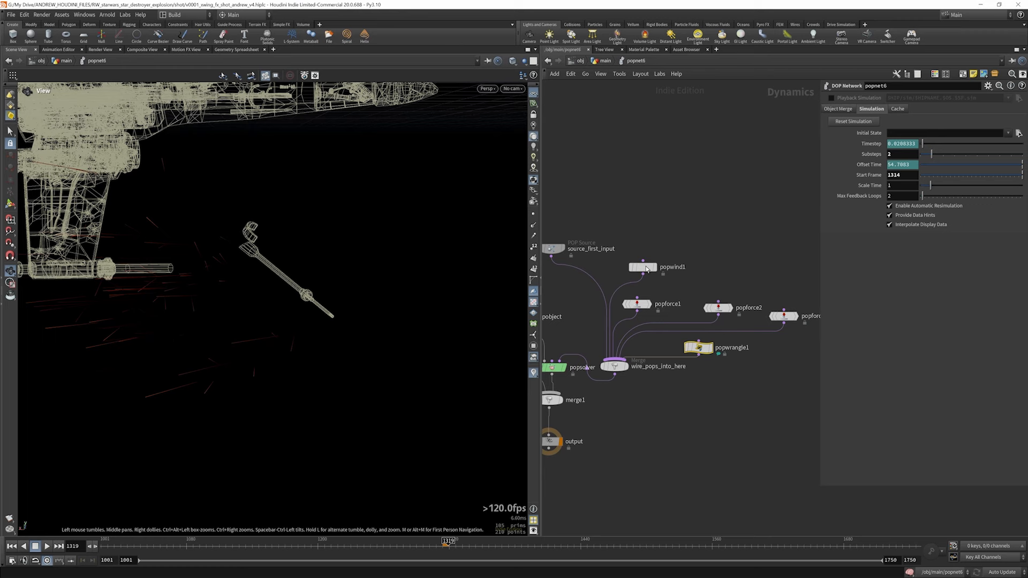
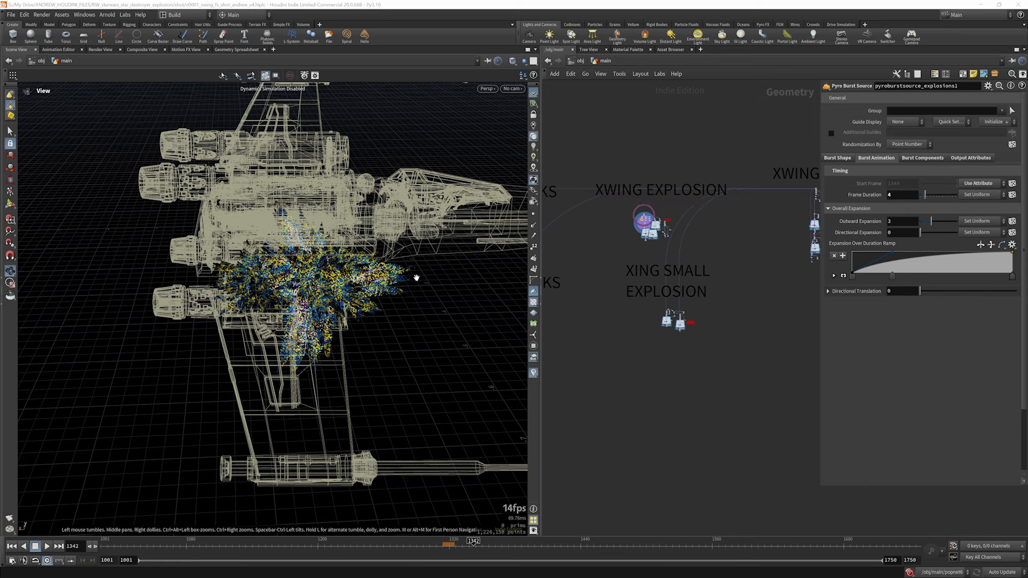
- Show the Burst Shape settings of pyroburstsource_explosions1 in the XWING EXPLOSION network
scroll(667, 253, up, 10)
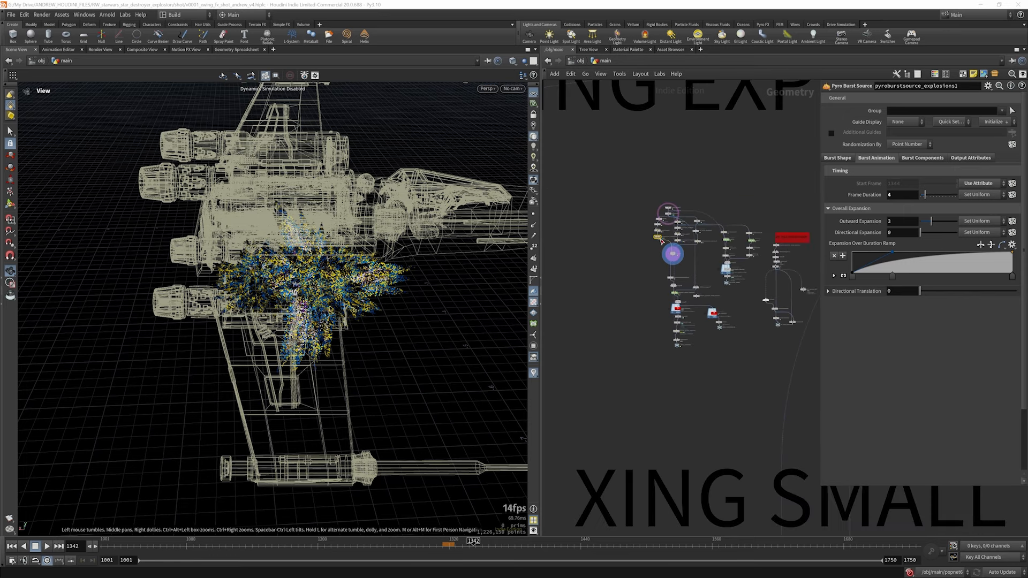
scroll(667, 254, up, 5)
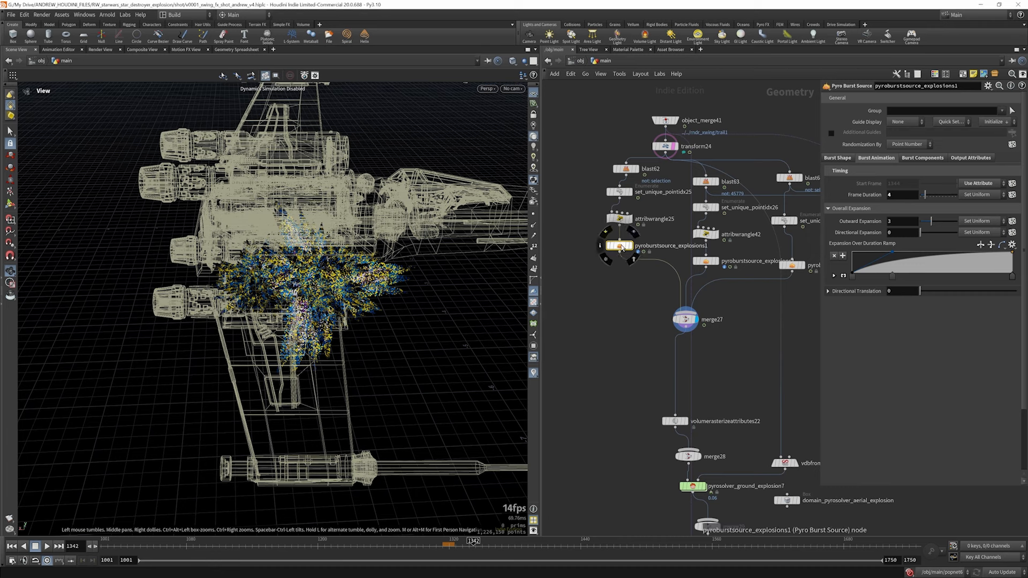
click(838, 159)
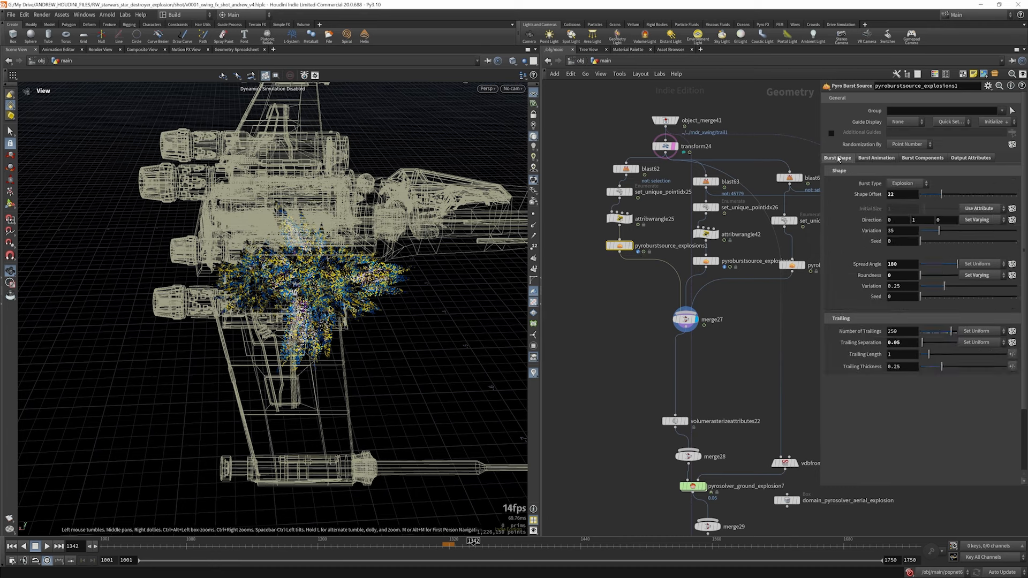
- Examine all five pyro sources in the Burst Components settings of pyroburstsource_explosions1
click(910, 158)
scroll(833, 287, down, 2)
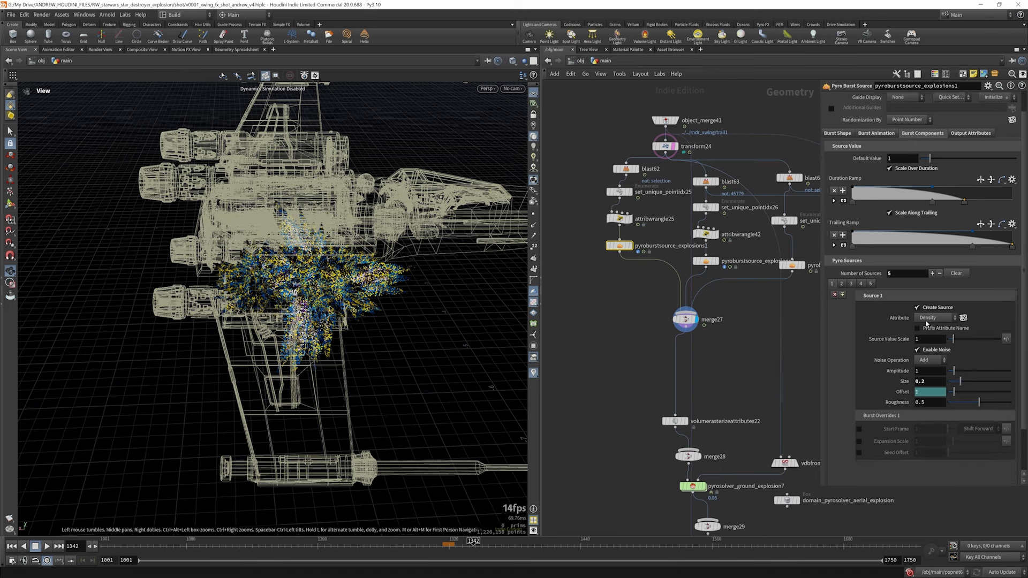
click(842, 284)
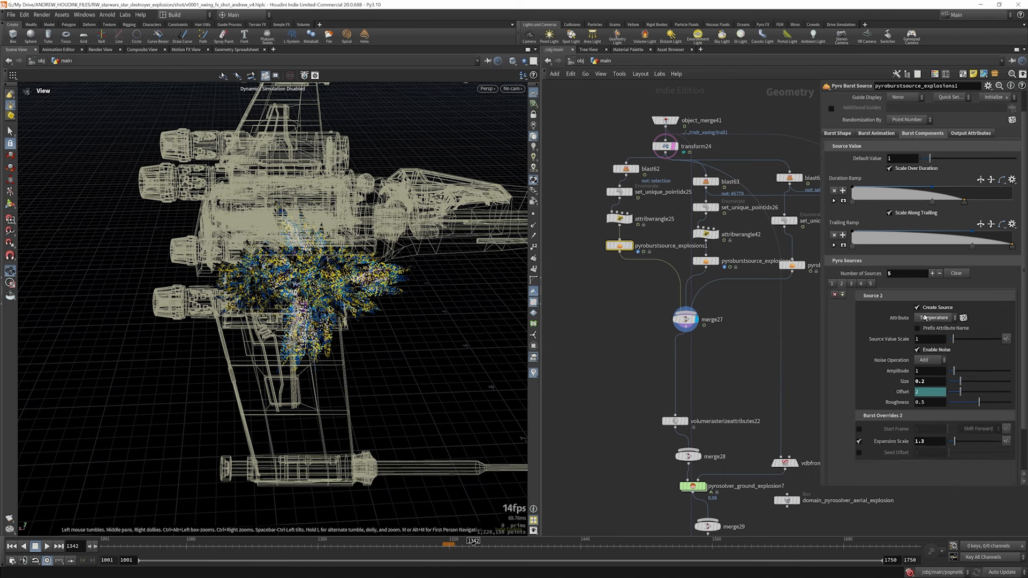
click(852, 284)
click(861, 284)
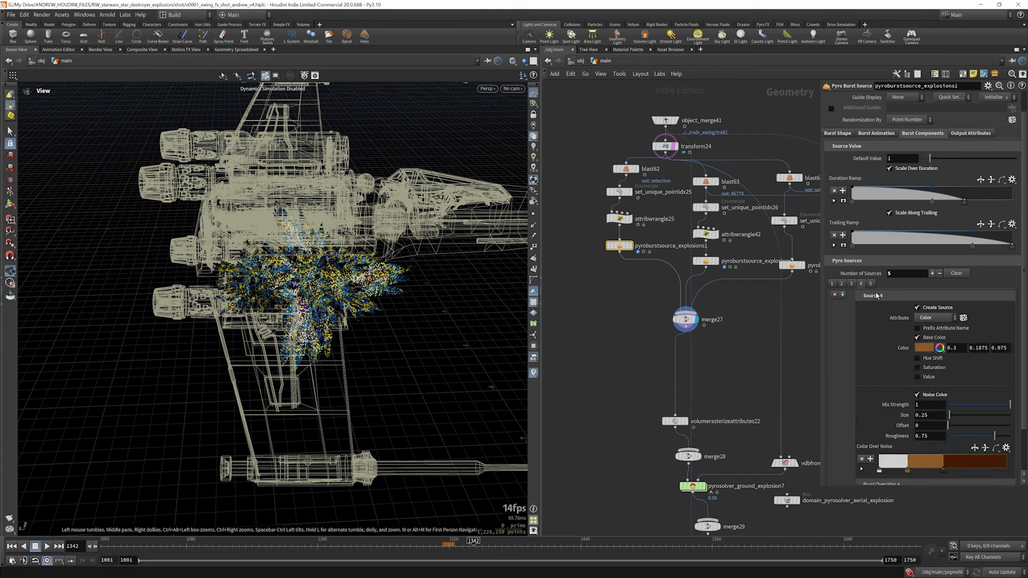
click(870, 284)
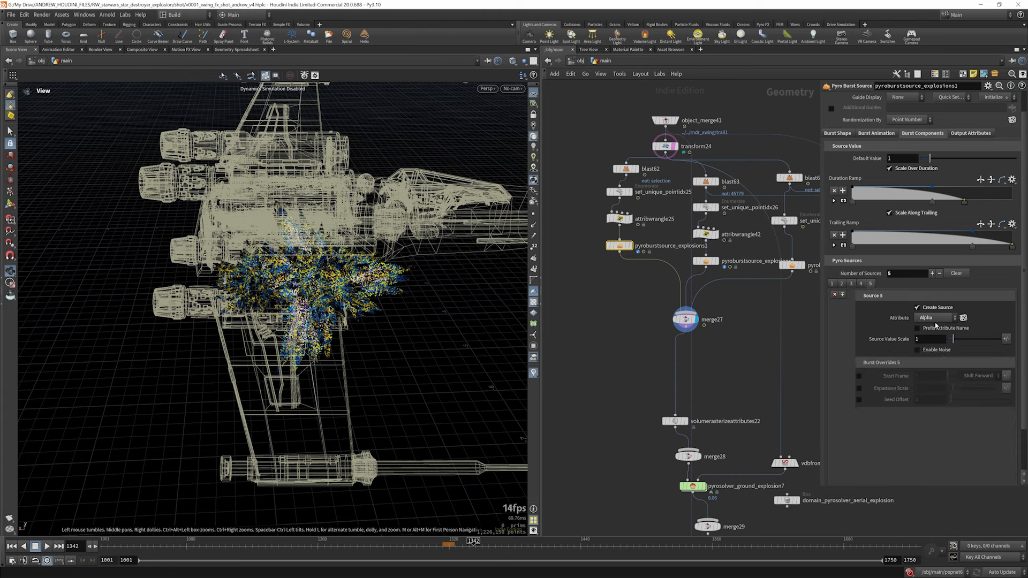
- Inspect the burst shape and the pyro sources in the Burst Components settings of pyroburstsource_explosions2
click(707, 263)
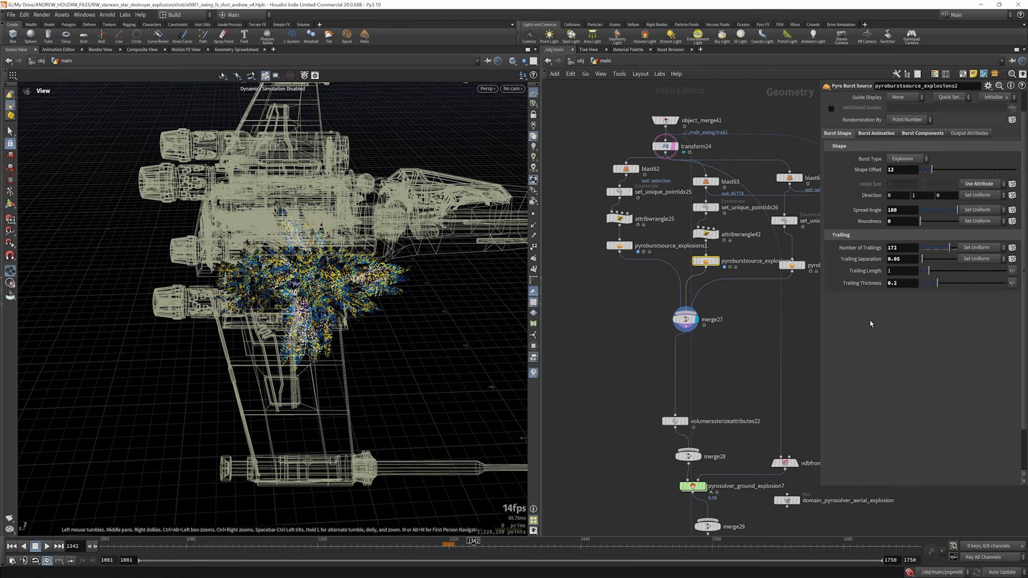
click(881, 135)
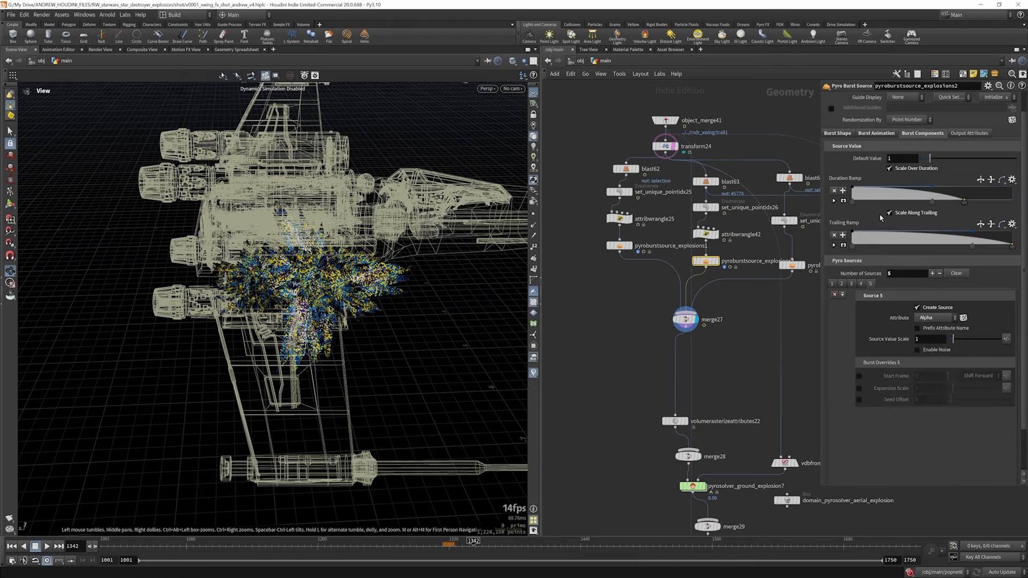
click(841, 284)
click(852, 285)
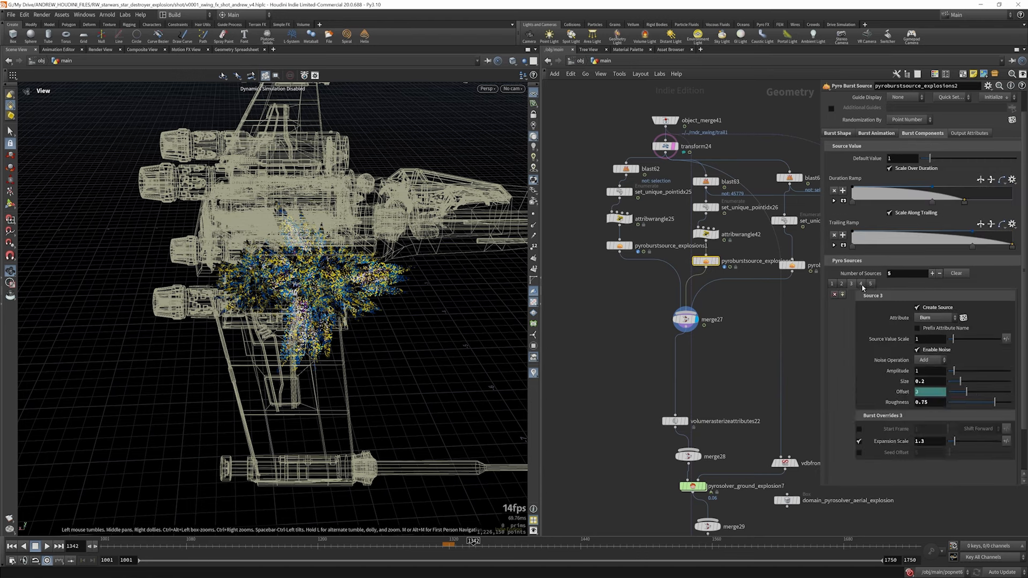
click(861, 284)
click(870, 285)
scroll(692, 292, down, 4)
scroll(697, 332, up, 3)
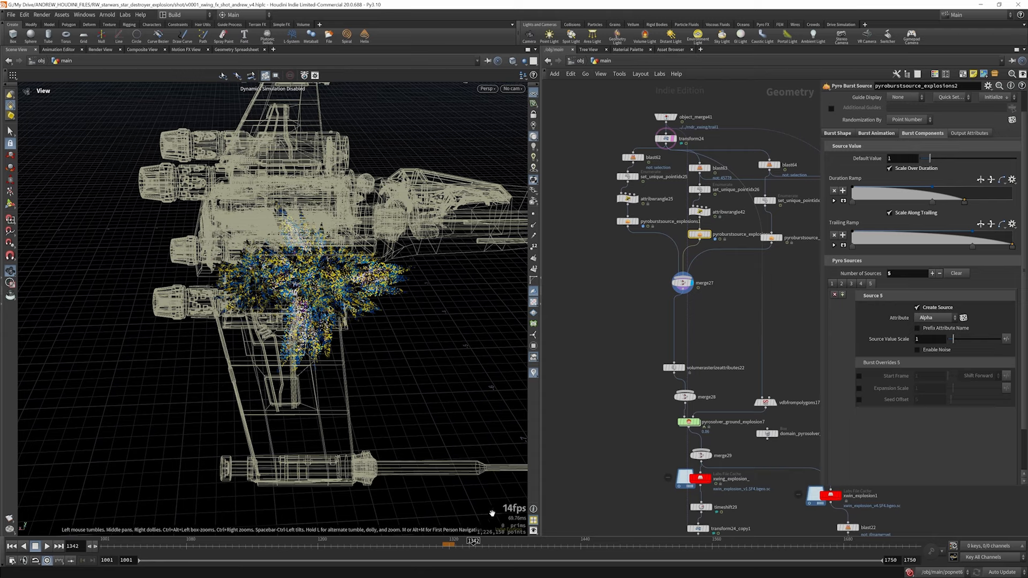
- Go to frame 1350 and display volumerasterizeattributes22 to view the rasterized explosion volumes from another angle
mouse_move(467, 545)
mouse_down()
mouse_move(426, 546)
mouse_move(482, 551)
mouse_up()
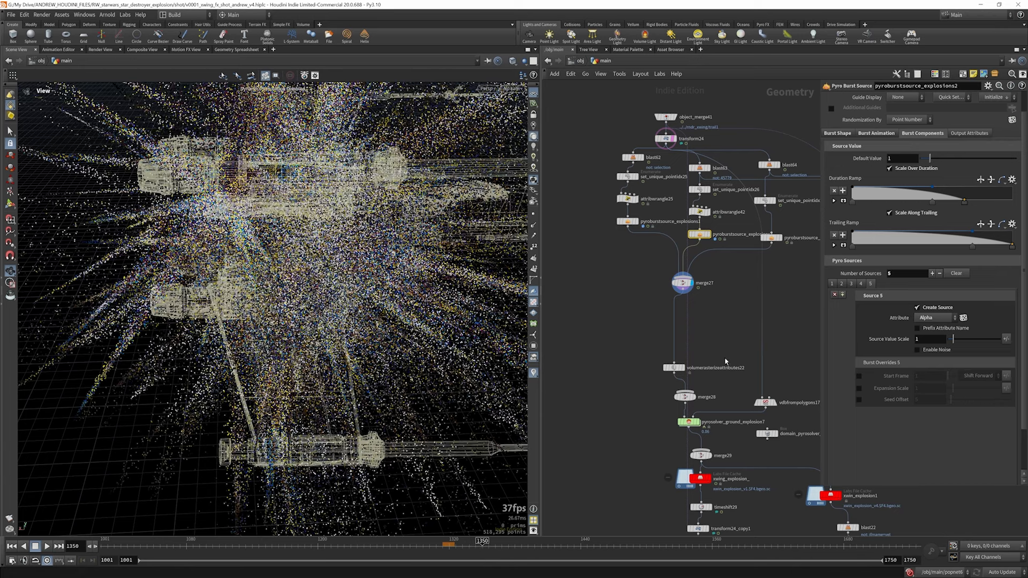
scroll(692, 365, up, 5)
drag(656, 366, 659, 346)
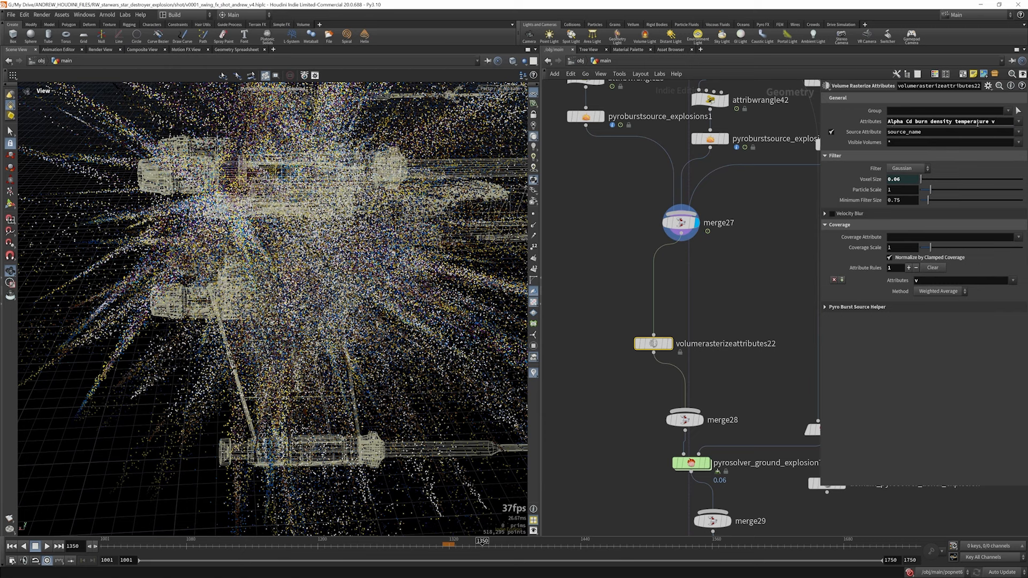
mouse_move(653, 349)
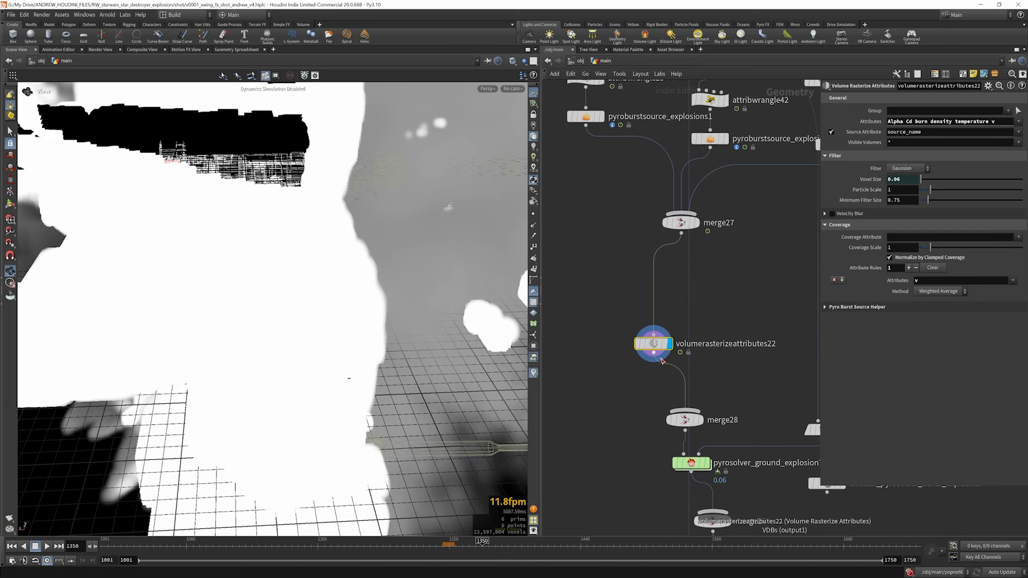
drag(320, 332, 308, 300)
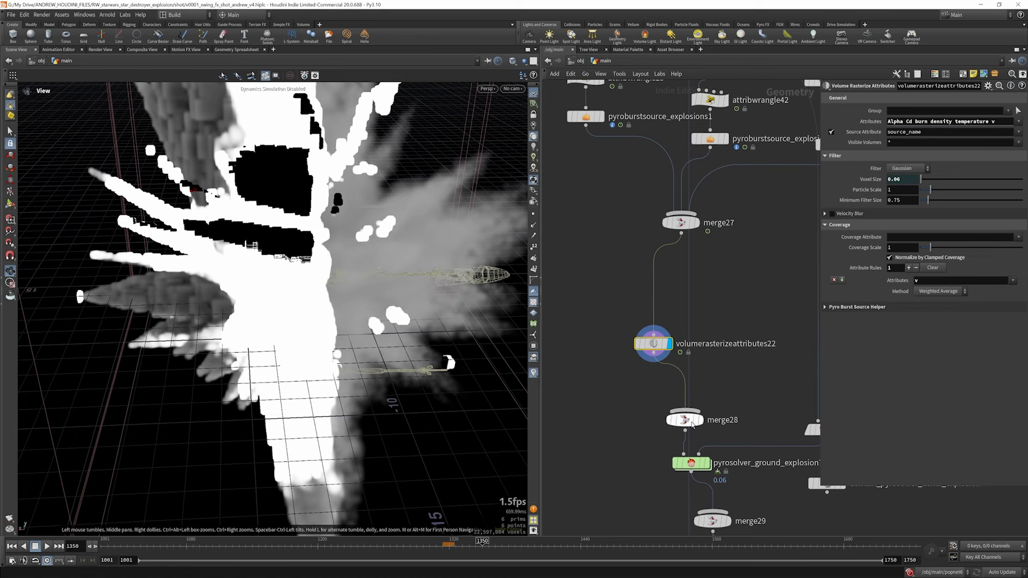
- Rearrange merge28 and volumerasterizeattributes22 so they line up in one column below merge27
drag(690, 423, 647, 410)
drag(653, 343, 642, 322)
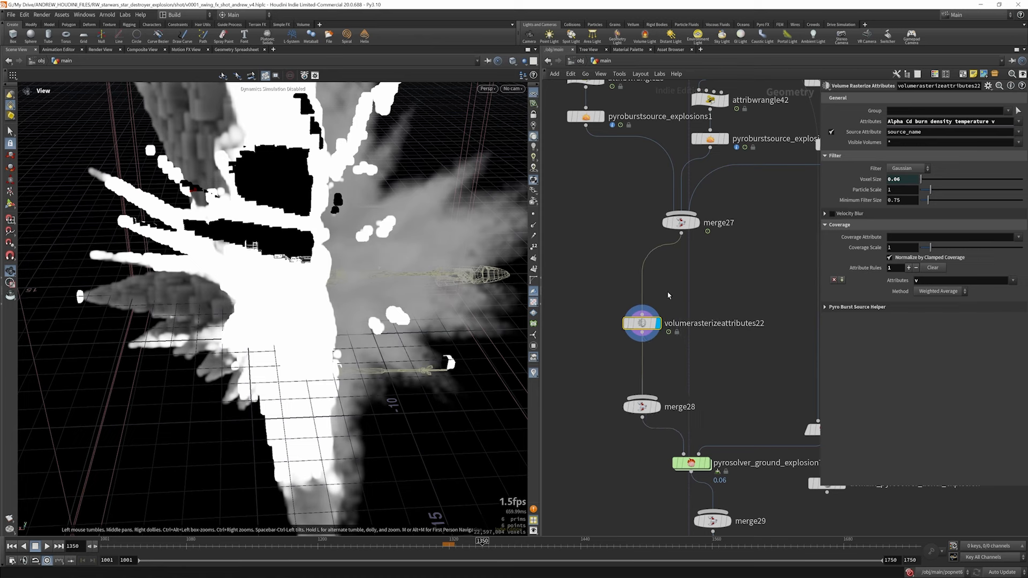
click(615, 324)
scroll(643, 318, down, 5)
scroll(742, 363, up, 4)
- Display vdbfrompolygons17 to view the X-wing collision geometry that feeds the pyro solver
click(751, 377)
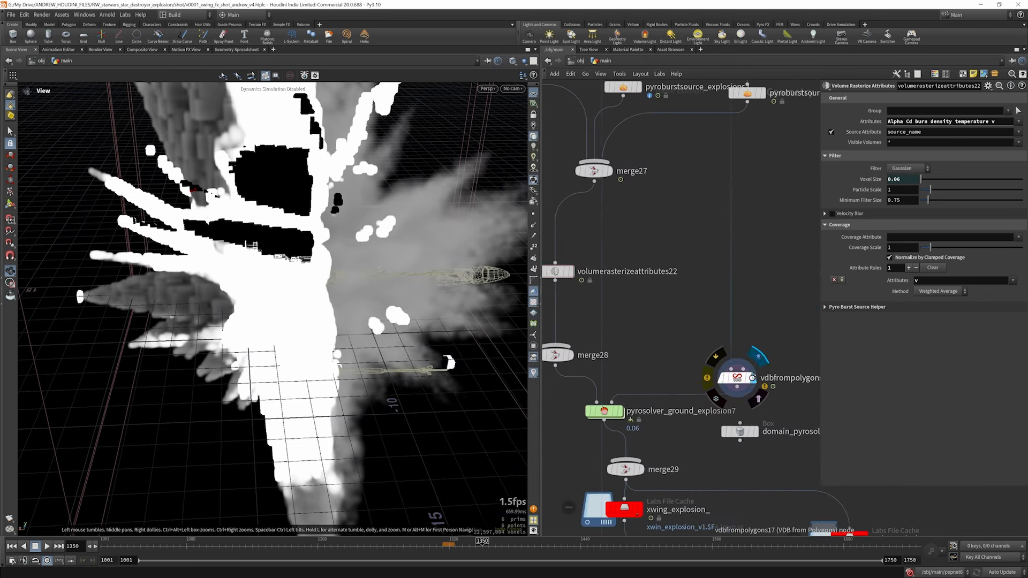
click(742, 384)
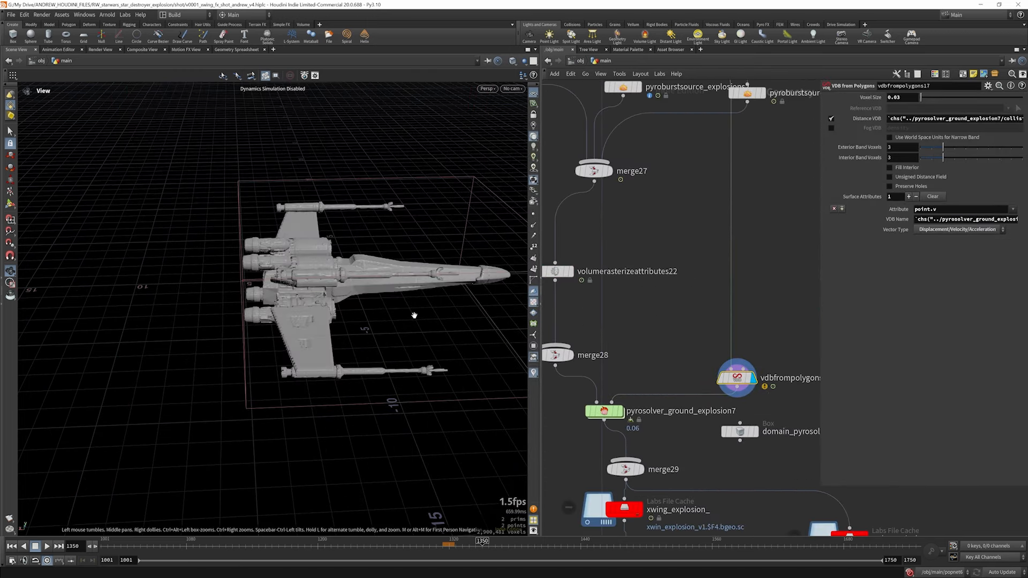
scroll(707, 375, down, 3)
scroll(642, 358, up, 3)
- Look over the FORCES network inside pyrosolver_ground_explosion7, and return to the main network
double_click(643, 357)
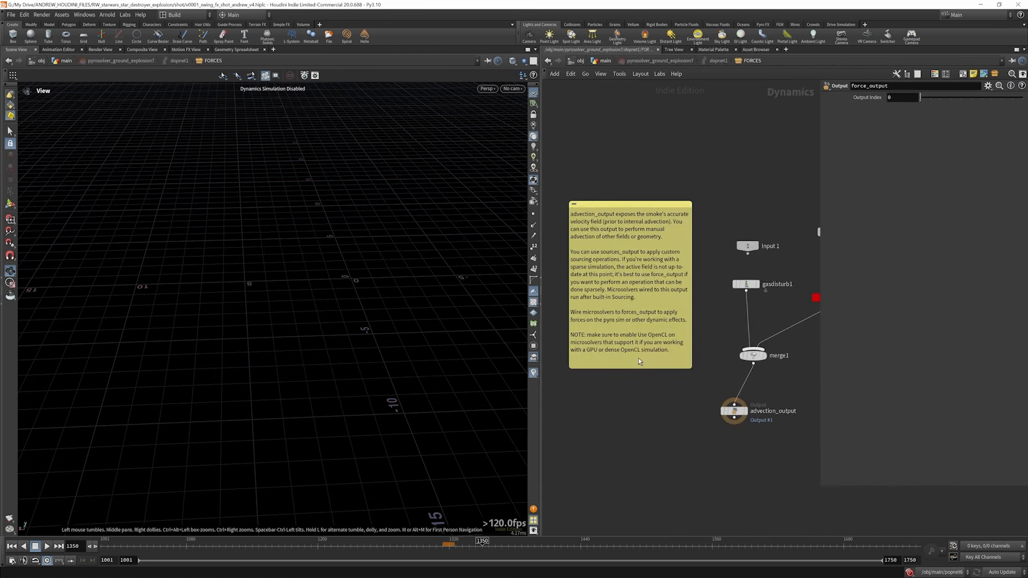
scroll(614, 345, down, 5)
scroll(615, 345, up, 2)
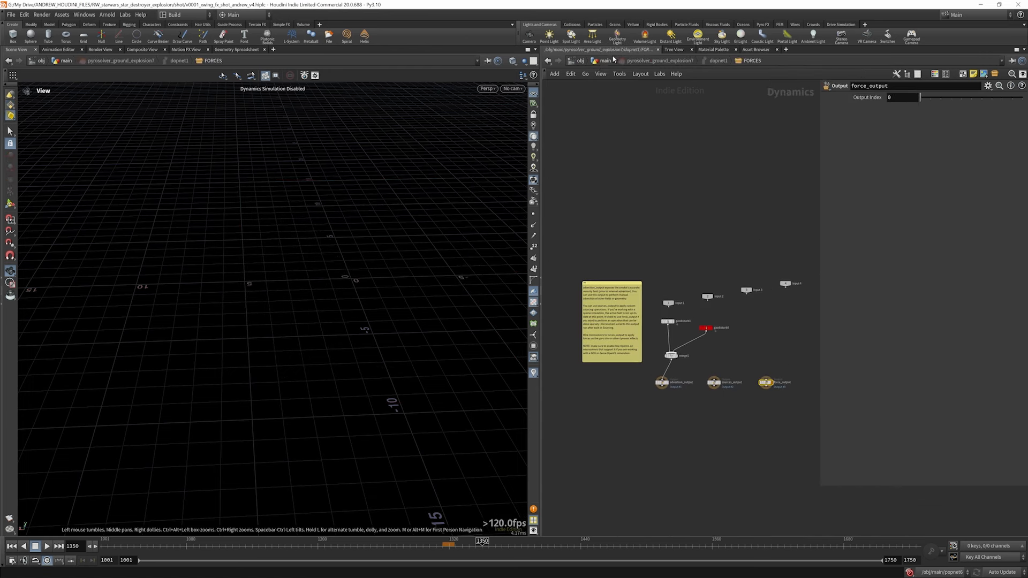
click(612, 63)
click(575, 74)
click(600, 64)
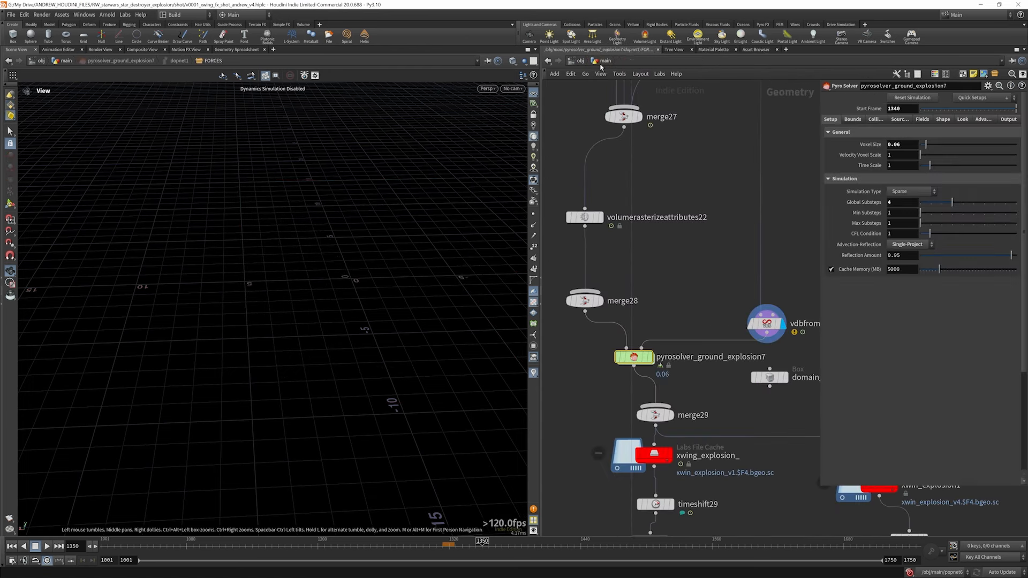
- Check the setup, bounds and collision settings of pyrosolver_ground_explosion7
drag(634, 358, 642, 352)
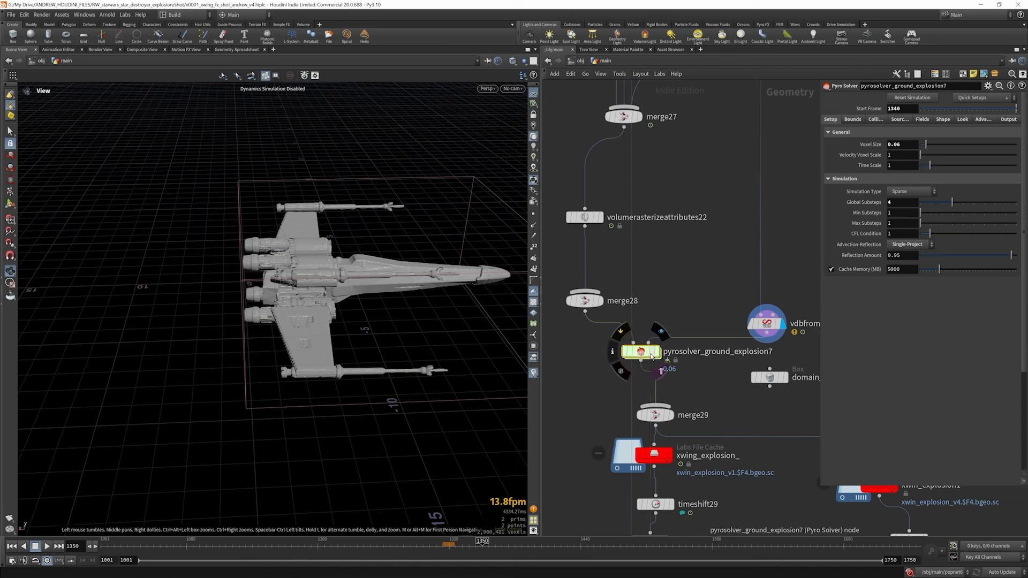
click(857, 121)
click(876, 120)
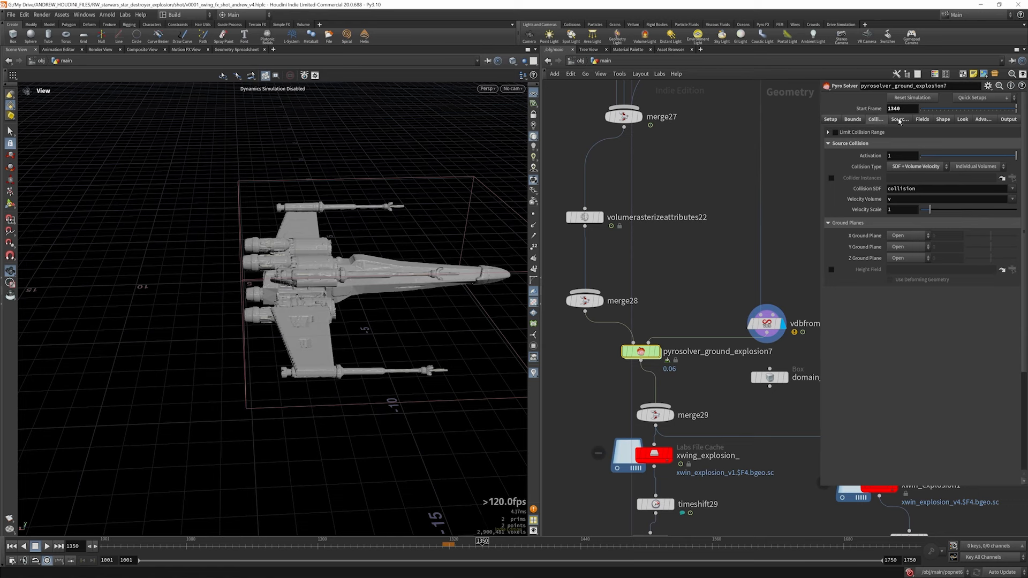
- Compare the pyro solver's source volumes with the volumerasterizeattributes22 node info, and disable Source 2, which uses trail_density
click(901, 121)
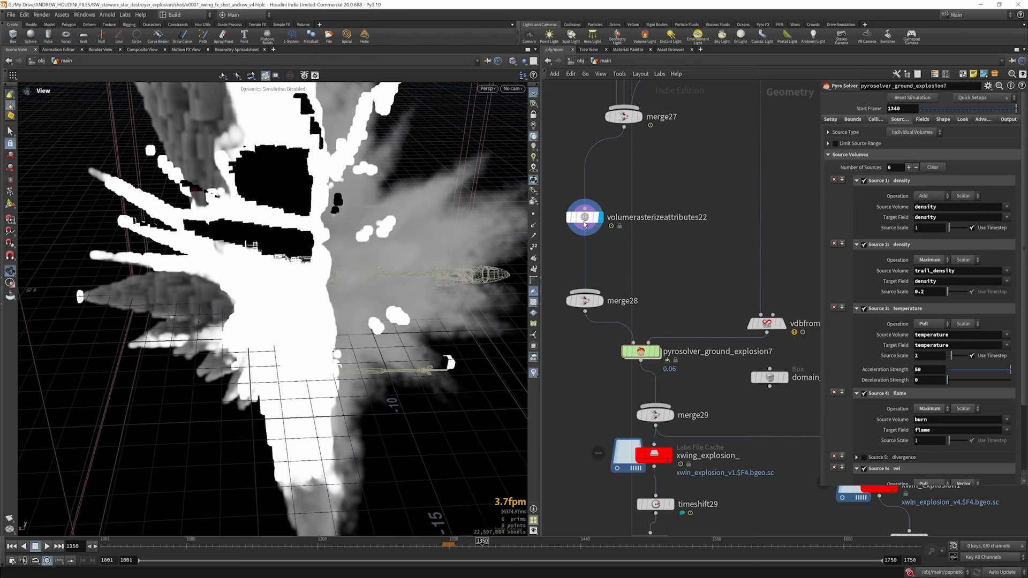
click(560, 219)
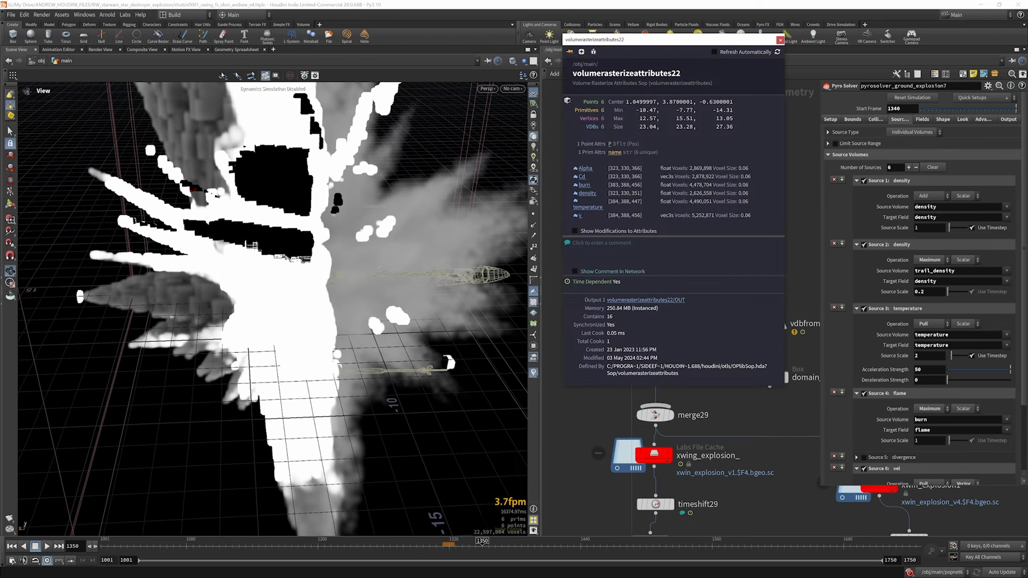
click(864, 245)
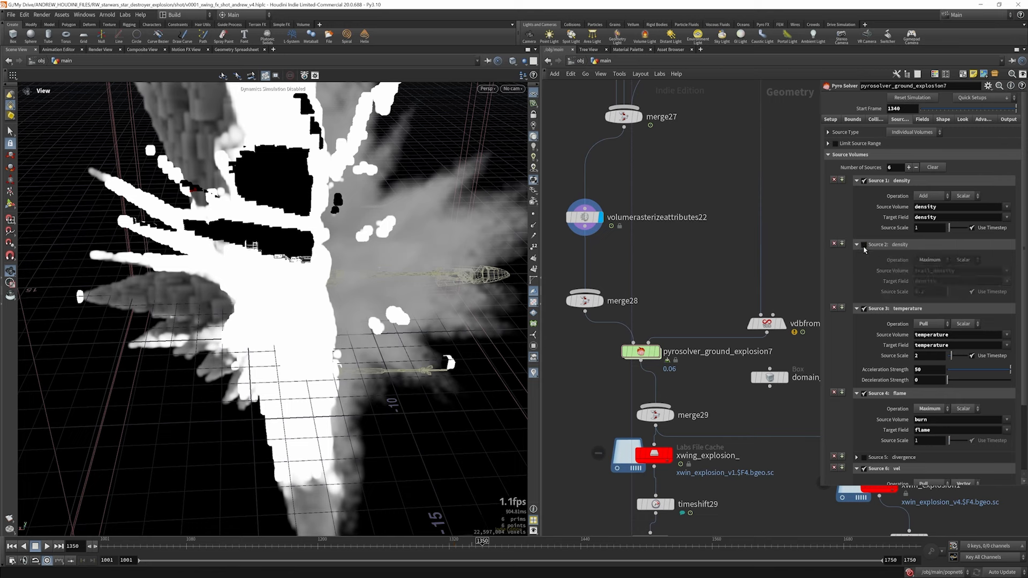
scroll(917, 369, down, 3)
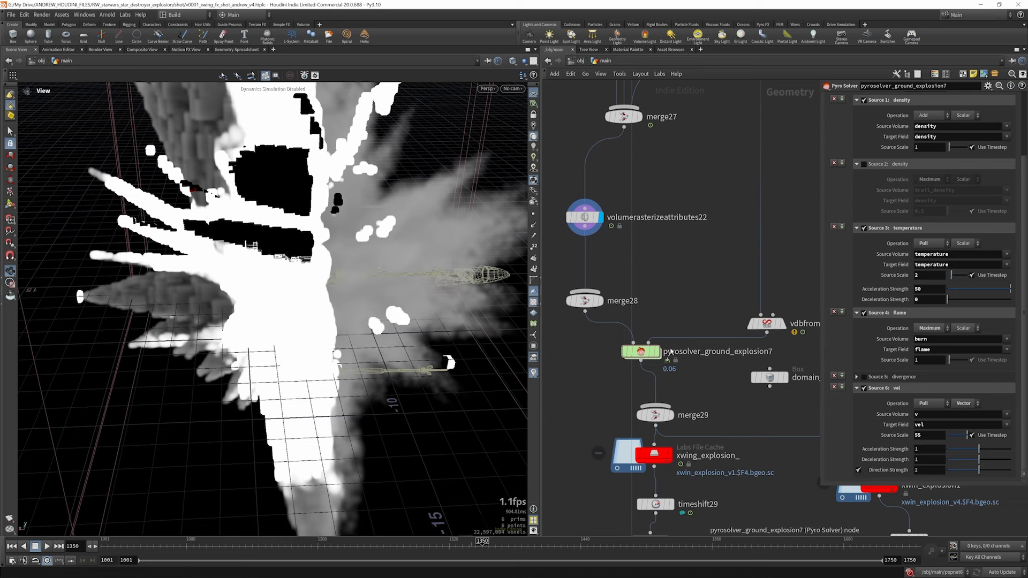
scroll(865, 333, up, 3)
scroll(865, 334, down, 2)
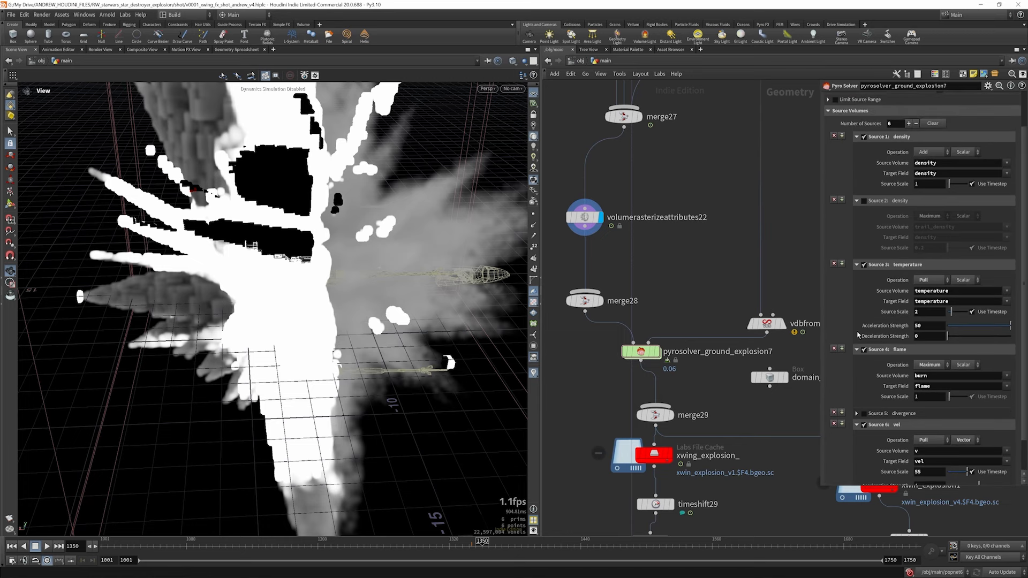
- Duplicate the xwing_explosion_ file cache beside the original and set the copy's base name to xwin_explosion_test
click(656, 456)
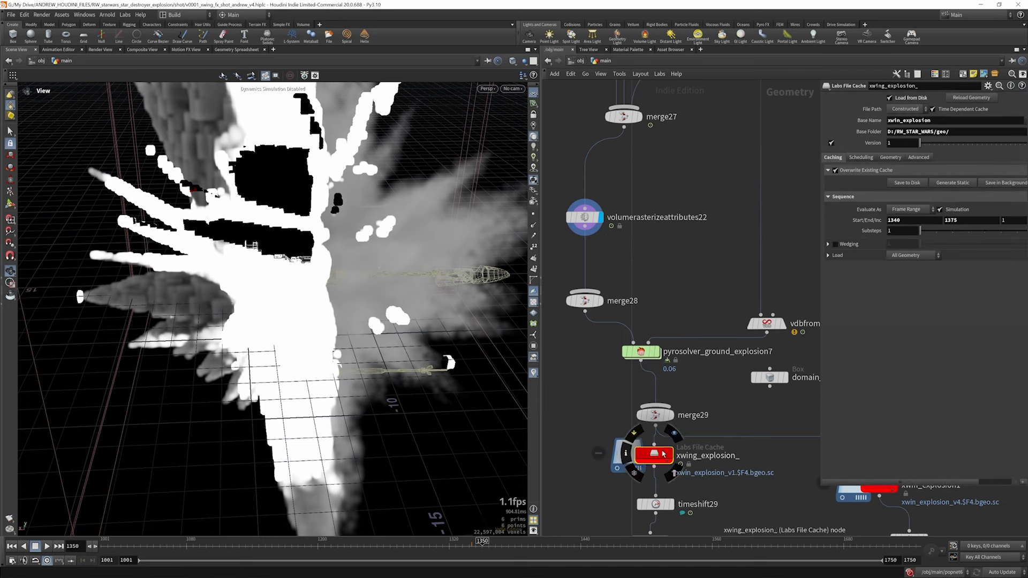
scroll(744, 400, down, 3)
scroll(706, 425, up, 2)
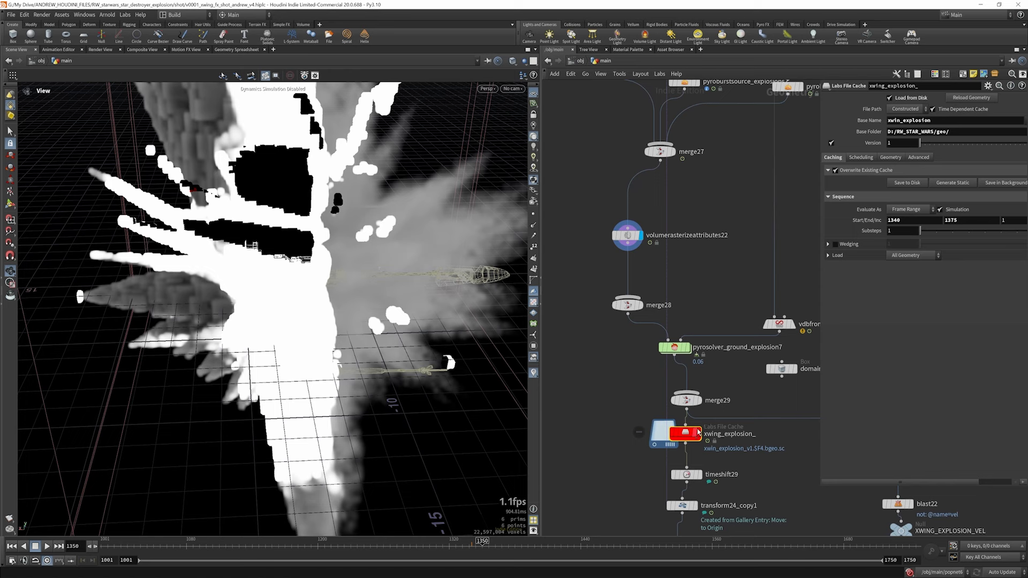
alt+drag(687, 434, 578, 447)
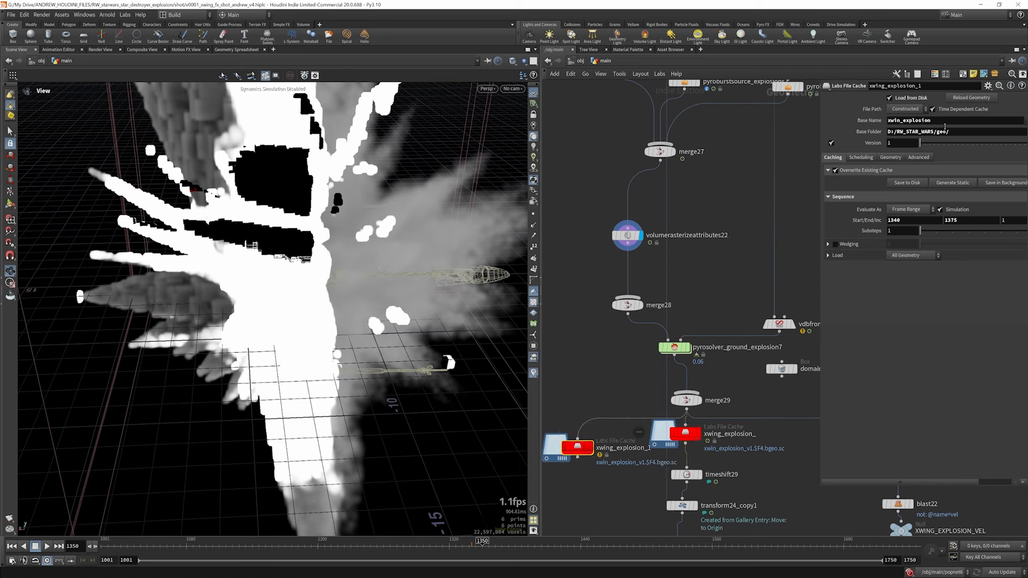
click(943, 121)
key(Return)
- Examine the gasdisturb1 and gasdisturb5 settings in the solver's FORCES network, and return to the main network
double_click(674, 347)
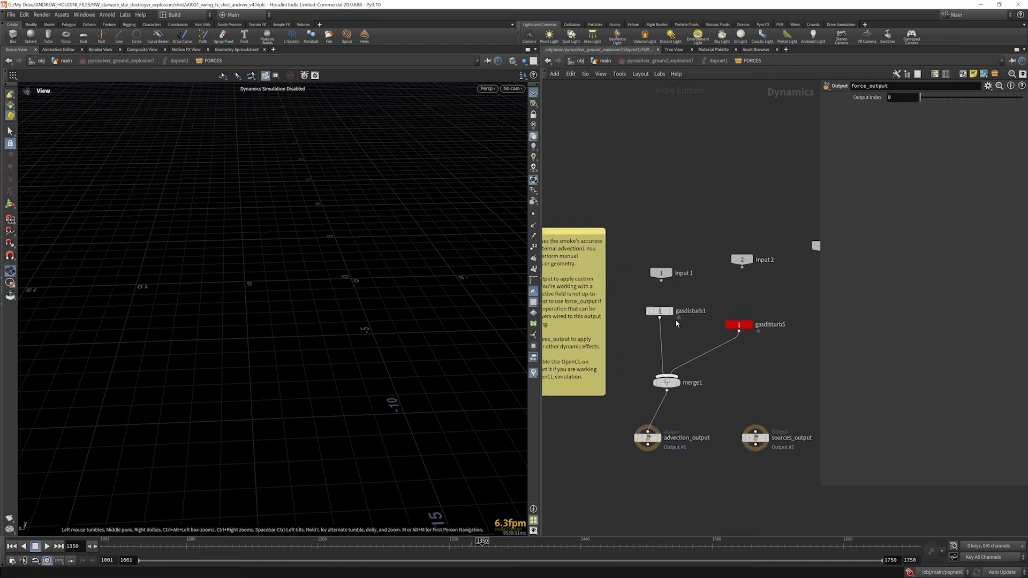
scroll(672, 321, up, 5)
click(632, 301)
scroll(631, 300, down, 4)
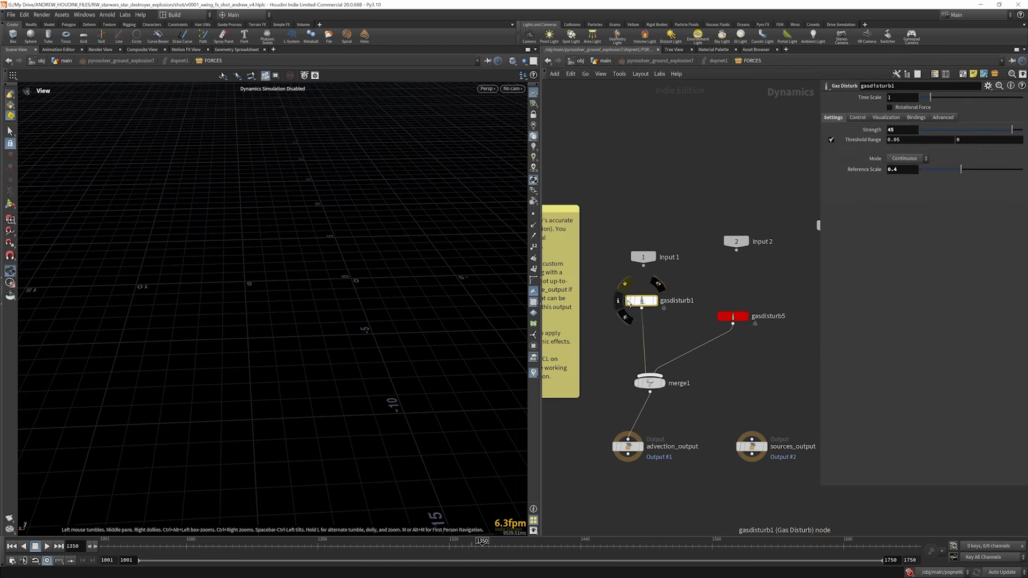
click(732, 317)
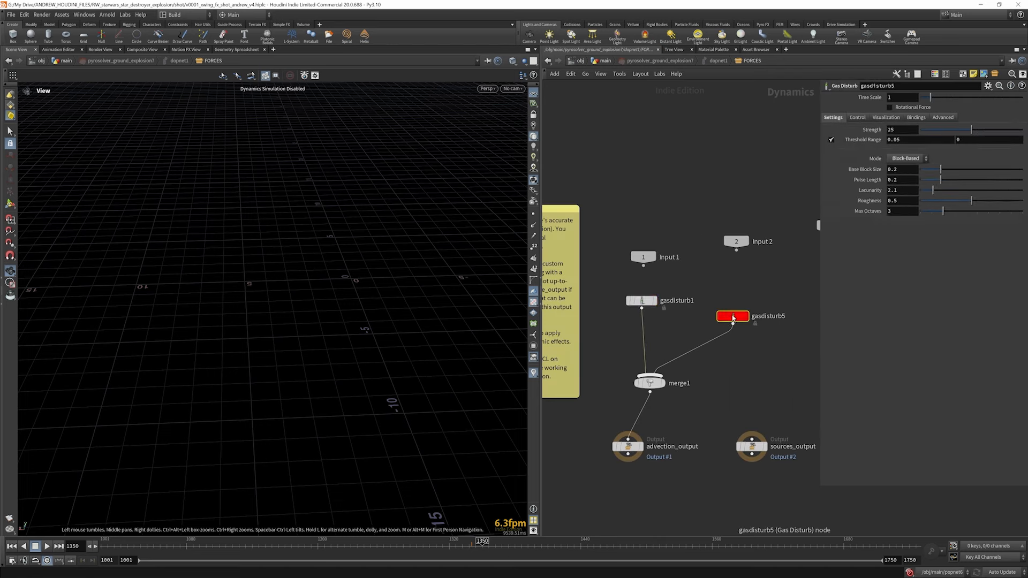
scroll(702, 311, down, 2)
scroll(707, 323, up, 2)
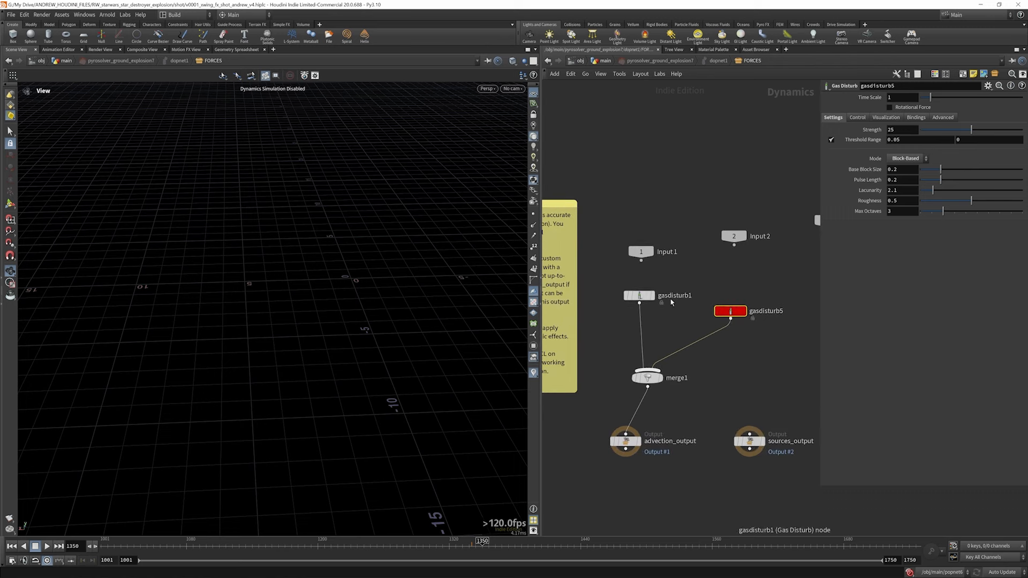
scroll(730, 316, down, 2)
click(605, 61)
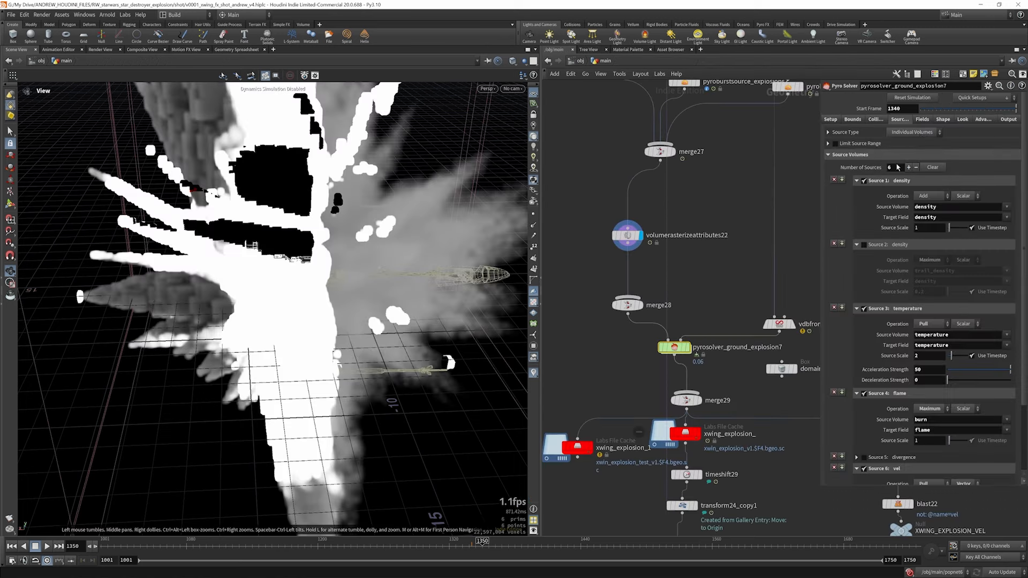
- Review the density, temperature and flame fields, shaping forces, and smoke and fire look settings of pyrosolver_ground_explosion7
click(922, 120)
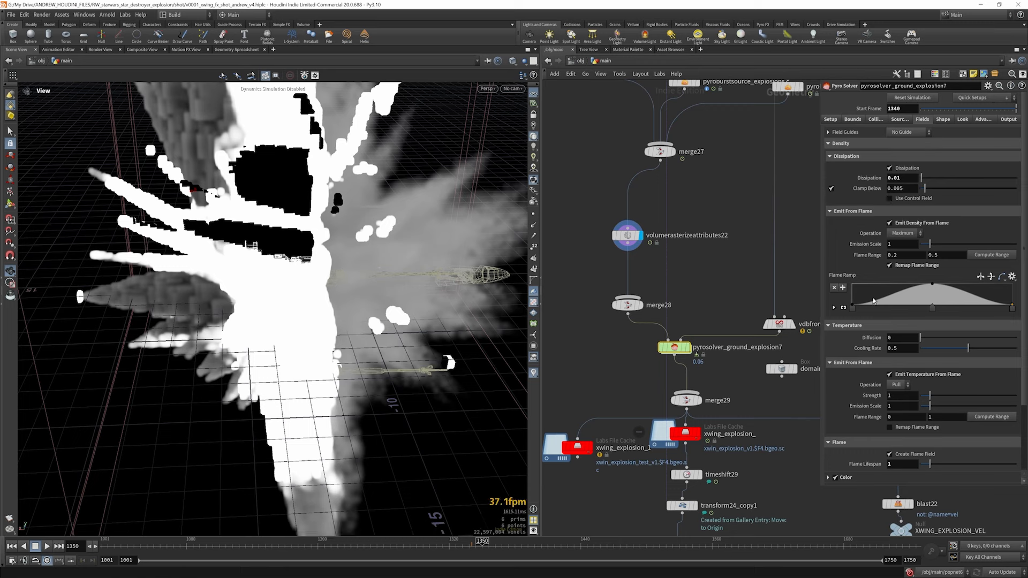
scroll(917, 330, down, 1)
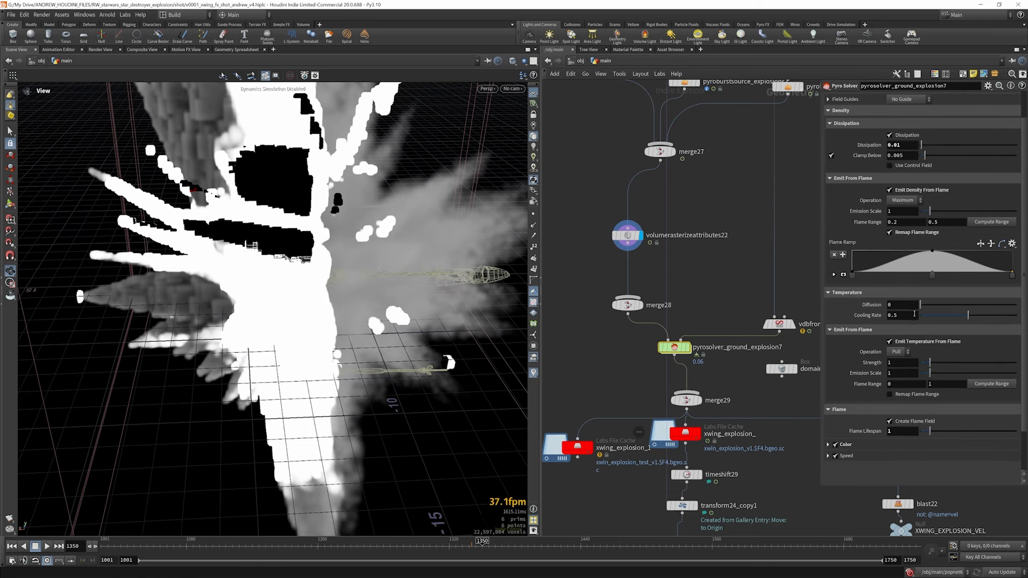
scroll(914, 314, up, 1)
click(943, 119)
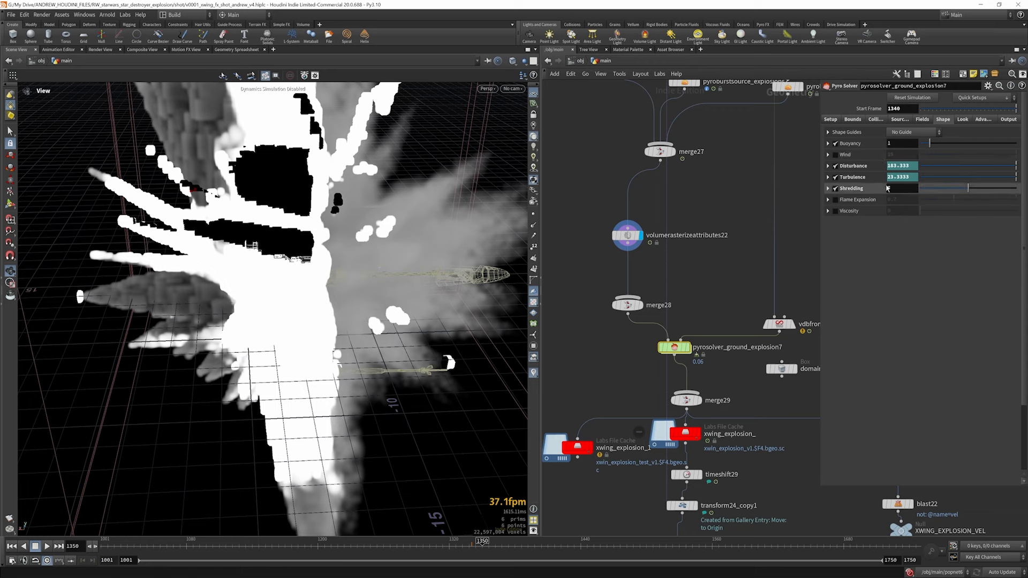
click(962, 120)
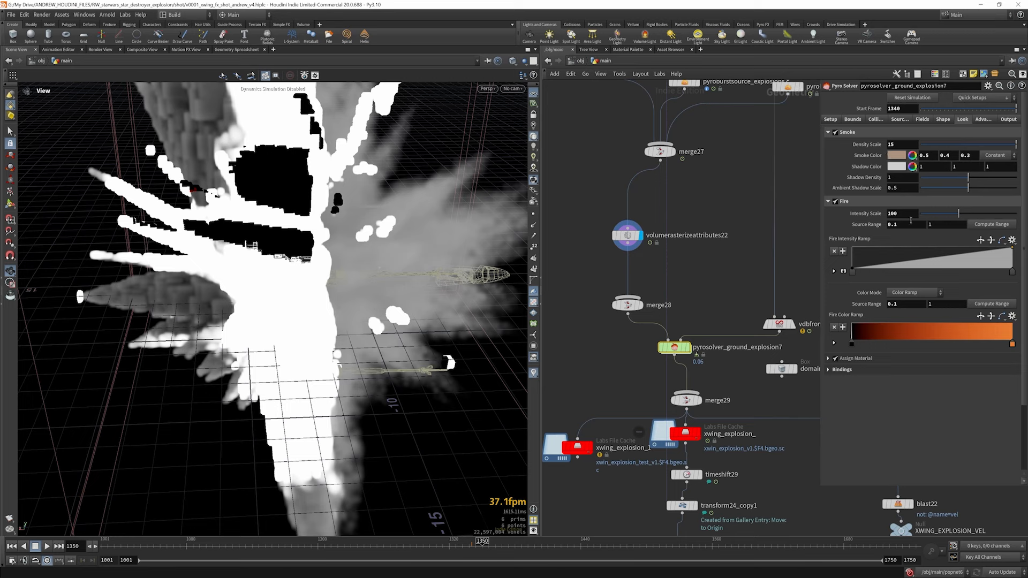
- Survey the explosion network and check the caching settings of the xwin_explosion_test file cache
scroll(660, 326, down, 5)
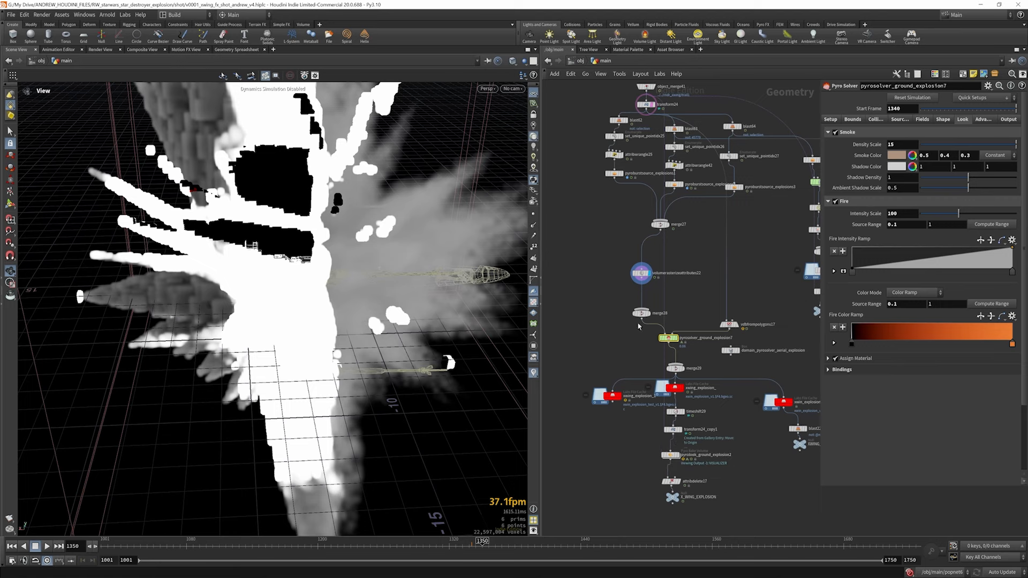
scroll(664, 337, up, 3)
scroll(667, 345, down, 4)
scroll(668, 348, up, 2)
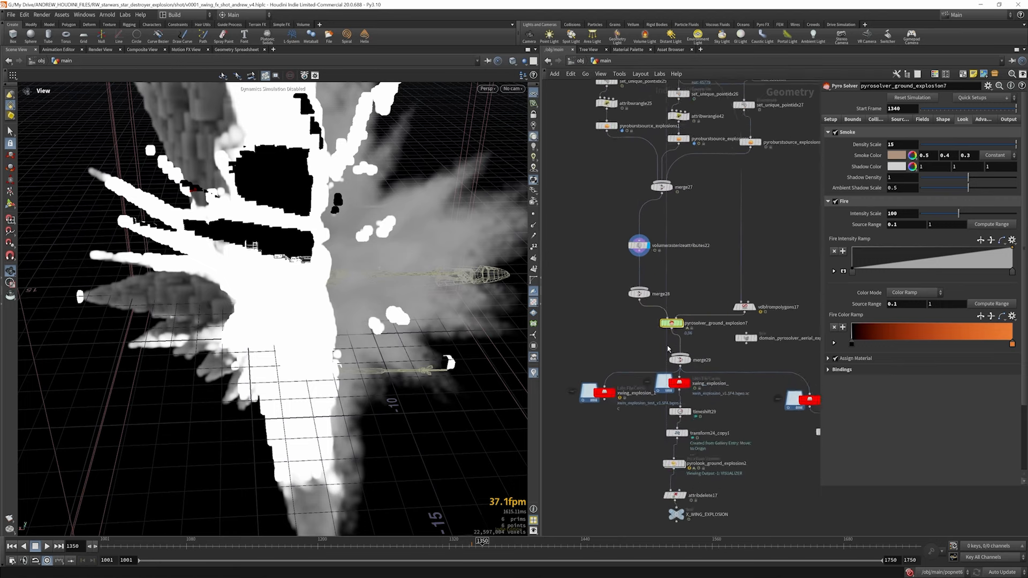
scroll(668, 349, up, 2)
click(593, 403)
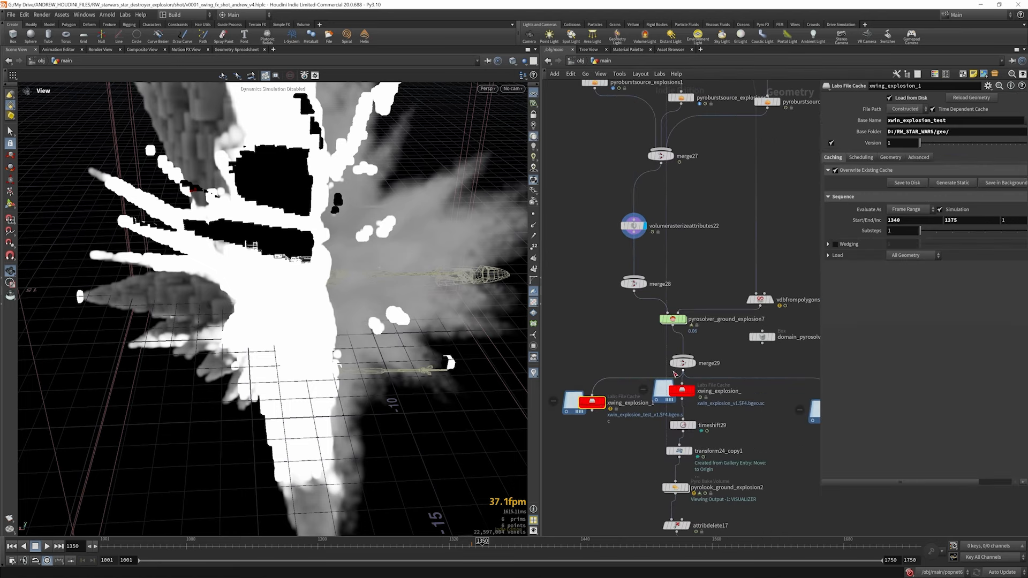
- Display pyrolook_ground_explosion2 with transform24_copy1 bypassed, frame the explosion up close, and go to frame 1348
click(686, 488)
click(667, 438)
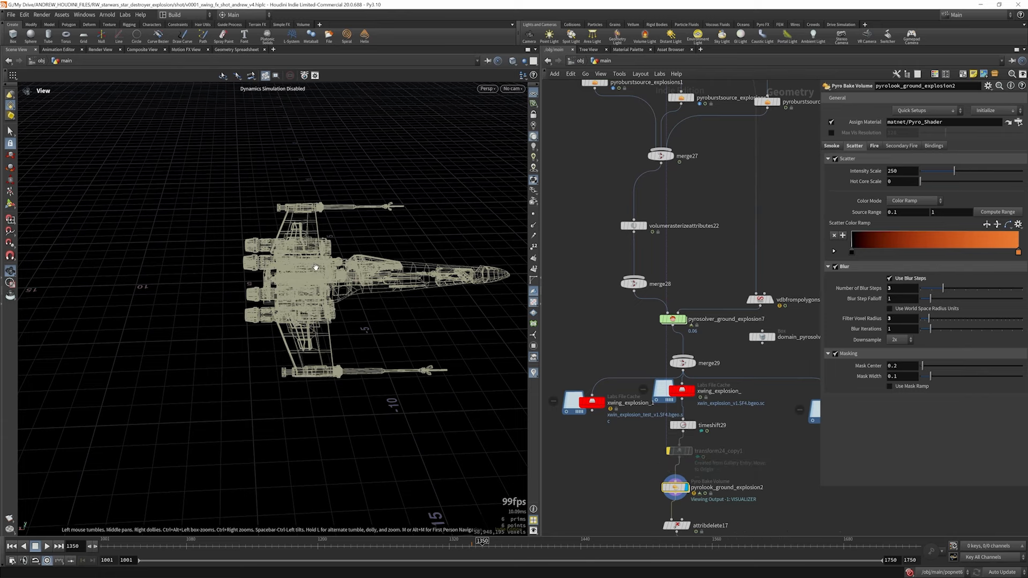
key(f)
scroll(280, 325, up, 6)
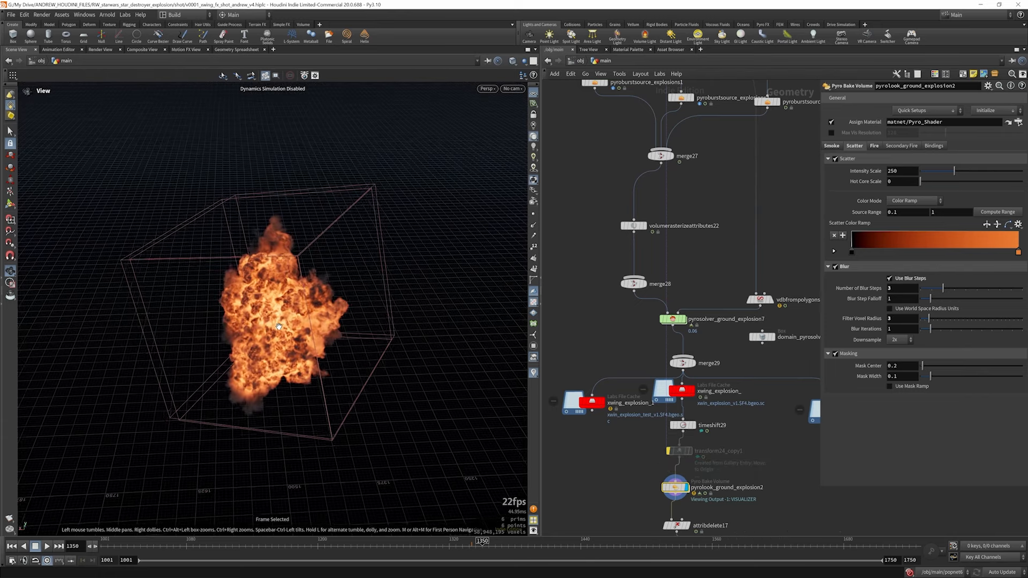
drag(279, 325, 376, 503)
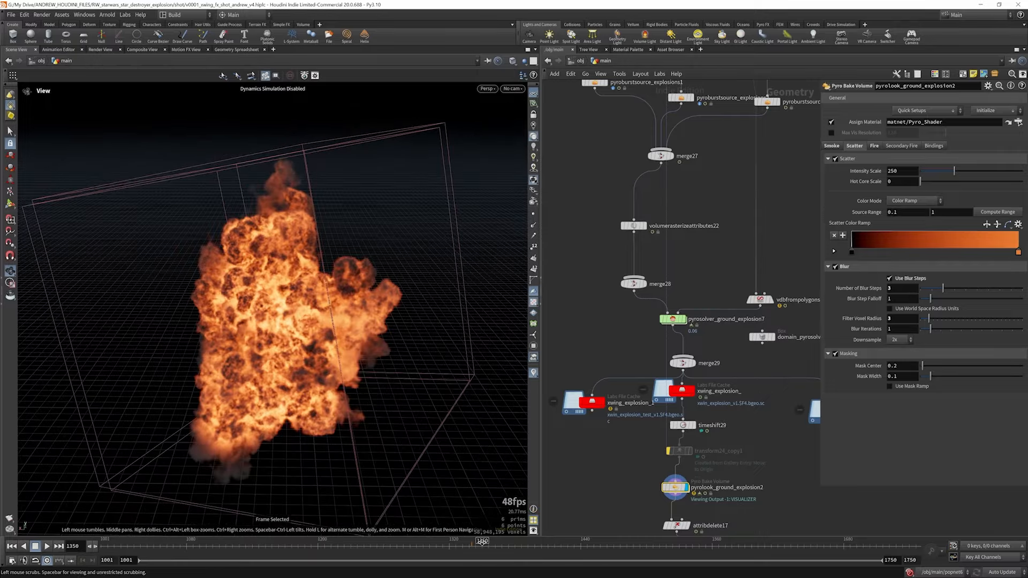
click(475, 544)
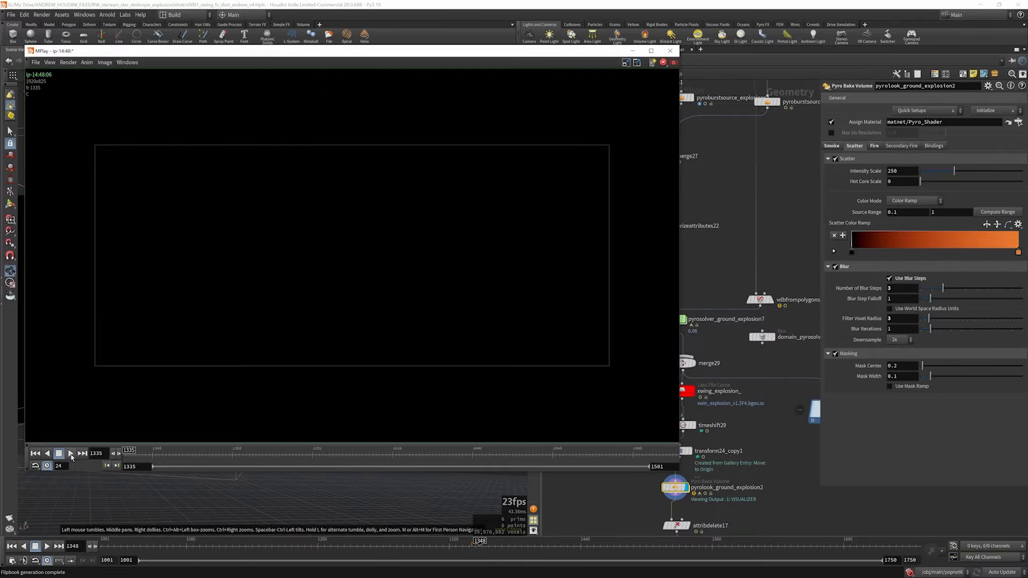
- Play back the flipbook of frames 1335 to 1501 in MPlay, and close the player
click(71, 454)
click(70, 454)
click(69, 453)
click(677, 51)
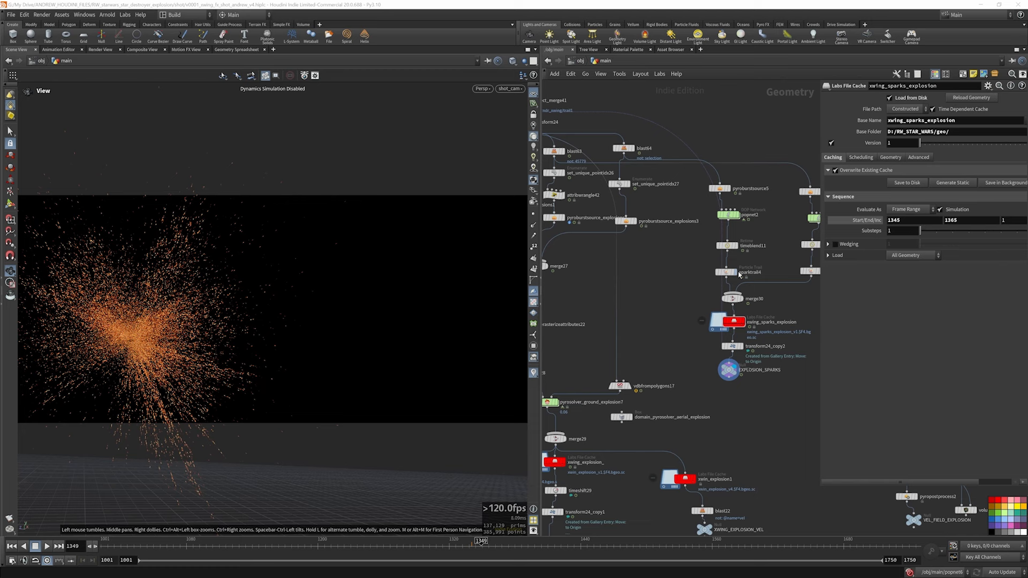
- Trace the explosion sparks branch from its blast nodes, displaying blast63 and pyroburstsource5
scroll(738, 287, down, 4)
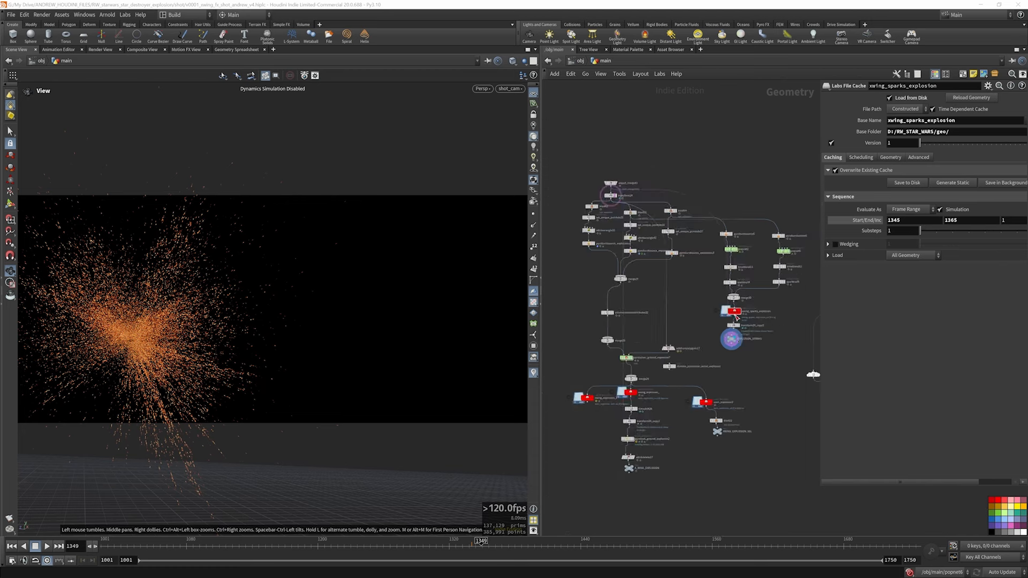
scroll(733, 310, up, 5)
scroll(715, 259, down, 4)
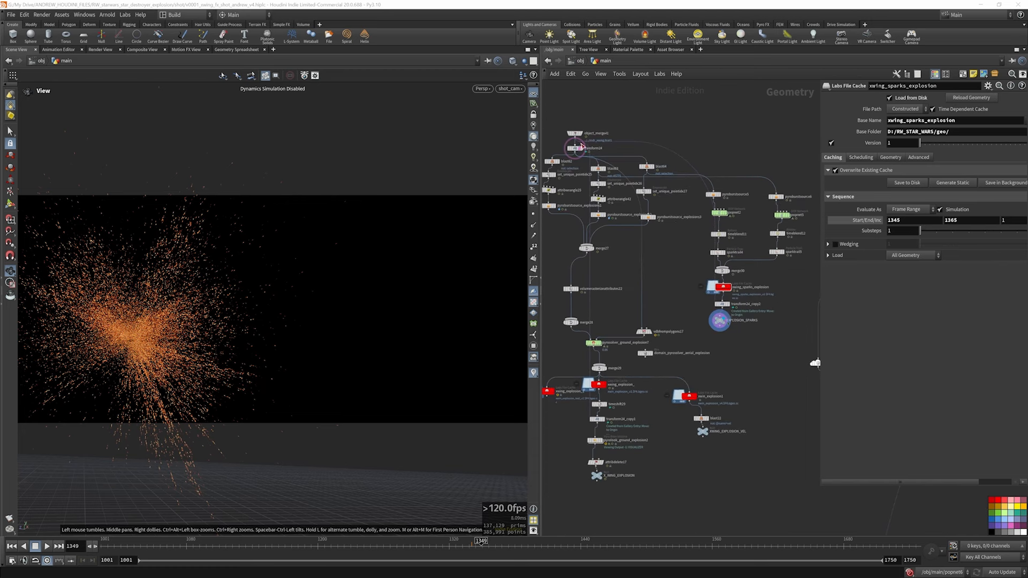
click(609, 175)
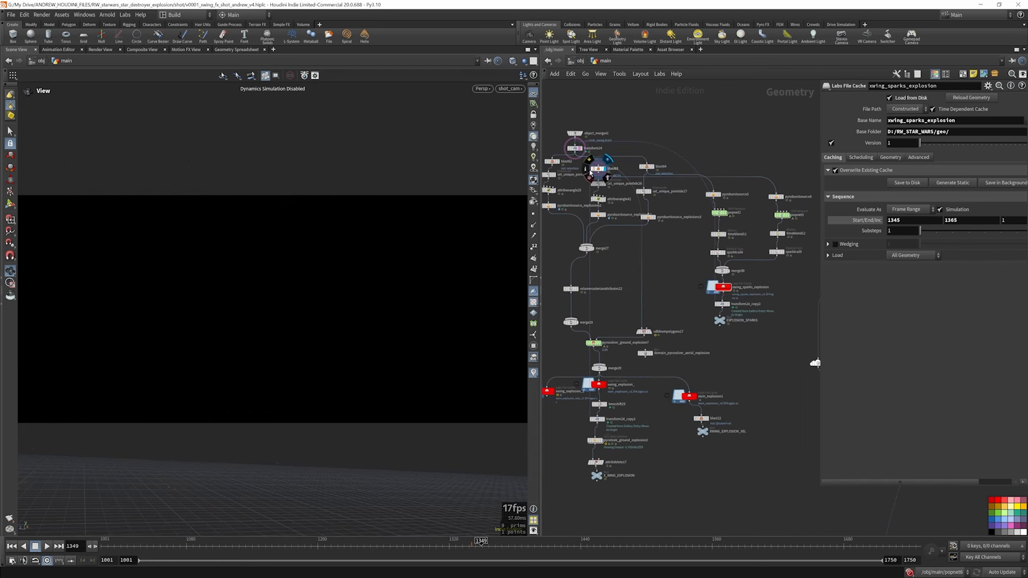
scroll(600, 216, up, 2)
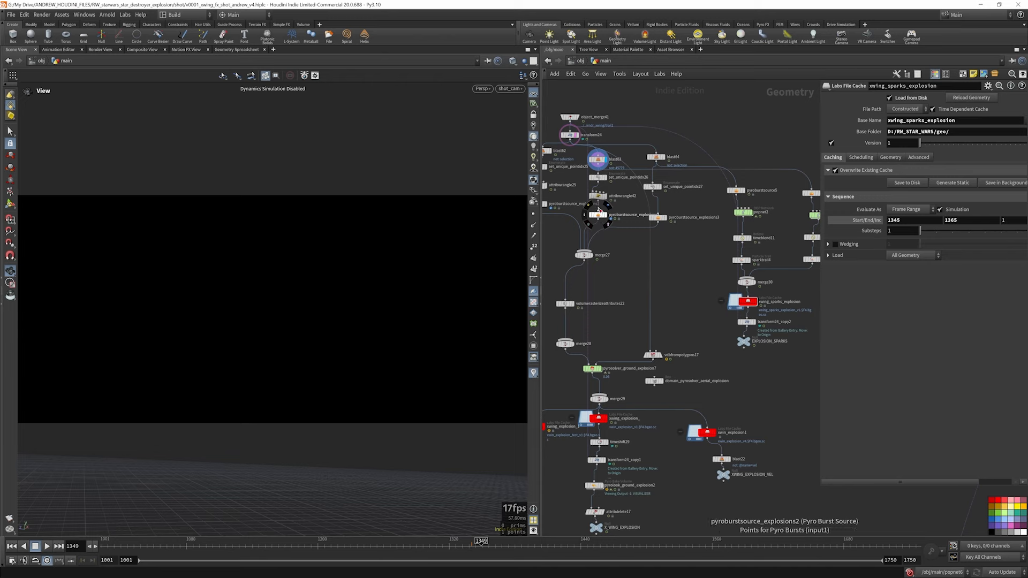
scroll(750, 195, up, 2)
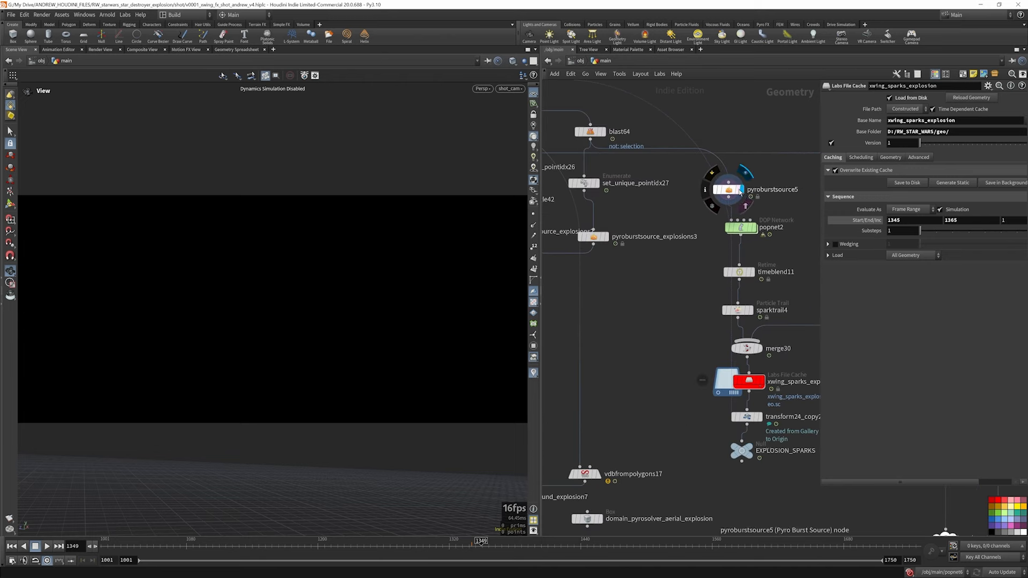
scroll(674, 195, down, 4)
scroll(745, 192, up, 4)
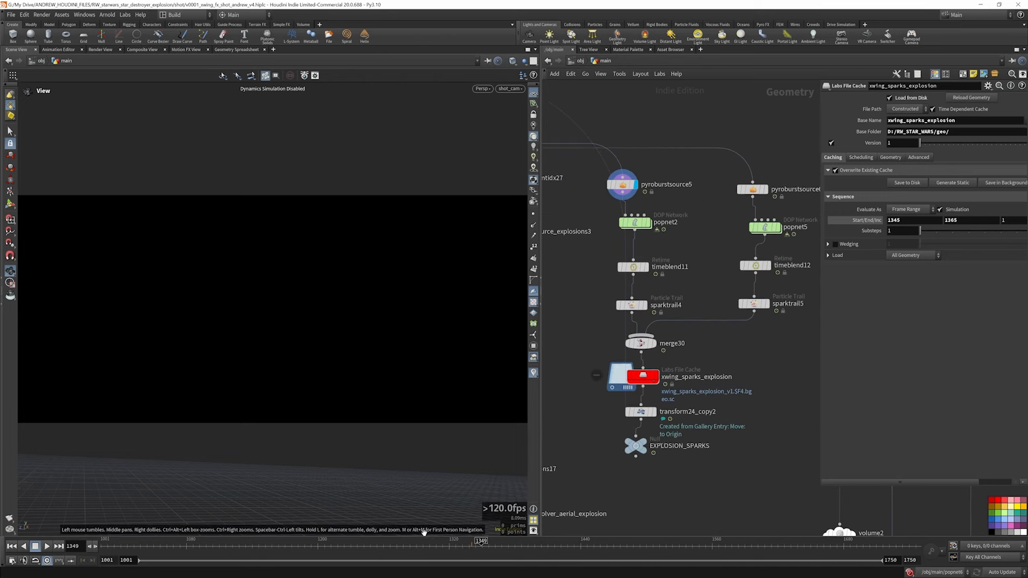
- Leave the shot camera and inspect the pyroburstsource5 and pyroburstsource6 burst points around the X-wing at frame 1347
click(466, 542)
mouse_move(469, 543)
mouse_down()
mouse_move(502, 547)
mouse_move(457, 545)
mouse_up()
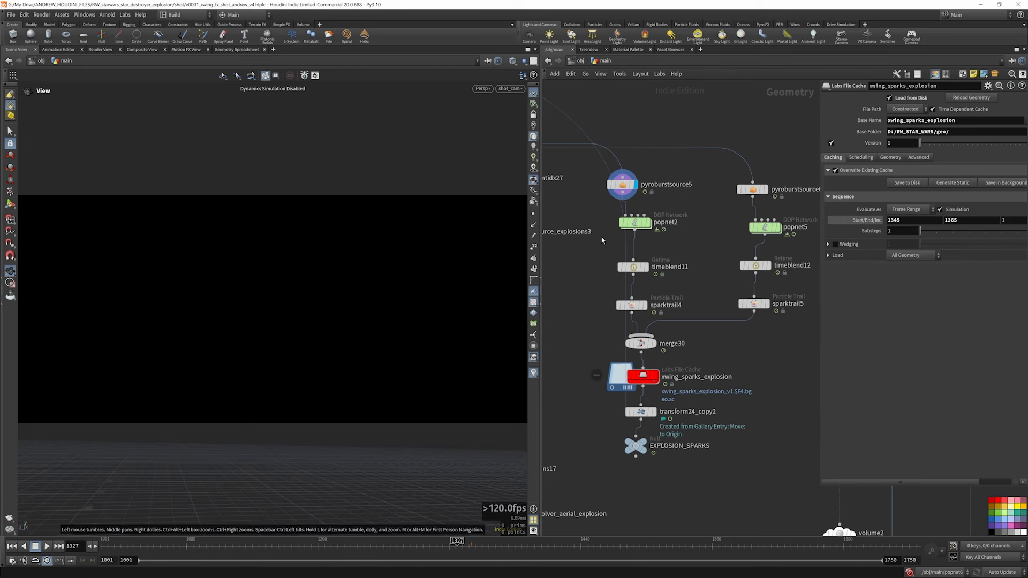
click(333, 293)
click(512, 90)
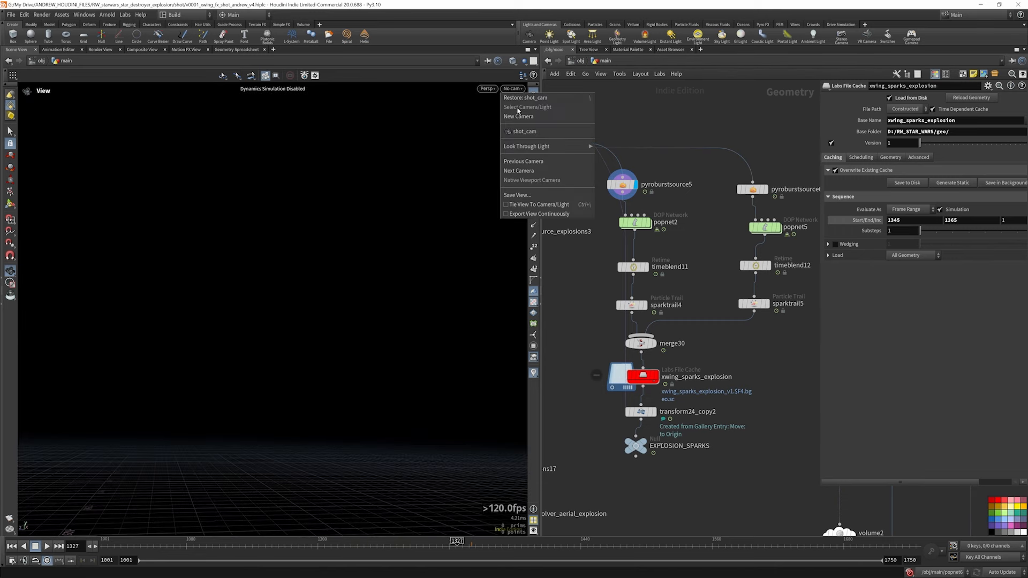
click(412, 184)
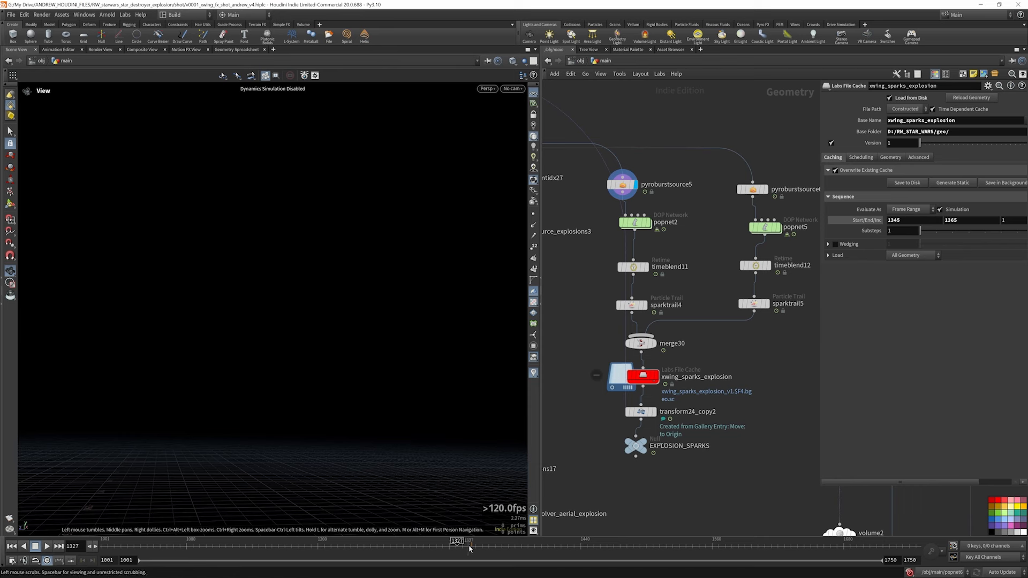
click(622, 185)
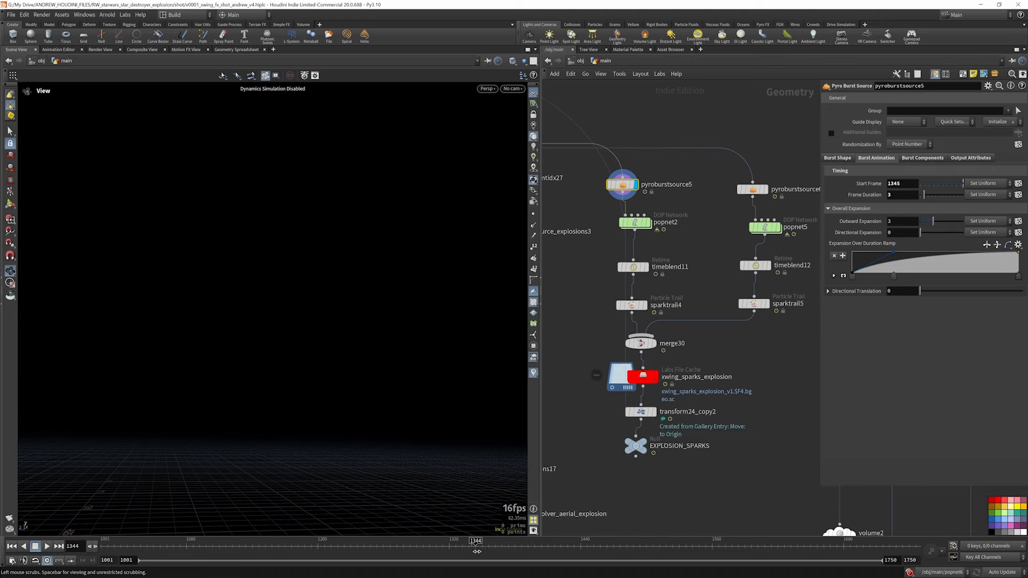
key(f)
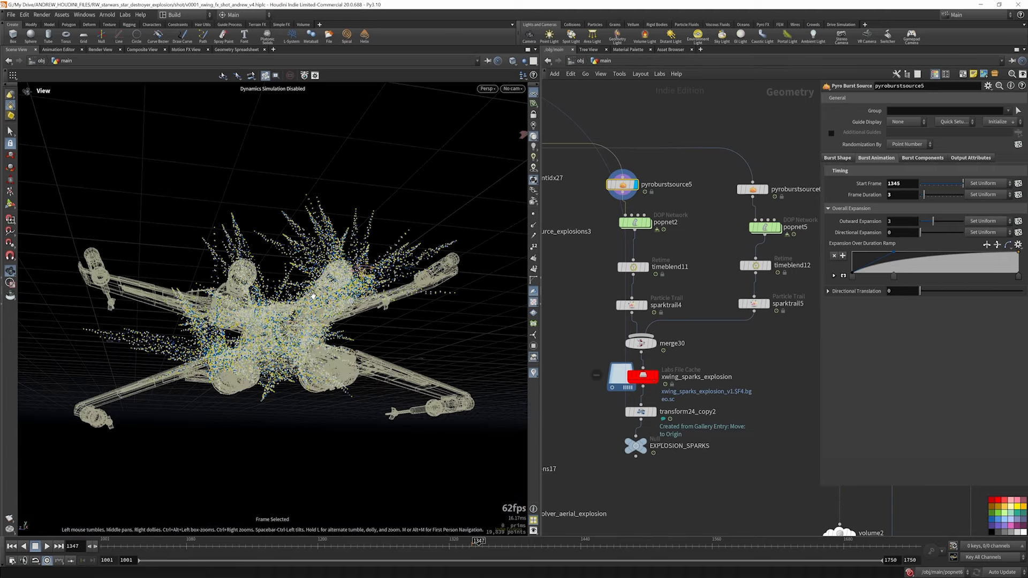
drag(326, 302, 519, 349)
click(769, 172)
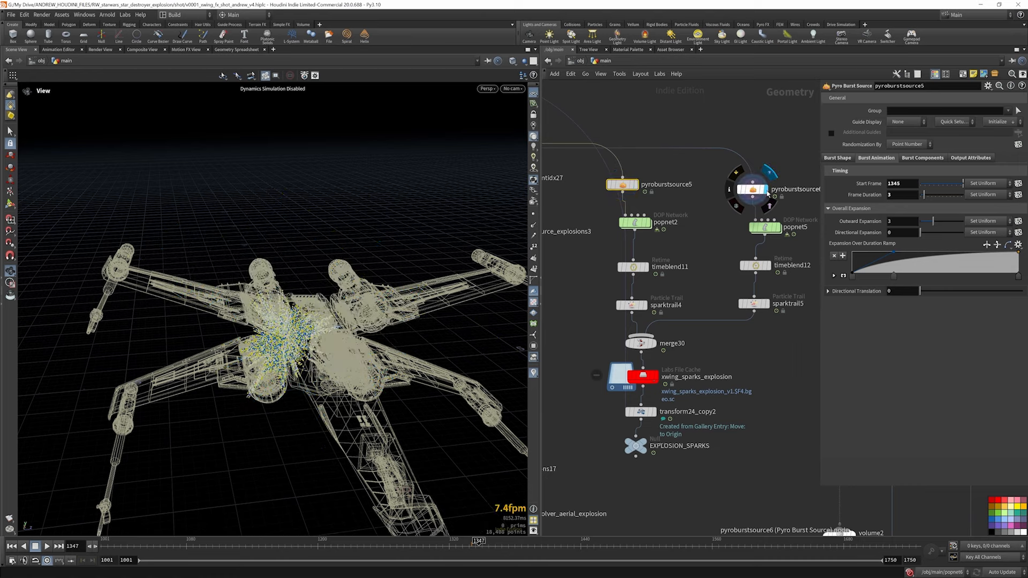
- Display the timeblend11 particles and the sparktrail4 trails, scrubbing the trails to frame 1351
click(650, 250)
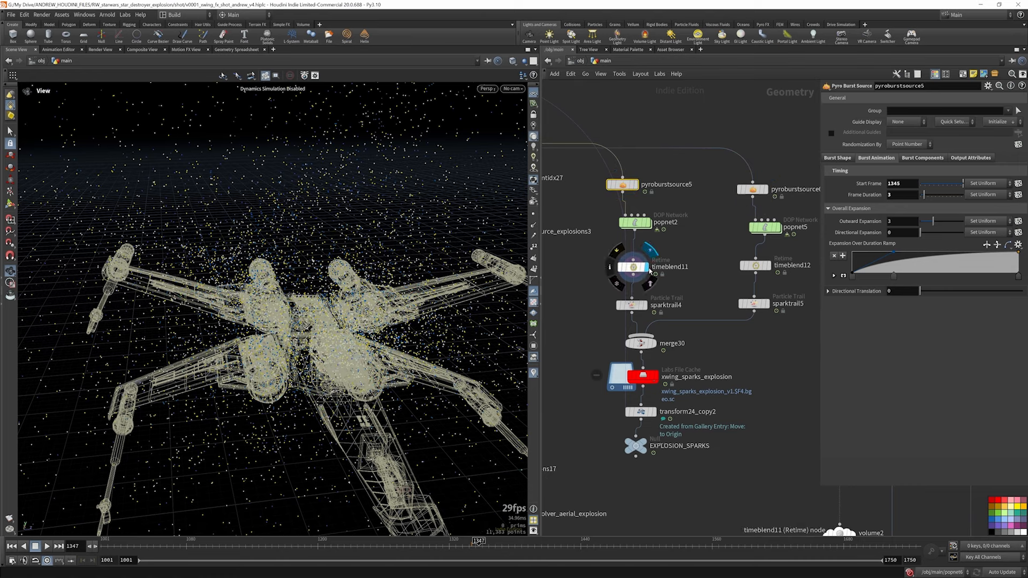
click(647, 308)
drag(637, 306, 646, 305)
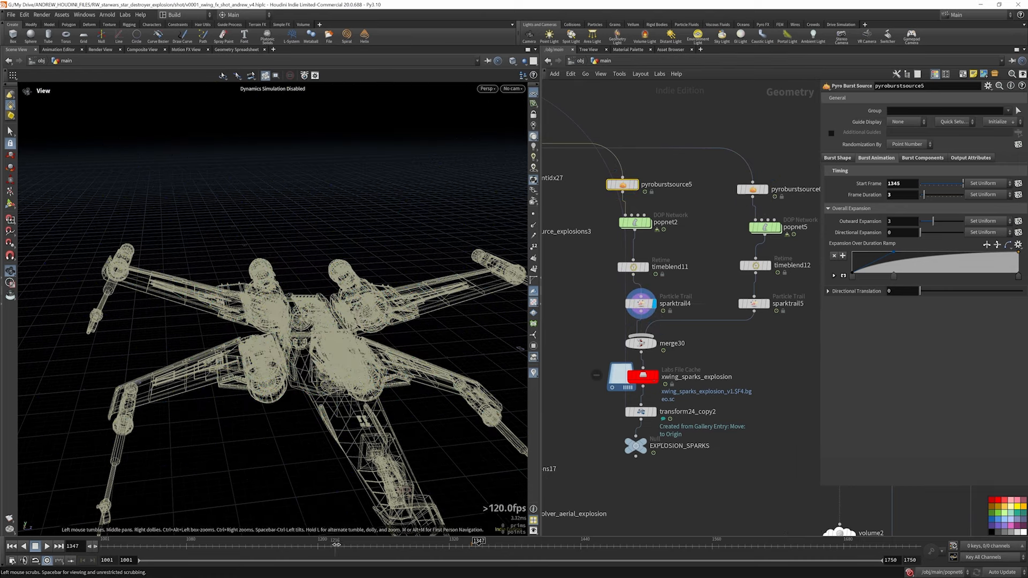
drag(376, 546, 483, 549)
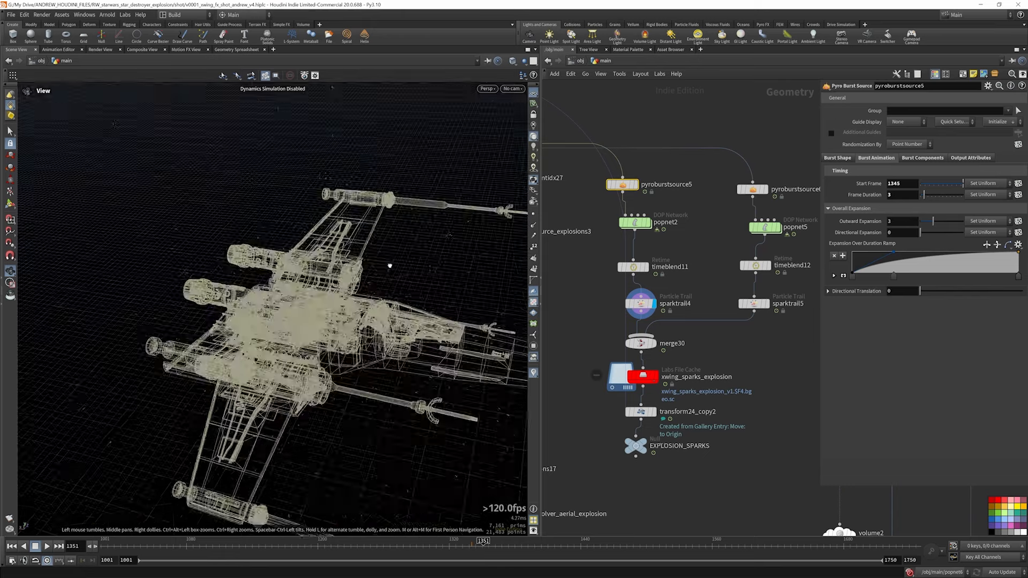
- Compare the output and settings of sparktrail5 with those of timeblend12
mouse_move(770, 307)
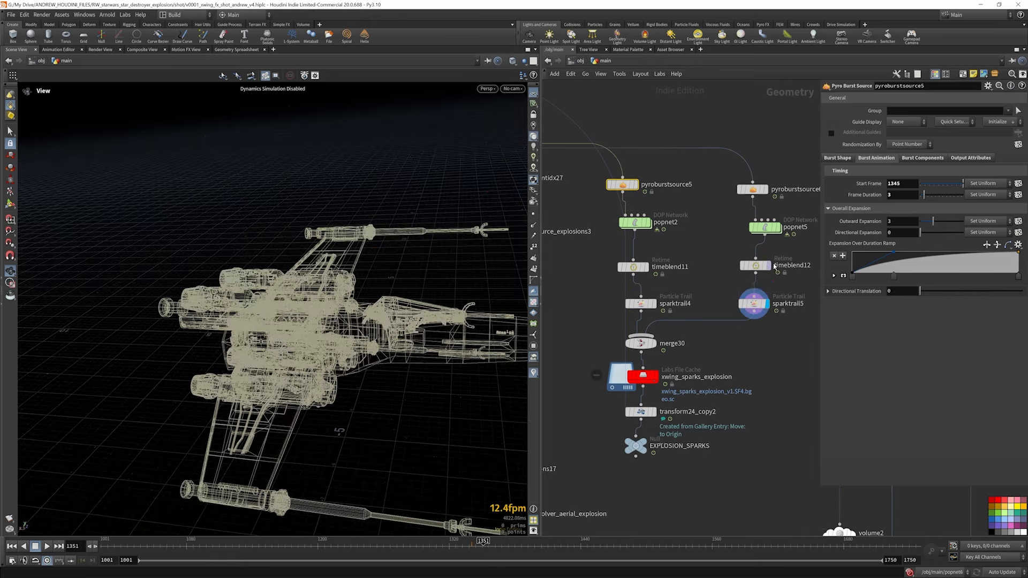
click(769, 267)
click(768, 305)
click(755, 266)
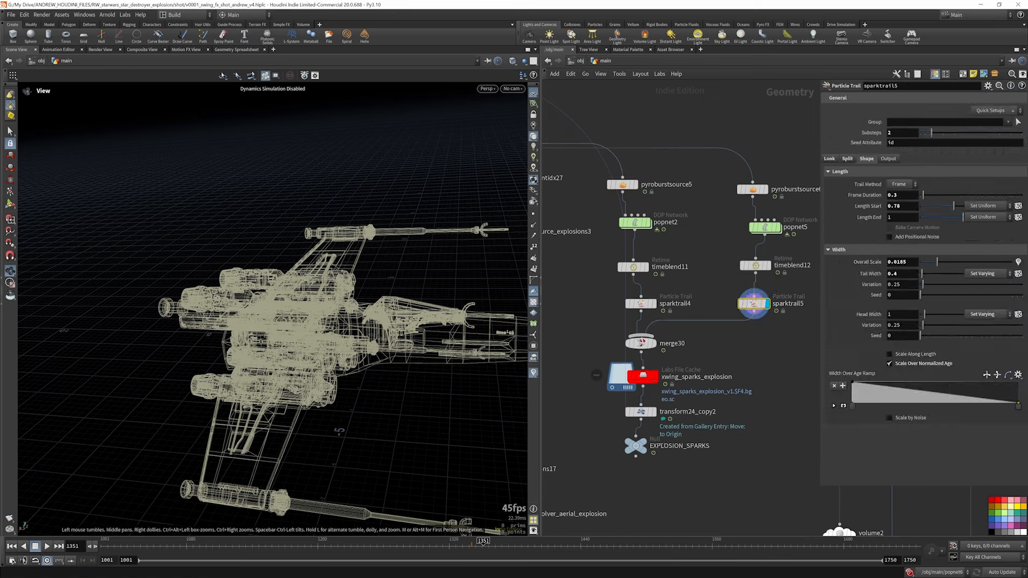
click(770, 267)
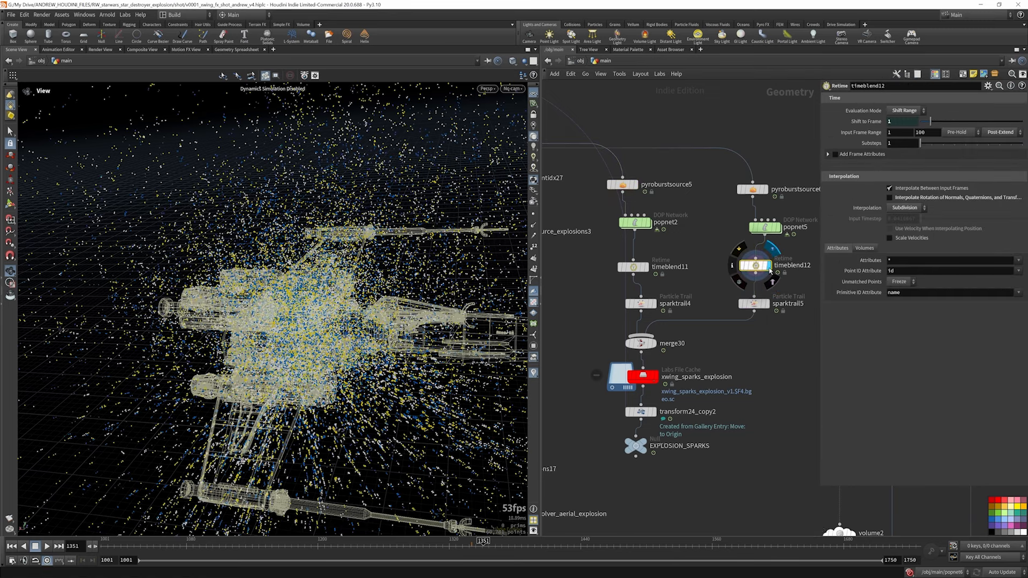
- Display the combined spark trails at merge30 and scrub them through to frame 1355
click(656, 344)
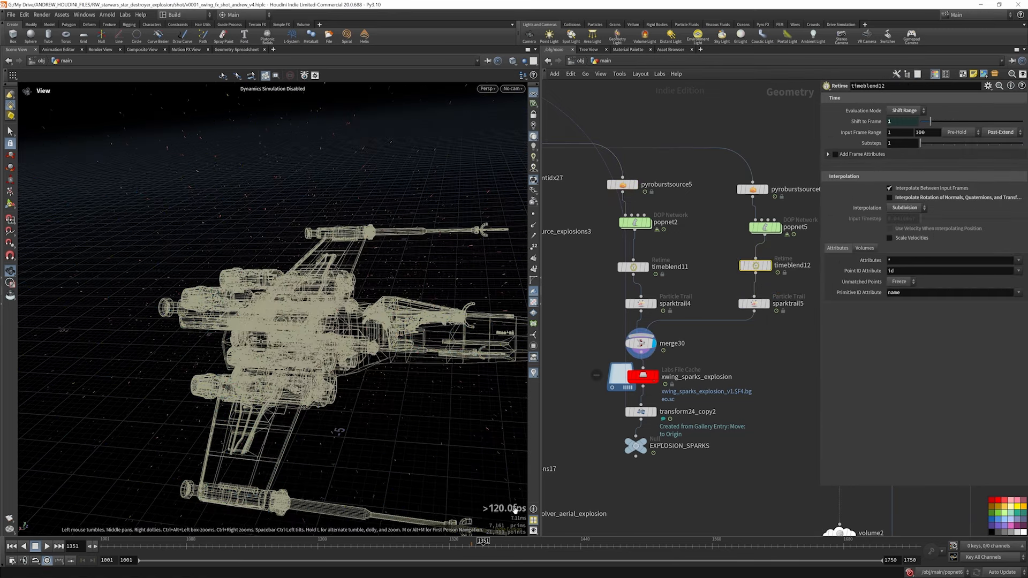
click(471, 545)
drag(471, 544, 489, 545)
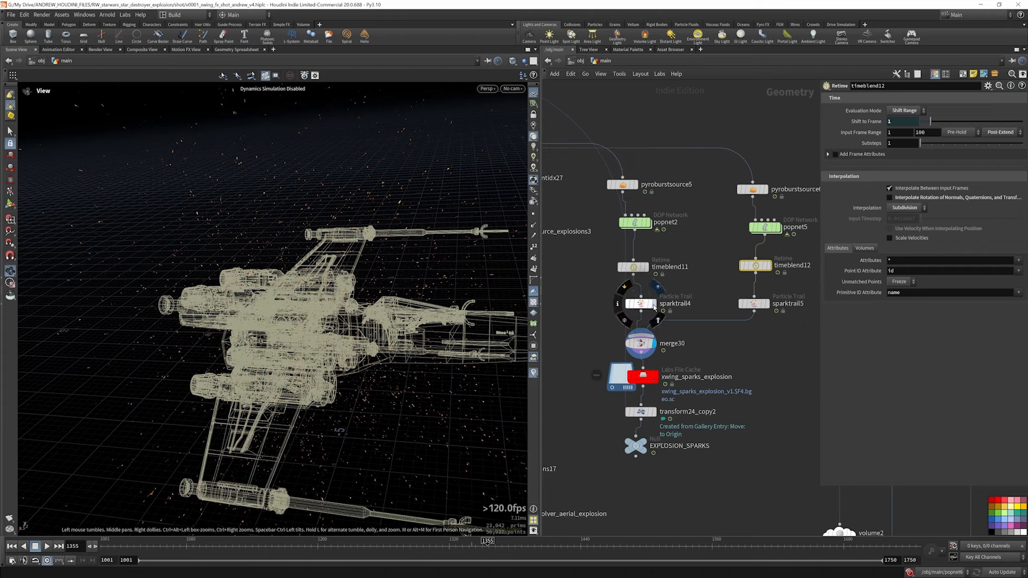
- Display the xwing_sparks_explosion cache and scrub the full spark burst through to frame 1359
click(657, 378)
mouse_move(474, 543)
mouse_down()
mouse_move(463, 545)
mouse_move(481, 546)
mouse_up()
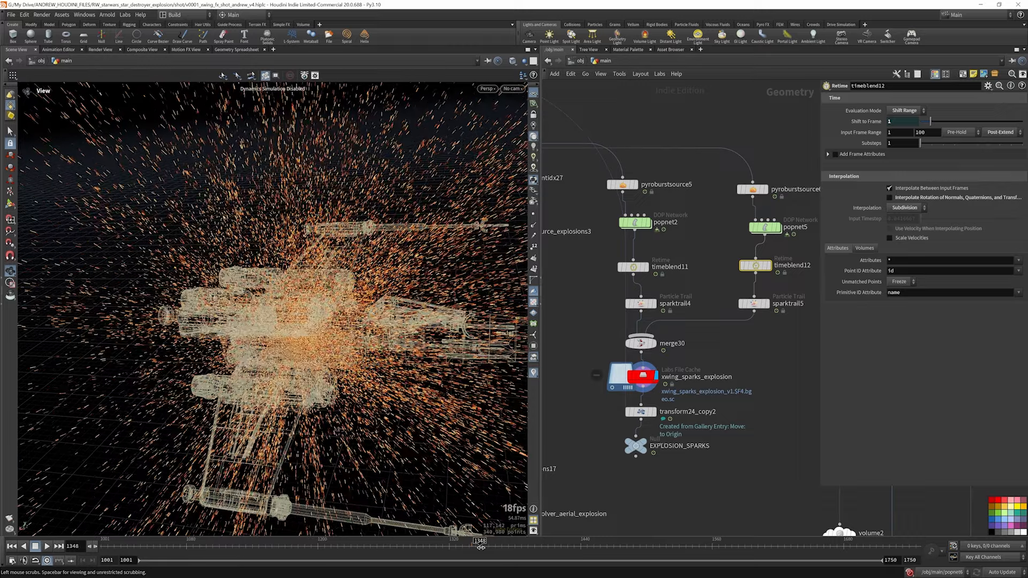
right_drag(408, 436, 272, 313)
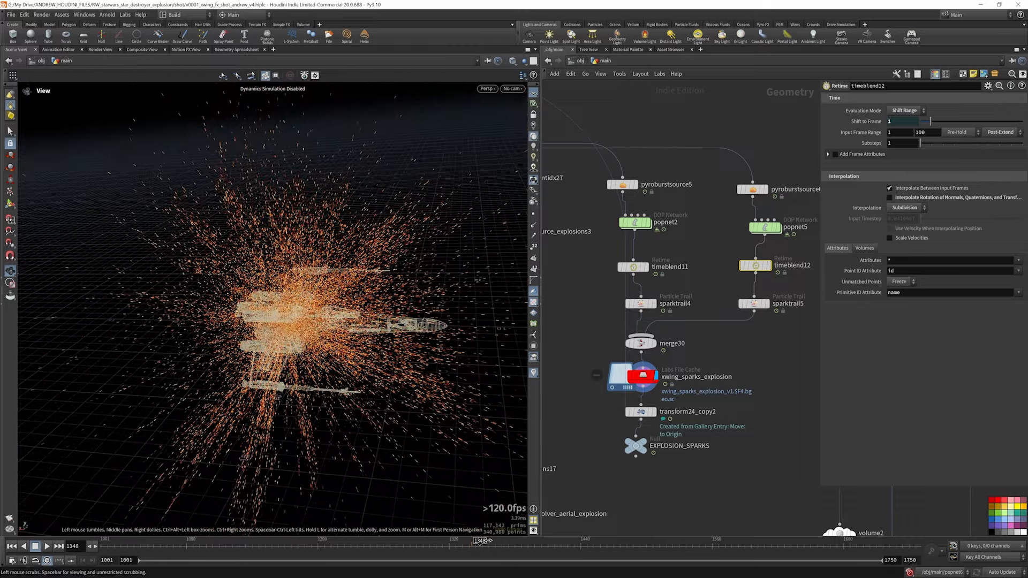
mouse_move(484, 543)
mouse_down()
mouse_move(470, 544)
mouse_move(499, 549)
mouse_up()
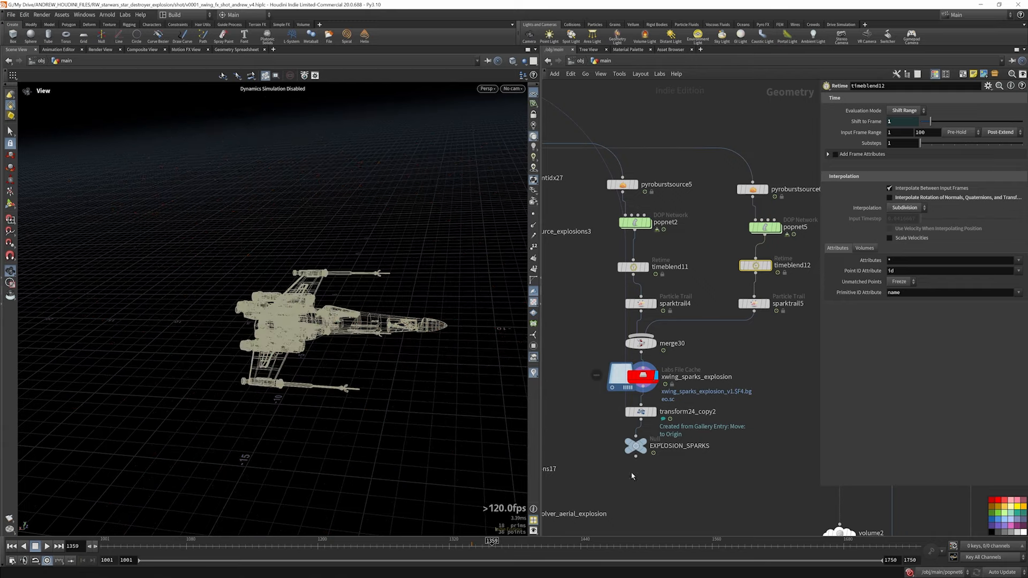
- Scrub the xwing_sparks_explosion burst back to frame 1349
scroll(664, 410, down, 4)
scroll(654, 422, up, 2)
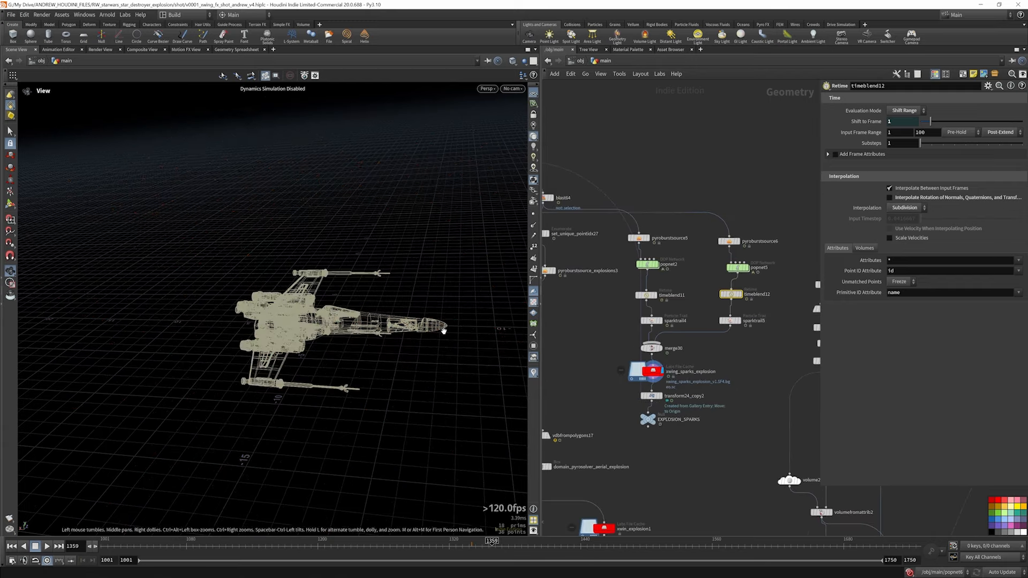
scroll(719, 312, down, 4)
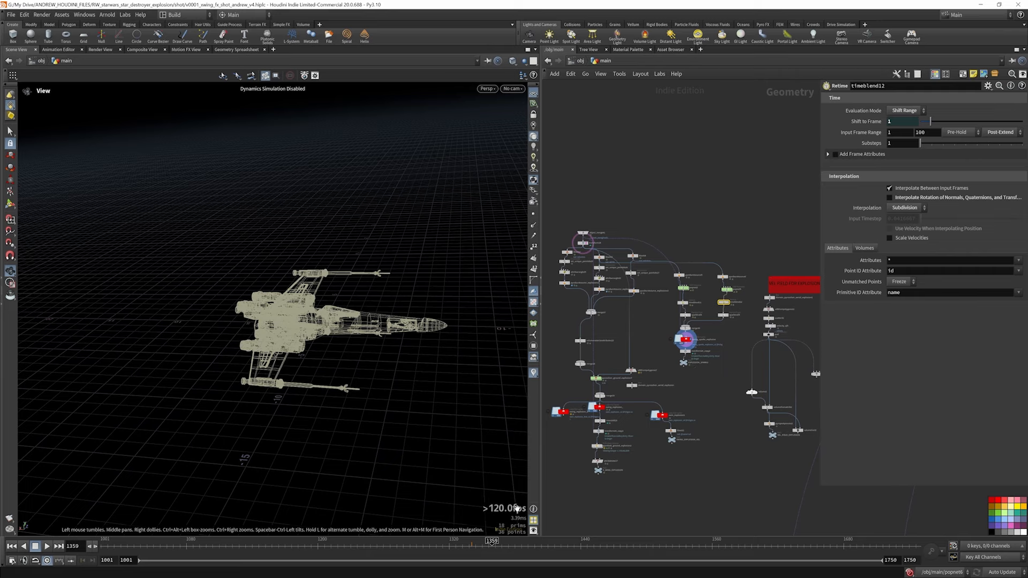
mouse_move(482, 547)
mouse_down()
mouse_move(473, 547)
mouse_move(481, 547)
mouse_up()
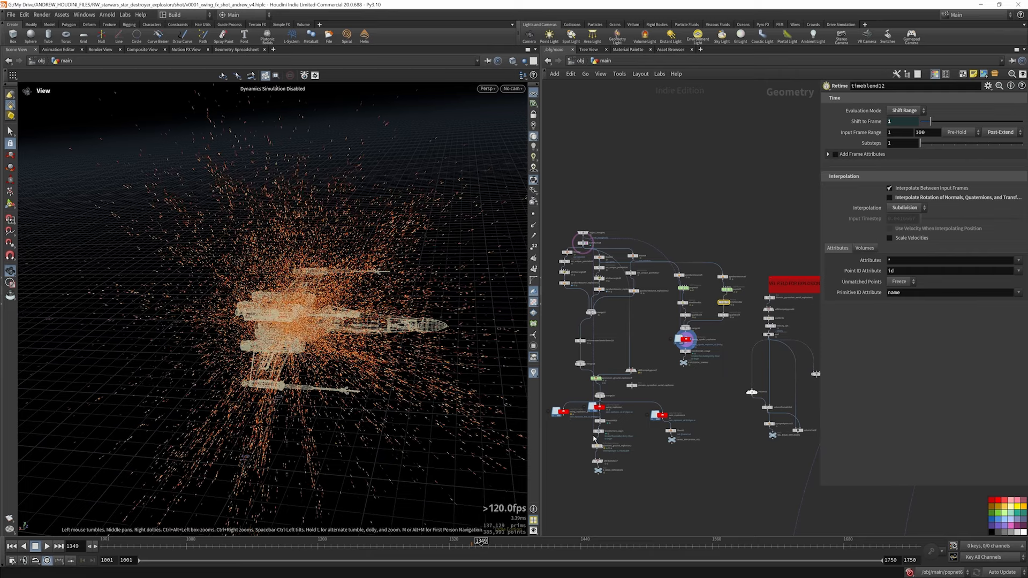
- Move the EXPLOSION_SPARKS null lower, then add a Merge node fed by xwing_sparks_explosion and pyrolook_ground_explosion2
scroll(675, 382, up, 8)
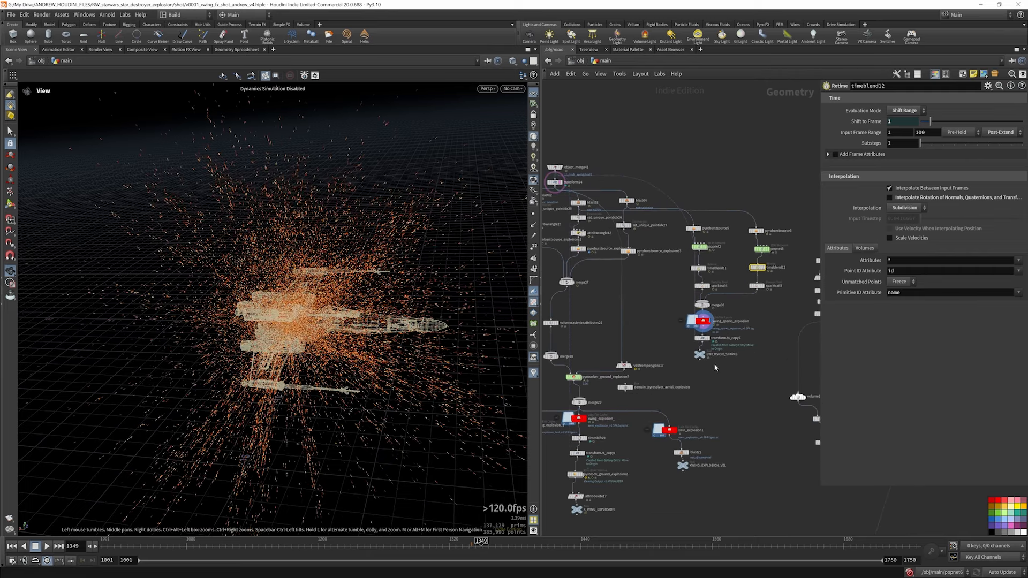
drag(709, 356, 731, 397)
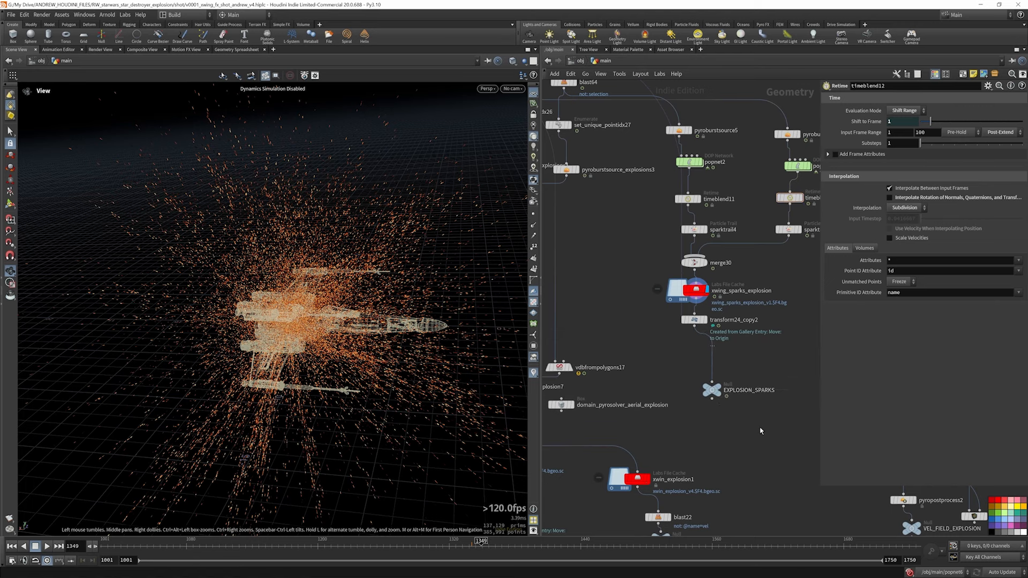
key(Tab)
text(mer)
key(Return)
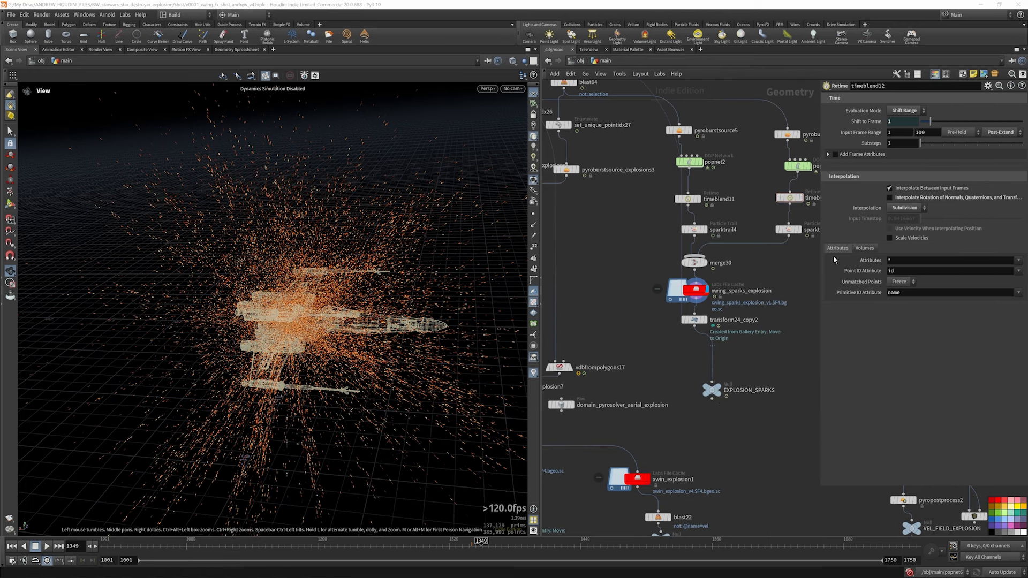
click(766, 449)
drag(767, 442, 712, 305)
scroll(746, 336, down, 5)
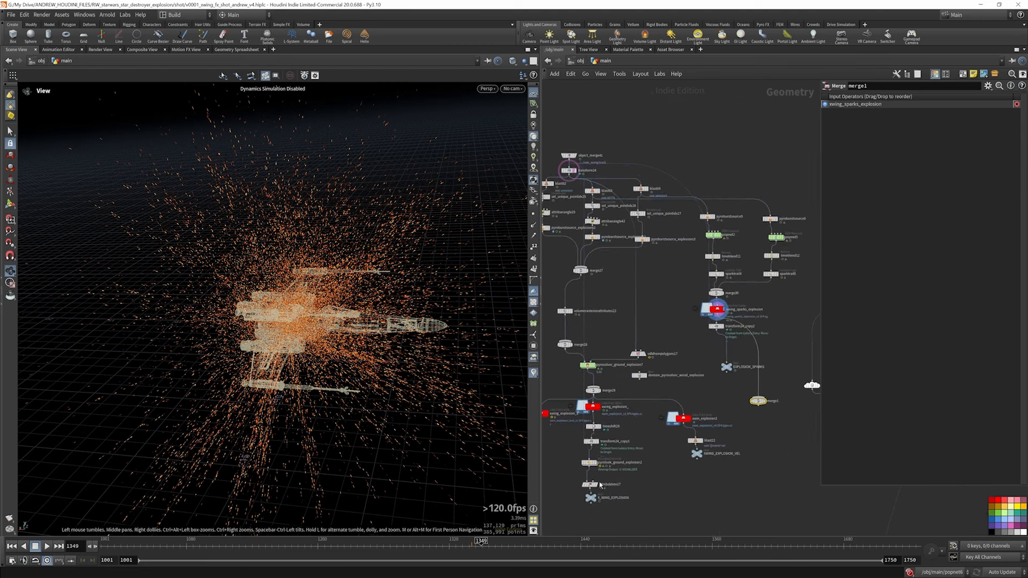
click(589, 467)
click(758, 401)
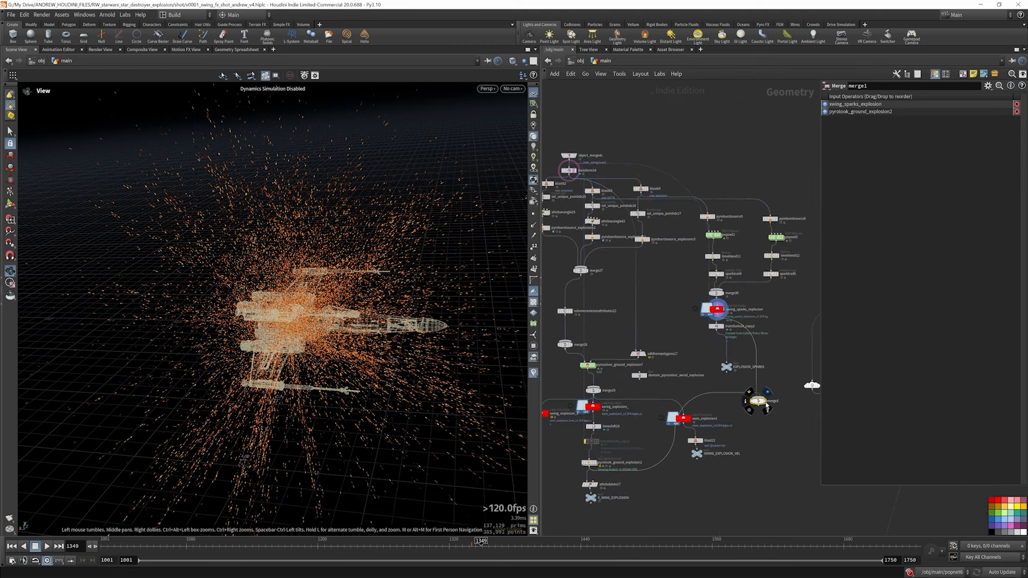
- Display the merged fire and sparks, orbit around them, and scrub the explosion forward from frame 1340
click(766, 393)
drag(241, 262, 219, 253)
scroll(126, 260, down, 3)
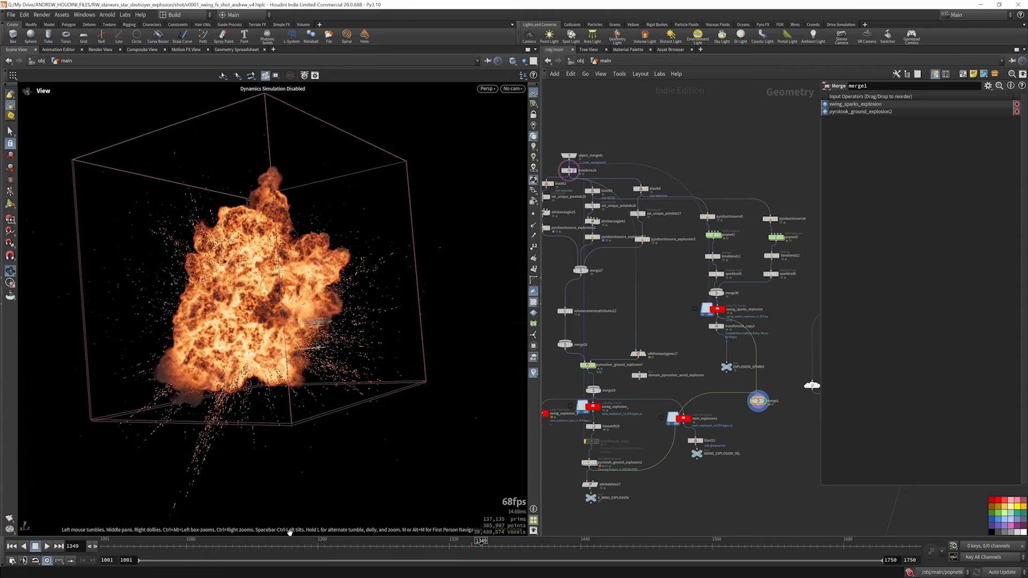
click(474, 545)
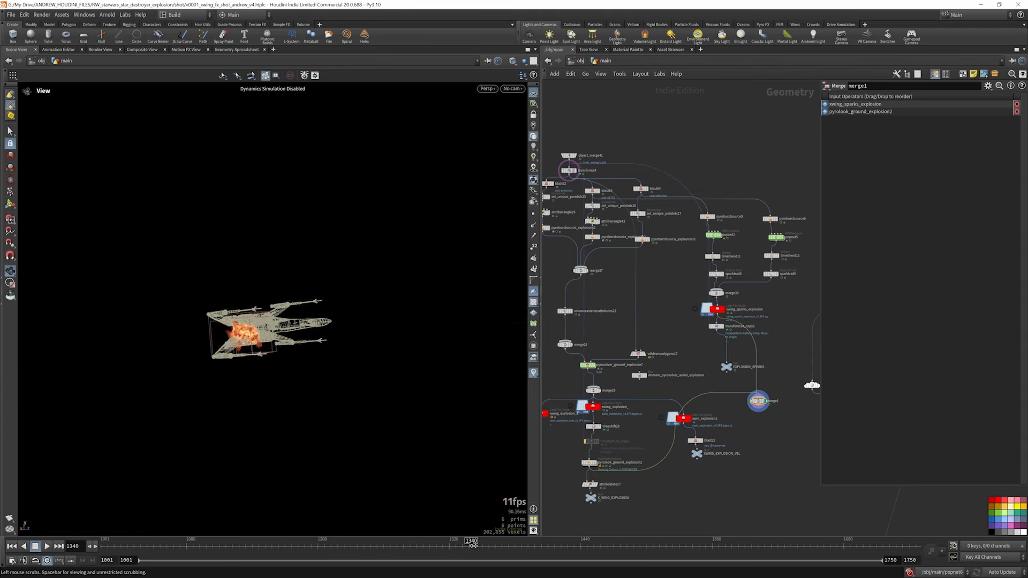
drag(477, 545, 487, 546)
drag(214, 300, 672, 301)
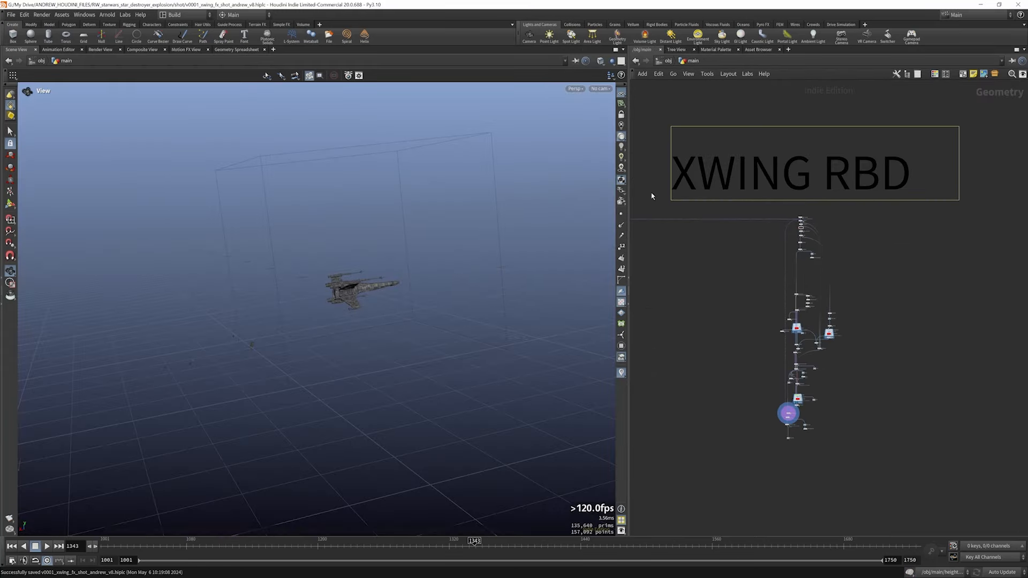
- Scrub the XWING RBD destruction through to frame 1356, then back through the start of the break-up
scroll(372, 294, up, 6)
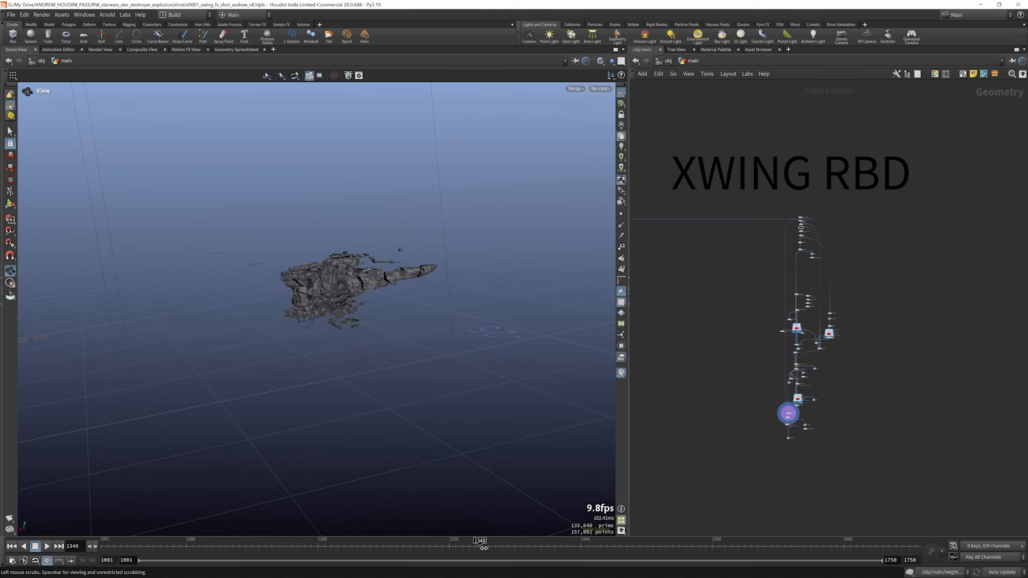
drag(484, 547, 491, 548)
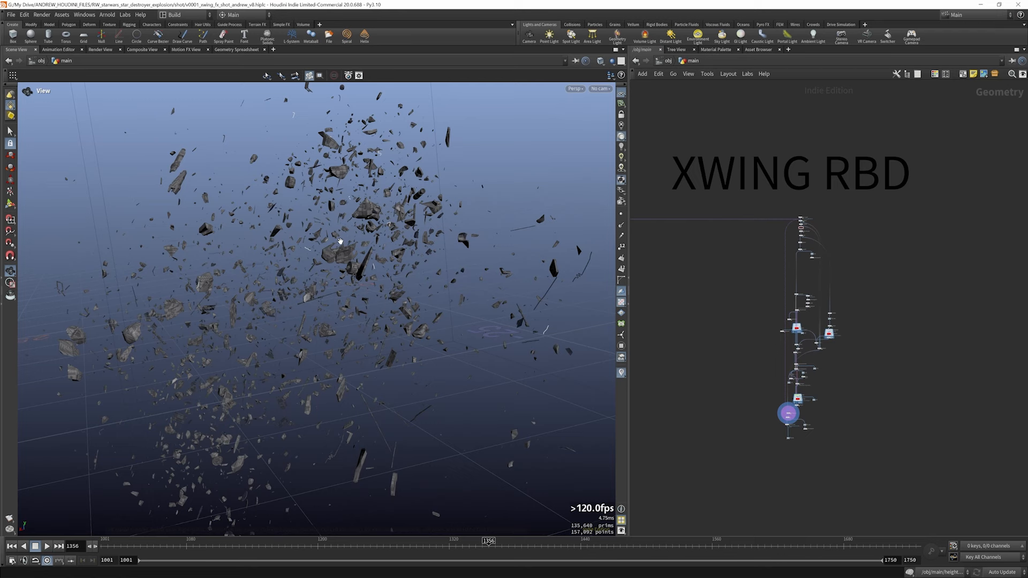
mouse_move(479, 542)
mouse_down()
mouse_move(448, 542)
mouse_move(482, 542)
mouse_up()
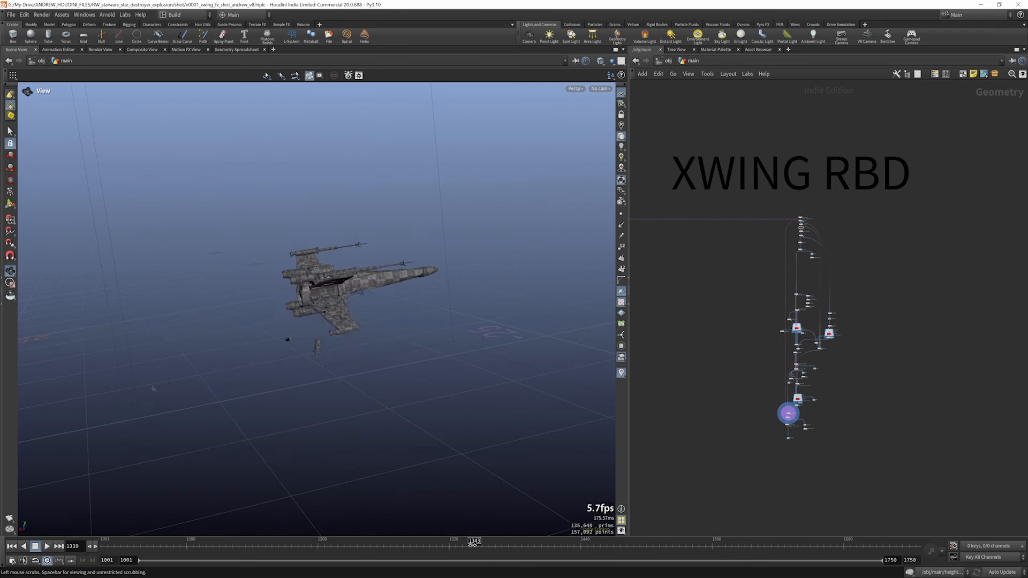
- Display the imported X-wing at object_merge37 and its transform25 version, framing and orbiting the model
scroll(809, 223, up, 6)
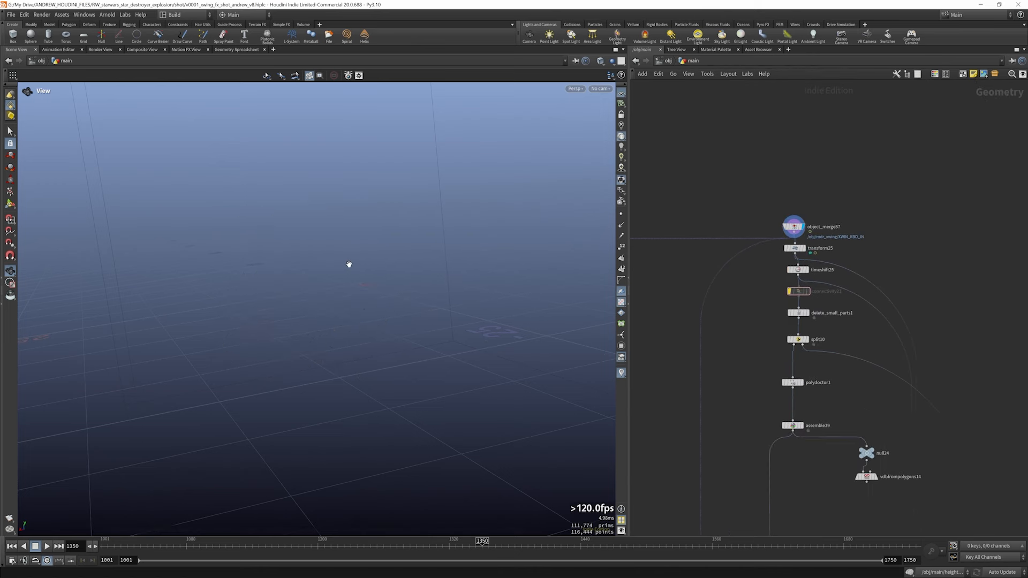
key(space+g)
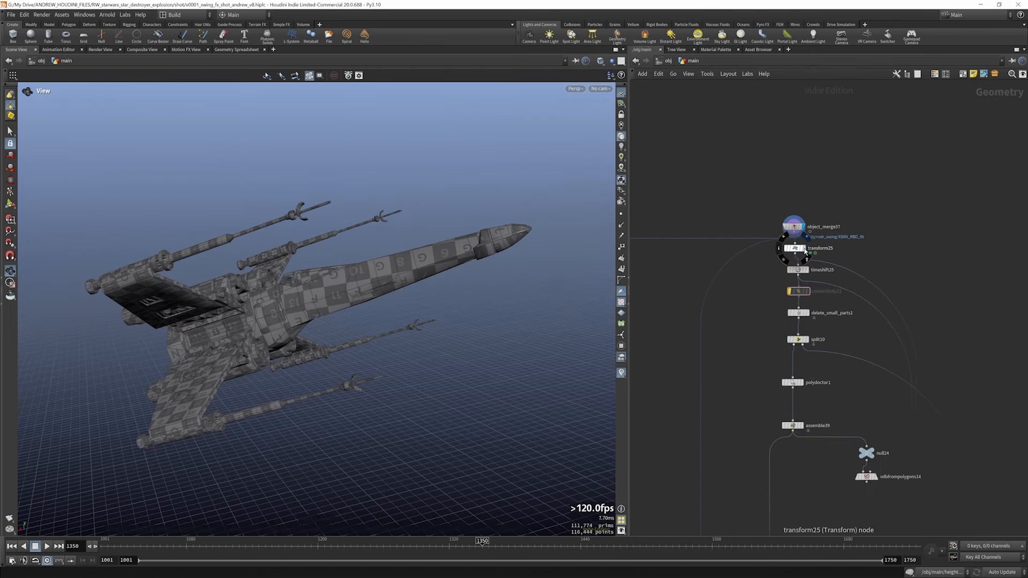
click(804, 248)
key(space+g)
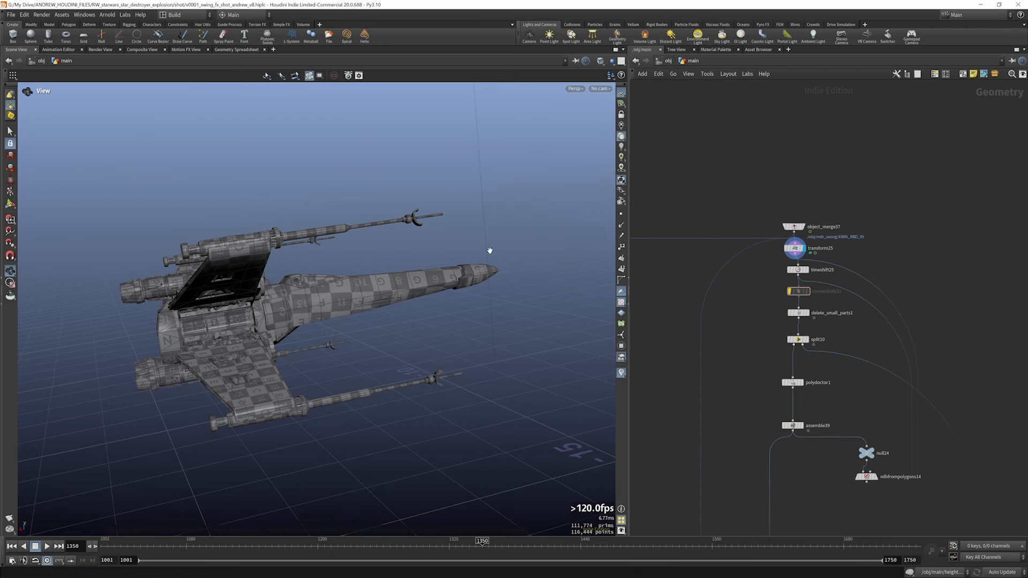
drag(489, 250, 442, 272)
- Display delete_small_parts1 and show its settings for grouping small pieces by area
scroll(809, 260, up, 6)
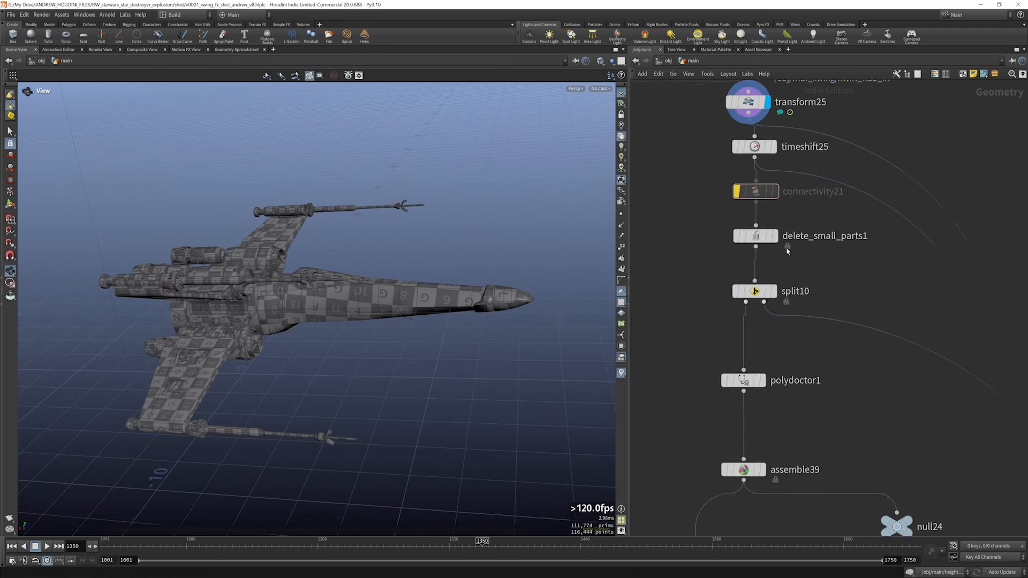
key(r)
click(758, 237)
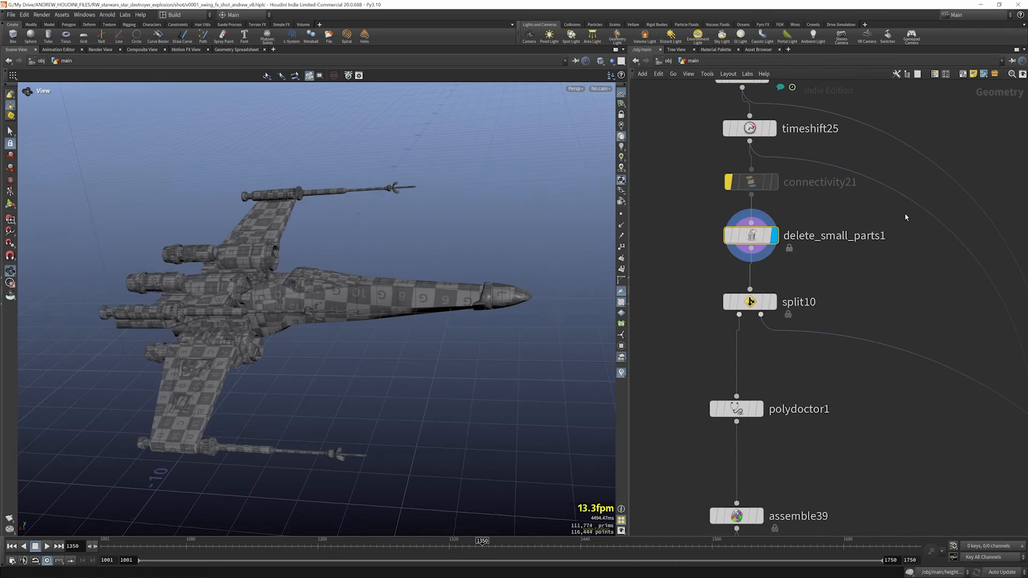
key(p)
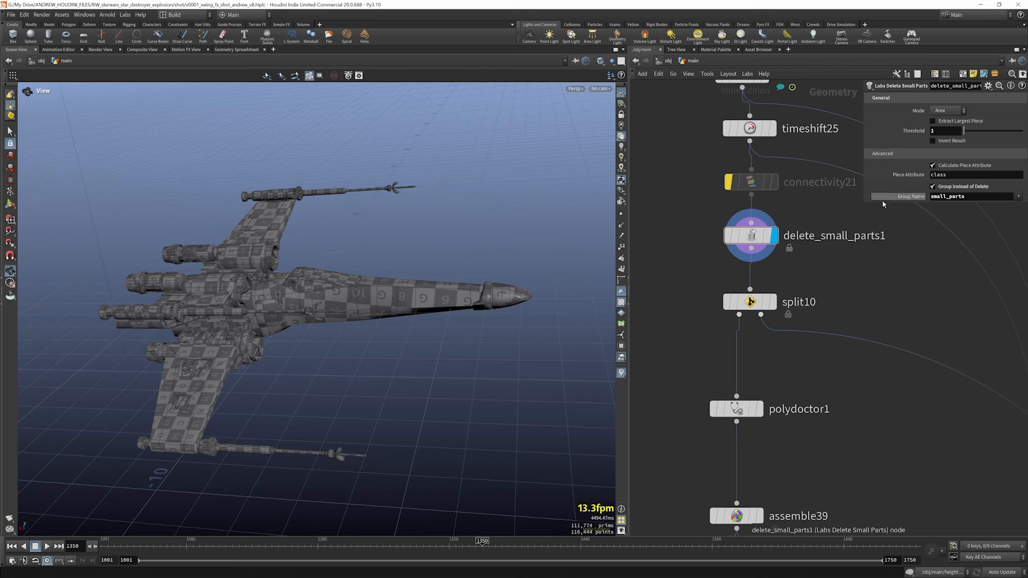
drag(884, 205, 883, 236)
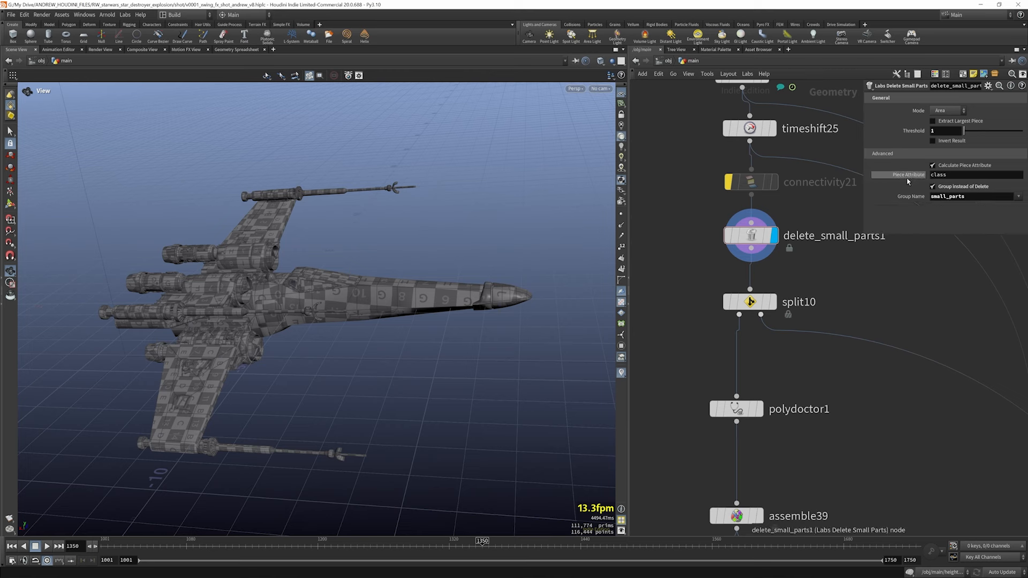
- Examine split10's main hull output and settings, and compare it with the small parts at timeshift26
click(750, 303)
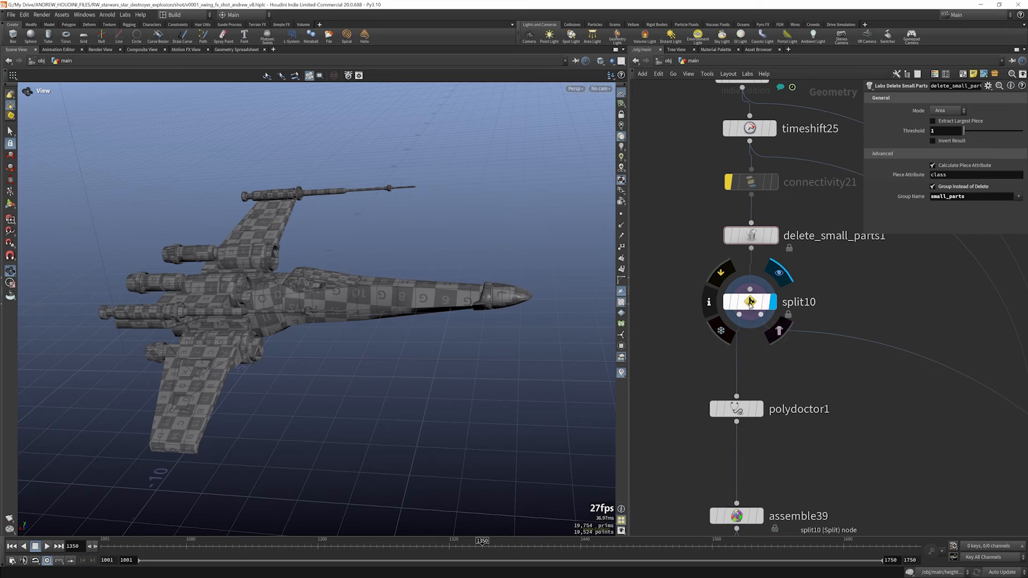
scroll(710, 270, down, 5)
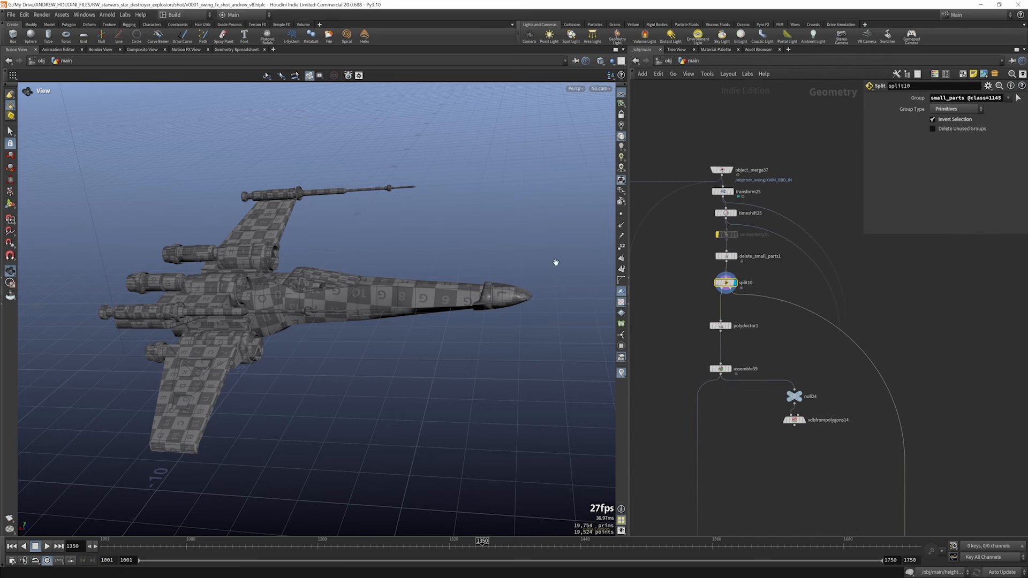
scroll(749, 273, down, 4)
scroll(829, 504, up, 5)
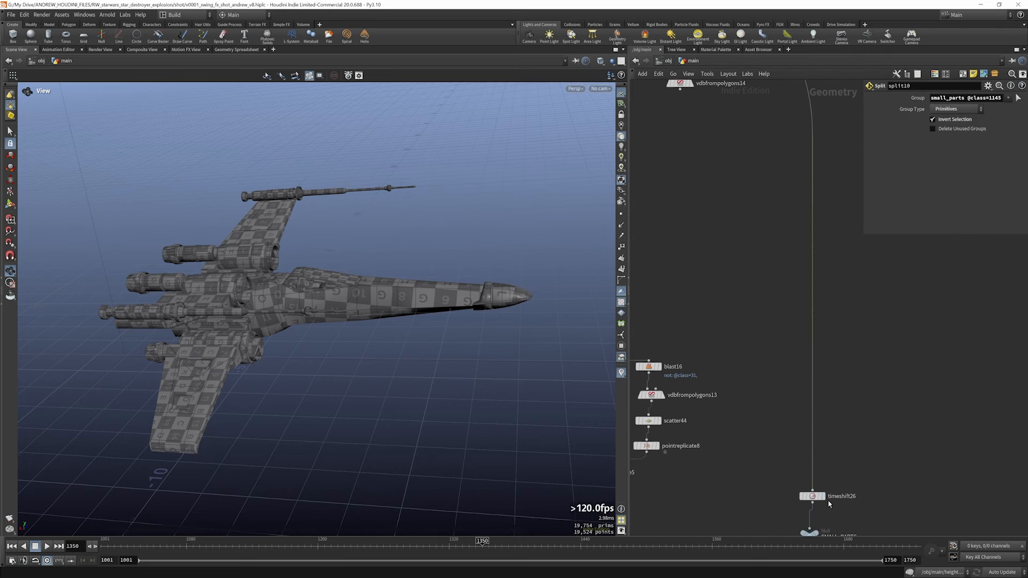
click(831, 497)
scroll(849, 439, down, 5)
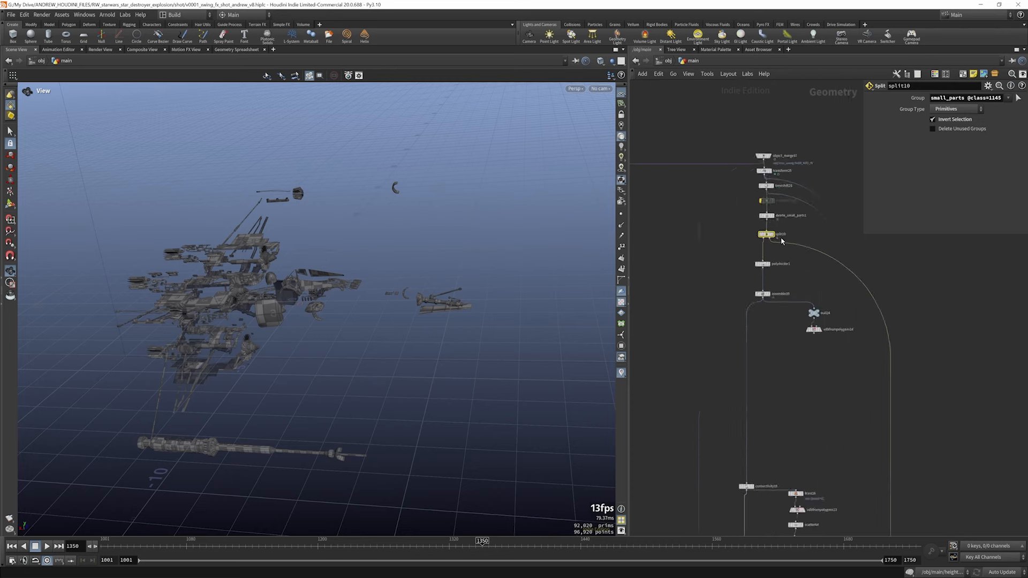
- Compare the hull output of polydoctor1 with that of split10
scroll(781, 241, up, 5)
click(759, 297)
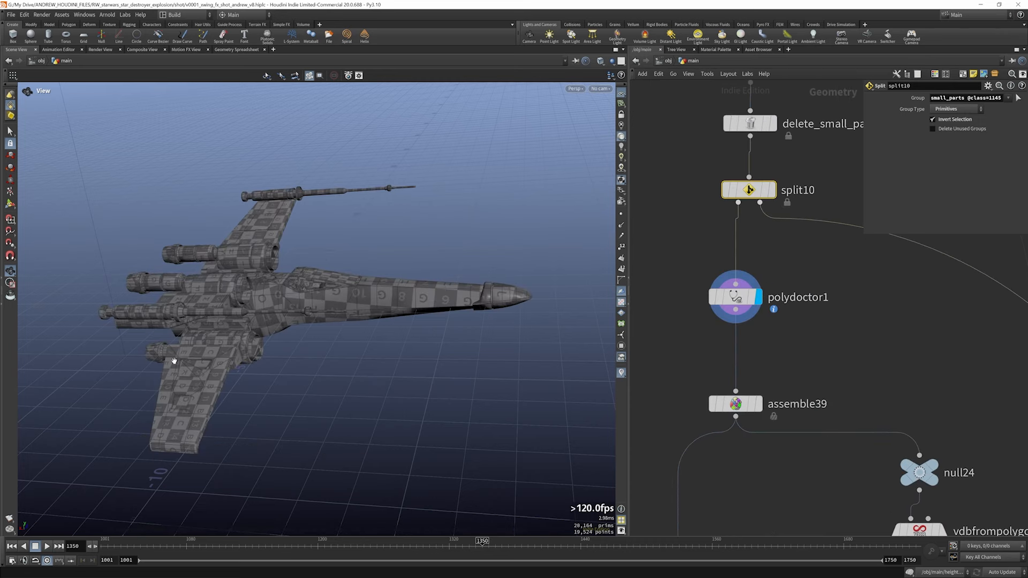
scroll(755, 225, down, 2)
scroll(767, 211, up, 2)
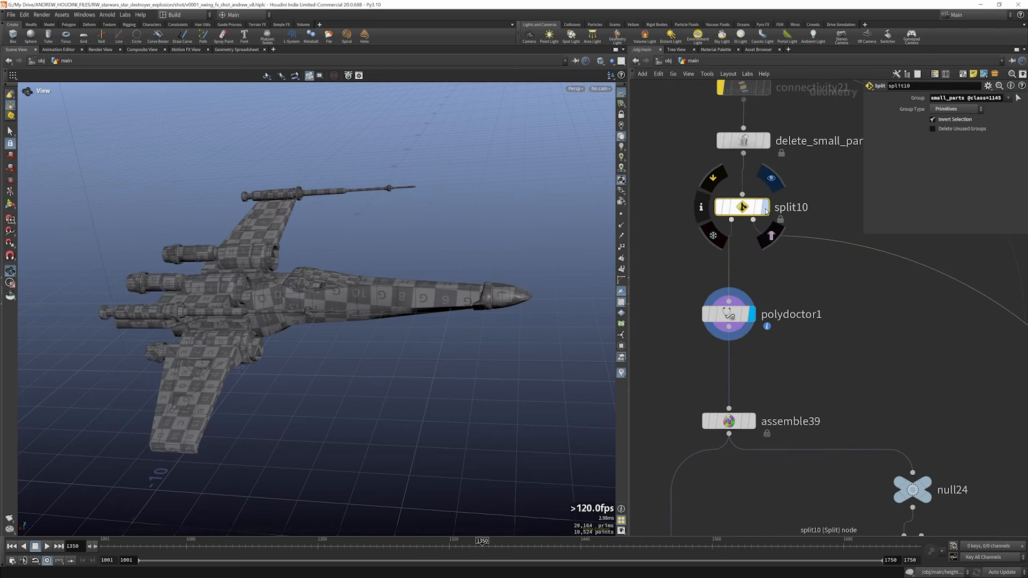
click(767, 211)
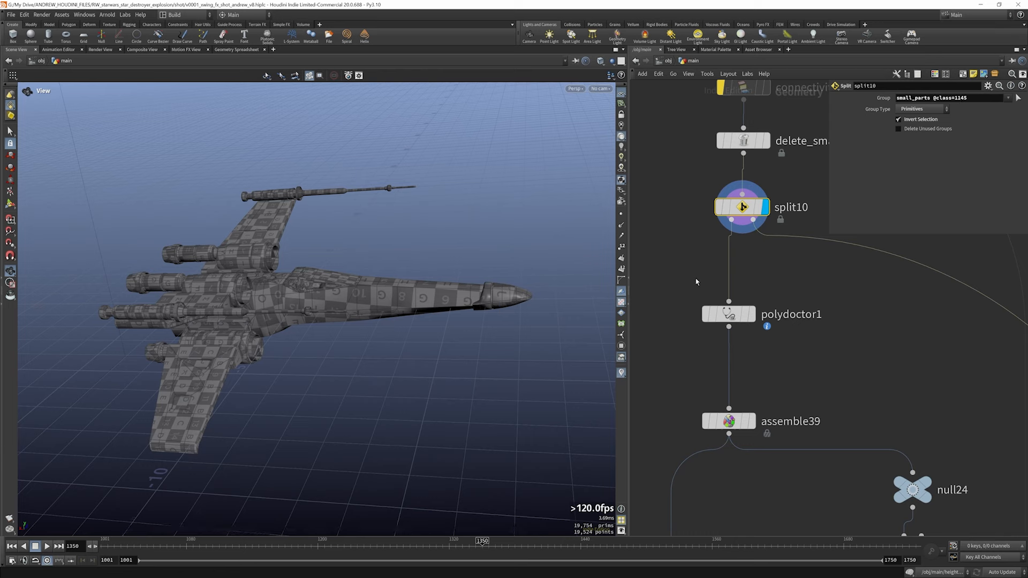
- Display the separated small parts at timeshift26 again and orbit around them
scroll(696, 282, down, 5)
scroll(745, 273, down, 4)
scroll(800, 458, up, 8)
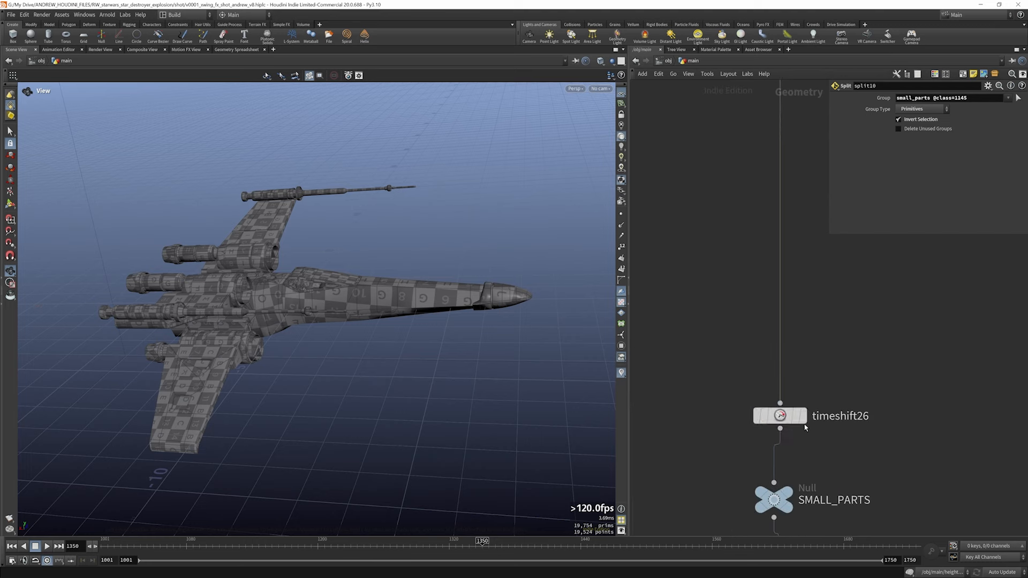
click(804, 418)
drag(184, 442, 199, 446)
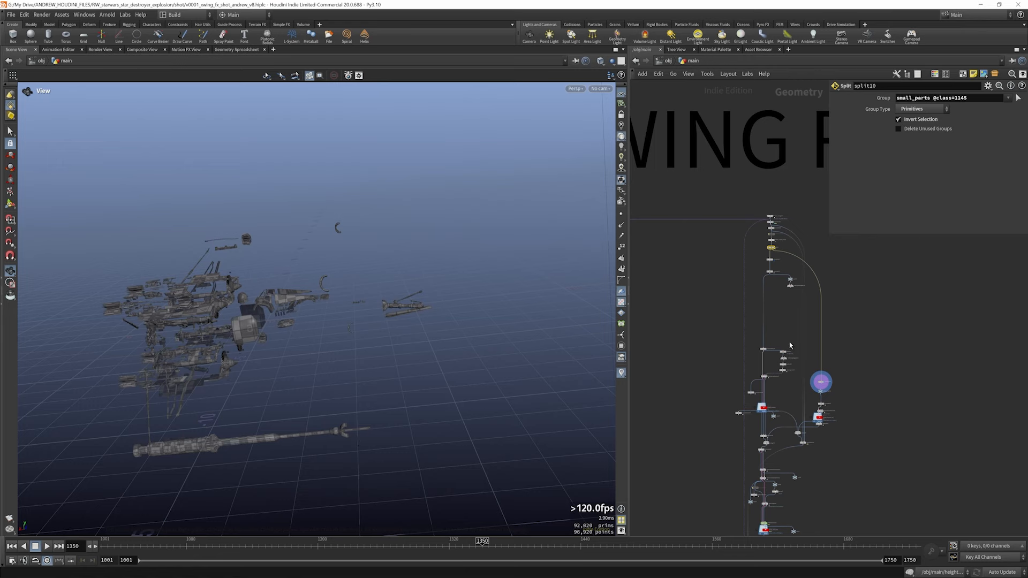
- Display polydoctor1 with its repair settings, inspect the hull up close, and compare it with the node bypassed and re-enabled
scroll(790, 345, up, 5)
click(722, 285)
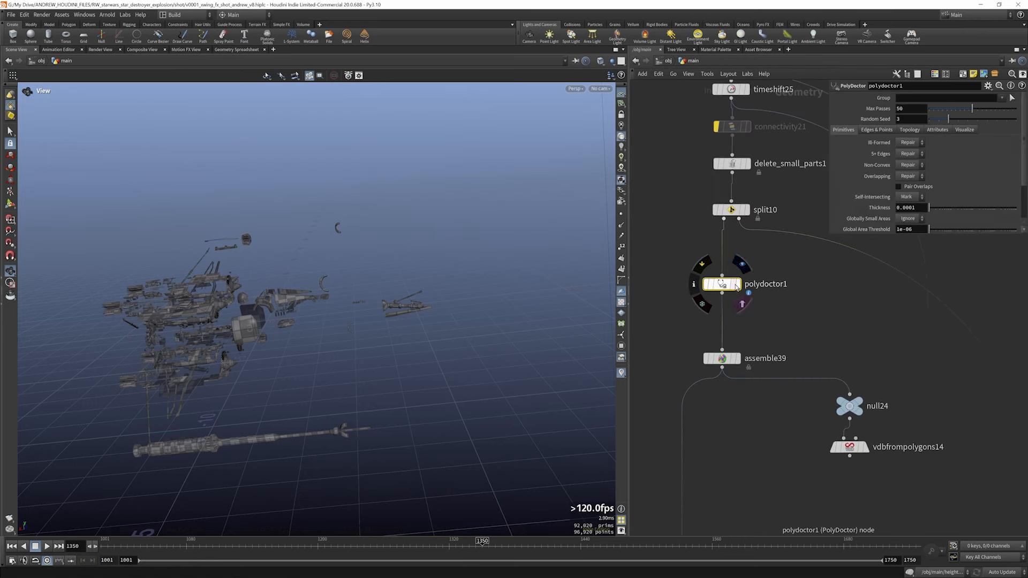
click(738, 284)
scroll(288, 315, up, 10)
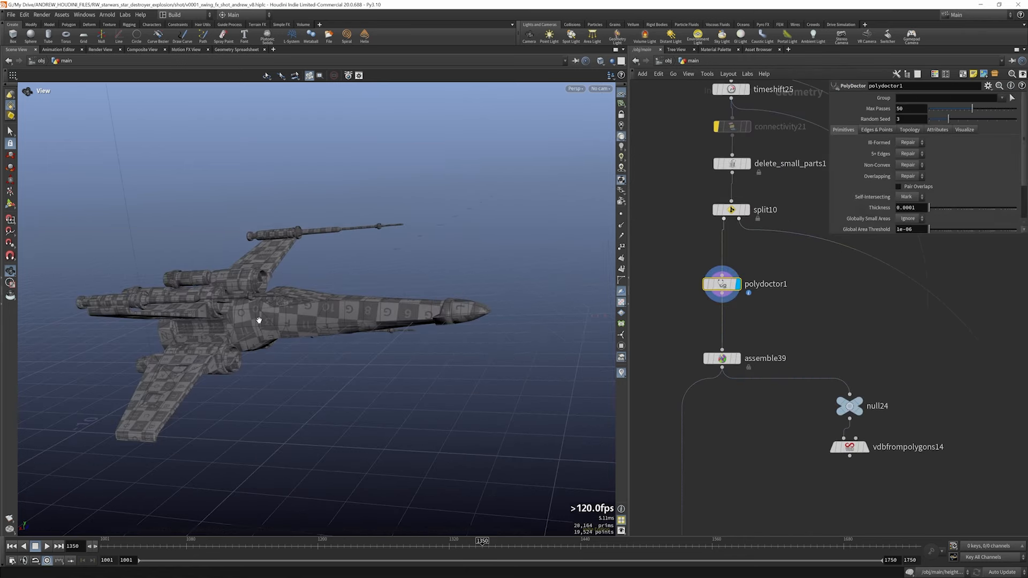
scroll(289, 314, up, 8)
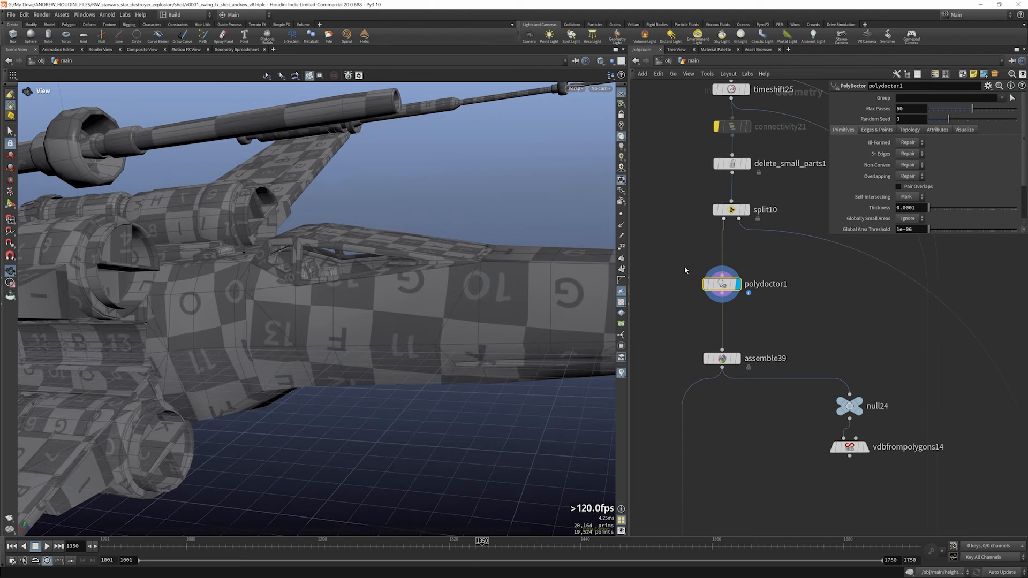
click(705, 265)
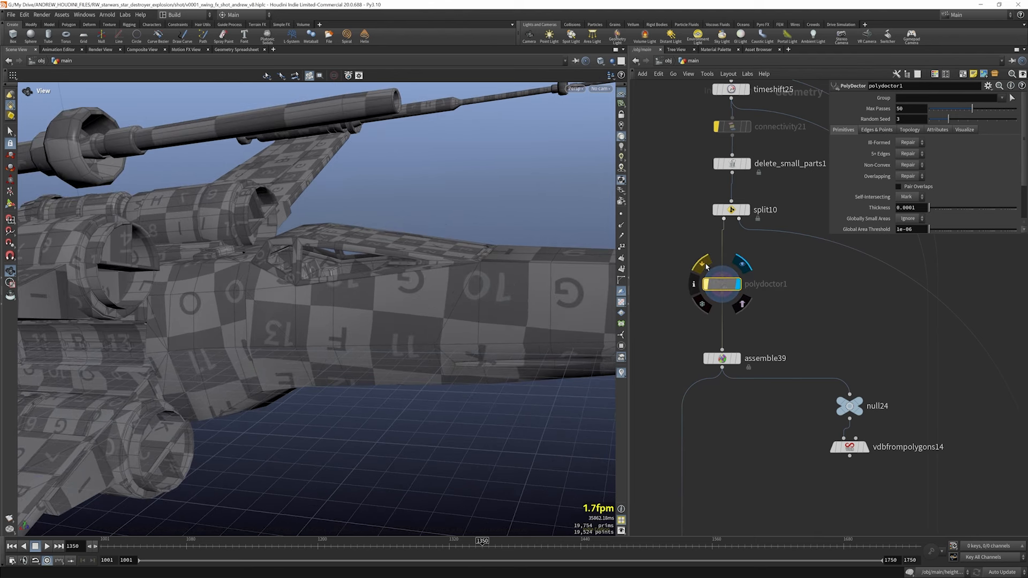
click(706, 266)
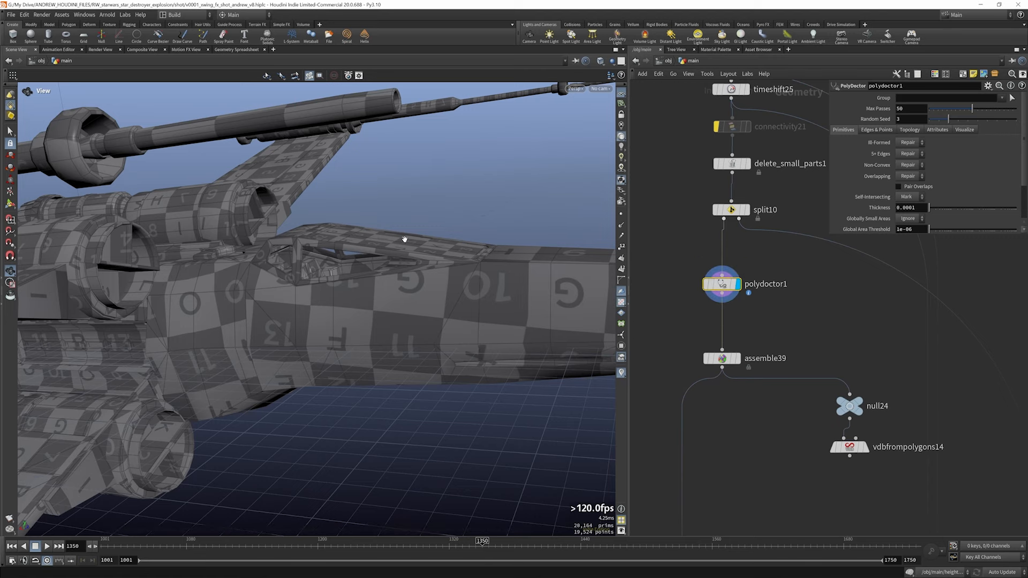
- Display assemble39, examine its naming settings and node information, and compare it with polydoctor1
drag(404, 239, 444, 268)
scroll(705, 499, up, 3)
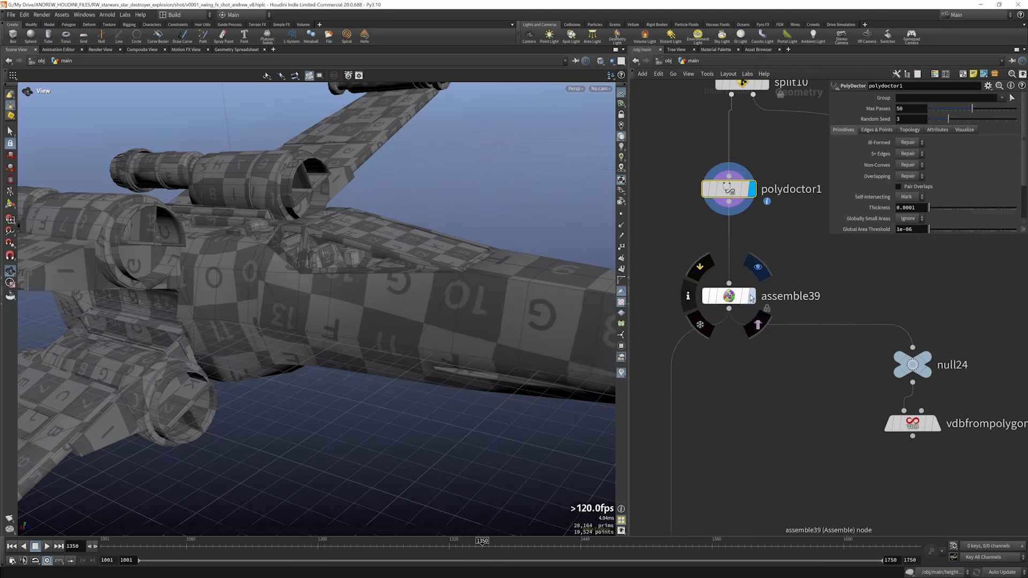
click(751, 297)
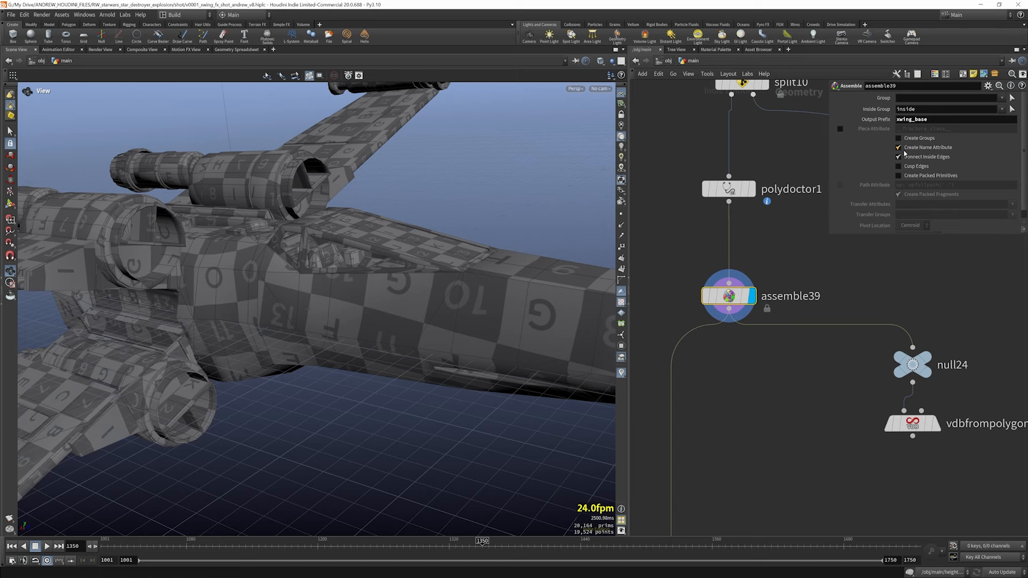
click(688, 296)
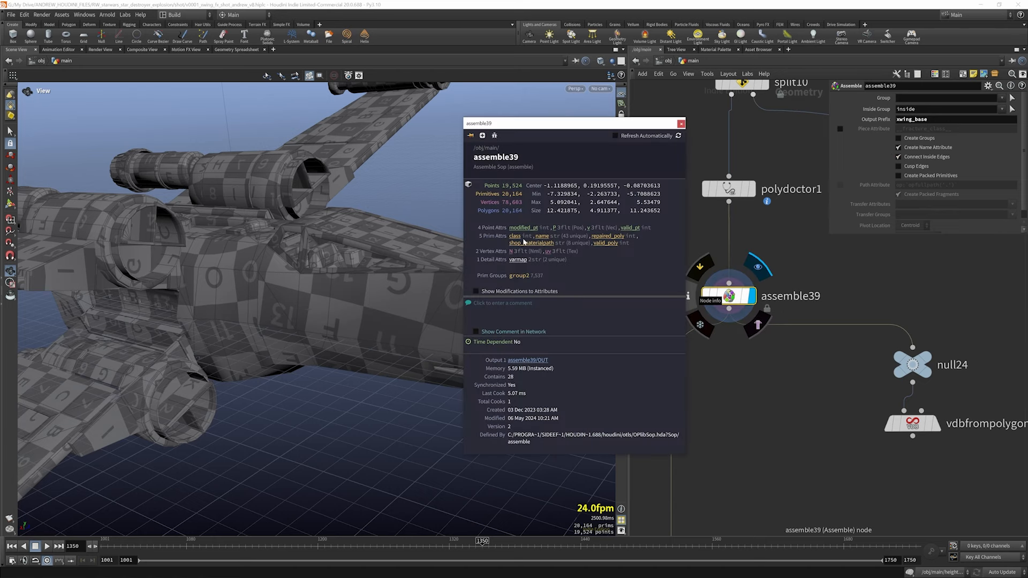
mouse_move(724, 193)
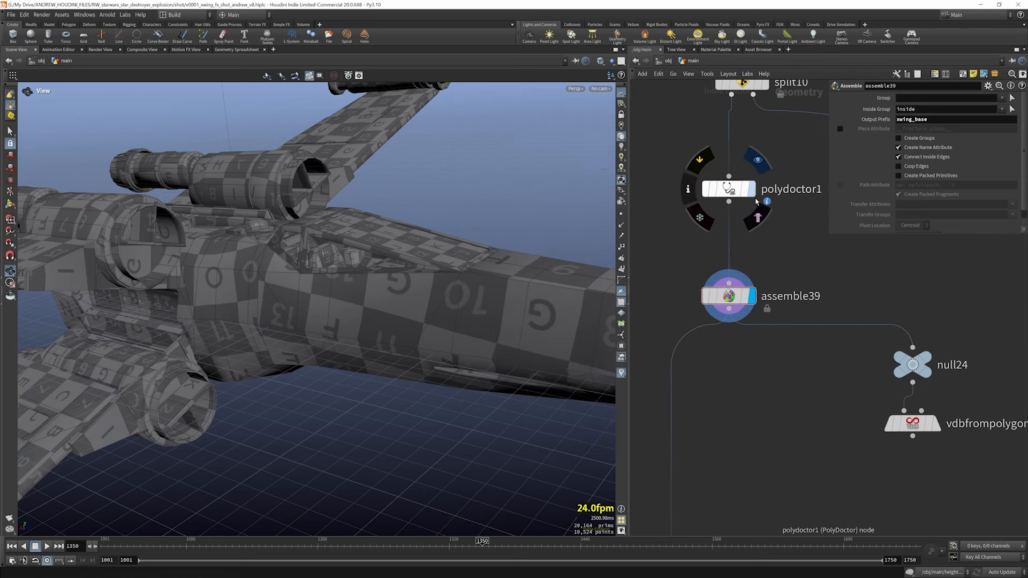
click(688, 189)
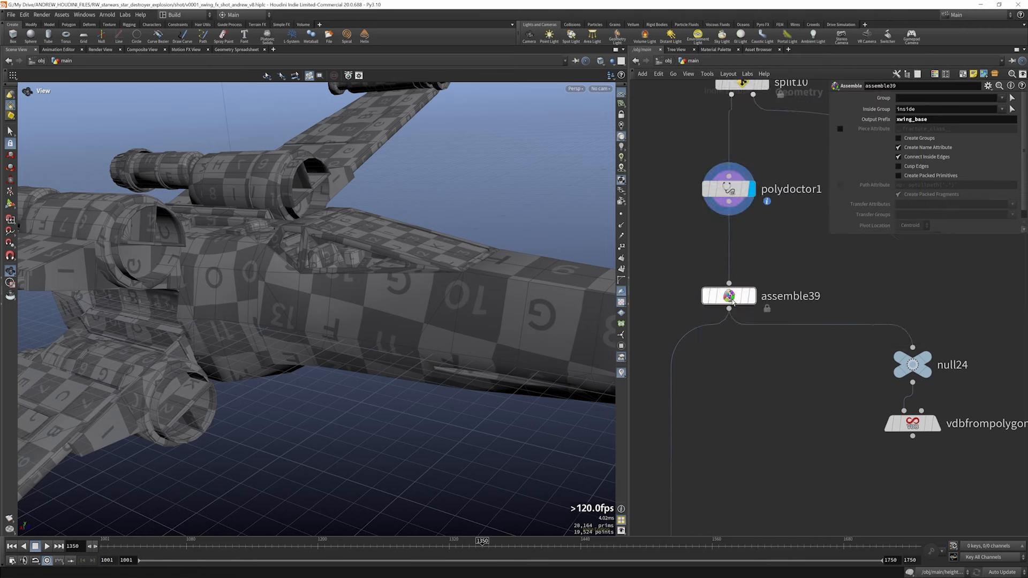
- Review the settings of polydoctor1, split10 and delete_small_parts1 in turn
scroll(713, 459, down, 1)
scroll(740, 244, up, 1)
click(734, 236)
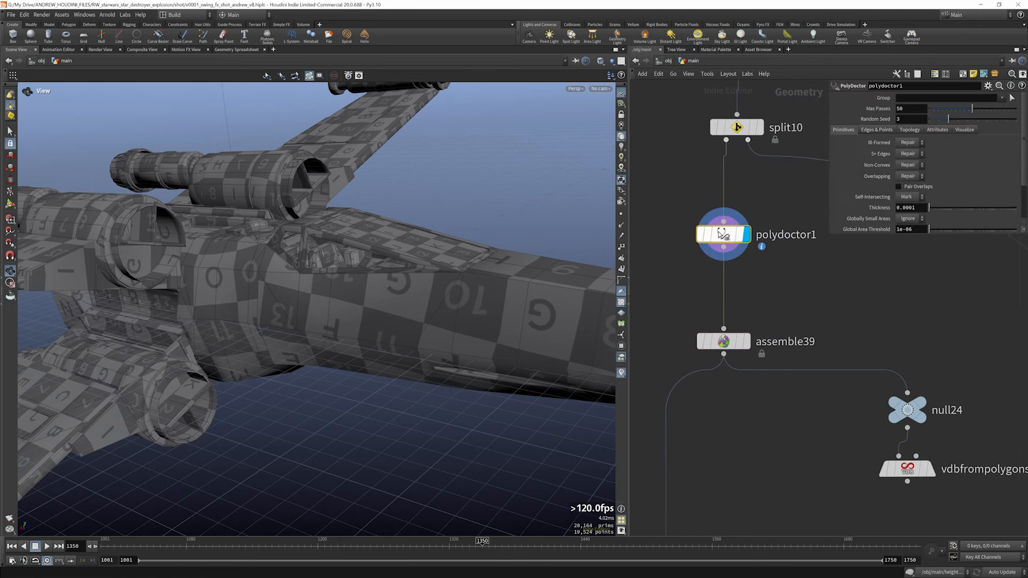
click(734, 127)
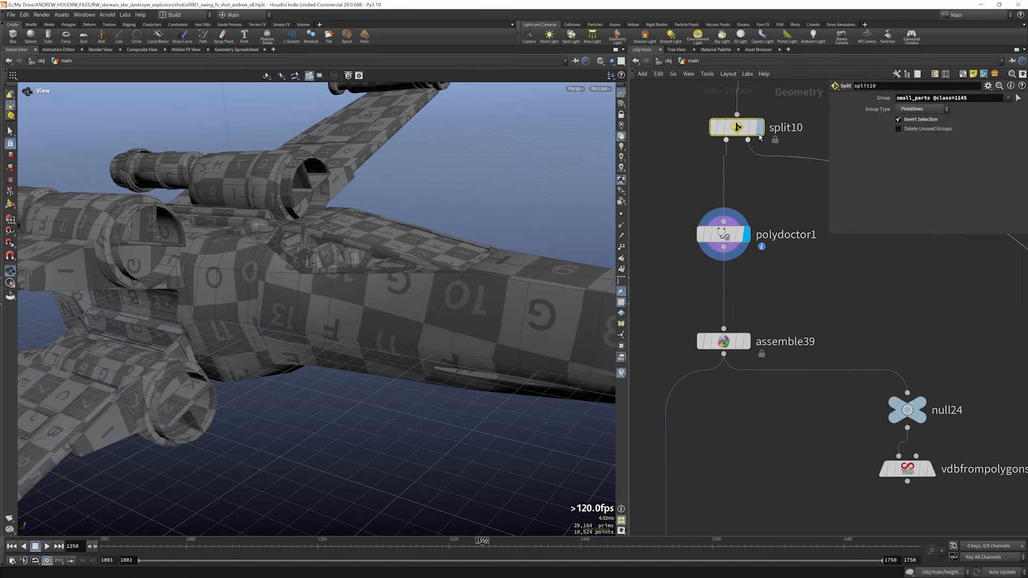
scroll(776, 335, down, 1)
scroll(753, 174, up, 1)
click(748, 128)
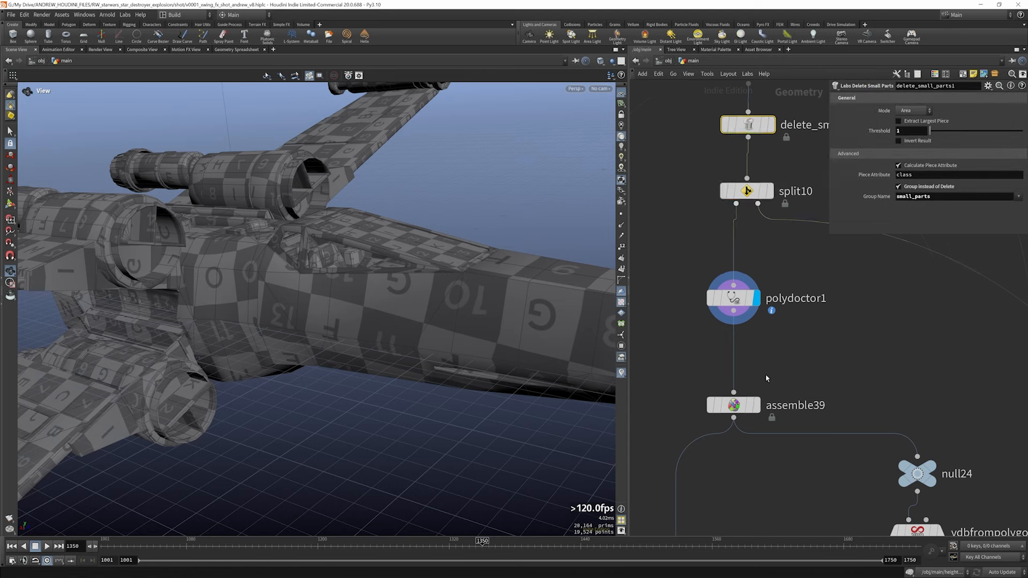
- Add a Color node beside split10, wire it to the output of delete_small_parts1 and display it
scroll(766, 373, down, 1)
key(Tab)
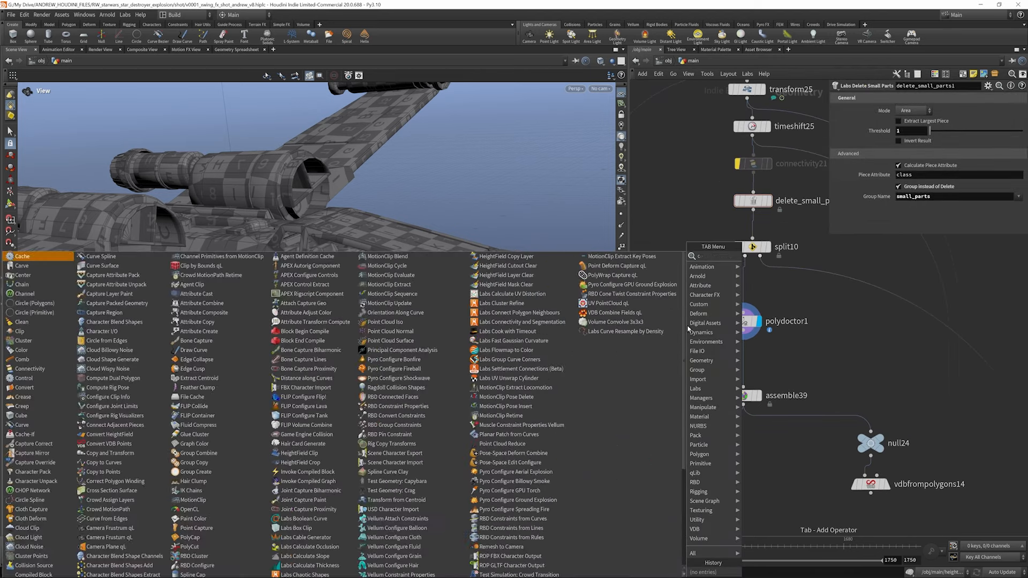
text(colo)
key(Return)
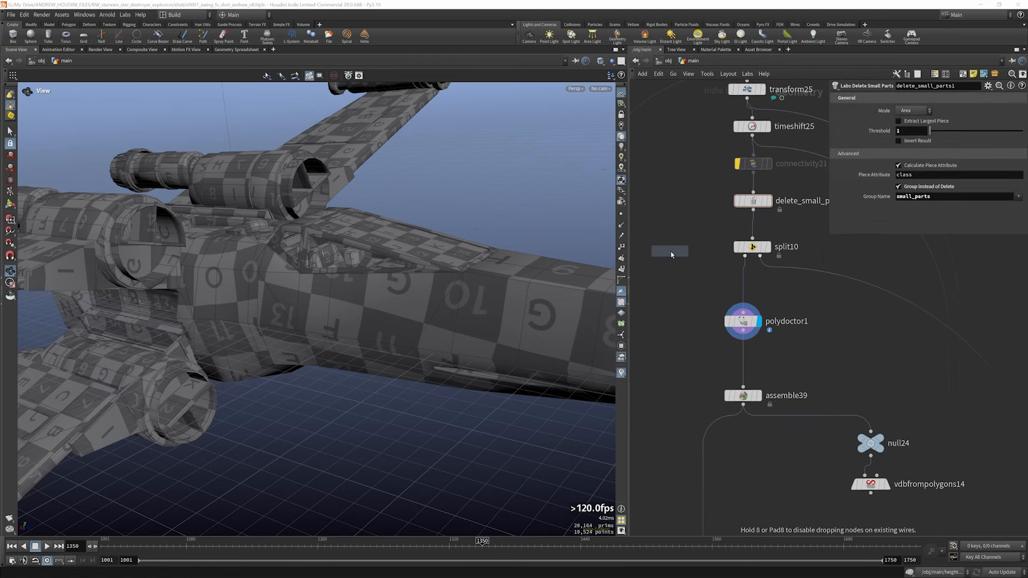
click(661, 238)
click(660, 233)
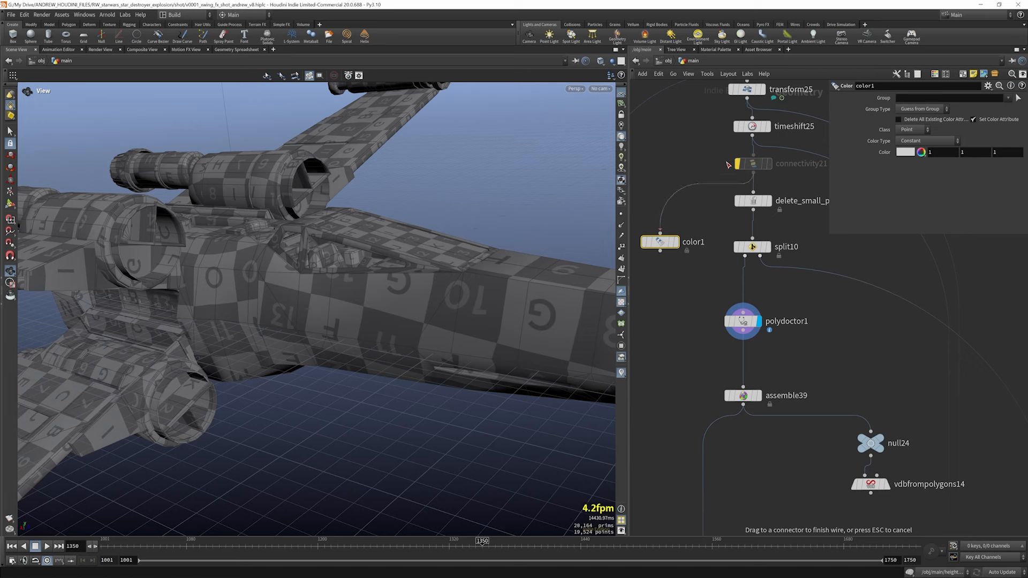
click(753, 210)
click(676, 242)
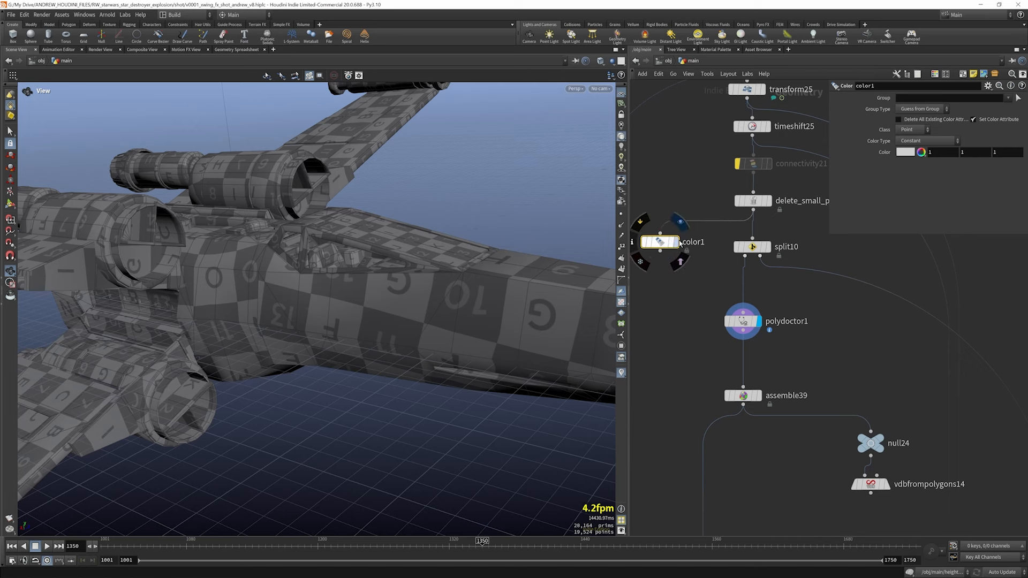
- Set color1's class to Primitive and its color type to Random from Attribute, using the class attribute
click(917, 144)
click(919, 180)
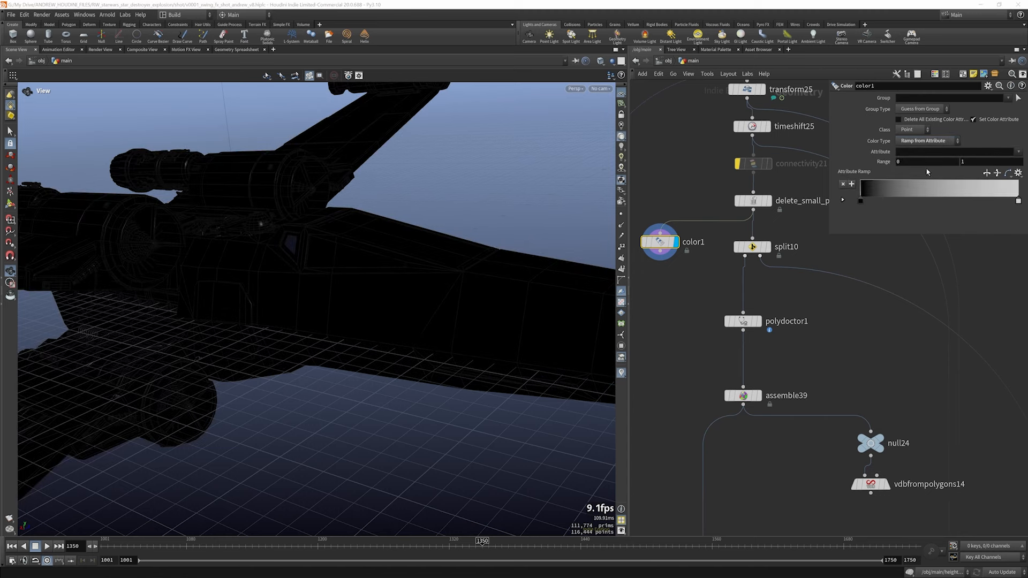
click(1018, 153)
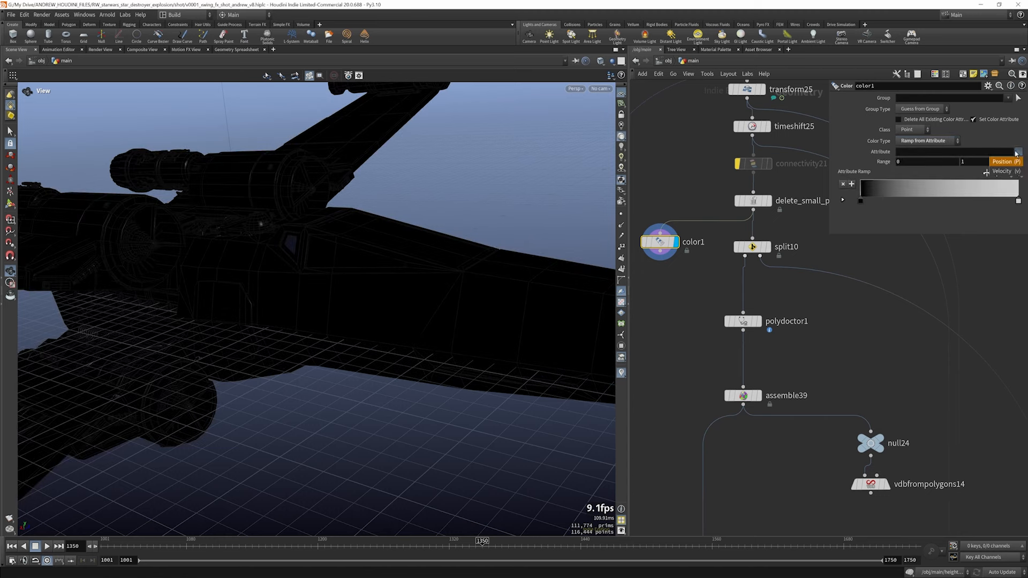
click(932, 136)
click(921, 130)
click(911, 149)
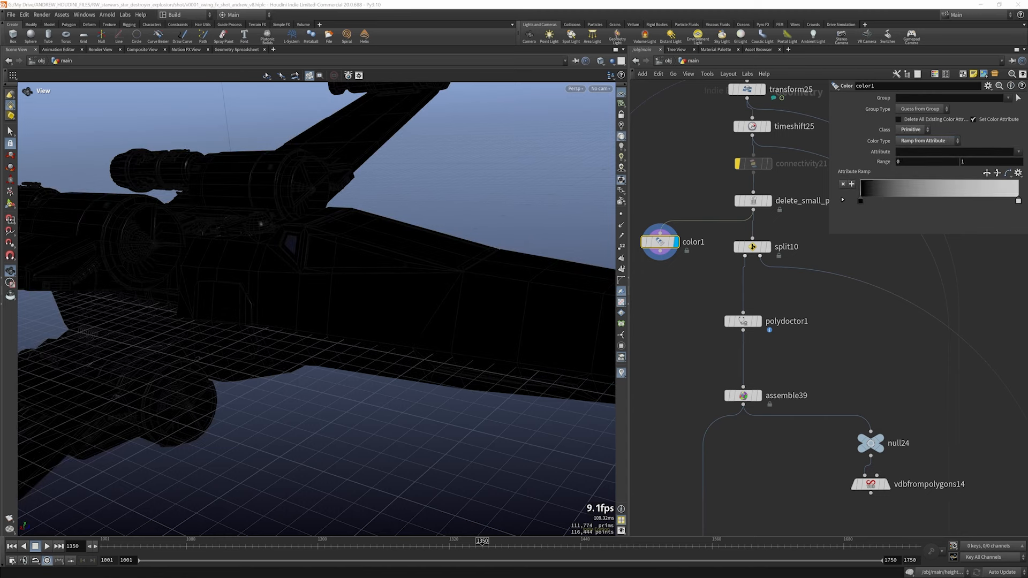
click(1019, 153)
click(957, 171)
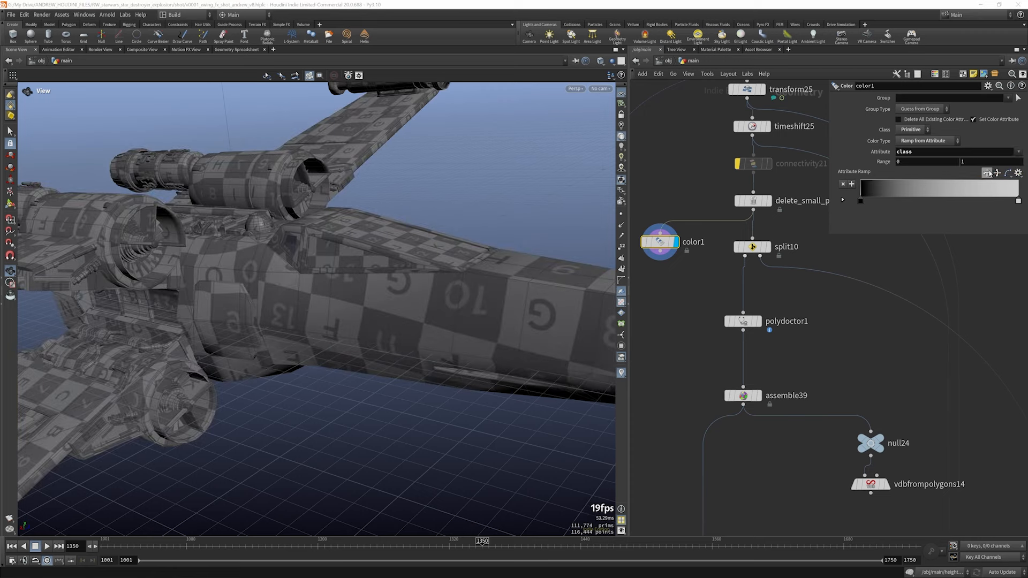
click(928, 142)
click(920, 187)
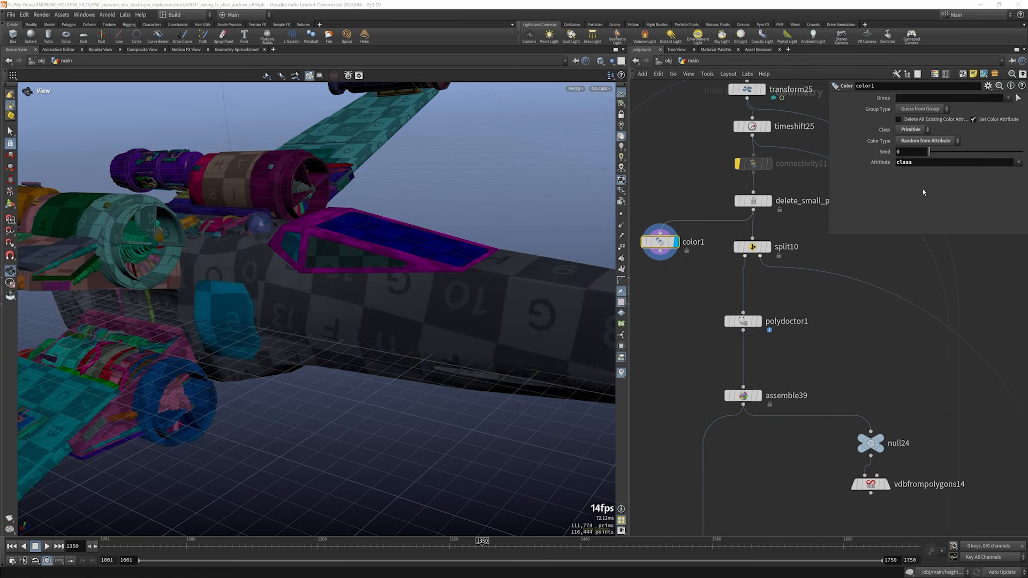
- Inspect the randomly colored pieces across the whole X-wing and check which attributes color1 offers
scroll(294, 284, down, 10)
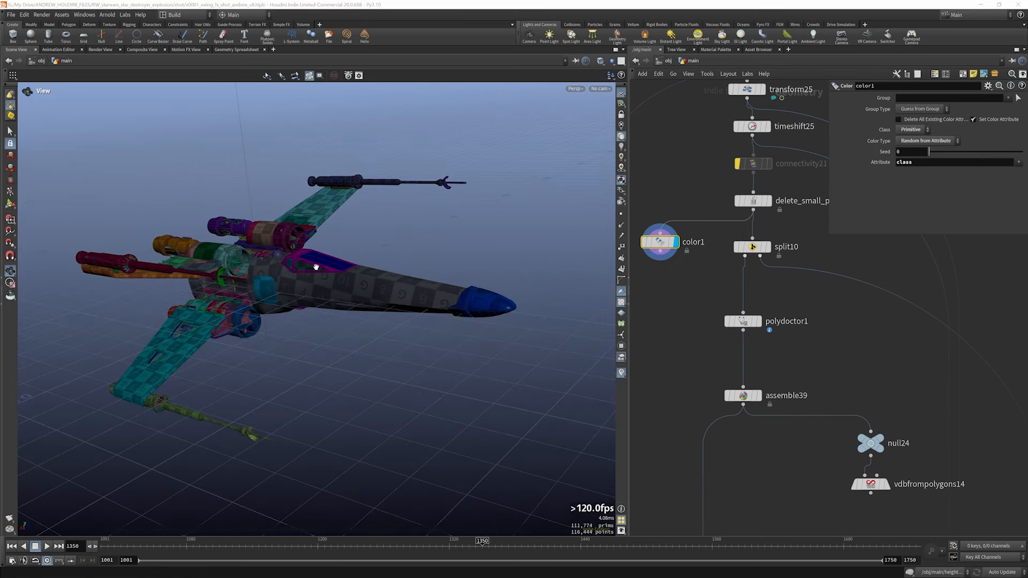
drag(321, 268, 356, 290)
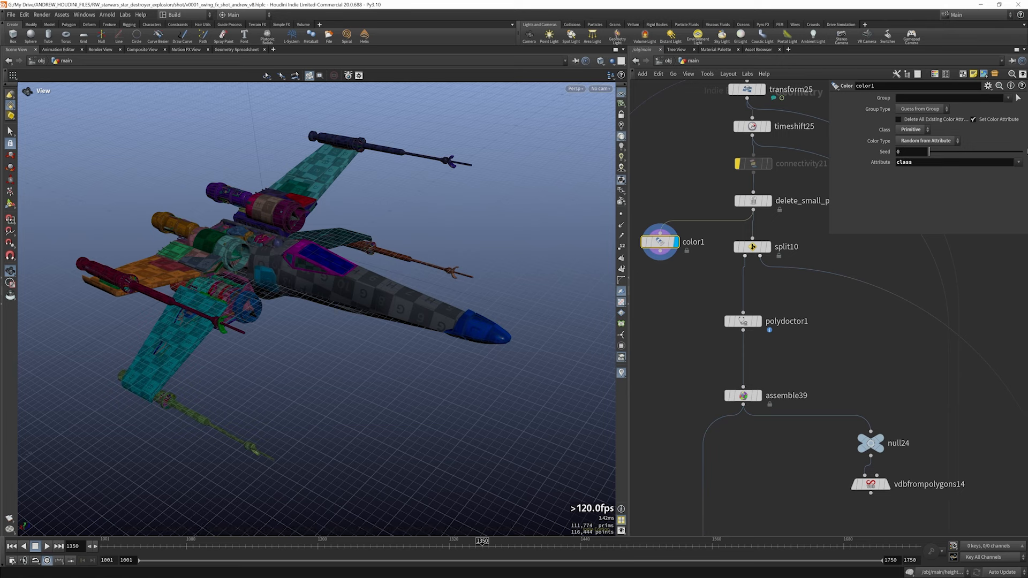
click(1019, 162)
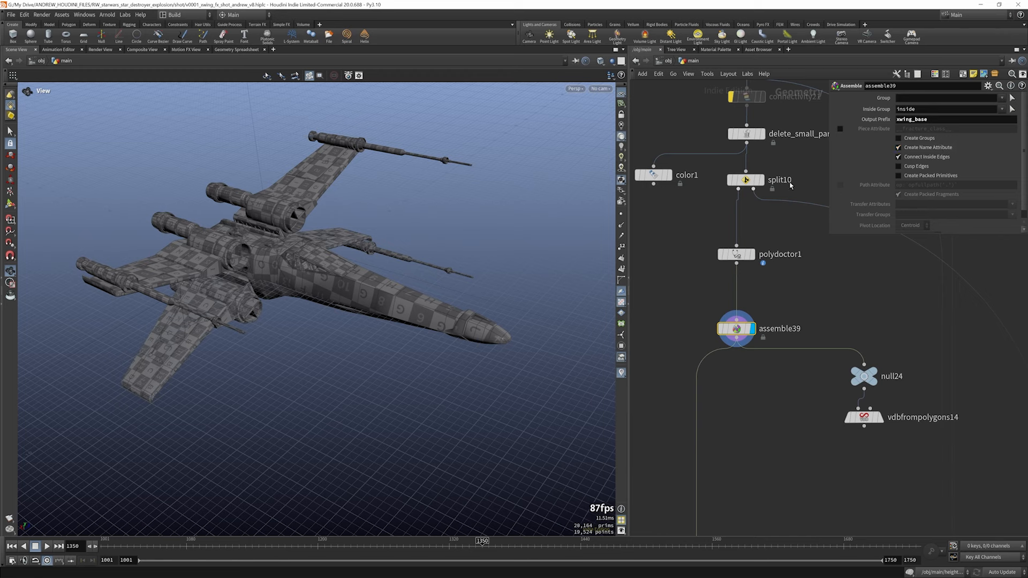
- Rewire color1 to take assemble39's output, display it and set its random color attribute to name
scroll(700, 202, down, 3)
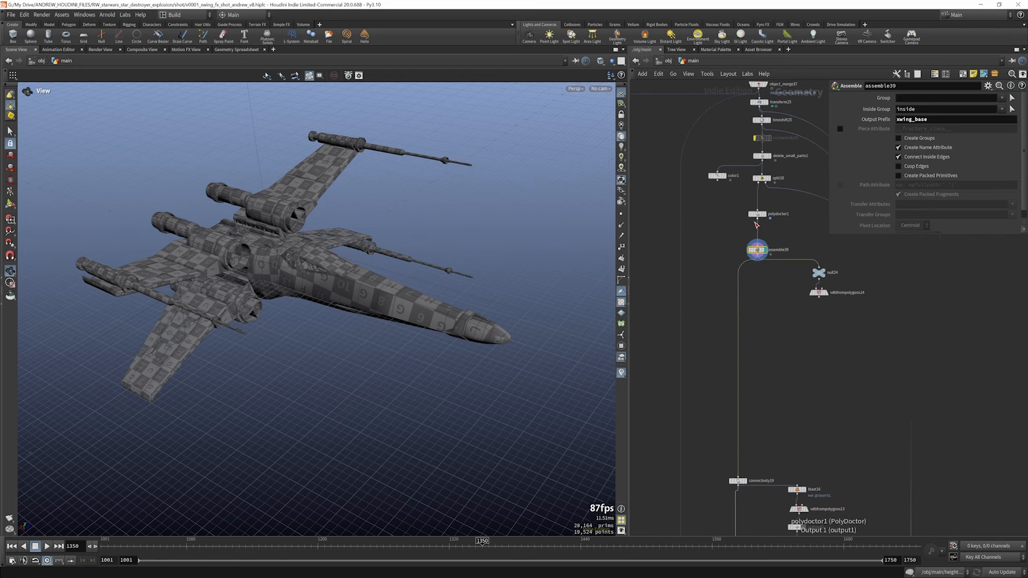
scroll(700, 202, up, 1)
drag(698, 172, 680, 346)
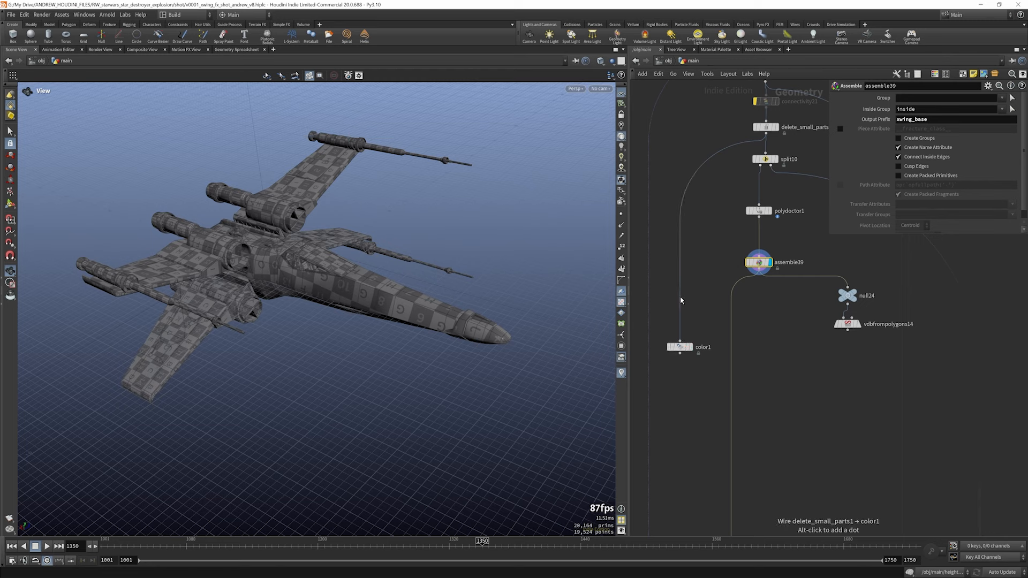
drag(680, 300, 760, 269)
click(691, 348)
click(680, 347)
click(1018, 162)
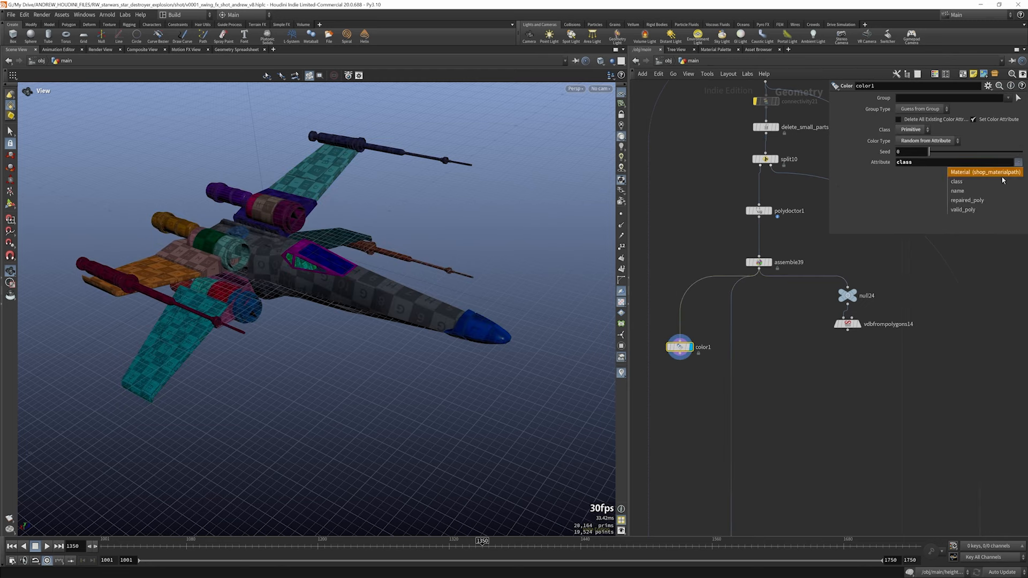
click(974, 197)
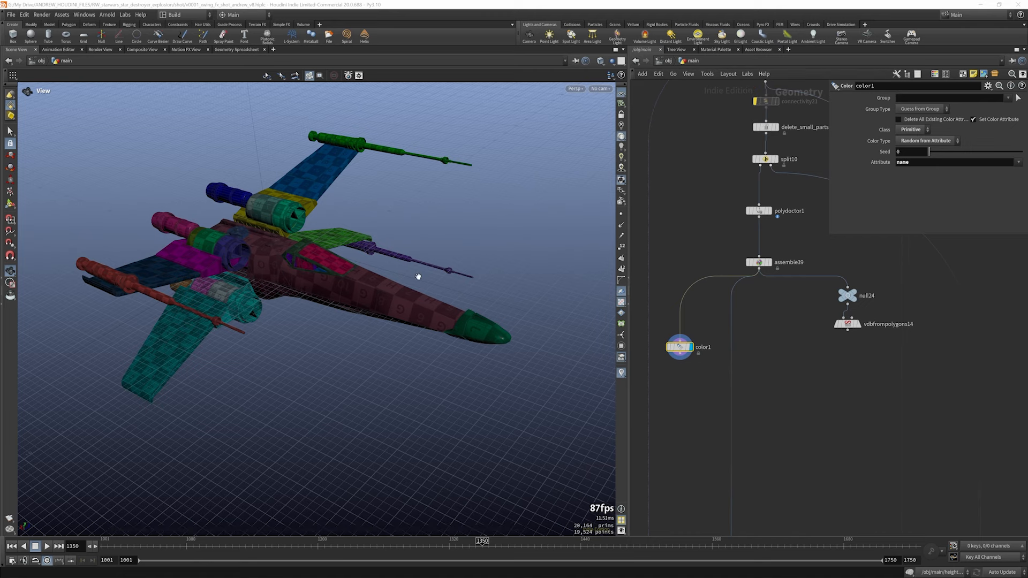
- Inspect the hull pieces colored by name and compare them with the separated small parts at timeshift26
drag(229, 271, 151, 363)
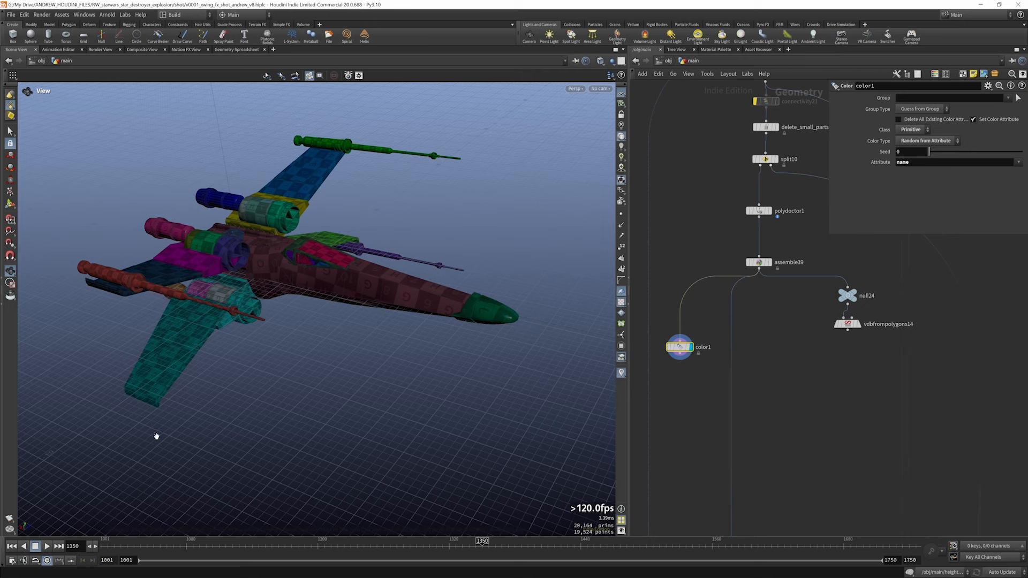
scroll(746, 257, down, 4)
scroll(812, 262, down, 4)
scroll(856, 390, up, 10)
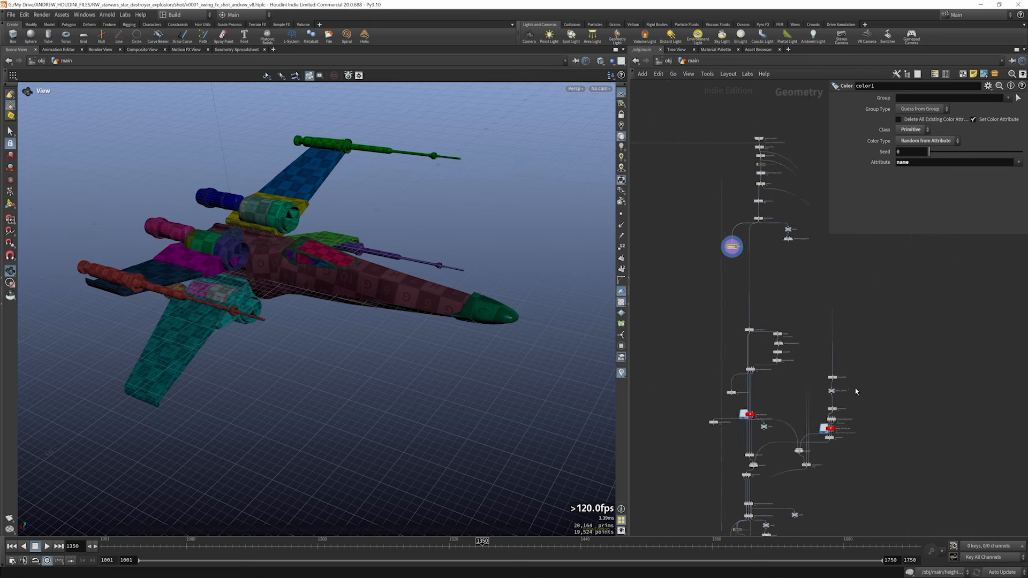
click(811, 348)
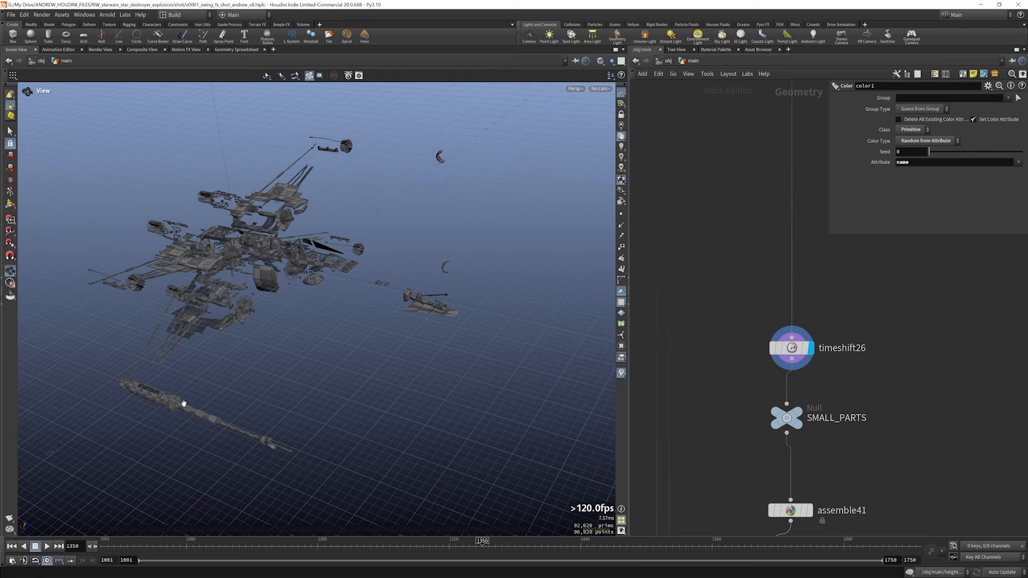
- Examine connectivity19's class settings and compare its full hull with the single wing piece isolated by blast16
scroll(824, 338, down, 10)
scroll(755, 230, up, 4)
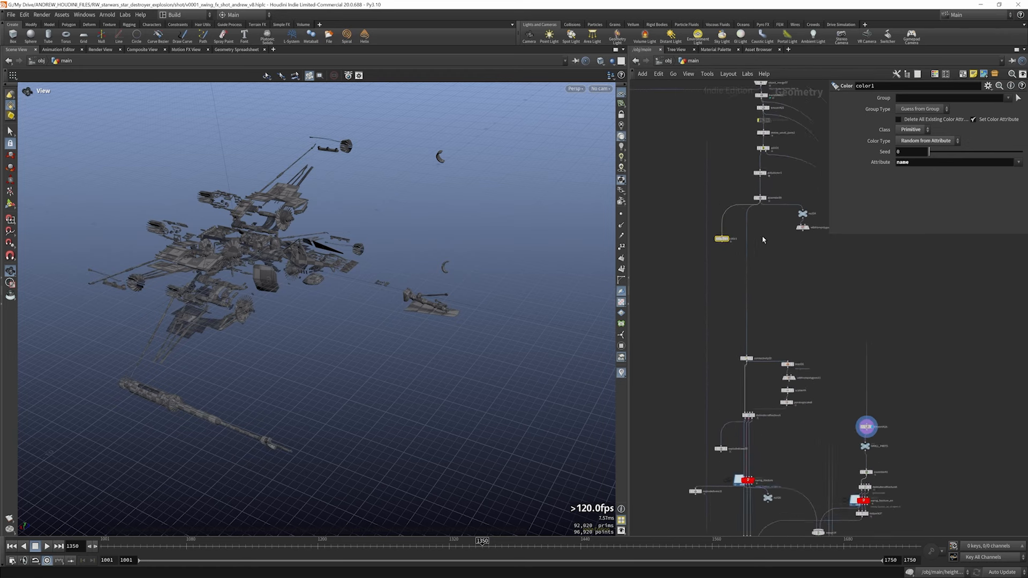
scroll(752, 389, up, 5)
click(734, 375)
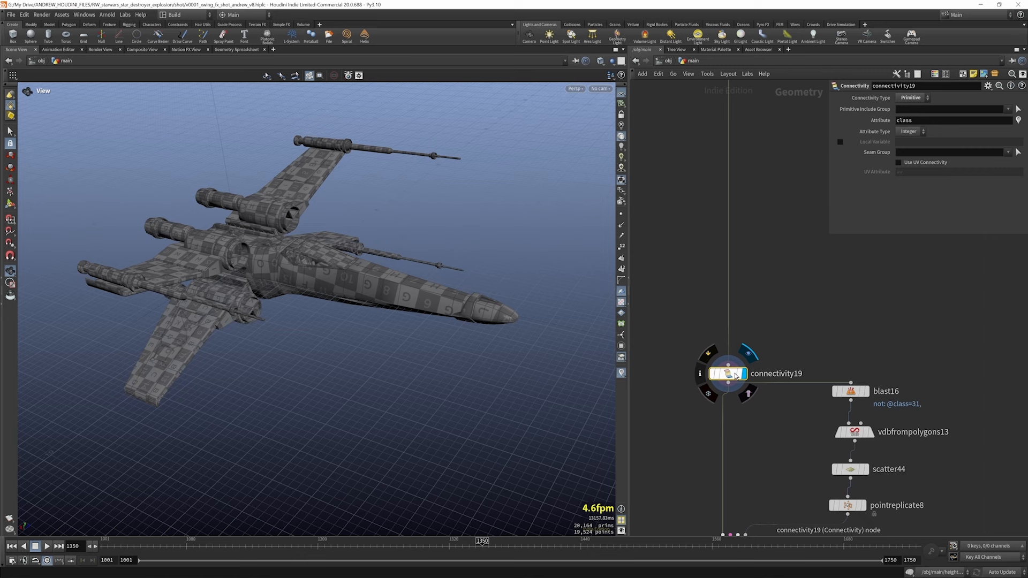
click(853, 392)
click(731, 376)
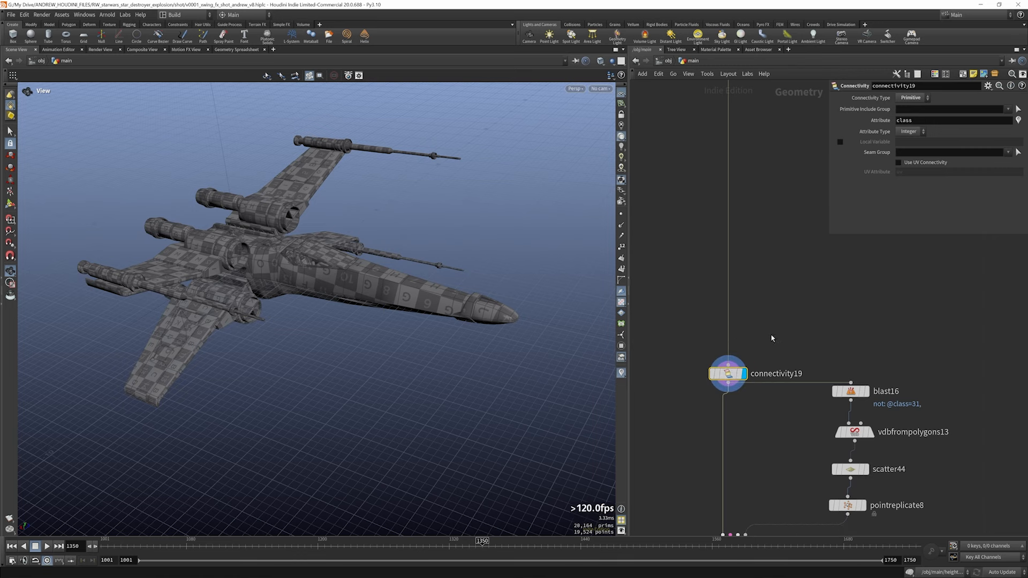
click(733, 371)
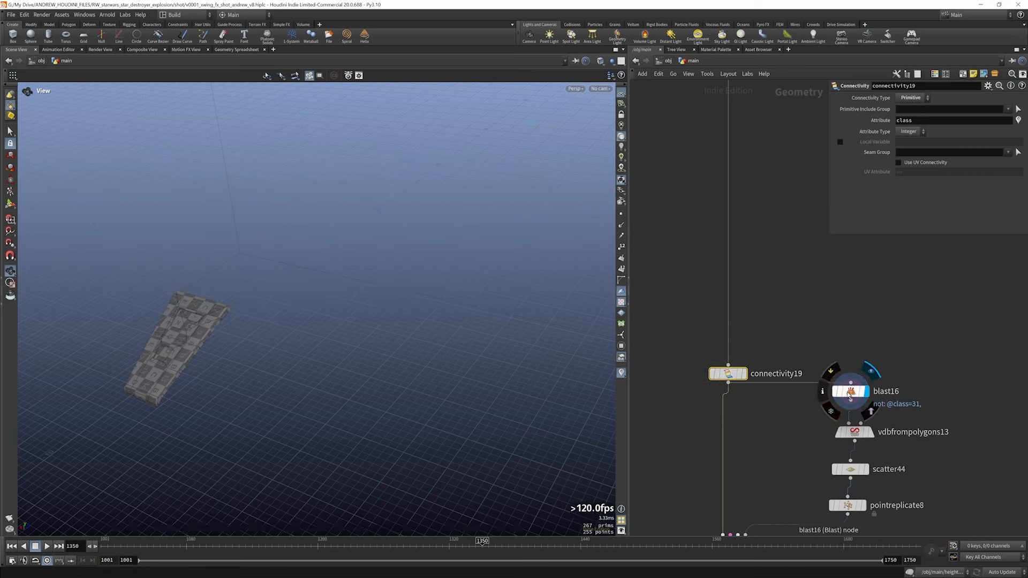
click(850, 391)
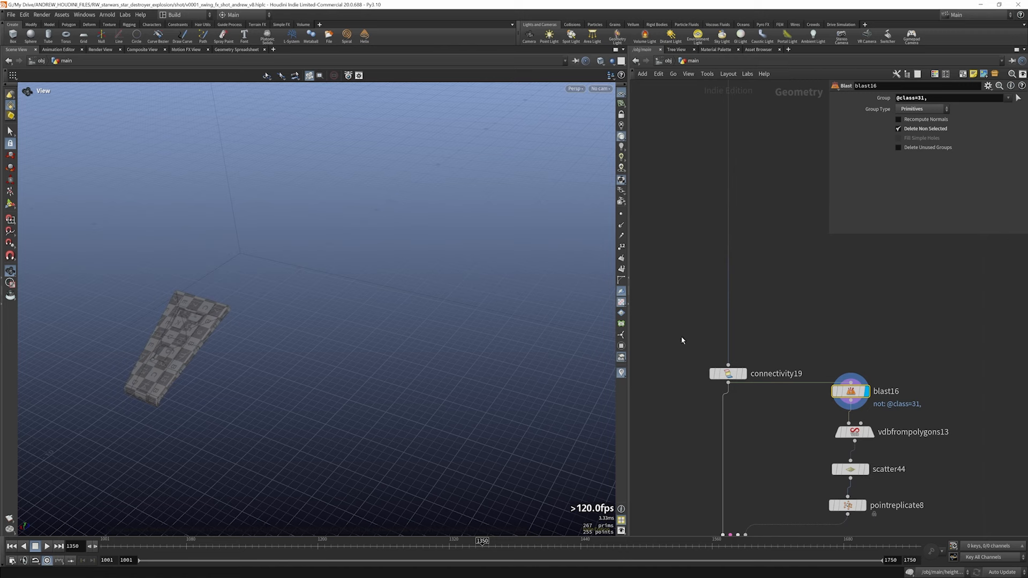
click(745, 373)
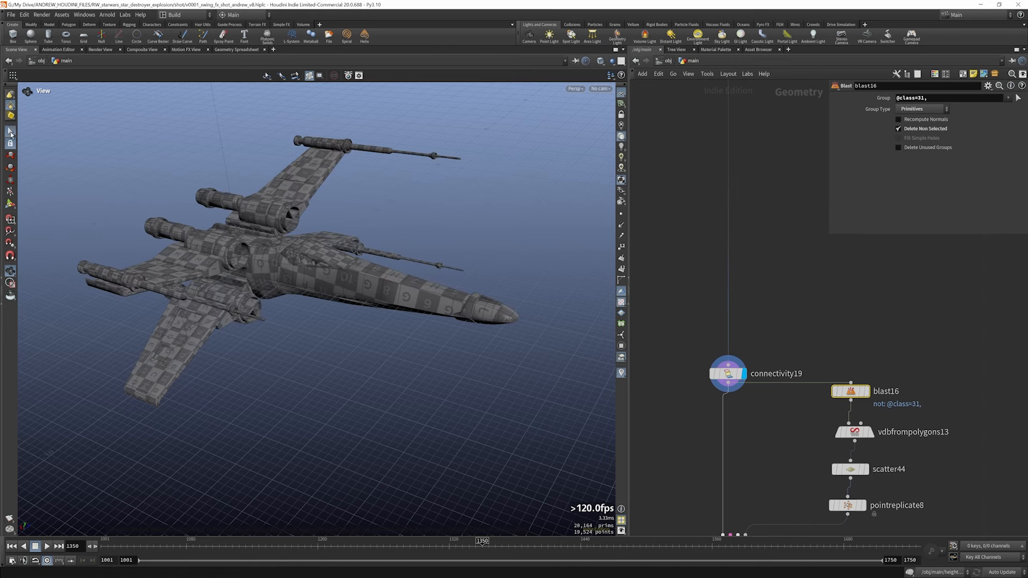
click(10, 132)
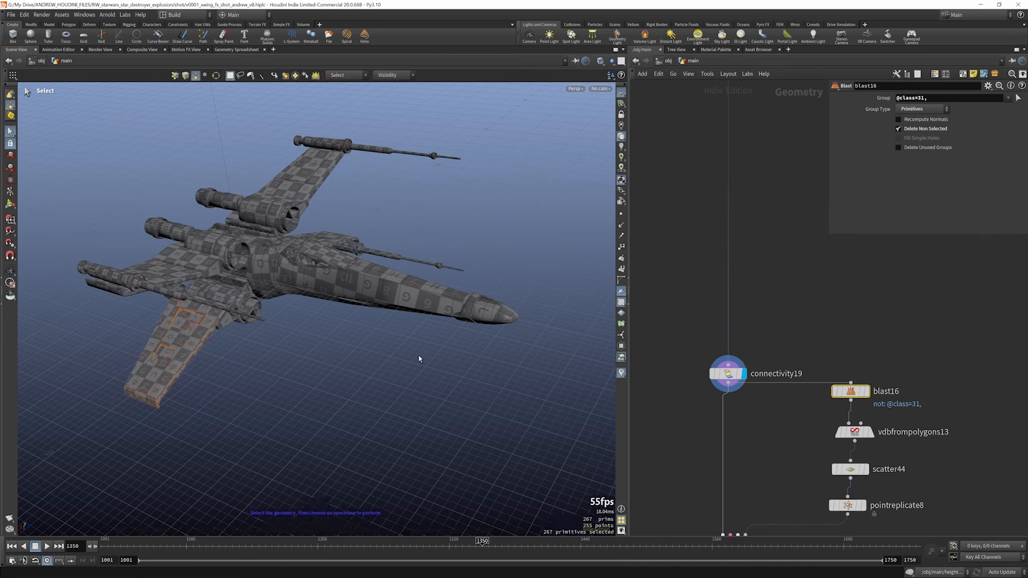
click(867, 391)
scroll(855, 344, down, 3)
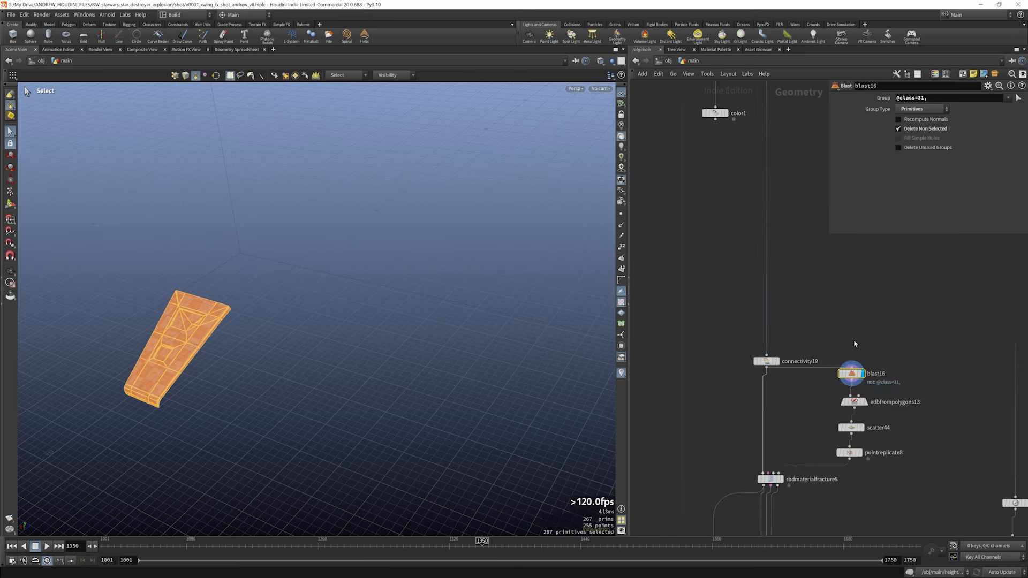
- Display vdbfrompolygons13's fog volume of the wing piece, followed by scatter44's points, and open each node's parameters
scroll(900, 394, up, 3)
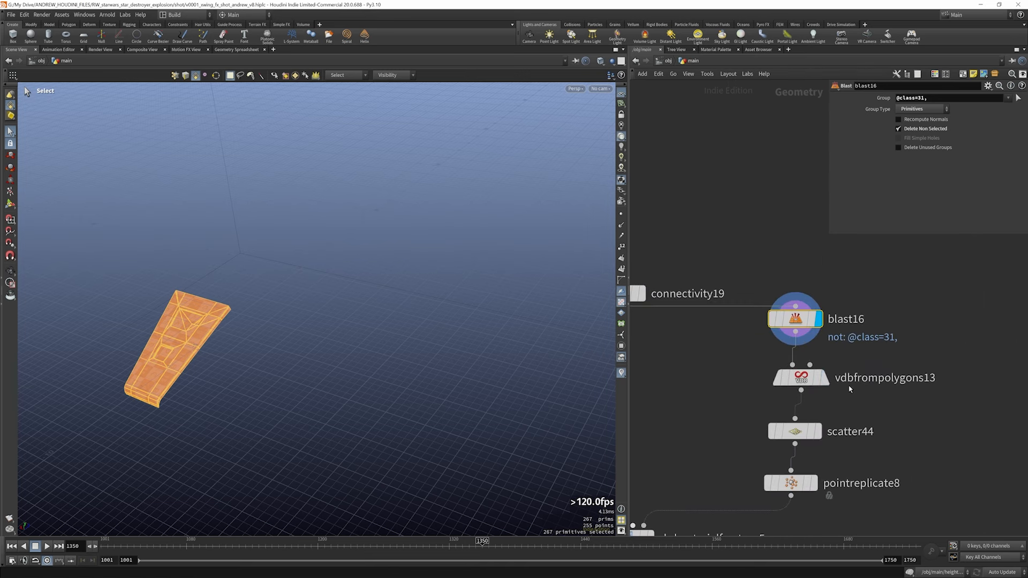
click(825, 378)
click(807, 381)
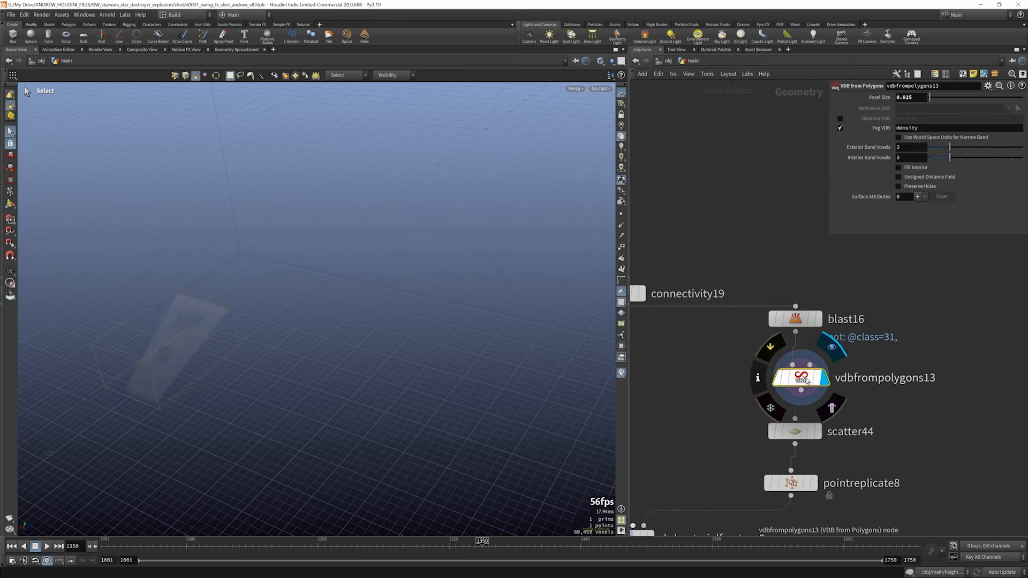
scroll(811, 375, down, 2)
scroll(811, 380, up, 2)
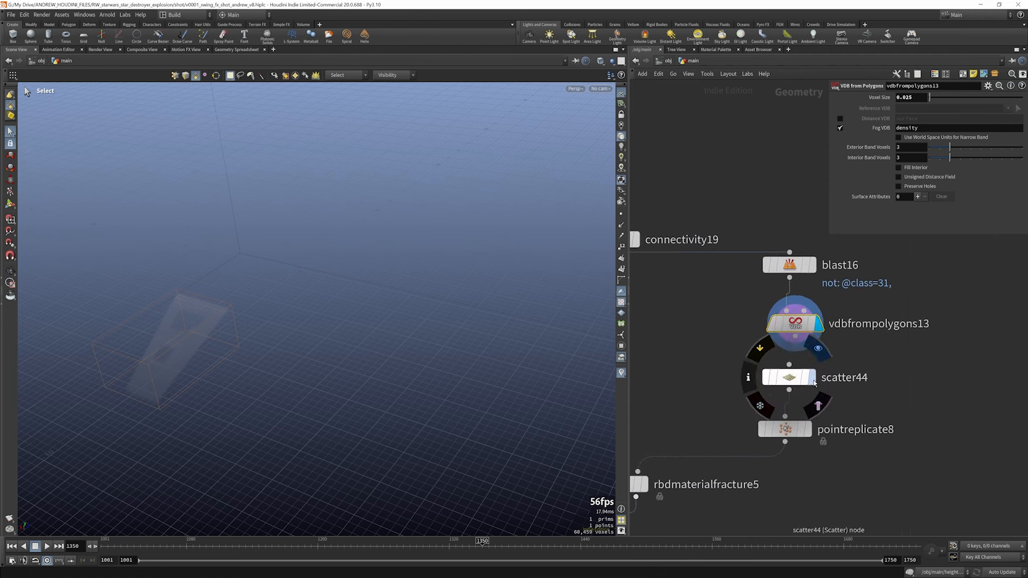
click(813, 379)
click(797, 378)
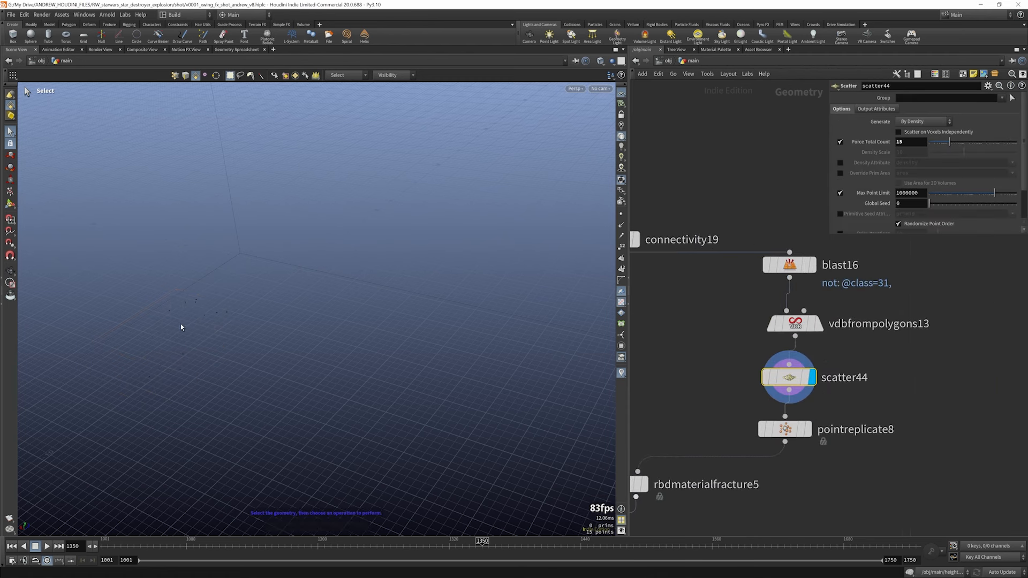
- Display pointreplicate8 and inspect its point clusters around the scattered wing points up close with the View tool
click(808, 429)
click(10, 271)
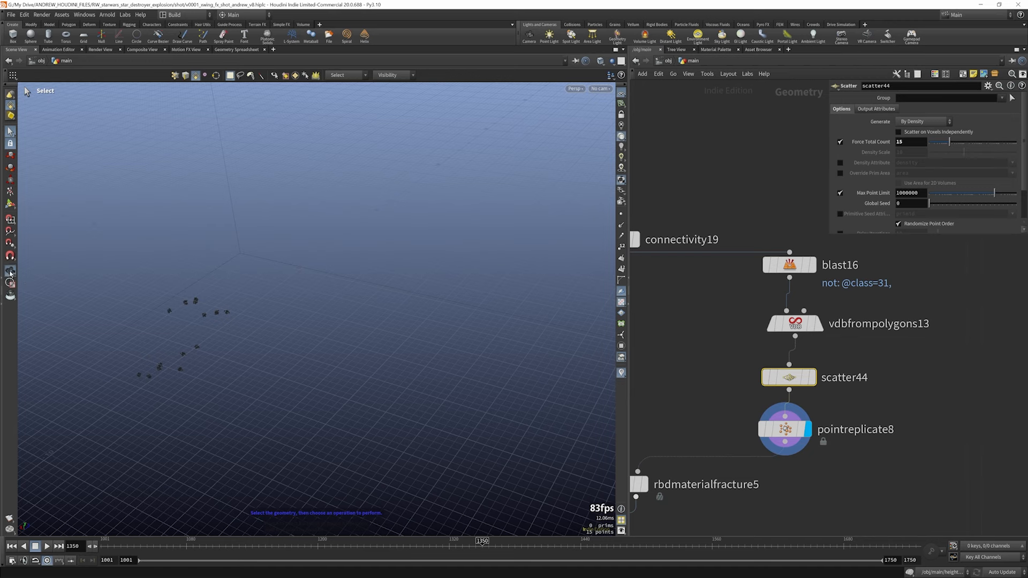
scroll(135, 315, up, 5)
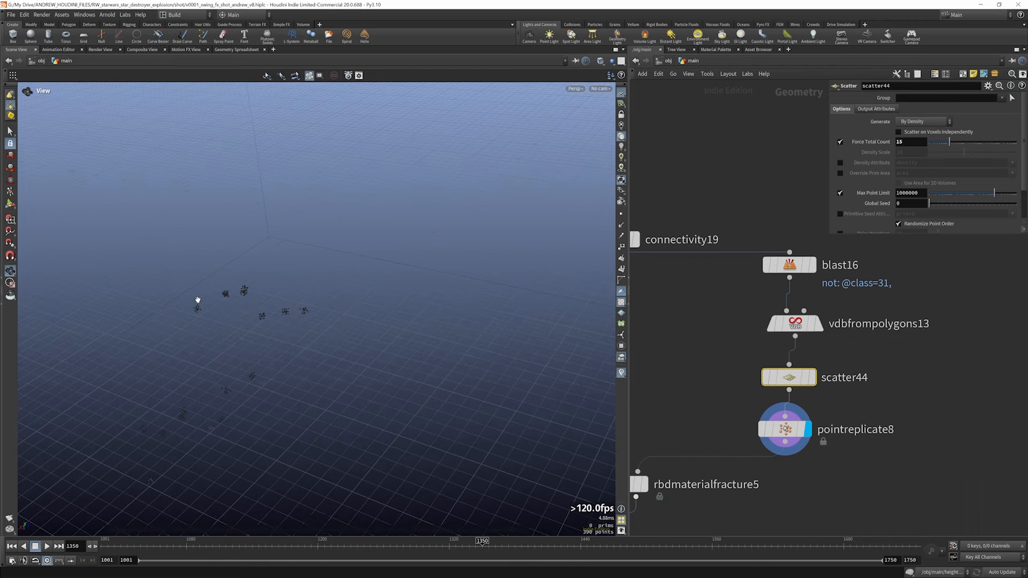
scroll(257, 312, up, 3)
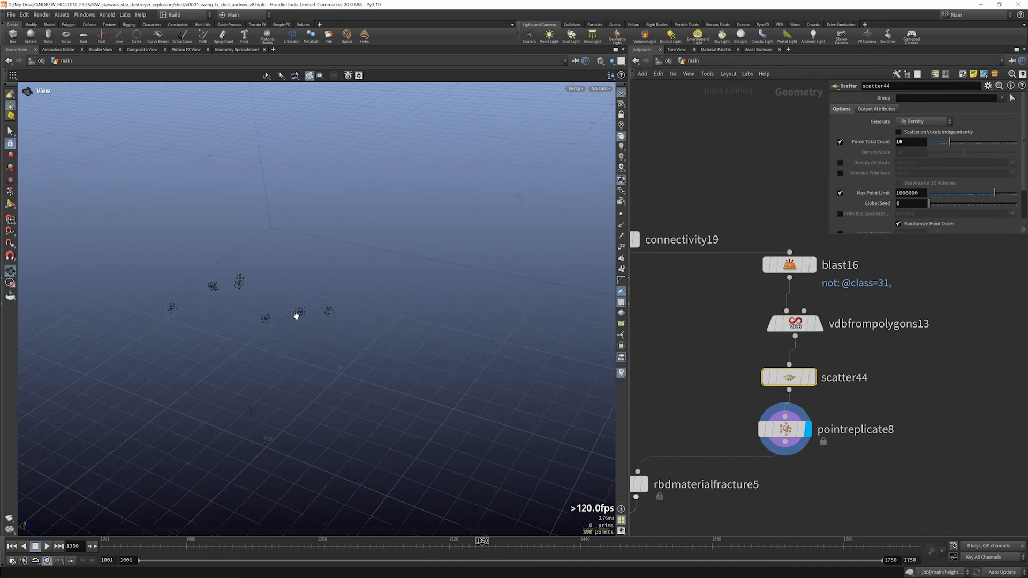
drag(379, 313, 349, 315)
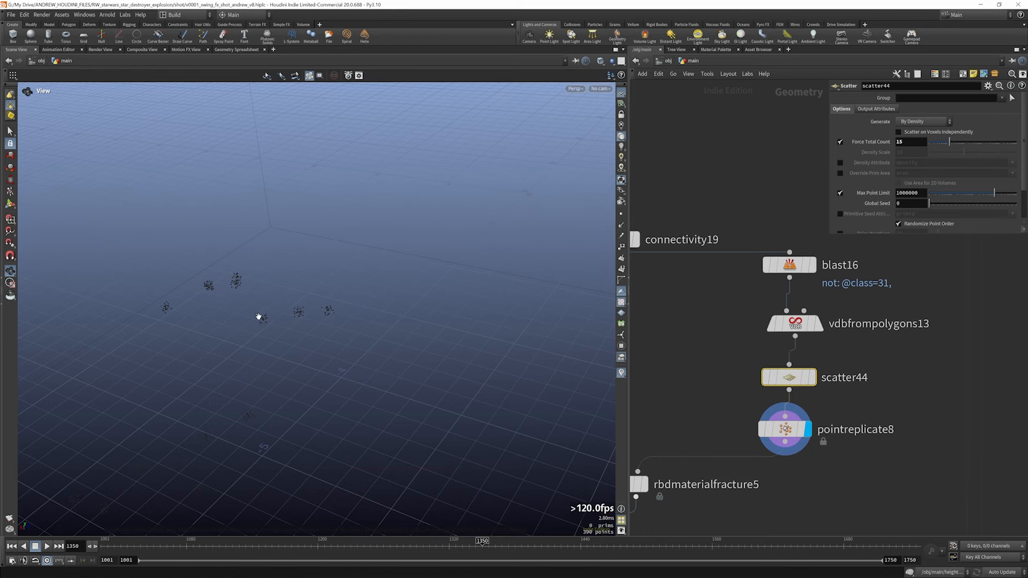
drag(335, 240, 342, 207)
scroll(900, 321, down, 3)
scroll(776, 417, up, 3)
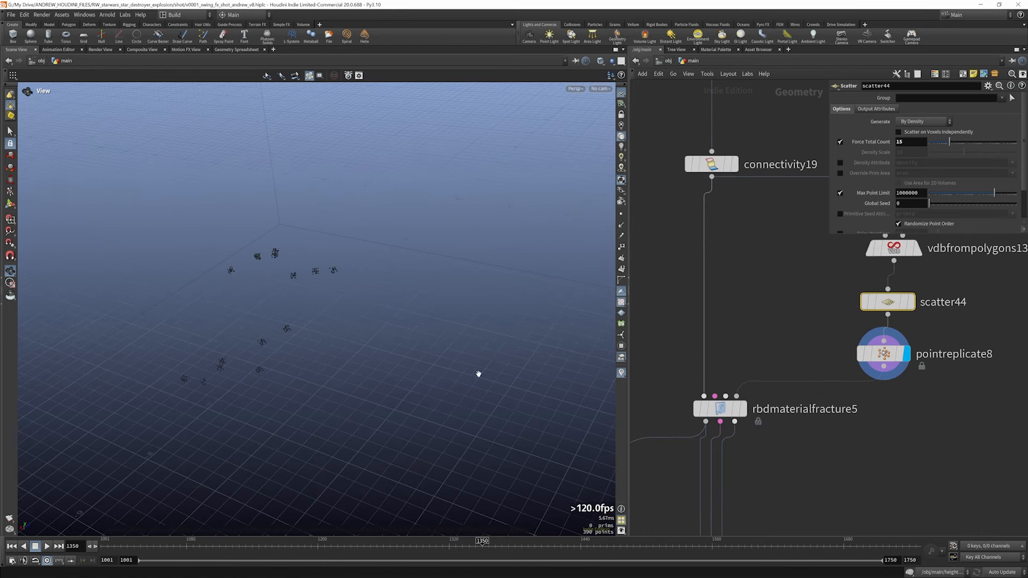
- Display the output of rbdmaterialfracture5 to view the fractured X-wing
mouse_move(722, 408)
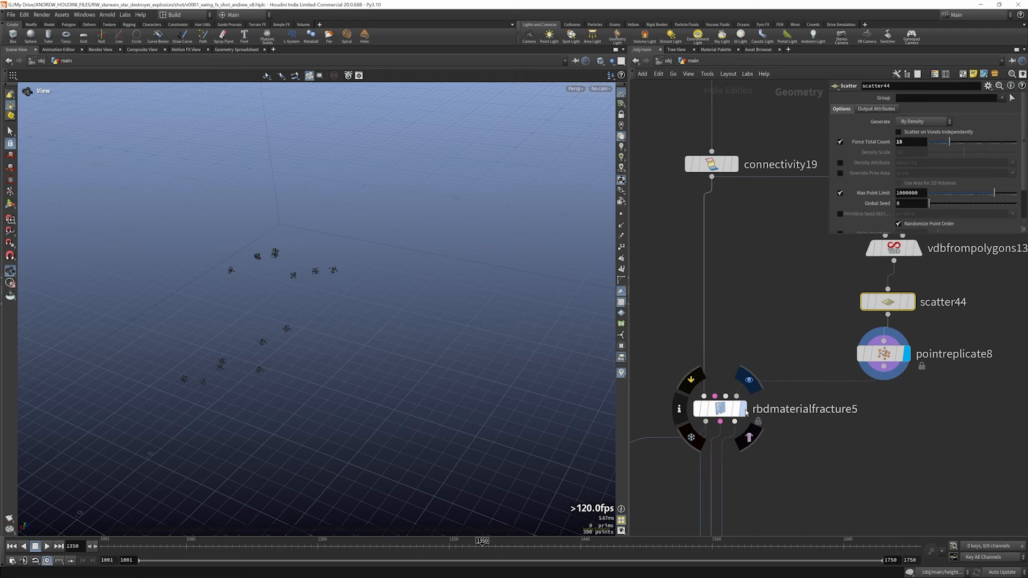
click(745, 409)
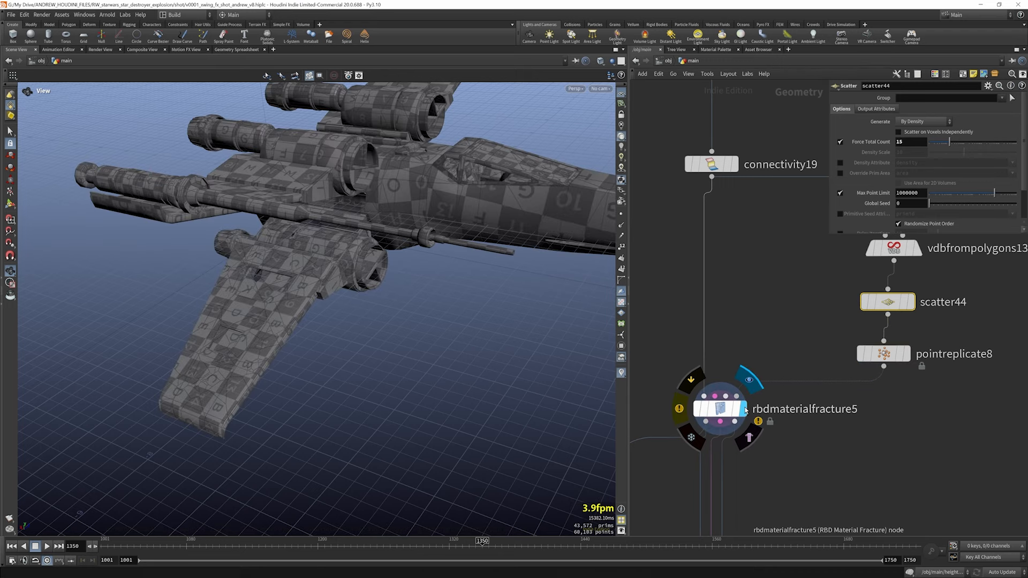
scroll(256, 322, up, 1)
- Display explodedview30, open its parameters and inspect the separated fracture pieces around the wing and engine
scroll(820, 285, down, 4)
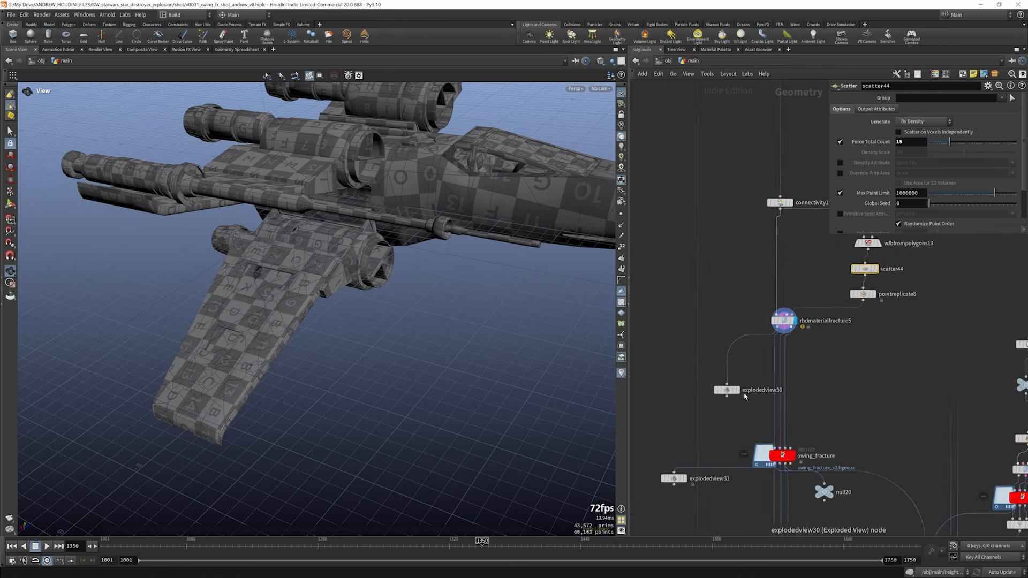
scroll(743, 396, up, 3)
click(735, 388)
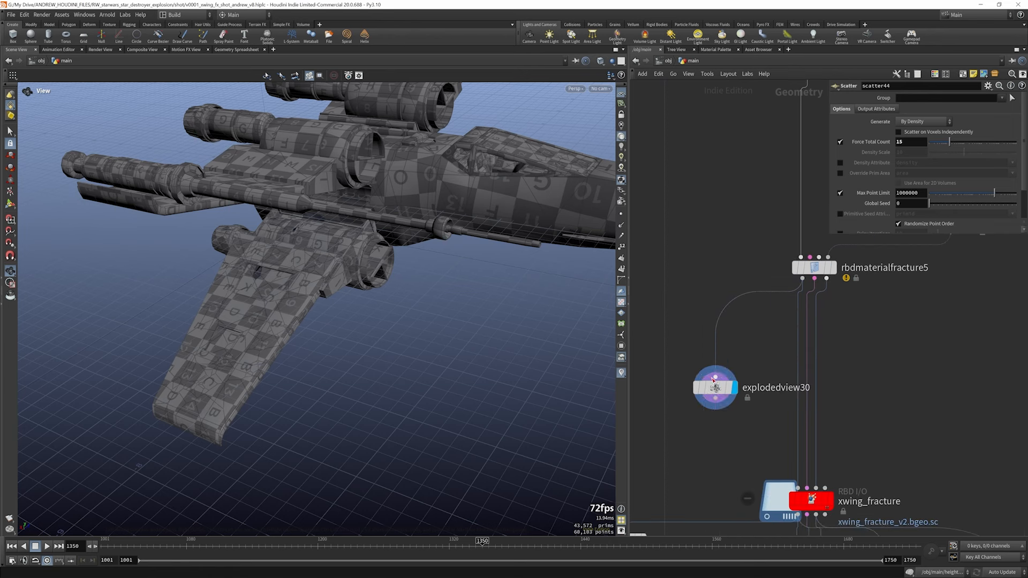
click(715, 386)
drag(940, 160, 941, 151)
scroll(243, 294, up, 5)
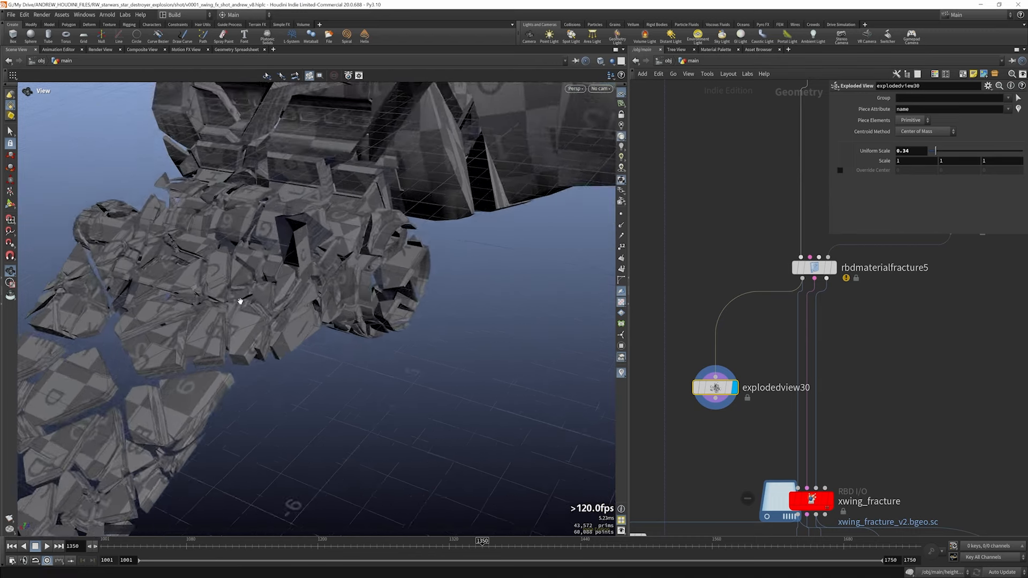
drag(231, 303, 260, 317)
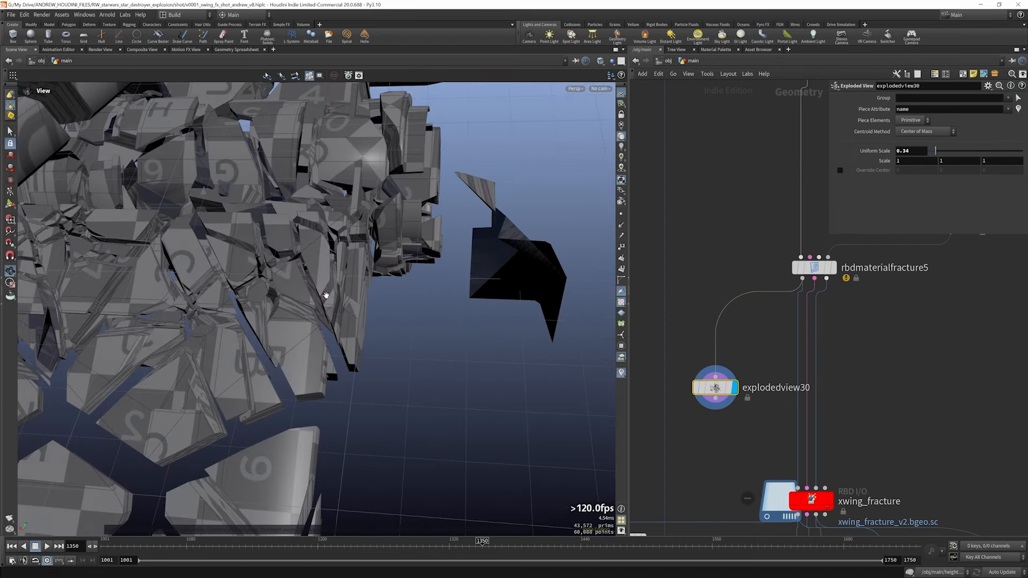
- Open pointreplicate8's shape parameters while keeping explodedview30 displayed
scroll(773, 317, down, 5)
scroll(818, 289, up, 3)
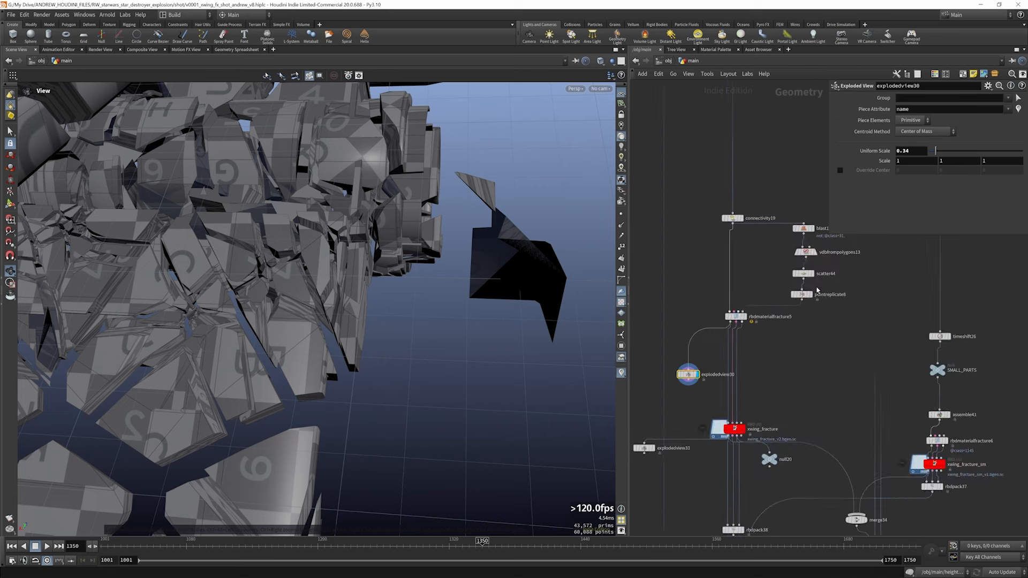
scroll(818, 290, down, 3)
scroll(814, 291, up, 4)
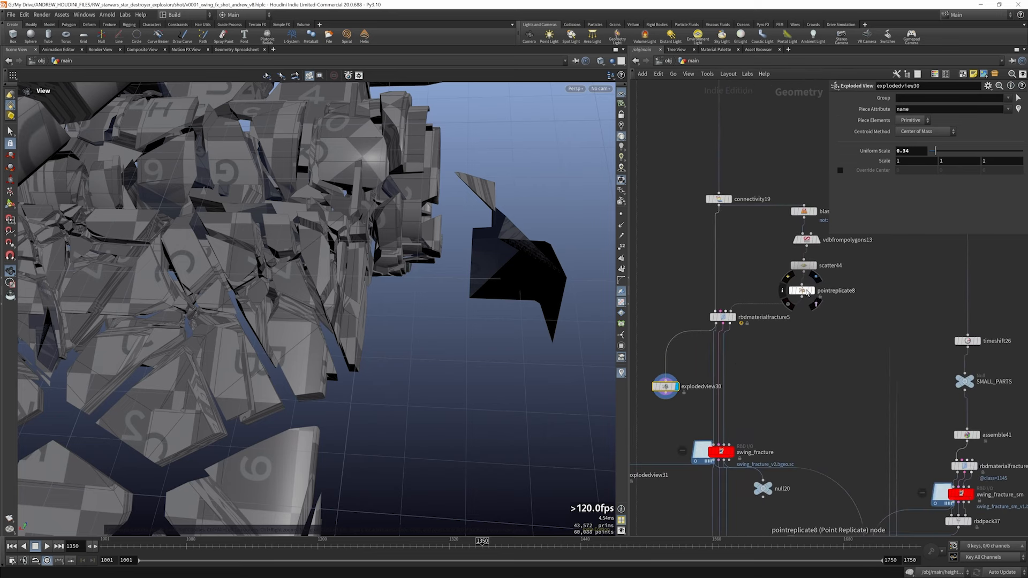
click(807, 292)
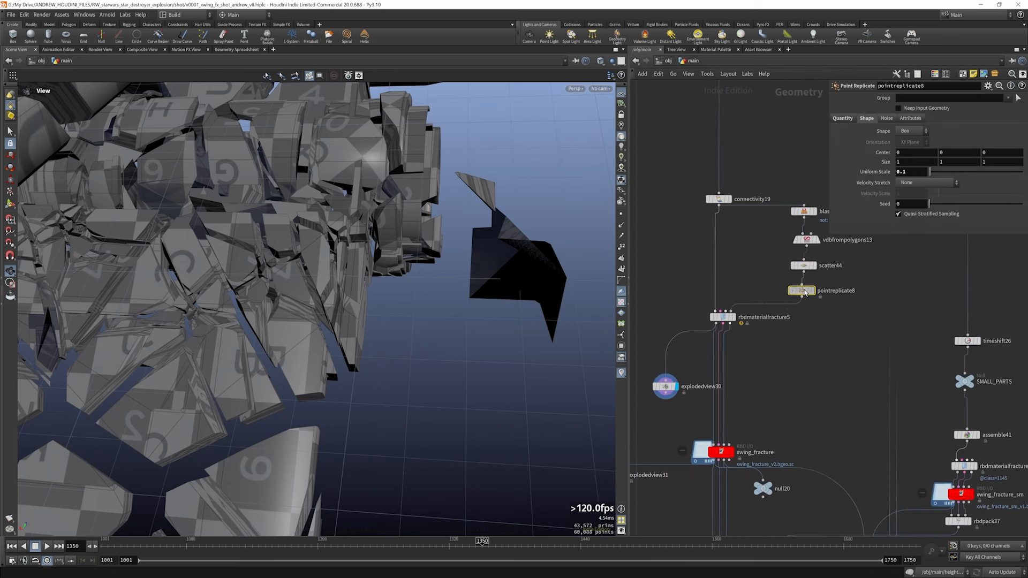
- Set the points per point of pointreplicate8 to 45 and save the scene, checking the denser wing fracture
click(843, 118)
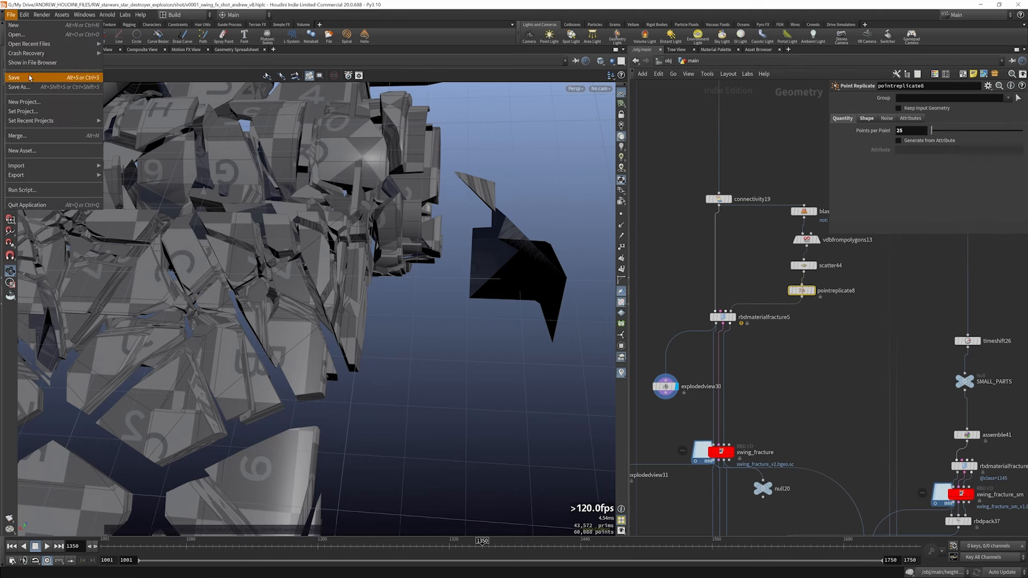
click(21, 77)
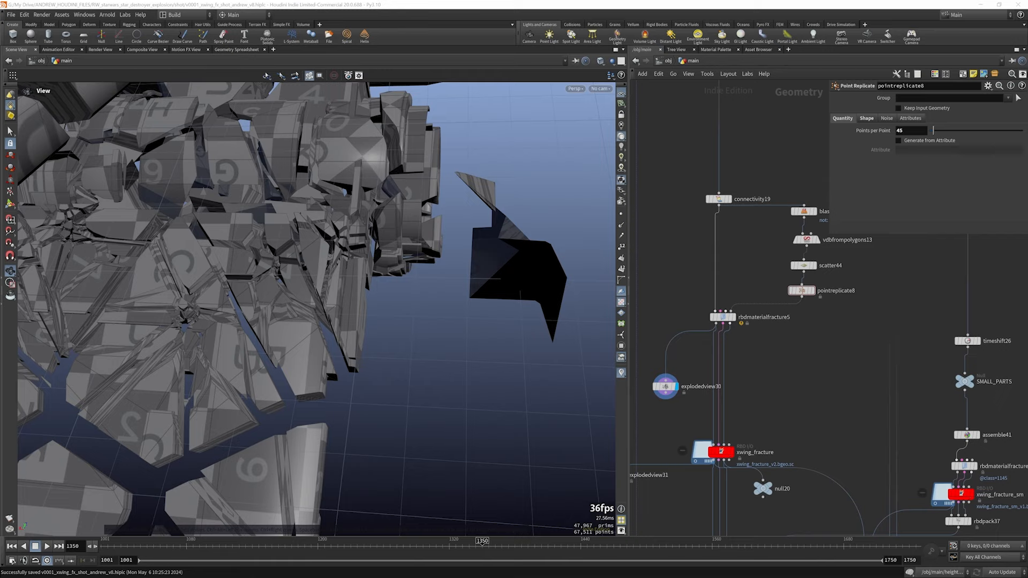
drag(365, 259, 212, 310)
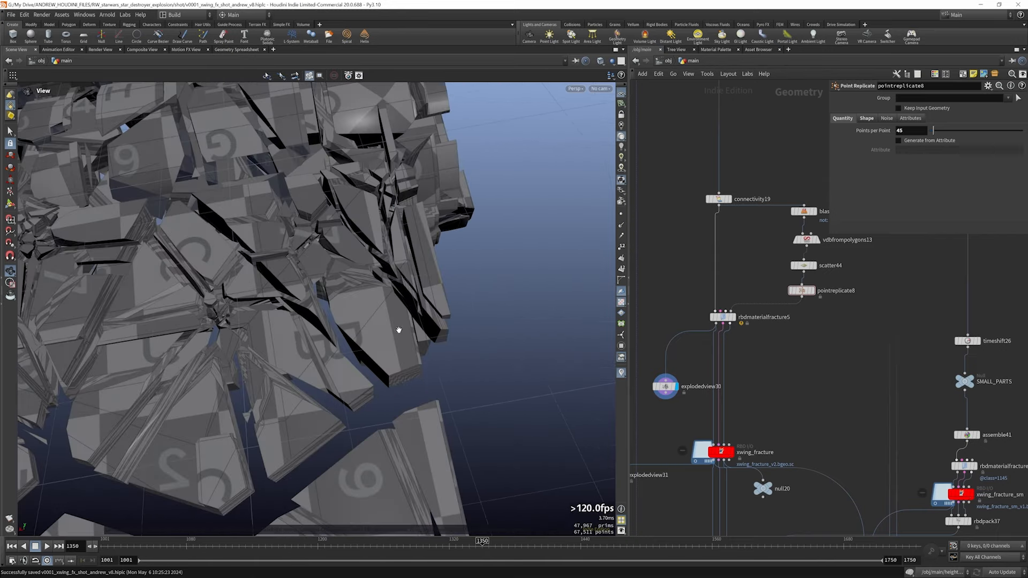
drag(398, 330, 358, 476)
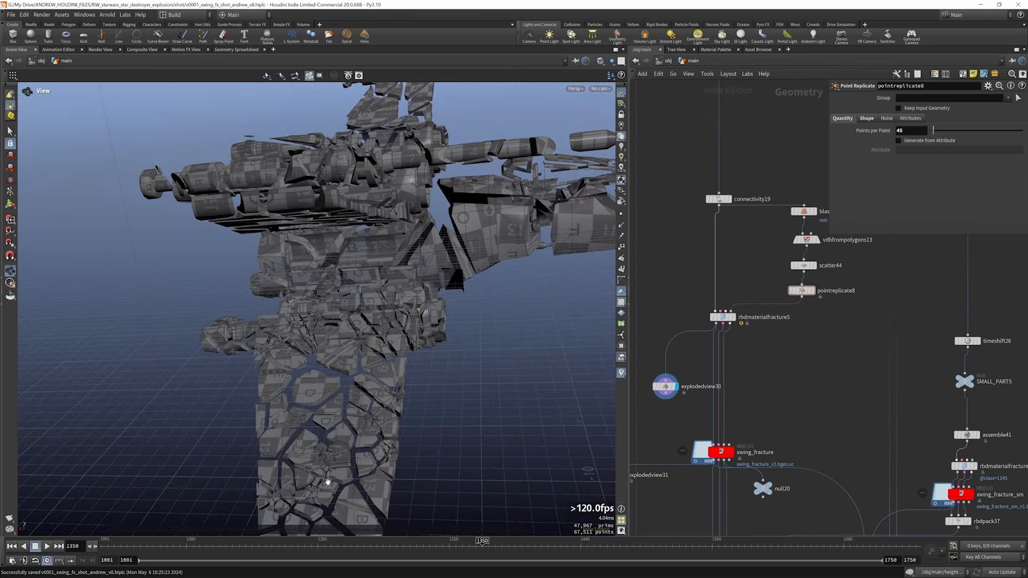
- Add a Color node below explodedview30 and display its output
key(Tab)
text(c)
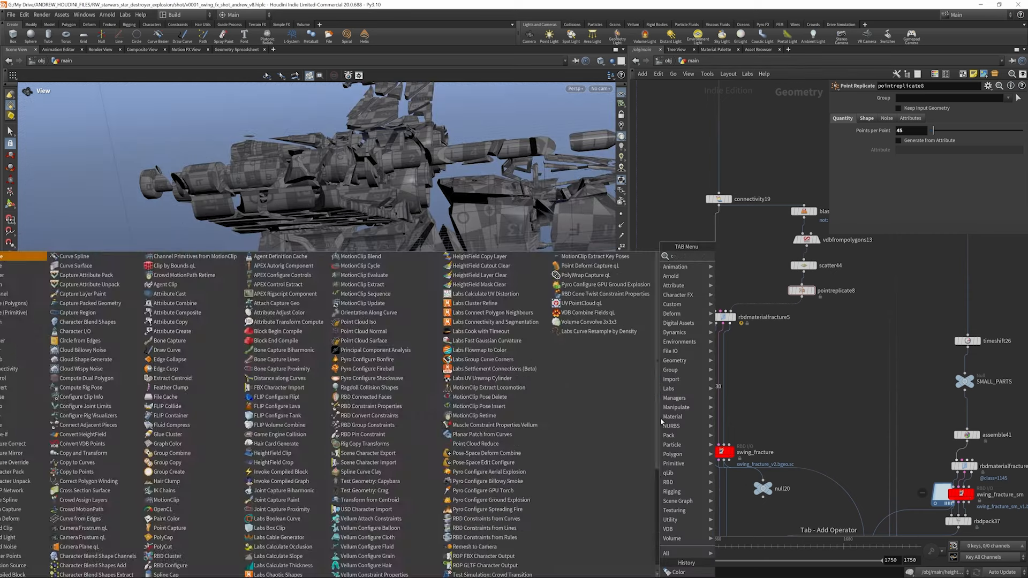
text(olor)
click(729, 258)
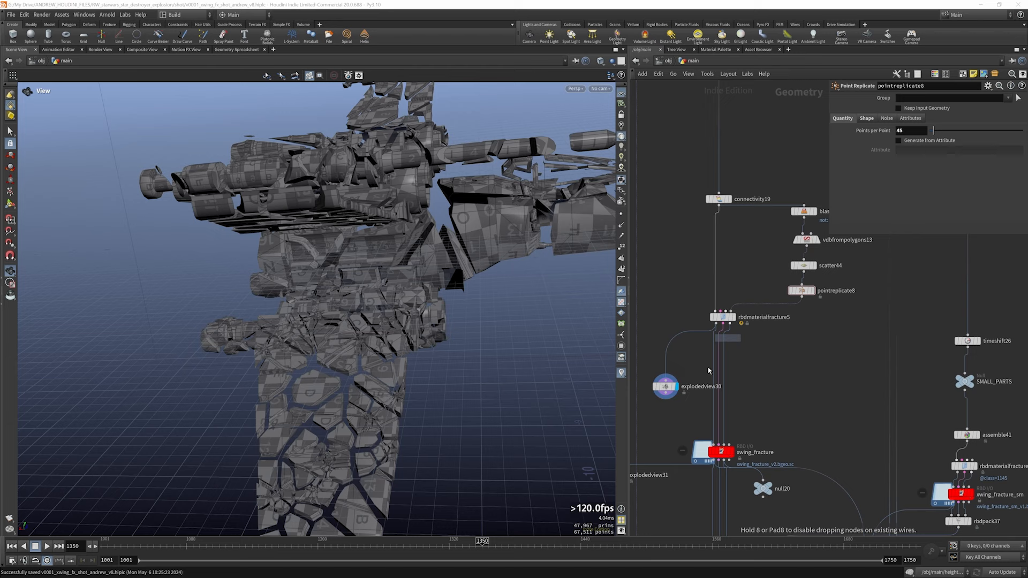
click(666, 425)
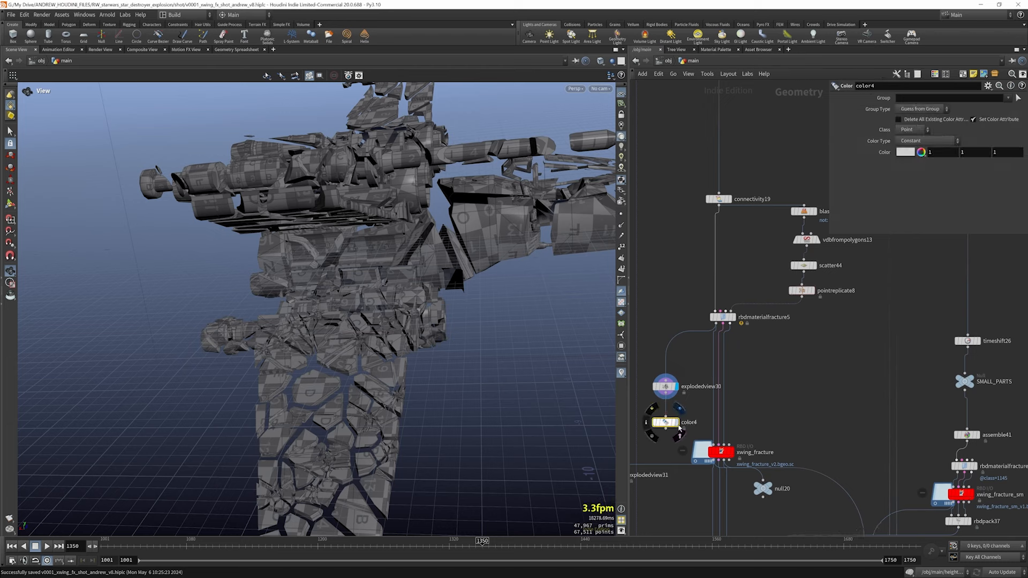
click(677, 424)
- Configure color4 to colour primitives randomly from the name attribute, checking the colours on the fracture pieces up close
click(918, 142)
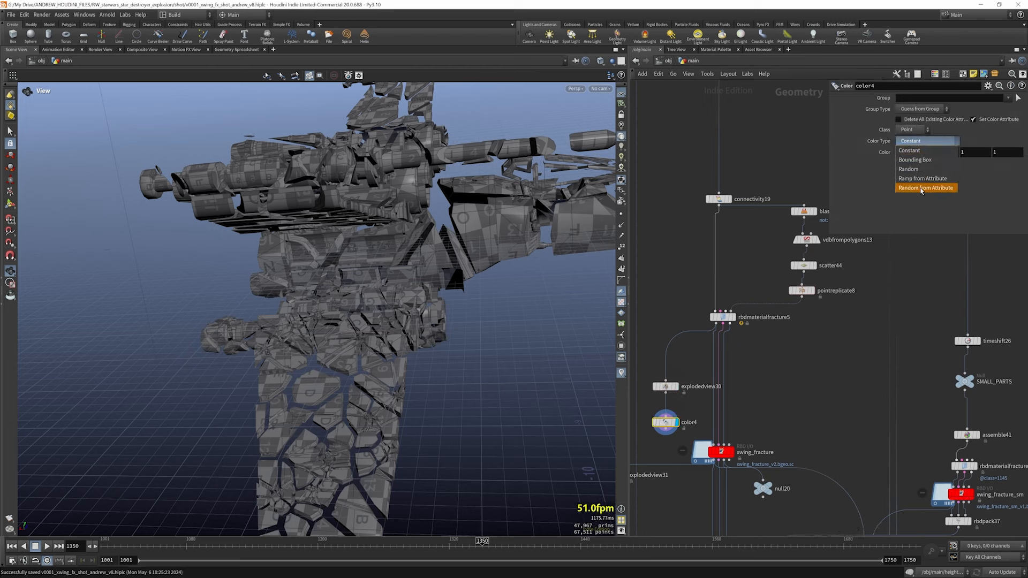
click(921, 188)
click(1018, 163)
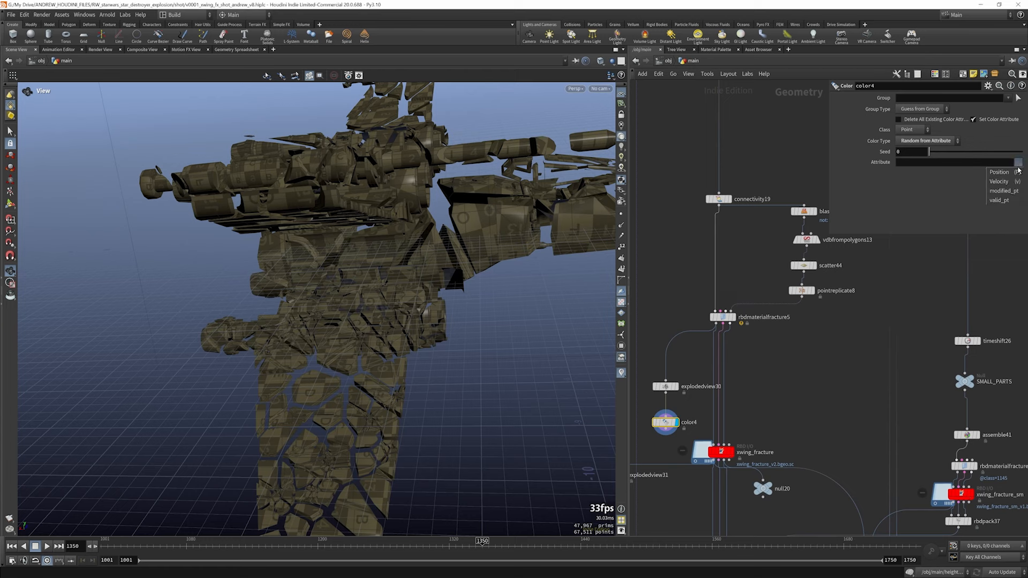
key(Escape)
click(914, 129)
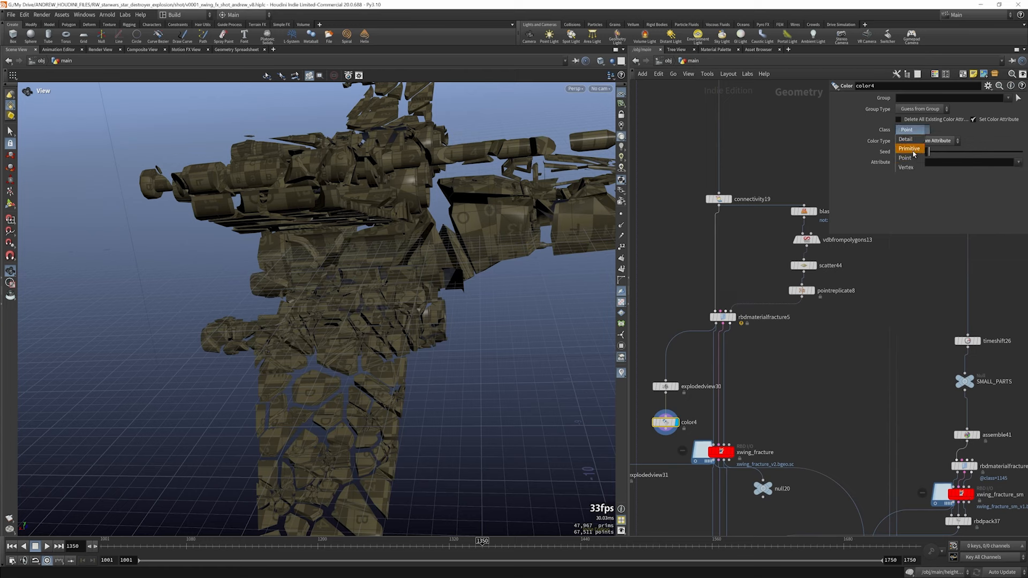
click(910, 144)
click(1024, 163)
click(964, 193)
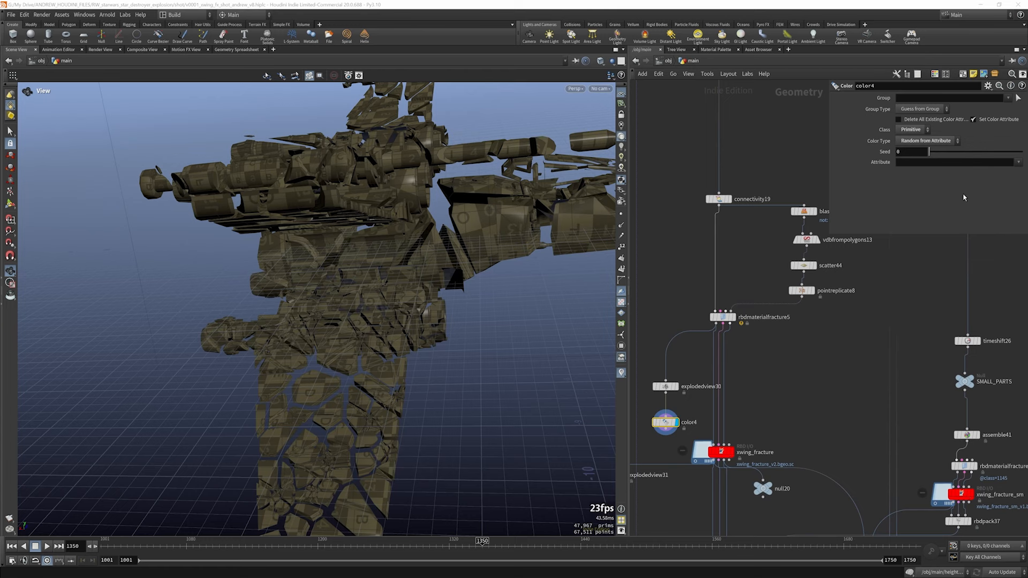
scroll(367, 348, up, 8)
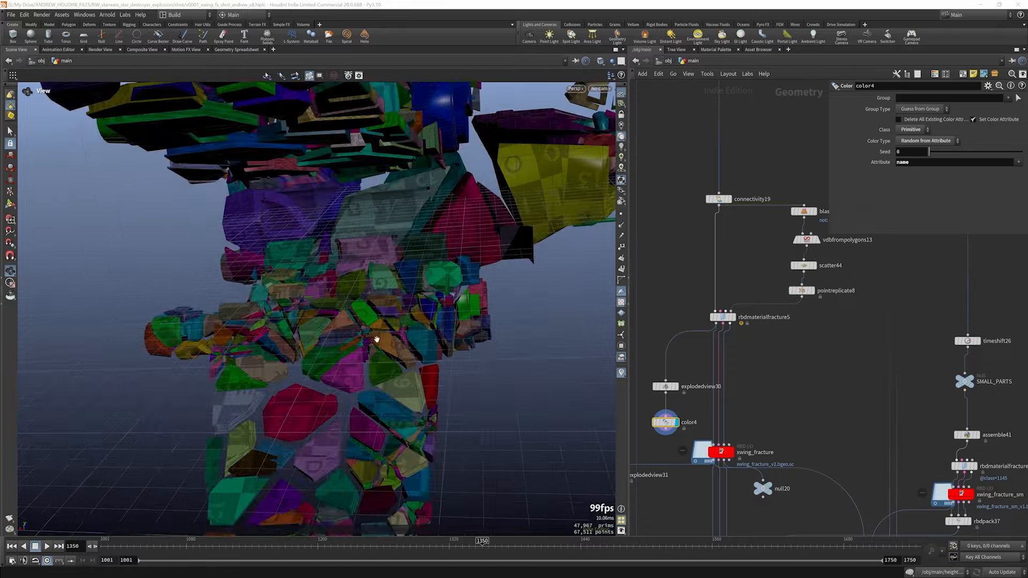
scroll(398, 330, up, 10)
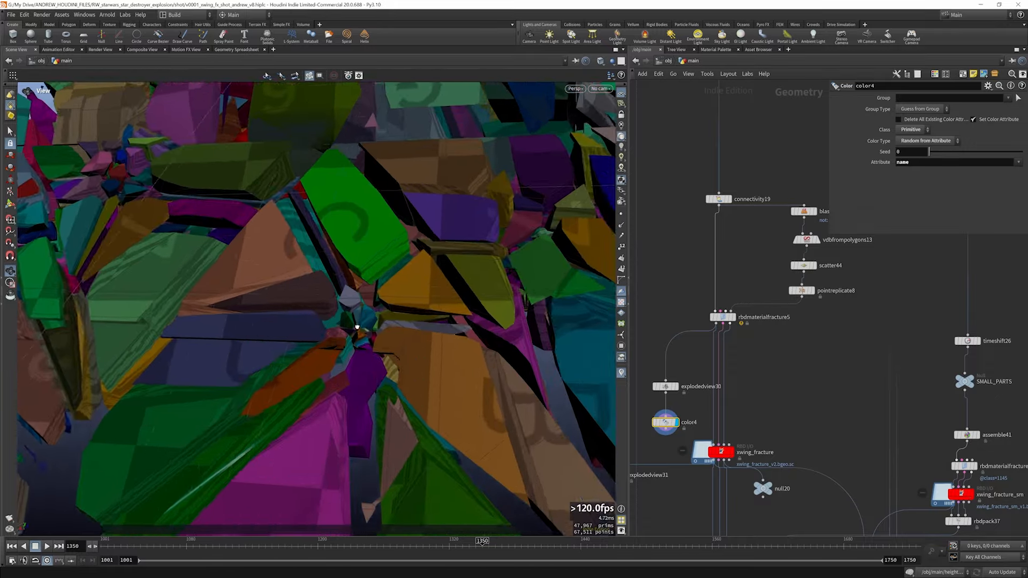
scroll(367, 310, up, 10)
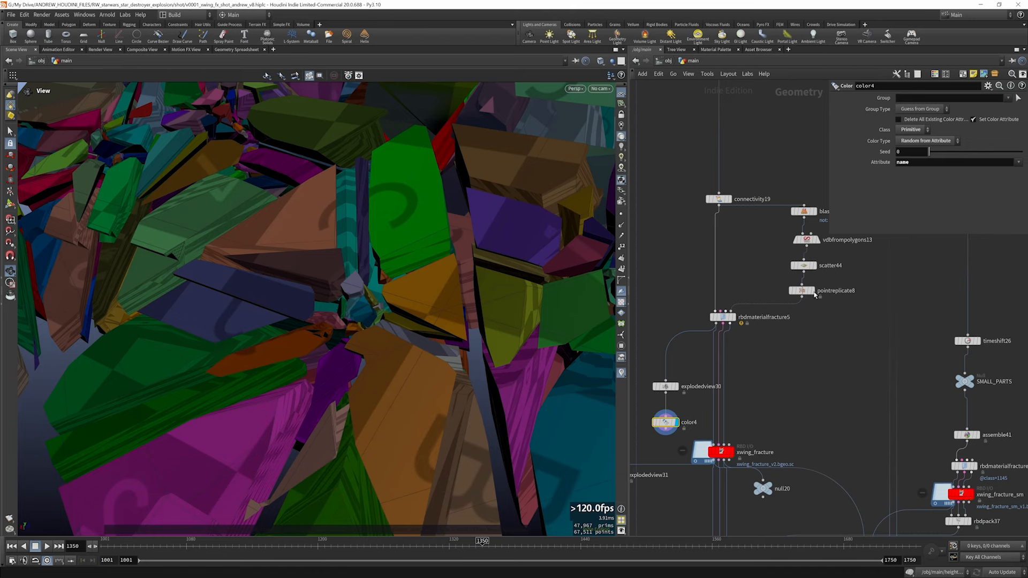
- Place color4 upstream of explodedview30 and inspect the unexploded coloured pieces along the wing
mouse_move(809, 296)
click(812, 292)
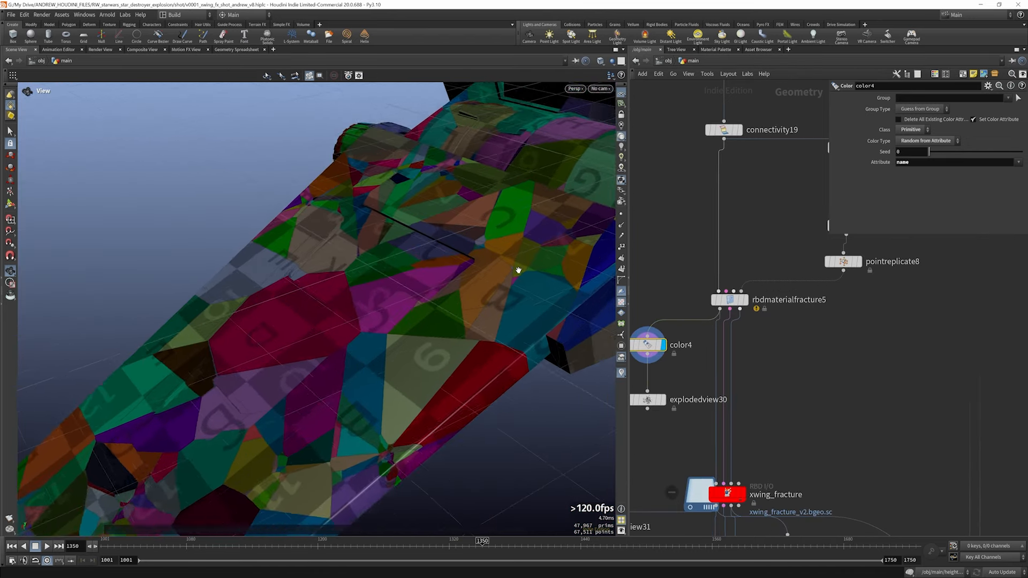
scroll(505, 266, up, 5)
drag(506, 266, 503, 263)
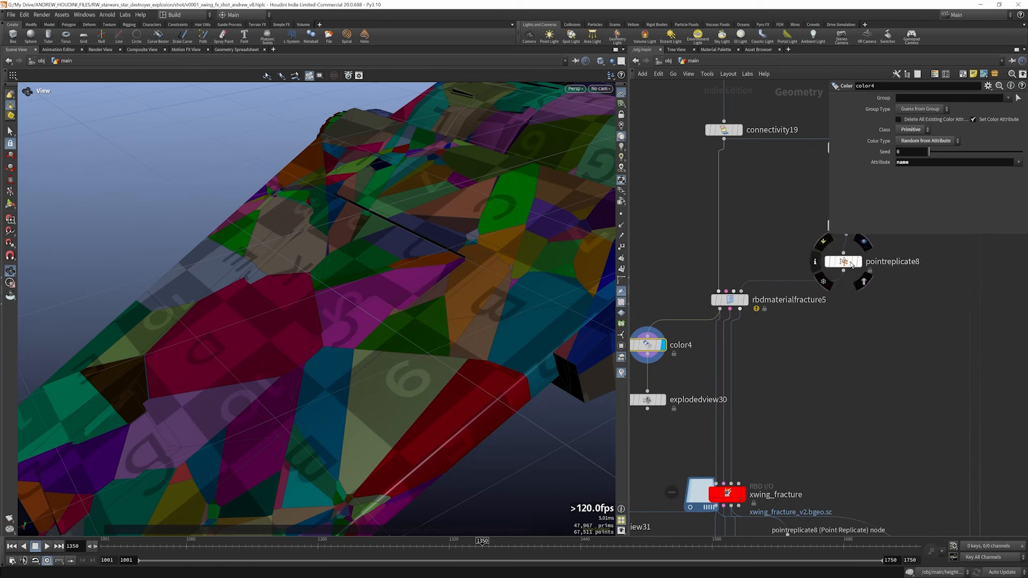
- Display the outputs of vdbfrompolygons13, scatter44 and pointreplicate8 one after another to review how the fracture points are generated
scroll(812, 345, down, 3)
scroll(834, 253, up, 4)
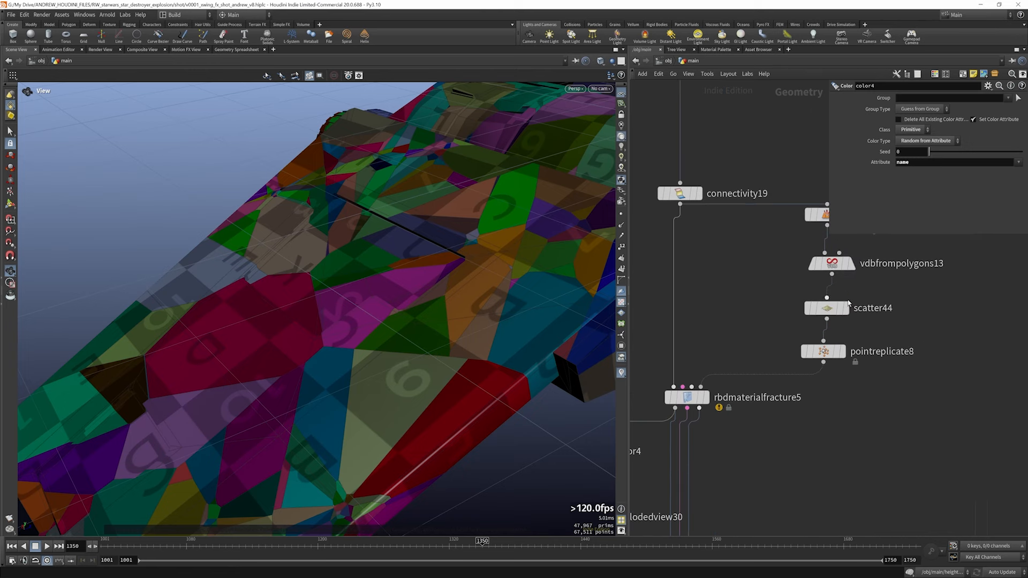
scroll(855, 287, up, 2)
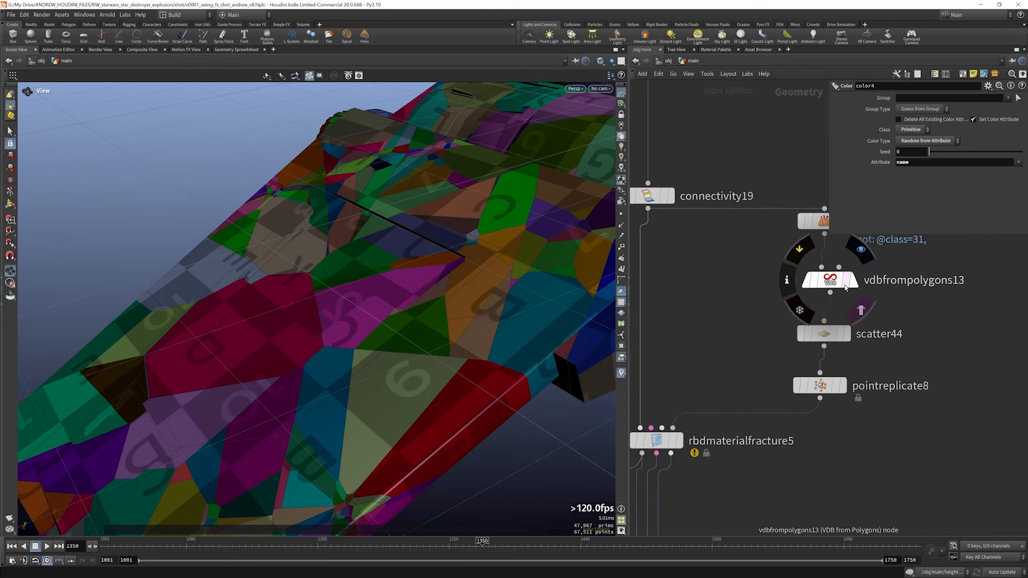
click(856, 283)
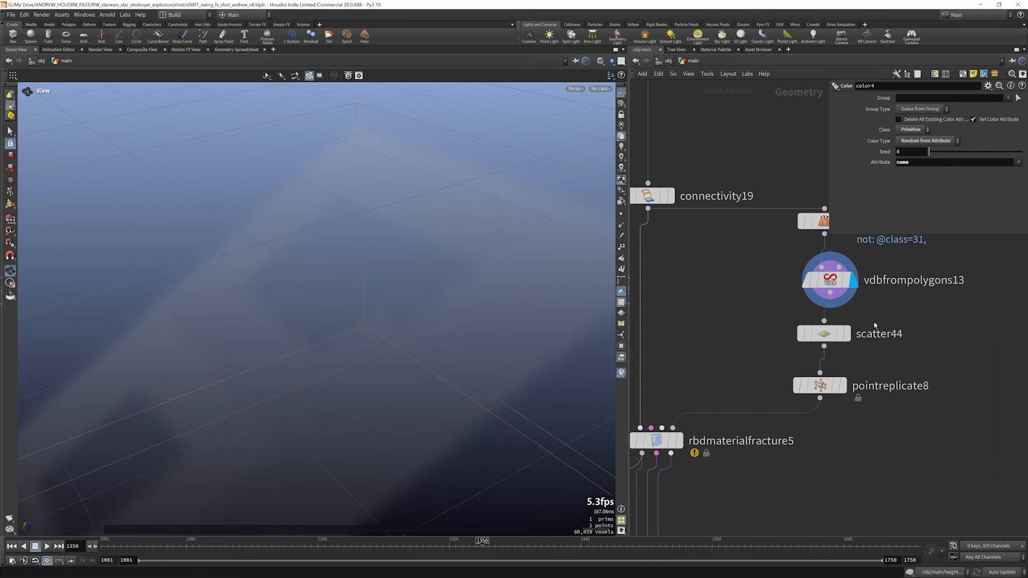
click(847, 334)
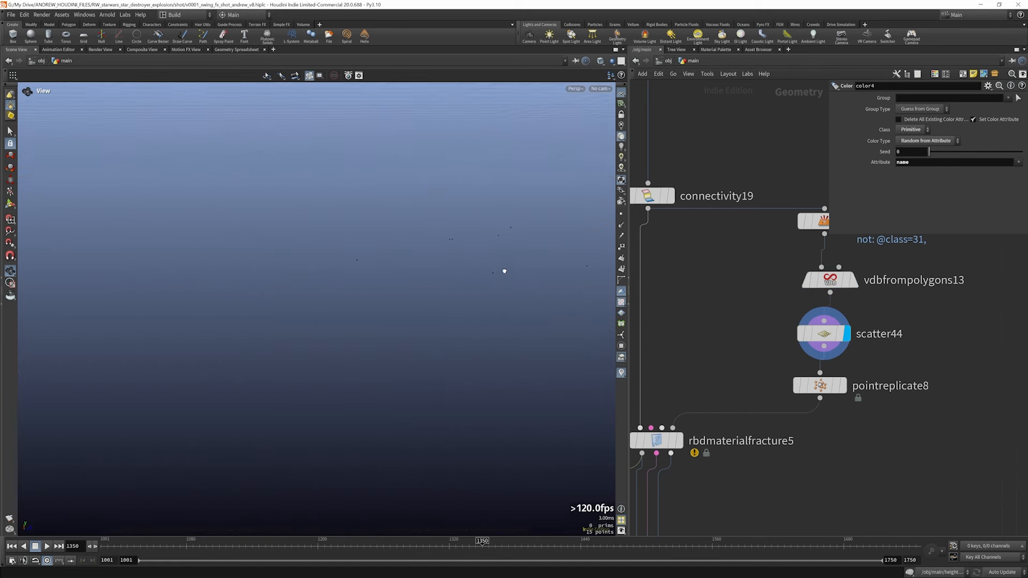
click(843, 386)
scroll(874, 348, down, 1)
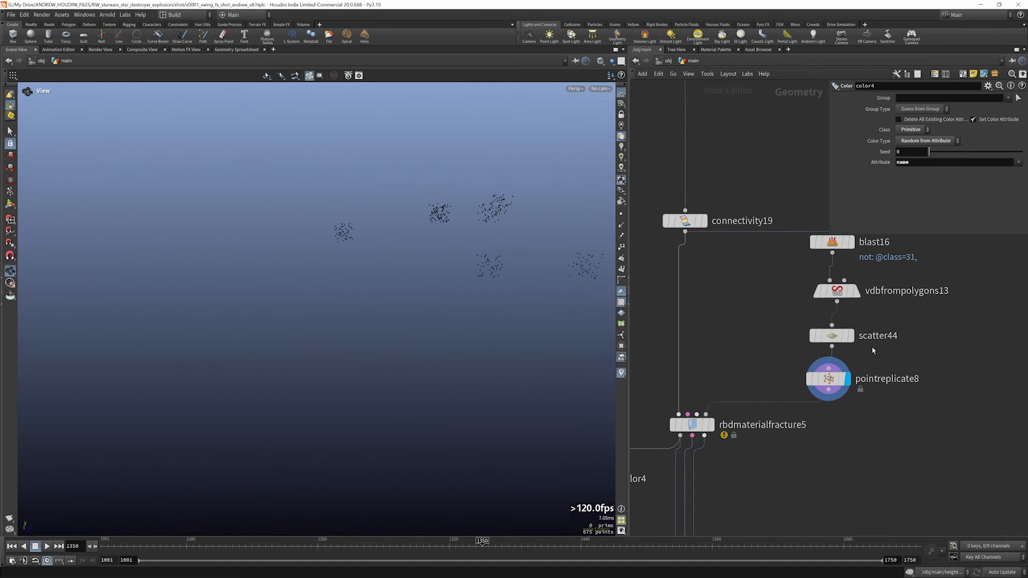
middle_drag(872, 352, 934, 315)
scroll(784, 396, up, 1)
middle_drag(730, 394, 756, 370)
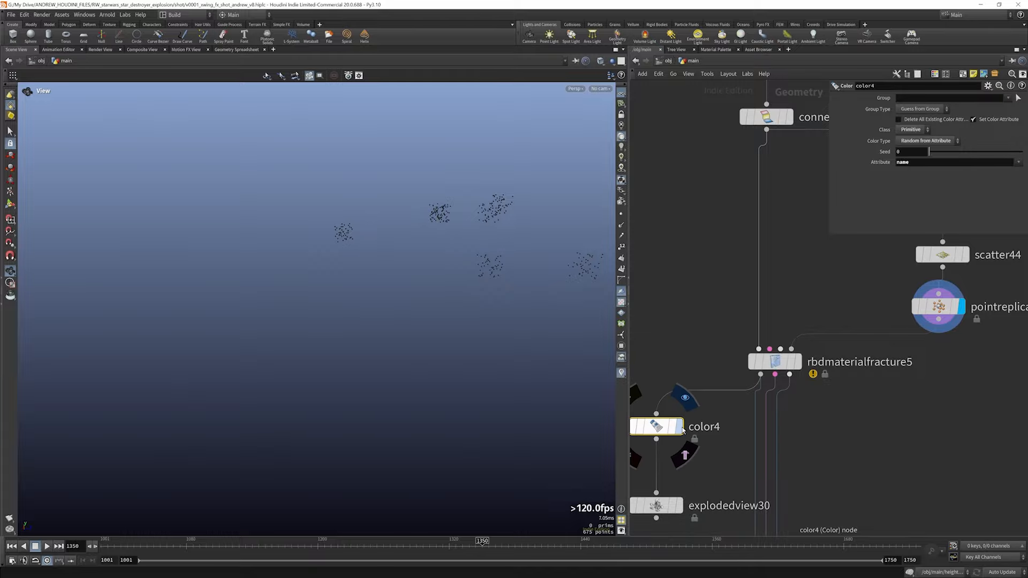
- Overlay color4 as a template on the replicated points and examine how the fracture lines gather around the point clusters
click(680, 427)
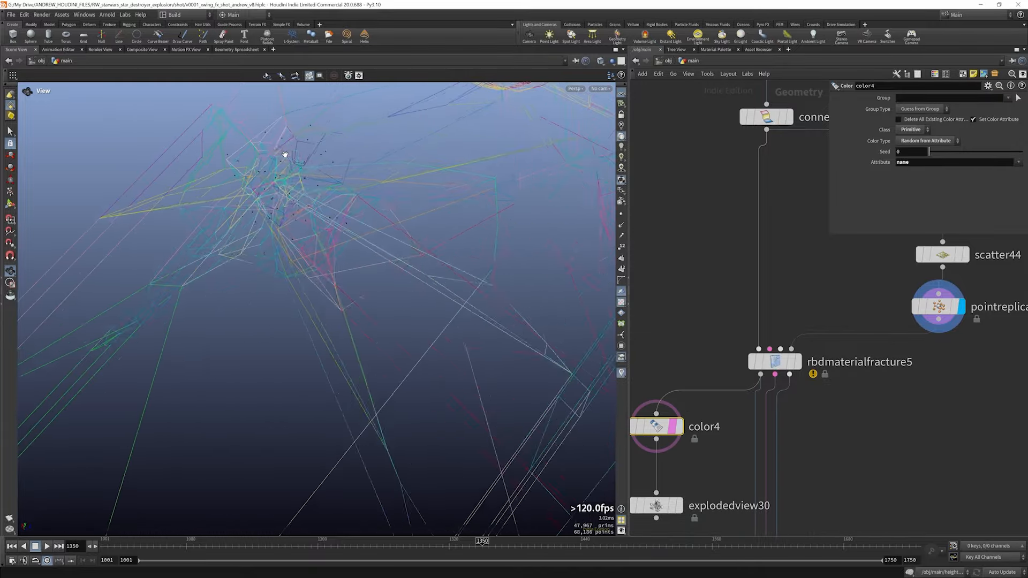
drag(382, 181, 294, 172)
scroll(282, 160, down, 10)
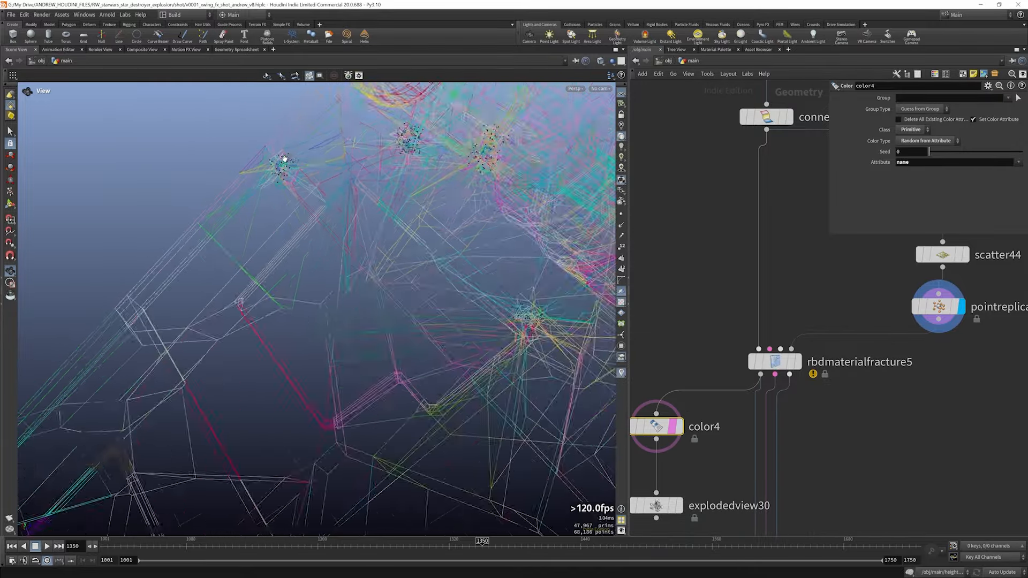
scroll(253, 344, up, 6)
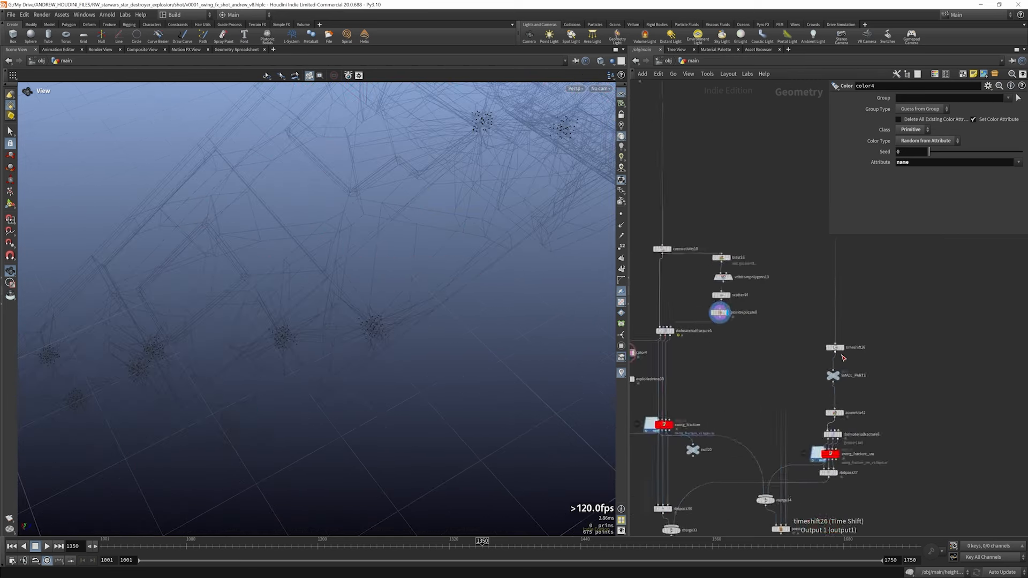
- Display the timeshift26 output and inspect the small X-wing parts from around the model
scroll(841, 354, up, 6)
click(846, 336)
scroll(444, 208, down, 10)
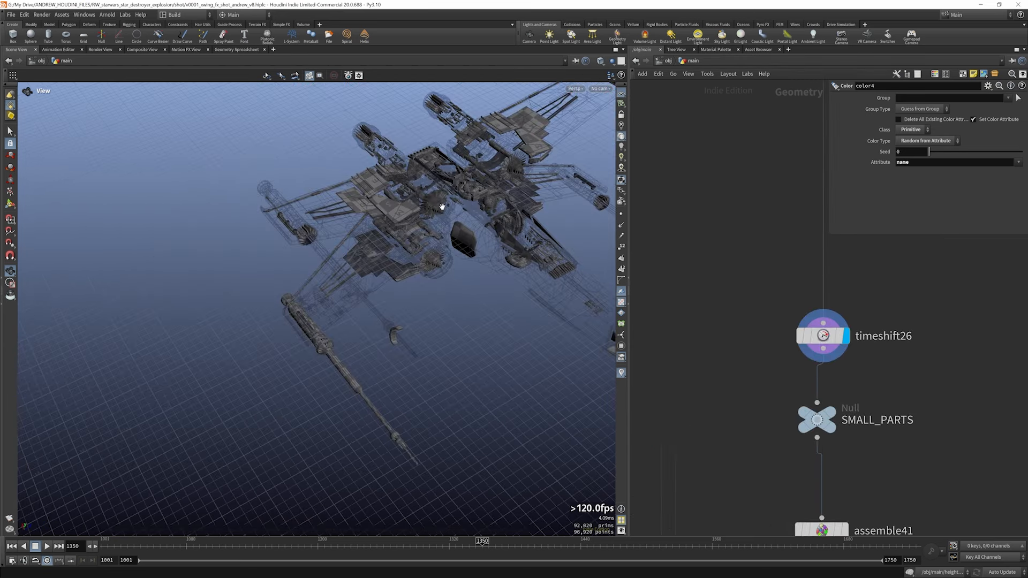
mouse_move(480, 198)
mouse_down()
mouse_move(446, 196)
mouse_move(485, 206)
mouse_up()
click(823, 335)
scroll(300, 236, down, 6)
drag(300, 236, 363, 190)
- Display assemble41 below SMALL_PARTS and review its parameters
scroll(398, 214, up, 8)
middle_drag(844, 514, 835, 402)
click(838, 418)
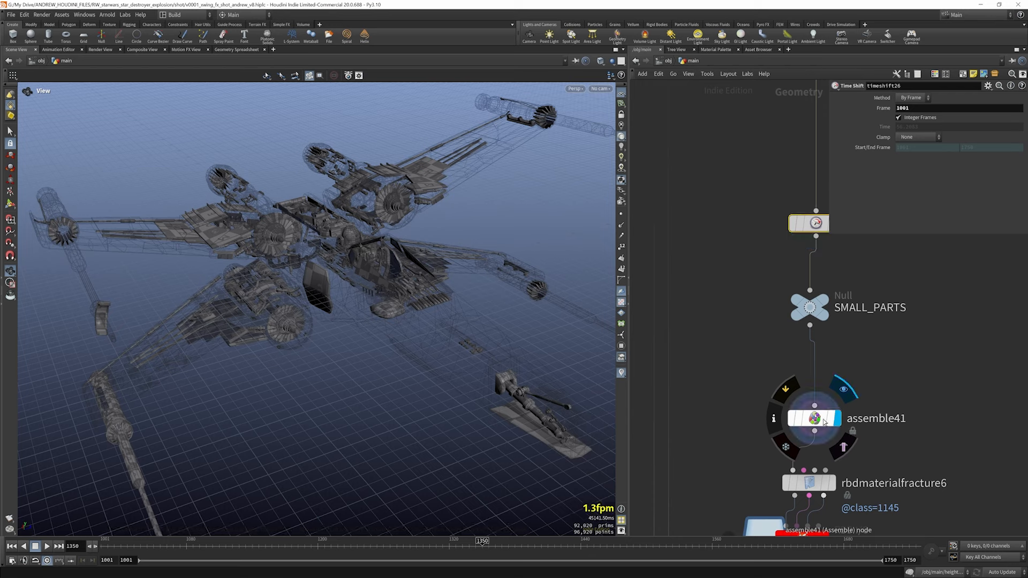
click(823, 422)
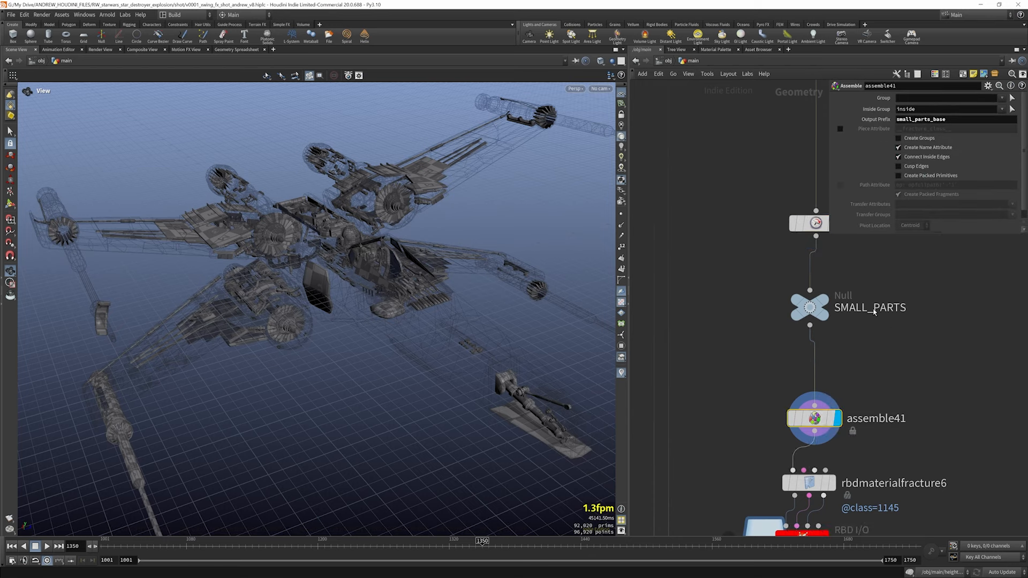
scroll(874, 312, down, 5)
scroll(892, 355, up, 3)
scroll(856, 328, down, 6)
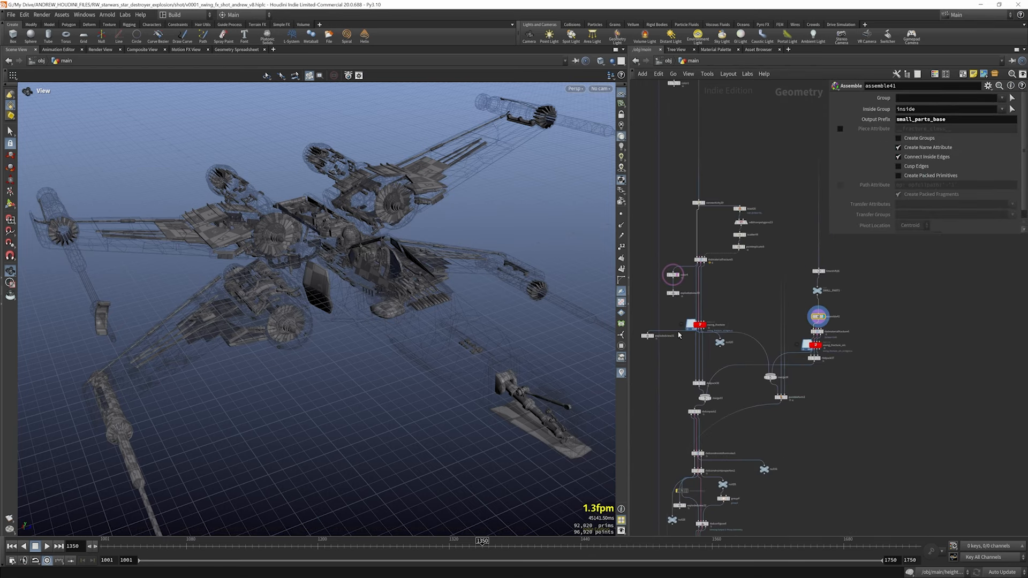
- Branch a copy of the name-based Color node off assemble41 and inspect the colouring of the small parts
click(676, 279)
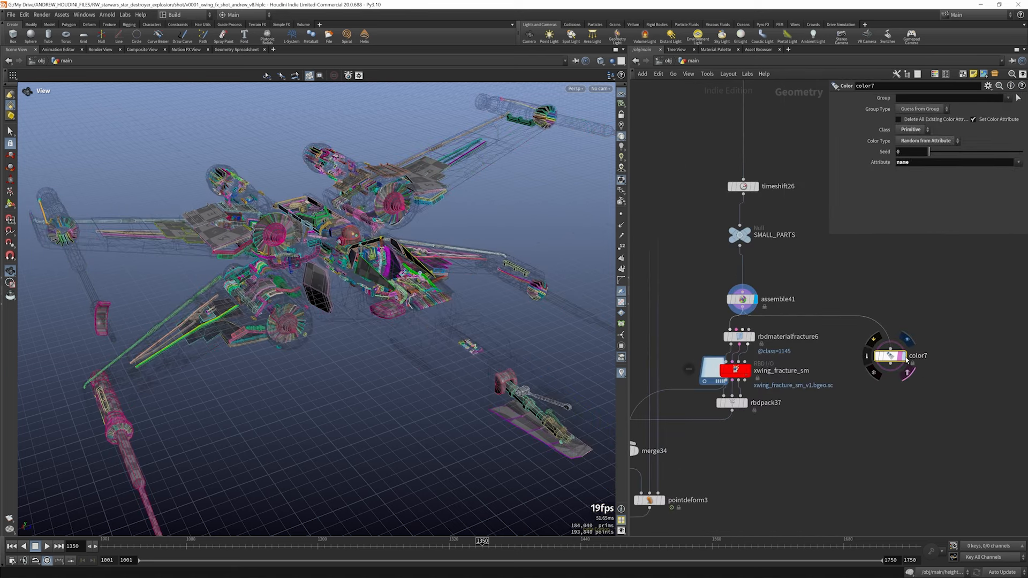
click(903, 357)
drag(348, 253, 370, 289)
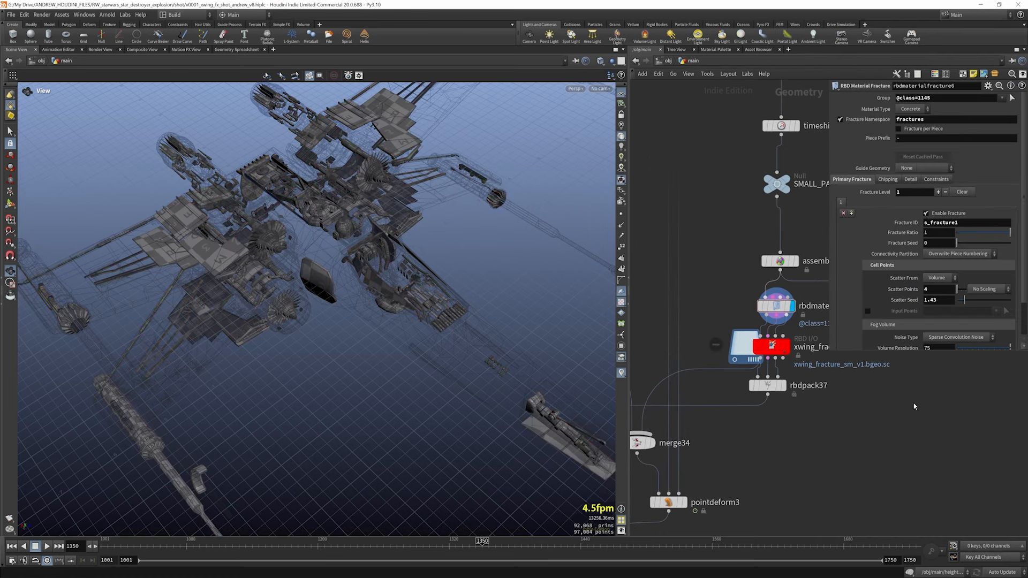
- Add an Exploded View node, wire it to the first output of rbdmaterialfracture6, and display the exploded small parts
key(Tab)
text(exp)
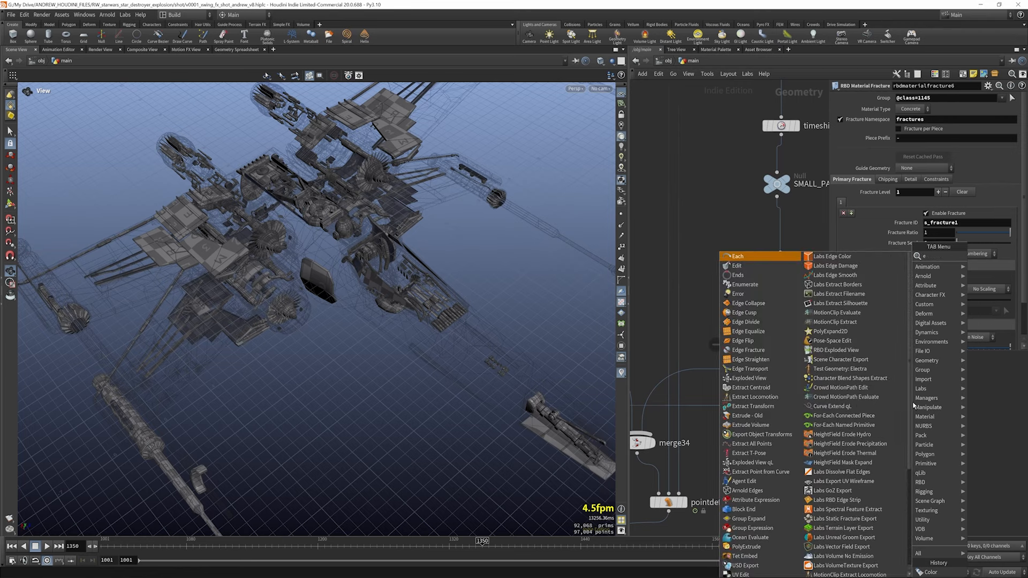
key(Return)
click(904, 396)
drag(904, 386, 734, 322)
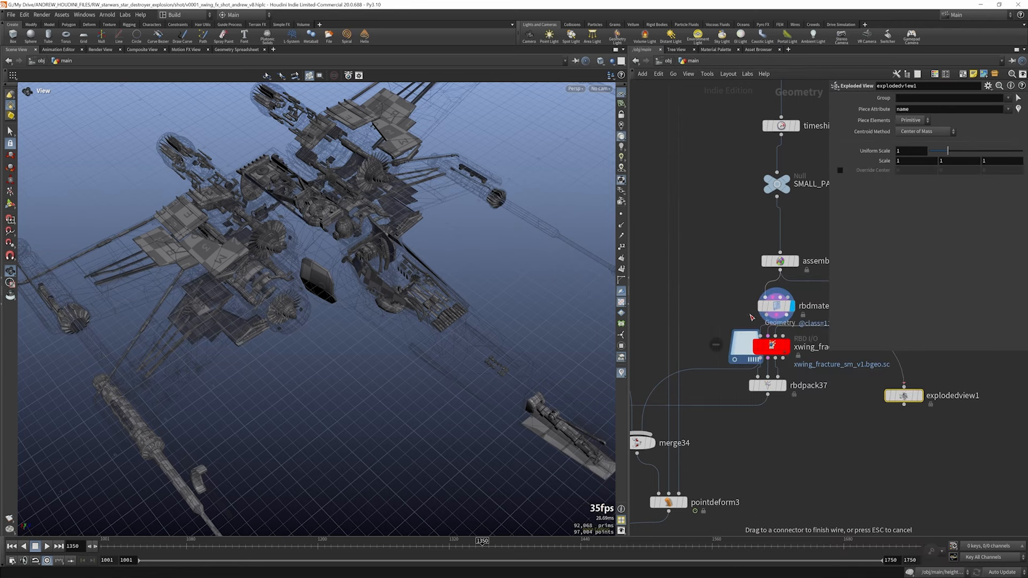
click(752, 317)
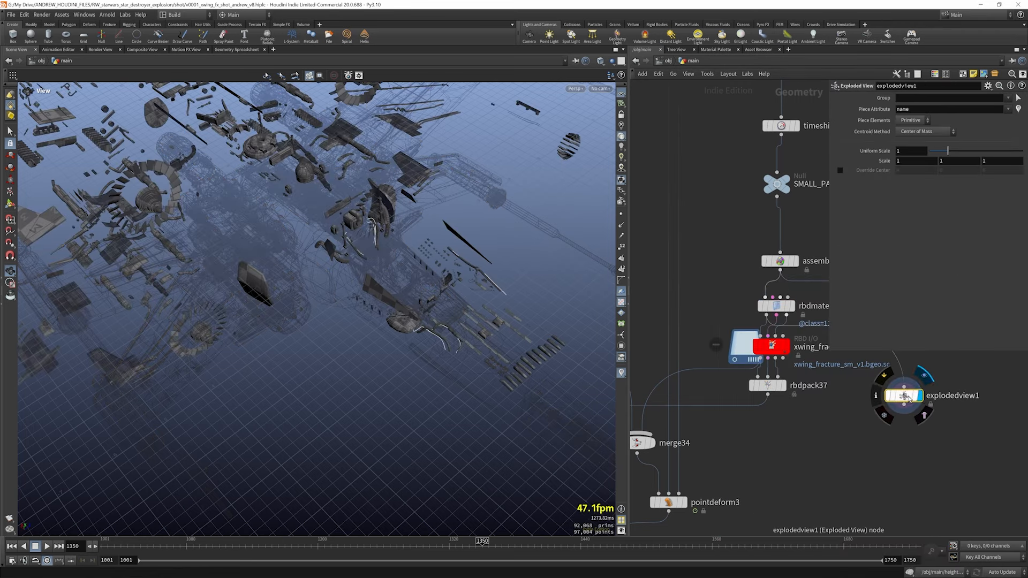
drag(171, 235, 275, 263)
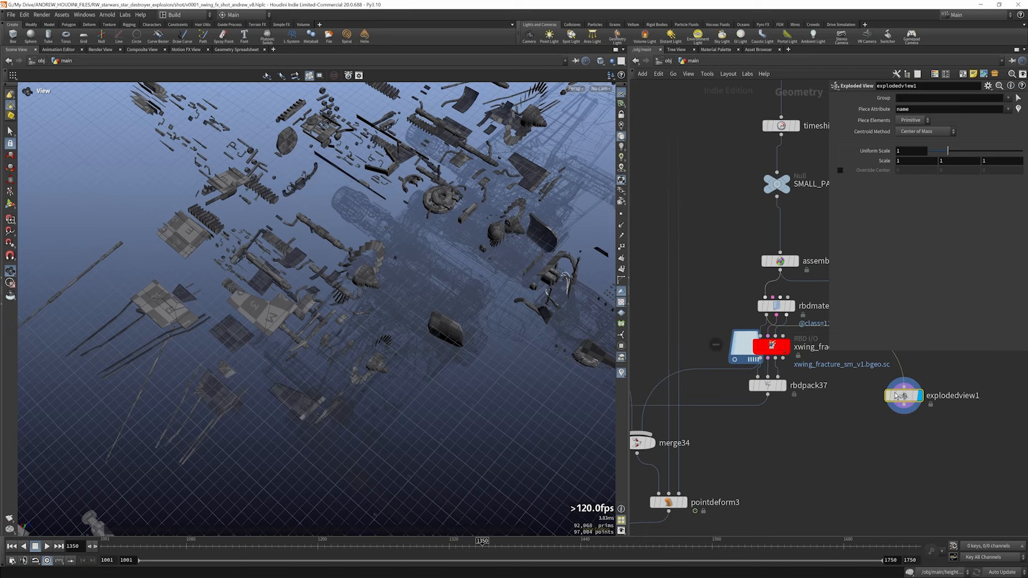
- Toggle the bypass of rbdmaterialfracture6 to compare the exploded cannon pieces with and without fracturing, and open the node's parameters
drag(437, 217, 439, 234)
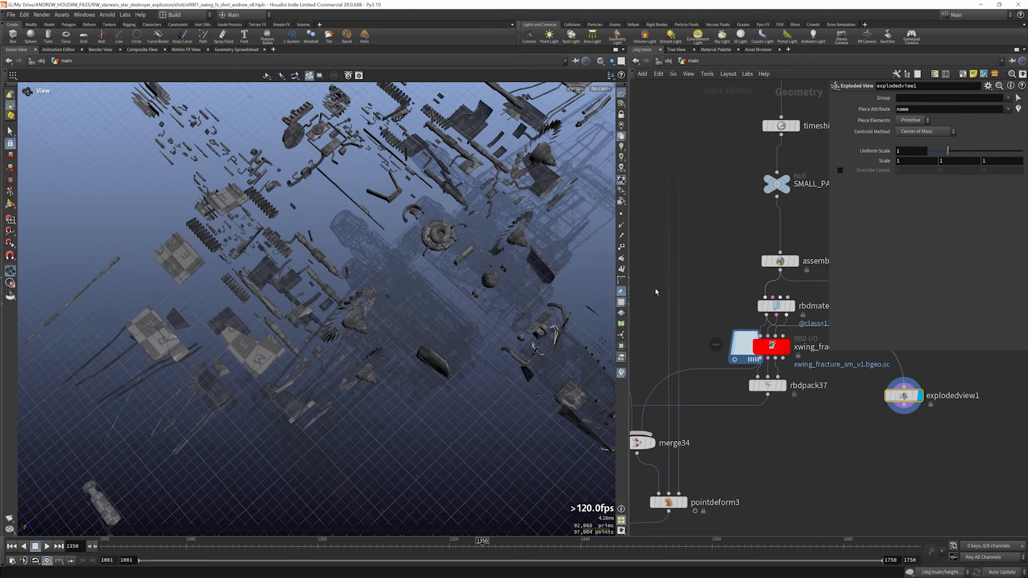
right_drag(343, 171, 320, 213)
drag(236, 427, 298, 323)
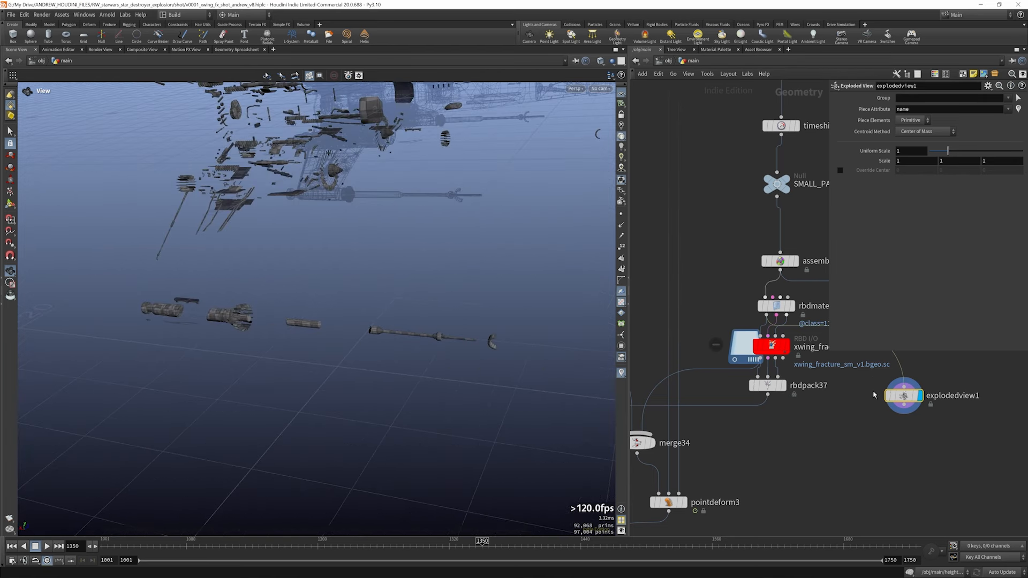
click(757, 290)
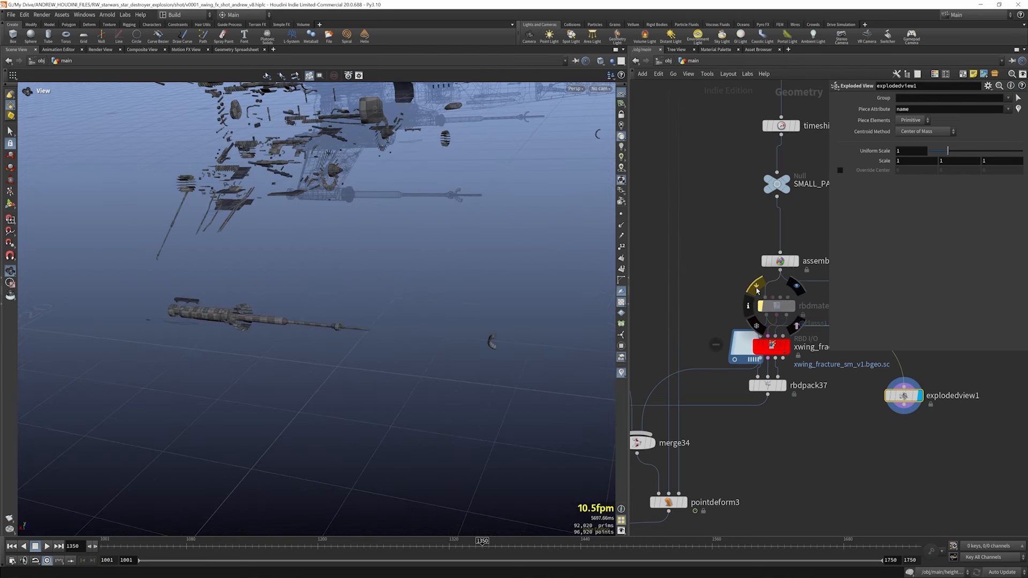
click(757, 289)
click(757, 290)
click(757, 290)
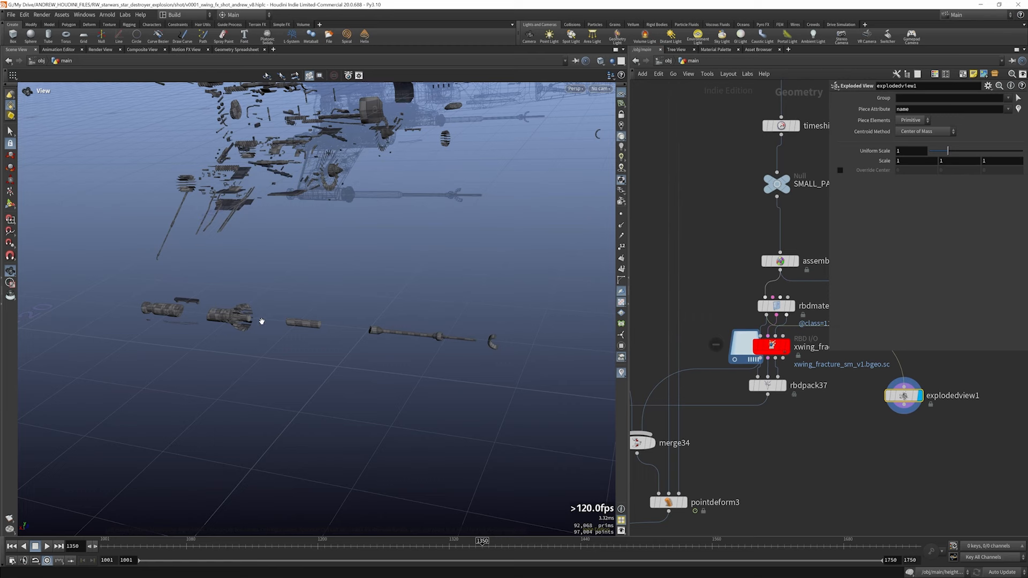
click(776, 306)
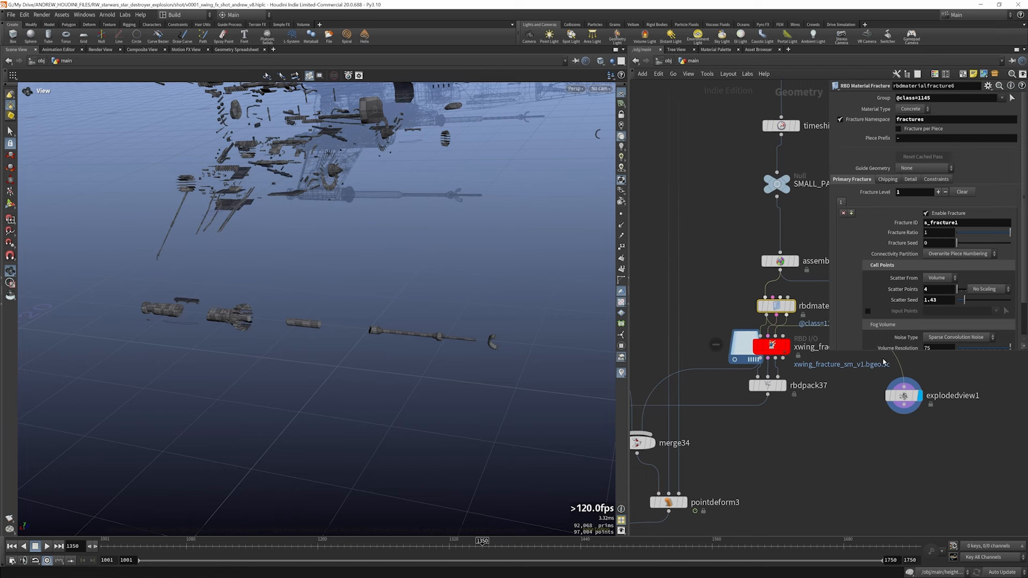
- Move xwing_fracture_sm and rbdpack37 lower in the network, and add a displayed Null wired to rbdmaterialfracture6
drag(870, 454, 784, 373)
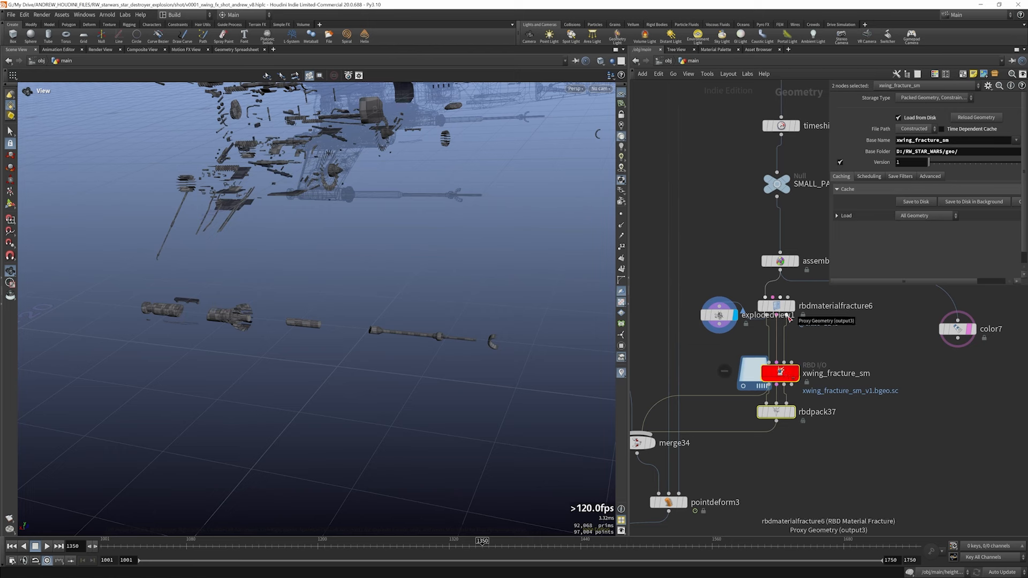
click(903, 381)
key(Tab)
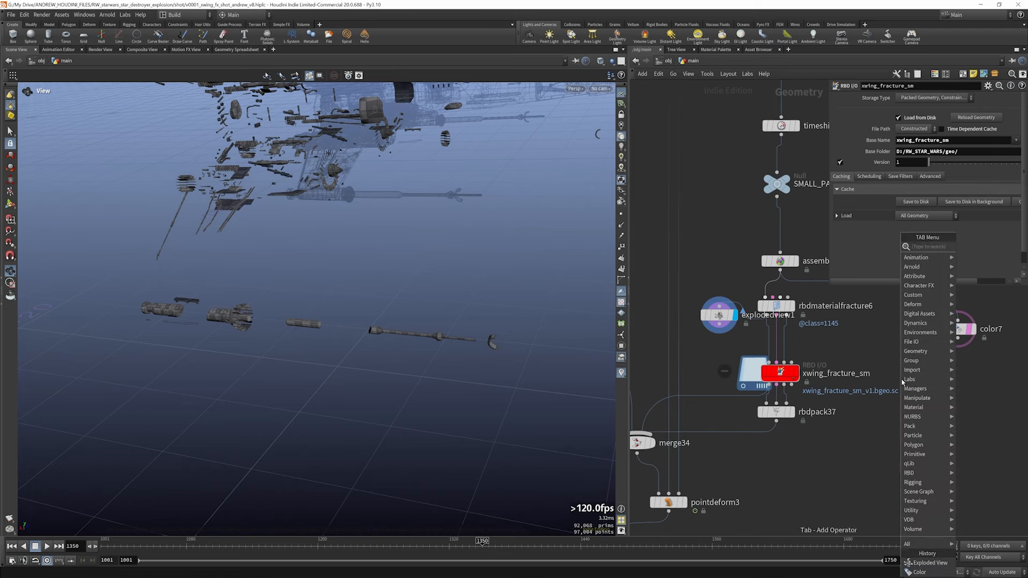
text(nul)
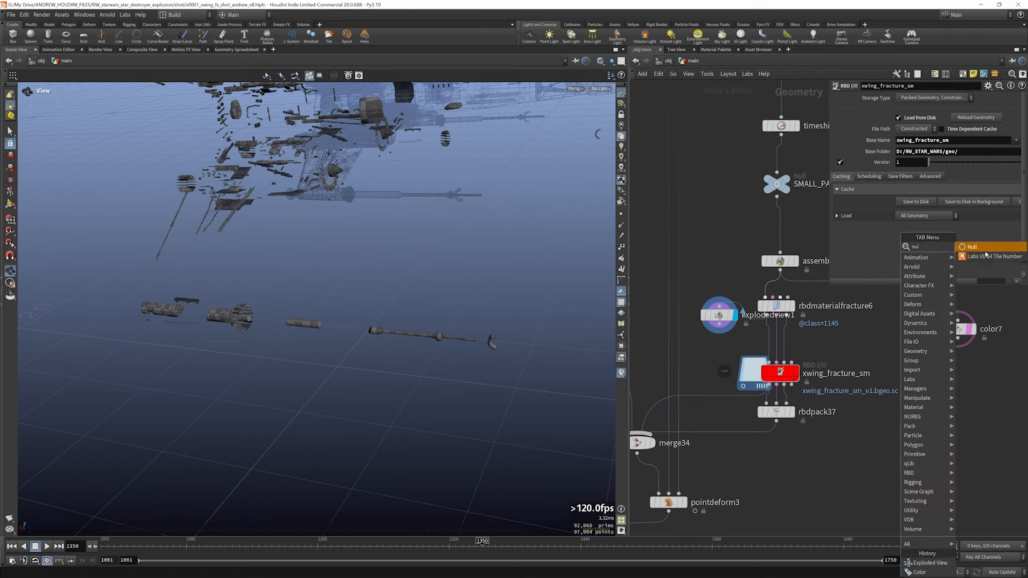
click(987, 251)
click(947, 417)
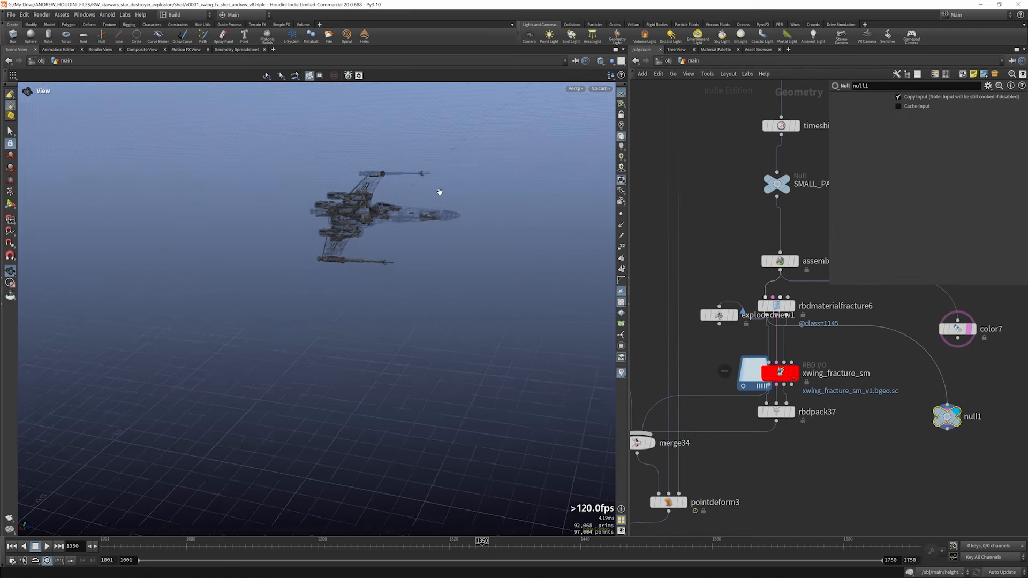
- Inspect the proxy geometry output of rbdmaterialfracture6 through null1, and wire the null back to the first output
scroll(440, 192, up, 6)
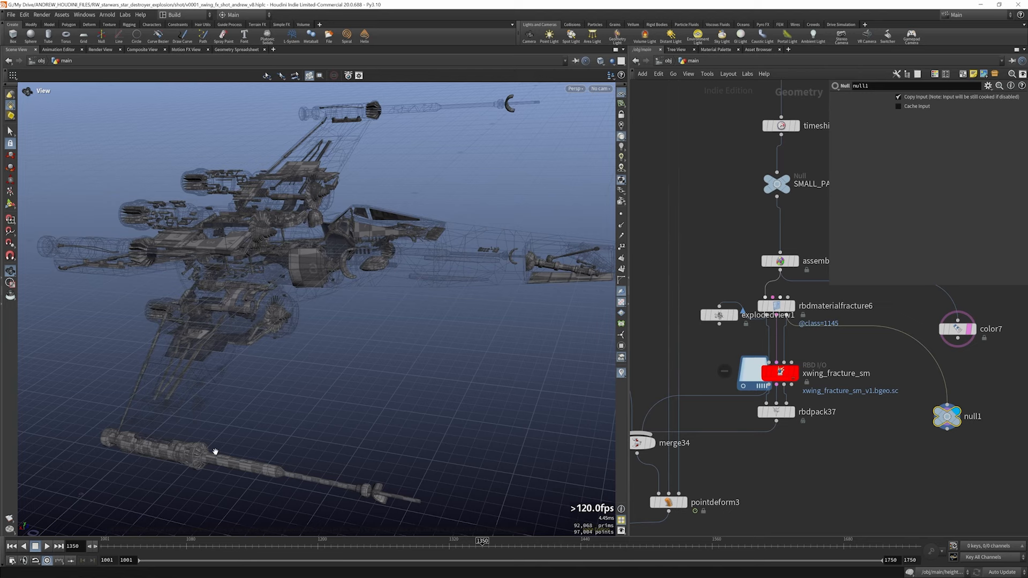
drag(189, 465, 151, 444)
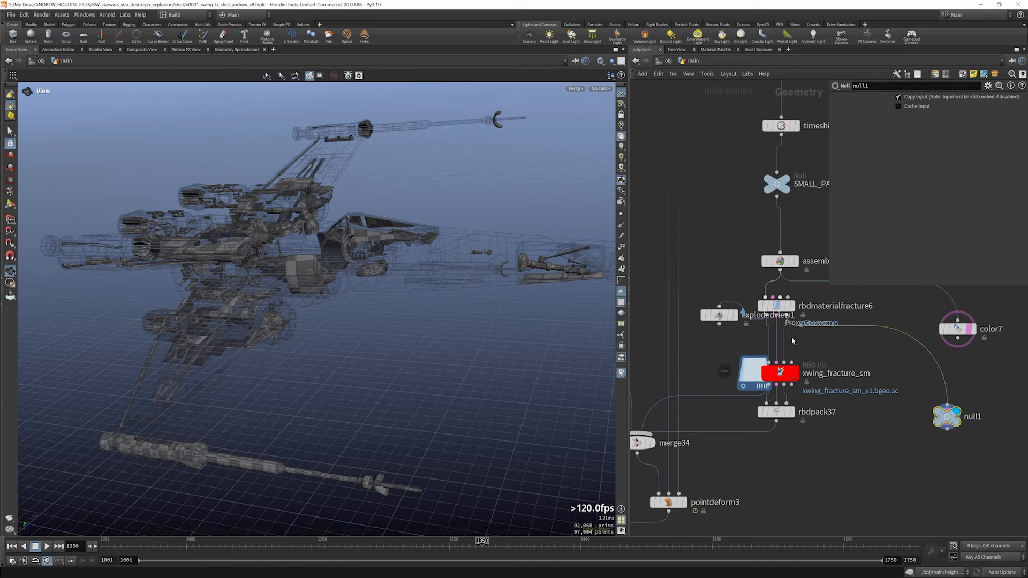
drag(770, 314, 771, 323)
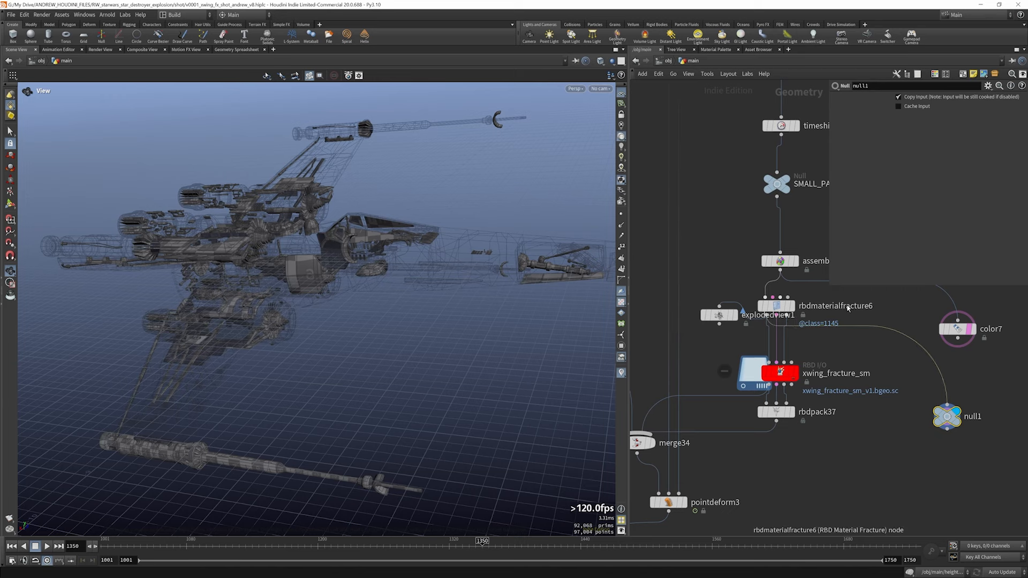
- Examine the connections between rbdmaterialfracture6 and xwing_fracture_sm, and place rbdpack37 slightly lower beneath the cache node
scroll(877, 365, down, 3)
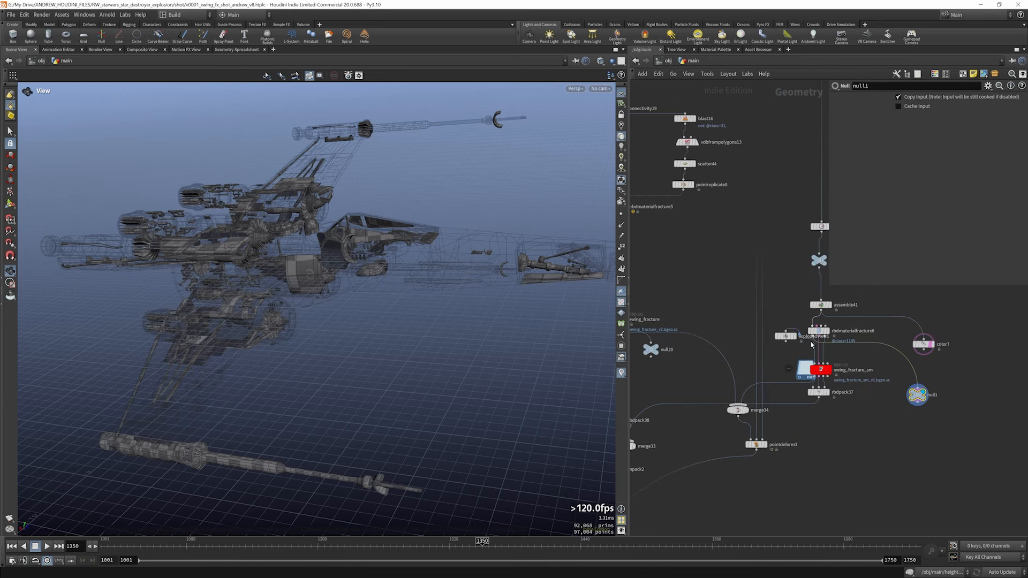
scroll(855, 373, up, 3)
mouse_move(842, 397)
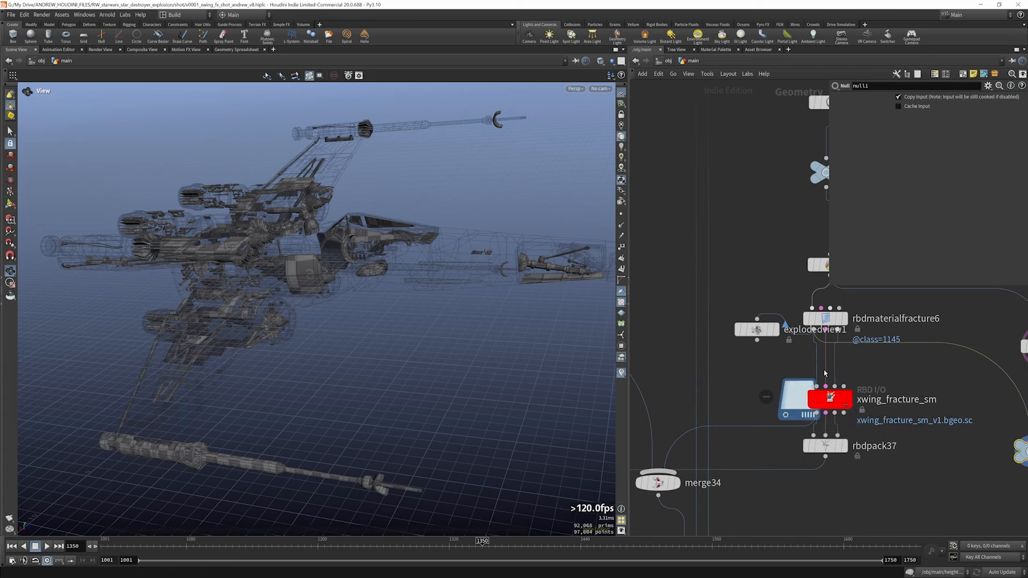
mouse_move(831, 333)
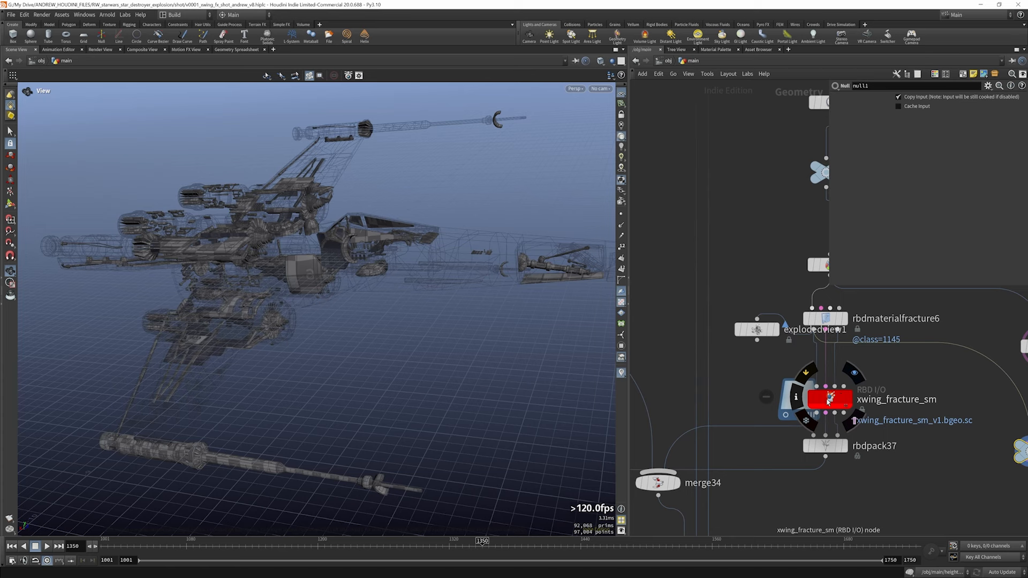
drag(829, 401, 829, 398)
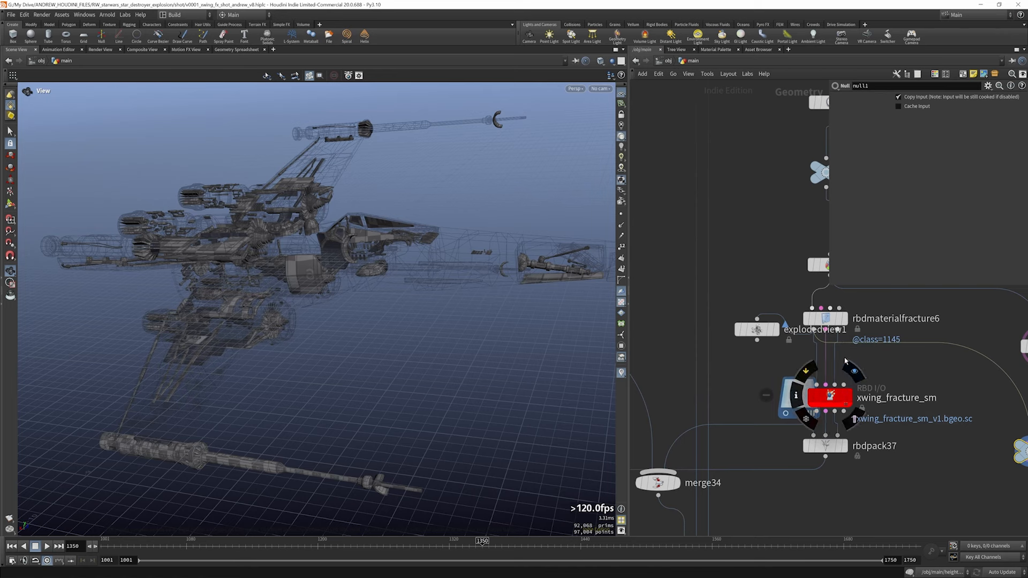
scroll(844, 357, down, 3)
scroll(847, 398, up, 3)
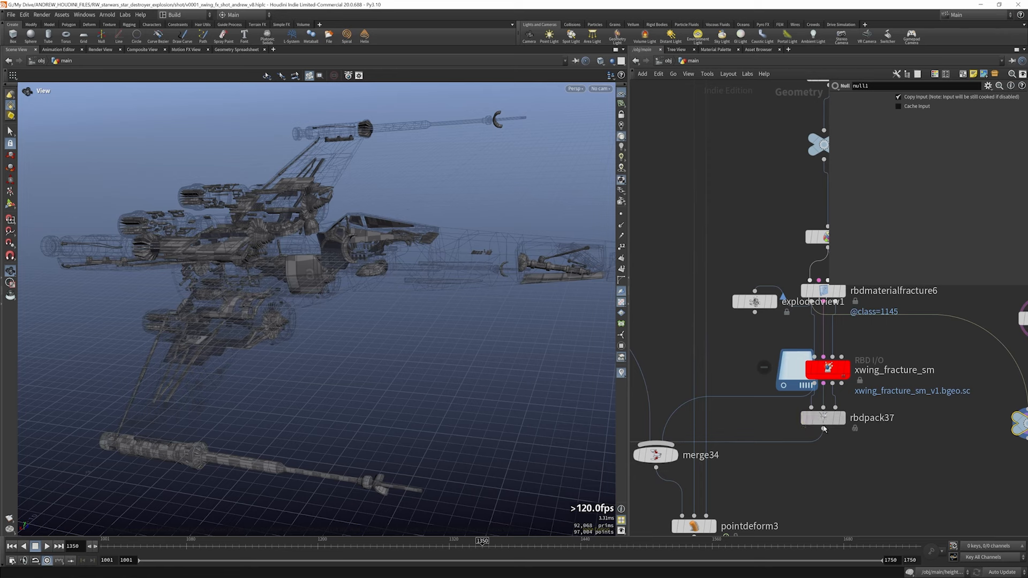
drag(805, 425, 806, 438)
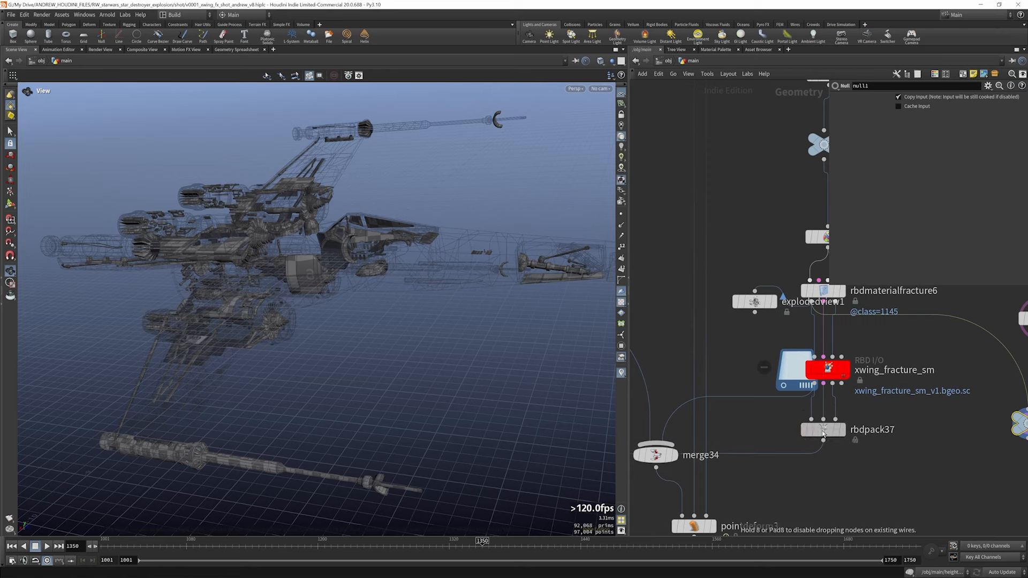
- Open the parameters of rbdmaterialfracture6 and display the cached xwing_fracture geometry of the main body
click(824, 291)
scroll(828, 294, down, 3)
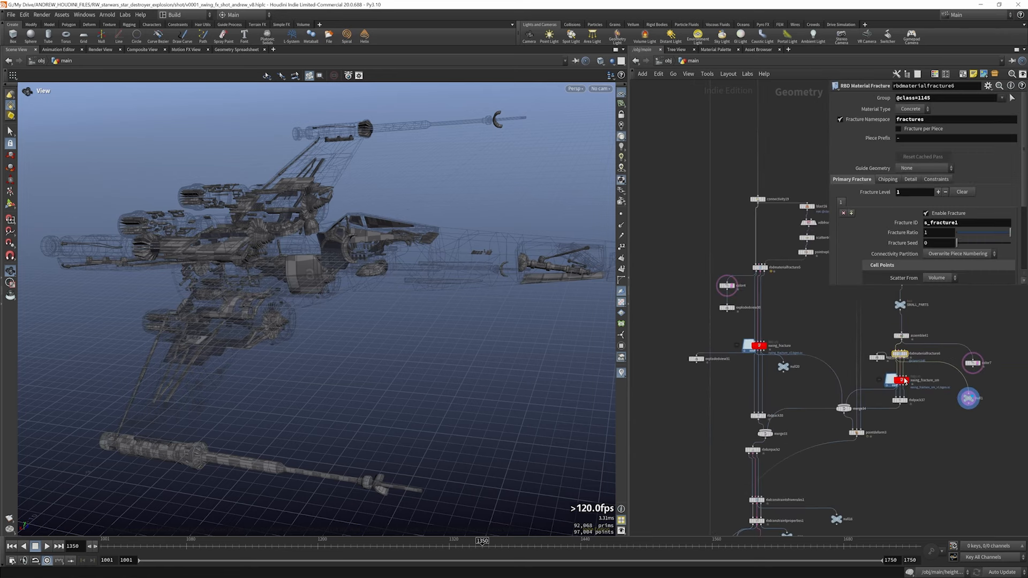
scroll(765, 347, up, 2)
scroll(769, 350, up, 3)
click(772, 353)
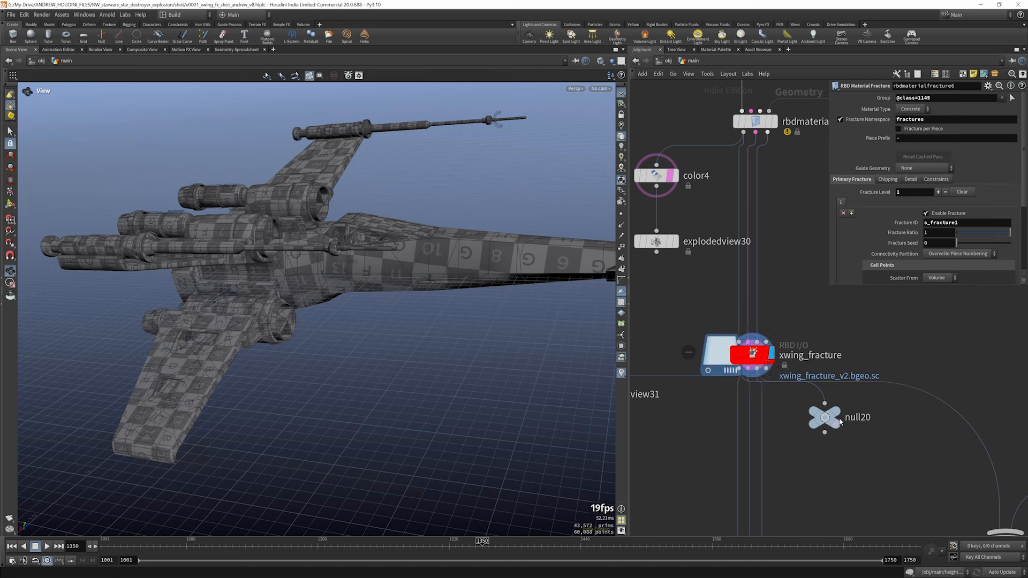
- Tidy the network by moving merge34 up and placing rbdpack38 directly below xwing_fracture
scroll(782, 368, down, 4)
scroll(782, 368, down, 2)
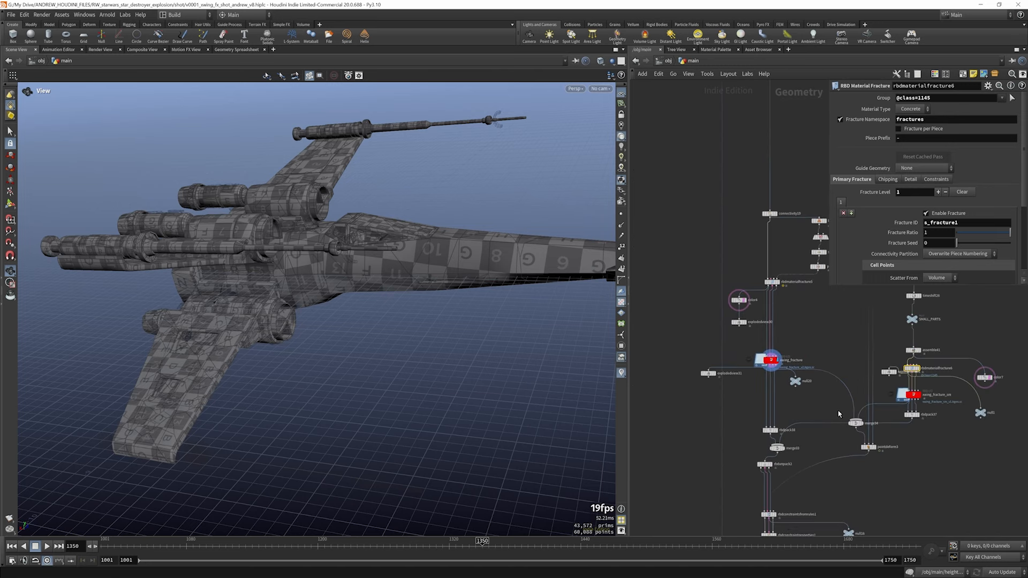
drag(856, 424, 855, 410)
scroll(775, 367, up, 3)
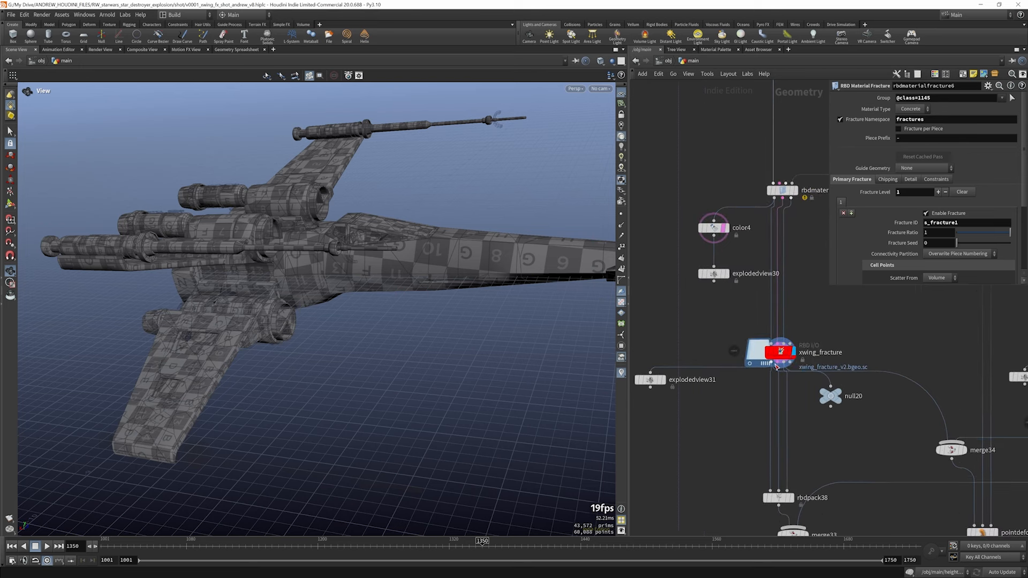
scroll(779, 352, down, 3)
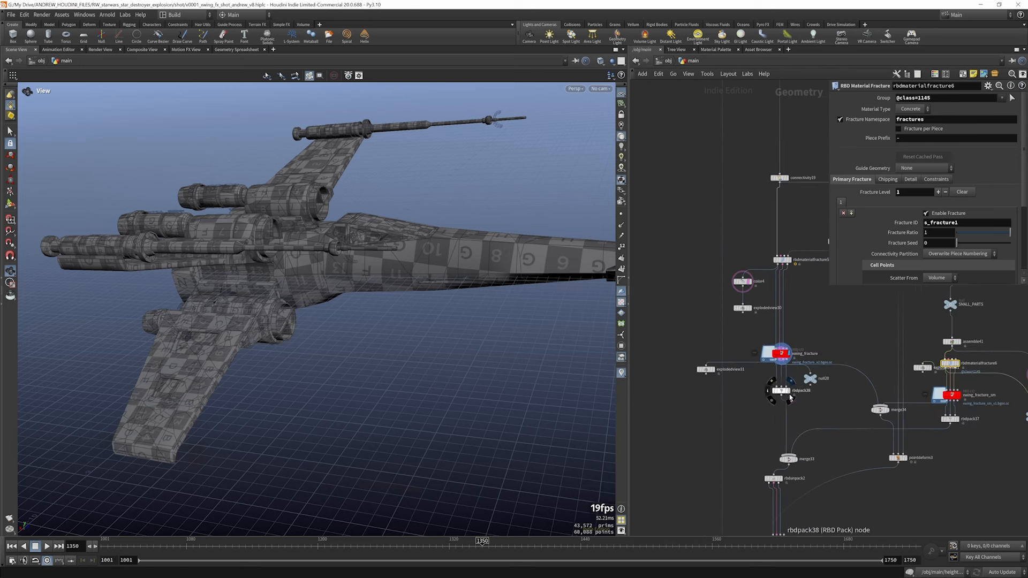
scroll(797, 399, up, 3)
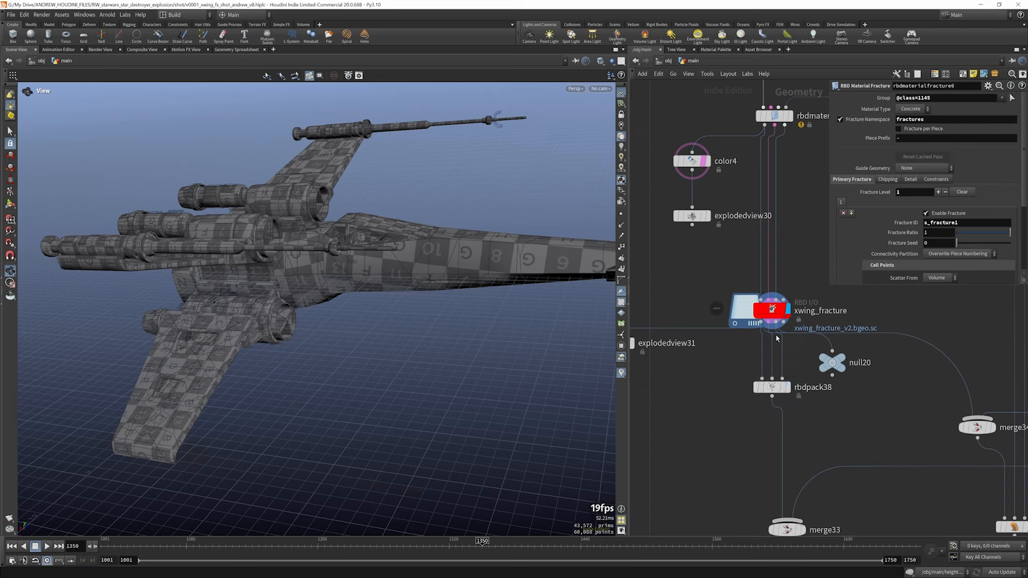
scroll(743, 371, down, 3)
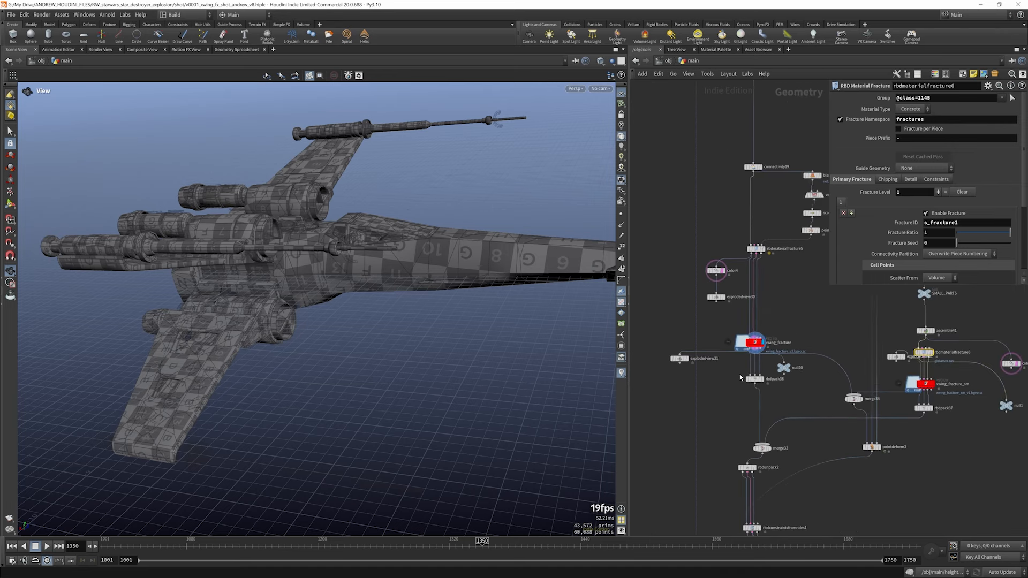
drag(924, 410, 925, 411)
- Display merge33 with its packed inputs rbdpack38 and rbdpack37, and examine how it feeds rbdunpack2
scroll(761, 452, up, 4)
click(777, 450)
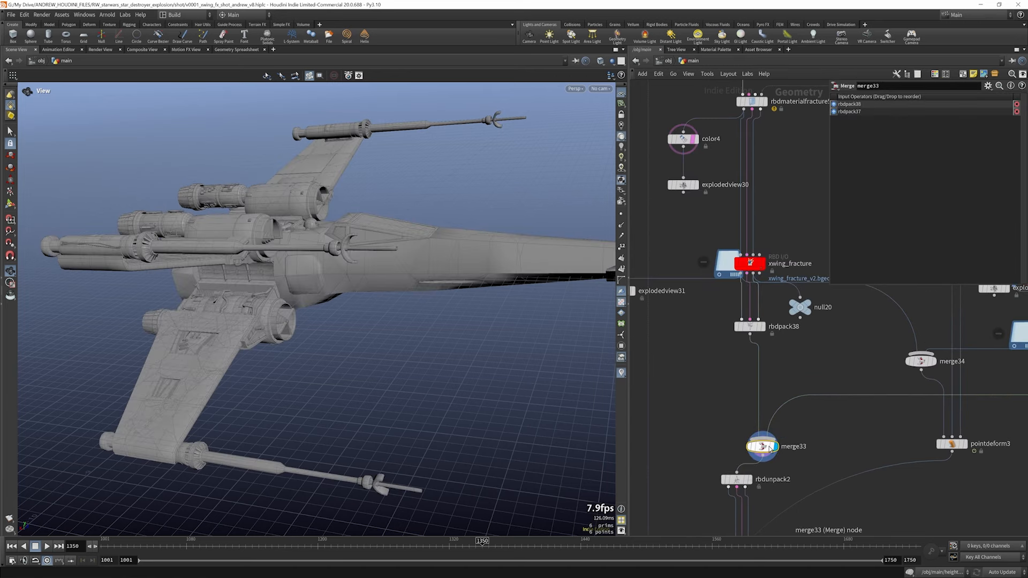
scroll(758, 338, down, 4)
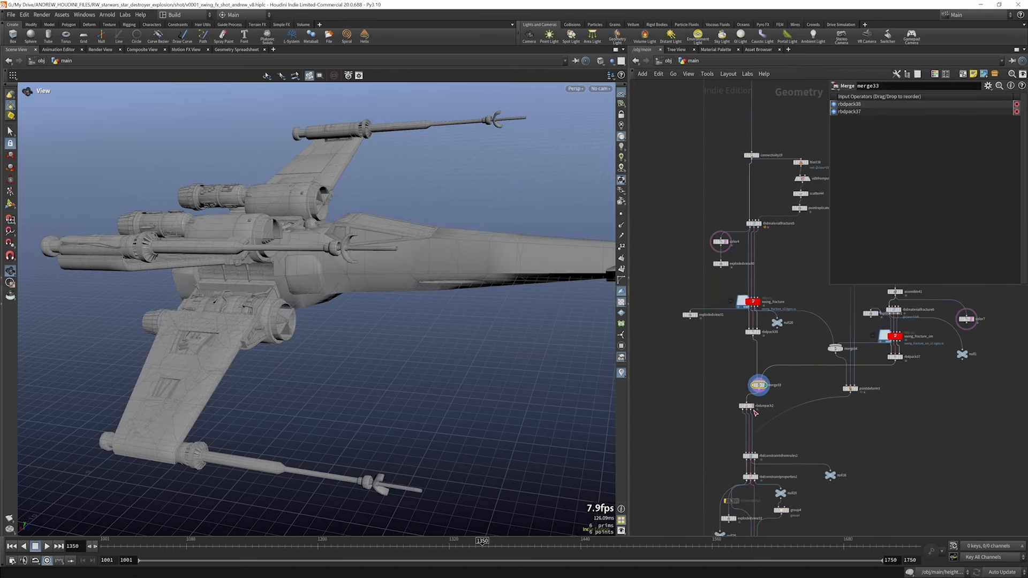
scroll(748, 454, up, 4)
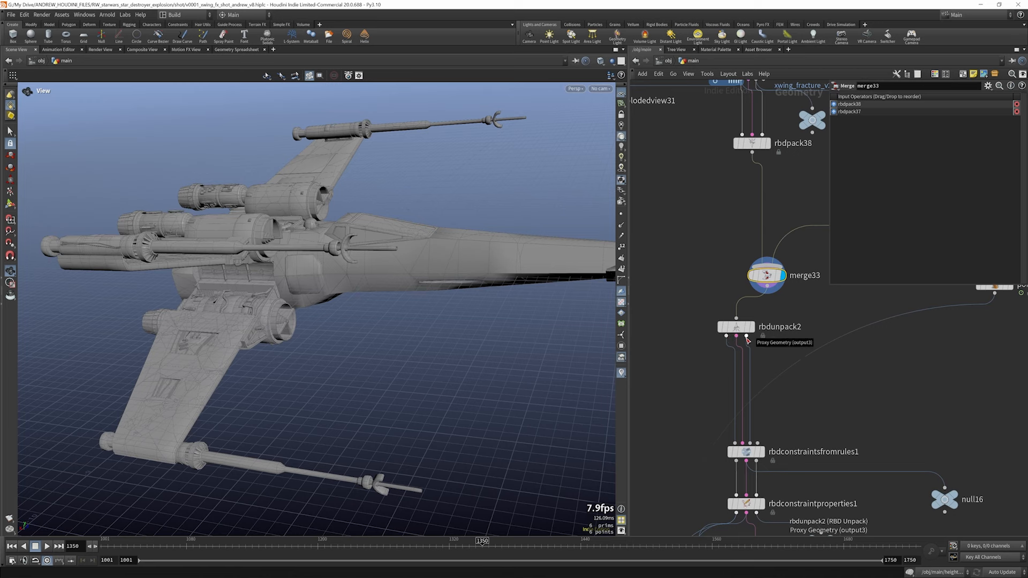
scroll(717, 343, down, 5)
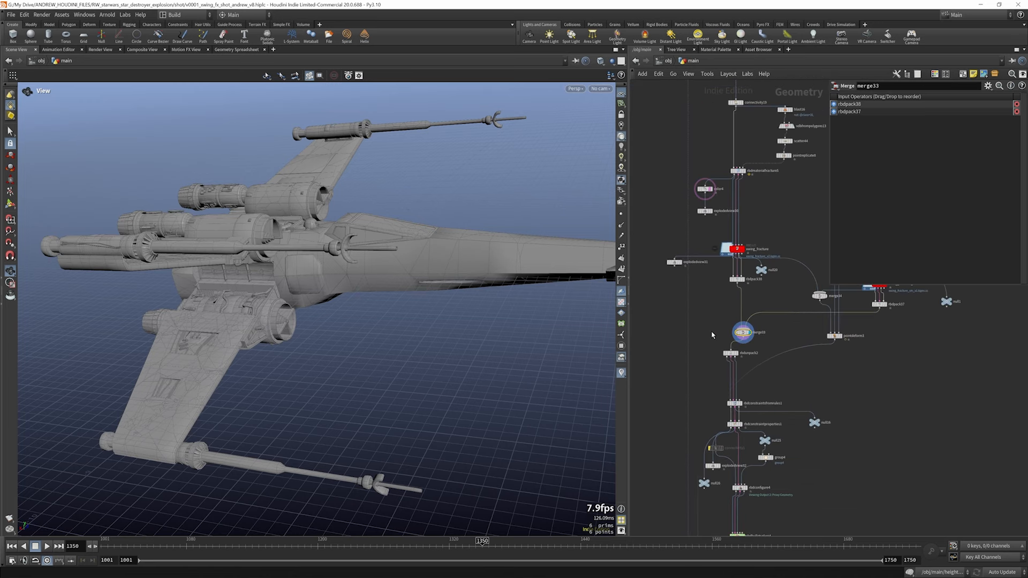
scroll(720, 353, down, 2)
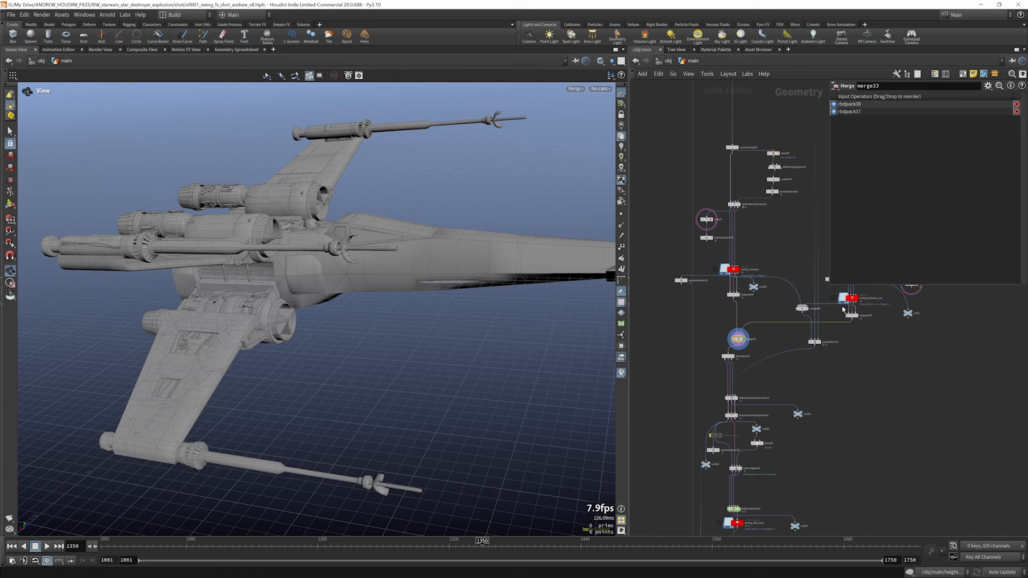
- Move null20 beside merge33, wire it to a lower output of xwing_fracture, and display it to inspect the constraint lines
drag(754, 286, 728, 324)
scroll(711, 309, up, 3)
click(750, 255)
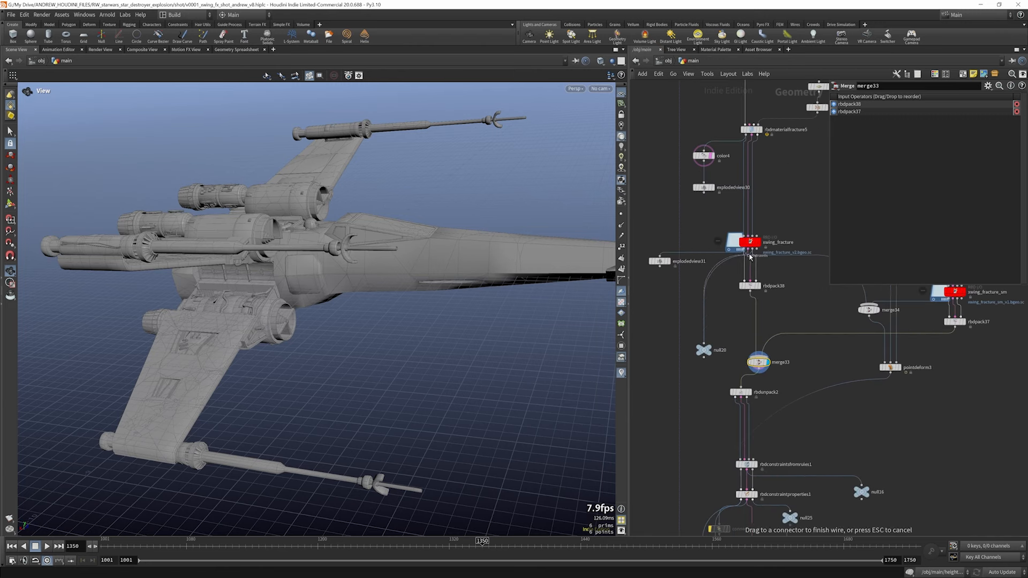
click(715, 350)
drag(453, 276, 353, 297)
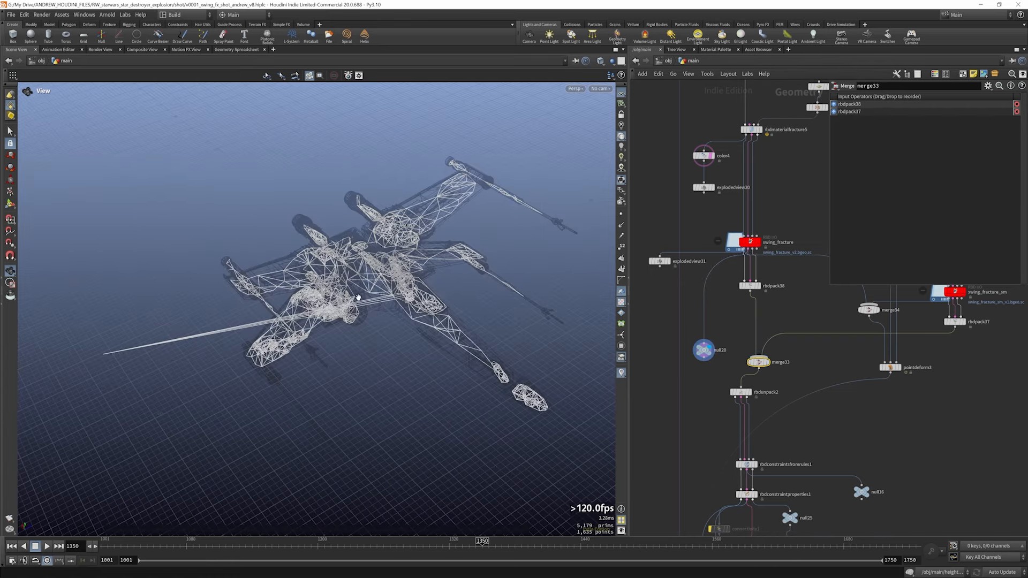
- Place a copy of null20 in the small-parts branch near null1 and display the copy
scroll(739, 307, down, 5)
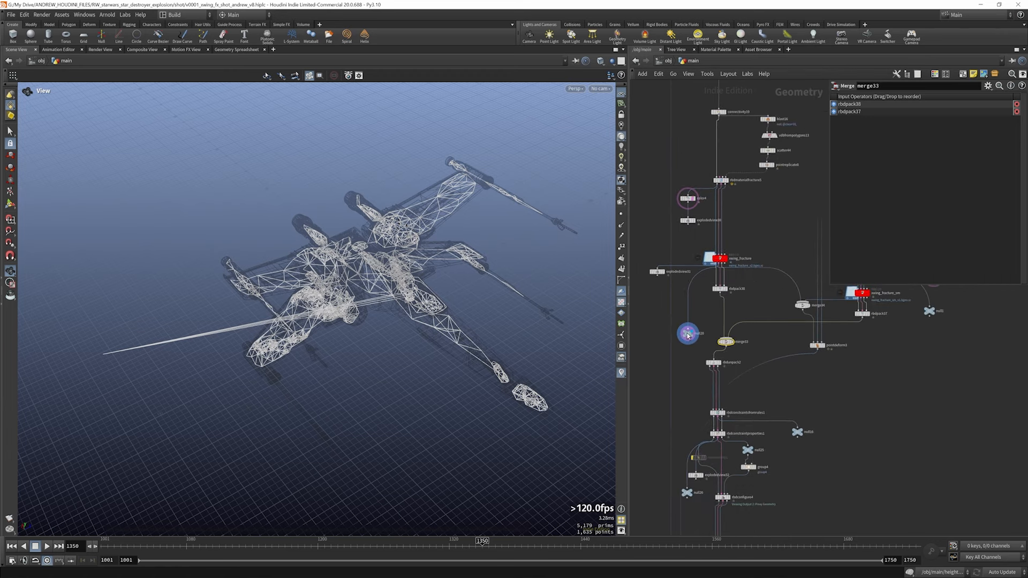
scroll(688, 335, up, 2)
alt+drag(689, 337, 964, 351)
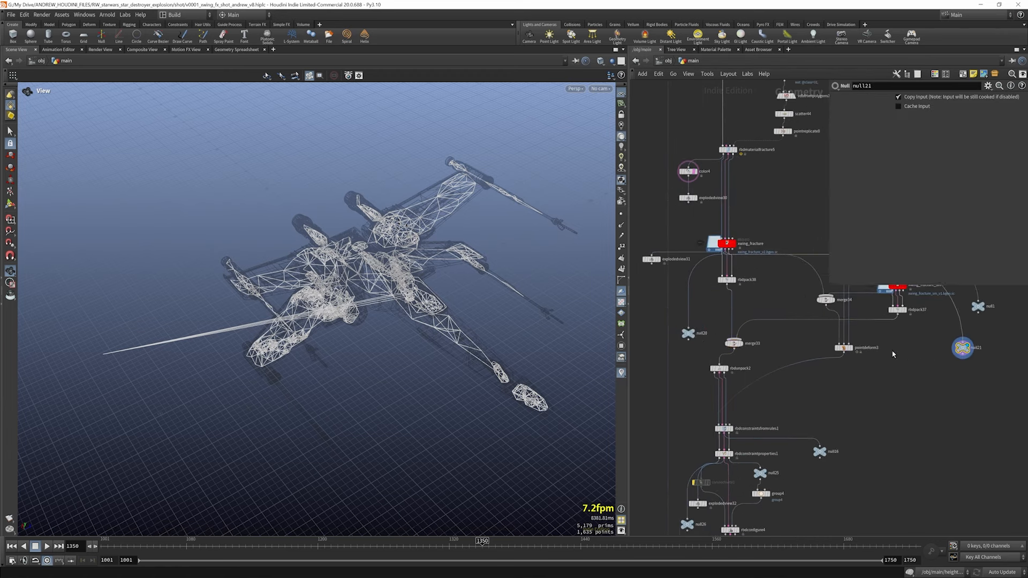
scroll(887, 354, down, 3)
scroll(904, 315, up, 5)
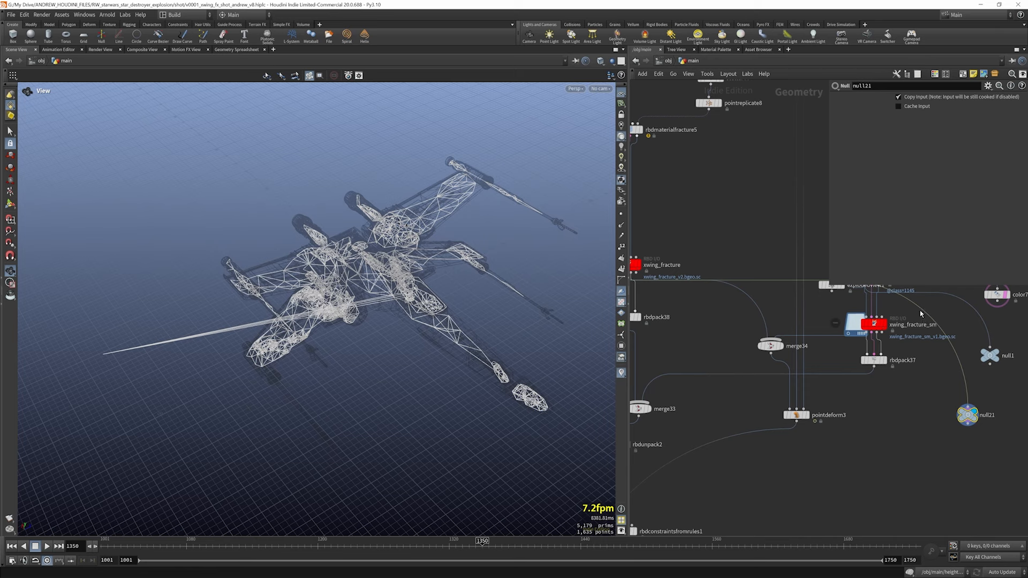
- Examine the small-parts constraint lines displayed by null21, and display merge33 in the main branch
scroll(942, 375, up, 2)
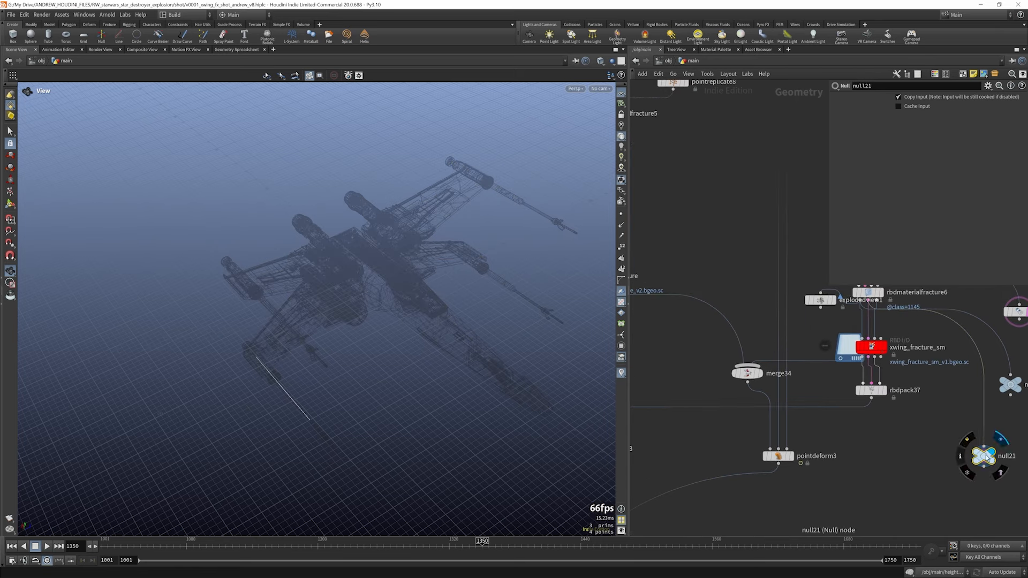
scroll(970, 420, down, 3)
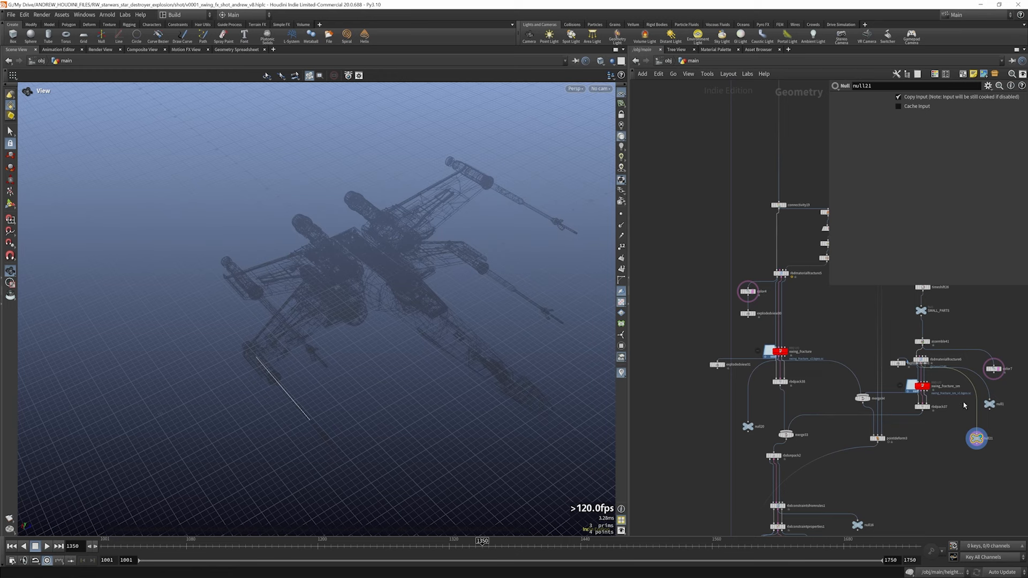
scroll(785, 434, up, 3)
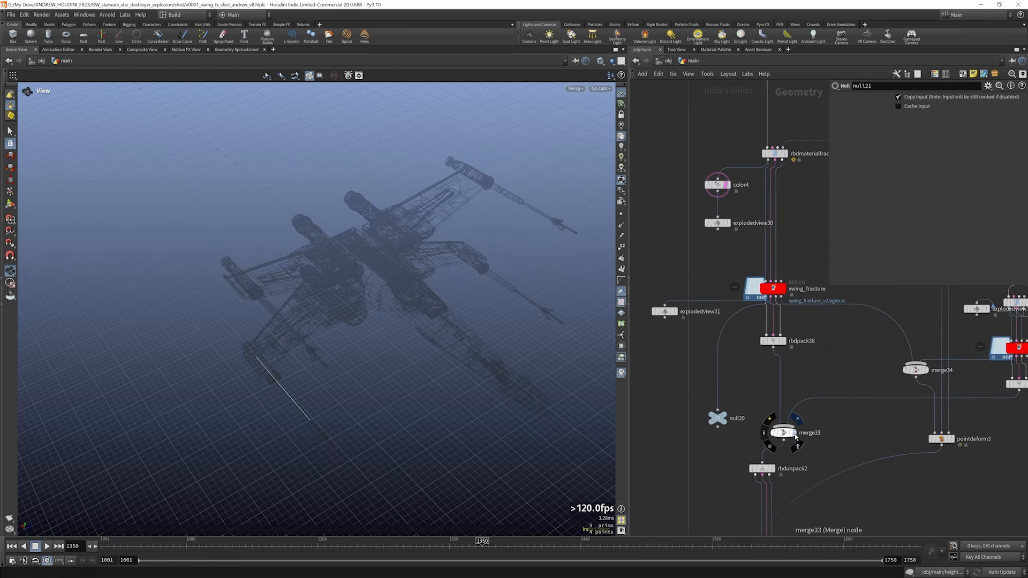
click(796, 434)
- Rewire null21 to the constraint output of rbdunpack2 and display it to inspect the combined constraints
scroll(840, 377, down, 4)
drag(962, 403, 802, 432)
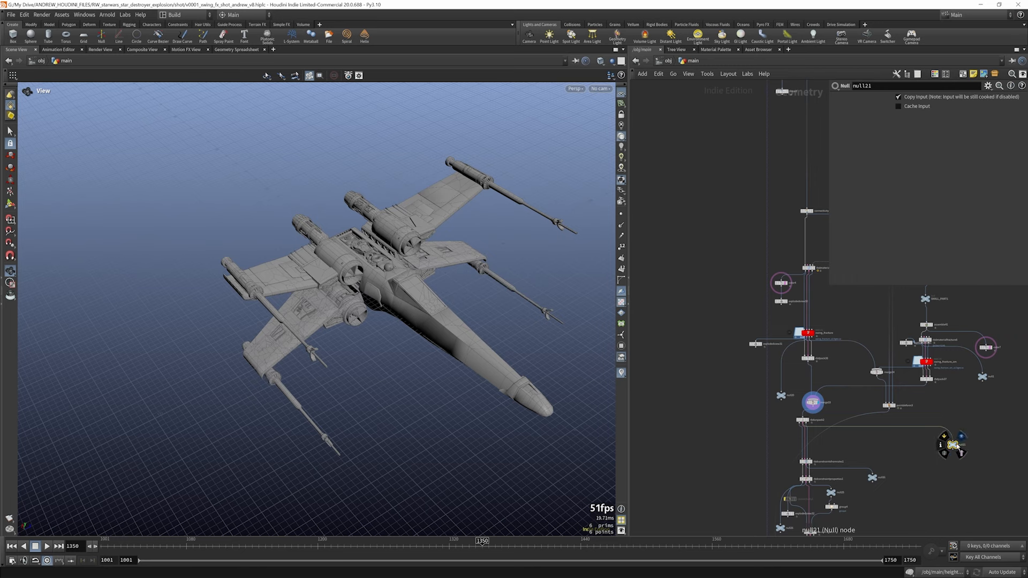
click(959, 445)
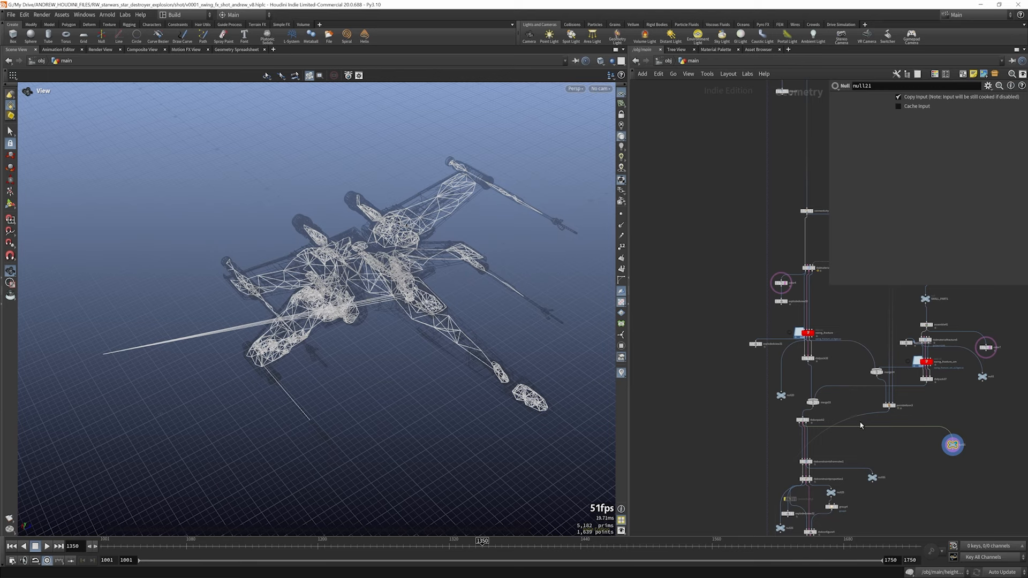
scroll(801, 438, up, 3)
scroll(845, 366, down, 4)
scroll(812, 351, up, 5)
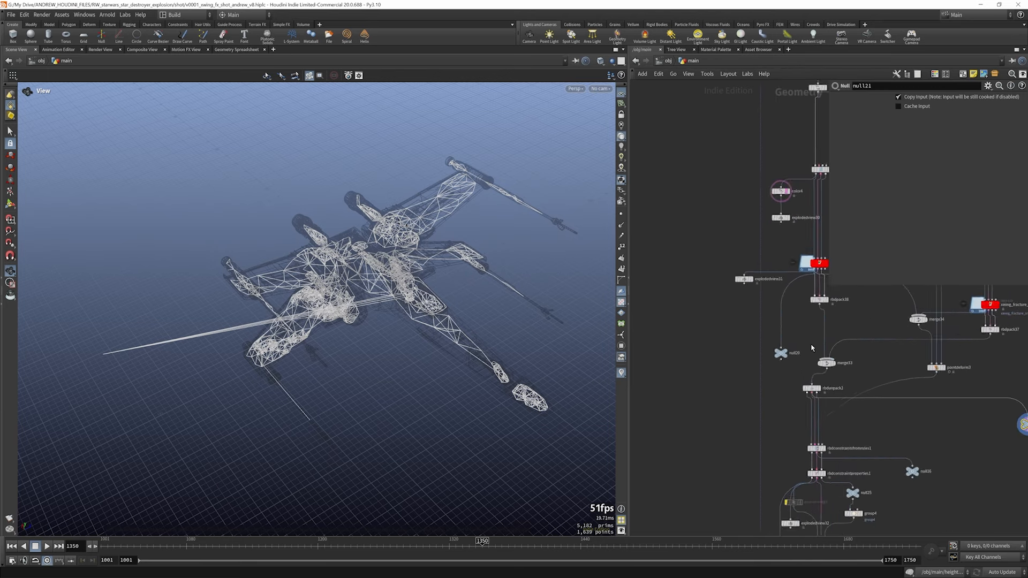
scroll(826, 326, down, 2)
scroll(841, 373, down, 2)
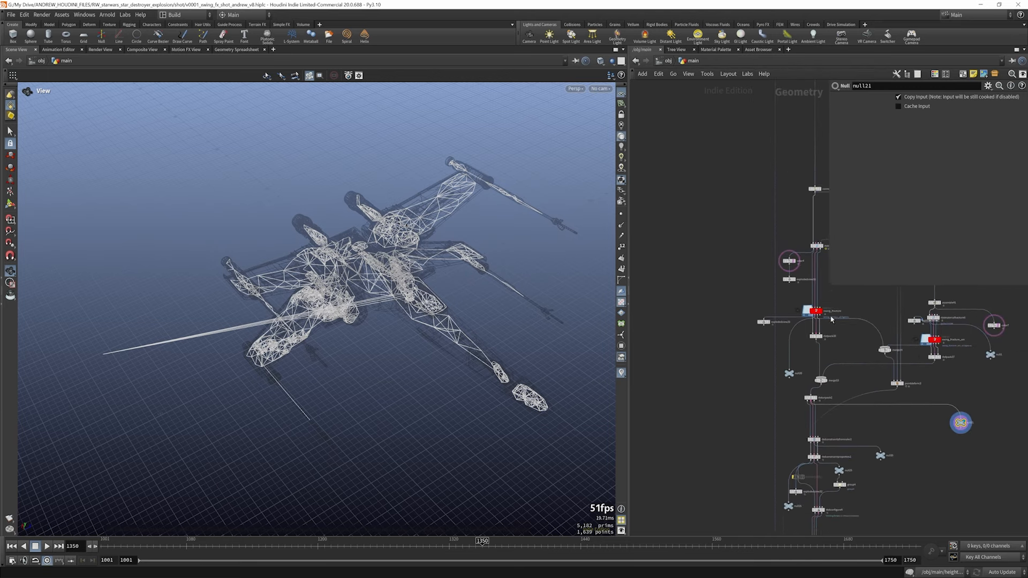
- Review the xwing_fracture and xwing_fracture_sm cache settings, and display merge33 again
scroll(790, 313, up, 5)
click(792, 316)
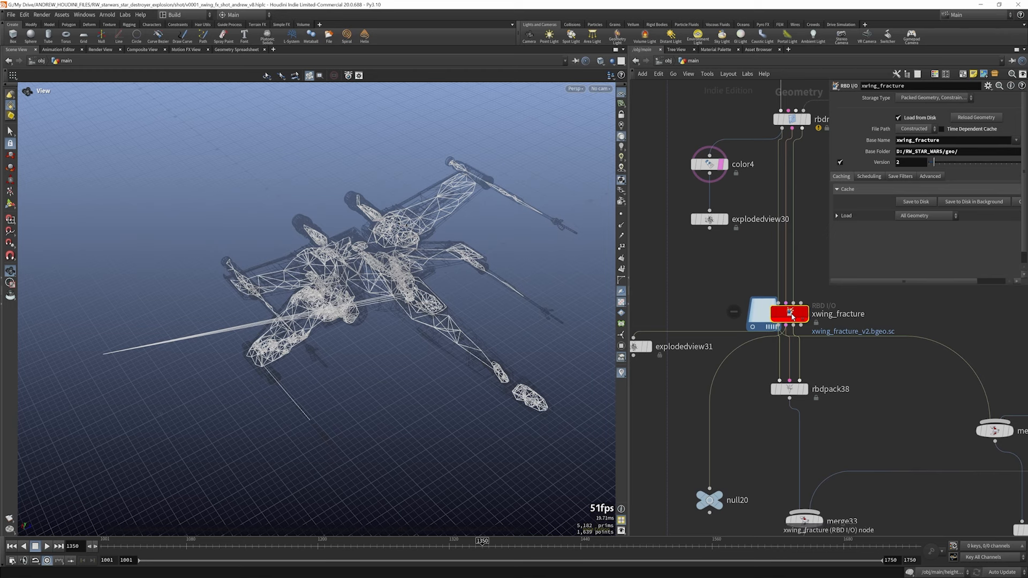
mouse_move(806, 317)
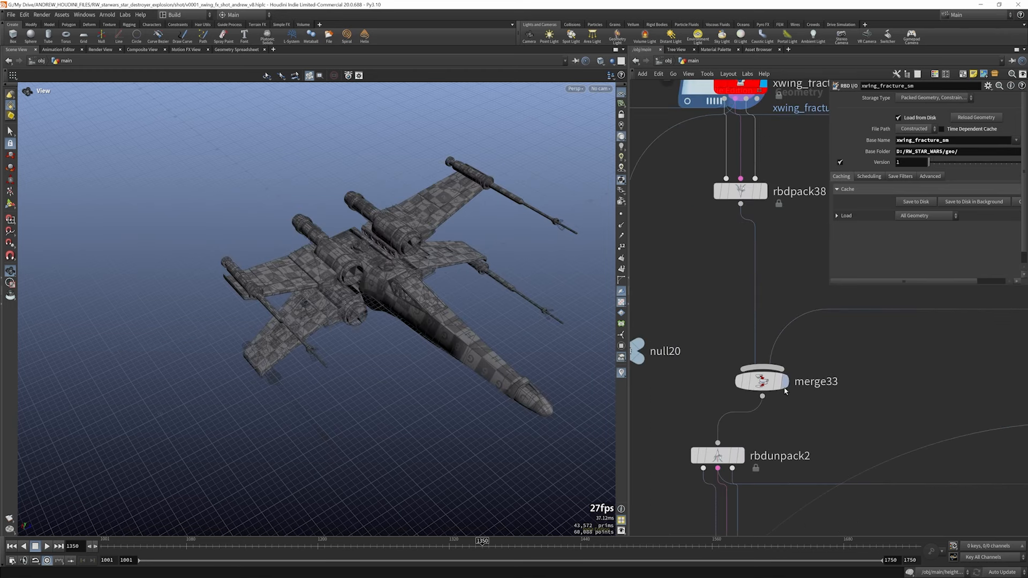
scroll(762, 422, up, 2)
scroll(762, 421, down, 3)
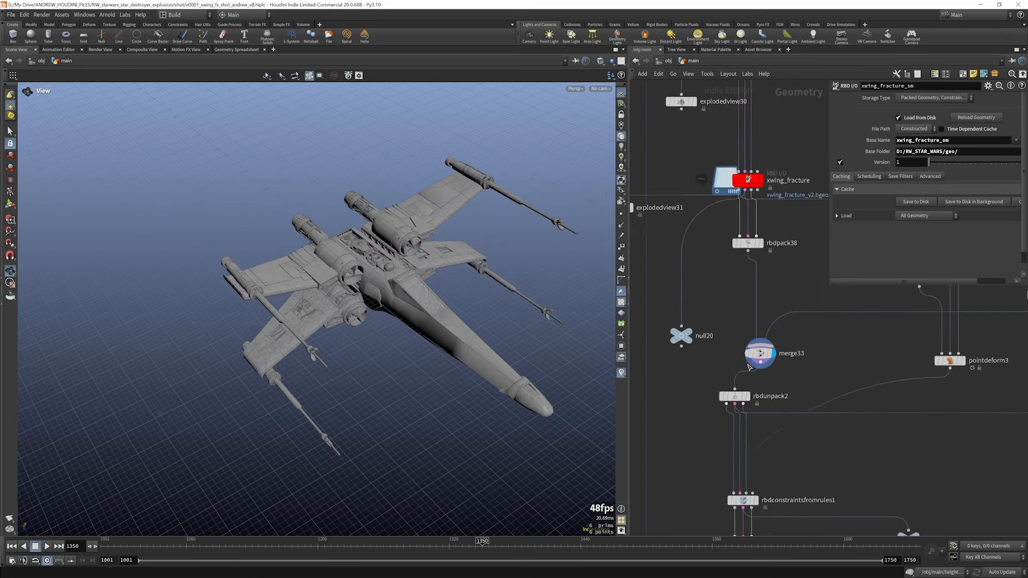
- Display rbdconstraintsfromrules1 and rbdconstraintproperties1 in turn and review their settings with the parameter area enlarged
scroll(755, 476, up, 2)
click(734, 474)
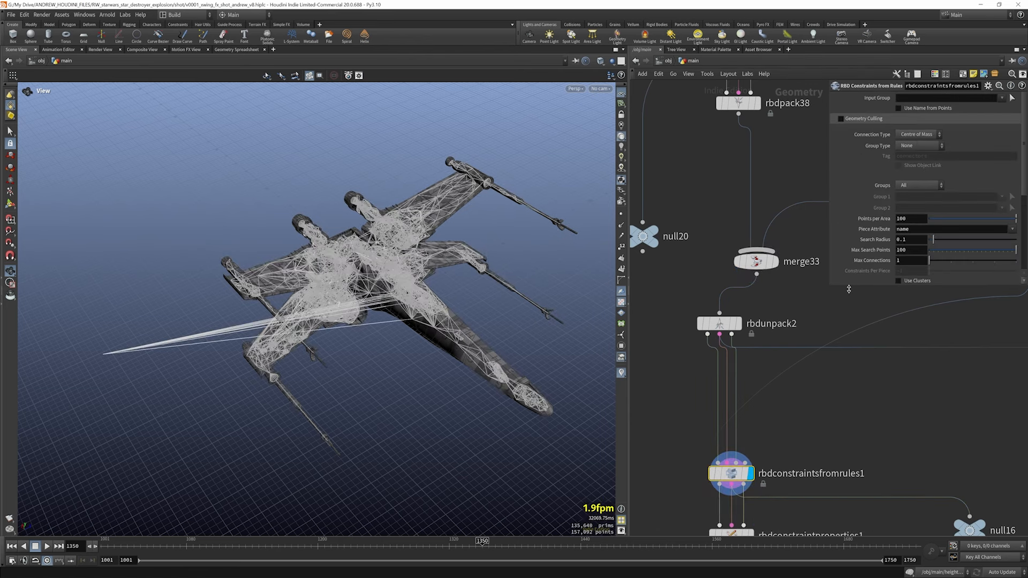
drag(850, 287, 850, 333)
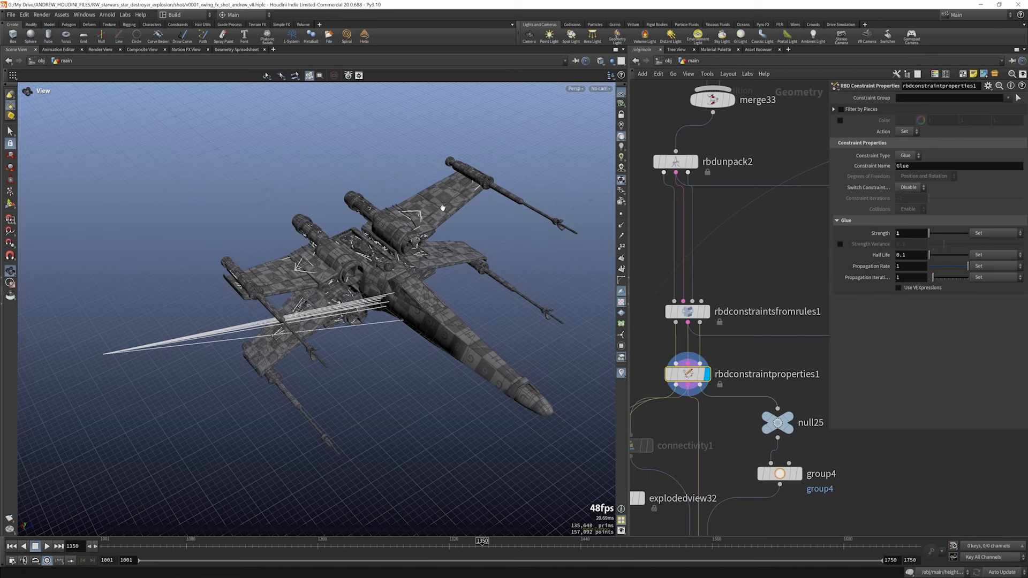
- Display group4 and examine its selected wing cannon pieces from the side while moving the timeline to frame 1372
scroll(720, 367, down, 2)
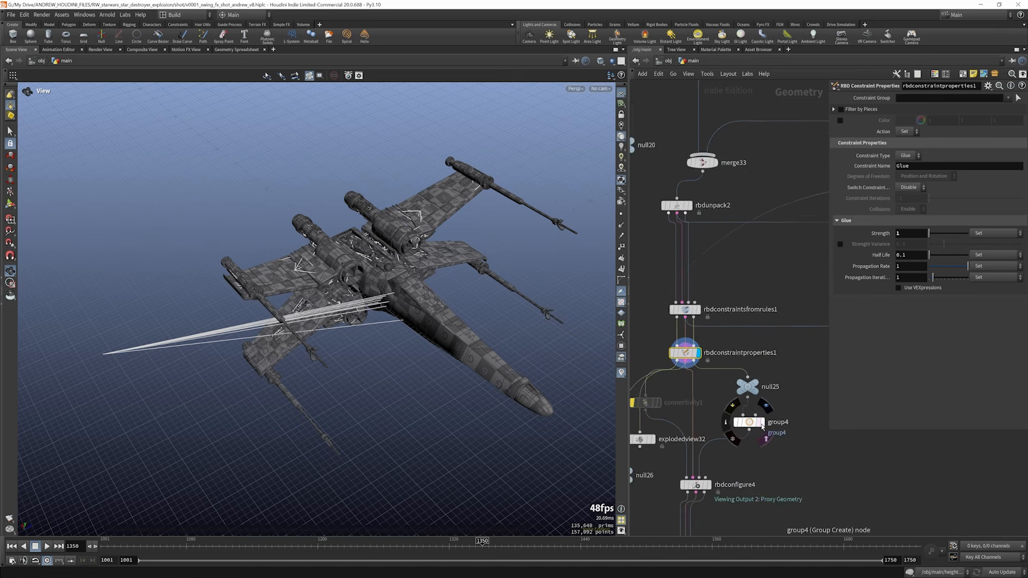
scroll(758, 424, up, 3)
click(764, 424)
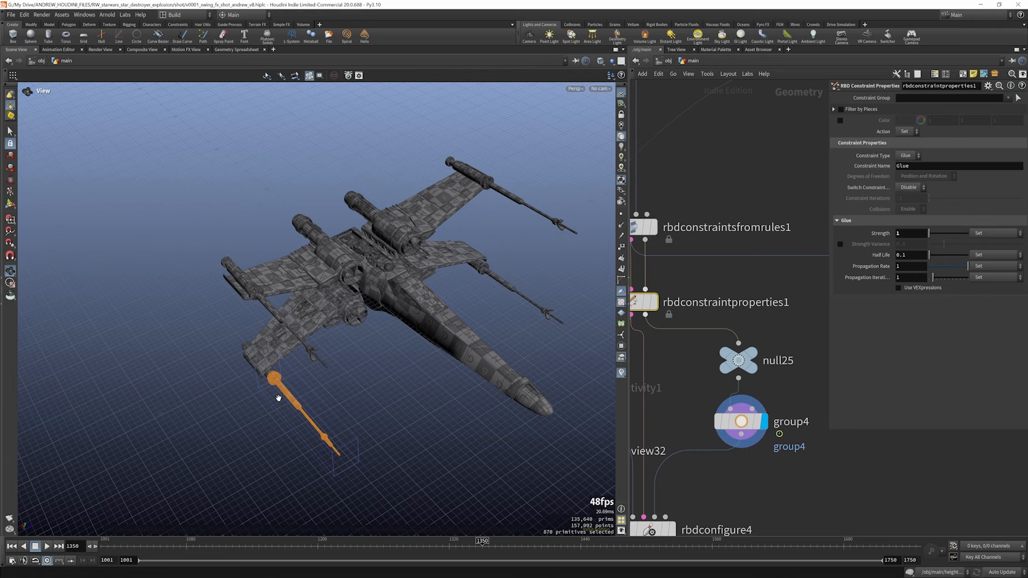
drag(384, 438, 420, 380)
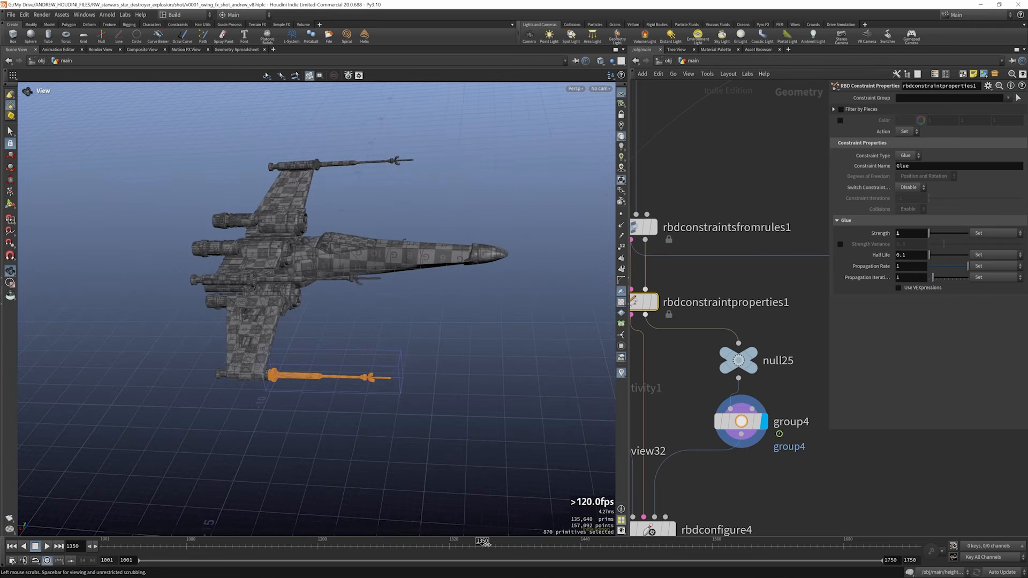
drag(484, 543, 505, 541)
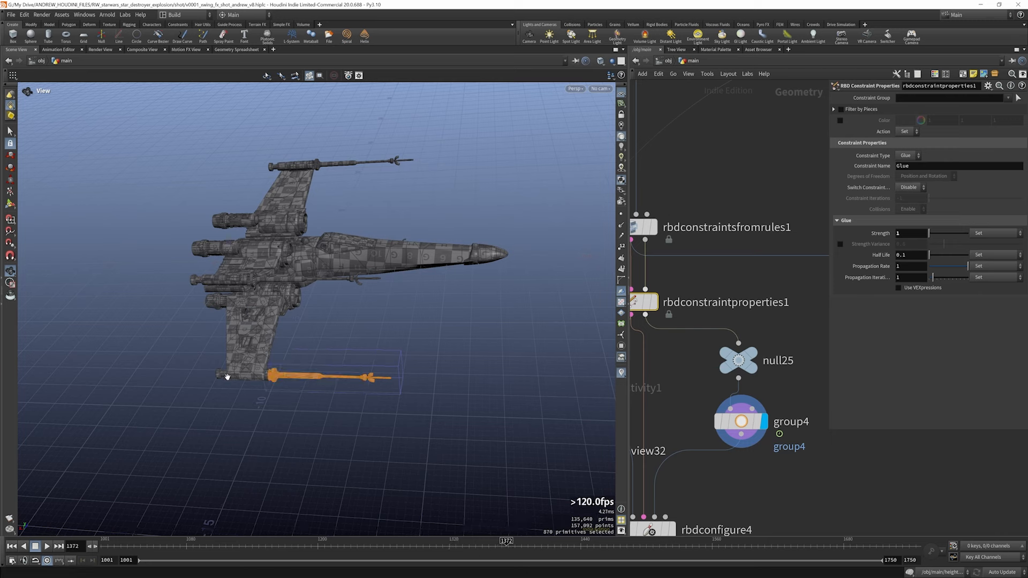
scroll(694, 360, down, 3)
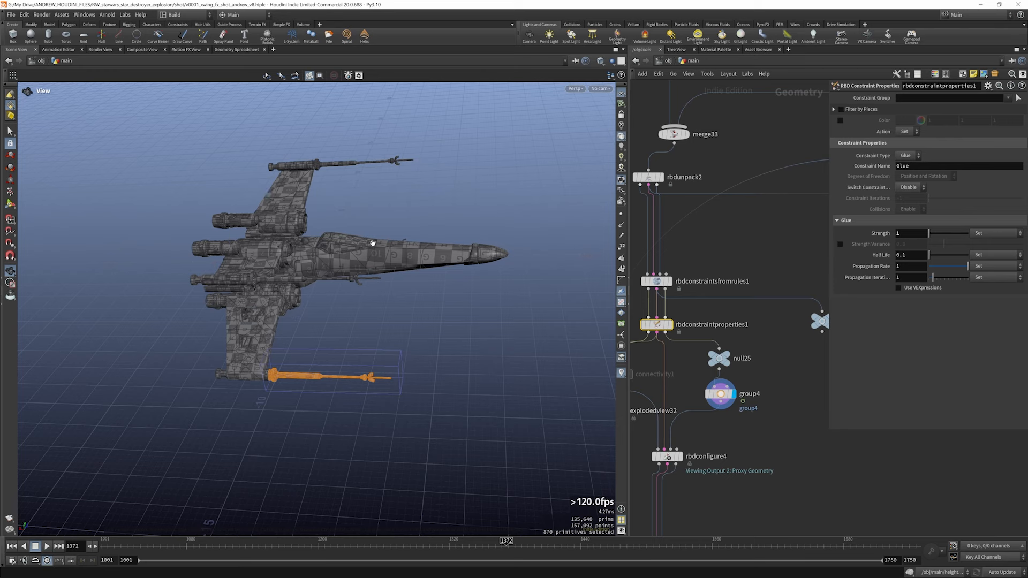
scroll(765, 334, down, 2)
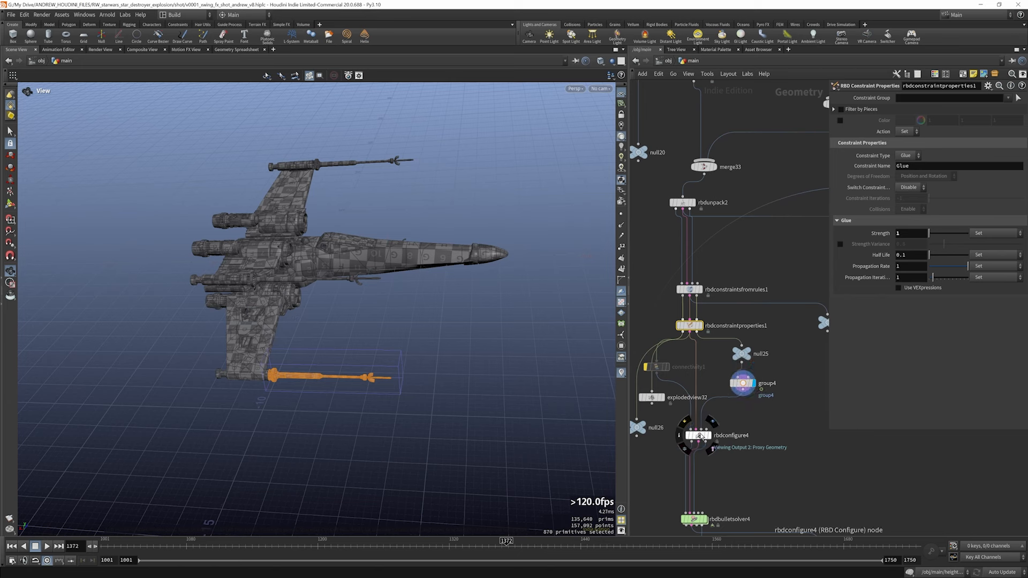
- Open the rbdconfigure4 settings, compare the Active value in both attribute entries, and enlarge the parameter area
click(700, 437)
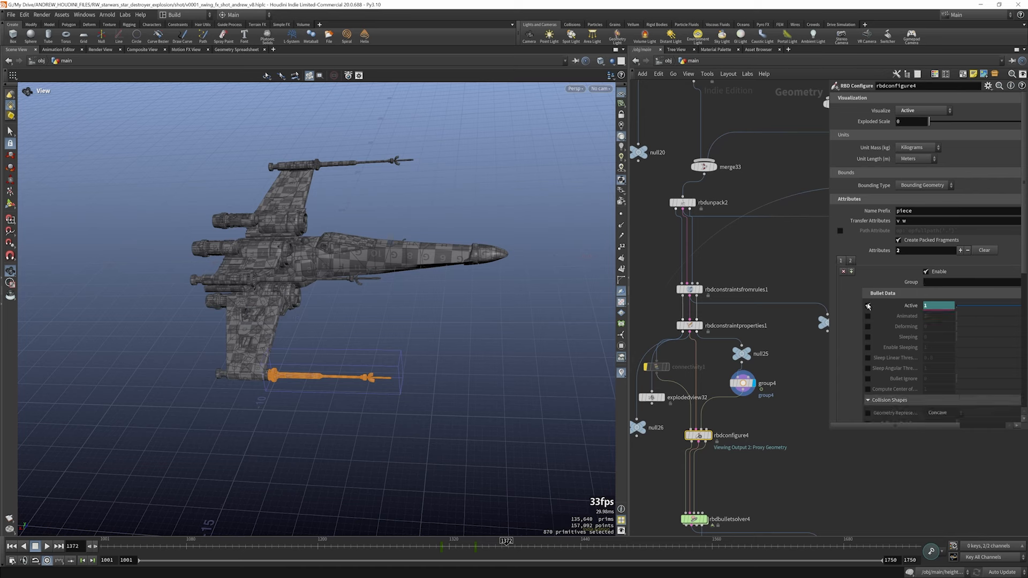
click(851, 262)
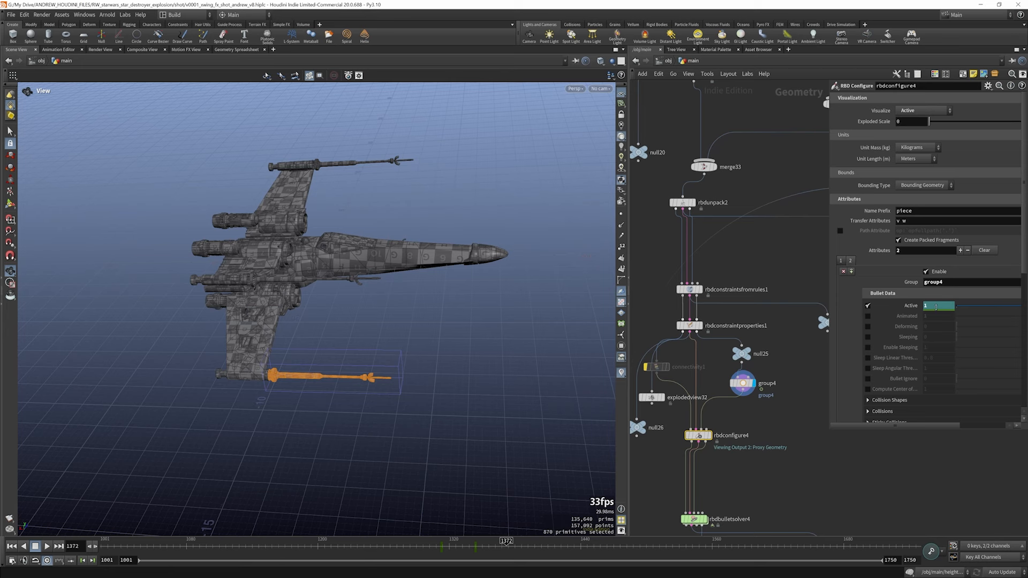
click(841, 262)
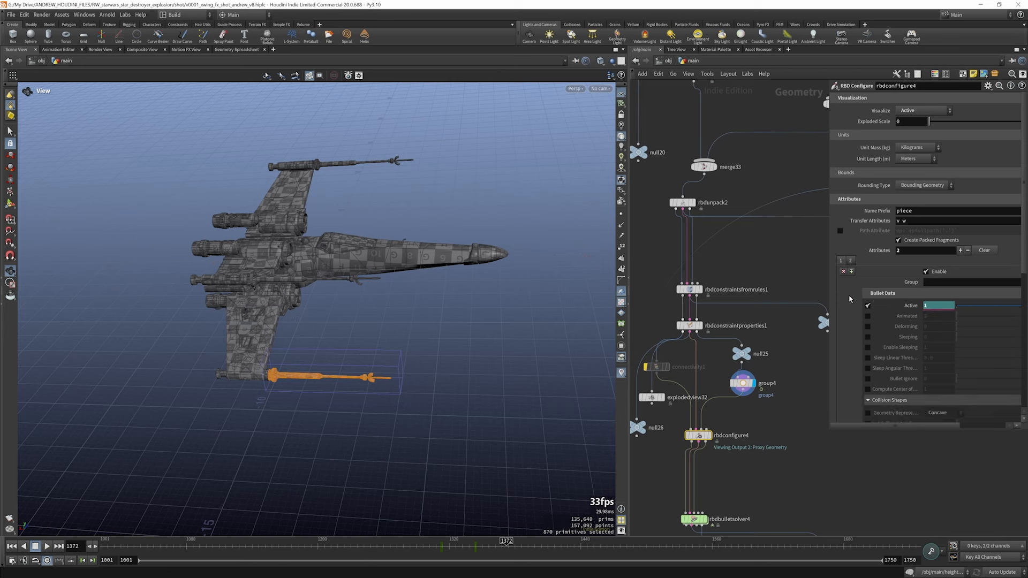
drag(831, 433, 799, 454)
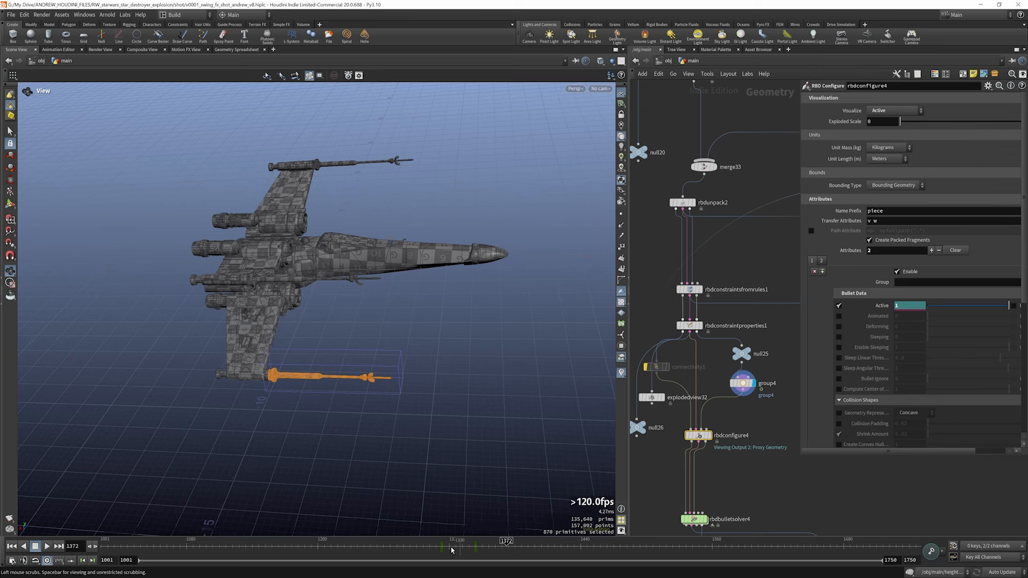
- Scrub the timeline from frame 1316 to 1346 to watch the Active value and the grouped pieces change
click(442, 546)
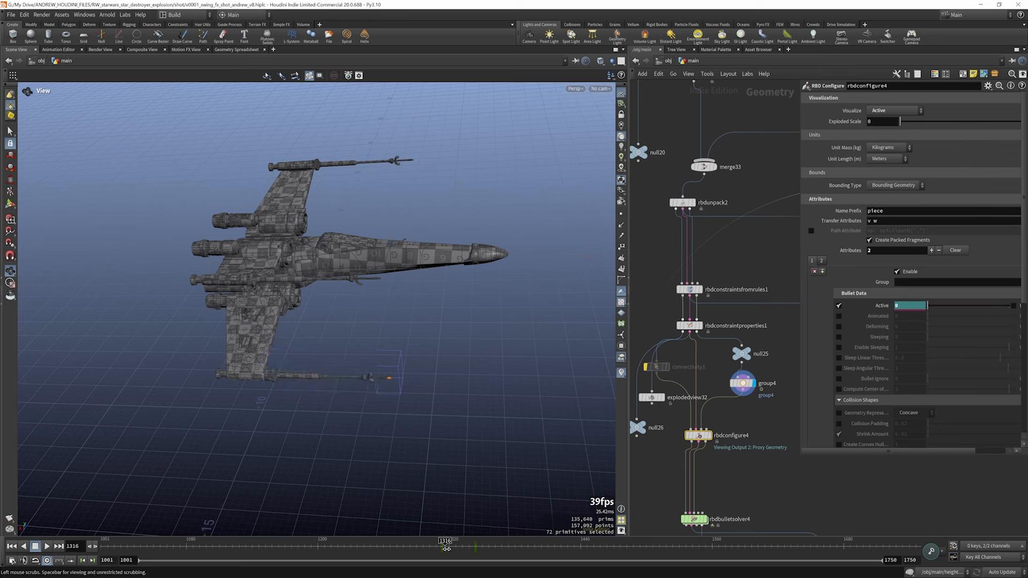
drag(442, 549, 461, 549)
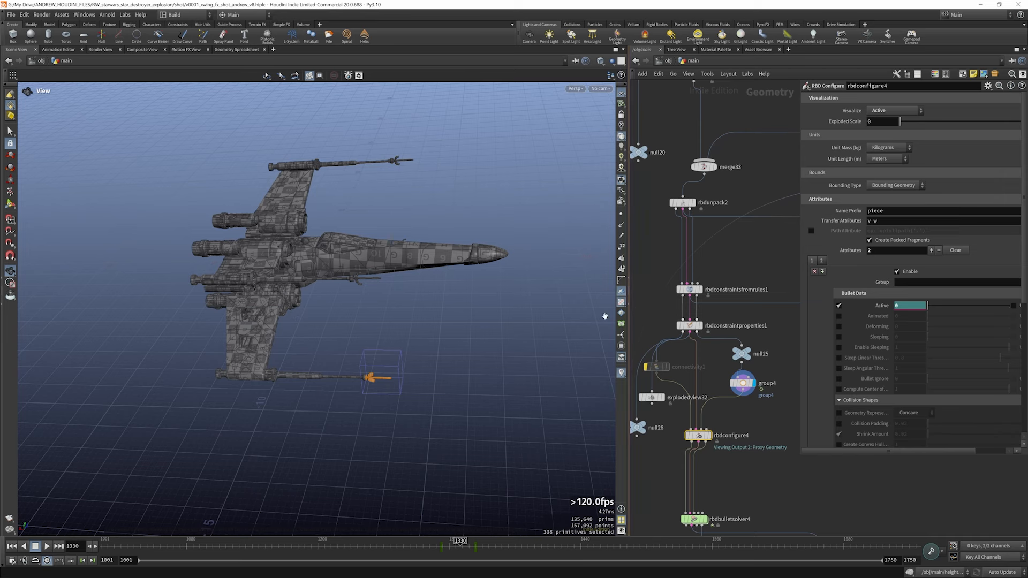
drag(464, 544, 479, 543)
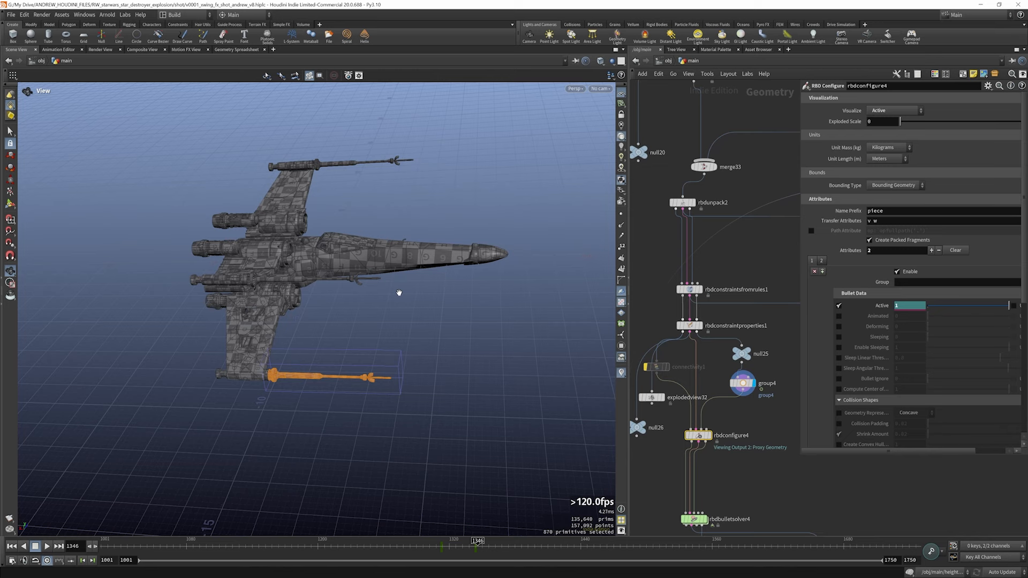
- Go inside the forces network of rbdbulletsolver4 and review the popadvectbyvolumes4 settings
scroll(728, 319, down, 3)
scroll(711, 401, up, 3)
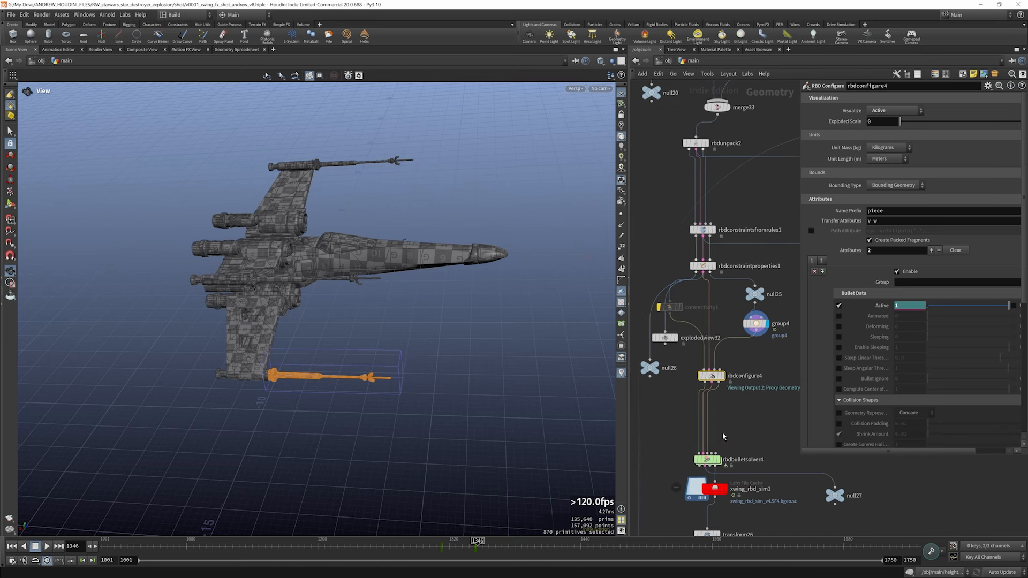
double_click(709, 460)
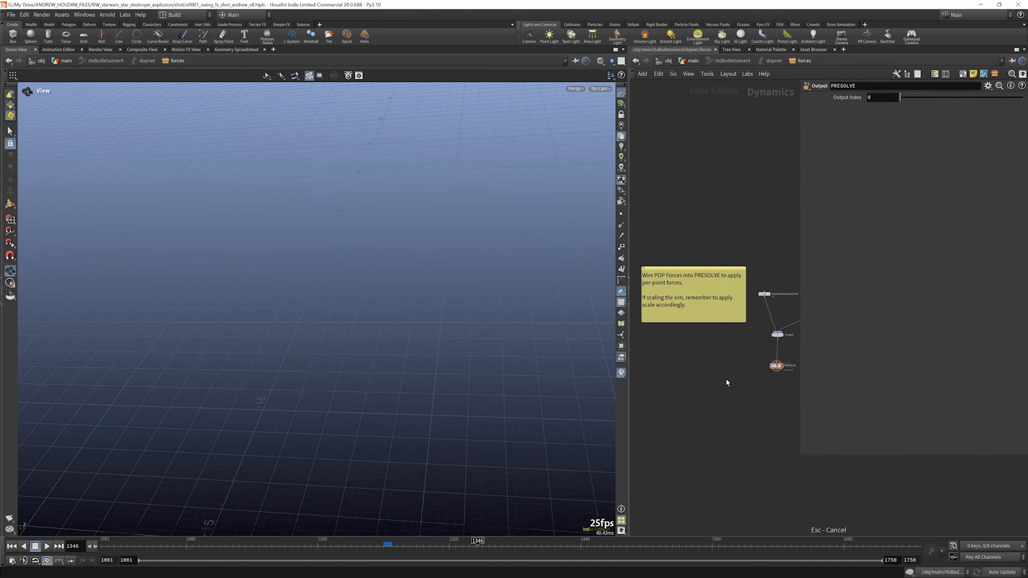
scroll(720, 378, down, 5)
scroll(762, 354, up, 3)
scroll(735, 332, up, 6)
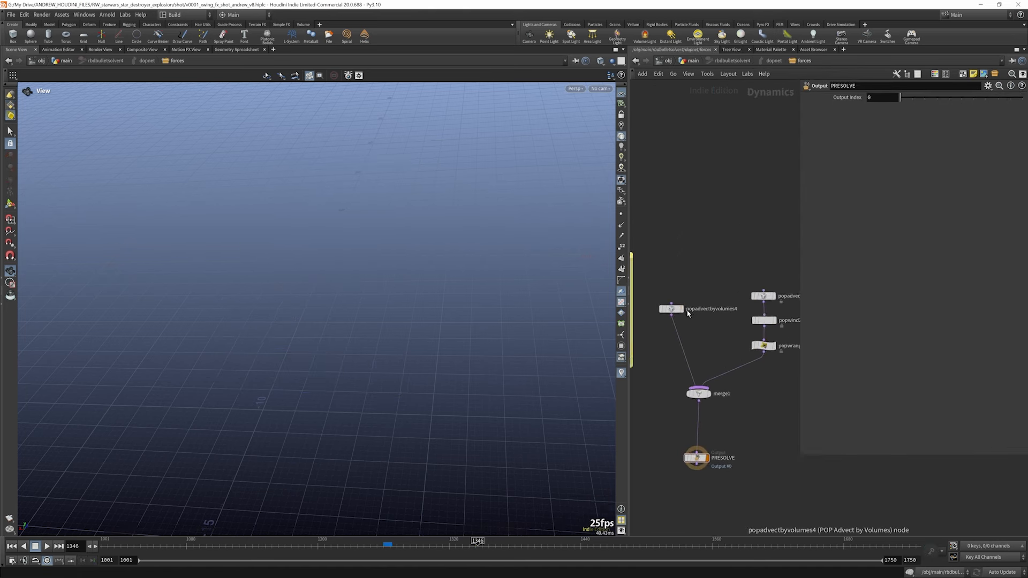
click(667, 308)
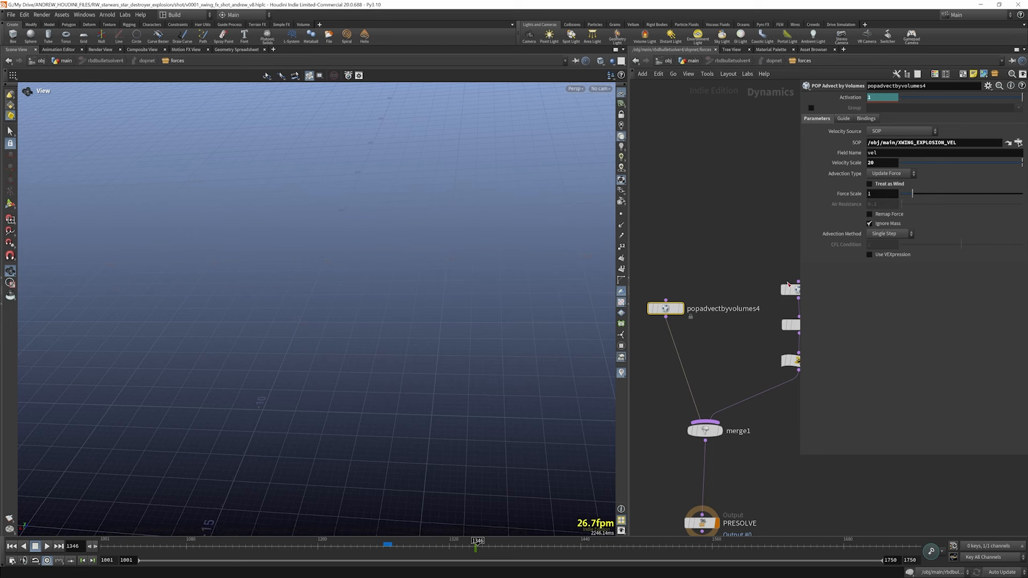
- Review the popadvectbyvolumes5 settings and how its branch feeds merge1 and PRESOLVE
scroll(702, 299, down, 3)
scroll(770, 295, up, 3)
click(747, 288)
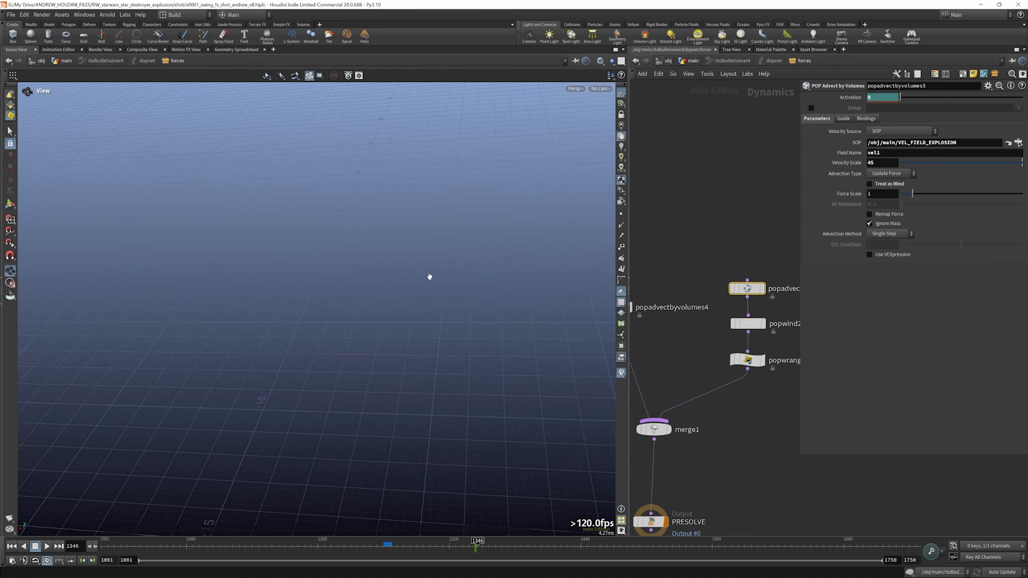
scroll(669, 307, down, 3)
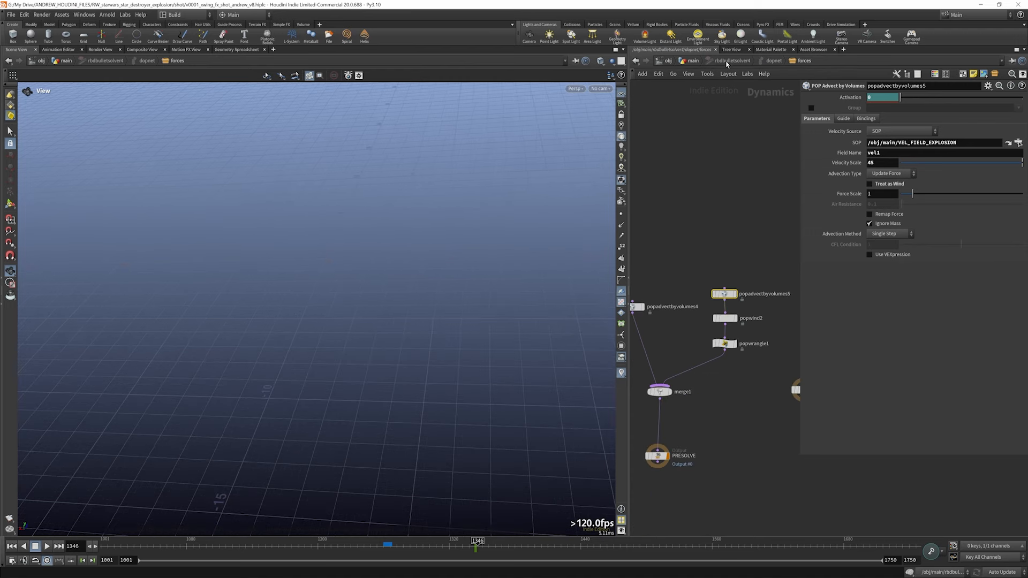
- Return to the main geometry network and locate the X-wing explosion setup with the xwing_explosion cache
click(694, 61)
scroll(774, 327, down, 10)
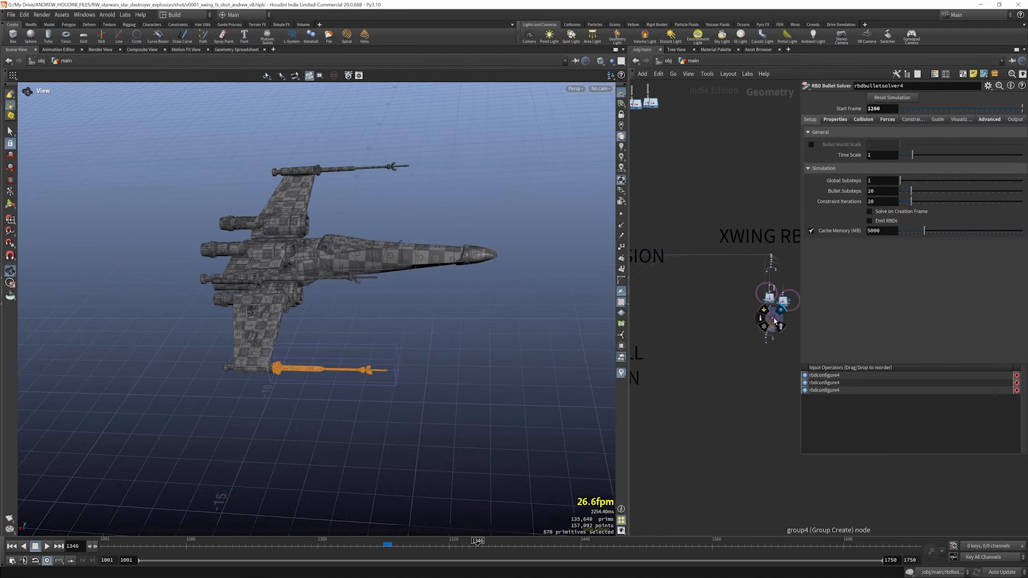
scroll(683, 315, up, 6)
scroll(755, 309, up, 2)
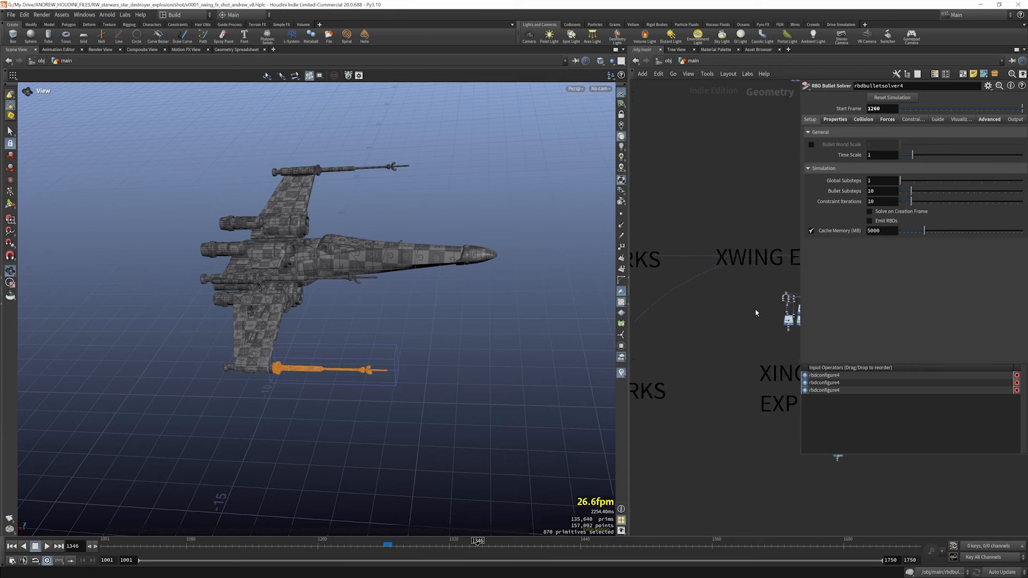
scroll(663, 284, down, 4)
scroll(720, 295, up, 4)
scroll(721, 295, up, 8)
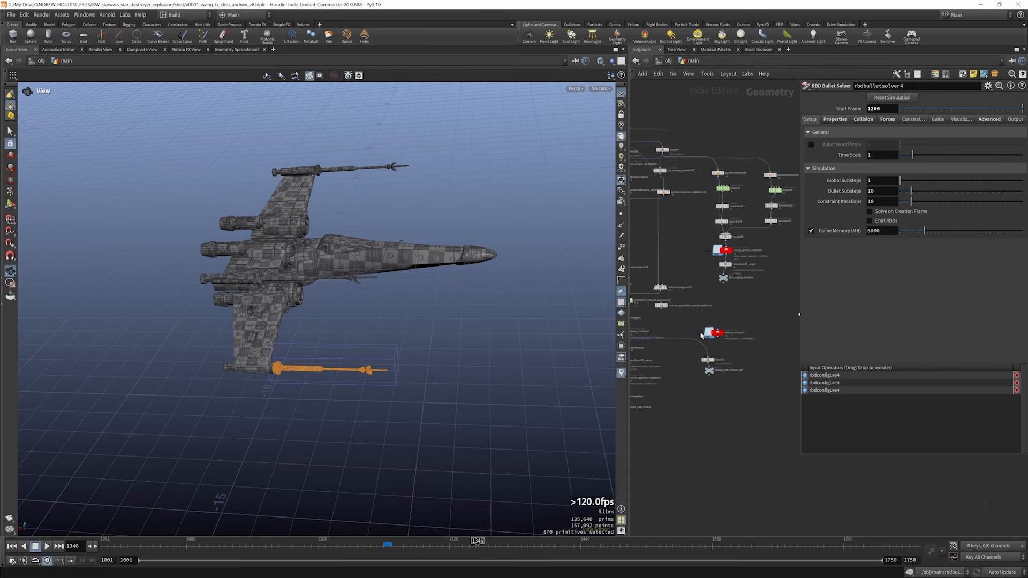
scroll(651, 291, up, 5)
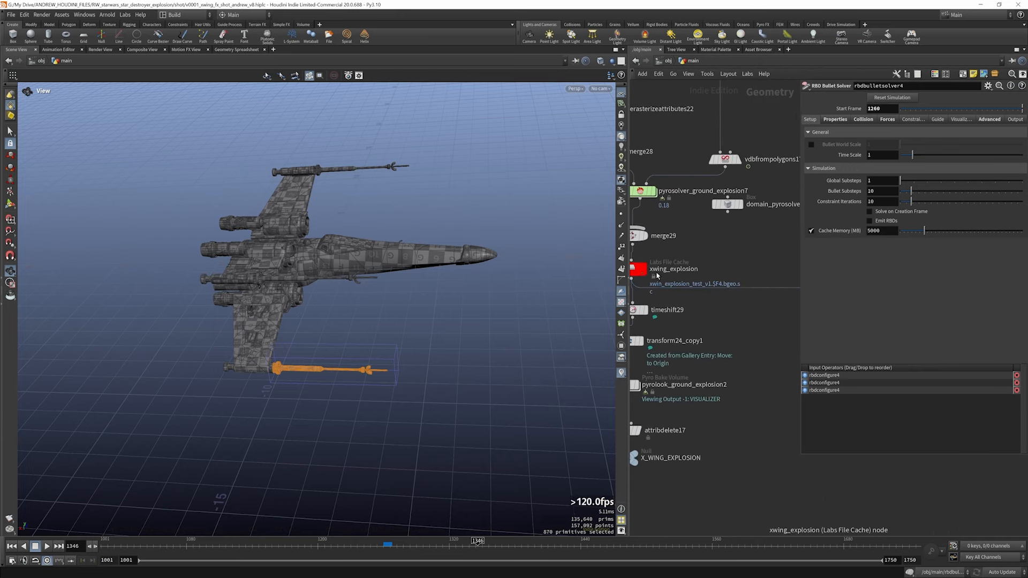
- Reposition the XWING_EXPLOSION_VEL null away from blast22 in the xwing_explosion branch
scroll(651, 273, down, 3)
scroll(771, 317, up, 3)
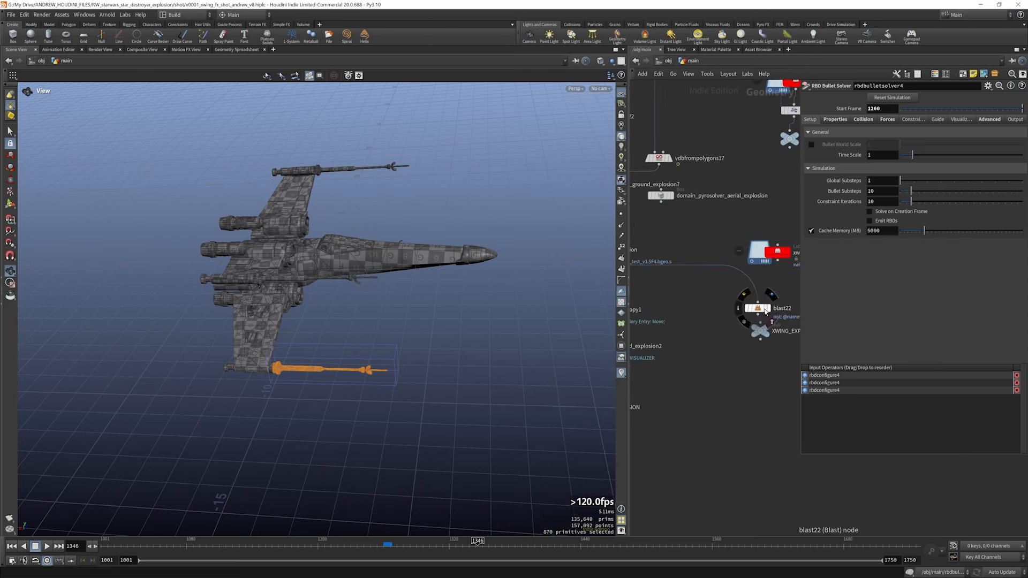
drag(762, 336, 699, 337)
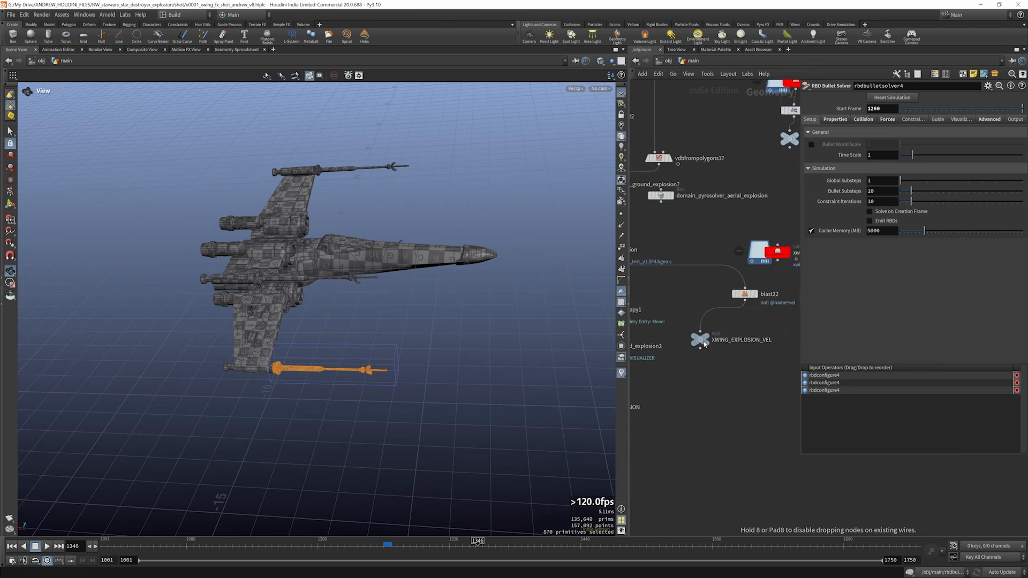
- Find the VEL FIELD FOR EXPLOSION node chain and display its volume trail node to view the velocity field
scroll(678, 338, down, 3)
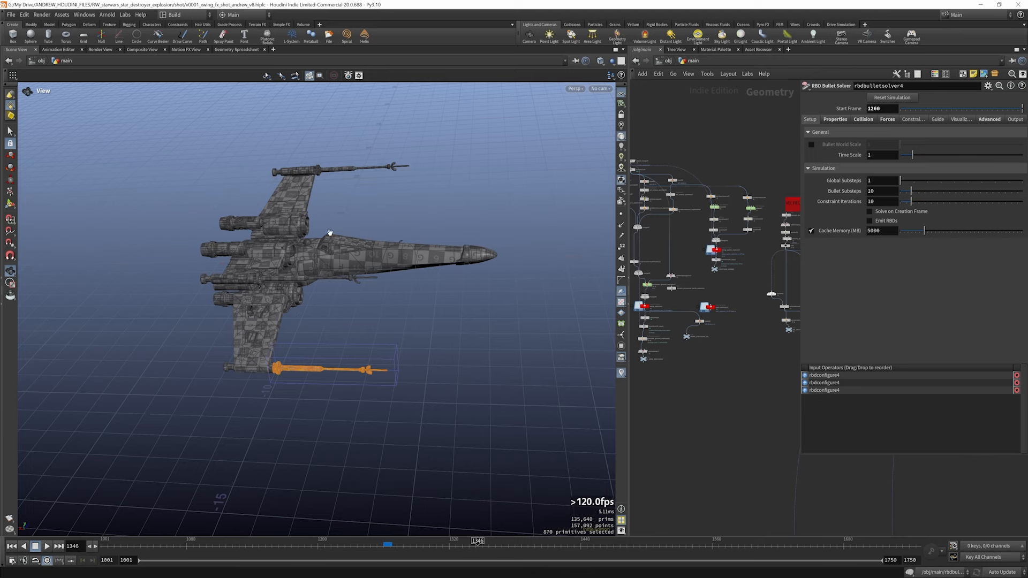
scroll(349, 225, up, 3)
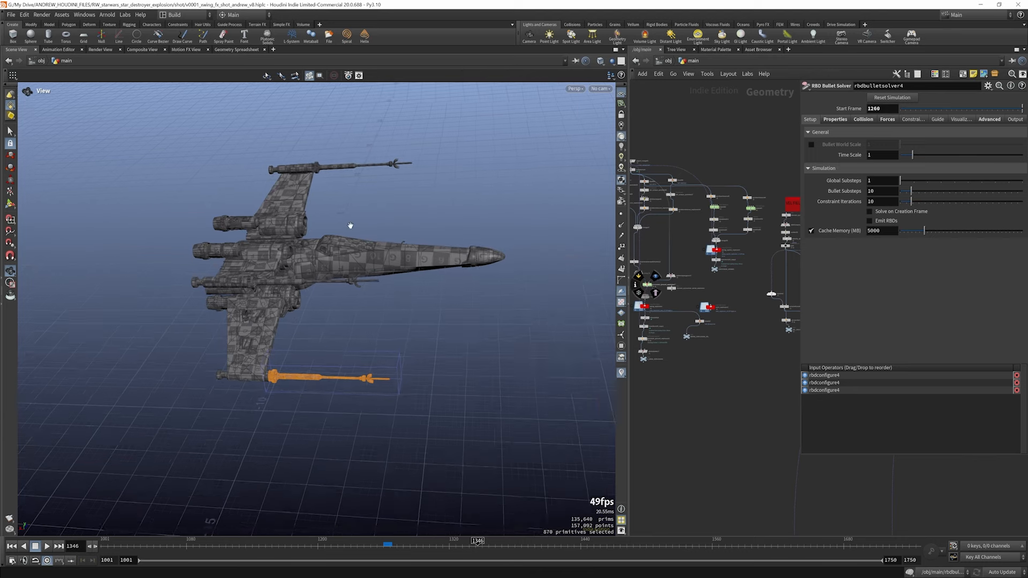
scroll(495, 265, down, 1)
scroll(748, 315, up, 5)
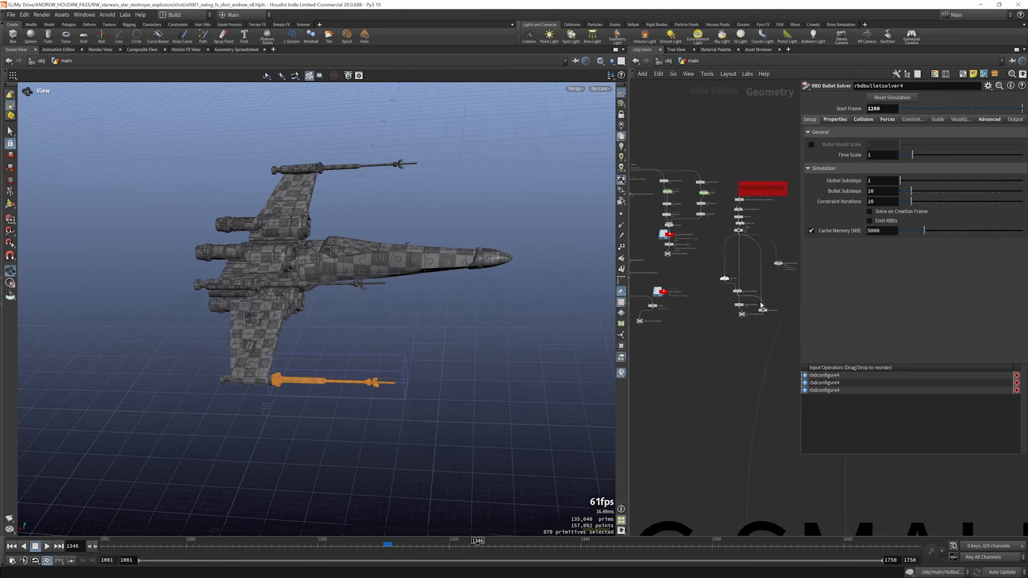
scroll(748, 315, up, 1)
scroll(698, 300, down, 6)
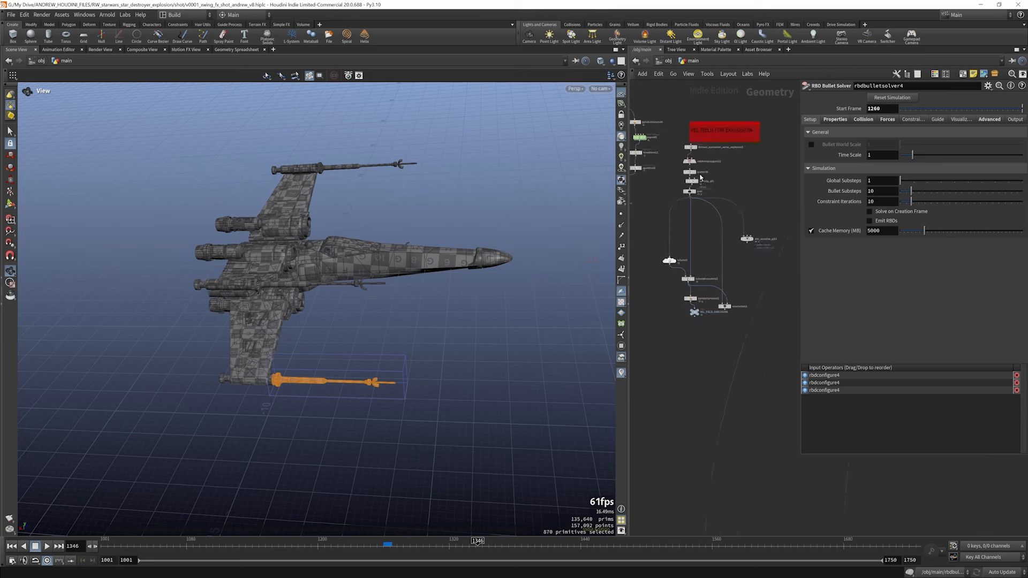
scroll(696, 156, up, 2)
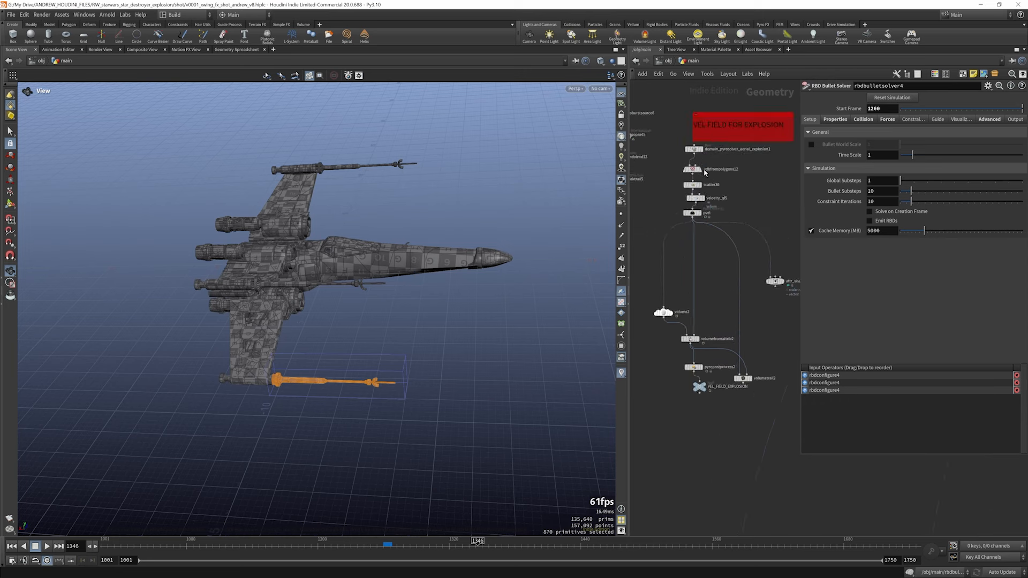
click(751, 379)
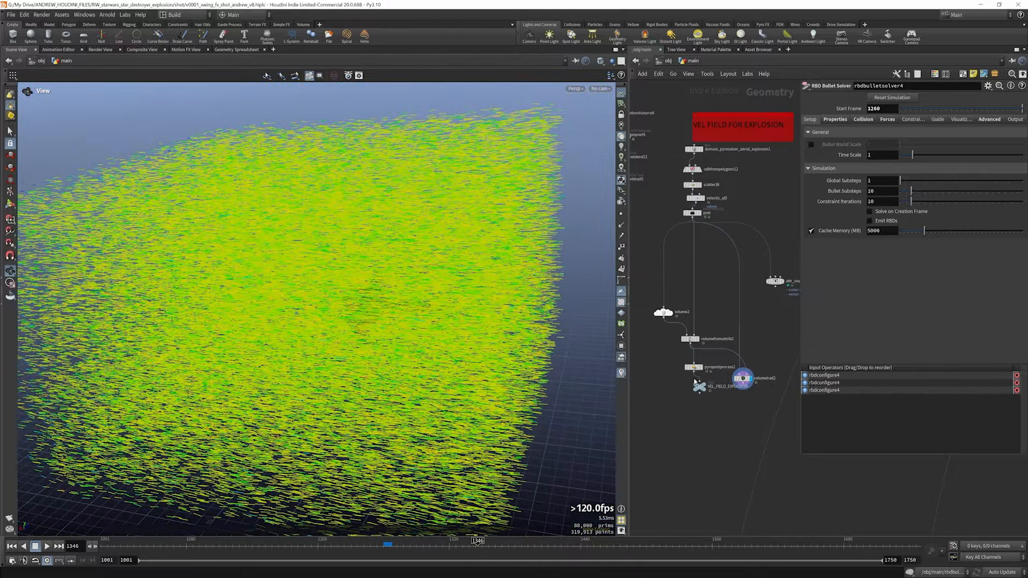
- Return to the XWING RBD setup, enter the forces network of rbdbulletsolver4 and review the popwind2 and popwrangle1 settings
scroll(696, 346, down, 12)
scroll(765, 322, up, 2)
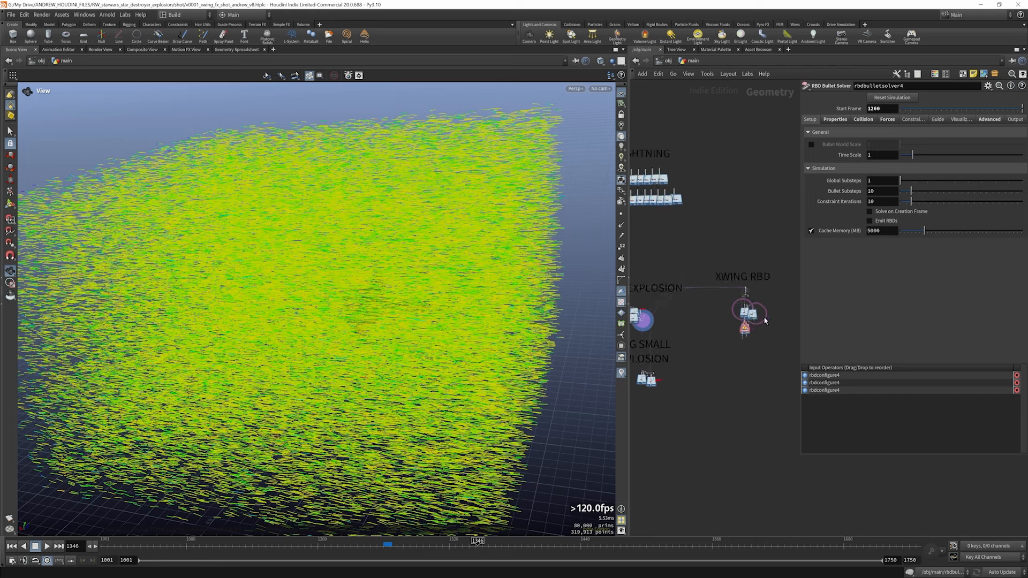
scroll(760, 322, up, 8)
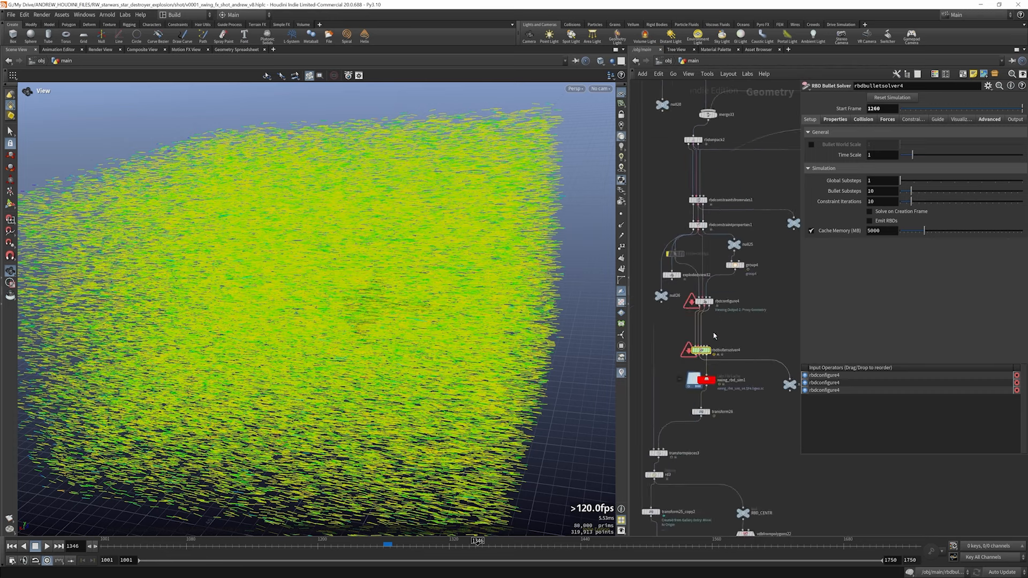
scroll(714, 336, up, 3)
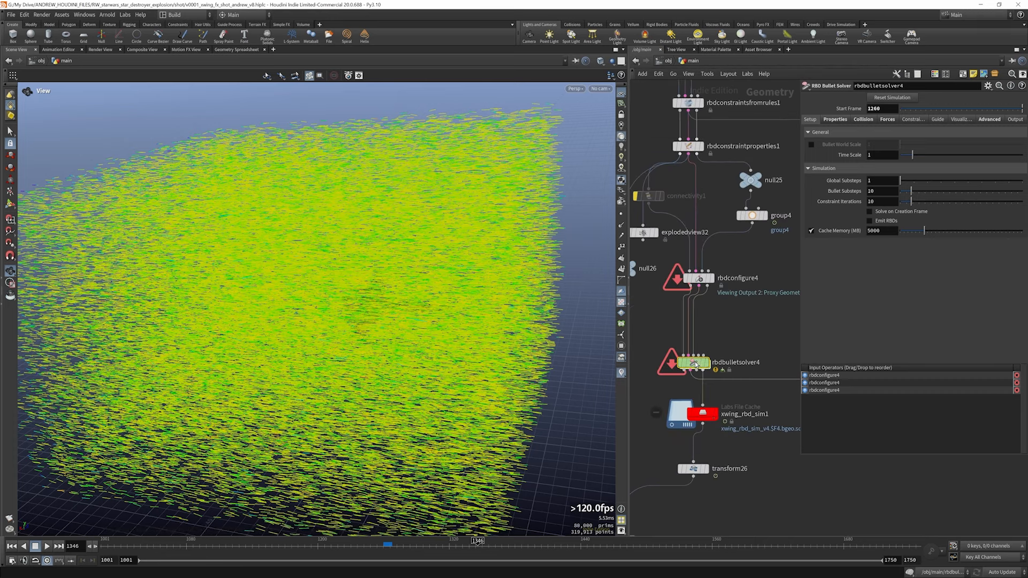
double_click(694, 363)
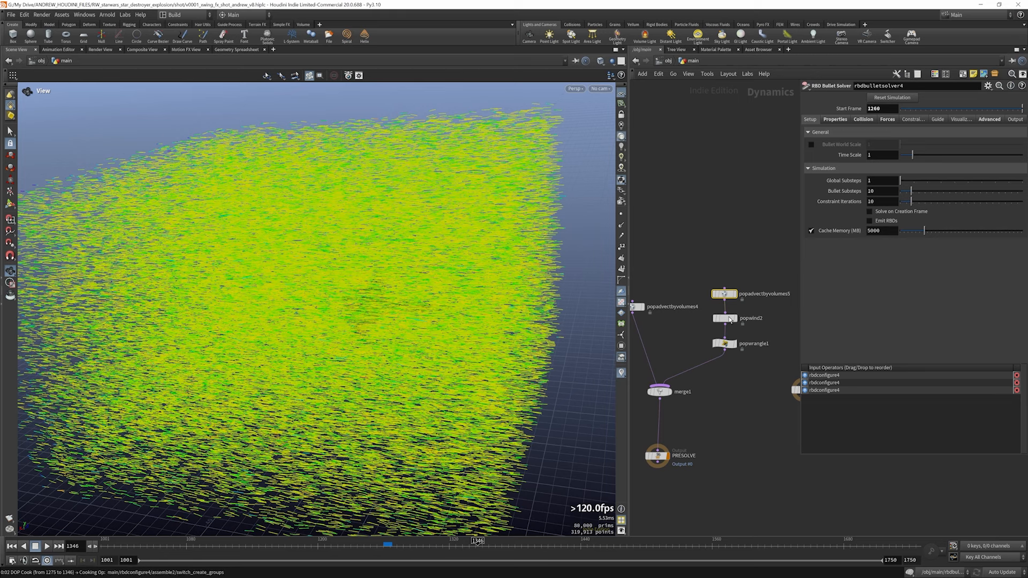
click(730, 319)
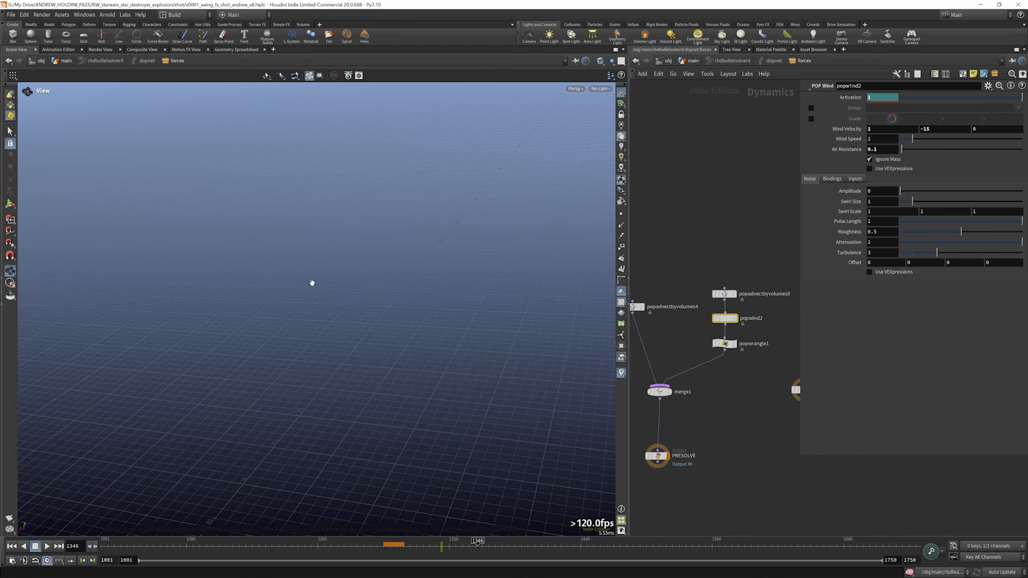
click(724, 343)
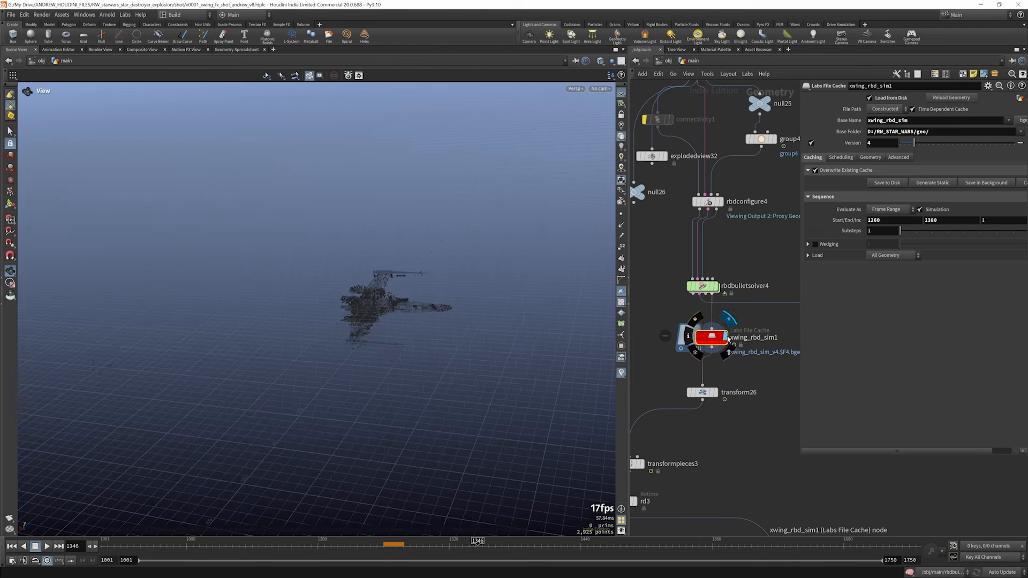
- Scrub the cached xwing_rbd_sim1 points to frame 1282 and examine how the cache and pointdeform3 relate to transformpieces3
mouse_move(377, 546)
mouse_down()
mouse_move(357, 545)
mouse_move(397, 544)
mouse_up()
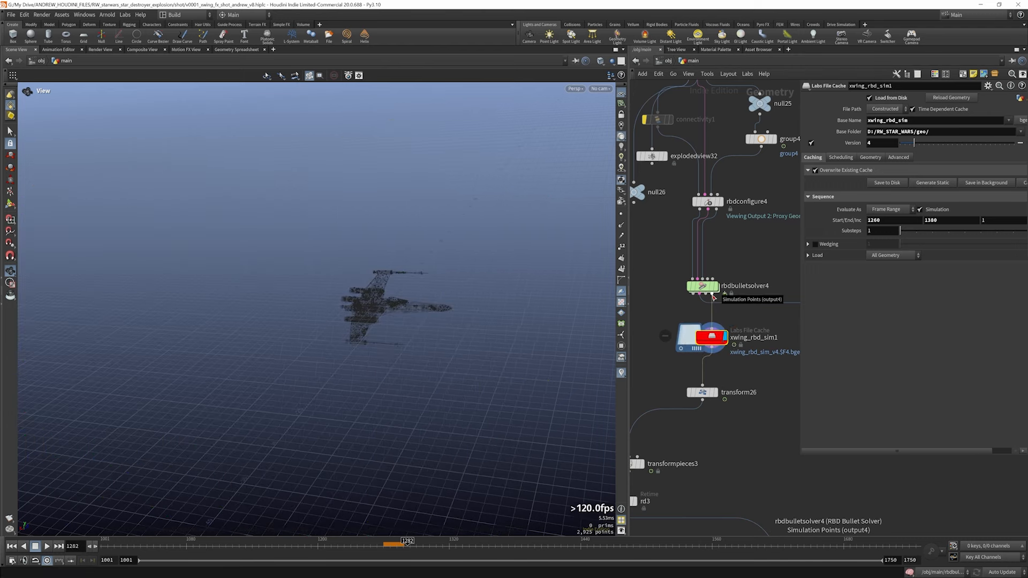
scroll(707, 310, down, 3)
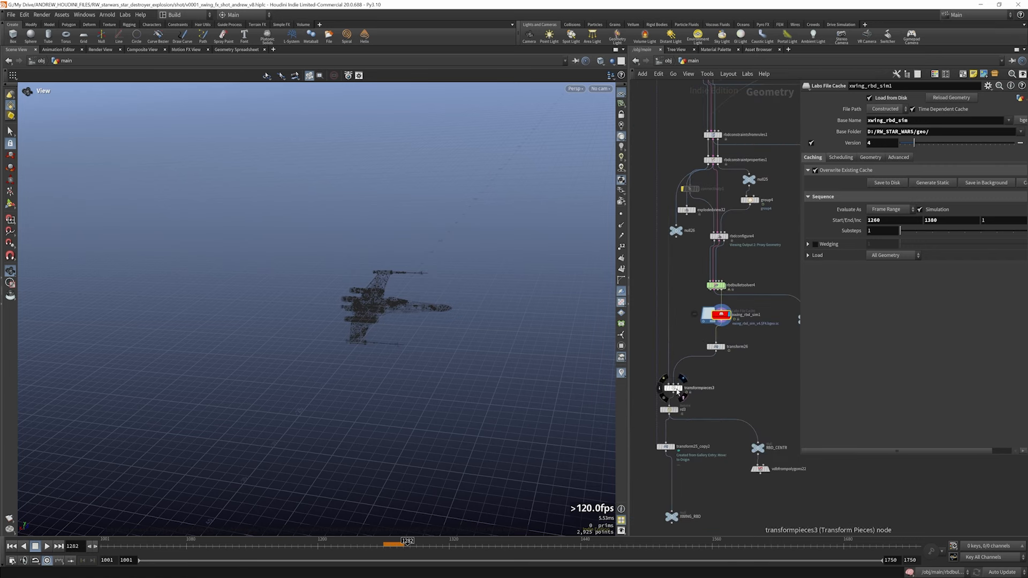
scroll(675, 391, up, 2)
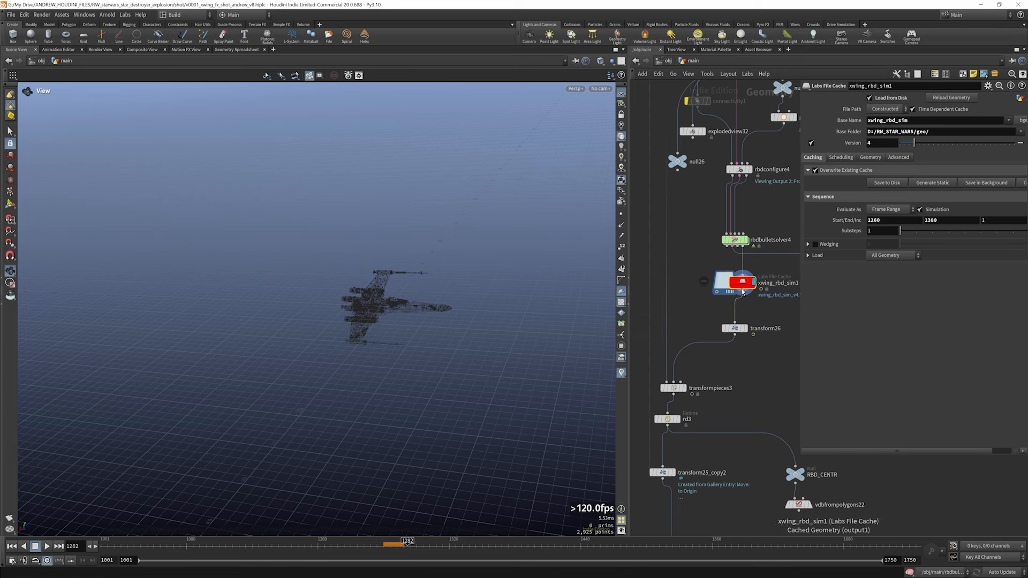
scroll(674, 367, down, 2)
scroll(676, 356, down, 2)
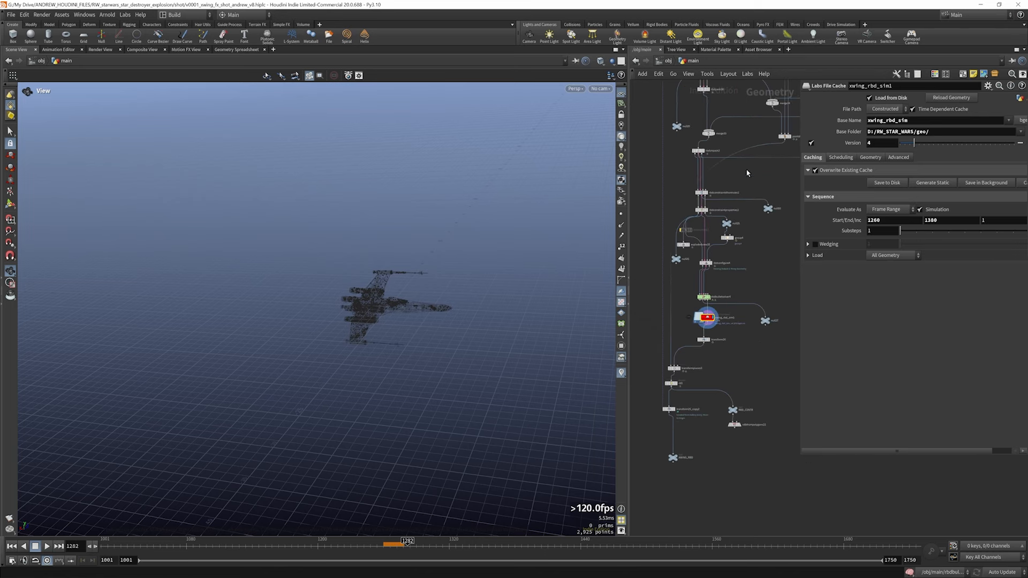
scroll(790, 138, up, 3)
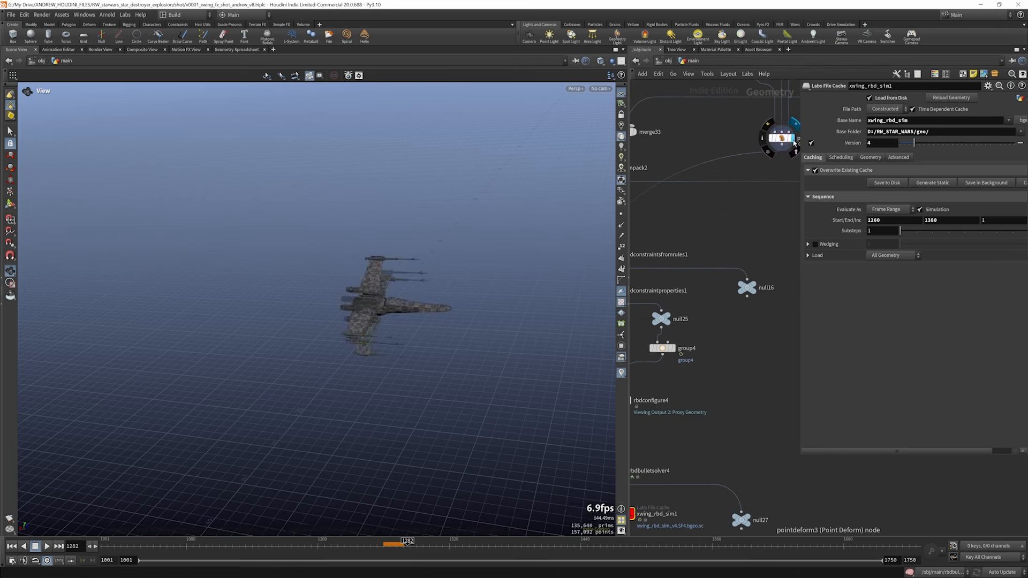
scroll(792, 140, down, 5)
scroll(681, 386, up, 3)
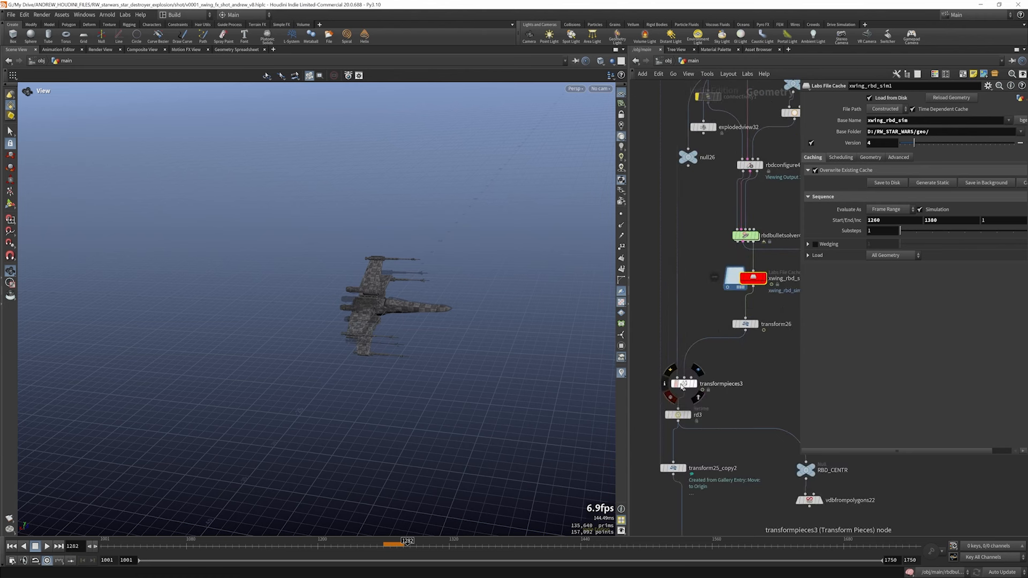
- Display transformpieces3 and scrub through frames 1319, 1351 and 1372 to watch the X-wing break apart
click(696, 384)
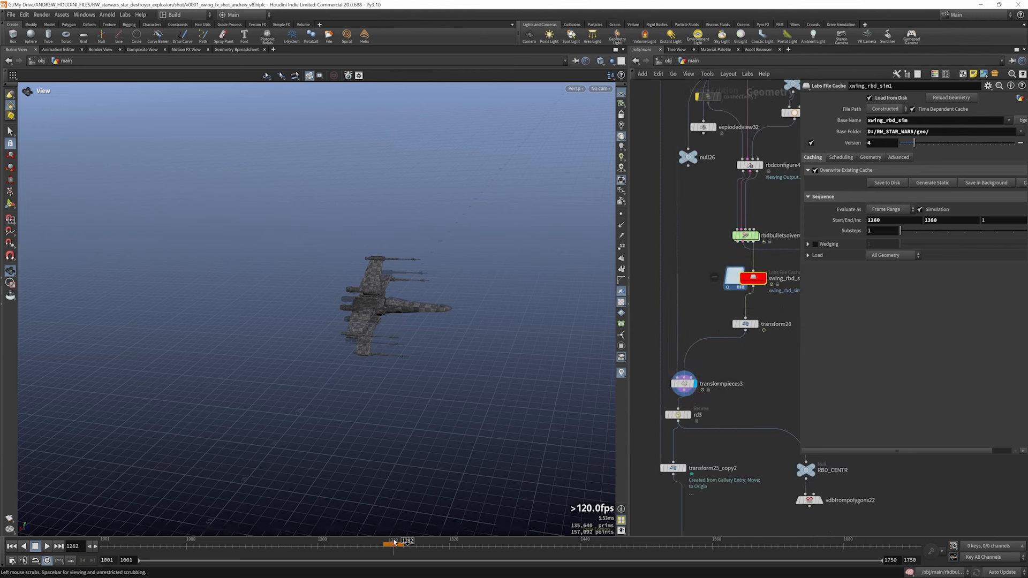
drag(388, 541, 450, 549)
scroll(385, 364, up, 10)
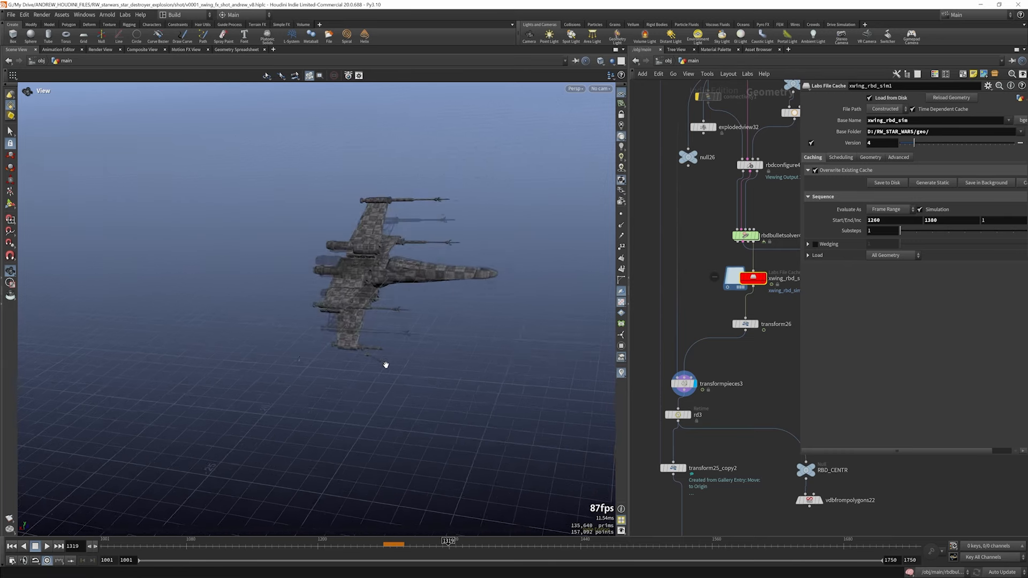
drag(450, 547, 484, 551)
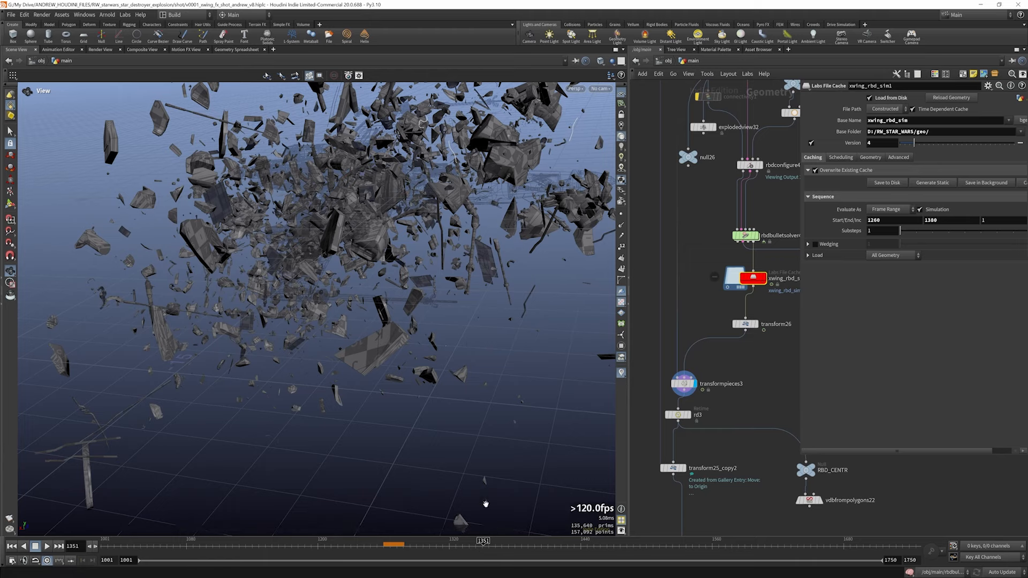
scroll(396, 386, down, 5)
drag(401, 251, 350, 250)
drag(484, 544, 508, 545)
scroll(739, 328, down, 3)
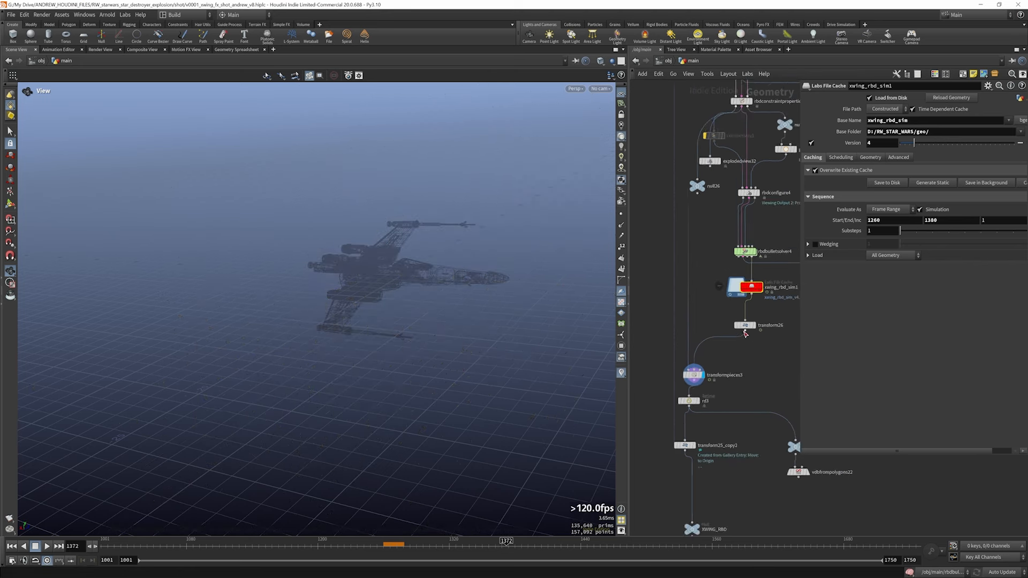
- Display the rd3 Retime node, review its settings and scrub the timeline to frame 1355
scroll(718, 392, up, 3)
click(699, 372)
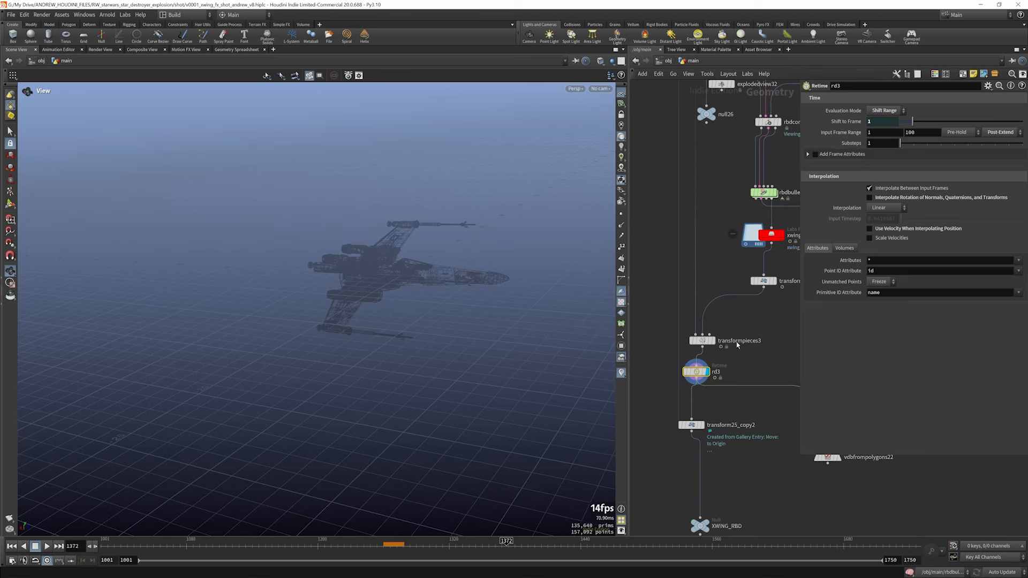
scroll(701, 342, down, 3)
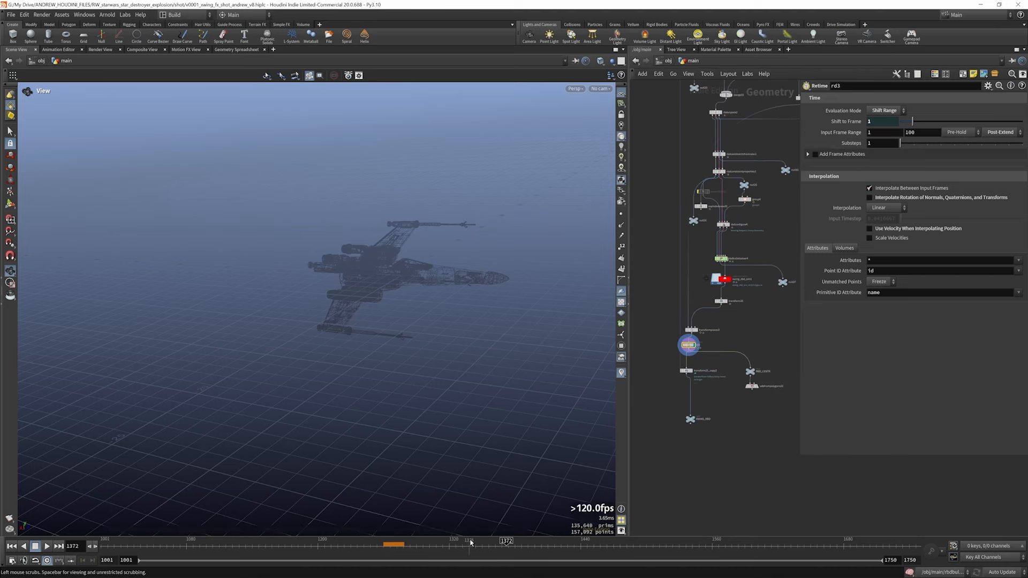
mouse_move(472, 545)
mouse_down()
mouse_move(460, 545)
mouse_move(487, 545)
mouse_up()
- Review the inverse transform settings of transform25_copy2 and look over the available viewport cameras without switching
scroll(719, 369, up, 4)
click(657, 373)
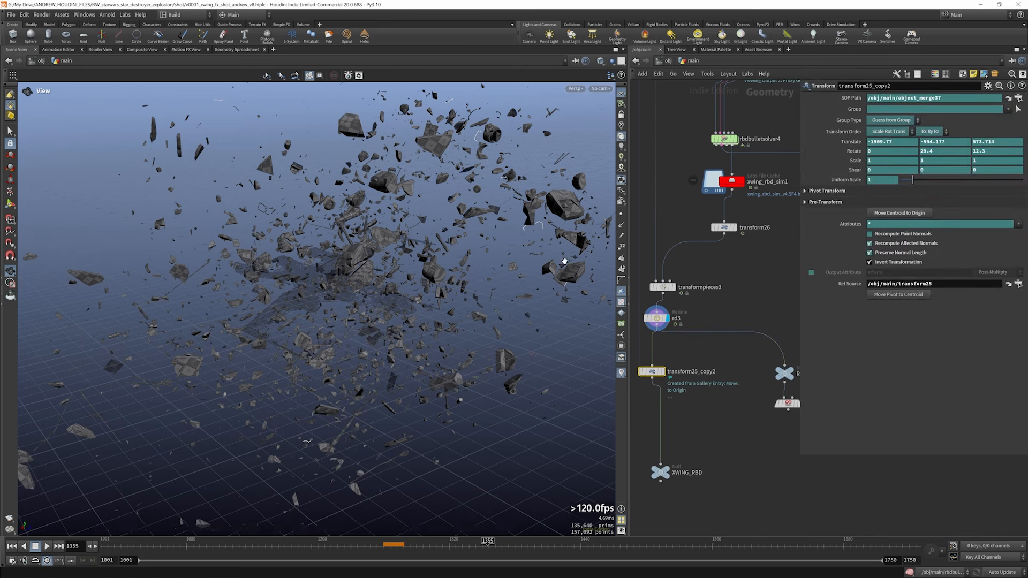
click(600, 89)
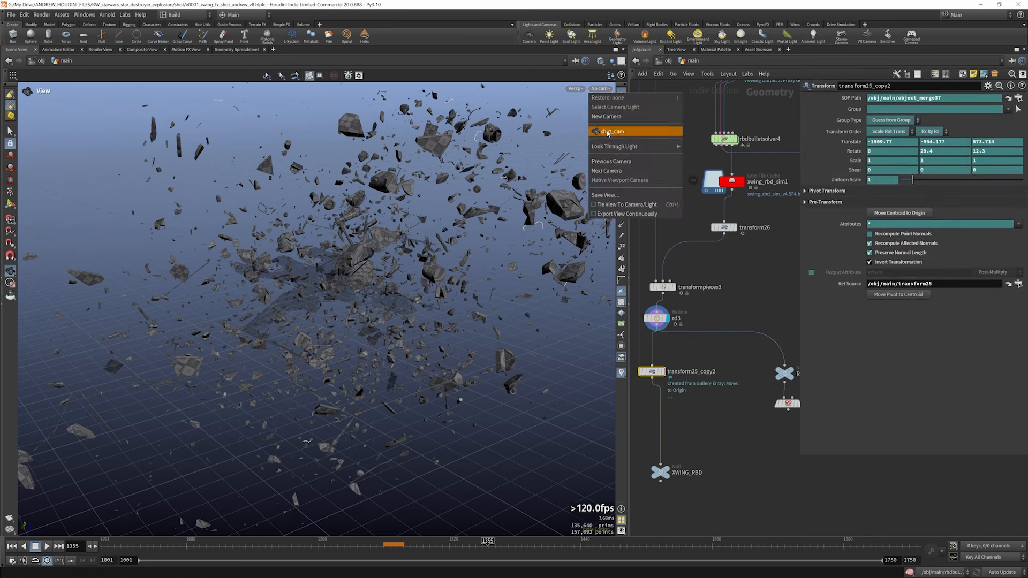
click(747, 316)
scroll(733, 311, down, 4)
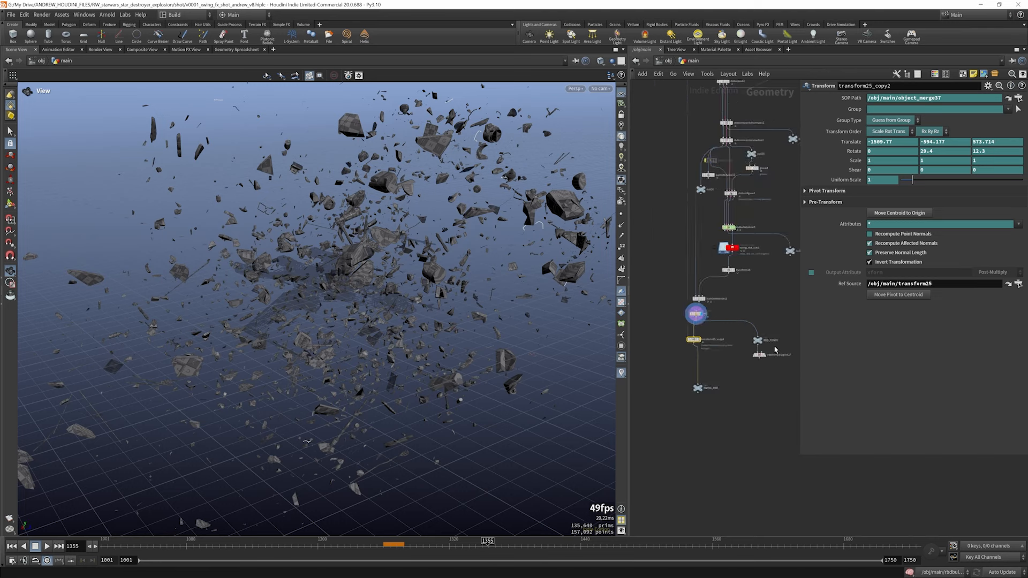
- Display vdbfrompolygons22 below RBD_CENTR, inspect the VDB version of the debris and return to the XWING RBD overview
scroll(773, 348, up, 3)
scroll(708, 359, up, 2)
scroll(705, 363, up, 5)
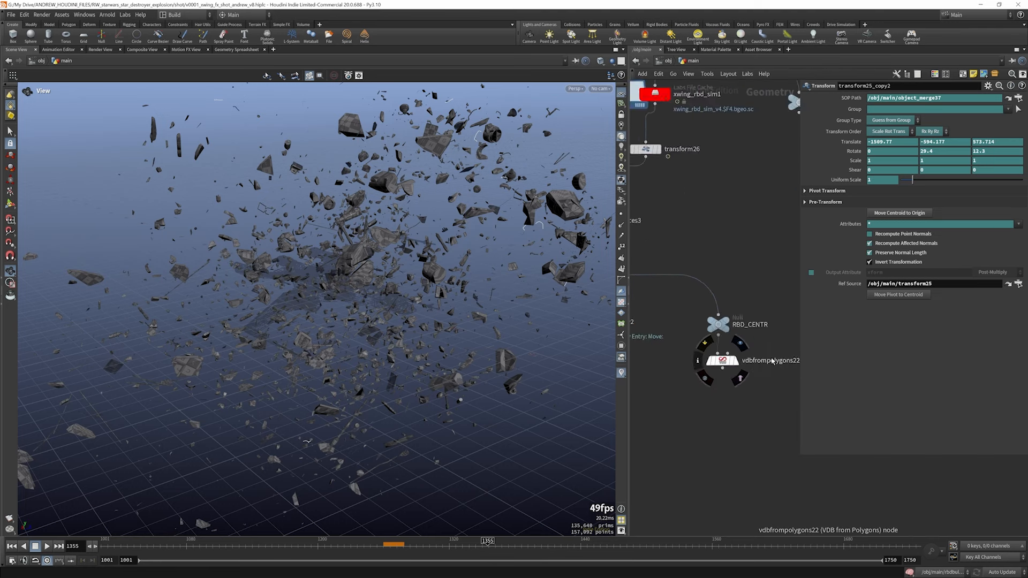
click(692, 364)
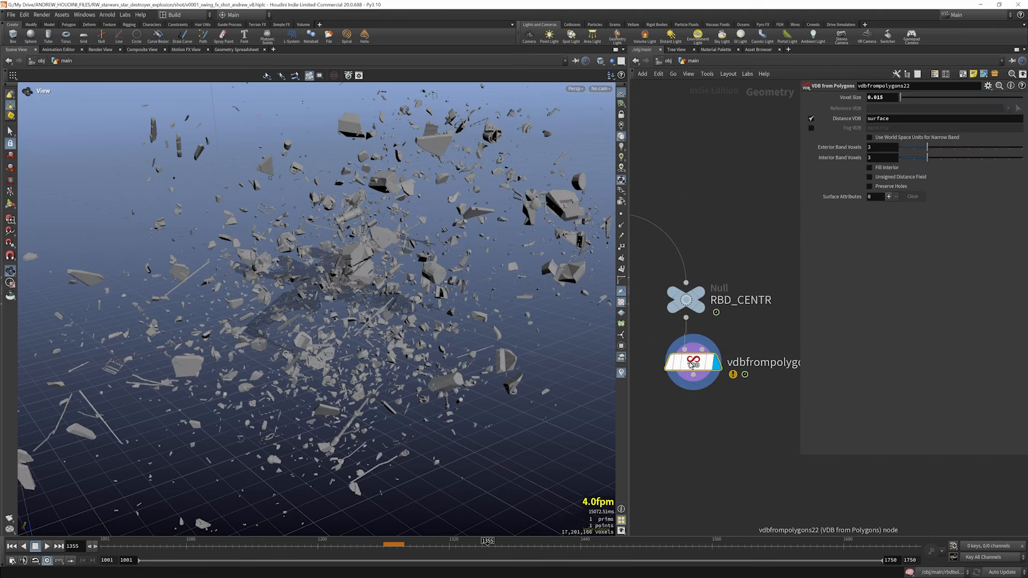
scroll(690, 366, down, 3)
scroll(689, 366, down, 2)
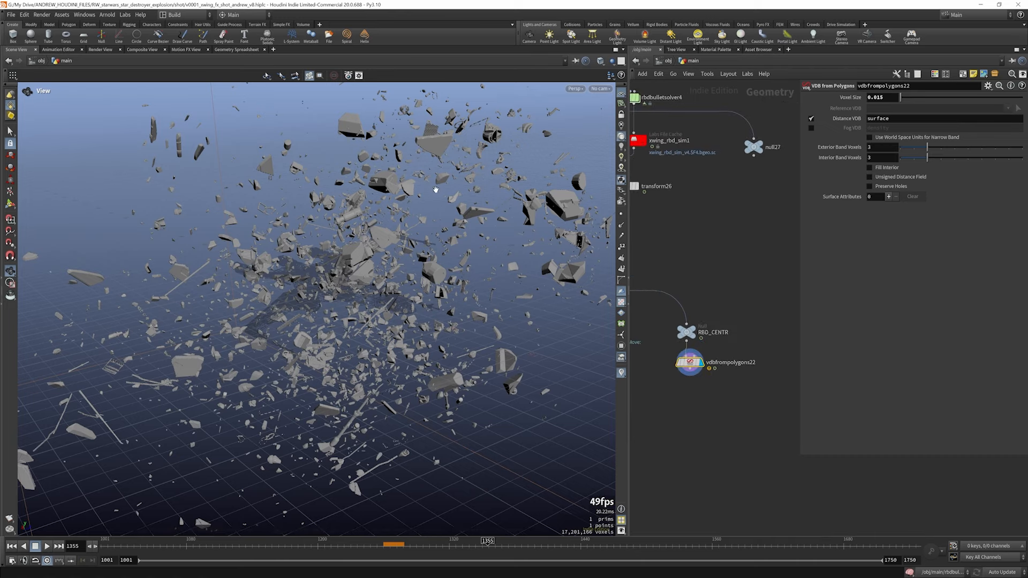
drag(313, 252, 351, 241)
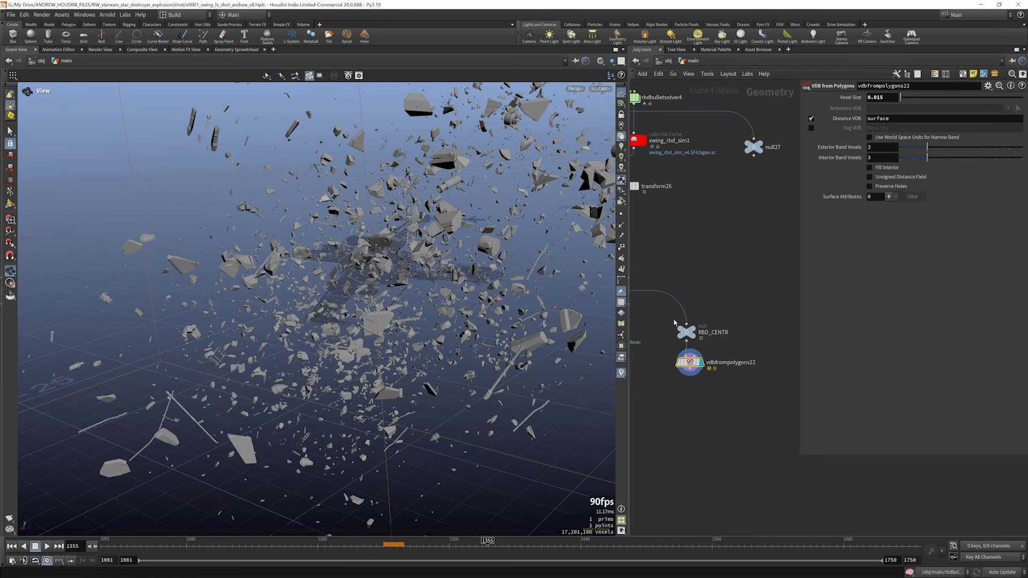
scroll(731, 347, down, 5)
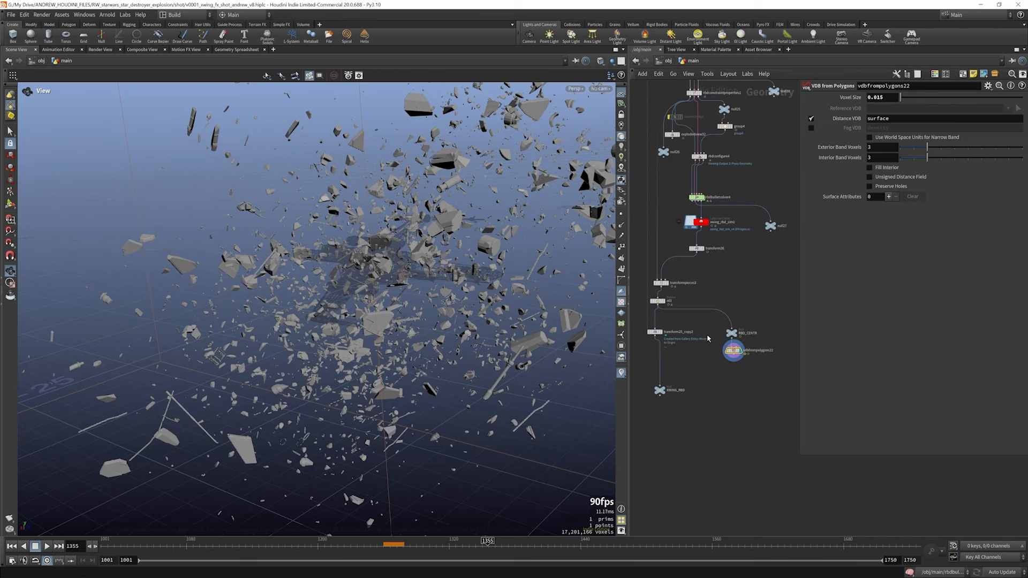
scroll(708, 338, down, 8)
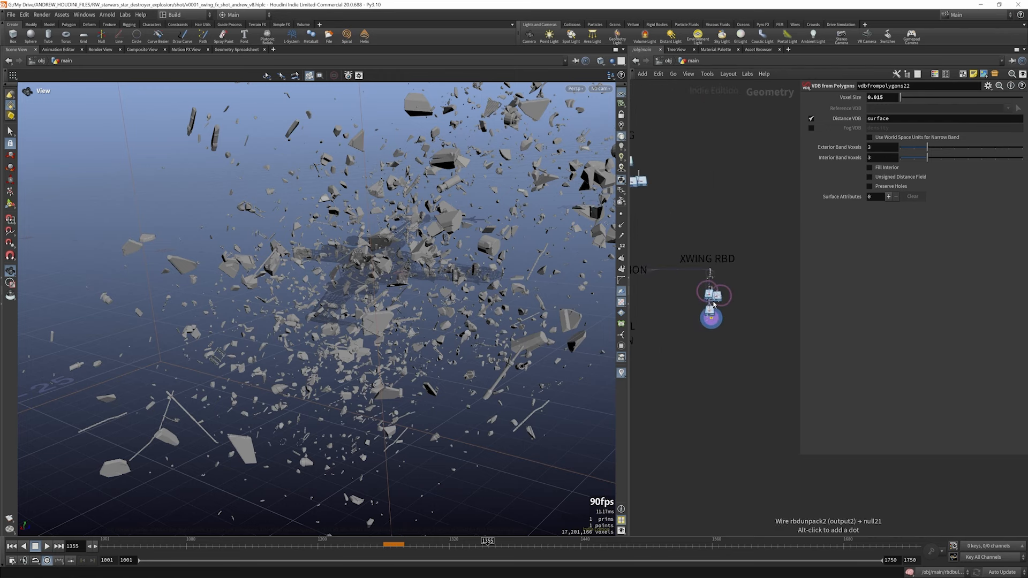
- Go from the XWING RBD nodes to the SKY node chain in the FOG/SKY/WIND section, giving the network view more room
scroll(717, 305, up, 5)
scroll(707, 244, up, 10)
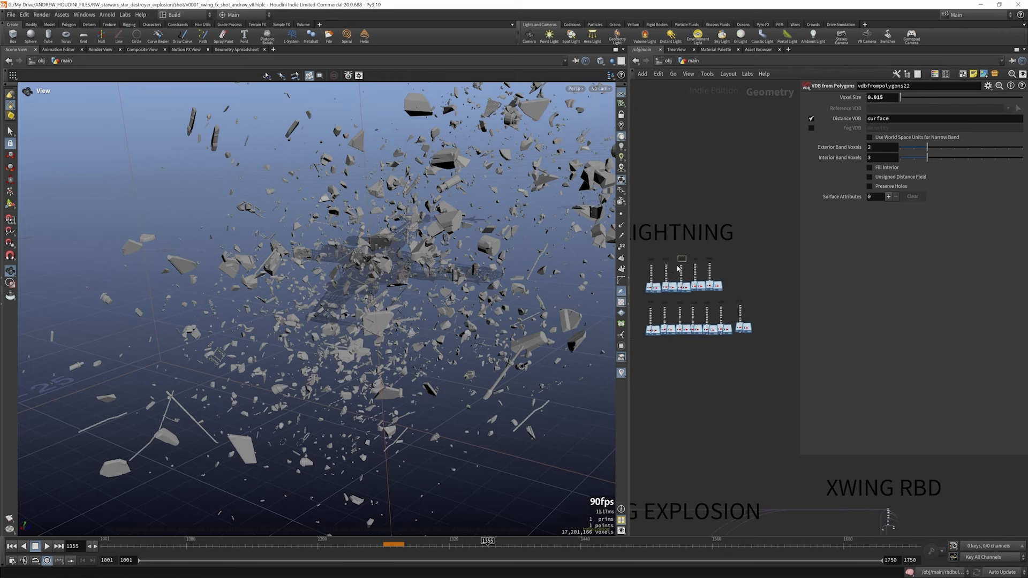
scroll(747, 255, down, 3)
drag(801, 252, 942, 252)
scroll(749, 293, down, 4)
scroll(749, 292, up, 6)
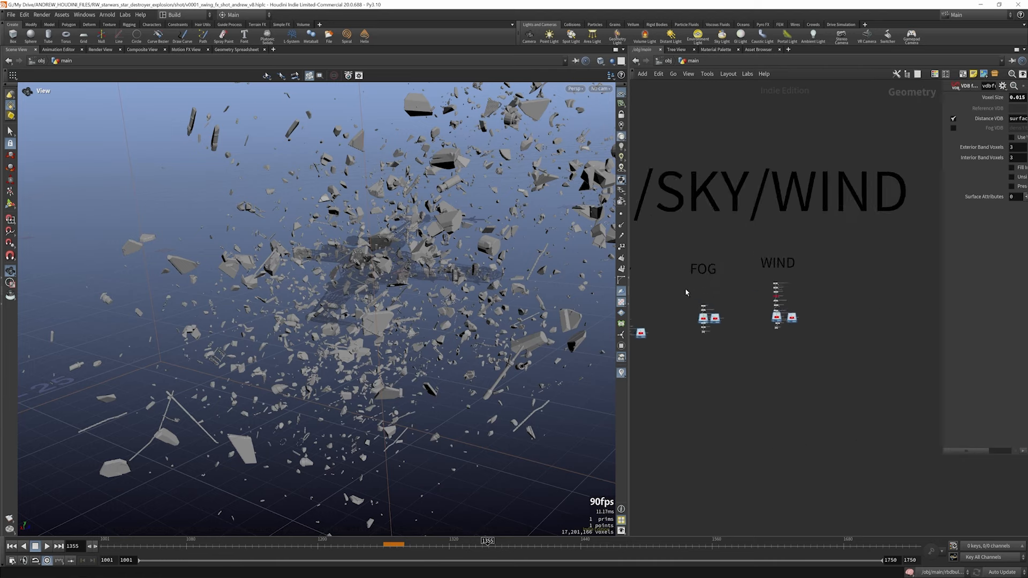
scroll(762, 300, down, 2)
scroll(750, 284, up, 5)
scroll(718, 293, up, 3)
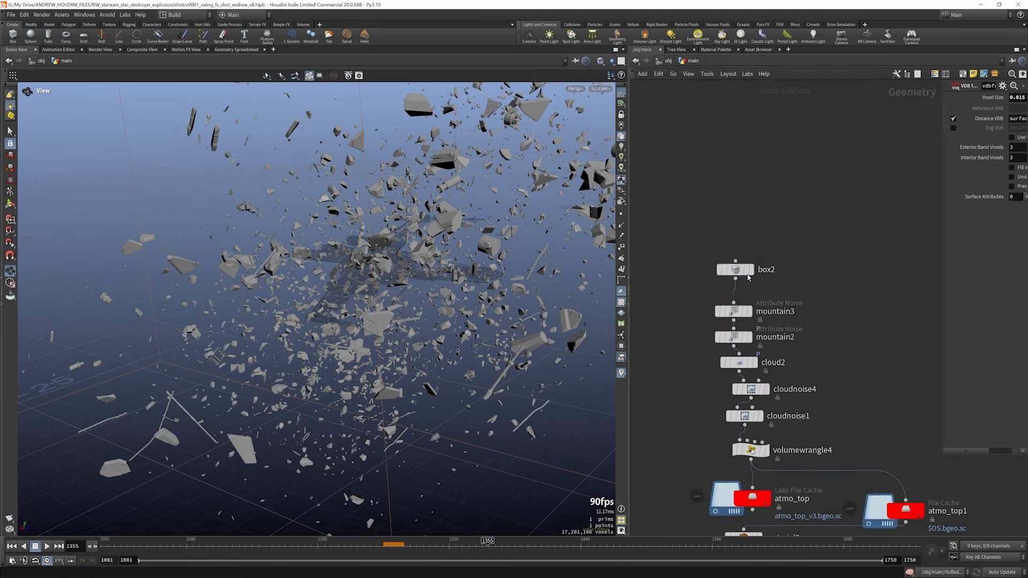
- Display box2, mountain3 and cloud2 of the SKY chain in turn and inspect the resulting cloud volume
click(752, 269)
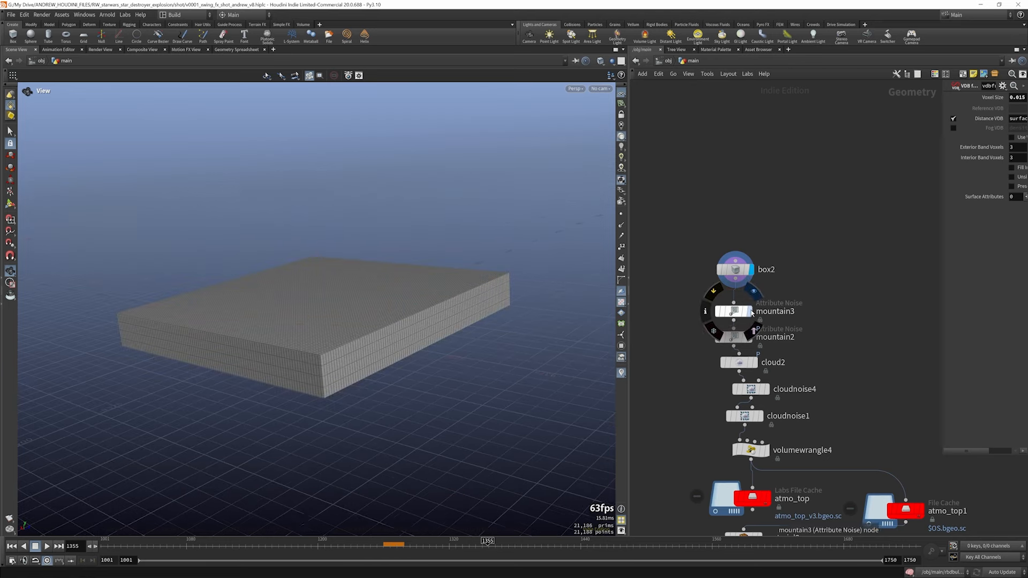
click(751, 311)
scroll(729, 315, down, 4)
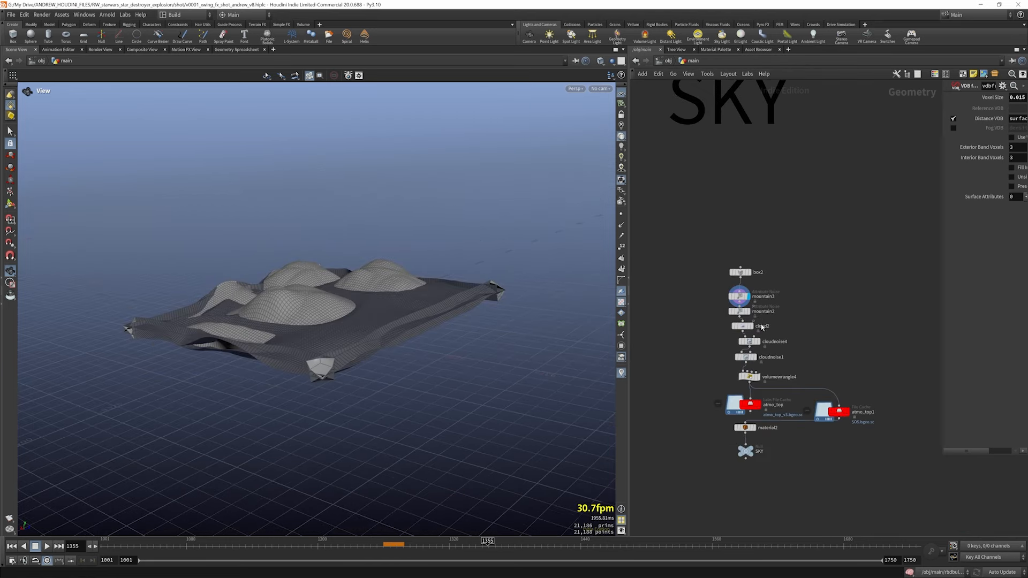
scroll(729, 300, up, 5)
click(738, 298)
click(746, 330)
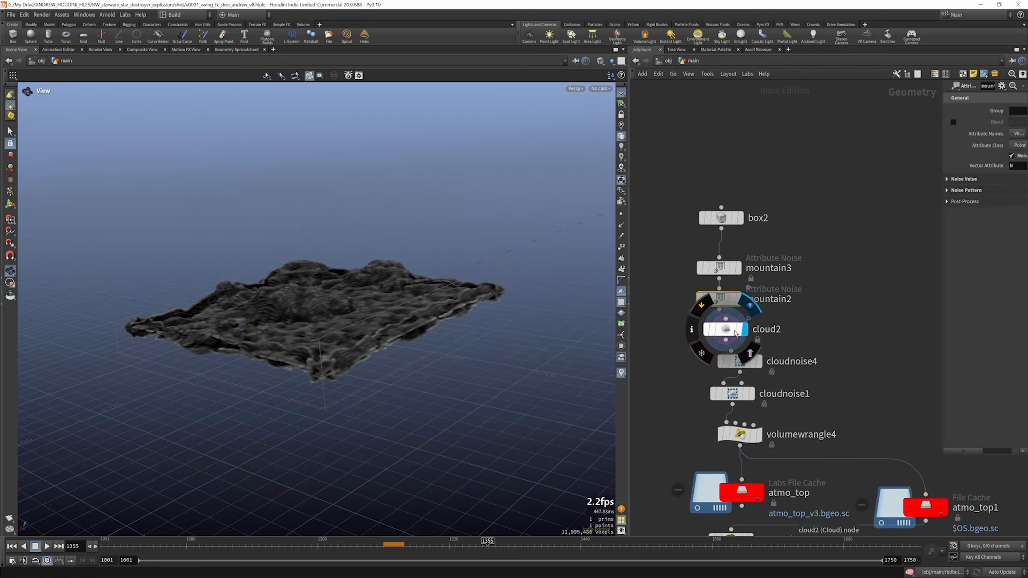
click(728, 330)
scroll(345, 310, up, 3)
drag(345, 307, 352, 353)
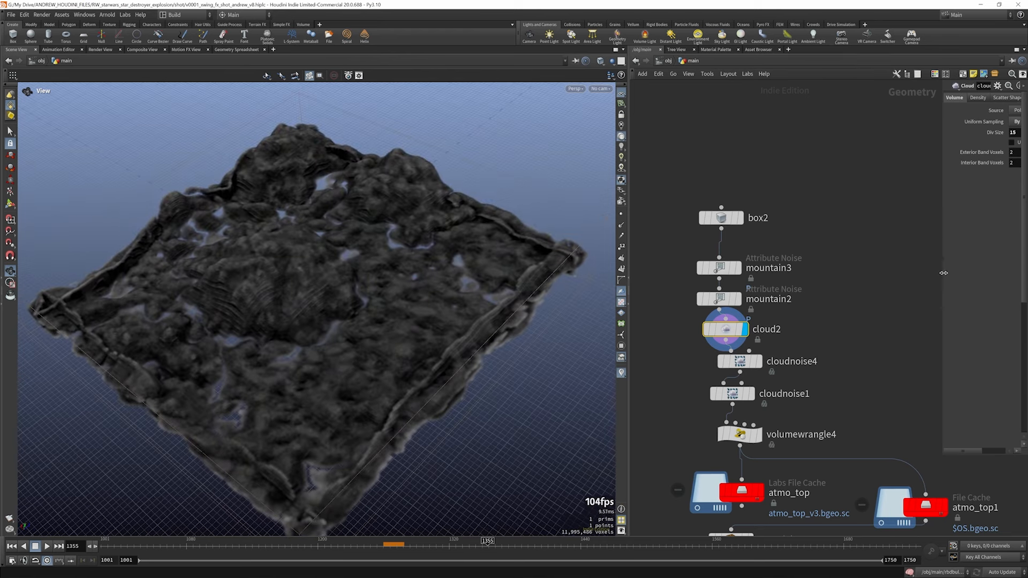
- Widen the parameter area, review the noise and advection settings of cloudnoise4, and display the cloud noise results
drag(944, 273, 836, 273)
click(739, 362)
click(853, 110)
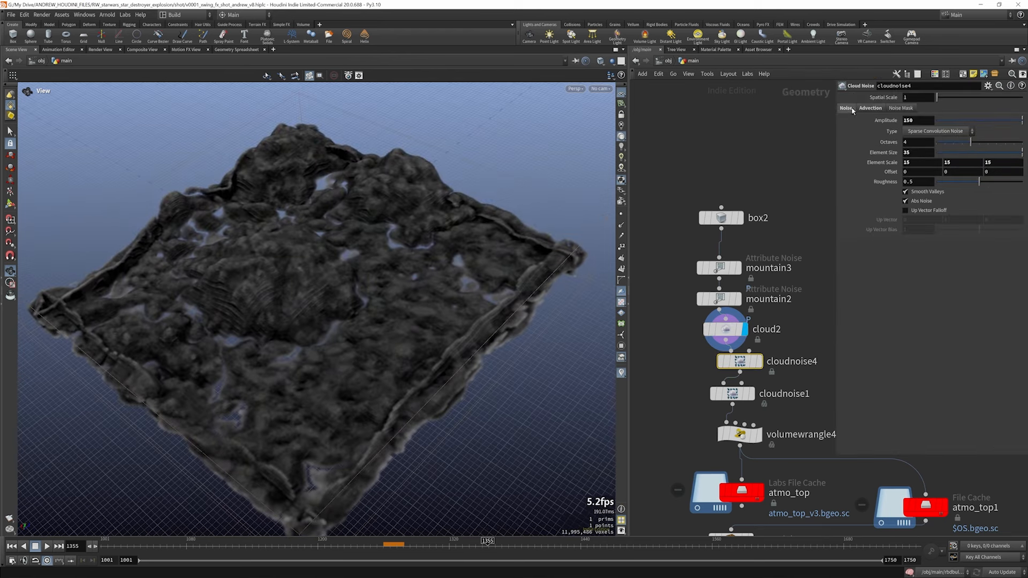
click(877, 108)
click(750, 362)
mouse_move(754, 396)
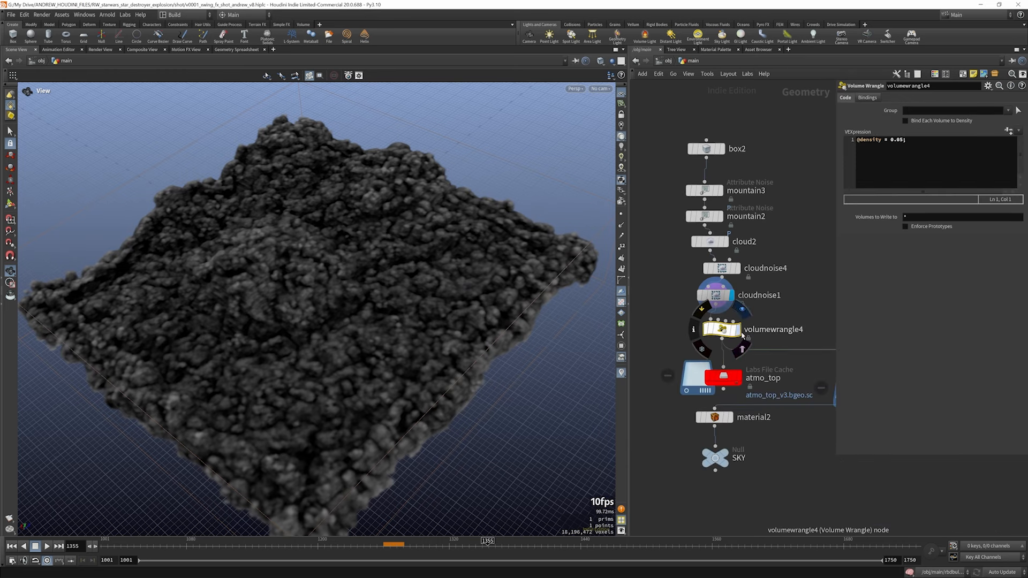
- Display volumewrangle4, check the atmo_top1 cache and the material2 assignment, and inspect the cloud layer from the side
click(742, 333)
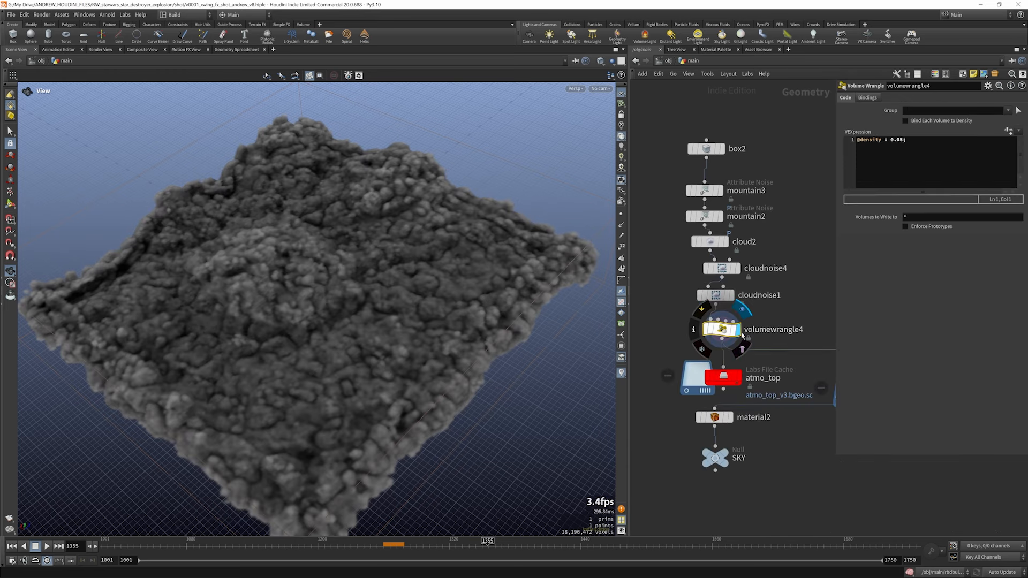
middle_drag(824, 299, 707, 220)
scroll(746, 307, down, 2)
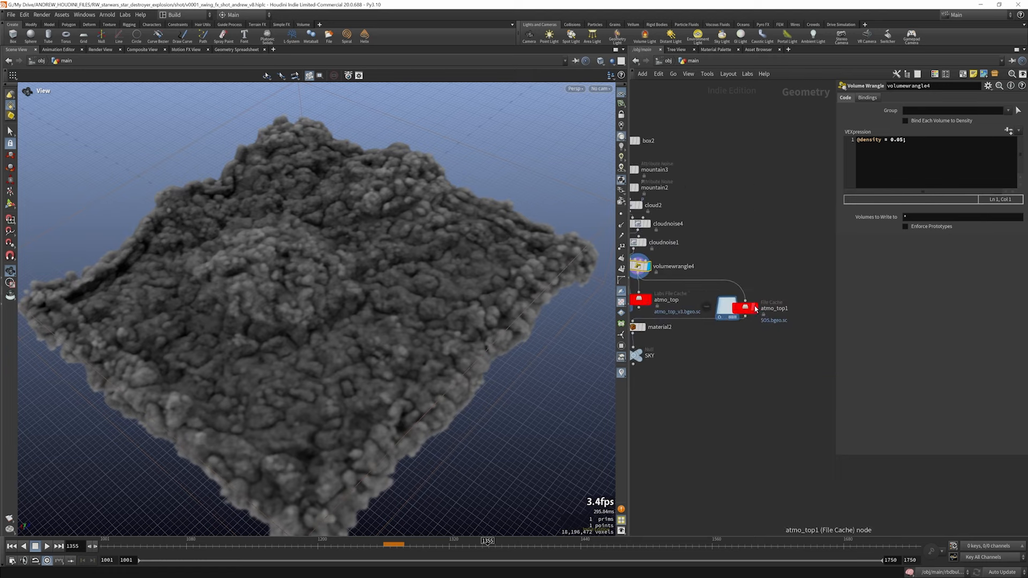
click(747, 307)
scroll(737, 283, down, 2)
scroll(675, 316, up, 4)
click(676, 317)
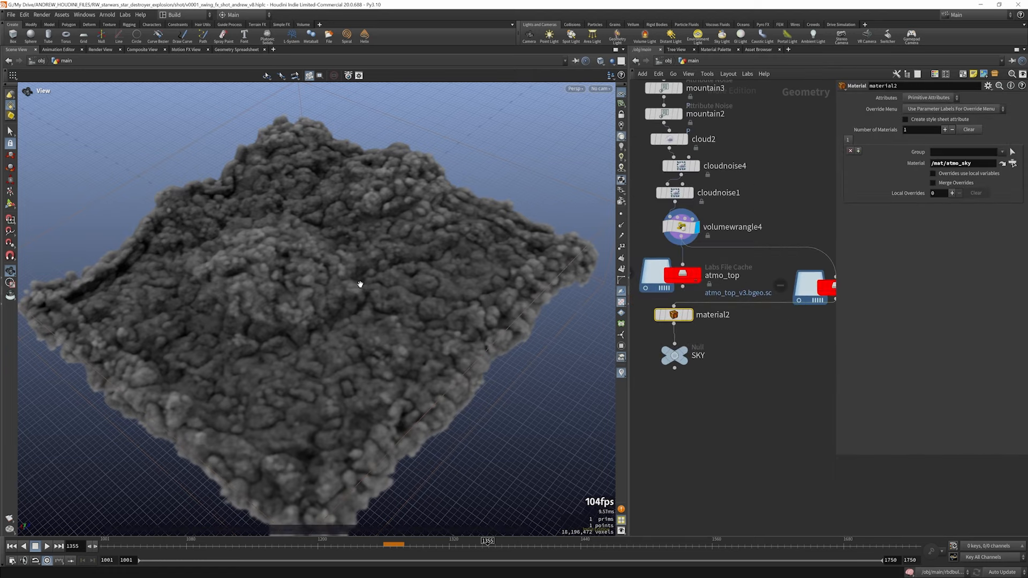
drag(358, 284, 428, 243)
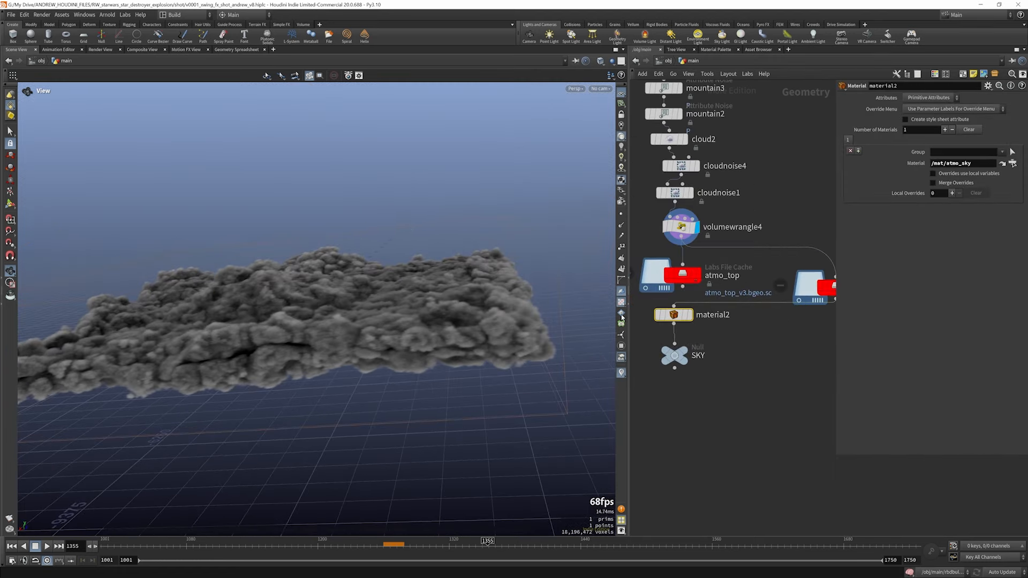
- Display box3, vdbfrompolygons2 and volumevop5 in the ATMO_FOG chain and open volumevop5's inner network
scroll(690, 337, down, 4)
click(725, 232)
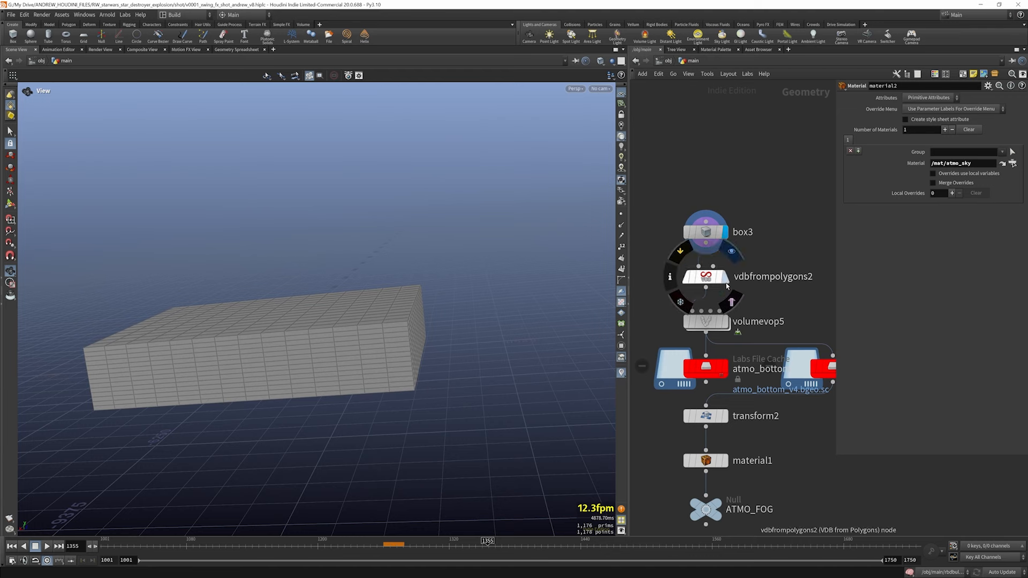
click(725, 277)
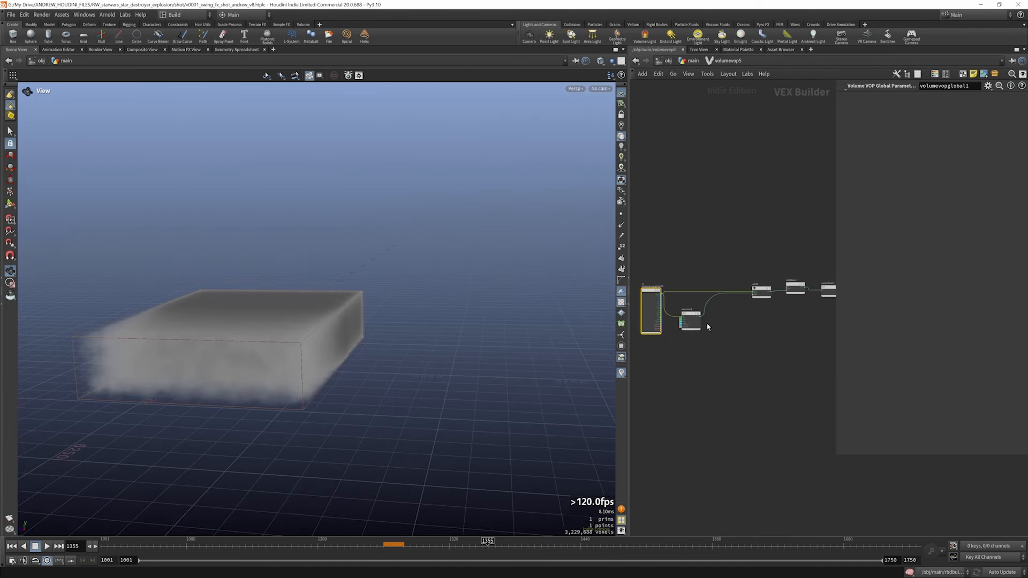
- Inspect the global parameters and the aanoise1 Anti-Aliased Noise node inside volumevop5
scroll(707, 327, up, 5)
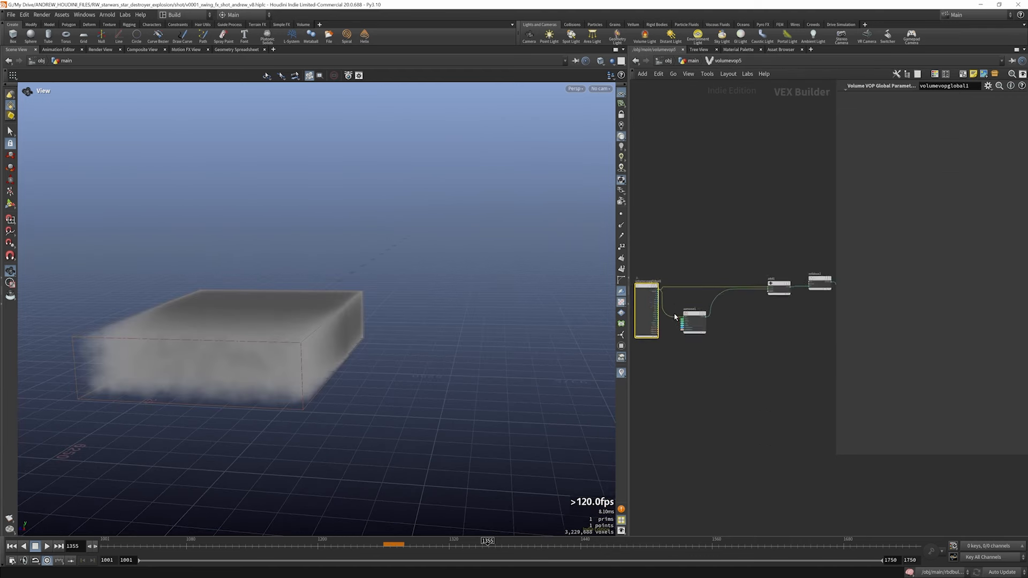
scroll(670, 301, down, 1)
scroll(657, 245, down, 4)
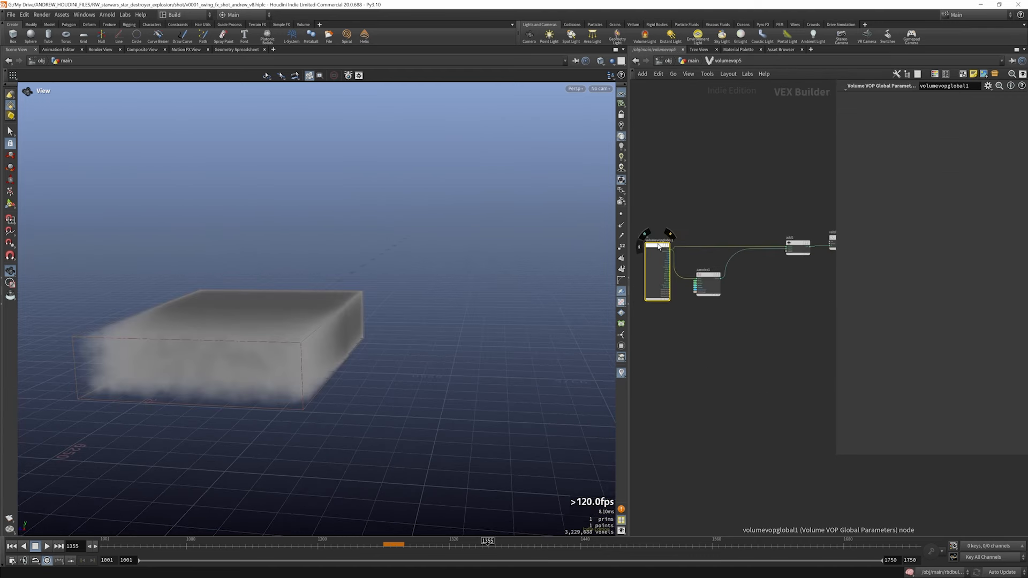
scroll(731, 273, up, 3)
click(689, 278)
scroll(681, 265, down, 3)
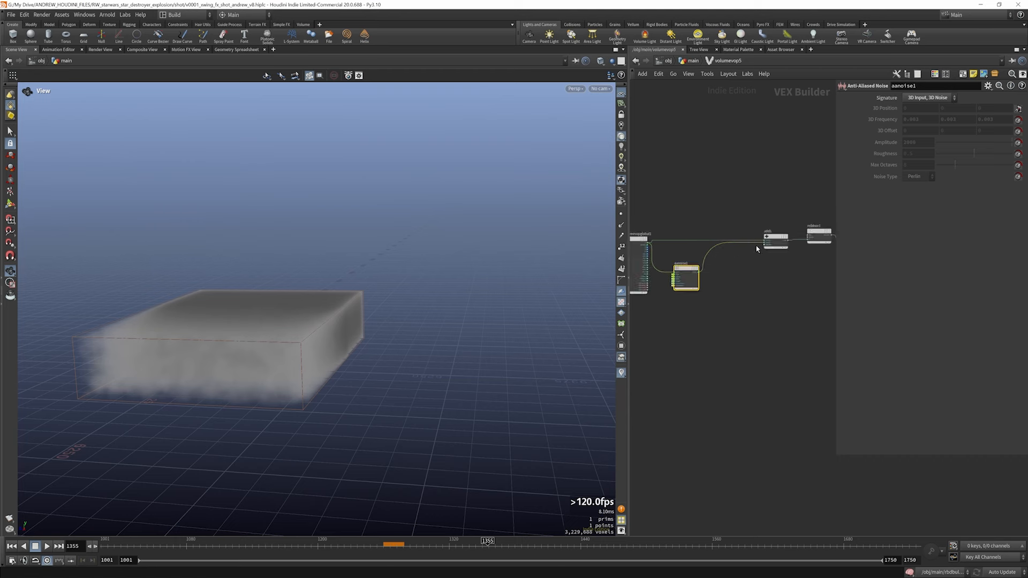
- Review the settings of the ramp1 Ramp Parameter node inside volumevop5
scroll(756, 247, down, 4)
scroll(804, 241, up, 6)
click(728, 225)
scroll(682, 225, down, 4)
scroll(766, 235, up, 3)
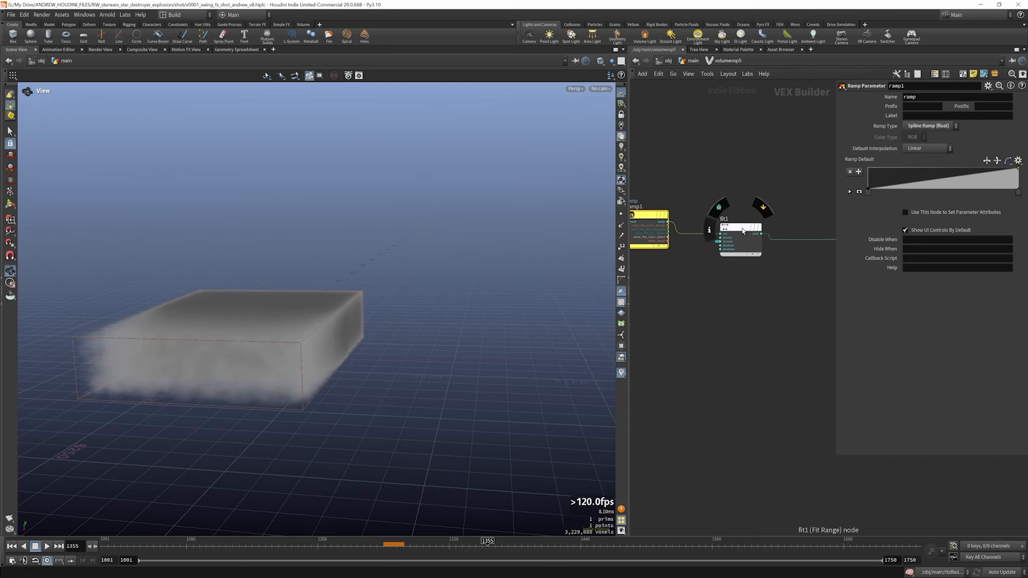
- Review the fit1 Fit Range node and the volume output, and return to the main network
click(740, 231)
scroll(739, 233, down, 2)
scroll(723, 233, down, 3)
scroll(784, 232, up, 5)
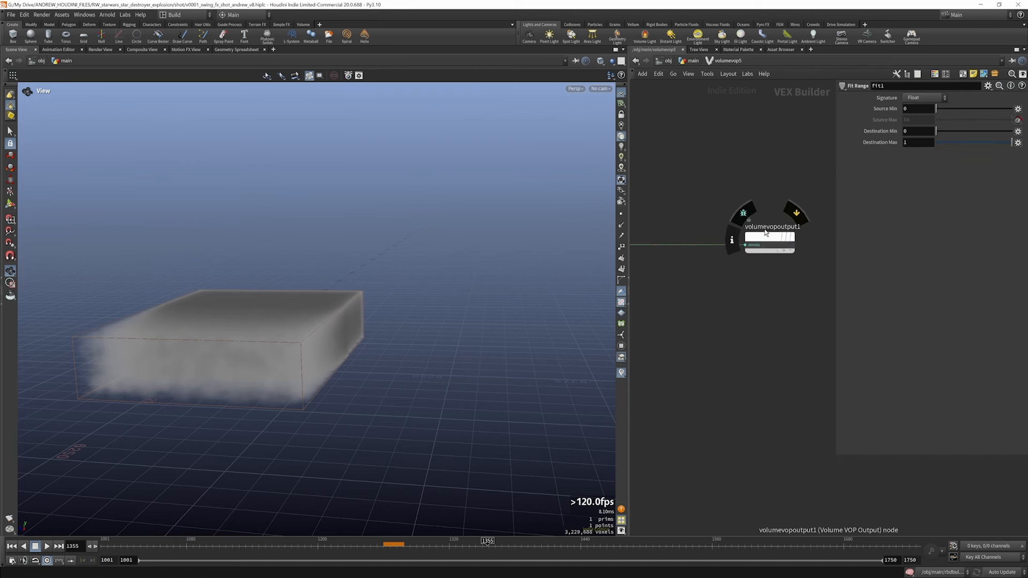
click(763, 243)
click(691, 61)
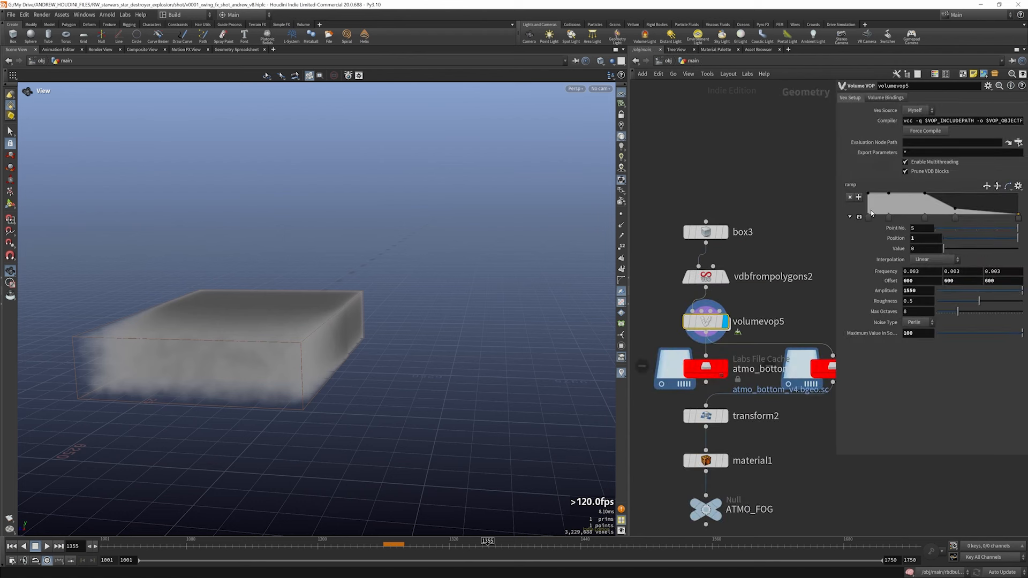
- Try a value of 0 for the first point of volumevop5's ramp, then move it to position 0.0124555, value 0.730769
drag(869, 194, 876, 221)
drag(476, 297, 300, 354)
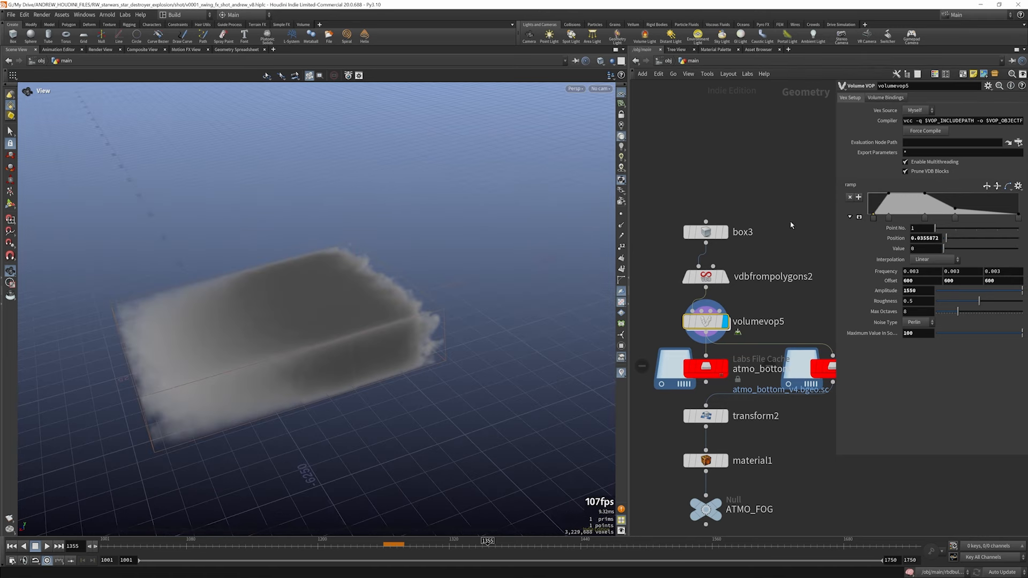
click(888, 194)
drag(874, 215, 871, 199)
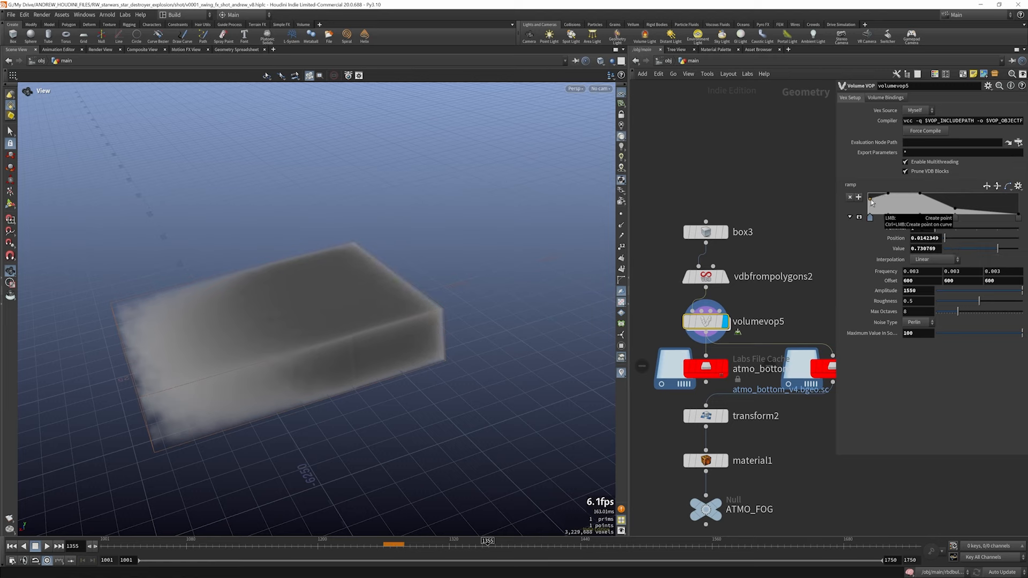
- Display camera_frustrum_ql1 and bounds_ql1 in the WIND chain and inspect the camera frustum geometry
scroll(766, 264, up, 2)
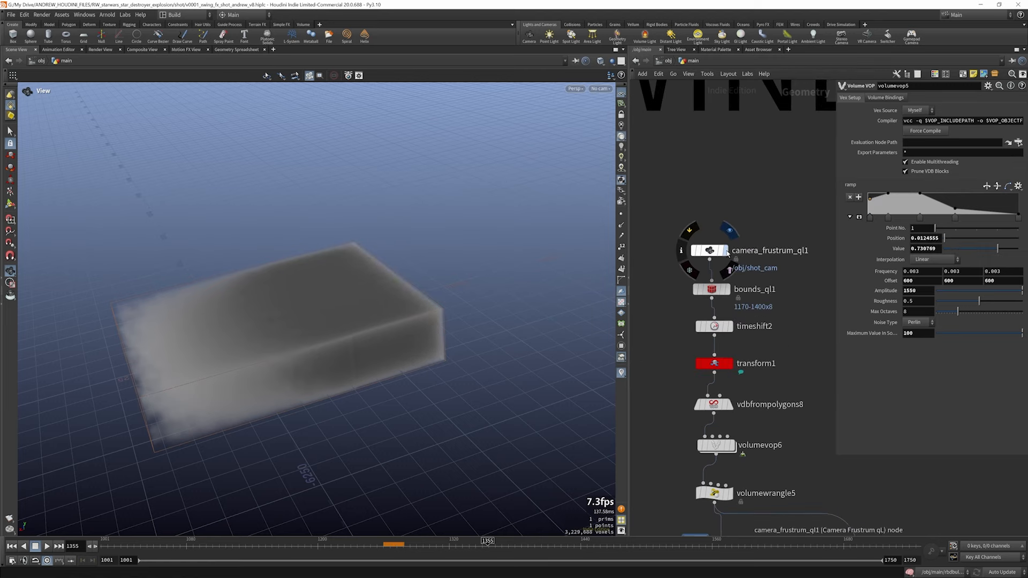
click(724, 250)
drag(268, 289, 289, 320)
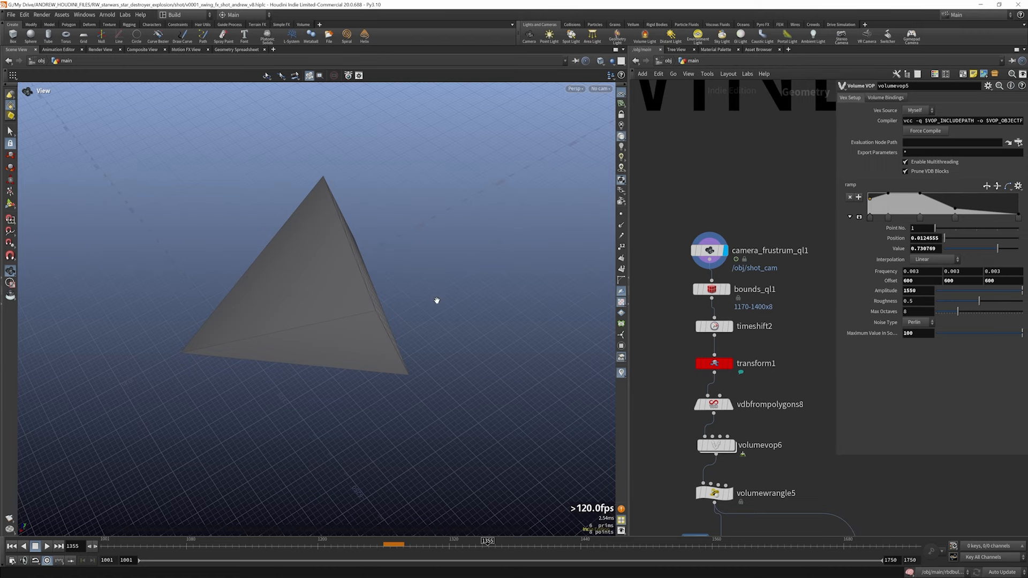
drag(437, 300, 369, 289)
click(728, 290)
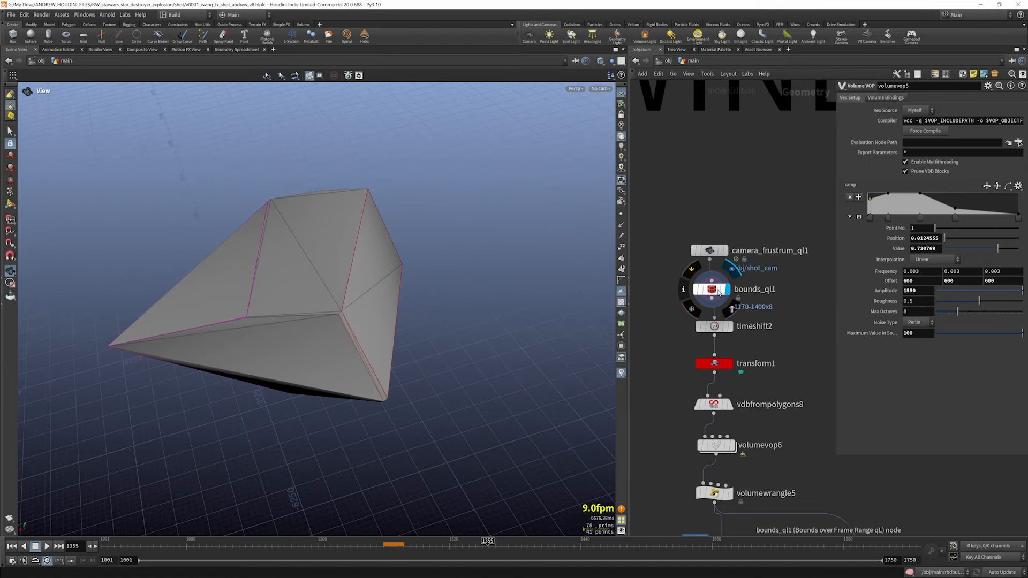
- Display timeshift2, transform1 and vdbfrompolygons8 in turn and review their settings
click(726, 328)
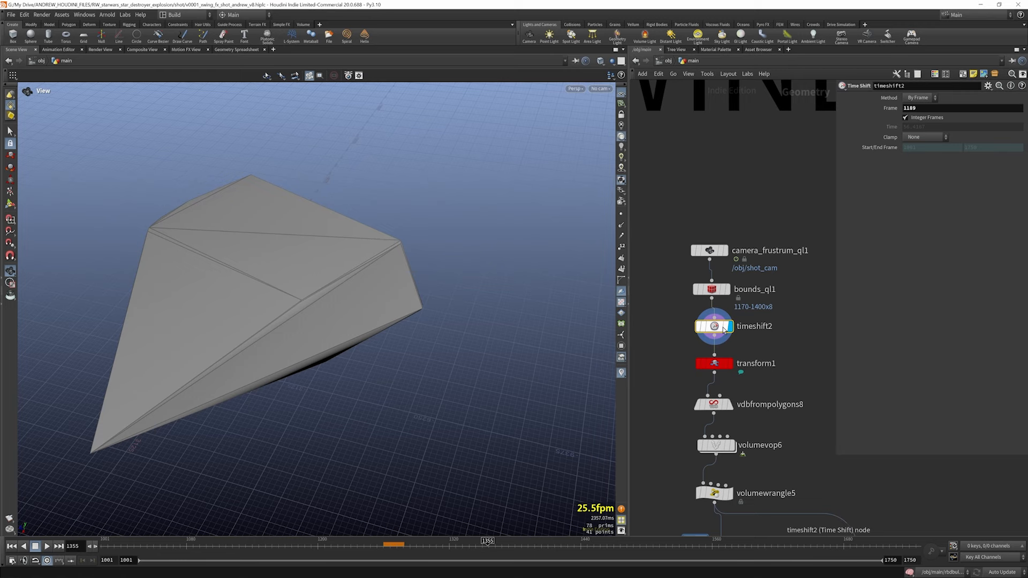
click(732, 364)
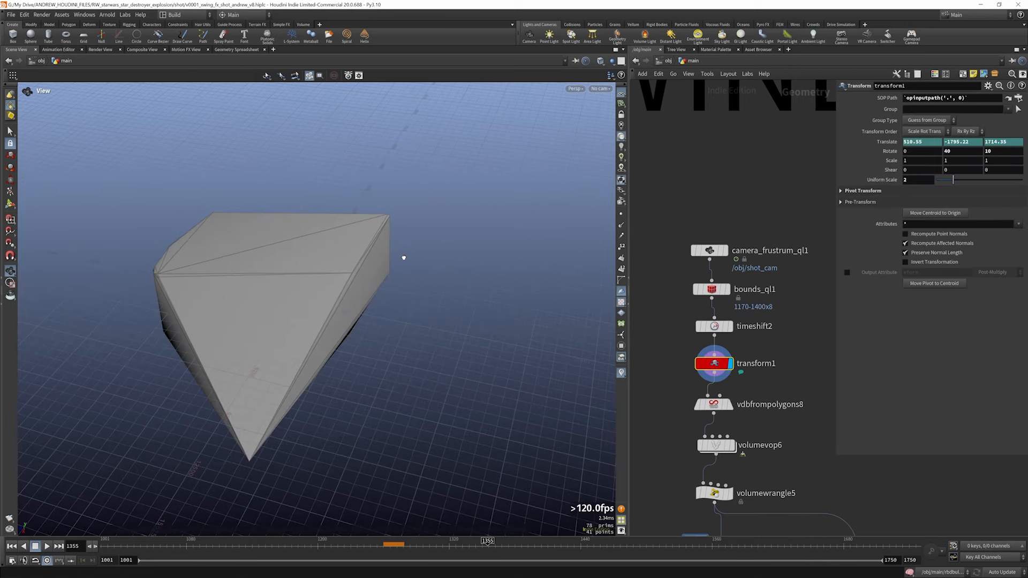
middle_drag(767, 331, 771, 287)
click(727, 363)
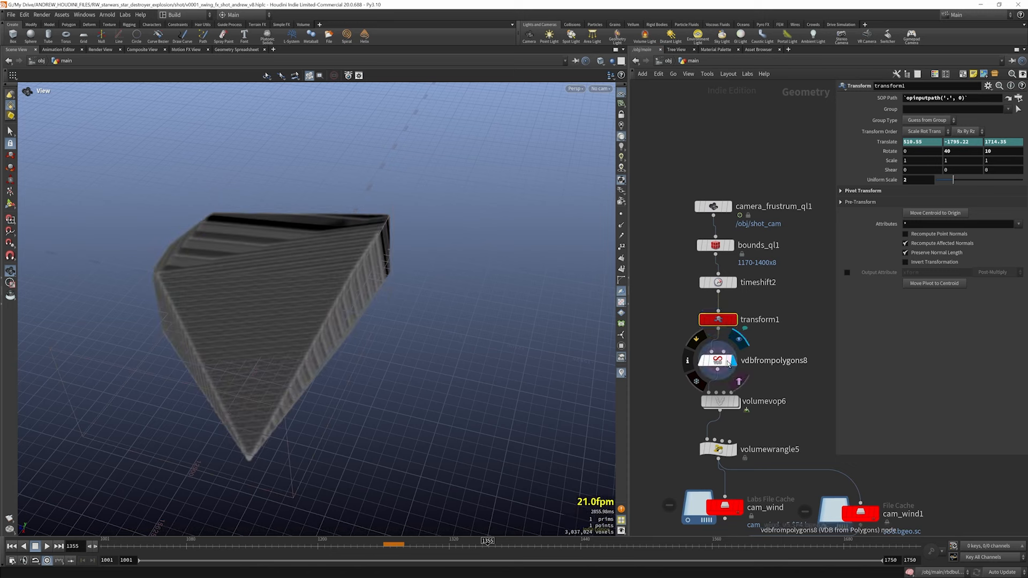
scroll(741, 330, down, 3)
scroll(741, 363, up, 3)
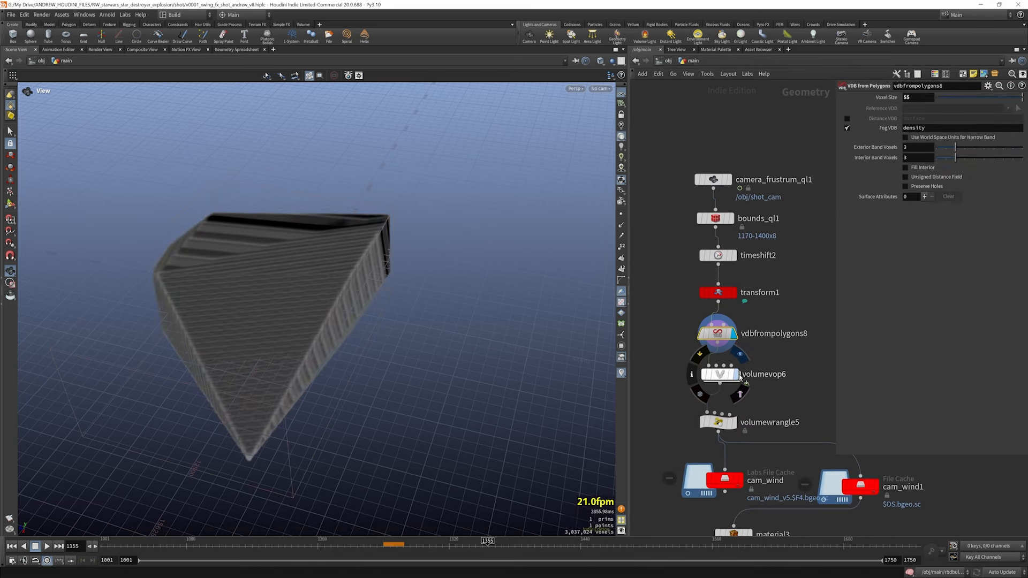
- Display volumevop6, look briefly into its inner network and return to the WIND chain
click(736, 375)
click(721, 379)
double_click(723, 377)
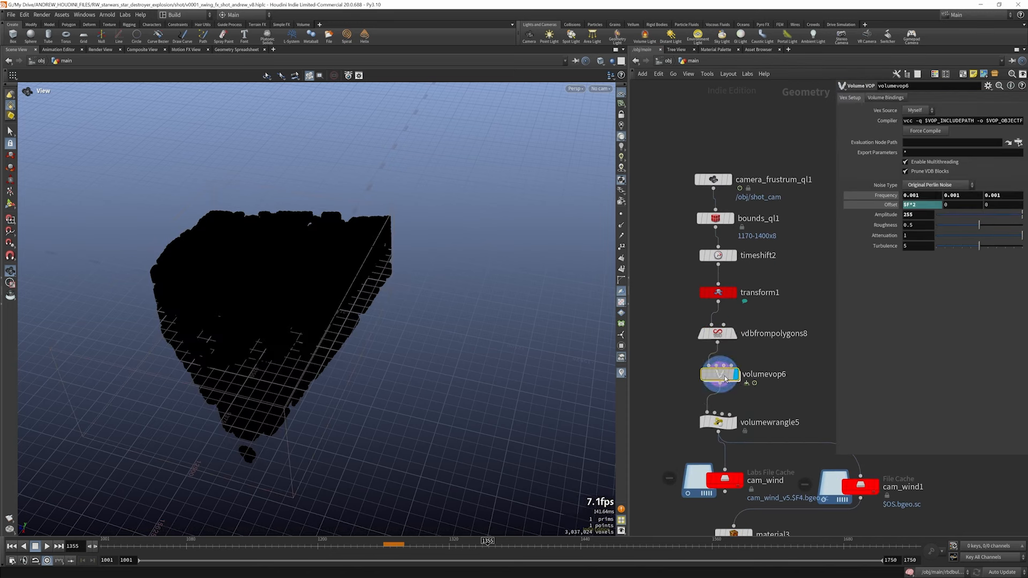
scroll(733, 377, down, 5)
key(u)
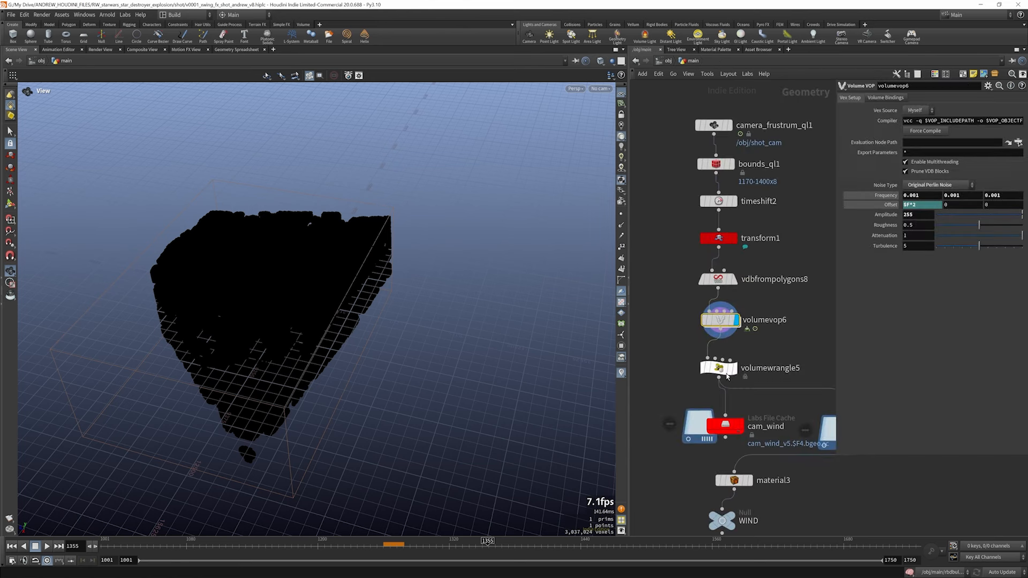
- Display volumewrangle5, review its density expression and scrub the timeline to frame 1305 to watch the wind volume move
click(722, 371)
click(737, 371)
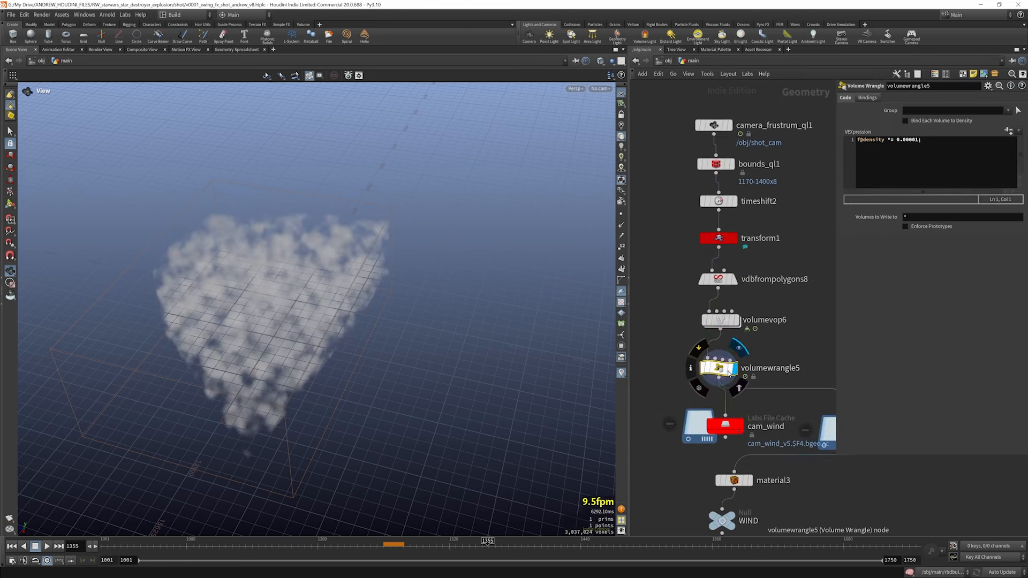
scroll(732, 308, down, 5)
scroll(762, 348, up, 4)
drag(398, 544, 406, 545)
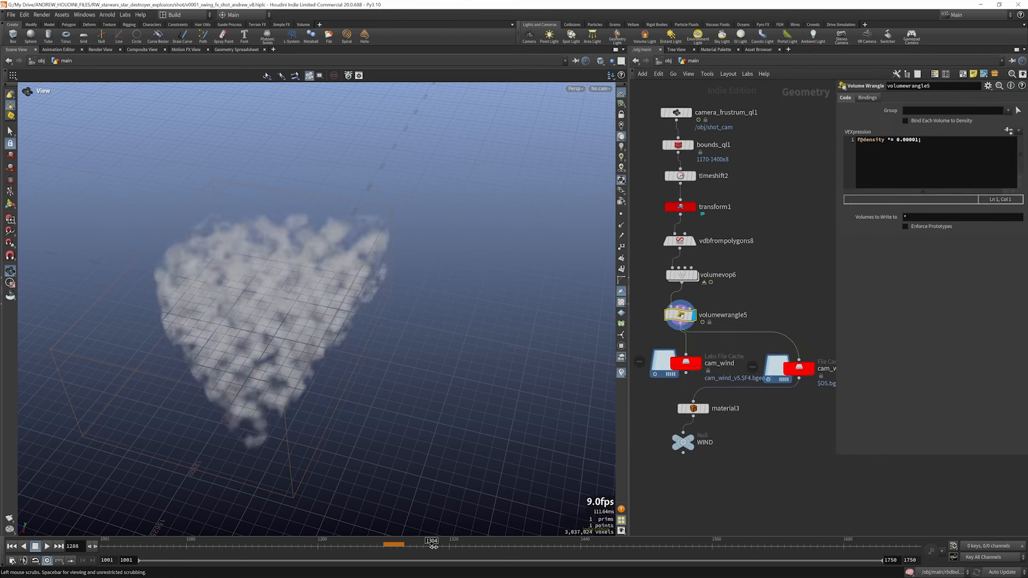
- Look into volumevop6's turbnoise1 node, return to the WIND chain, review the noise Offset expression and scrub the timeline
double_click(684, 277)
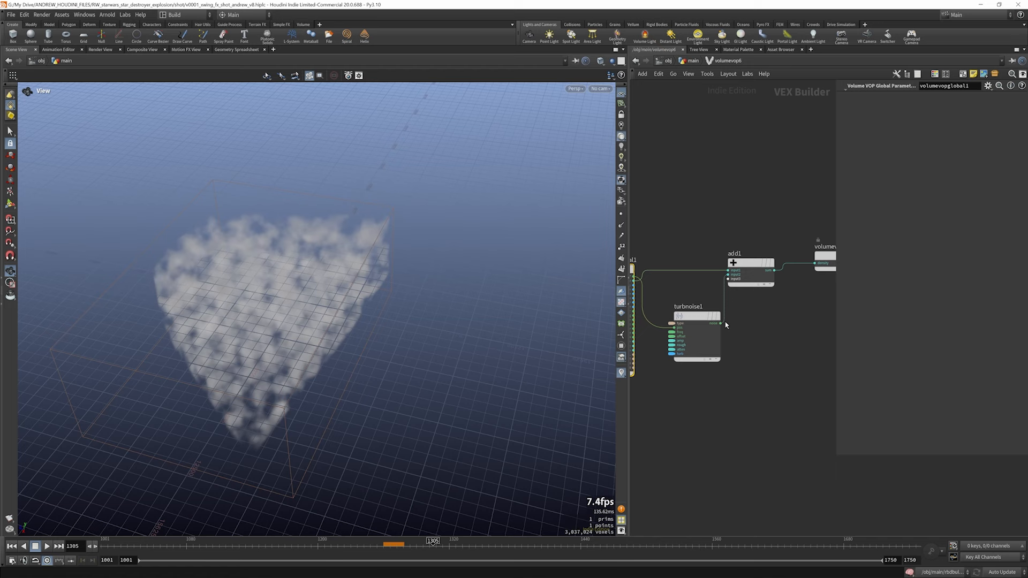
click(693, 317)
key(u)
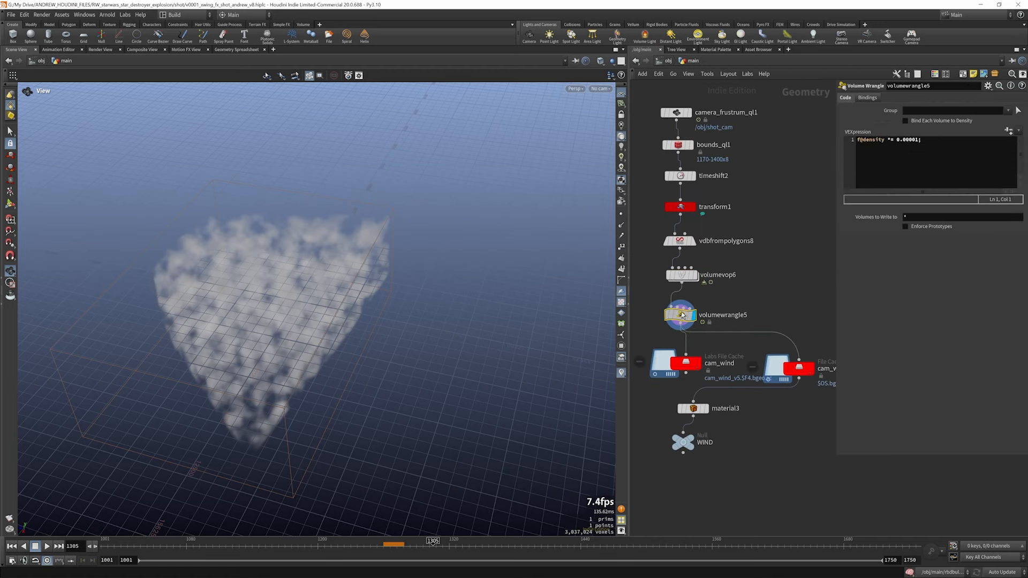
click(681, 275)
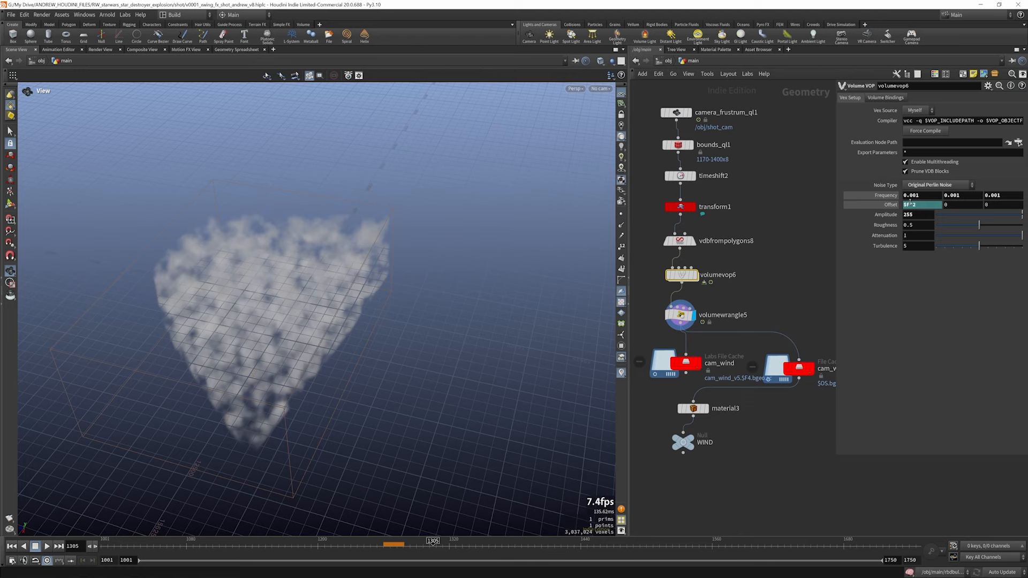
drag(393, 545, 430, 545)
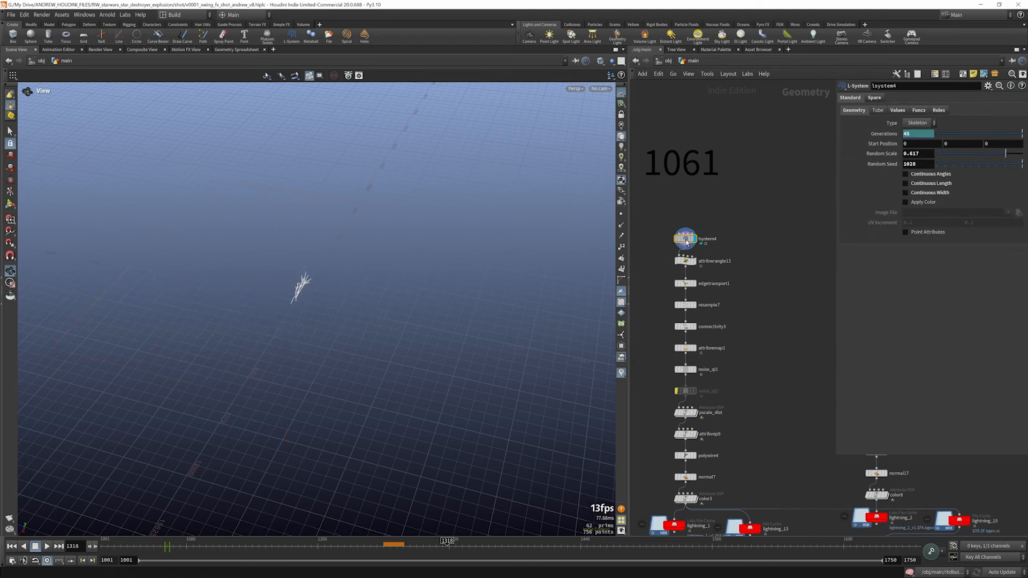
- Survey the frame-numbered chains of the LIGHTNING section and display lsystem10 in the 1087 chain
drag(358, 292, 230, 230)
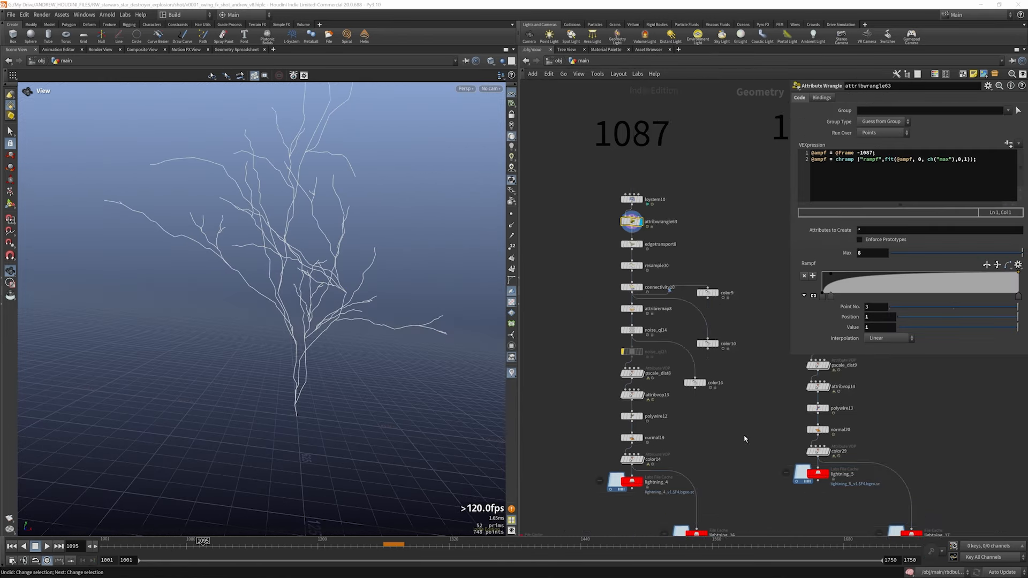
scroll(672, 311, down, 5)
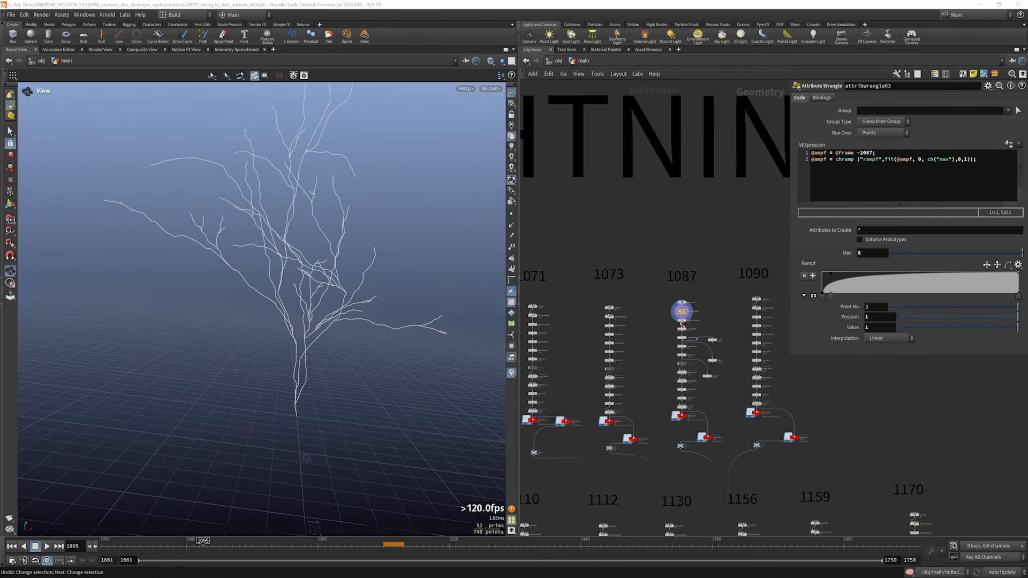
scroll(669, 310, down, 2)
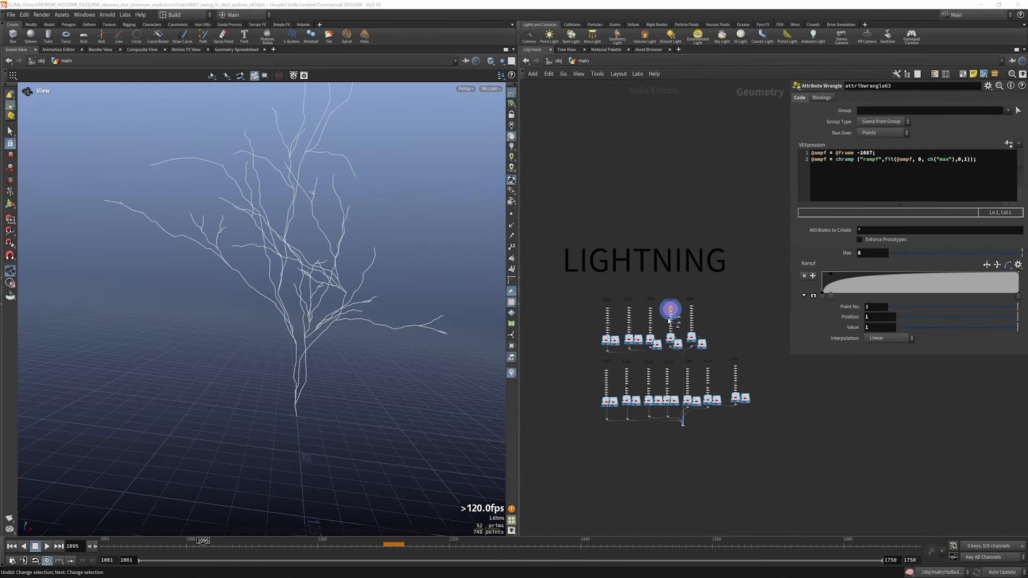
drag(331, 337, 319, 264)
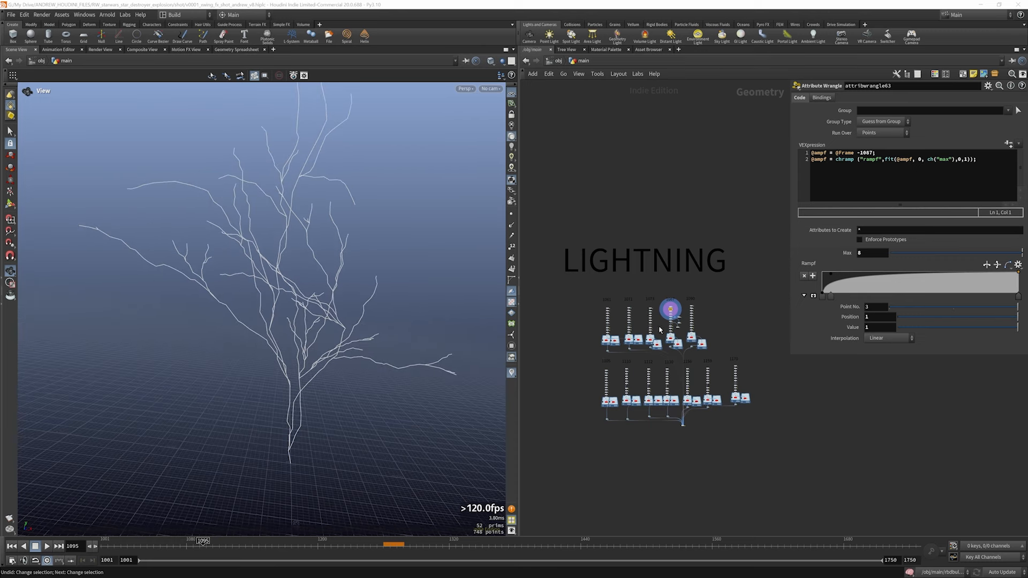
scroll(675, 321, up, 2)
scroll(676, 323, up, 5)
scroll(675, 323, up, 3)
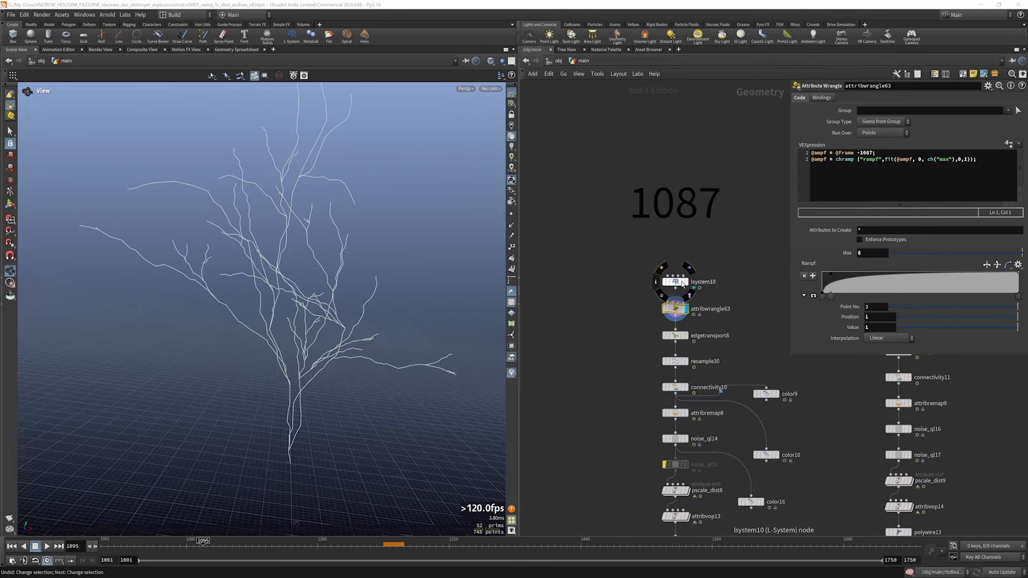
click(674, 282)
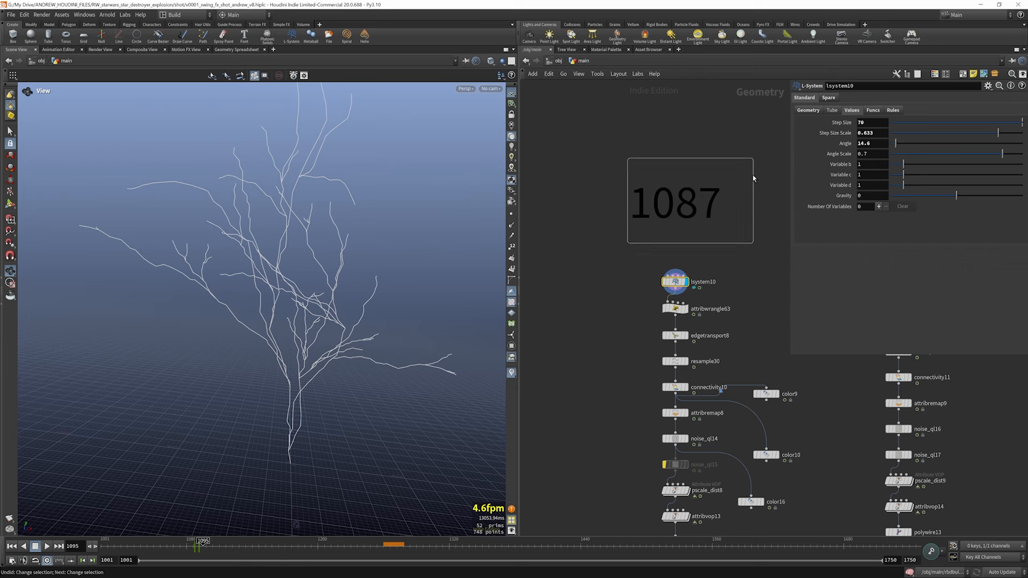
- Review lsystem10's Geometry, Tube, Values, Funcs and Rules settings, ending on its step size and angle values
click(809, 111)
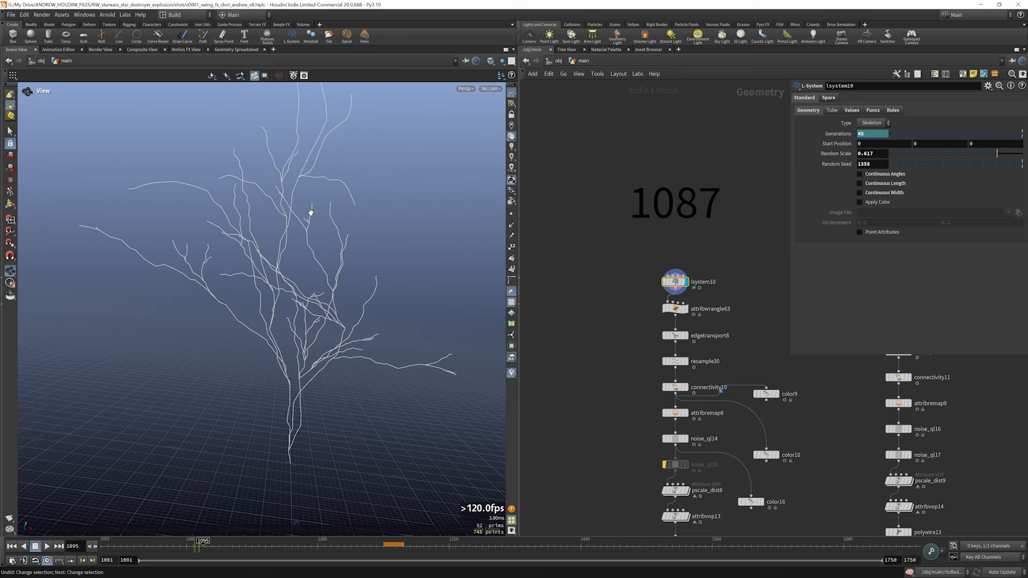
click(831, 111)
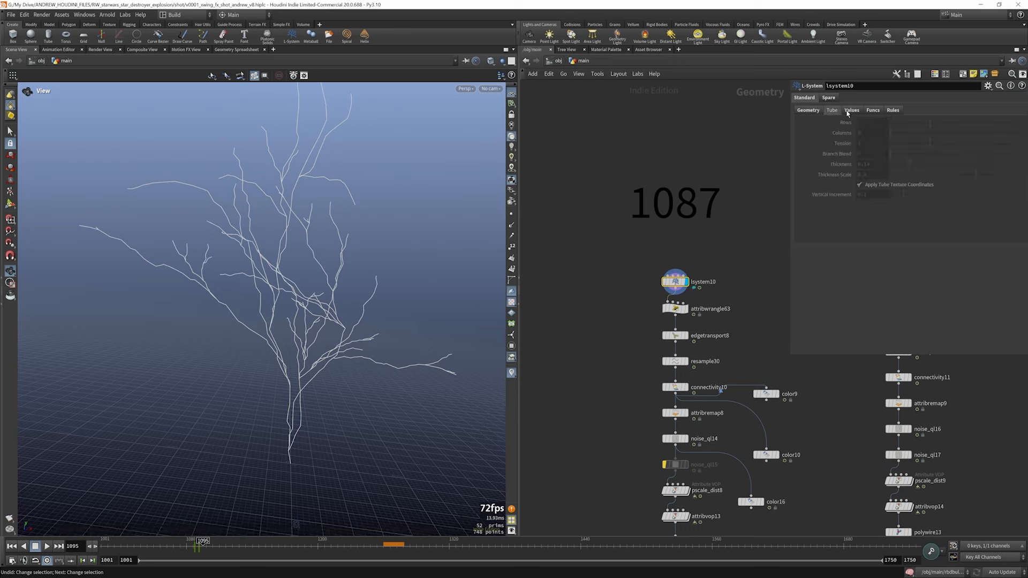
click(851, 111)
click(820, 112)
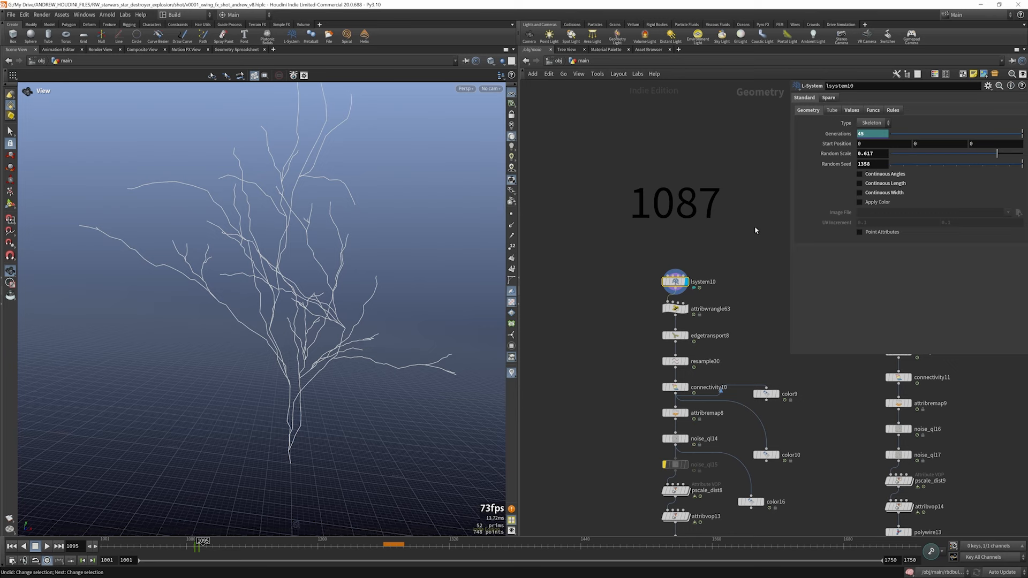
click(872, 111)
click(892, 110)
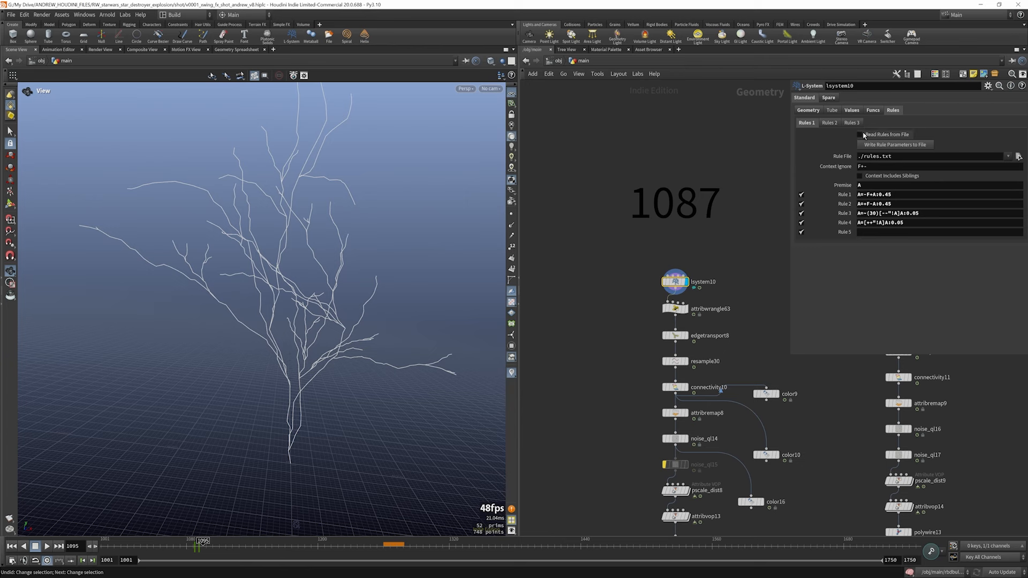
click(873, 111)
click(851, 111)
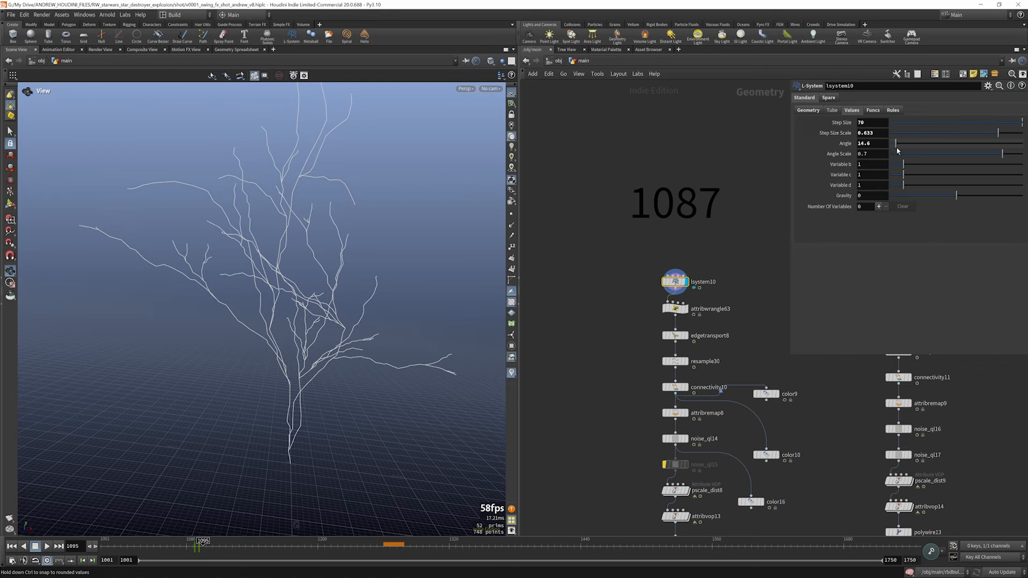
- Set lsystem10's Angle to 0, Angle Scale to 0.598 and Variable b to 0.73, and inspect the branches
drag(897, 144, 890, 145)
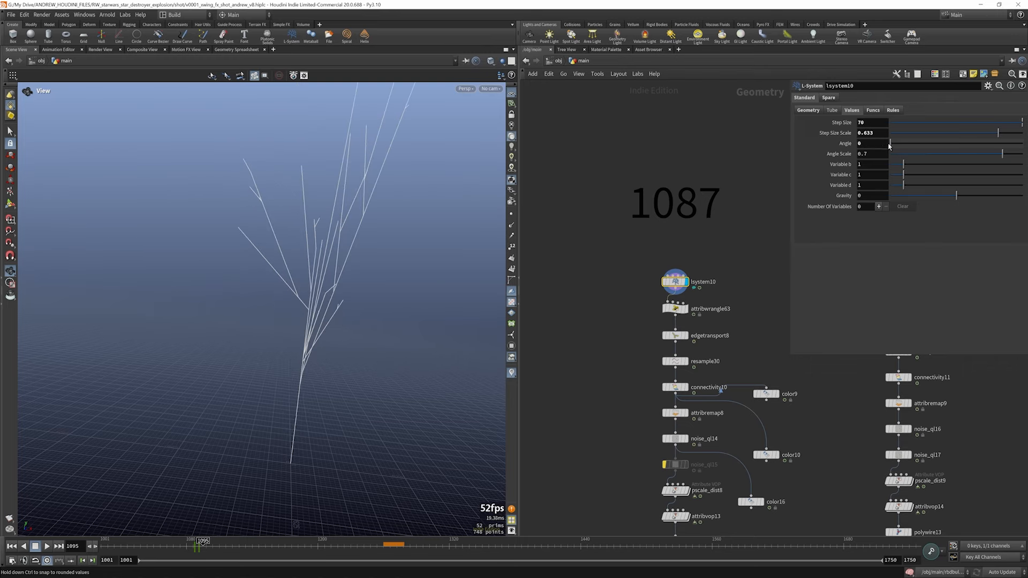
drag(337, 271, 167, 275)
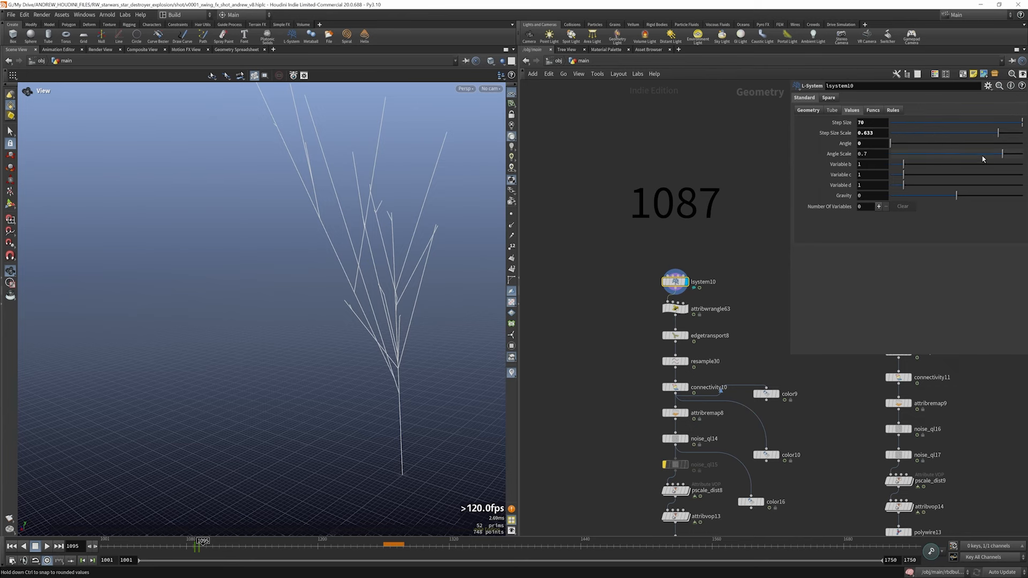
drag(1002, 154, 988, 155)
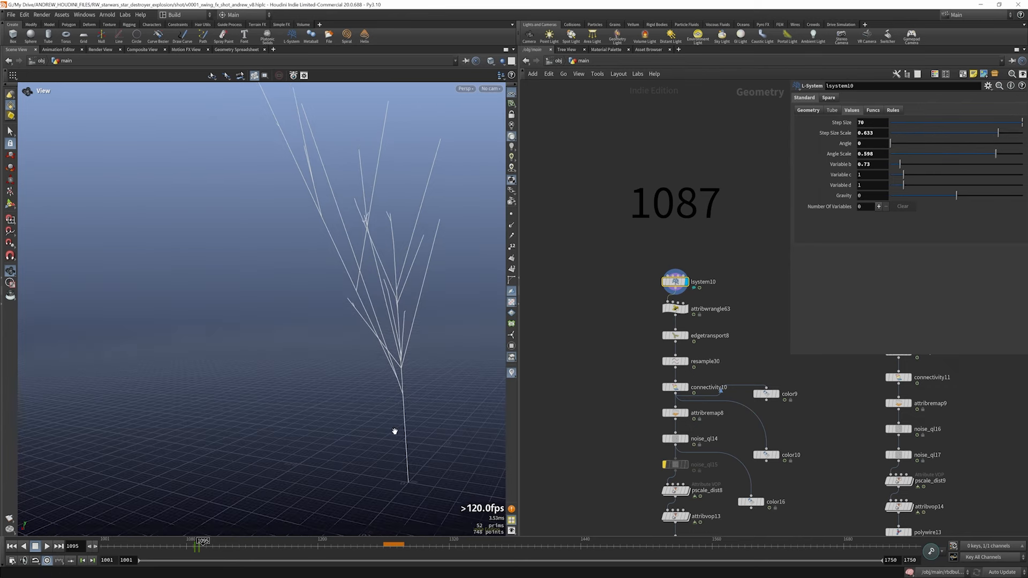
drag(393, 430, 402, 426)
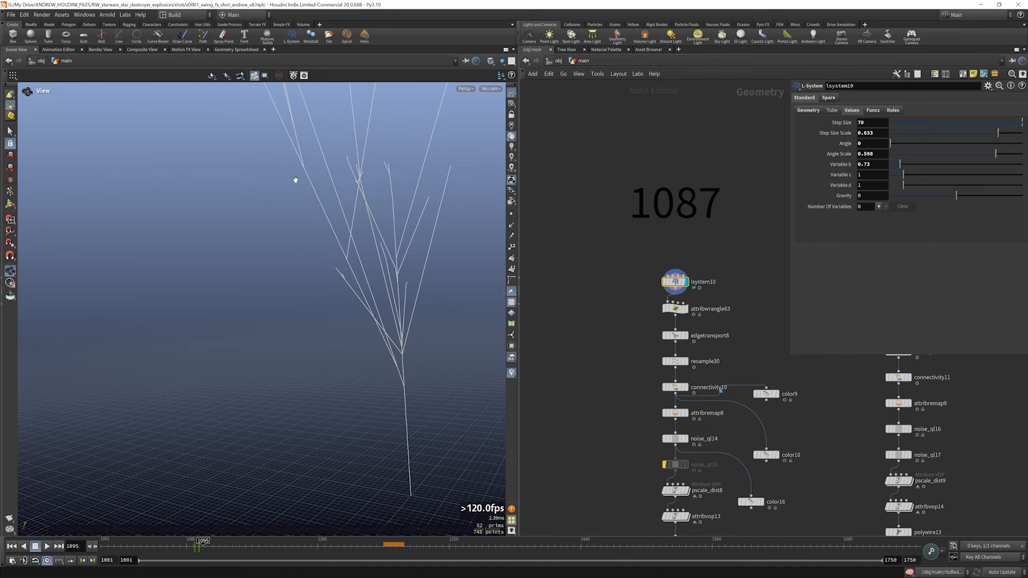
drag(384, 282, 395, 329)
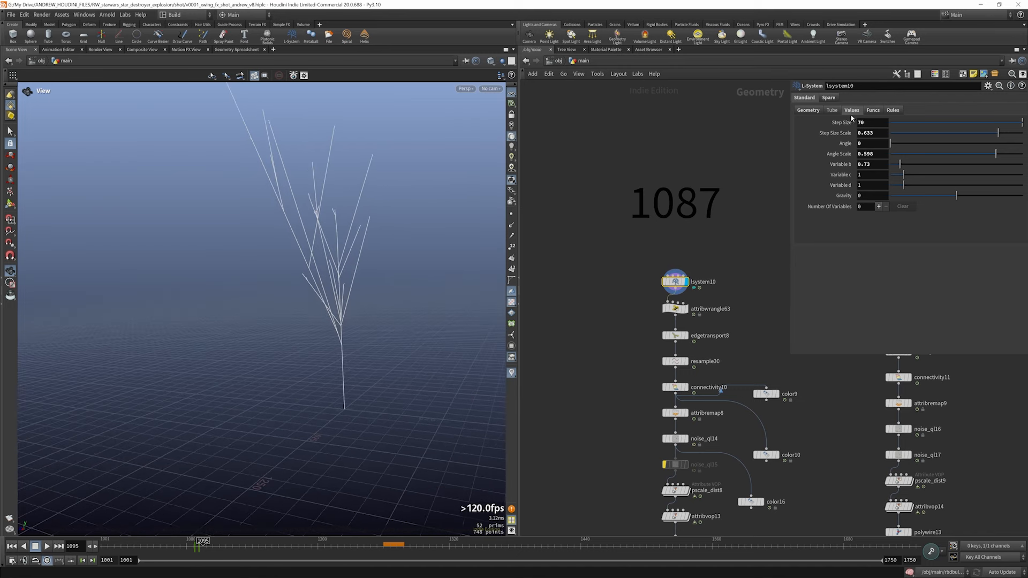
- Set lsystem10's Angle to 12.4 and Angle Scale to 0.611, and try Step Size 10 with Step Size Scale 0.379
drag(893, 145, 898, 147)
drag(346, 287, 227, 306)
drag(899, 146, 897, 145)
drag(998, 156, 1021, 124)
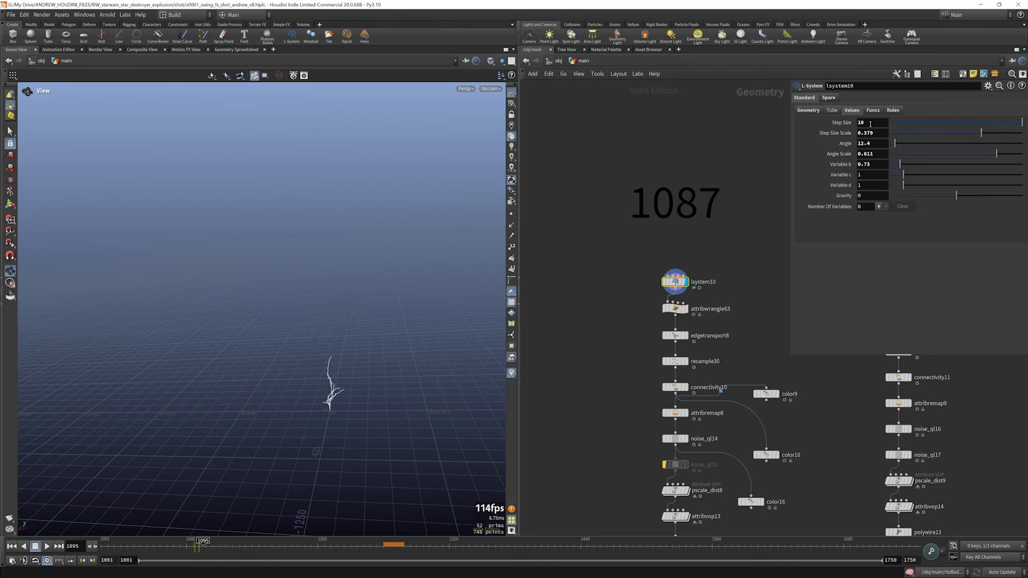
- Undo the last Step Size and Step Size Scale changes on lsystem10
key(ctrl+z)
key(ctrl+z)
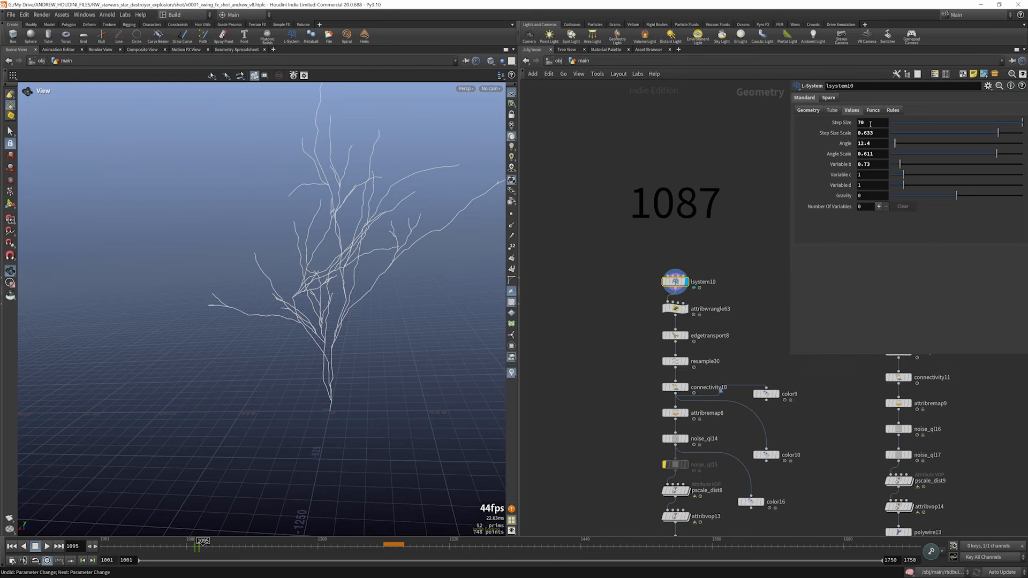
mouse_move(353, 241)
mouse_down()
mouse_move(328, 255)
mouse_move(343, 249)
mouse_up()
- Check attribwrangle63 briefly, reselect lsystem10 and scrub back to frame 1089 to watch the branches grow
scroll(678, 292, up, 4)
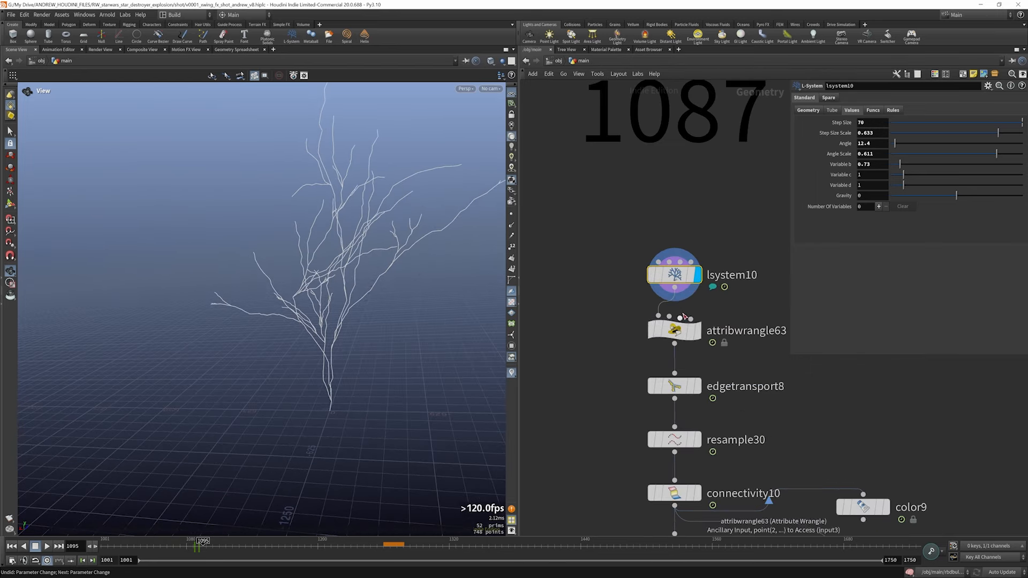
click(676, 335)
click(675, 275)
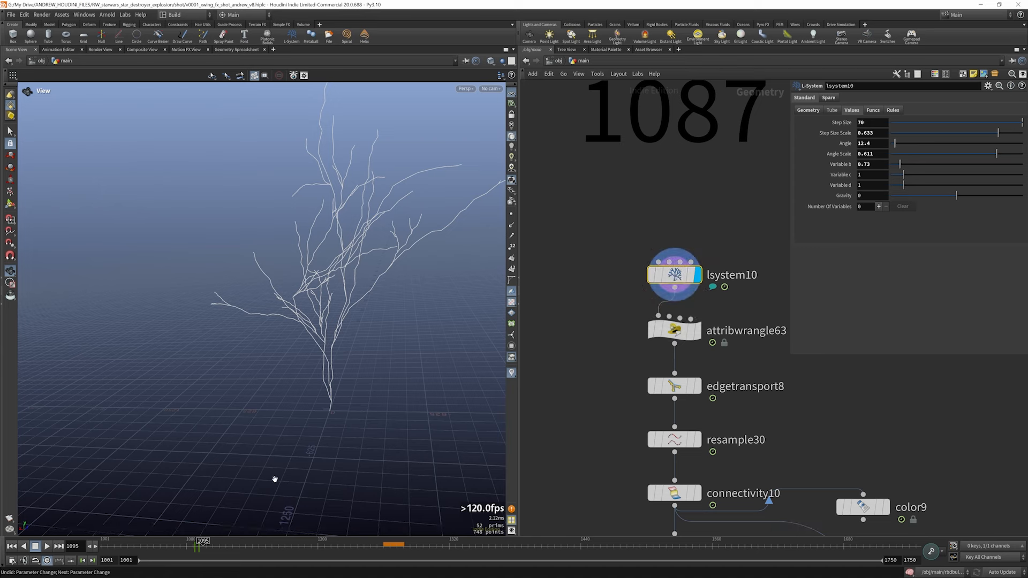
drag(200, 542, 195, 545)
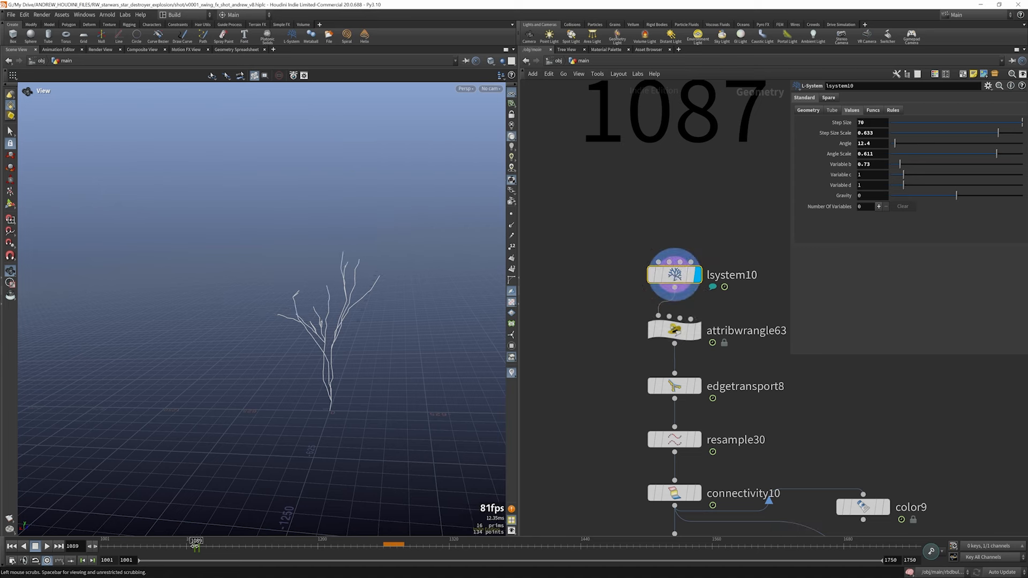
- Look through lsystem10's Funcs, Rules and Tube settings, then scrub the timeline to compare the animated Generations value with the growing branches
click(872, 109)
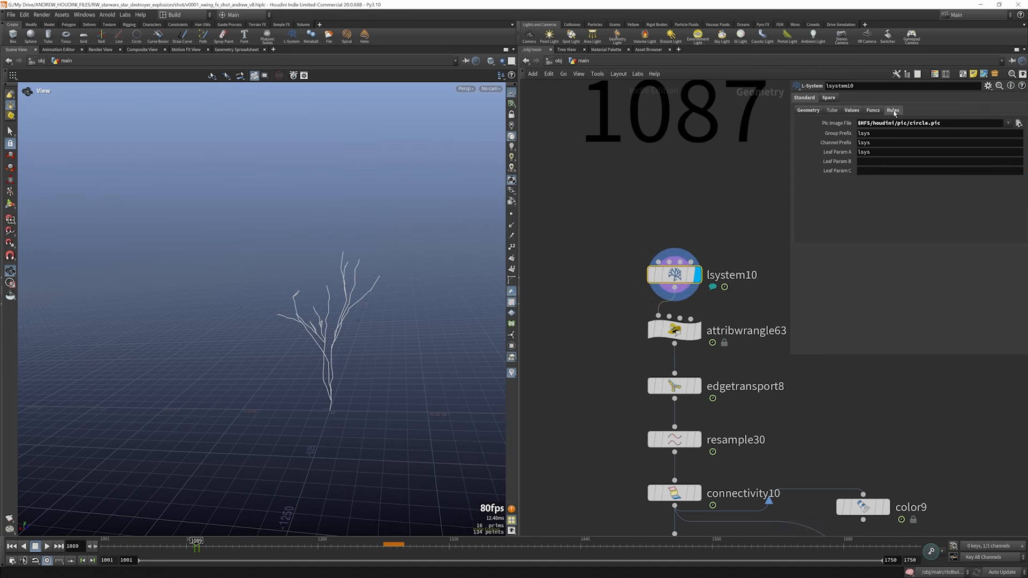
click(893, 109)
click(833, 111)
click(808, 110)
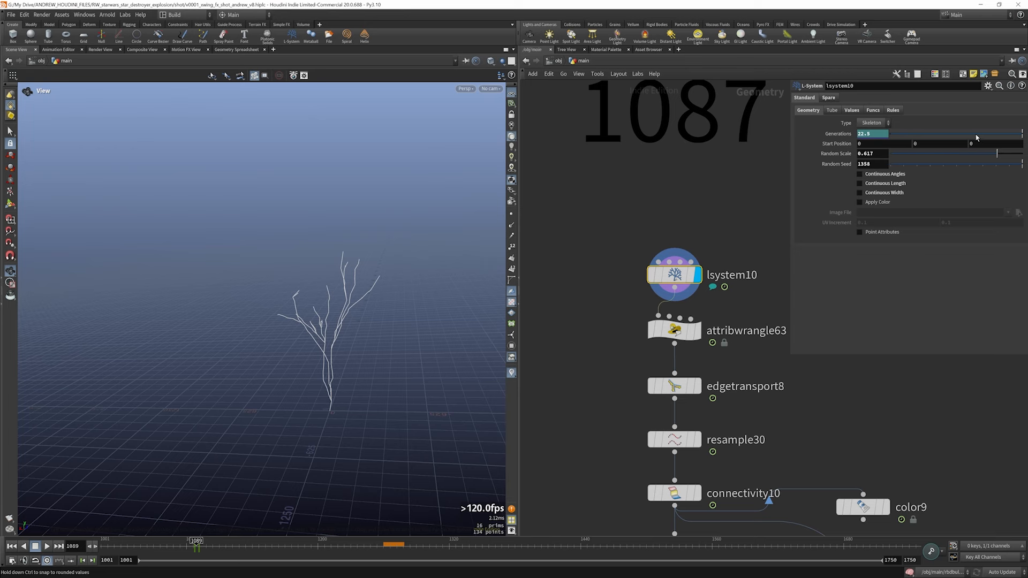
click(194, 543)
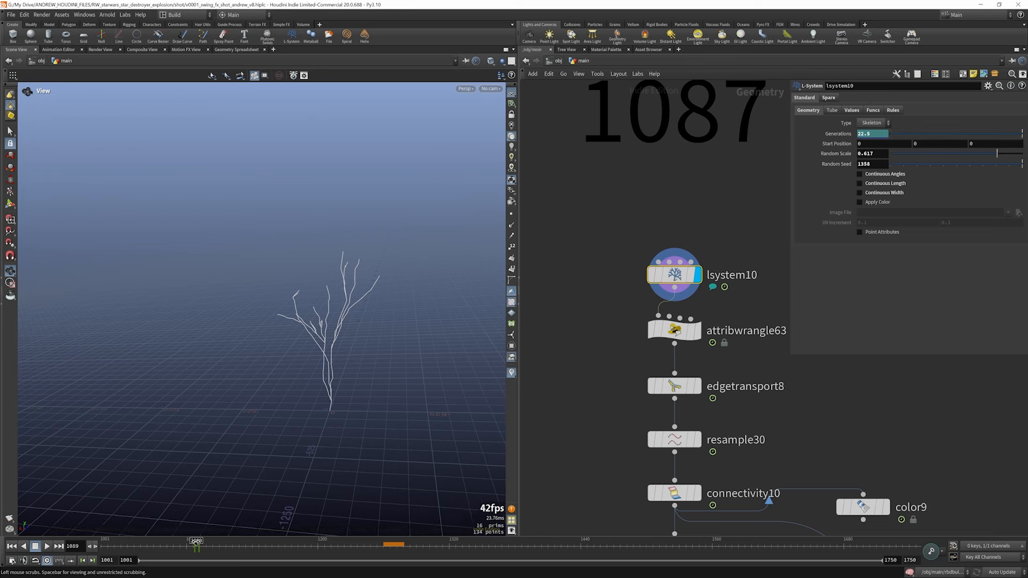
drag(194, 543, 206, 542)
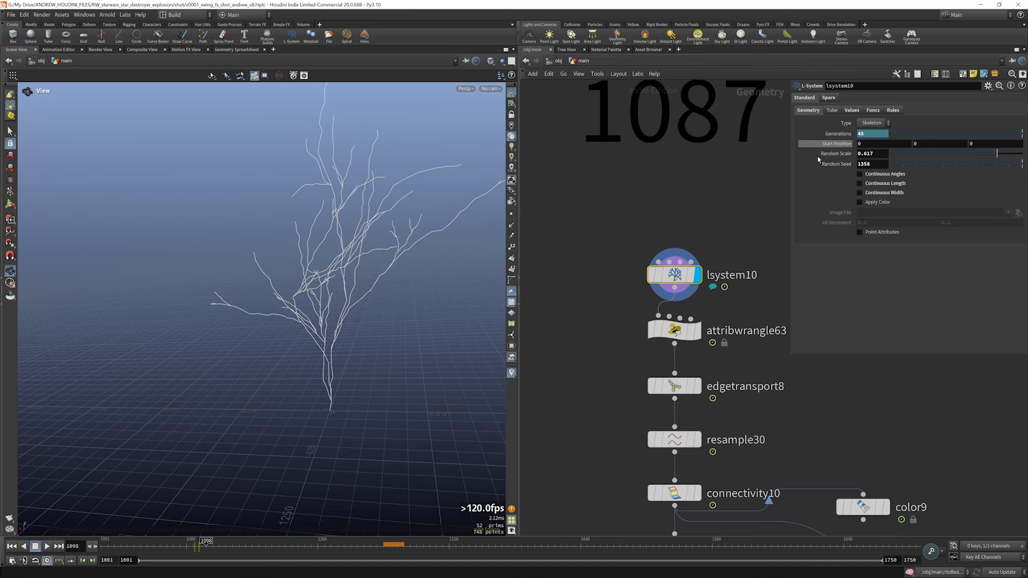
- Move lsystem10 farther above attribwrangle63, then display attribwrangle63 and review its ampf expression and ramp
drag(677, 276, 678, 250)
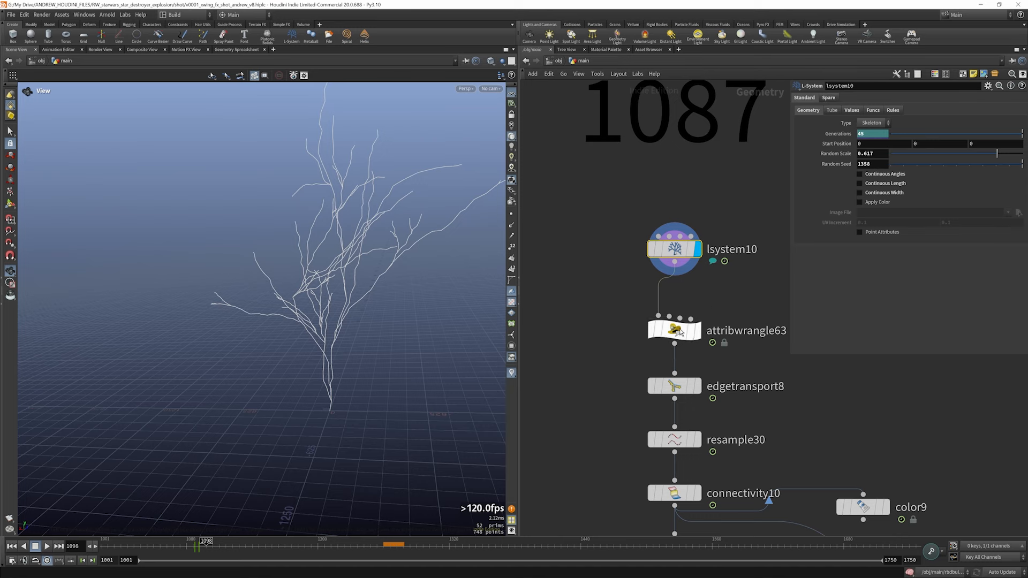
click(677, 332)
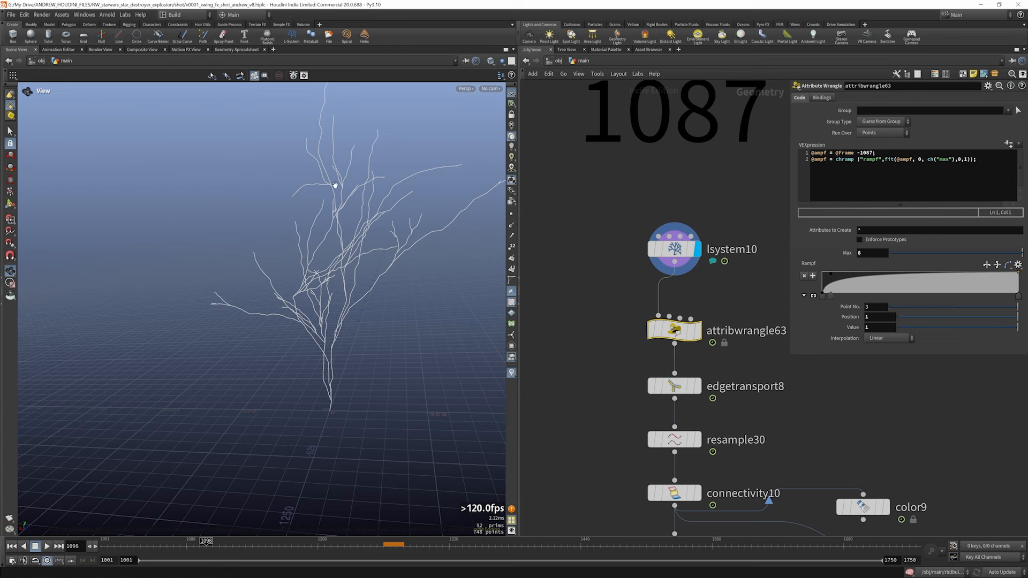
click(697, 331)
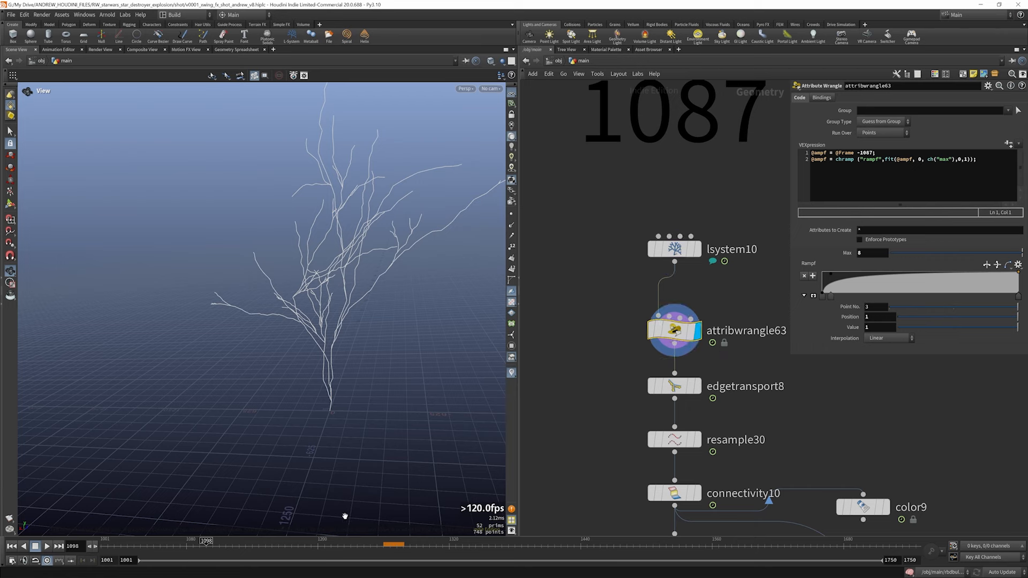
- Display the lightning geometry at the end of the 1087 chain and scrub the timeline to frame 1091 to watch the strike
scroll(598, 387, down, 5)
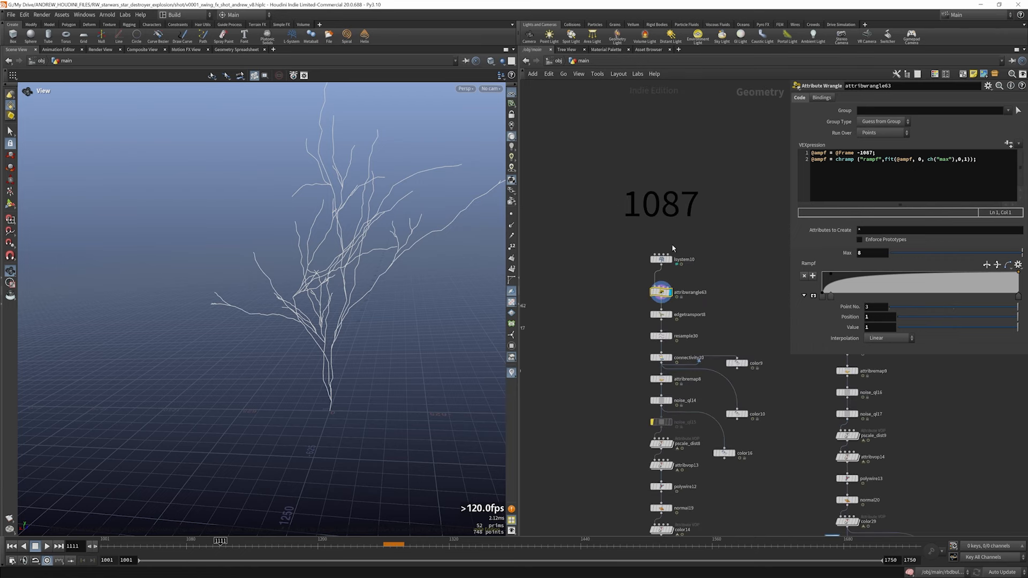
scroll(698, 415, up, 5)
click(756, 446)
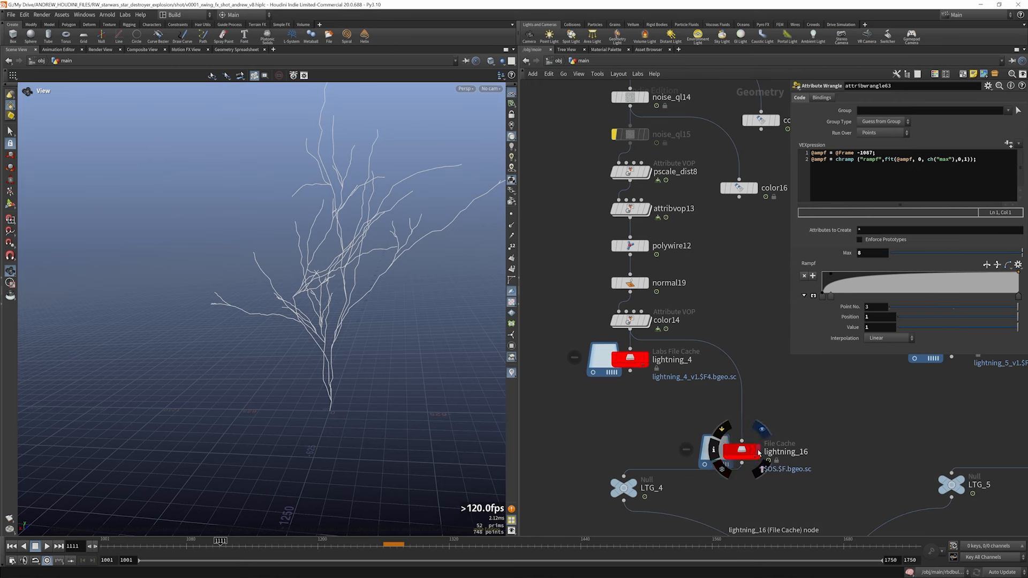
drag(219, 540, 184, 552)
drag(184, 552, 186, 552)
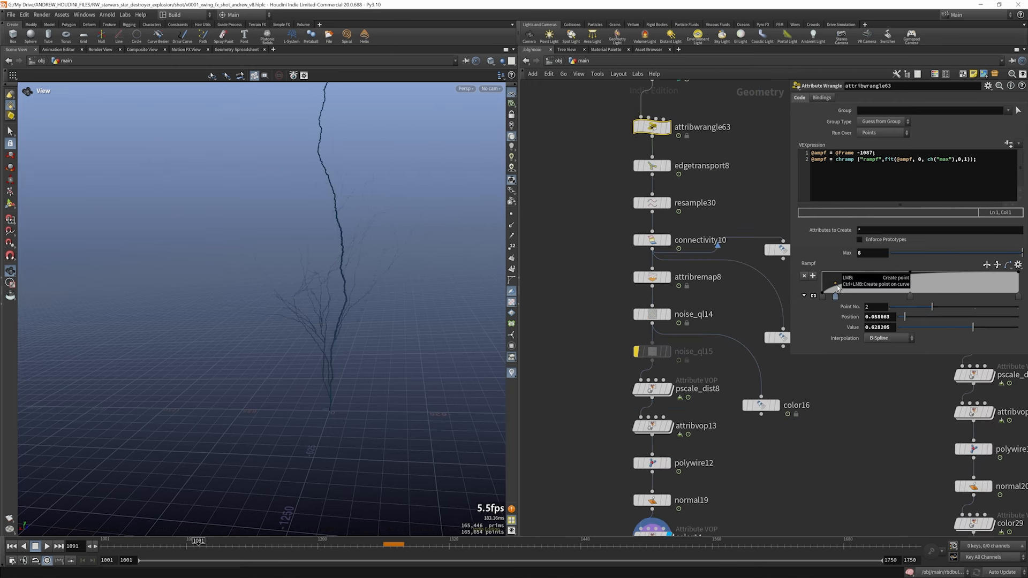
- Move attribwrangle63's second Rampf point to about position 0.085 and value 0.65
drag(834, 286, 854, 289)
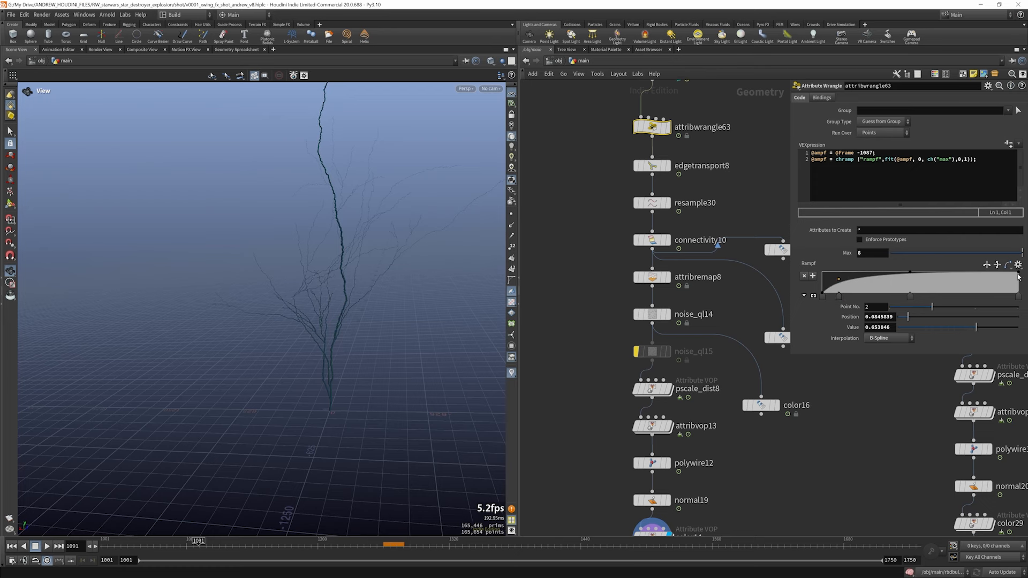
mouse_move(1019, 275)
mouse_down()
mouse_move(1011, 294)
mouse_move(1019, 272)
mouse_up()
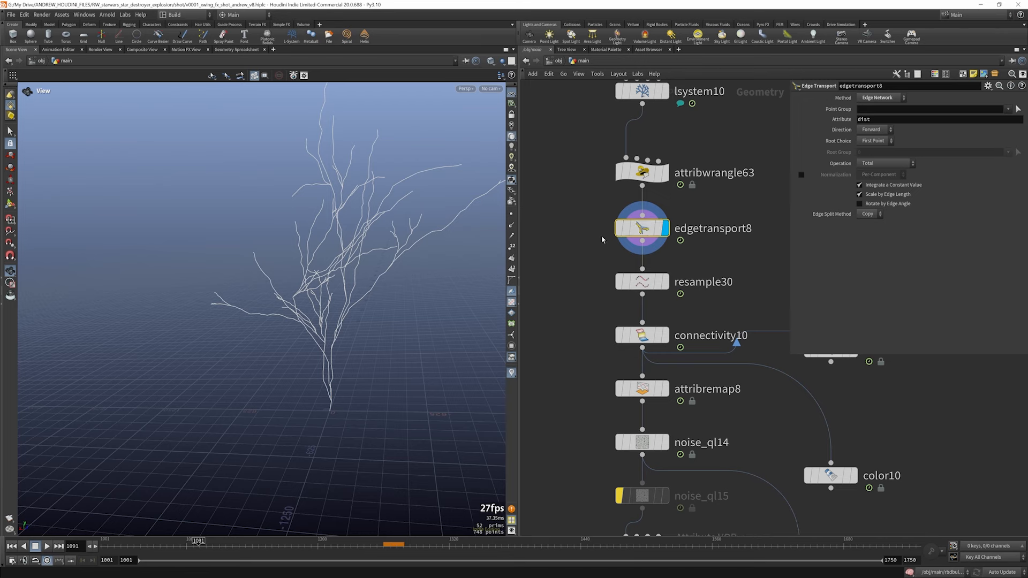
- Review the color settings of color9 and color10, branching off below connectivity10
scroll(602, 238, down, 4)
scroll(666, 250, up, 2)
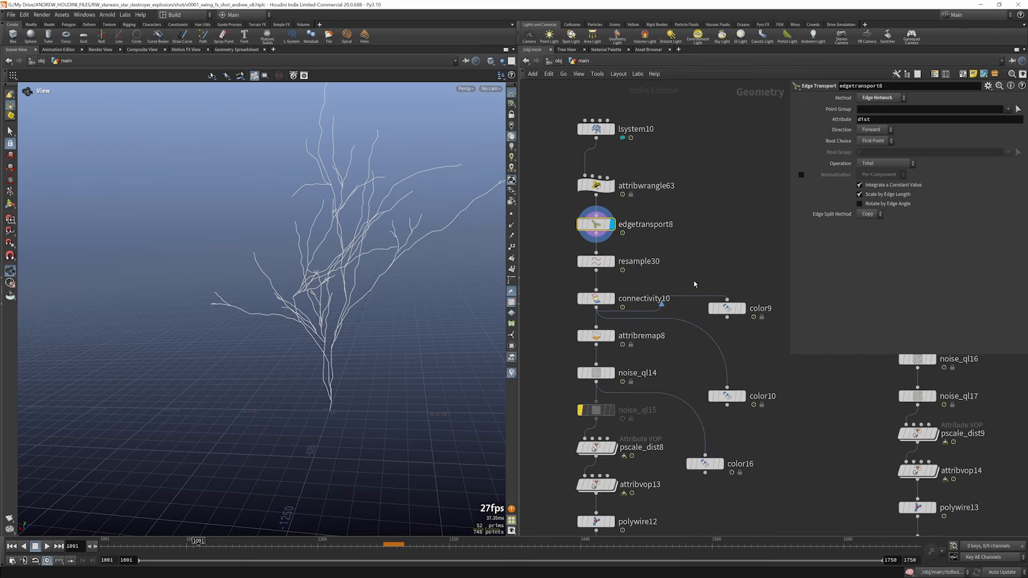
click(731, 311)
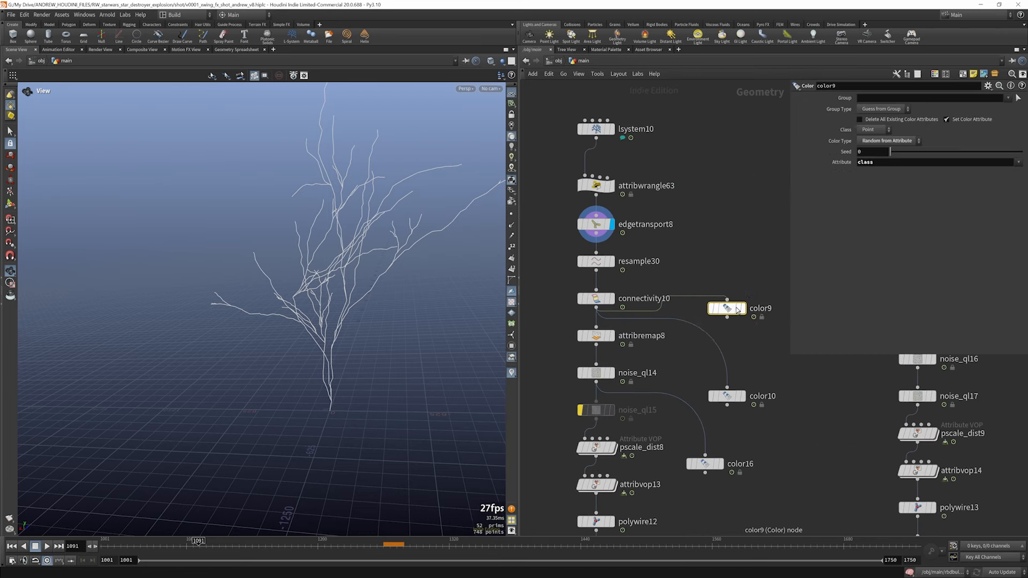
click(726, 396)
- Display color16, connect its input to edgetransport8 instead of noise_ql14, and place it above color9
click(704, 464)
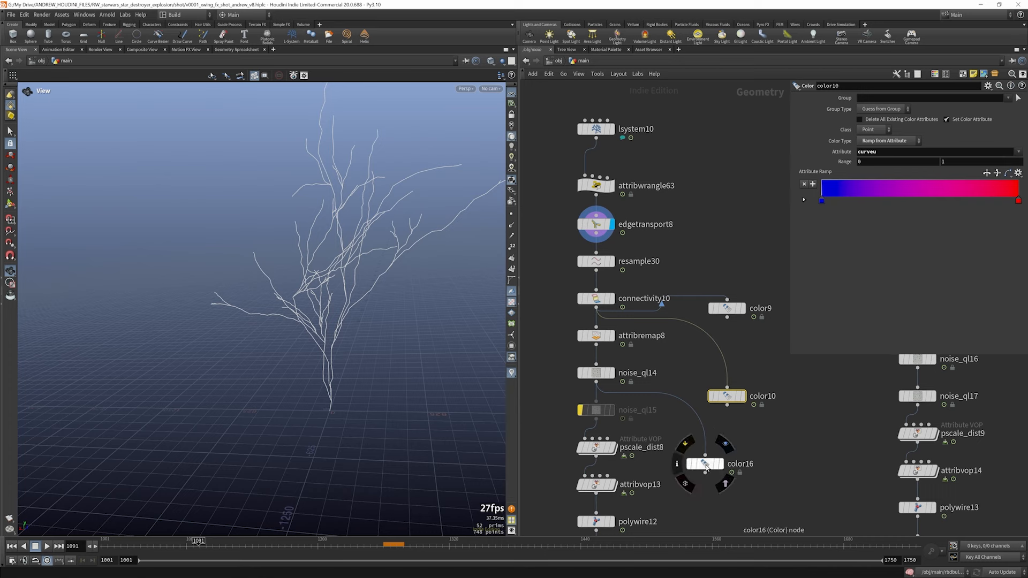
click(720, 463)
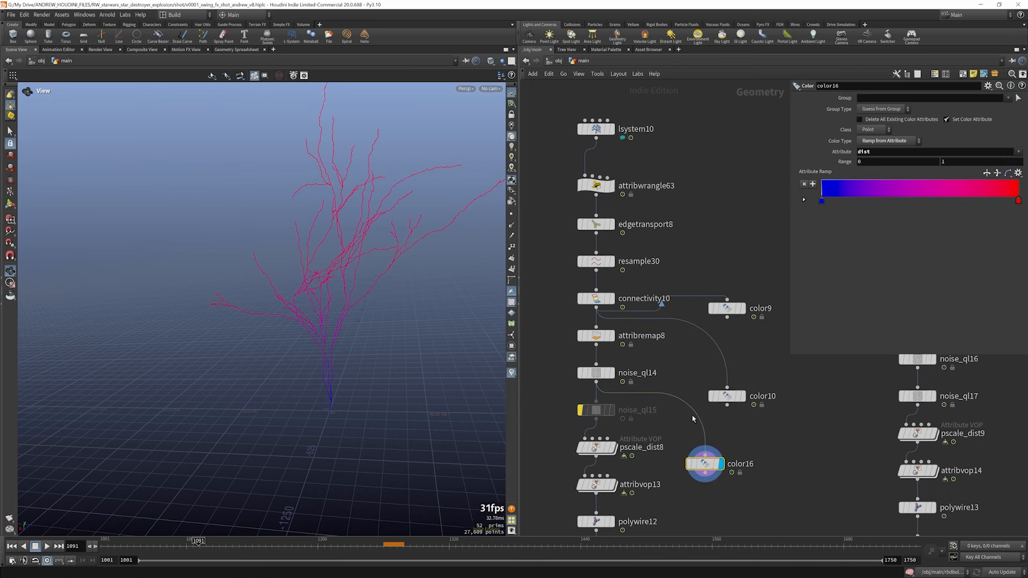
drag(705, 455, 598, 237)
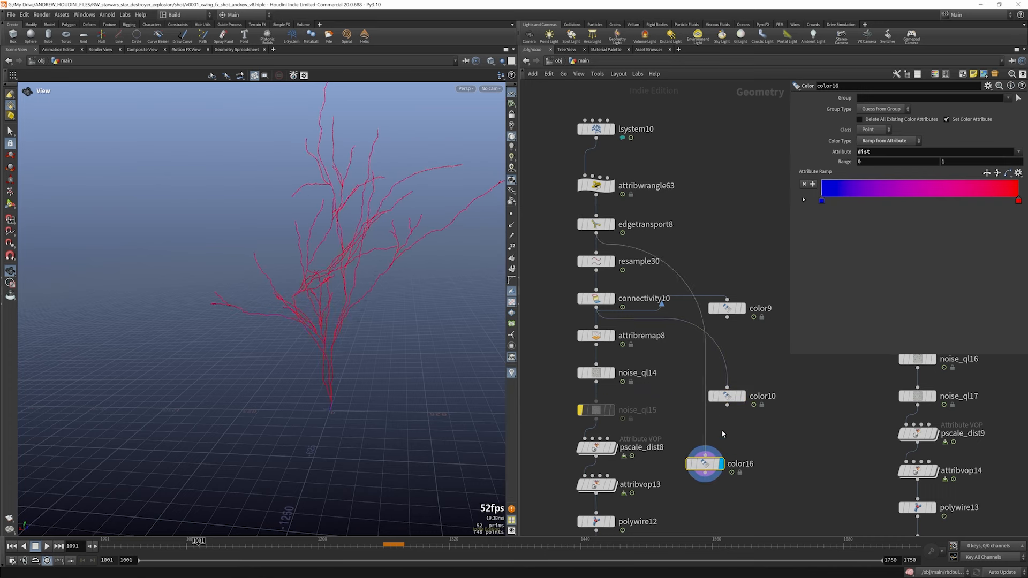
drag(718, 465, 754, 272)
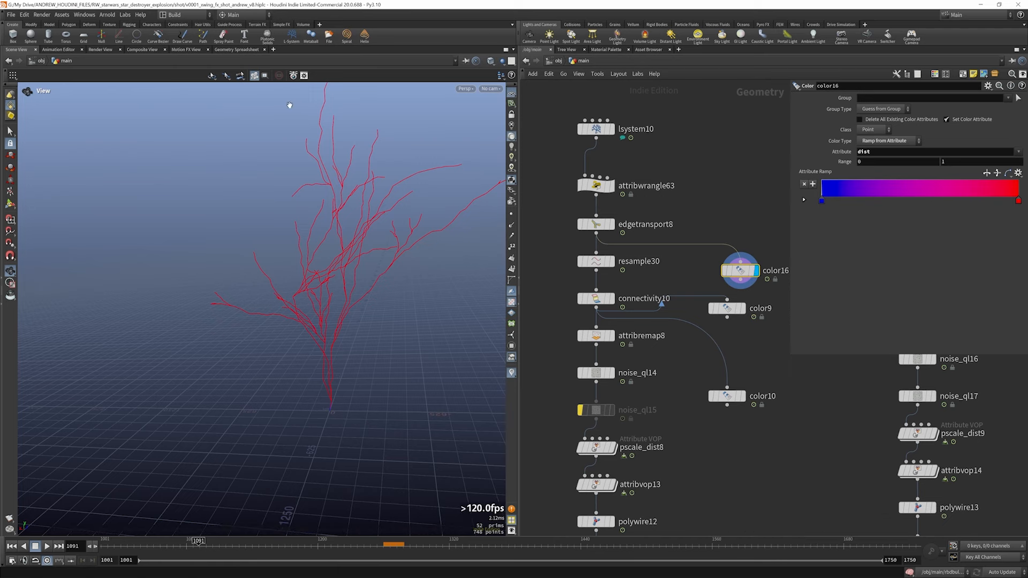
- Sort color16's points by dist from highest to lowest in the Geometry Spreadsheet, then return to the scene view
click(234, 51)
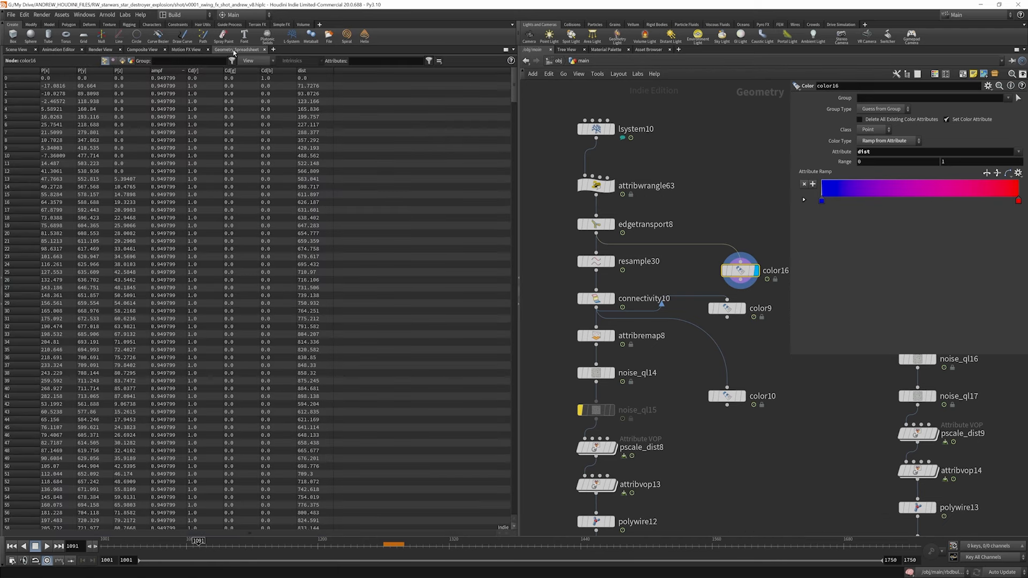
click(308, 71)
click(308, 71)
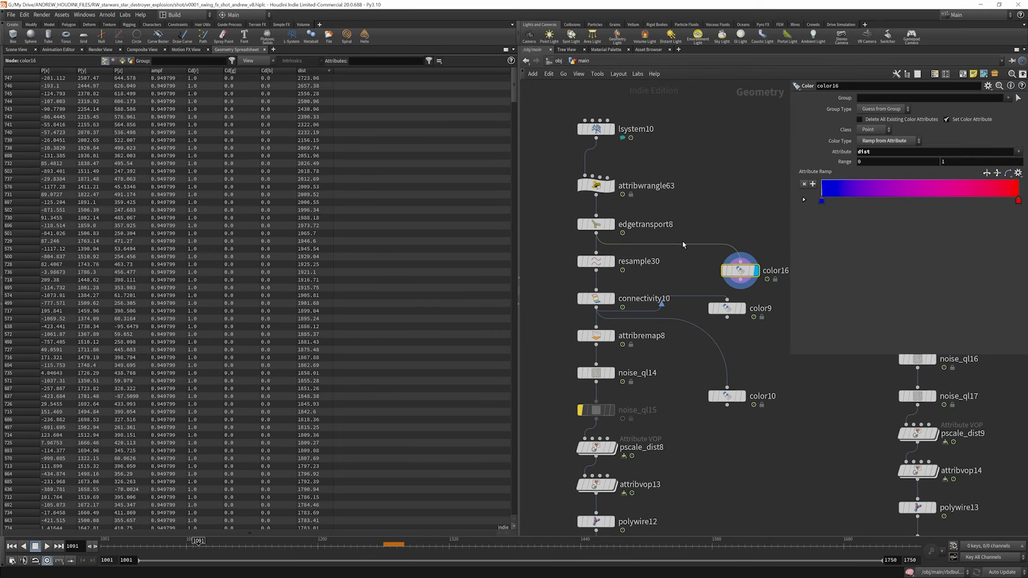
click(16, 50)
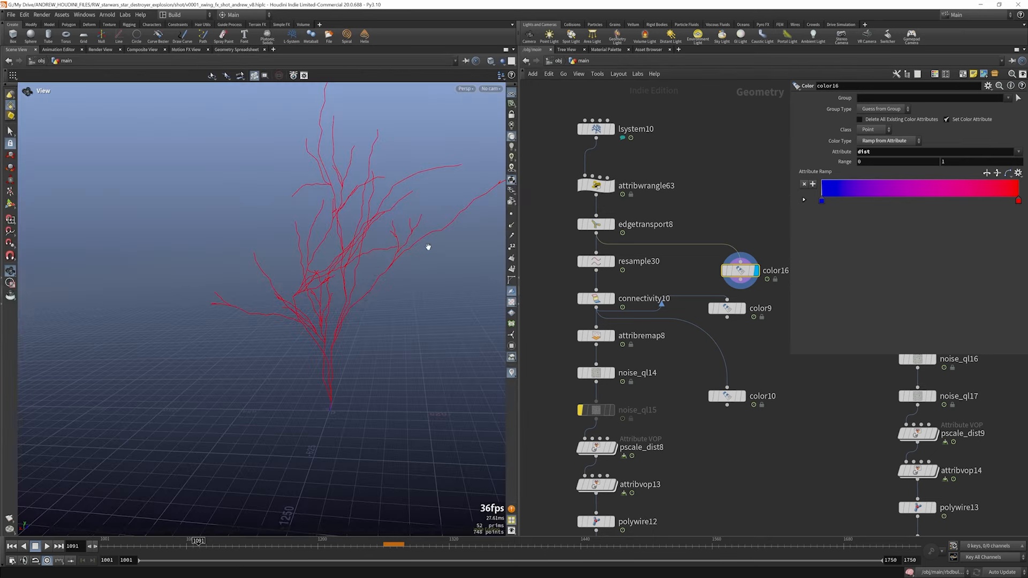
- Display edgetransport8 and resample30 in turn, then compare color9's random class colors with color10's curveu ramp on the branches
click(601, 261)
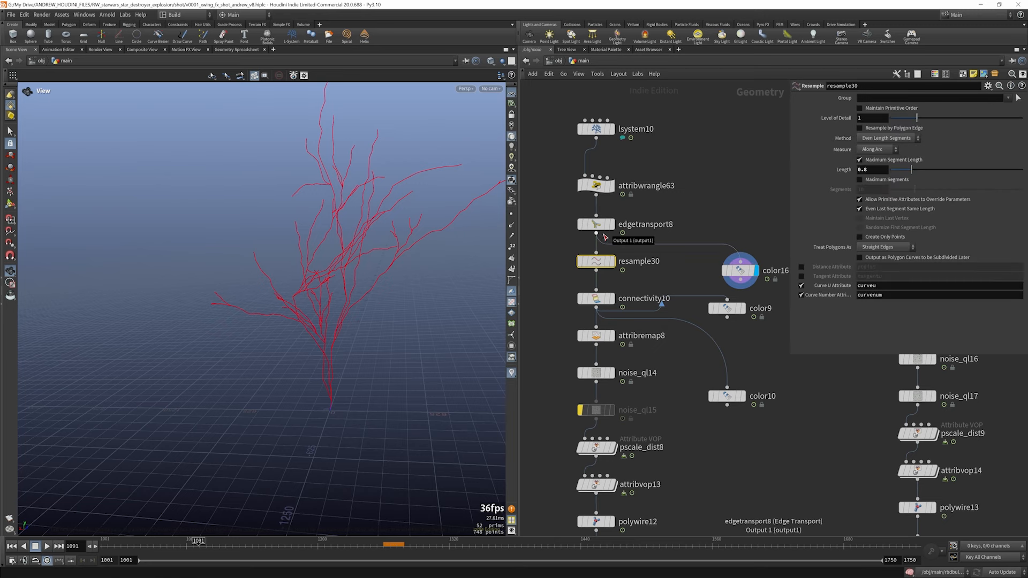
click(607, 224)
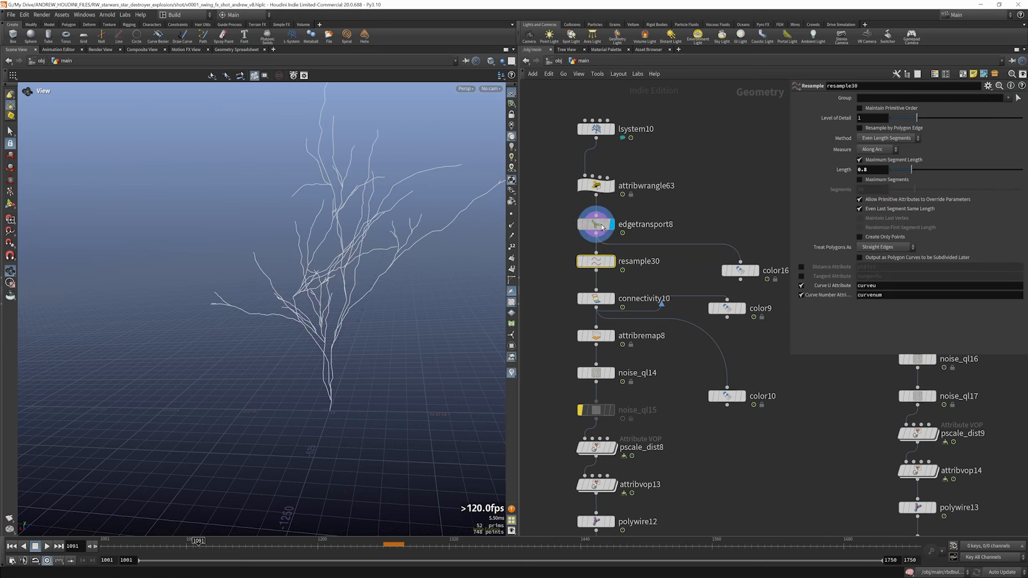
click(612, 262)
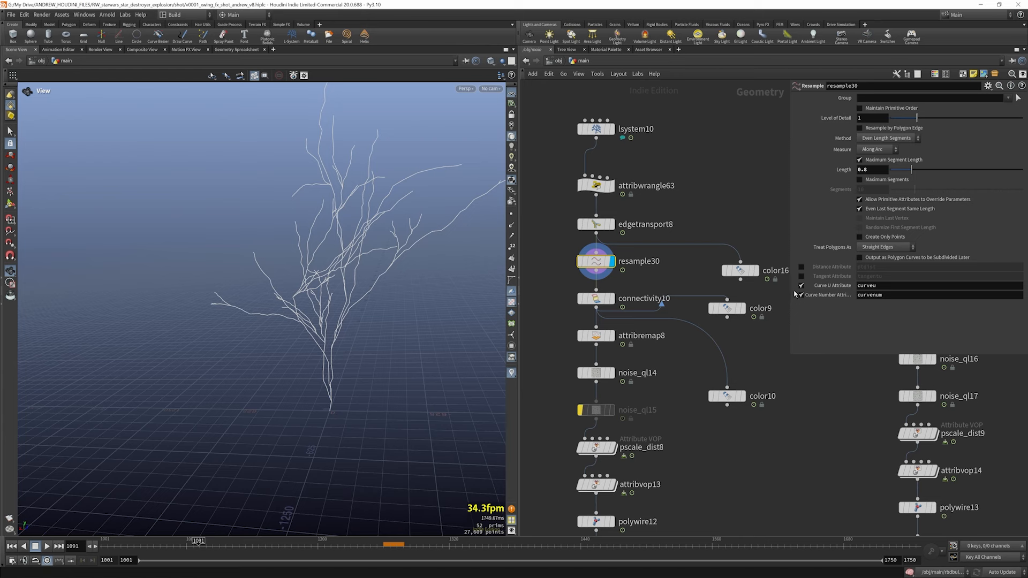
click(741, 308)
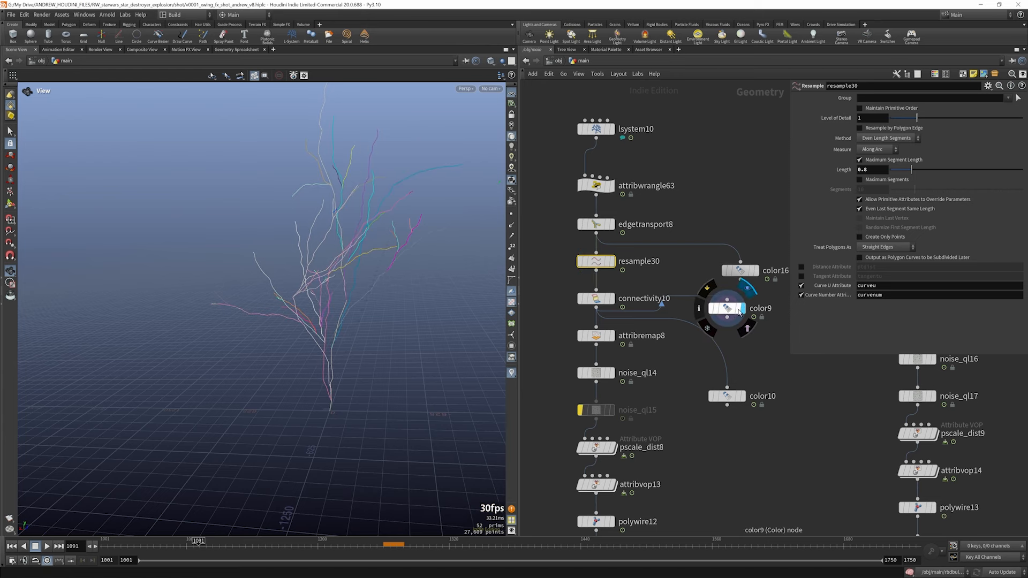
click(741, 396)
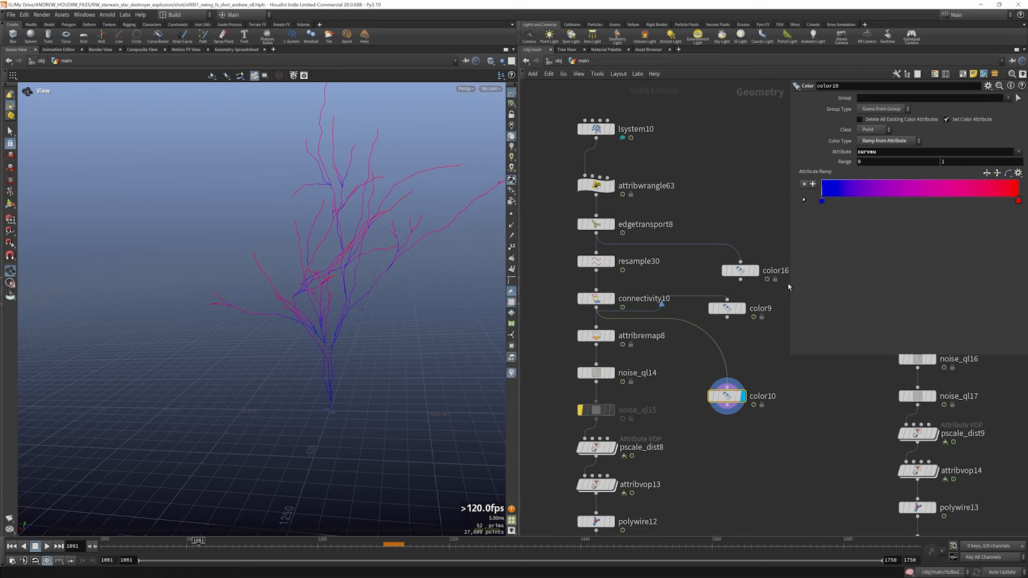
- Check the resample30 and connectivity10 settings, then display color9 again to see the branches colored by class
click(599, 262)
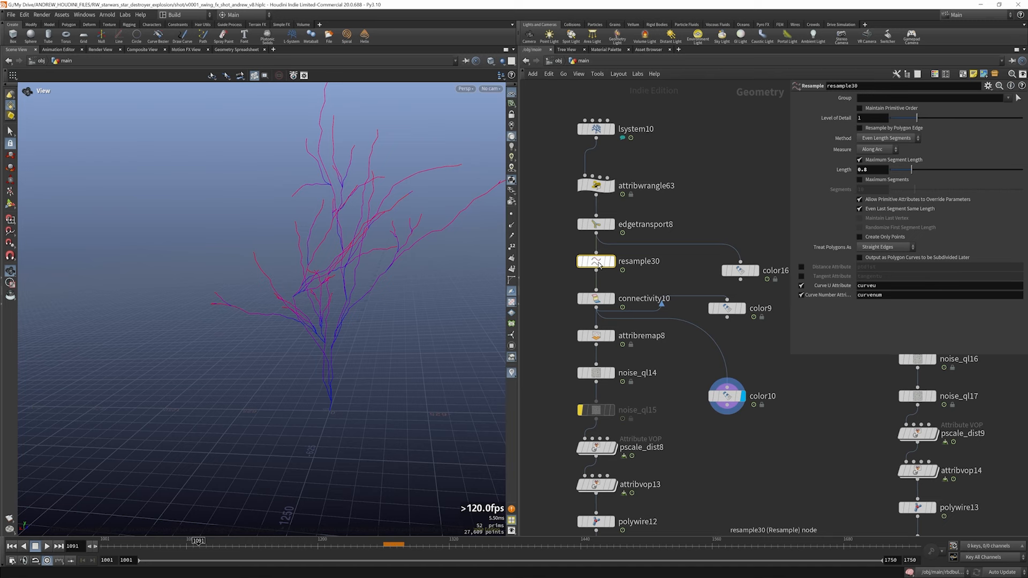
click(599, 300)
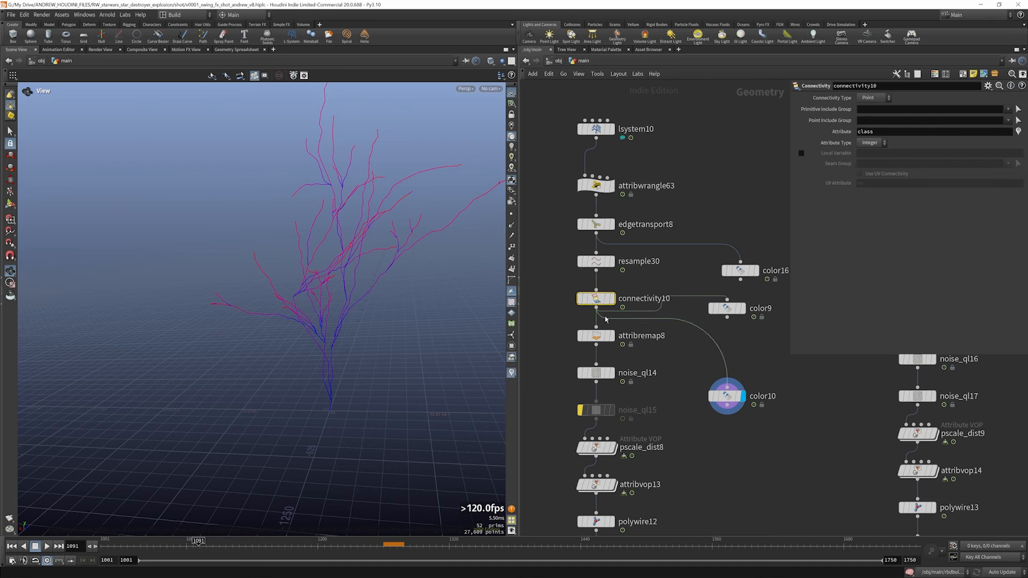
click(743, 309)
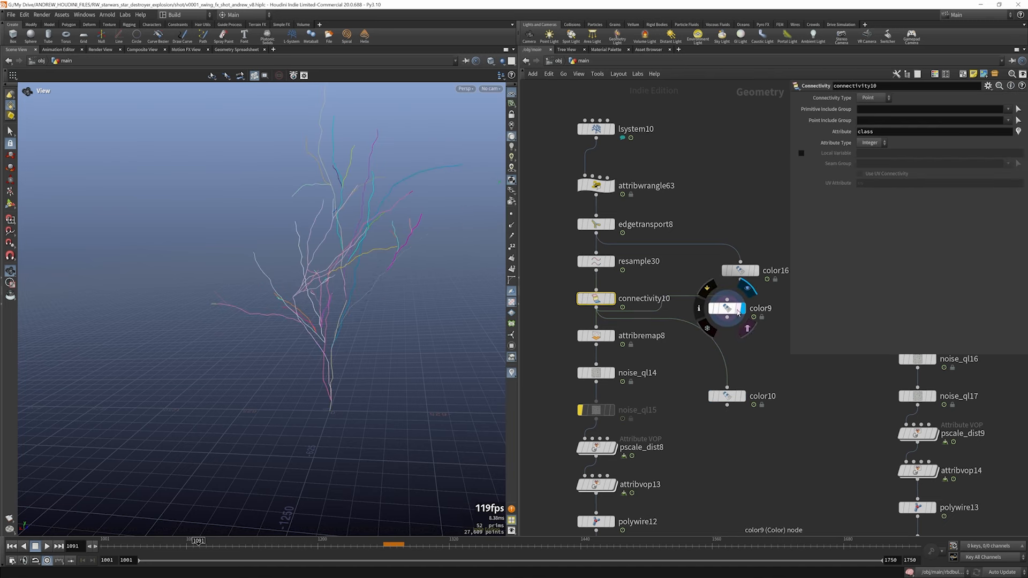
click(727, 308)
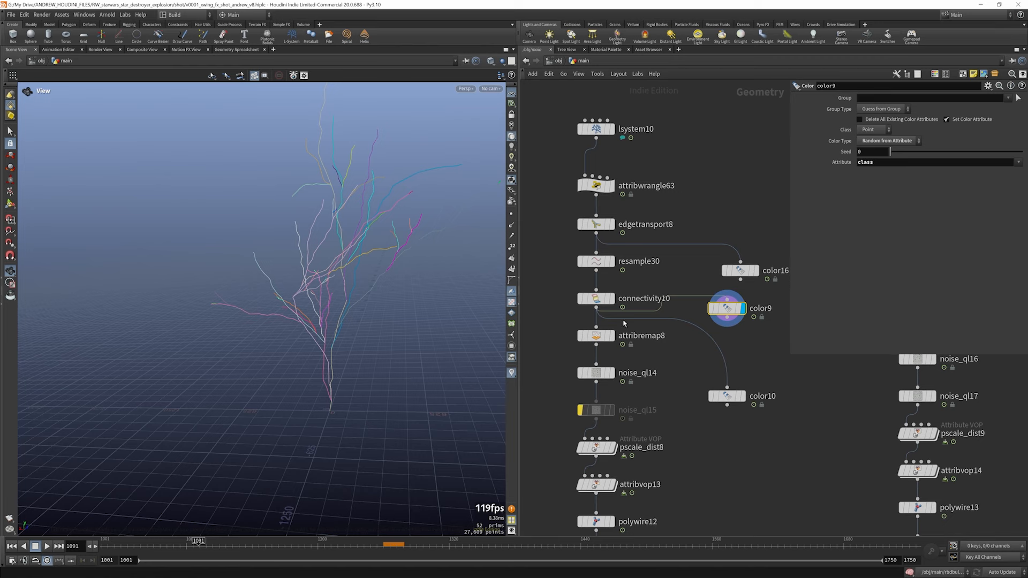
- Review attribremap8's dist remap, connect color16 to its output, place it below color10, and display it to inspect the branches
click(595, 336)
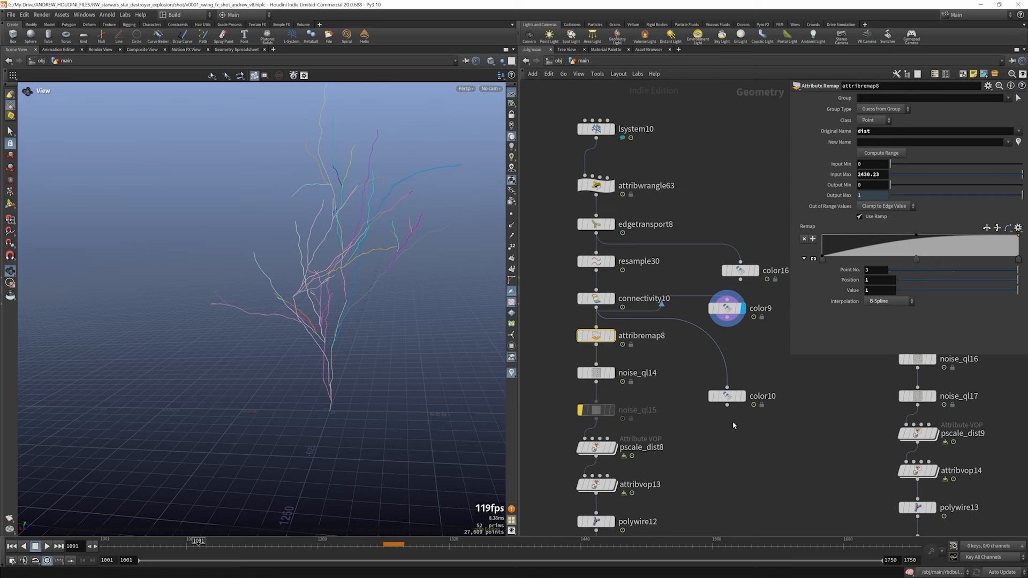
drag(742, 272, 753, 448)
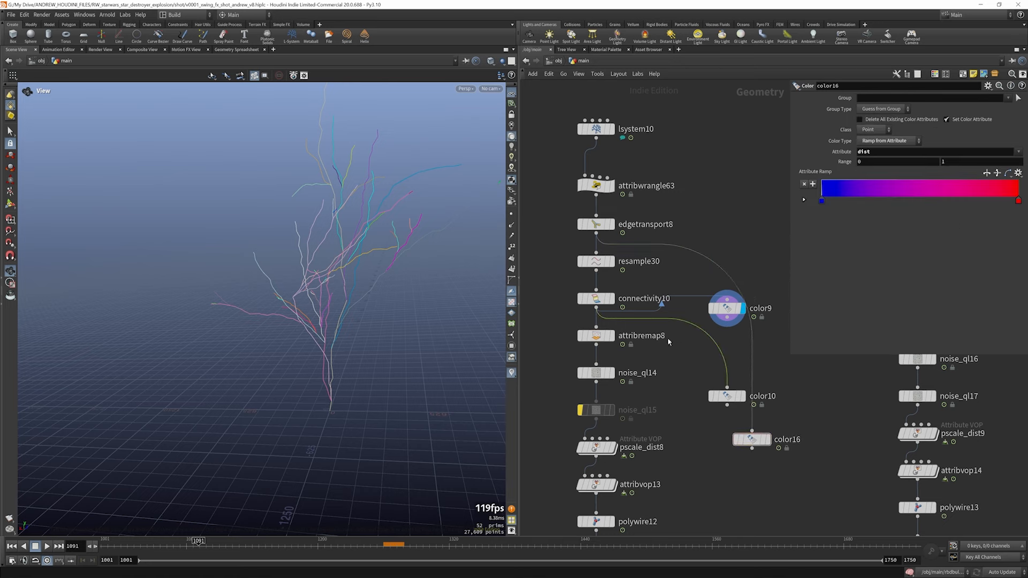
drag(752, 328, 624, 351)
drag(750, 440, 714, 459)
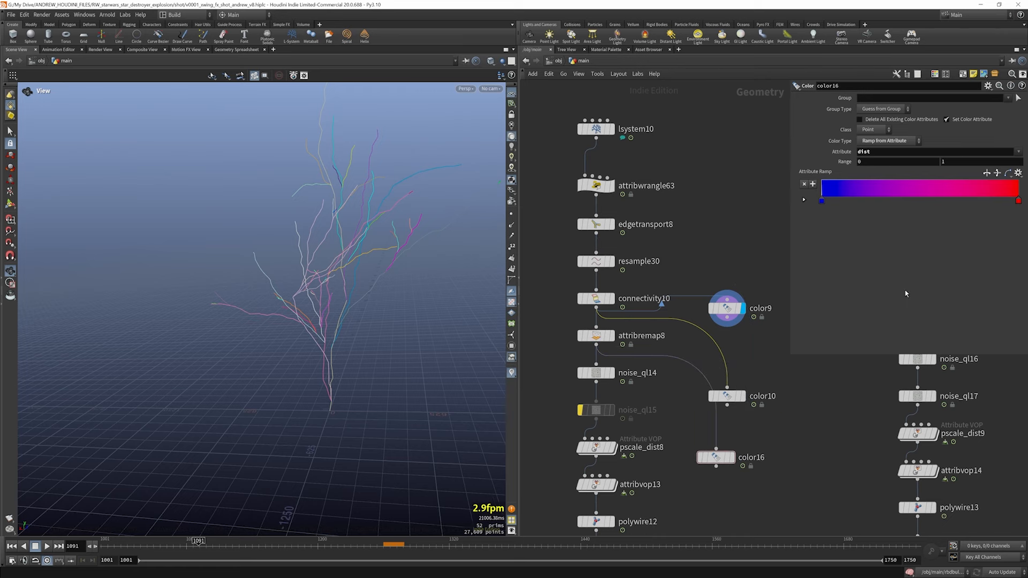
click(731, 458)
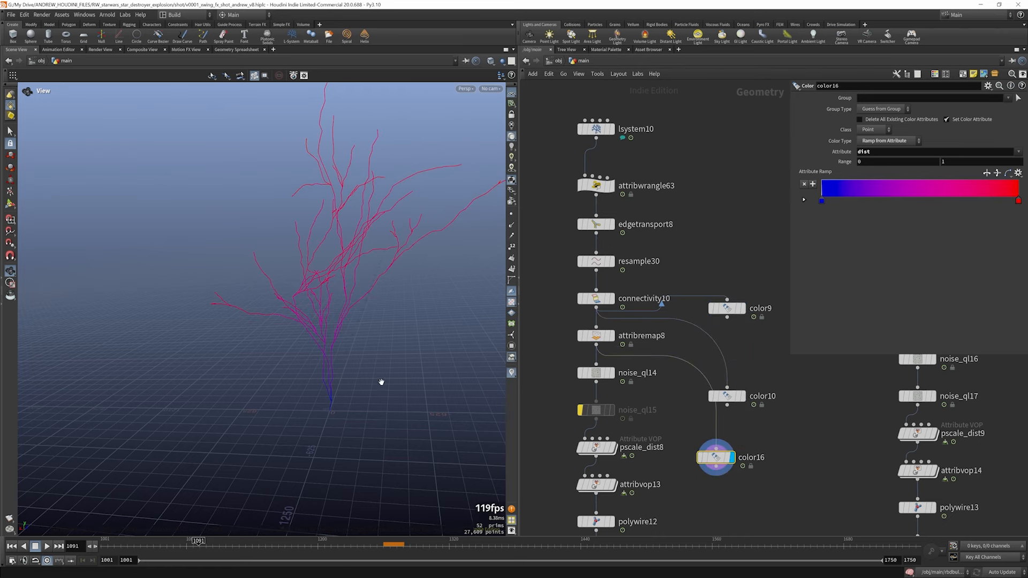
drag(319, 315, 436, 301)
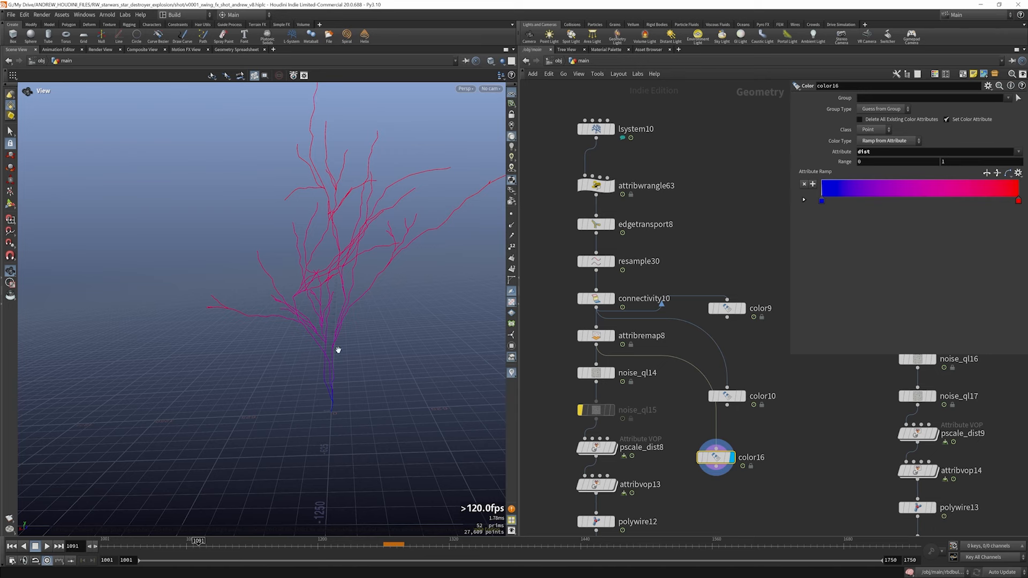
drag(338, 365, 333, 323)
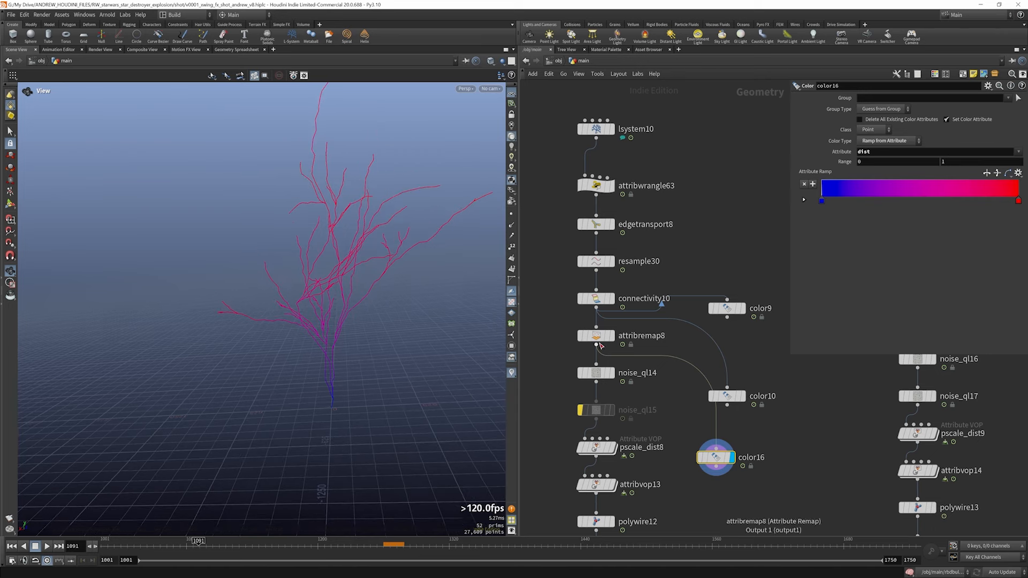
- Display noise_ql14 and review its dist-weighted noise settings and their effect on the branches
click(597, 337)
click(607, 374)
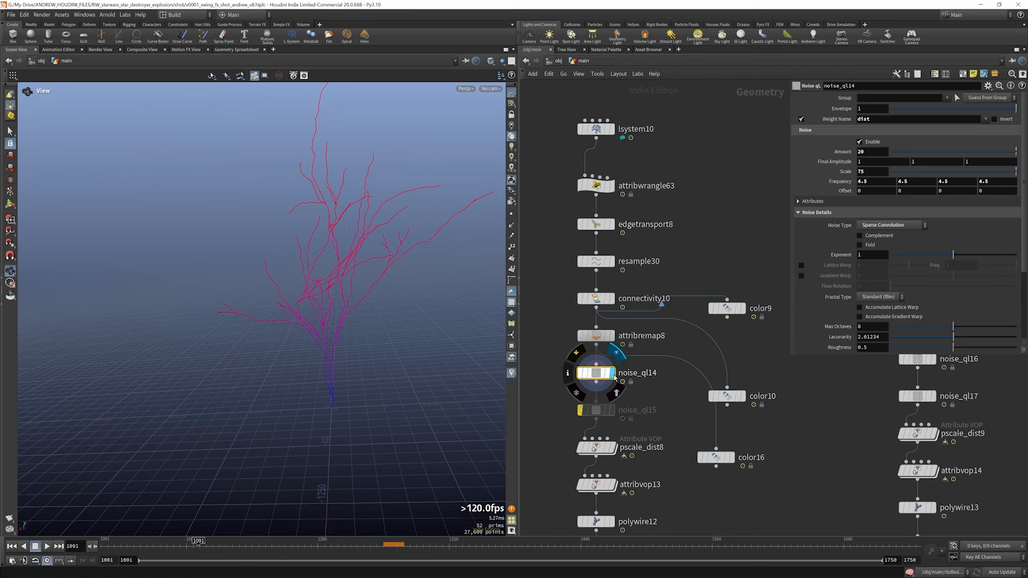
click(613, 374)
drag(348, 375, 322, 395)
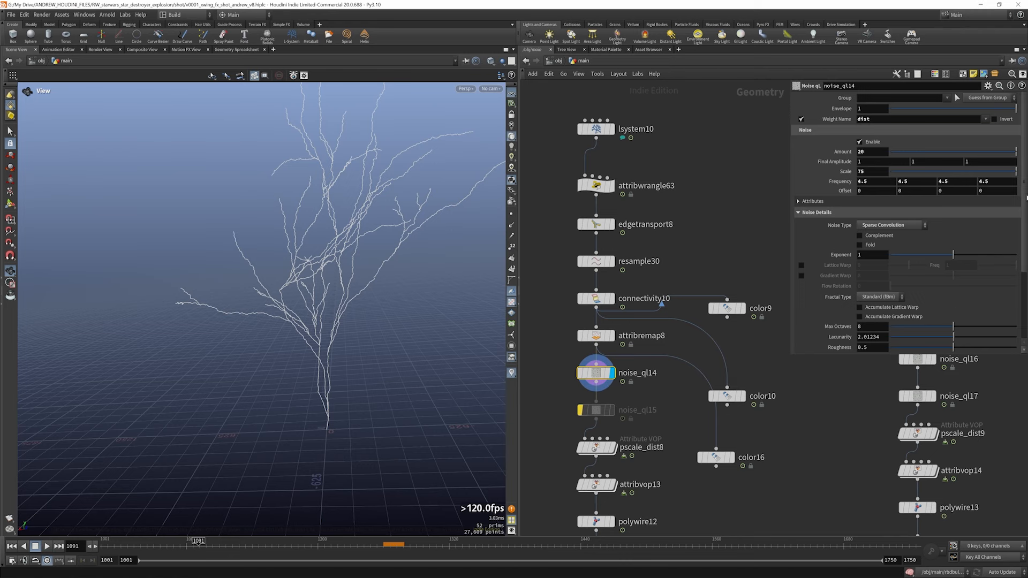
scroll(851, 129, down, 3)
scroll(640, 246, down, 4)
scroll(627, 348, up, 6)
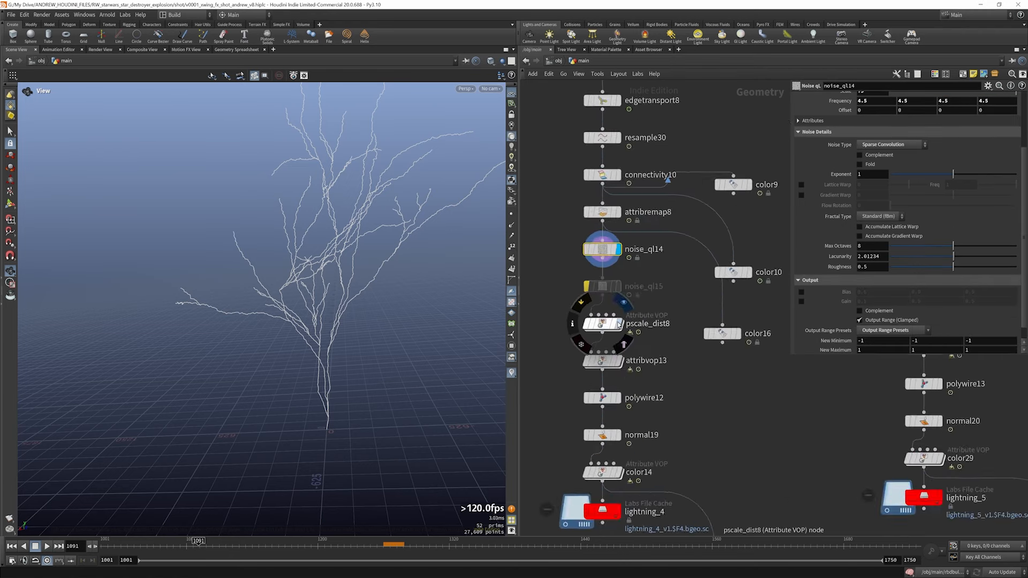
- Enable the bypassed noise_ql15, display it, and toggle its bypass off and on to compare the noise on the branches
click(598, 272)
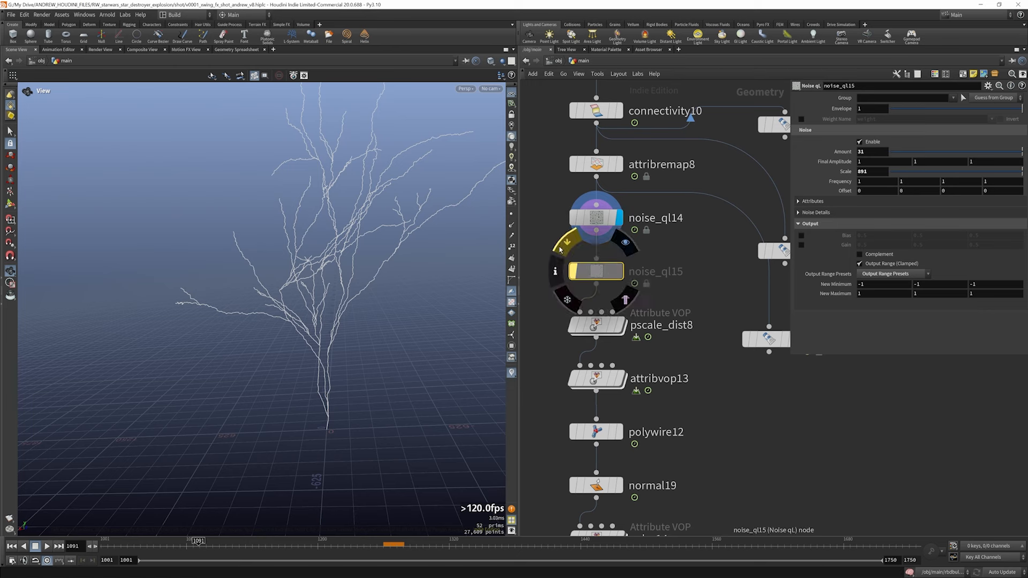
click(619, 272)
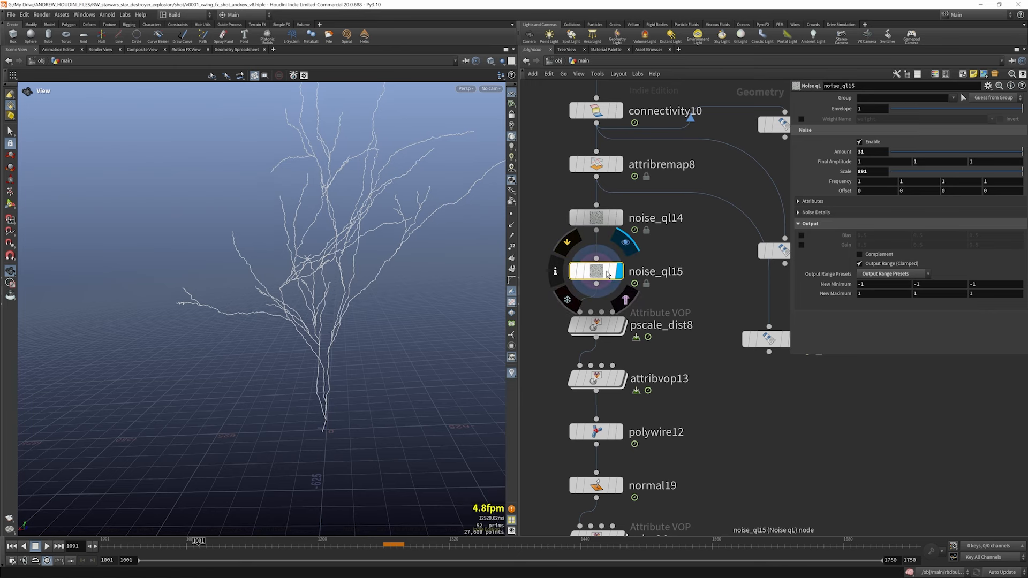
mouse_move(605, 275)
click(571, 244)
click(575, 243)
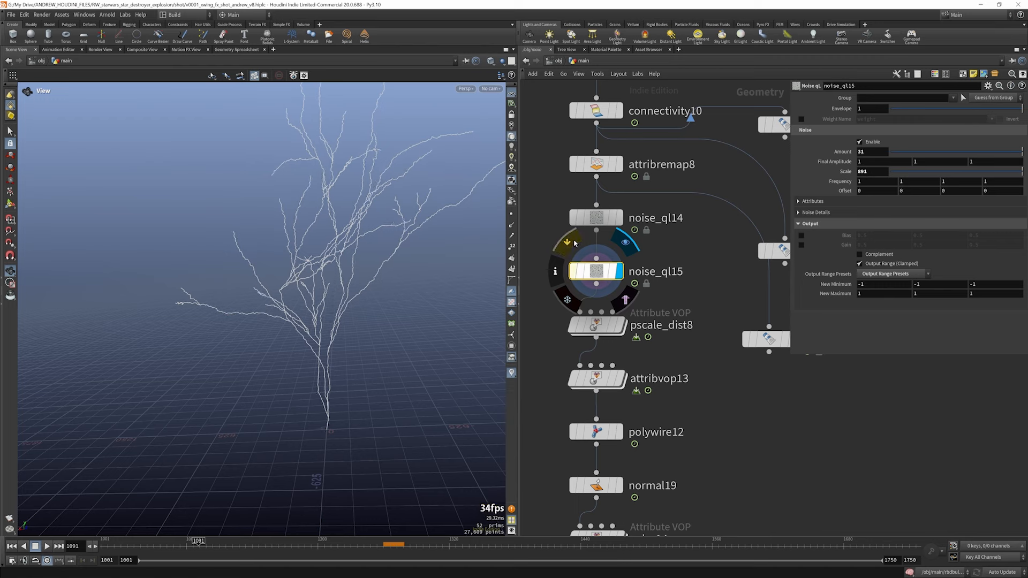
- Enlarge pscale_dist8's parameter area and move its second Ampf ramp point to about position 0.438 and value 0.333
click(596, 325)
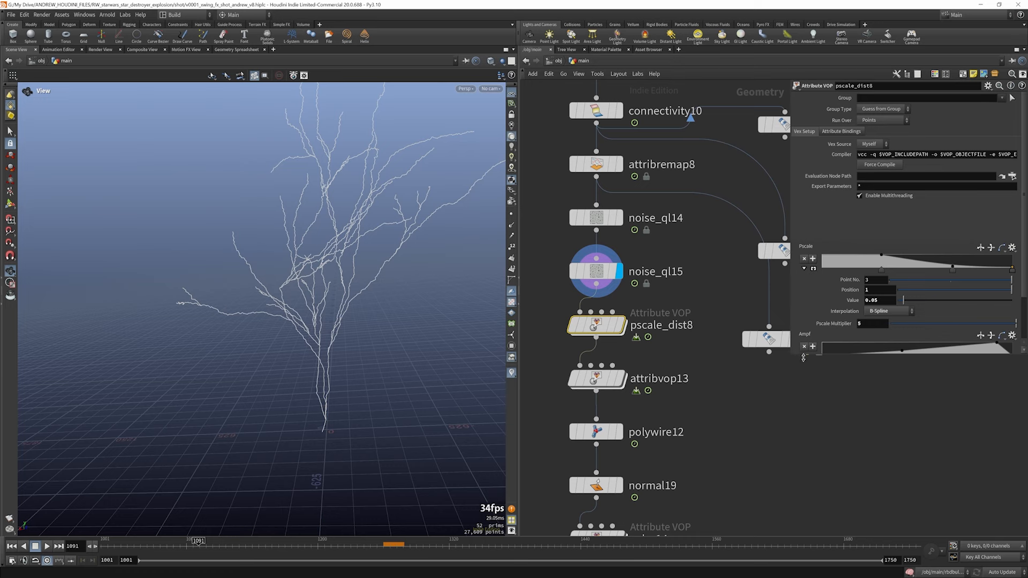
drag(801, 358, 793, 447)
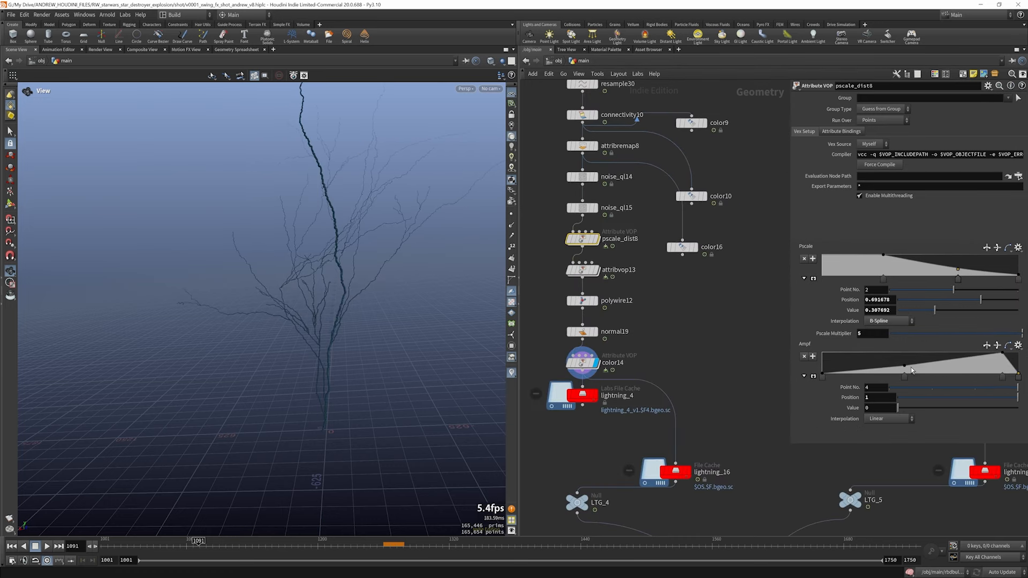
mouse_move(904, 366)
mouse_down()
mouse_move(901, 352)
mouse_move(908, 366)
mouse_up()
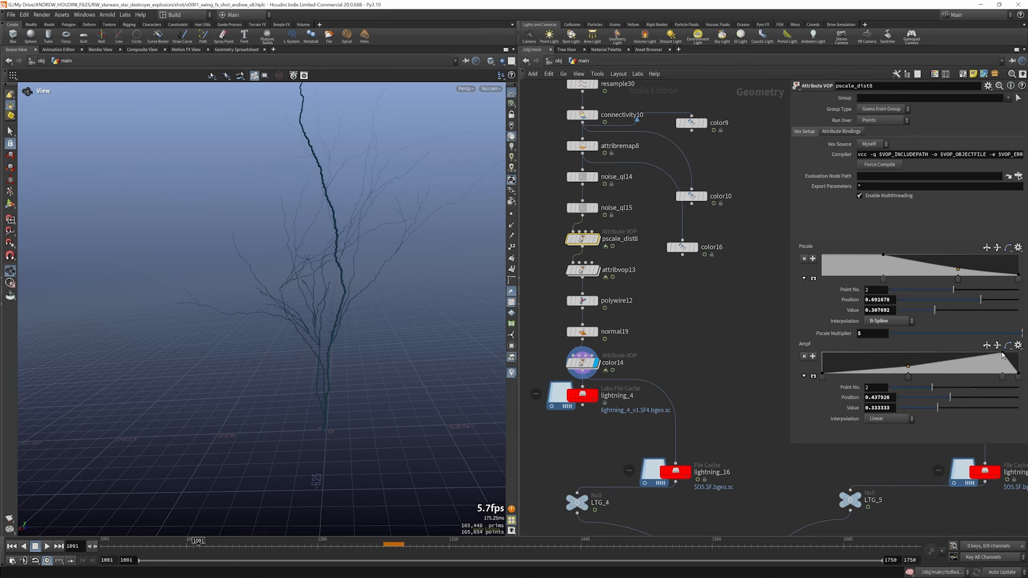
- Open pscale_dist8's network and examine the dist and ampf bind nodes that feed its two ramps
click(1002, 354)
mouse_move(1001, 356)
mouse_down()
mouse_move(997, 367)
mouse_move(998, 351)
mouse_up()
double_click(583, 238)
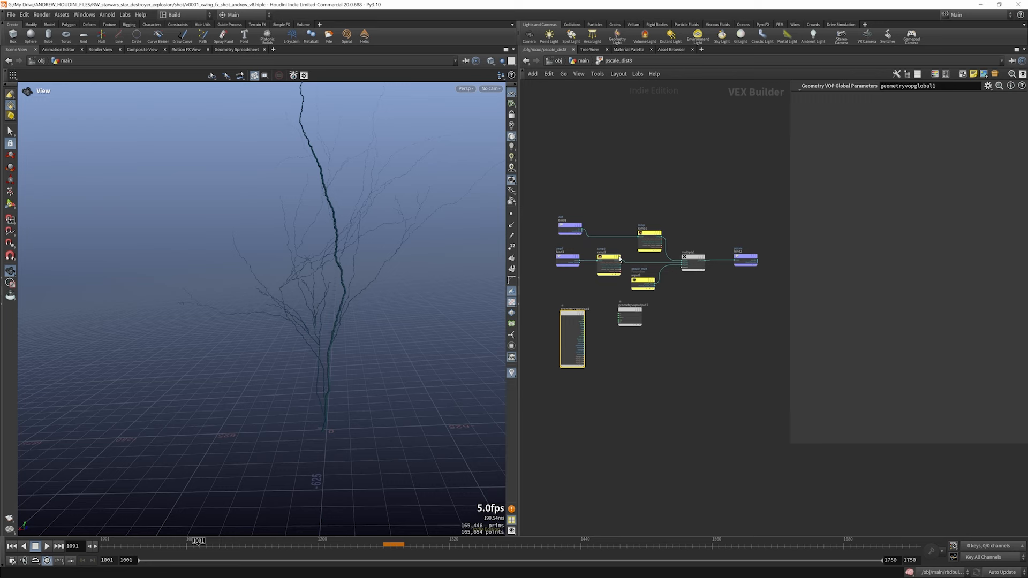
scroll(570, 228, up, 3)
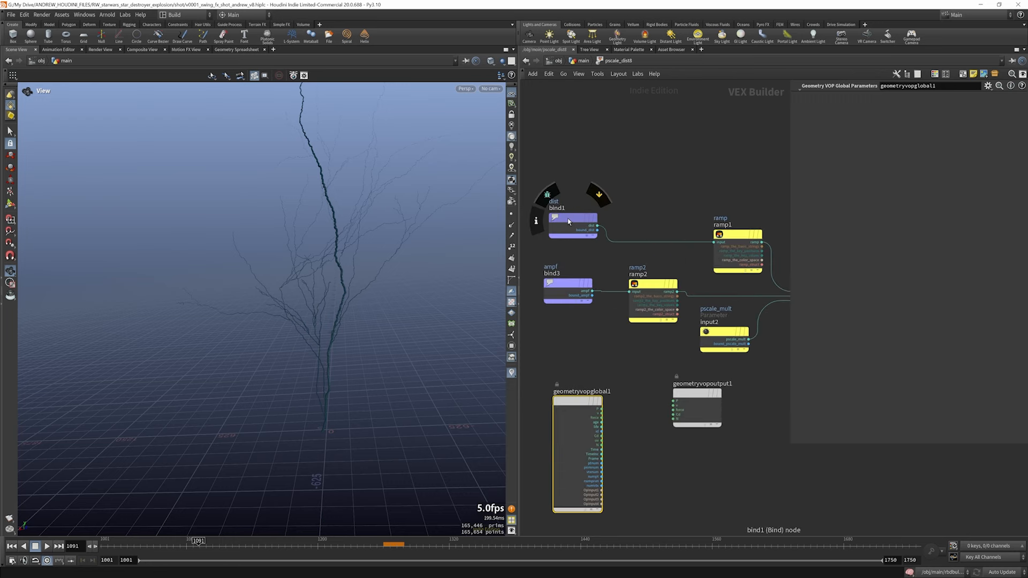
click(569, 222)
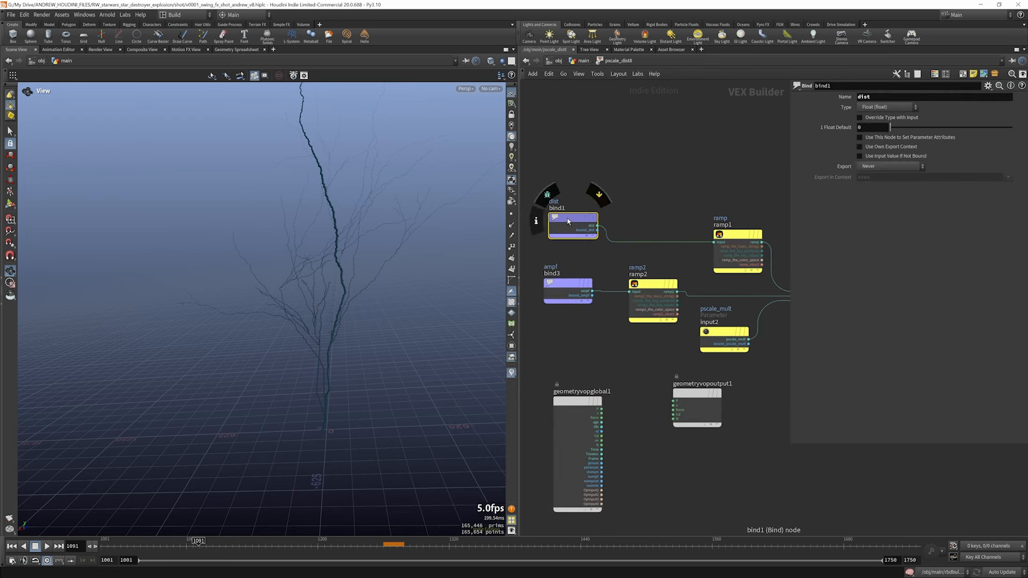
scroll(571, 225, down, 4)
scroll(567, 256, up, 5)
click(567, 256)
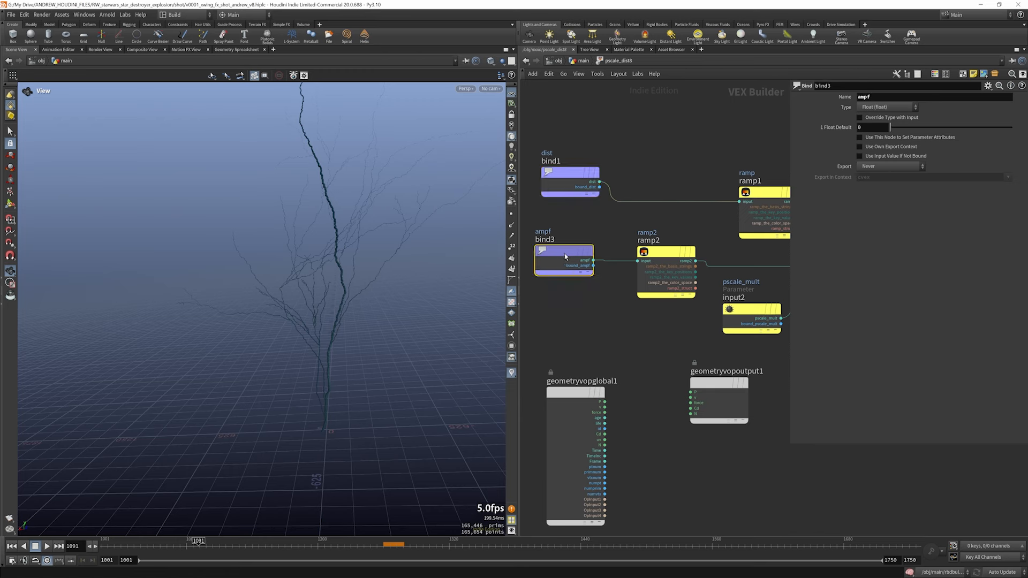
scroll(565, 256, down, 3)
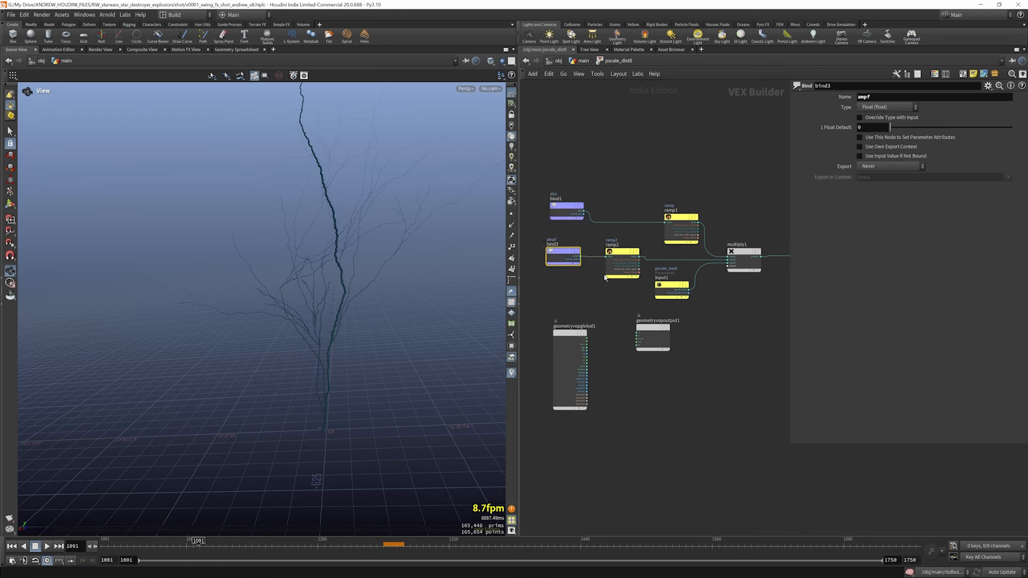
- Review the pscale_mult parameter and its connection to the multiply node, and return to the main geometry network
click(662, 284)
scroll(662, 284, down, 2)
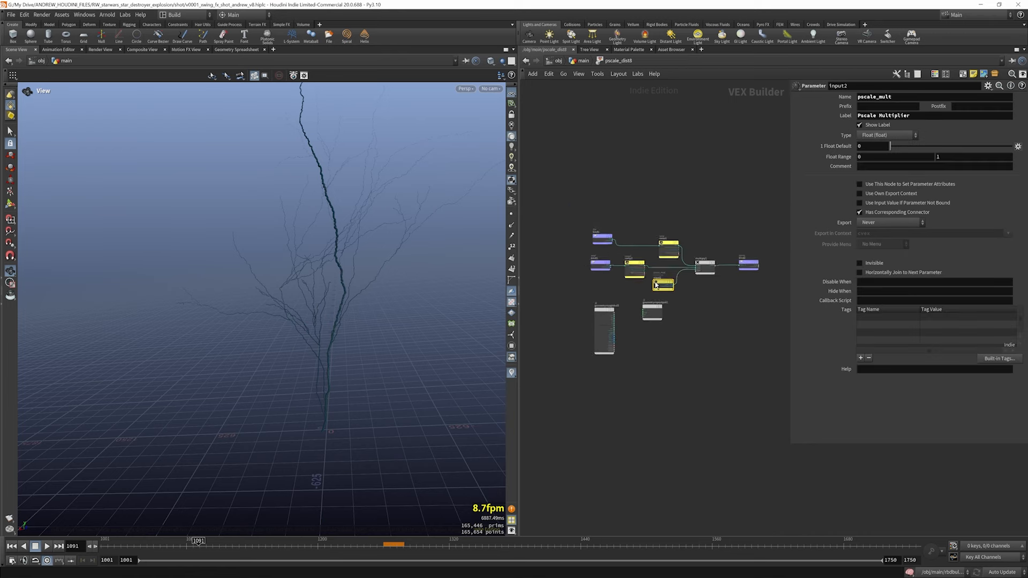
scroll(662, 284, up, 3)
scroll(662, 284, up, 1)
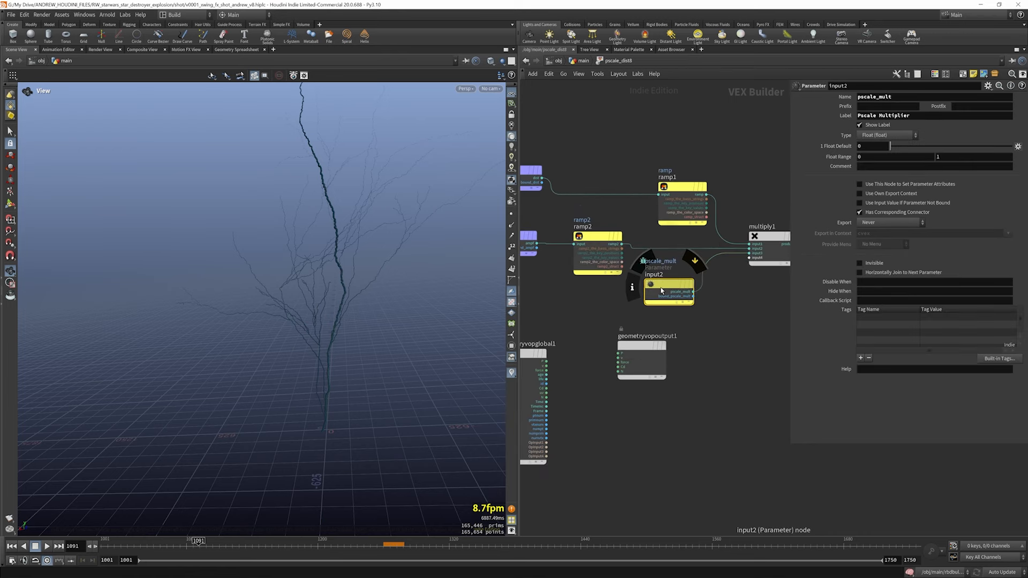
scroll(669, 273, down, 4)
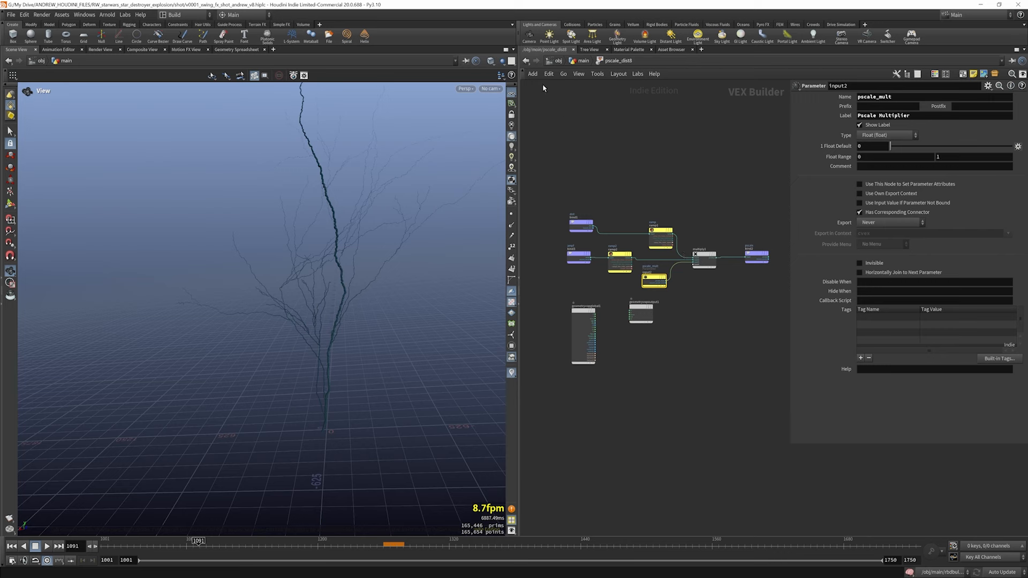
click(585, 61)
- Look through attribvop13's internal network, and display pscale_dist8 and color14 to compare the branches
double_click(593, 273)
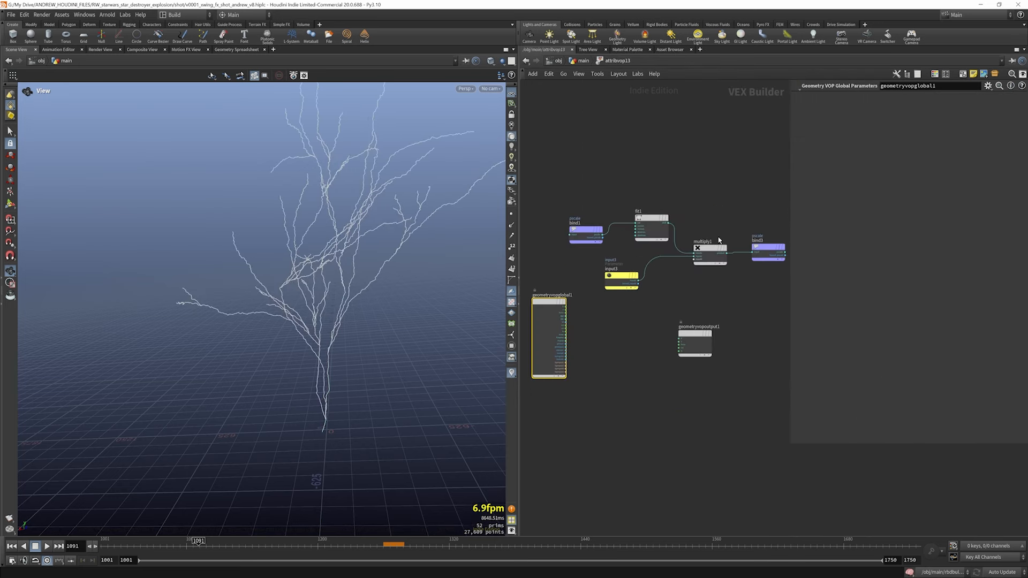
click(583, 60)
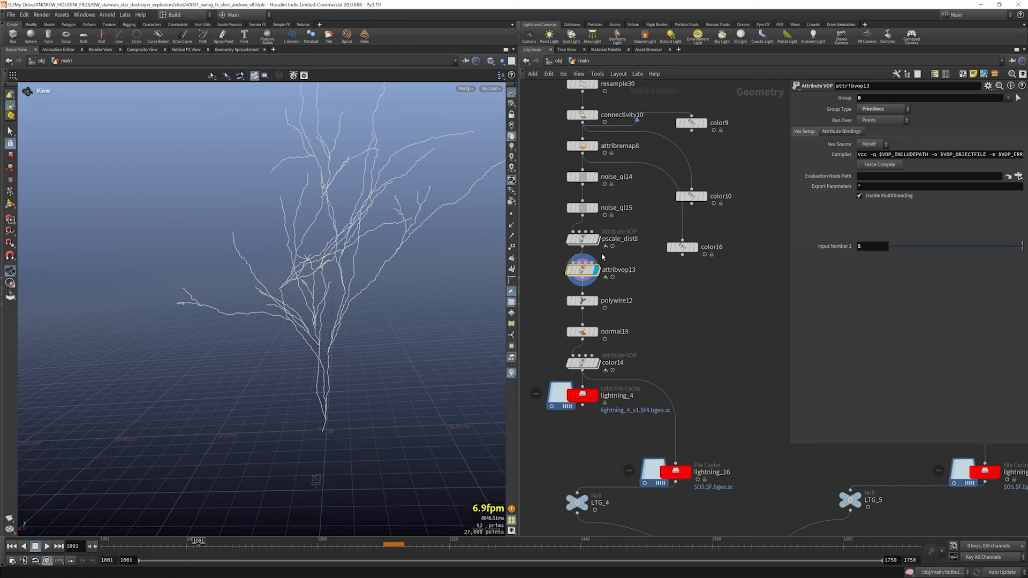
click(595, 239)
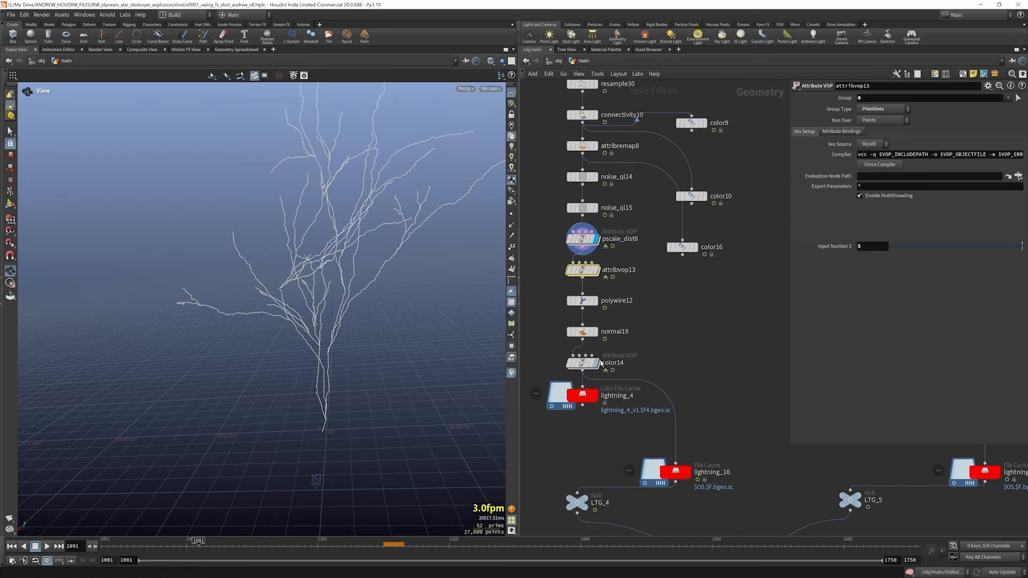
click(596, 364)
mouse_move(587, 271)
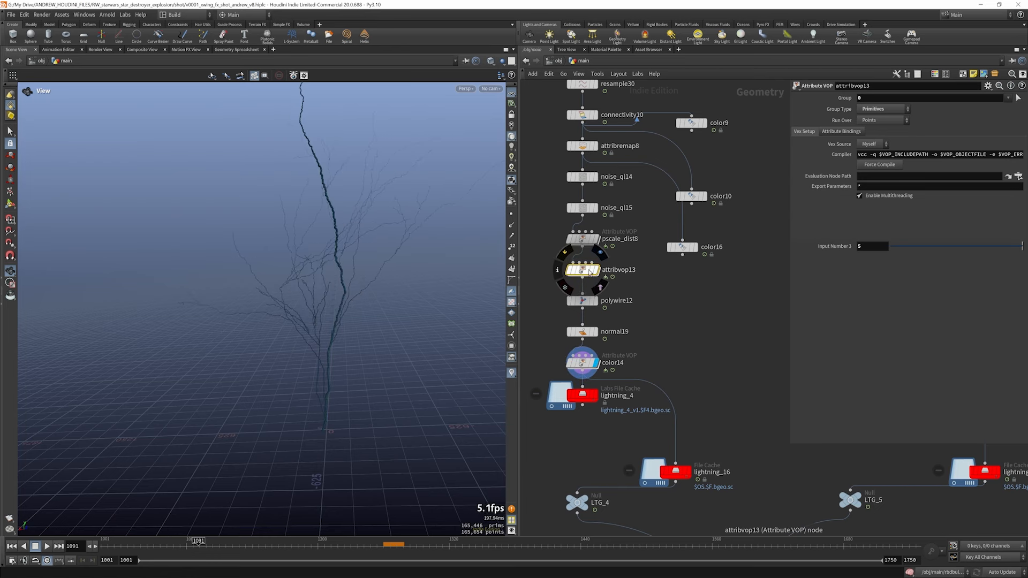
- Undo the last parameter change, and review attribvop13's attribute bindings and its internal pscale bind and Input Number 3 parameter
key(ctrl+z)
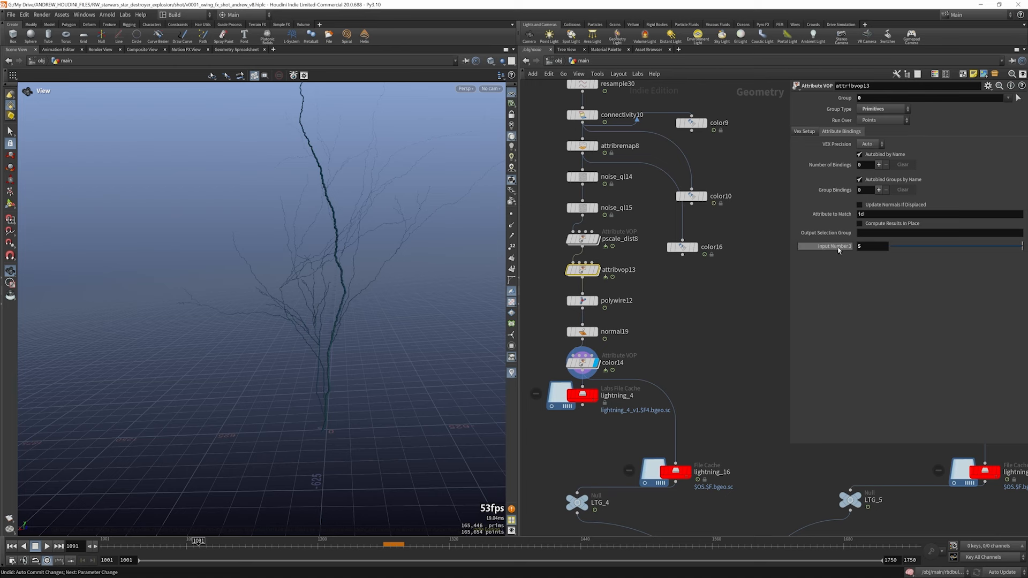
click(804, 136)
click(840, 134)
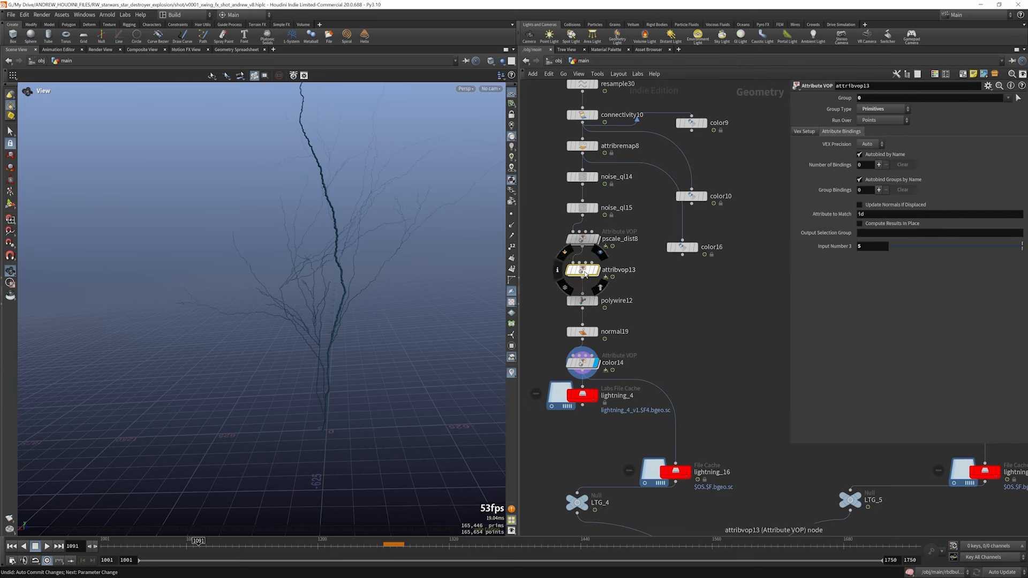
double_click(584, 270)
drag(625, 276, 624, 285)
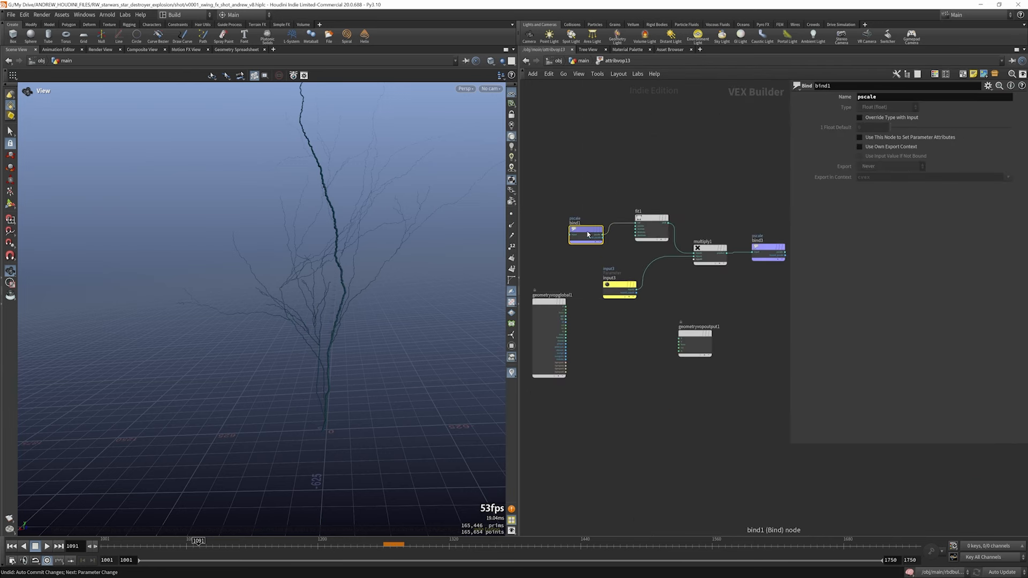
click(616, 286)
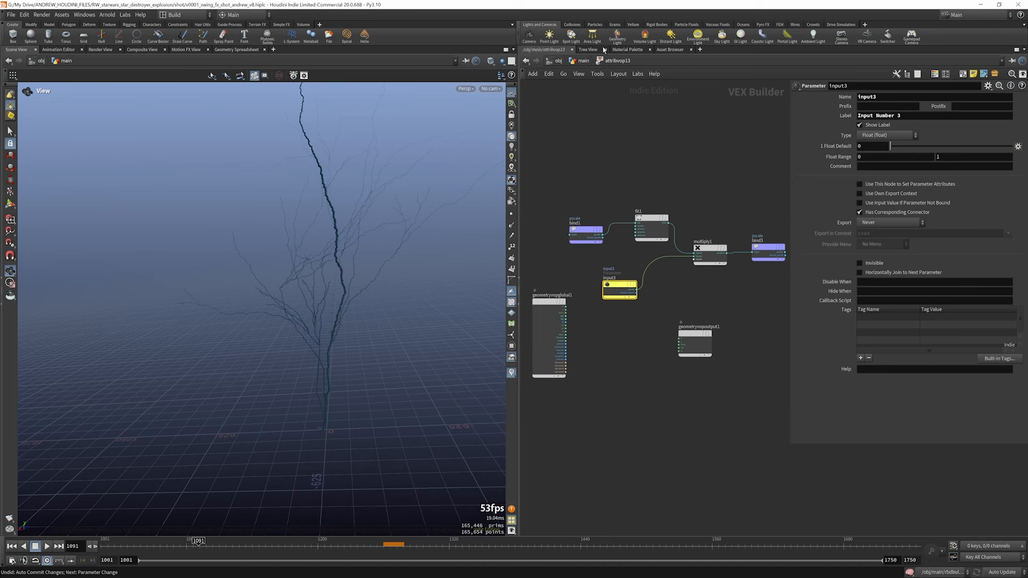
click(583, 61)
- Try primitives 1, 3 and 6 as attribvop13's Group to see which branch gets thickened
click(582, 363)
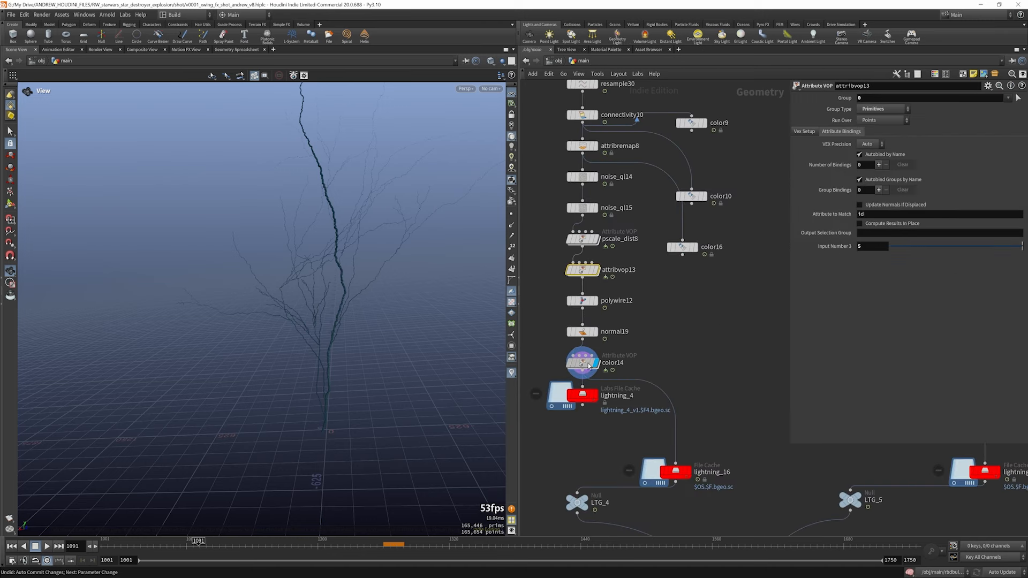
click(582, 268)
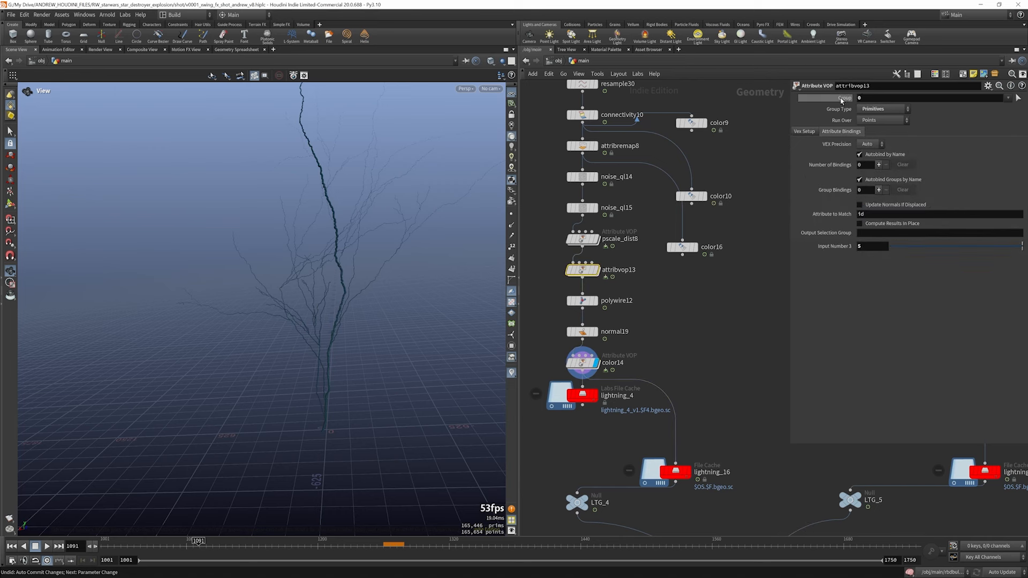
drag(866, 100, 841, 98)
text(1)
key(Return)
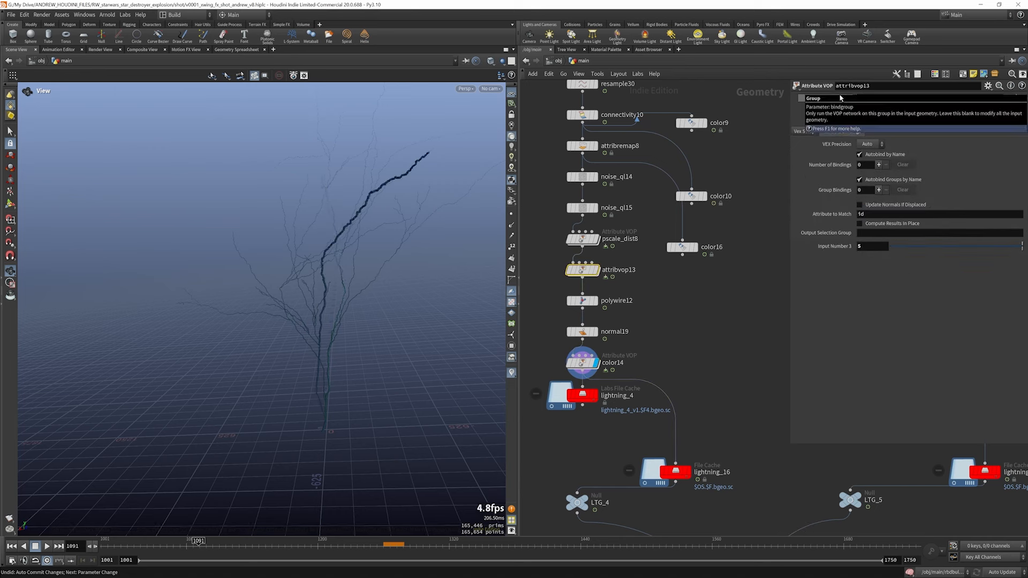
double_click(860, 98)
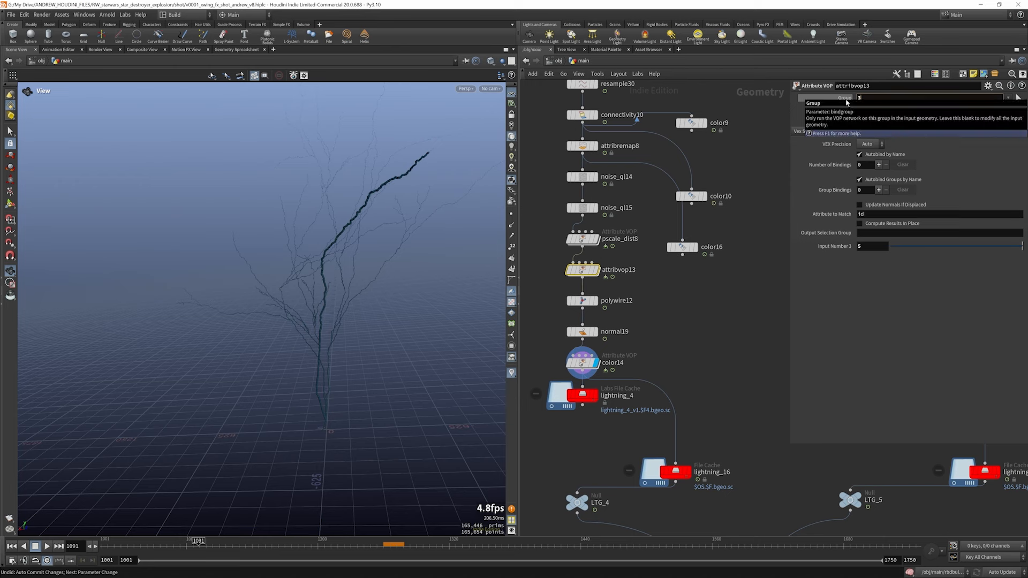
text(3)
key(Return)
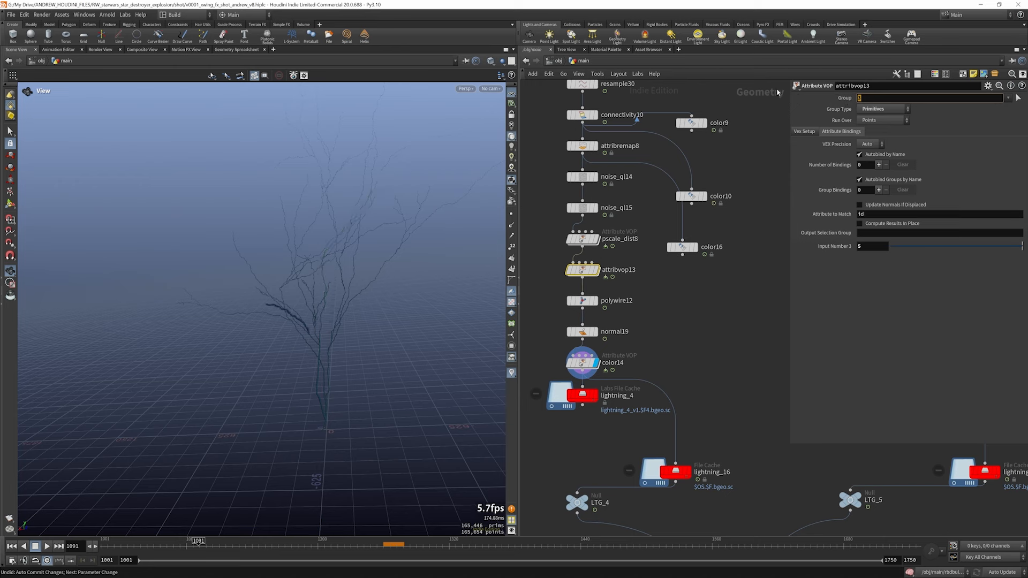
text(6)
key(Return)
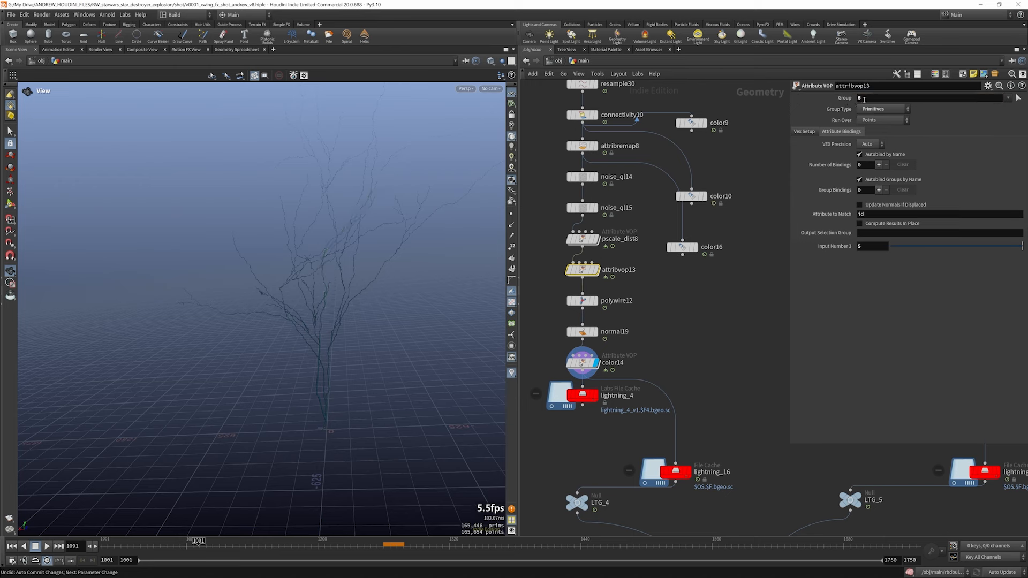
- Restore attribvop13's Group to 0, try Input Number 3 at about 18.6, and undo that increase
double_click(862, 99)
text(8)
key(Return)
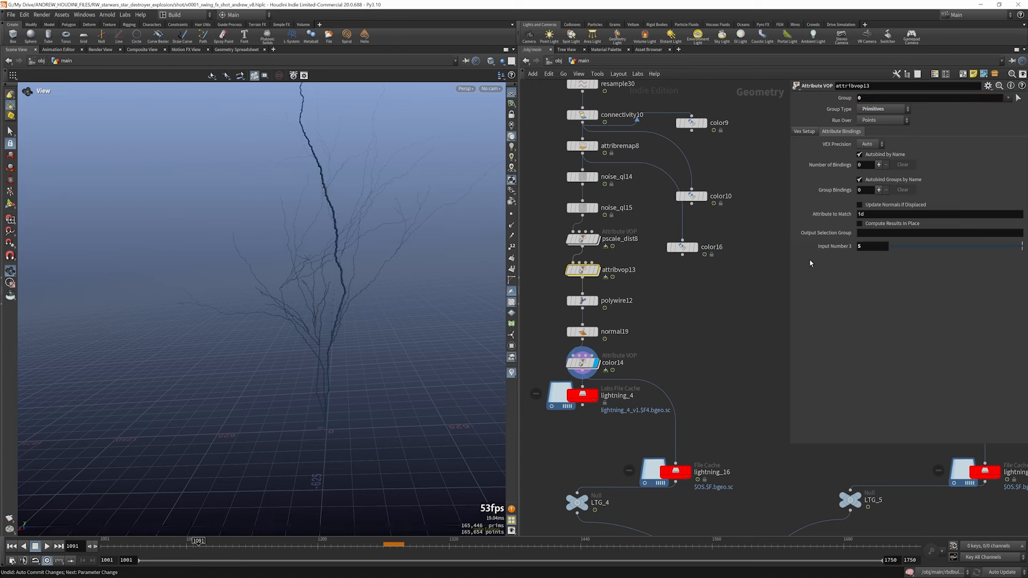
middle_drag(862, 247, 864, 249)
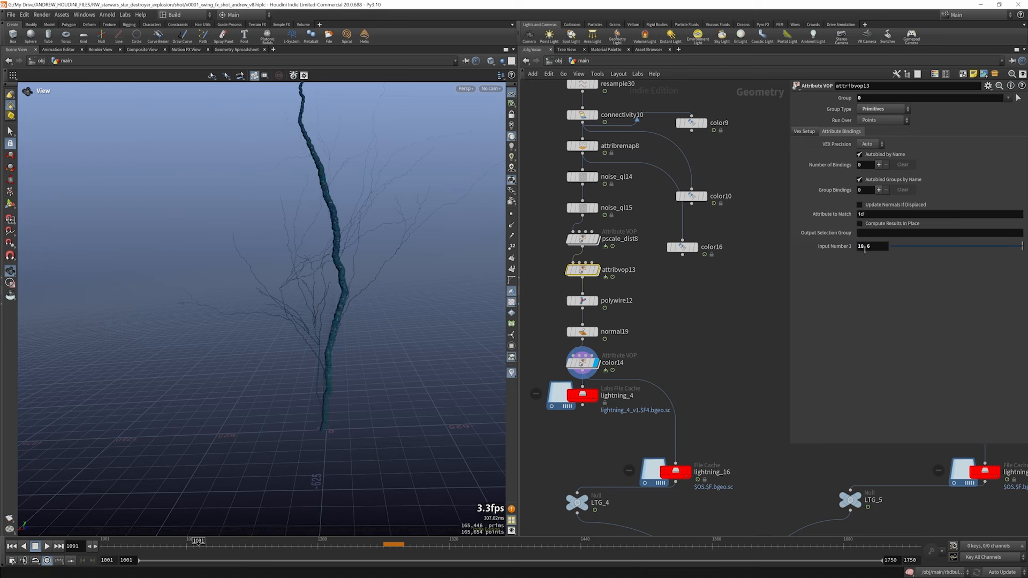
key(ctrl+z)
- Display polywire12, compare its wires with attribvop13's curves, and reveal the expression driving its Wire Radius
click(588, 301)
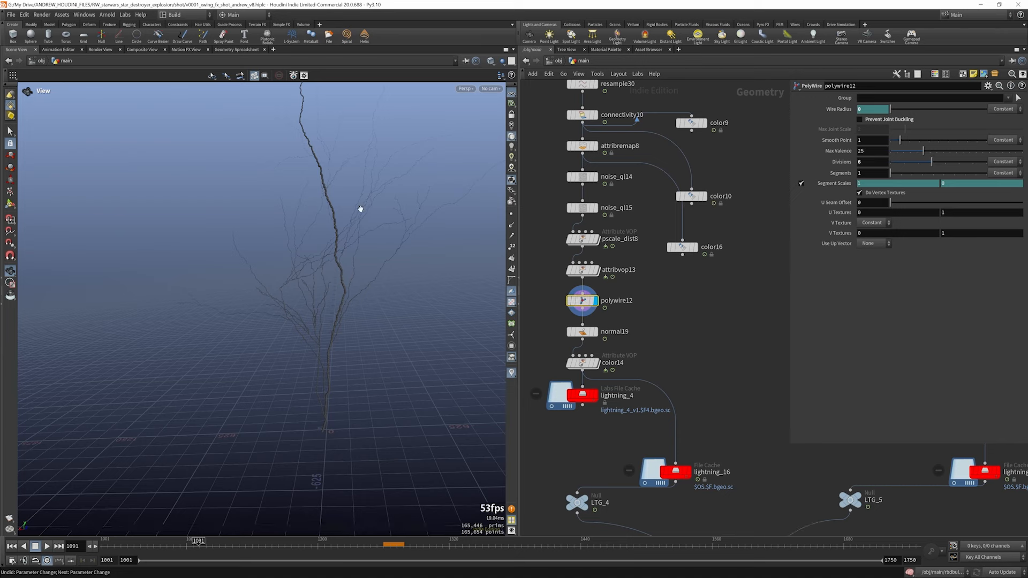
drag(311, 191, 457, 271)
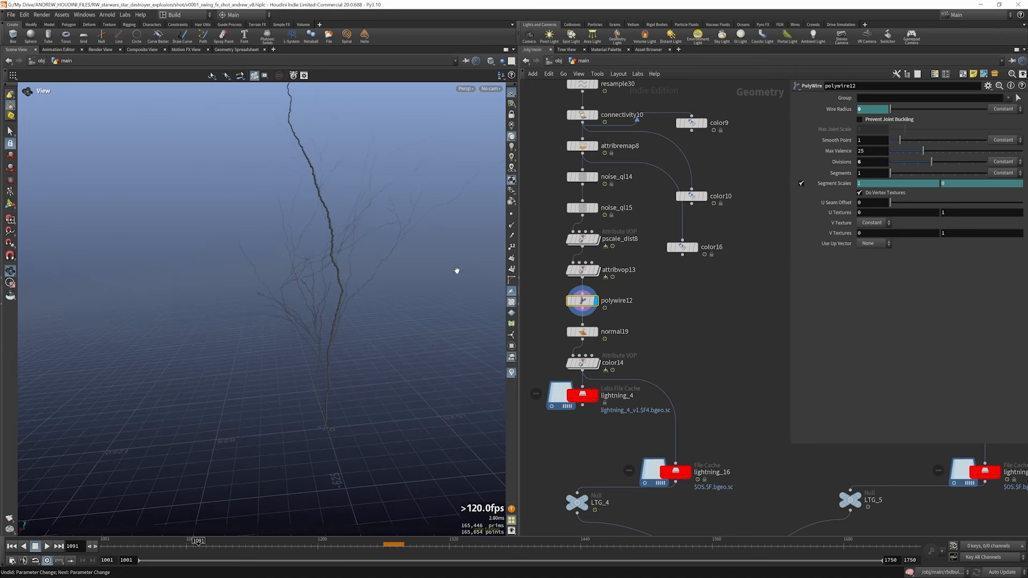
click(599, 271)
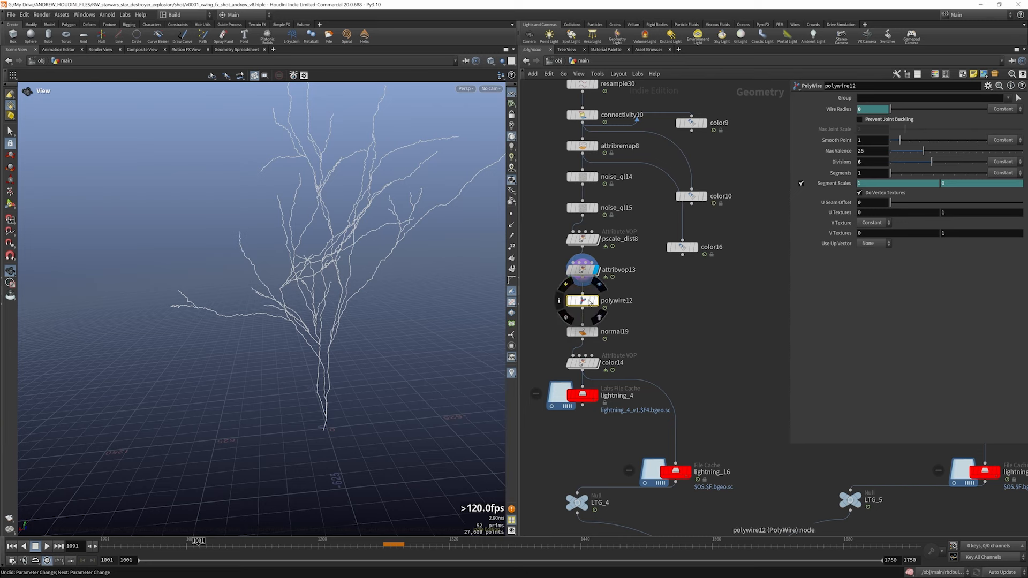
click(595, 301)
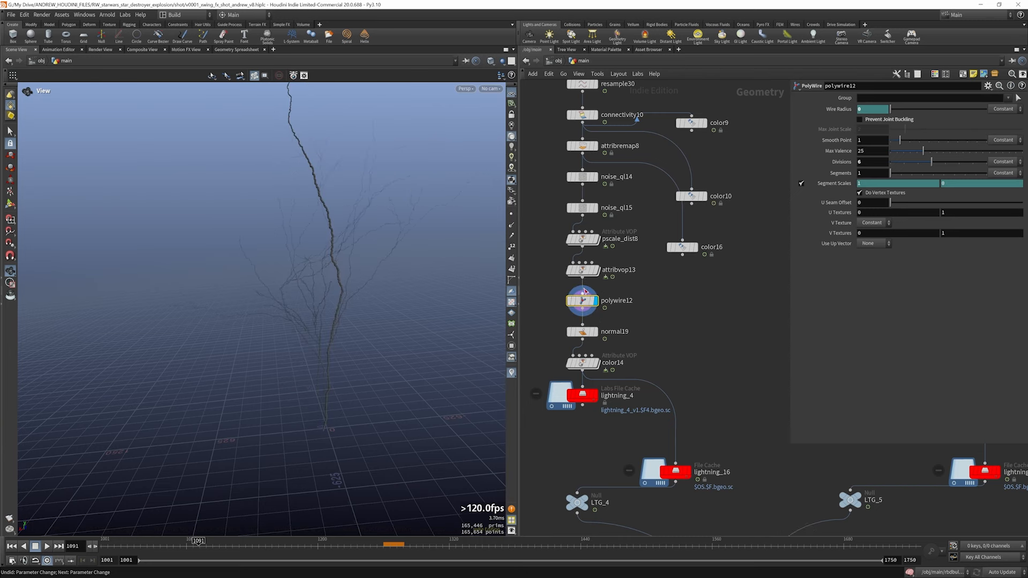
click(832, 111)
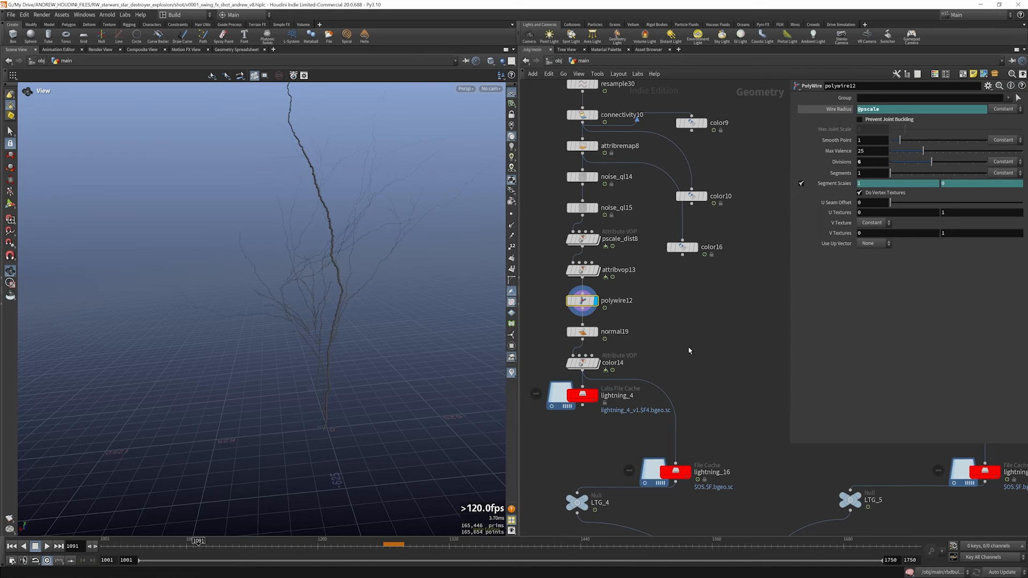
- Display normal19 and color14 in turn and review their settings and the resulting branches
click(595, 332)
click(583, 333)
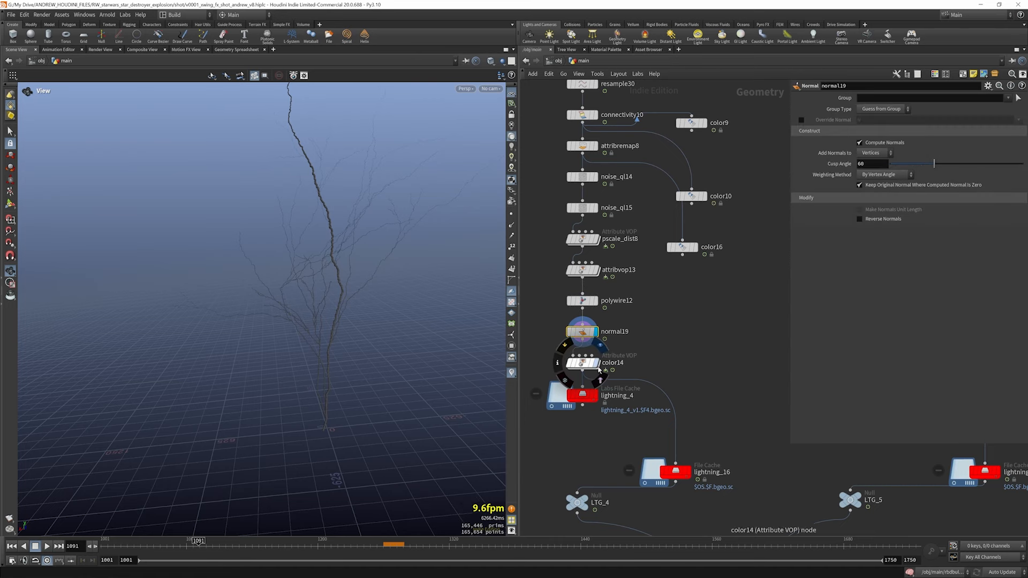
click(596, 364)
click(589, 364)
- Examine color14's internal network from the class bind and flow noise to the ramp, and return to the main network
double_click(588, 364)
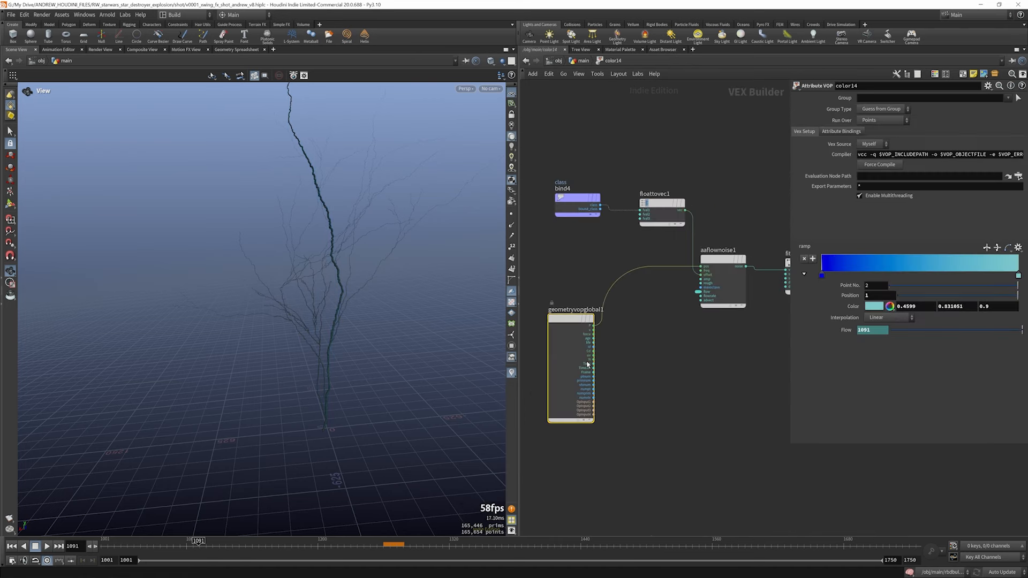
scroll(532, 198, down, 3)
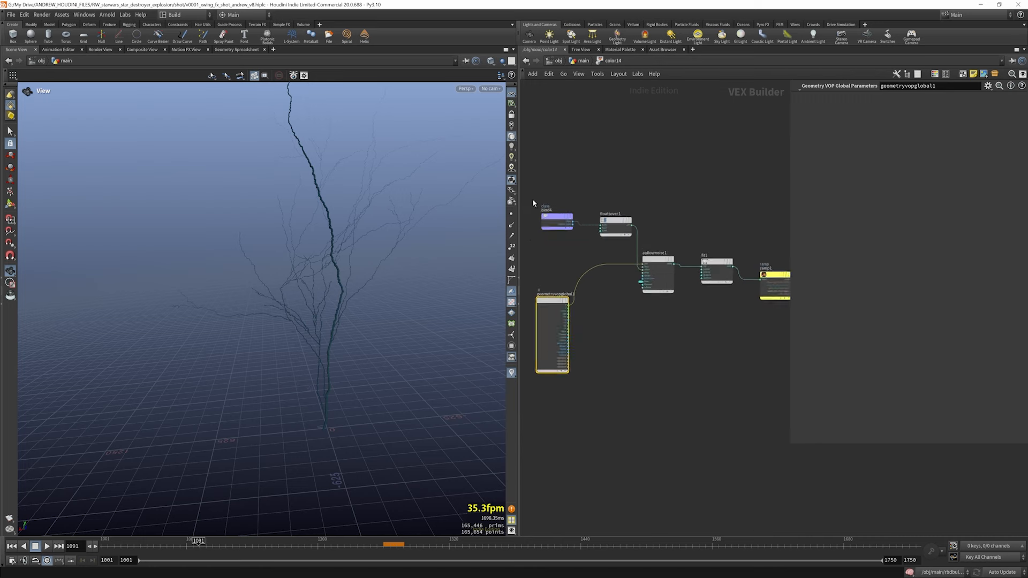
scroll(586, 248, up, 2)
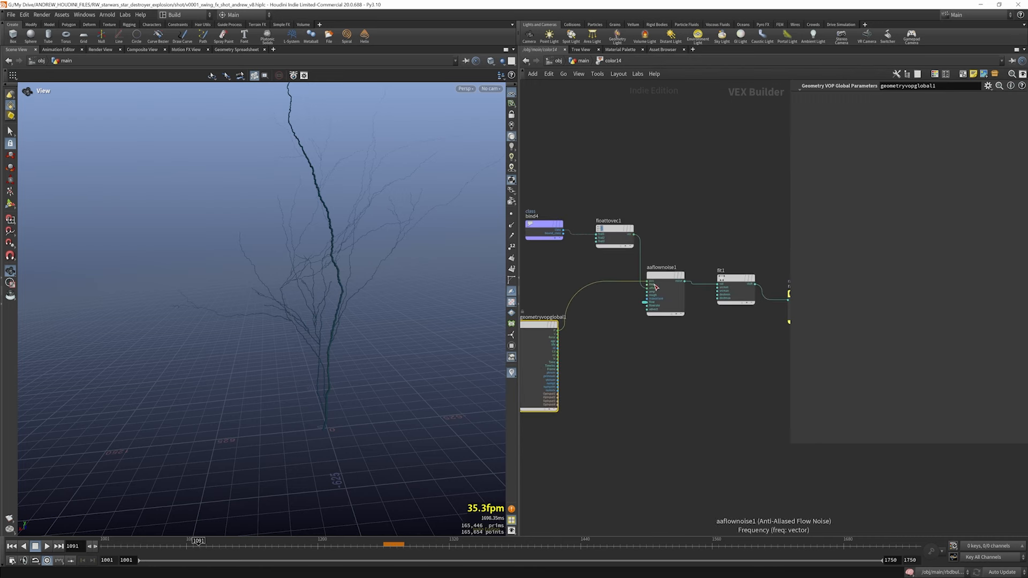
scroll(650, 292, down, 3)
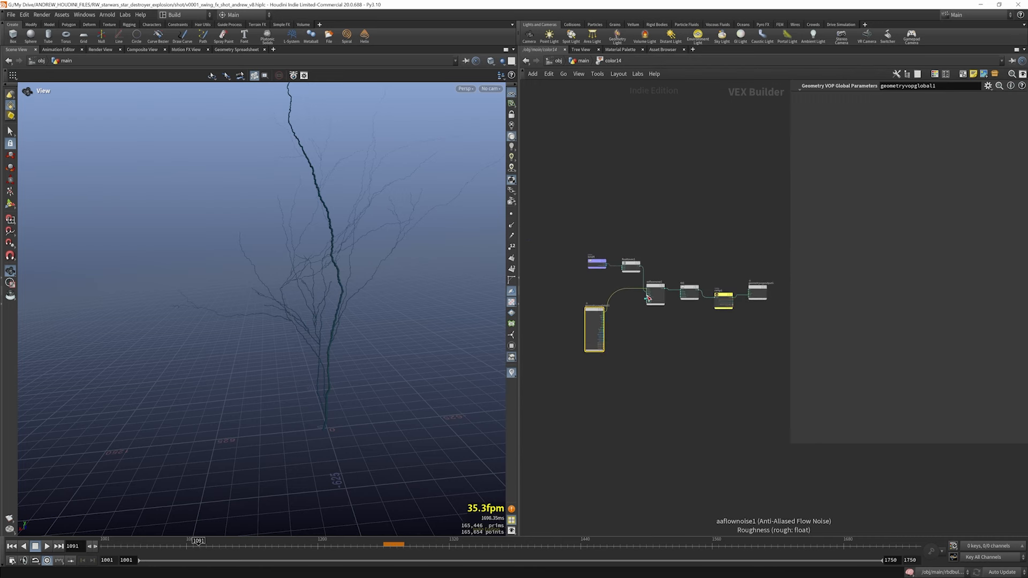
scroll(714, 294, up, 3)
click(585, 62)
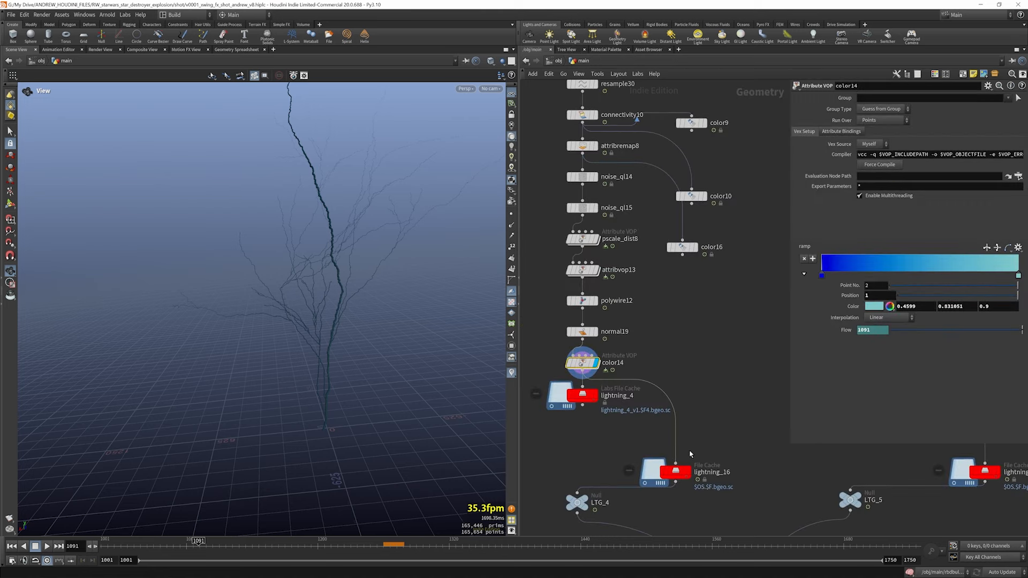
- Display the lightning_16 cache, and in the BOLTS section display object_merge56 to examine the imported X-wing
click(691, 473)
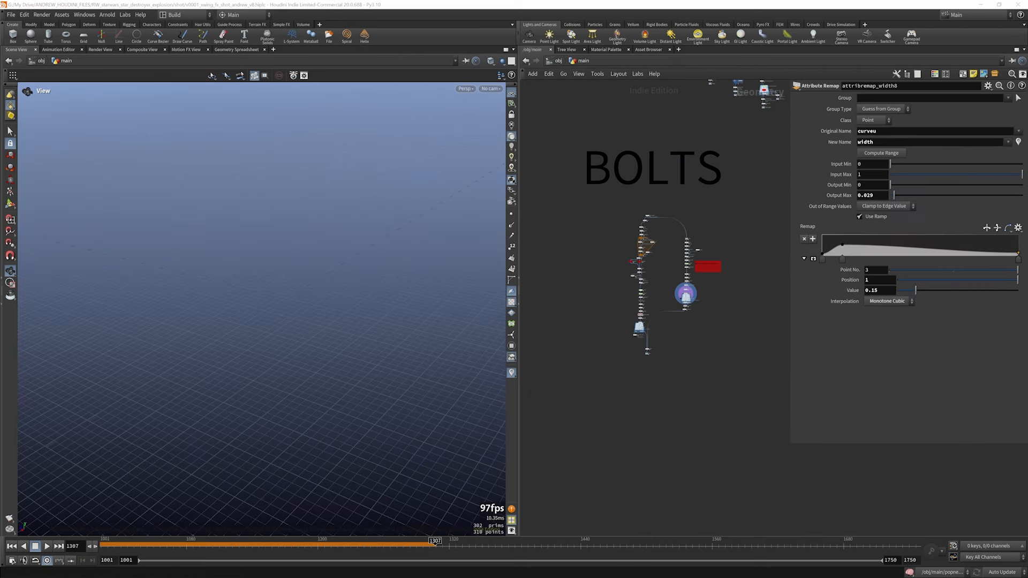
scroll(650, 211, up, 4)
scroll(650, 215, up, 5)
click(653, 233)
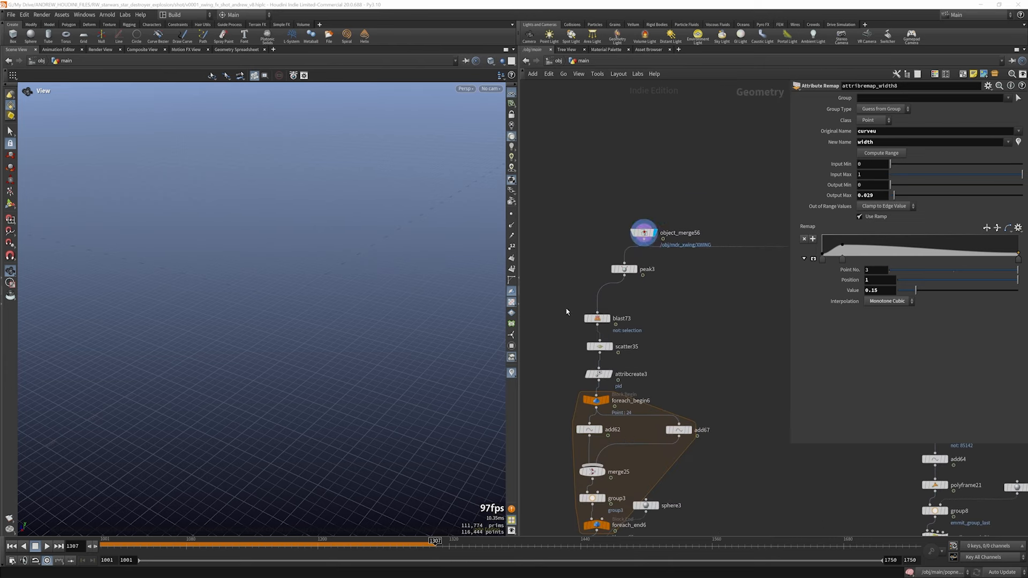
scroll(625, 206, down, 6)
scroll(683, 232, down, 3)
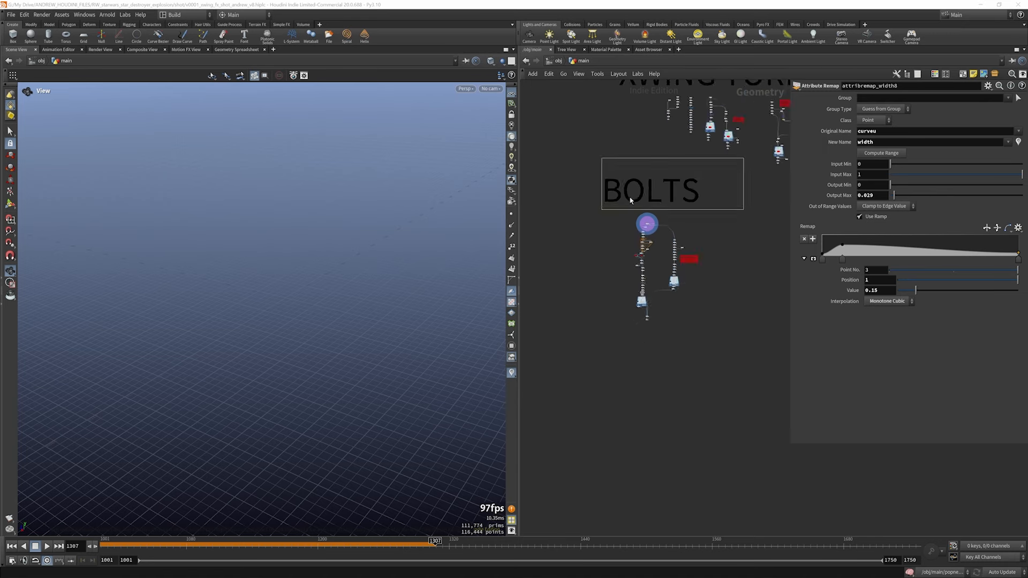
scroll(651, 228, up, 5)
scroll(642, 225, down, 4)
scroll(656, 249, up, 3)
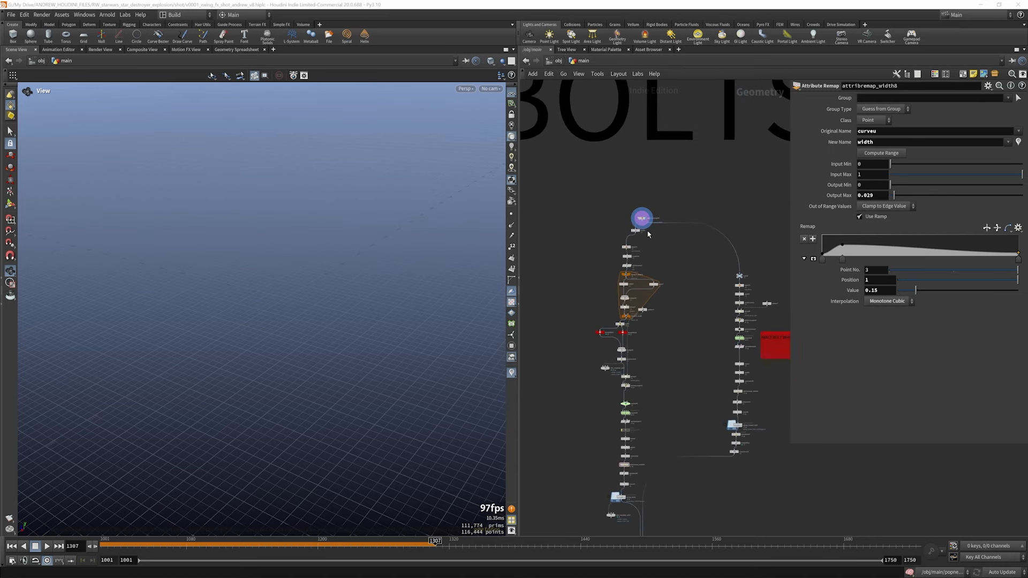
scroll(634, 219, up, 5)
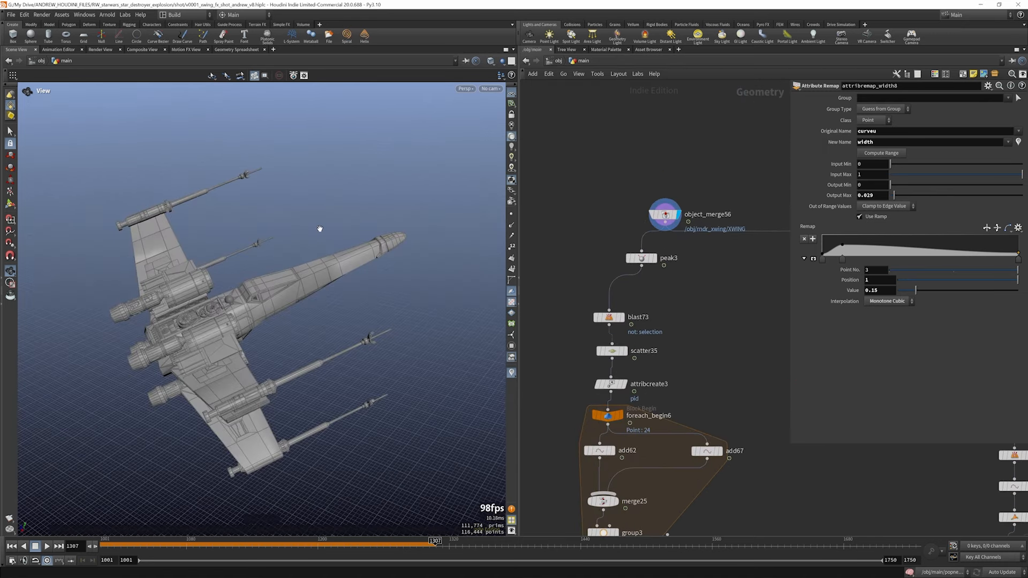
scroll(632, 225, down, 2)
scroll(624, 209, up, 4)
- Step from peak3 to blast73, display blast73 and inspect its group settings and the hull pieces it keeps
click(653, 184)
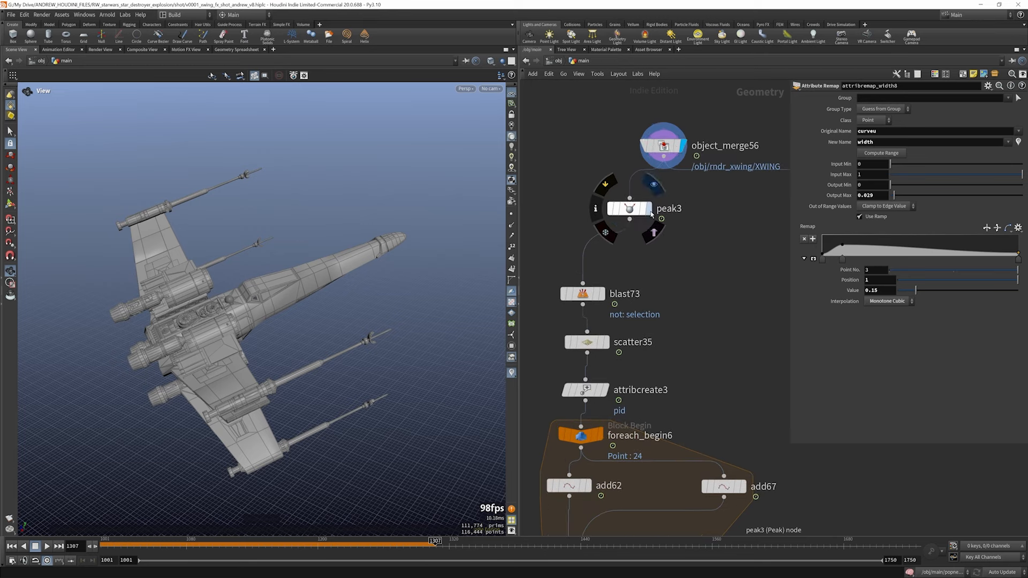
scroll(608, 184, down, 4)
scroll(594, 228, up, 4)
click(611, 216)
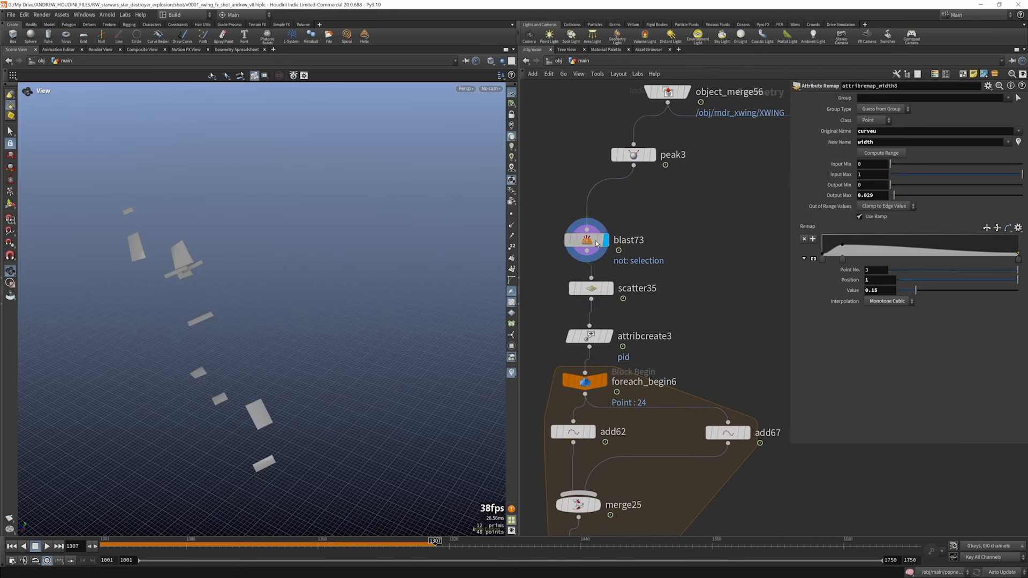
click(587, 240)
drag(239, 311, 206, 281)
scroll(636, 278, down, 3)
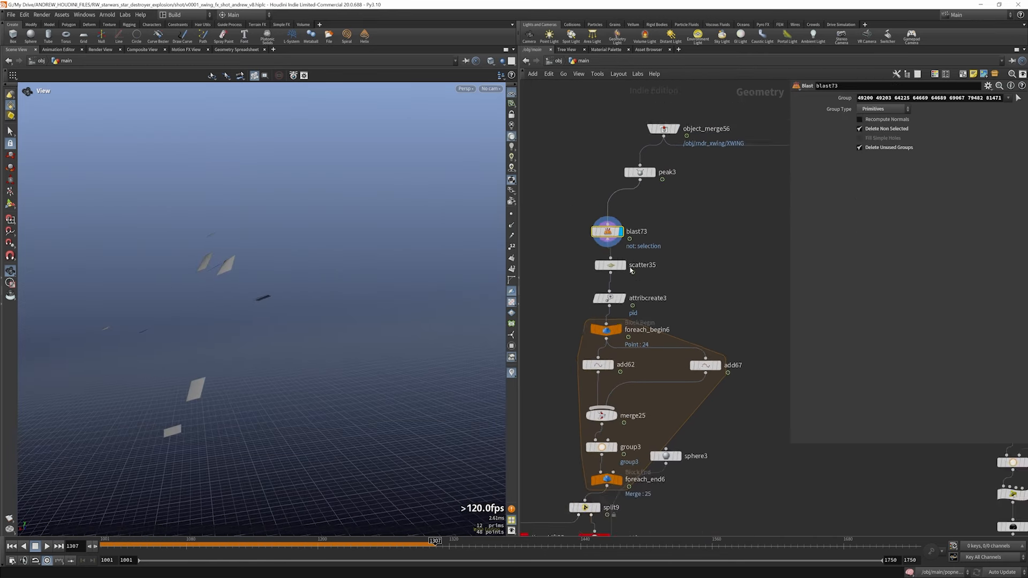
- Display scatter35 and attribcreate3 in turn and review the scattered points and the pid attribute's settings
scroll(625, 270, up, 4)
click(624, 262)
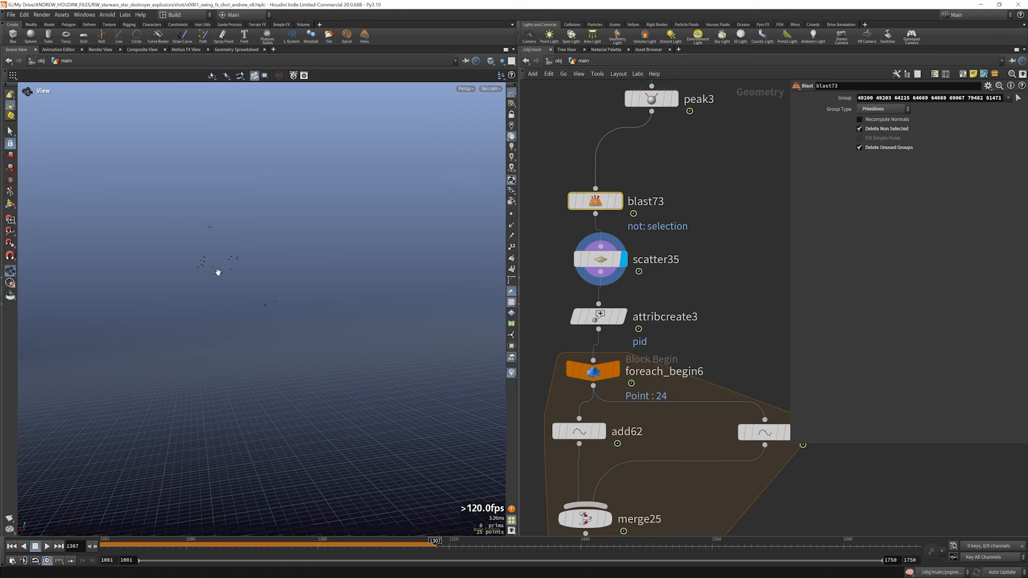
click(622, 316)
click(598, 316)
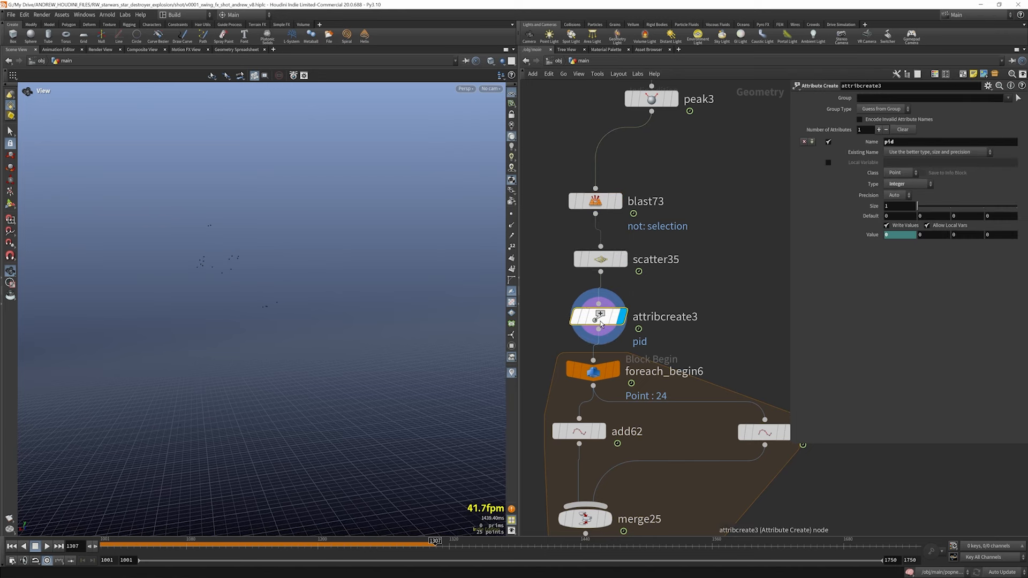
mouse_move(241, 278)
mouse_down()
mouse_move(214, 275)
mouse_move(245, 277)
mouse_up()
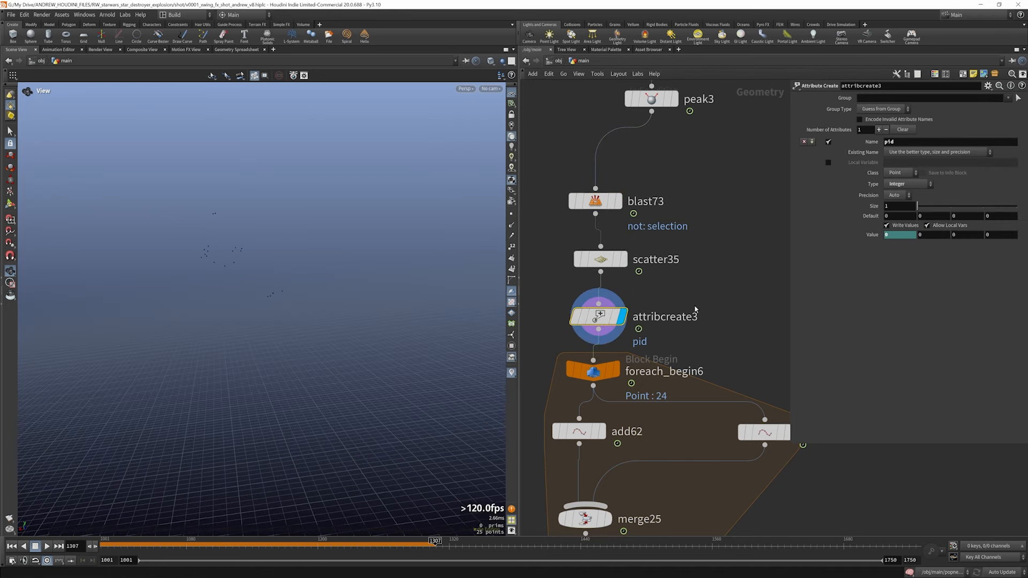
scroll(676, 263, down, 3)
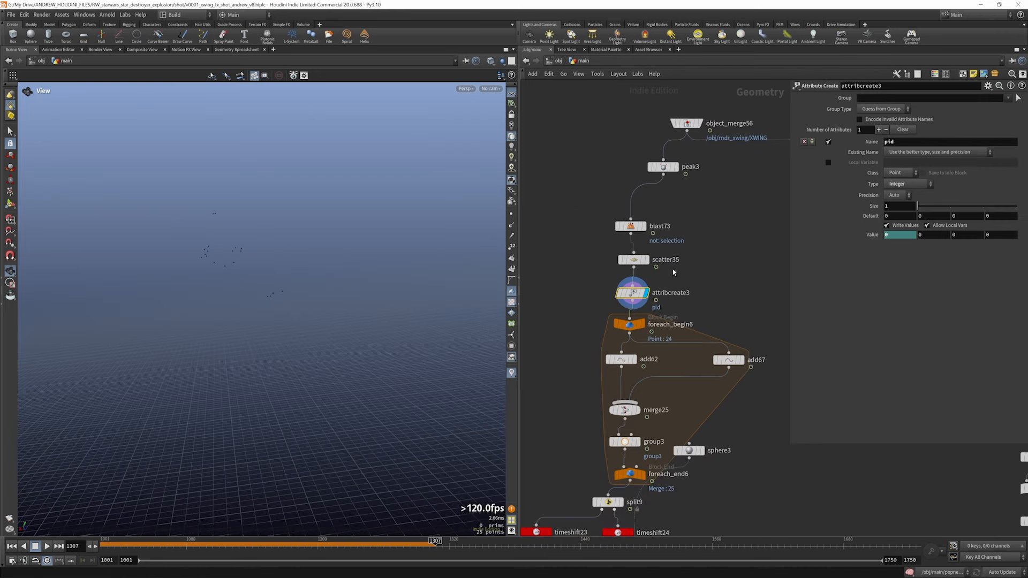
- Turn on point numbers in the viewport and compare the lines drawn by add62 and add67 with scatter35 bypassed
click(512, 247)
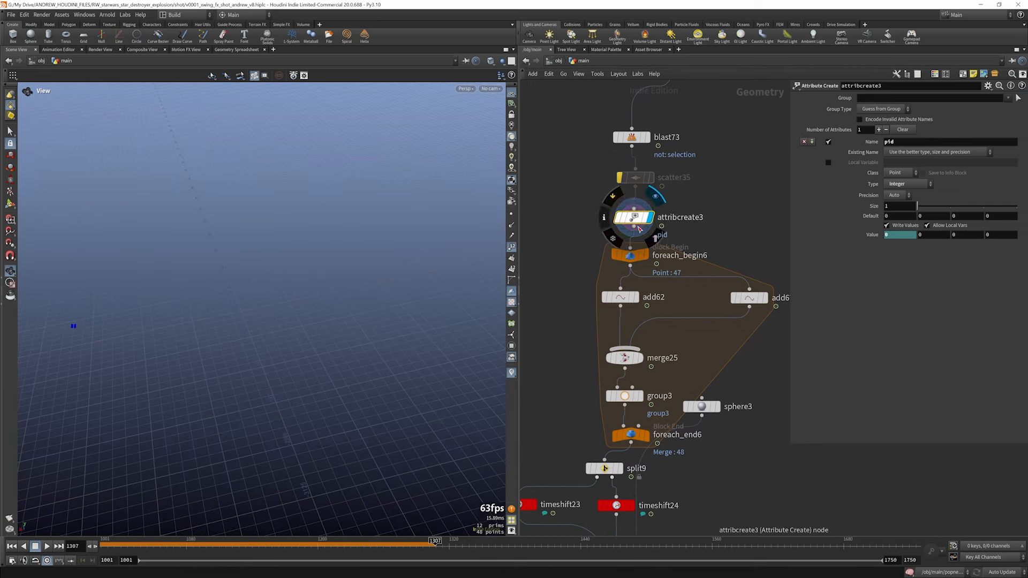
mouse_move(648, 261)
drag(627, 297, 610, 298)
click(620, 298)
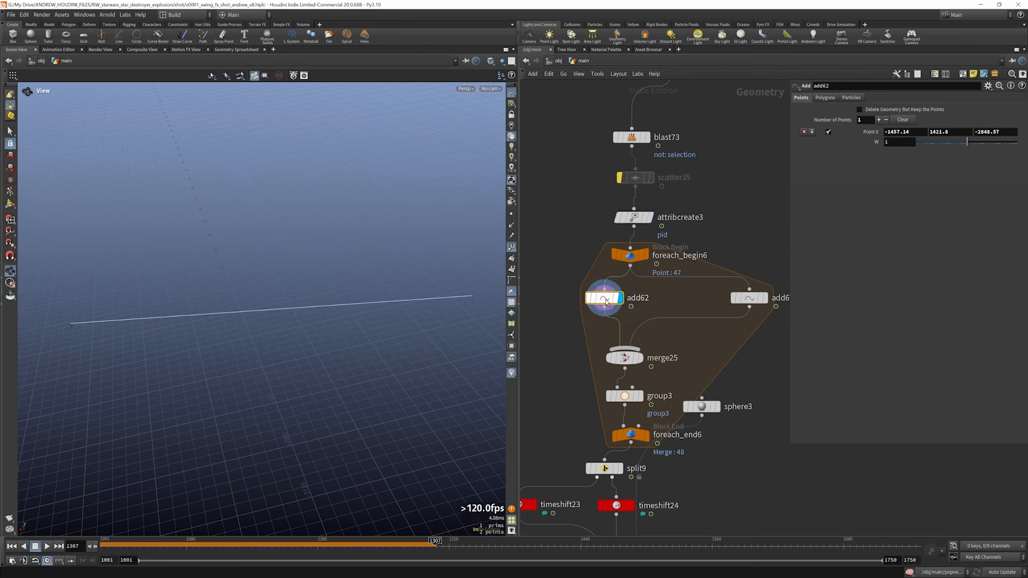
mouse_move(757, 304)
click(766, 299)
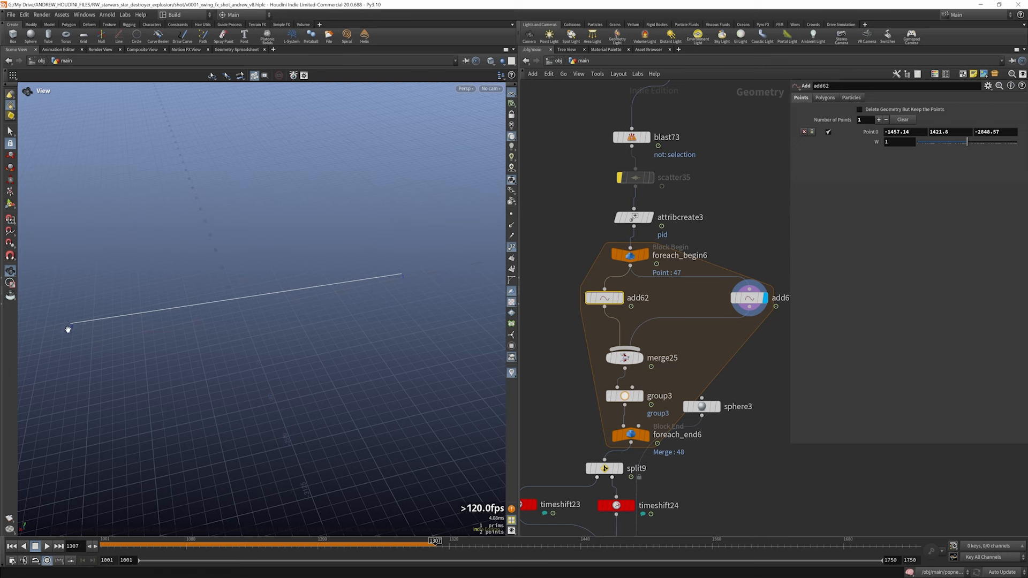
- Re-enable scatter35 and display its points, followed by the lines of add62 and add67
mouse_move(636, 183)
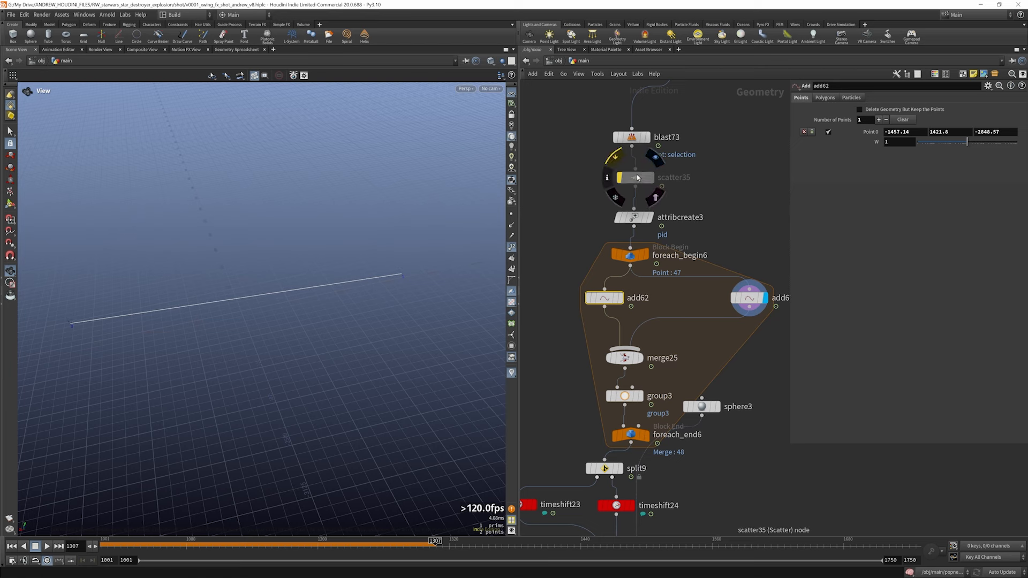
click(620, 177)
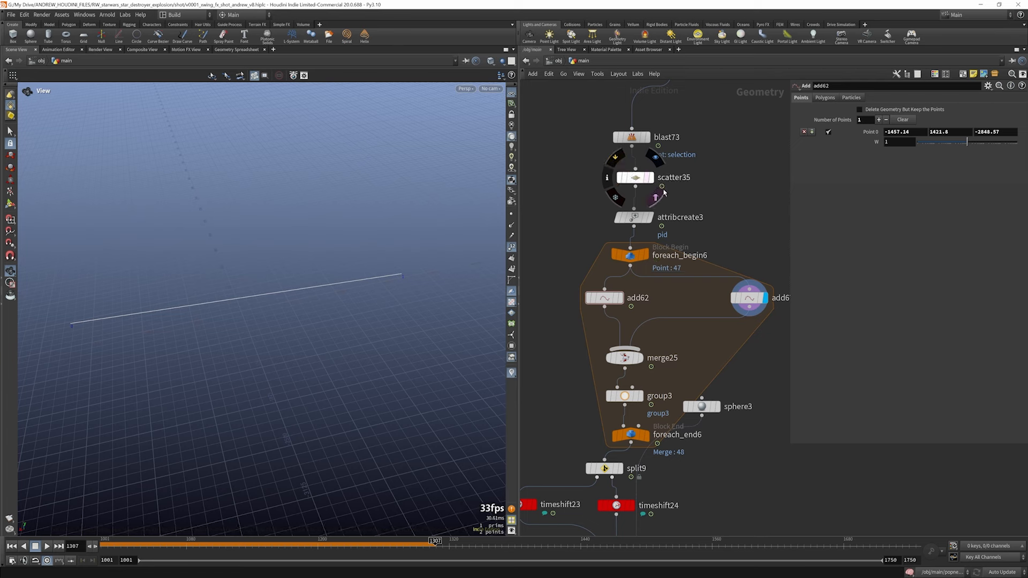
click(652, 179)
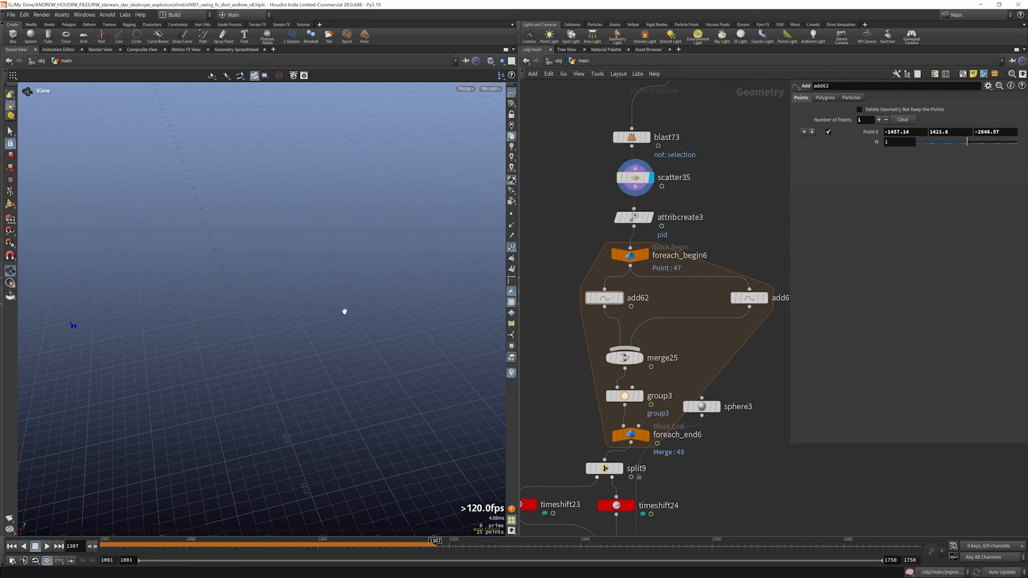
click(620, 298)
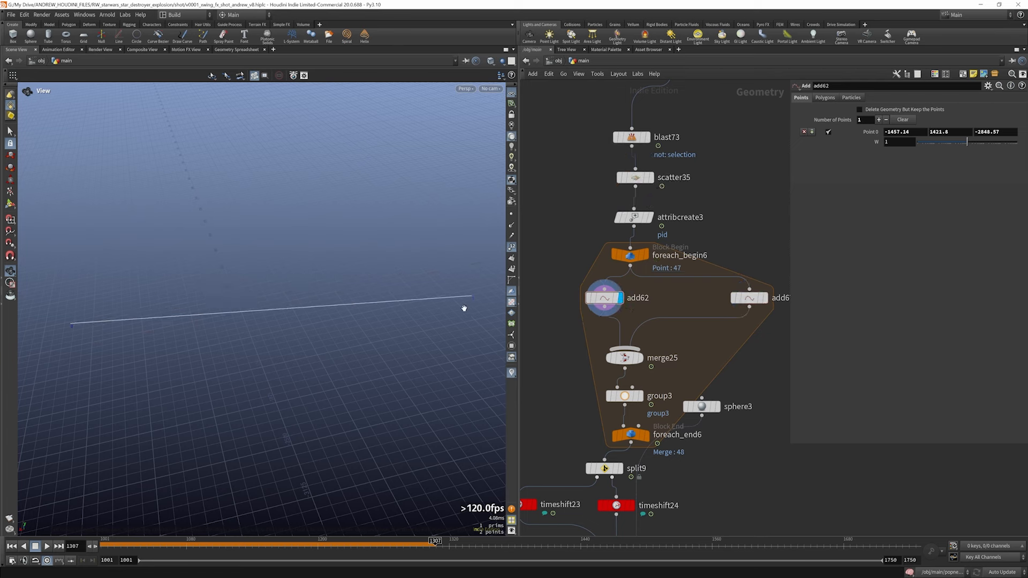
click(765, 298)
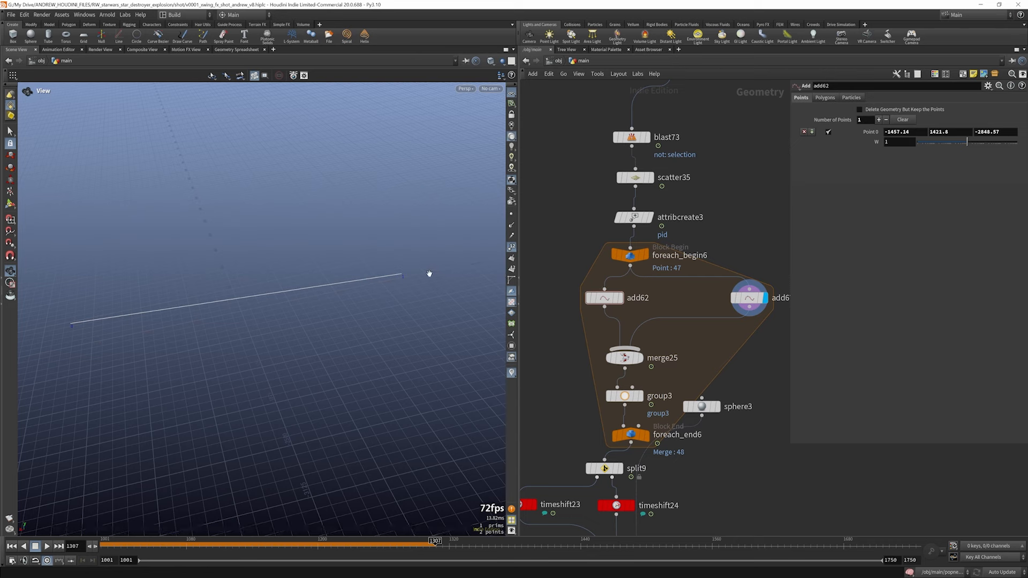
- Display foreach_end6 and examine the looped lines up close at their start points and along their full length
click(646, 435)
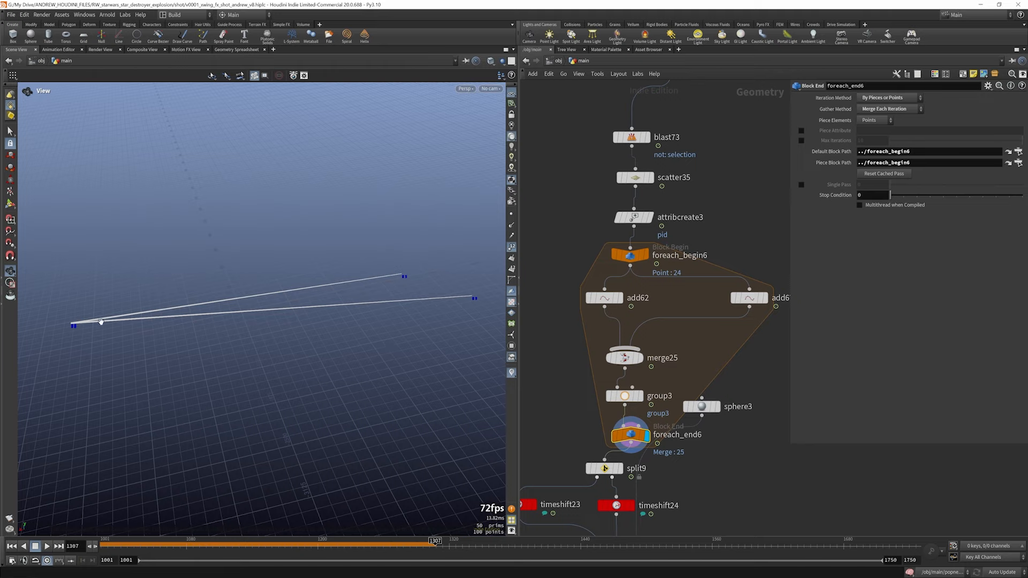
scroll(71, 323, up, 10)
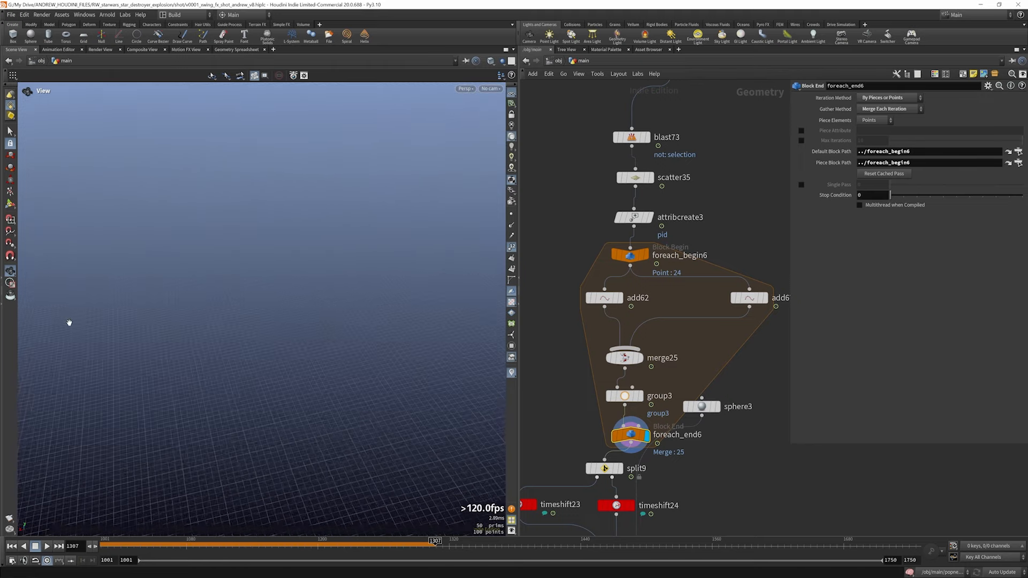
middle_drag(69, 323, 352, 320)
scroll(348, 316, up, 8)
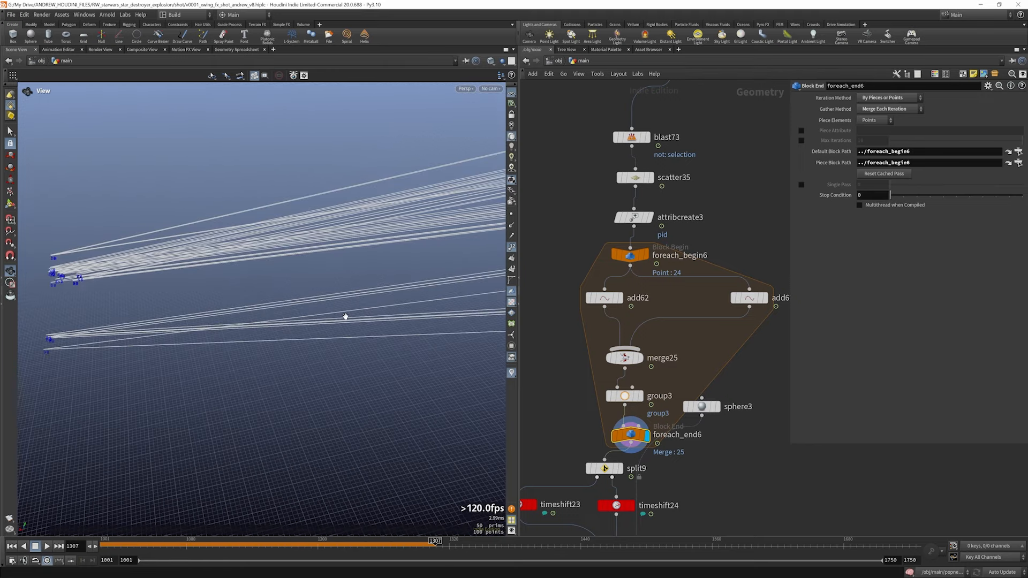
scroll(140, 311, down, 6)
scroll(140, 311, down, 8)
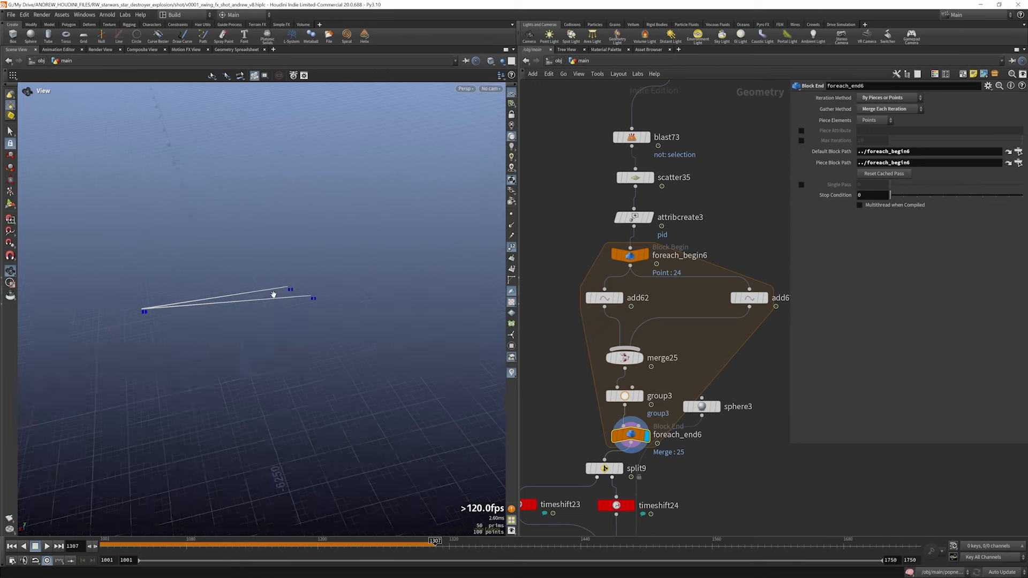
scroll(298, 291, up, 4)
drag(298, 291, 448, 270)
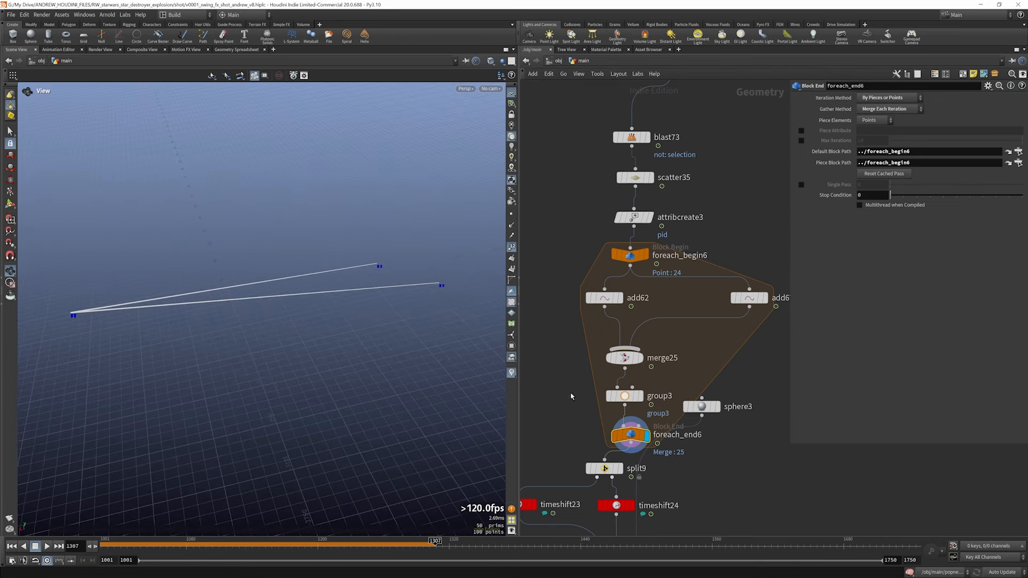
- Display group3 and split9 in turn and review how group3 separates one set of lines from the other
click(630, 399)
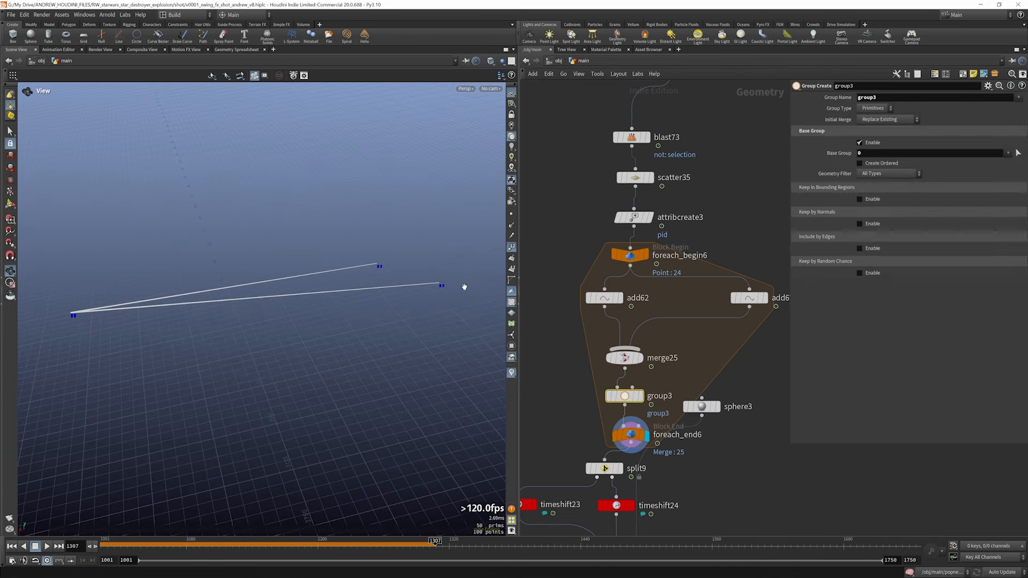
click(640, 397)
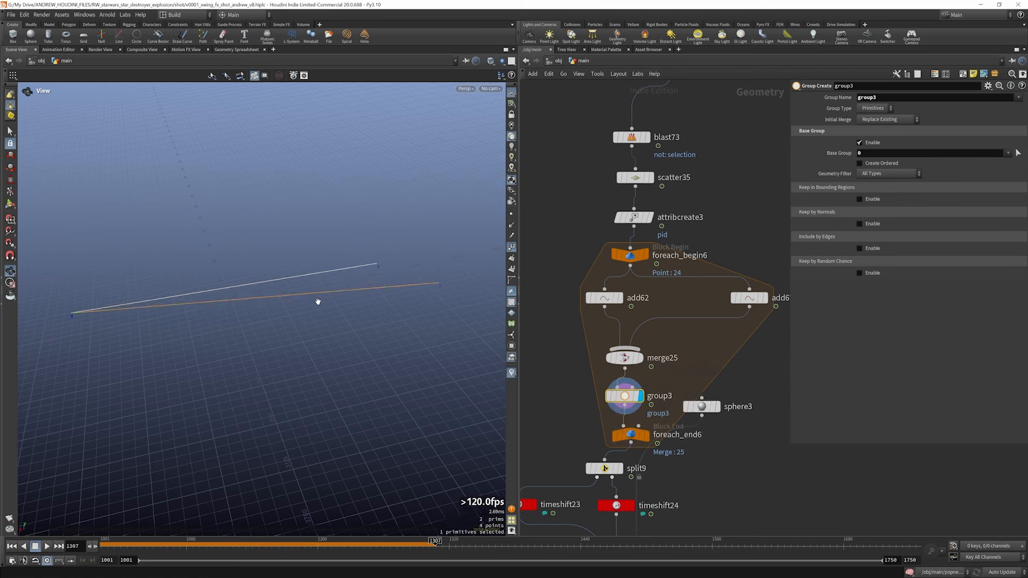
scroll(618, 334, down, 3)
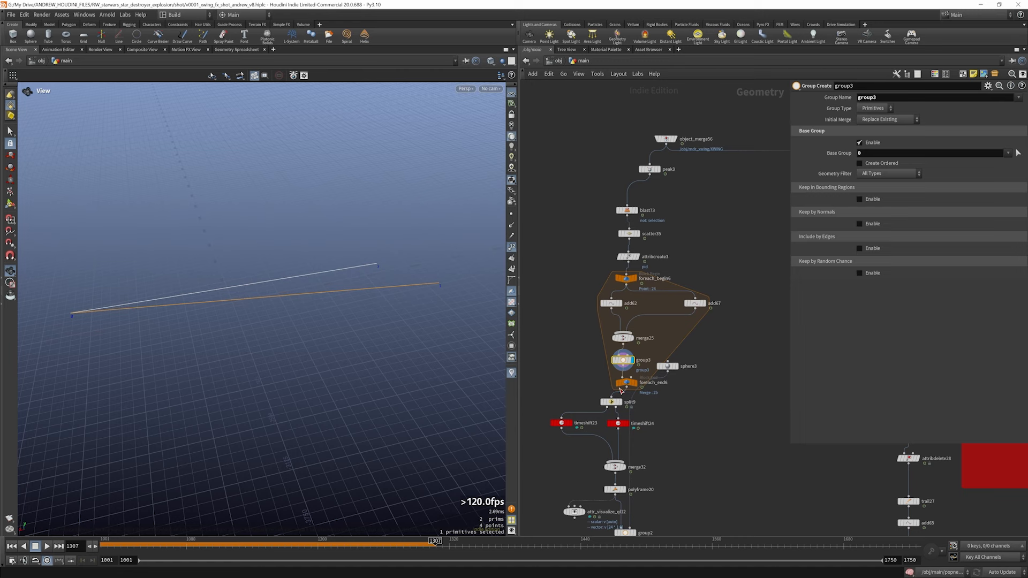
scroll(621, 390, up, 3)
click(616, 362)
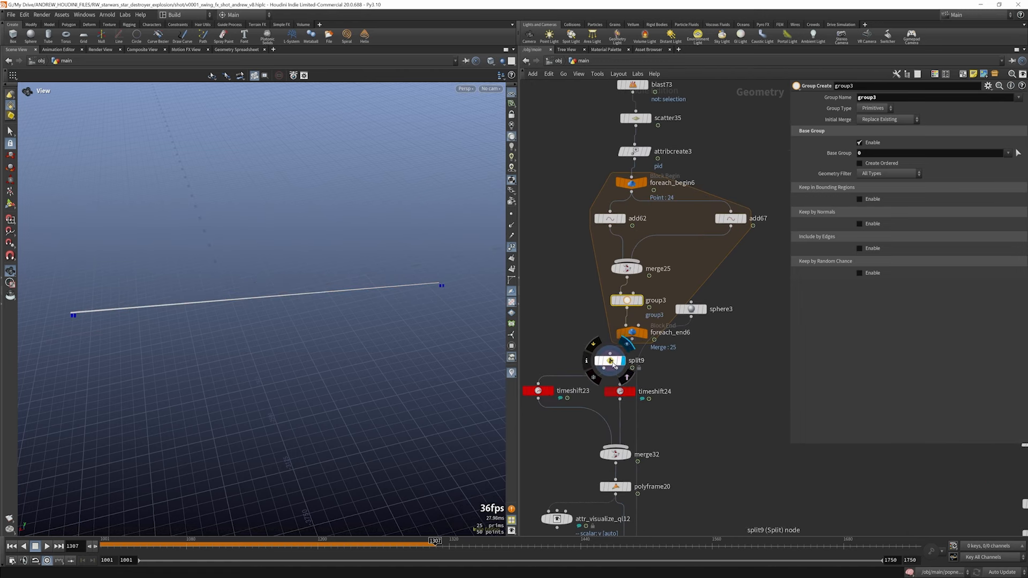
click(612, 362)
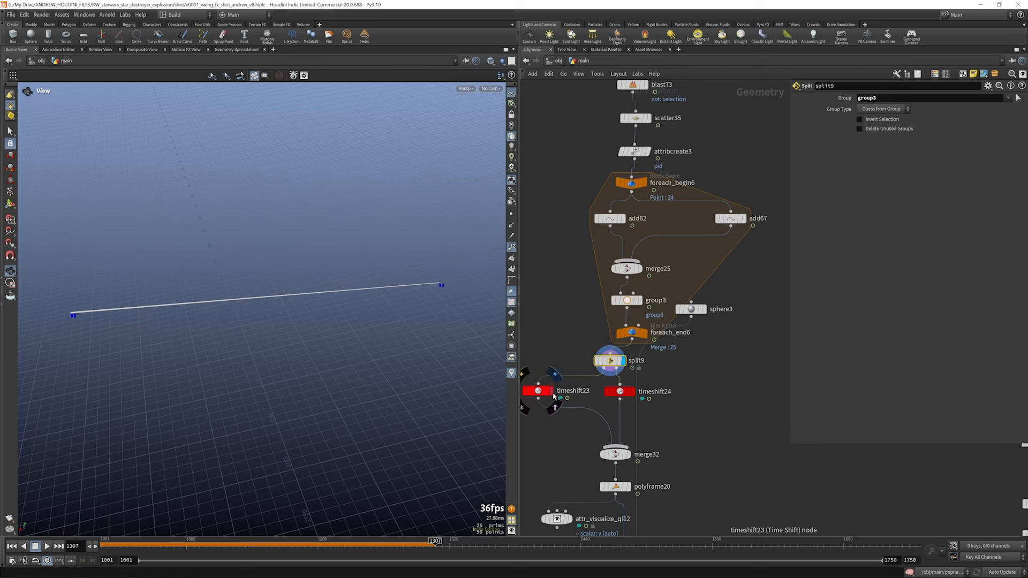
- Display timeshift24 and merge32 in turn and check how the two time-shifted line sets are combined
click(635, 393)
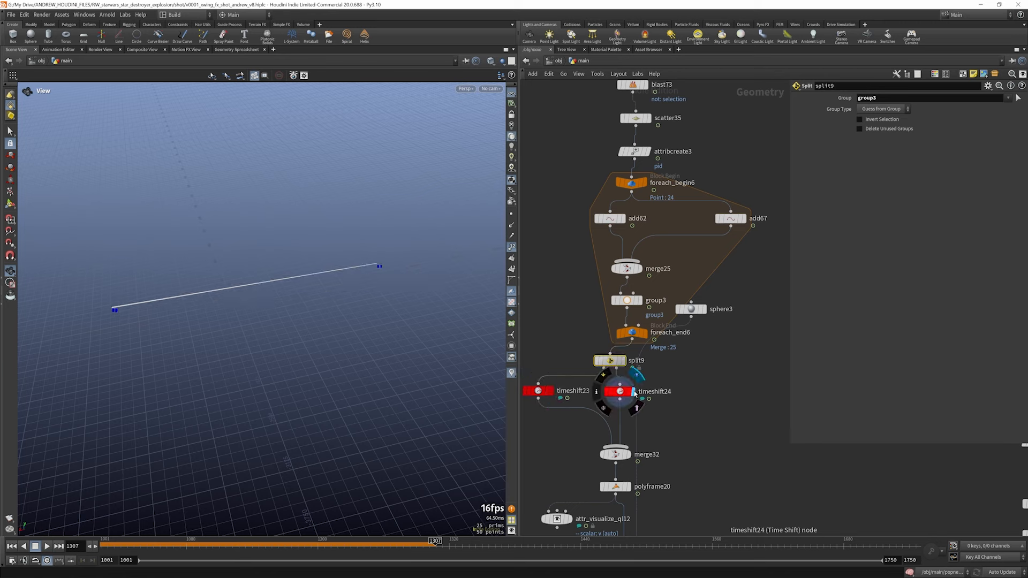
scroll(652, 356, down, 3)
scroll(637, 408, up, 3)
click(633, 407)
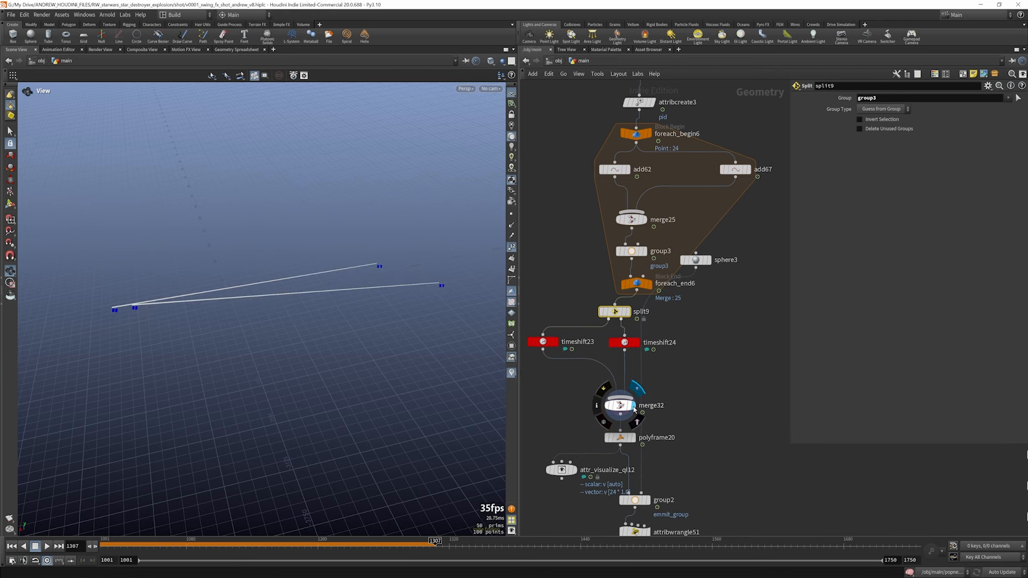
click(622, 410)
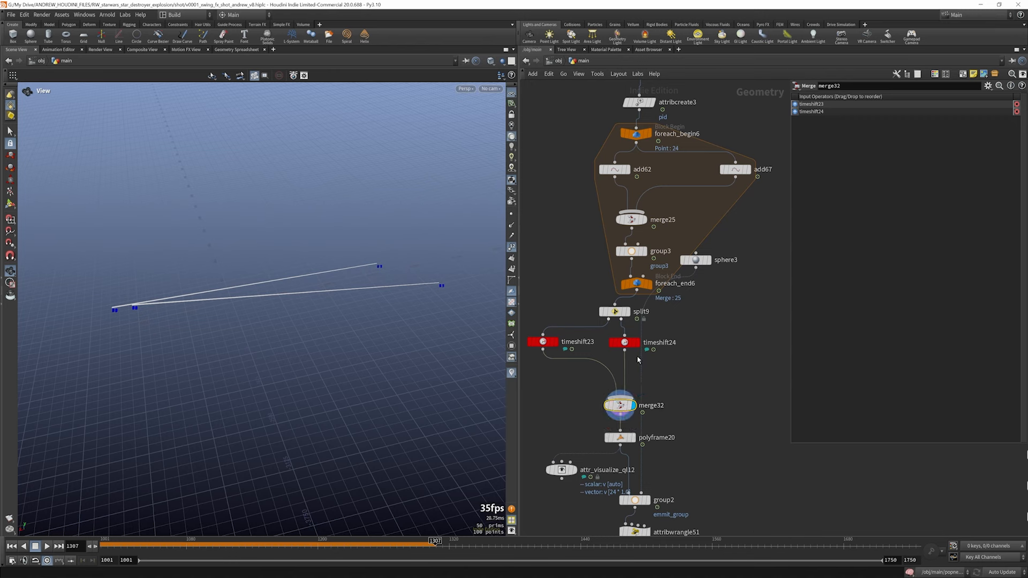
- Display polyframe20 and examine its v tangent setting and the resulting lines in the viewport
scroll(638, 358, down, 3)
scroll(637, 411, up, 3)
scroll(635, 407, up, 2)
click(635, 408)
click(625, 409)
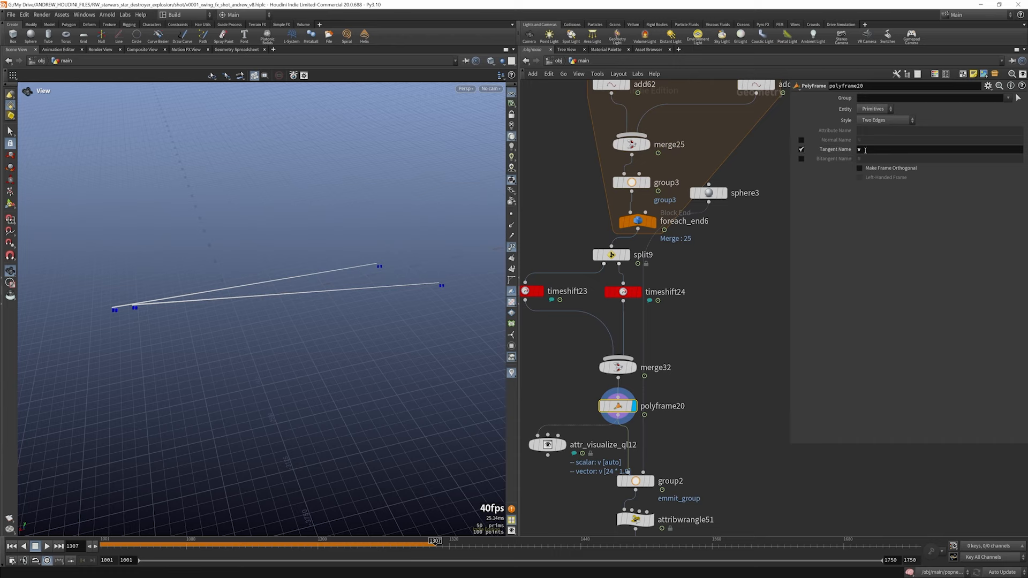
scroll(109, 307, up, 15)
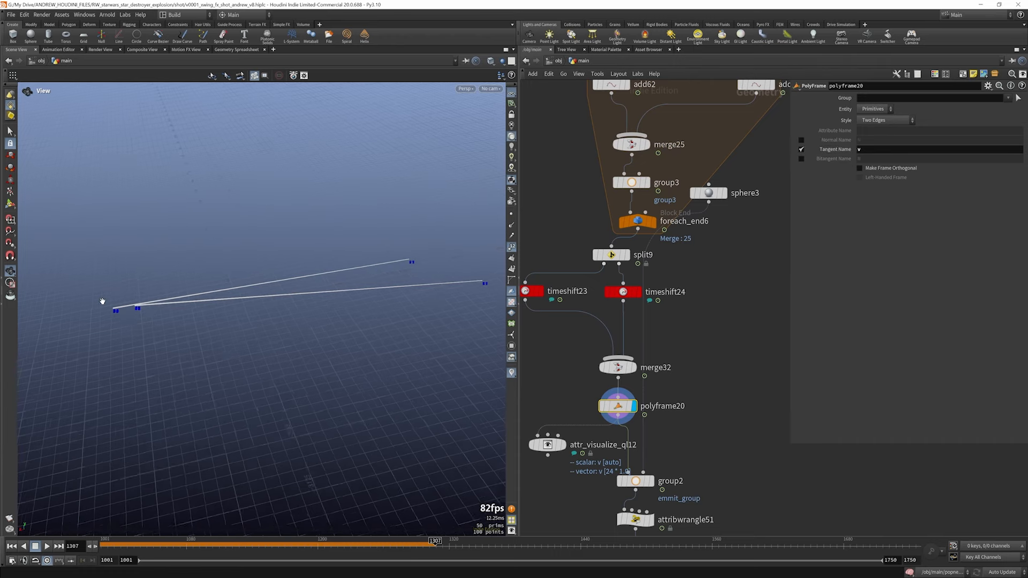
- Inspect polyframe20's point attributes in its node info and examine the lines' start points up close
scroll(149, 330, down, 10)
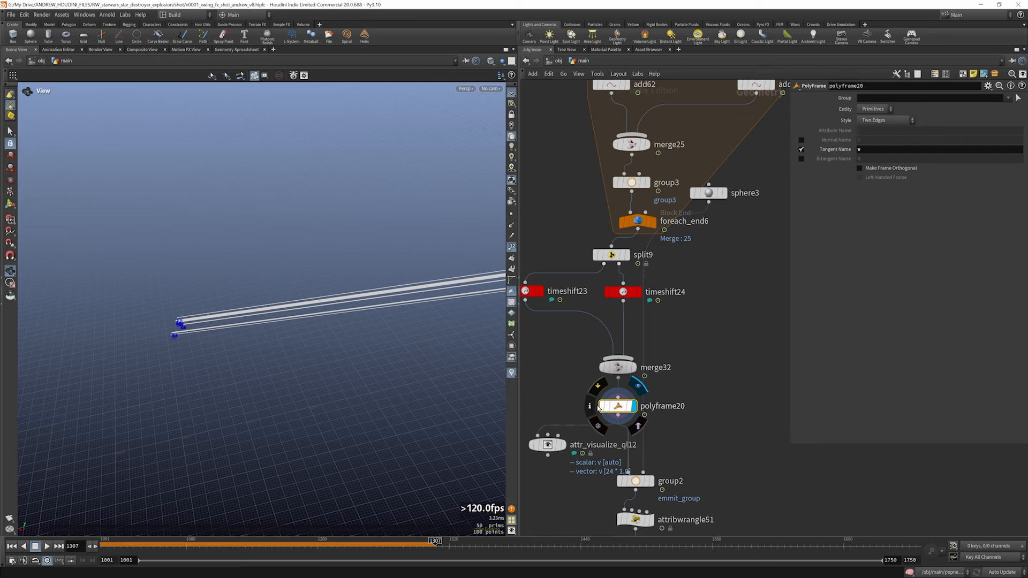
click(590, 408)
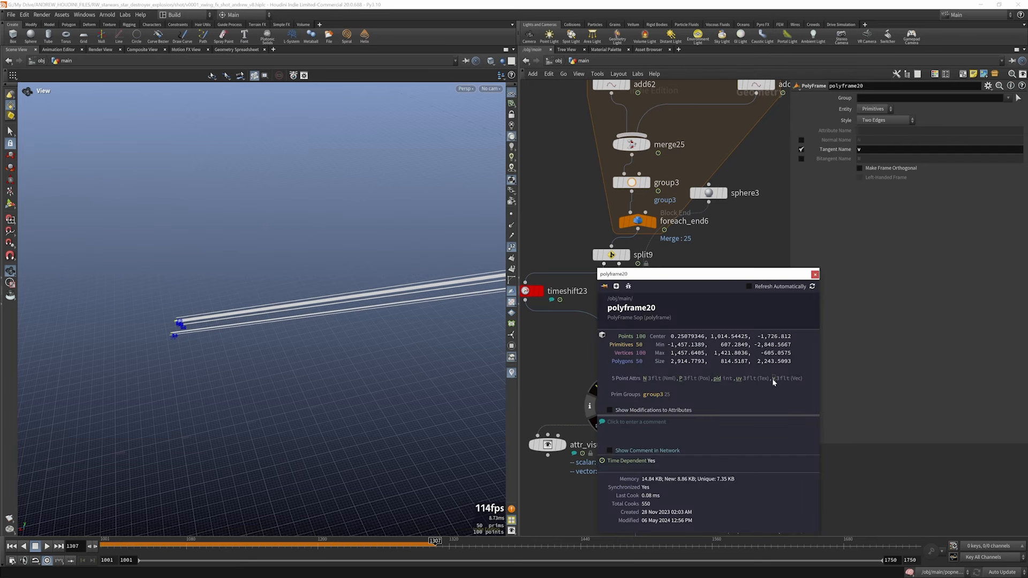
middle_drag(144, 343, 288, 318)
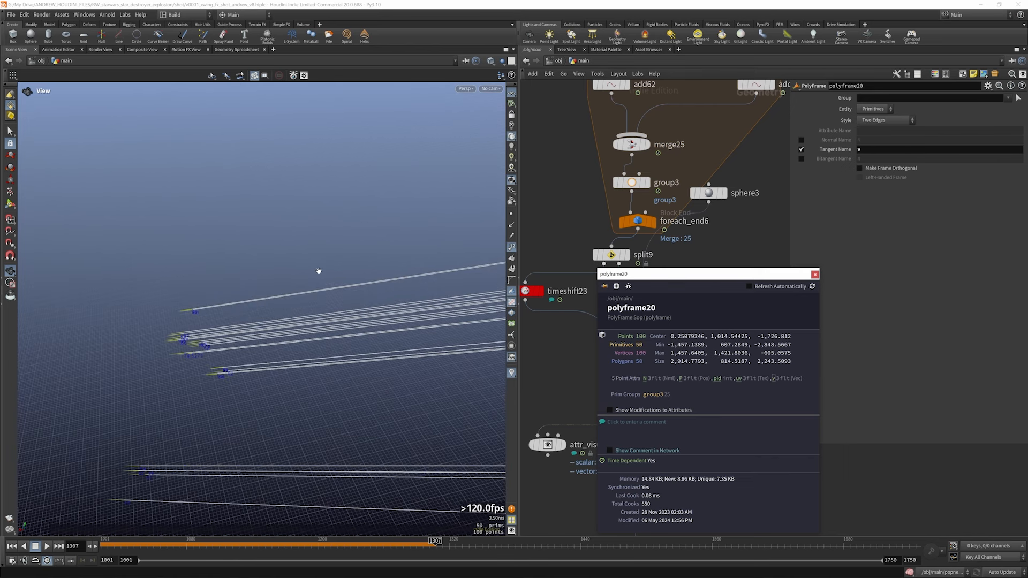
mouse_move(333, 264)
middle_down()
mouse_move(390, 239)
mouse_move(323, 270)
middle_up()
- Display group2 and examine how its bounding object selects the line end points for emmit_group
mouse_move(655, 437)
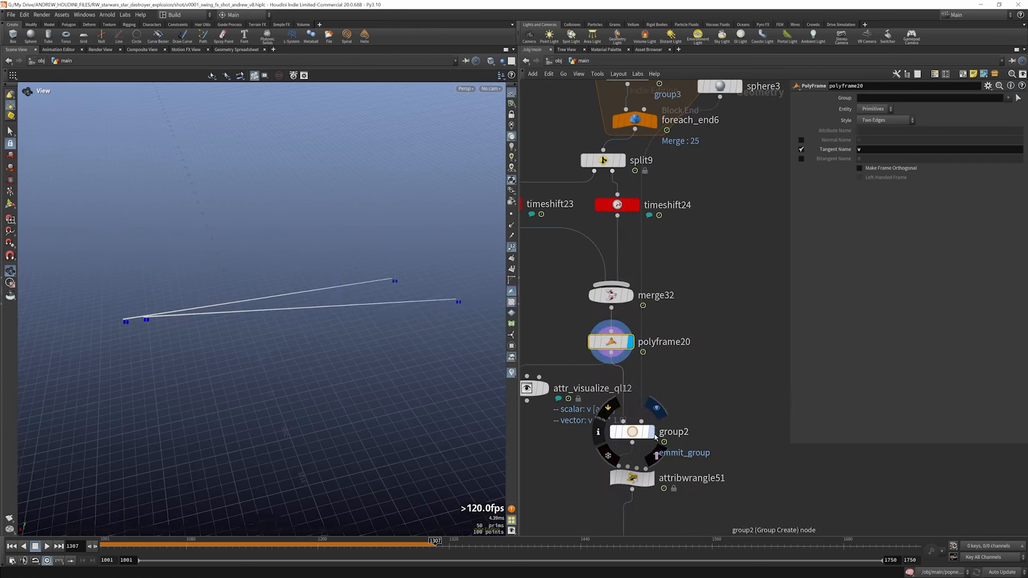
click(629, 435)
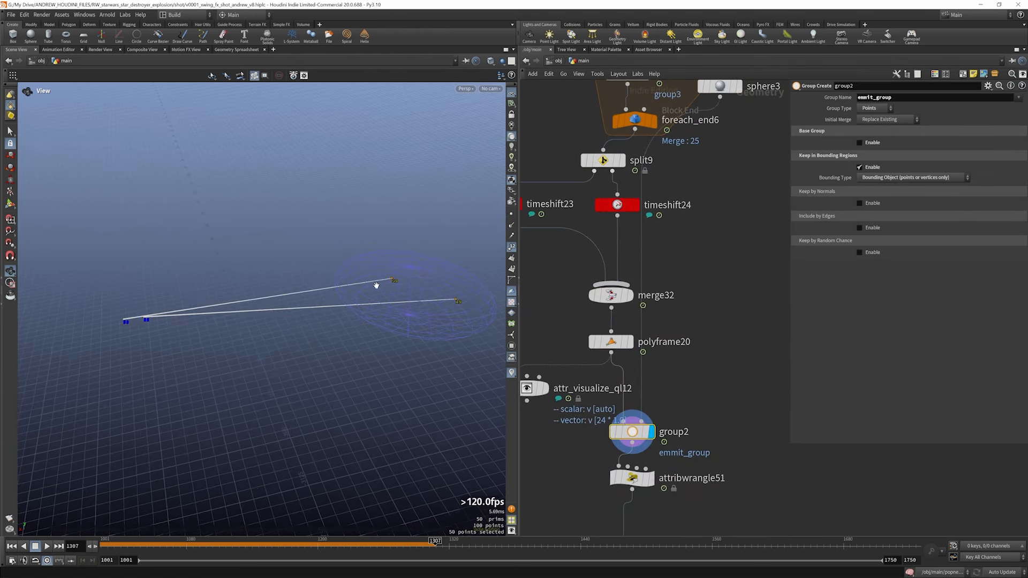
drag(424, 262, 411, 318)
scroll(662, 283, down, 4)
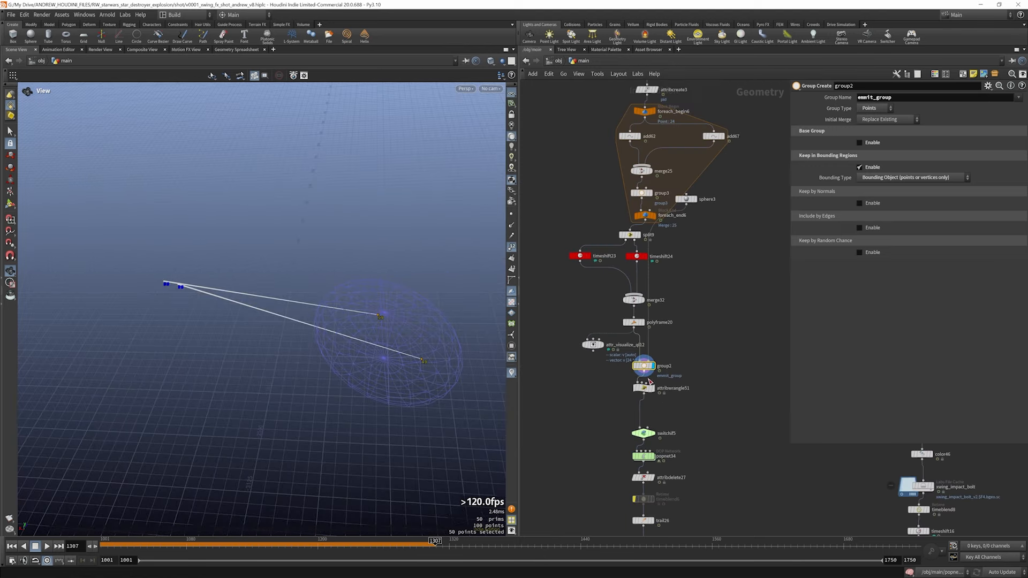
- Display attribwrangle51 and review its VEX expression that multiplies v
scroll(654, 407, up, 3)
click(654, 379)
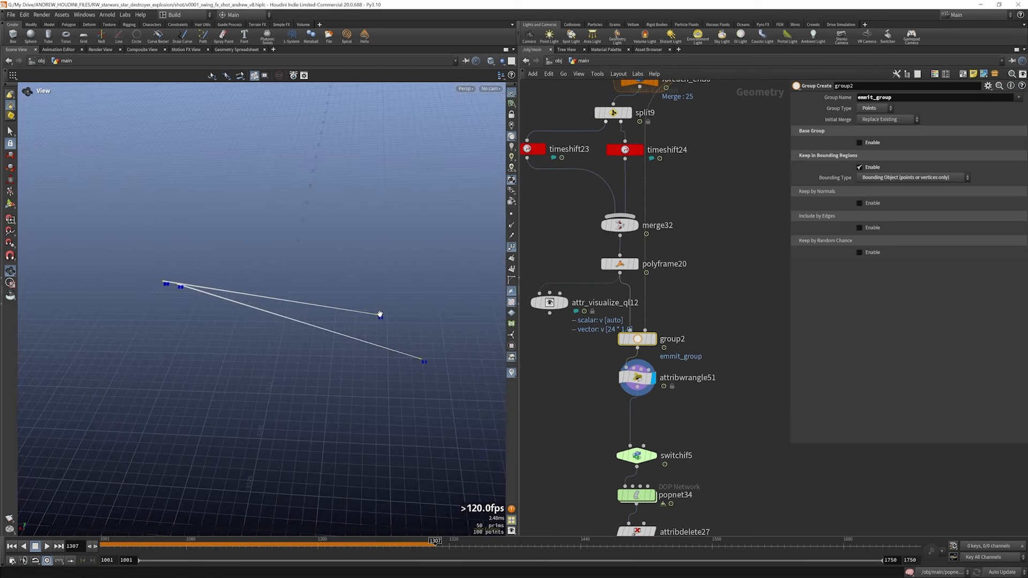
click(637, 378)
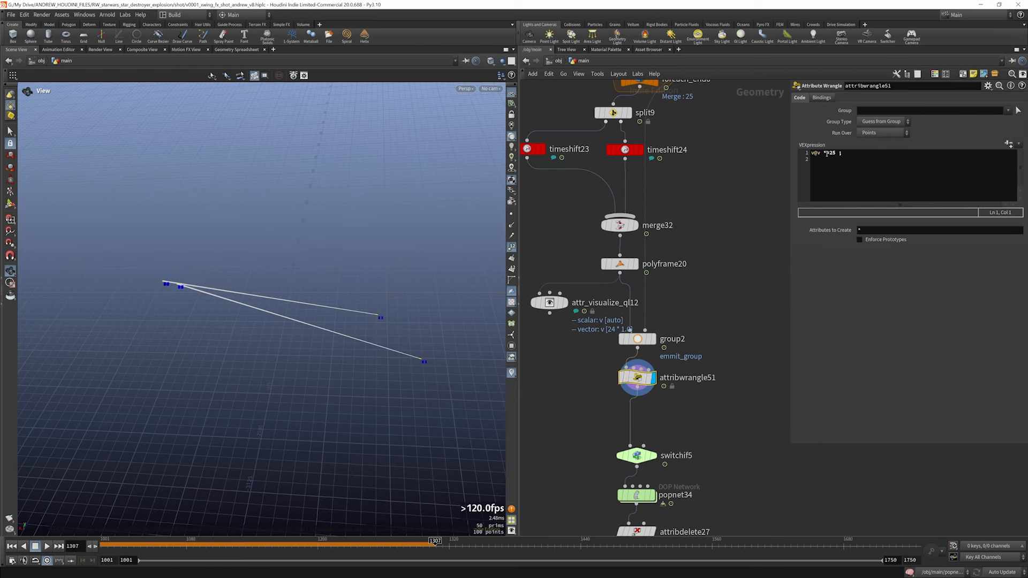
- Review switchif5's frame-based enable expression and check its evaluated value before the switch frame and at frame 1351
scroll(667, 309, down, 3)
scroll(663, 427, up, 3)
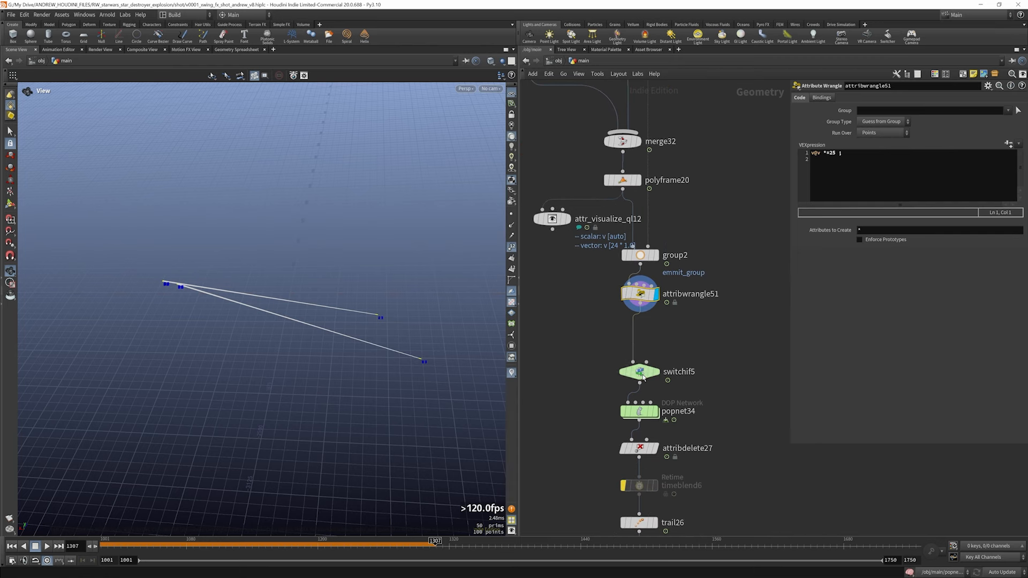
click(644, 376)
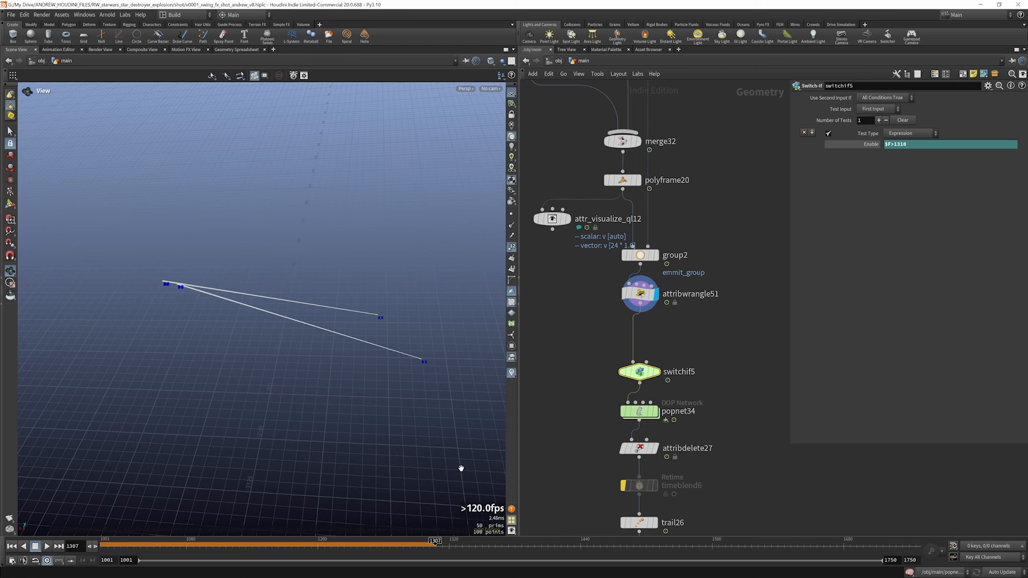
drag(329, 546, 437, 555)
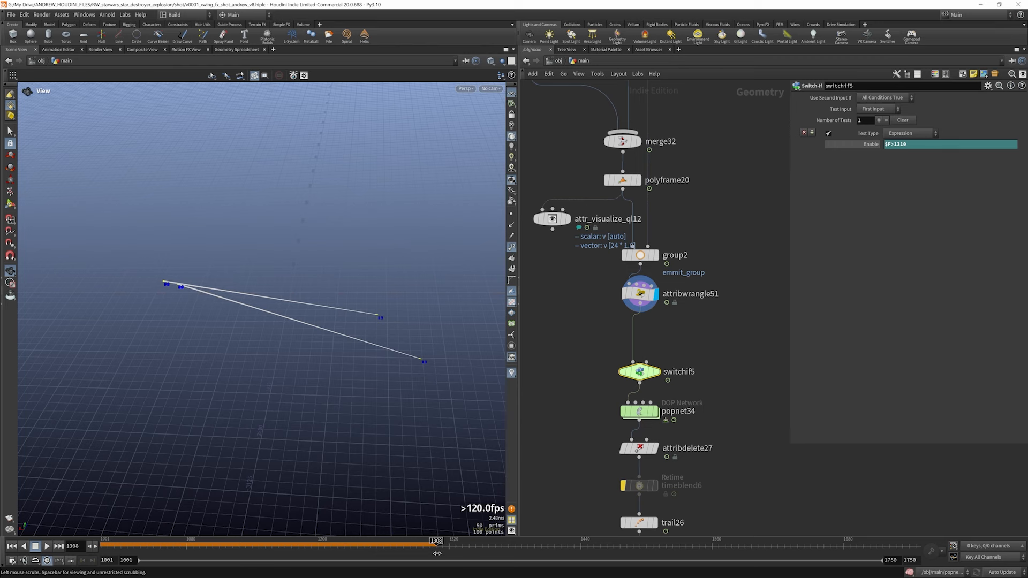
click(867, 144)
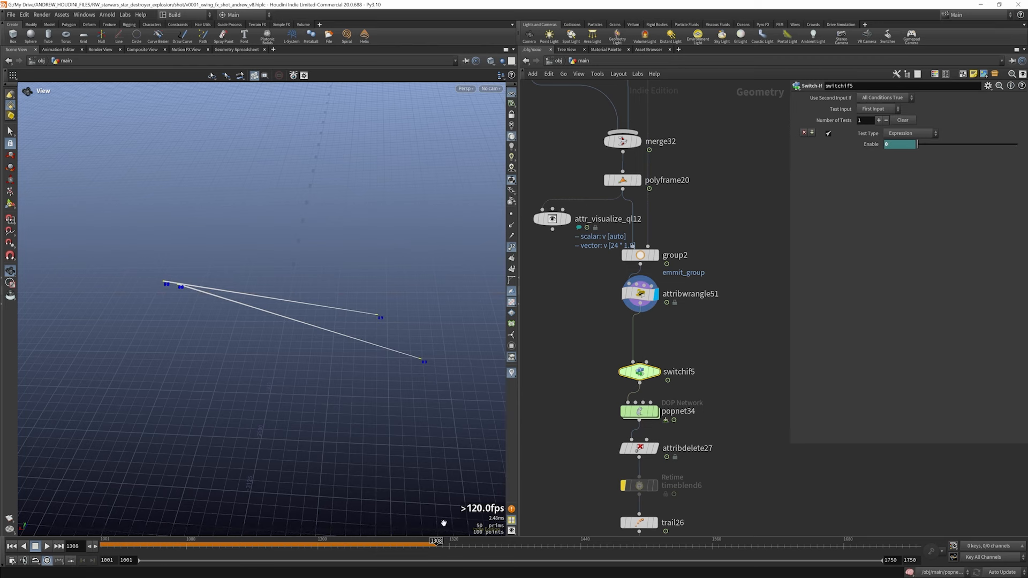
click(484, 554)
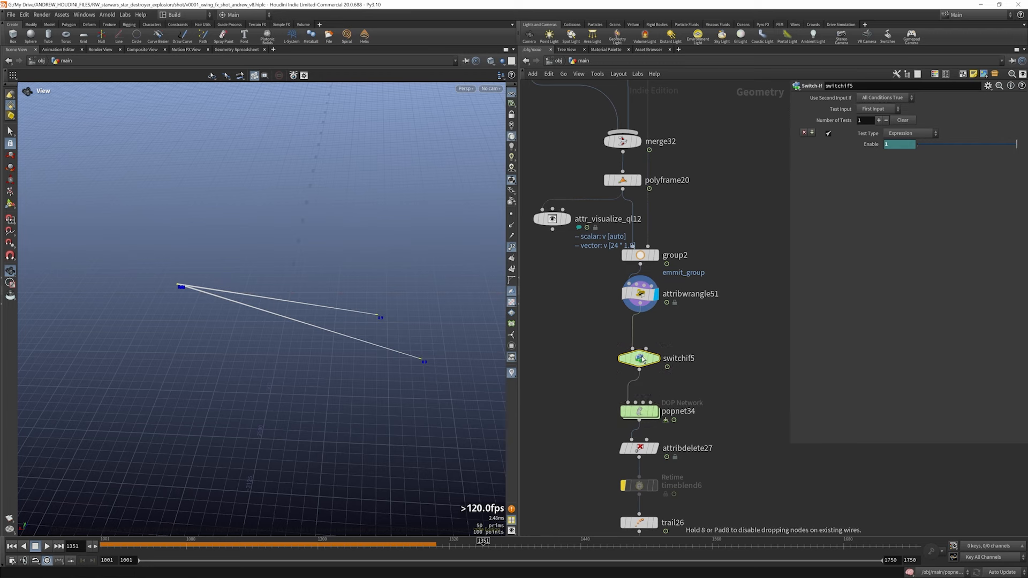
- Go inside popnet34 and review source_first_input's source, birth, attributes and stream settings, returning to the main network
double_click(642, 413)
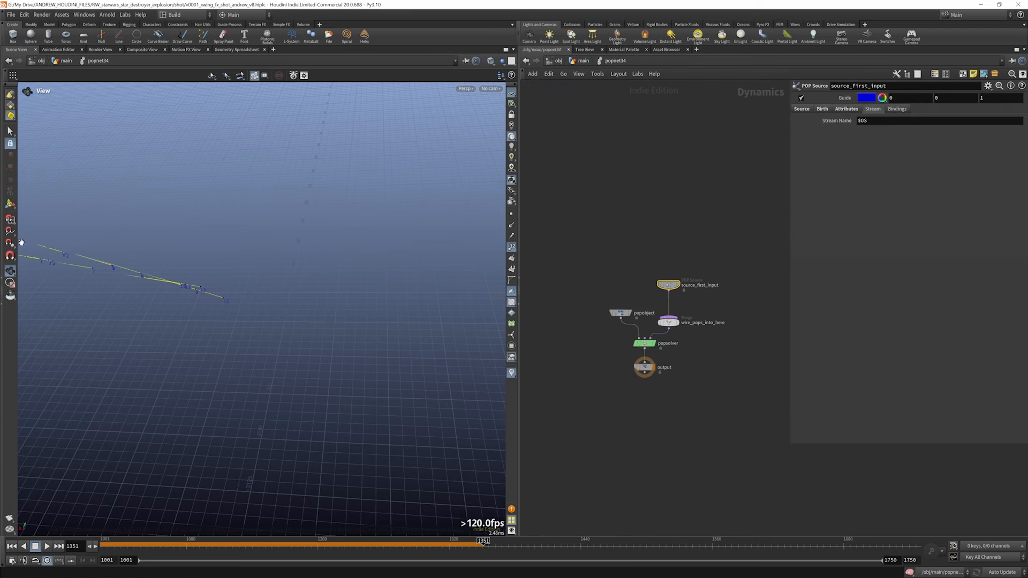
drag(471, 314, 36, 214)
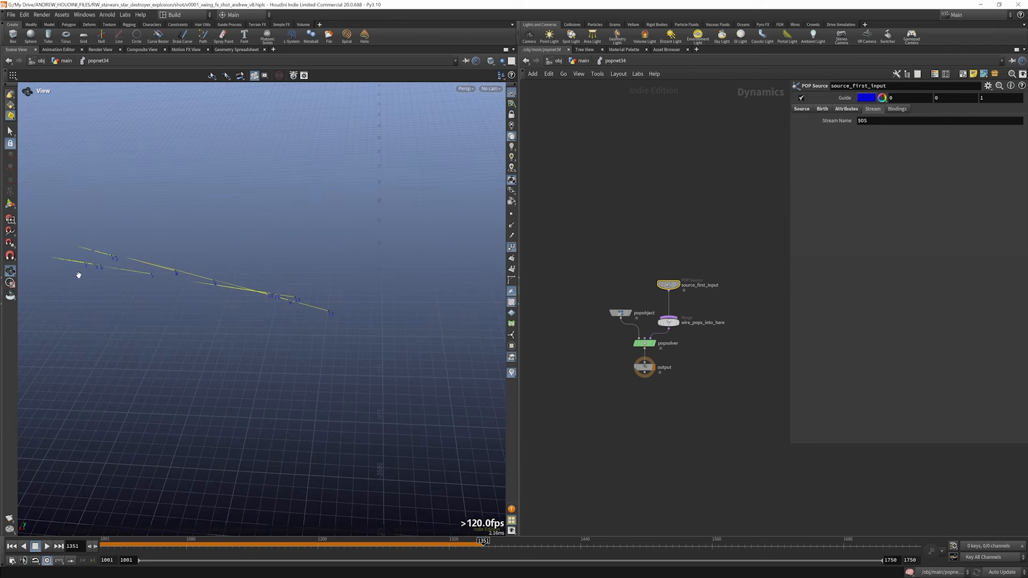
click(802, 109)
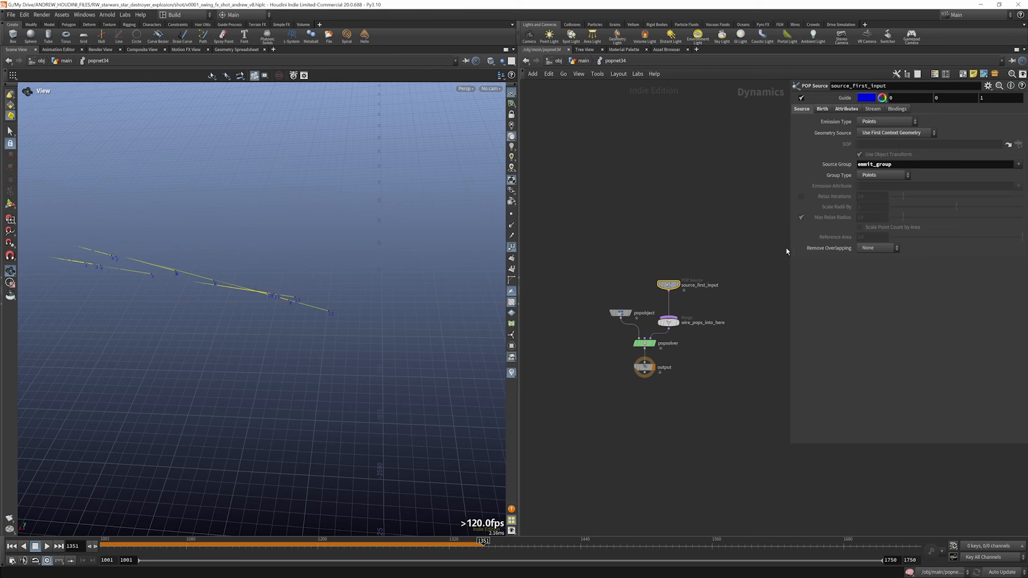
click(821, 110)
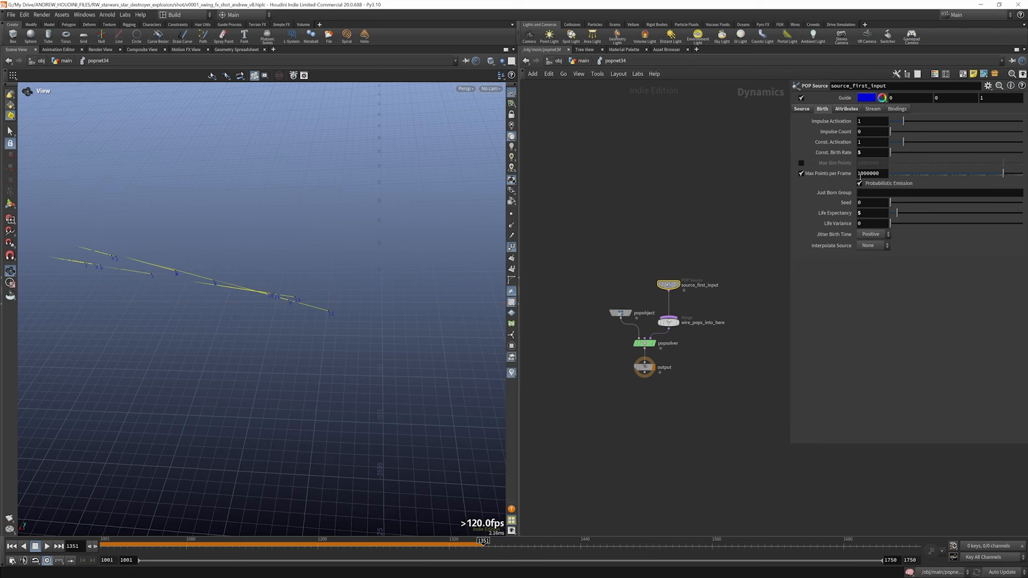
click(848, 110)
click(873, 110)
key(u)
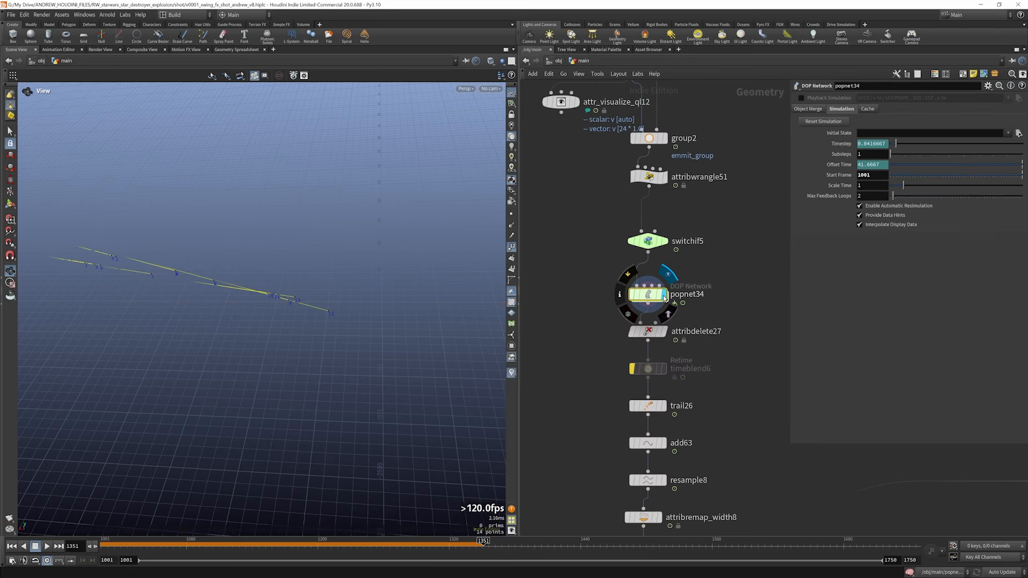
- Inspect popnet34's attributes in its node info and play the particle simulation from near the start, scrubbing on to frame 1401
click(621, 294)
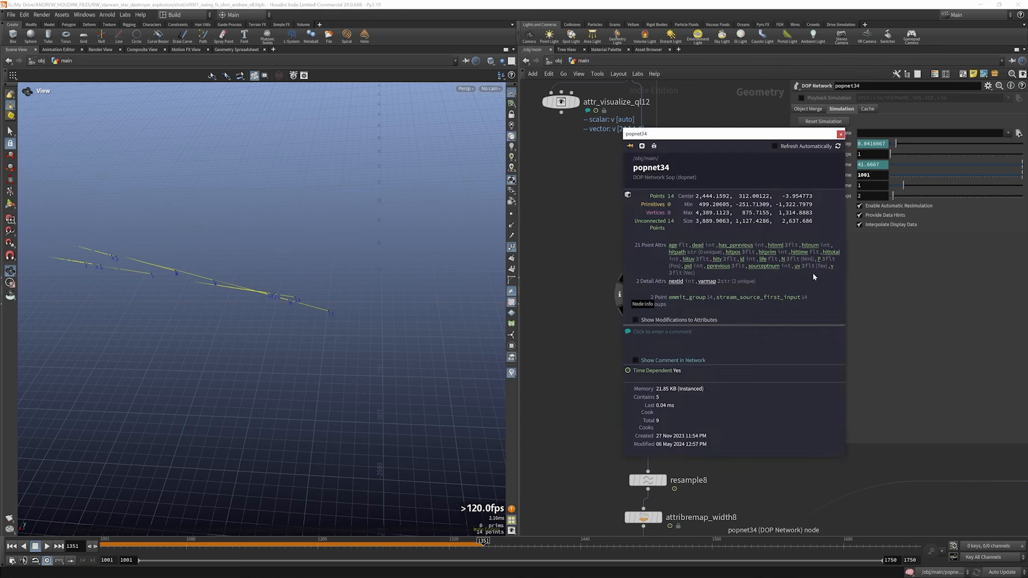
click(115, 545)
click(47, 546)
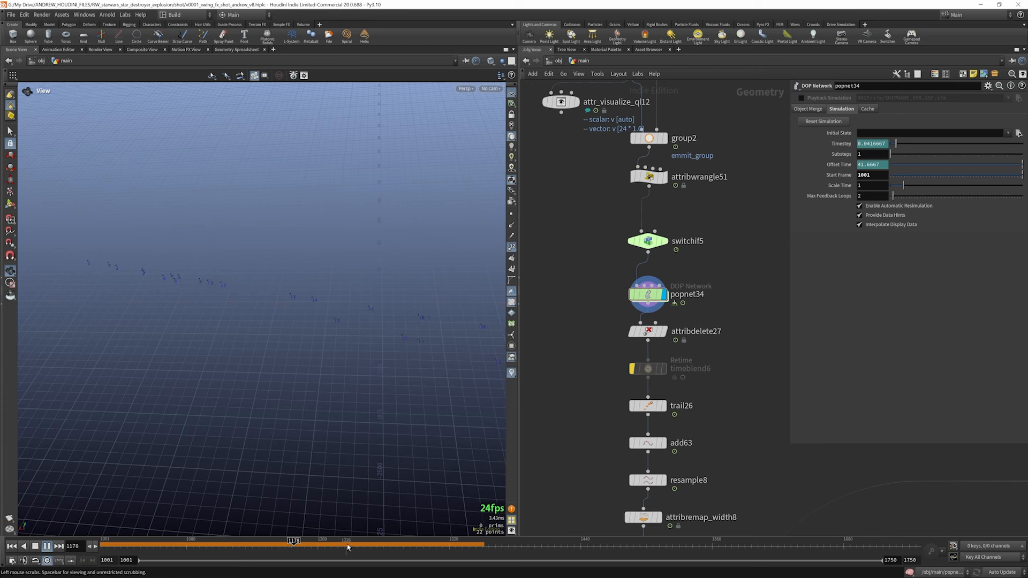
click(391, 542)
drag(391, 542, 538, 548)
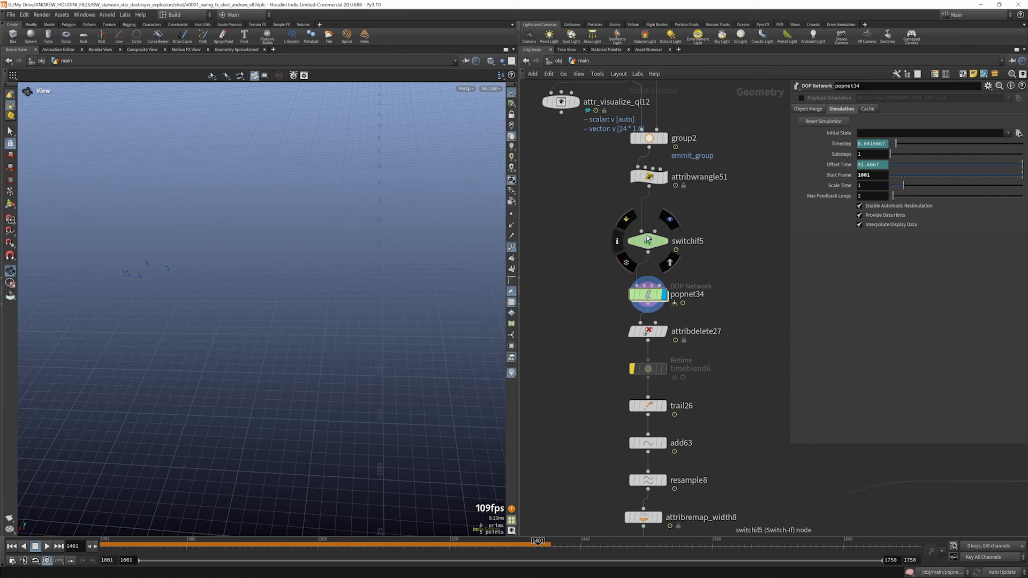
- Show switchif5's enable expression again and scrub the timeline to frame 1393 to check the emission cutoff
click(649, 241)
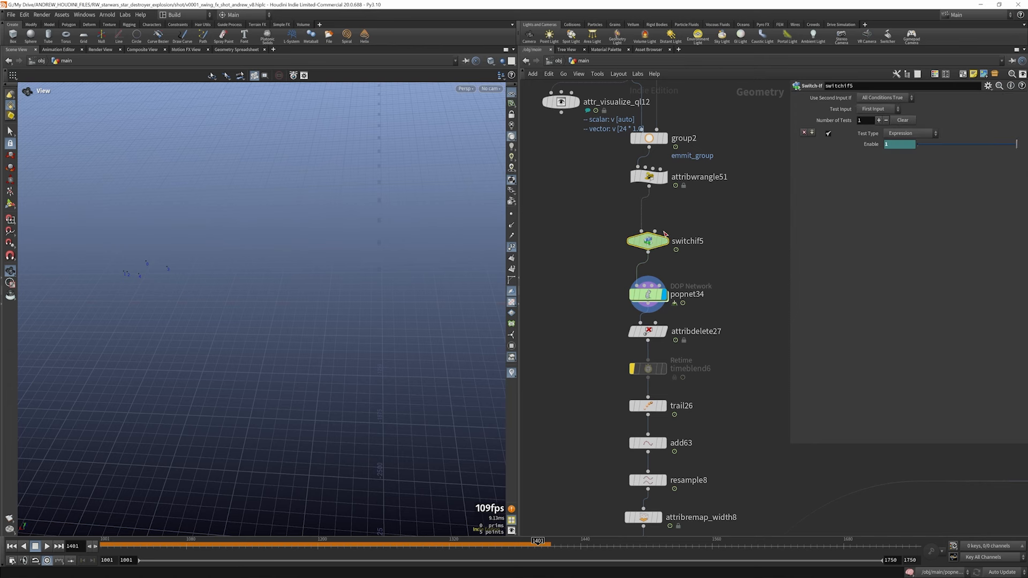
click(867, 147)
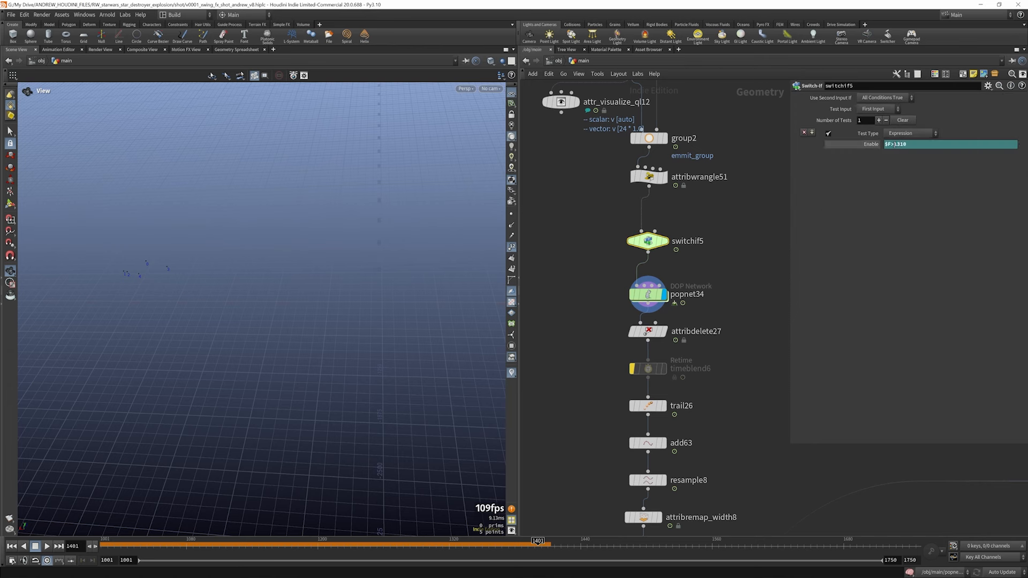
drag(328, 545, 529, 546)
- Display attribdelete27 and trail26 in turn, reviewing which point attributes are kept and the trailed points
click(655, 333)
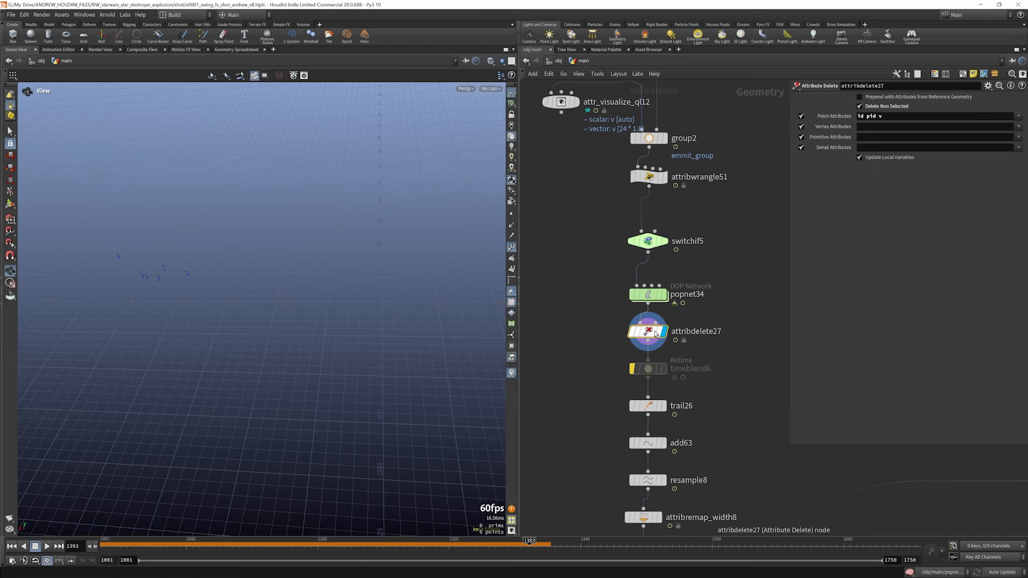
mouse_move(655, 333)
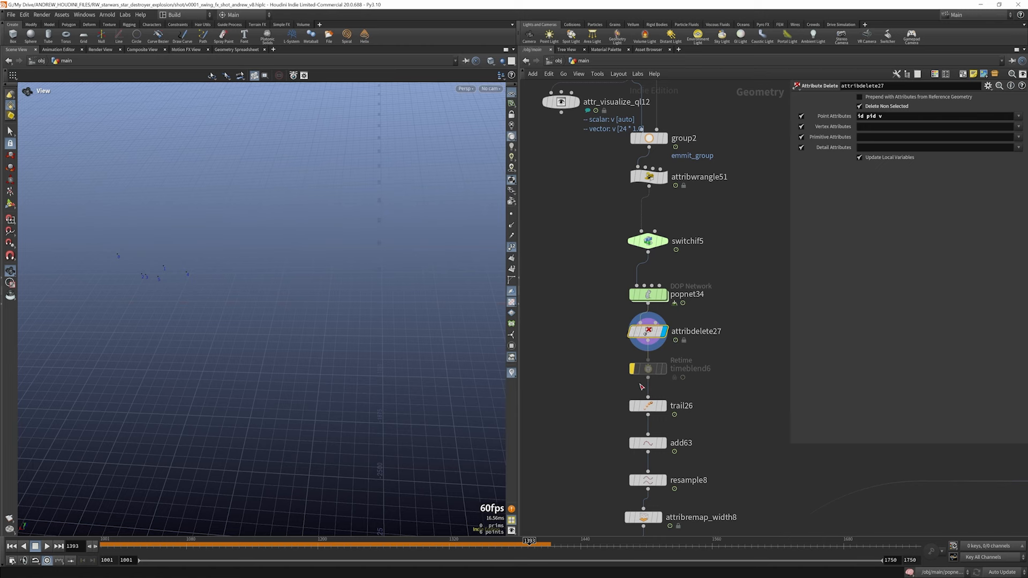
scroll(651, 329, down, 2)
scroll(656, 379, up, 3)
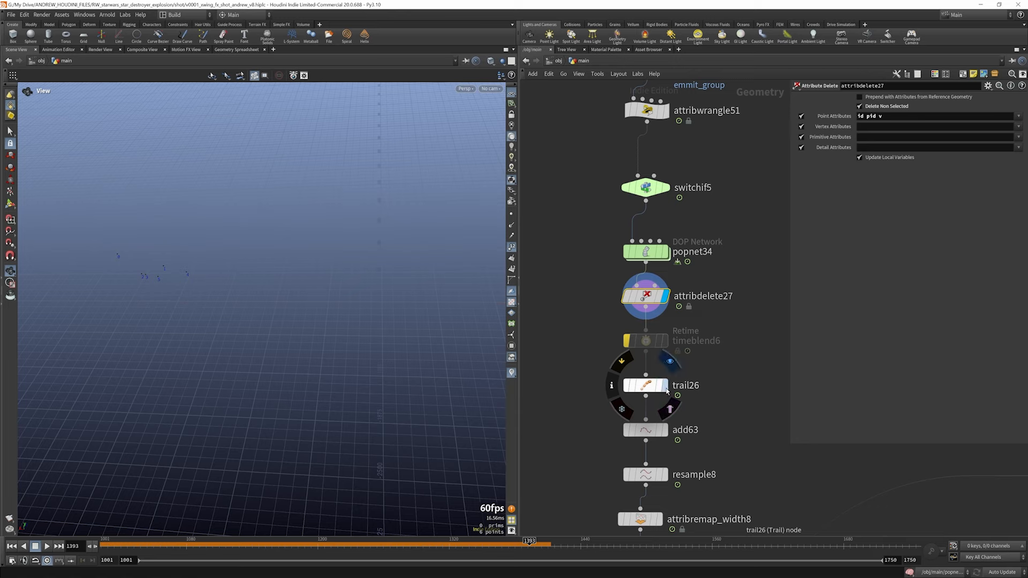
click(667, 389)
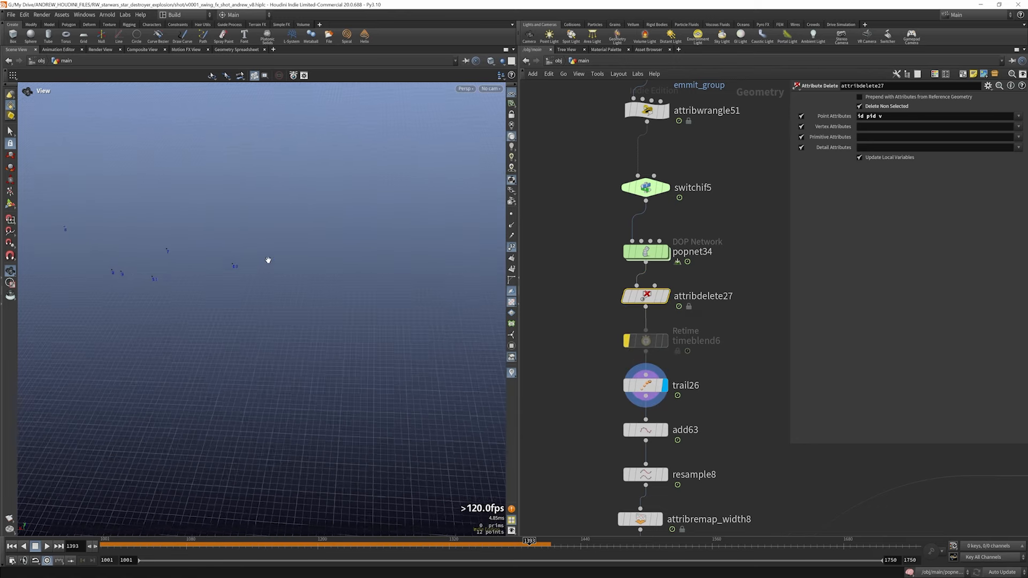
drag(268, 260, 260, 346)
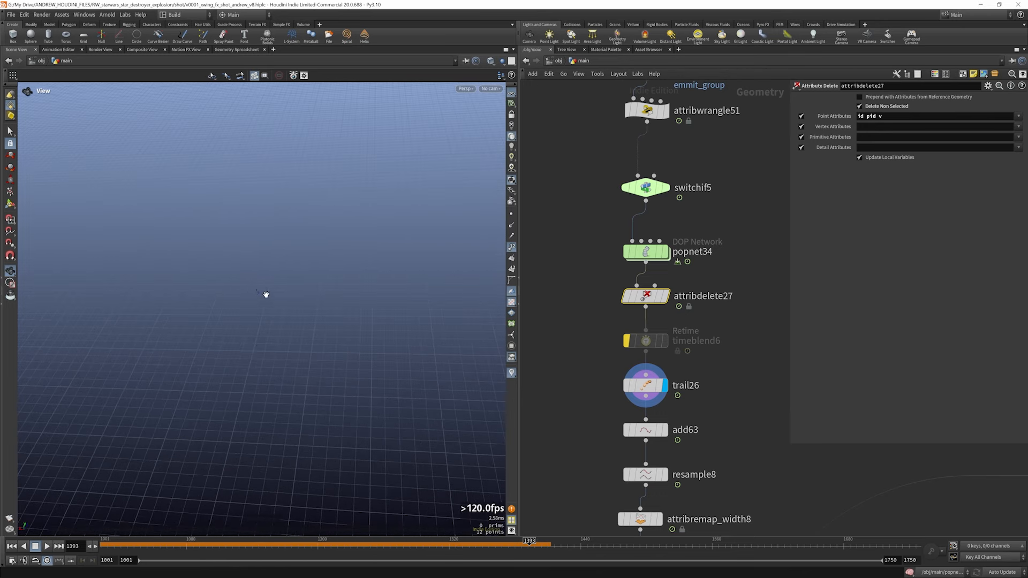
- Display add63 and resample8 in turn and review how trail points are joined by id and resampled with curveu
click(664, 430)
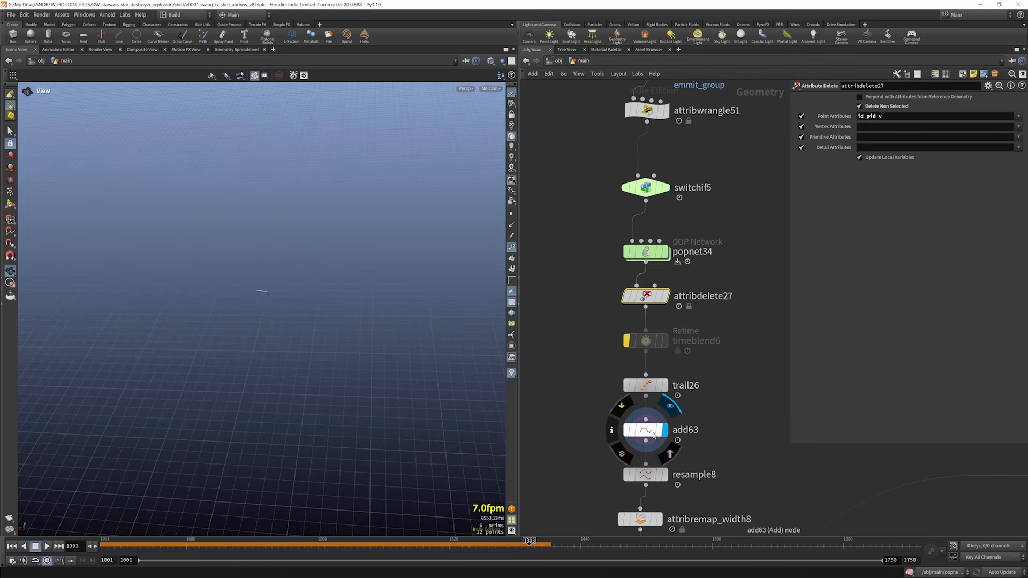
click(650, 435)
scroll(675, 437, down, 3)
scroll(679, 436, up, 4)
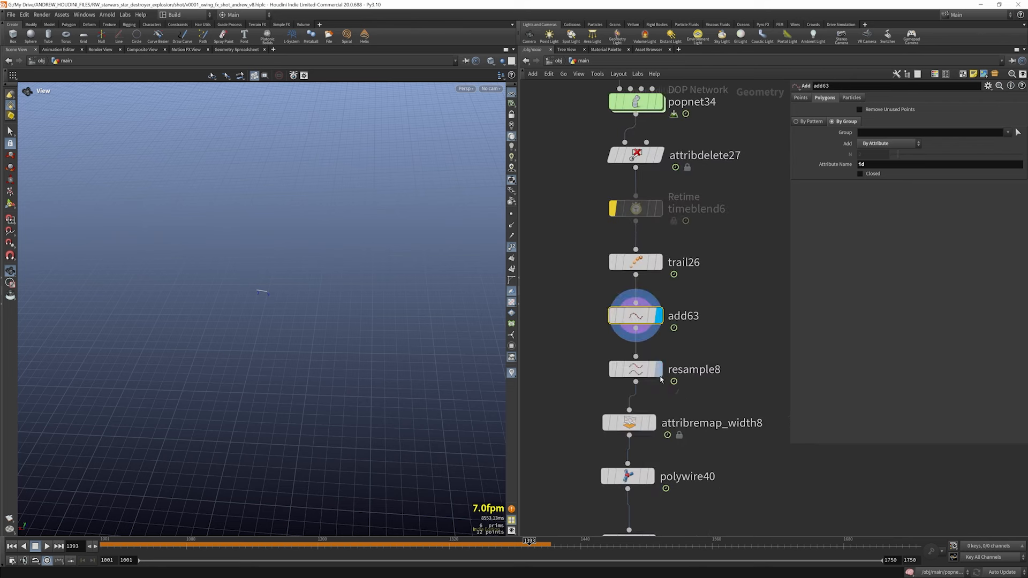
click(659, 370)
click(646, 373)
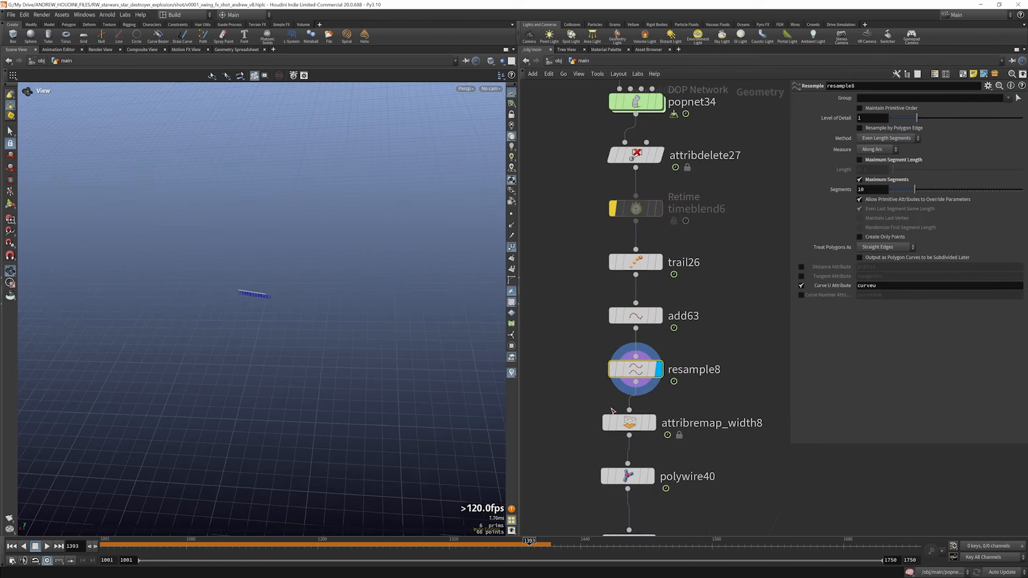
- Add a Color node branching off resample8, place it beside the main chain and display it
key(Tab)
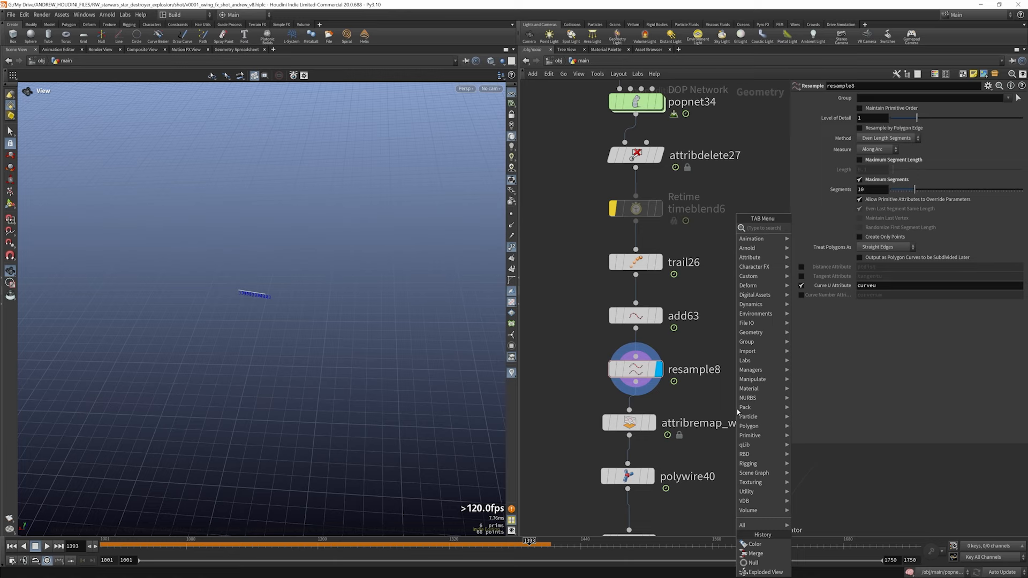
text(colo)
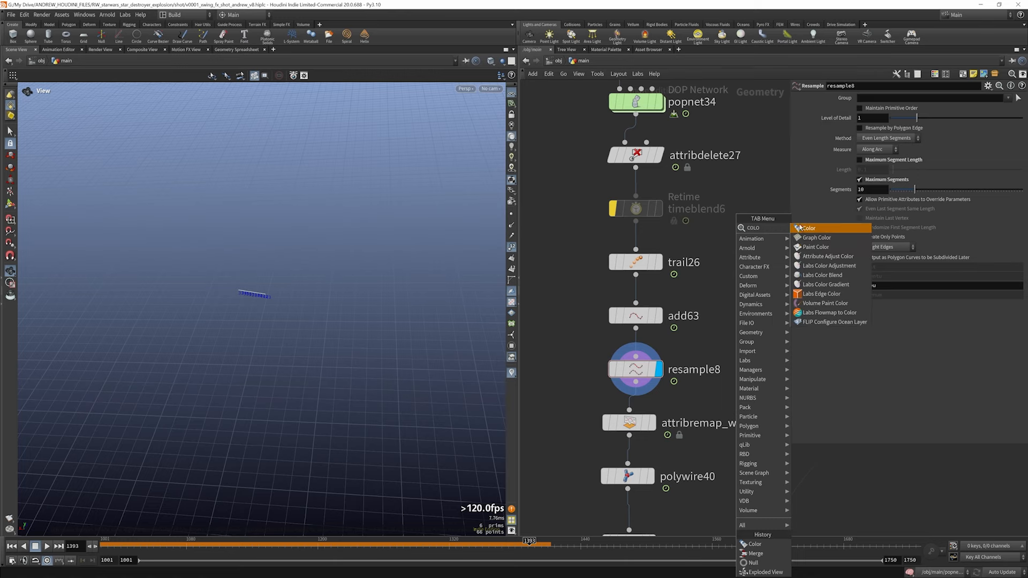
click(798, 228)
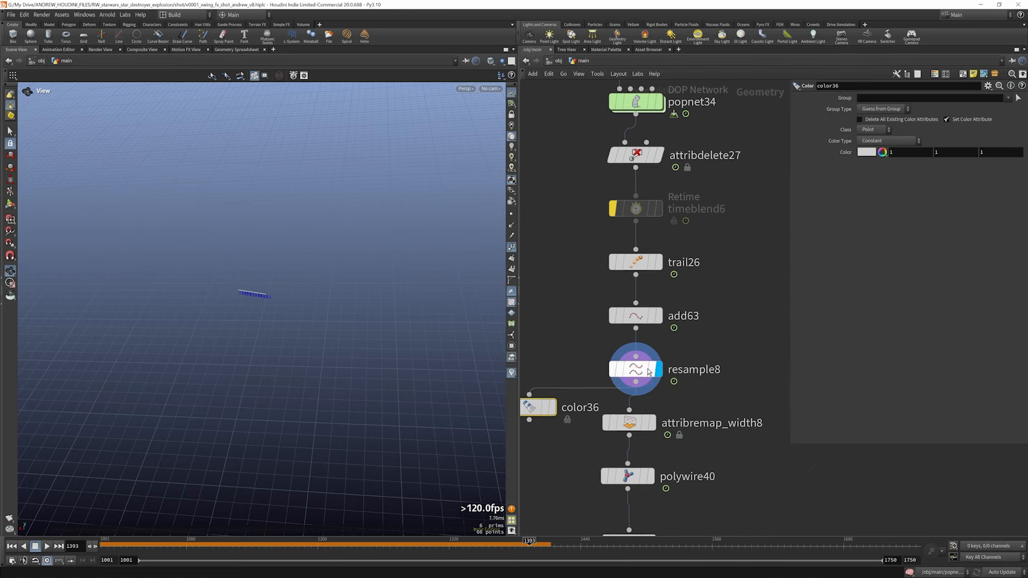
scroll(647, 372, down, 2)
middle_drag(648, 372, 678, 355)
scroll(620, 394, up, 2)
drag(589, 373, 552, 378)
click(574, 379)
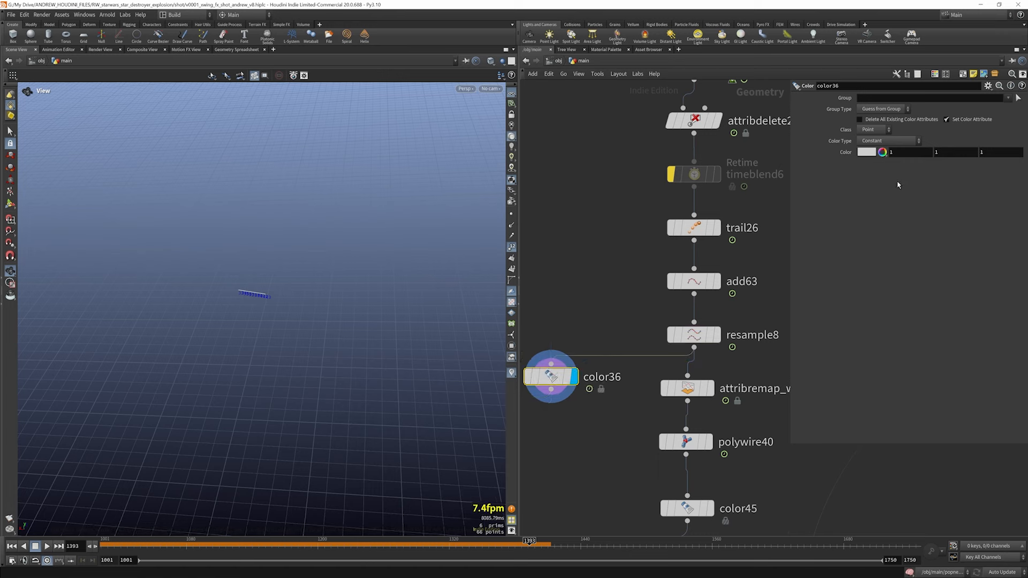
- Switch color36's color type to Ramp from Attribute and make the ramp run from blue to red
click(887, 142)
click(884, 179)
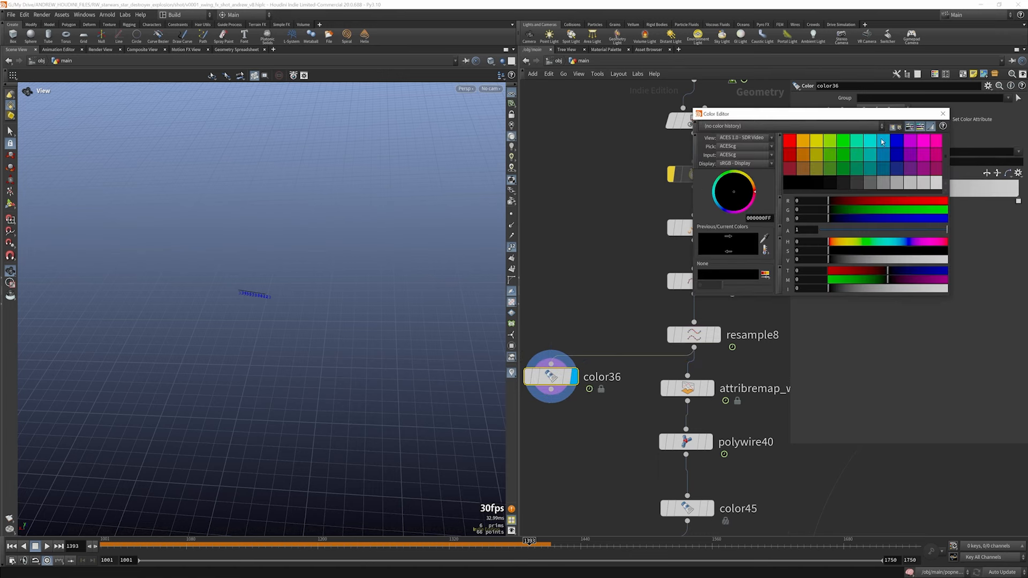
click(897, 142)
click(943, 113)
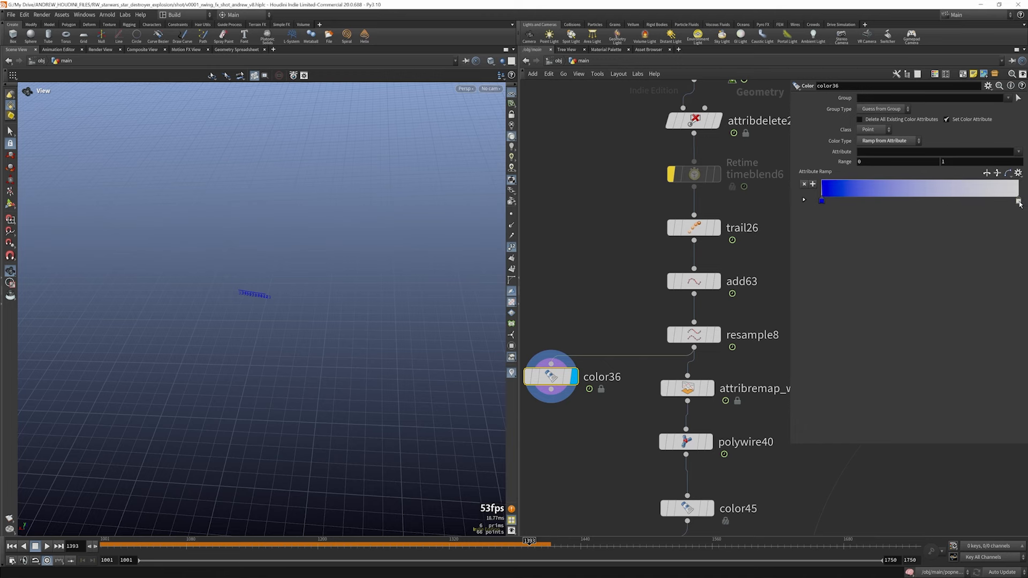
double_click(1018, 202)
click(791, 142)
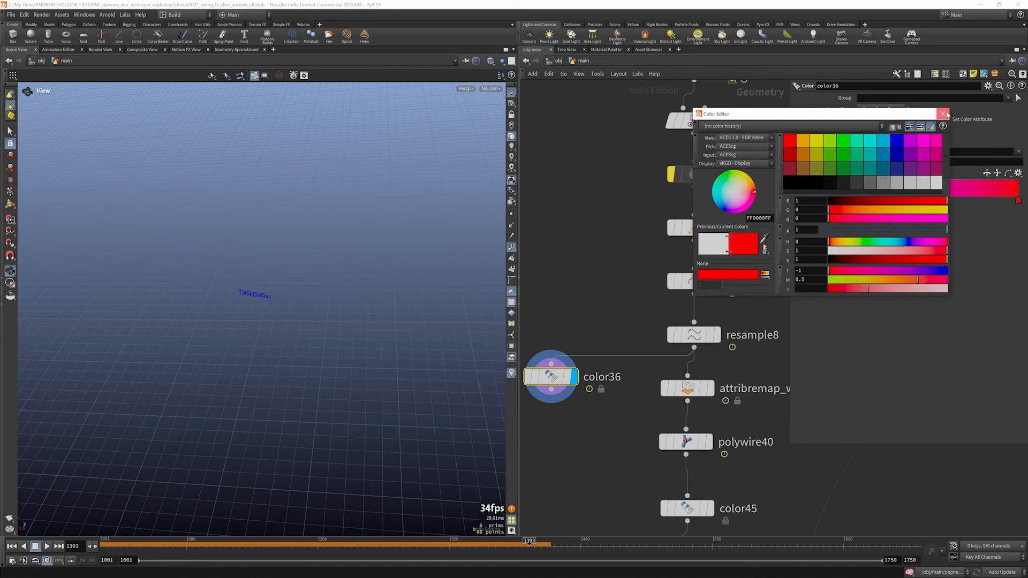
click(943, 114)
- Drive color36's ramp with the curveu attribute, then hide the point numbers to inspect the gradient along the bolt
click(1018, 152)
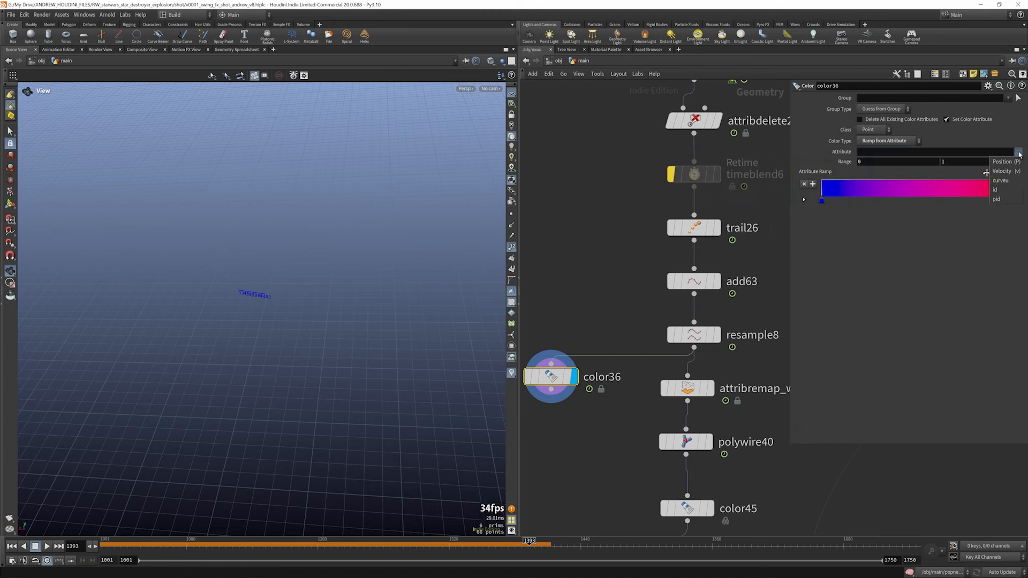
click(1001, 181)
scroll(246, 294, up, 5)
scroll(320, 360, down, 5)
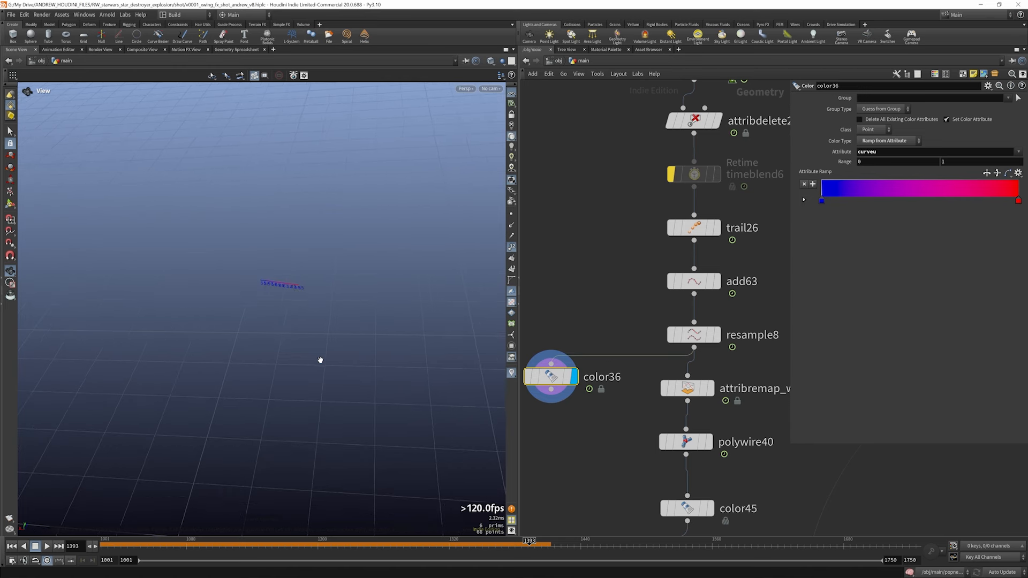
scroll(293, 293, up, 5)
scroll(291, 293, down, 5)
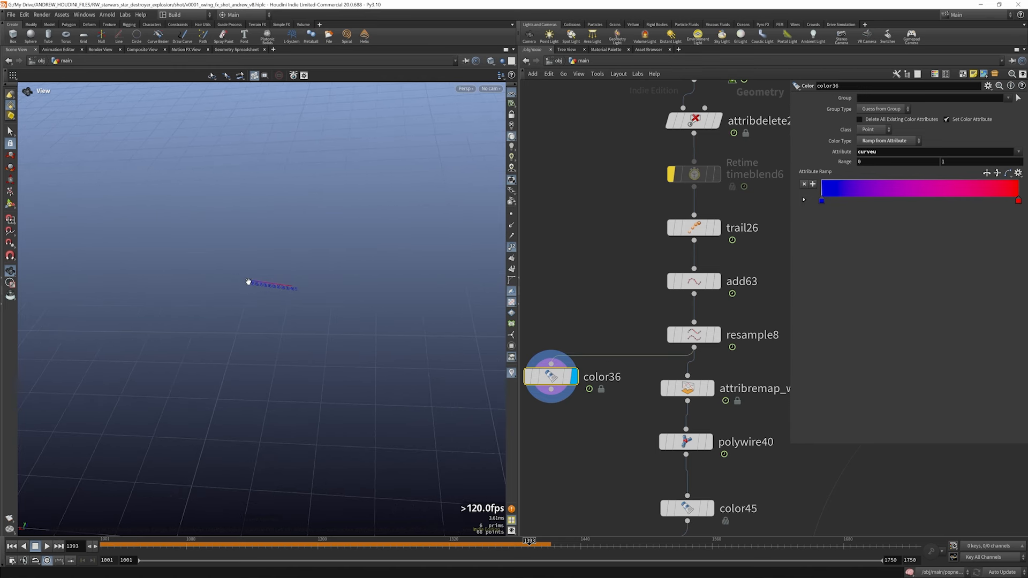
click(512, 247)
scroll(613, 289, down, 5)
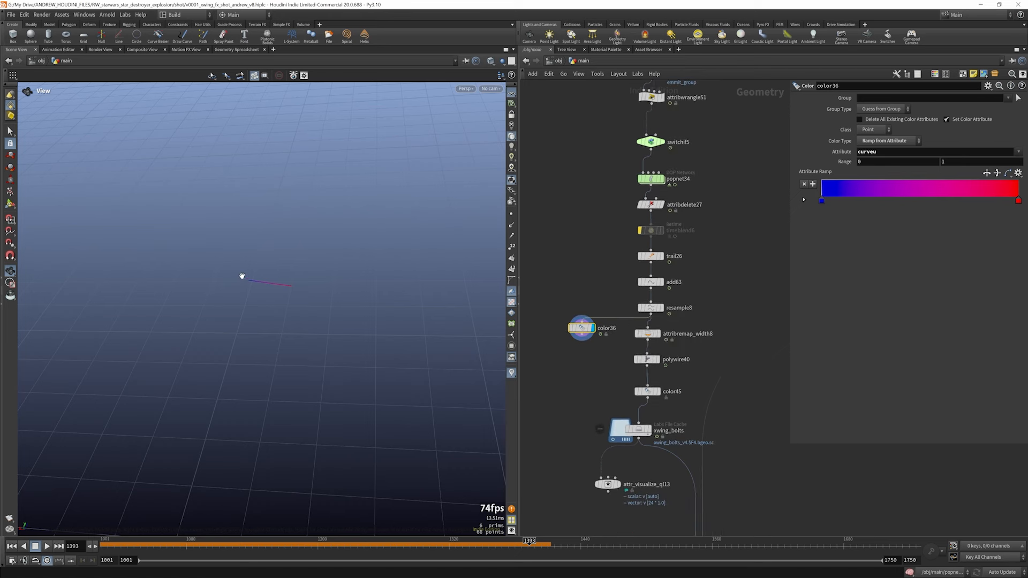
- Display polywire40, check its wire radius expression, and review how attribremap_width8 remaps curveu to width with its ramp
click(660, 362)
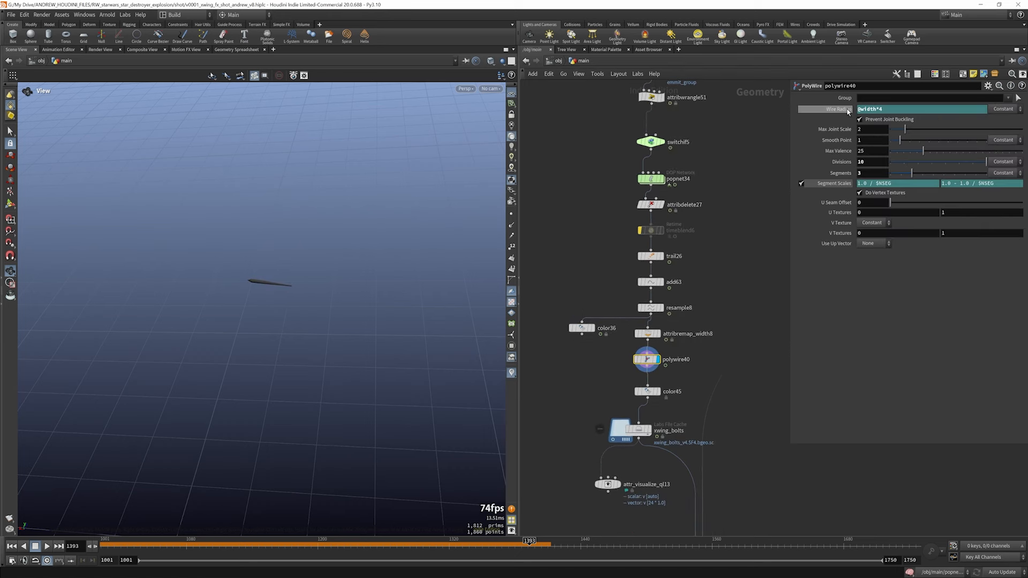
click(848, 111)
middle_click(848, 111)
click(652, 334)
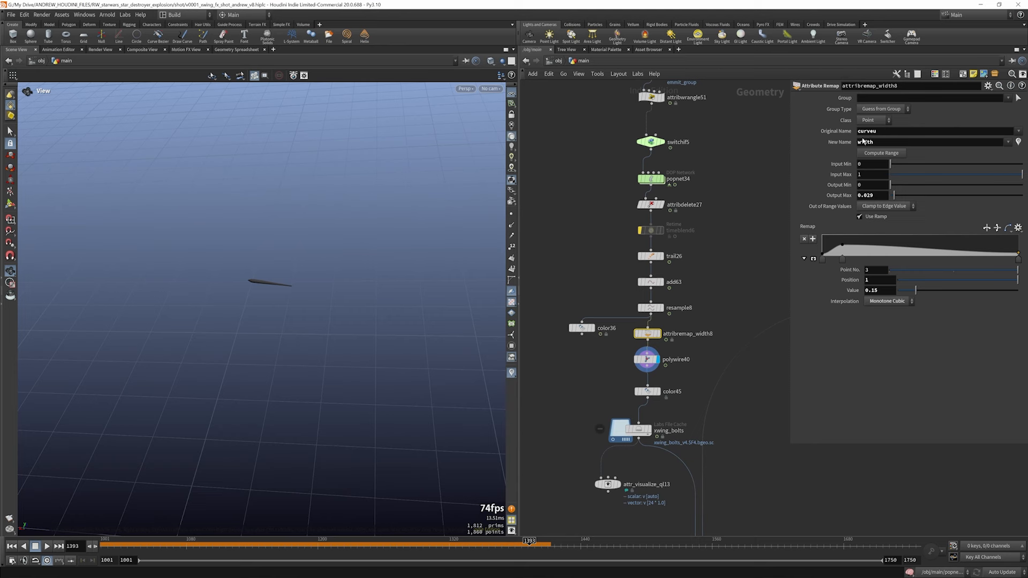
drag(843, 246, 843, 239)
- Revisit polywire40's wire radius, then display color45 and review its curveu color ramp
click(647, 359)
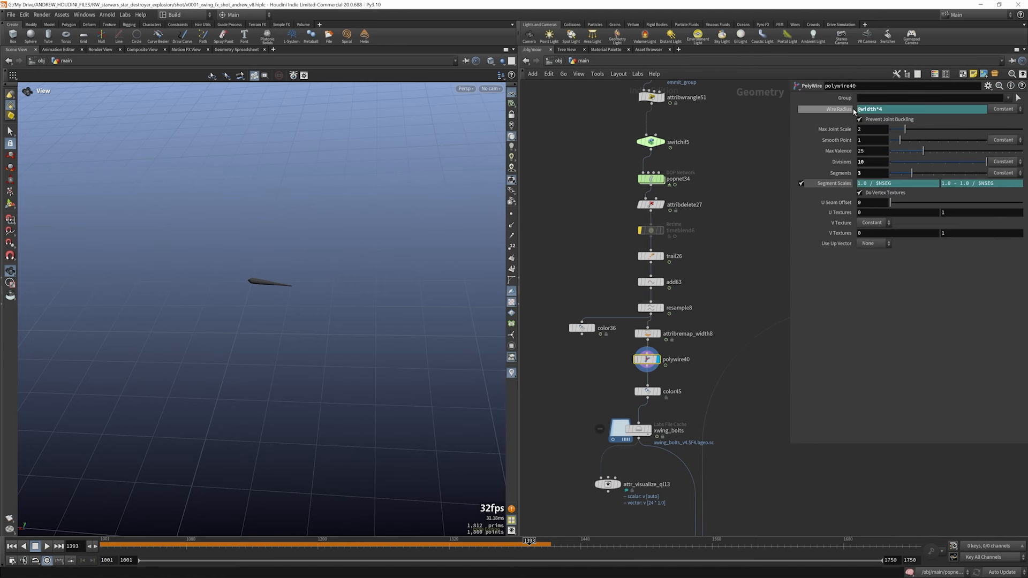
click(658, 392)
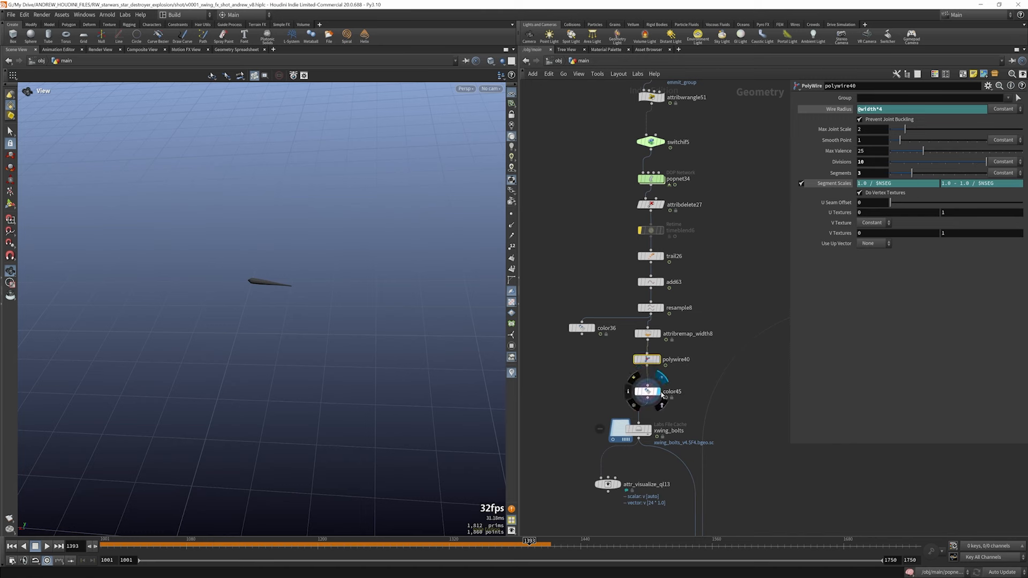
click(648, 392)
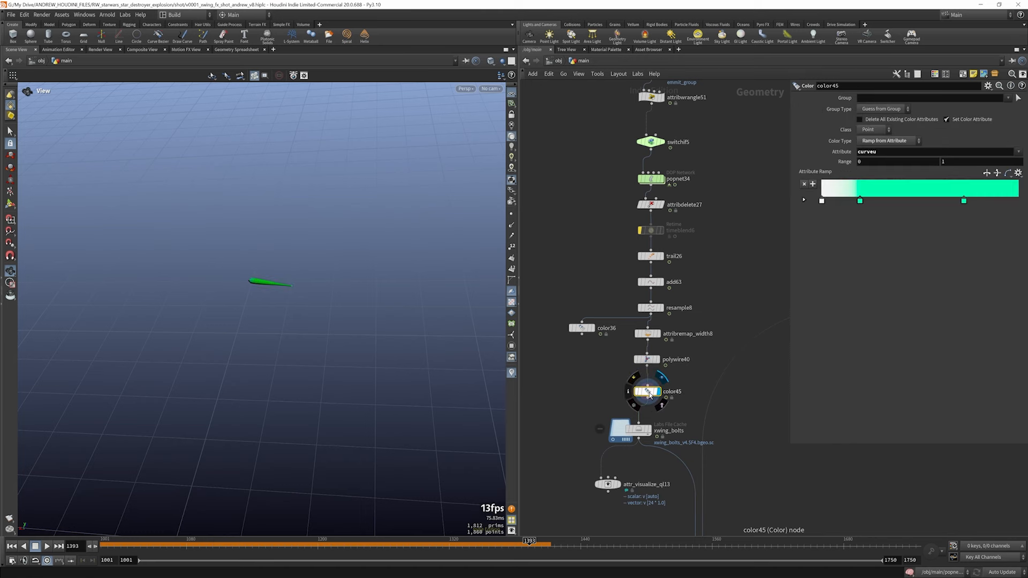
- Color the xwing_bolts file cache node red in the network
click(638, 429)
scroll(666, 378, down, 6)
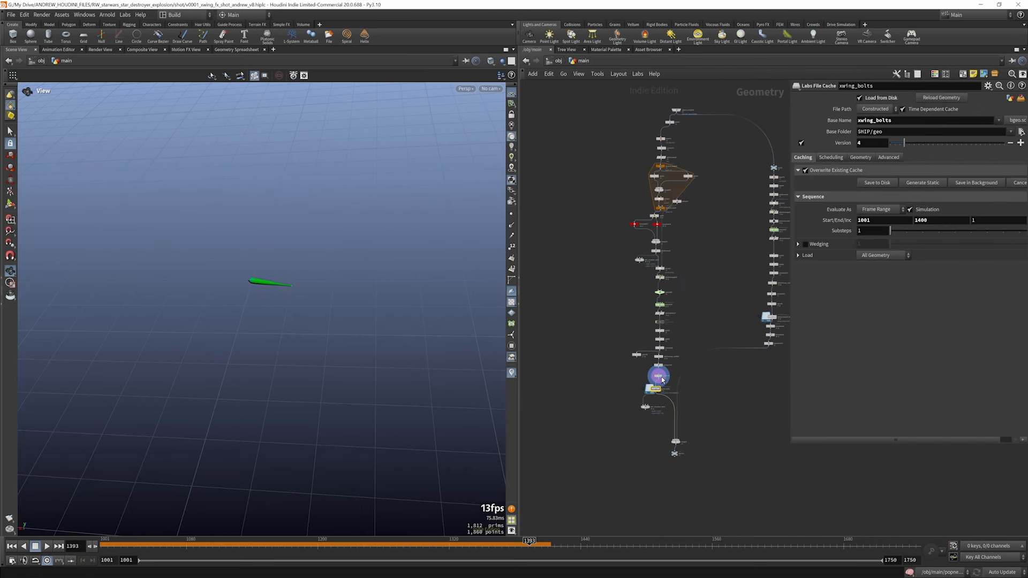
scroll(657, 391, up, 5)
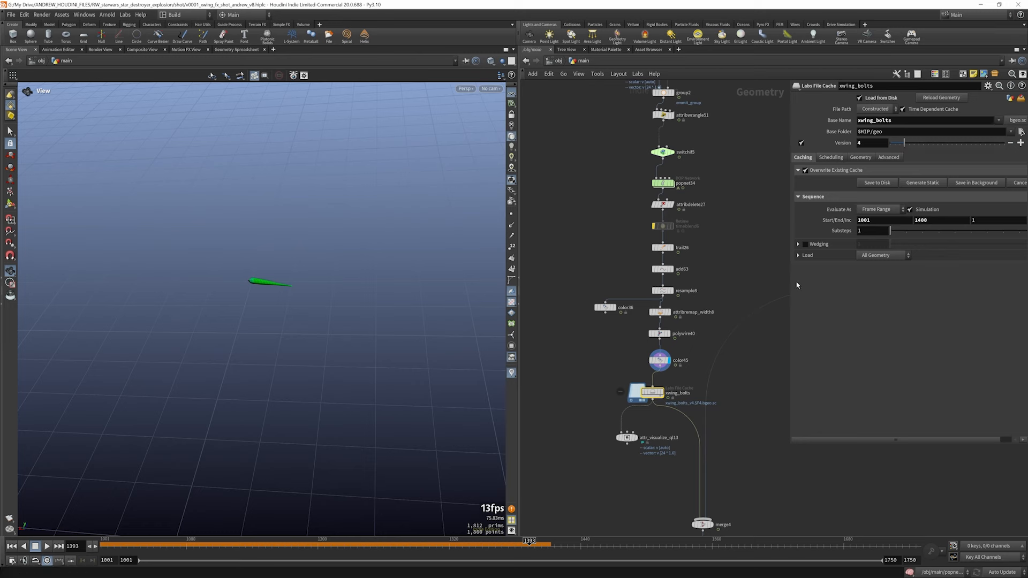
click(935, 74)
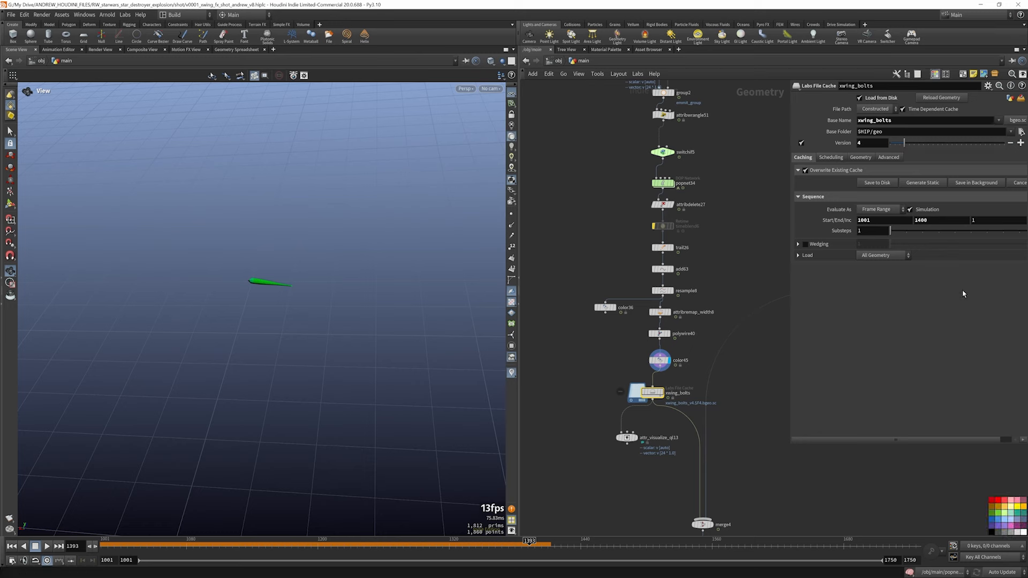
click(1003, 500)
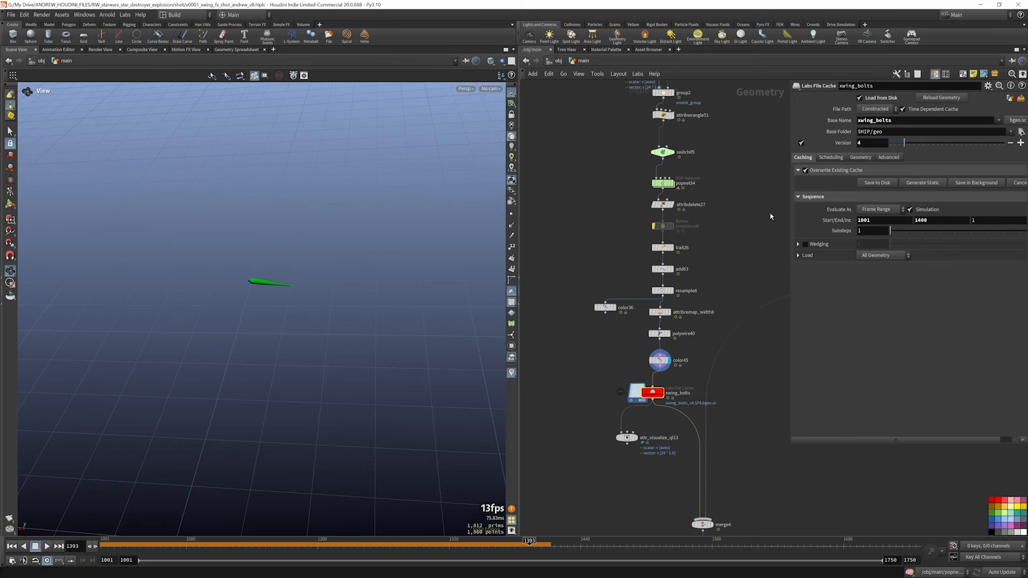